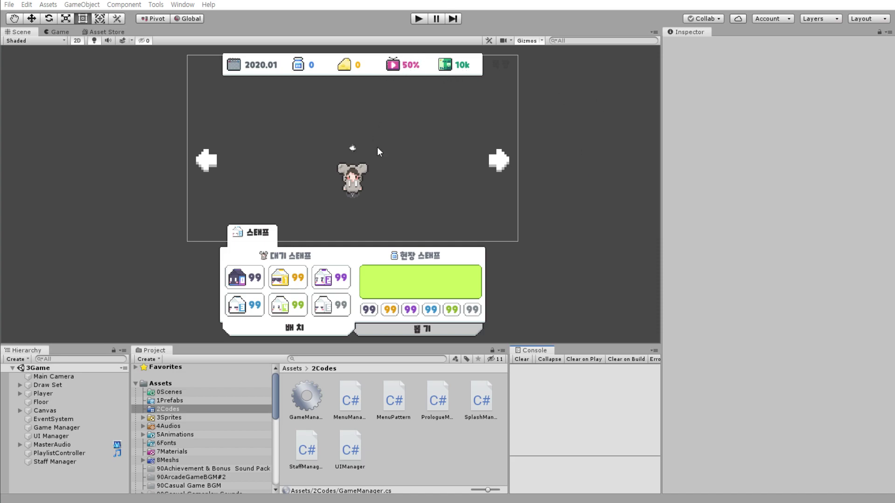
# - Frame the whole staff panel in the Scene view and start the game in play mode
pyautogui.moveTo(370, 155); pyautogui.dragTo(335, 150, button='middle')
pyautogui.scroll(3, 247, 183)
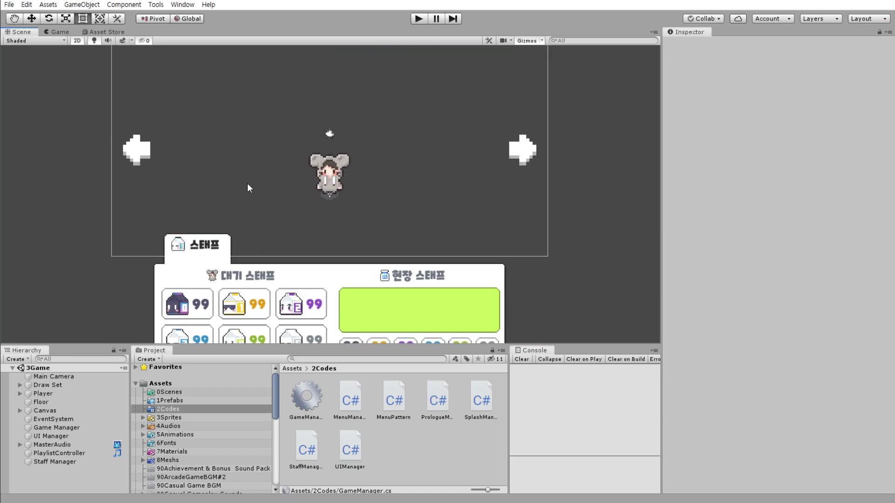
pyautogui.moveTo(369, 218); pyautogui.dragTo(369, 153, button='middle')
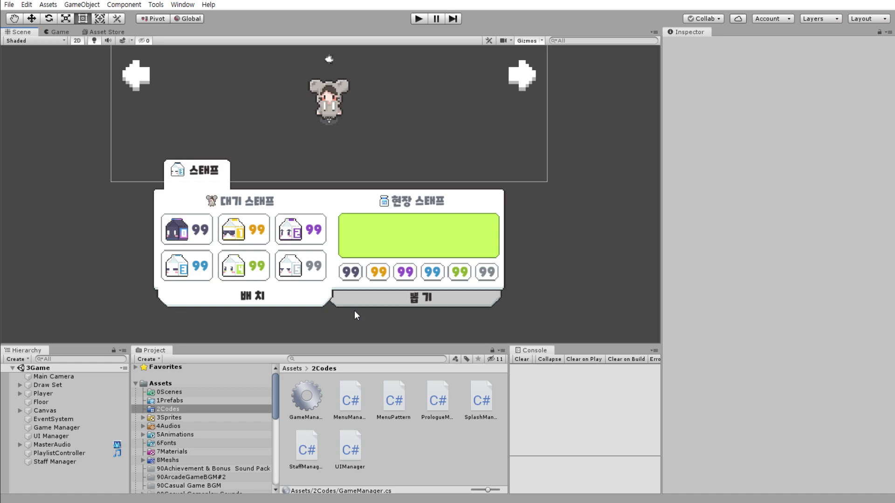
pyautogui.click(424, 19)
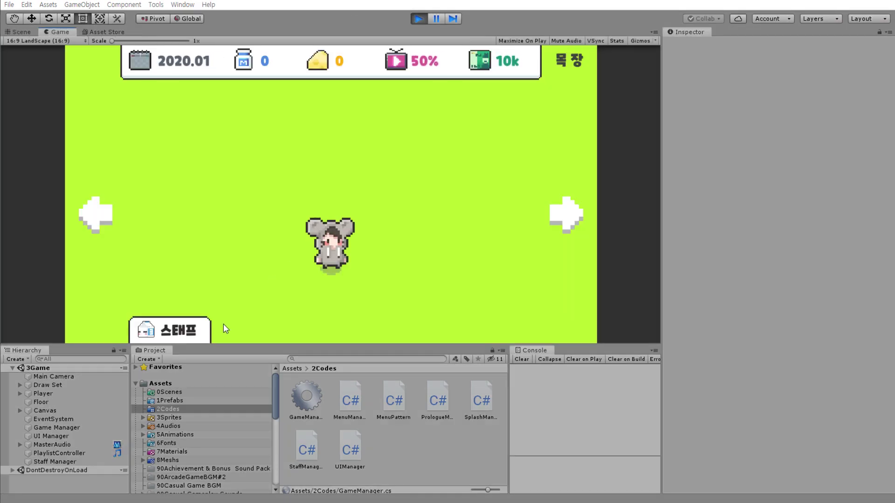
# - In the running game, open 스태프, switch to the 뽑기 panel and draw a staff member
pyautogui.click(208, 337)
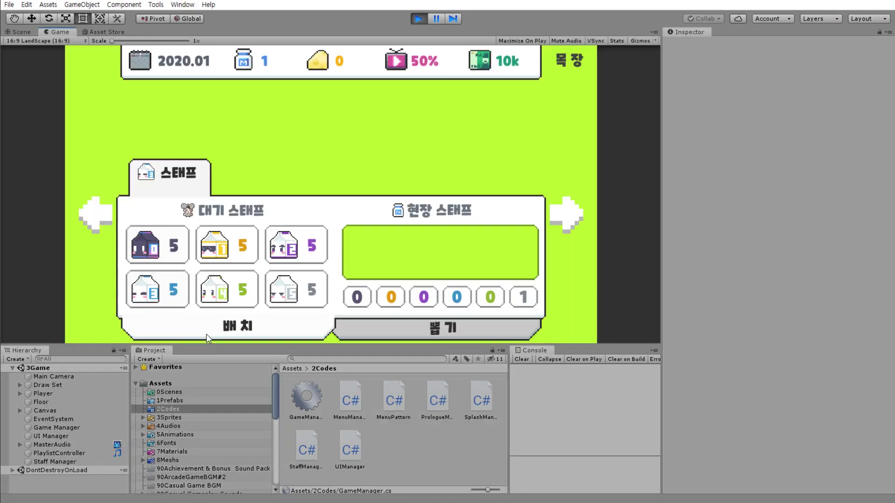
pyautogui.click(438, 286)
pyautogui.click(250, 220)
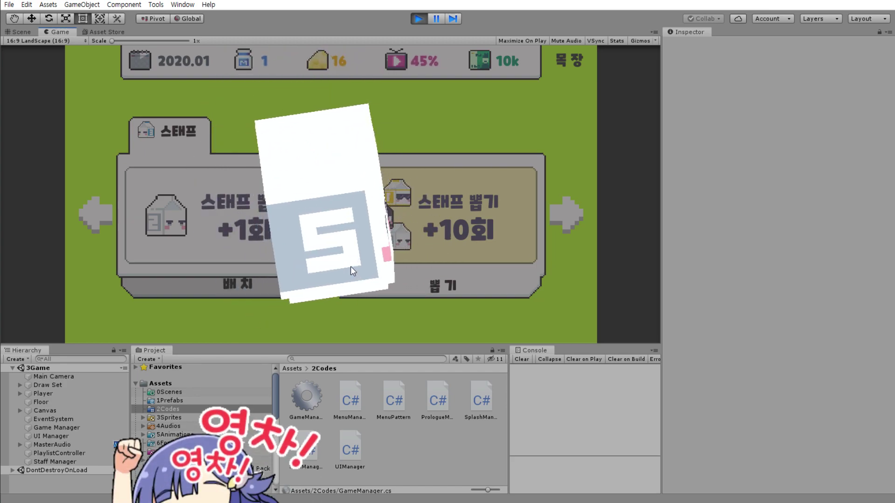
# - Pause the game to inspect the header bar and staff panel in the Scene view, then resume
pyautogui.click(435, 19)
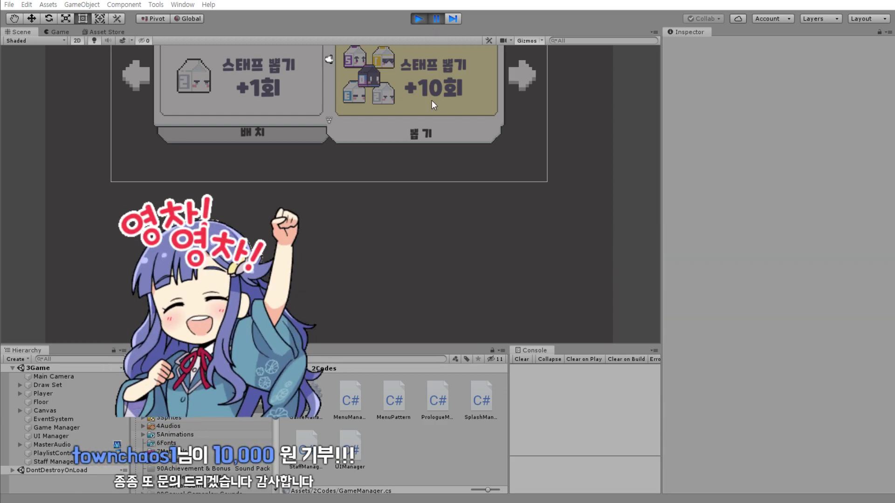
pyautogui.scroll(-3, 421, 119)
pyautogui.moveTo(421, 119); pyautogui.dragTo(424, 204, button='middle')
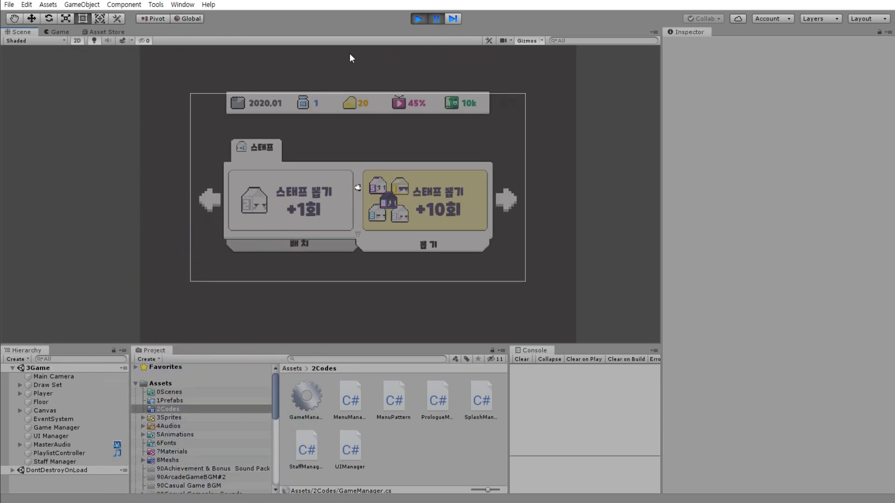
pyautogui.moveTo(377, 124)
pyautogui.mouseDown(button='middle')
pyautogui.moveTo(378, 161)
pyautogui.moveTo(407, 104)
pyautogui.mouseUp(button='middle')
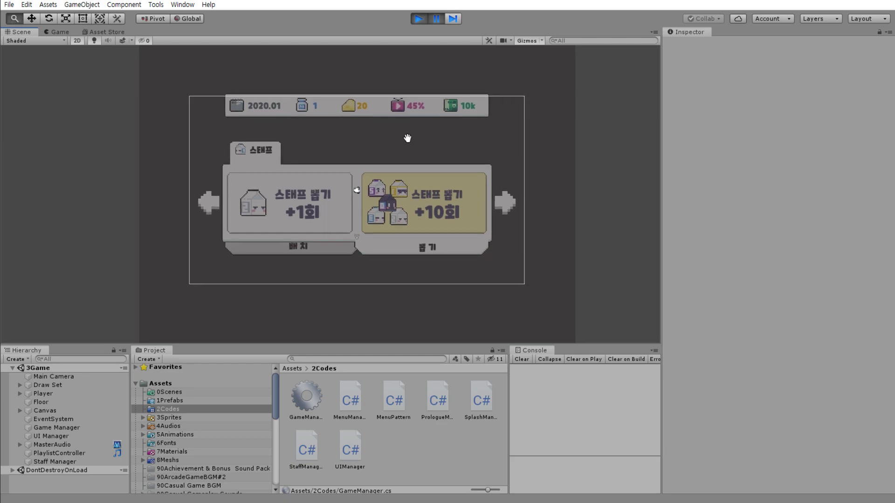
pyautogui.scroll(2, 384, 166)
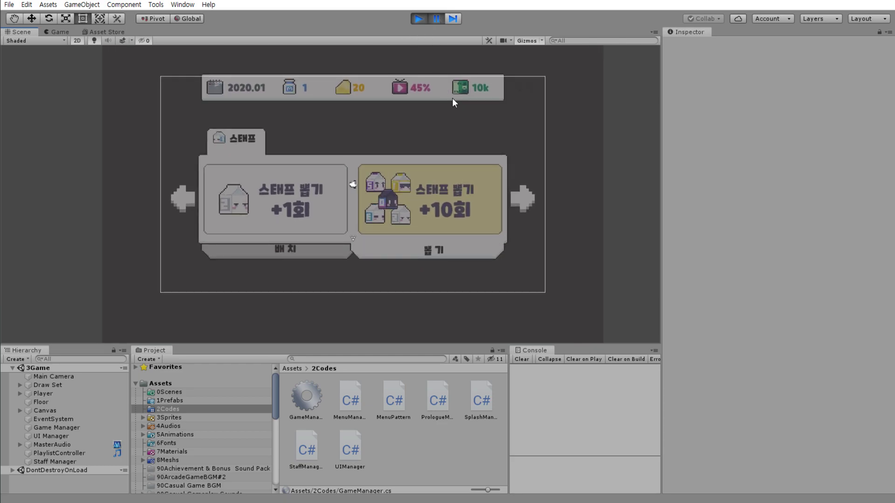
pyautogui.scroll(2, 452, 112)
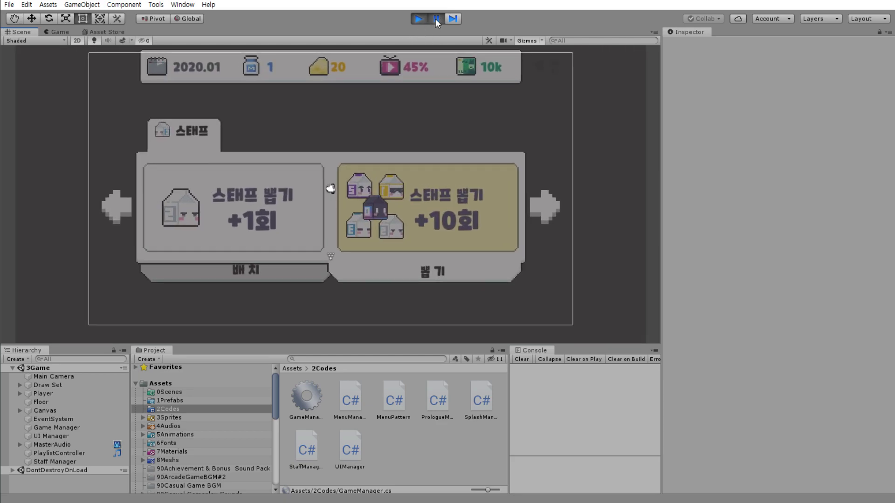
pyautogui.click(435, 19)
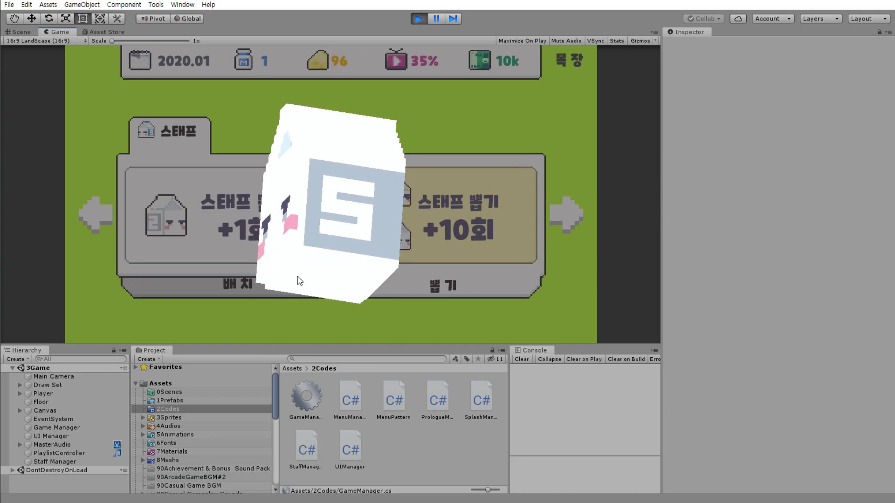
# - Stop play mode and turn down the OpenSt sound group volume on MasterAudio
pyautogui.click(418, 18)
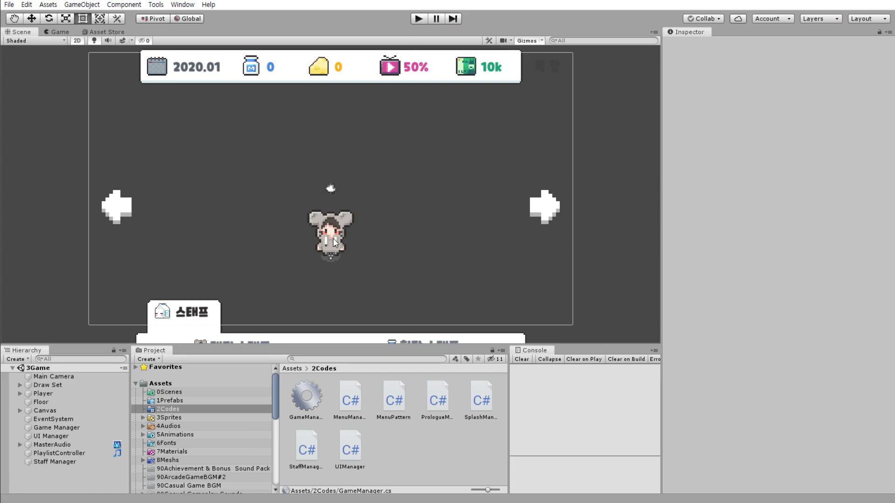
pyautogui.press('Down')
pyautogui.press('Down')
pyautogui.press('Down')
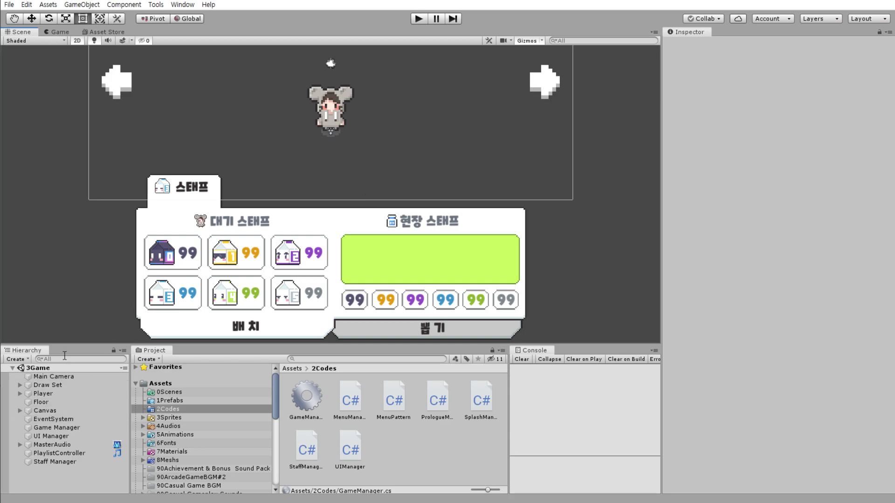
pyautogui.moveTo(94, 296); pyautogui.dragTo(102, 255, button='middle')
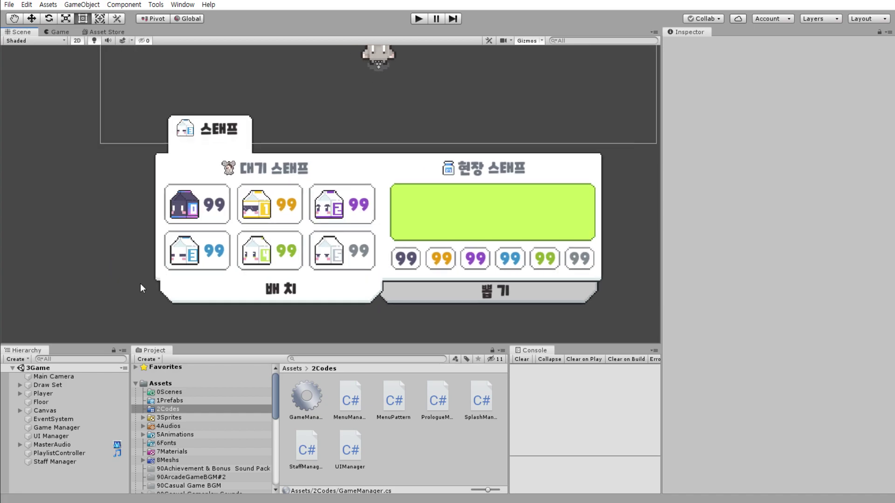
pyautogui.scroll(2, 114, 276)
pyautogui.click(51, 445)
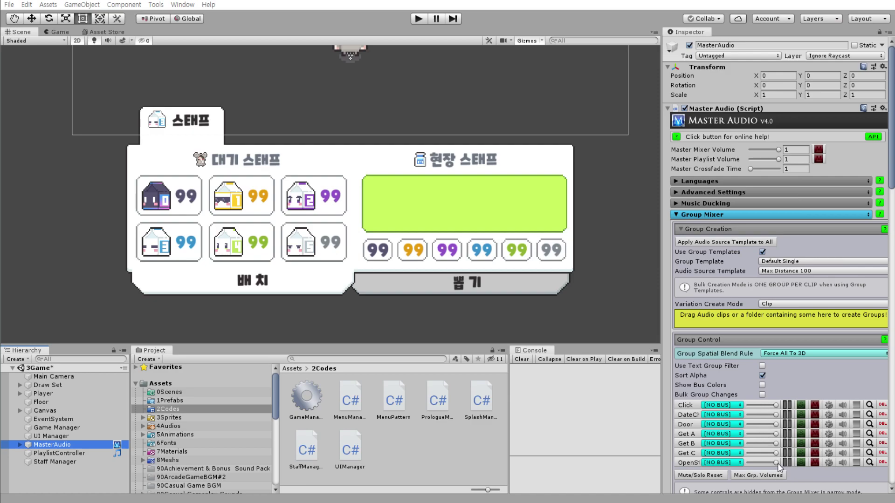
pyautogui.moveTo(775, 462); pyautogui.dragTo(761, 463)
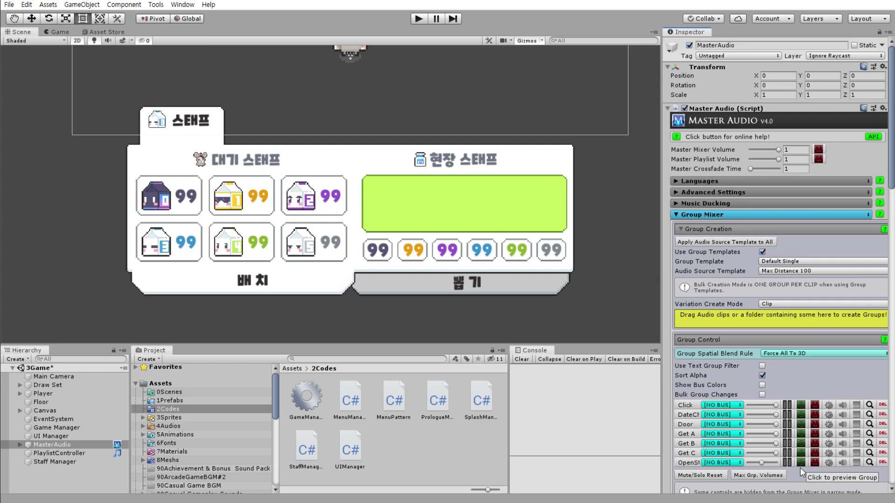
# - Select Player, Draw Set and Canvas, and expand Canvas to show its children
pyautogui.moveTo(288, 326); pyautogui.dragTo(293, 308, button='middle')
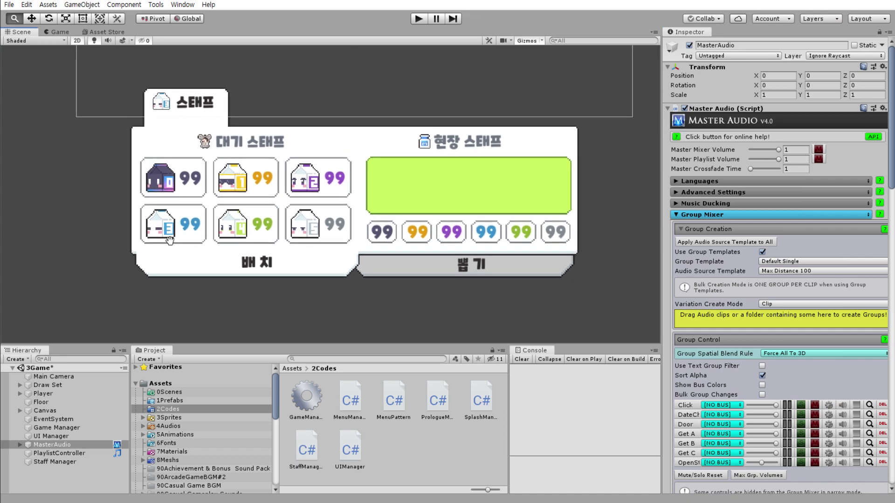
pyautogui.click(52, 393)
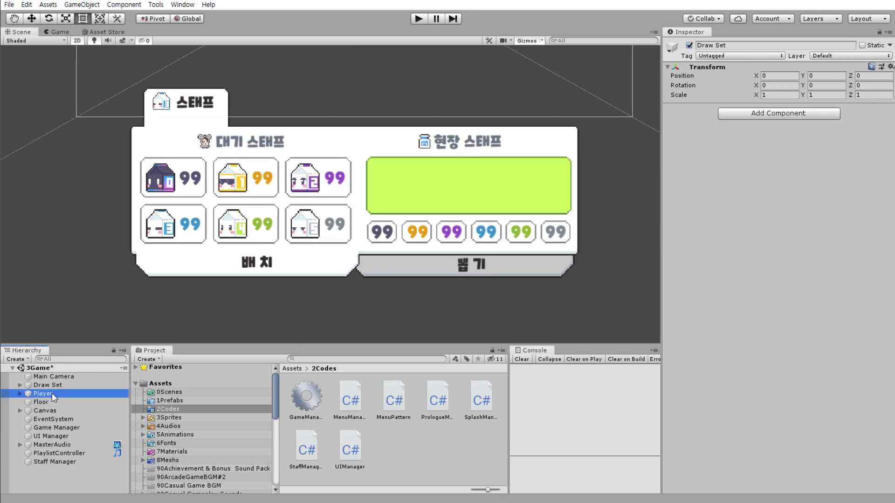
pyautogui.click(52, 384)
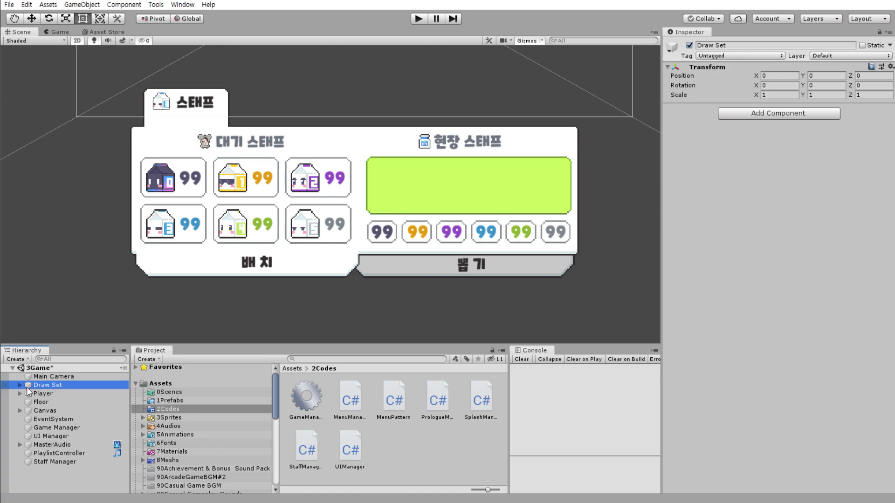
pyautogui.click(59, 411)
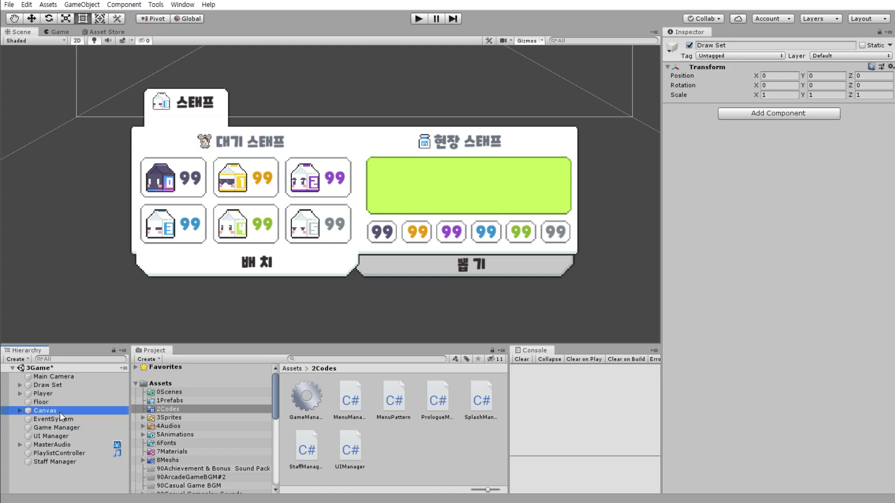
pyautogui.click(22, 410)
pyautogui.click(21, 410)
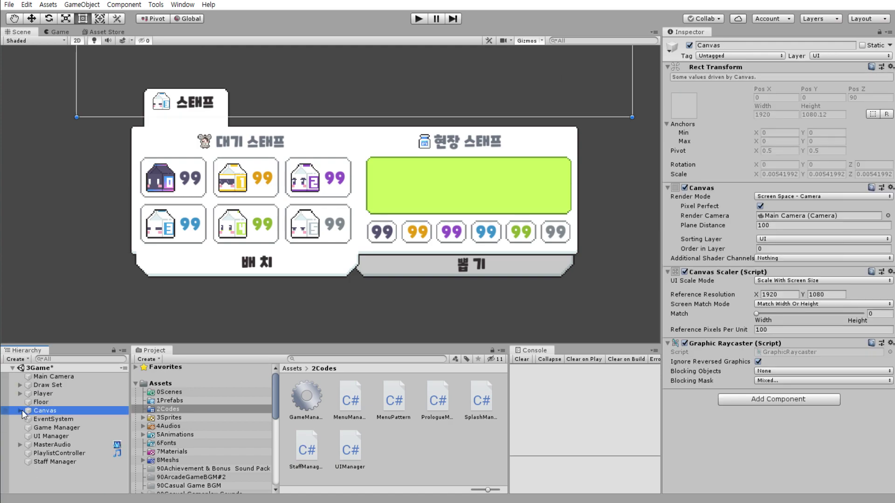
pyautogui.press('Down')
pyautogui.click(20, 410)
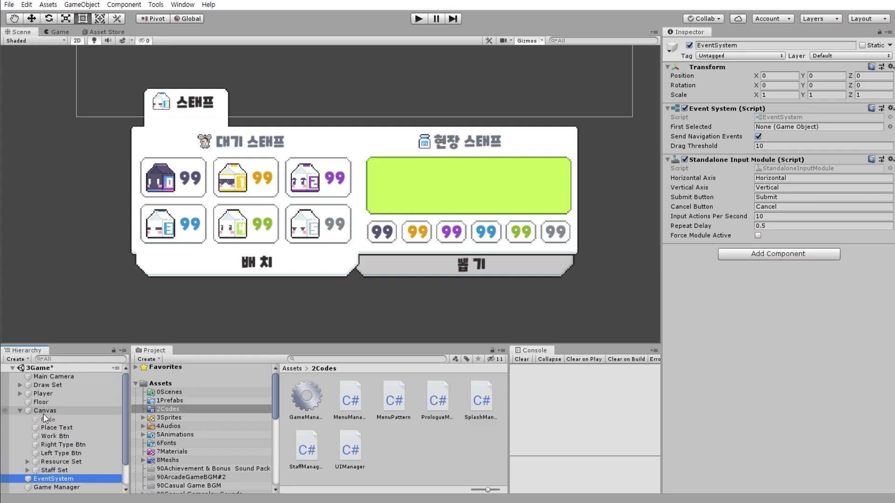
pyautogui.click(21, 410)
pyautogui.click(22, 409)
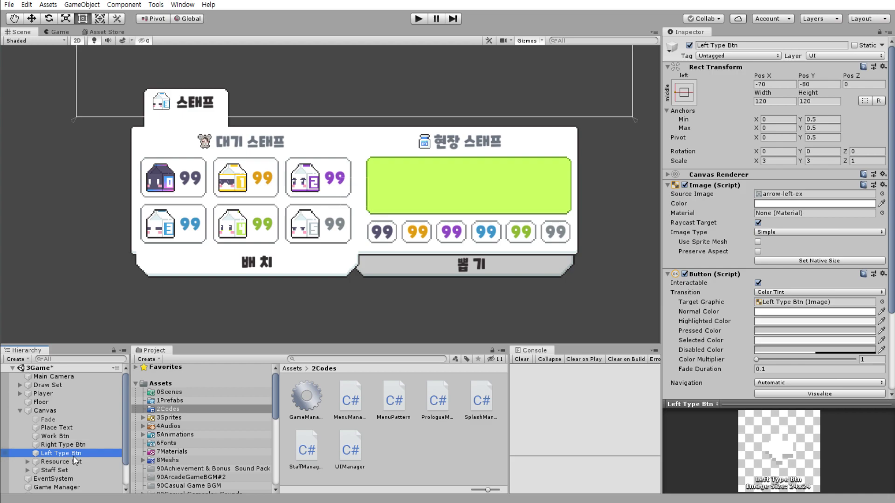
# - Expand Staff Set and inspect Staff Place Panel, Staff Place Btn, Staff Draw Btn and Fade Black
pyautogui.click(37, 467)
pyautogui.click(27, 467)
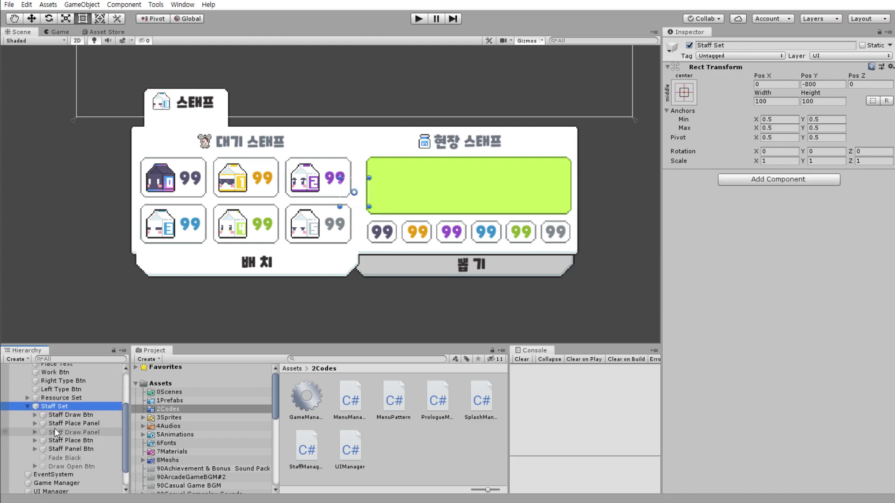
pyautogui.click(75, 423)
pyautogui.click(70, 440)
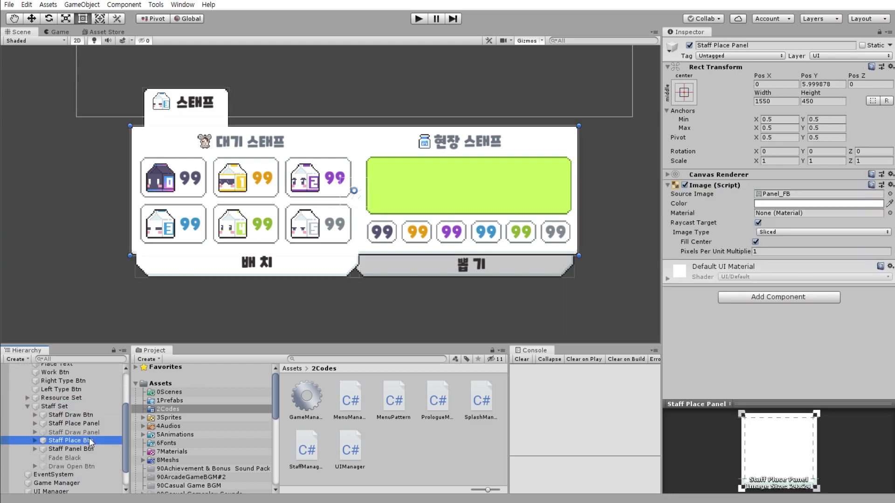
pyautogui.click(85, 416)
pyautogui.moveTo(257, 253); pyautogui.dragTo(269, 309, button='middle')
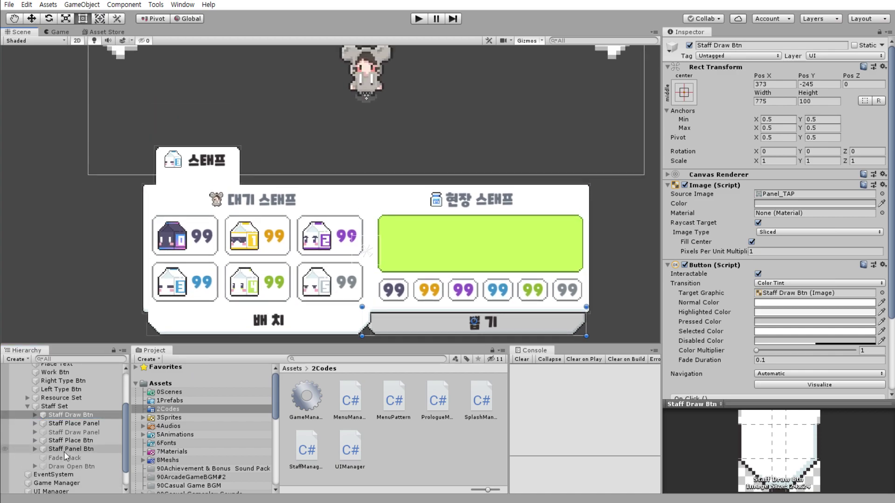
pyautogui.click(86, 458)
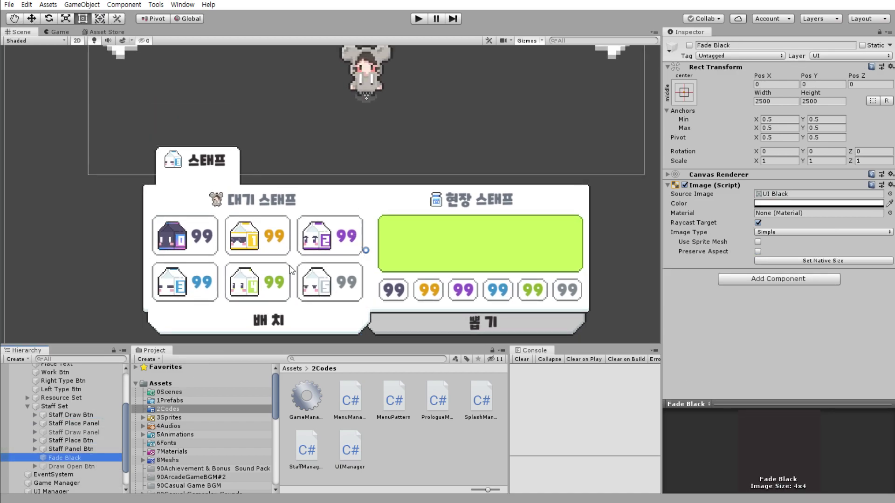
pyautogui.moveTo(314, 189); pyautogui.dragTo(302, 288, button='middle')
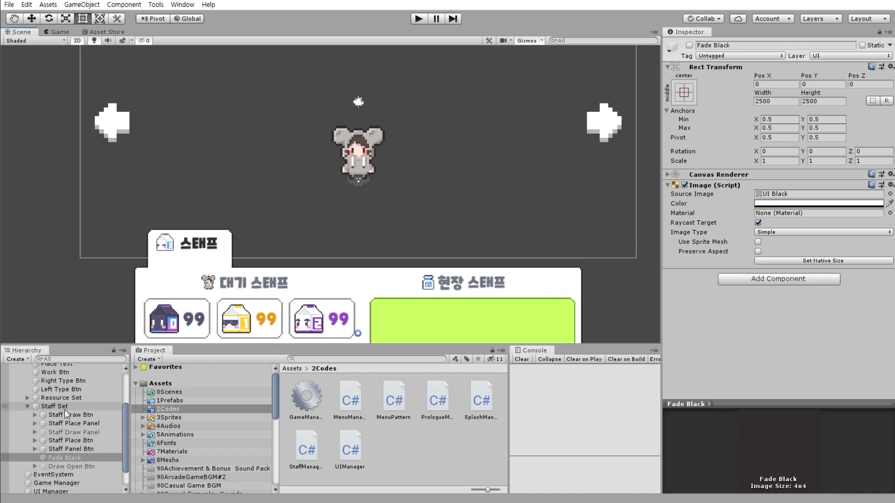
# - Create an empty child of Staff Set and rename it 'Draw Open Set'
pyautogui.rightClick(66, 407)
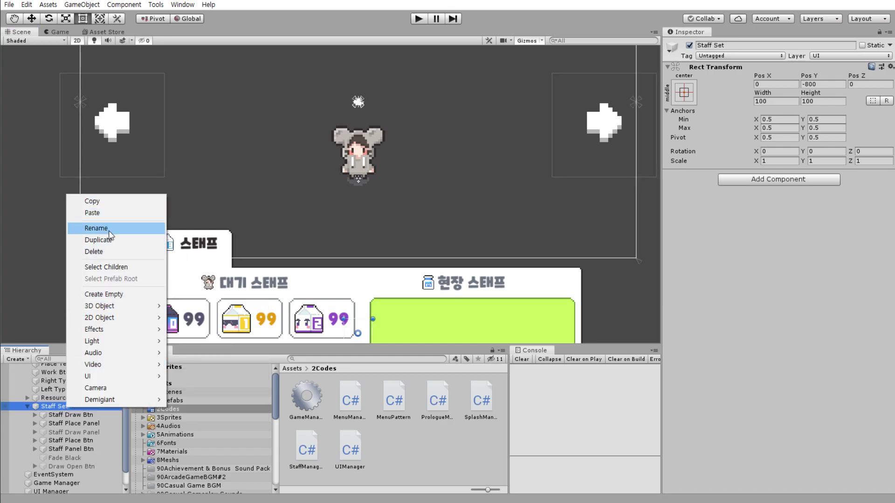
pyautogui.click(122, 294)
pyautogui.click(748, 46)
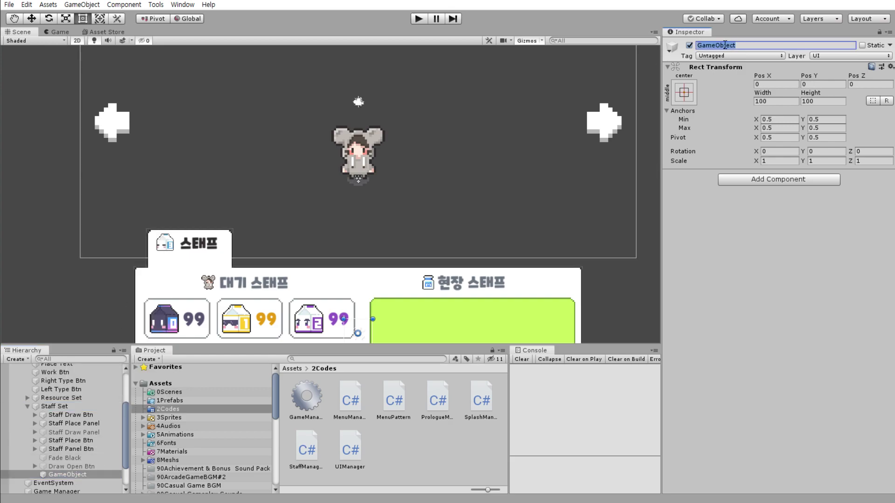
pyautogui.write('Draw Open Set')
pyautogui.press('Return')
pyautogui.rightClick(69, 473)
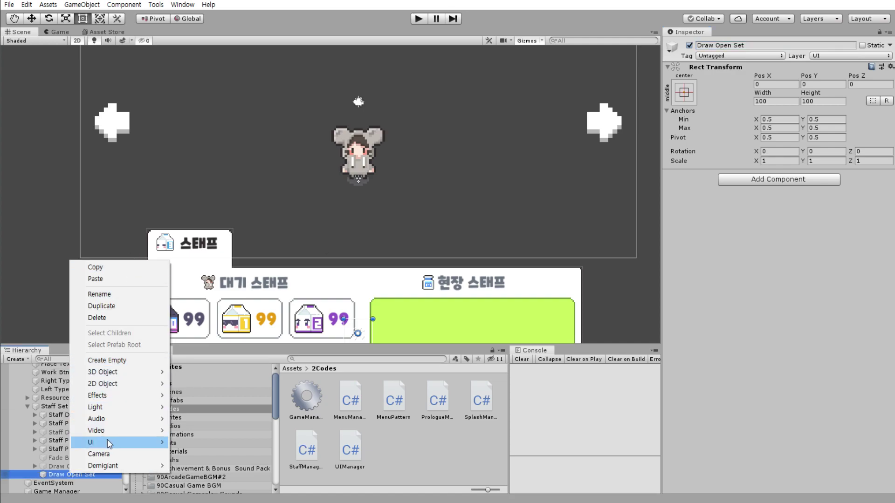
# - Add a UI Text and a UI Button as children of Draw Open Set
pyautogui.moveTo(111, 442)
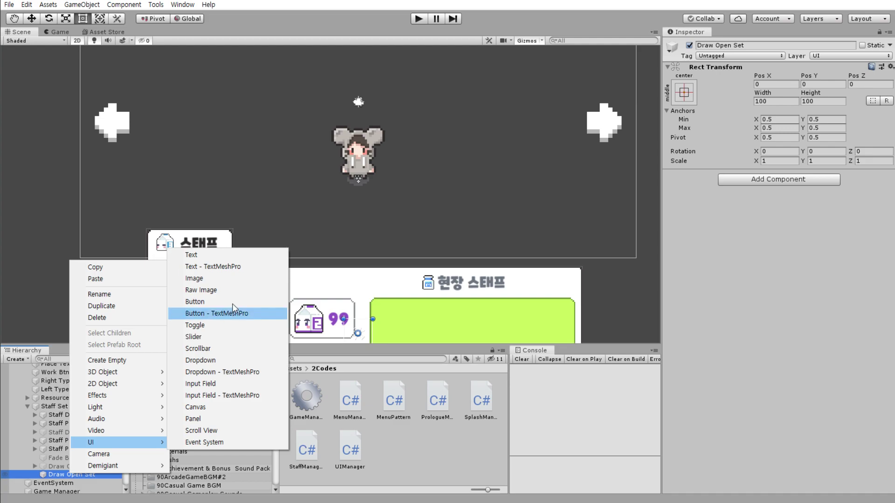
pyautogui.click(218, 254)
pyautogui.rightClick(77, 473)
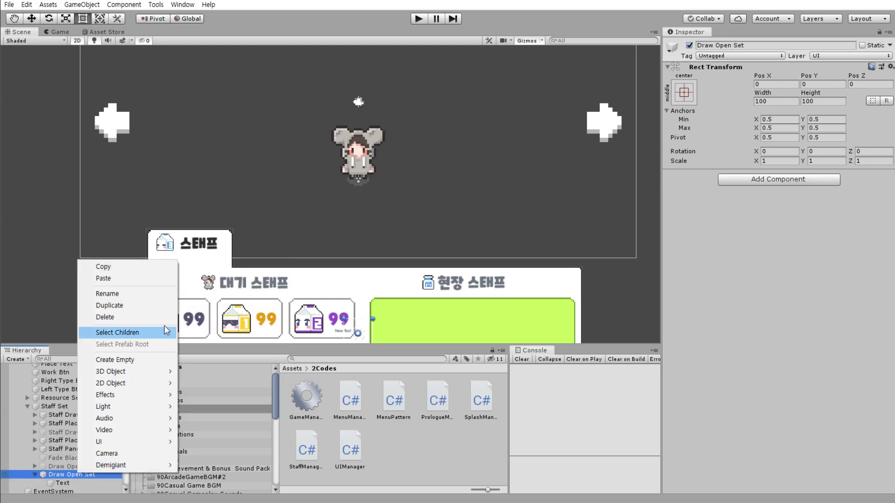
pyautogui.moveTo(120, 441)
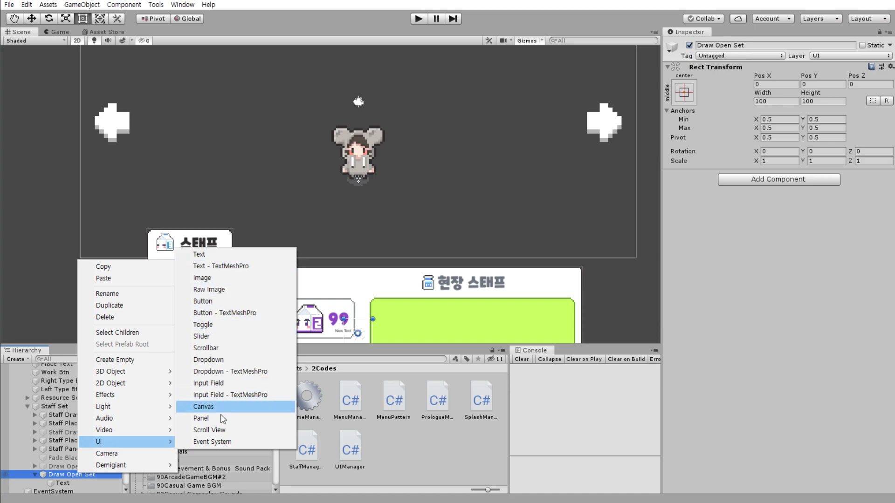
pyautogui.click(205, 301)
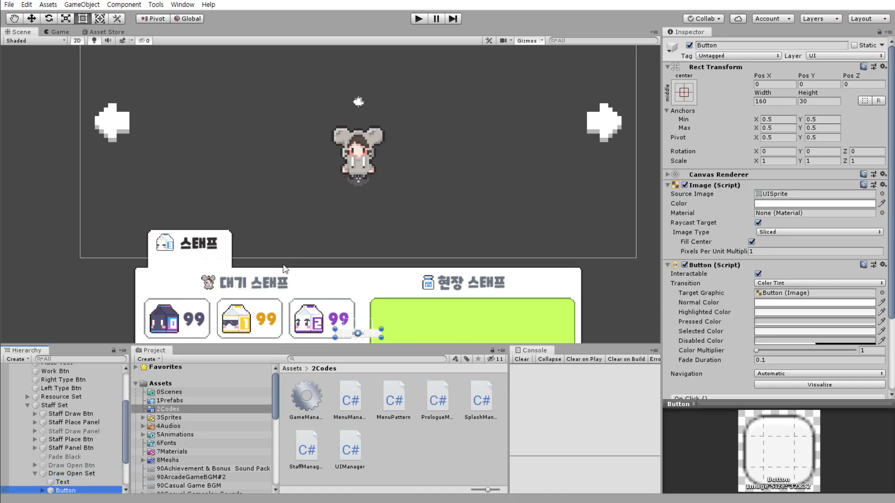
pyautogui.doubleClick(83, 473)
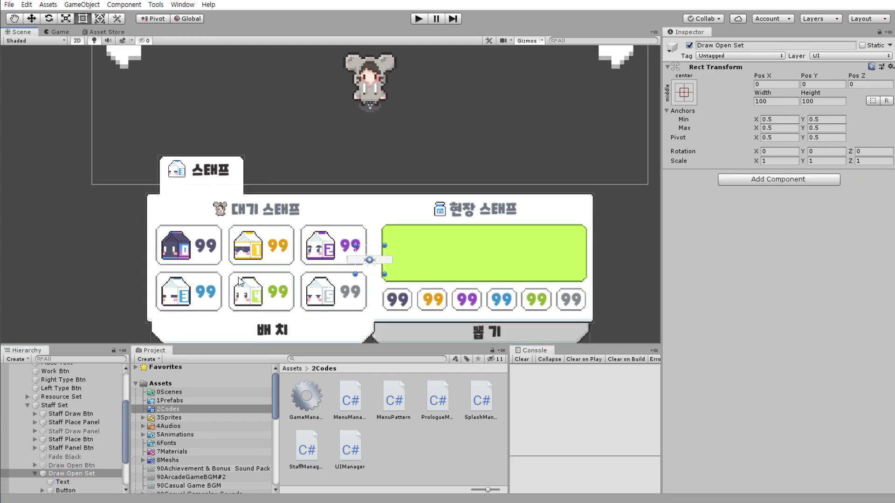
pyautogui.click(54, 405)
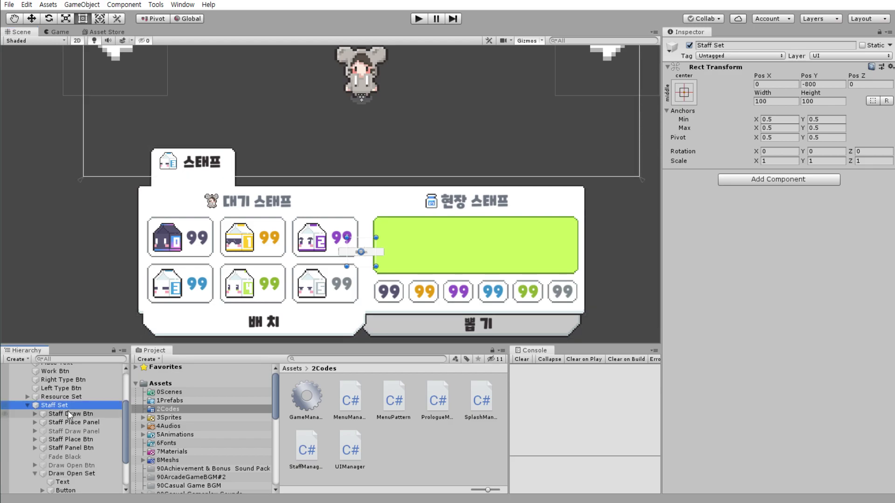
# - Set Staff Set's Pos Y to -80 and frame it in the Scene view
pyautogui.click(823, 84)
pyautogui.press('Delete')
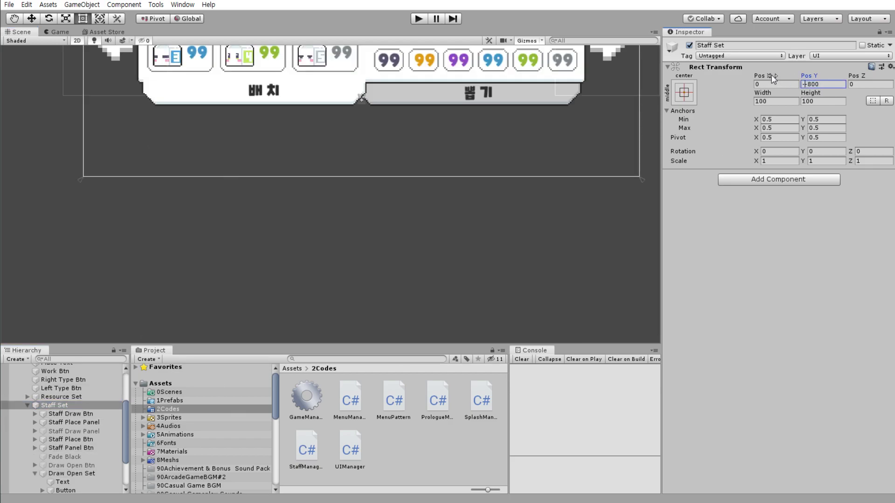
pyautogui.write('-808')
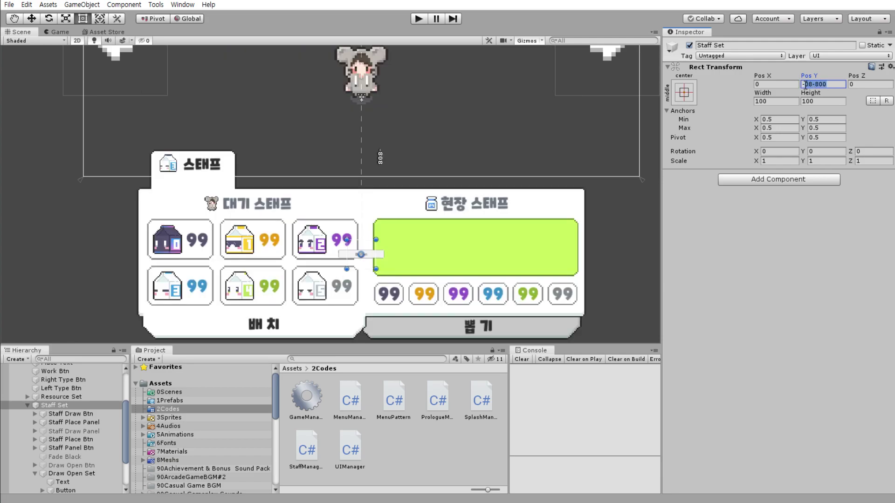
pyautogui.write('80')
pyautogui.press('Return')
pyautogui.press('f')
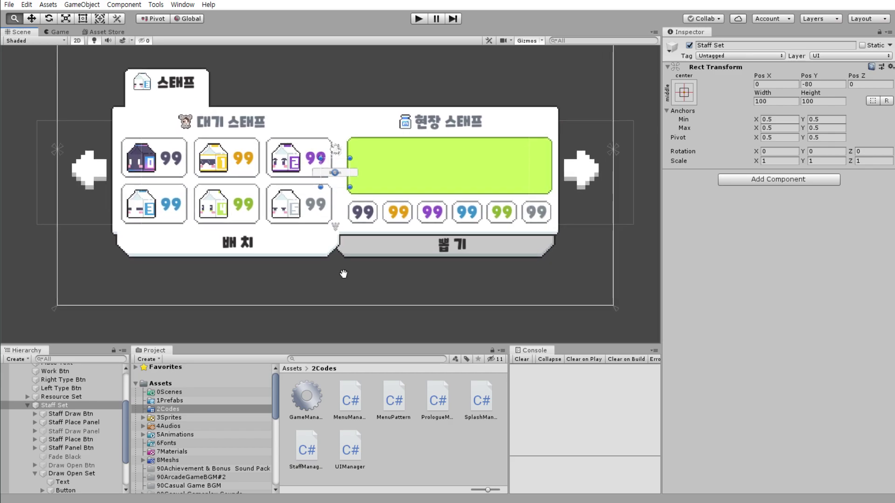
pyautogui.scroll(-2, 82, 471)
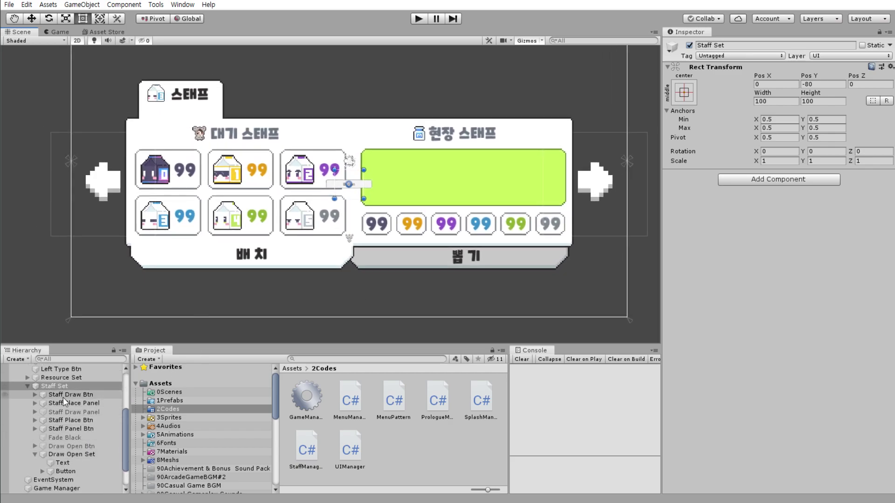
# - Lower Fade Black's Image colour alpha to 178 so it dims the staff panel
pyautogui.click(71, 471)
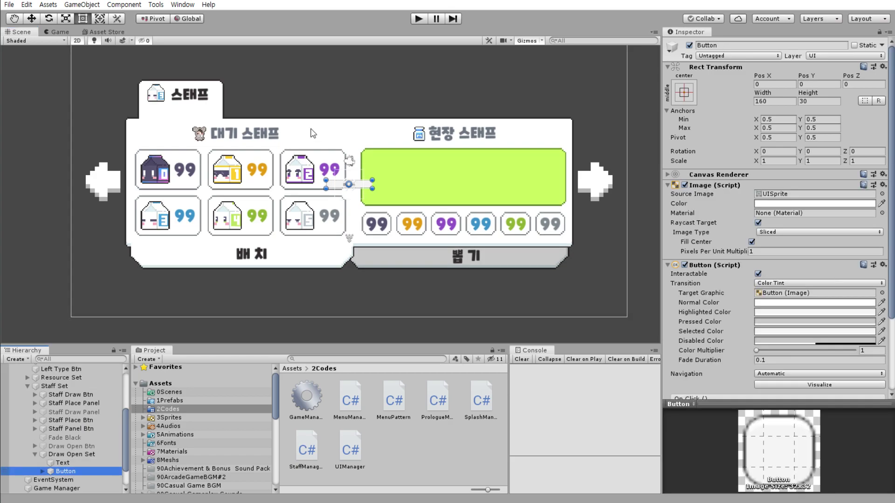
pyautogui.click(64, 437)
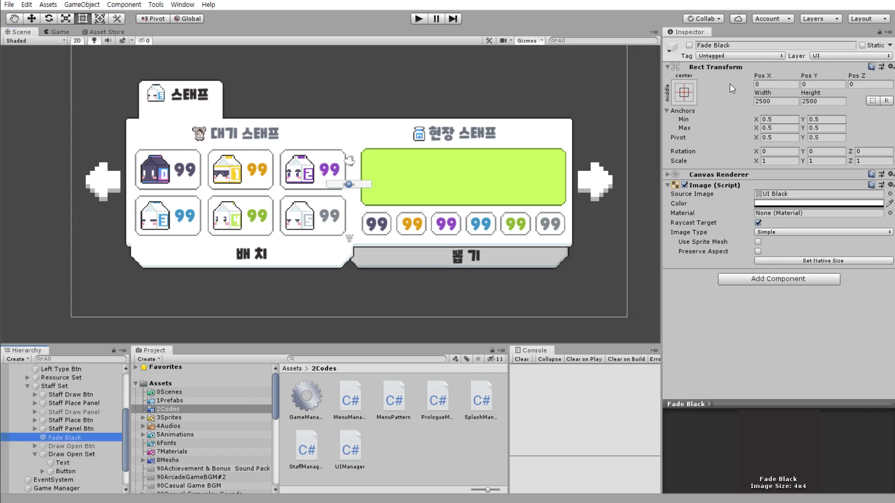
pyautogui.click(770, 204)
pyautogui.click(684, 361)
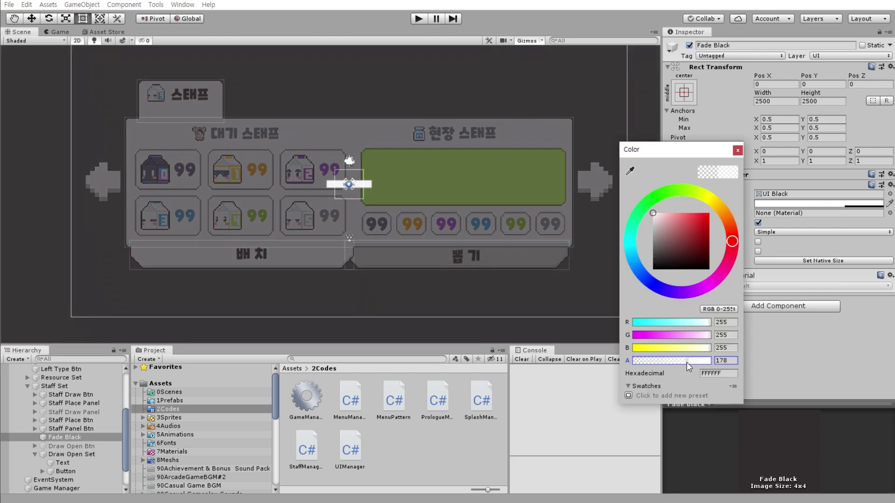
pyautogui.click(737, 150)
pyautogui.scroll(5, 52, 427)
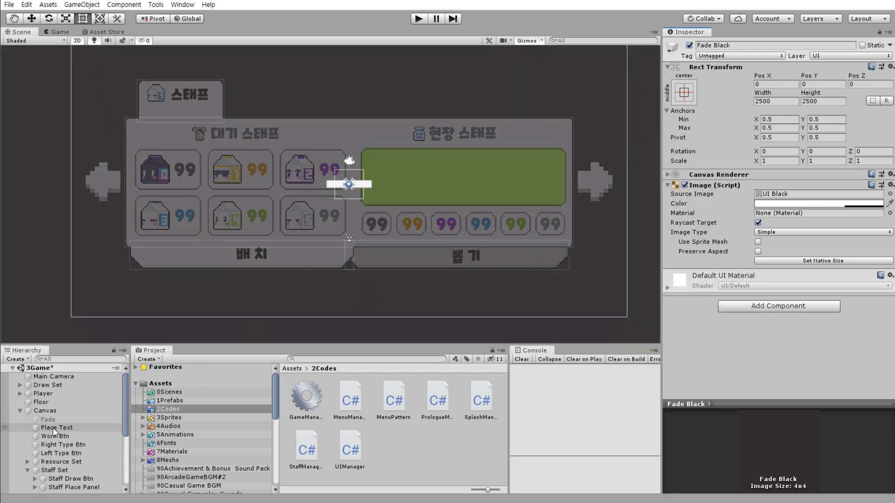
pyautogui.click(20, 386)
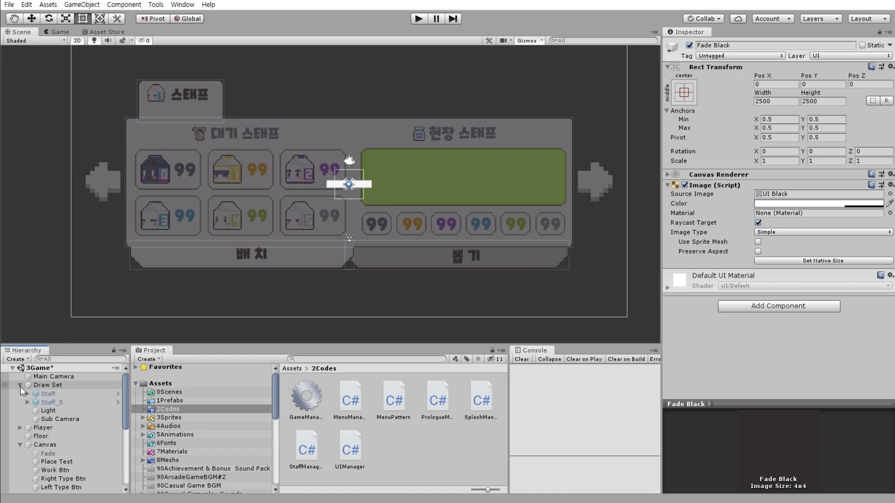
pyautogui.click(60, 395)
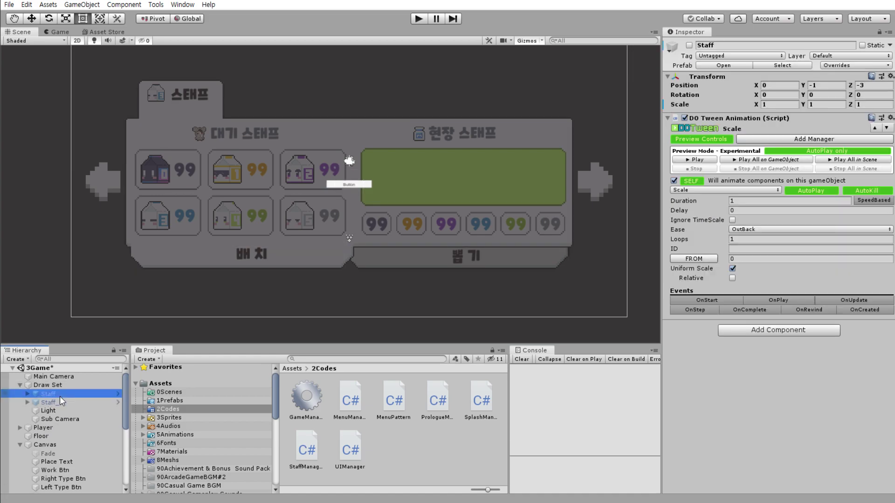
# - Activate the Staff object and preview its DOTween scale animation
pyautogui.click(689, 45)
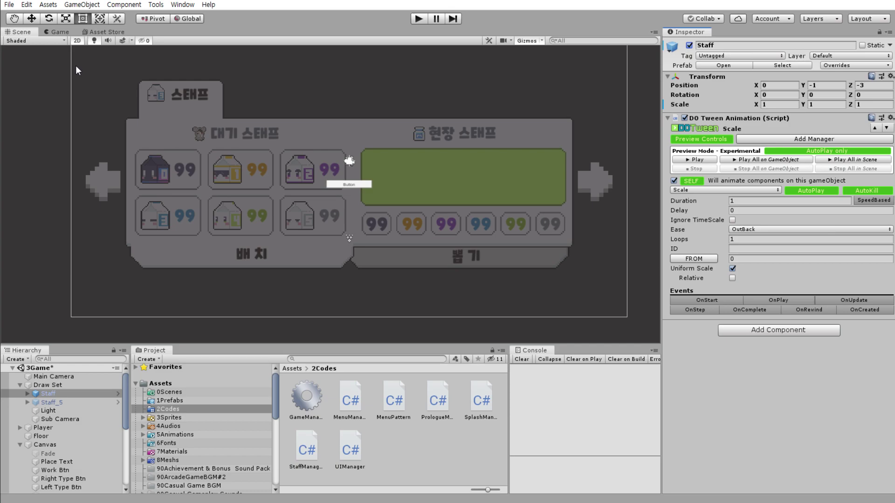
pyautogui.moveTo(186, 178); pyautogui.dragTo(181, 242, button='middle')
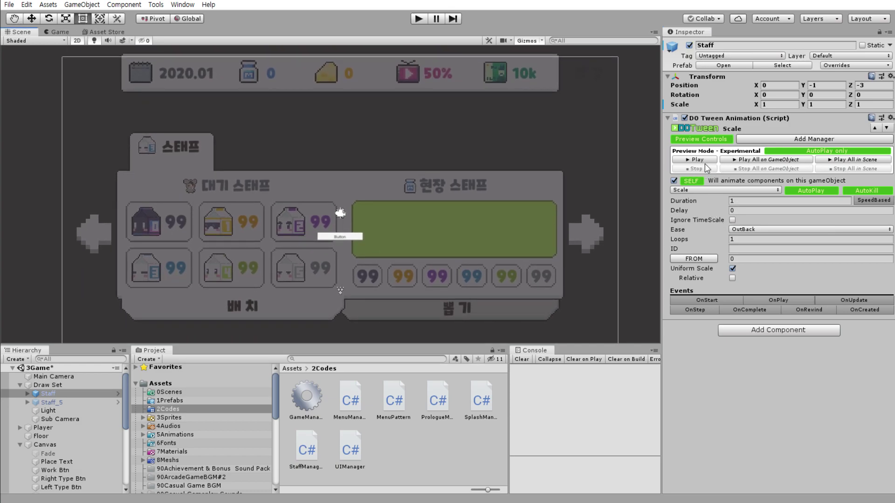
pyautogui.click(707, 160)
pyautogui.click(694, 169)
pyautogui.scroll(-1, 334, 224)
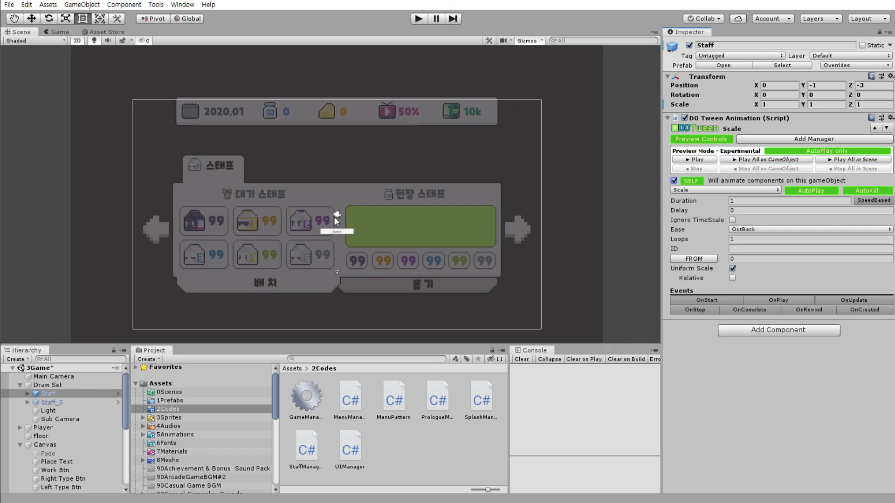
pyautogui.scroll(-2, 311, 218)
pyautogui.scroll(2, 249, 180)
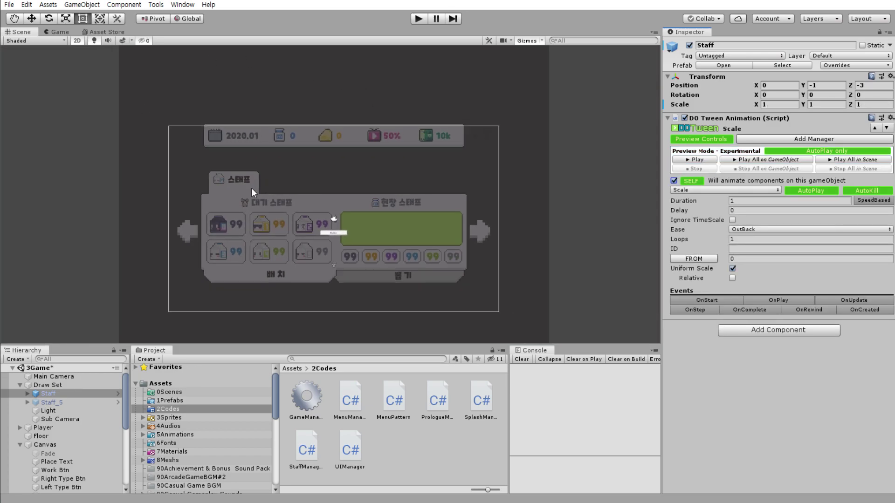
# - Turn off 2D mode, orbit around Staff, and compare with the Game view
pyautogui.click(52, 394)
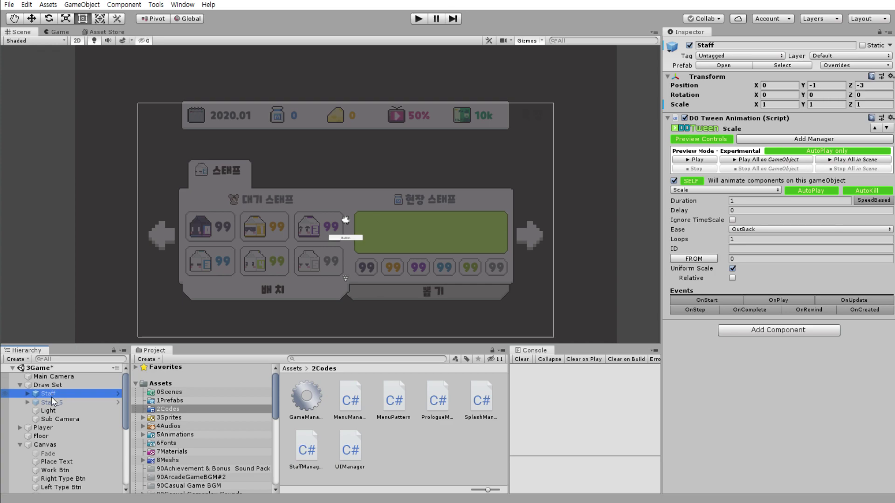
pyautogui.click(79, 41)
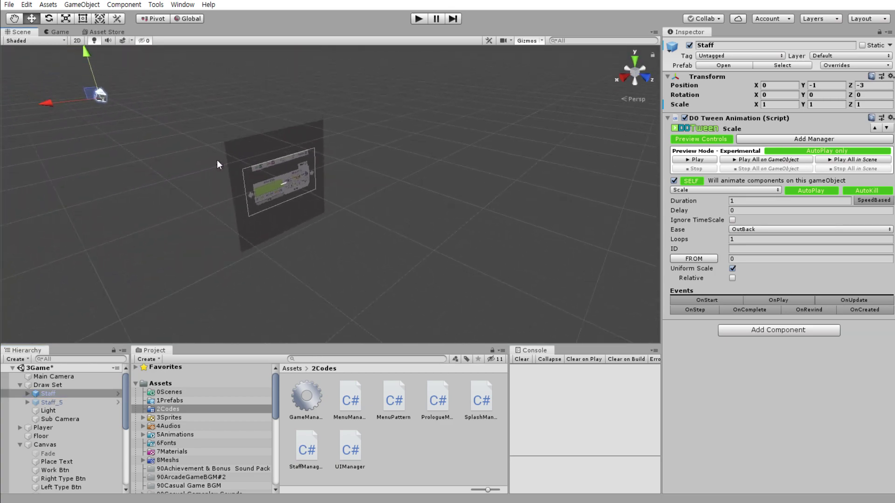
pyautogui.moveTo(149, 167)
pyautogui.keyDown('alt'); pyautogui.mouseDown()
pyautogui.moveTo(186, 146)
pyautogui.moveTo(141, 142)
pyautogui.mouseUp(); pyautogui.keyUp('alt')
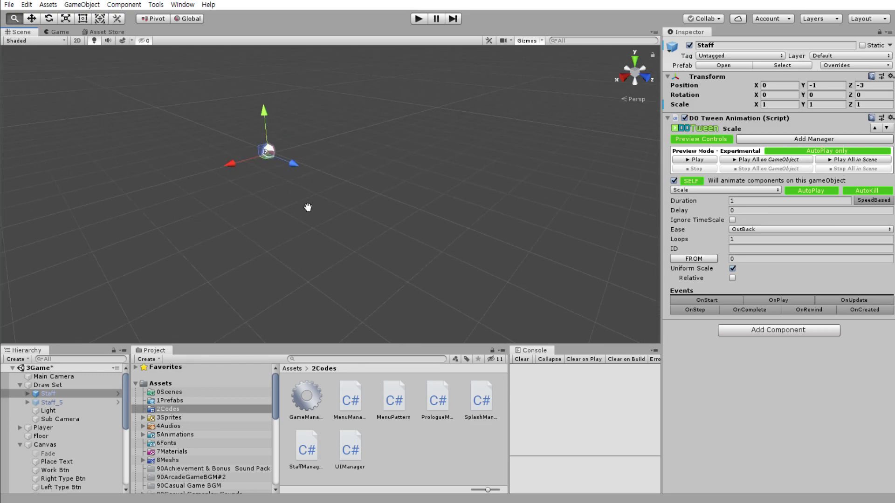
pyautogui.click(61, 32)
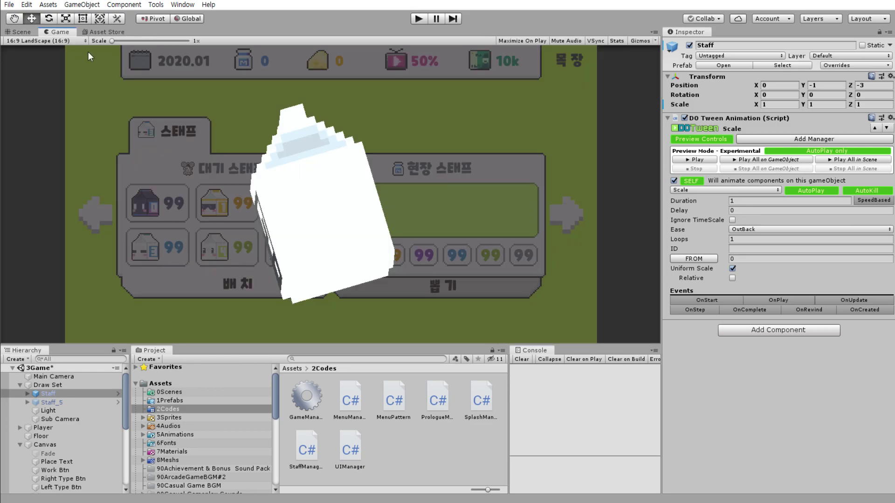
pyautogui.click(21, 32)
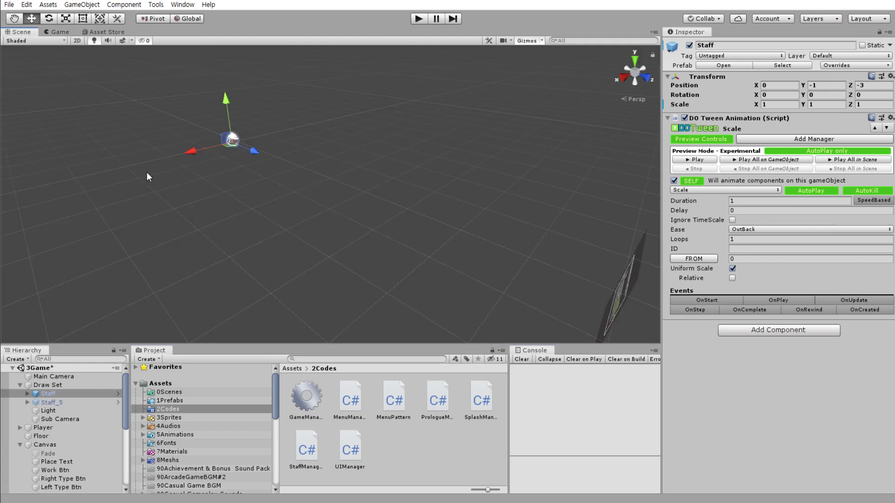
# - Nudge both Staff objects up and down, checking the Game view, ending at (0, 0, -3)
pyautogui.keyDown('ctrl'); pyautogui.click(51, 402); pyautogui.keyUp('ctrl')
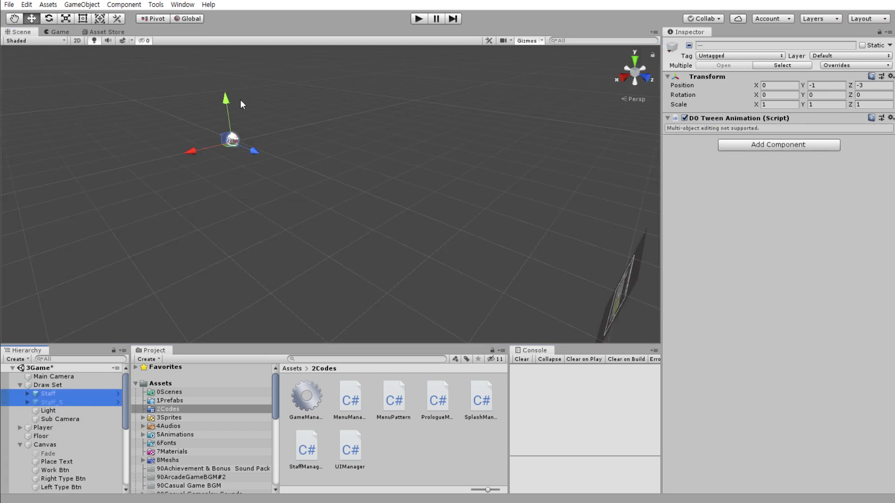
pyautogui.moveTo(229, 99); pyautogui.dragTo(229, 94)
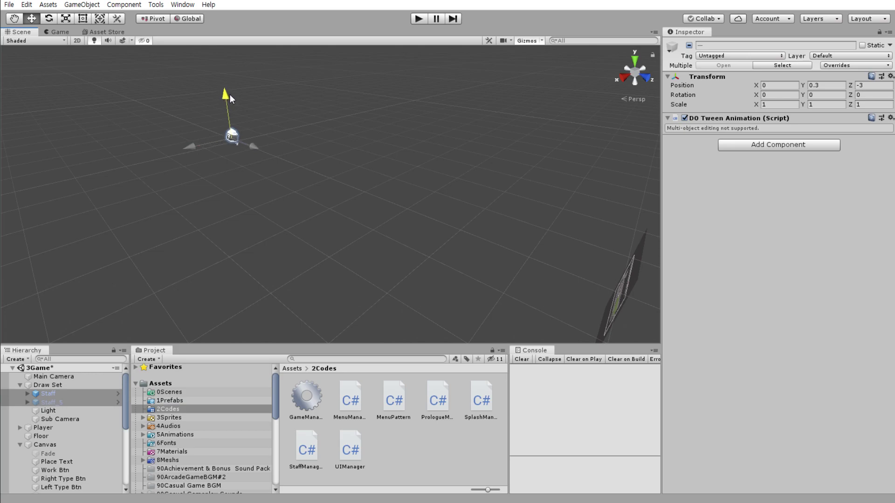
pyautogui.click(63, 32)
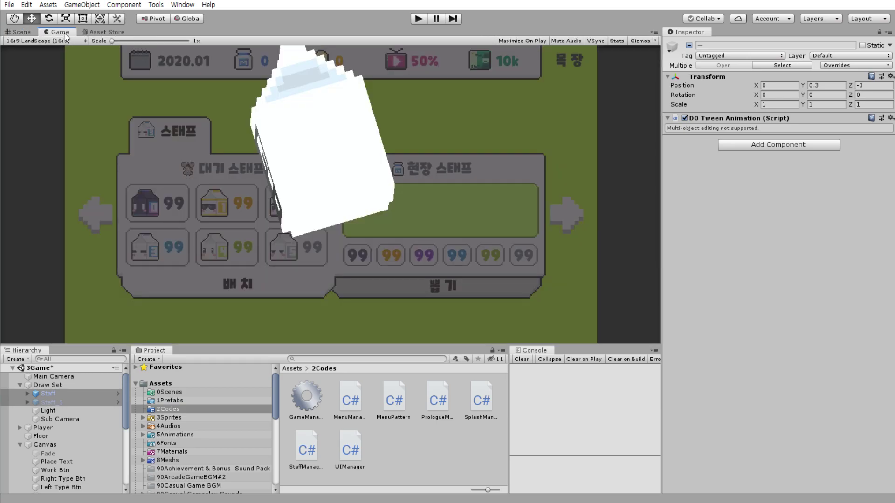
pyautogui.click(20, 32)
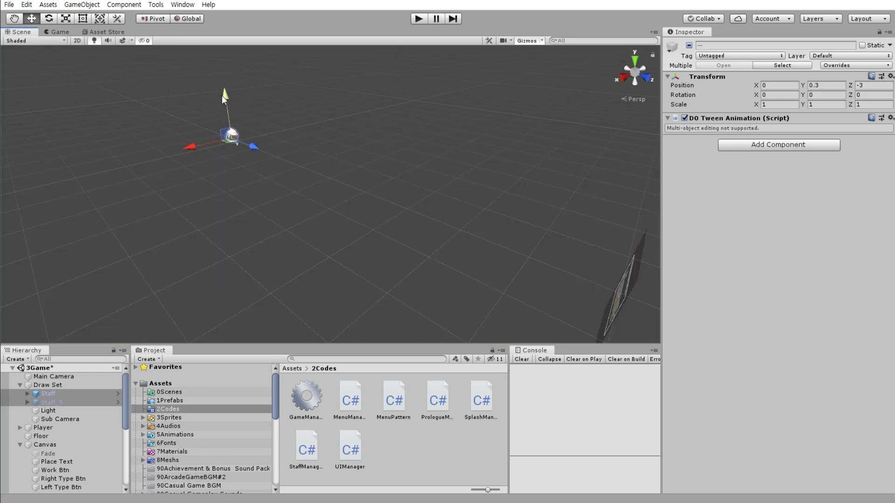
pyautogui.moveTo(221, 95); pyautogui.dragTo(227, 97)
pyautogui.click(58, 33)
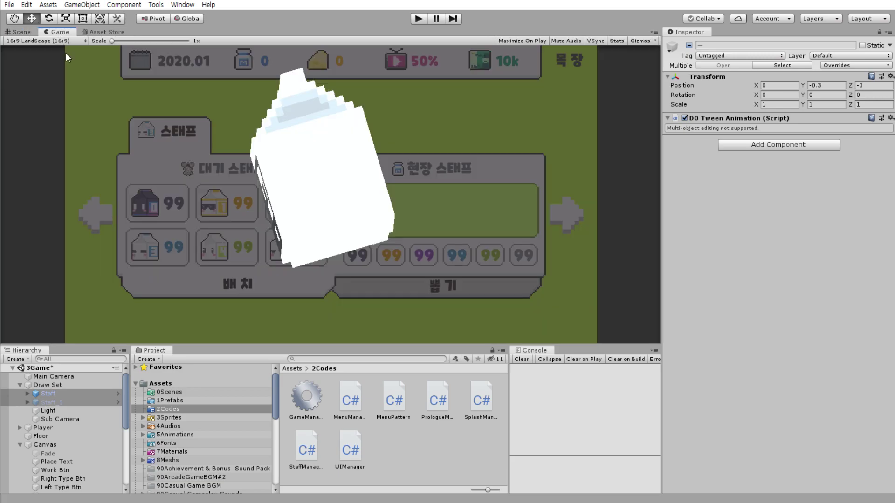
pyautogui.click(24, 33)
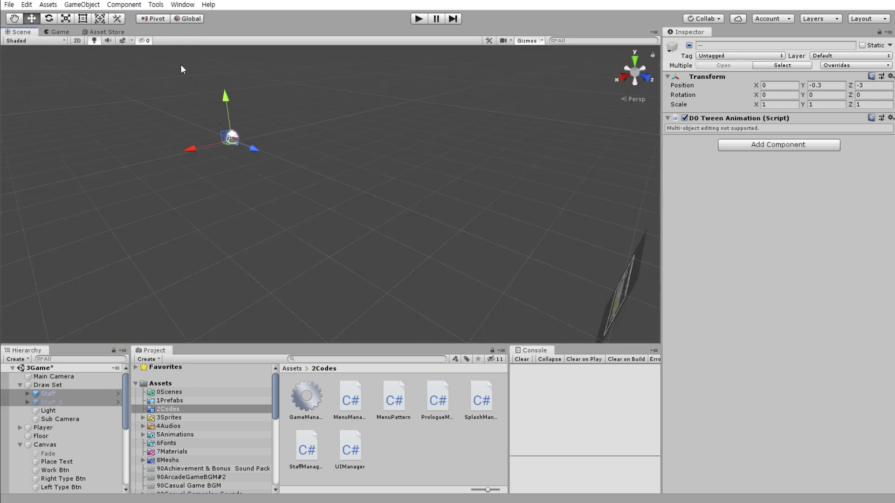
pyautogui.moveTo(228, 96); pyautogui.dragTo(229, 95)
pyautogui.click(55, 32)
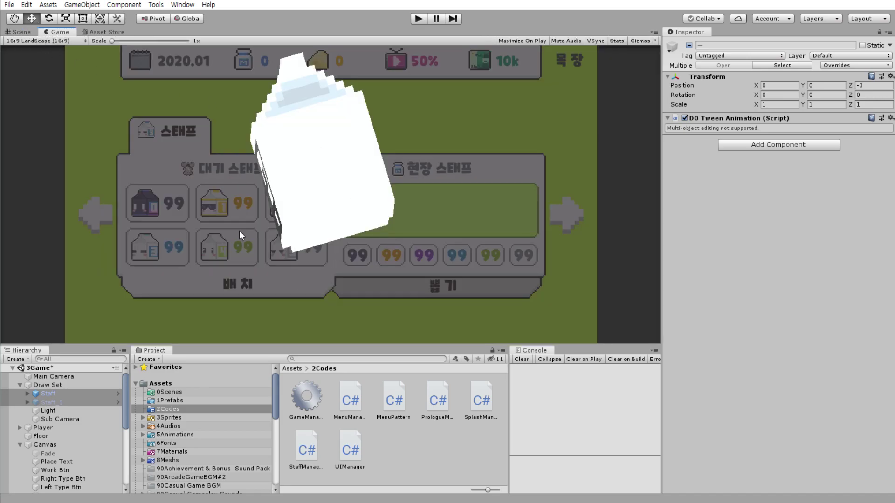
pyautogui.click(21, 32)
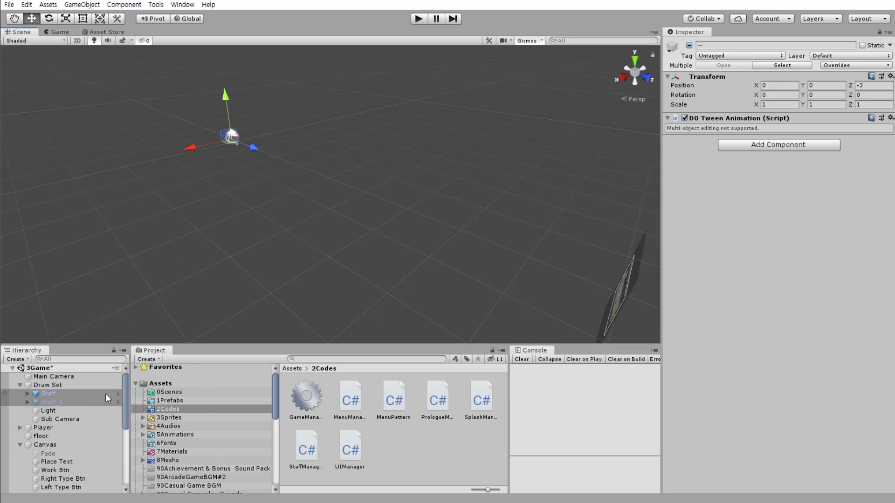
# - Deactivate Staff to check the Game view without it, then reactivate it
pyautogui.click(68, 393)
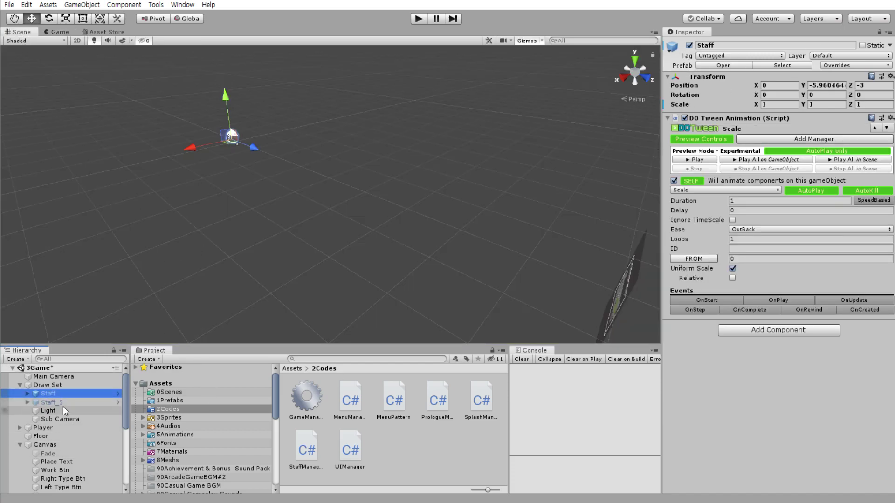
pyautogui.click(689, 45)
pyautogui.click(20, 384)
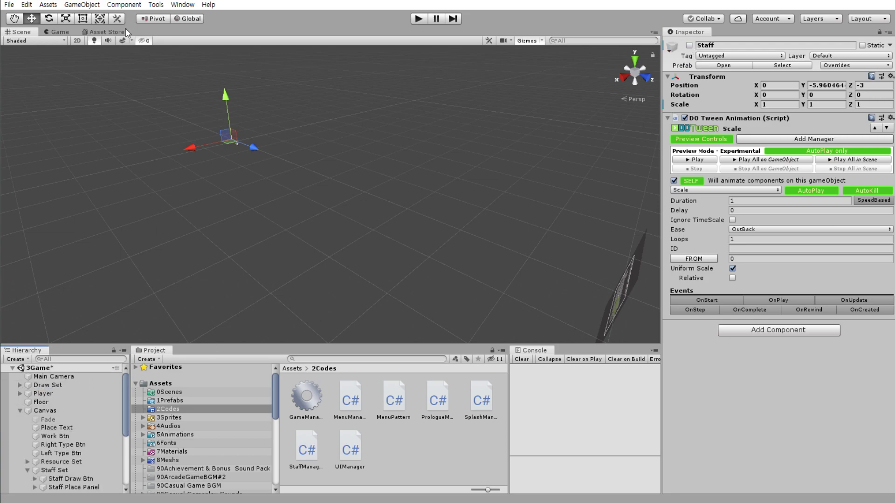
pyautogui.click(59, 32)
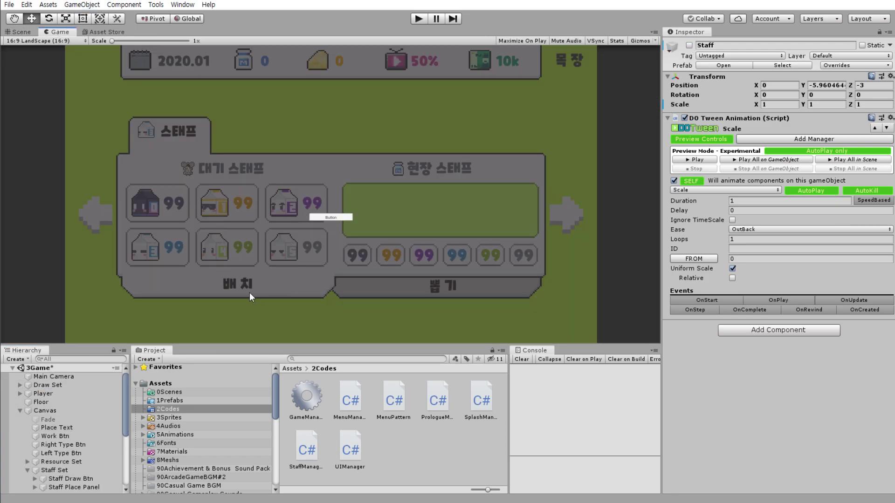
pyautogui.click(21, 385)
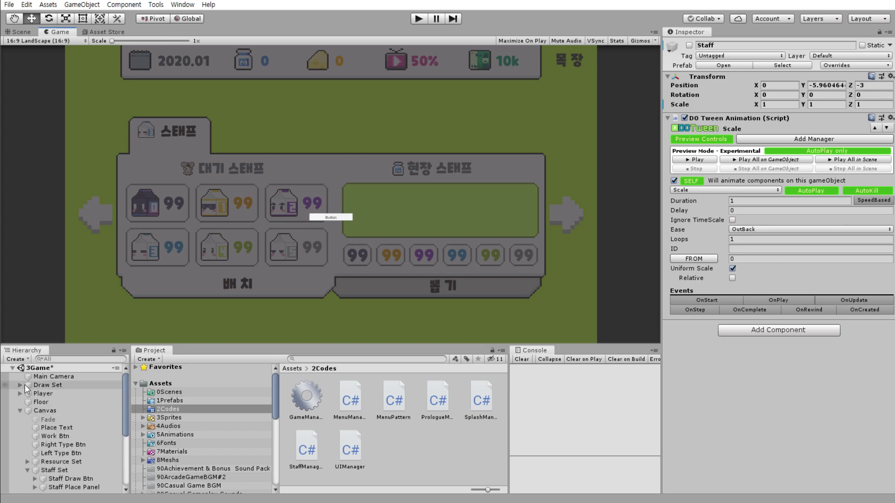
pyautogui.click(689, 45)
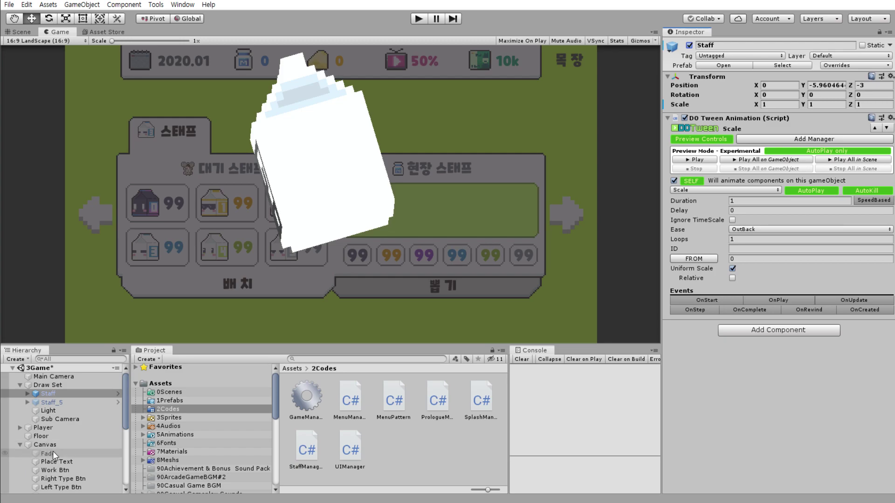
# - Select the Draw Open Set group in the Hierarchy
pyautogui.scroll(-3, 77, 451)
pyautogui.scroll(-3, 77, 451)
pyautogui.click(70, 444)
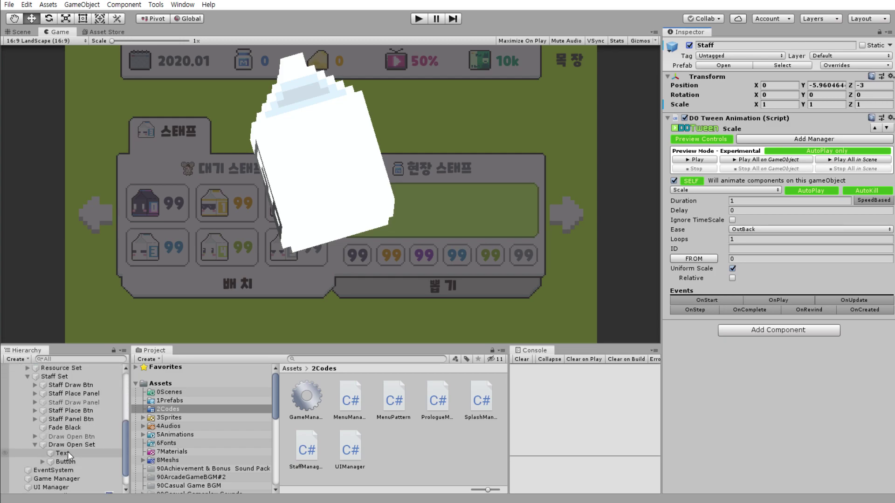
# - Lower Draw Open Set to Pos Y -118 and view the staff panel flat in 2D mode
pyautogui.click(20, 32)
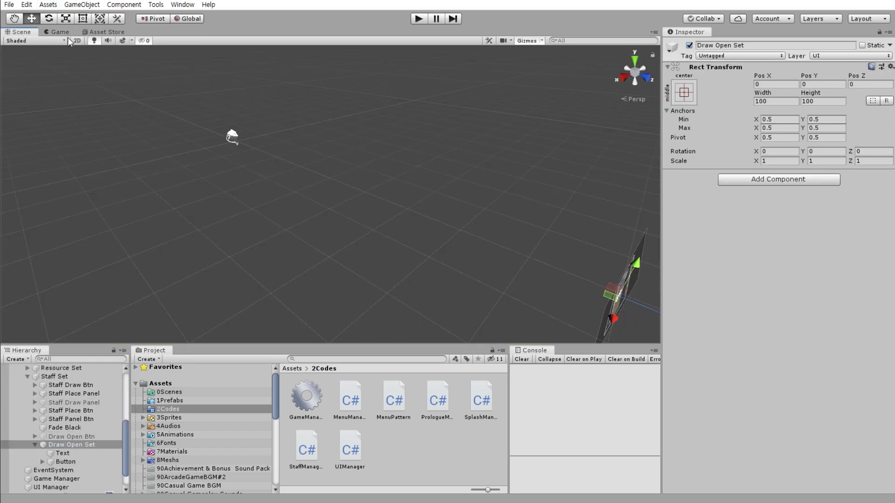
pyautogui.press('f')
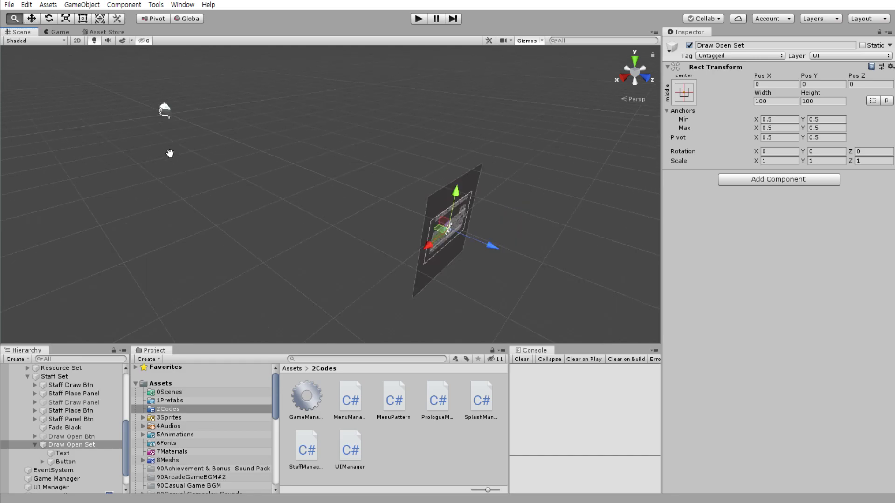
pyautogui.moveTo(421, 183); pyautogui.dragTo(421, 186)
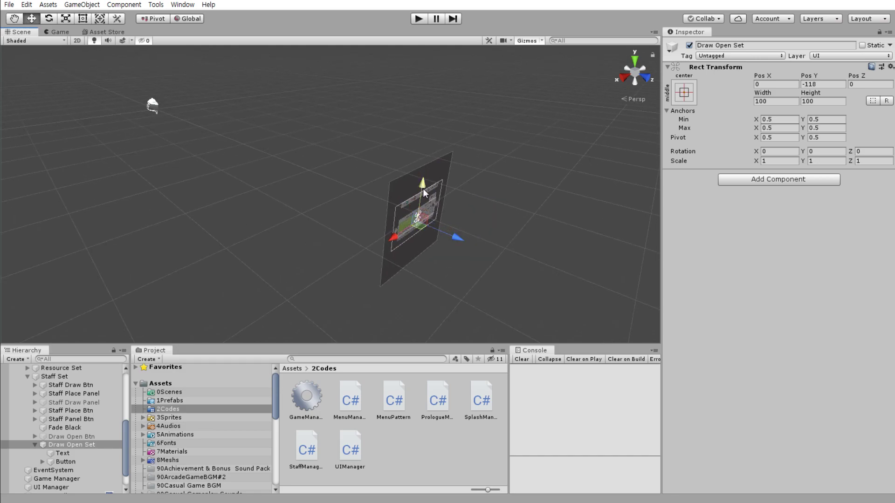
pyautogui.click(77, 41)
pyautogui.press('t')
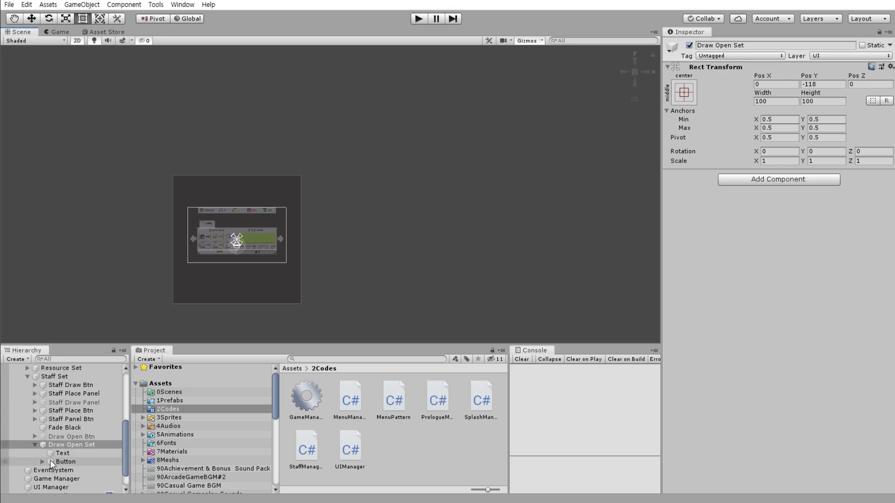
pyautogui.doubleClick(91, 443)
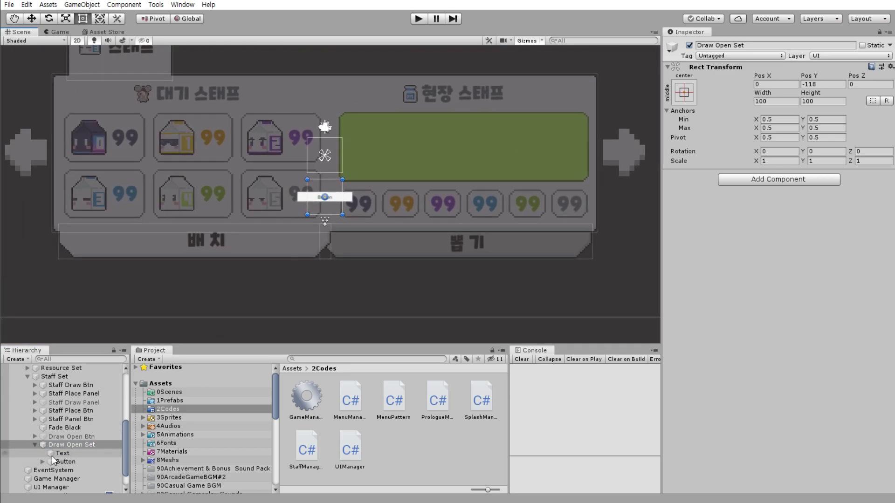
# - Apply the bottom-center anchor preset to Draw Open Set and recentre the staff panel in view
pyautogui.click(683, 92)
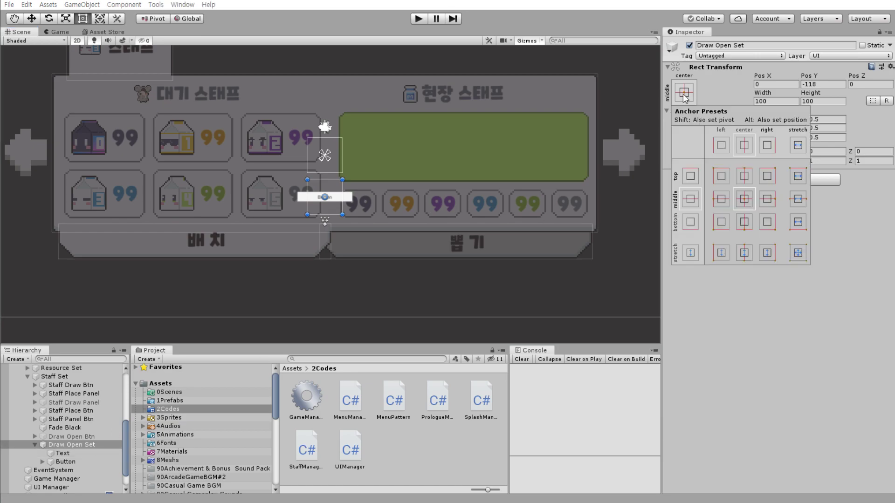
pyautogui.keyDown('alt'); pyautogui.keyDown('shift'); pyautogui.click(749, 225); pyautogui.keyUp('shift'); pyautogui.keyUp('alt')
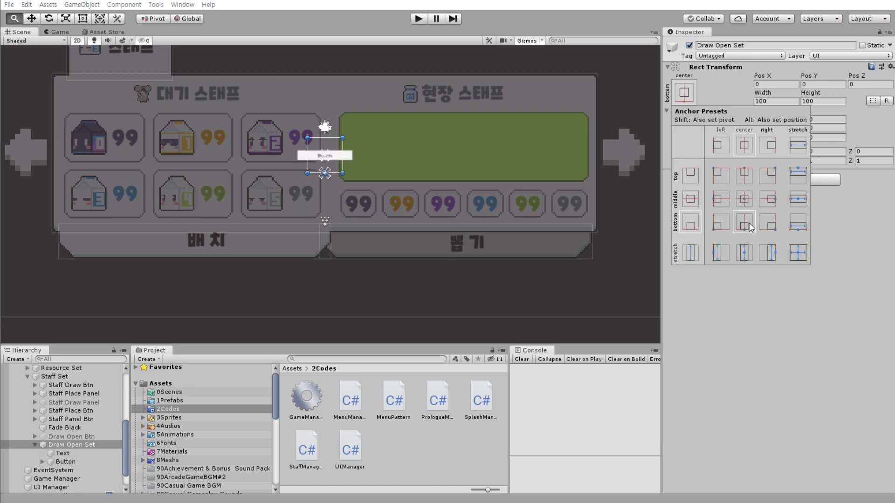
pyautogui.scroll(-2, 358, 191)
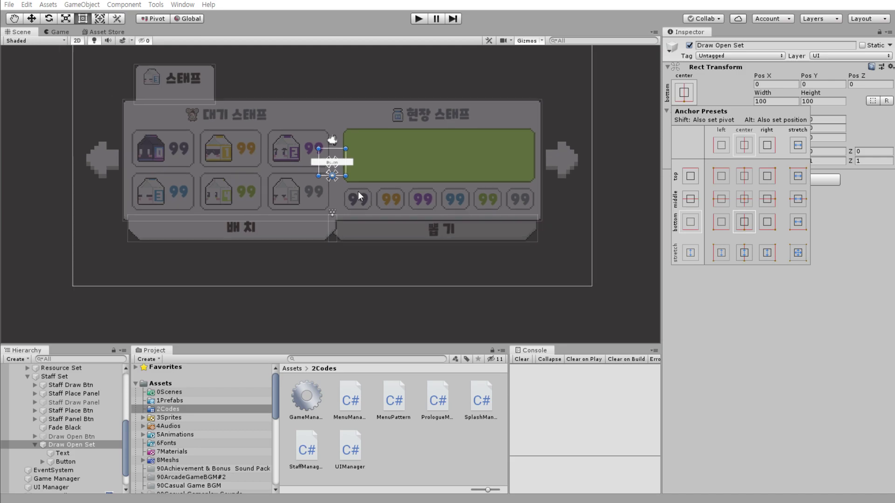
pyautogui.moveTo(379, 192); pyautogui.dragTo(394, 217, button='middle')
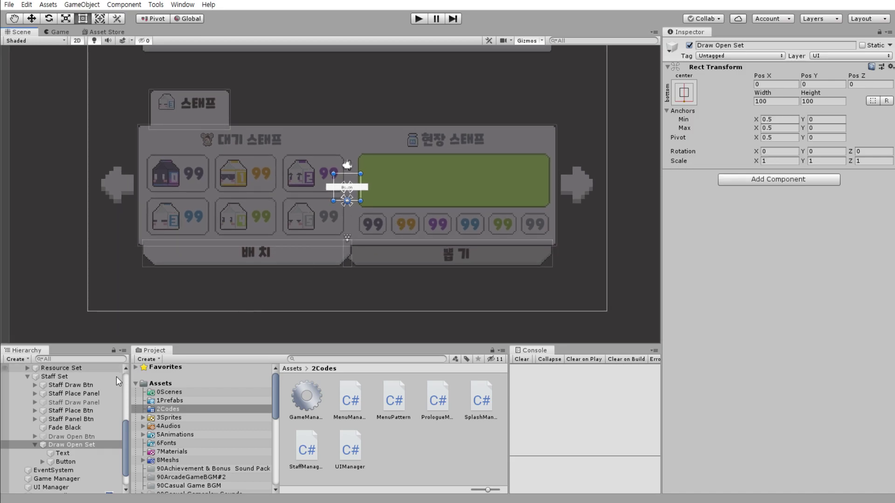
pyautogui.click(68, 452)
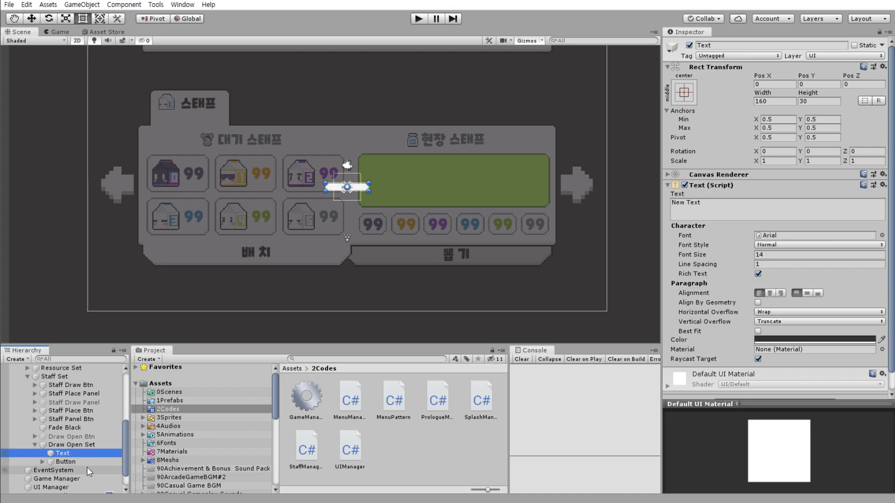
# - Re-anchor Draw Open Set to the middle-center preset
pyautogui.click(86, 445)
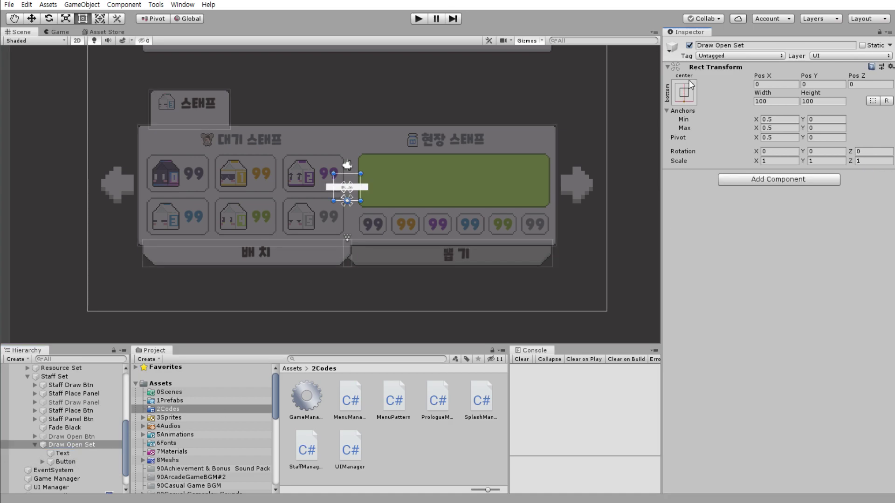
pyautogui.click(684, 92)
pyautogui.keyDown('alt'); pyautogui.keyDown('shift'); pyautogui.click(745, 205); pyautogui.keyUp('shift'); pyautogui.keyUp('alt')
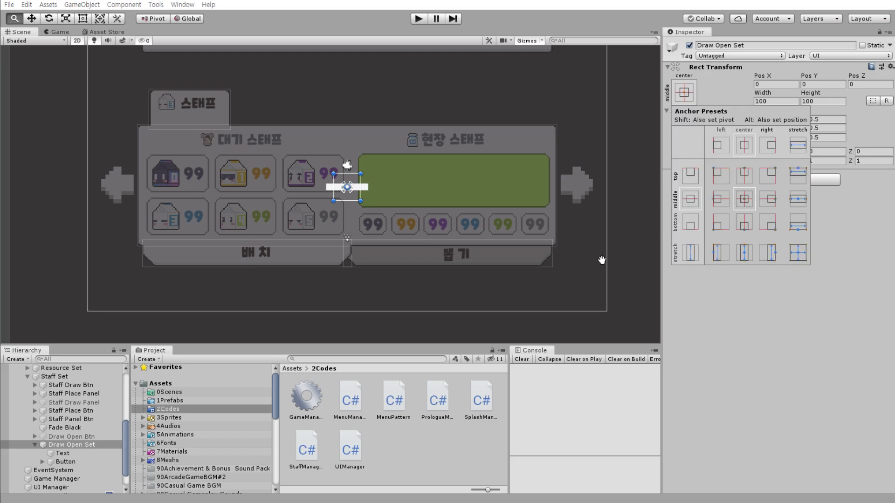
pyautogui.click(70, 447)
# - Move the Text down to Pos Y -284 and the Button below the panel to Pos Y -390
pyautogui.click(31, 18)
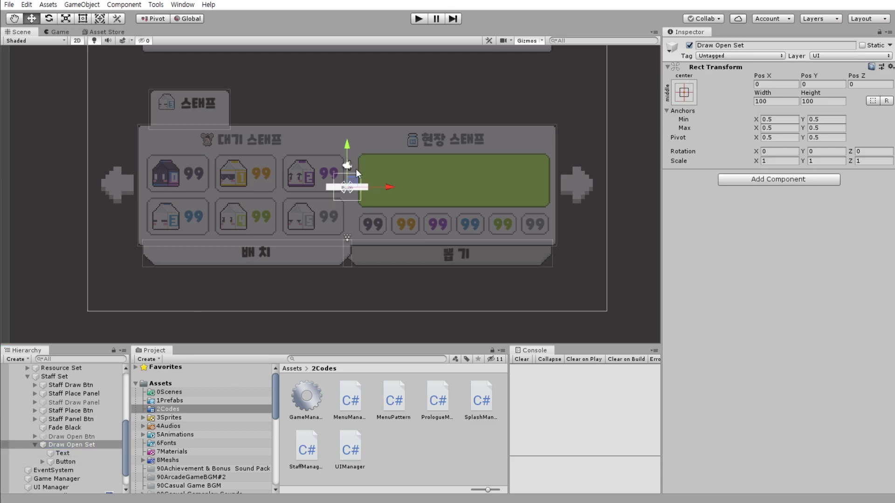
pyautogui.moveTo(346, 147); pyautogui.dragTo(359, 230)
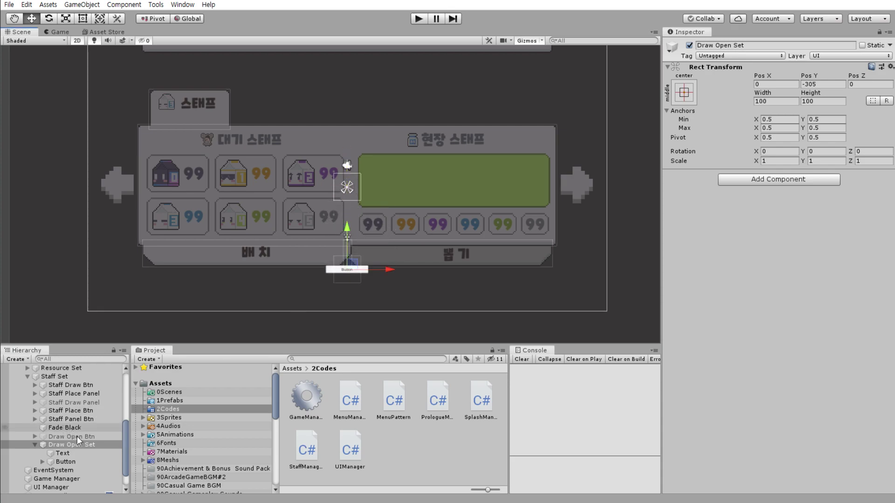
pyautogui.hotkey('ctrl', 'z')
pyautogui.click(73, 454)
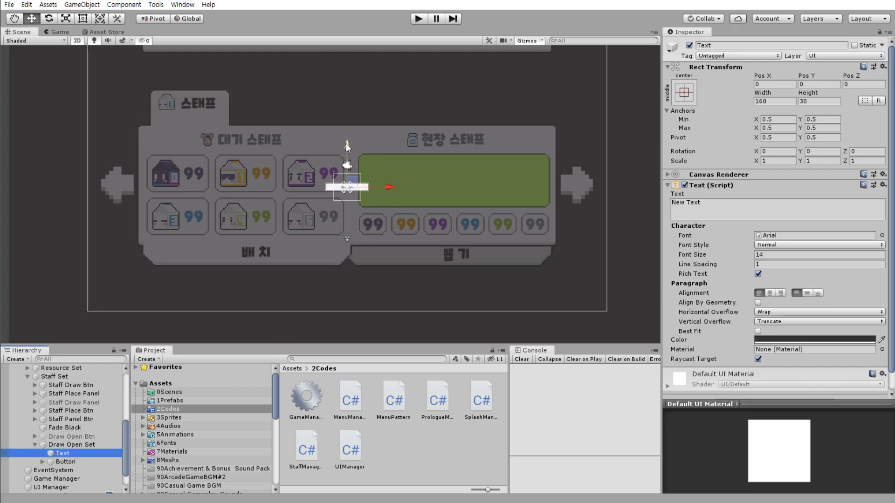
pyautogui.moveTo(346, 143); pyautogui.dragTo(348, 219)
pyautogui.click(65, 461)
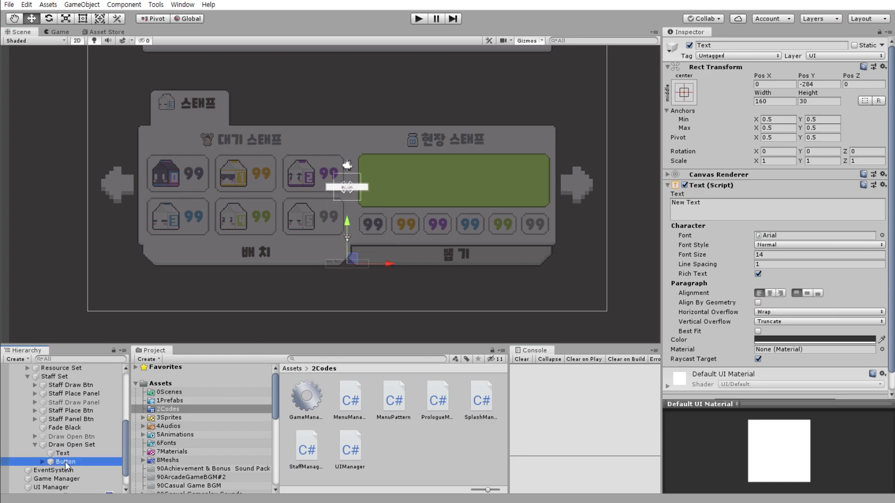
pyautogui.moveTo(342, 150); pyautogui.dragTo(347, 256)
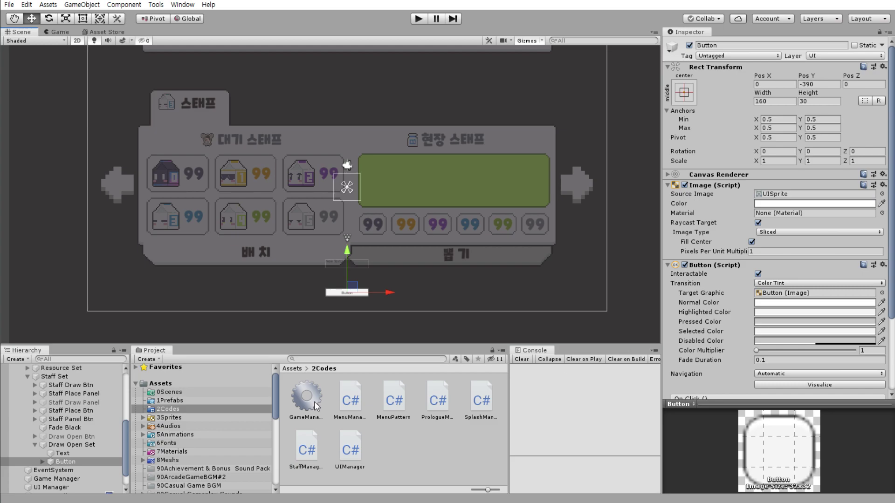
# - Give the Button the Panel_FB sprite and size it 200×100
pyautogui.click(143, 418)
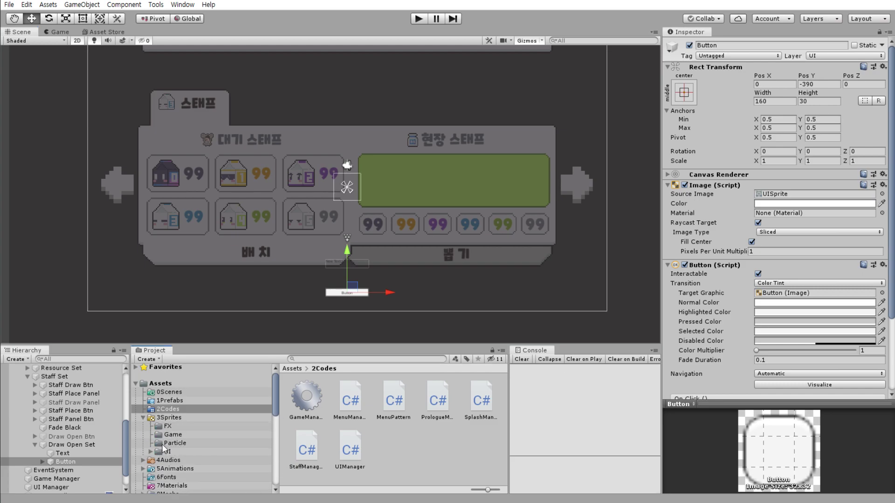
pyautogui.click(177, 452)
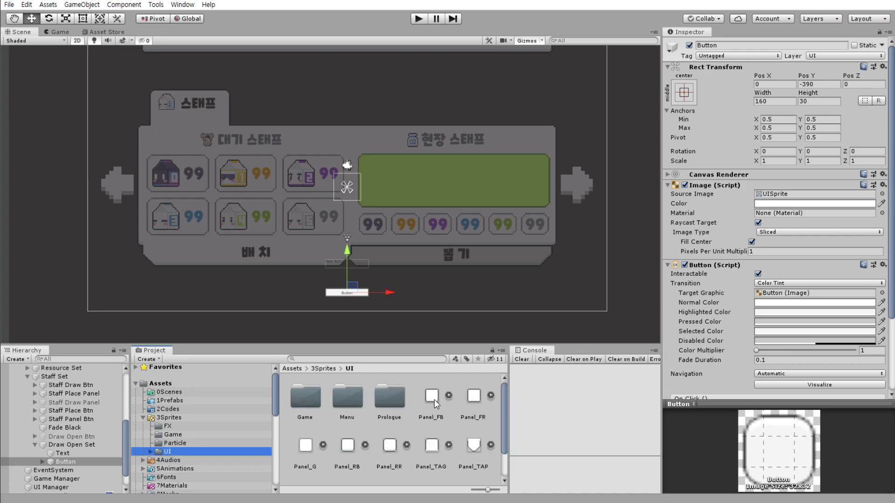
pyautogui.moveTo(433, 397); pyautogui.dragTo(812, 193)
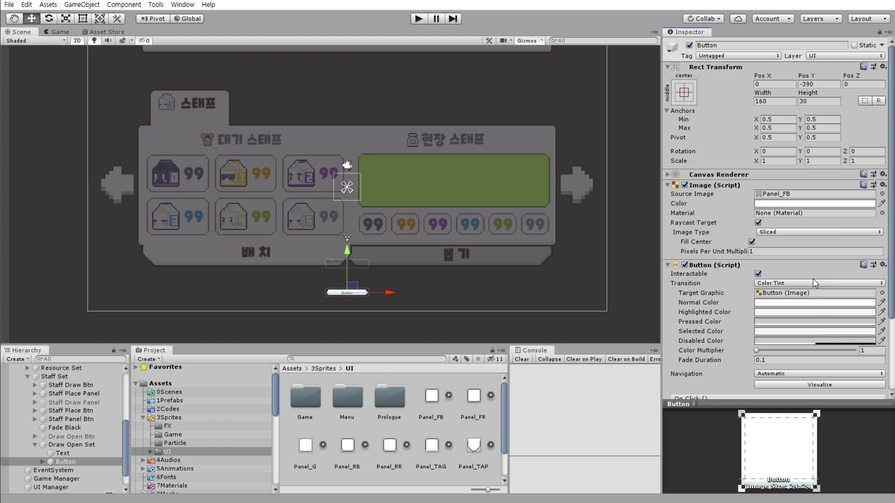
pyautogui.click(778, 100)
pyautogui.write('200')
pyautogui.press('Tab')
pyautogui.write('100')
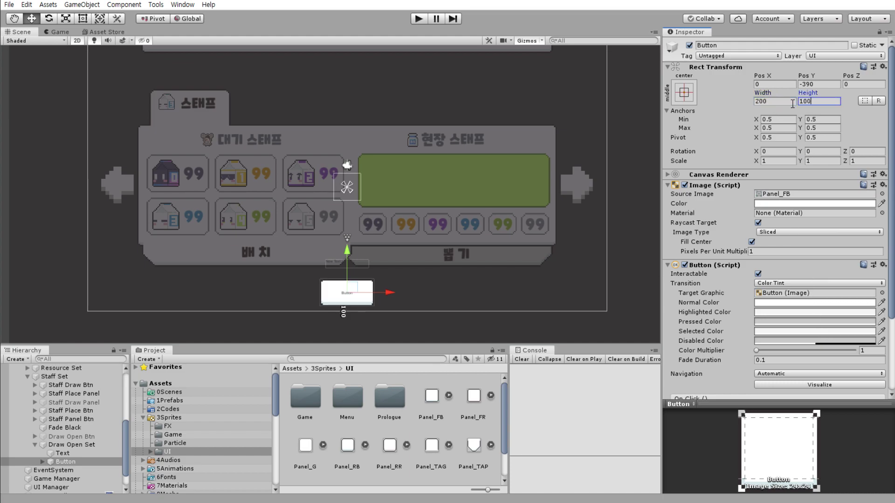
pyautogui.click(58, 33)
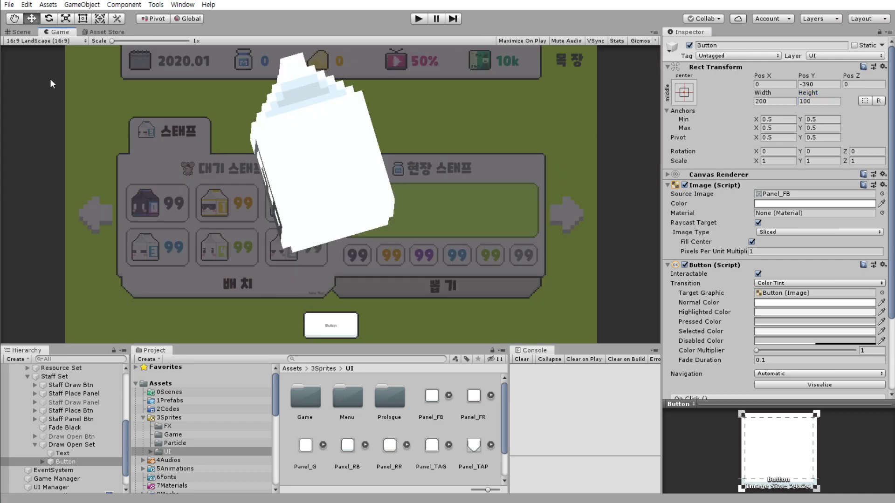
pyautogui.click(20, 33)
# - Move the Button up to Pos Y -260 and enlarge it to 300×150
pyautogui.moveTo(347, 251); pyautogui.dragTo(346, 215)
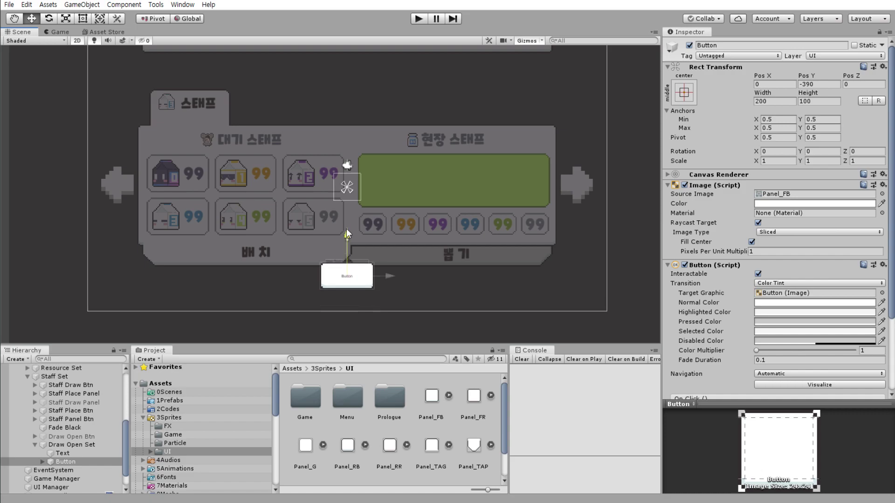
pyautogui.write('-260')
pyautogui.click(775, 100)
pyautogui.write('300')
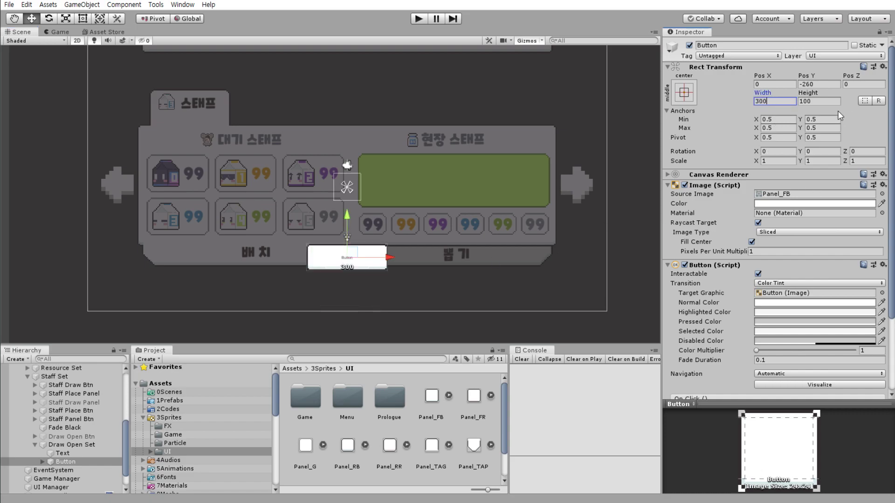
pyautogui.press('Tab')
pyautogui.write('150')
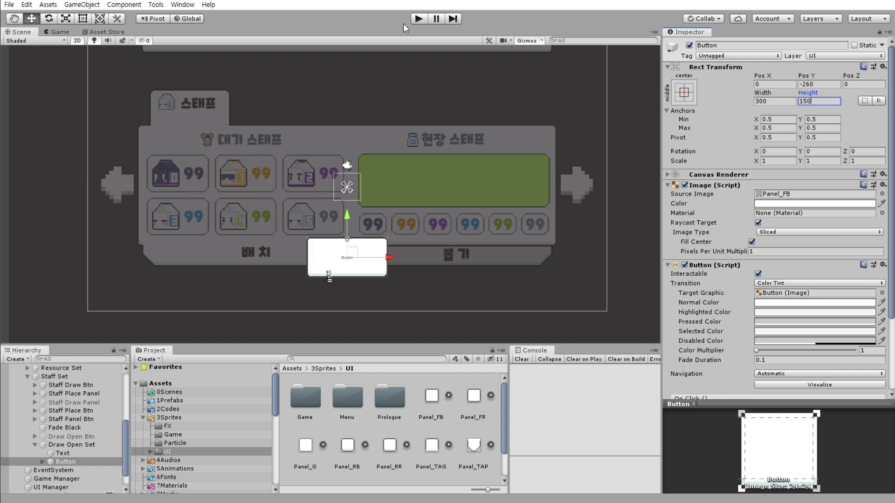
pyautogui.click(57, 31)
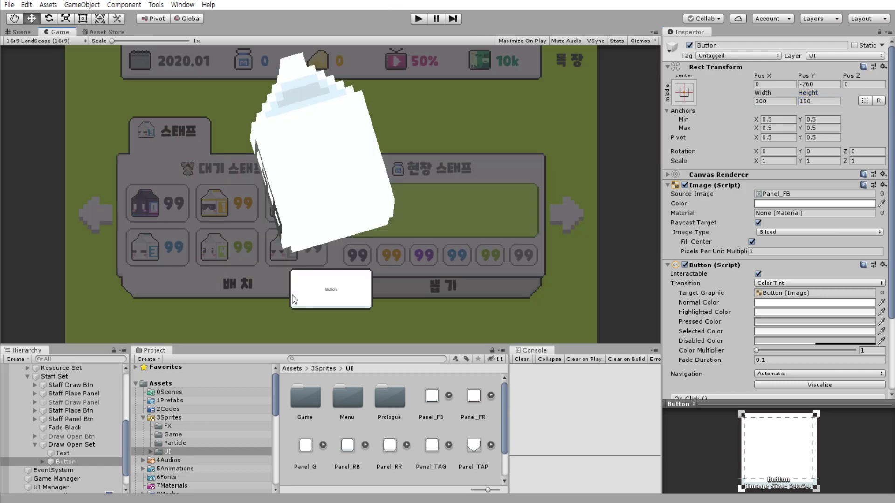
pyautogui.click(27, 33)
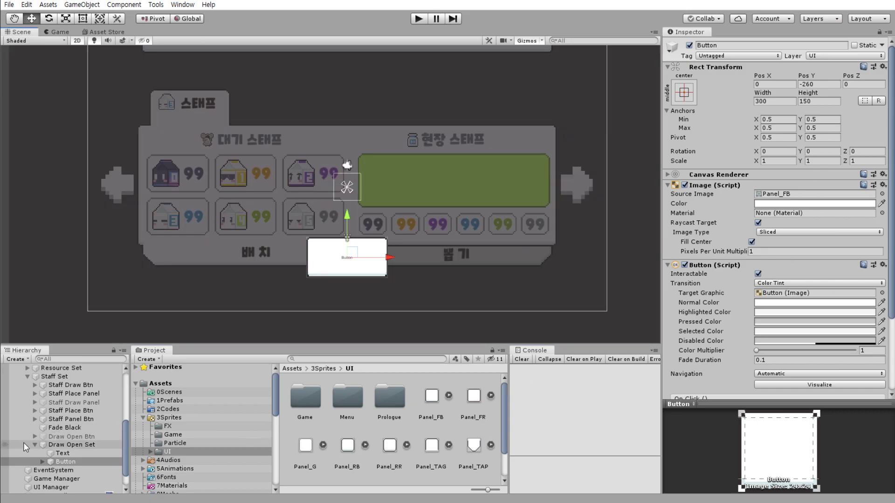
# - Set the Button's Text child font to CookieRun Black
pyautogui.click(42, 461)
pyautogui.click(80, 471)
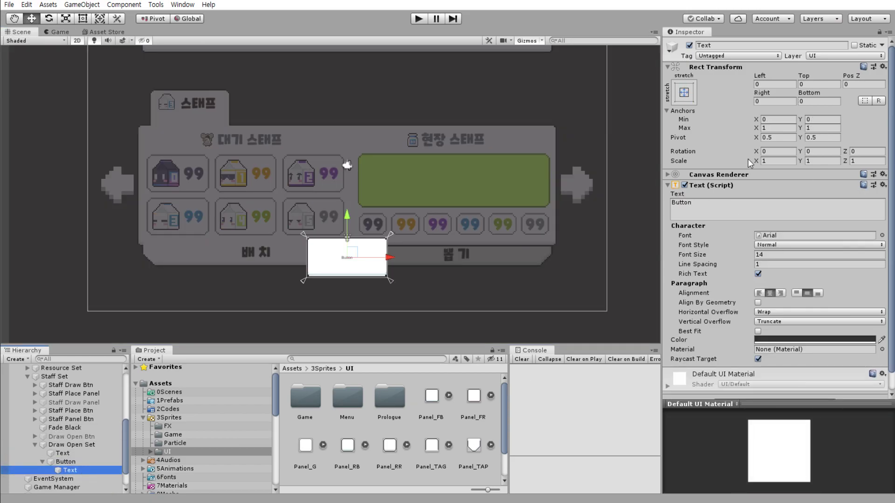
pyautogui.click(788, 244)
pyautogui.click(789, 244)
pyautogui.click(881, 235)
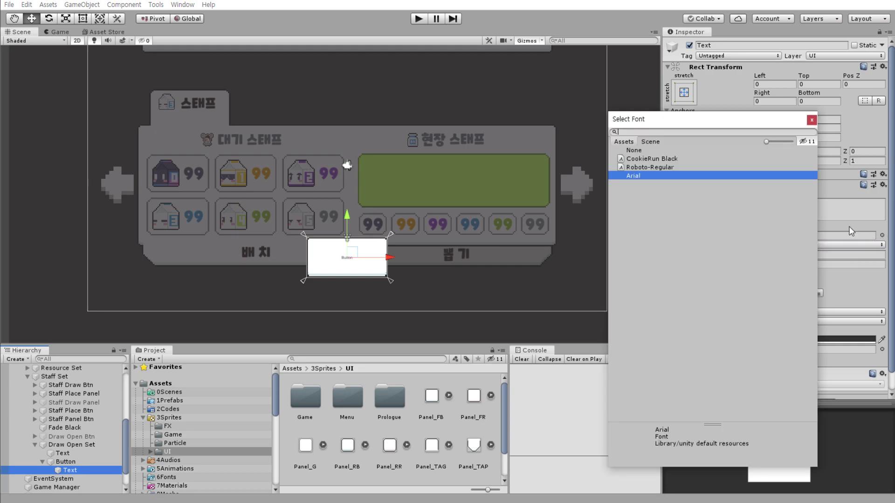
pyautogui.doubleClick(667, 160)
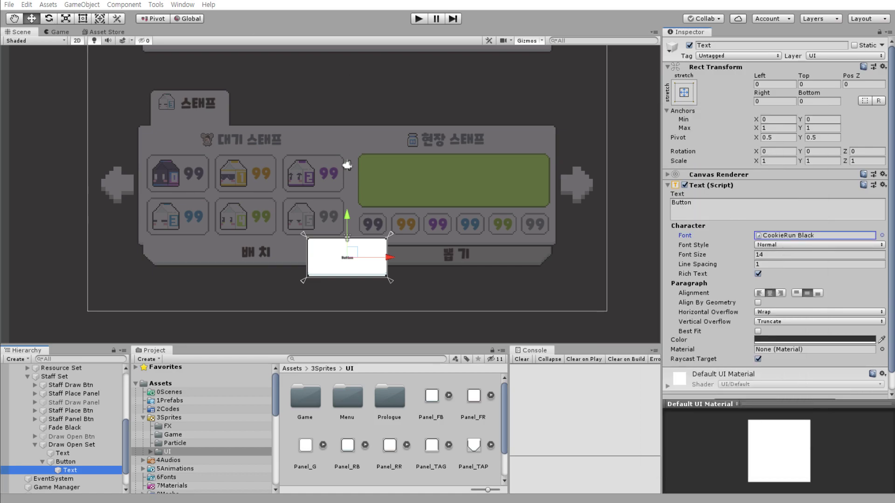
# - Change the label text to '채 용'
pyautogui.click(715, 207)
pyautogui.write('d')
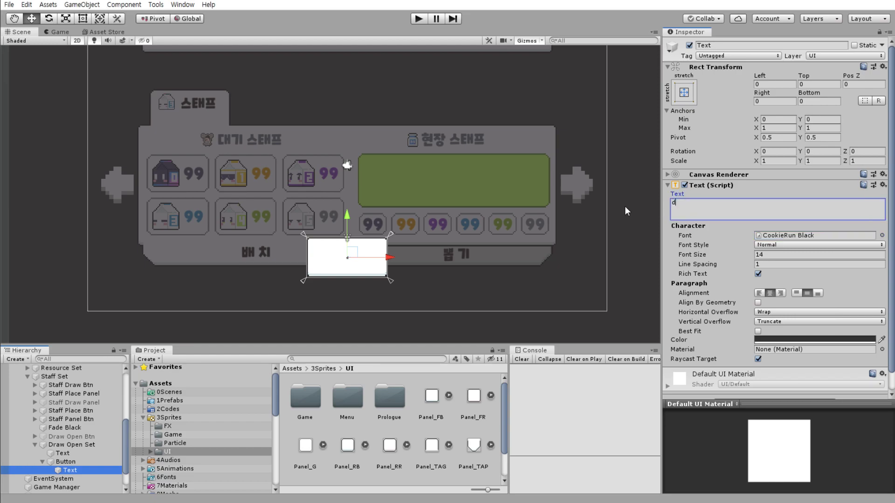
pyautogui.press('BackSpace')
pyautogui.write('확인')
pyautogui.press('BackSpace')
pyautogui.press('BackSpace')
pyautogui.write('채 ')
pyautogui.write('용')
# - Set the label font size to 60 and colour it grey-blue (656B74)
pyautogui.click(735, 256)
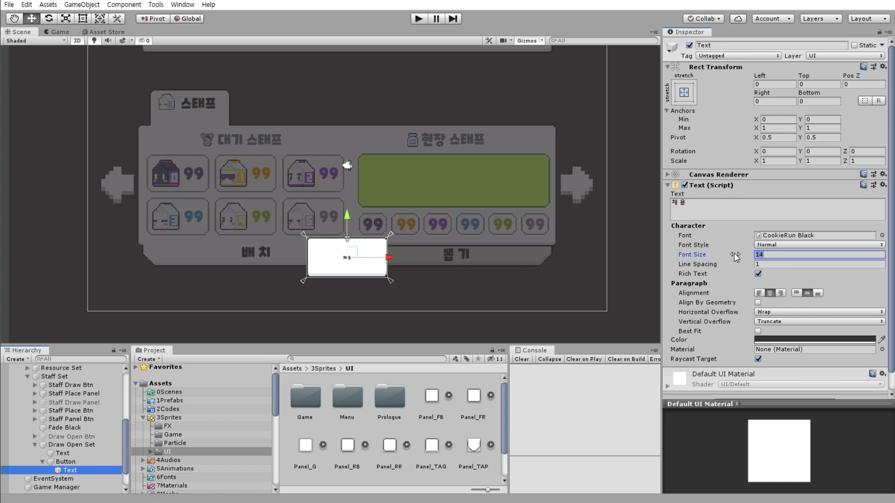
pyautogui.write('60')
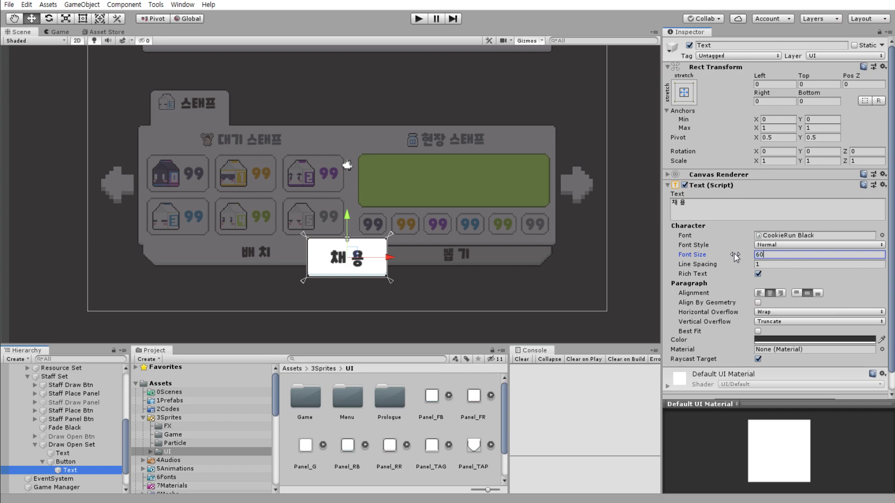
pyautogui.click(769, 338)
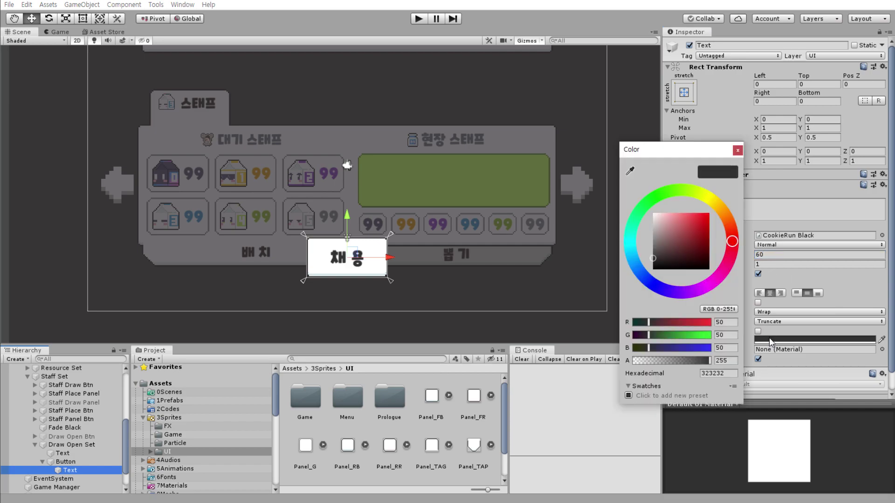
pyautogui.click(656, 254)
pyautogui.moveTo(638, 270)
pyautogui.mouseDown()
pyautogui.moveTo(656, 263)
pyautogui.moveTo(661, 243)
pyautogui.mouseUp()
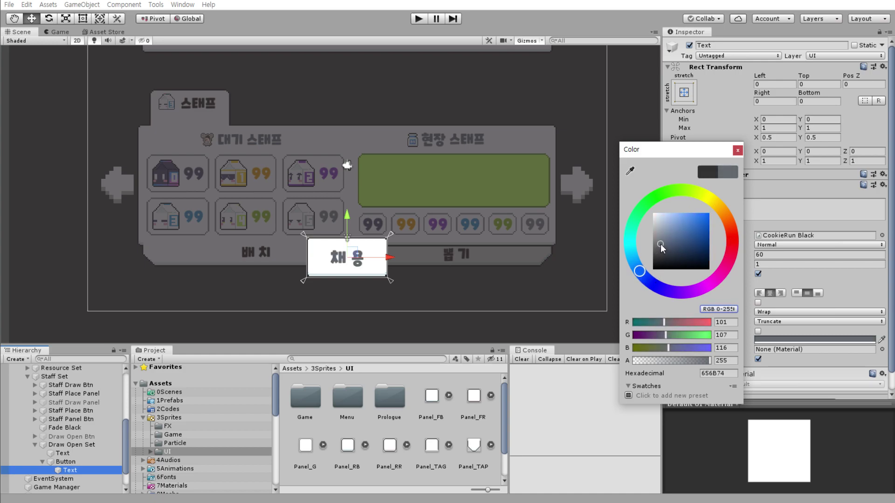
pyautogui.click(737, 150)
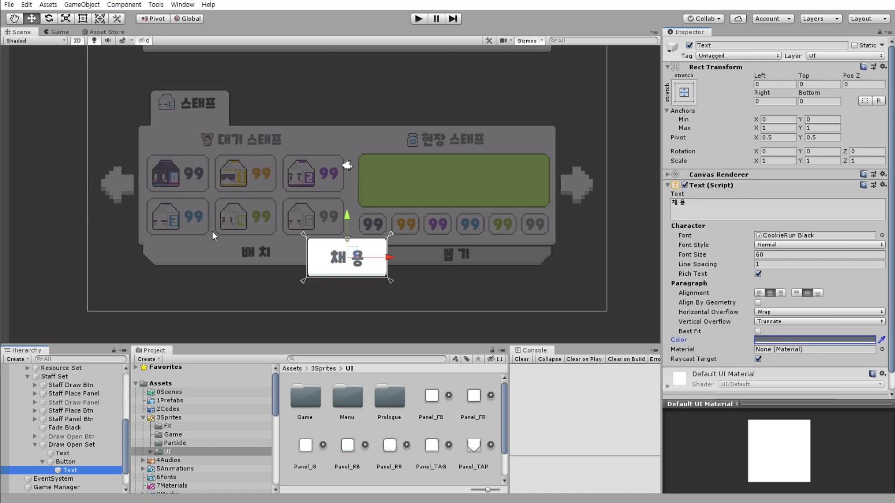
pyautogui.click(57, 33)
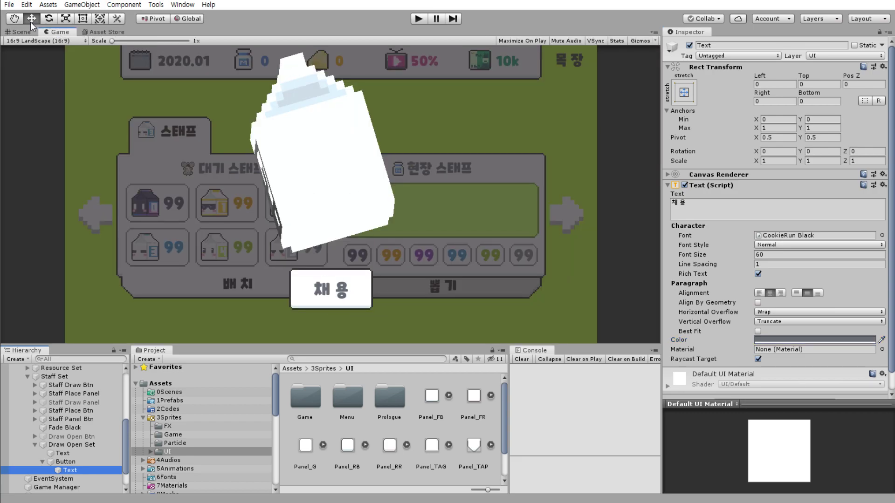
pyautogui.click(21, 32)
# - Increase the label font size to 70 and check it in the Game view
pyautogui.click(748, 259)
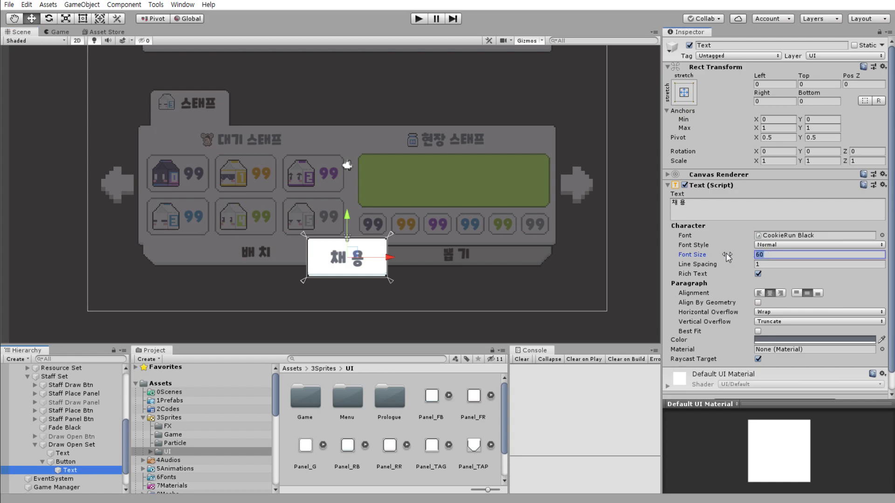
pyautogui.write('70')
pyautogui.click(58, 32)
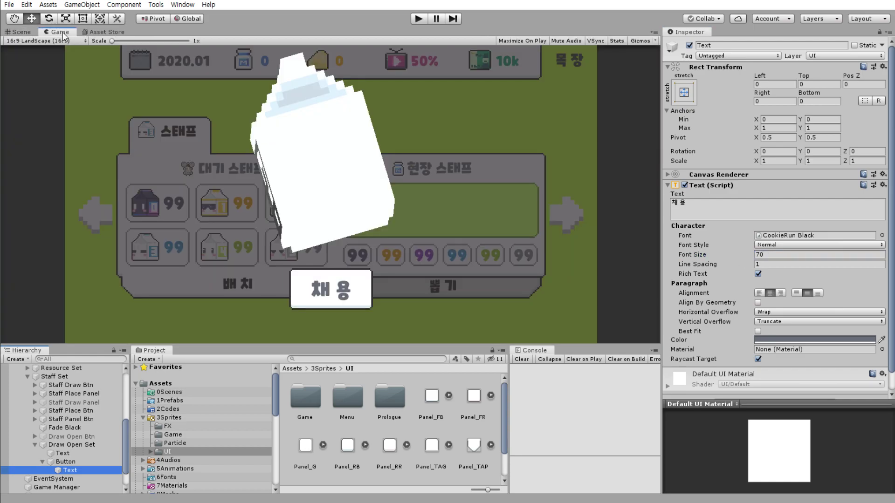
pyautogui.click(21, 32)
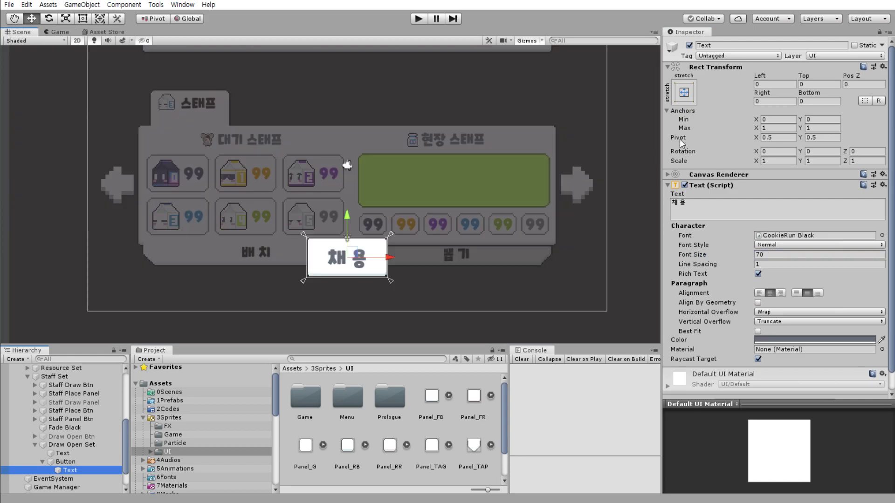
pyautogui.click(66, 461)
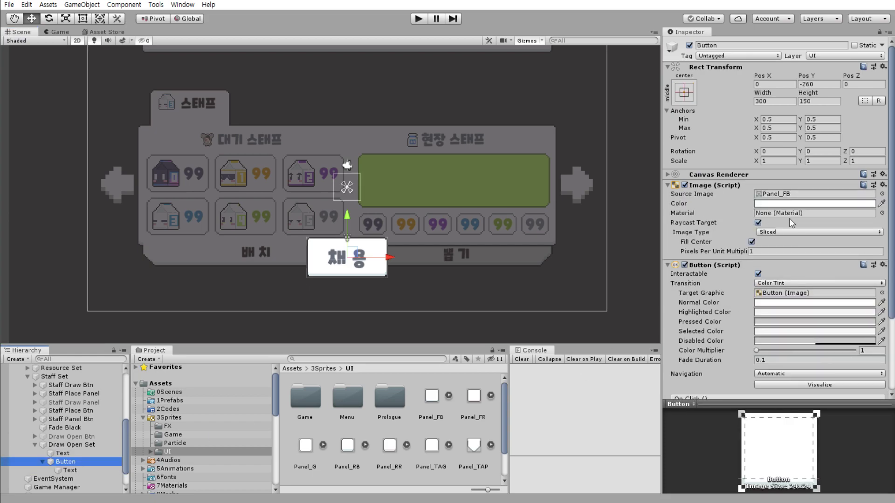
# - Resize the button to 350×160 and move it down to Pos Y -303
pyautogui.click(780, 102)
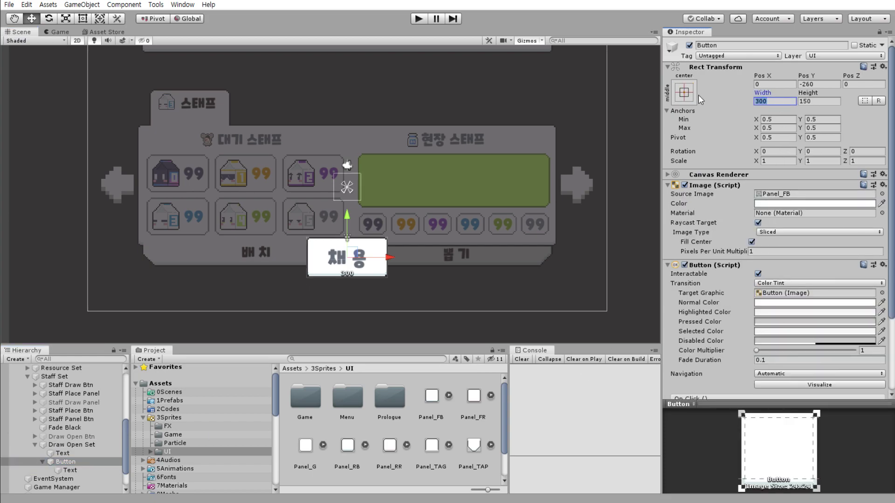
pyautogui.write('350')
pyautogui.press('Tab')
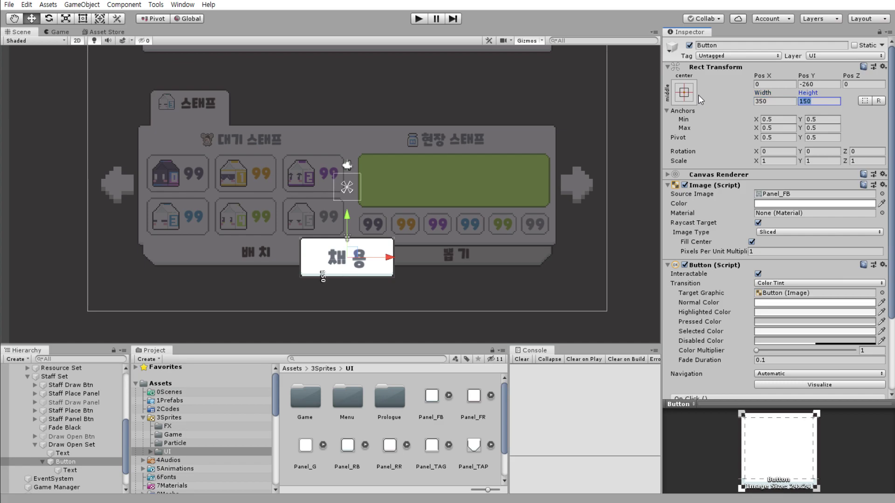
pyautogui.write('160')
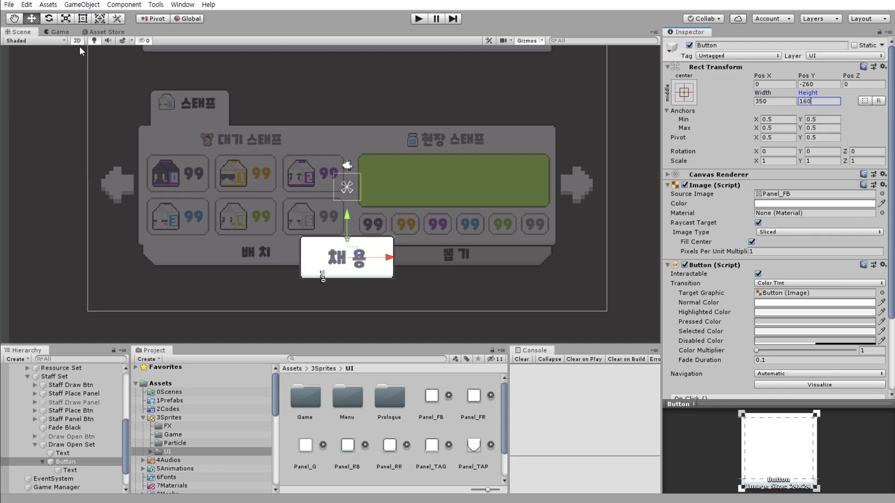
pyautogui.click(60, 32)
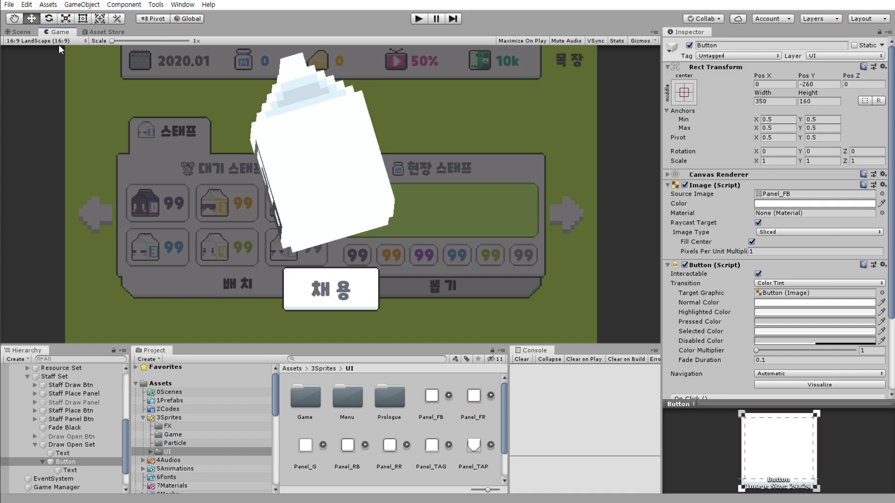
pyautogui.click(29, 32)
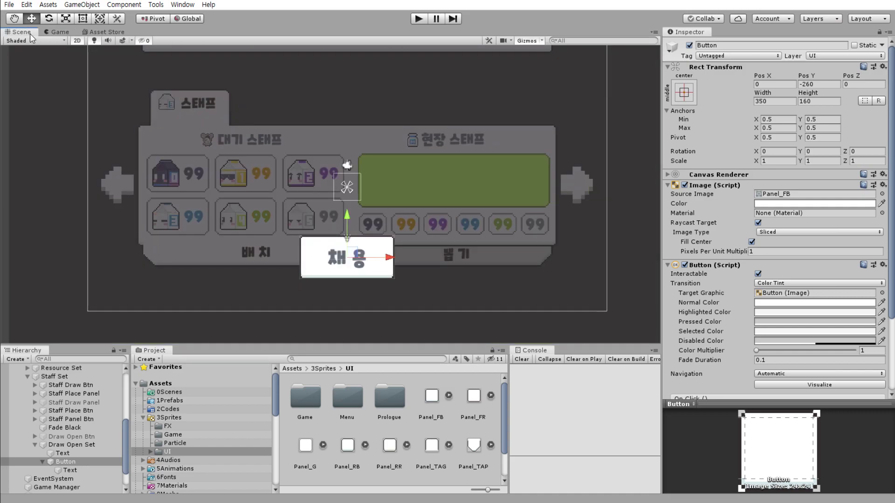
pyautogui.moveTo(348, 219); pyautogui.dragTo(348, 231)
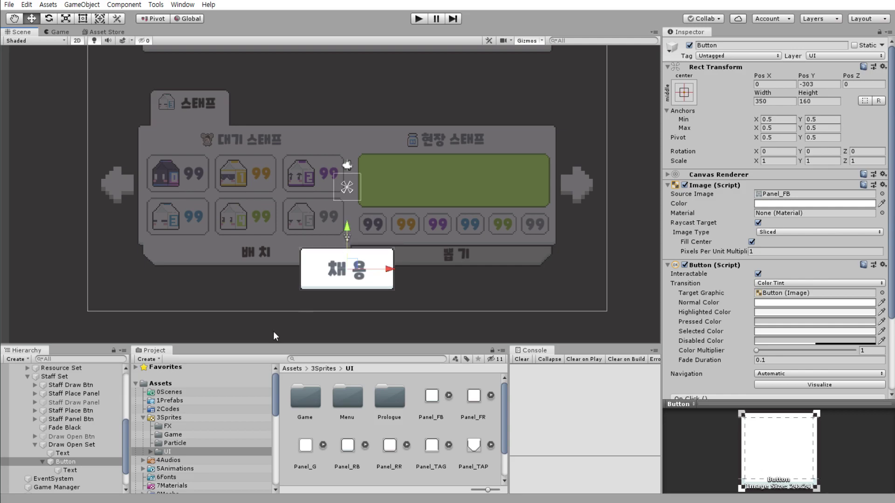
# - Rename the button to 'Recurite Btn'
pyautogui.click(76, 462)
pyautogui.click(770, 45)
pyautogui.press('Home')
pyautogui.write('L_')
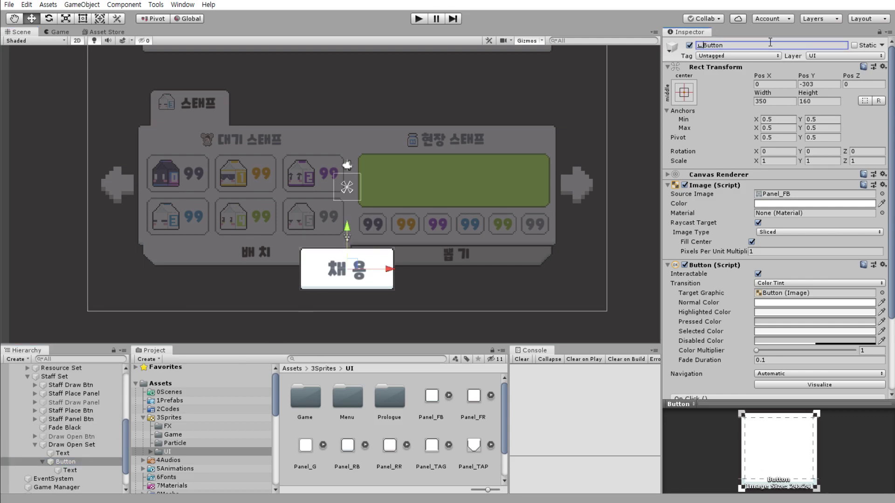
pyautogui.write('Re')
pyautogui.write('cu')
pyautogui.write('rite')
pyautogui.hotkey('shift', 'Right')
pyautogui.hotkey('shift', 'Right')
pyautogui.hotkey('shift', 'Right')
pyautogui.hotkey('shift', 'Right')
pyautogui.hotkey('shift', 'Right')
pyautogui.hotkey('shift', 'Right')
pyautogui.write('Btn')
pyautogui.press('Return')
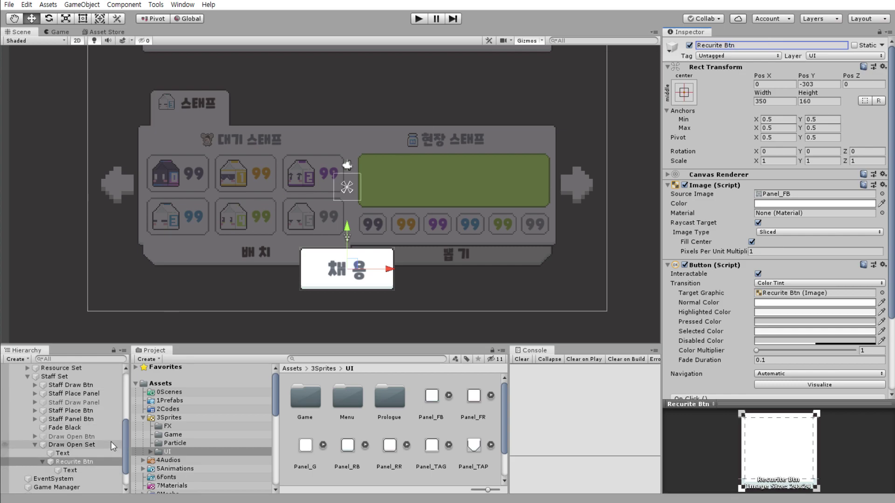
# - Move Draw Open Set's separate Text object up onto the staff panel
pyautogui.click(60, 453)
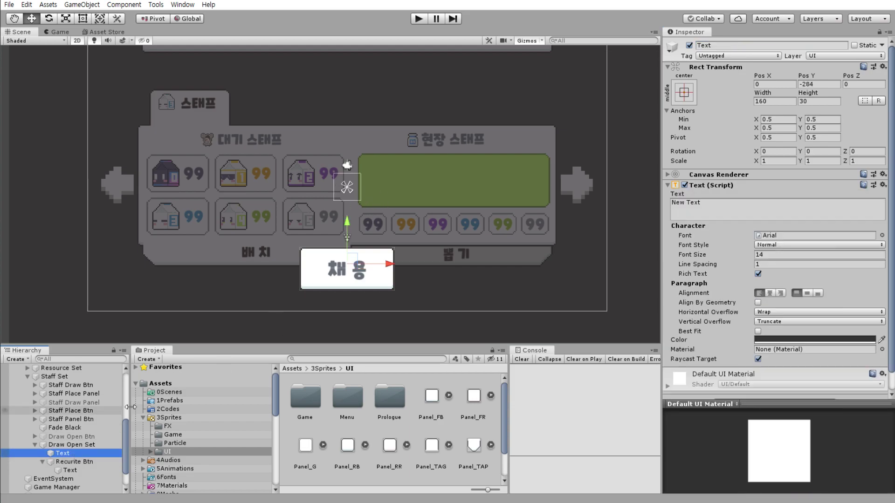
pyautogui.moveTo(344, 230); pyautogui.dragTo(349, 192)
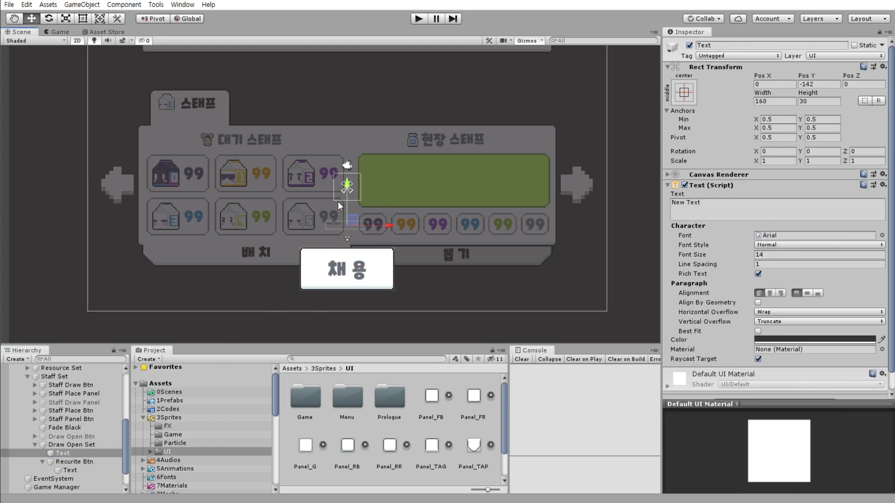
pyautogui.click(59, 32)
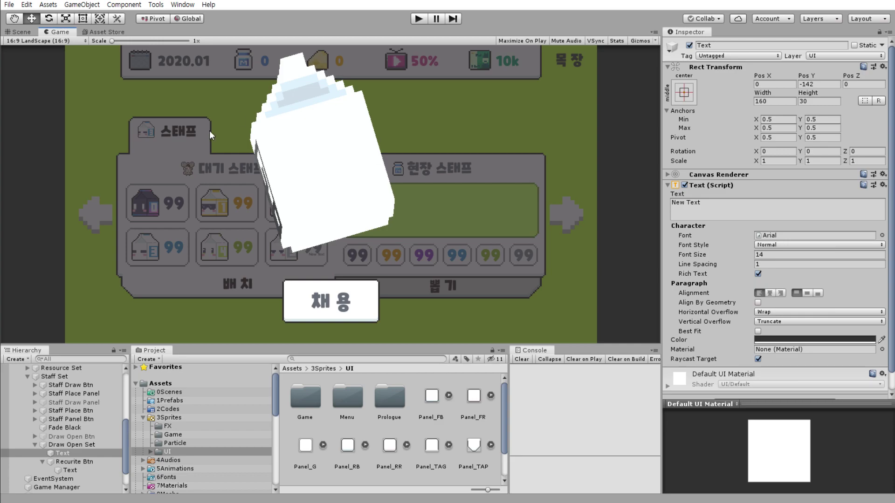
pyautogui.click(21, 32)
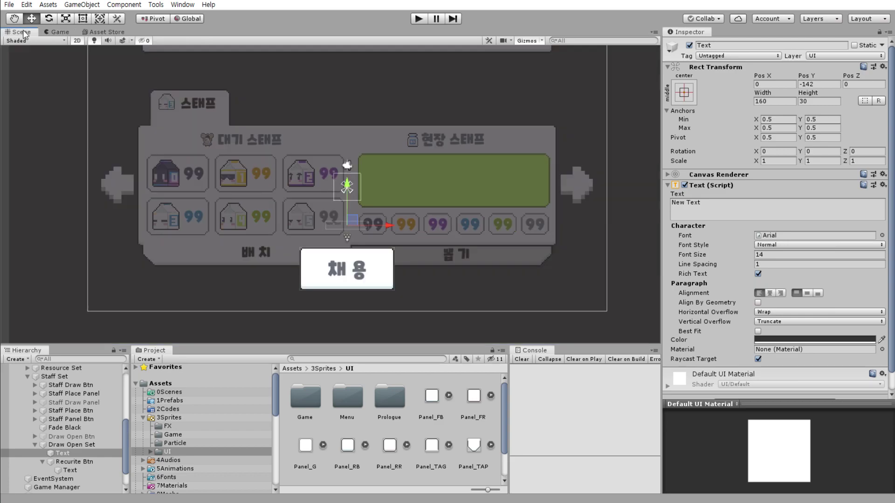
# - Set the Text to '오류' in CookieRun Black at font size 70
pyautogui.click(772, 242)
pyautogui.click(778, 254)
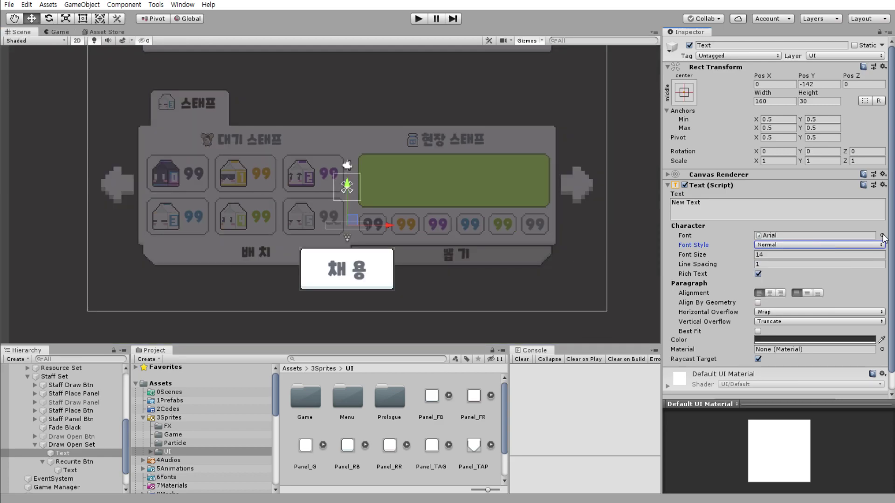
pyautogui.click(881, 235)
pyautogui.doubleClick(659, 159)
pyautogui.click(710, 254)
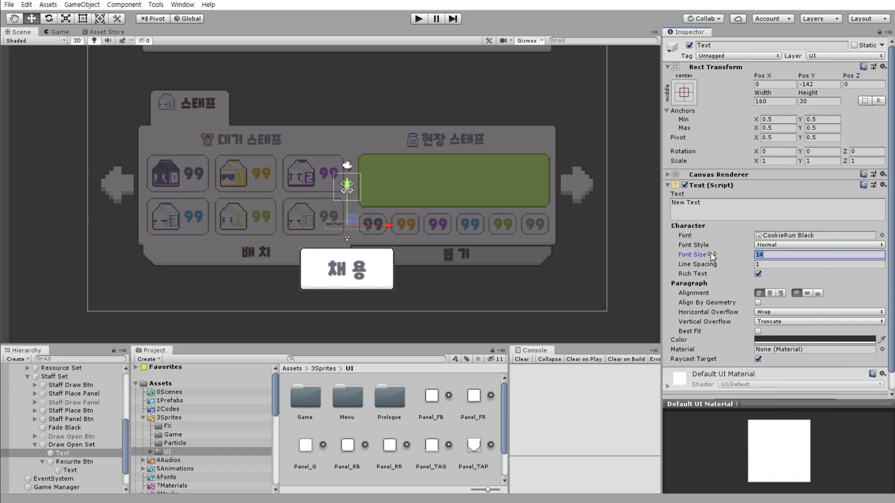
pyautogui.write('70')
pyautogui.click(729, 209)
pyautogui.write('오류')
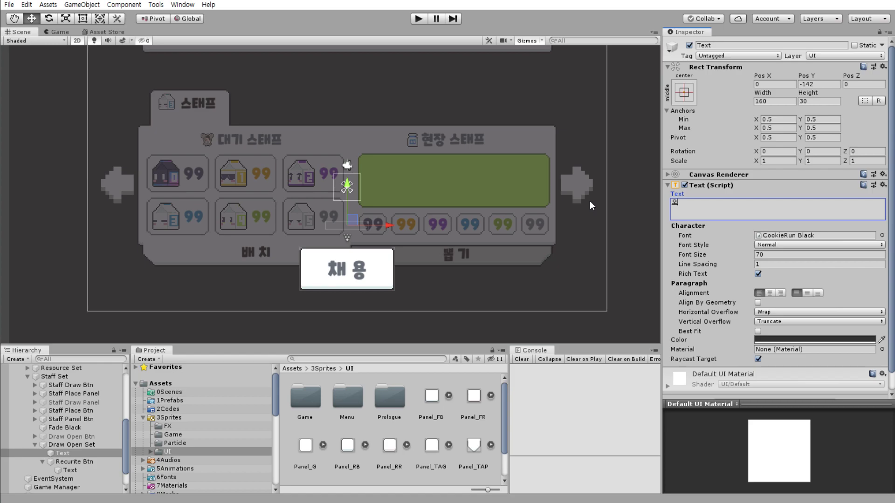
# - Size the 오류 label 350×100 and centre its text horizontally and vertically
pyautogui.click(769, 101)
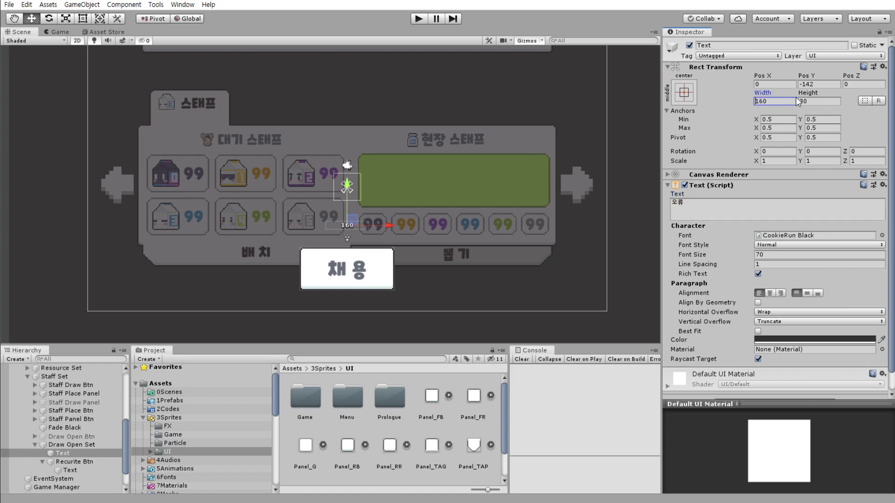
pyautogui.write('3')
pyautogui.write('50')
pyautogui.press('Tab')
pyautogui.write('100')
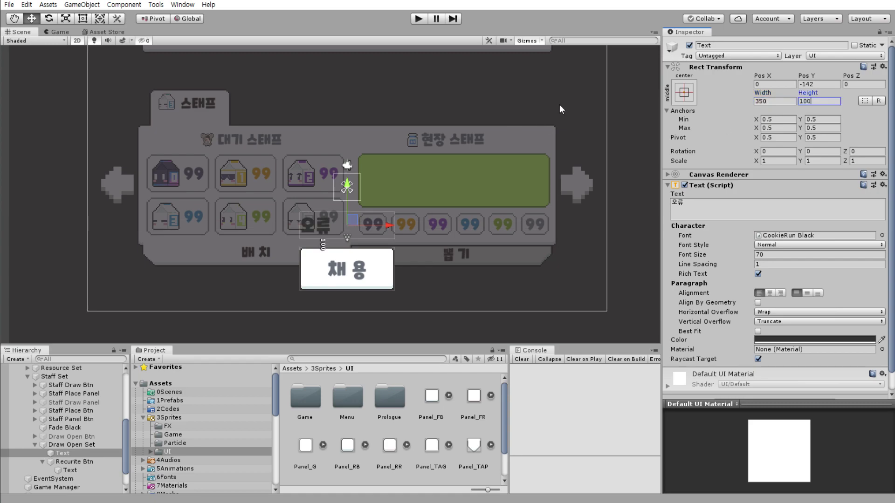
pyautogui.click(770, 293)
pyautogui.click(807, 293)
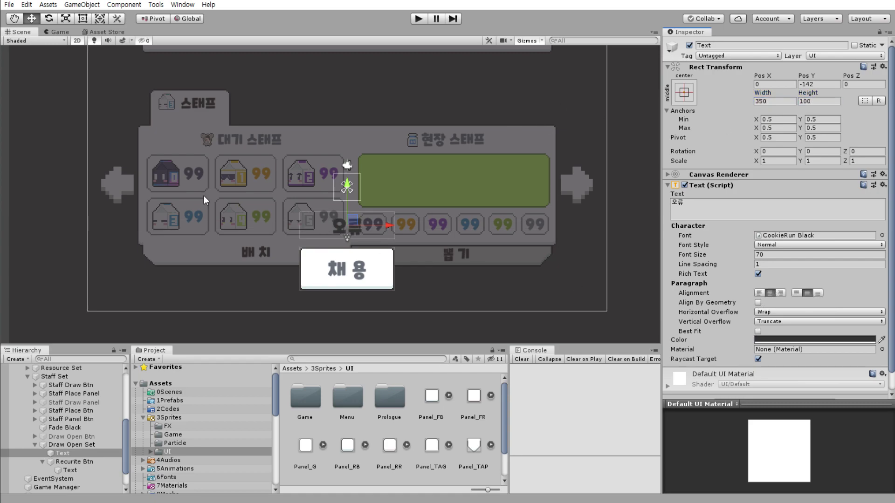
pyautogui.click(59, 32)
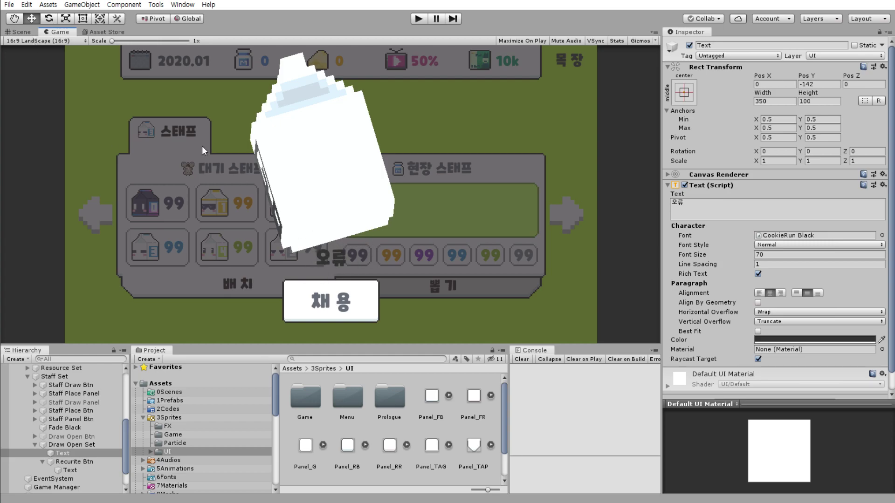
pyautogui.click(21, 32)
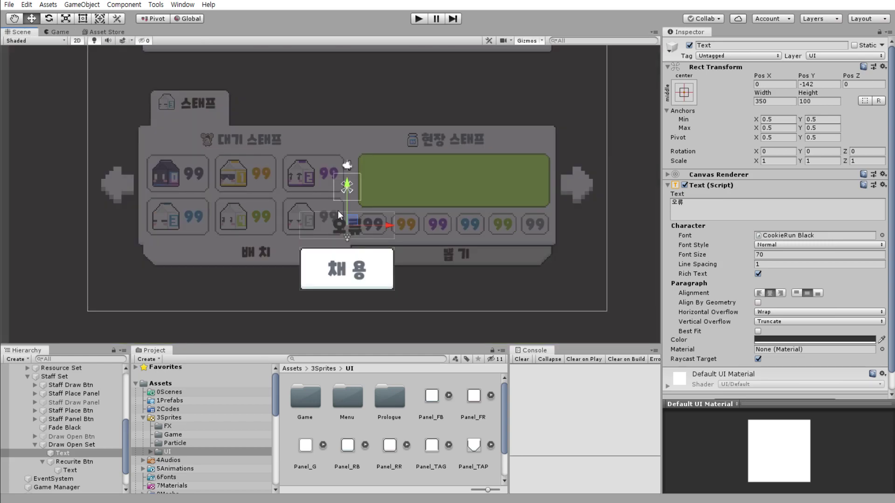
# - Raise the label font size to 100, height to 150, and position it at Pos Y -148
pyautogui.moveTo(346, 194); pyautogui.dragTo(347, 199)
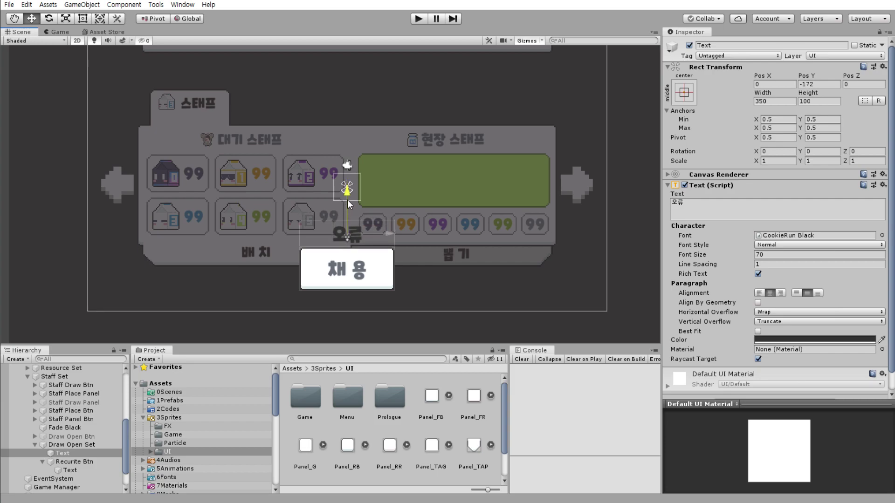
pyautogui.moveTo(714, 258); pyautogui.dragTo(724, 263)
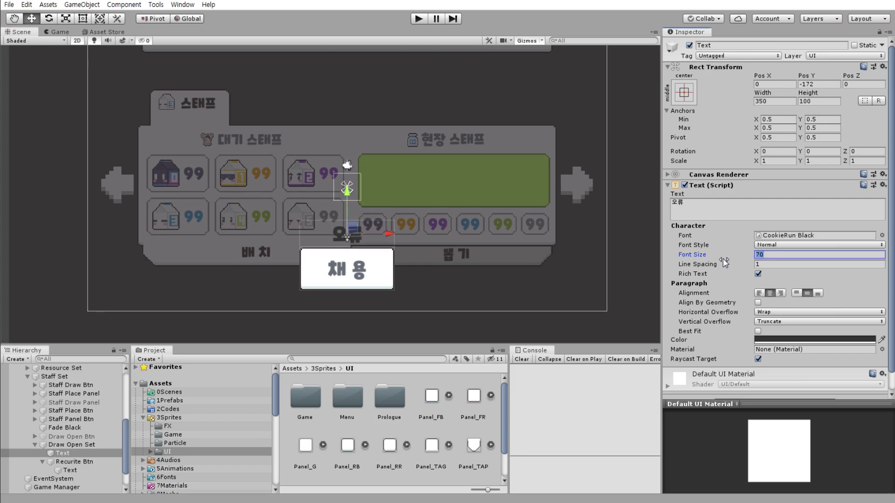
pyautogui.write('100')
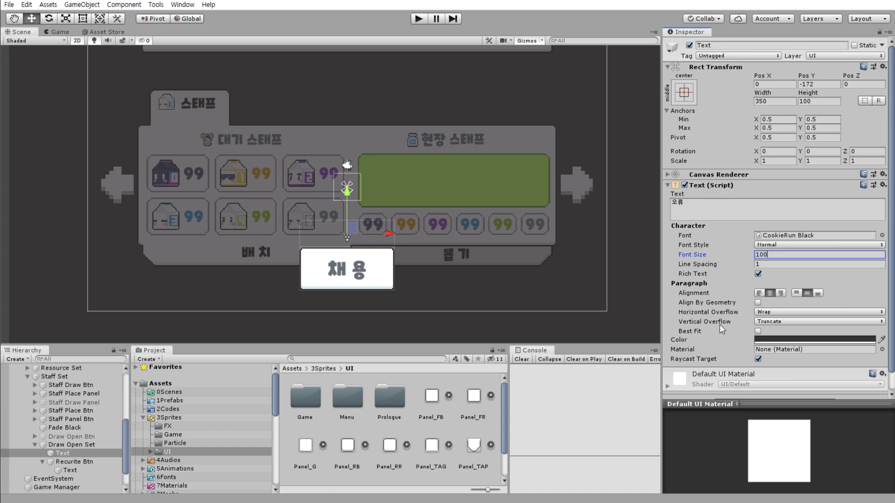
pyautogui.click(834, 101)
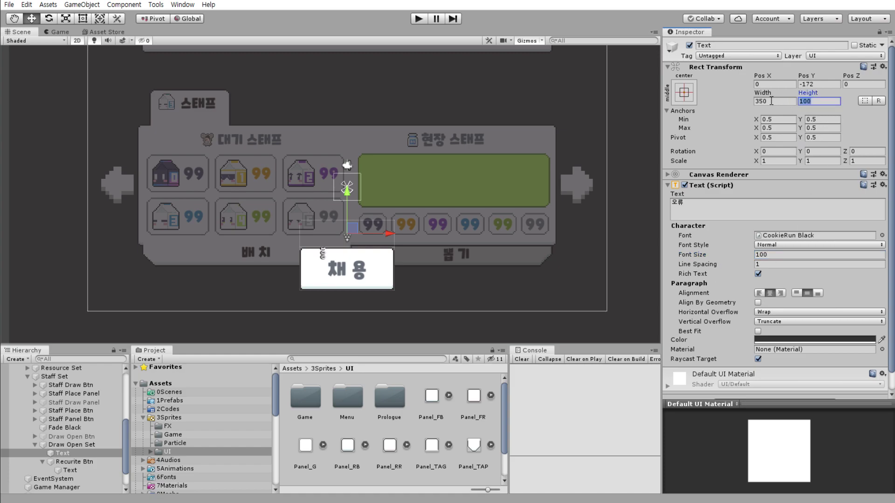
pyautogui.write('130')
pyautogui.press('BackSpace')
pyautogui.press('BackSpace')
pyautogui.write('50')
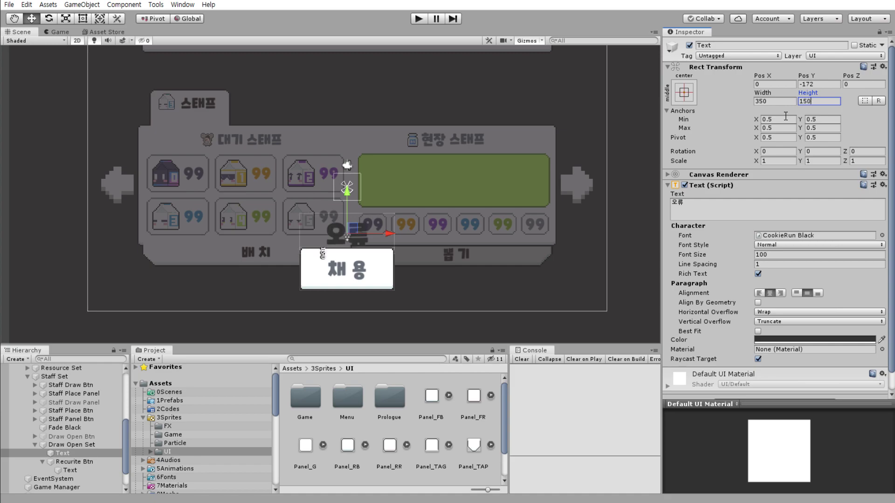
pyautogui.moveTo(347, 198); pyautogui.dragTo(347, 192)
pyautogui.click(680, 204)
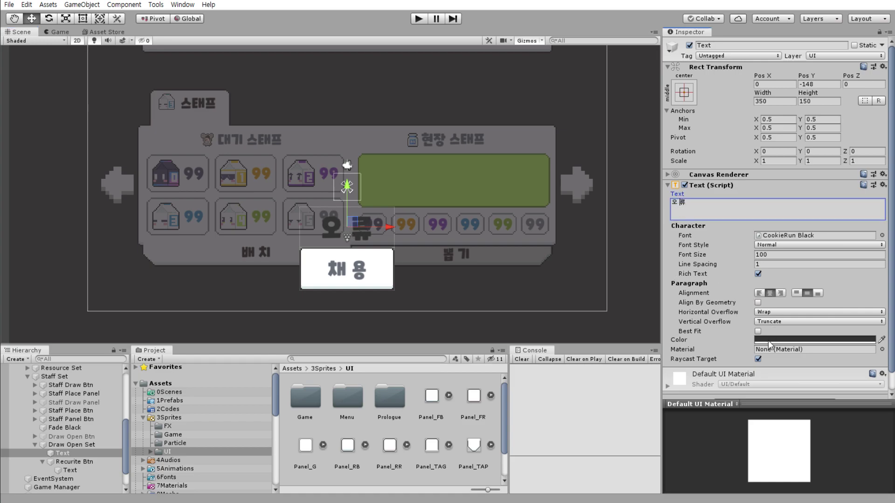
pyautogui.click(177, 426)
# - Browse to the Assets > 3Sprites > UI > Game sprite folder
pyautogui.click(179, 435)
pyautogui.click(189, 442)
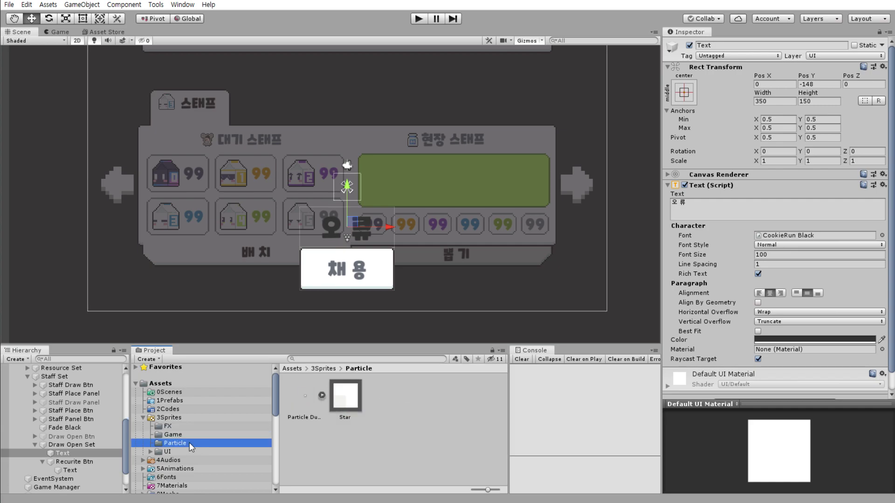
pyautogui.click(189, 452)
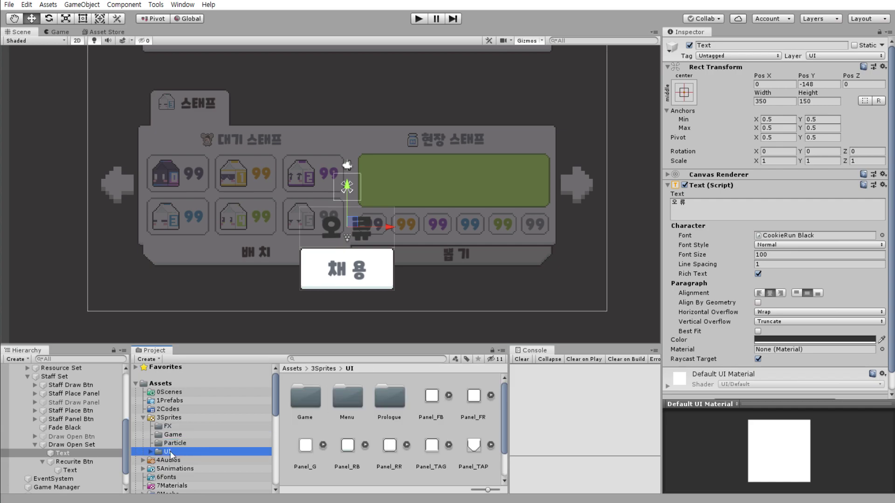
pyautogui.click(180, 418)
pyautogui.doubleClick(341, 402)
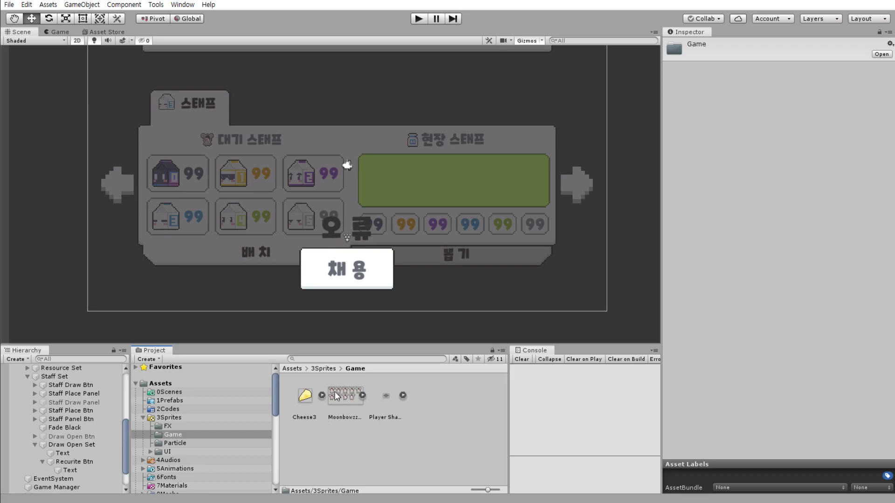
pyautogui.click(184, 418)
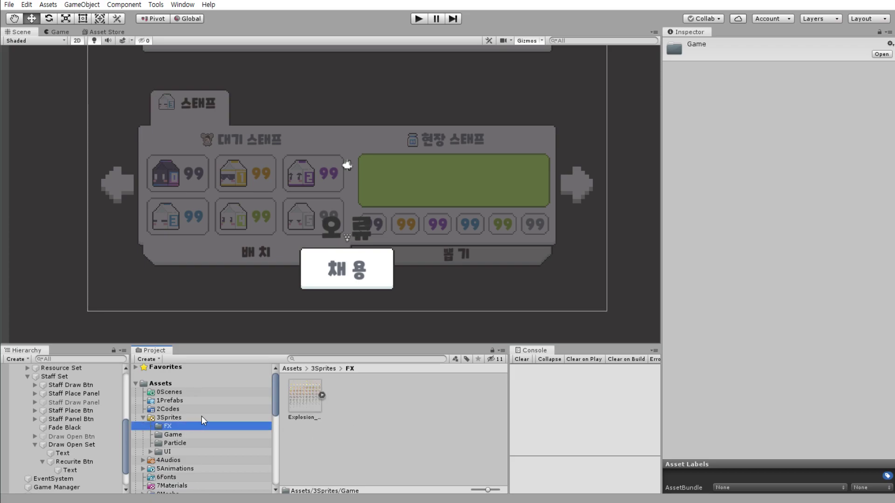
pyautogui.doubleClick(426, 403)
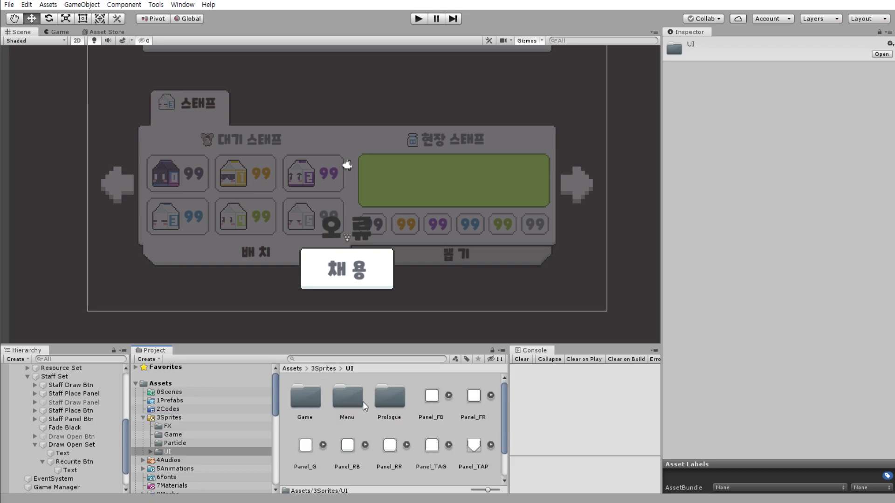
pyautogui.doubleClick(316, 399)
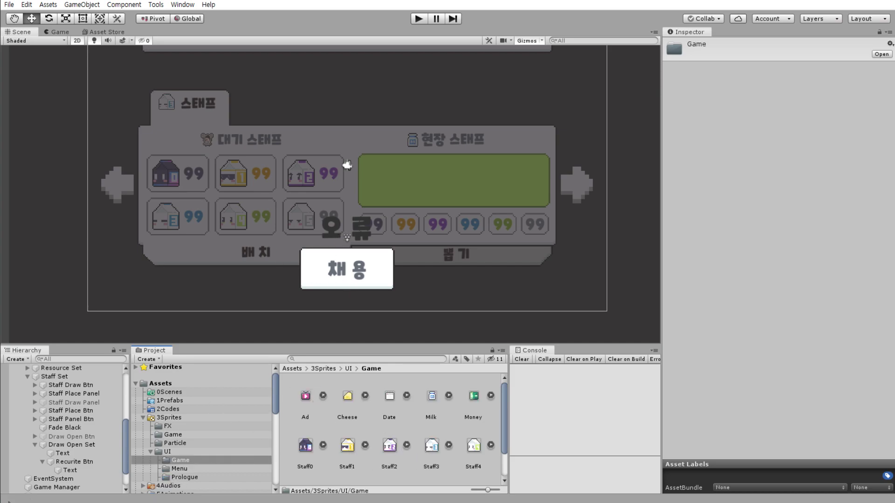
# - Eyedrop white from the Staff5 sprite as the 오류 label's text colour
pyautogui.click(65, 453)
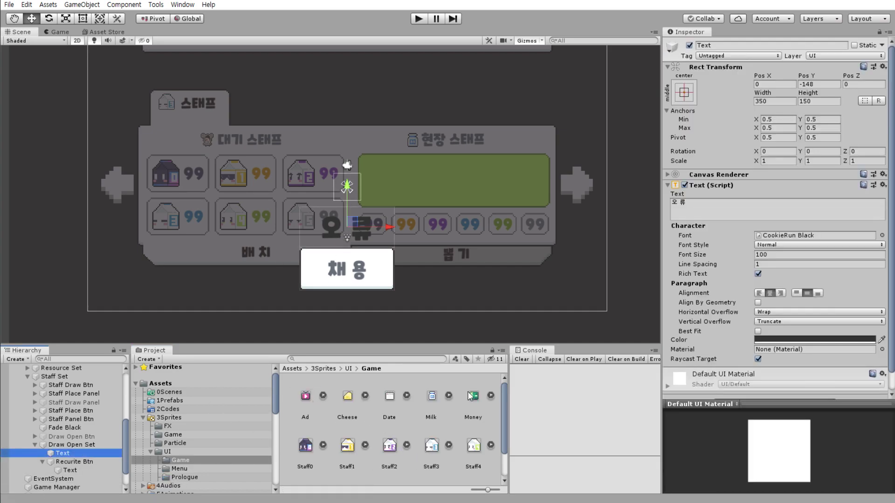
pyautogui.click(880, 340)
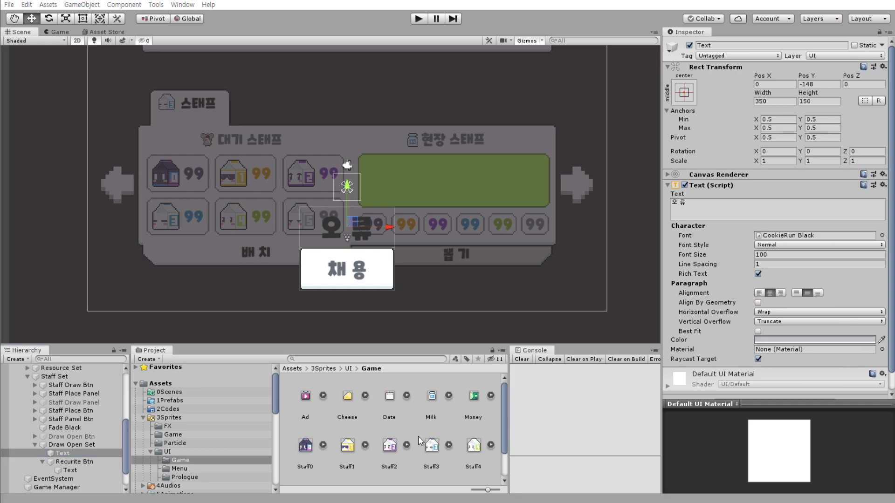
pyautogui.scroll(-2, 503, 430)
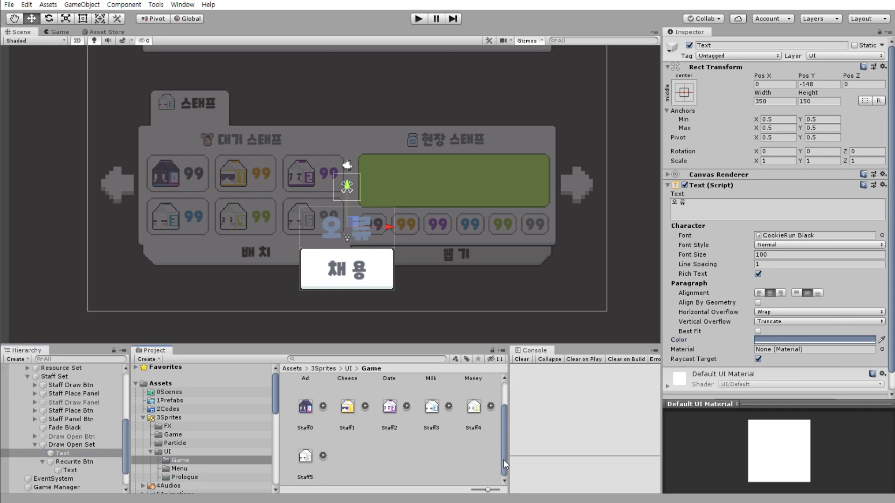
pyautogui.click(309, 459)
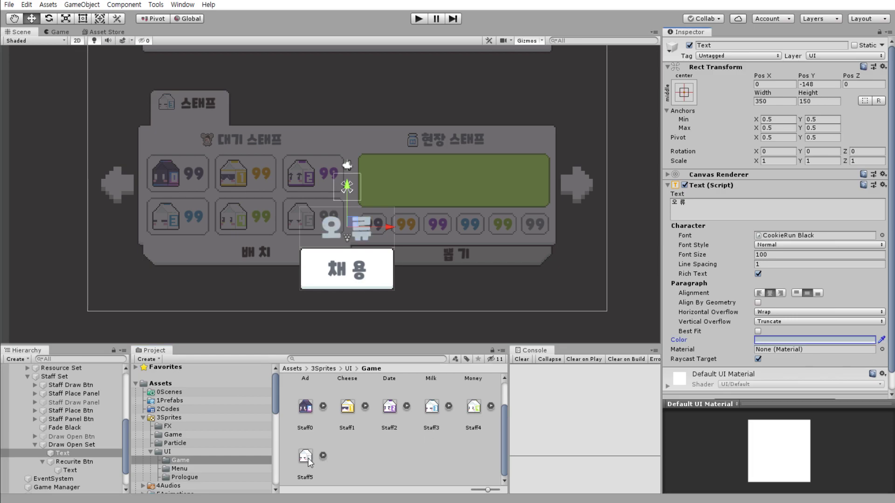
pyautogui.click(58, 33)
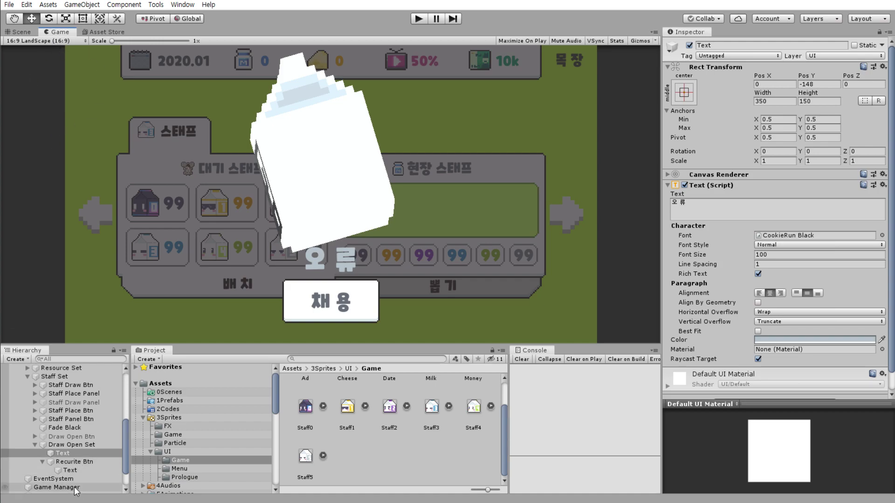
# - Select the Draw Open Set object in the Hierarchy
pyautogui.click(89, 444)
# - Add a UI Image child to Draw Open Set, ordered above the 오류 Text
pyautogui.rightClick(89, 442)
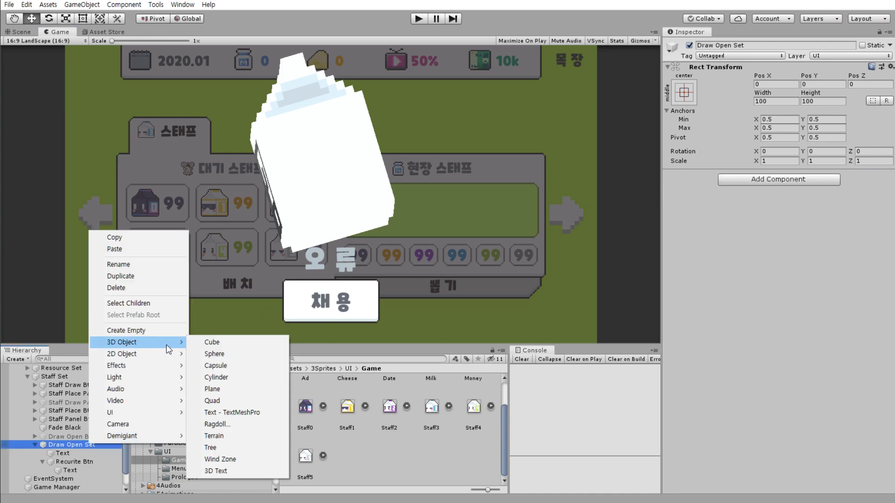
pyautogui.click(161, 330)
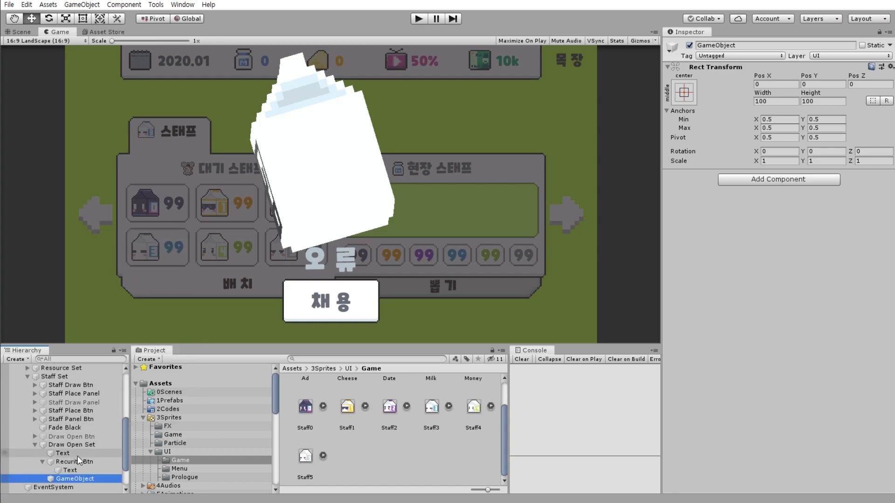
pyautogui.press('Delete')
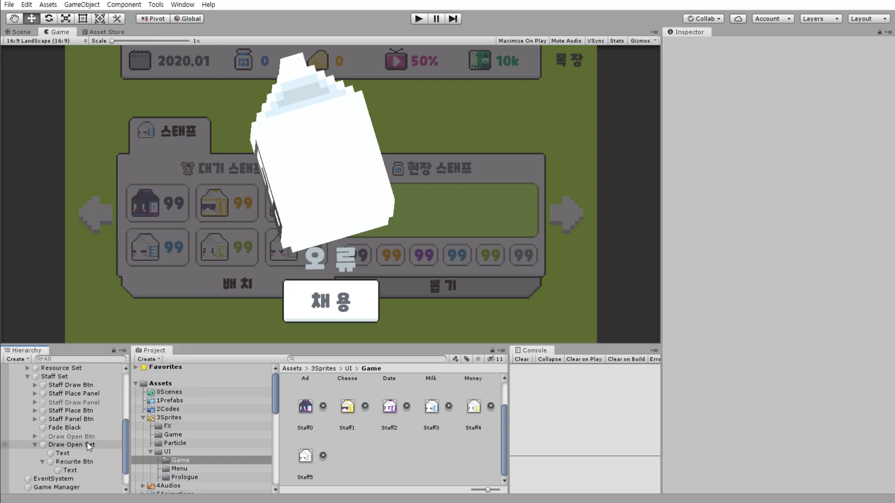
pyautogui.click(91, 445)
pyautogui.rightClick(93, 447)
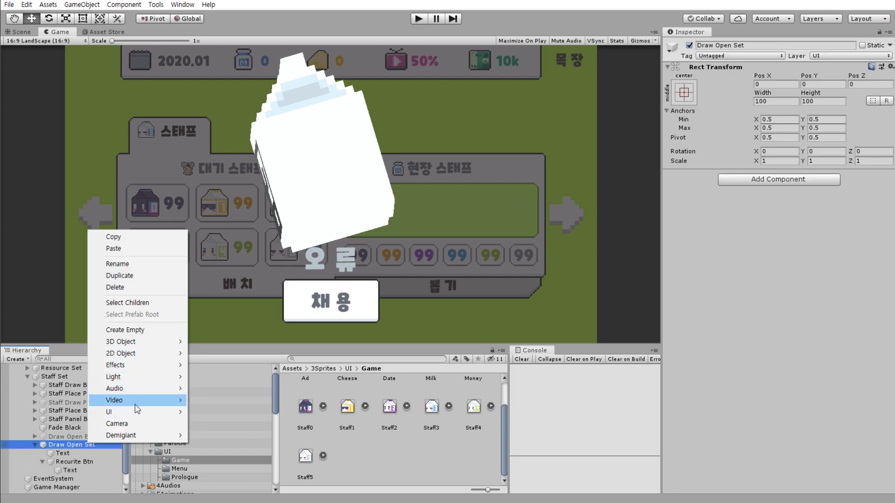
pyautogui.moveTo(142, 413)
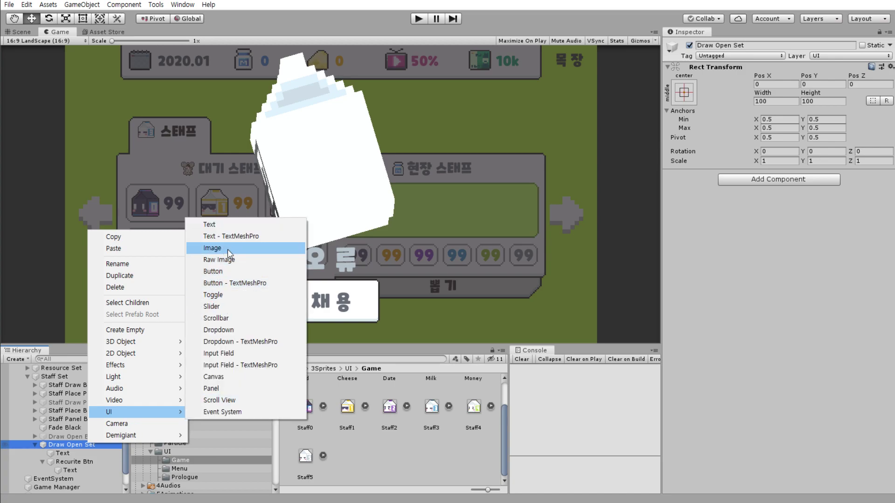
pyautogui.click(240, 254)
pyautogui.moveTo(78, 478); pyautogui.dragTo(84, 447)
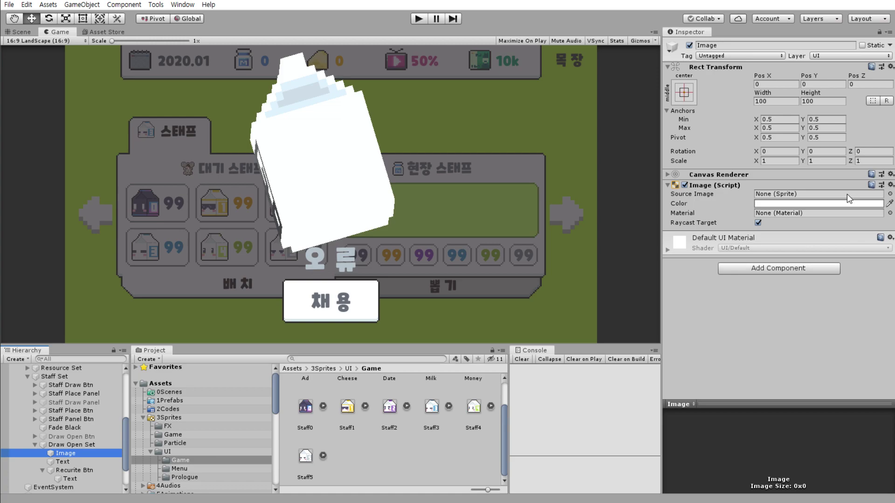
# - Give the new Image the rounded Background sprite as its Source Image
pyautogui.click(890, 194)
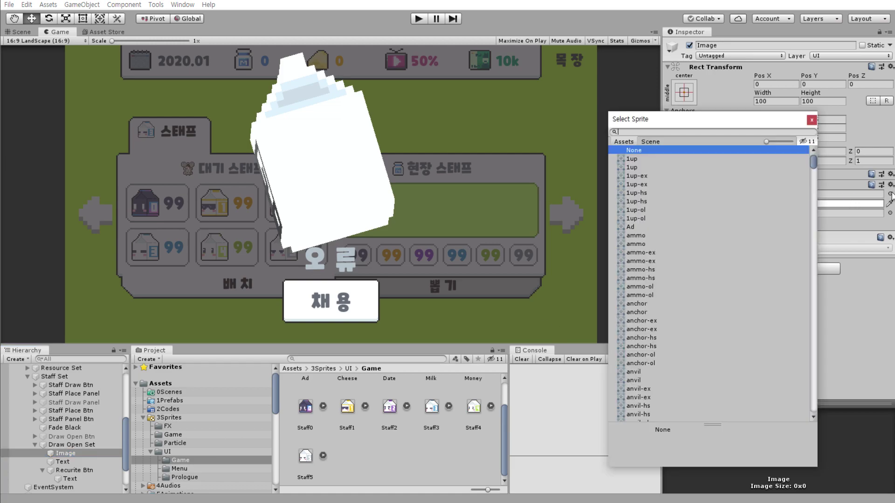
pyautogui.moveTo(815, 163); pyautogui.dragTo(792, 441)
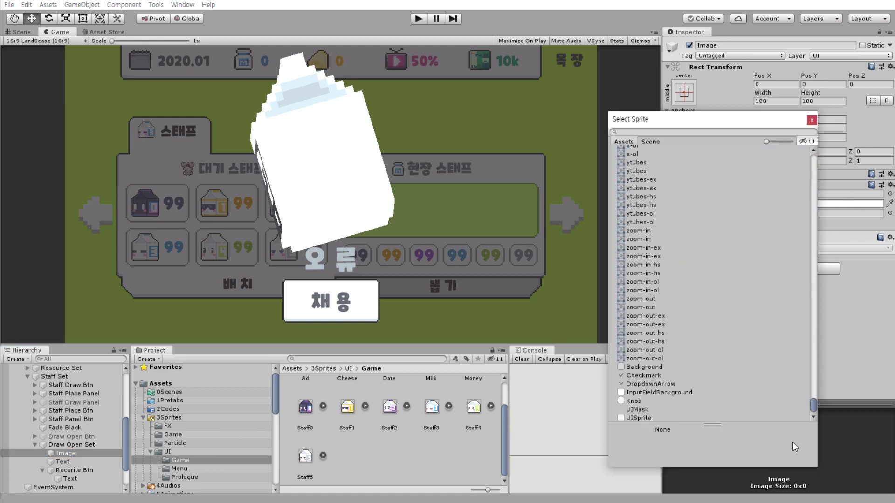
pyautogui.doubleClick(647, 368)
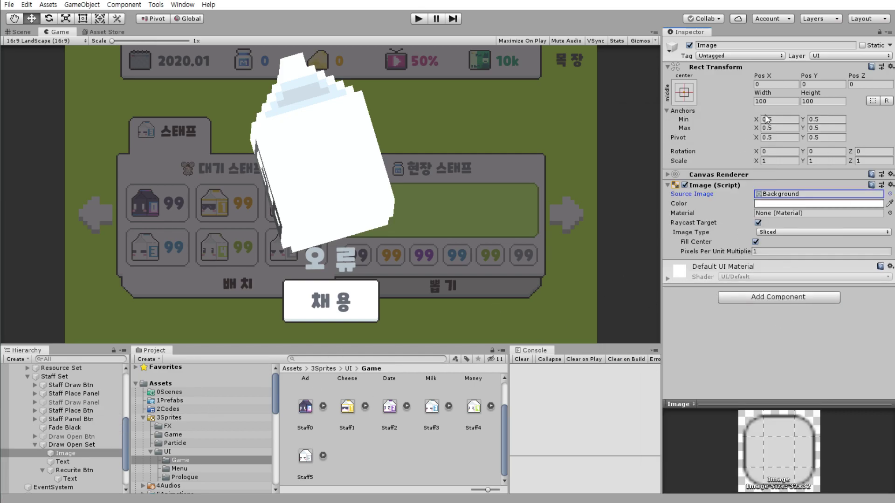
# - Set the Image's Width to 350 and enter a Height value
pyautogui.click(768, 101)
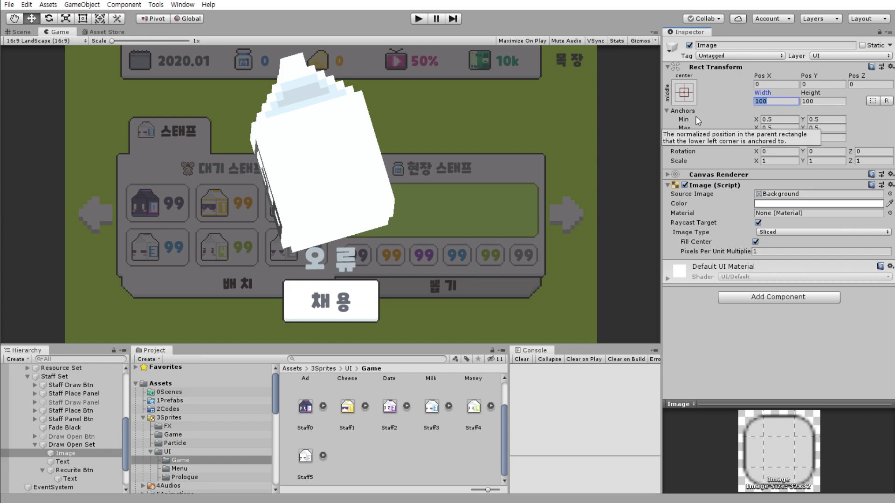
pyautogui.write('350')
pyautogui.press('Tab')
pyautogui.write('140')
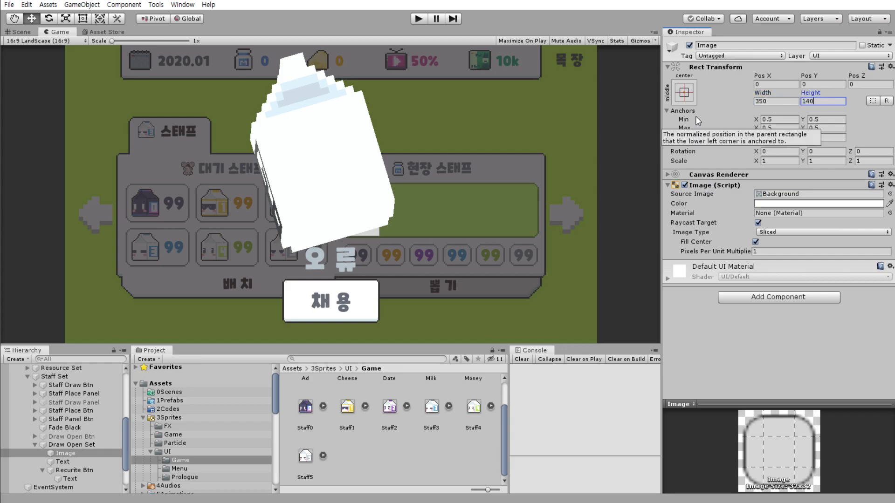
pyautogui.press('BackSpace')
pyautogui.press('BackSpace')
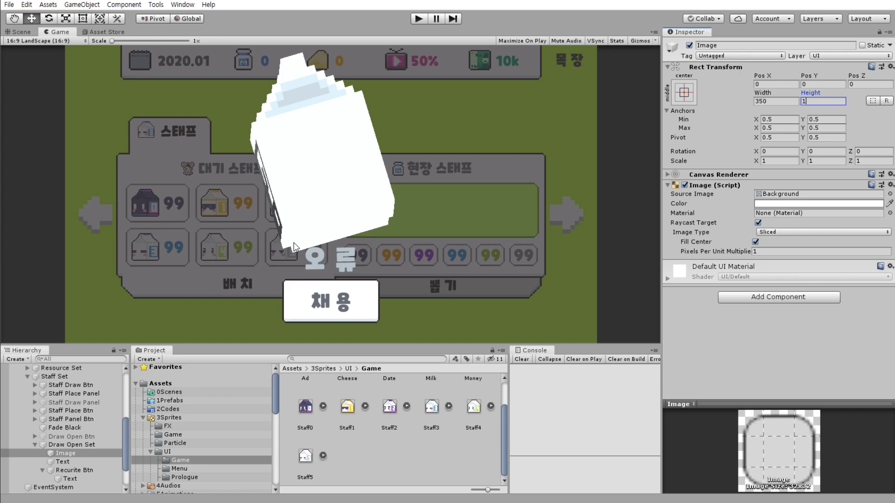
pyautogui.write('30')
# - Move the Image down to Pos Y -150, set Height 140, and nest the Text under it
pyautogui.click(23, 32)
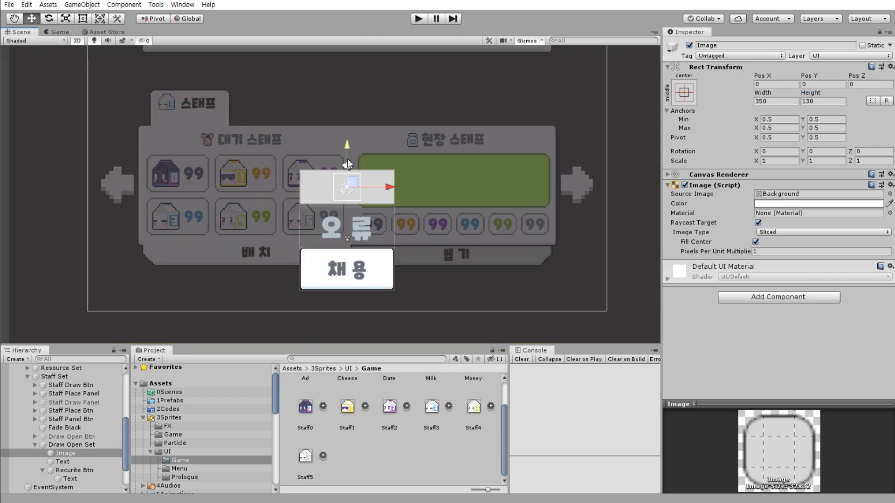
pyautogui.moveTo(348, 163); pyautogui.dragTo(350, 191)
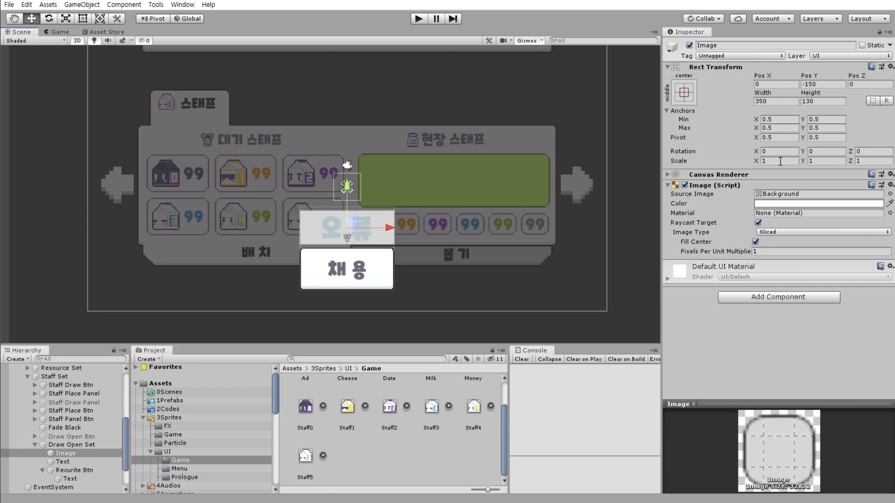
pyautogui.click(802, 102)
pyautogui.write('140')
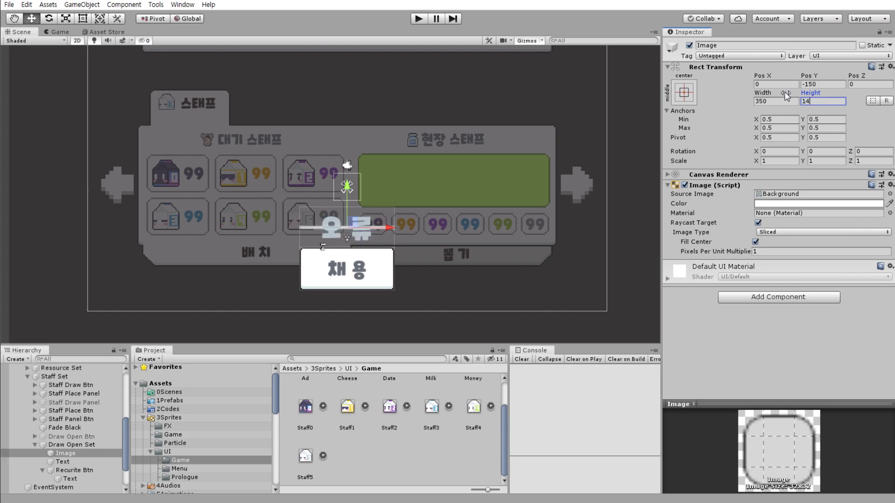
pyautogui.moveTo(63, 461); pyautogui.dragTo(67, 454)
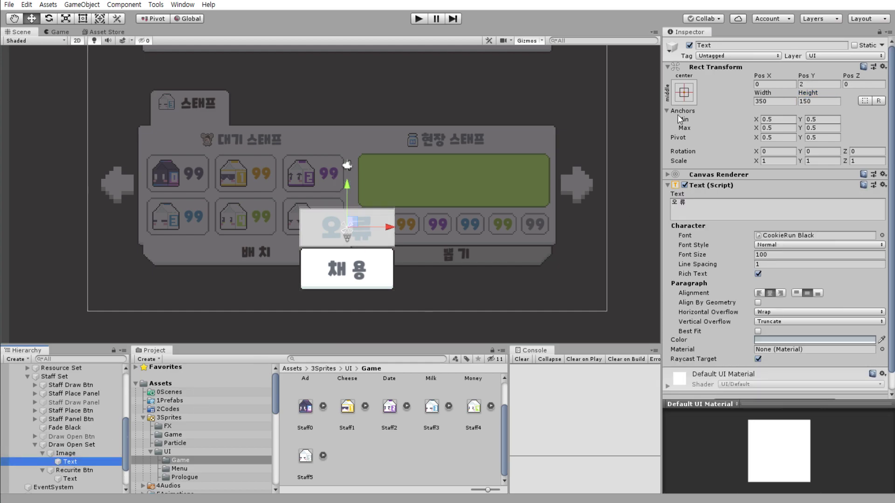
# - Stretch the 오류 Text to fill the Image using the stretch-stretch anchor preset
pyautogui.click(684, 92)
pyautogui.keyDown('alt'); pyautogui.keyDown('shift'); pyautogui.click(797, 253); pyautogui.keyUp('shift'); pyautogui.keyUp('alt')
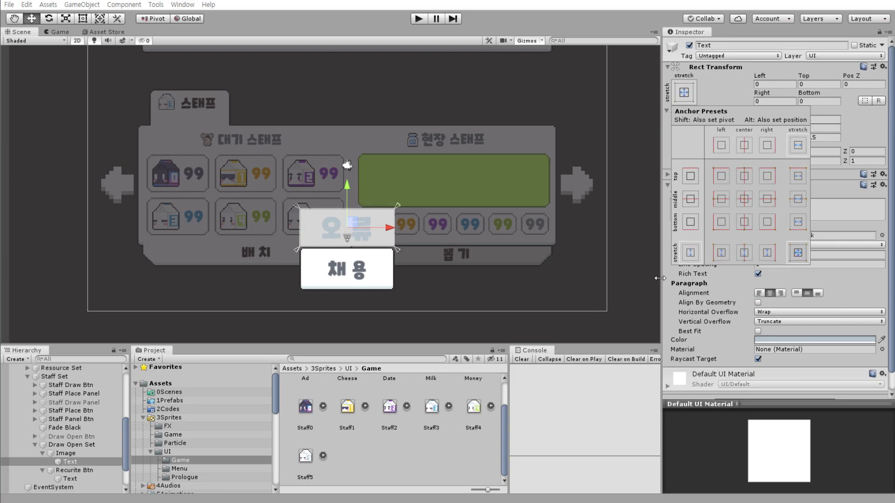
pyautogui.click(75, 457)
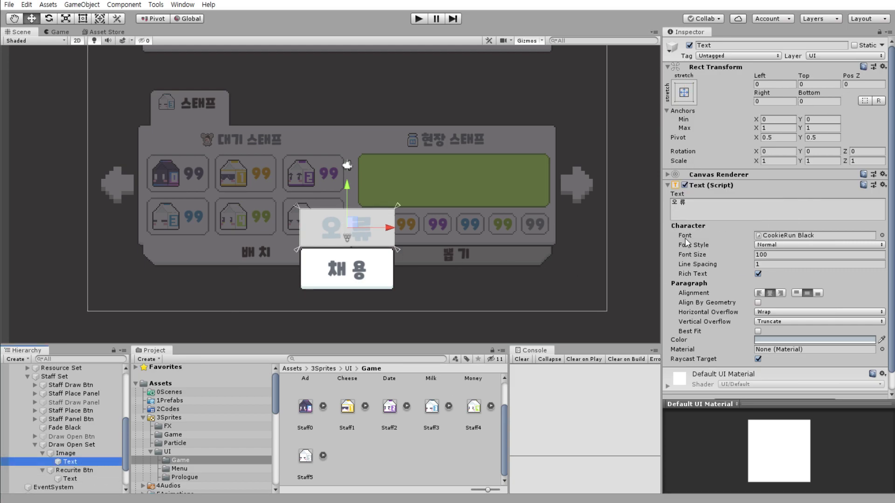
# - Tint the Image dark grey and return to the Game view
pyautogui.click(75, 454)
pyautogui.click(803, 201)
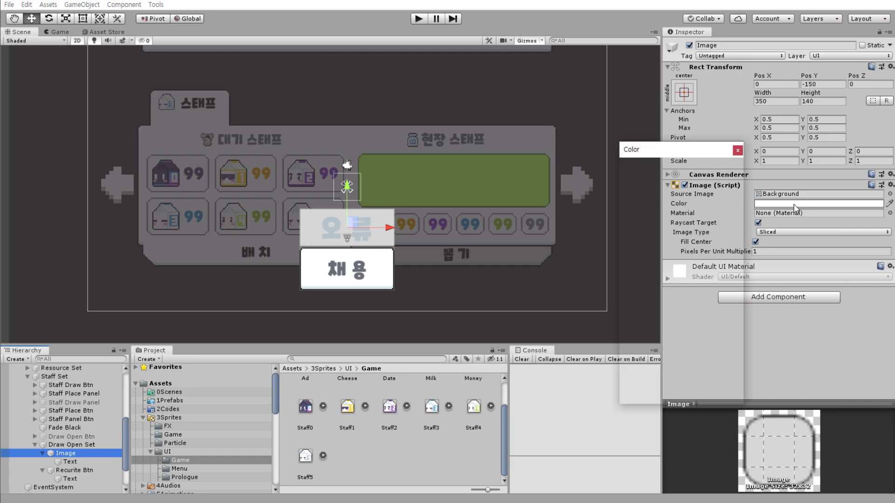
pyautogui.moveTo(678, 236); pyautogui.dragTo(627, 258)
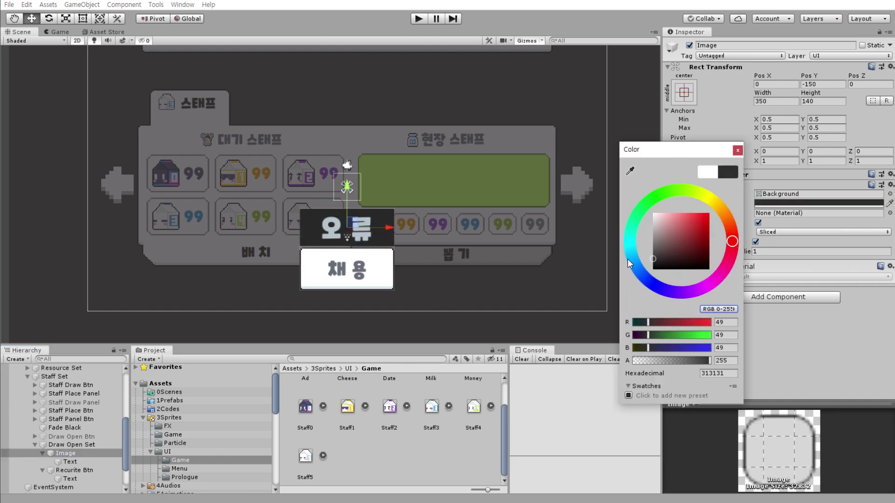
pyautogui.click(737, 150)
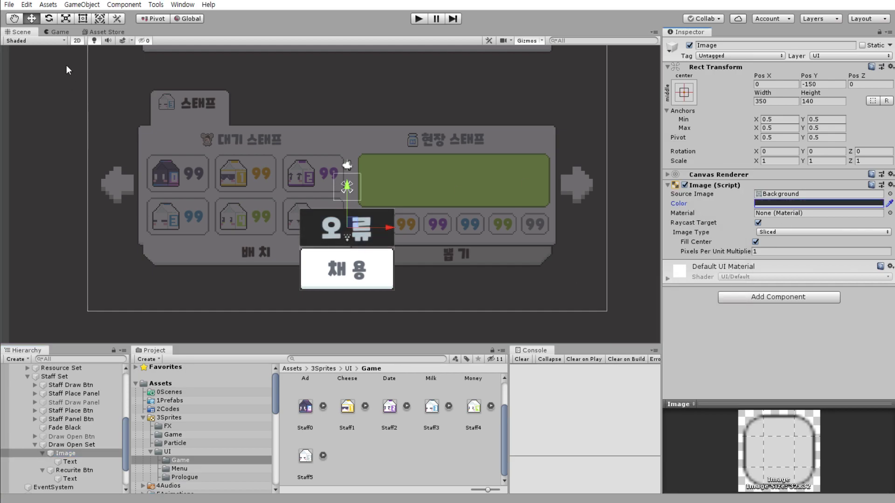
pyautogui.click(60, 33)
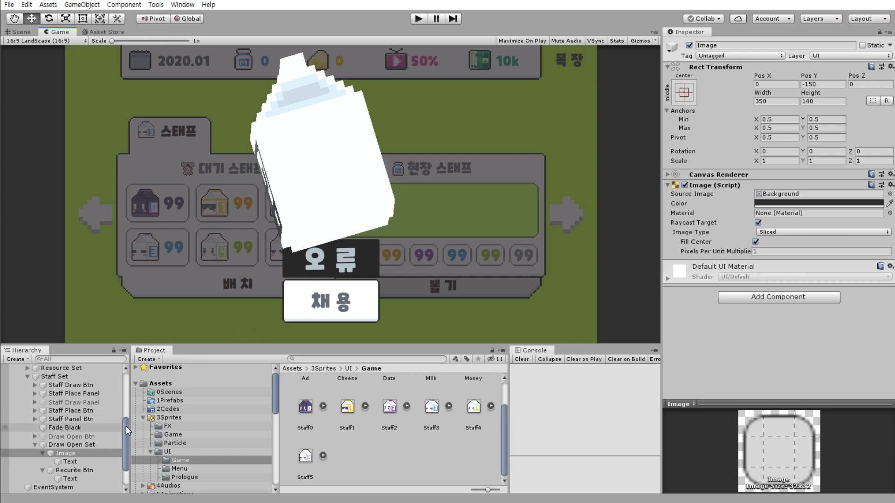
pyautogui.moveTo(126, 426); pyautogui.dragTo(127, 384)
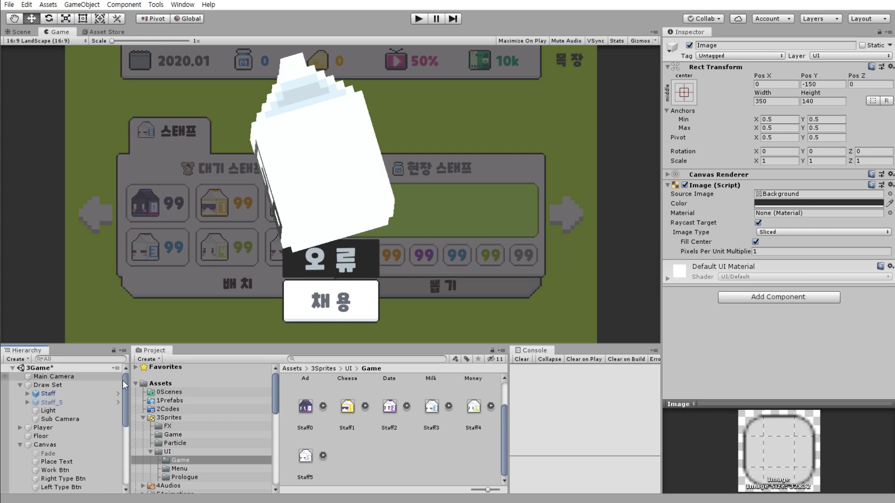
pyautogui.click(78, 376)
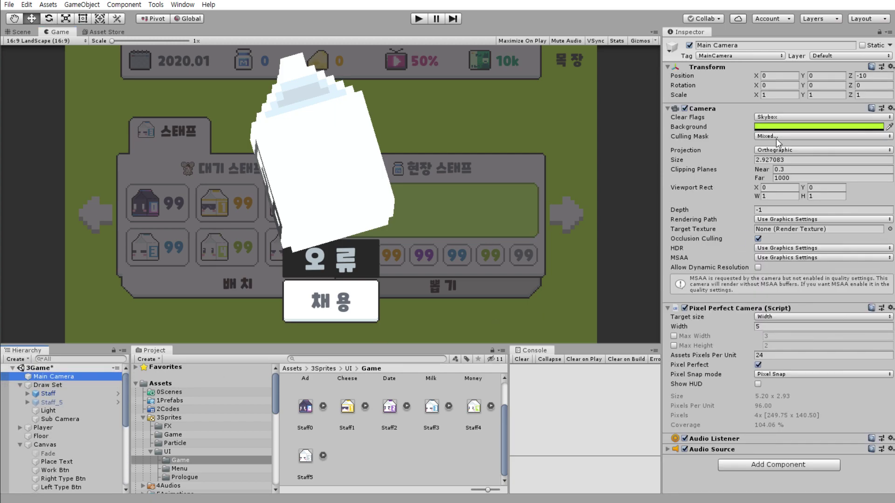
pyautogui.click(779, 135)
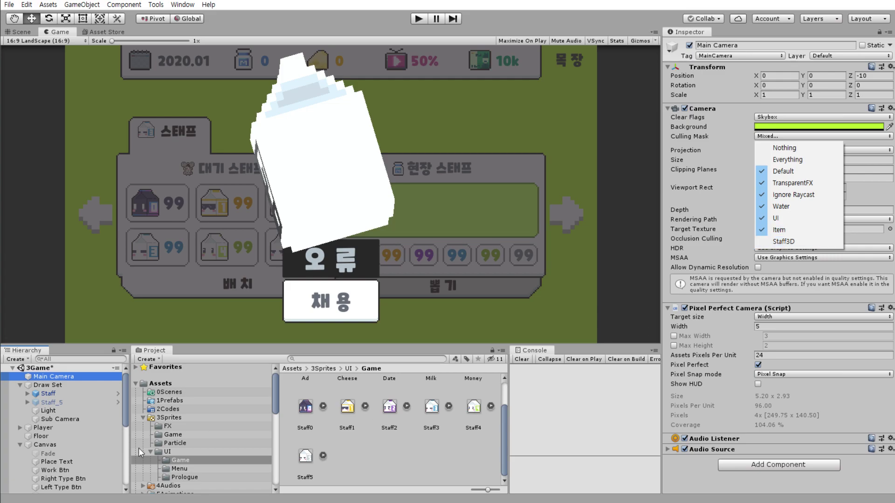
pyautogui.click(126, 421)
pyautogui.moveTo(127, 420); pyautogui.dragTo(26, 476)
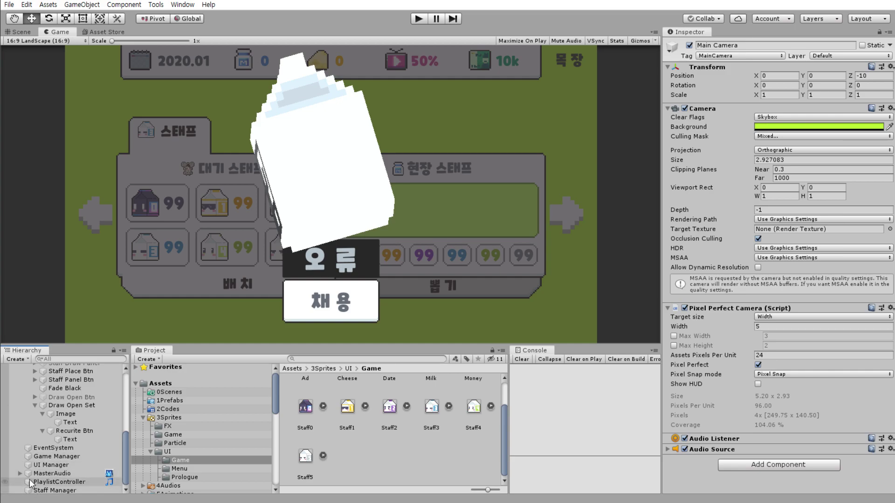
pyautogui.scroll(10, 53, 437)
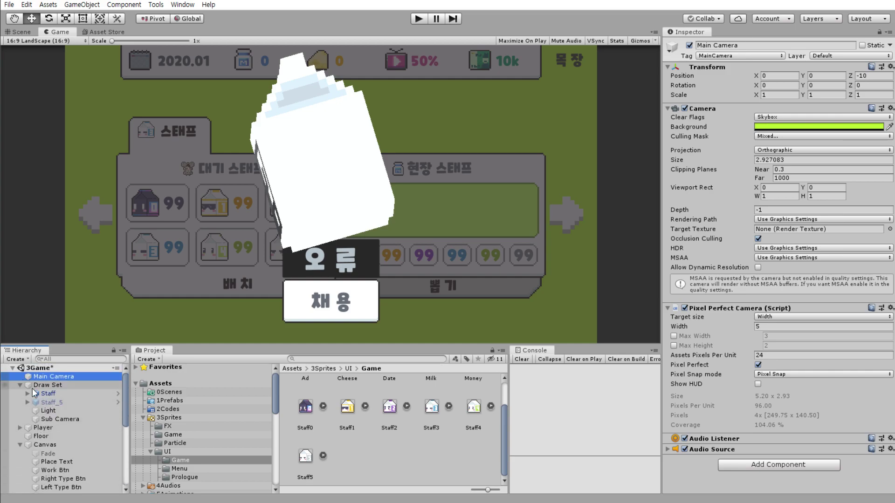
pyautogui.click(60, 421)
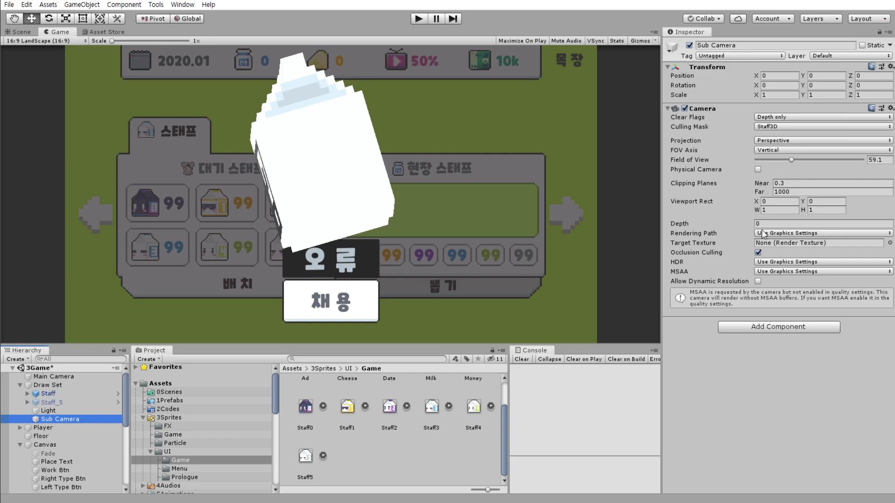
pyautogui.click(774, 223)
pyautogui.write('2')
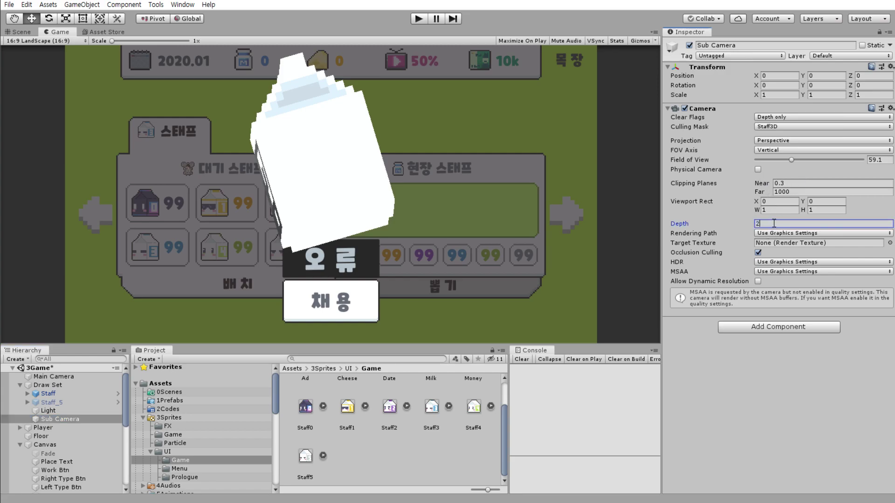
pyautogui.press('BackSpace')
pyautogui.write('4')
pyautogui.press('BackSpace')
pyautogui.write('1')
pyautogui.press('BackSpace')
pyautogui.write('-')
pyautogui.press('BackSpace')
pyautogui.write('0')
# - Rename the Image under Draw Open Set to Name Background
pyautogui.click(55, 378)
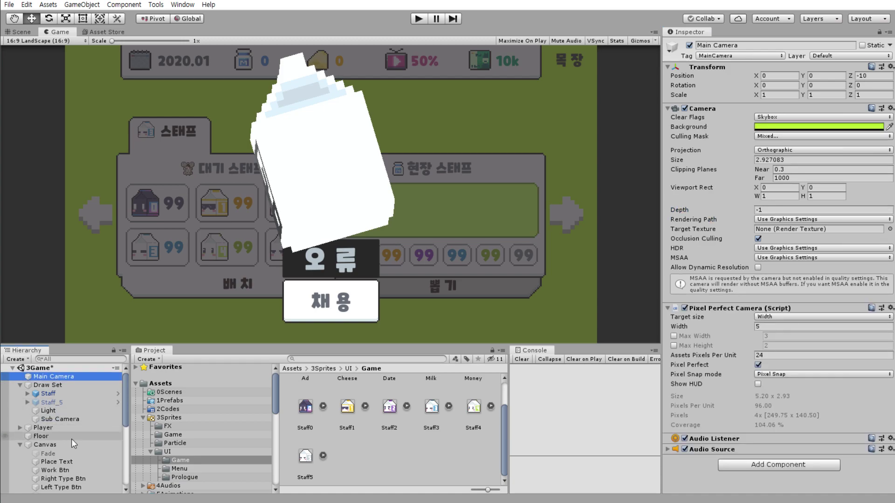
pyautogui.scroll(-3, 88, 443)
pyautogui.scroll(-2, 79, 429)
pyautogui.click(89, 413)
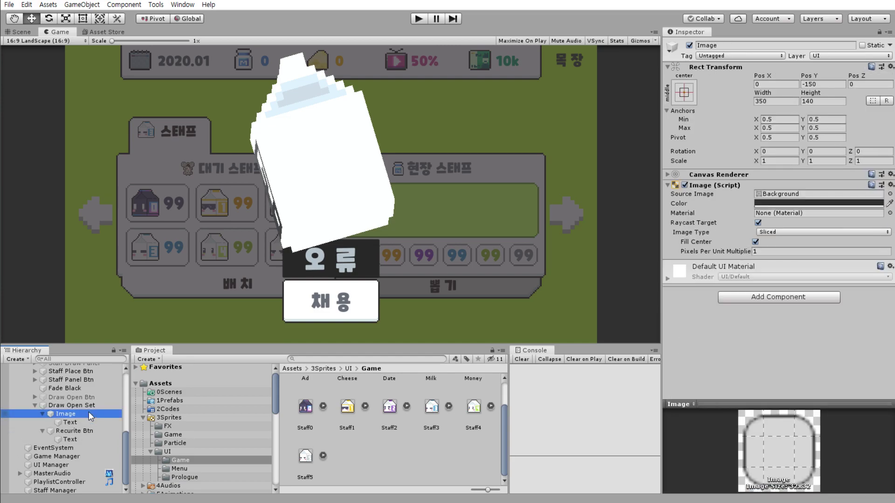
pyautogui.click(736, 48)
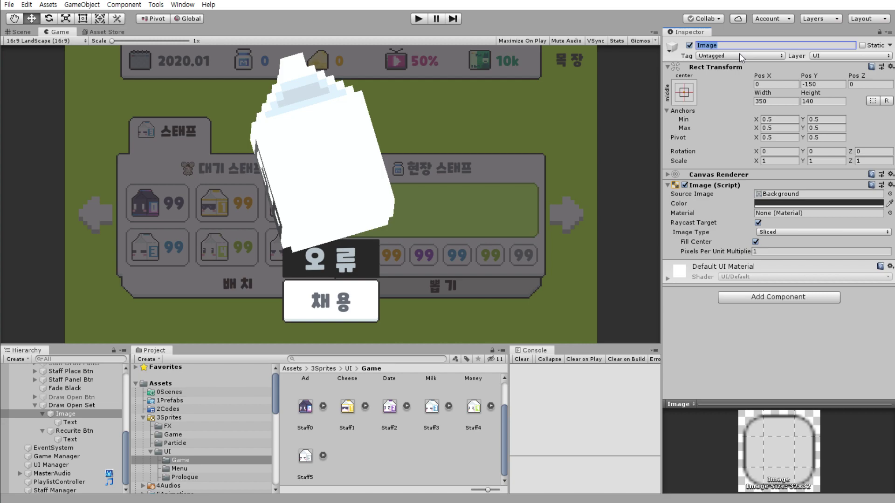
pyautogui.write('ㄱ믄')
pyautogui.press('BackSpace')
pyautogui.press('BackSpace')
pyautogui.press('BackSpace')
pyautogui.write('Name')
pyautogui.press('Return')
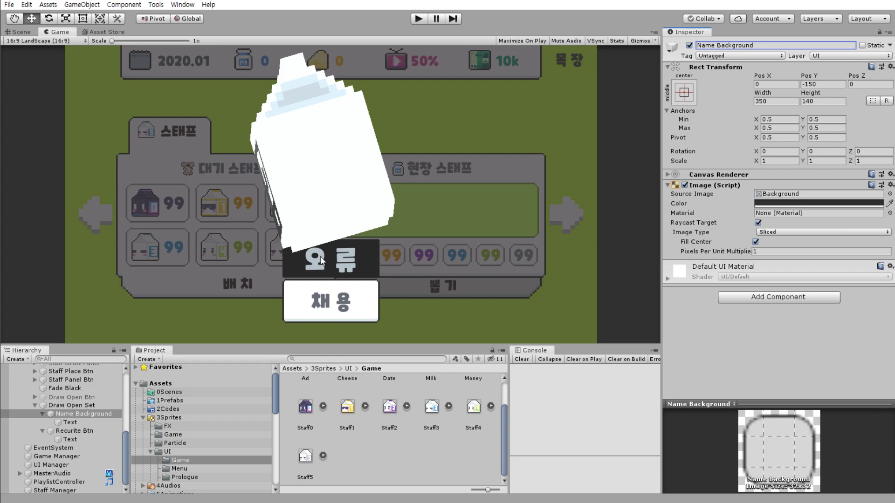
# - Make Name Background semi-transparent with an alpha of 200
pyautogui.click(818, 203)
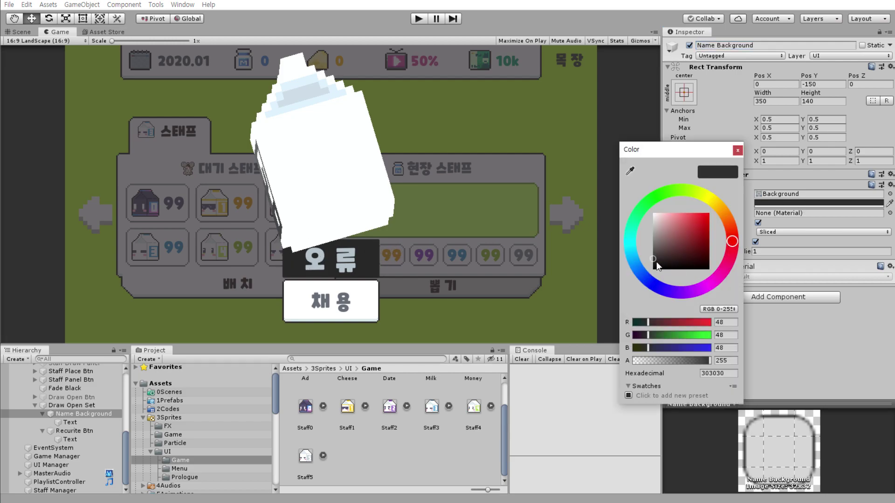
pyautogui.click(685, 360)
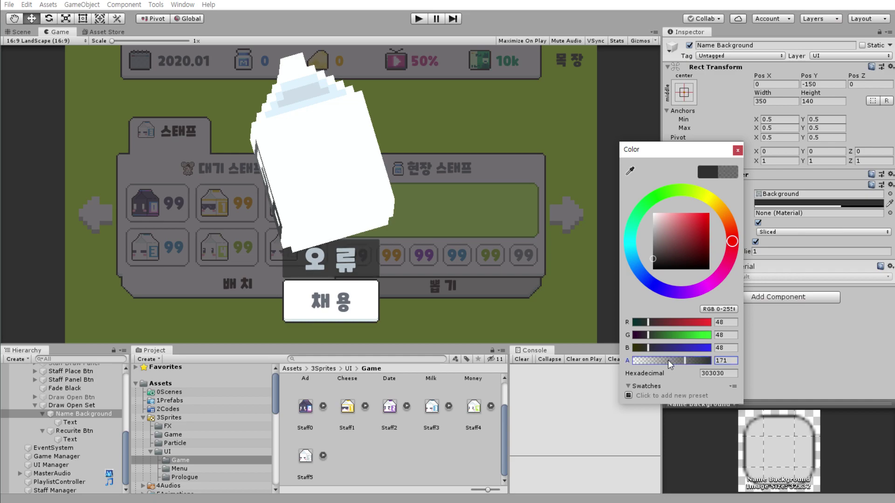
pyautogui.moveTo(673, 359); pyautogui.dragTo(676, 359)
pyautogui.write('200')
pyautogui.click(737, 149)
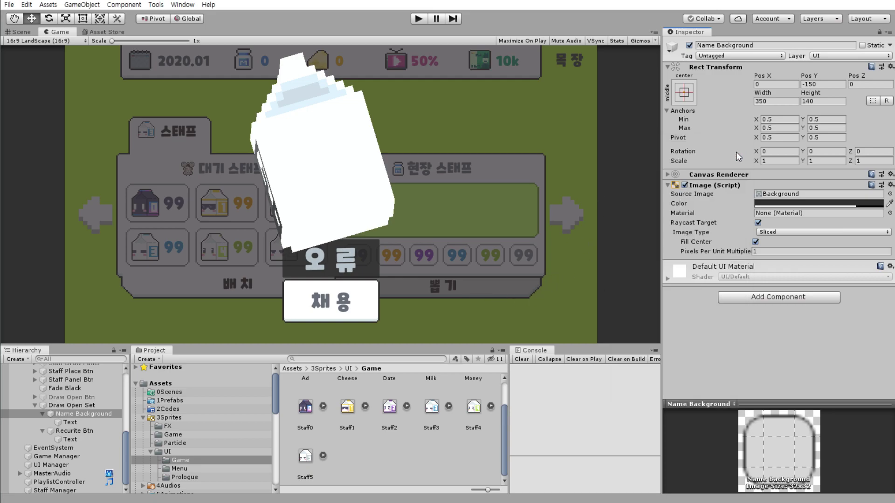
# - Set Name Background's Height to 135
pyautogui.click(823, 101)
pyautogui.write('130')
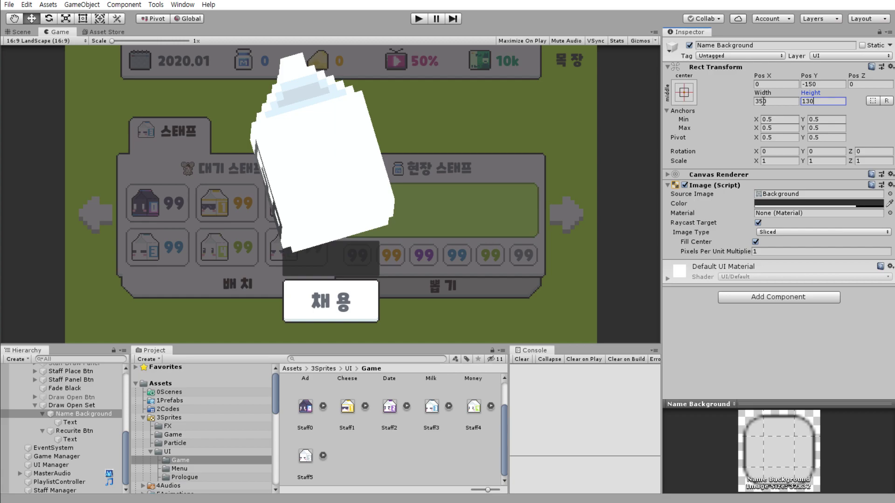
pyautogui.press('BackSpace')
pyautogui.press('BackSpace')
pyautogui.press('BackSpace')
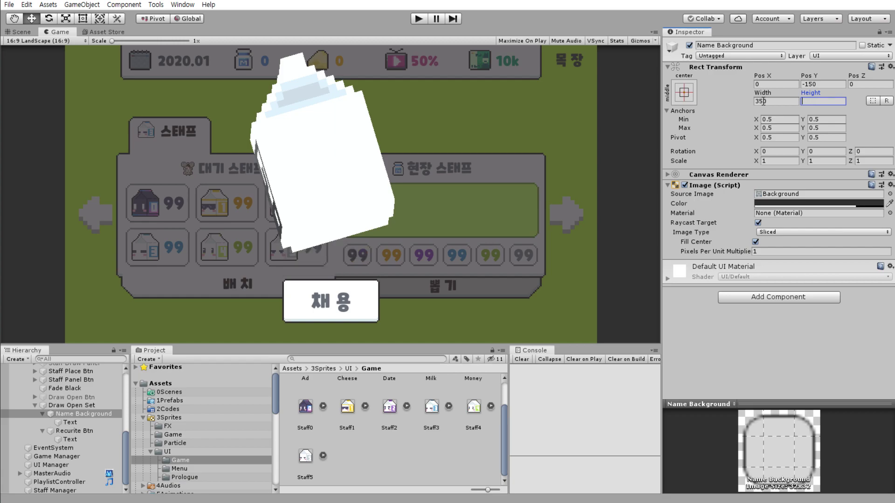
pyautogui.write('135')
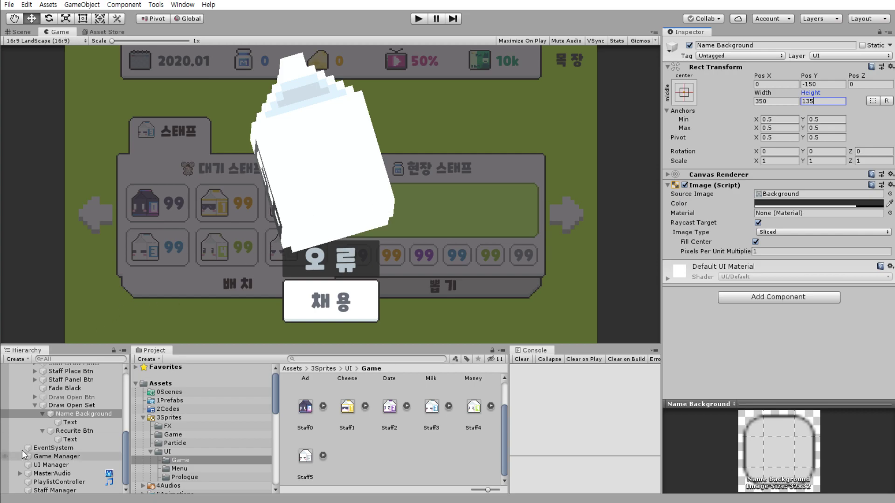
# - Deactivate Name Background so the 오류 panel is hidden
pyautogui.click(44, 413)
pyautogui.click(42, 413)
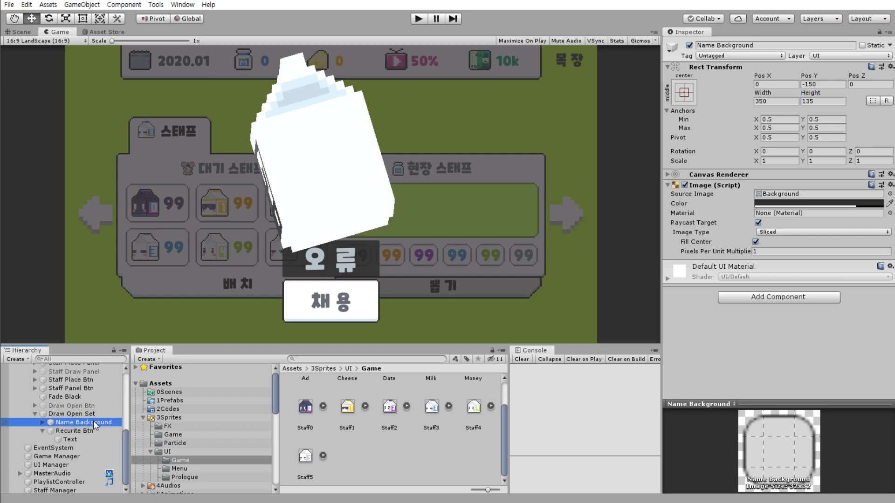
pyautogui.click(688, 52)
pyautogui.click(689, 46)
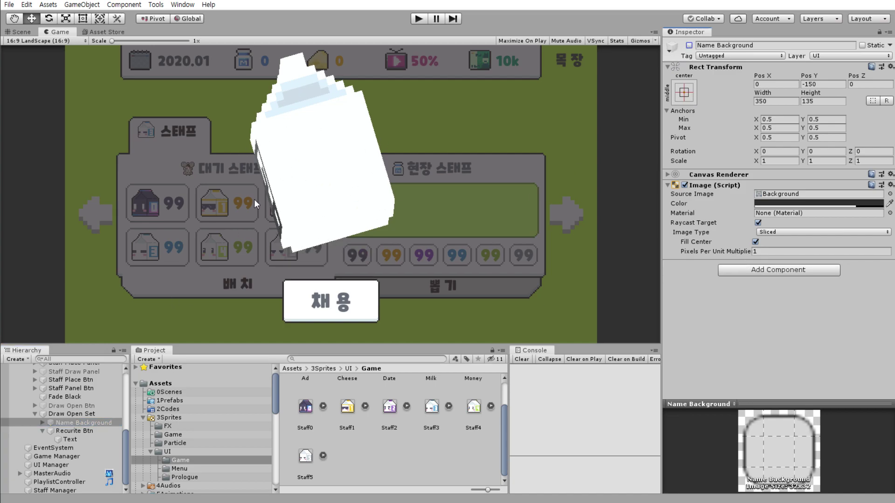
# - Select Staff in the Scene view and dock the Game view beside it
pyautogui.click(29, 33)
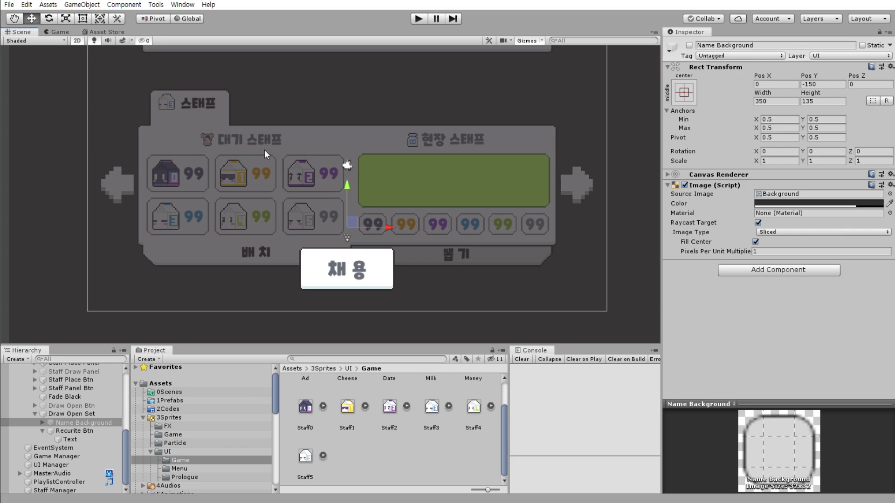
pyautogui.scroll(-3, 264, 150)
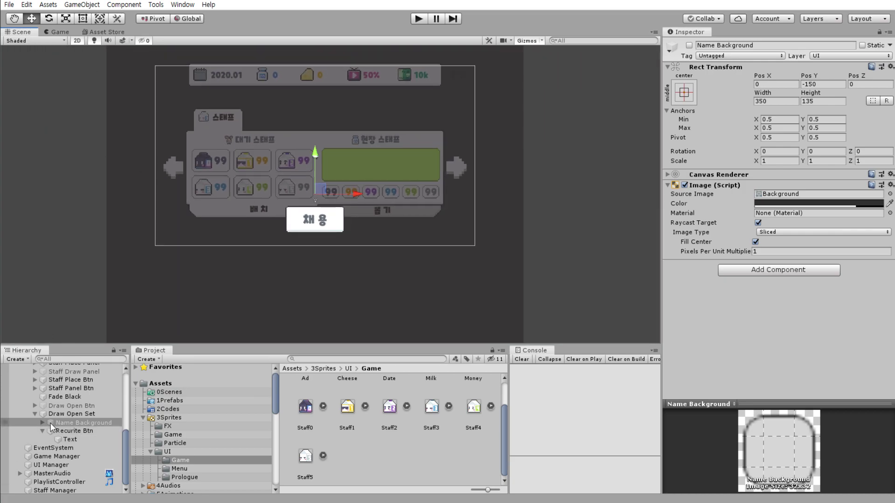
pyautogui.scroll(5, 68, 399)
pyautogui.click(59, 393)
pyautogui.moveTo(60, 32); pyautogui.dragTo(508, 225)
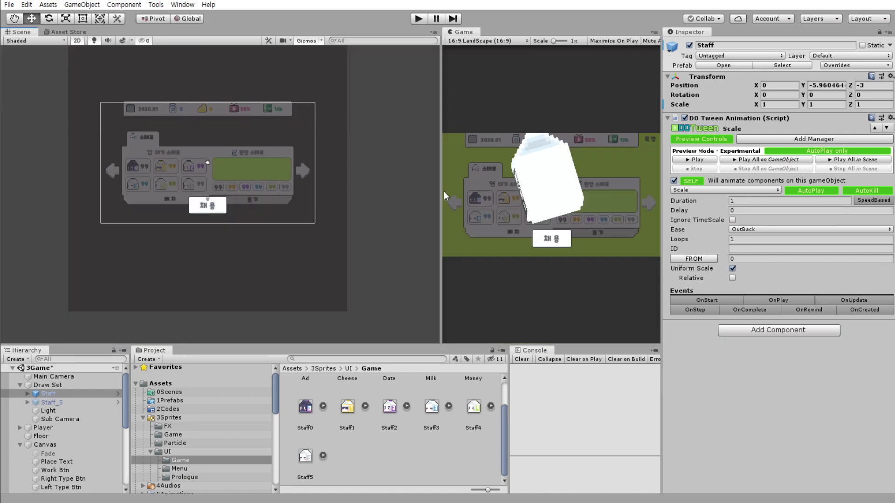
# - Raise the Staff carton onto the panel, activate Staff_5, and select both
pyautogui.doubleClick(58, 393)
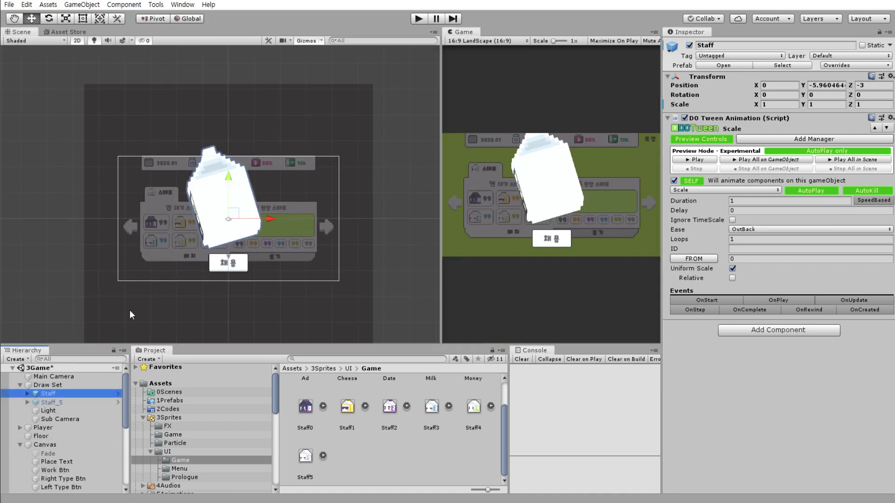
pyautogui.moveTo(228, 173); pyautogui.dragTo(240, 200)
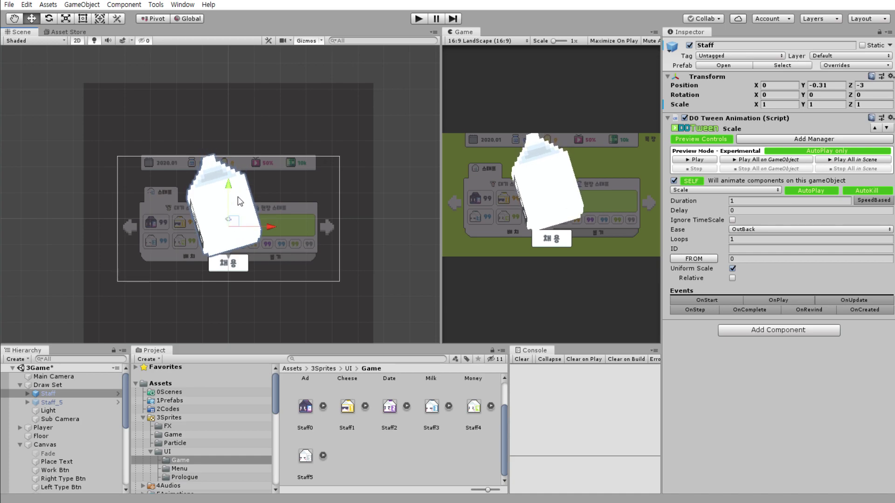
pyautogui.click(78, 403)
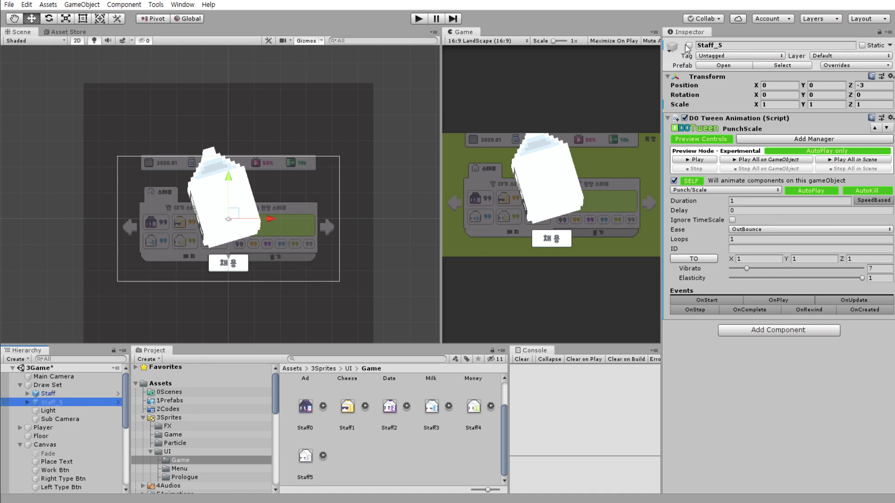
pyautogui.click(688, 45)
pyautogui.keyDown('ctrl'); pyautogui.click(65, 395); pyautogui.keyUp('ctrl')
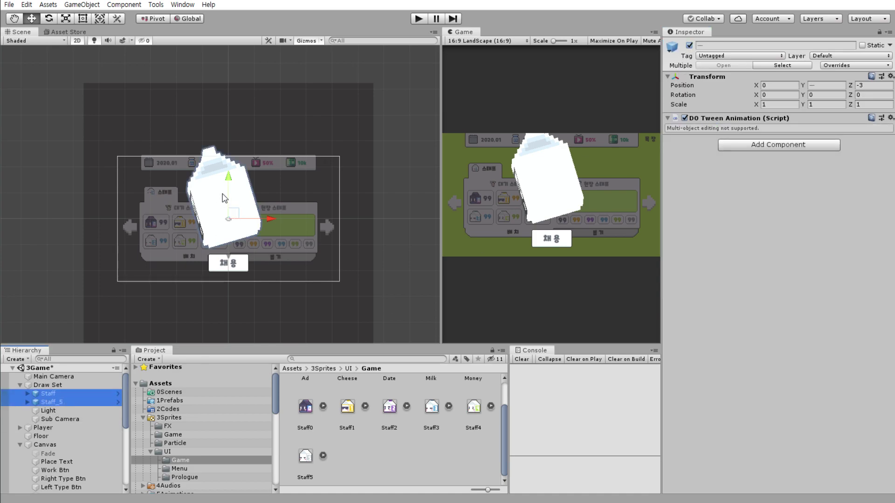
pyautogui.click(228, 186)
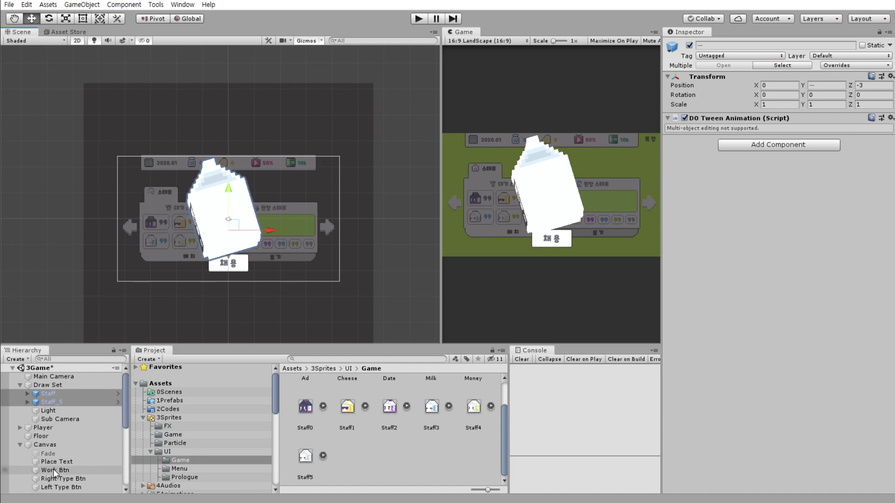
pyautogui.scroll(-10, 65, 466)
# - Nudge Recurite Btn down to Pos Y -358 and save the project
pyautogui.click(82, 432)
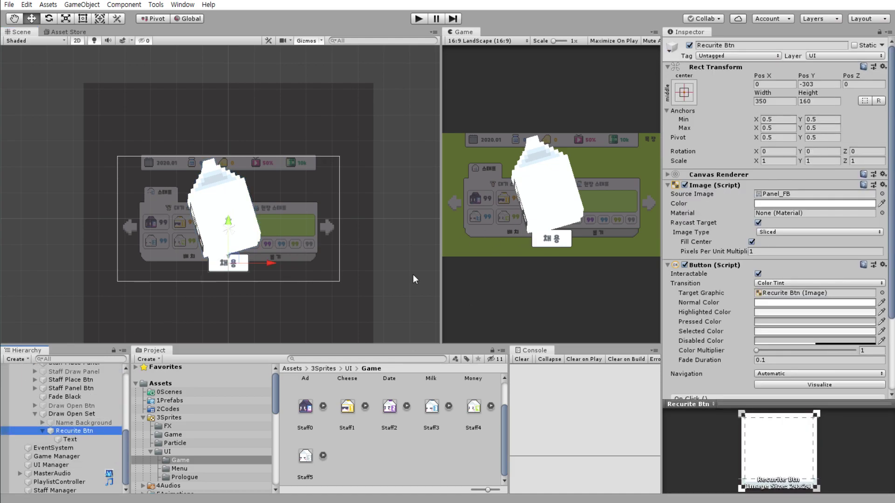
pyautogui.moveTo(229, 234); pyautogui.dragTo(230, 234)
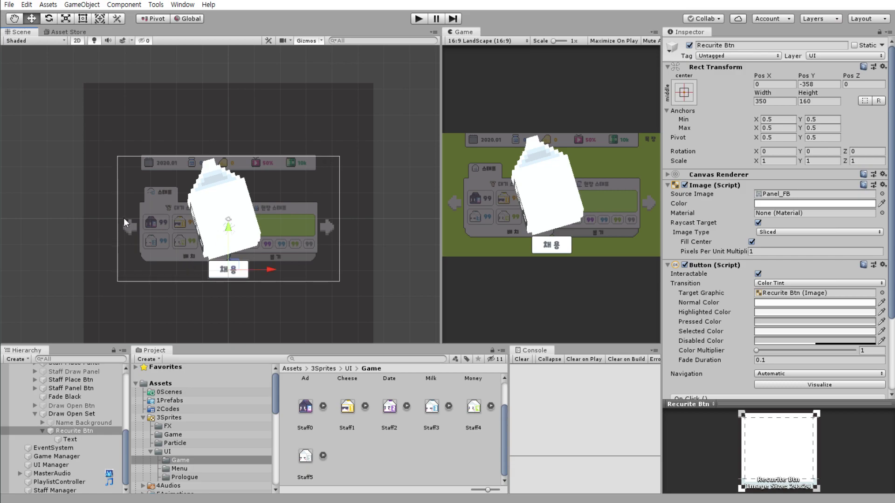
pyautogui.click(10, 5)
pyautogui.click(37, 42)
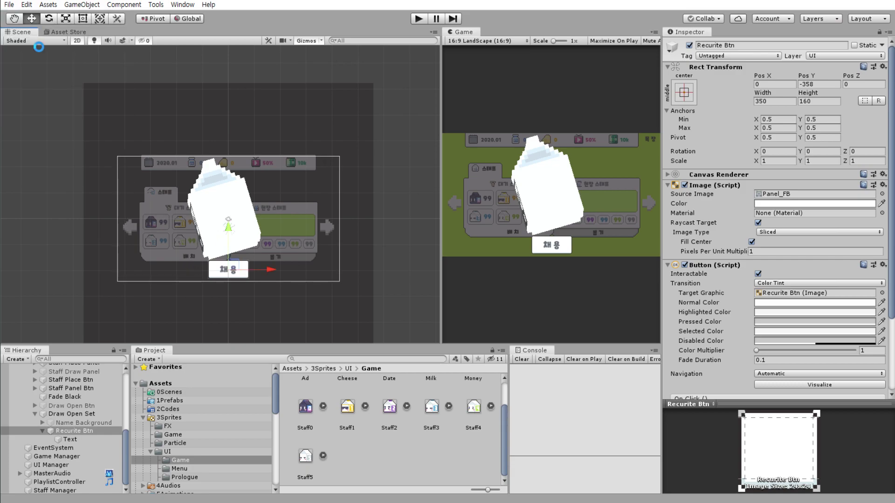
pyautogui.click(9, 4)
pyautogui.click(68, 94)
# - Hide the Staff and Staff_5 cartons
pyautogui.moveTo(46, 427); pyautogui.dragTo(68, 375)
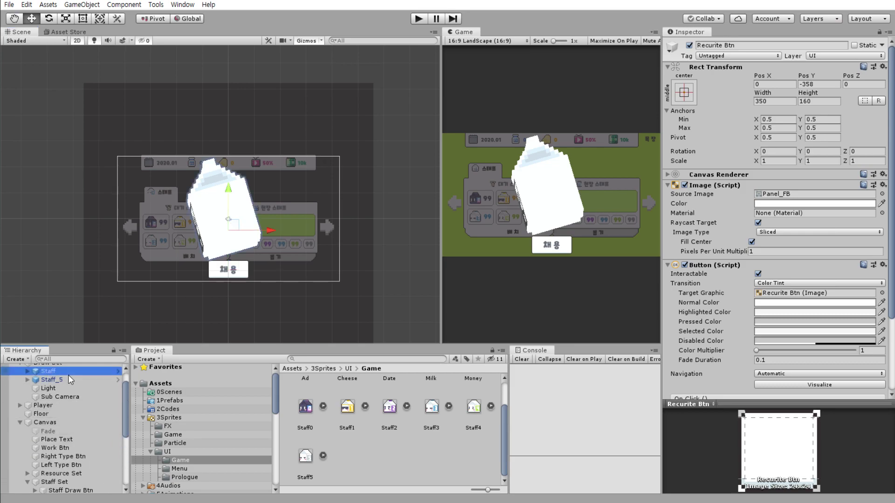
pyautogui.keyDown('shift'); pyautogui.click(68, 378); pyautogui.keyUp('shift')
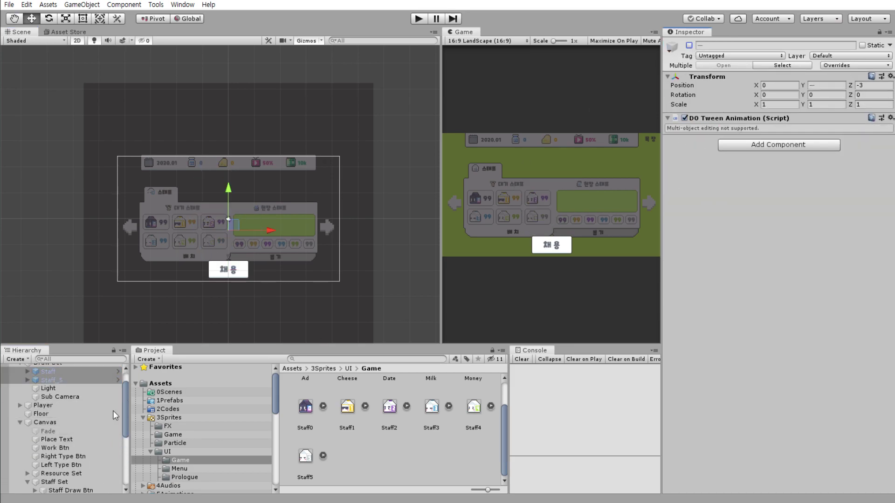
pyautogui.scroll(-5, 86, 408)
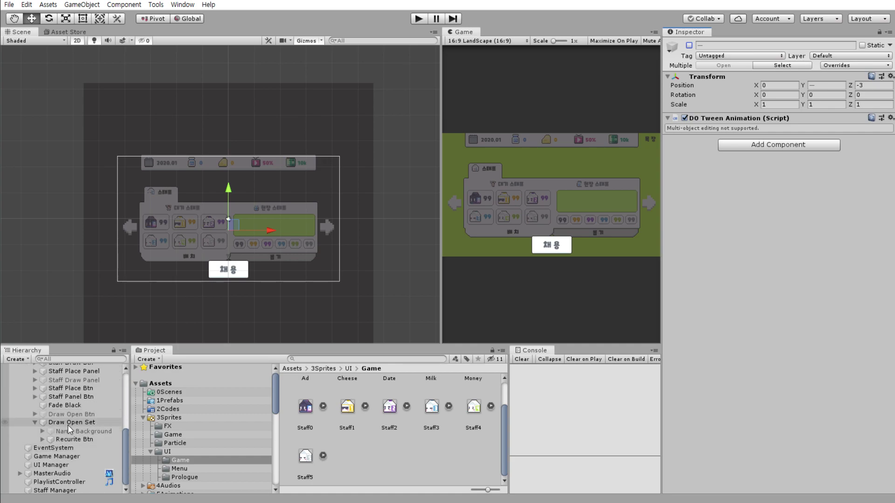
# - Move Recurite Btn out of Draw Open Set and delete Draw Open Set
pyautogui.click(71, 438)
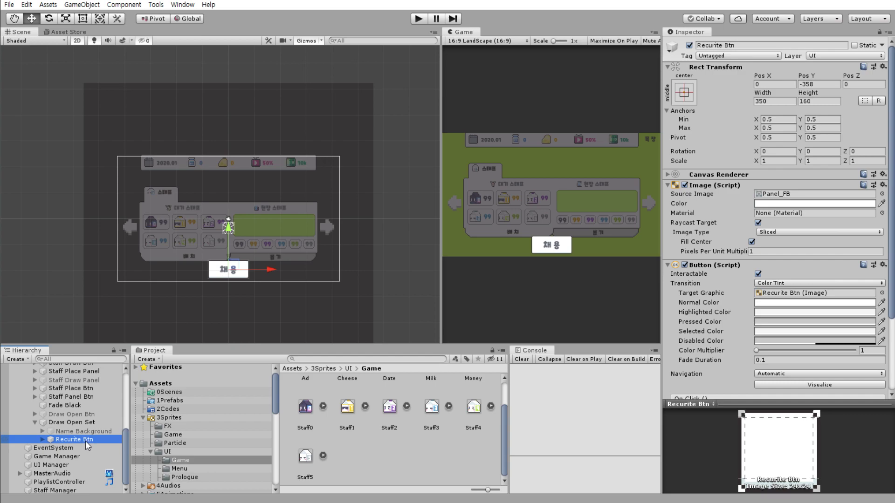
pyautogui.moveTo(86, 441); pyautogui.dragTo(88, 427)
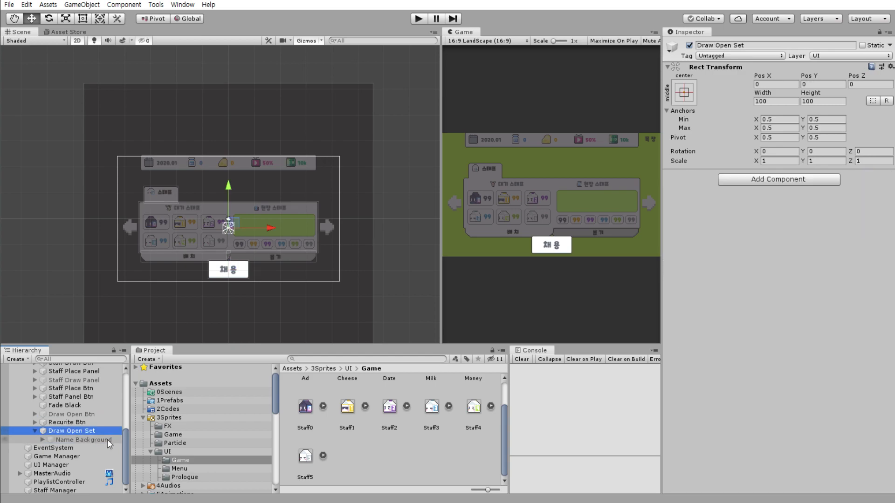
pyautogui.press('Delete')
pyautogui.click(83, 433)
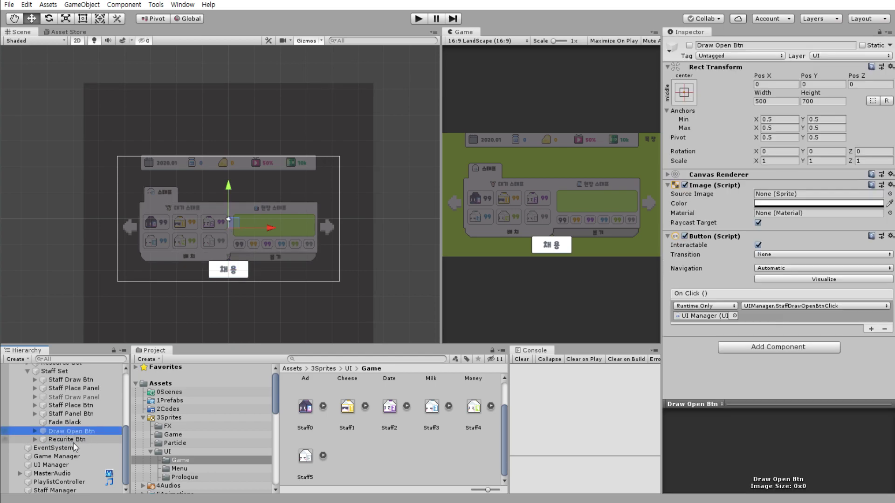
pyautogui.click(75, 438)
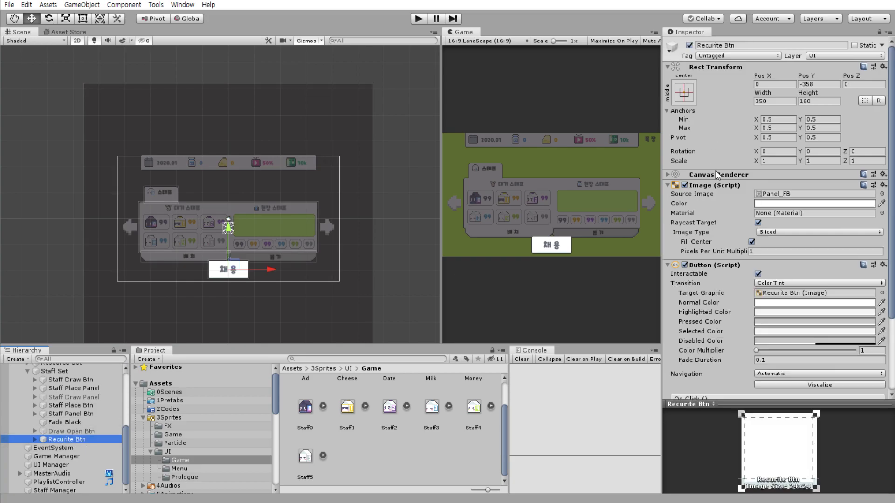
pyautogui.scroll(-5, 820, 280)
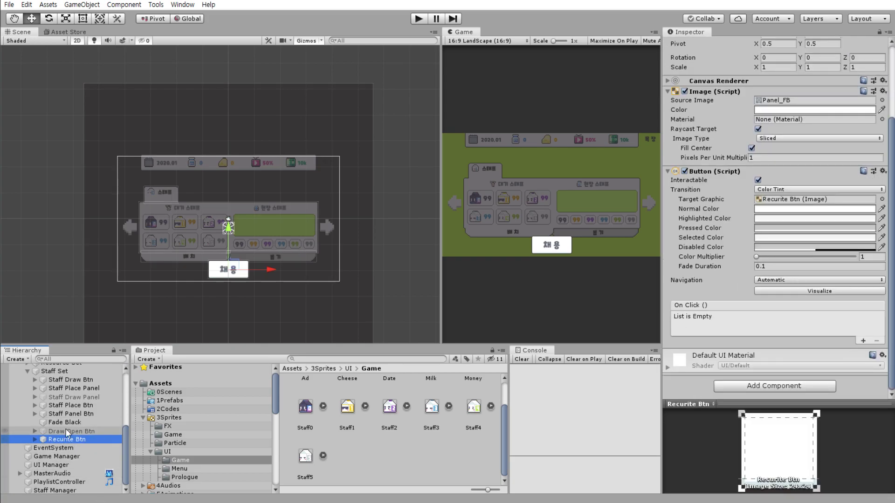
pyautogui.hotkey('alt', 'Tab')
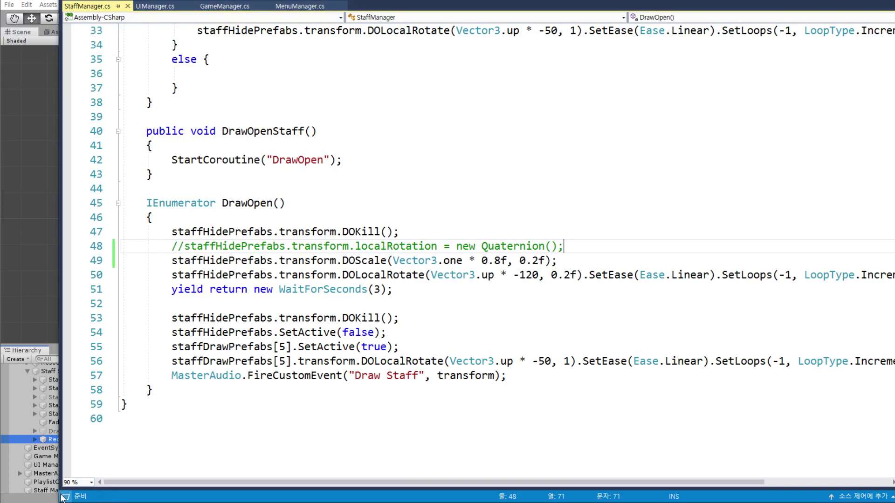
# - Resize Visual Studio beside Unity and open UIManager.cs
pyautogui.moveTo(59, 482)
pyautogui.mouseDown()
pyautogui.moveTo(437, 457)
pyautogui.moveTo(329, 458)
pyautogui.mouseUp()
pyautogui.click(495, 188)
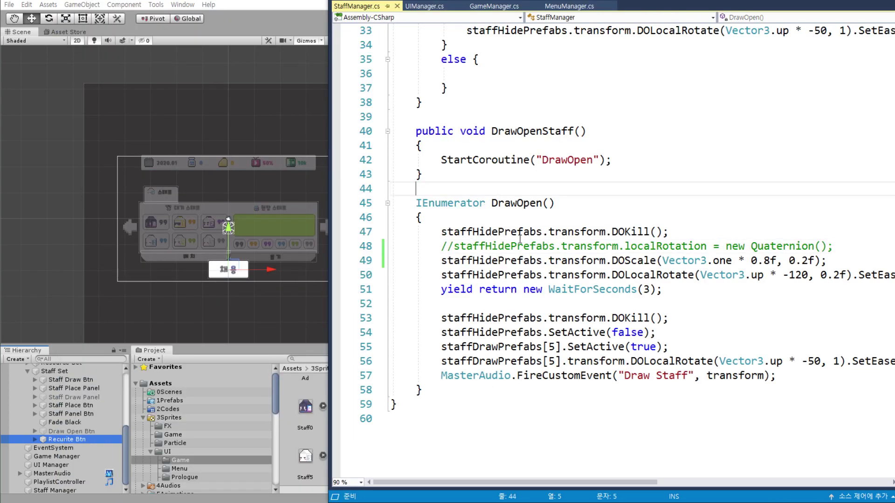
pyautogui.click(424, 6)
# - Duplicate StaffDrawOpenBtnClick and rename the copy StaffRecuritBtnClick
pyautogui.scroll(-1, 422, 307)
pyautogui.moveTo(415, 311); pyautogui.dragTo(422, 371)
pyautogui.hotkey('ctrl', 'c')
pyautogui.click(422, 370)
pyautogui.press('Return')
pyautogui.press('Return')
pyautogui.hotkey('ctrl', 'v')
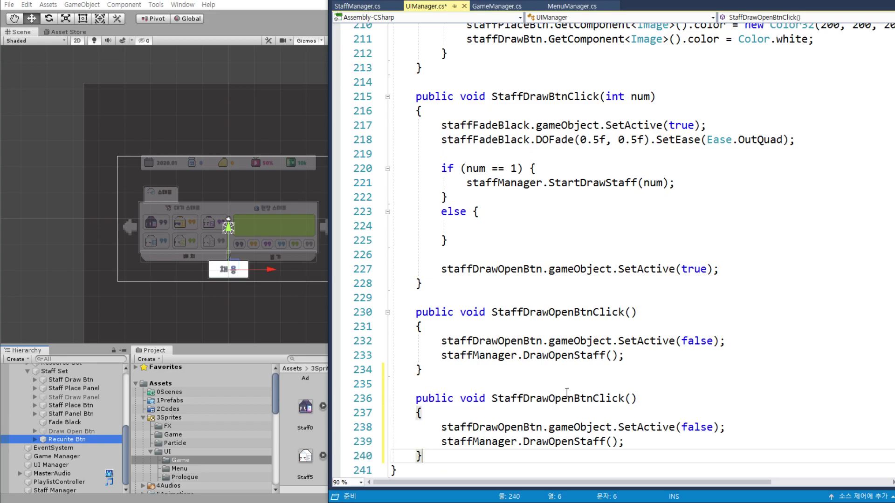
pyautogui.moveTo(572, 398); pyautogui.dragTo(523, 399)
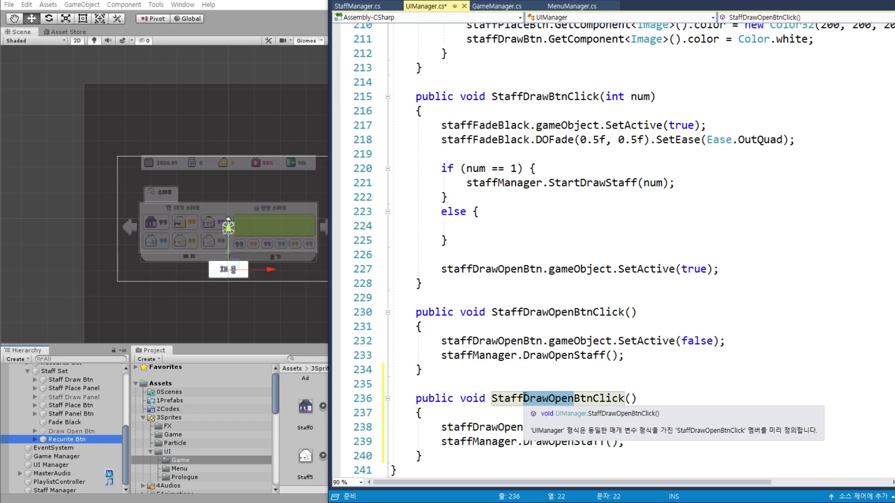
pyautogui.write('Recurit')
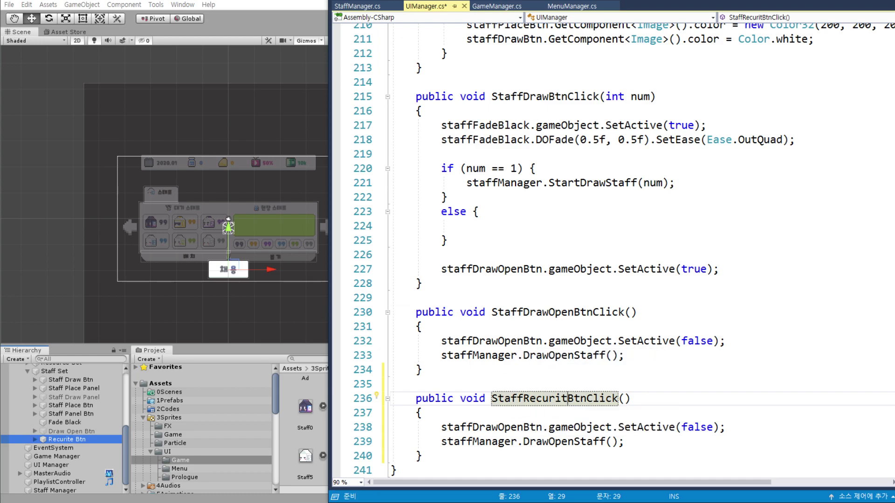
pyautogui.press('super')
pyautogui.hotkey('alt', 'Tab')
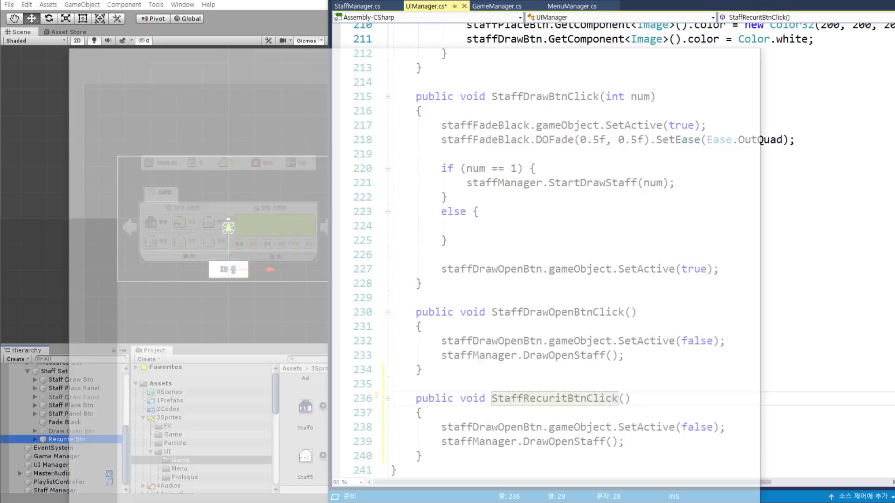
pyautogui.hotkey('alt', 'Tab')
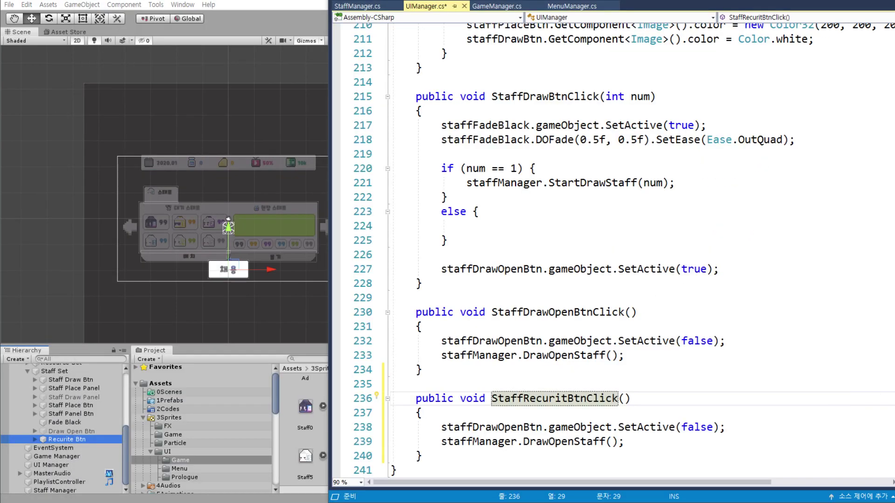
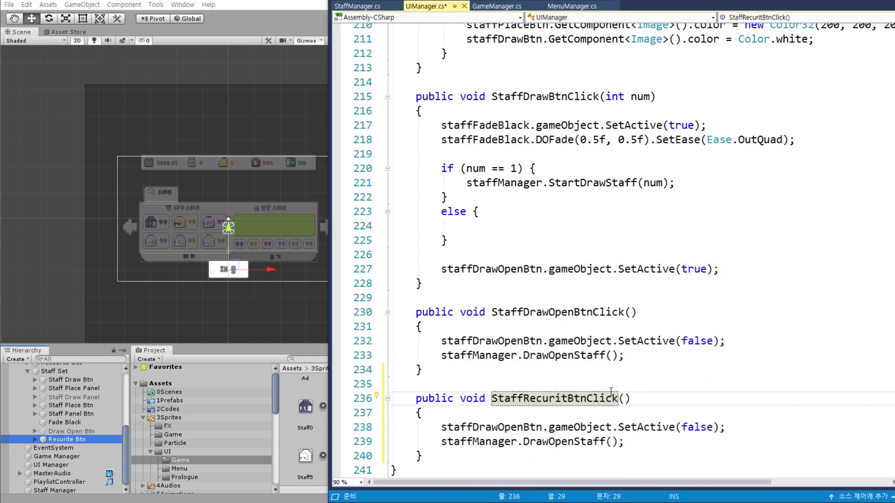
# - Rename the Recurite Btn object to Recurit Btn in the Inspector, then return to the code
pyautogui.moveTo(566, 400); pyautogui.dragTo(523, 400)
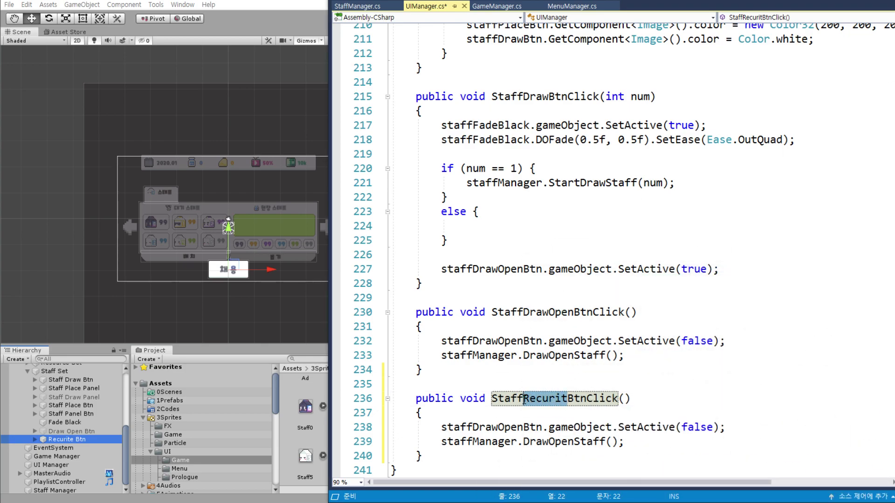
pyautogui.click(55, 440)
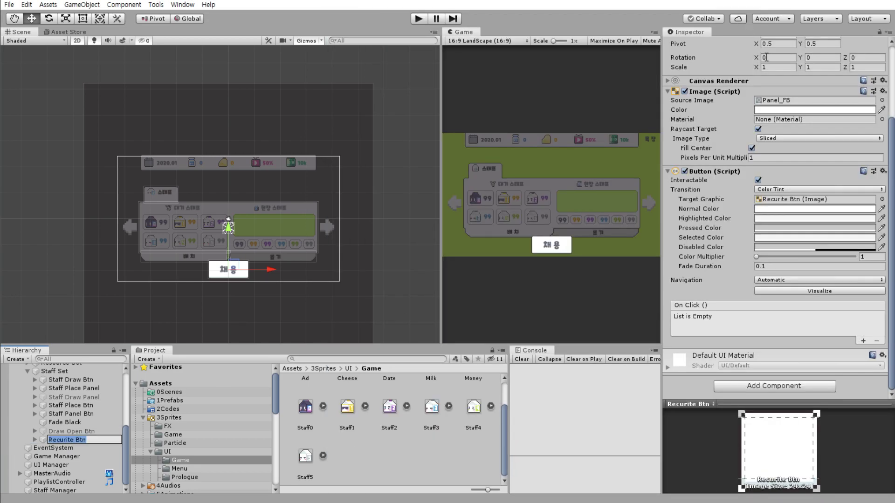
pyautogui.click(722, 45)
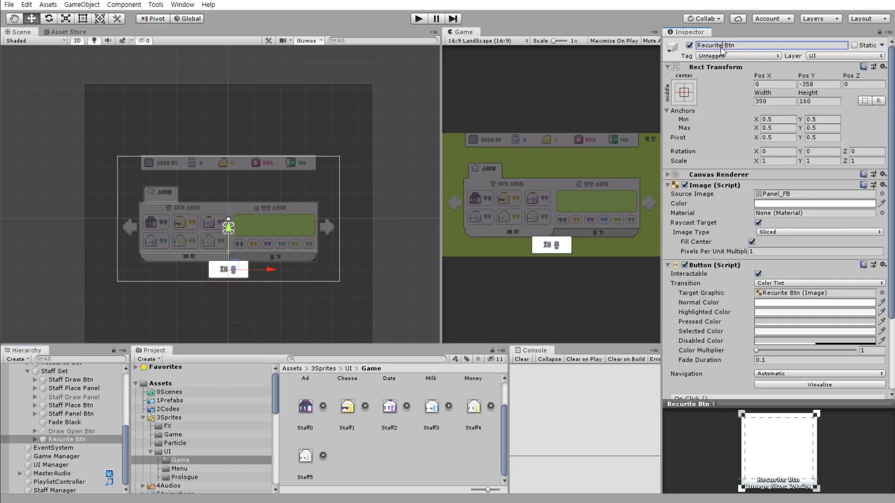
pyautogui.click(722, 45)
pyautogui.press('BackSpace')
pyautogui.hotkey('alt', 'Tab')
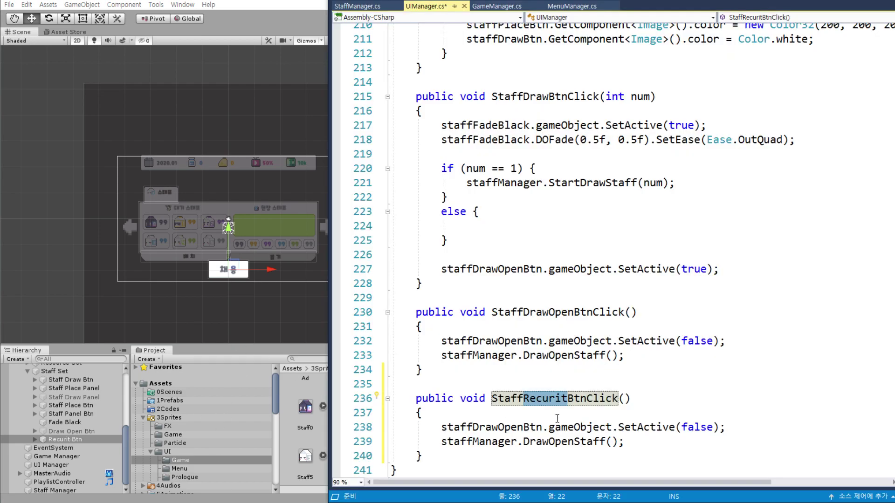
pyautogui.click(542, 400)
pyautogui.scroll(-1, 541, 377)
# - Delete the two body lines of StaffRecuritBtnClick and save UIManager.cs
pyautogui.click(525, 355)
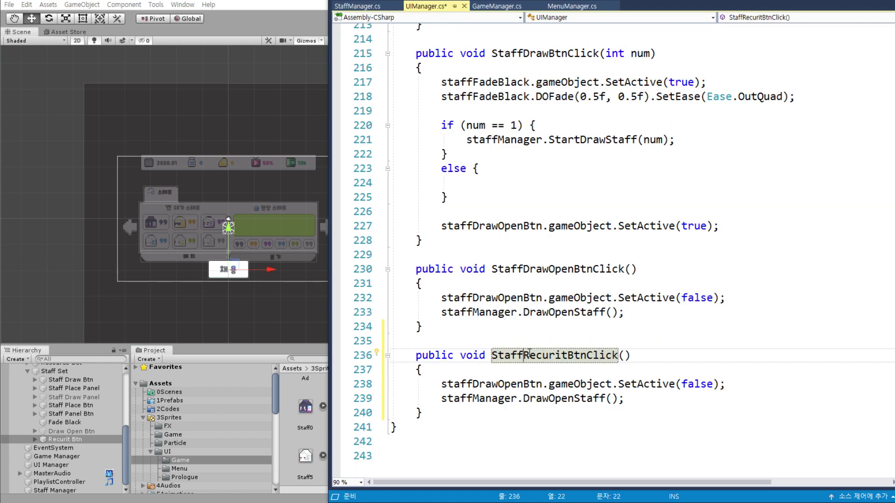
pyautogui.moveTo(437, 384); pyautogui.dragTo(658, 402)
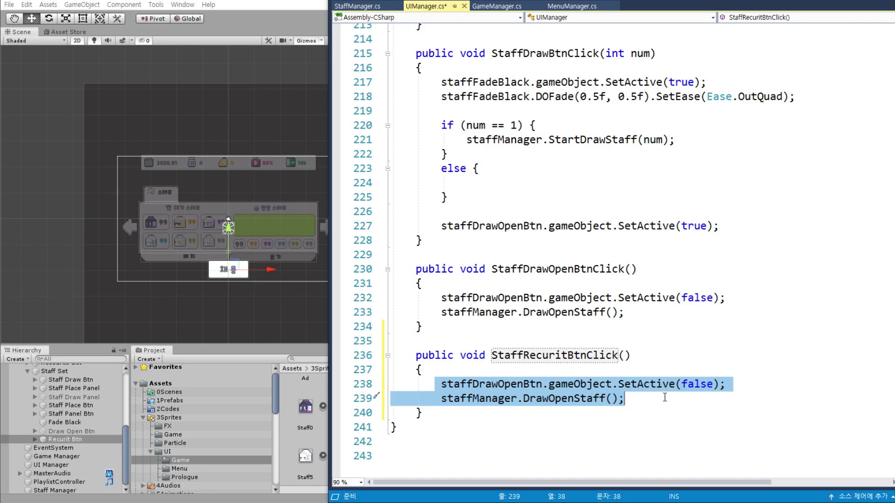
pyautogui.press('BackSpace')
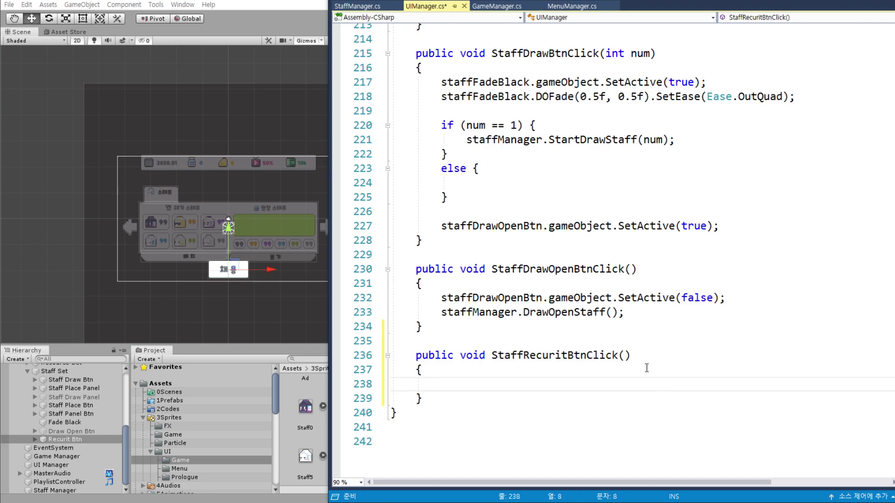
pyautogui.hotkey('ctrl', 's')
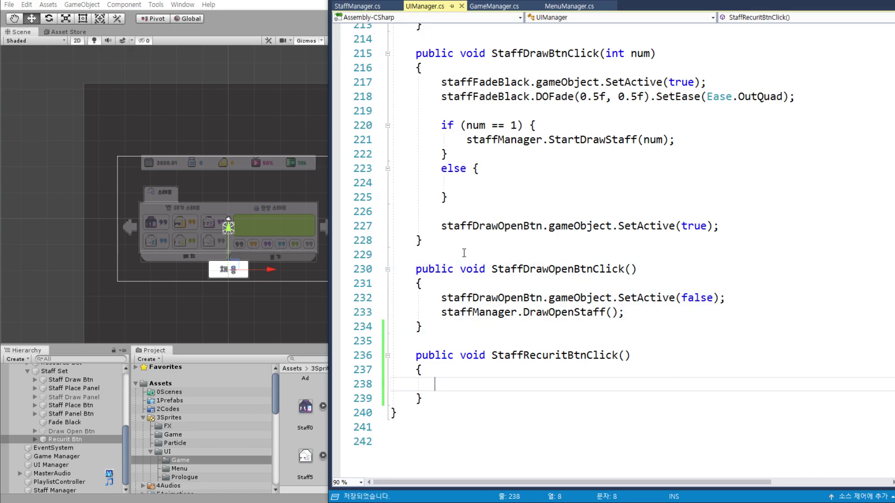
# - Copy the staffManager.StartDrawStaff(num) call from line 221 into the empty StaffRecuritBtnClick body
pyautogui.scroll(9, 512, 322)
pyautogui.scroll(16, 536, 308)
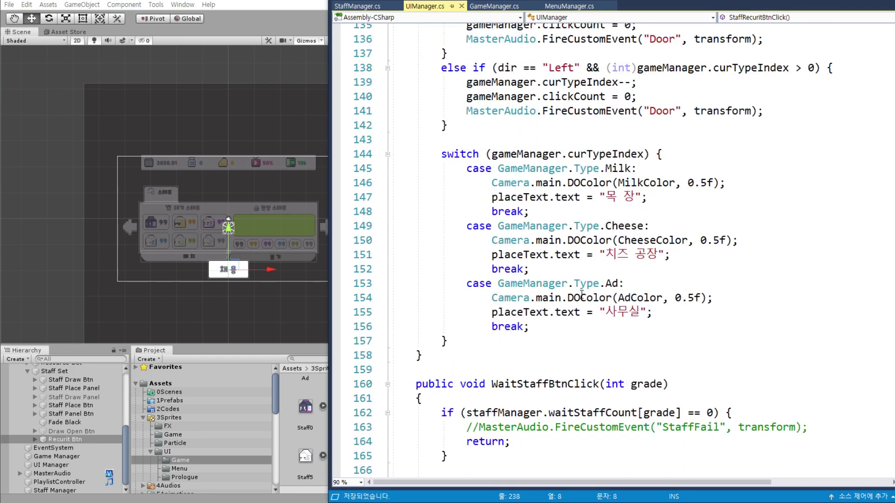
pyautogui.scroll(19, 568, 289)
pyautogui.scroll(20, 598, 277)
pyautogui.scroll(3, 536, 268)
pyautogui.scroll(-20, 475, 259)
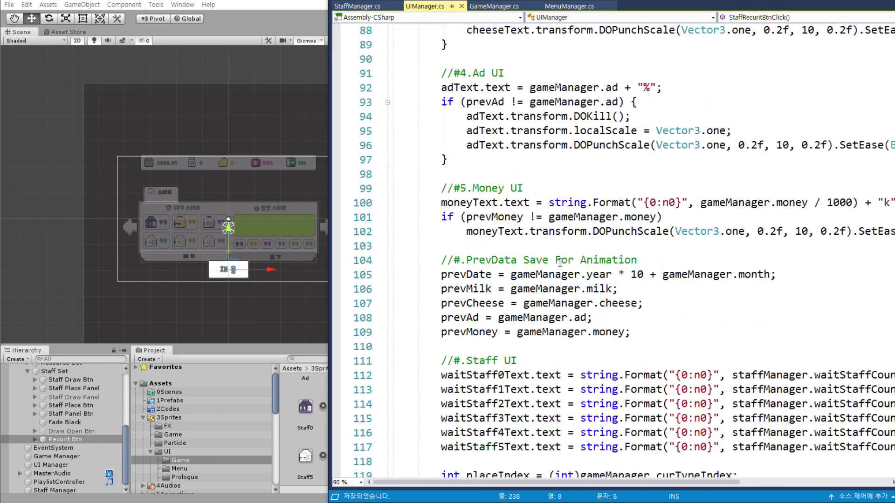
pyautogui.scroll(-20, 505, 259)
pyautogui.scroll(6, 555, 258)
pyautogui.scroll(2, 555, 257)
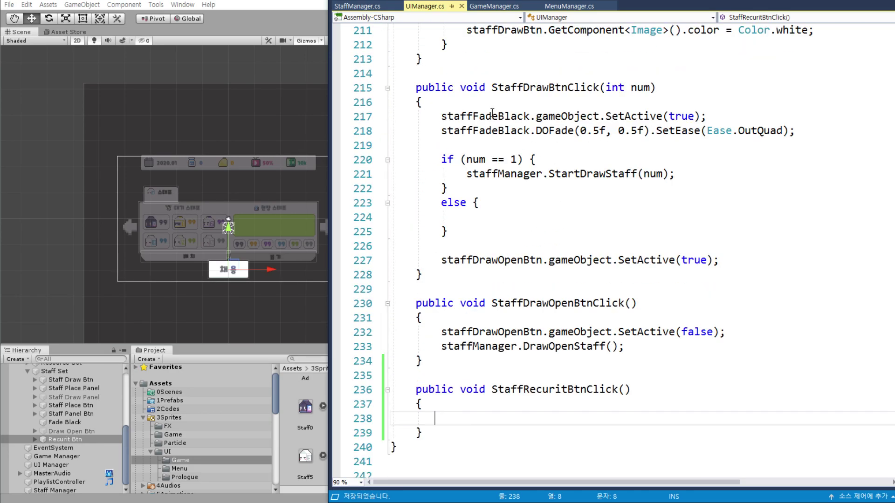
pyautogui.moveTo(467, 173); pyautogui.dragTo(567, 173)
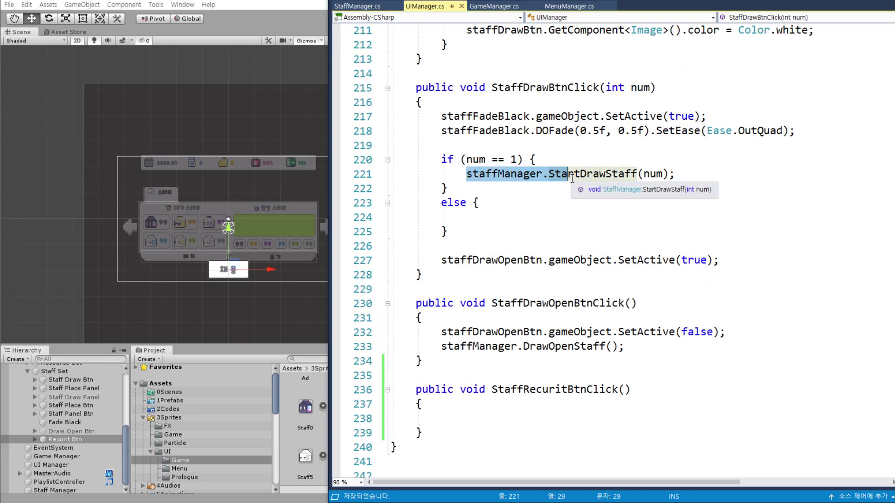
pyautogui.doubleClick(508, 177)
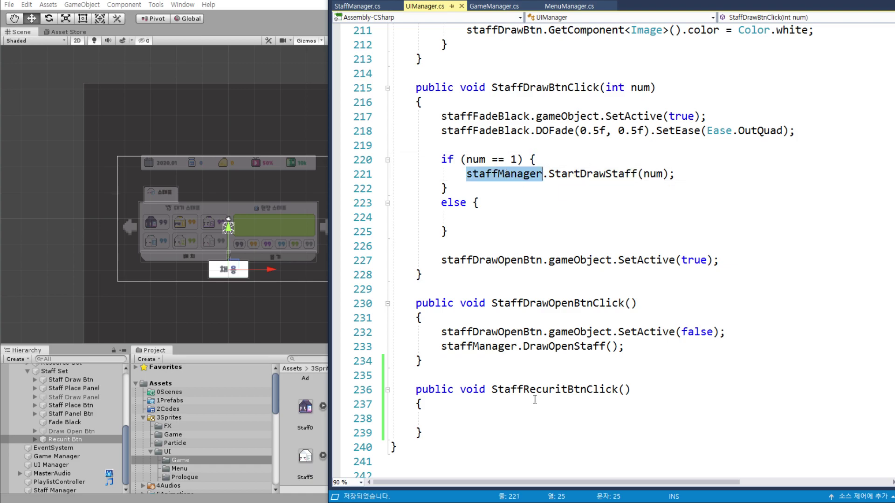
pyautogui.click(469, 422)
pyautogui.moveTo(492, 389); pyautogui.dragTo(618, 389)
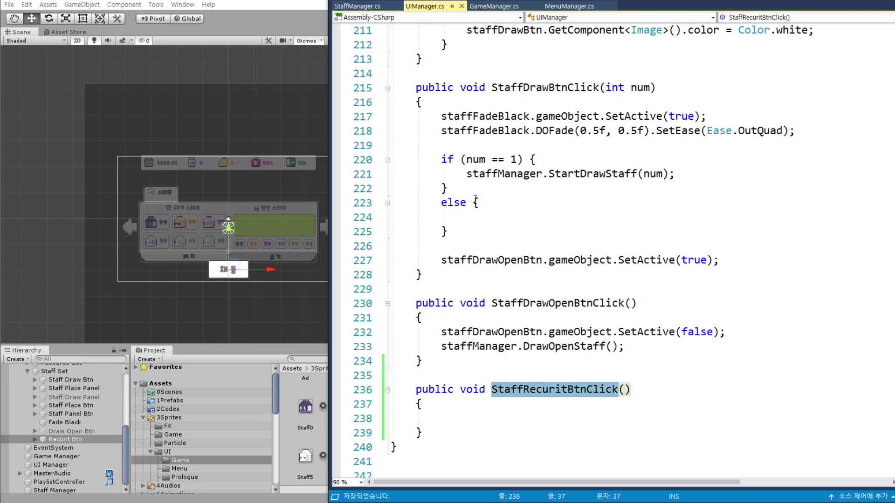
pyautogui.moveTo(466, 174); pyautogui.dragTo(676, 174)
pyautogui.hotkey('ctrl', 'c')
pyautogui.click(464, 419)
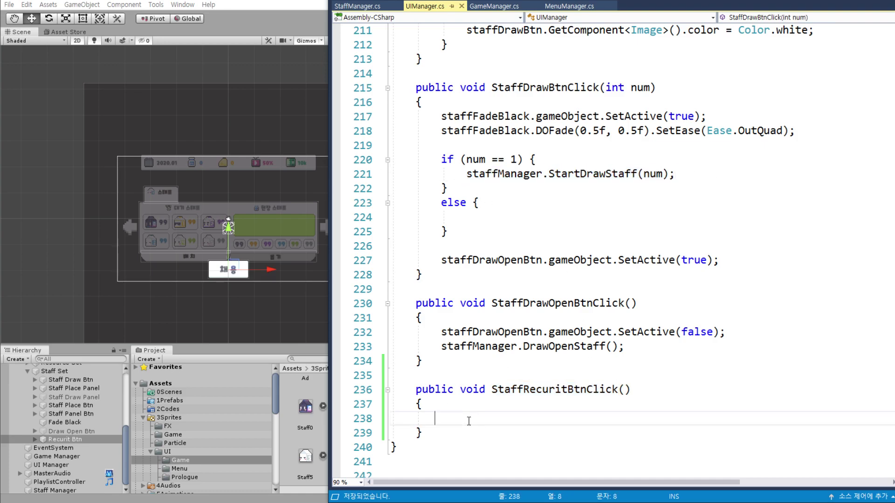
pyautogui.hotkey('ctrl', 'v')
# - Change the pasted call to staffManager.Recurit() with no argument and save UIManager.cs
pyautogui.doubleClick(569, 389)
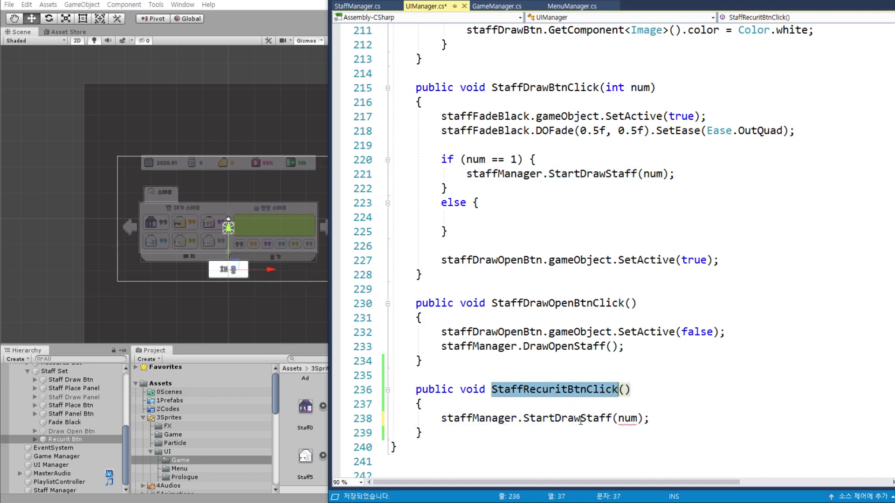
pyautogui.click(581, 418)
pyautogui.moveTo(611, 418); pyautogui.dragTo(523, 418)
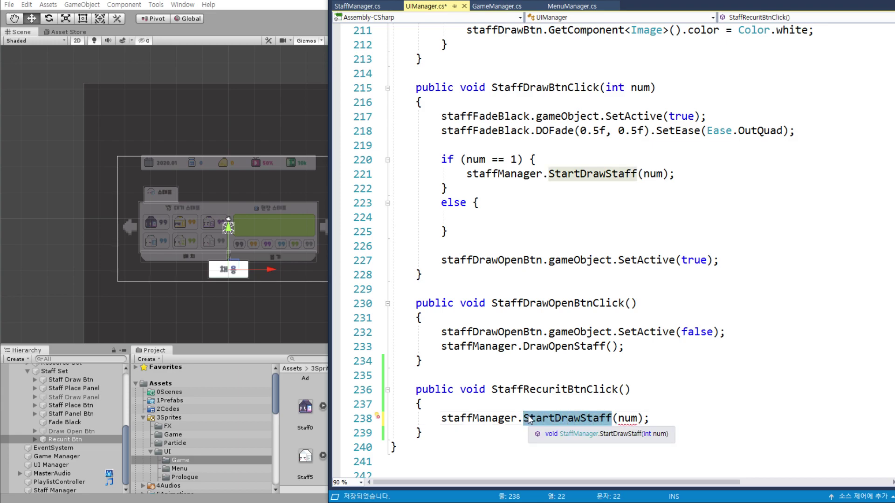
pyautogui.write('Recu')
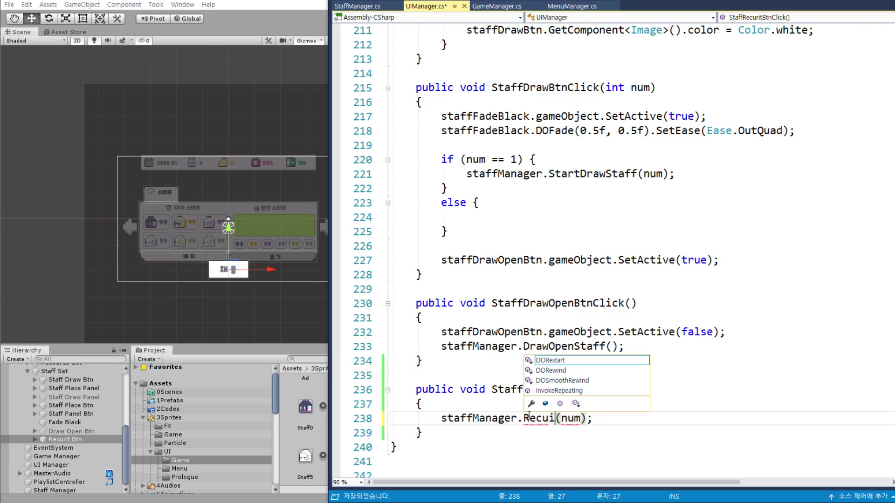
pyautogui.write('rit')
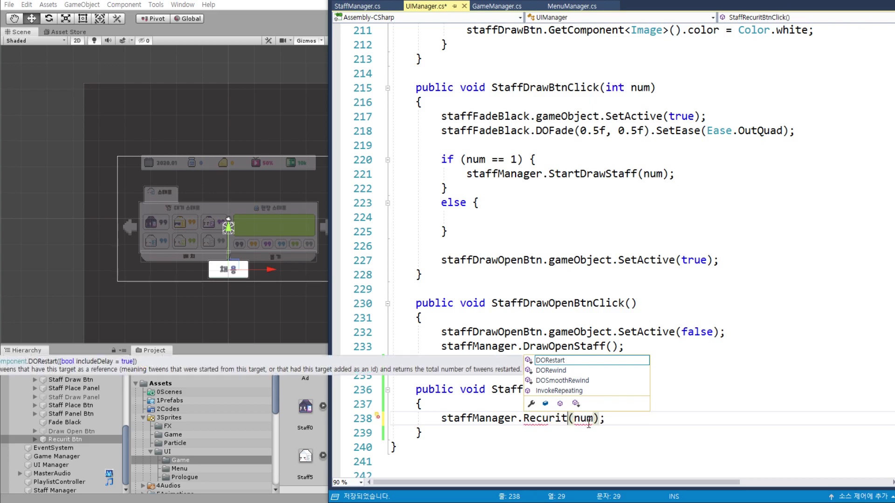
pyautogui.doubleClick(582, 418)
pyautogui.scroll(-2, 633, 412)
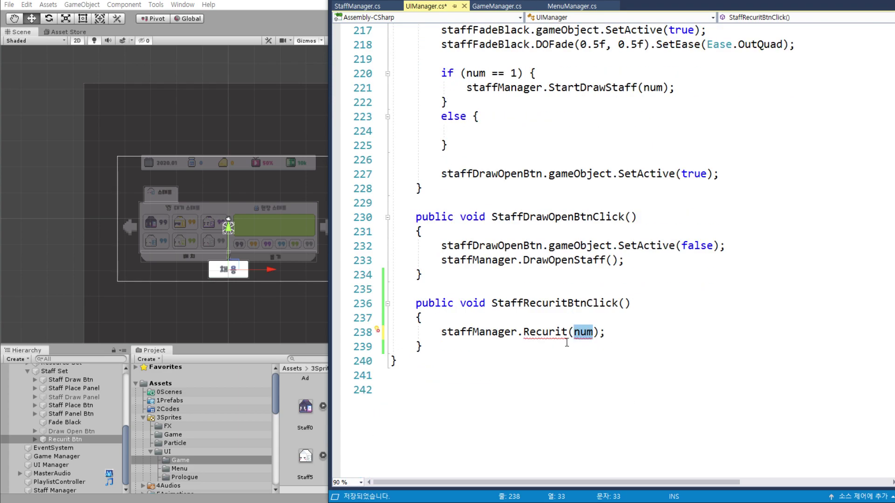
pyautogui.moveTo(576, 329)
pyautogui.press('BackSpace')
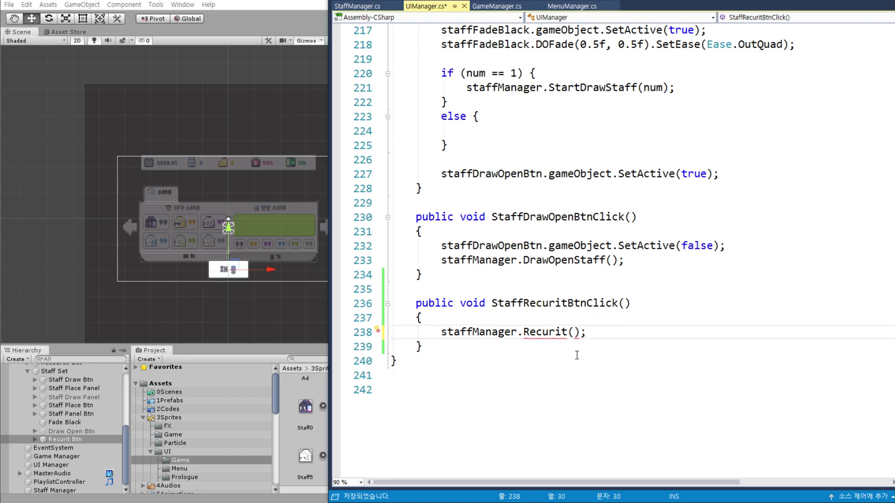
pyautogui.hotkey('ctrl', 's')
pyautogui.hotkey('ctrl', 'Tab')
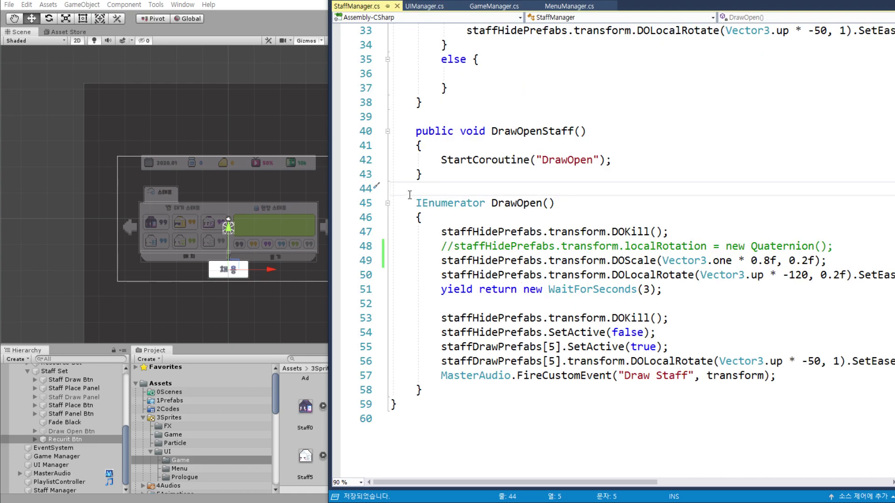
# - Duplicate DrawOpenStaff below DrawOpen as an empty public Recurit() method and save StaffManager.cs
pyautogui.moveTo(416, 132); pyautogui.dragTo(428, 173)
pyautogui.click(443, 390)
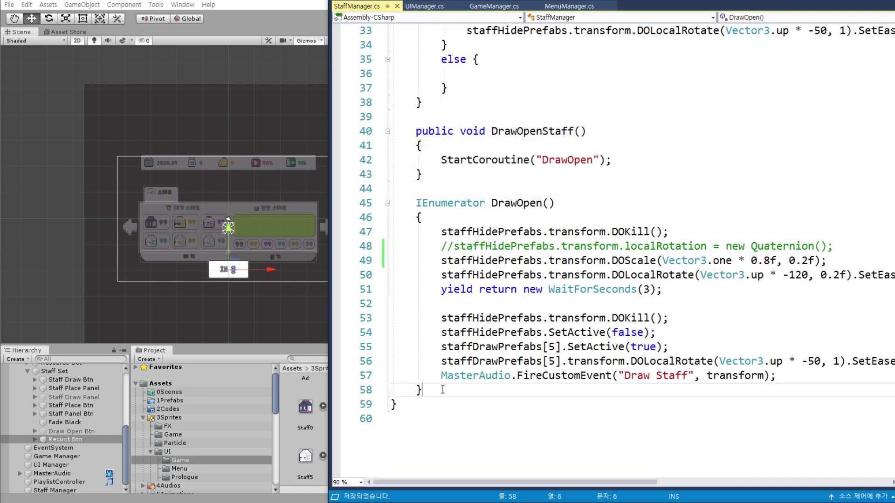
pyautogui.press('Return')
pyautogui.hotkey('ctrl', 'v')
pyautogui.doubleClick(532, 419)
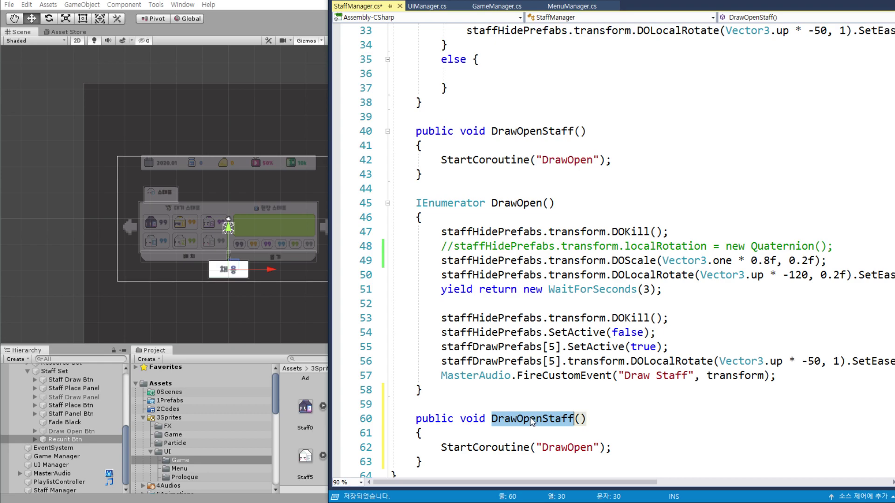
pyautogui.write('Recurit')
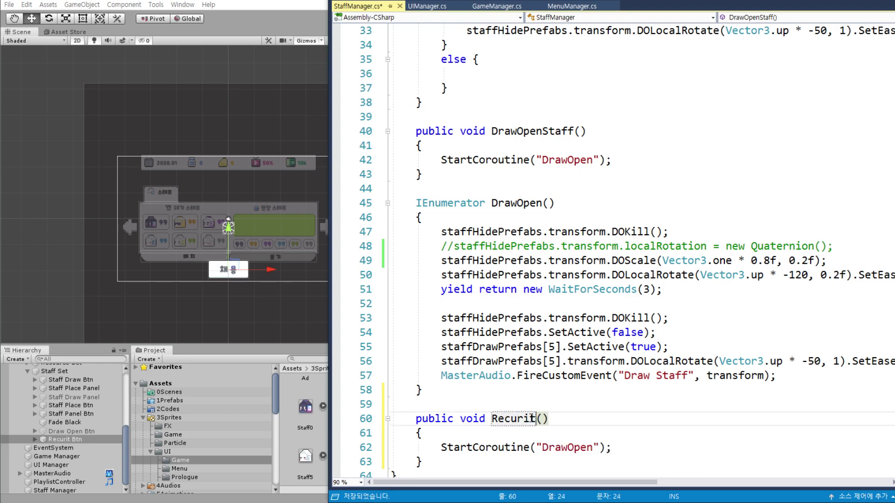
pyautogui.moveTo(427, 447); pyautogui.dragTo(663, 442)
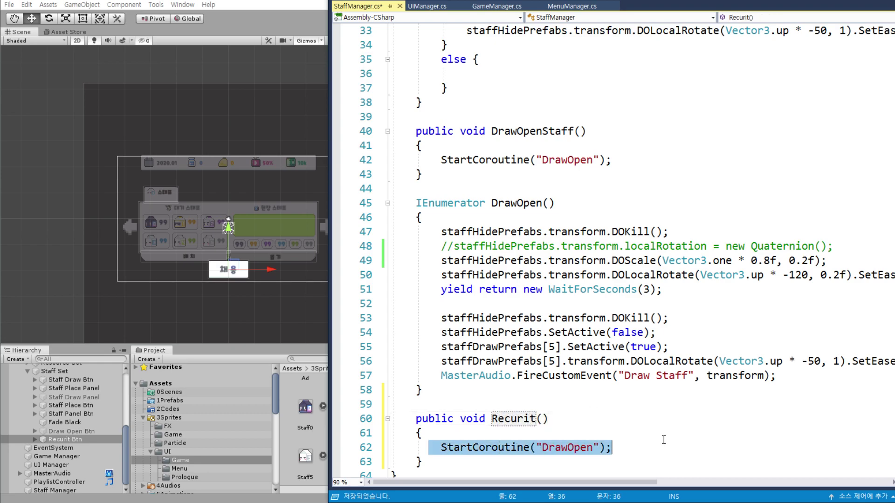
pyautogui.press('BackSpace')
pyautogui.hotkey('ctrl', 's')
pyautogui.click(421, 13)
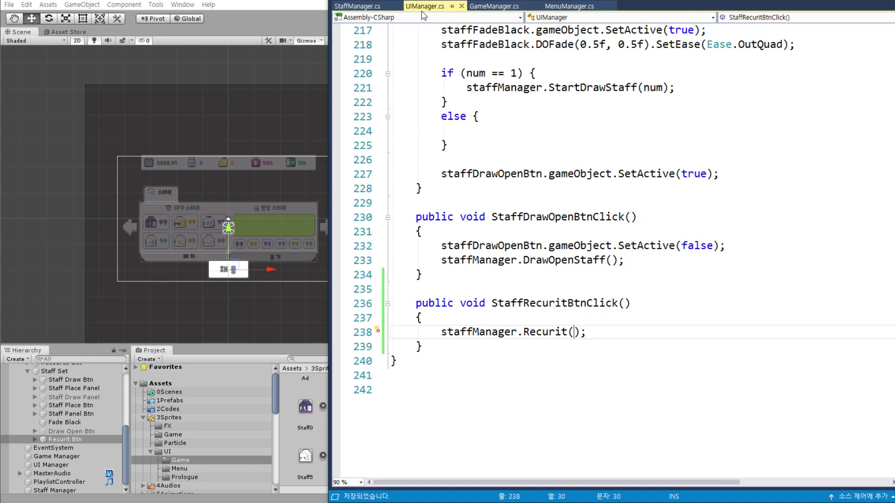
pyautogui.click(244, 1)
# - Add an On Click entry targeting the UI Manager object that calls UIManager.StaffRecuritBtnClick()
pyautogui.scroll(-5, 774, 321)
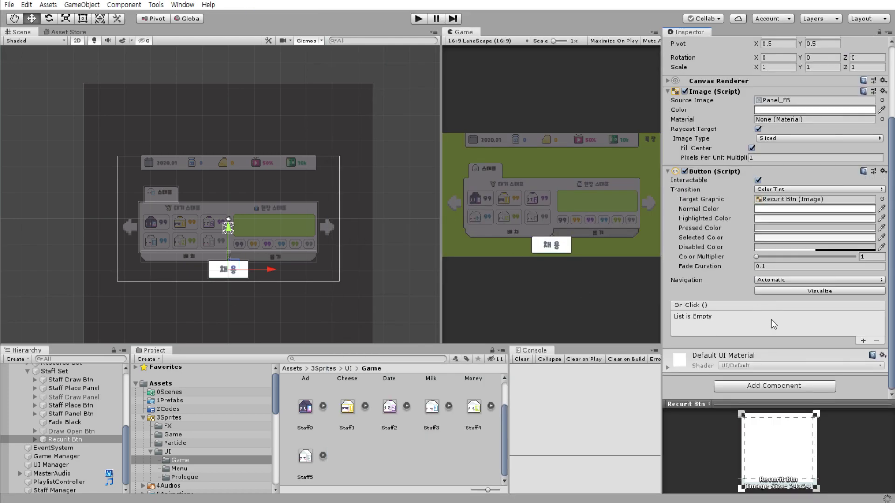
pyautogui.click(862, 342)
pyautogui.click(733, 328)
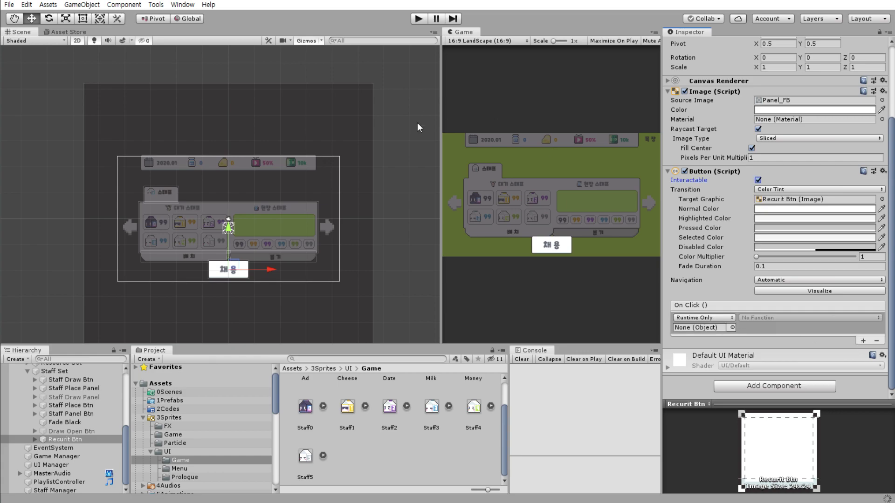
pyautogui.scroll(1, 731, 328)
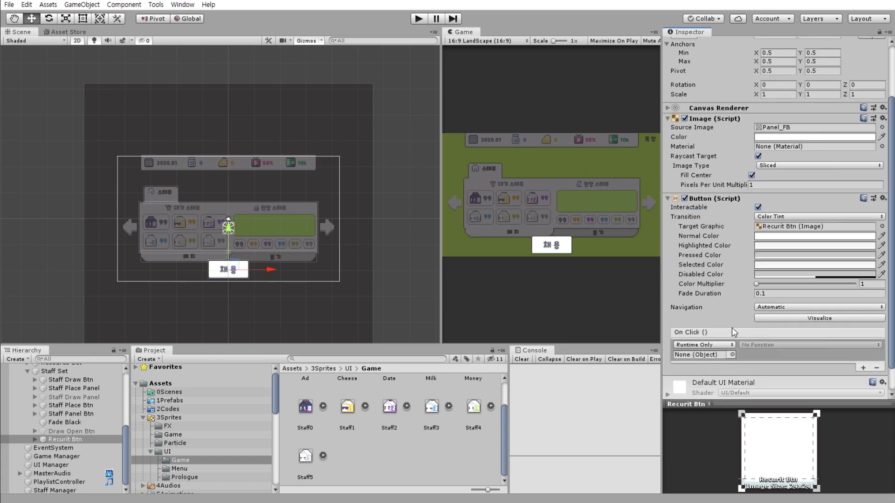
pyautogui.click(732, 355)
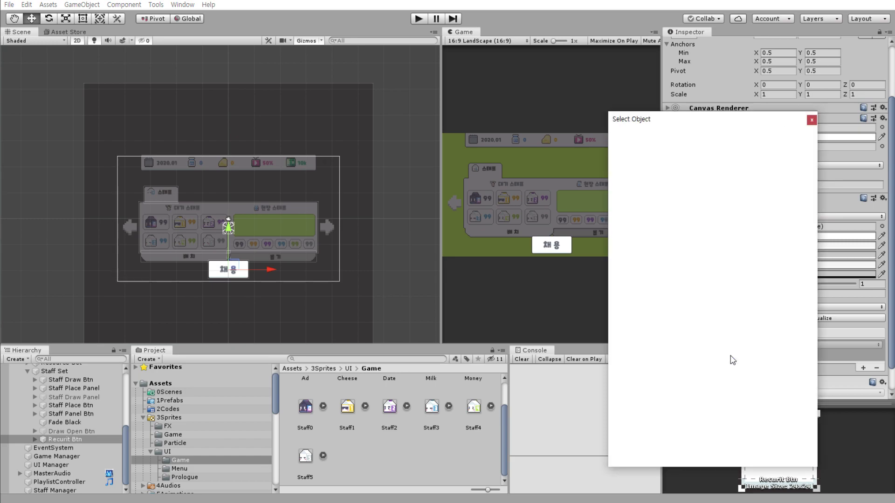
pyautogui.click(653, 141)
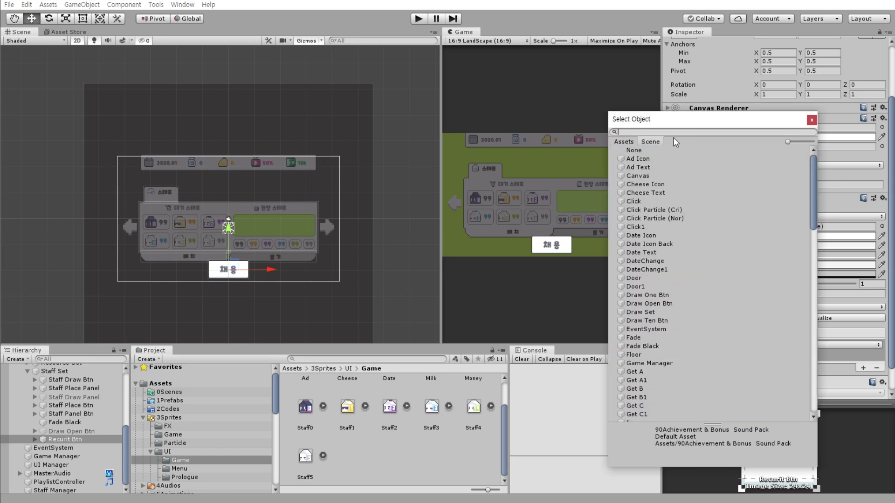
pyautogui.write('UI')
pyautogui.doubleClick(650, 159)
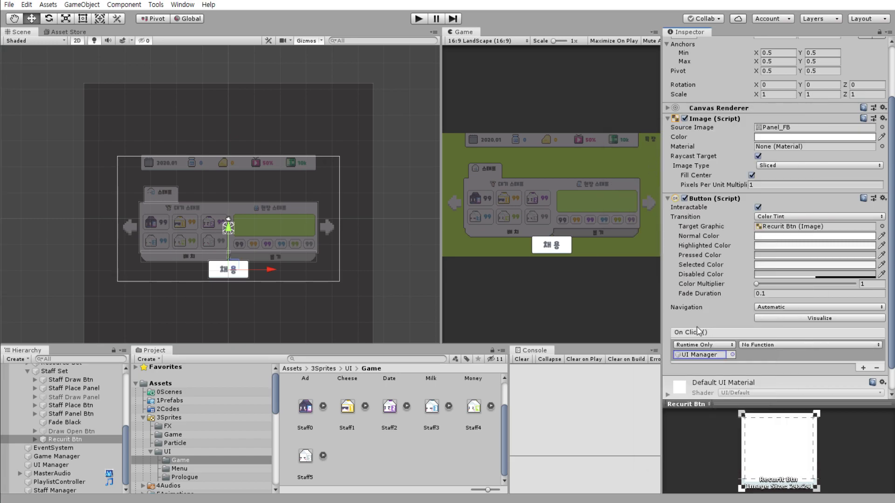
pyautogui.click(772, 343)
pyautogui.moveTo(773, 395)
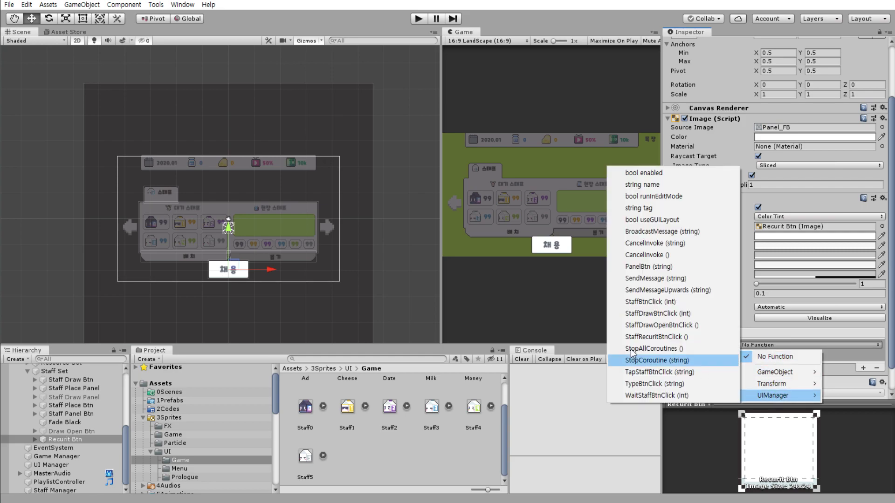
pyautogui.click(671, 339)
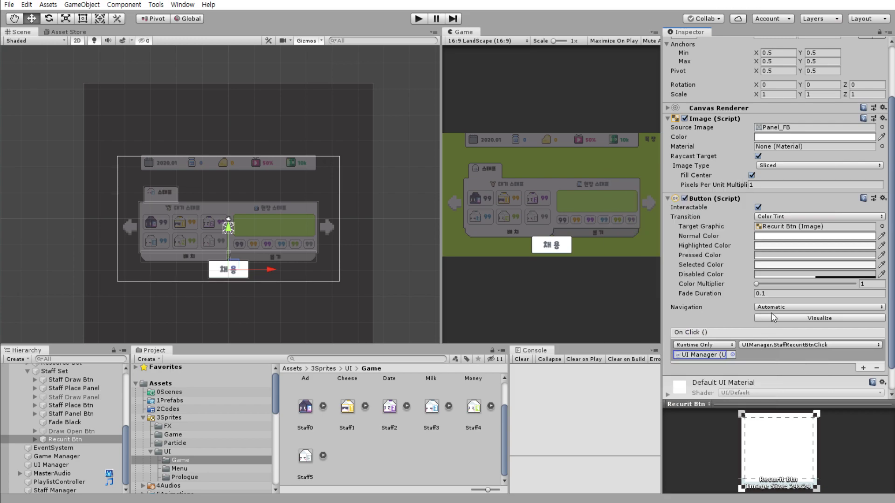
# - Rename the fields staffHidePrefabs and staffDrawPrefabs to staffHidePrefabsOne and staffDrawPrefabsOne
pyautogui.hotkey('alt', 'Tab')
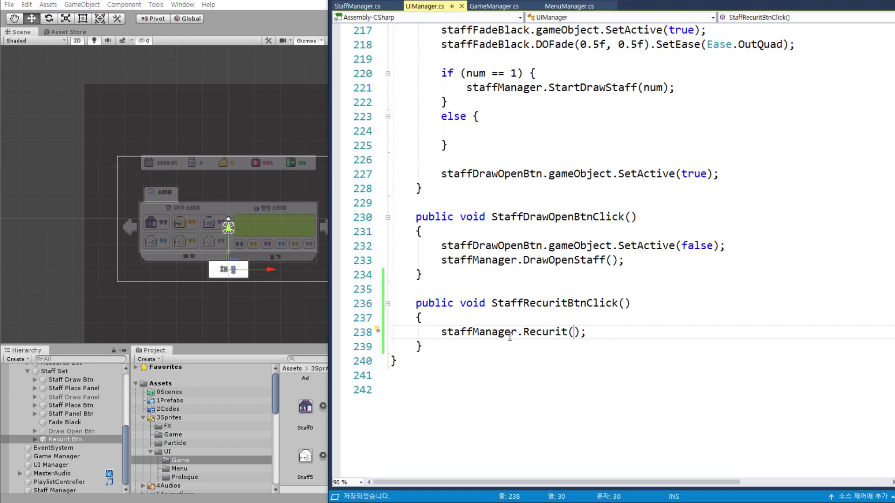
pyautogui.press('F12')
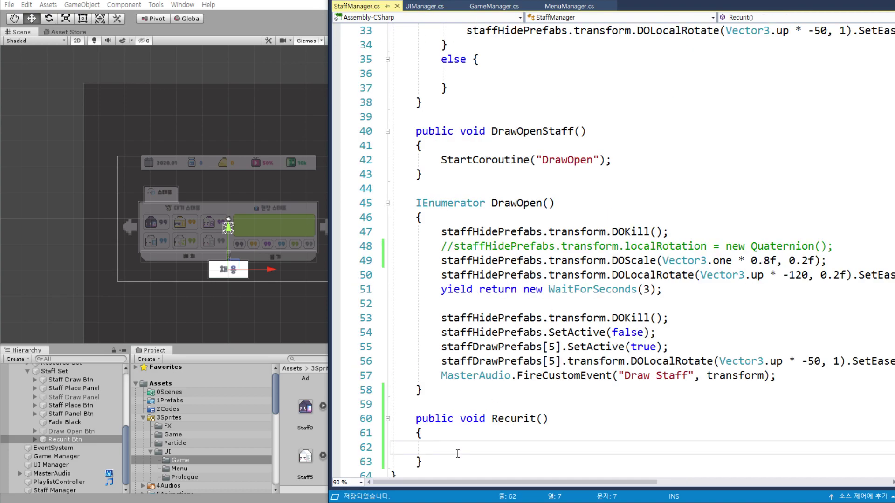
pyautogui.scroll(-3, 457, 454)
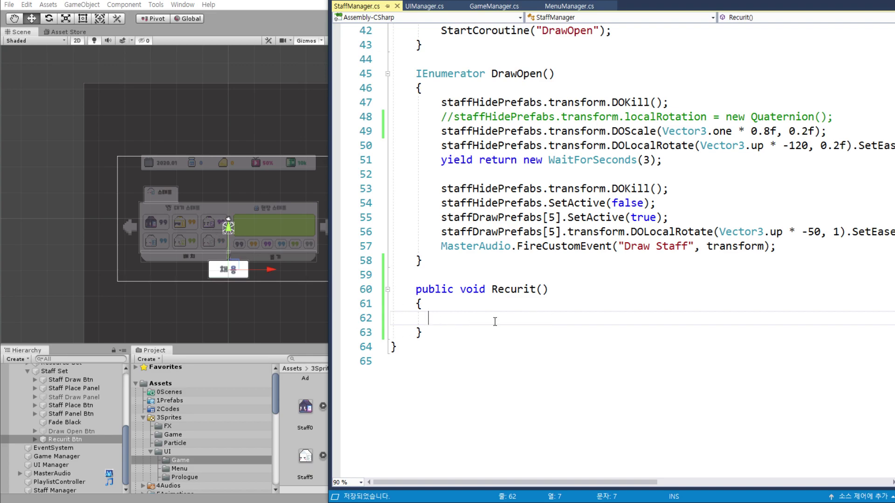
pyautogui.scroll(8, 565, 326)
pyautogui.scroll(6, 619, 323)
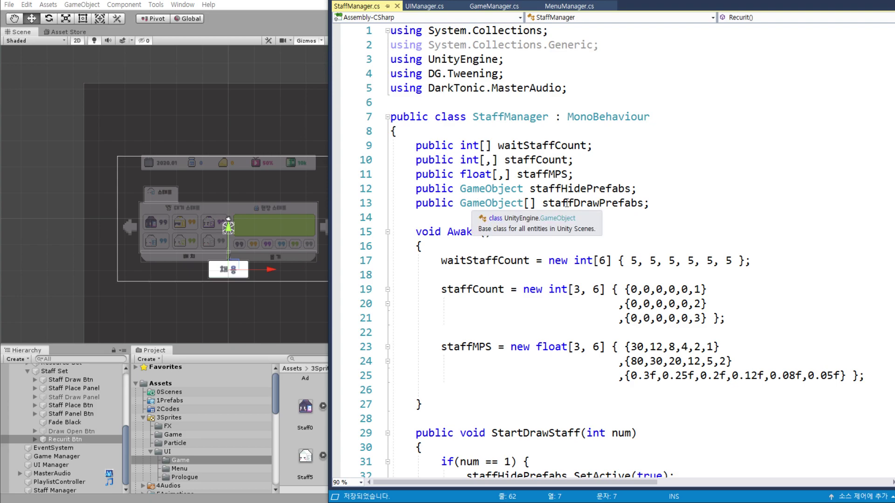
pyautogui.doubleClick(589, 204)
pyautogui.click(582, 187)
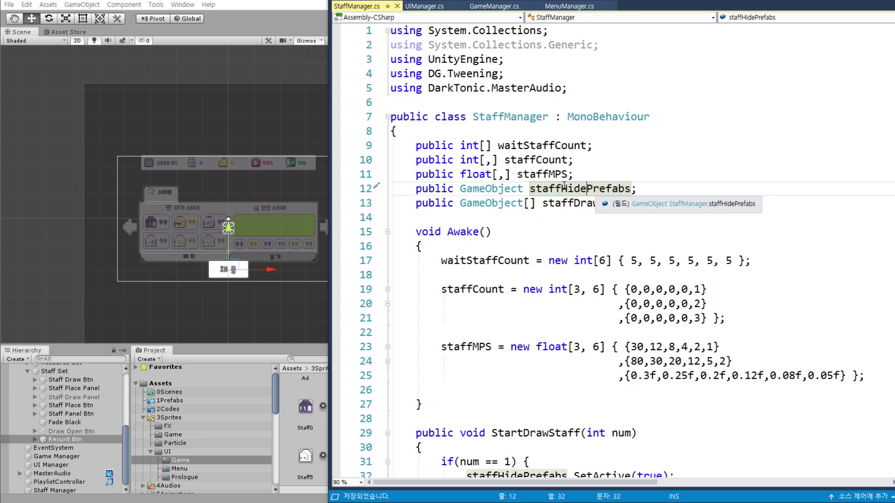
pyautogui.click(630, 191)
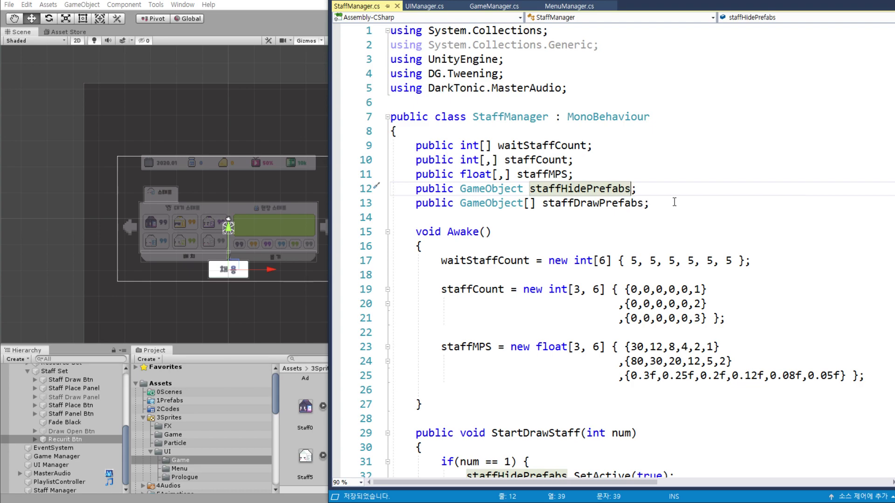
pyautogui.write('One')
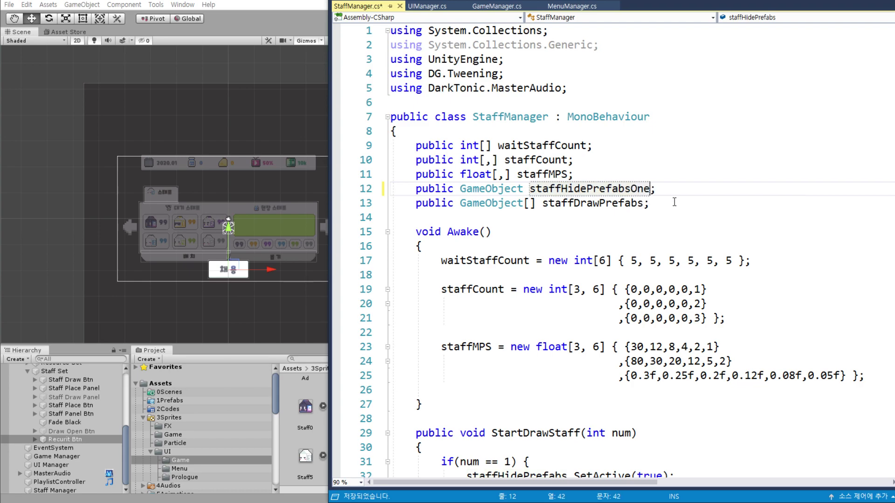
pyautogui.click(644, 203)
pyautogui.write('One')
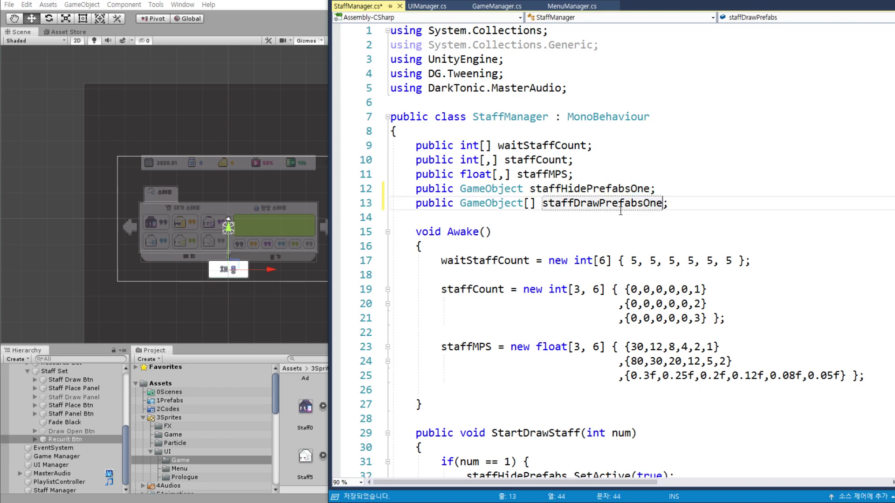
# - Insert a blank line above Awake() and save StaffManager.cs
pyautogui.moveTo(418, 191); pyautogui.dragTo(668, 204)
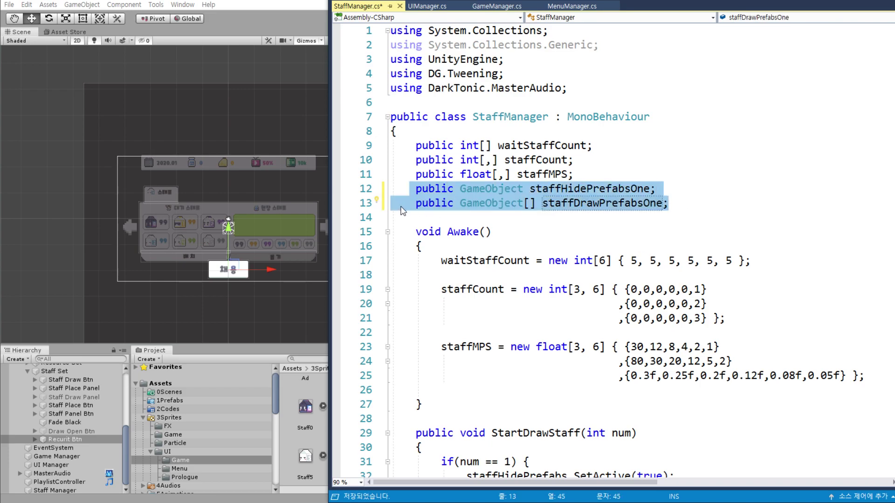
pyautogui.hotkey('ctrl', 'c')
pyautogui.click(480, 219)
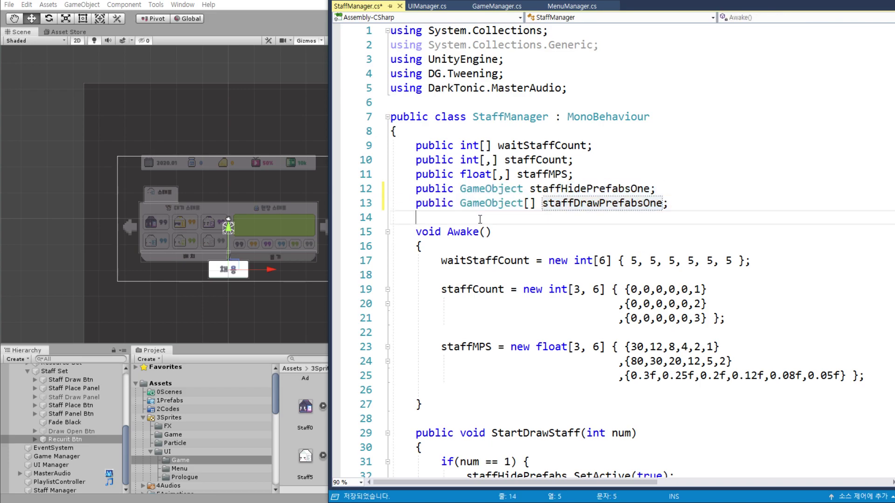
pyautogui.hotkey('ctrl', 'v')
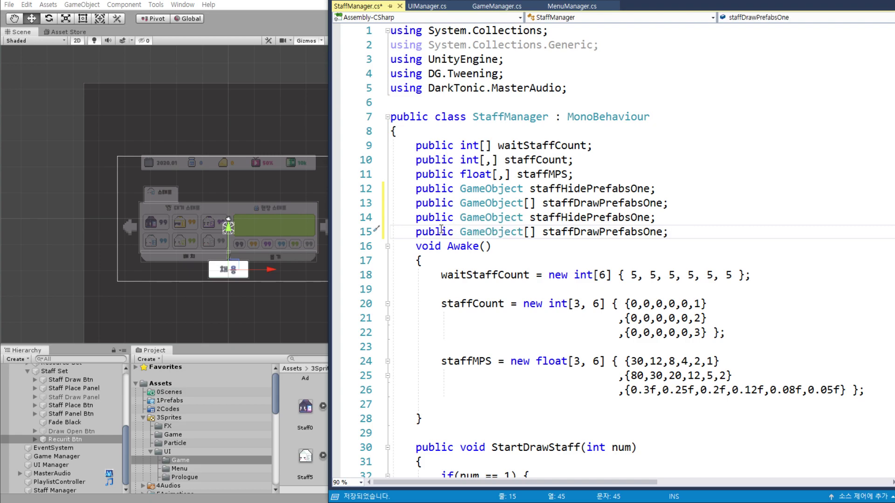
pyautogui.moveTo(414, 218); pyautogui.dragTo(608, 233)
pyautogui.press('Delete')
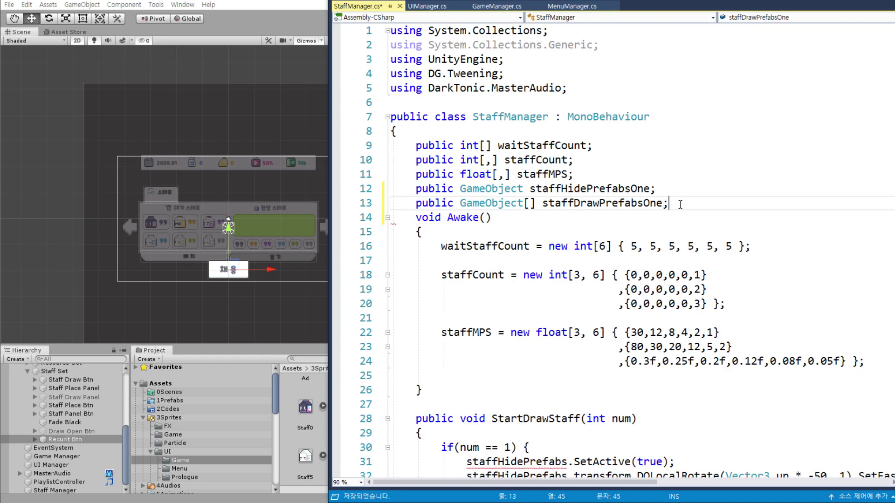
pyautogui.press('Return')
pyautogui.press('Up')
pyautogui.hotkey('ctrl', 's')
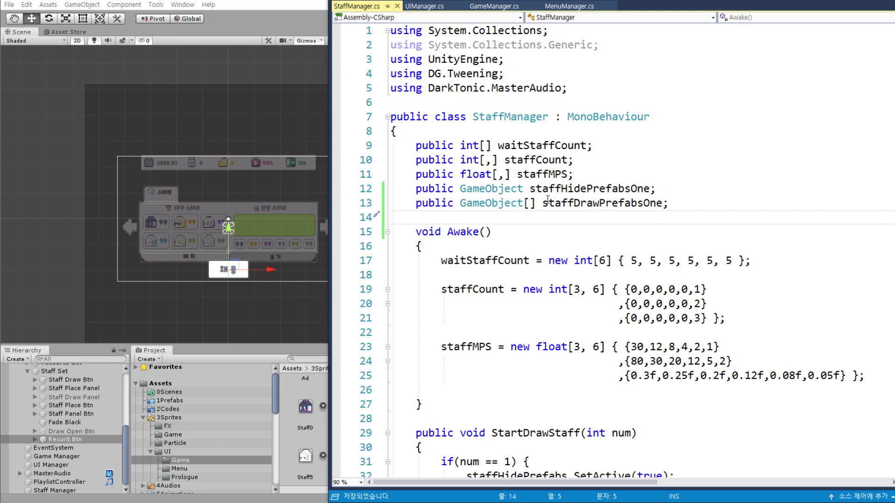
# - Declare 'public int DrawStaffGrade;' on the line above Awake()
pyautogui.doubleClick(568, 190)
pyautogui.doubleClick(568, 205)
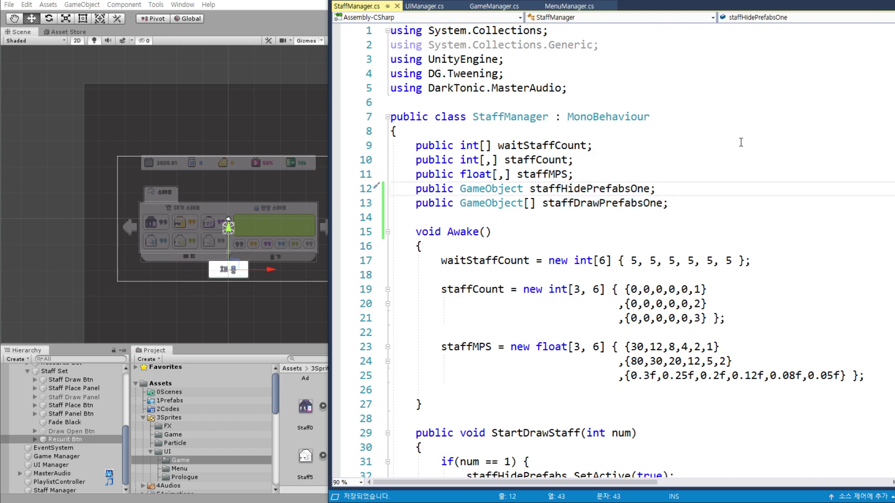
pyautogui.click(423, 221)
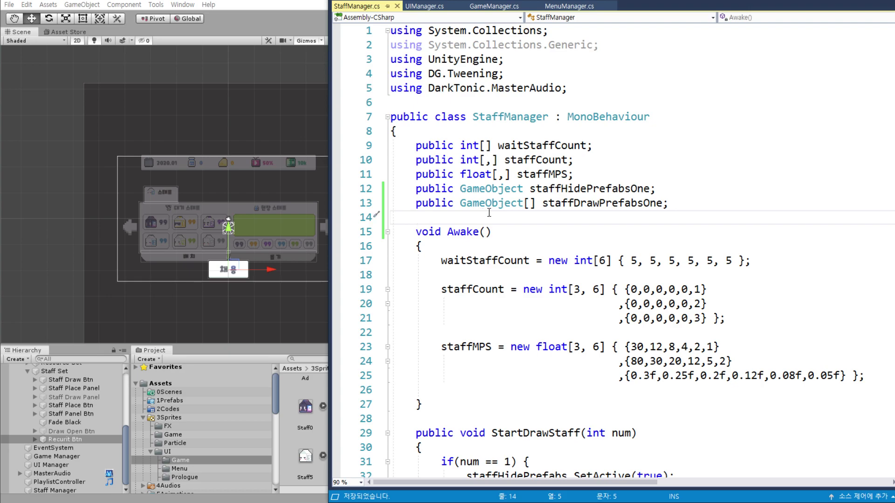
pyautogui.write('public d')
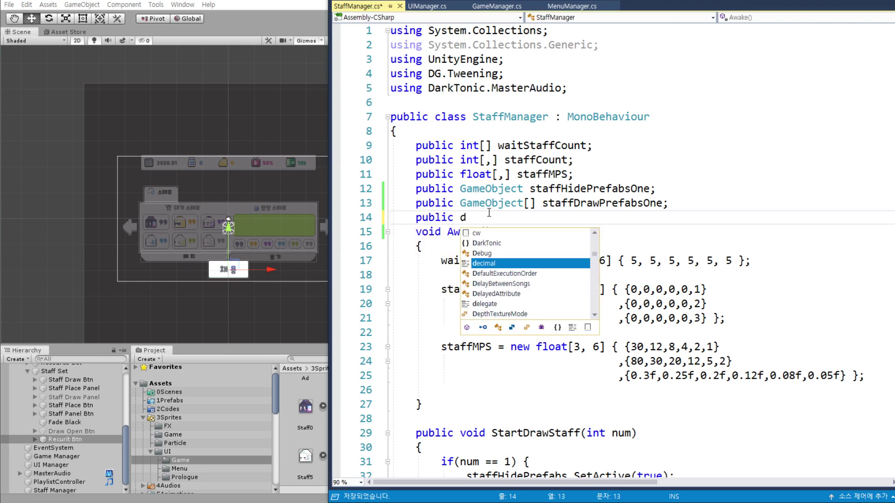
pyautogui.press('BackSpace')
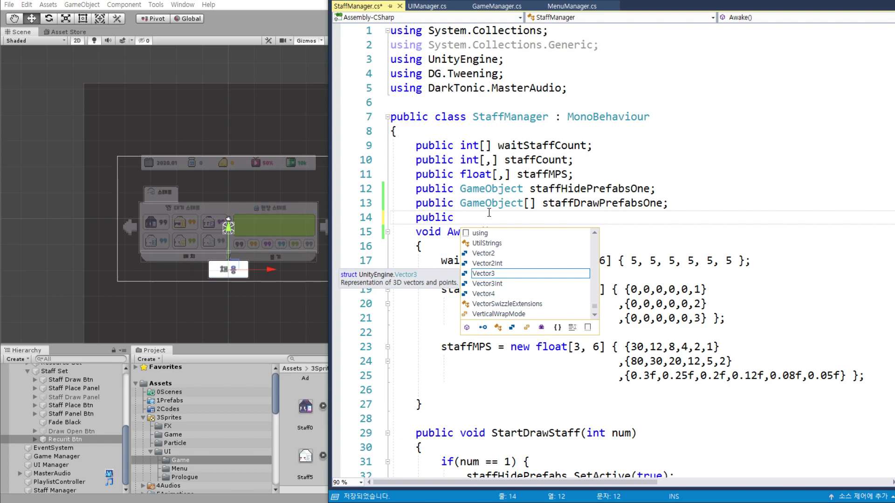
pyautogui.write('int')
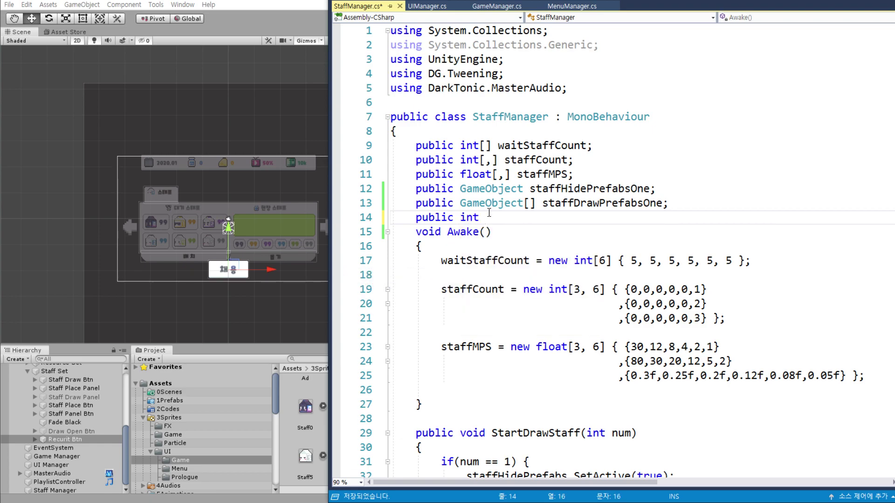
pyautogui.write(' dDrawStaff')
pyautogui.press('BackSpace')
pyautogui.press('BackSpace')
pyautogui.press('BackSpace')
pyautogui.write('affGrade')
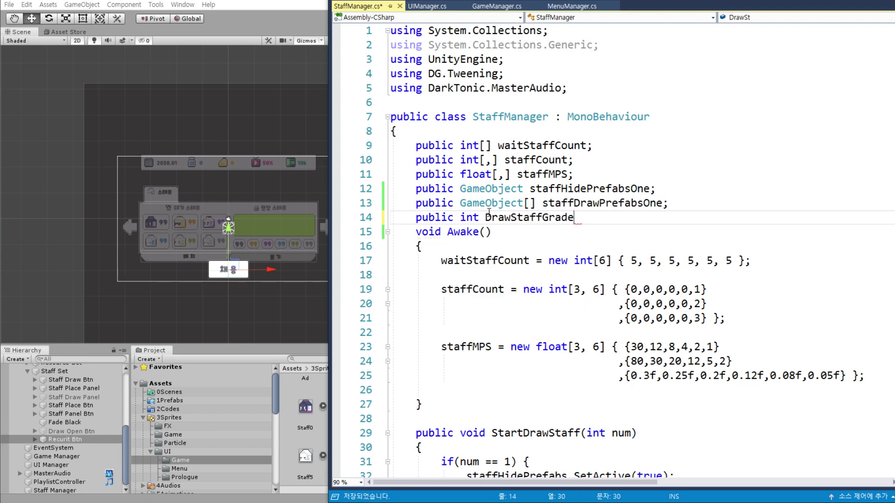
pyautogui.write(';')
pyautogui.press('Return')
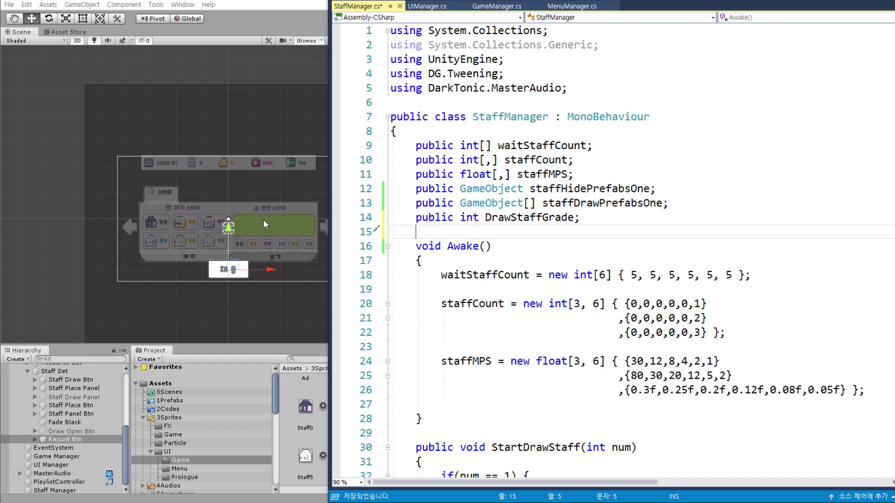
pyautogui.doubleClick(549, 219)
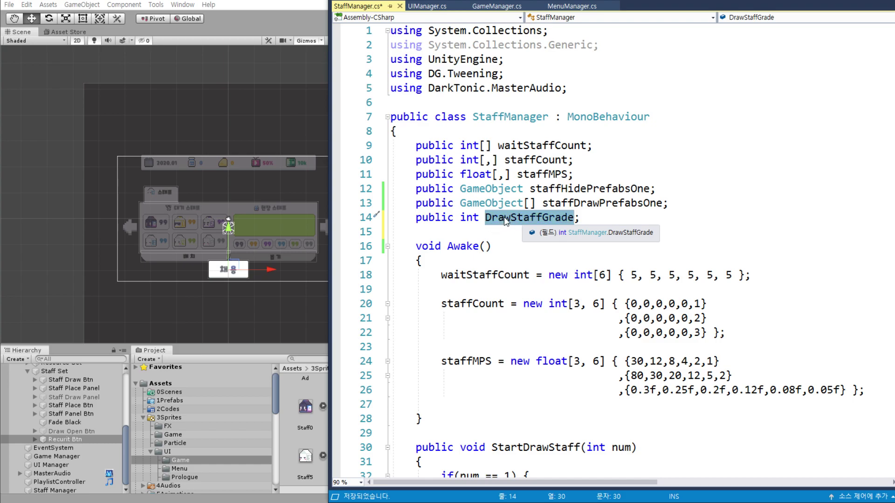
# - Append One to the staffHidePrefabs and staffDrawPrefabs references on lines 48–57
pyautogui.scroll(-16, 522, 226)
pyautogui.scroll(-1, 536, 232)
pyautogui.scroll(2, 559, 236)
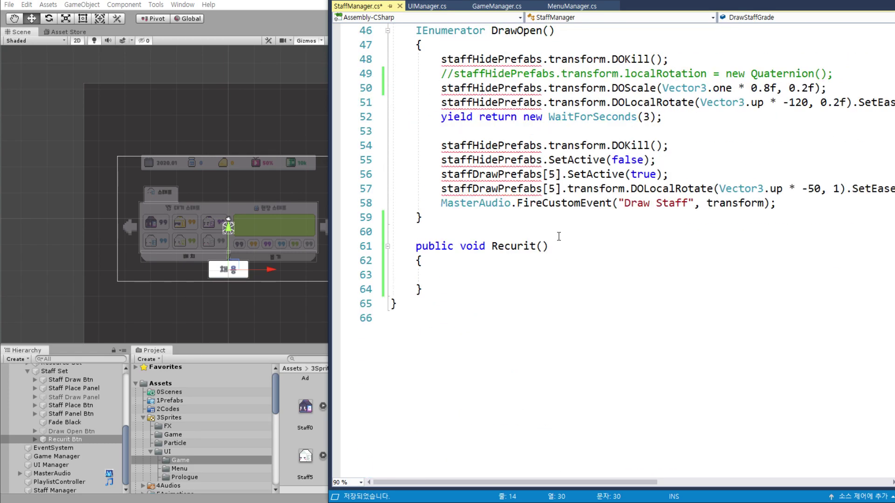
pyautogui.scroll(4, 555, 243)
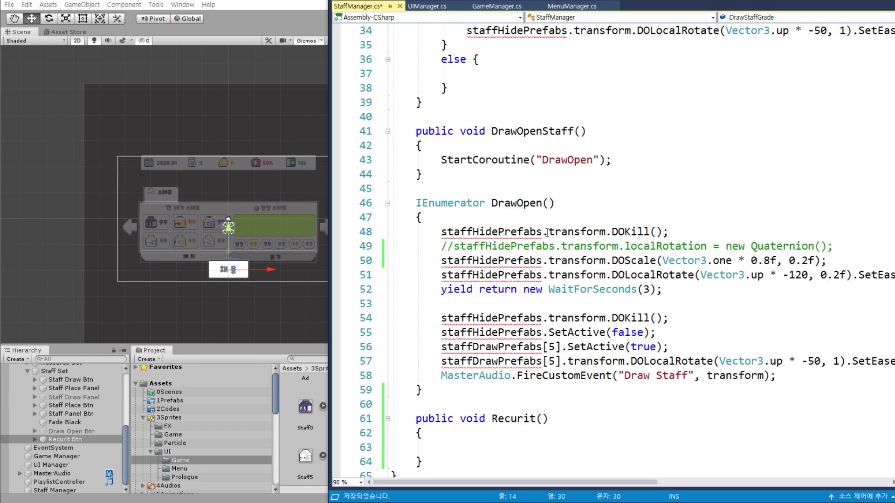
pyautogui.click(548, 232)
pyautogui.write('One')
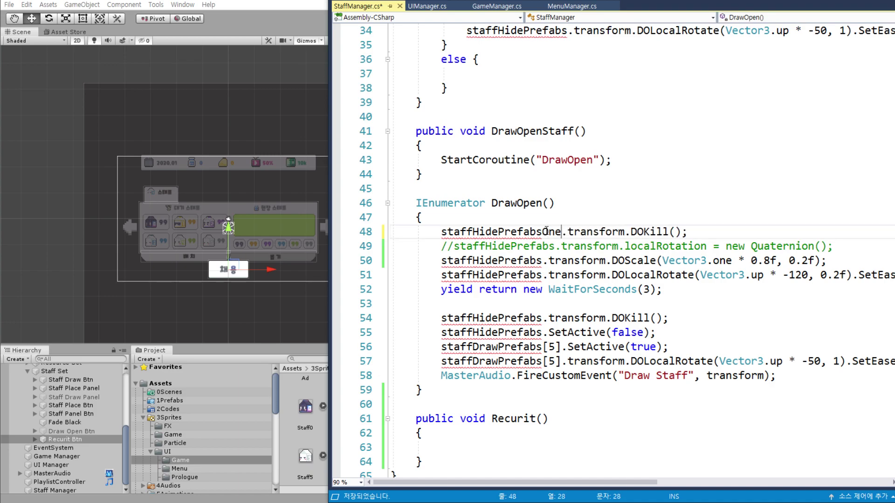
pyautogui.hotkey('shift', 'Left')
pyautogui.hotkey('shift', 'Left')
pyautogui.hotkey('shift', 'Left')
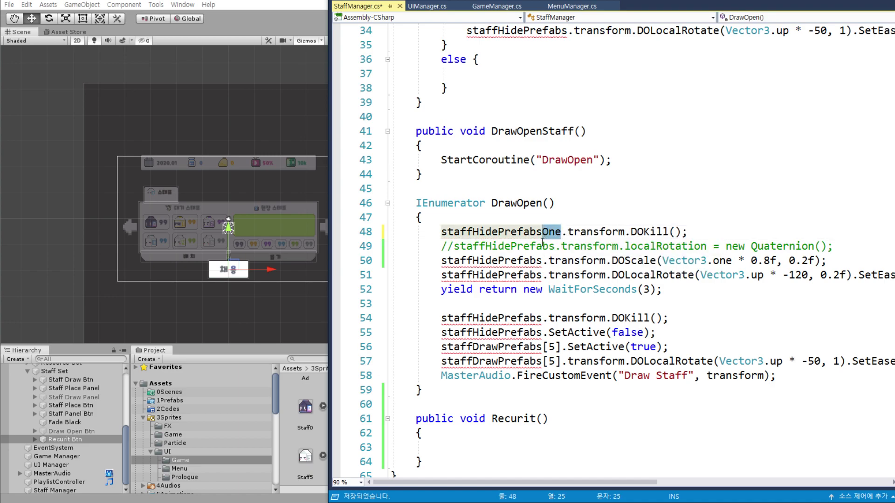
pyautogui.click(541, 260)
pyautogui.hotkey('ctrl', 'v')
pyautogui.click(542, 275)
pyautogui.hotkey('ctrl', 'v')
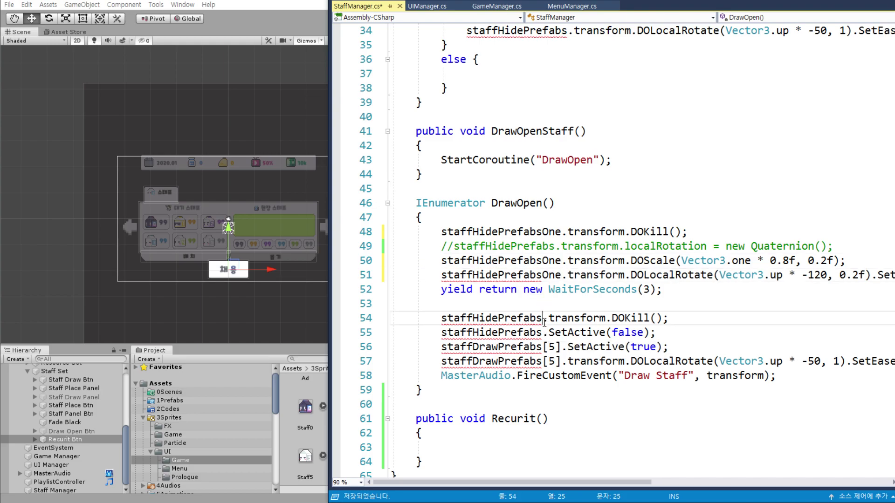
pyautogui.click(541, 317)
pyautogui.hotkey('ctrl', 'v')
pyautogui.click(543, 347)
pyautogui.hotkey('ctrl', 'v')
pyautogui.click(543, 361)
pyautogui.hotkey('ctrl', 'v')
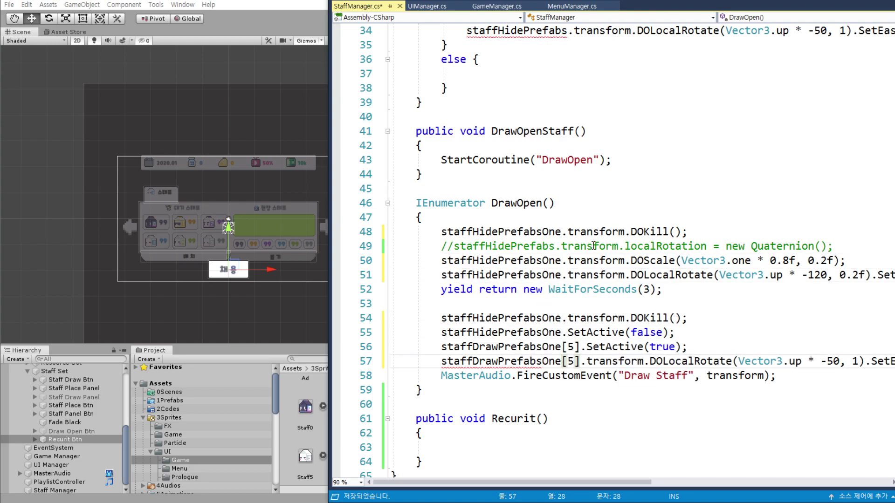
# - Append One to the staffHidePrefabs references on lines 33 and 34
pyautogui.scroll(3, 616, 190)
pyautogui.click(568, 146)
pyautogui.hotkey('ctrl', 'v')
pyautogui.click(567, 160)
pyautogui.hotkey('ctrl', 'v')
pyautogui.scroll(5, 569, 160)
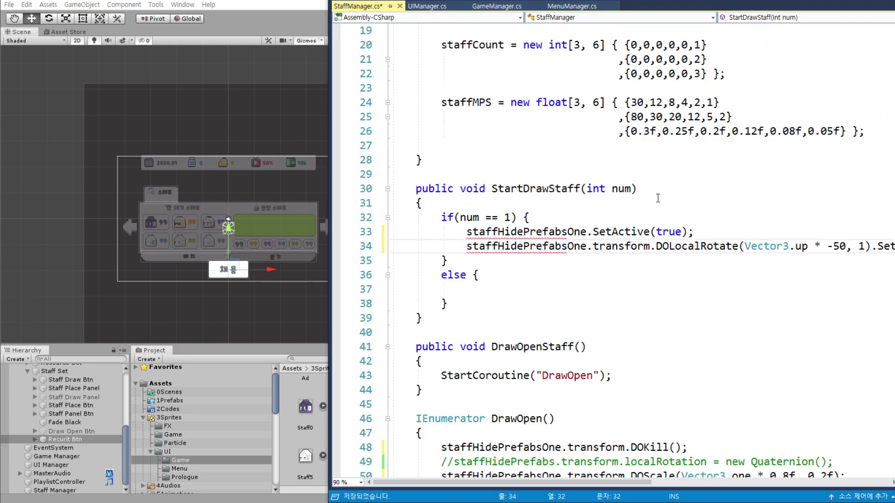
pyautogui.scroll(-11, 598, 239)
# - Select the DrawStaffGrade field name and return to the empty Recurit() body
pyautogui.click(481, 320)
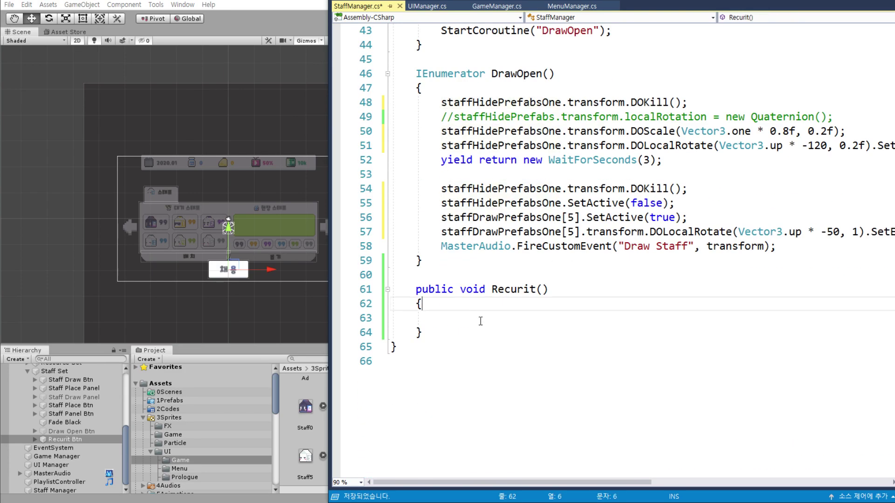
pyautogui.scroll(11, 543, 206)
pyautogui.scroll(3, 543, 206)
pyautogui.doubleClick(508, 219)
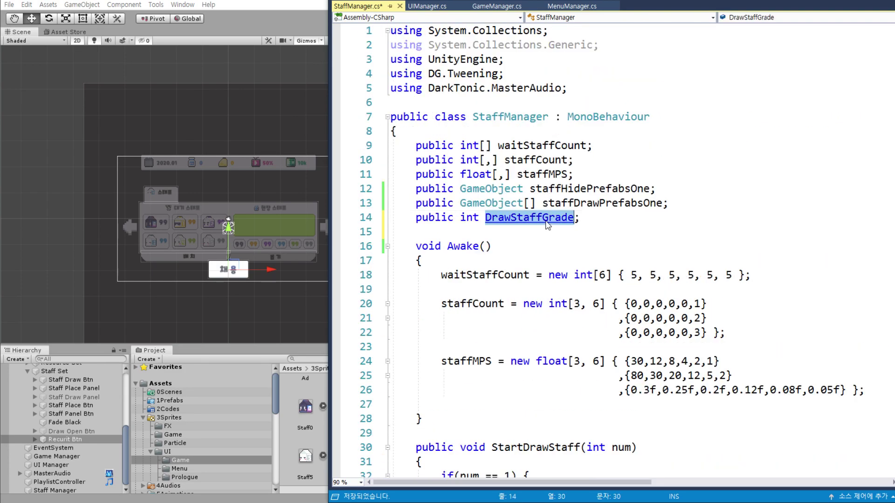
pyautogui.scroll(-7, 507, 220)
pyautogui.scroll(-9, 495, 312)
pyautogui.click(507, 233)
pyautogui.scroll(1, 465, 247)
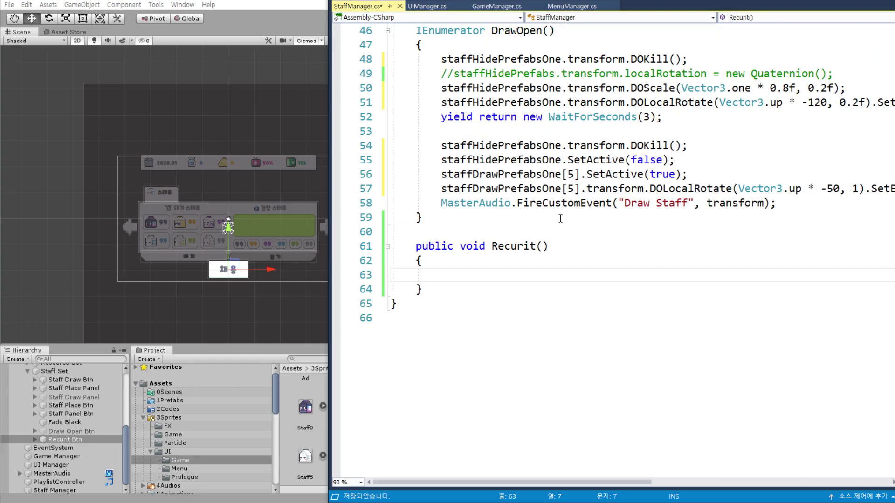
pyautogui.scroll(1, 424, 259)
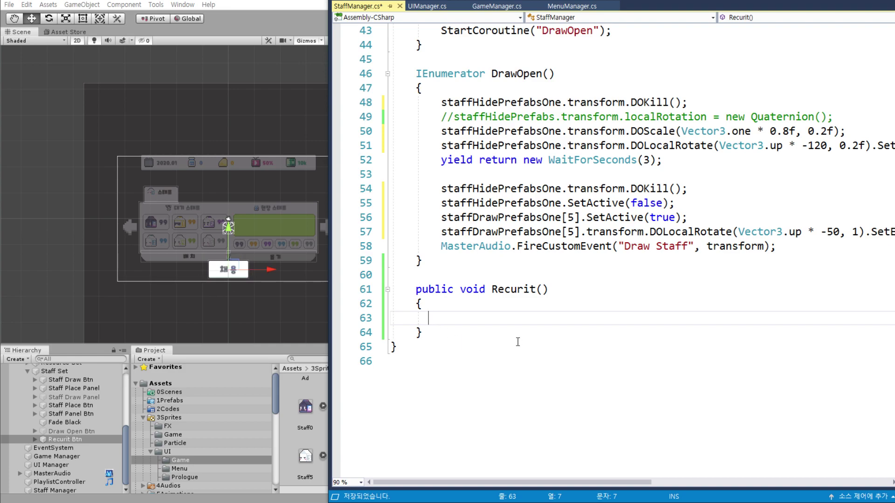
# - Paste DrawStaffGrade into Recurit() and grab the waitStaffCount array name to copy
pyautogui.hotkey('ctrl', 'v')
pyautogui.doubleClick(456, 324)
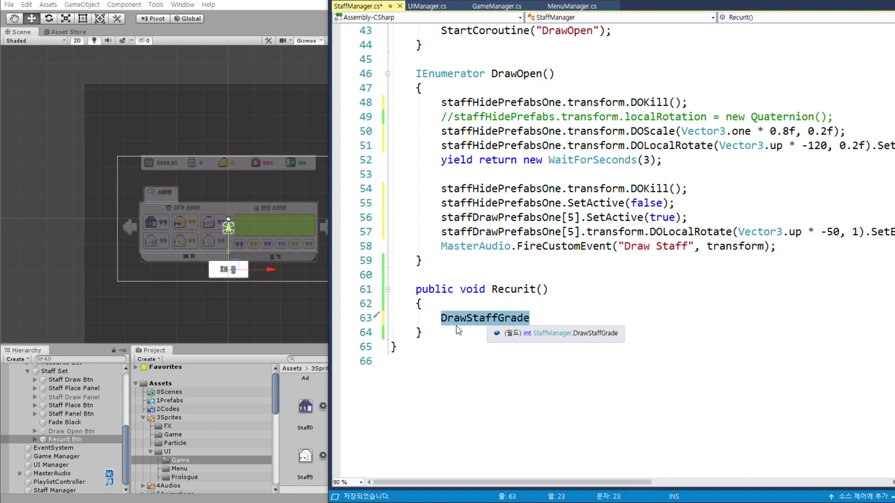
pyautogui.press('Left')
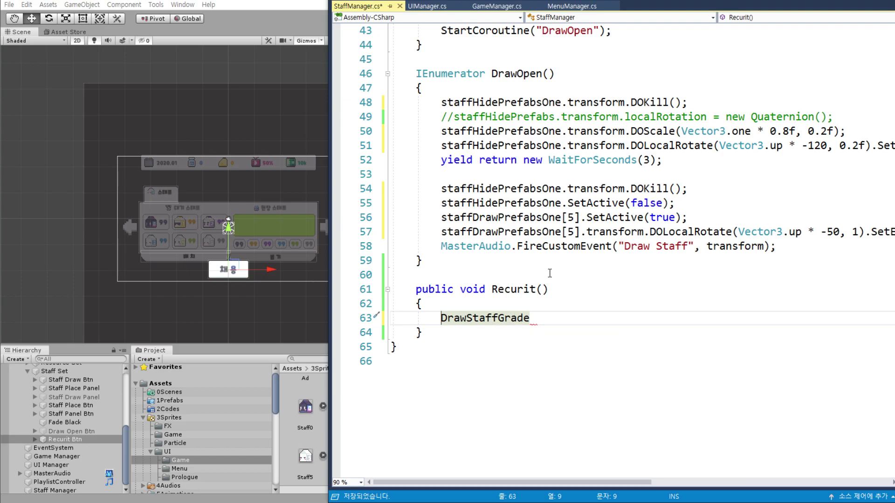
pyautogui.scroll(14, 550, 273)
pyautogui.doubleClick(465, 308)
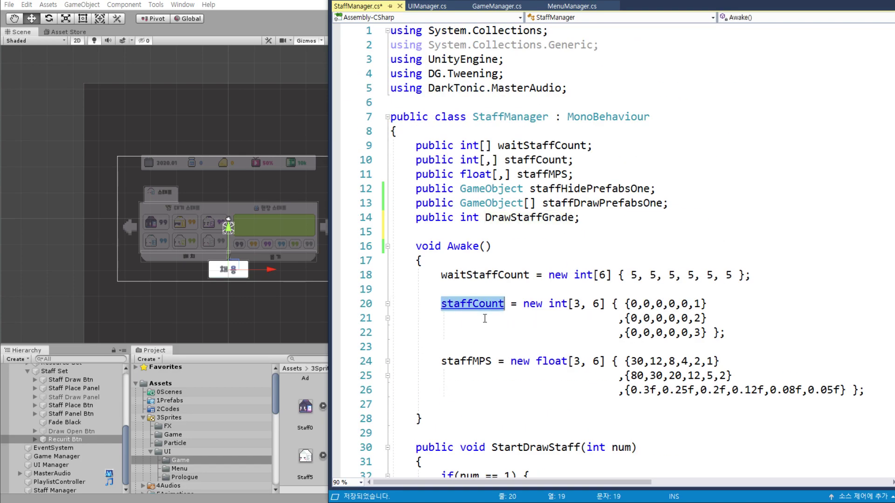
pyautogui.scroll(-7, 475, 316)
pyautogui.scroll(-8, 481, 326)
pyautogui.hotkey('ctrl', '-')
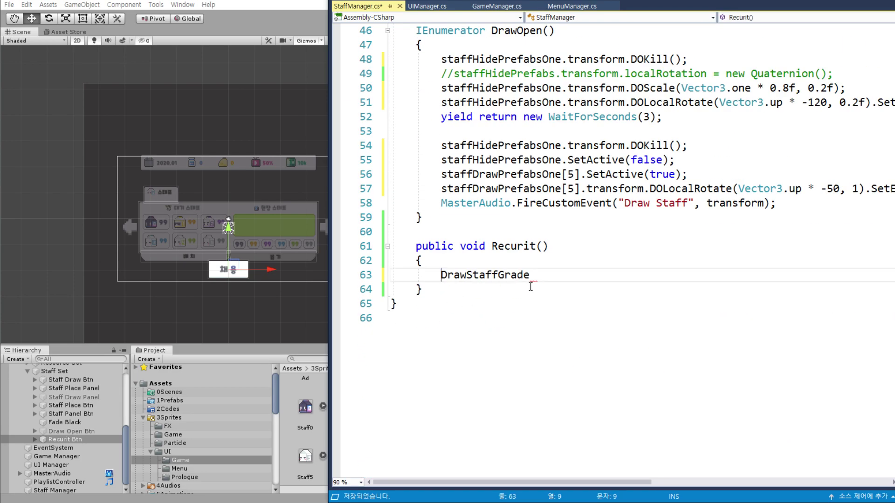
pyautogui.scroll(7, 575, 294)
pyautogui.scroll(7, 575, 294)
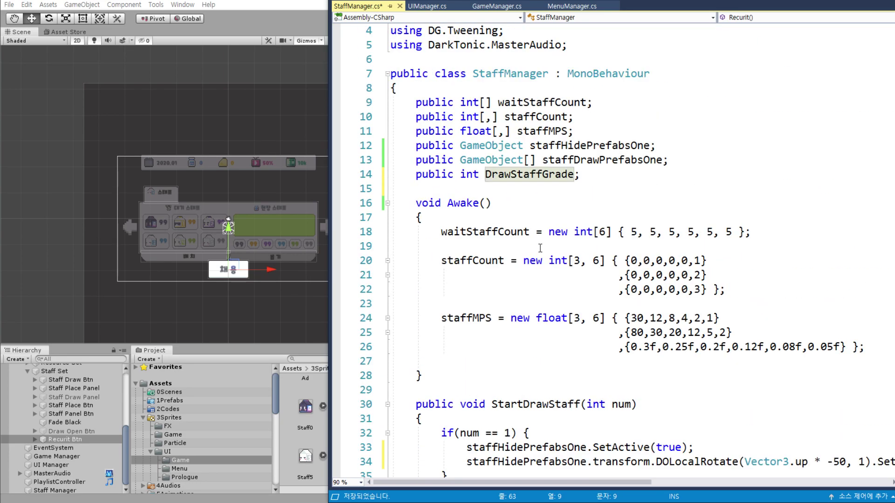
pyautogui.doubleClick(466, 232)
pyautogui.hotkey('ctrl', 'c')
pyautogui.scroll(-7, 462, 270)
pyautogui.scroll(-8, 455, 317)
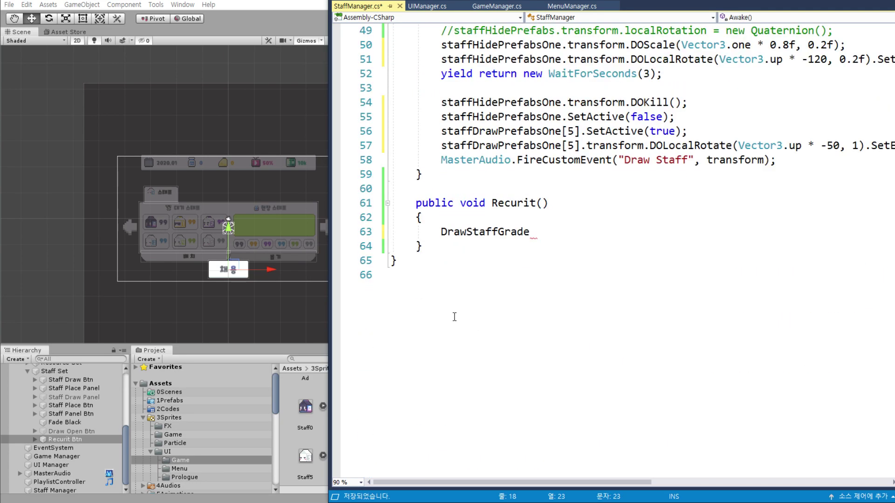
# - Complete the line as waitStaffCount[DrawStaffGrade]++; and save StaffManager.cs
pyautogui.click(442, 232)
pyautogui.hotkey('ctrl', 'v')
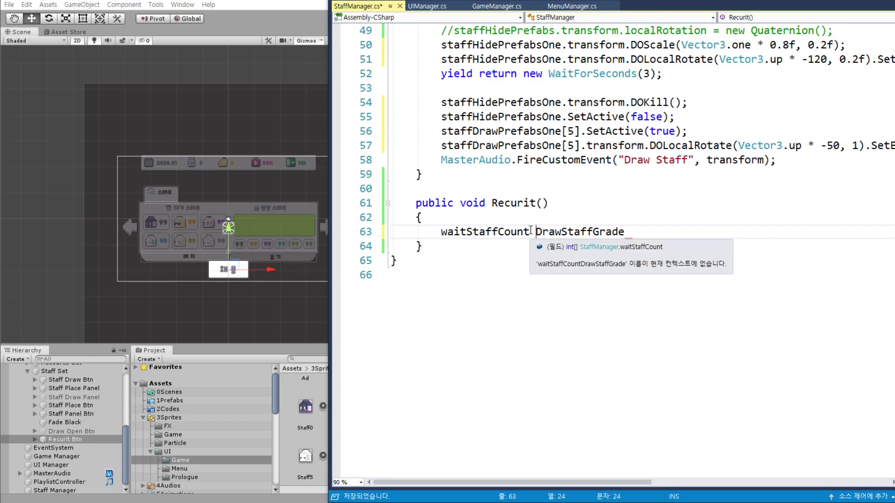
pyautogui.write('[')
pyautogui.press('Delete')
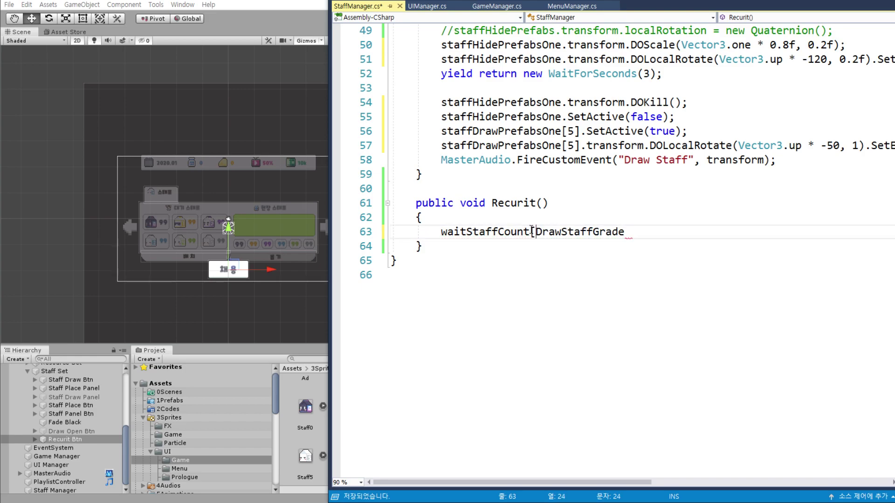
pyautogui.click(674, 240)
pyautogui.write(']')
pyautogui.write('++;')
pyautogui.hotkey('ctrl', 's')
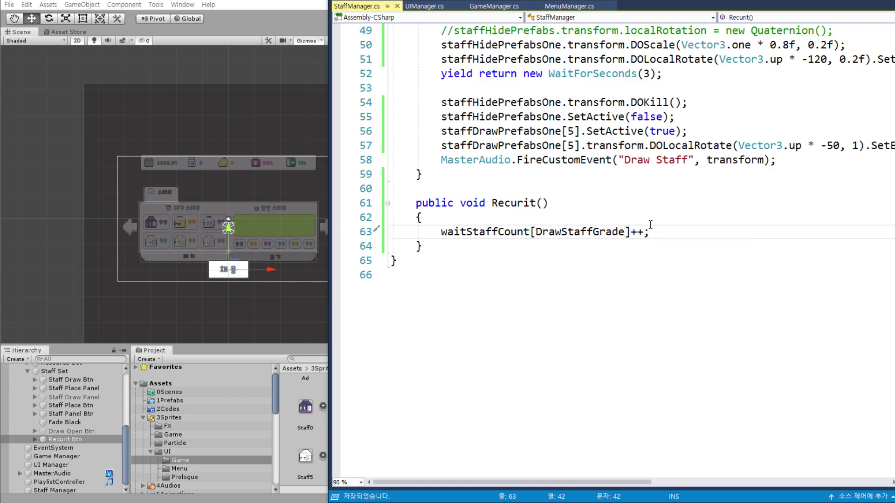
pyautogui.scroll(4, 605, 266)
# - Uncomment the localRotation reset on line 49 of the DrawOpen coroutine
pyautogui.click(538, 210)
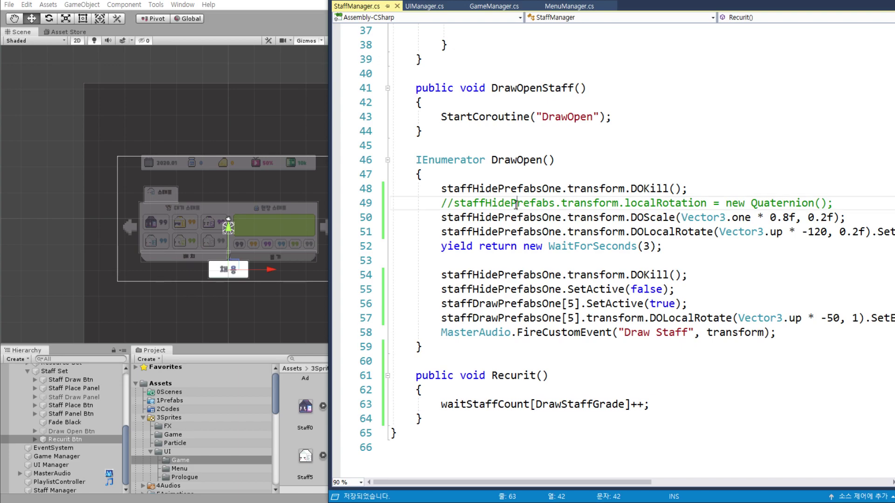
pyautogui.press('Down')
pyautogui.press('Down')
pyautogui.press('Down')
pyautogui.click(434, 207)
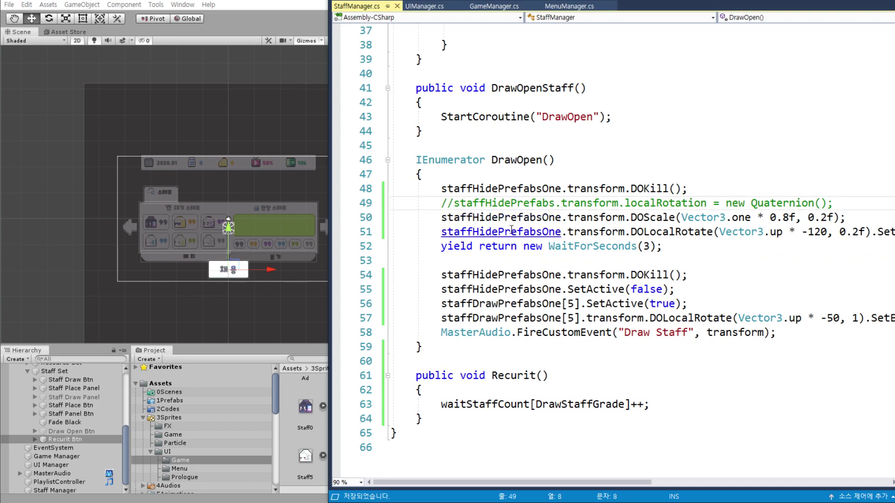
pyautogui.click(441, 203)
pyautogui.moveTo(456, 204); pyautogui.dragTo(441, 204)
pyautogui.press('Delete')
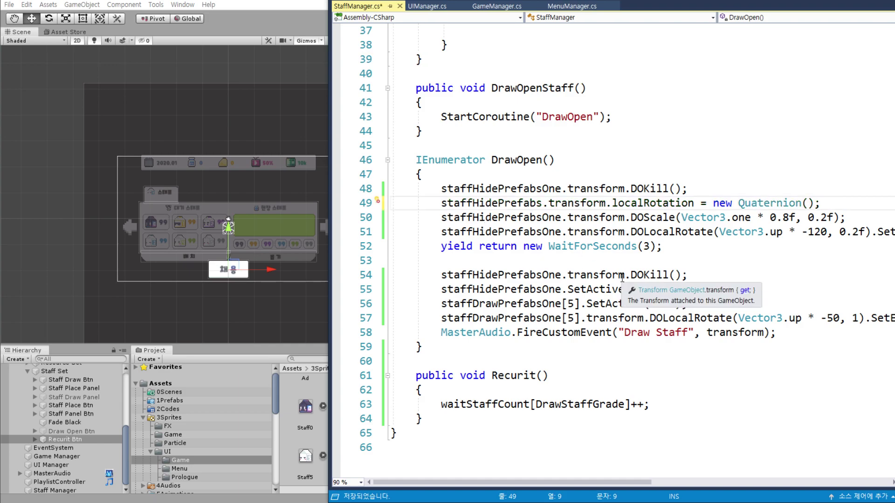
pyautogui.click(587, 386)
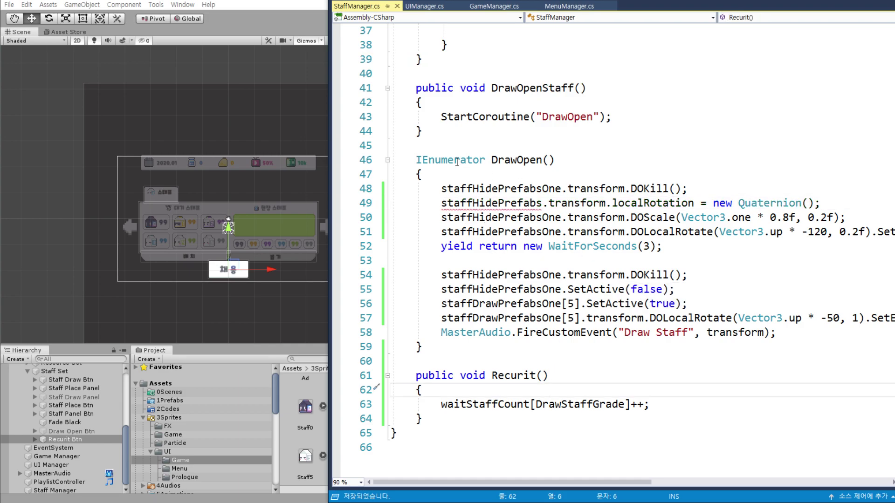
# - Change staffHidePrefabs on line 49 to staffHidePrefabsOne, then go to UIManager.cs
pyautogui.moveTo(541, 204)
pyautogui.click(561, 189)
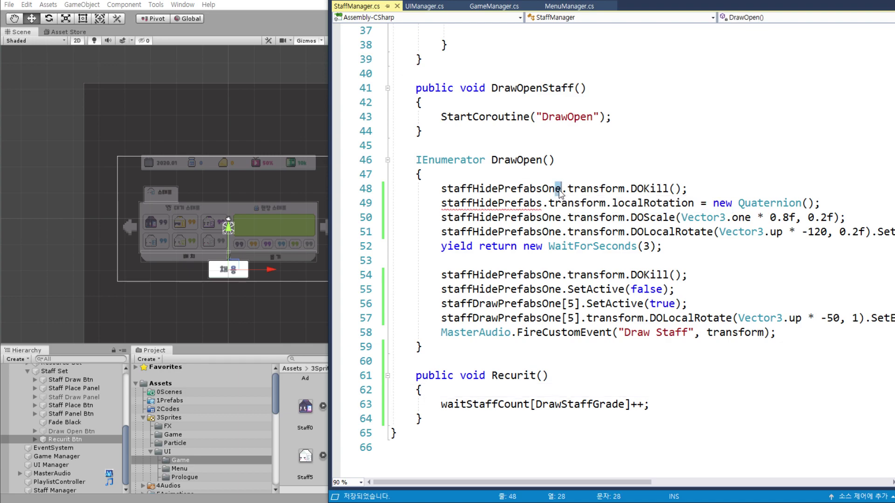
pyautogui.click(536, 204)
pyautogui.write('One')
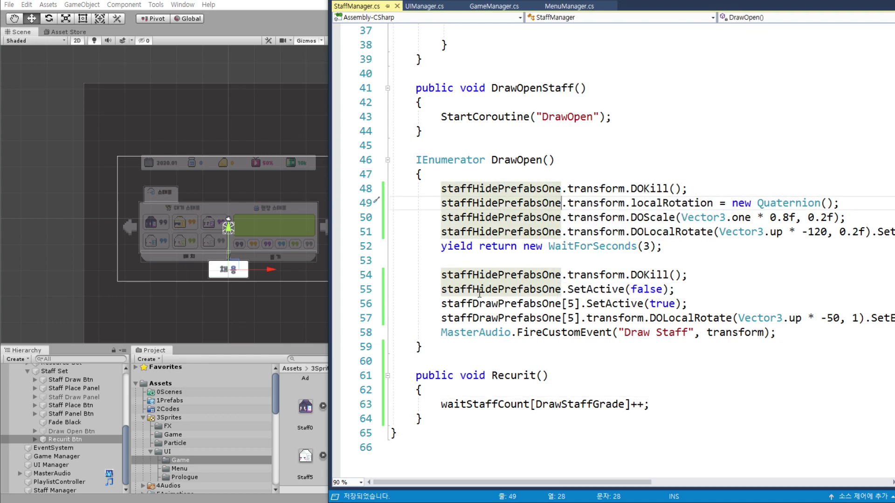
pyautogui.scroll(3, 503, 261)
pyautogui.hotkey('ctrl', 'Tab')
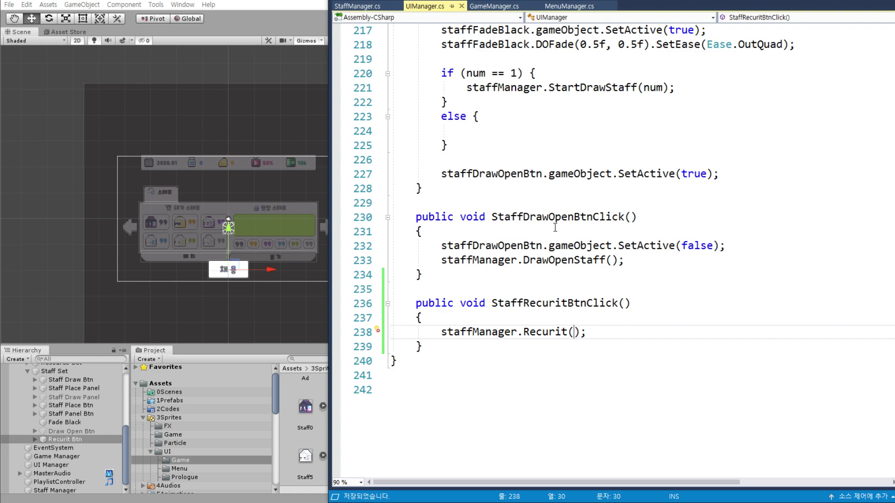
# - Add a WaitForSeconds(1) yield after the Draw Staff sound line in DrawOpen
pyautogui.hotkey('ctrl', 'Tab')
pyautogui.scroll(-3, 499, 169)
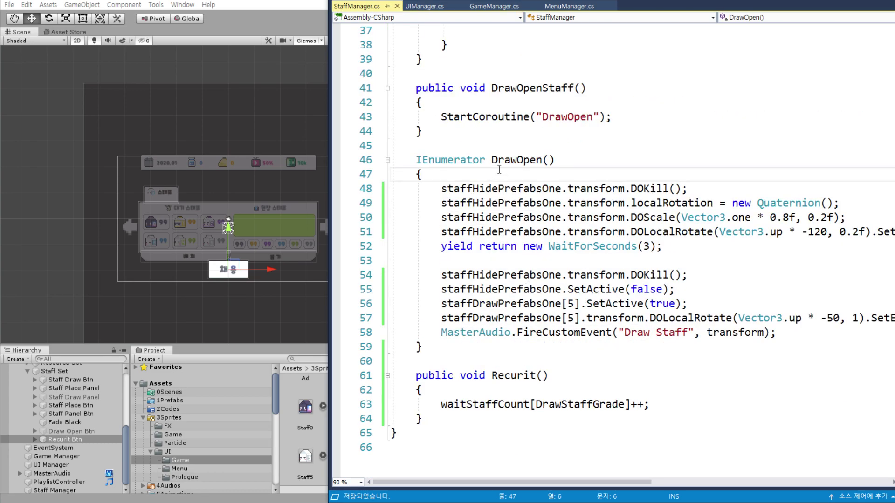
pyautogui.moveTo(486, 160); pyautogui.dragTo(550, 160)
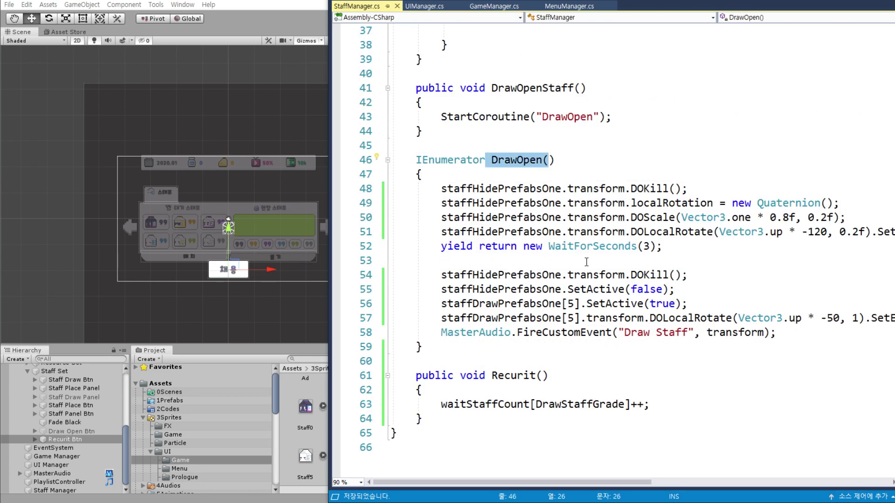
pyautogui.moveTo(440, 247); pyautogui.dragTo(662, 247)
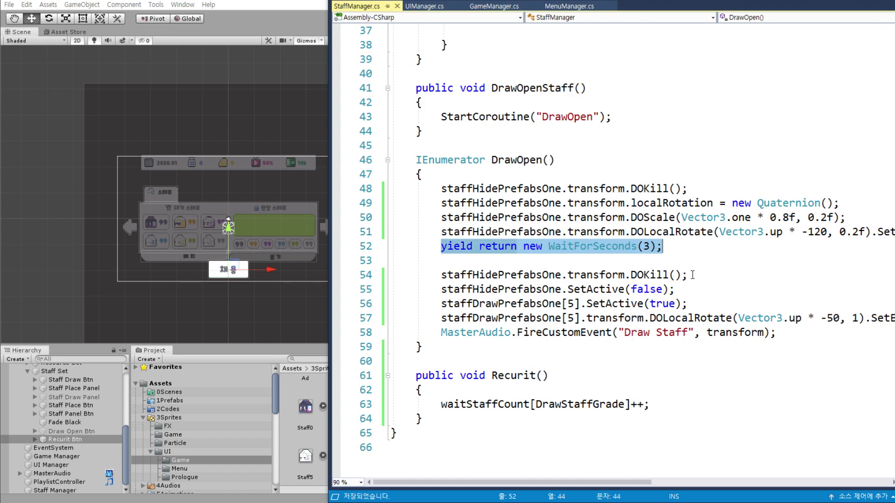
pyautogui.click(796, 332)
pyautogui.press('Return')
pyautogui.moveTo(441, 246); pyautogui.dragTo(663, 246)
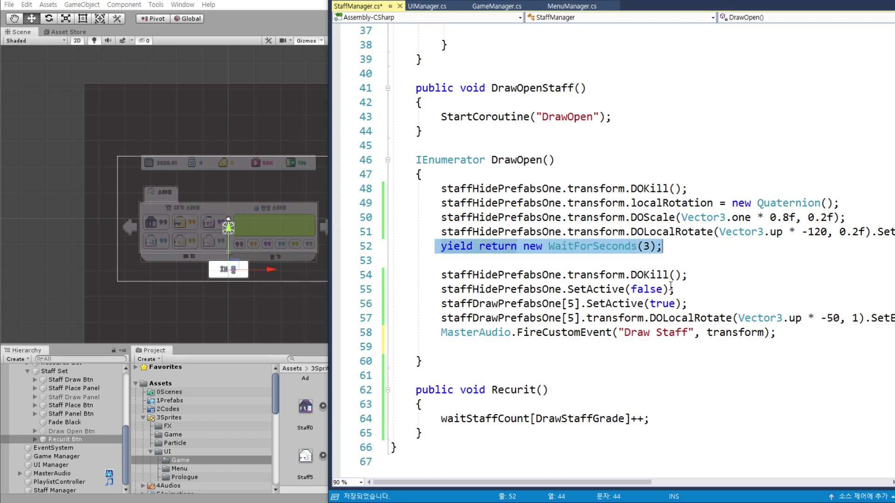
pyautogui.hotkey('ctrl', 'c')
pyautogui.click(472, 343)
pyautogui.hotkey('ctrl', 'v')
pyautogui.doubleClick(649, 347)
pyautogui.write('1')
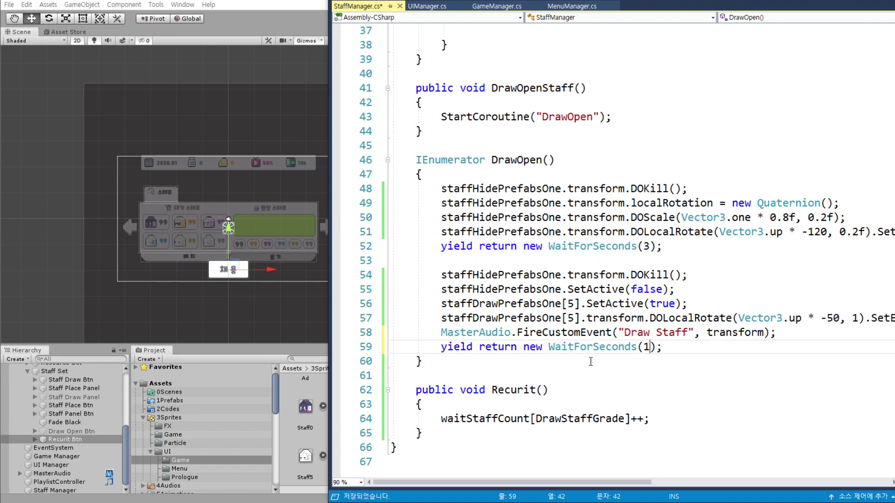
# - Review DrawOpen's 3-second and 1-second waits, then switch to the UIManager script
pyautogui.scroll(9, 634, 275)
pyautogui.scroll(3, 634, 274)
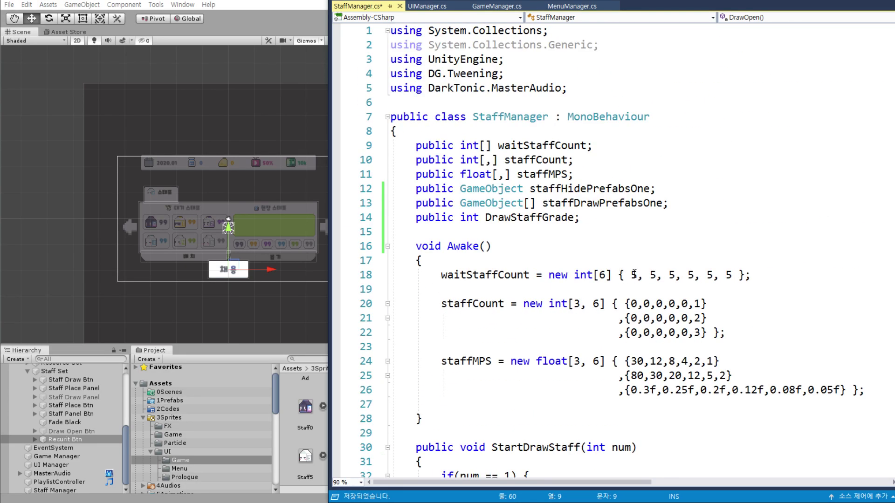
pyautogui.scroll(-7, 522, 233)
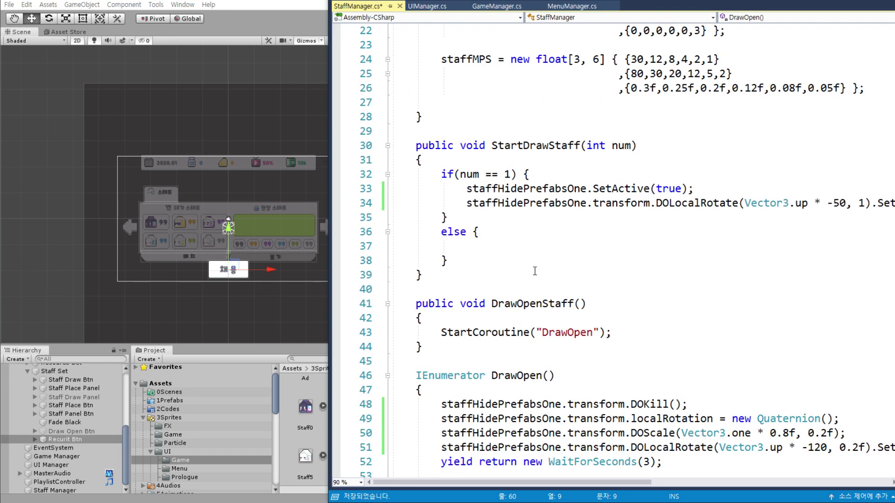
pyautogui.scroll(-5, 509, 326)
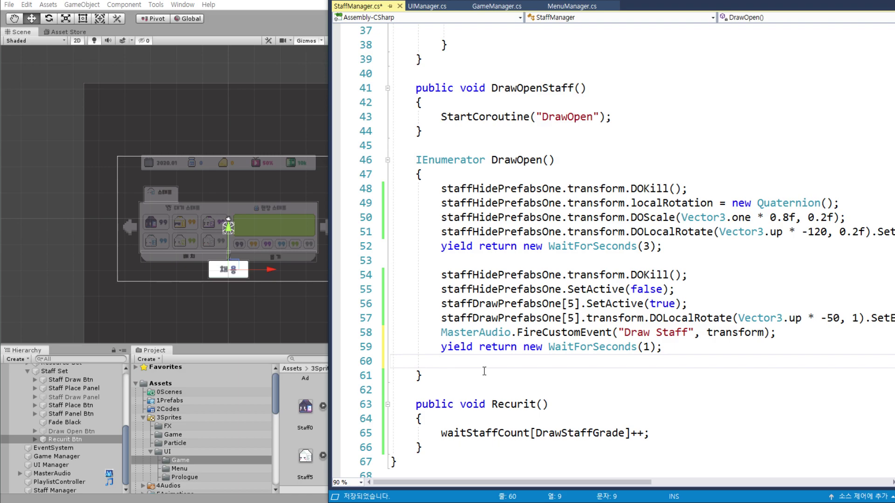
pyautogui.moveTo(675, 248); pyautogui.dragTo(428, 247)
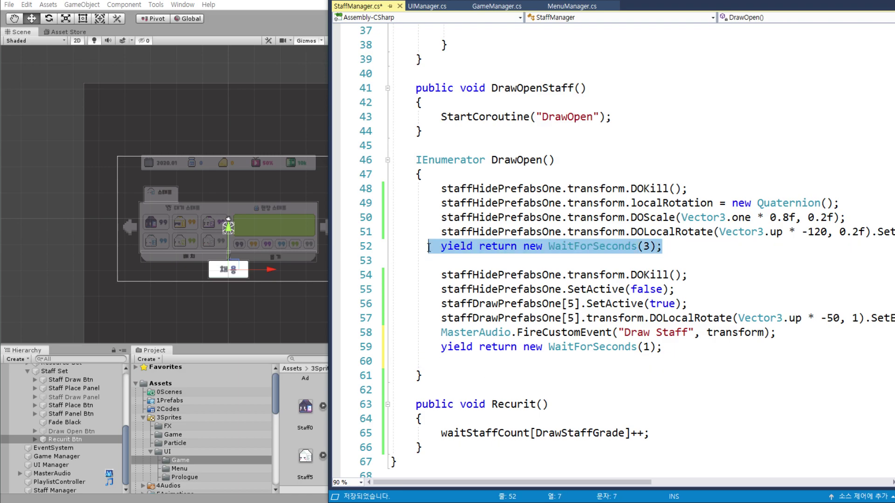
pyautogui.moveTo(686, 344); pyautogui.dragTo(440, 347)
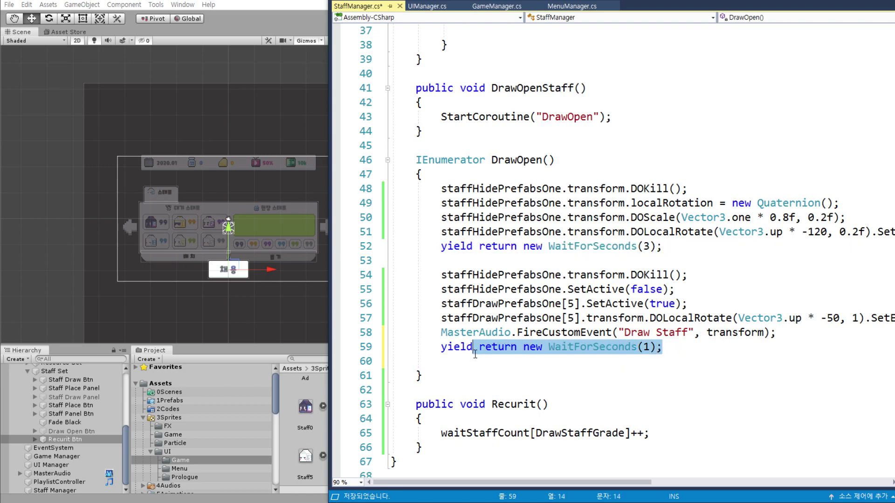
pyautogui.doubleClick(518, 161)
pyautogui.click(429, 8)
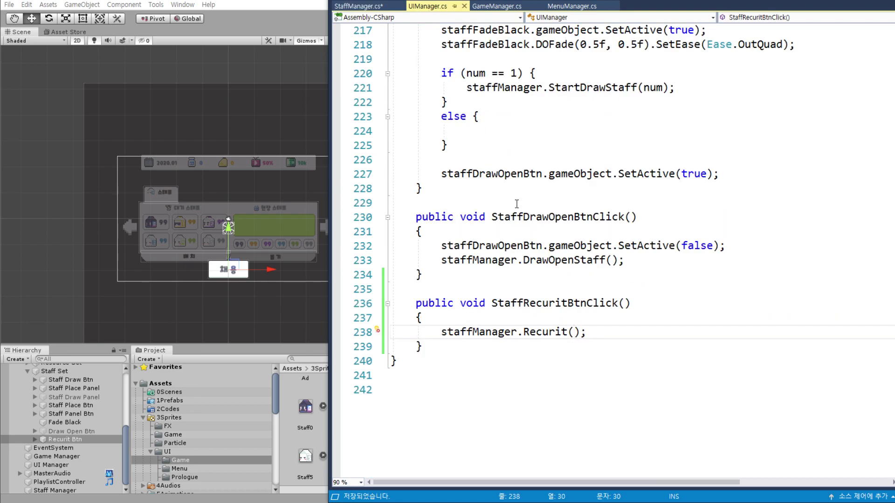
# - Start a new Invoke line after staffManager.DrawOpenStaff(); in StaffDrawOpenBtnClick
pyautogui.moveTo(486, 218); pyautogui.dragTo(671, 247)
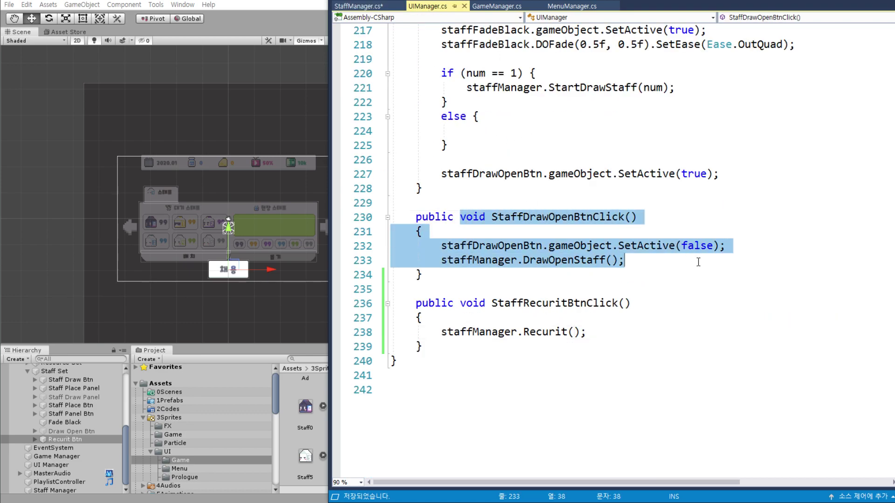
pyautogui.click(537, 225)
pyautogui.moveTo(491, 217); pyautogui.dragTo(659, 221)
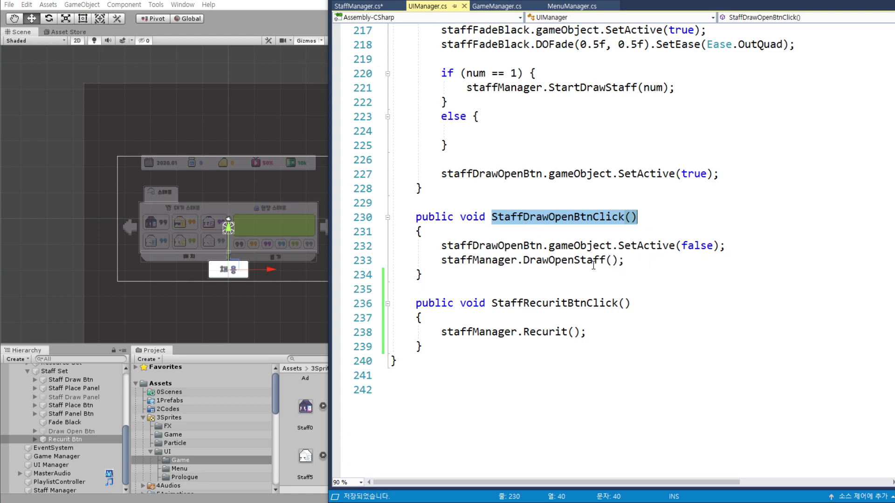
pyautogui.click(635, 263)
pyautogui.press('Return')
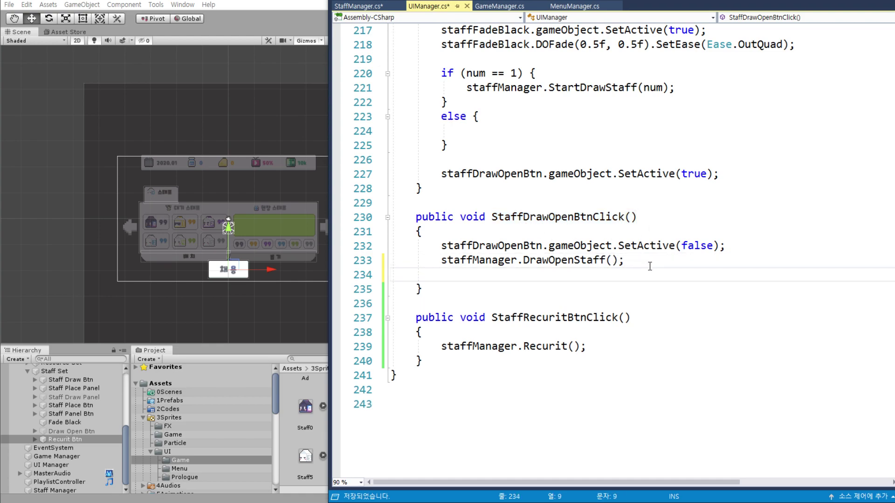
pyautogui.write('nvoke')
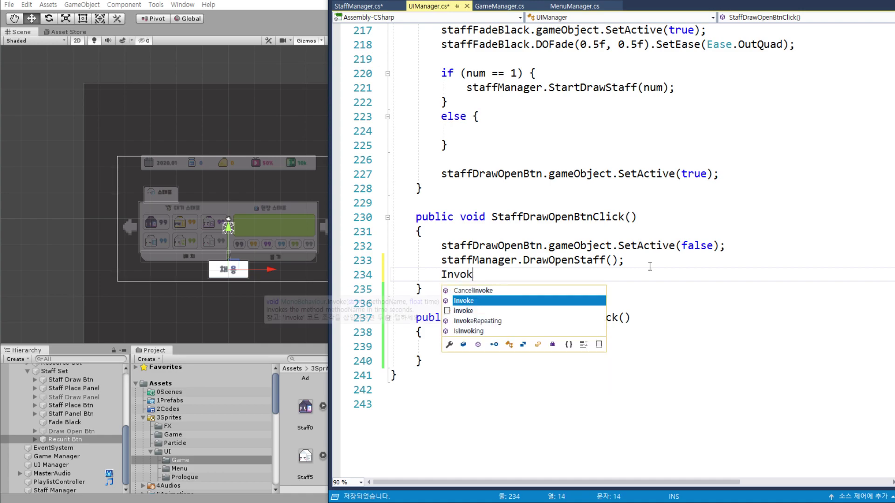
pyautogui.press('Escape')
# - Finish the call as Invoke("ShowRecuritBtn", 4); with a plain 4-second delay
pyautogui.write('(d')
pyautogui.press('BackSpace')
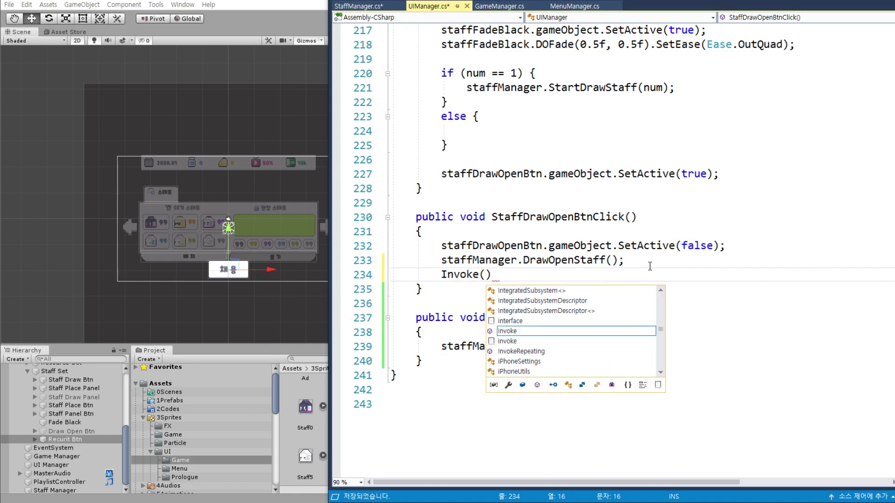
pyautogui.write('"')
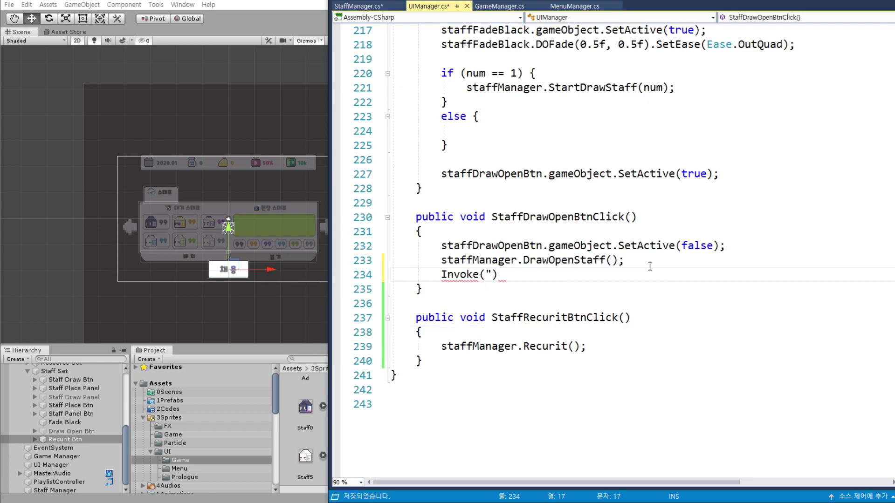
pyautogui.write('ShowRe')
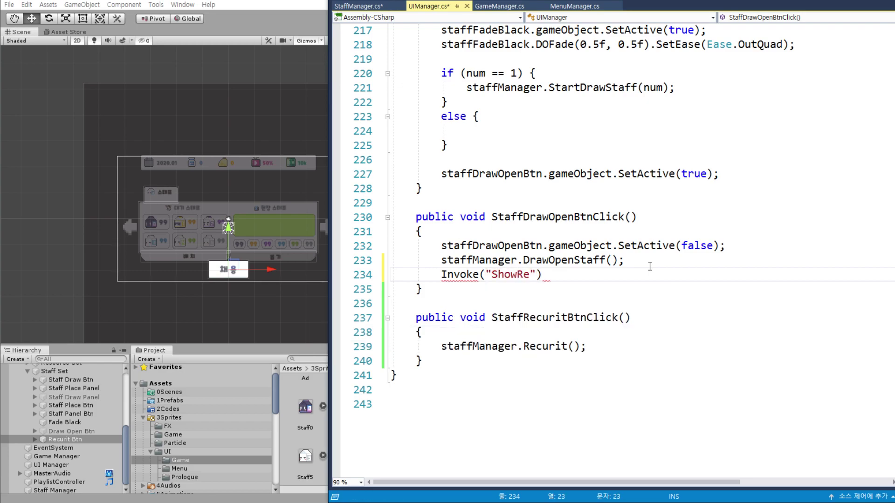
pyautogui.write('curit')
pyautogui.write('Btn')
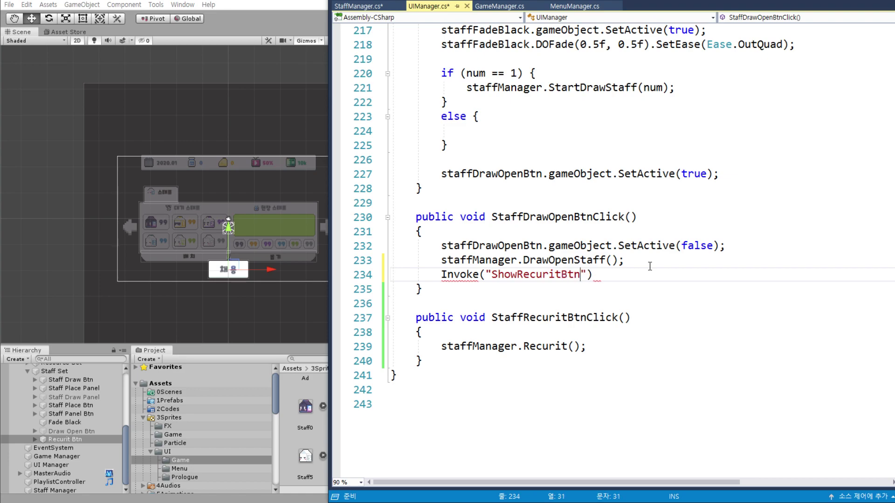
pyautogui.write('", 4f')
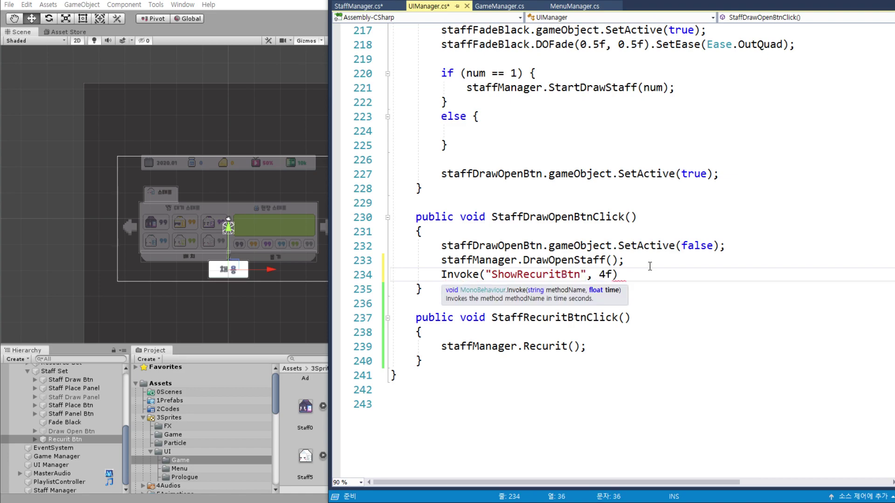
pyautogui.write(');')
pyautogui.press('Left')
pyautogui.press('Left')
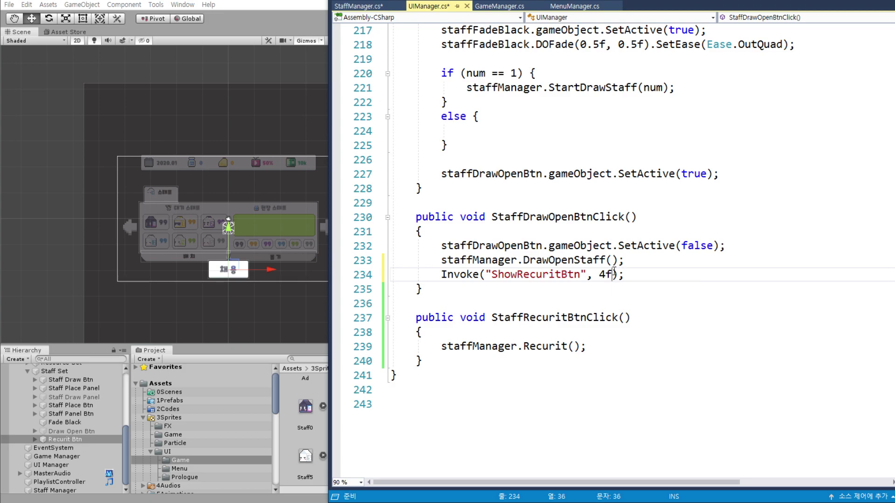
pyautogui.press('BackSpace')
pyautogui.moveTo(416, 217); pyautogui.dragTo(435, 260)
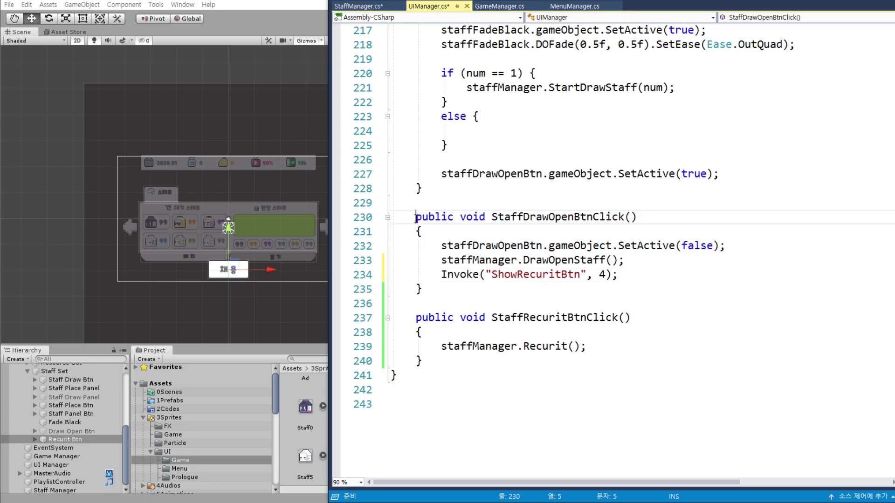
# - Duplicate StaffDrawOpenBtnClick as a non-public void ShowRecuritBtn() with an empty body
pyautogui.moveTo(416, 217); pyautogui.dragTo(422, 289)
pyautogui.click(434, 305)
pyautogui.hotkey('ctrl', 'v')
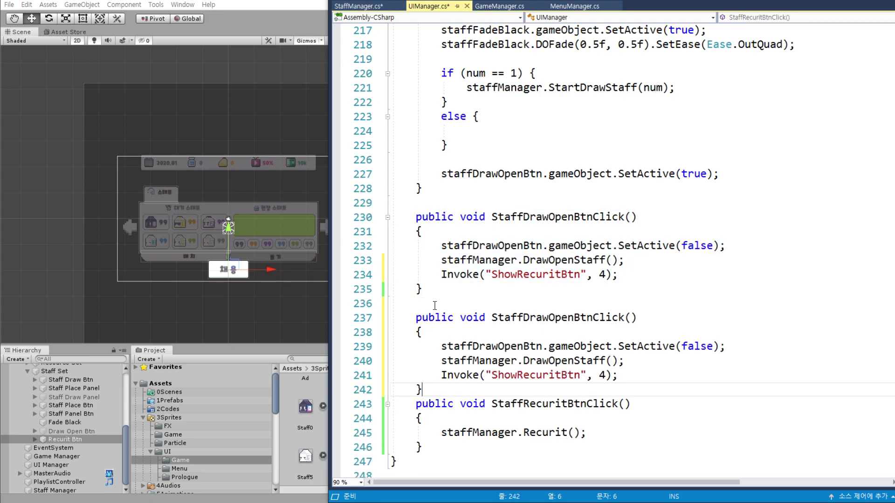
pyautogui.click(535, 317)
pyautogui.doubleClick(536, 317)
pyautogui.write('ShowRecuritBtn')
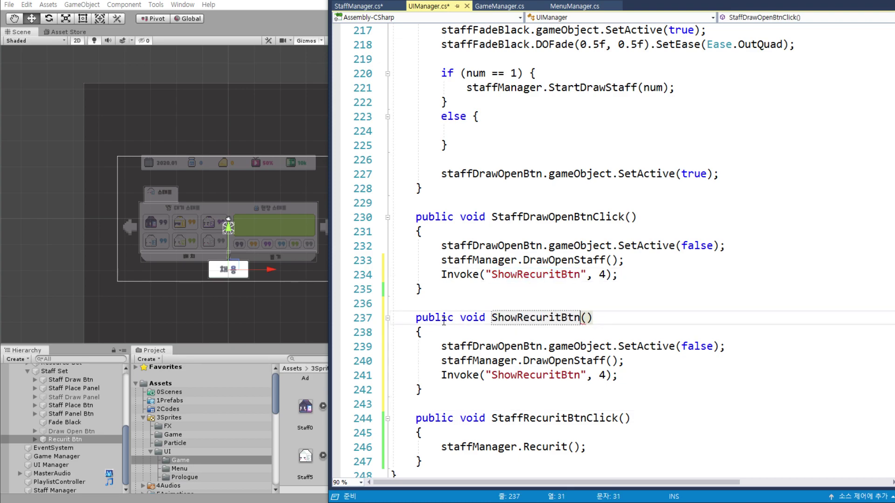
pyautogui.doubleClick(427, 317)
pyautogui.press('Delete')
pyautogui.press('Delete')
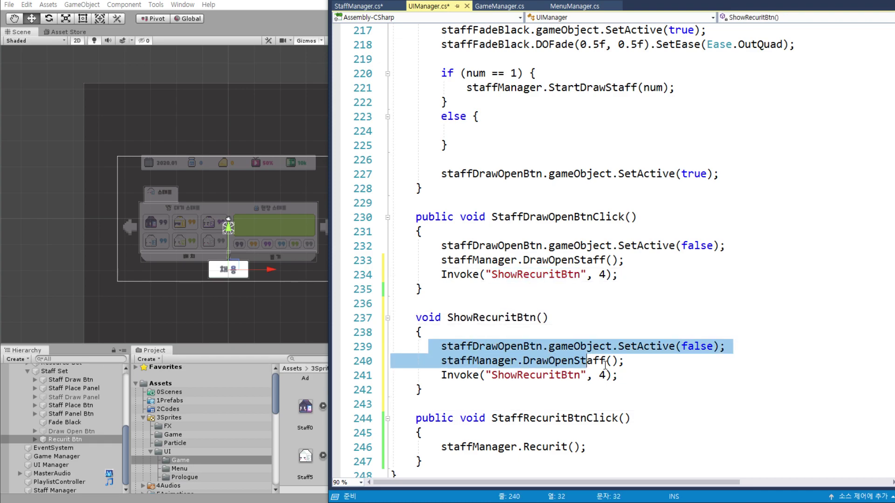
pyautogui.moveTo(448, 350); pyautogui.dragTo(620, 375)
pyautogui.press('Delete')
pyautogui.press('Return')
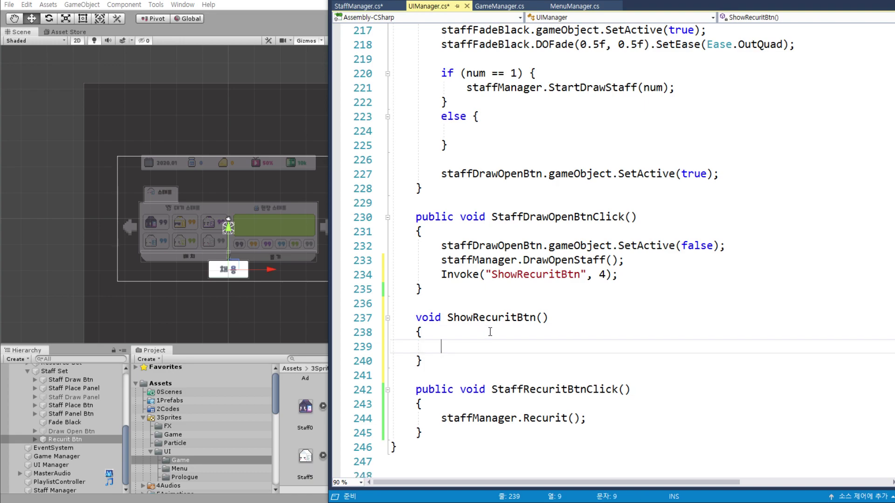
# - Give ShowRecuritBtn the body staffRecuritBtn.gameObject.SetActive(true);
pyautogui.click(473, 317)
pyautogui.moveTo(473, 317); pyautogui.dragTo(536, 317)
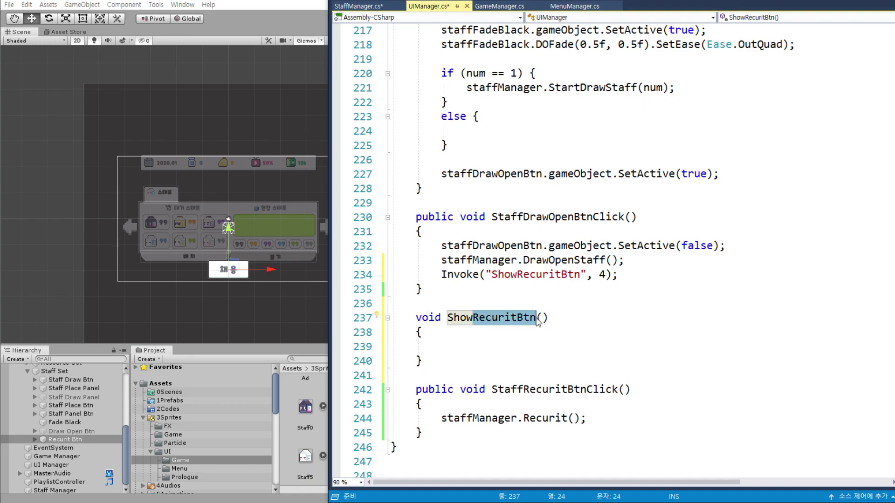
pyautogui.hotkey('ctrl', 'c')
pyautogui.click(474, 348)
pyautogui.hotkey('ctrl', 'v')
pyautogui.click(447, 346)
pyautogui.press('BackSpace')
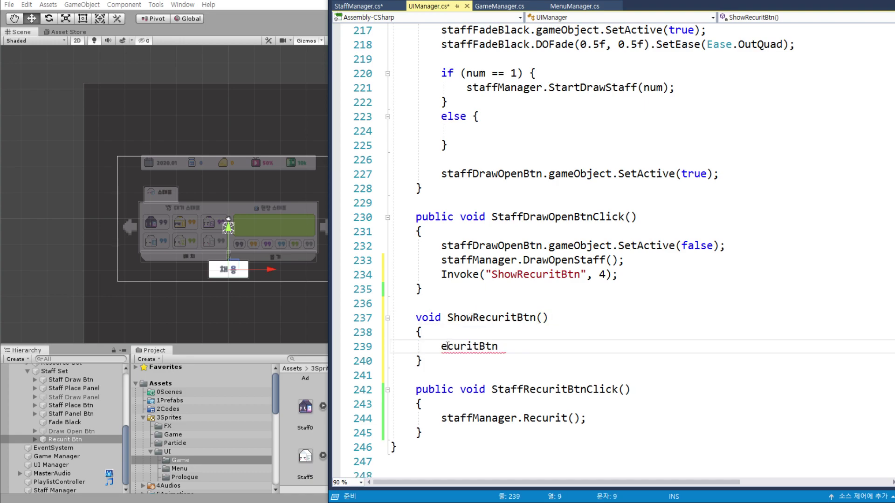
pyautogui.write('staffR')
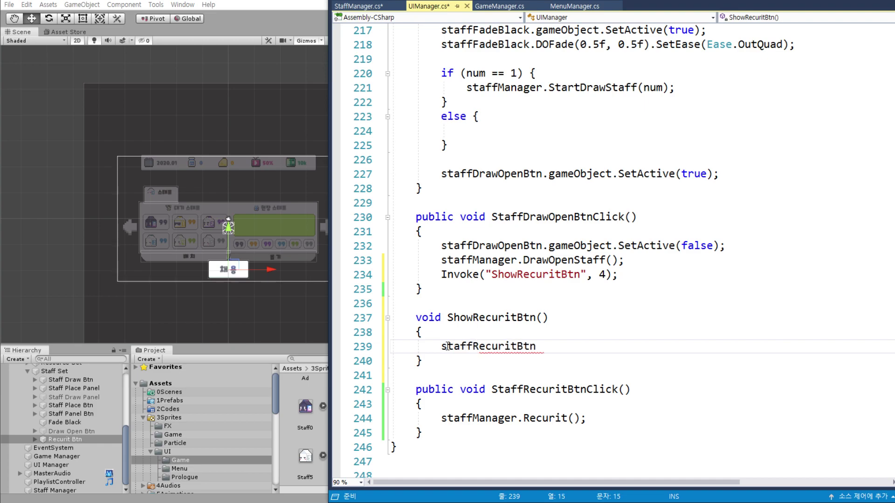
pyautogui.click(608, 347)
pyautogui.write('.')
pyautogui.write('gameO')
pyautogui.write('bject.Set')
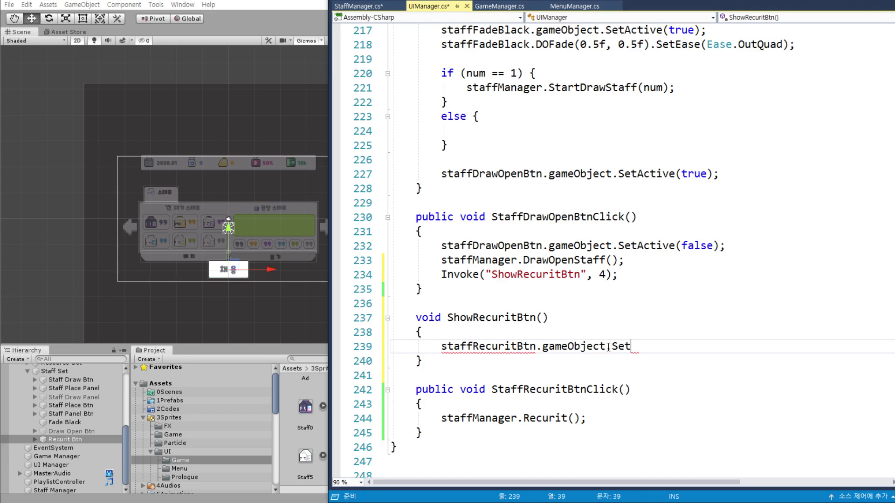
pyautogui.write('Active(')
pyautogui.write('true);')
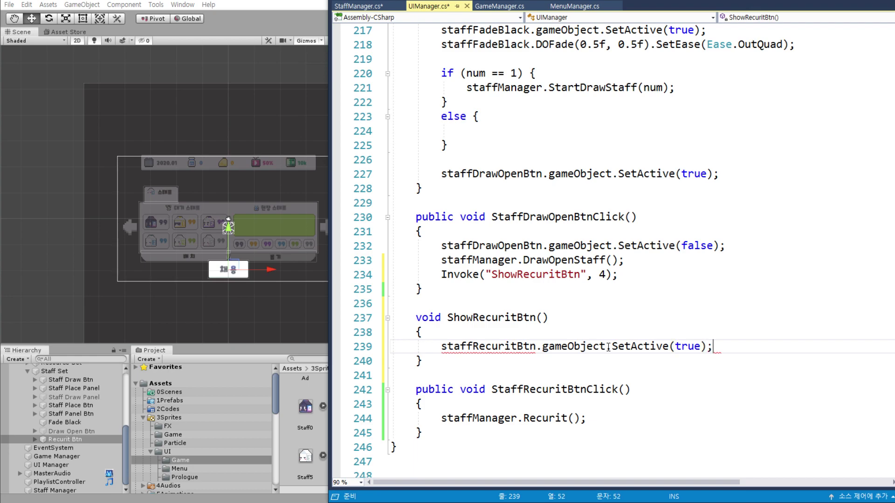
# - Add staffRecuritBtn.gameObject.SetActive(false); to StaffRecuritBtnClick and save UIManager.cs
pyautogui.scroll(-1, 429, 329)
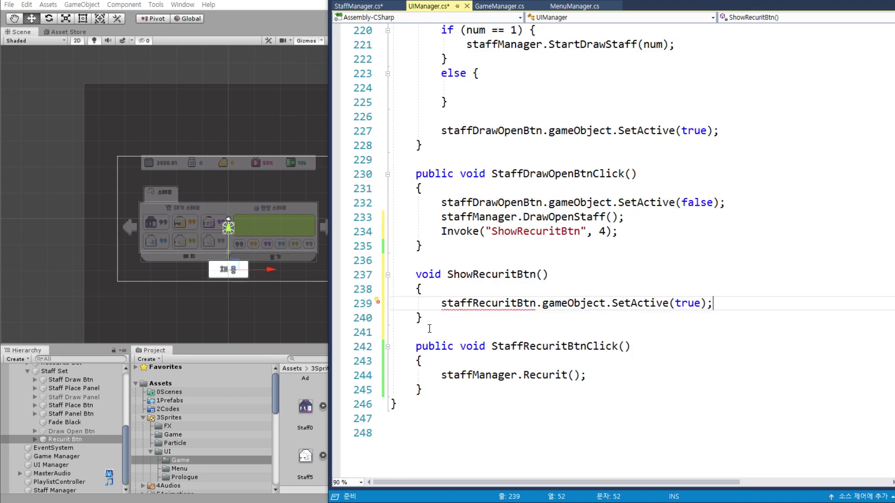
pyautogui.click(508, 366)
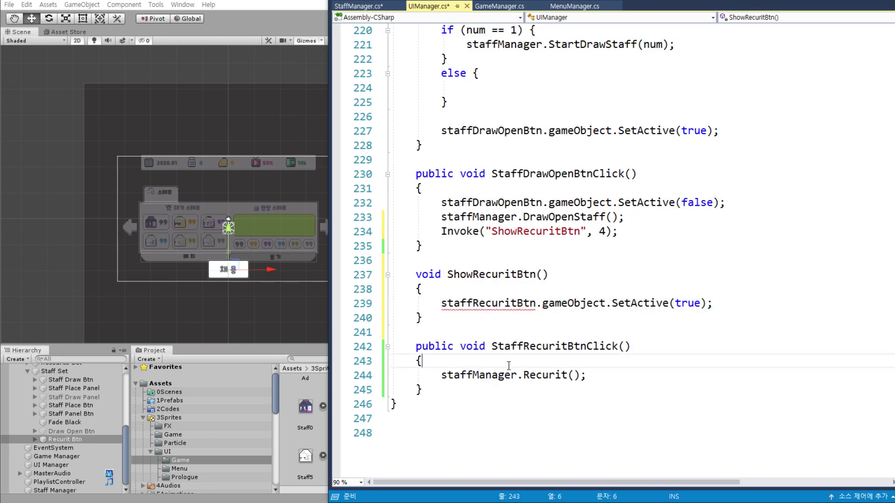
pyautogui.press('Return')
pyautogui.hotkey('ctrl', 'v')
pyautogui.doubleClick(686, 377)
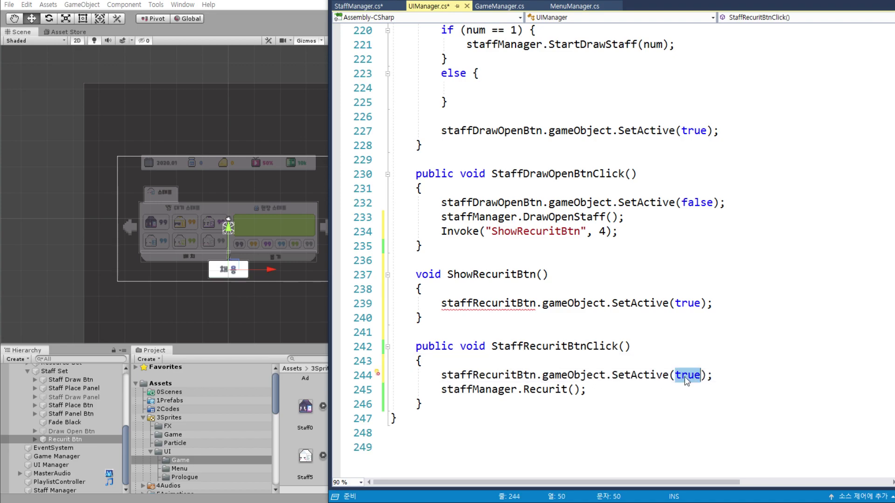
pyautogui.write('false')
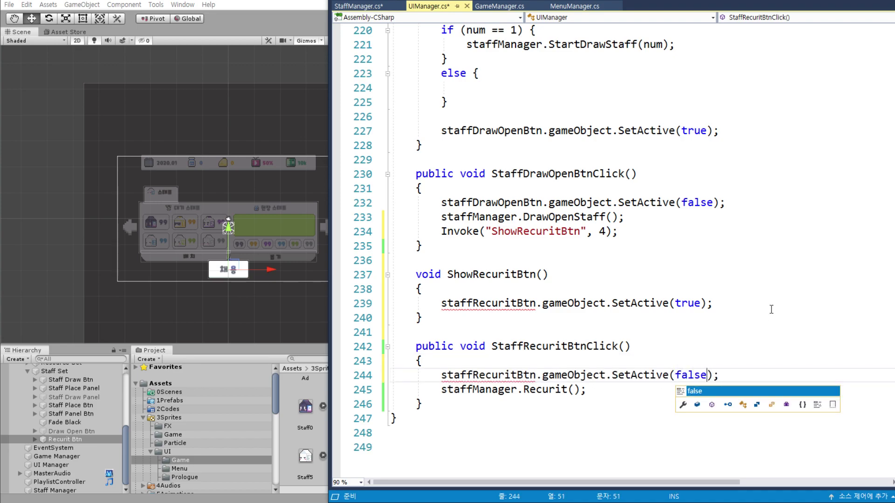
pyautogui.click(767, 293)
pyautogui.hotkey('ctrl', 's')
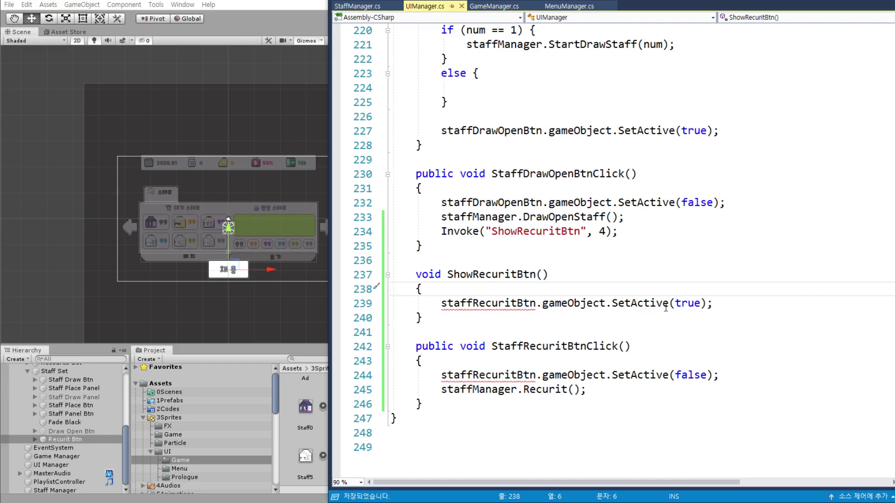
# - Search UIManager.cs for 'Fade' to locate the staffFadeBlack lines
pyautogui.scroll(6, 644, 279)
pyautogui.scroll(3, 568, 143)
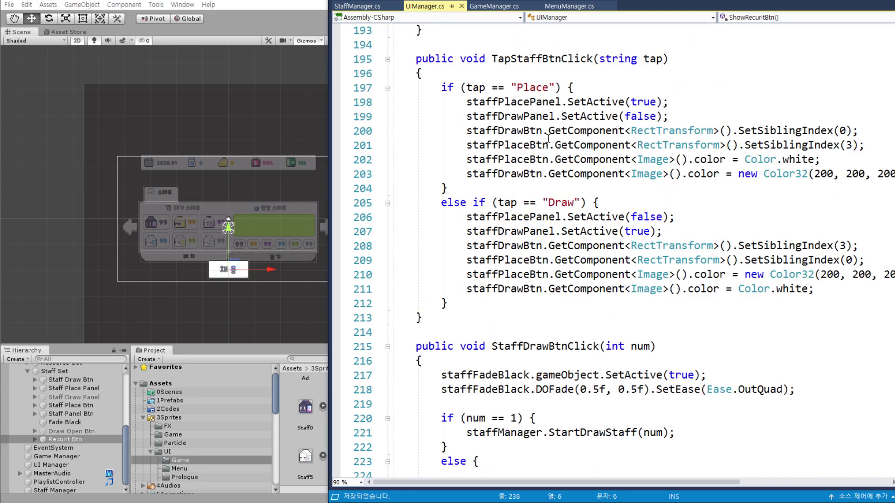
pyautogui.scroll(1, 555, 165)
pyautogui.scroll(2, 519, 233)
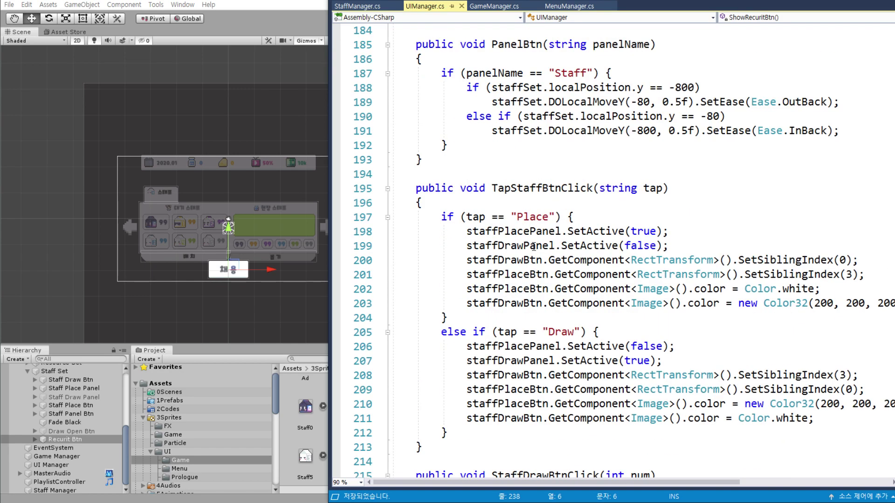
pyautogui.scroll(1, 579, 189)
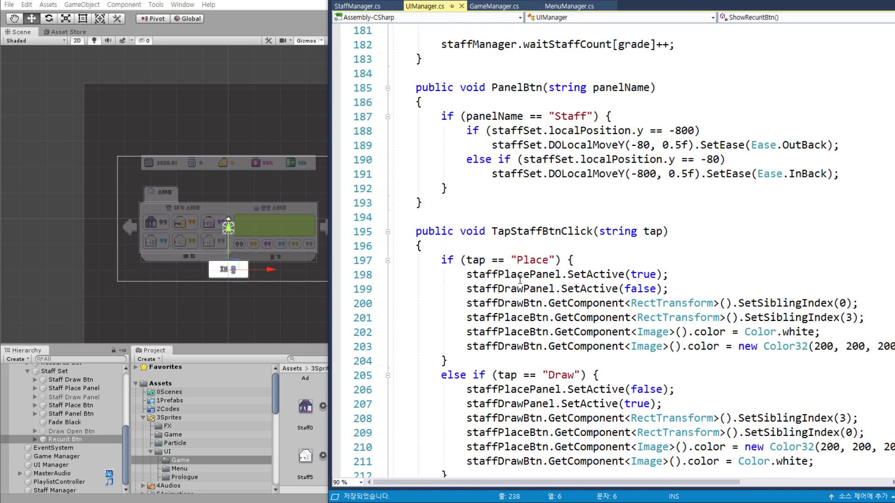
pyautogui.scroll(-1, 520, 280)
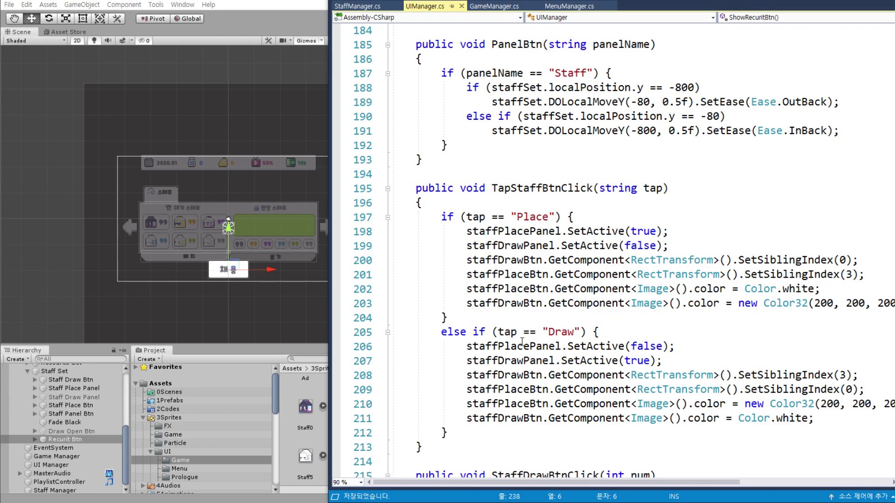
pyautogui.scroll(4, 667, 208)
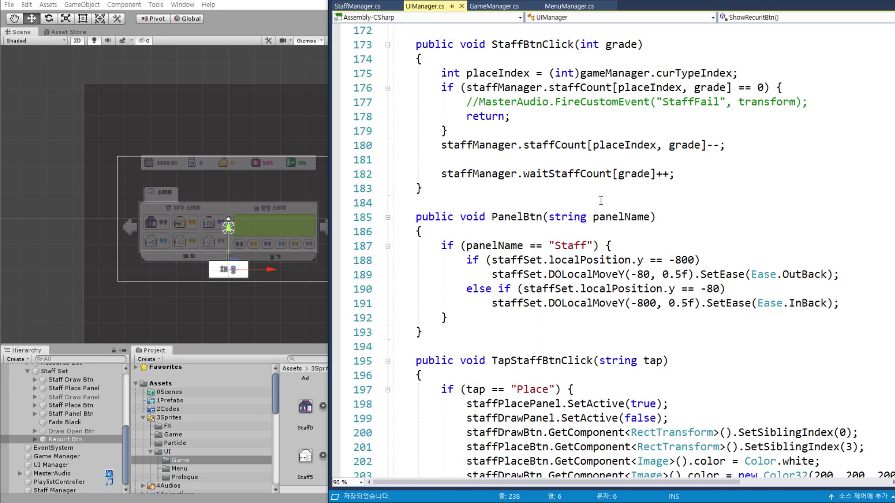
pyautogui.scroll(1, 600, 201)
pyautogui.hotkey('ctrl', 'f')
pyautogui.write('Fa')
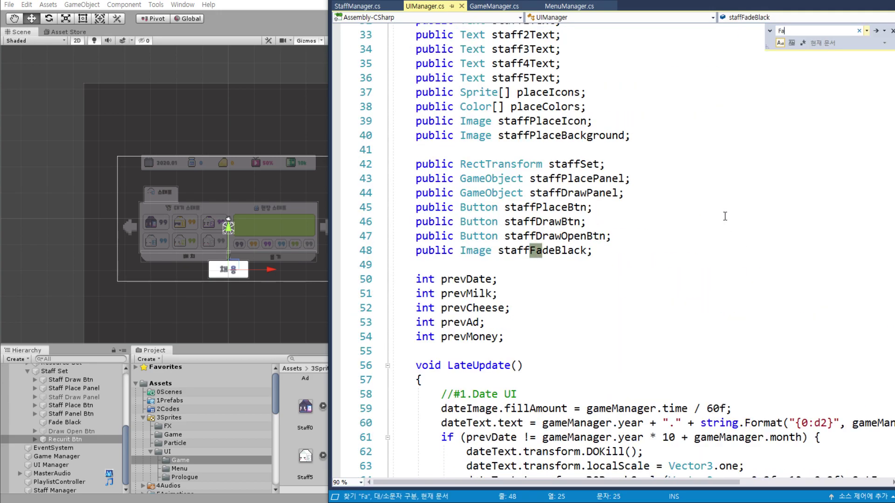
pyautogui.write('de')
pyautogui.press('Return')
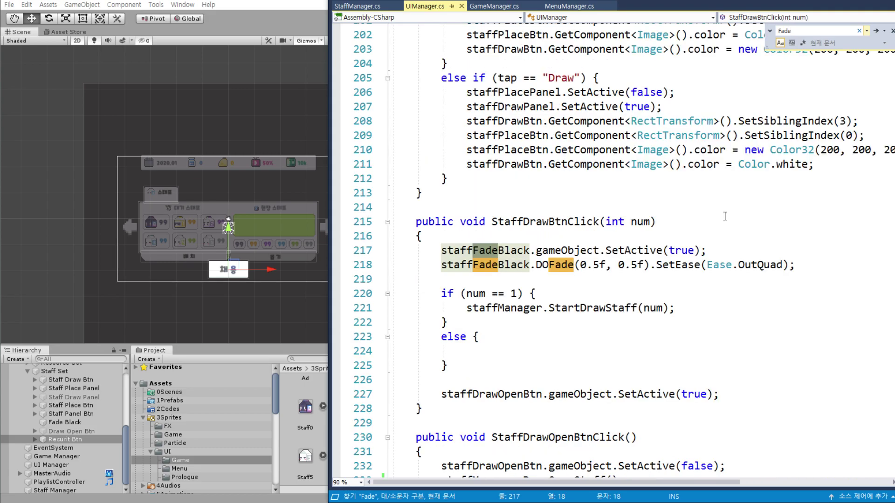
# - Copy the two staffFadeBlack lines into the start of StaffRecuritBtnClick
pyautogui.moveTo(441, 250); pyautogui.dragTo(843, 263)
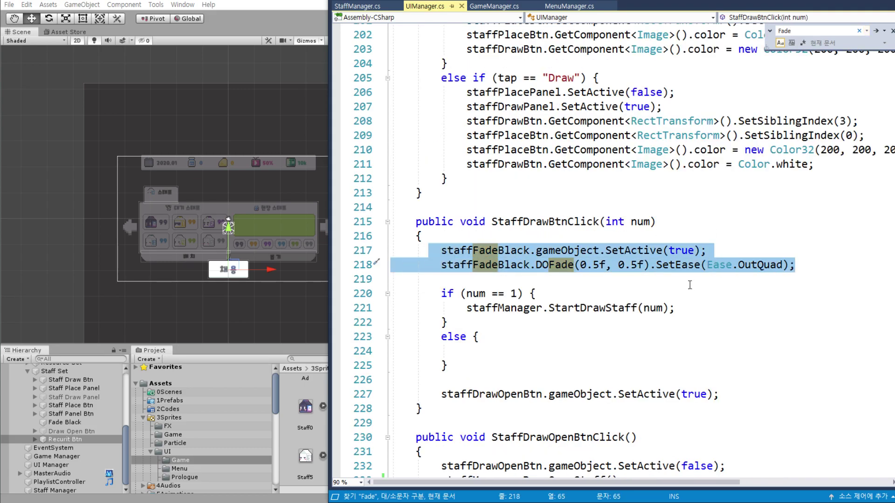
pyautogui.scroll(-10, 561, 254)
pyautogui.scroll(1, 528, 219)
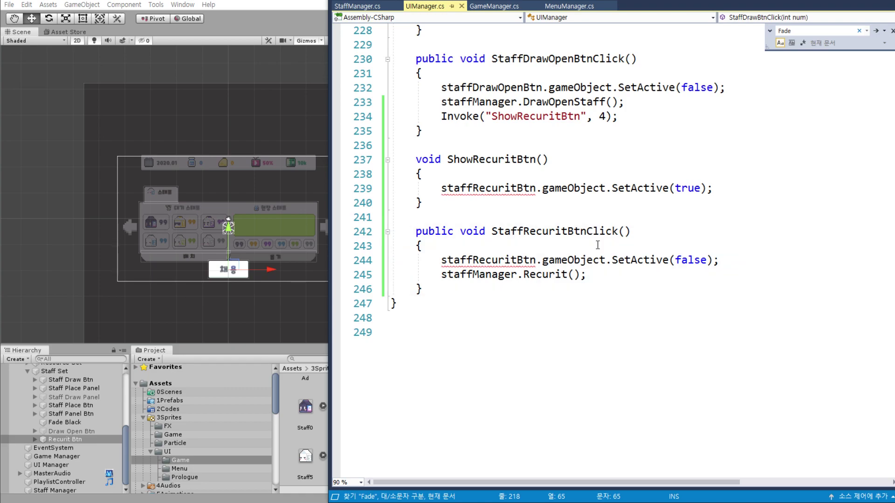
pyautogui.click(555, 247)
pyautogui.press('Return')
pyautogui.hotkey('ctrl', 'v')
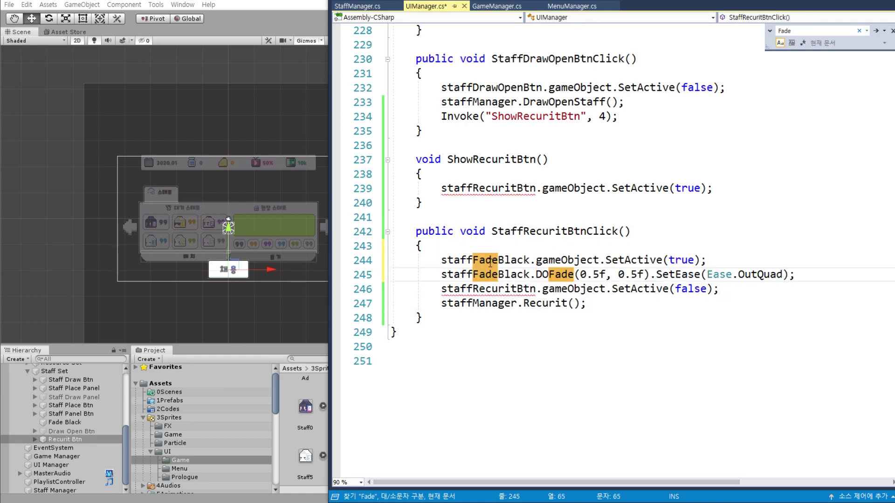
# - Move the pasted DOFade statement above the staffFadeBlack SetActive line
pyautogui.moveTo(441, 261); pyautogui.dragTo(795, 275)
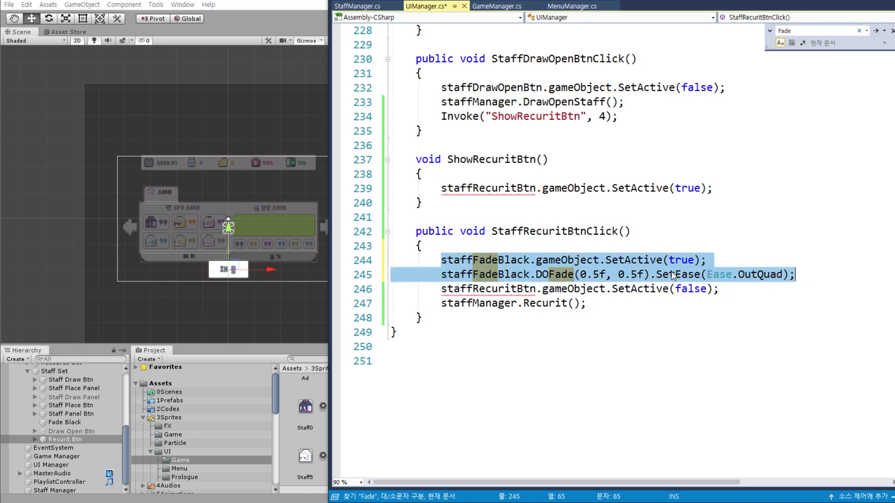
pyautogui.doubleClick(681, 260)
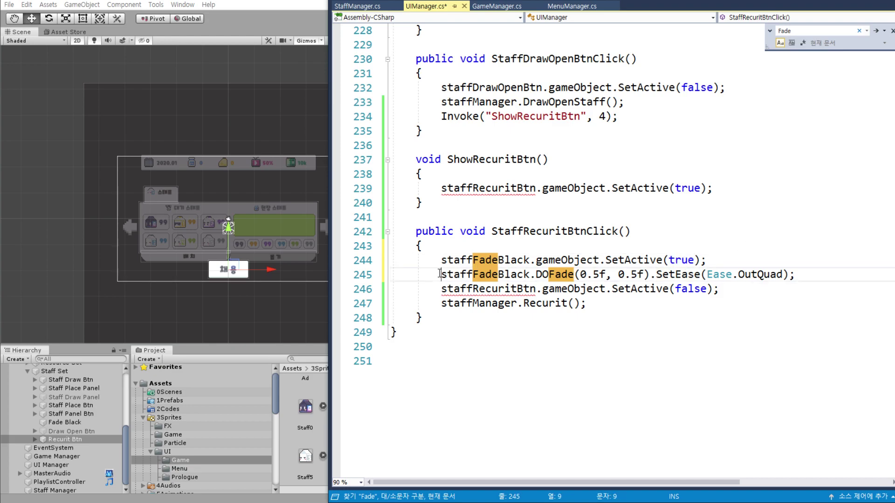
pyautogui.moveTo(441, 275); pyautogui.dragTo(794, 275)
pyautogui.press('Delete')
pyautogui.click(599, 246)
pyautogui.press('Return')
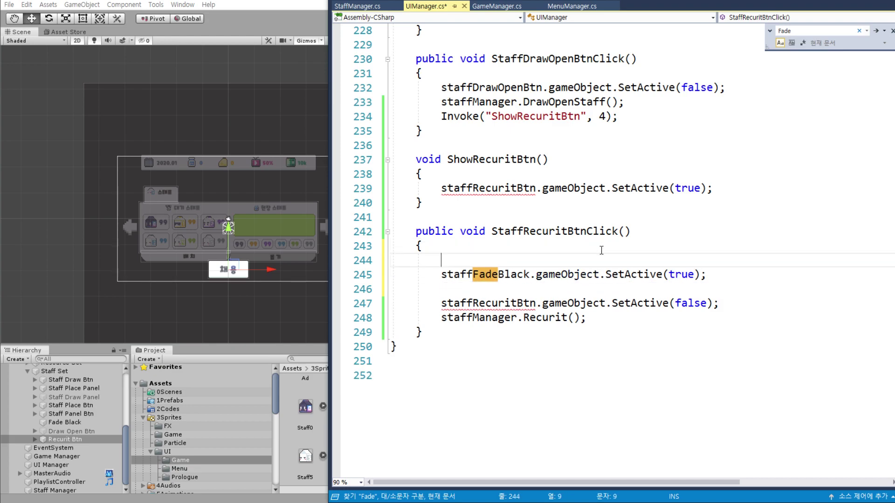
pyautogui.hotkey('ctrl', 'v')
# - Change DOFade's first argument to 0, keeping the 0.5f duration
pyautogui.doubleClick(554, 260)
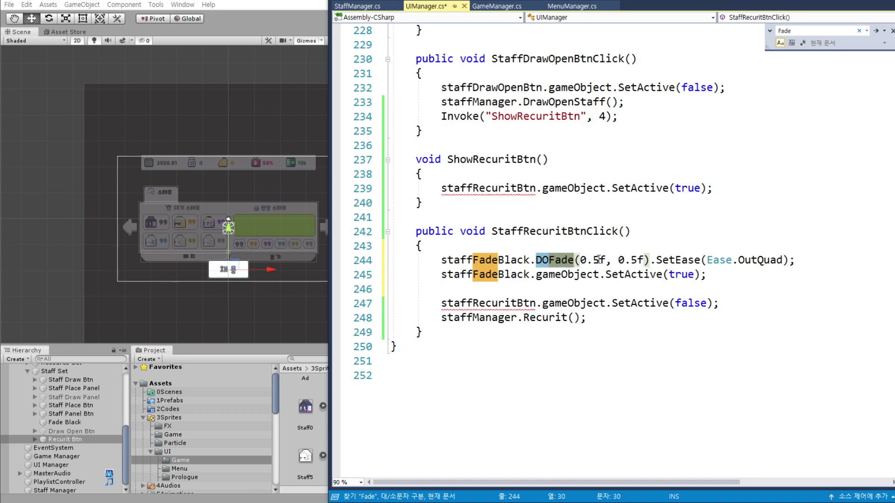
pyautogui.click(605, 261)
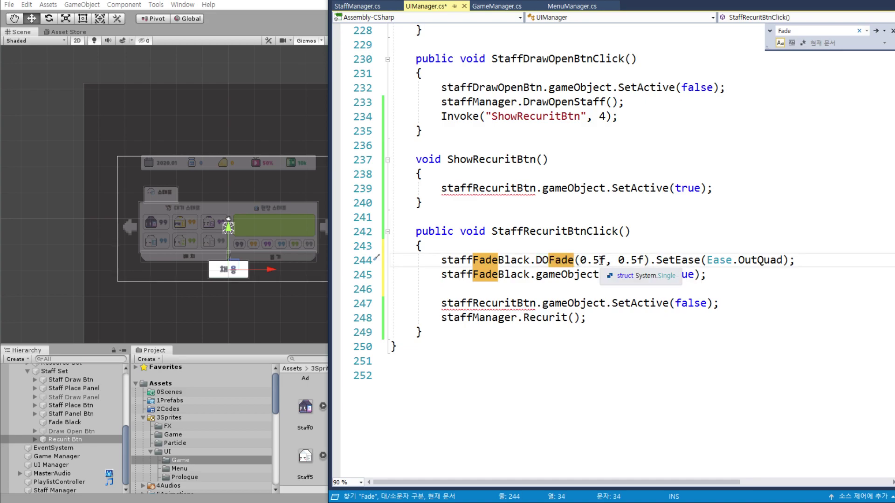
pyautogui.moveTo(605, 260); pyautogui.dragTo(582, 261)
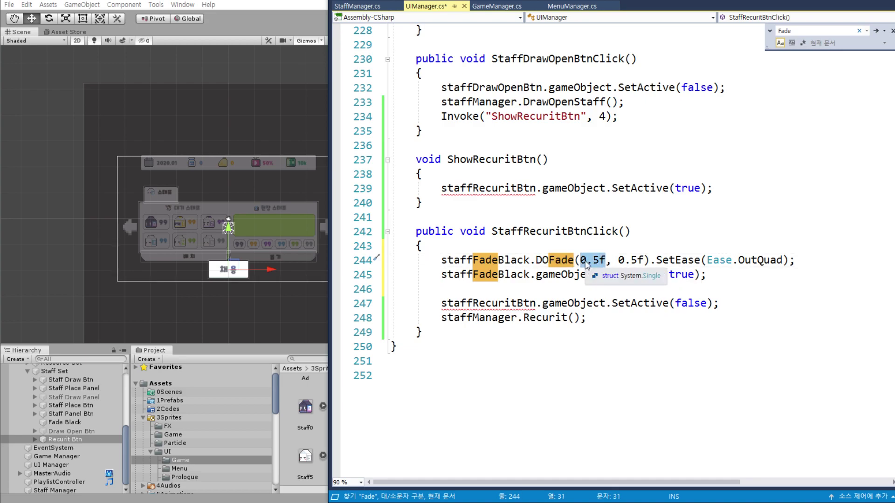
pyautogui.write('0')
pyautogui.moveTo(593, 266); pyautogui.dragTo(779, 265)
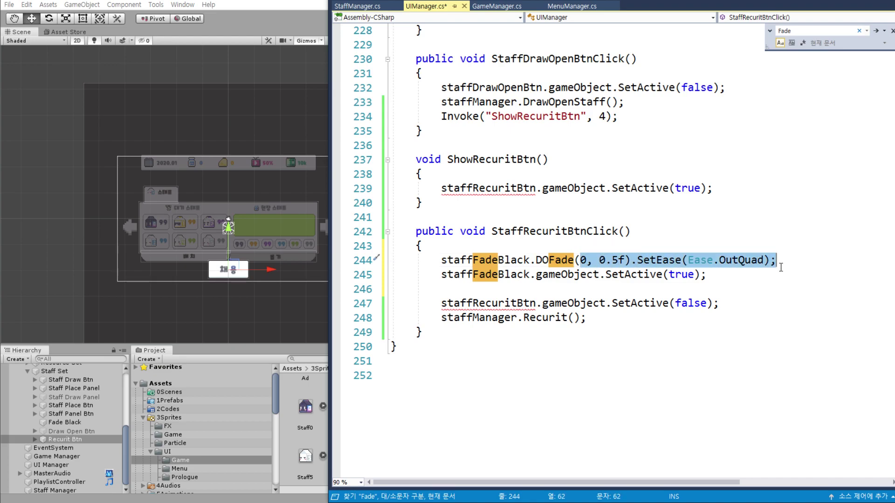
pyautogui.click(779, 266)
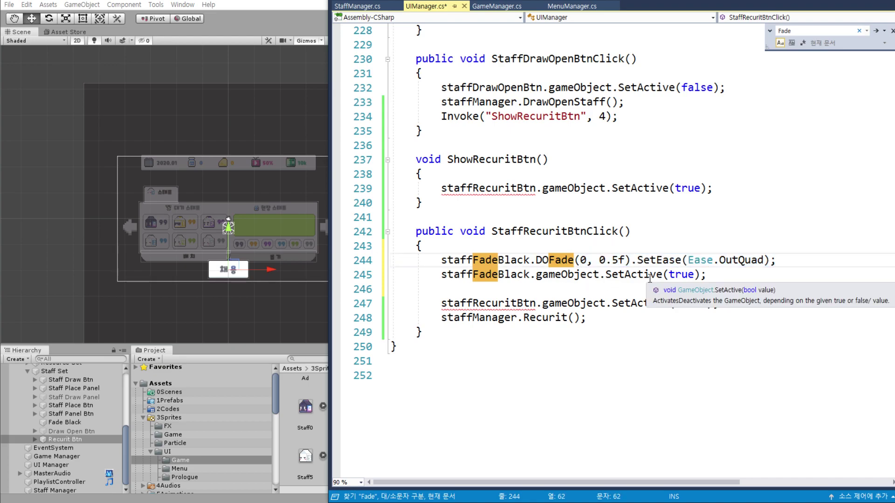
pyautogui.moveTo(605, 260); pyautogui.dragTo(626, 260)
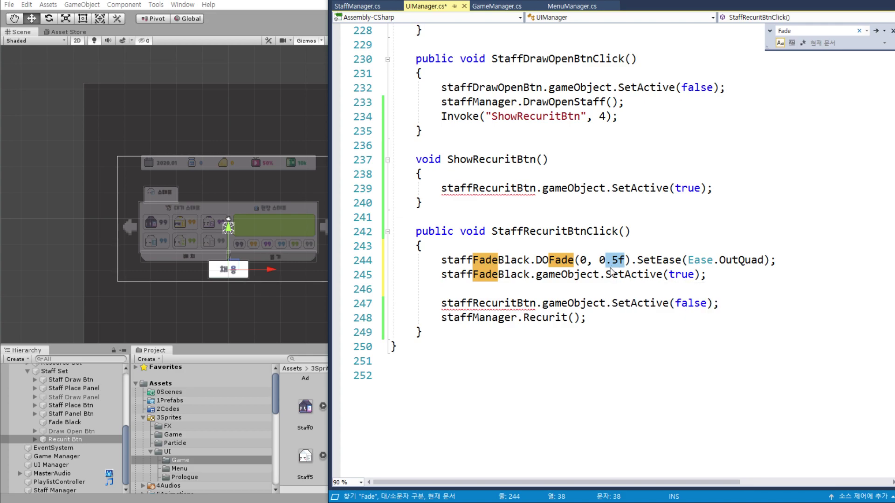
pyautogui.moveTo(442, 278); pyautogui.dragTo(736, 276)
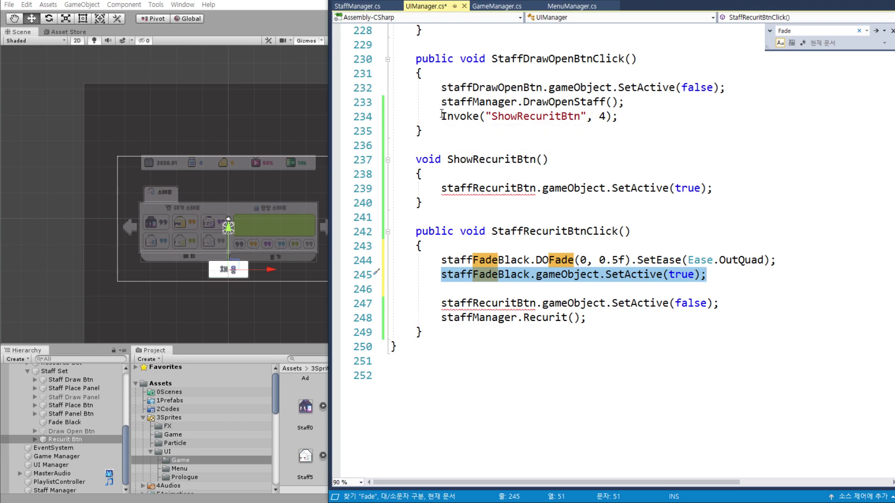
# - Copy the Invoke("ShowRecuritBtn", 4) call onto a new line below the fade
pyautogui.moveTo(442, 116); pyautogui.dragTo(668, 116)
pyautogui.hotkey('ctrl', 'c')
pyautogui.click(797, 258)
pyautogui.press('Return')
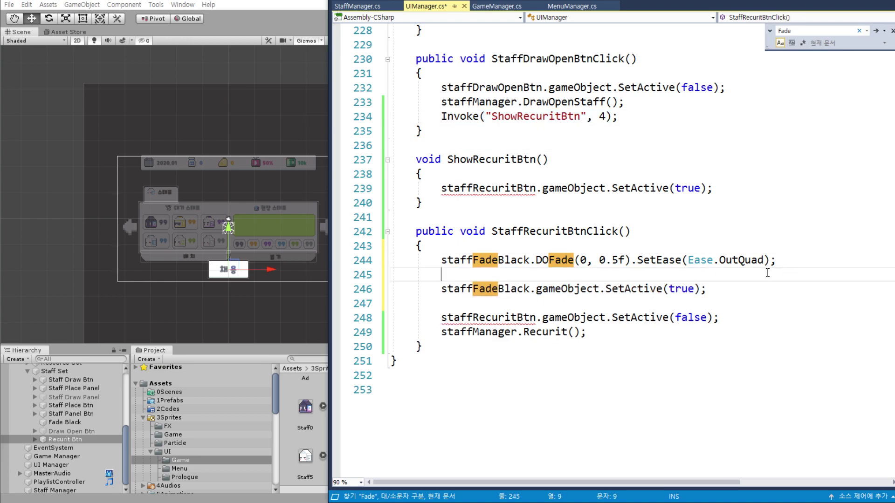
pyautogui.hotkey('ctrl', 'v')
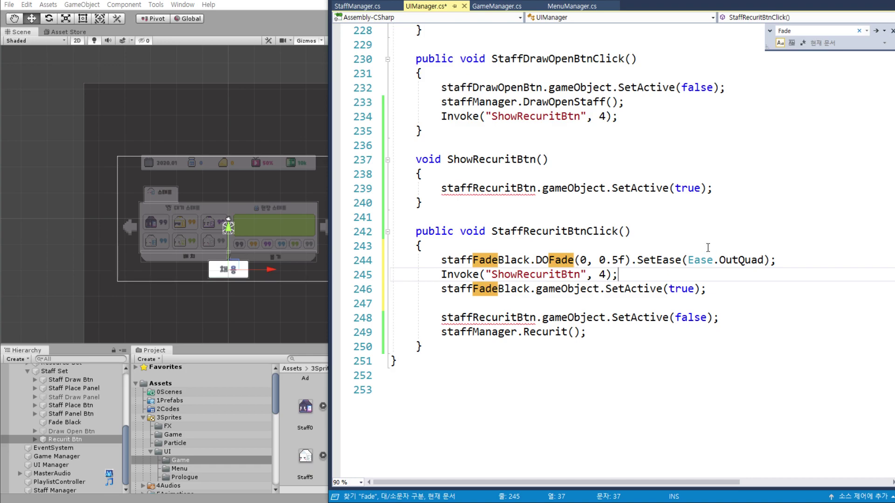
pyautogui.keyDown('shift'); pyautogui.click(442, 275); pyautogui.keyUp('shift')
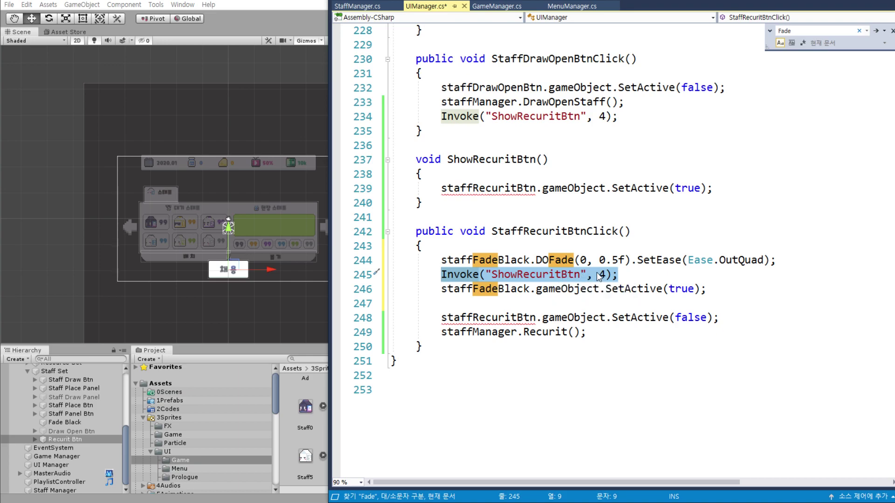
# - Edit the end of the fade line and add blank lines after StaffRecuritBtnClick
pyautogui.click(771, 260)
pyautogui.write('.SetC')
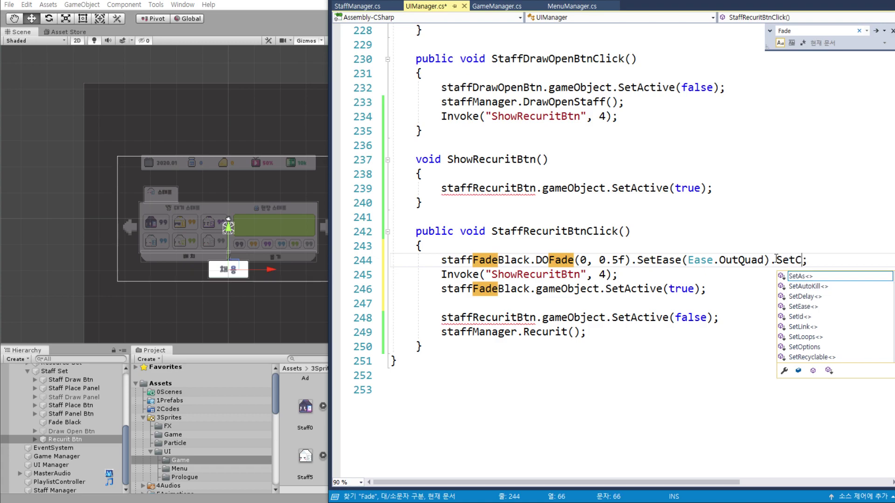
pyautogui.press('BackSpace')
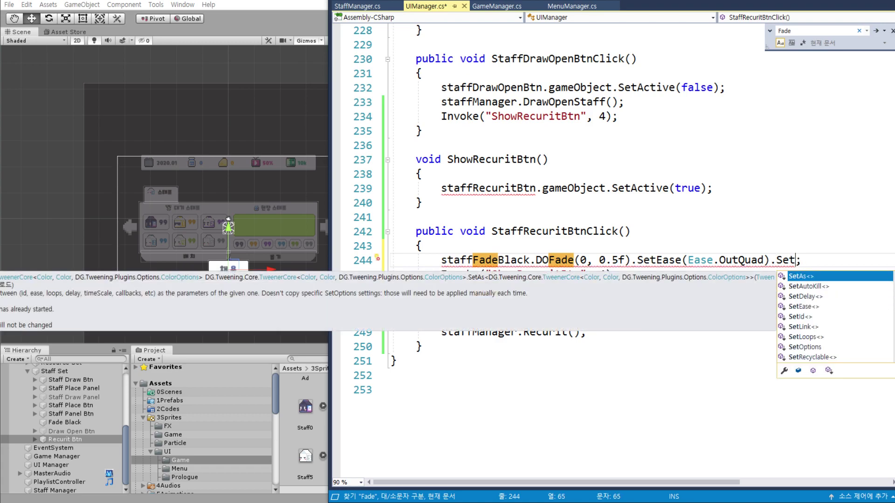
pyautogui.scroll(-2, 834, 316)
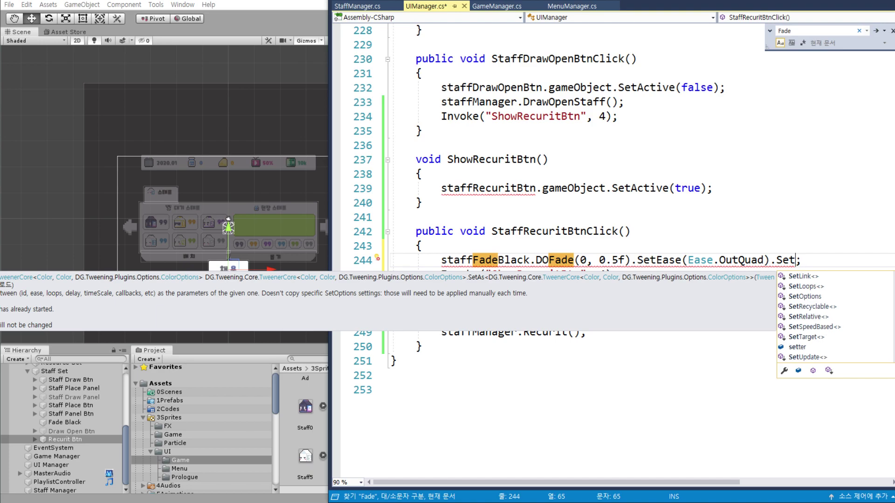
pyautogui.click(564, 233)
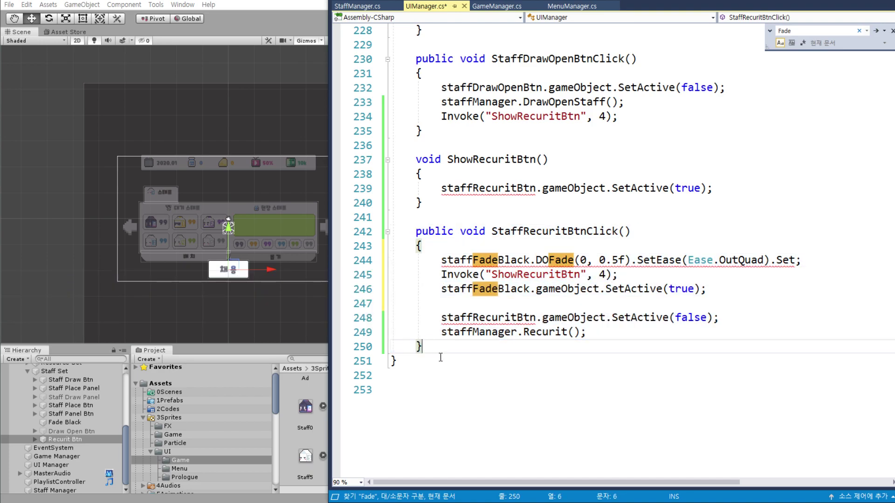
pyautogui.press('Return')
pyautogui.press('Return')
# - Paste a copy of StaffRecuritBtnClick and rename the copy DisableFadeBlack
pyautogui.write('public void StaffRecuritBtnClick()     {         staffFadeBlack.DOFade(0, 0.5f).SetEase(Ease.OutQuad).Set;         Invoke("ShowRecuritBtn", 4);         staffFadeBlack.gameObject.SetActive(true);          staffRecuritBtn.gameObject.SetActive(false);         staffManager.Recurit();     }')
pyautogui.doubleClick(572, 356)
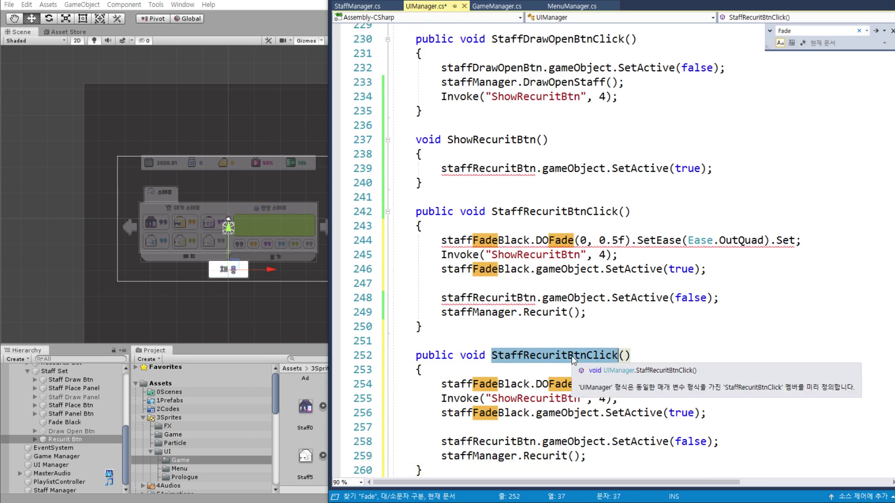
pyautogui.write('Disa')
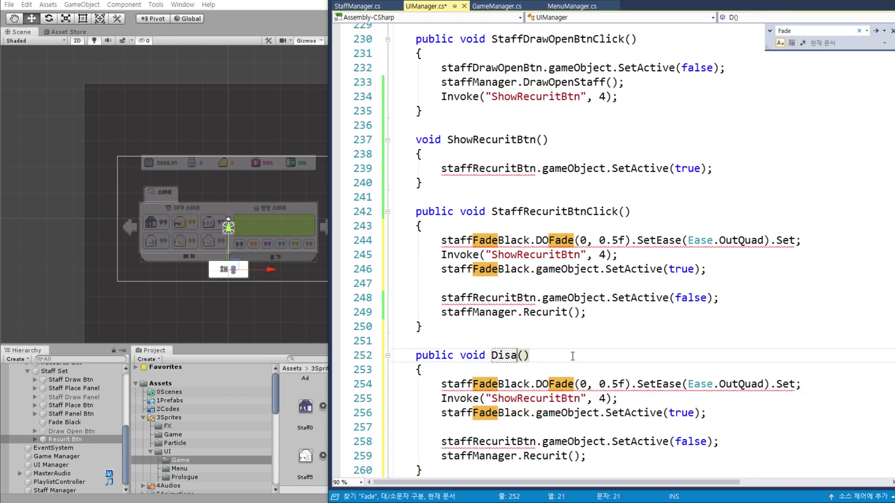
pyautogui.write('vle')
pyautogui.press('BackSpace')
pyautogui.press('BackSpace')
pyautogui.press('BackSpace')
pyautogui.write('b')
pyautogui.write('le')
pyautogui.press('BackSpace')
pyautogui.write('Fade')
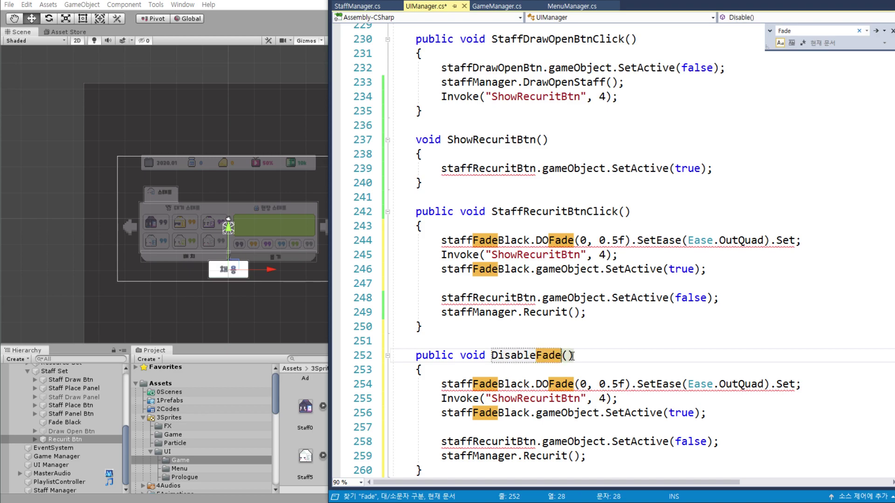
pyautogui.write('Ba')
pyautogui.press('BackSpace')
pyautogui.write('la')
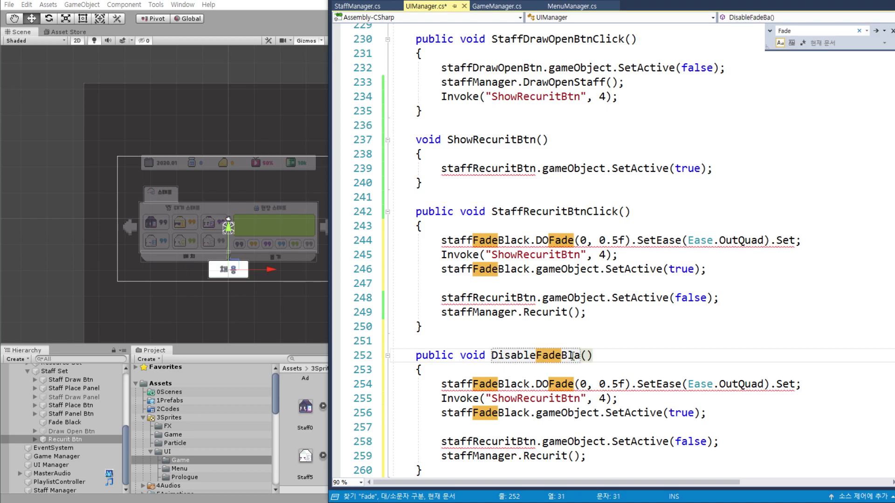
pyautogui.write('ck')
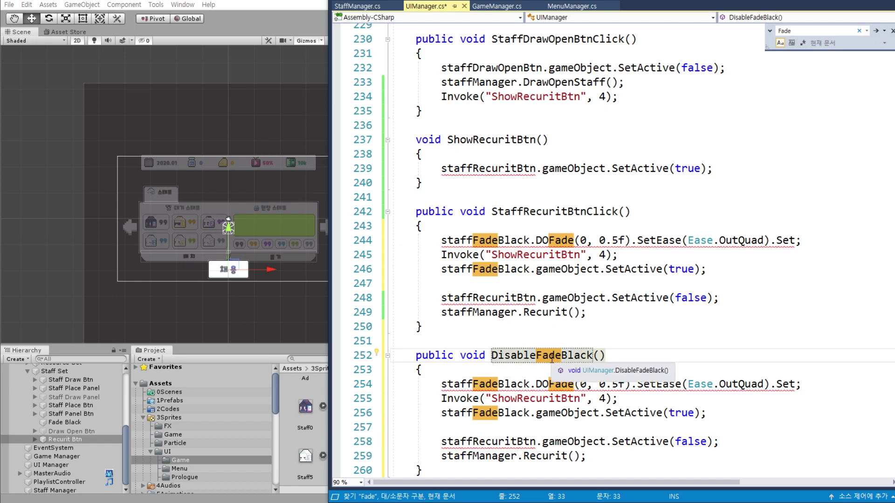
# - Change the Invoke call to invoke DisableFadeBlack after 0.6f instead of ShowRecuritBtn
pyautogui.click(558, 259)
pyautogui.doubleClick(558, 255)
pyautogui.write('DisableFadeBlack')
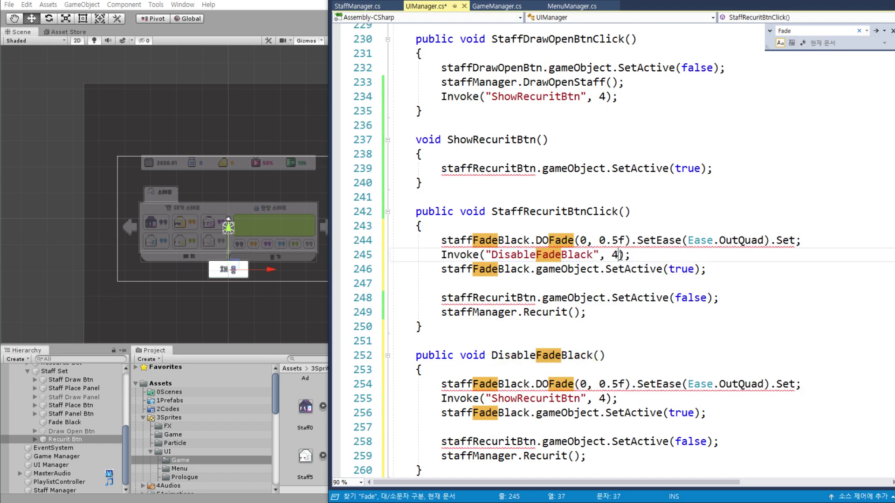
pyautogui.hotkey('shift', 'Left')
pyautogui.write('0.')
pyautogui.write('5')
pyautogui.press('BackSpace')
pyautogui.write('5')
pyautogui.press('BackSpace')
pyautogui.write('6f')
# - Move the staffFadeBlack SetActive statement into DisableFadeBlack and change it to false
pyautogui.moveTo(441, 269); pyautogui.dragTo(706, 269)
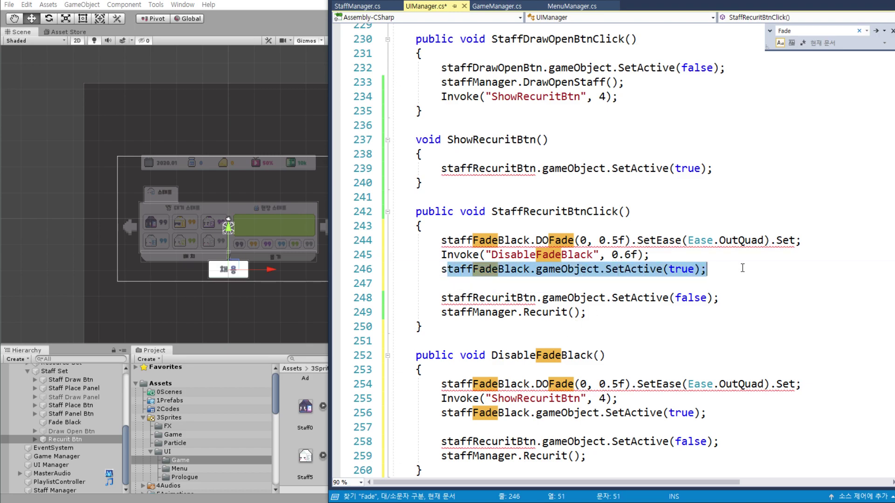
pyautogui.hotkey('ctrl', 'x')
pyautogui.hotkey('ctrl', 'z')
pyautogui.click(441, 269)
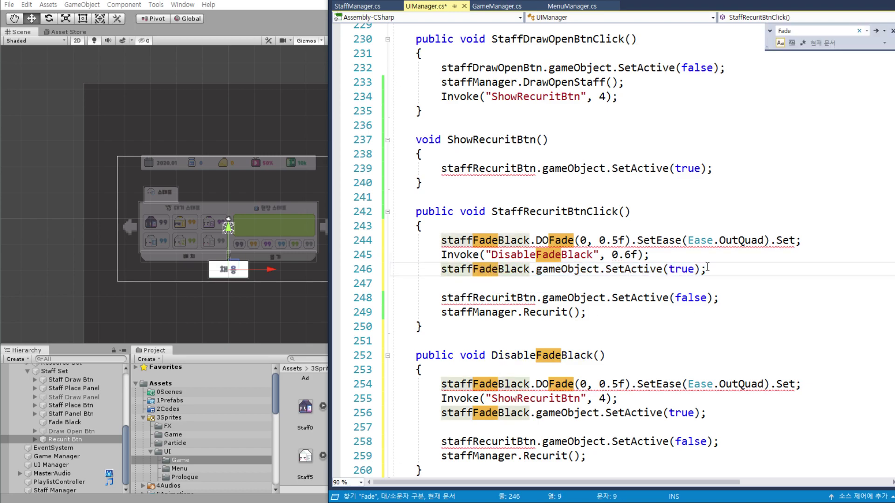
pyautogui.hotkey('shift', 'End')
pyautogui.hotkey('ctrl', 'x')
pyautogui.moveTo(428, 387); pyautogui.dragTo(609, 458)
pyautogui.hotkey('ctrl', 'v')
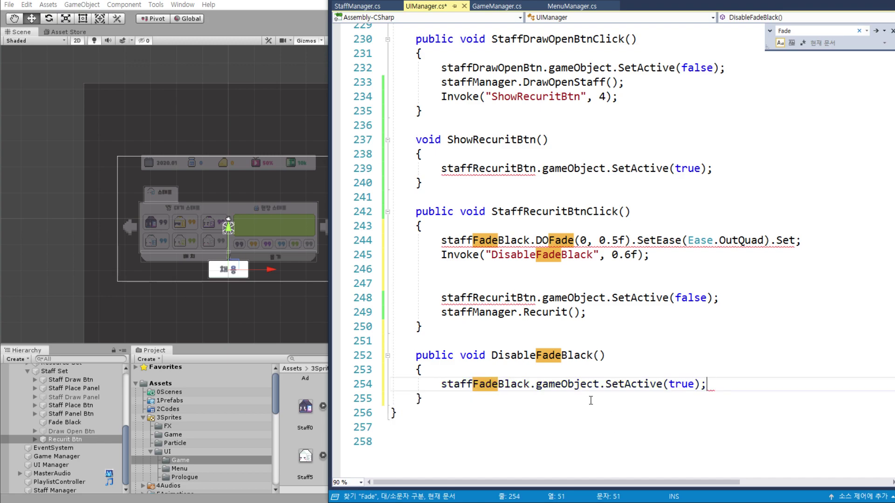
pyautogui.doubleClick(681, 384)
pyautogui.write('fal')
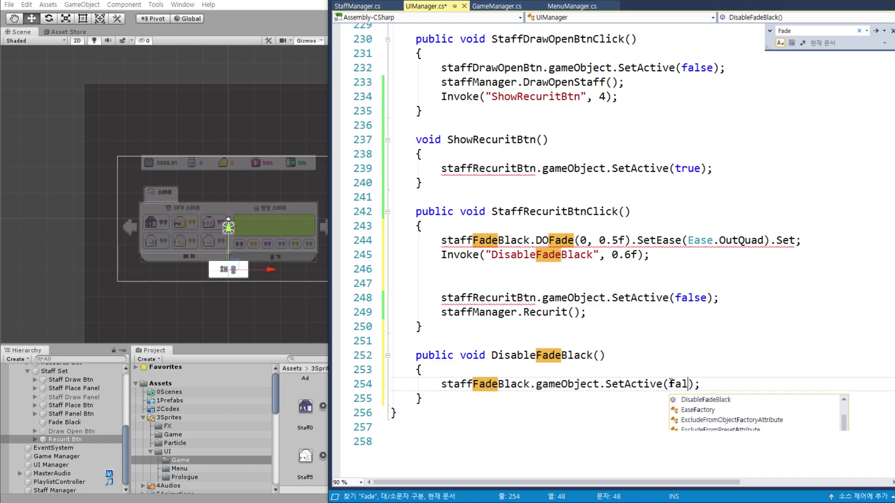
pyautogui.write('se')
# - Save UIManager.cs and delete the leftover .Set fragment on line 244
pyautogui.press('Escape')
pyautogui.click(630, 211)
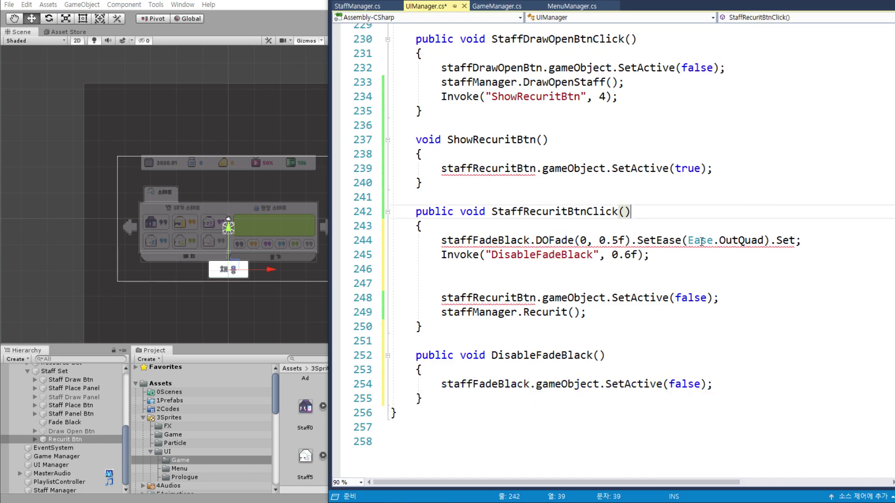
pyautogui.hotkey('ctrl', 's')
pyautogui.moveTo(569, 261)
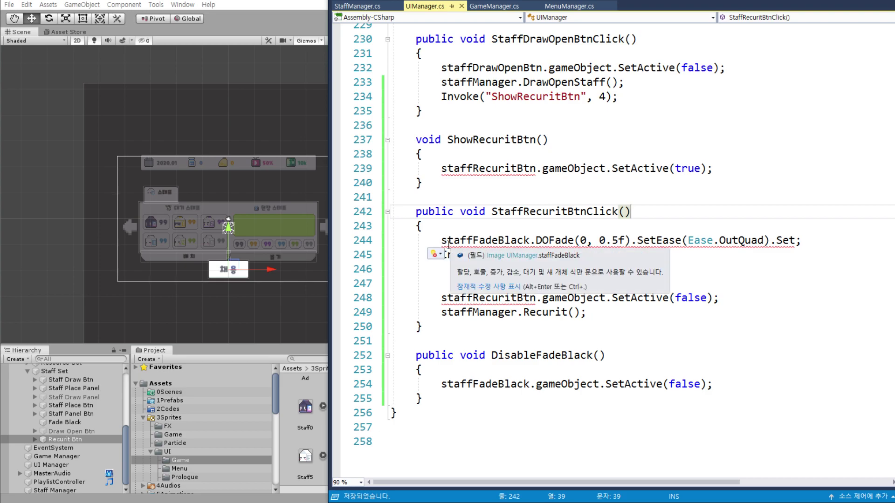
pyautogui.moveTo(768, 241); pyautogui.dragTo(795, 240)
pyautogui.press('BackSpace')
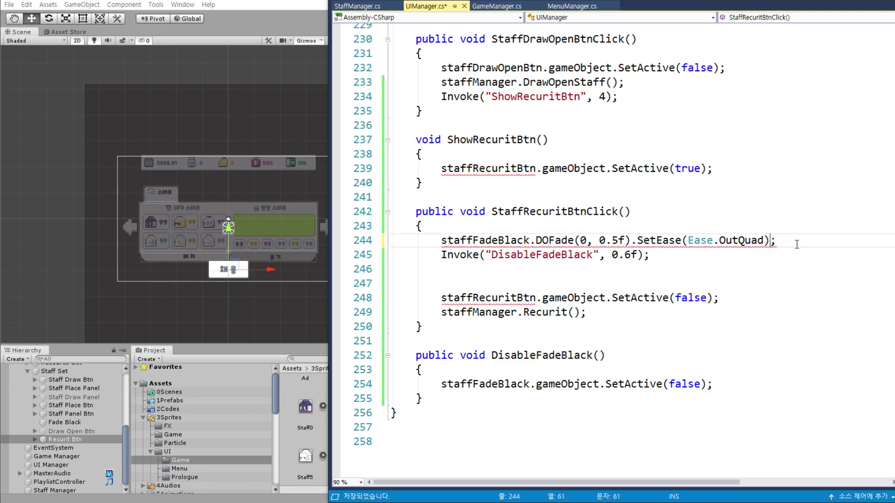
# - Add staffRecuritBtn as a new field declaration prefixed with 'public Button'
pyautogui.doubleClick(490, 297)
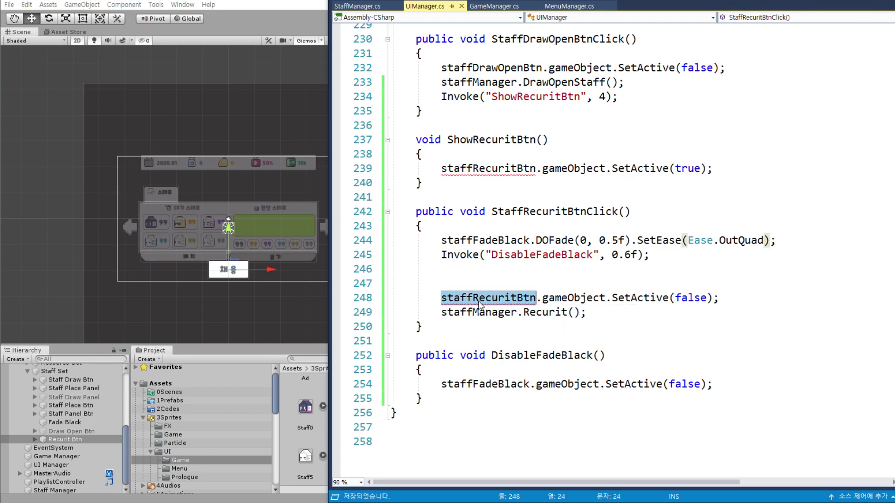
pyautogui.scroll(8, 567, 205)
pyautogui.scroll(20, 567, 205)
pyautogui.scroll(14, 559, 210)
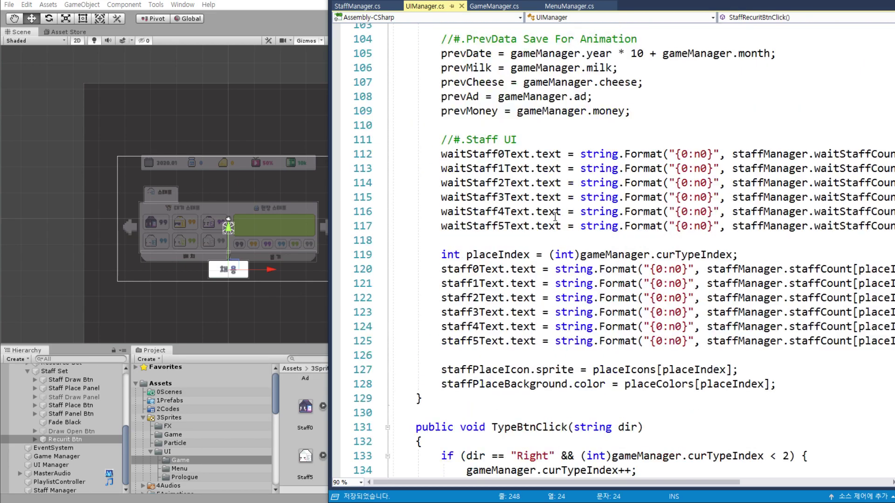
pyautogui.scroll(6, 552, 215)
pyautogui.scroll(8, 544, 224)
pyautogui.scroll(11, 542, 222)
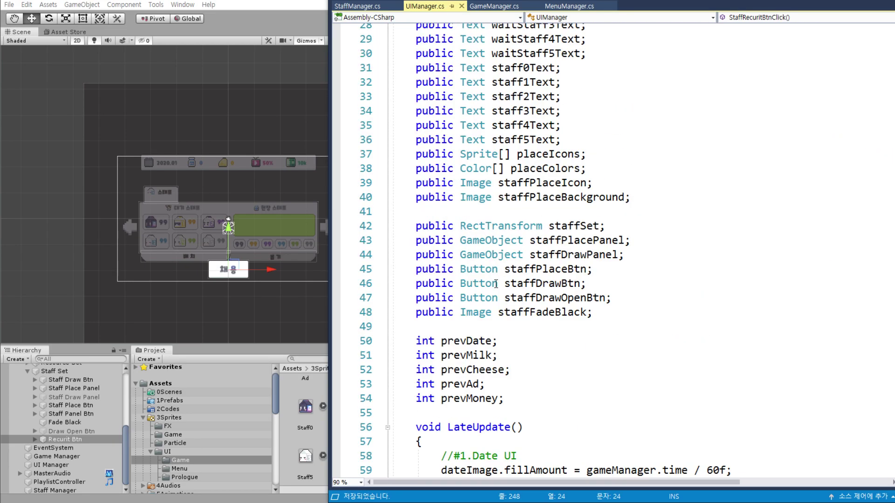
pyautogui.click(514, 328)
pyautogui.hotkey('ctrl', 'v')
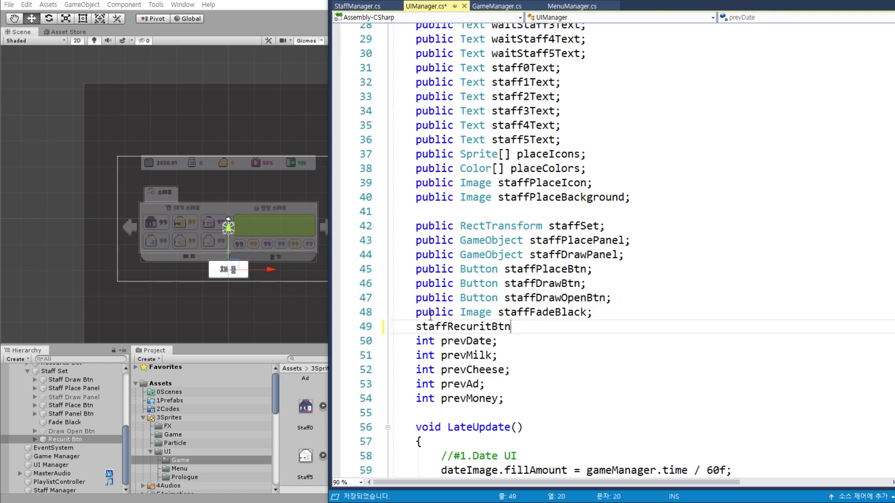
pyautogui.click(503, 298)
pyautogui.hotkey('shift', 'Home')
pyautogui.hotkey('ctrl', 'c')
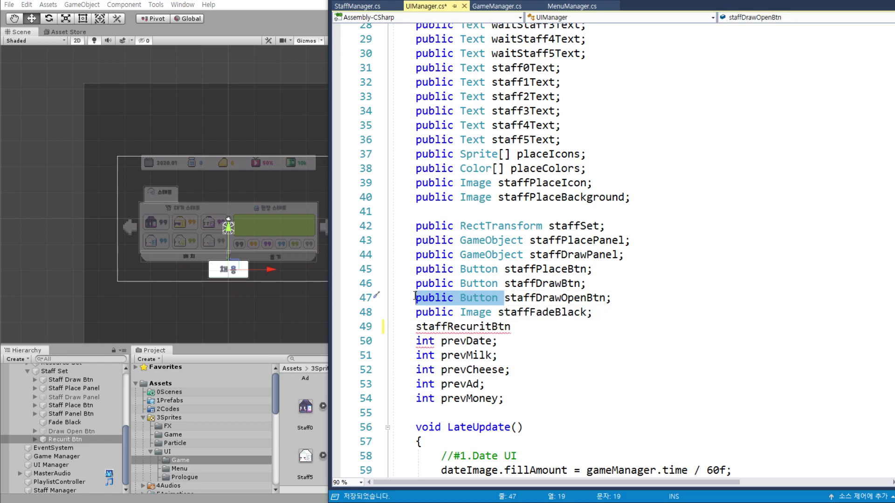
pyautogui.click(416, 327)
pyautogui.hotkey('ctrl', 'v')
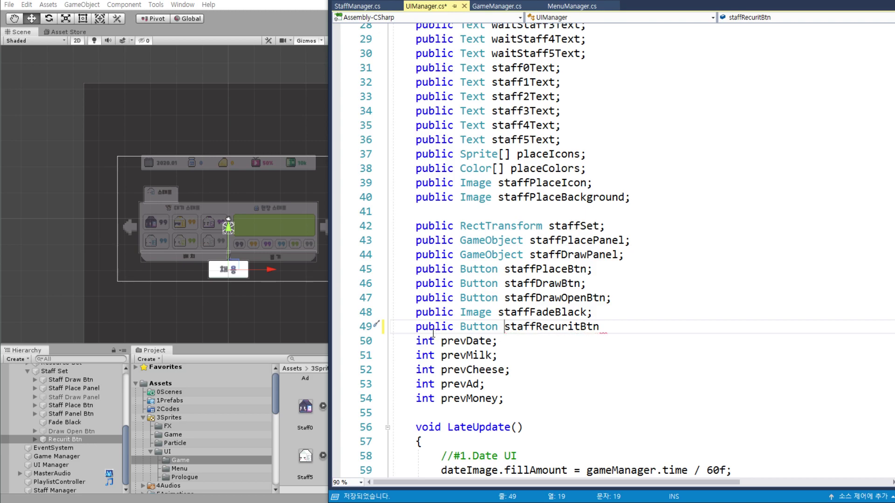
# - Move the staffRecuritBtn declaration right after staffDrawOpenBtn and save UIManager.cs
pyautogui.click(638, 327)
pyautogui.hotkey('shift', 'Home')
pyautogui.press('BackSpace')
pyautogui.click(639, 303)
pyautogui.press('Return')
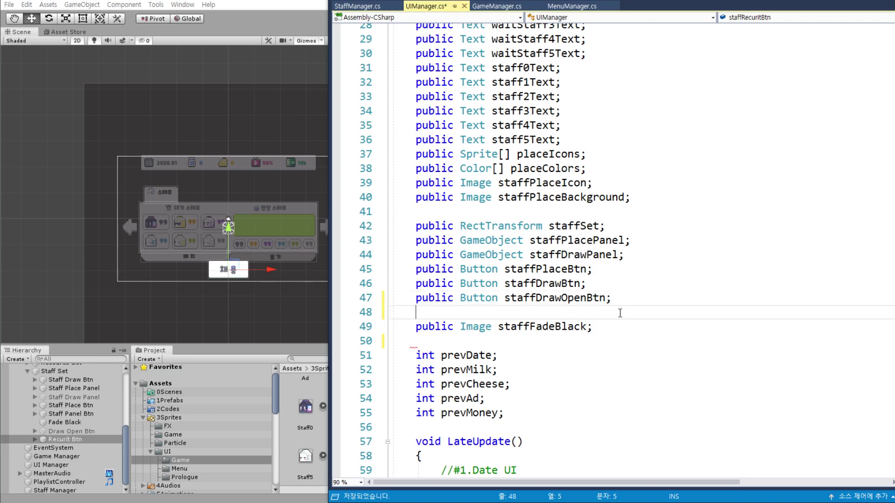
pyautogui.hotkey('ctrl', 'v')
pyautogui.press('Down')
pyautogui.press('Down')
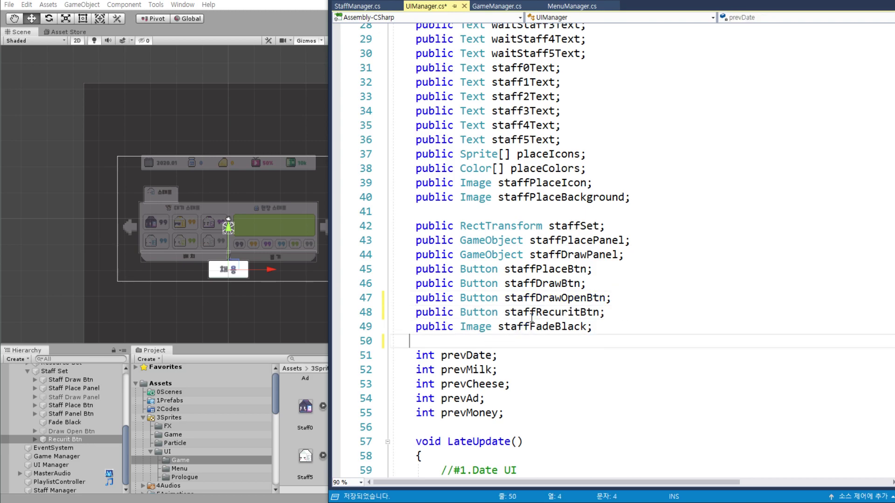
pyautogui.hotkey('ctrl', 's')
# - Review the finished DisableFadeBlack method, then return to Unity
pyautogui.scroll(-2, 634, 241)
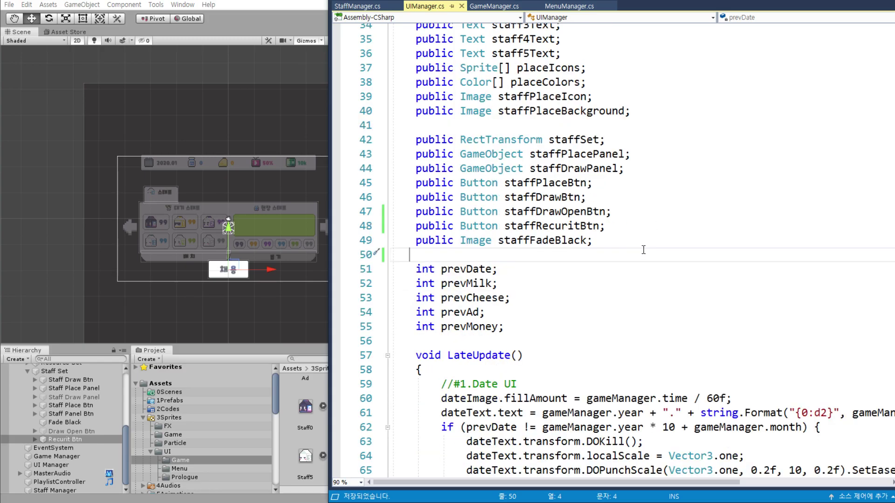
pyautogui.scroll(-12, 639, 251)
pyautogui.scroll(-10, 648, 270)
pyautogui.scroll(-10, 655, 288)
pyautogui.scroll(-6, 655, 288)
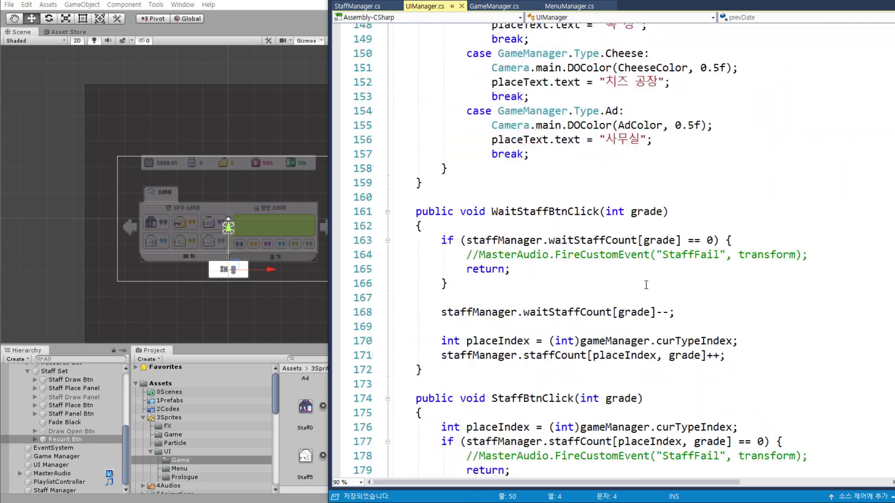
pyautogui.scroll(-9, 654, 288)
pyautogui.scroll(-7, 653, 287)
pyautogui.scroll(-4, 651, 287)
pyautogui.scroll(-3, 651, 287)
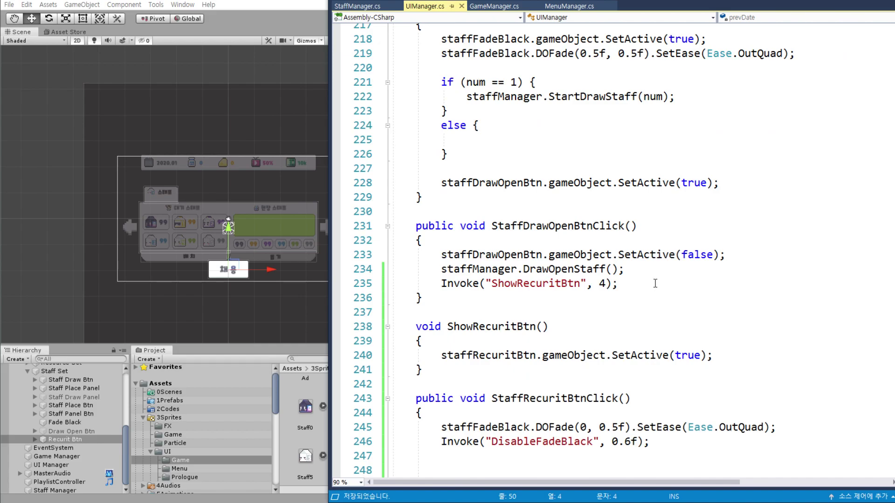
pyautogui.scroll(-3, 603, 252)
pyautogui.scroll(-3, 600, 248)
pyautogui.scroll(2, 615, 220)
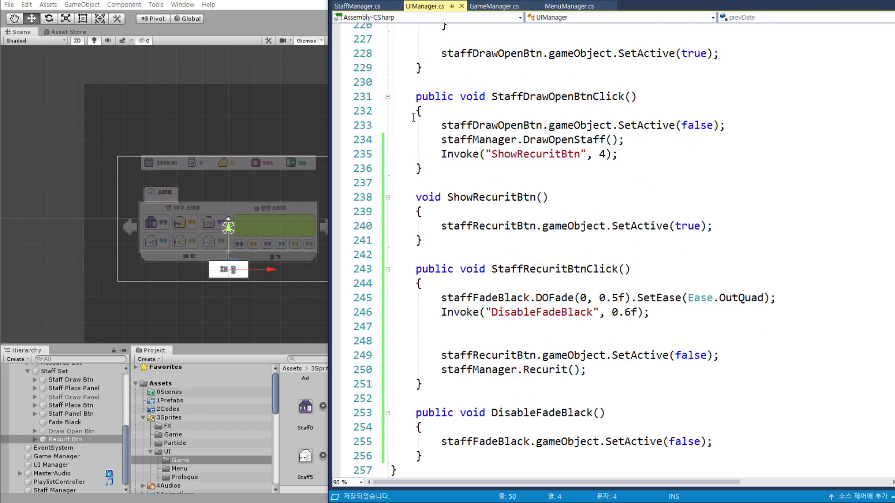
pyautogui.scroll(-2, 471, 249)
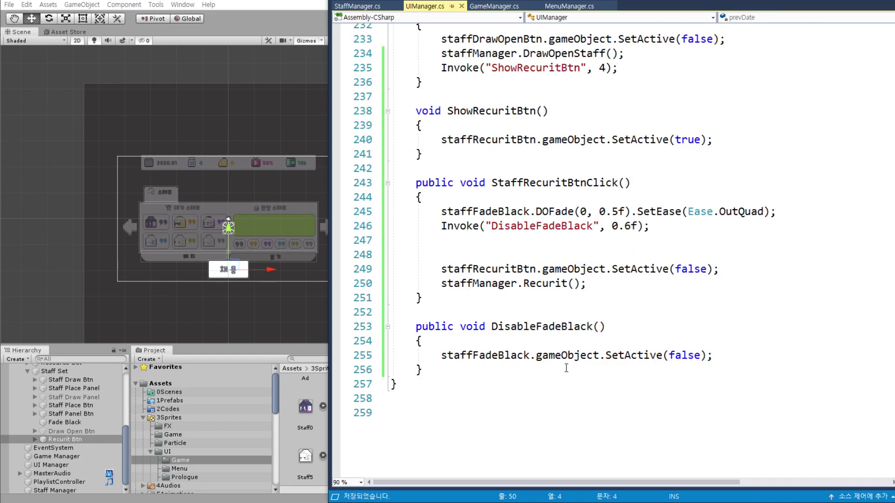
pyautogui.click(459, 373)
pyautogui.click(738, 357)
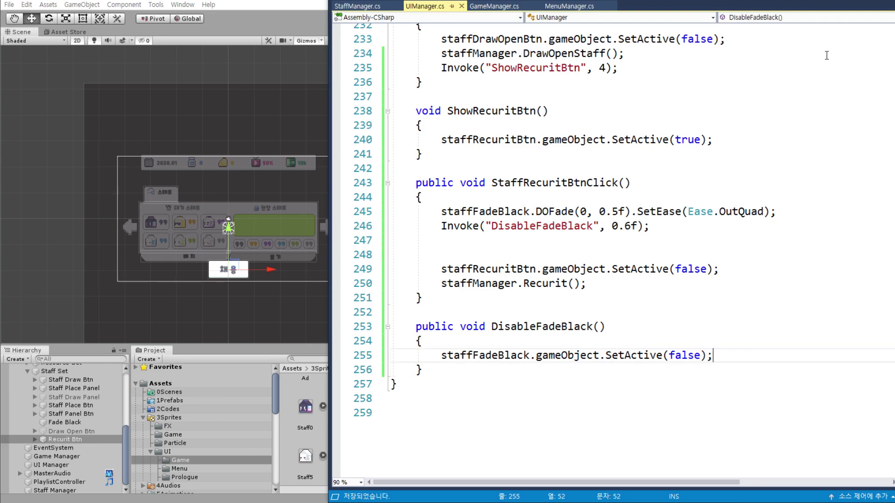
pyautogui.hotkey('alt', 'Tab')
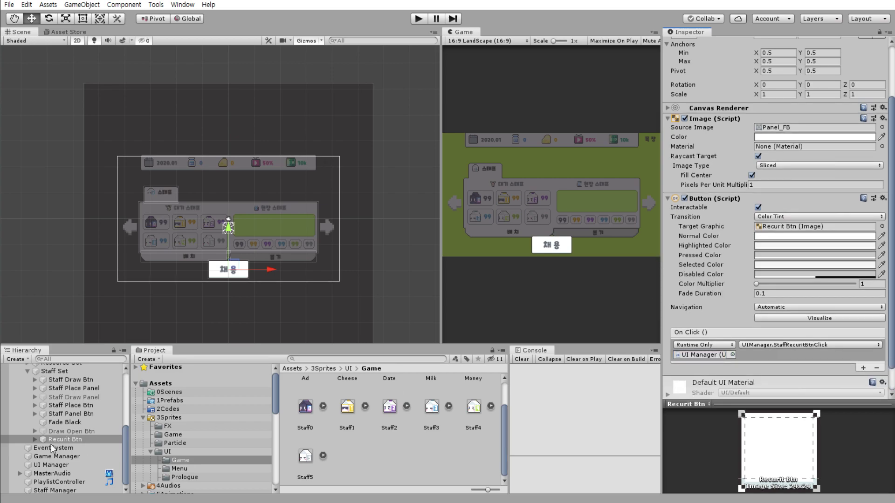
# - Drag the Recurit Btn object into the UI Manager's Staff Recurit Btn field
pyautogui.click(71, 439)
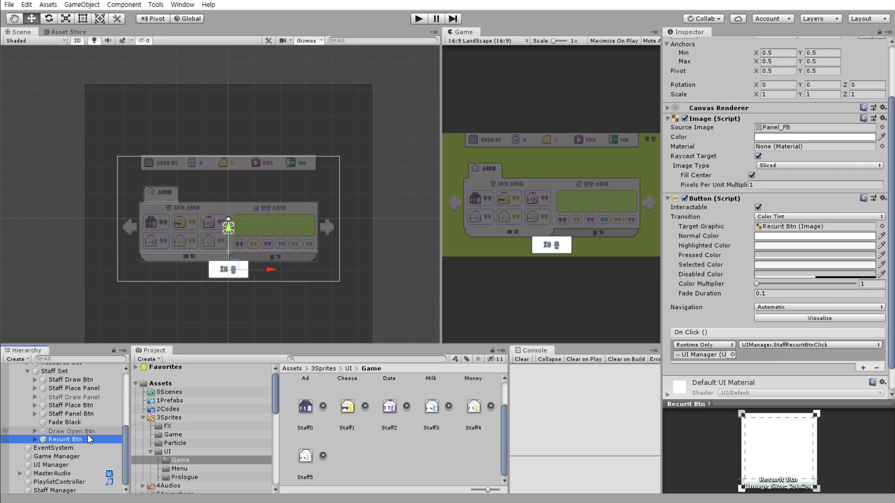
pyautogui.click(71, 464)
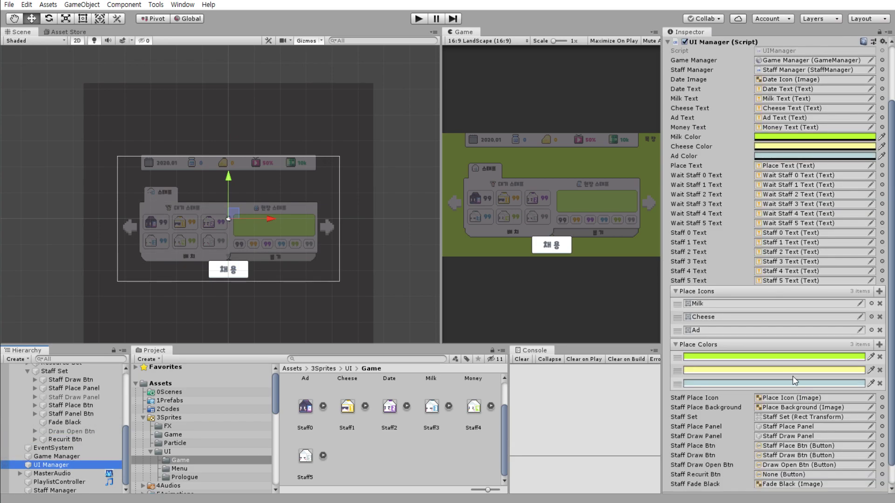
pyautogui.scroll(-2, 794, 380)
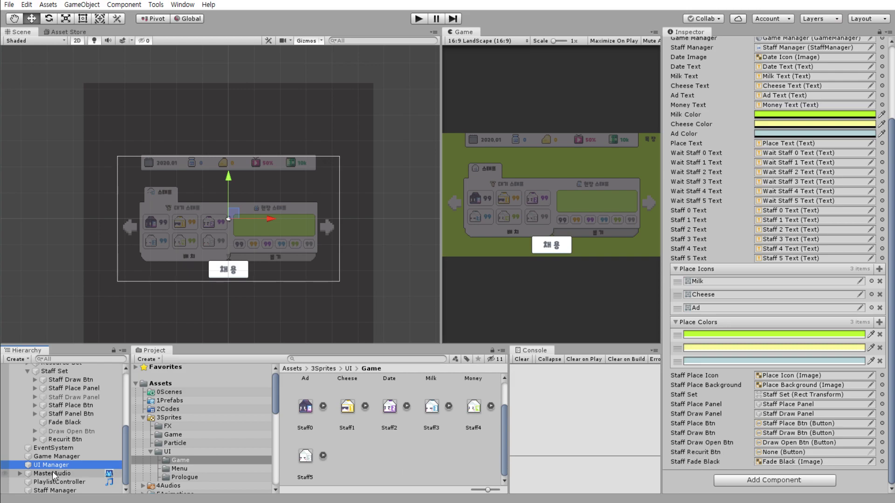
pyautogui.moveTo(74, 441); pyautogui.dragTo(792, 452)
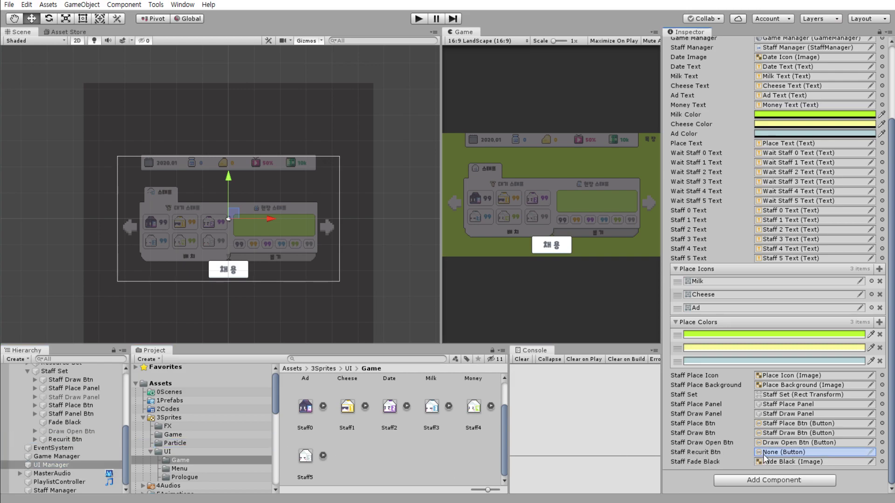
pyautogui.click(85, 440)
pyautogui.click(93, 422)
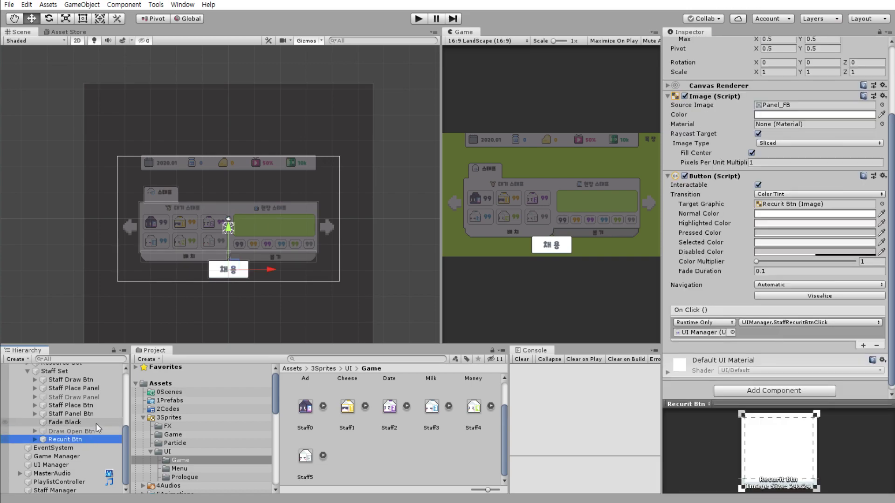
# - Make Fade Black fully transparent, then deactivate both Fade Black and Recurit Btn
pyautogui.click(787, 204)
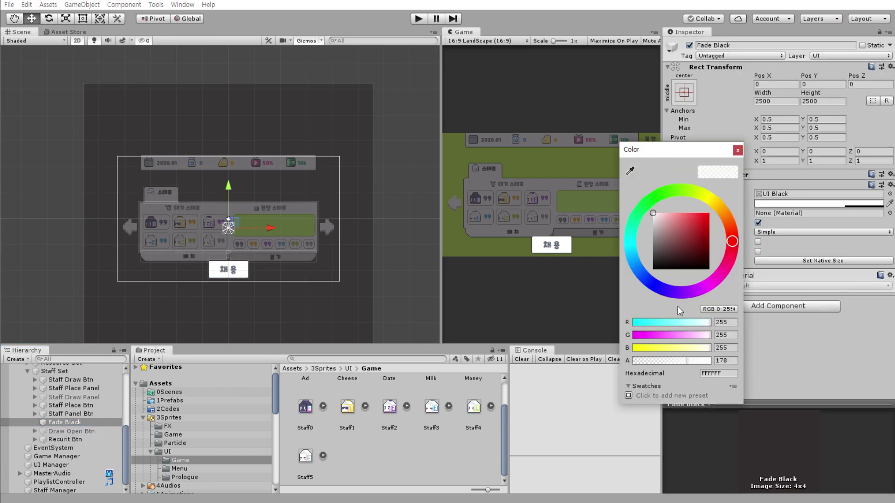
pyautogui.moveTo(706, 360); pyautogui.dragTo(377, 353)
pyautogui.click(737, 150)
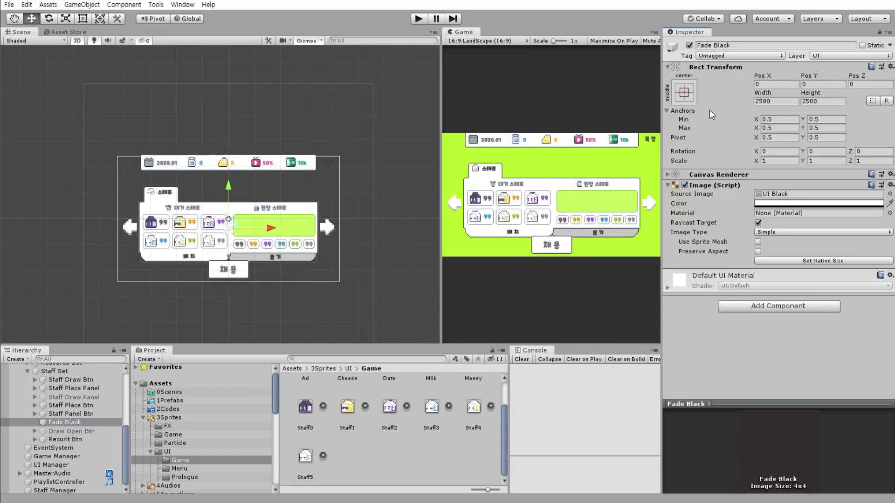
pyautogui.click(689, 45)
pyautogui.click(65, 440)
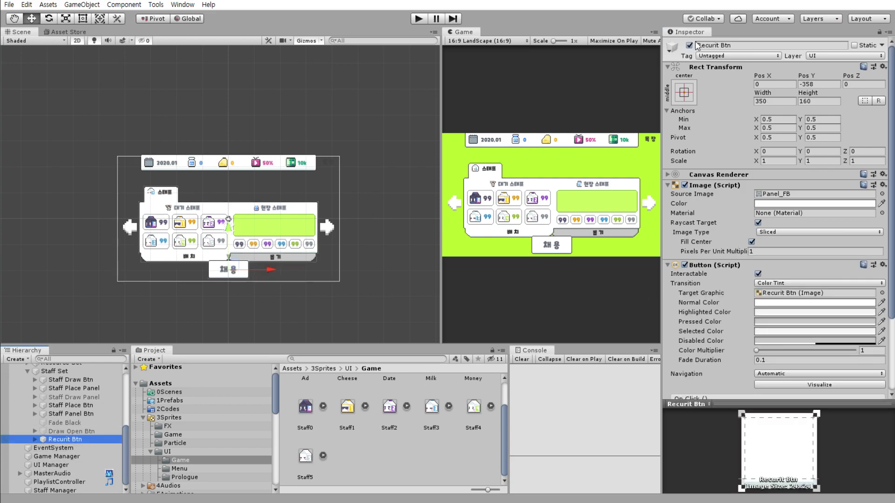
pyautogui.scroll(-5, 760, 264)
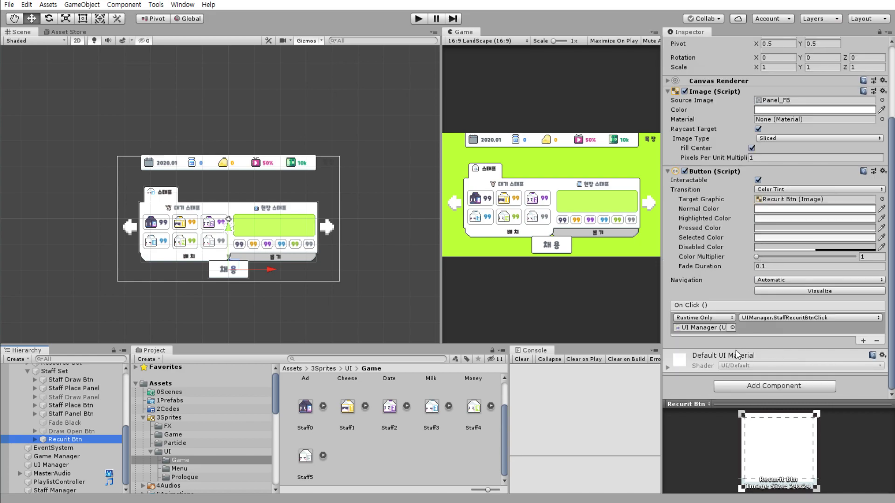
pyautogui.scroll(5, 791, 320)
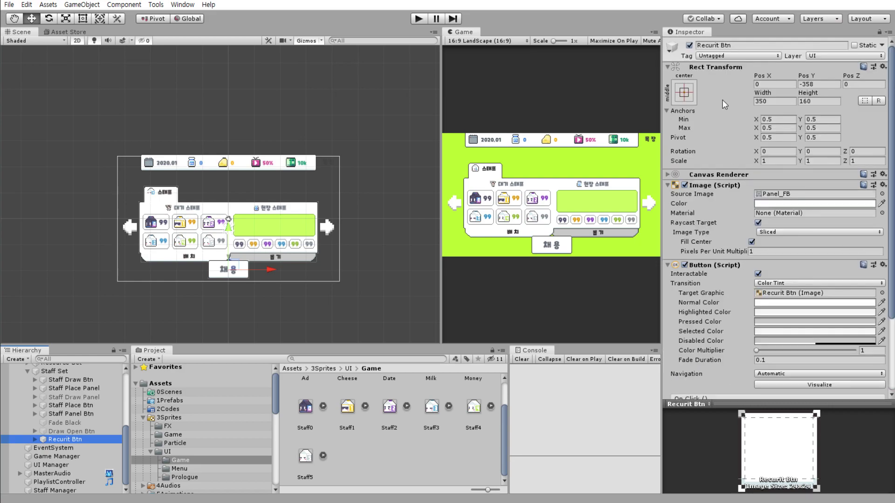
pyautogui.click(689, 45)
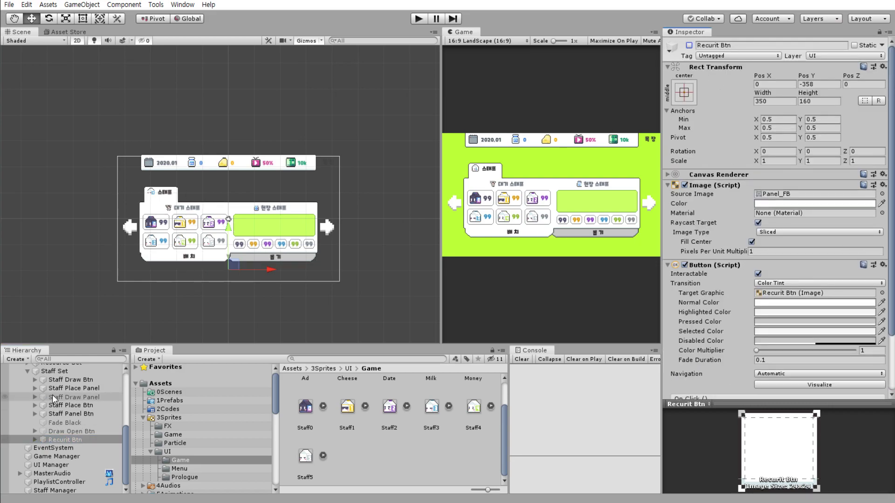
# - Set Staff Set's Pos Y to -800 and save the project
pyautogui.click(54, 371)
pyautogui.click(824, 85)
pyautogui.write('-80')
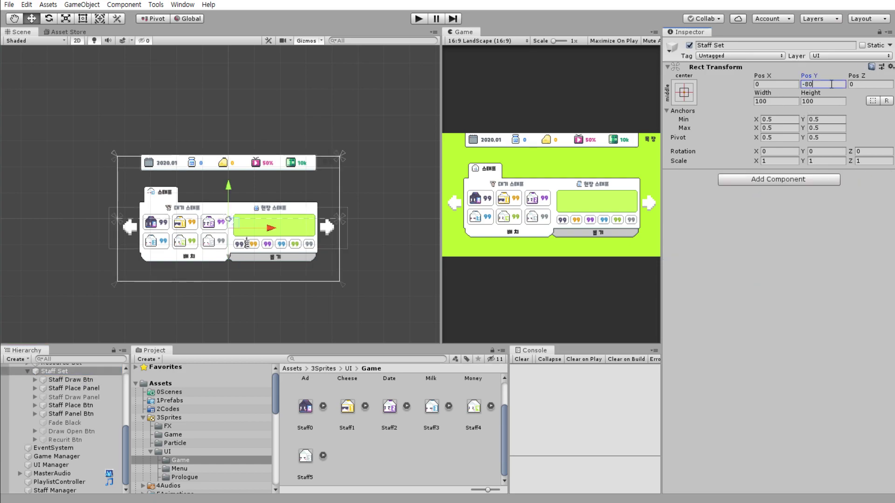
pyautogui.write('0')
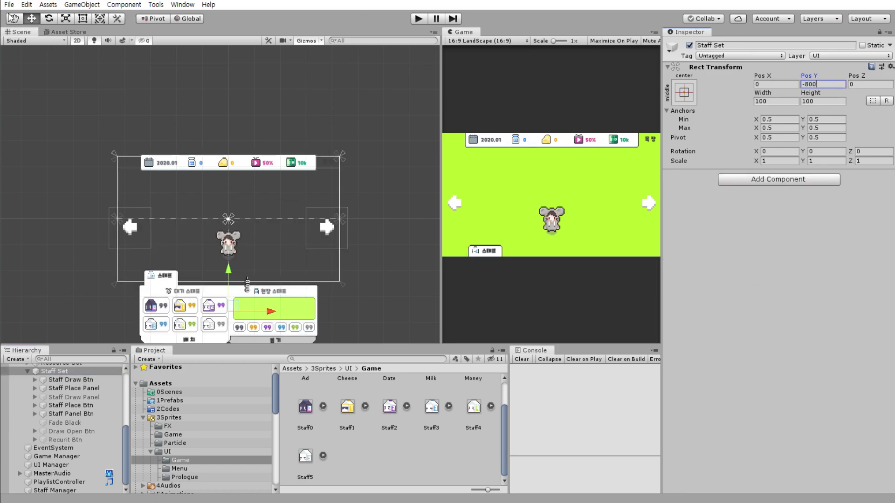
pyautogui.click(9, 4)
pyautogui.click(9, 4)
pyautogui.click(9, 4)
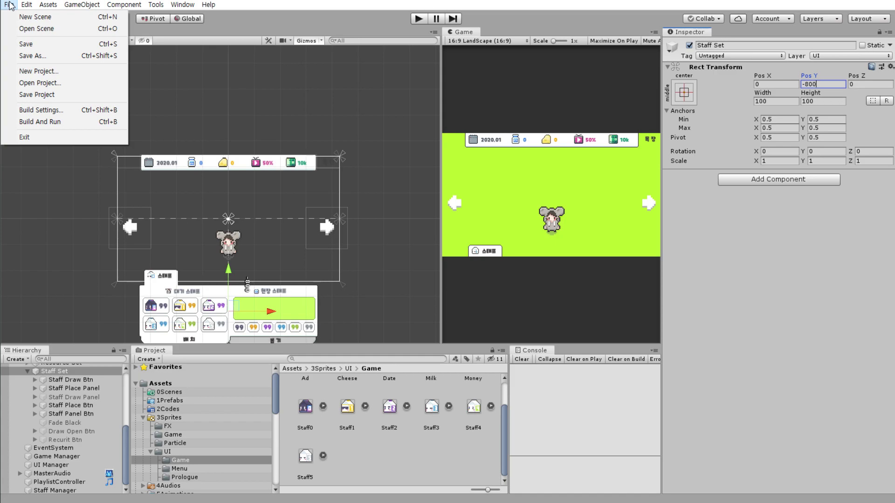
pyautogui.click(53, 95)
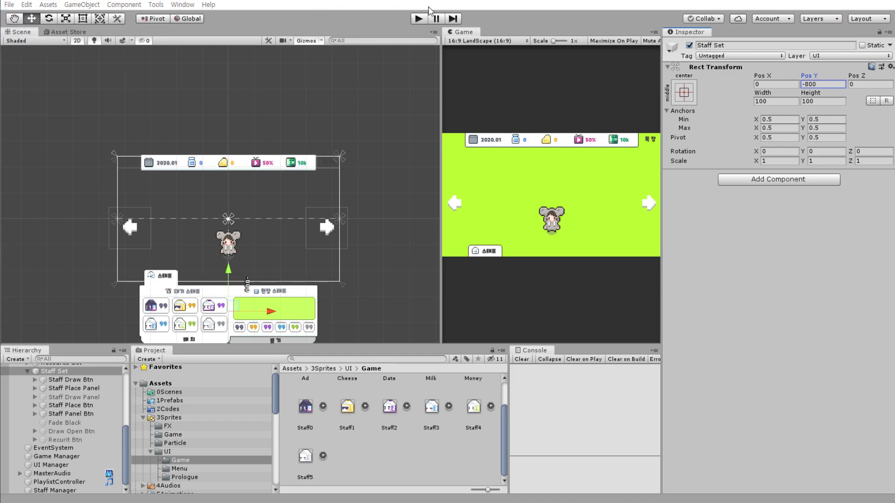
# - Play the game, run a single draw from the 뽑기 page, check the error's code, then stop
pyautogui.click(419, 18)
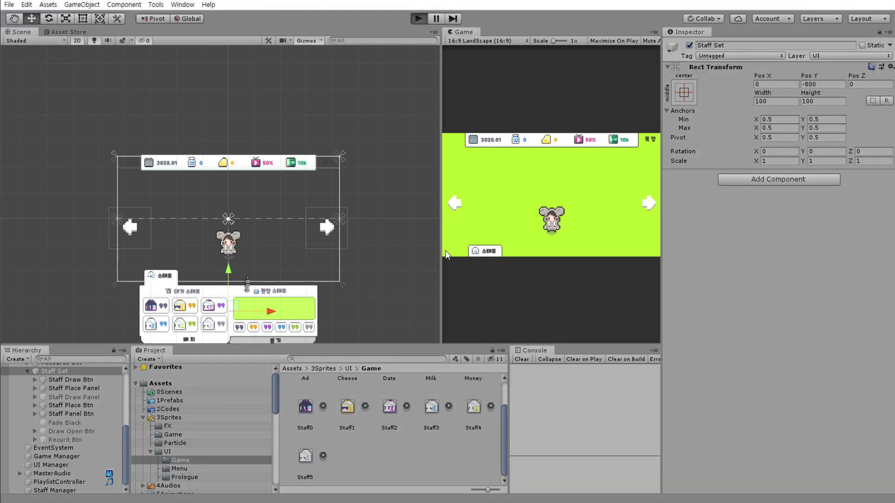
pyautogui.moveTo(472, 33); pyautogui.dragTo(64, 39)
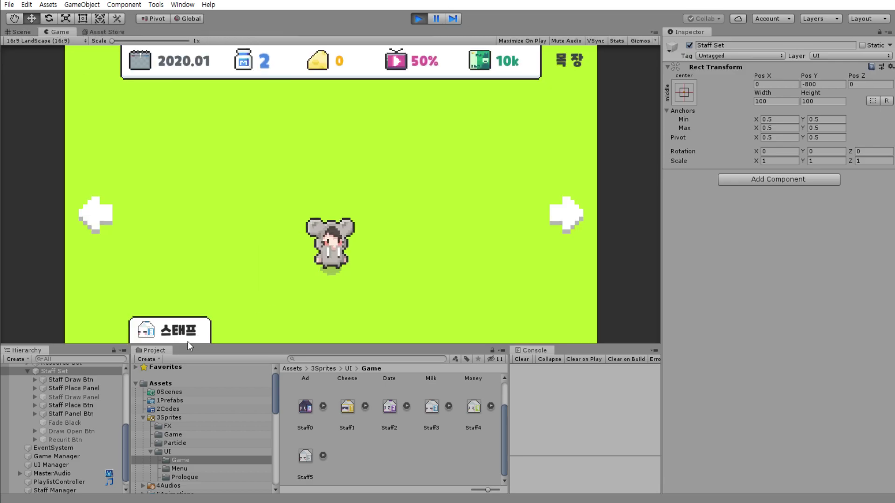
pyautogui.click(168, 330)
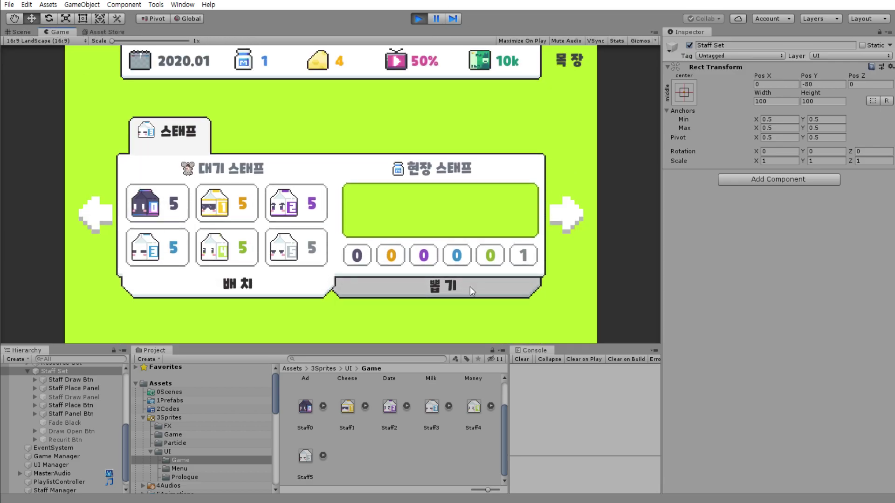
pyautogui.click(469, 288)
pyautogui.click(262, 256)
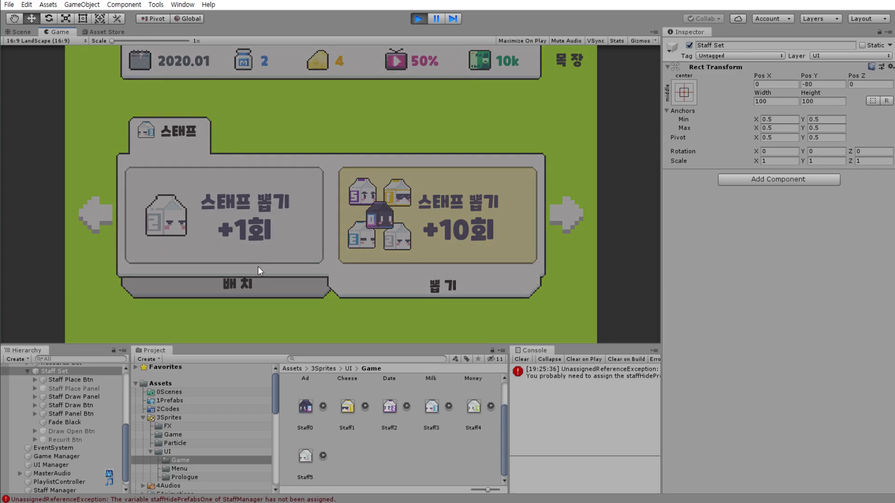
pyautogui.doubleClick(567, 370)
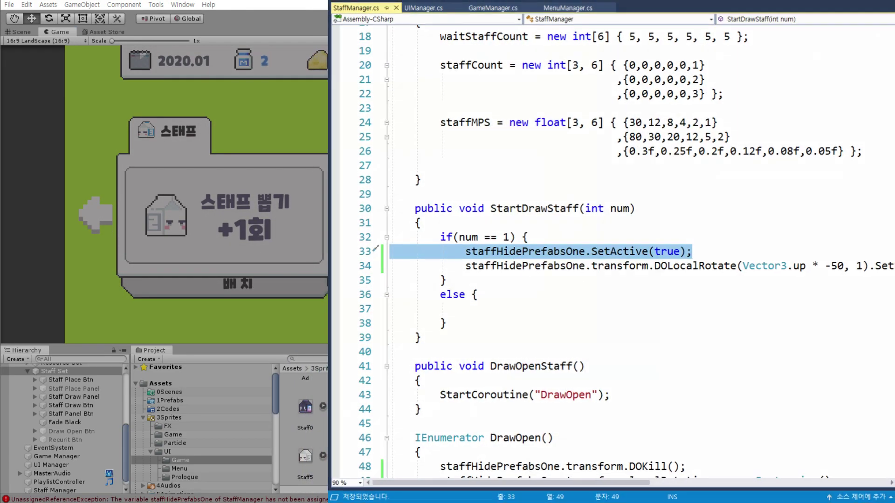
pyautogui.hotkey('alt', 'Tab')
pyautogui.hotkey('ctrl', 'p')
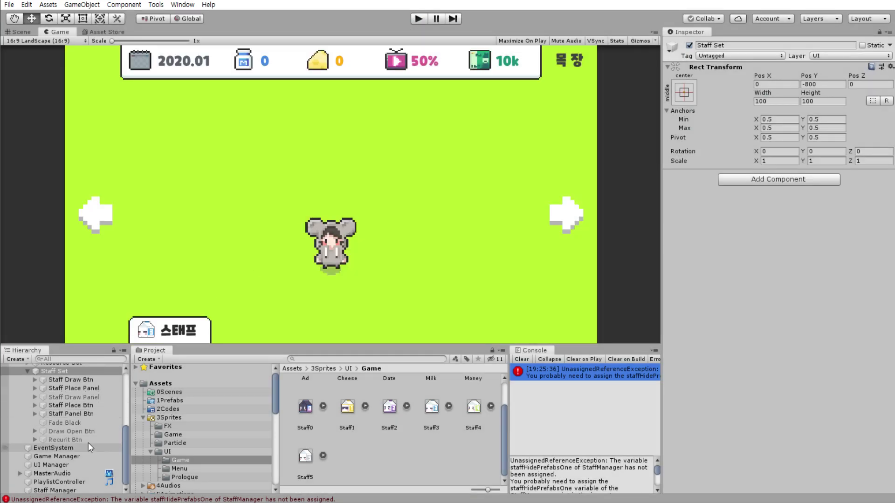
# - Inspect UI Manager and Game Manager, clear the console, and move Staff Manager above MasterAudio
pyautogui.click(67, 462)
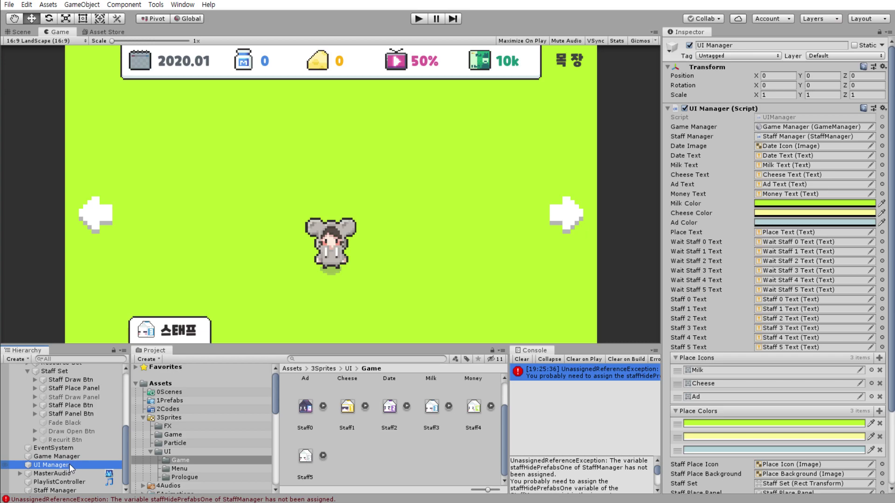
pyautogui.click(83, 458)
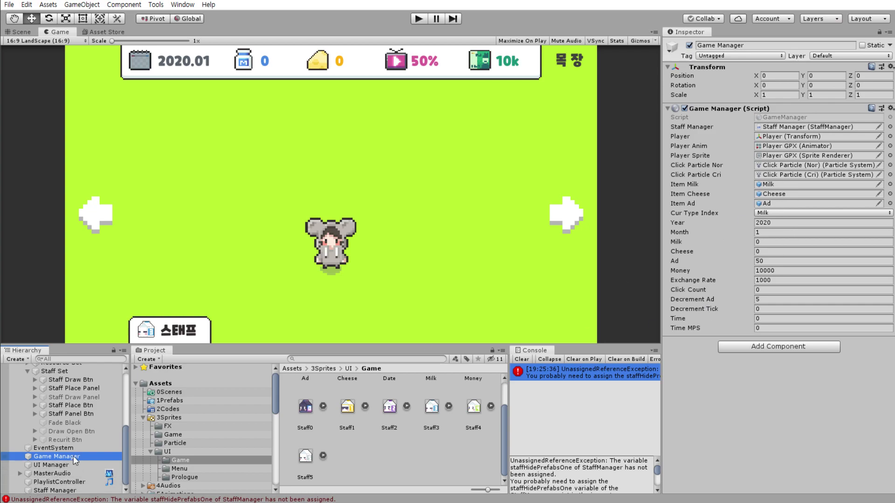
pyautogui.click(520, 360)
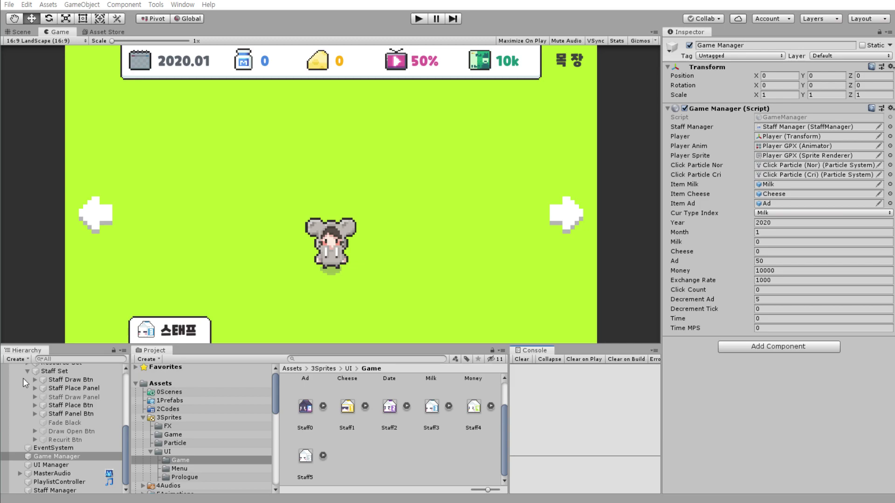
pyautogui.moveTo(70, 490); pyautogui.dragTo(70, 469)
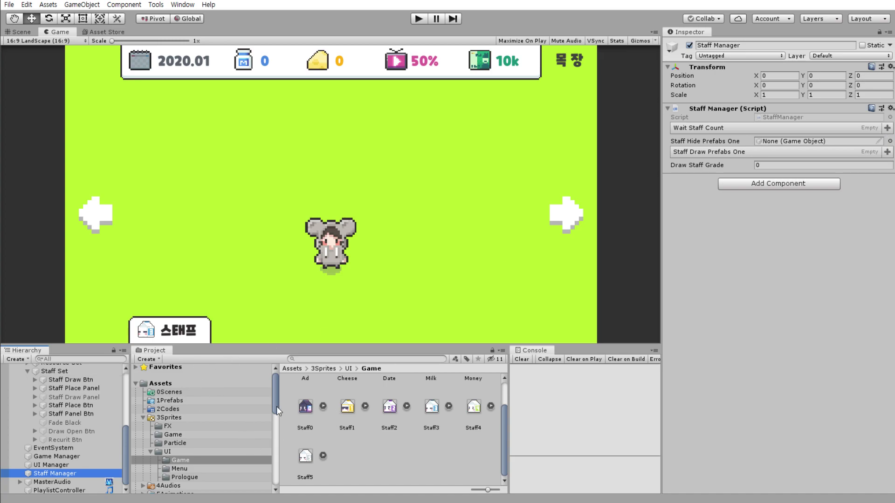
# - Switch the Scene view to 3D and activate the Staff object under Draw Set
pyautogui.scroll(5, 47, 435)
pyautogui.click(48, 394)
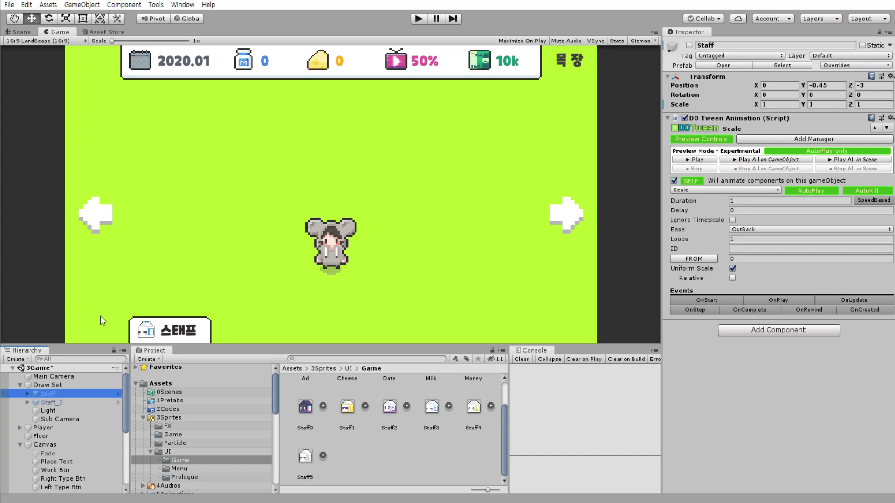
pyautogui.click(21, 31)
pyautogui.click(77, 40)
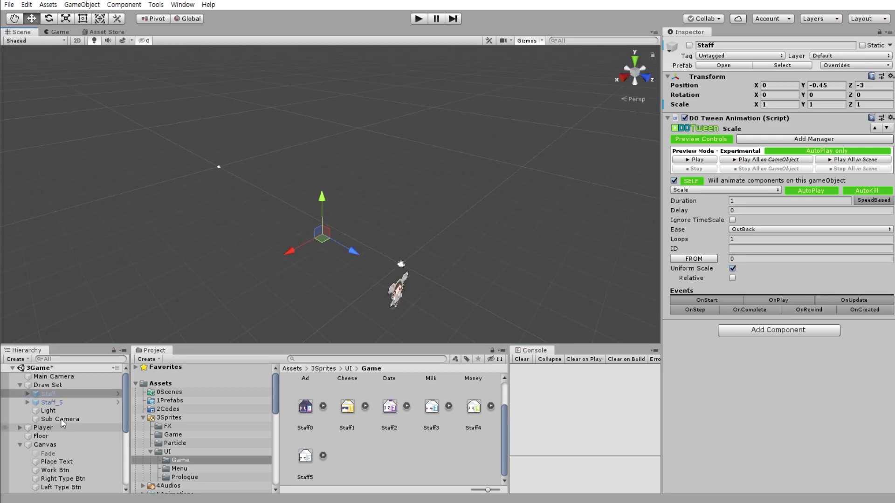
pyautogui.click(49, 394)
pyautogui.click(689, 45)
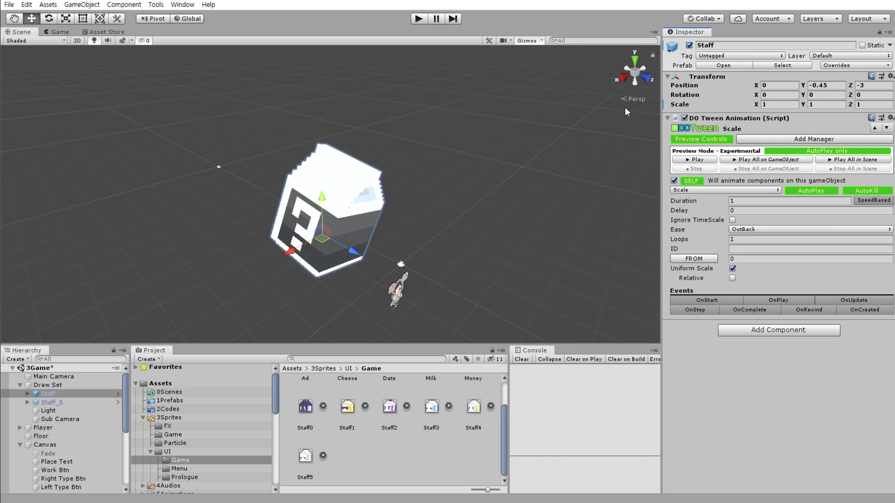
# - Deactivate Staff so Staff_5's carton model shows, and open the 1Prefabs folder
pyautogui.click(41, 403)
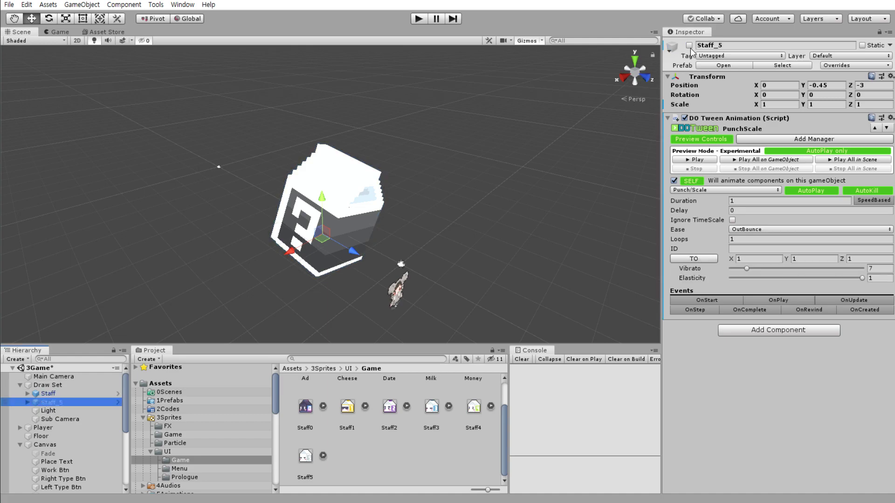
pyautogui.click(48, 394)
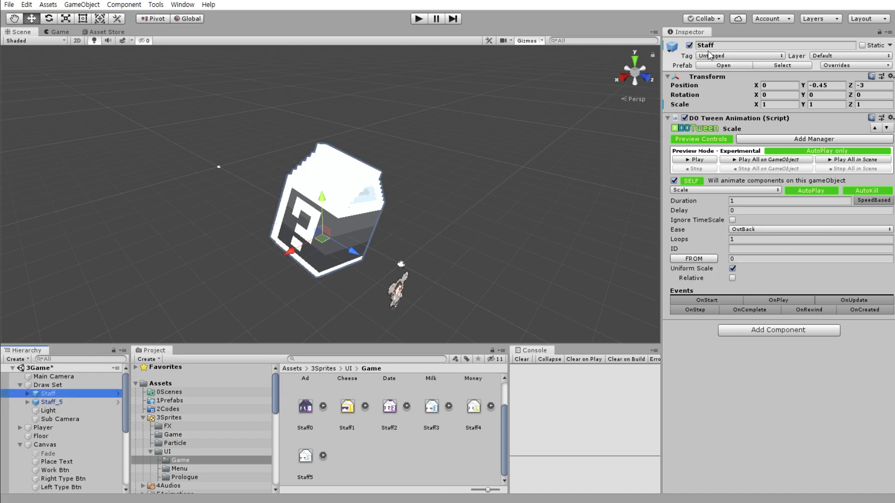
pyautogui.click(689, 45)
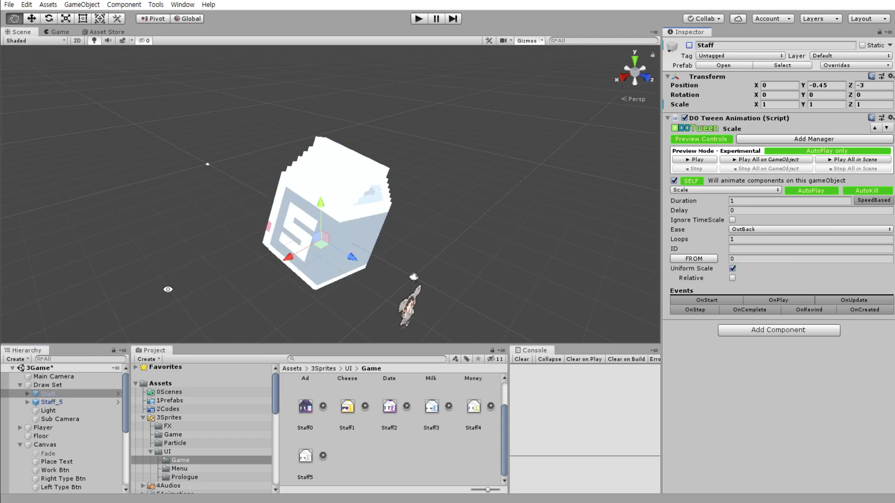
pyautogui.moveTo(354, 219)
pyautogui.keyDown('alt'); pyautogui.mouseDown()
pyautogui.moveTo(437, 221)
pyautogui.moveTo(547, 239)
pyautogui.mouseUp(); pyautogui.keyUp('alt')
pyautogui.click(57, 404)
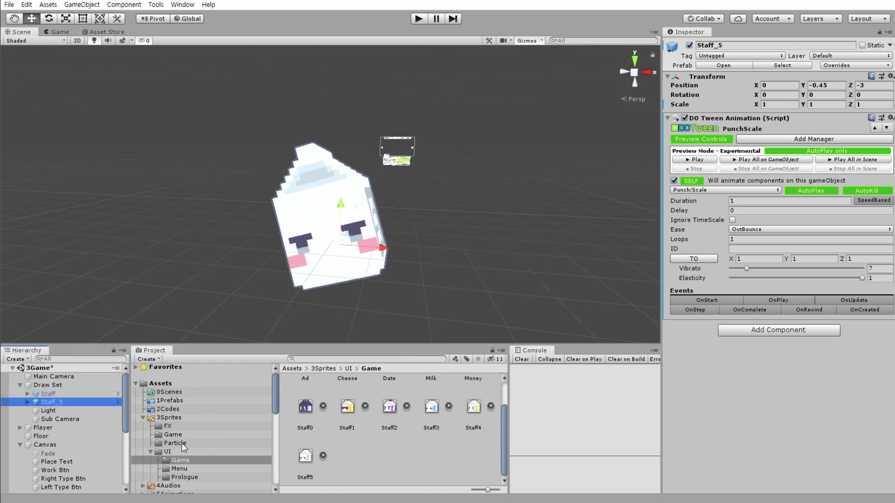
pyautogui.scroll(1, 201, 419)
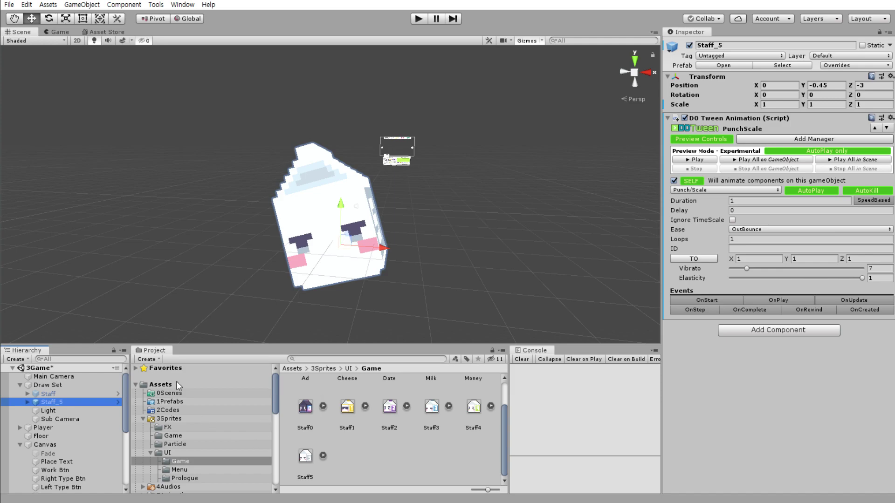
pyautogui.click(176, 403)
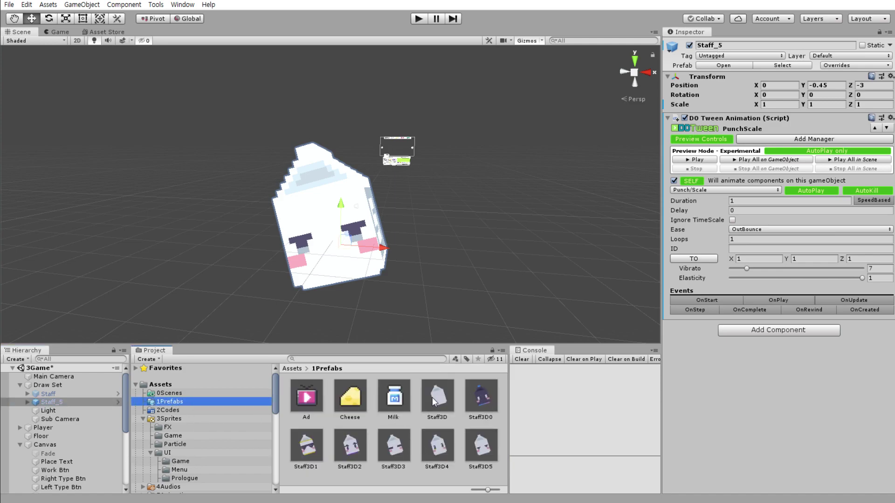
pyautogui.click(54, 393)
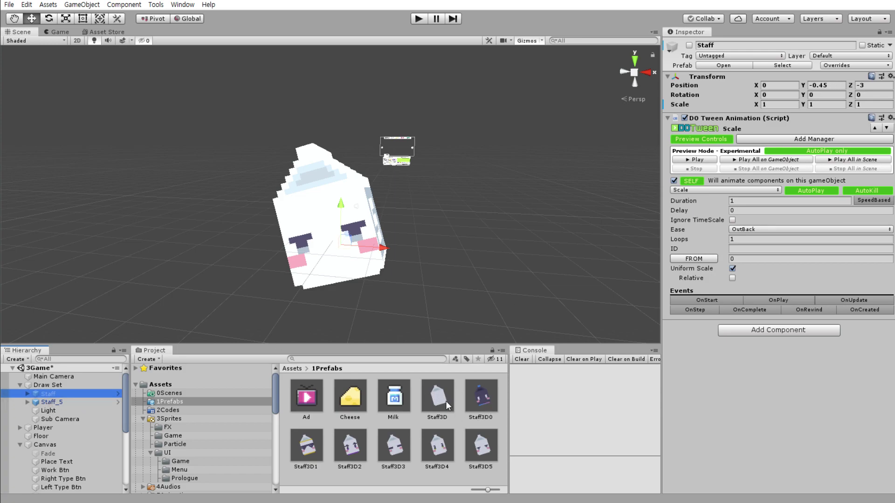
# - Delete the stray Staff3D instance and rename Staff_5 to Staff5
pyautogui.moveTo(441, 401); pyautogui.dragTo(517, 242)
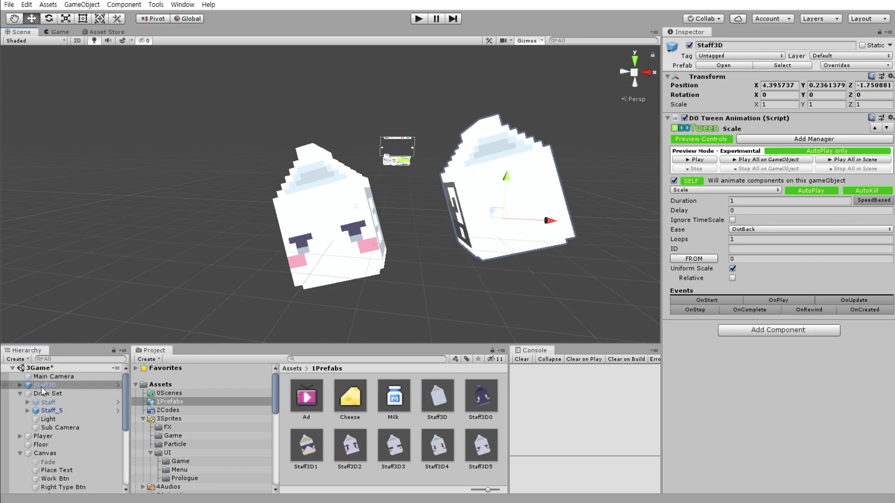
pyautogui.moveTo(44, 385)
pyautogui.mouseDown()
pyautogui.moveTo(36, 408)
pyautogui.moveTo(55, 385)
pyautogui.mouseUp()
pyautogui.press('Delete')
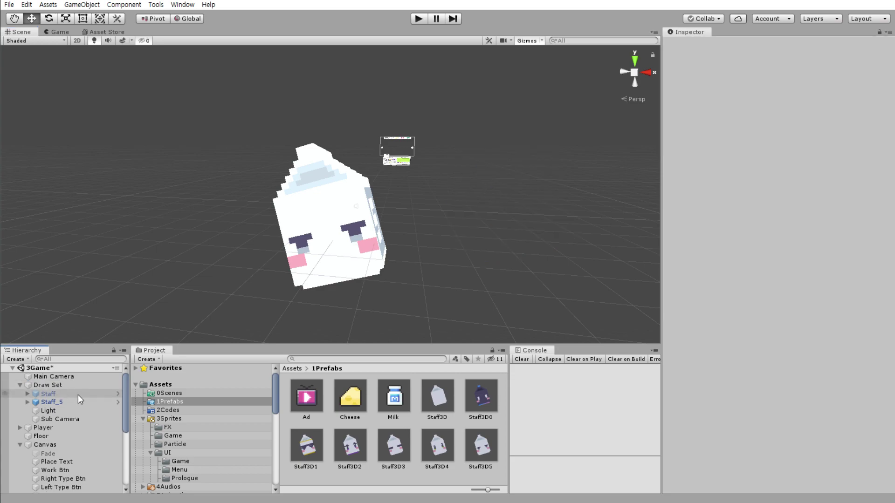
pyautogui.click(66, 403)
pyautogui.click(66, 394)
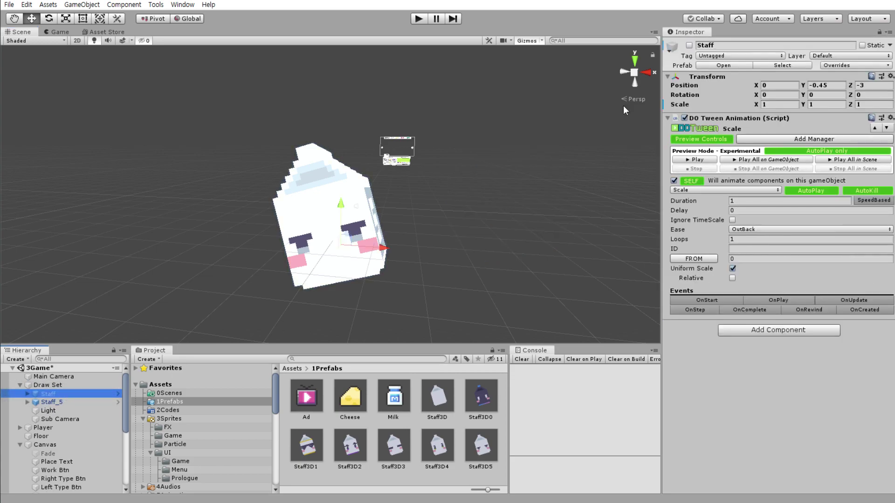
pyautogui.press('Down')
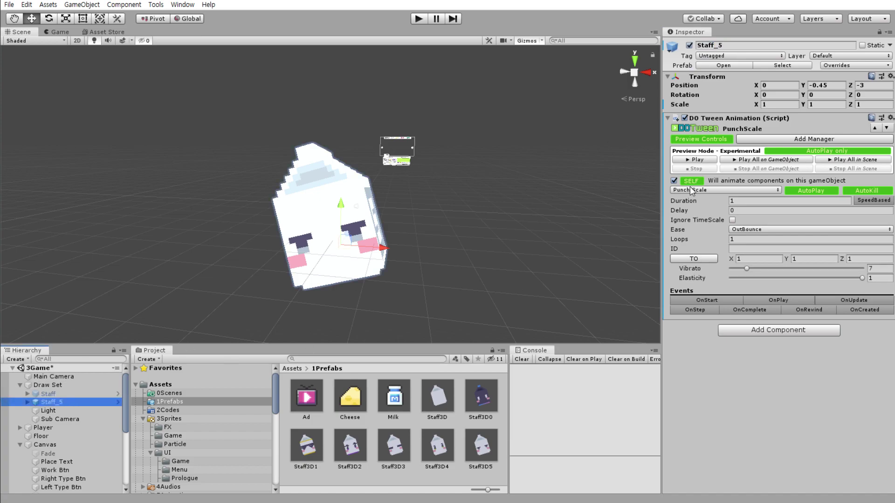
pyautogui.click(718, 45)
pyautogui.press('BackSpace')
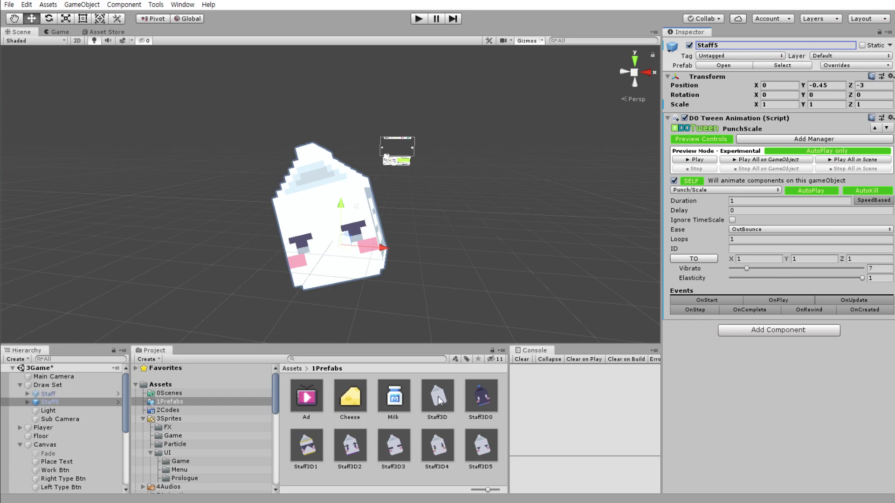
# - Drag the Staff3D0 through Staff3D4 prefabs into the scene at scattered spots
pyautogui.moveTo(482, 403); pyautogui.dragTo(510, 219)
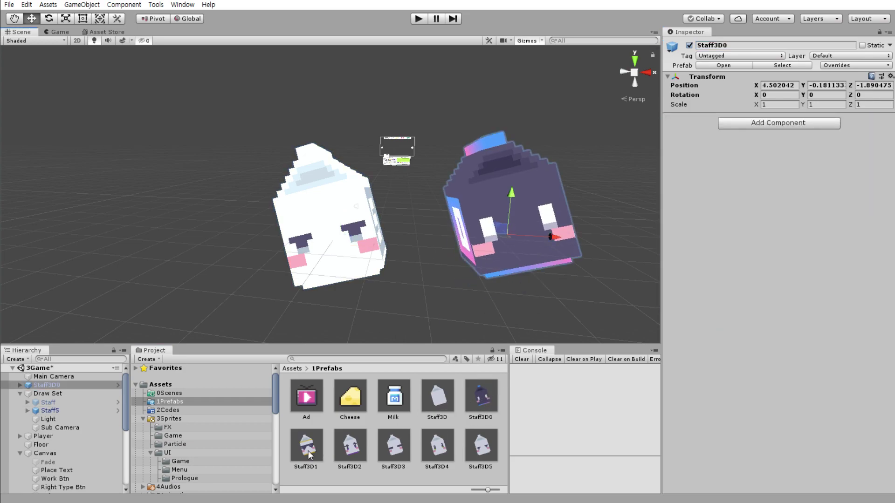
pyautogui.moveTo(308, 451); pyautogui.dragTo(167, 221)
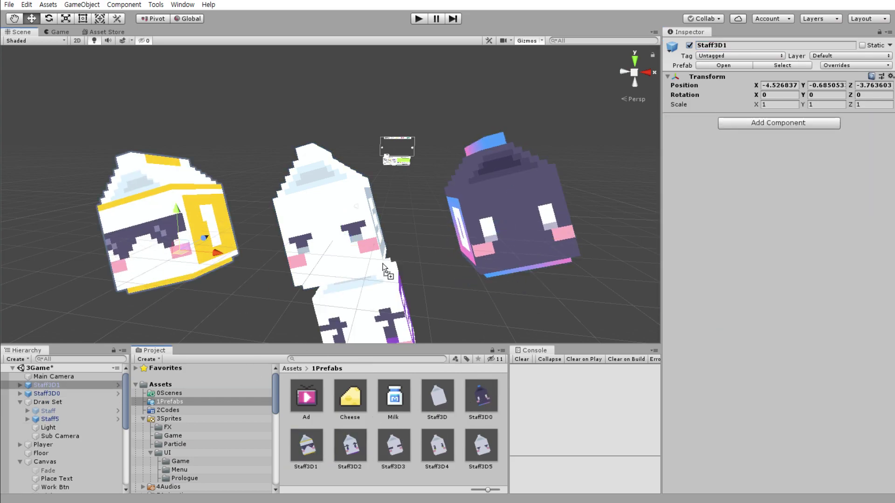
pyautogui.moveTo(344, 453); pyautogui.dragTo(405, 149)
pyautogui.moveTo(402, 448); pyautogui.dragTo(258, 119)
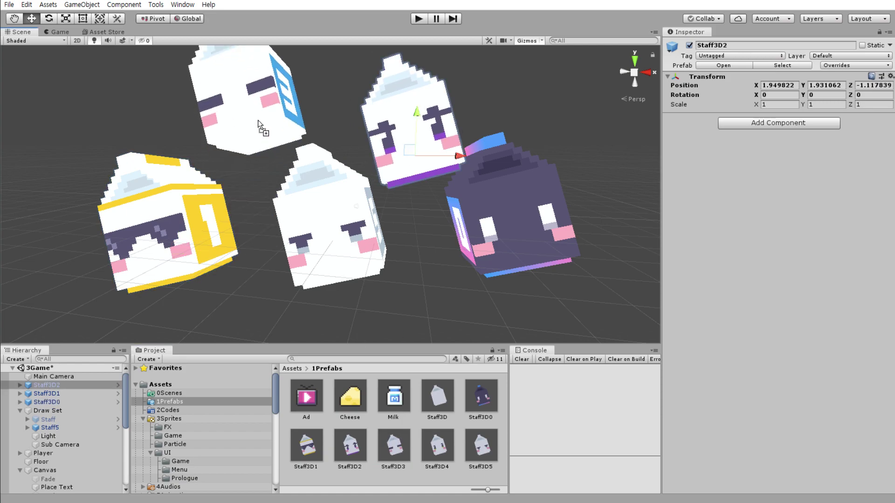
pyautogui.moveTo(447, 448); pyautogui.dragTo(559, 125)
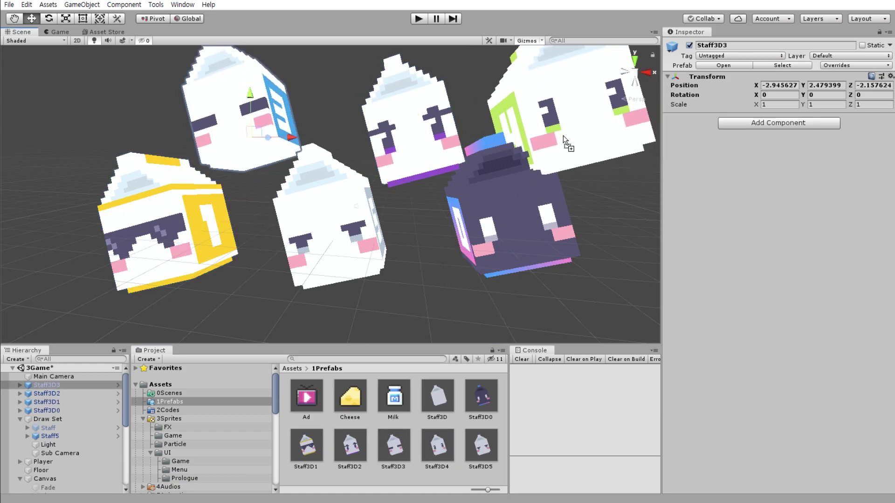
pyautogui.moveTo(403, 286); pyautogui.dragTo(384, 307, button='middle')
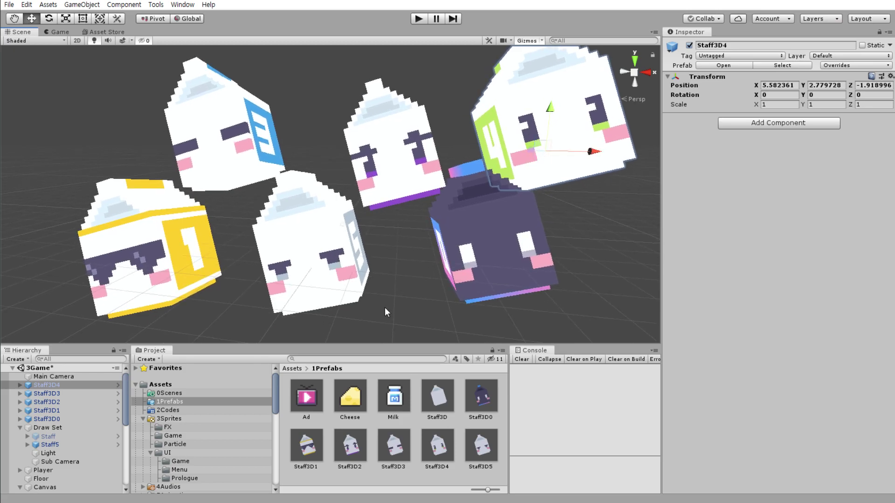
pyautogui.click(62, 416)
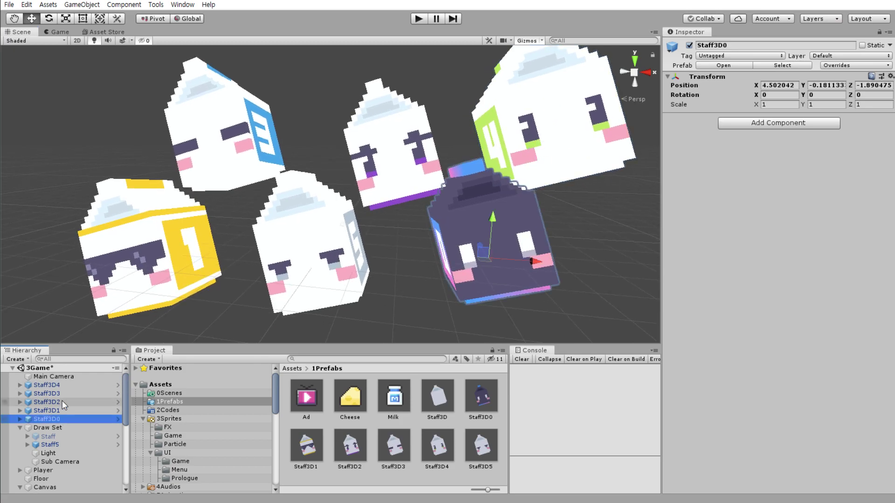
pyautogui.keyDown('shift'); pyautogui.click(55, 386); pyautogui.keyUp('shift')
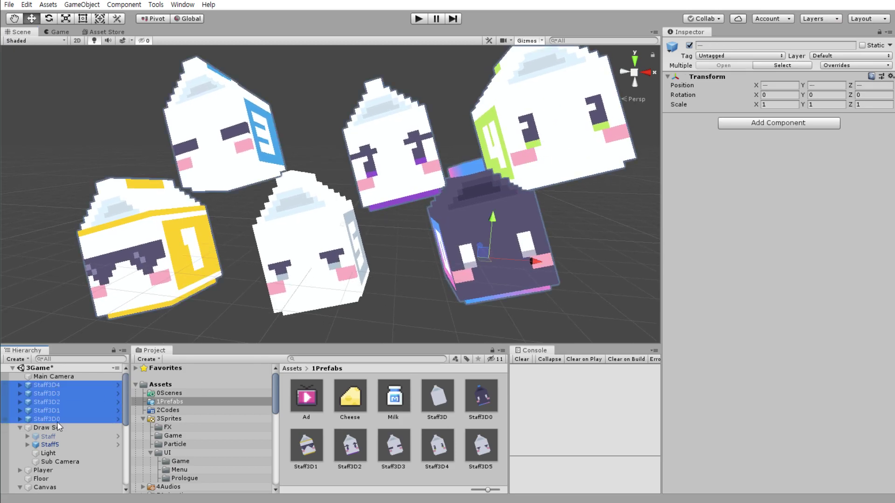
# - Copy the Staff object's Transform component values
pyautogui.click(68, 437)
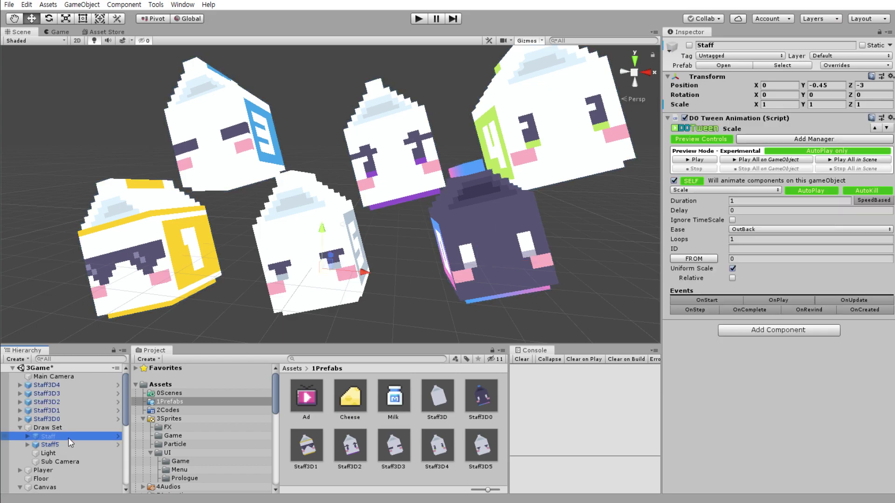
pyautogui.click(890, 77)
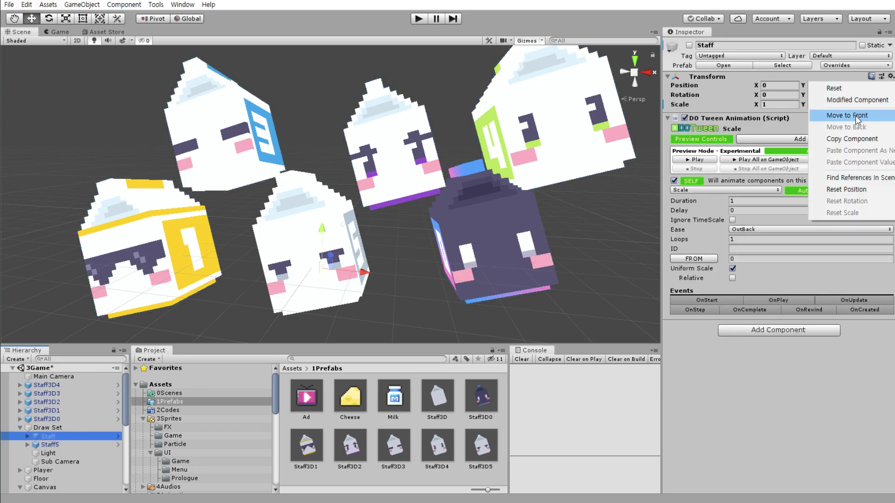
pyautogui.click(859, 136)
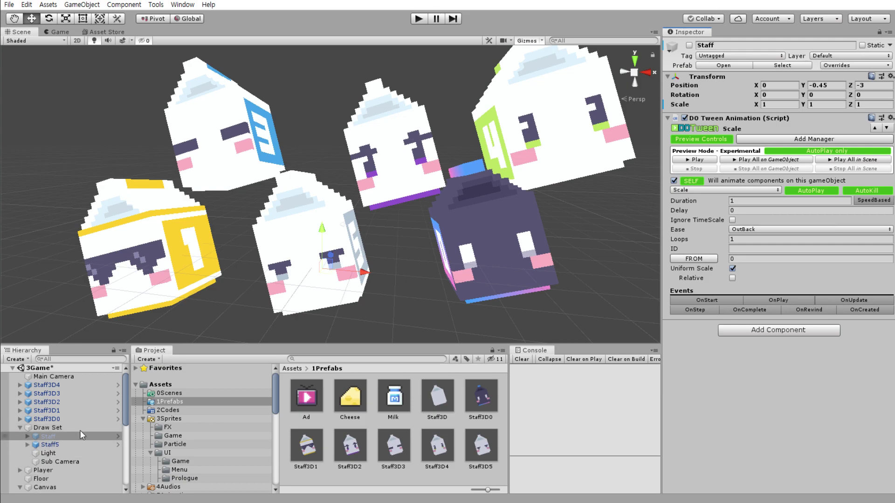
pyautogui.click(79, 385)
# - Move Staff3D0–Staff3D4 into Draw Set at position (0, -0.45, -3), listing Staff first
pyautogui.keyDown('shift'); pyautogui.click(67, 418); pyautogui.keyUp('shift')
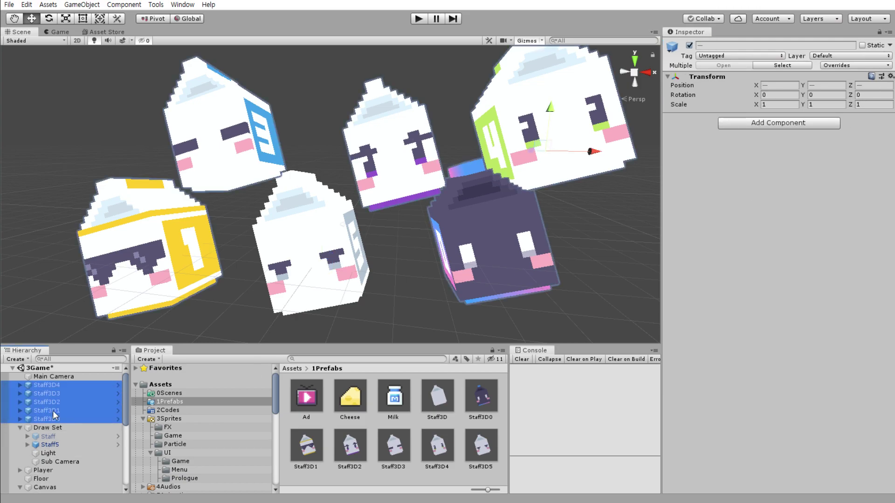
pyautogui.moveTo(52, 410)
pyautogui.mouseDown()
pyautogui.moveTo(66, 421)
pyautogui.moveTo(55, 429)
pyautogui.mouseUp()
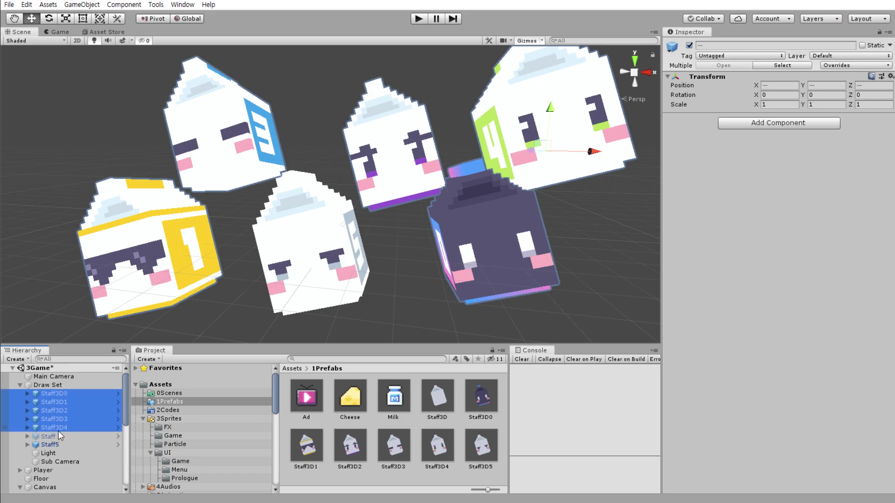
pyautogui.click(890, 76)
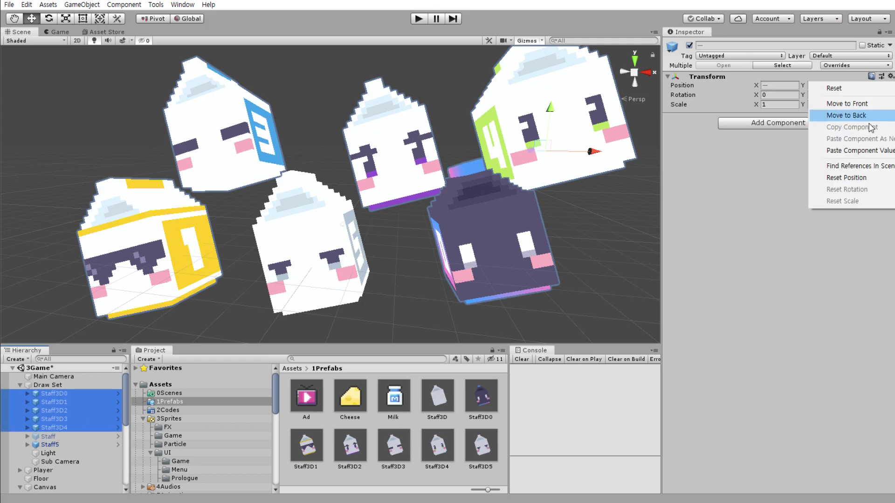
pyautogui.click(860, 150)
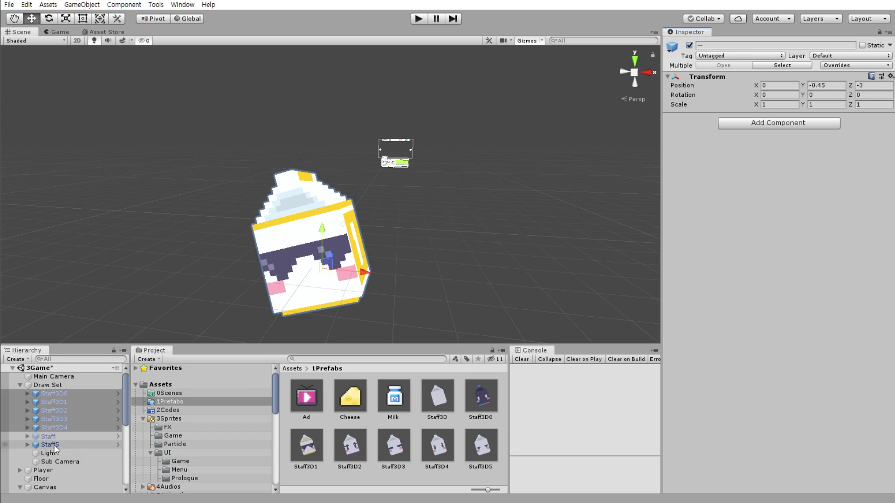
pyautogui.moveTo(48, 437)
pyautogui.mouseDown()
pyautogui.moveTo(64, 389)
pyautogui.moveTo(58, 401)
pyautogui.mouseUp()
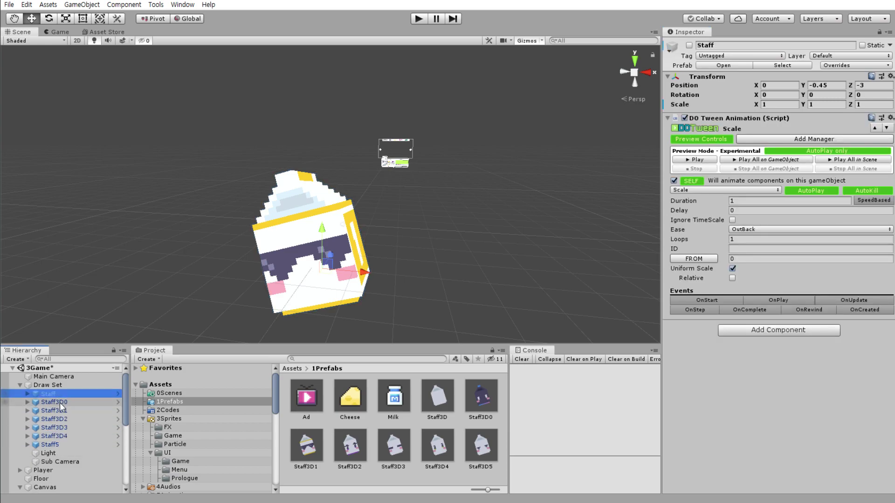
# - Rename Staff3D0, Staff3D1 and Staff3D2 to Staff0, Staff1 and Staff2
pyautogui.click(57, 400)
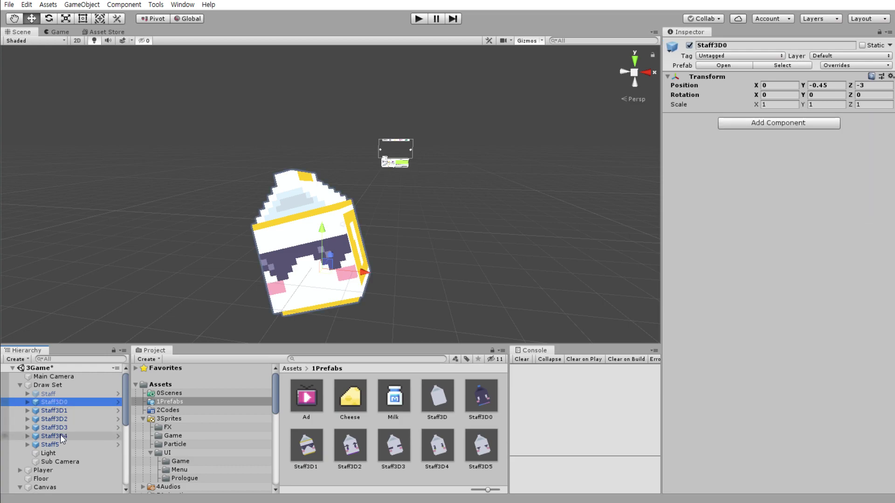
pyautogui.click(720, 46)
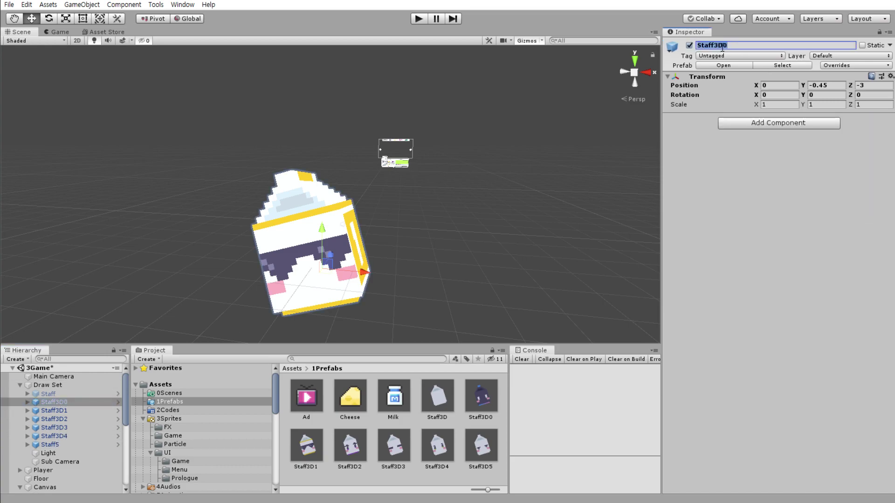
pyautogui.click(73, 411)
pyautogui.click(727, 46)
pyautogui.click(721, 45)
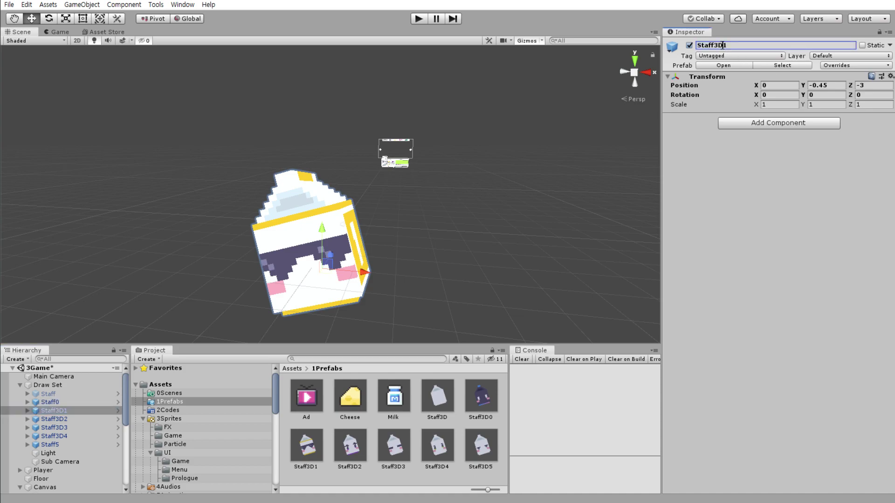
pyautogui.press('BackSpace')
pyautogui.press('BackSpace')
pyautogui.click(74, 418)
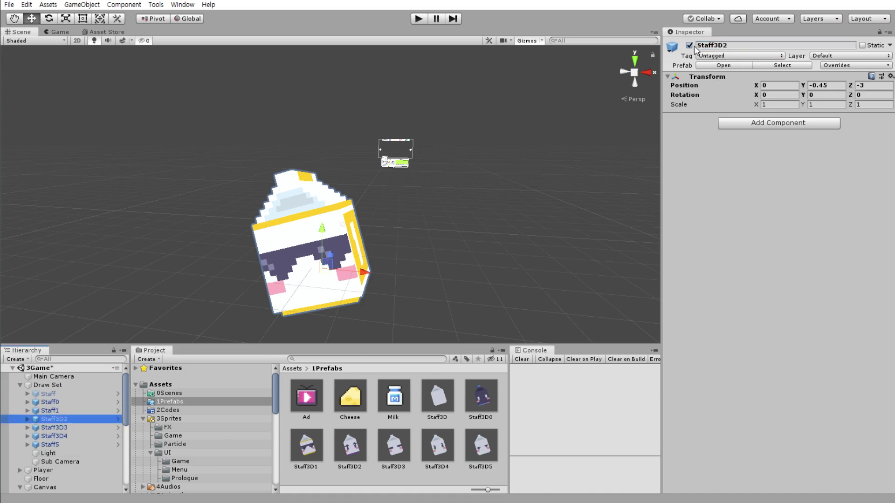
pyautogui.click(724, 46)
pyautogui.click(723, 45)
pyautogui.press('Return')
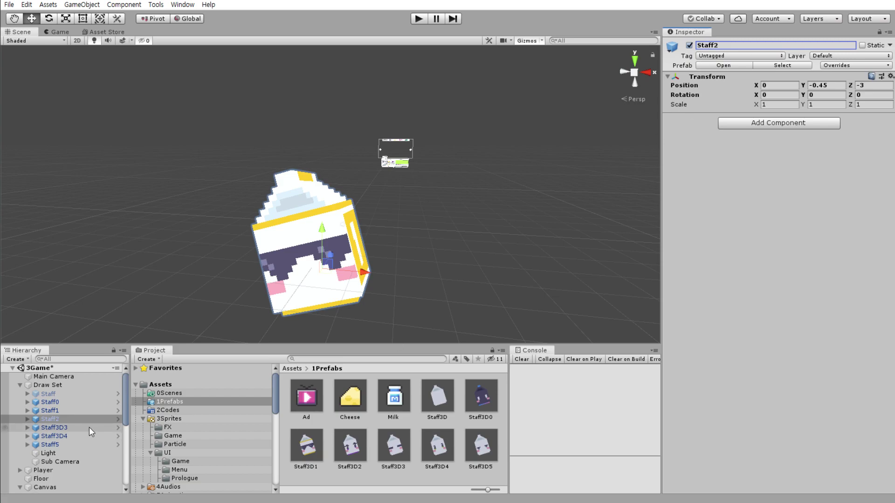
# - Rename Staff3D3 and Staff3D4 to Staff3 and Staff4, then select Staff
pyautogui.click(88, 427)
pyautogui.click(723, 45)
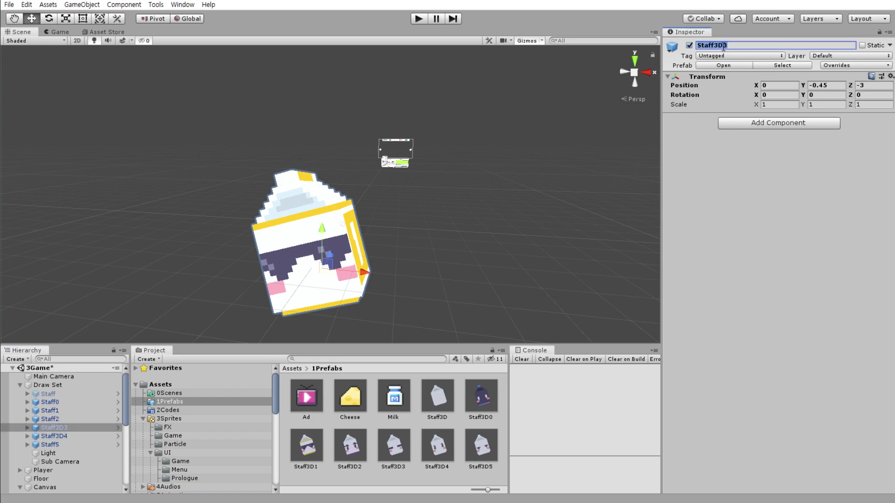
pyautogui.click(723, 46)
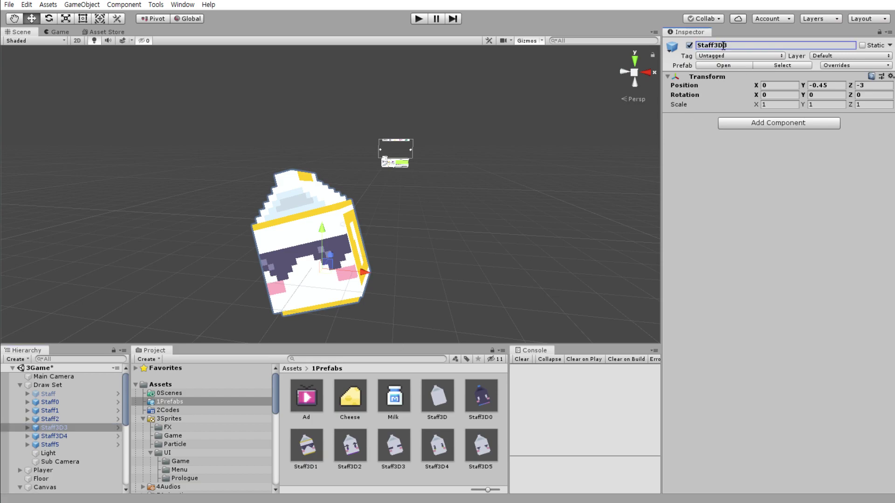
pyautogui.click(52, 436)
pyautogui.click(724, 45)
pyautogui.click(724, 45)
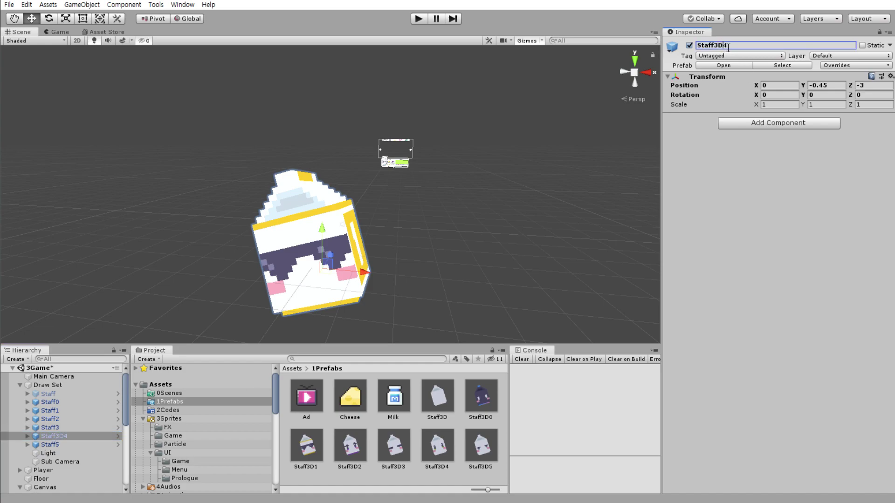
pyautogui.press('BackSpace')
pyautogui.press('BackSpace')
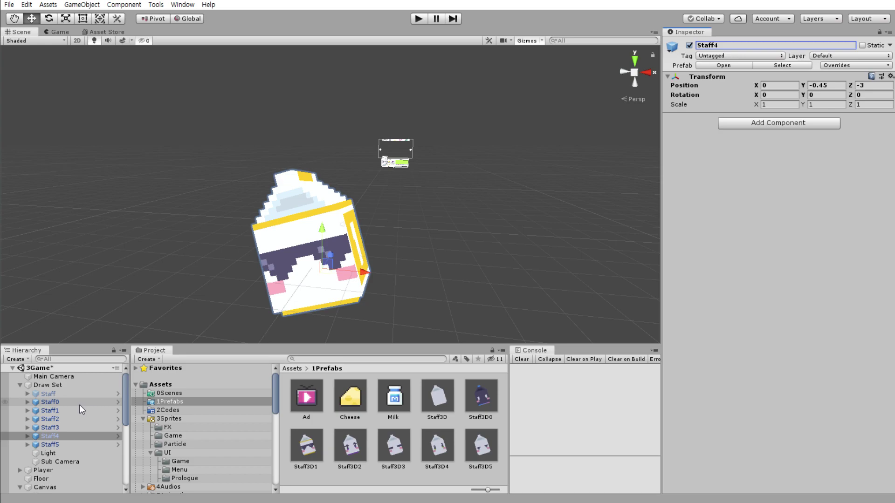
pyautogui.click(68, 394)
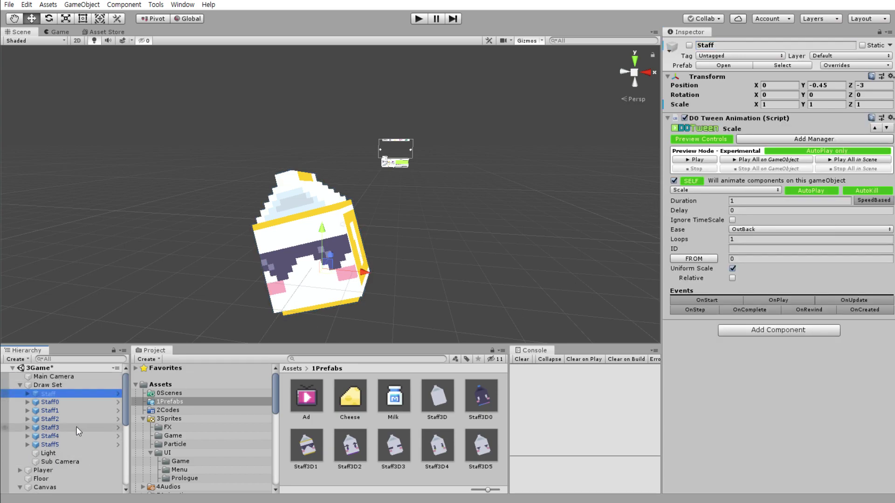
# - Assign Staff to Staff Manager's Staff Hide Prefabs One field
pyautogui.scroll(-5, 63, 437)
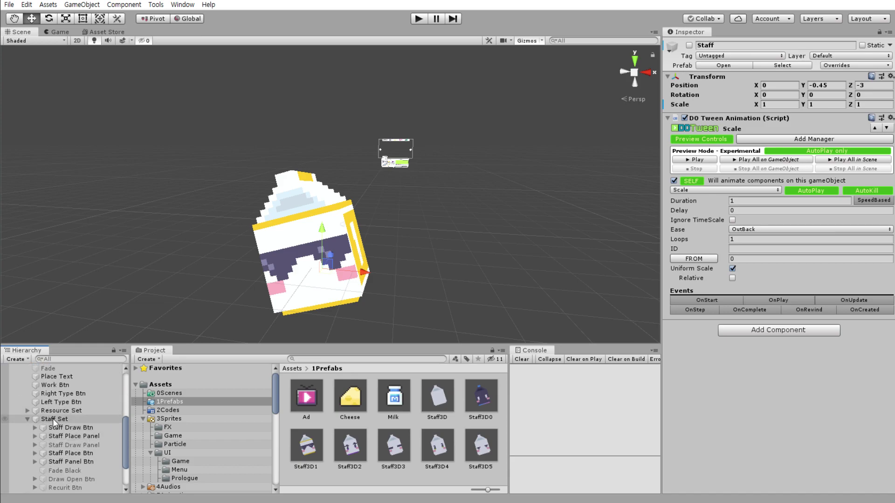
pyautogui.click(26, 421)
pyautogui.click(77, 474)
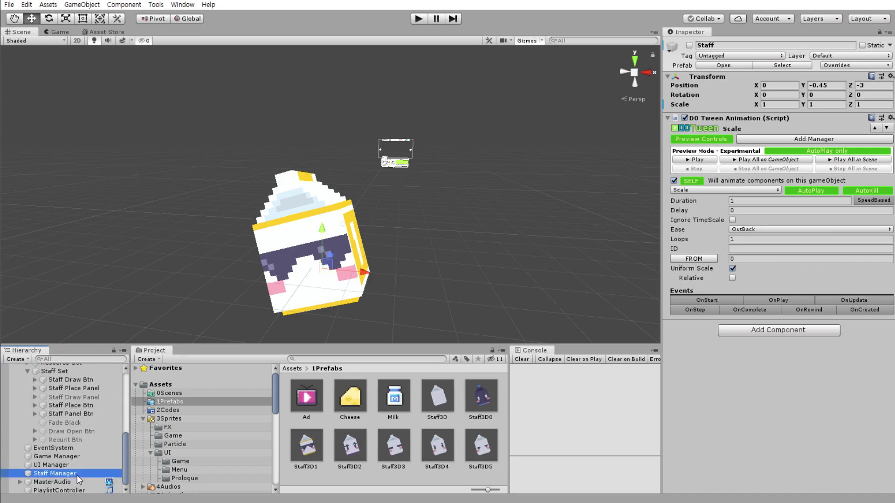
pyautogui.scroll(5, 88, 443)
pyautogui.scroll(2, 88, 426)
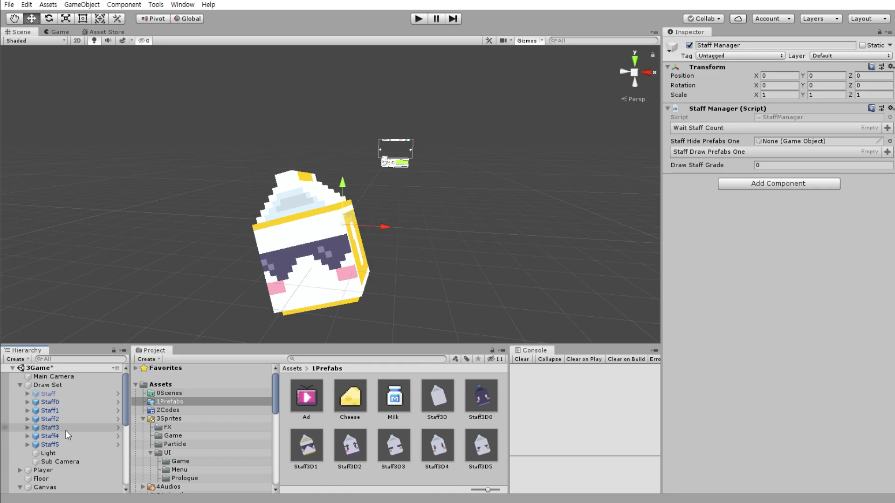
pyautogui.moveTo(40, 396); pyautogui.dragTo(817, 140)
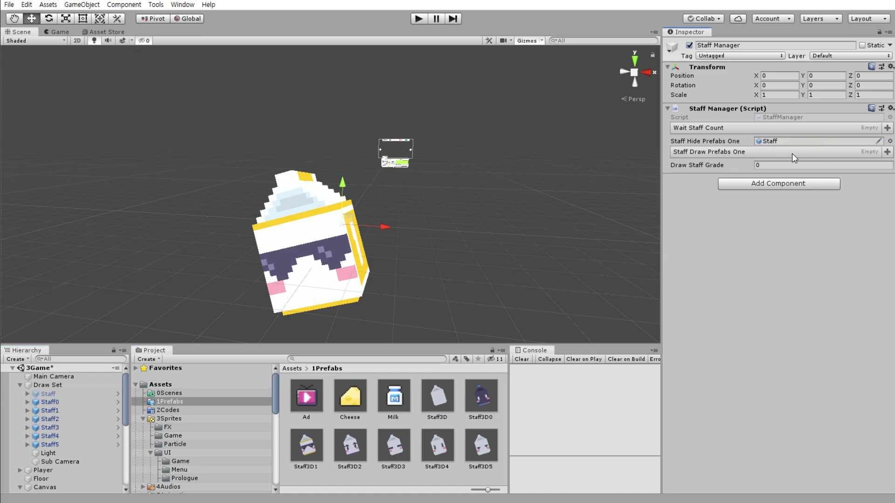
pyautogui.click(887, 154)
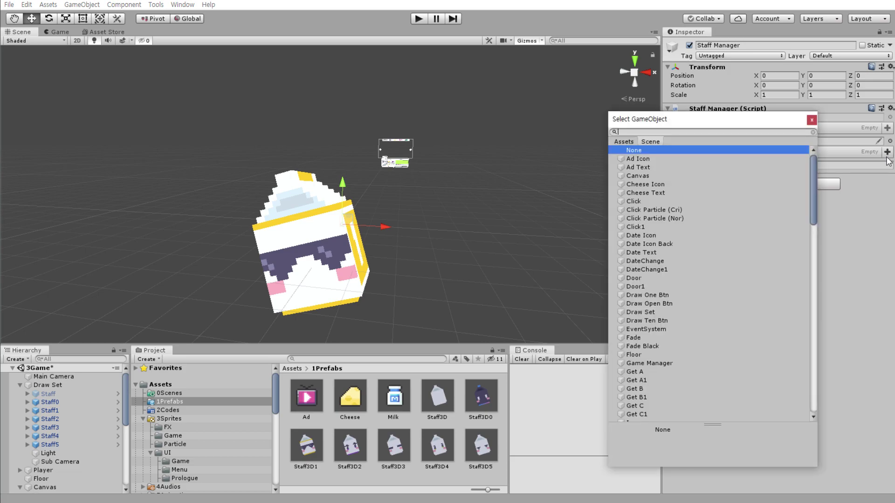
pyautogui.click(812, 120)
# - Lock the Inspector on Staff Manager and add Staff0–Staff5 to Staff Draw Prefabs One
pyautogui.click(55, 401)
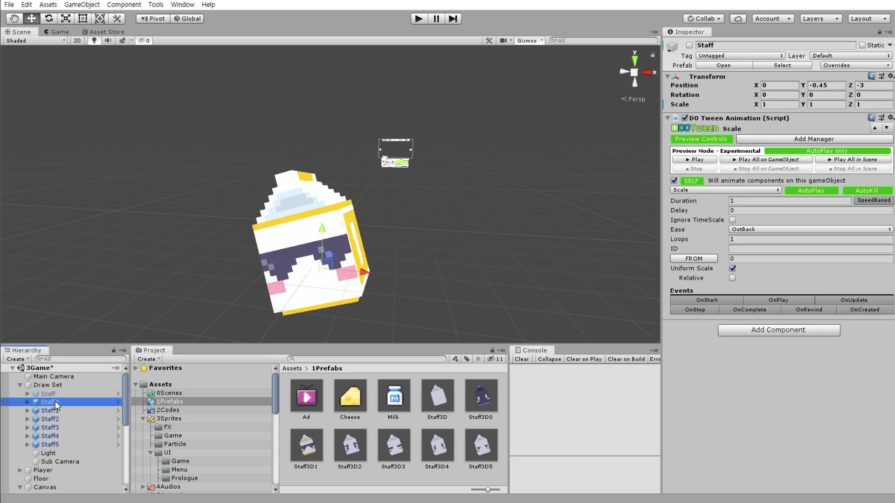
pyautogui.keyDown('shift'); pyautogui.click(66, 443); pyautogui.keyUp('shift')
pyautogui.scroll(-5, 85, 451)
pyautogui.click(77, 473)
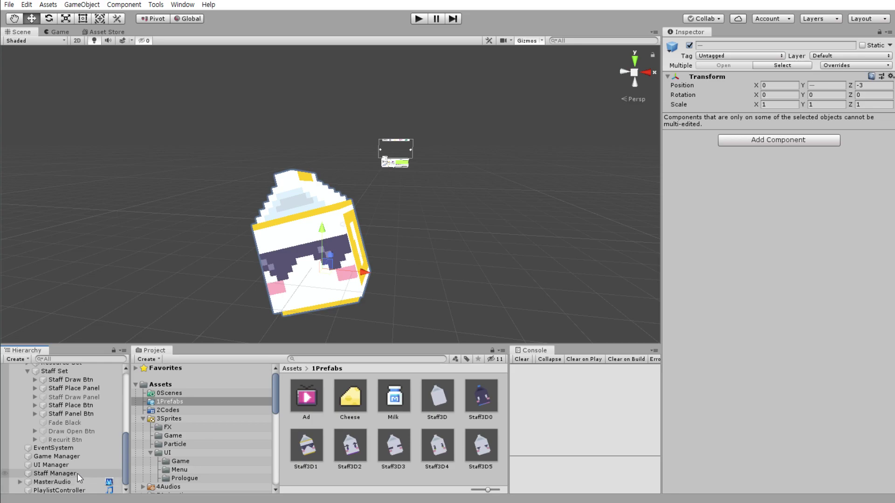
pyautogui.scroll(5, 93, 441)
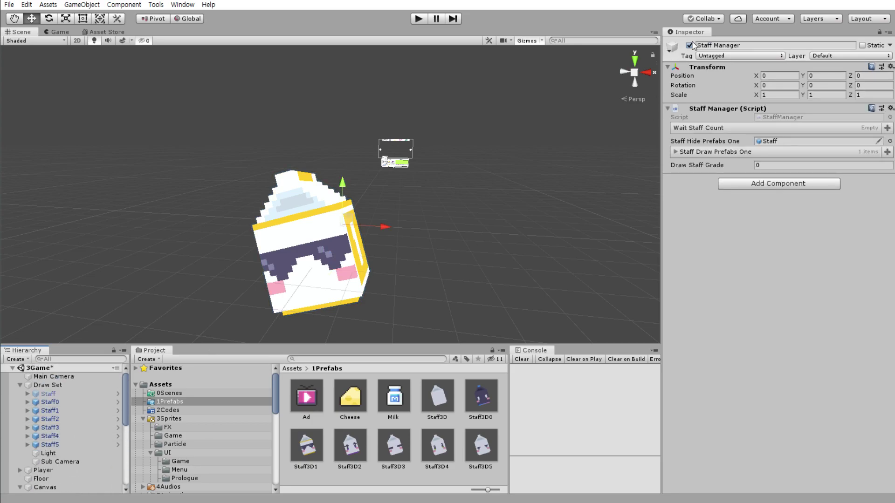
pyautogui.click(879, 32)
pyautogui.click(51, 402)
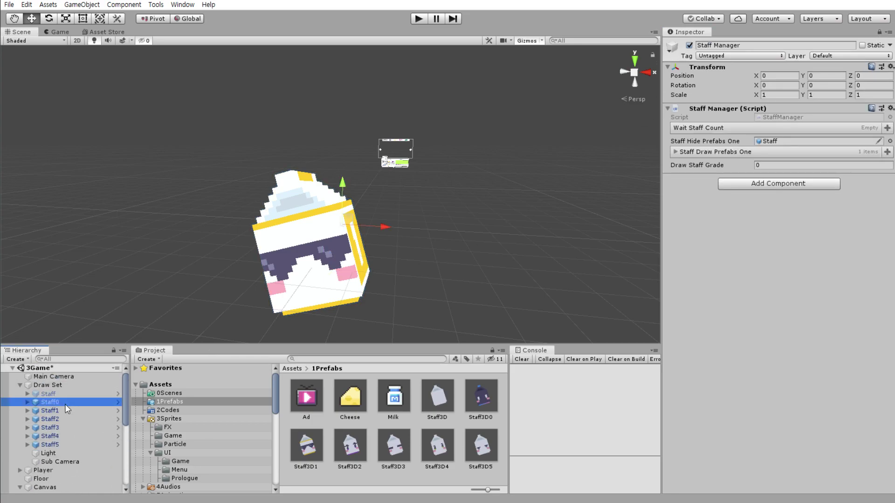
pyautogui.keyDown('shift'); pyautogui.click(66, 445); pyautogui.keyUp('shift')
pyautogui.moveTo(74, 423); pyautogui.dragTo(731, 146)
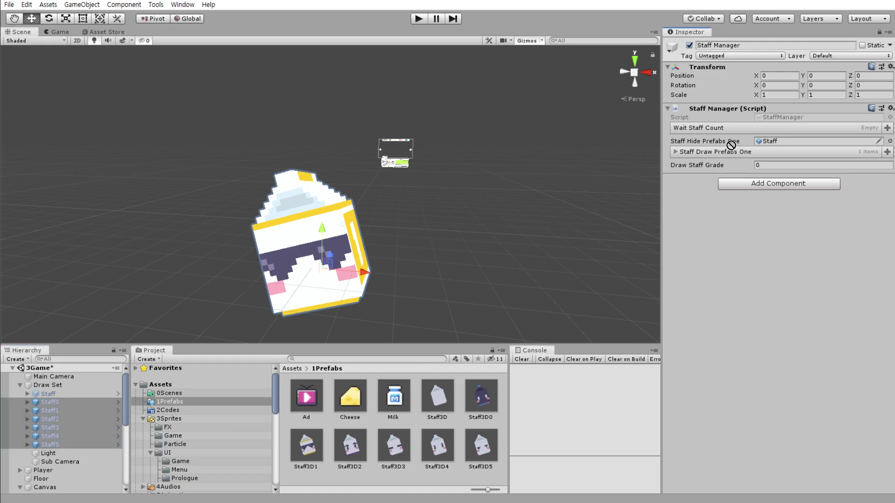
# - Check the Staff0–Staff5 entries and remove the empty None element from Staff Draw Prefabs One
pyautogui.click(675, 151)
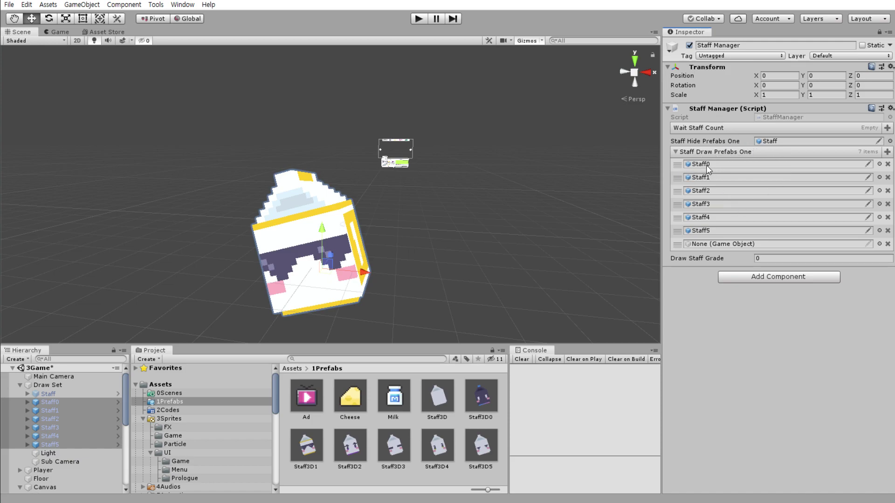
pyautogui.click(714, 164)
pyautogui.click(714, 177)
pyautogui.click(714, 190)
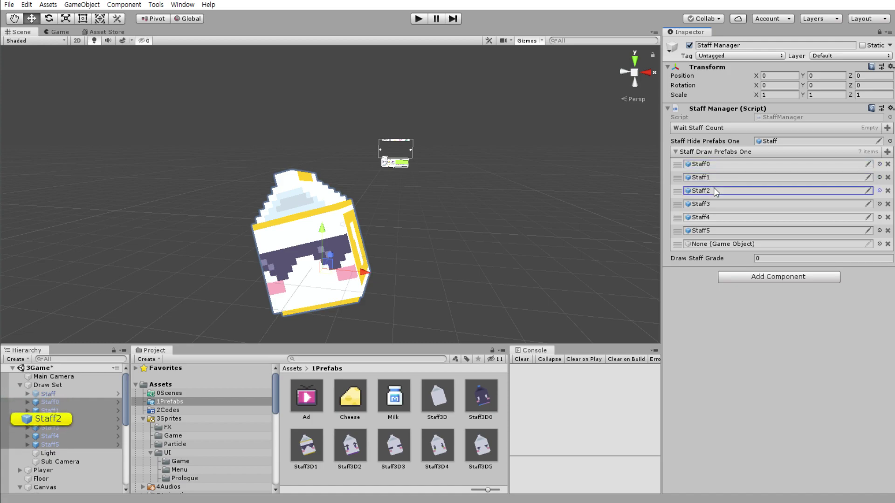
pyautogui.click(715, 205)
pyautogui.click(716, 218)
pyautogui.click(792, 231)
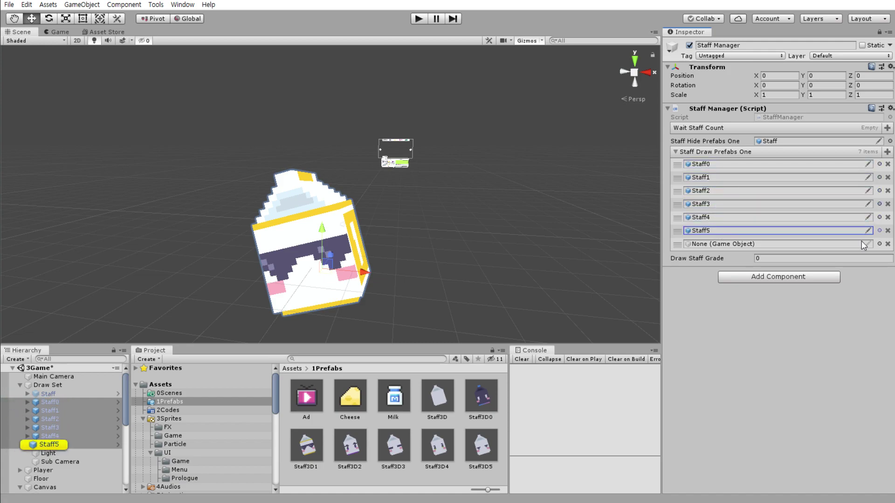
pyautogui.click(887, 243)
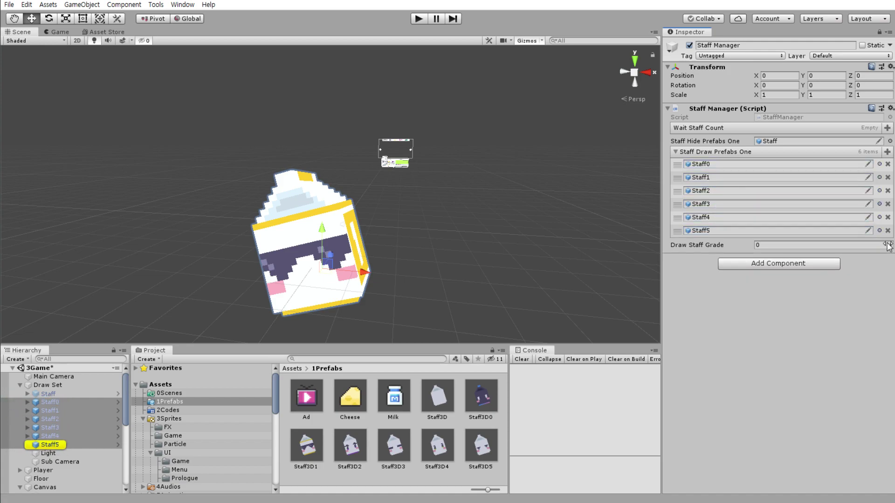
pyautogui.click(677, 152)
# - Save the project and set Draw Staff Grade to 5
pyautogui.click(10, 5)
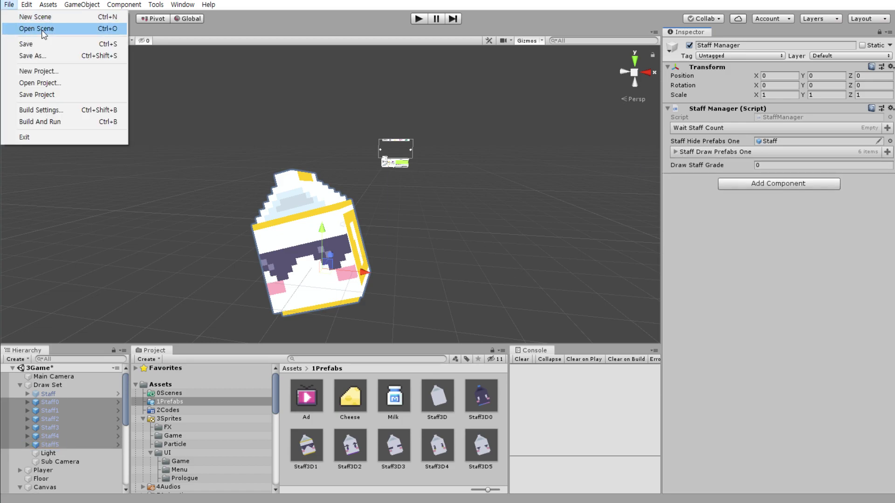
pyautogui.click(9, 5)
pyautogui.click(9, 4)
pyautogui.click(52, 95)
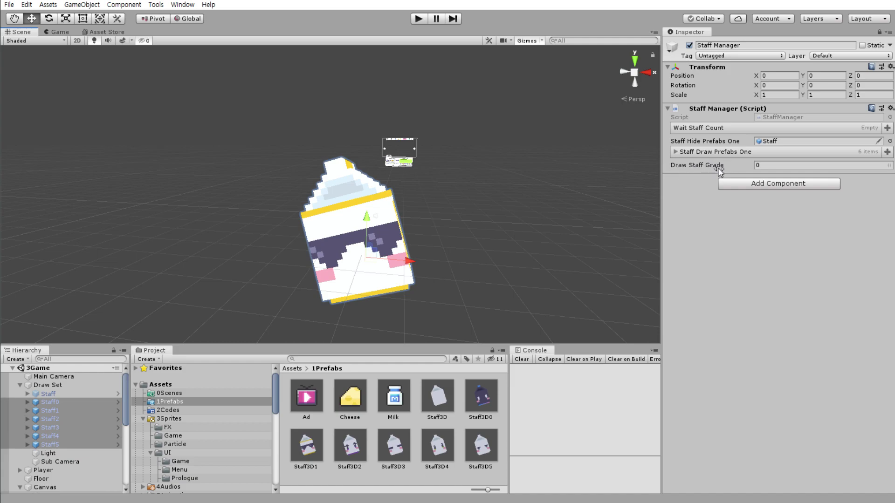
pyautogui.click(767, 164)
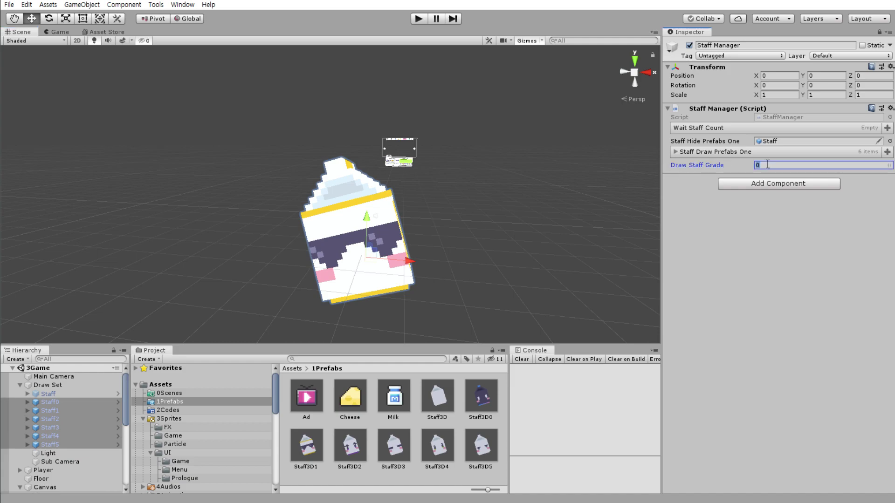
pyautogui.write('5')
# - Deactivate Staff0 through Staff5 so the big carton disappears
pyautogui.click(689, 45)
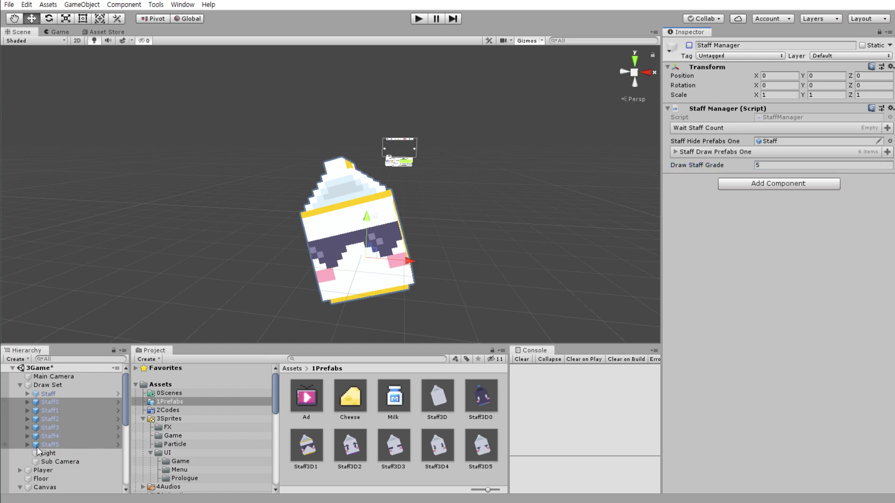
pyautogui.click(49, 419)
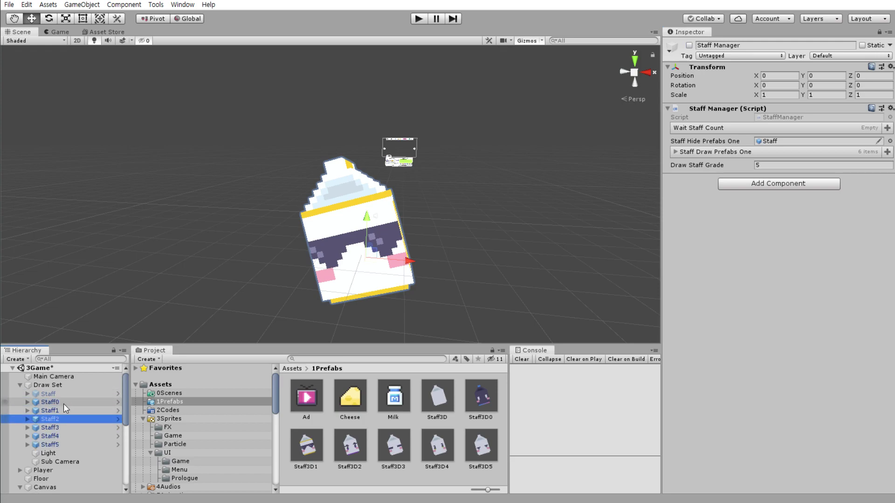
pyautogui.click(64, 404)
pyautogui.keyDown('shift'); pyautogui.click(72, 446); pyautogui.keyUp('shift')
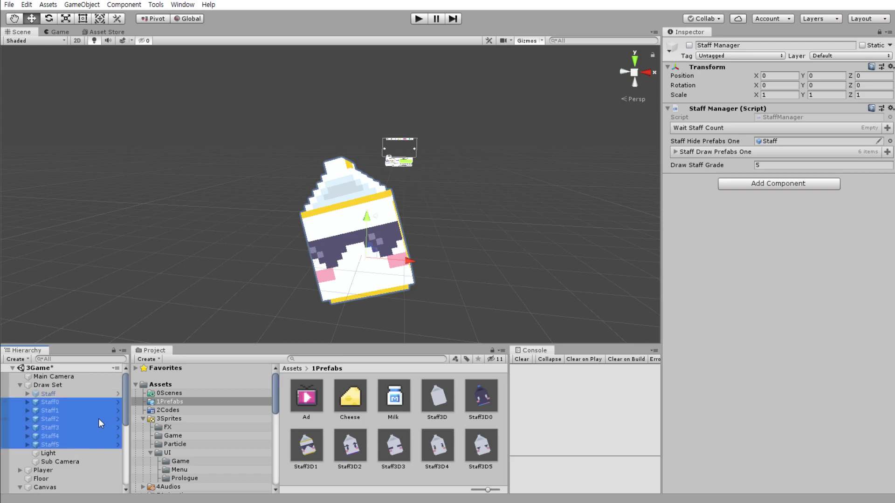
pyautogui.click(689, 45)
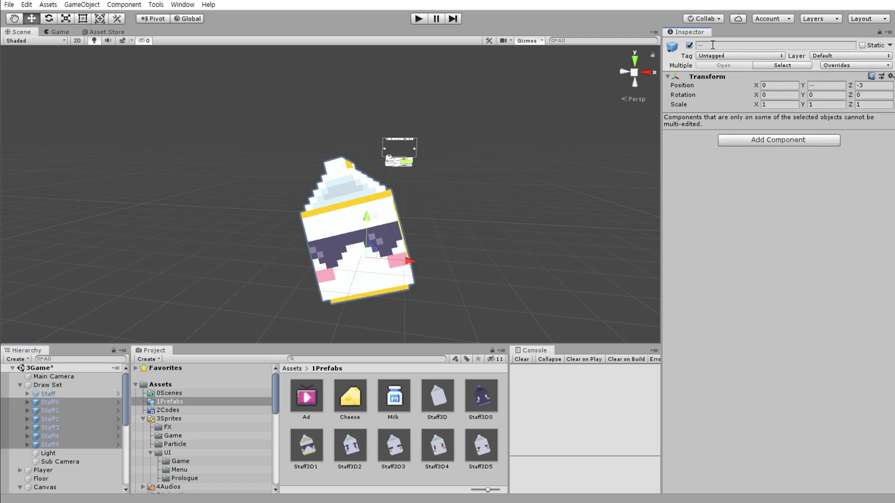
pyautogui.click(47, 385)
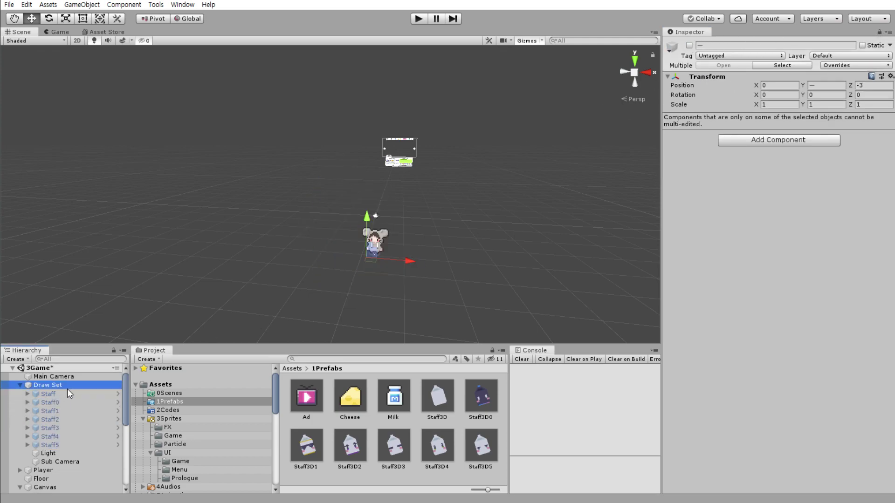
# - Save the 3Game scene and the project, then start Play mode
pyautogui.click(10, 4)
pyautogui.click(25, 44)
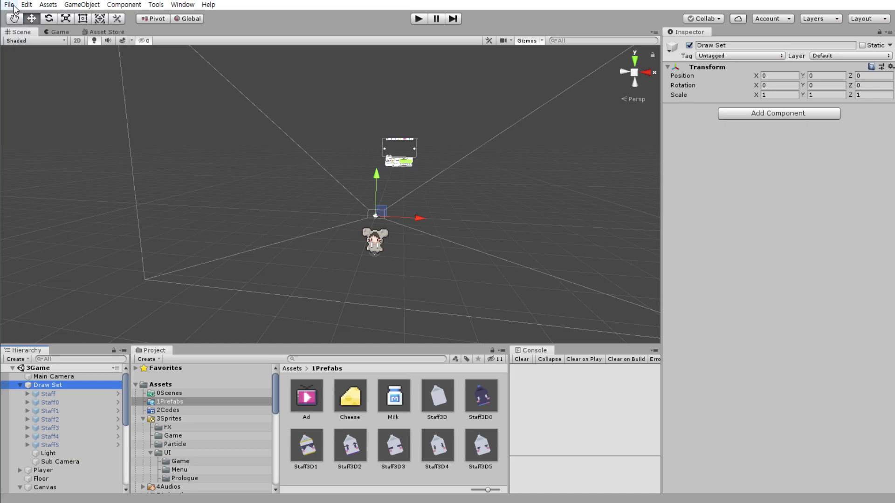
pyautogui.click(9, 4)
pyautogui.click(45, 96)
pyautogui.click(427, 19)
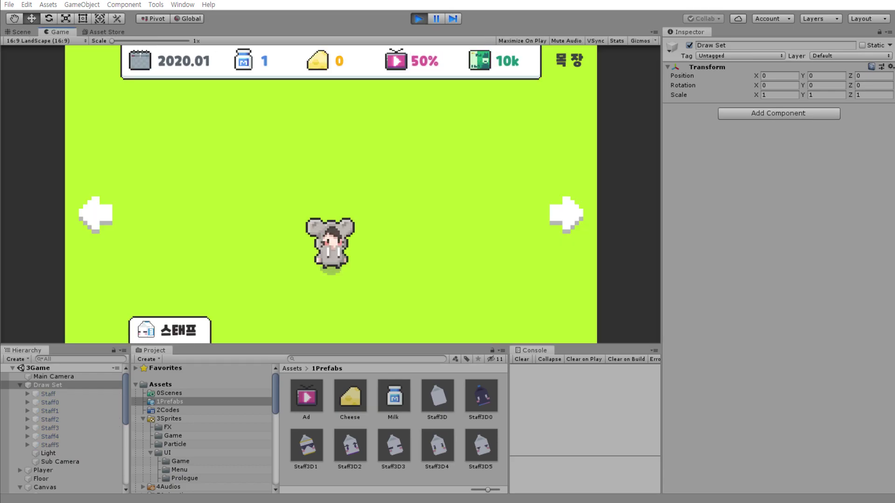
# - Run a single +1 staff draw on the 뽑기 page, hire with 채용, and return to 배치
pyautogui.click(191, 334)
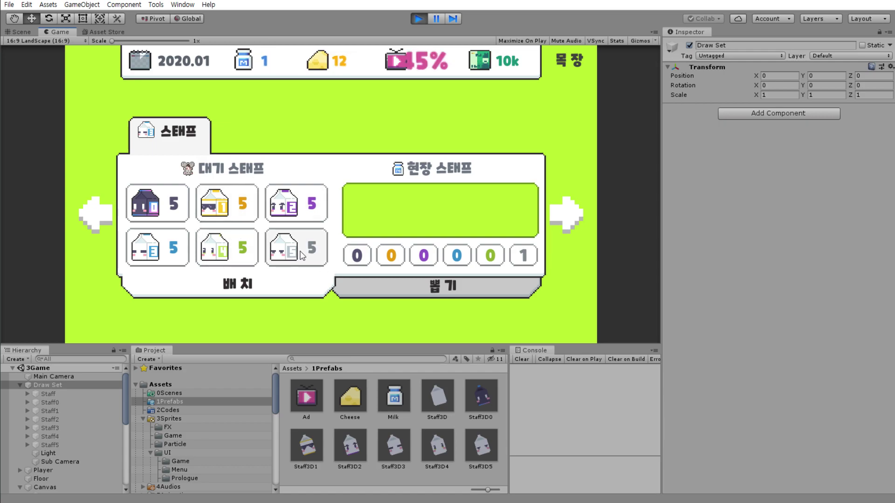
pyautogui.click(374, 287)
pyautogui.click(237, 235)
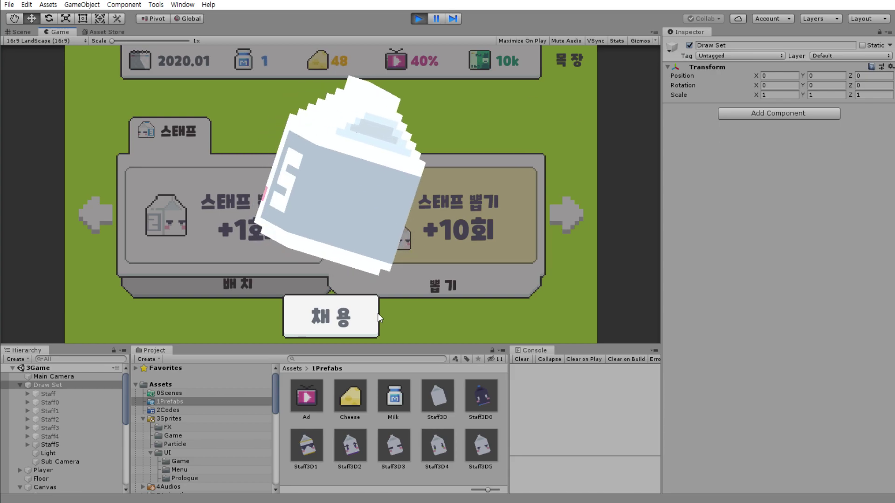
pyautogui.click(365, 324)
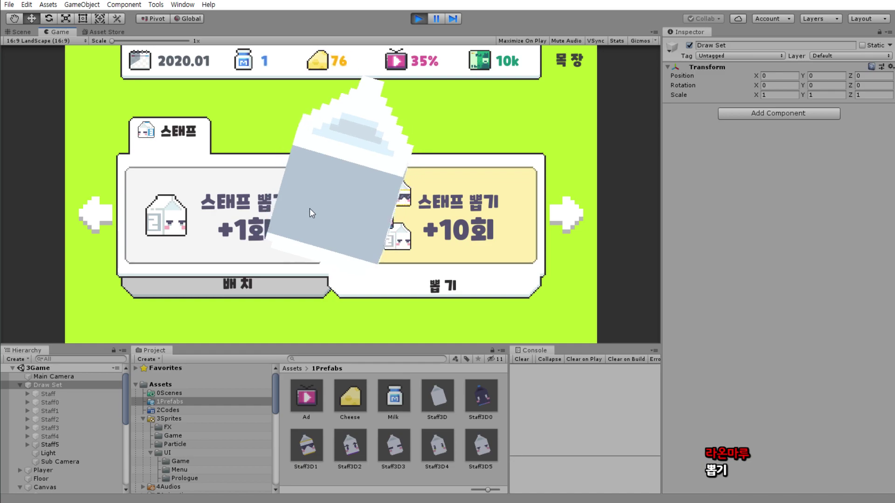
pyautogui.click(241, 287)
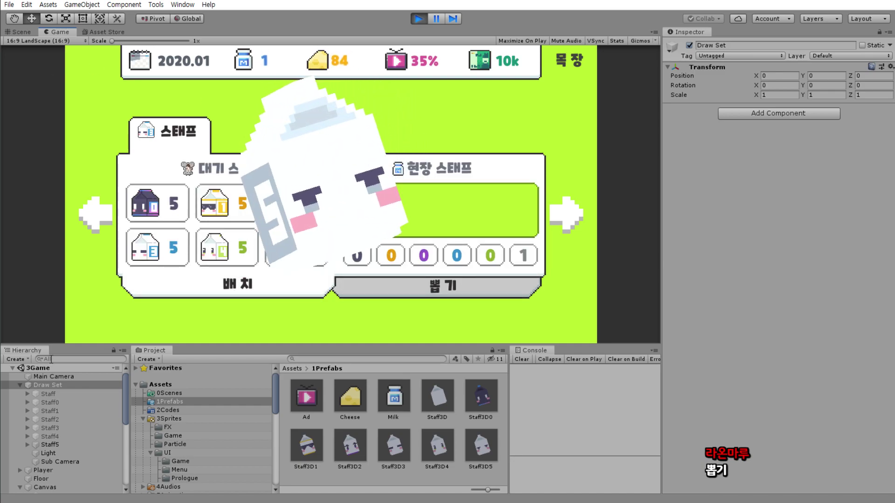
# - Inspect the Staff and Staff5 objects while the game is running
pyautogui.click(70, 394)
pyautogui.click(77, 445)
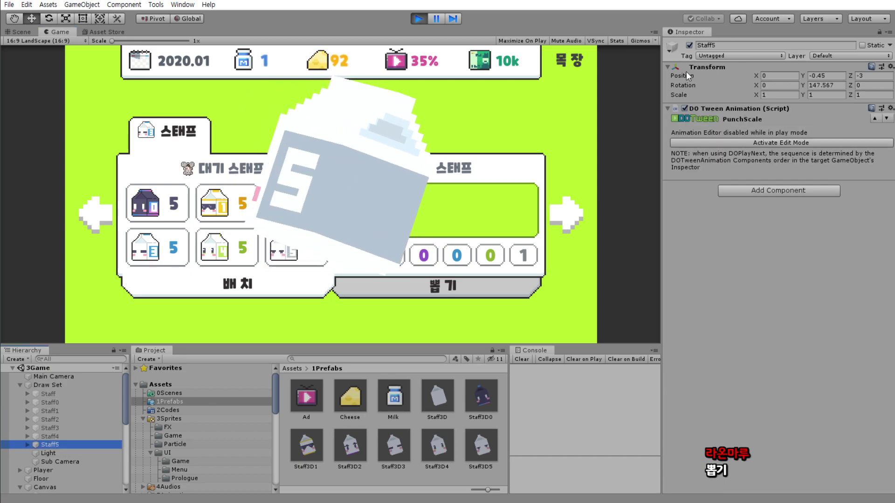
pyautogui.click(264, 60)
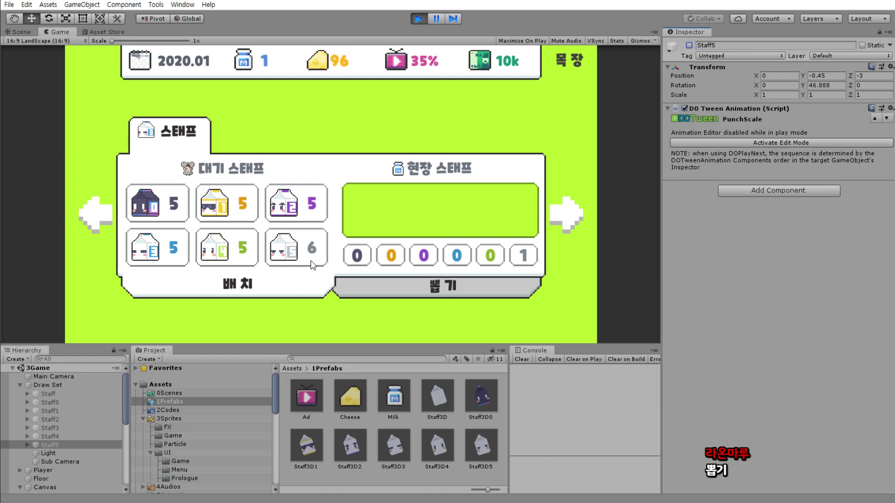
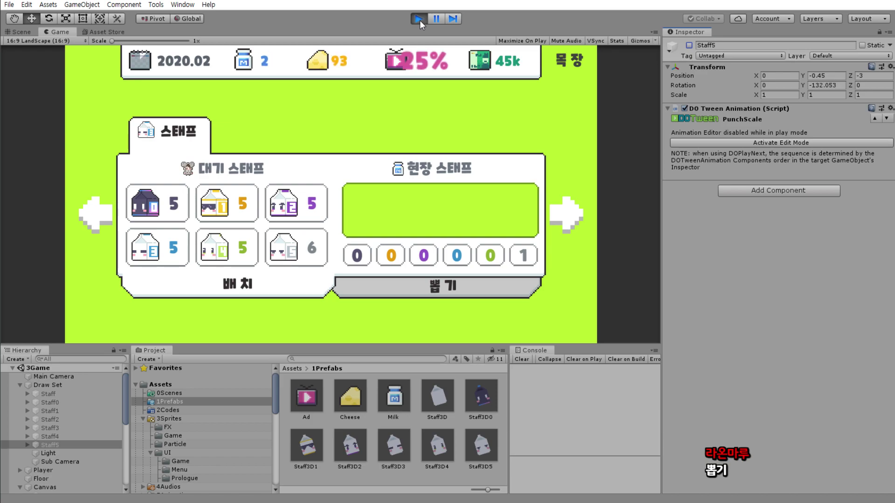
# - Stop play mode, select Recurit Btn in the Hierarchy and collapse its Rect Transform
pyautogui.click(418, 19)
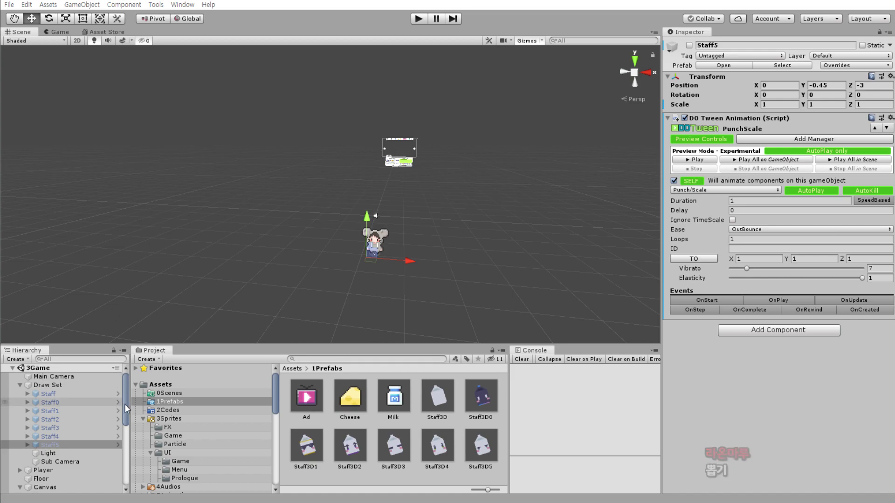
pyautogui.moveTo(124, 404); pyautogui.dragTo(128, 471)
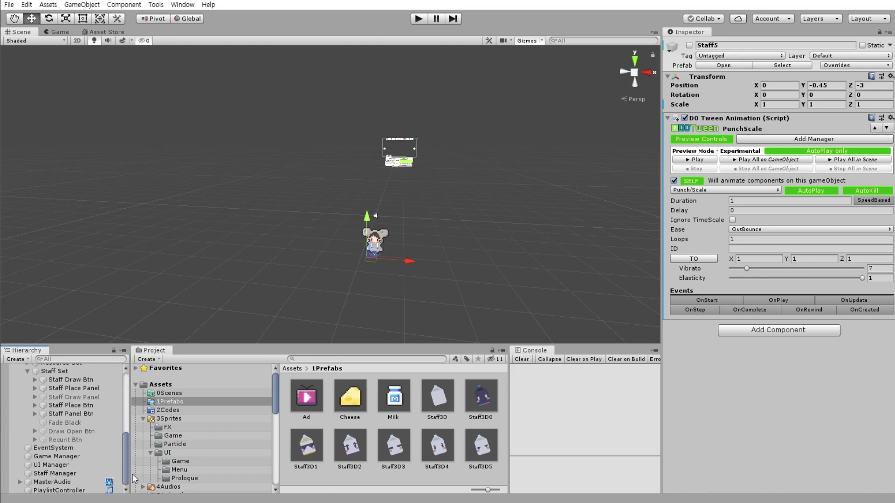
pyautogui.click(89, 440)
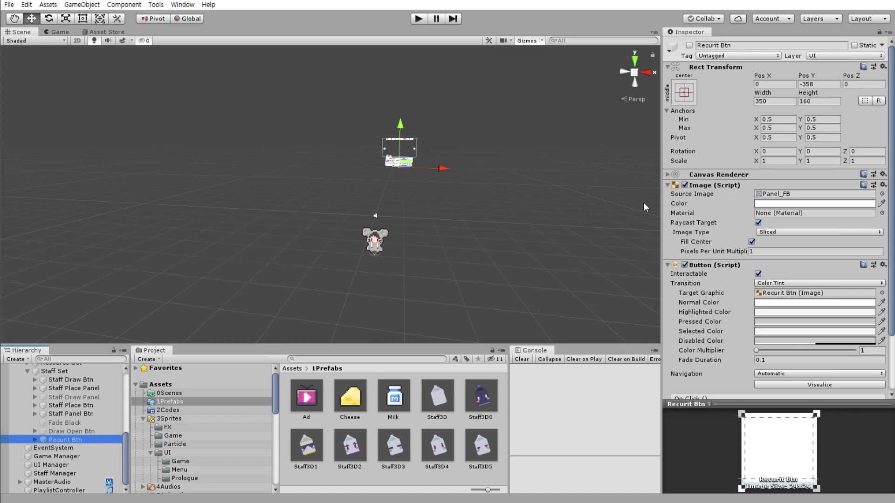
pyautogui.click(674, 68)
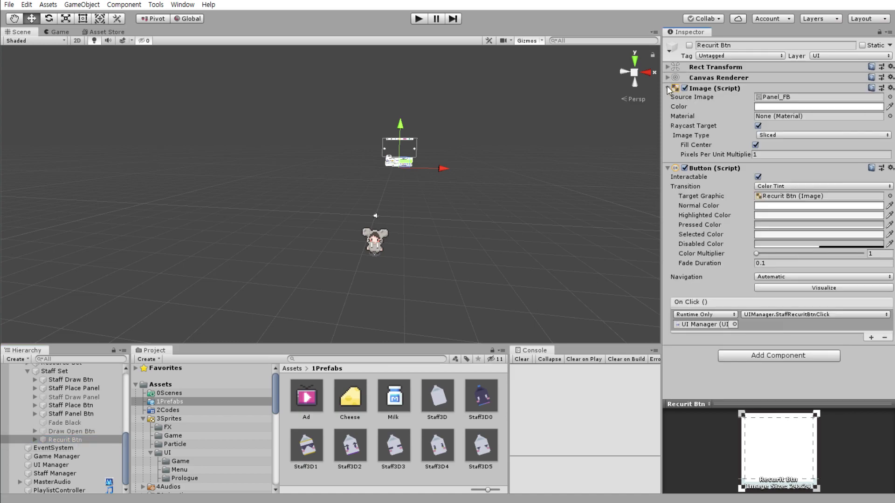
# - Collapse the Image and Button components and add a DOTween Animation to Recurit Btn
pyautogui.click(669, 89)
pyautogui.click(669, 99)
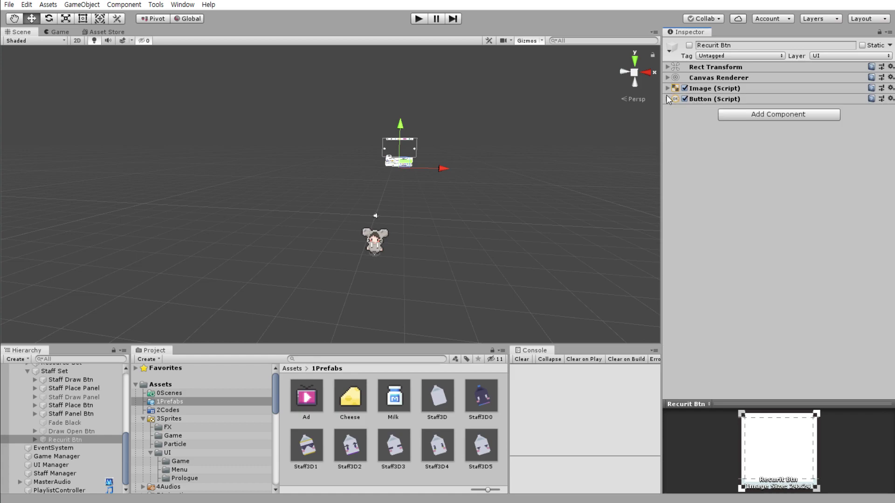
pyautogui.click(741, 120)
pyautogui.write('DO')
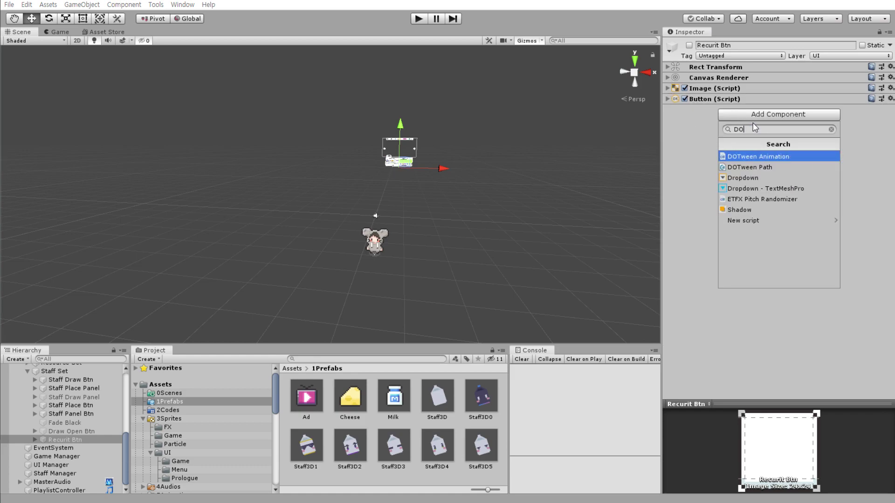
pyautogui.press('Return')
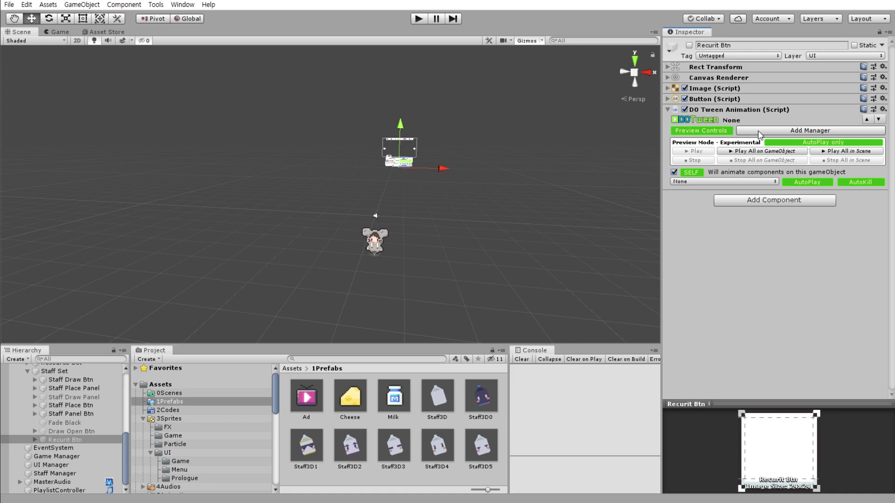
# - Add a DOTween Visual Manager with Custom preset, On Enable Restart and On Disable Rewind
pyautogui.click(760, 133)
pyautogui.click(725, 129)
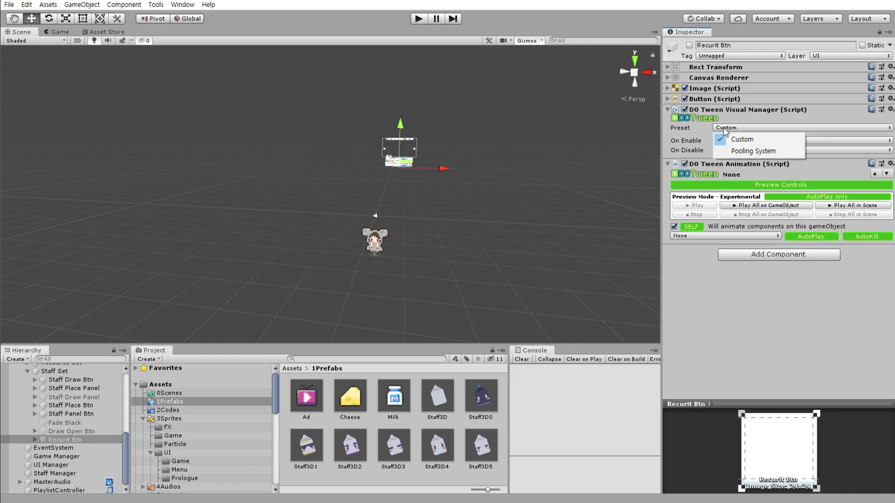
pyautogui.click(747, 137)
pyautogui.click(734, 141)
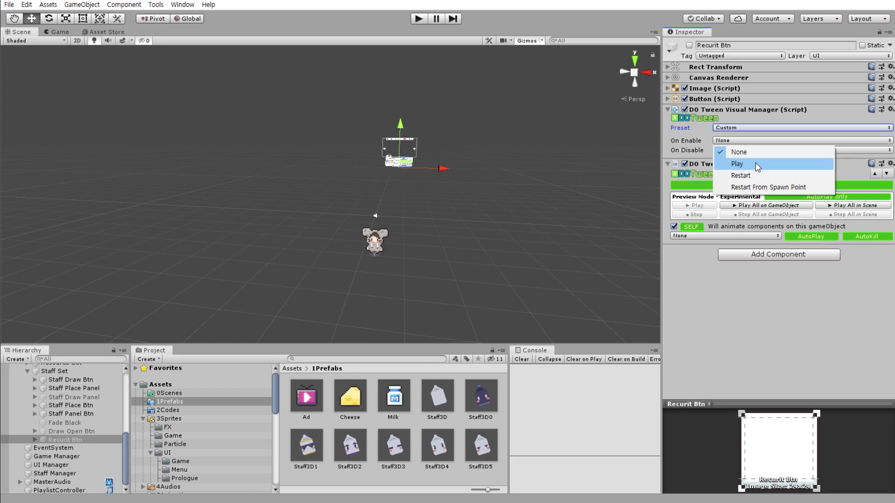
pyautogui.click(753, 176)
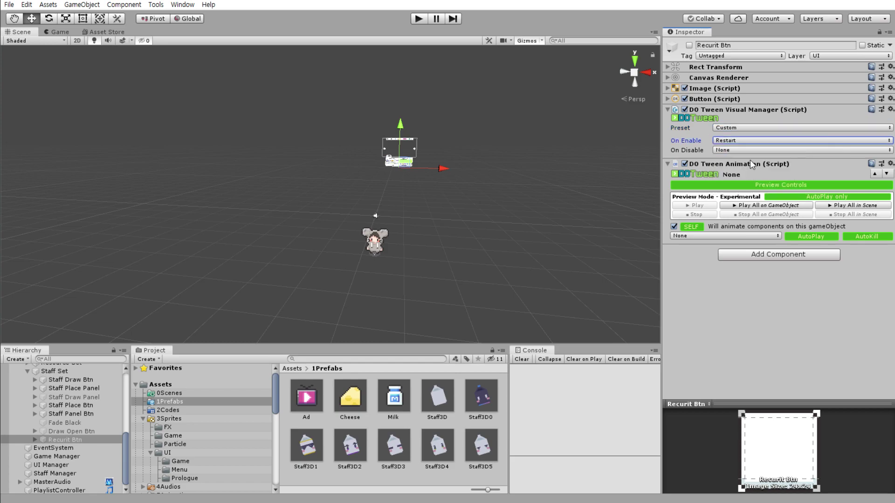
pyautogui.click(742, 150)
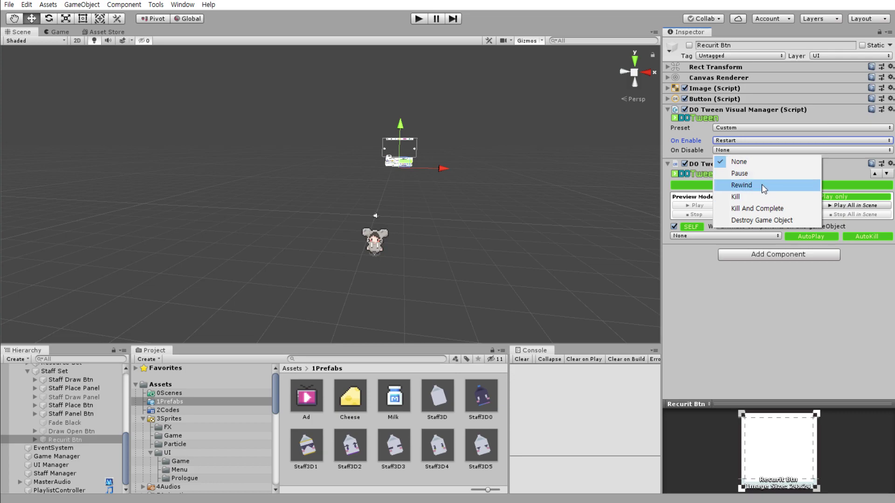
pyautogui.click(761, 186)
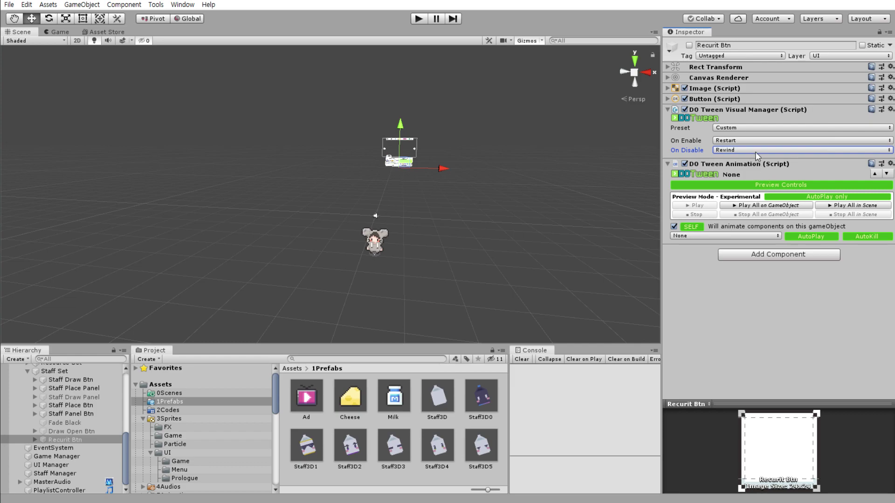
pyautogui.click(734, 150)
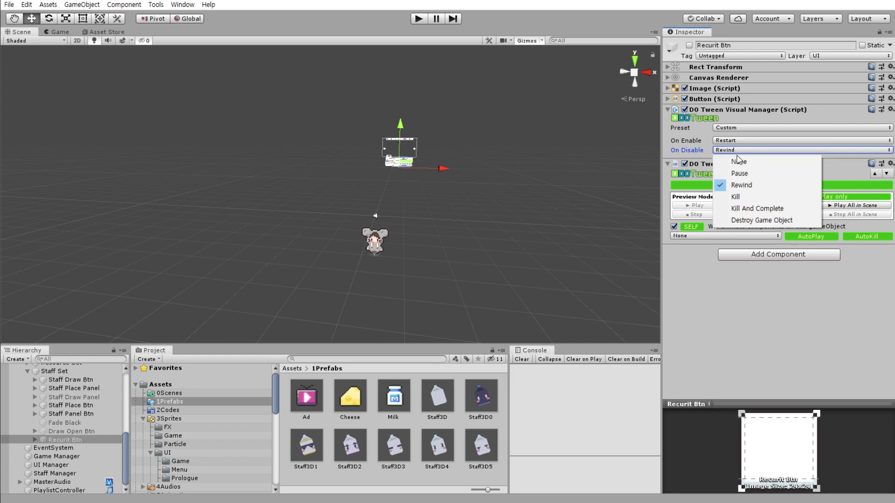
pyautogui.click(712, 318)
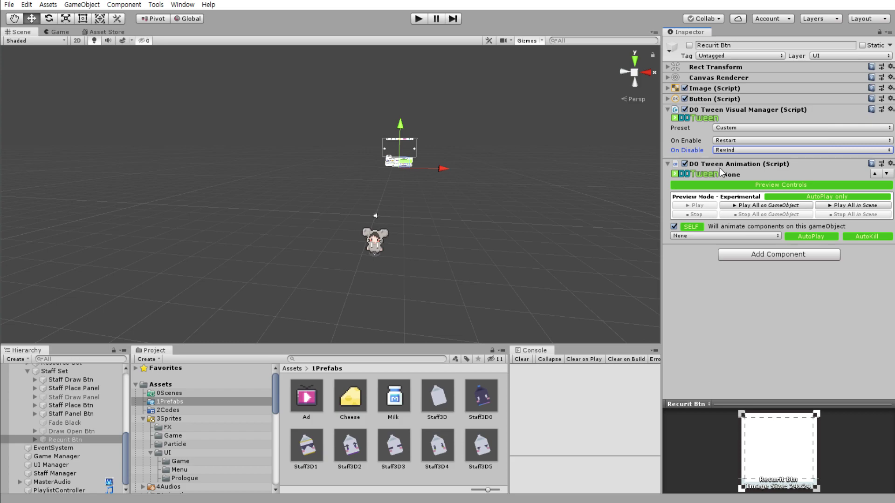
# - Turn off AutoKill on the button's DOTween Animation
pyautogui.click(875, 236)
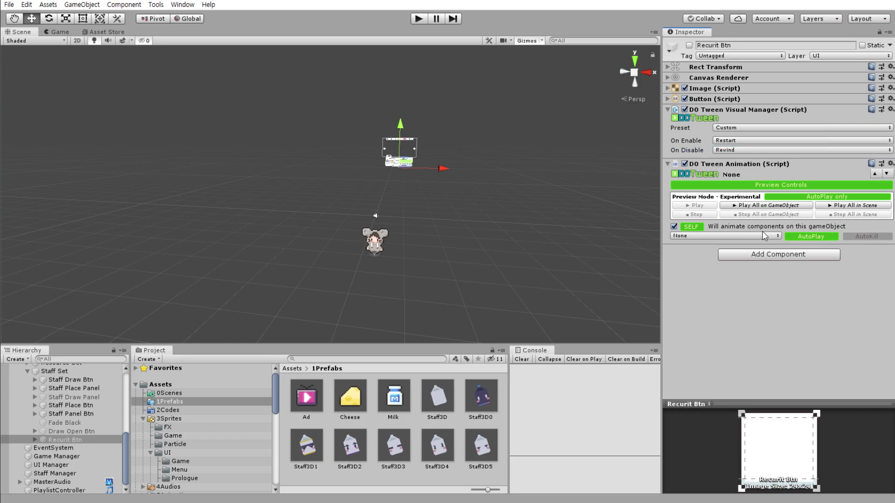
pyautogui.click(712, 236)
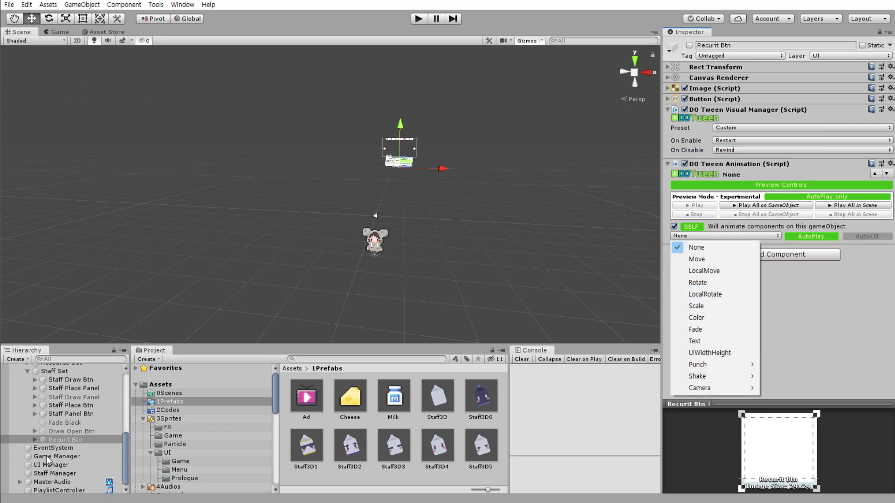
pyautogui.click(746, 181)
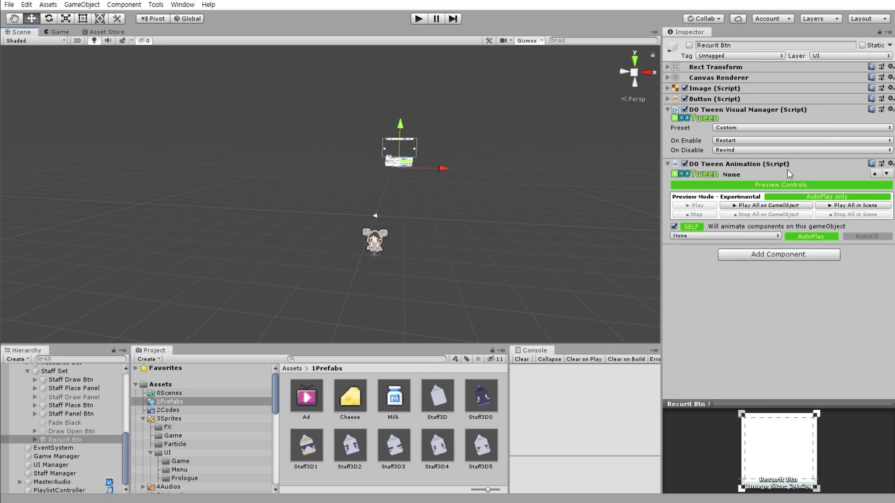
# - Switch the Scene view to 2D, activate Recurit Btn and bring it into view
pyautogui.click(80, 40)
pyautogui.press('t')
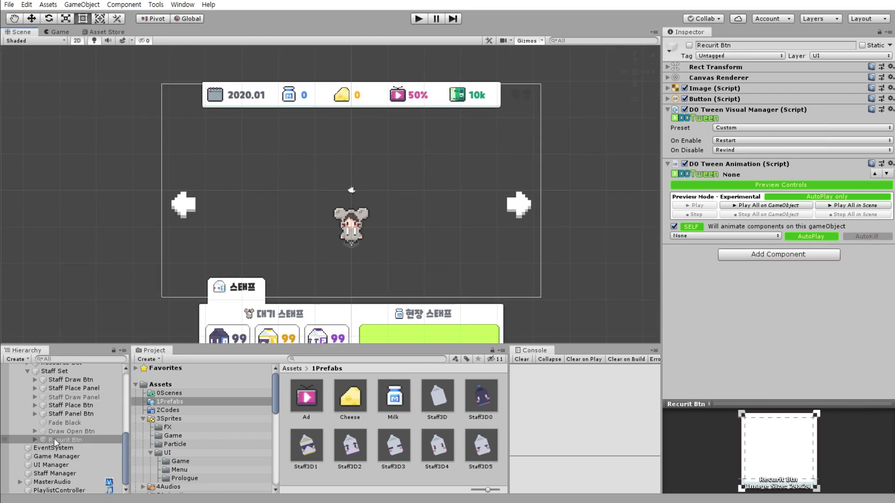
pyautogui.click(689, 46)
pyautogui.moveTo(377, 282); pyautogui.dragTo(381, 117, button='middle')
pyautogui.scroll(6, 410, 270)
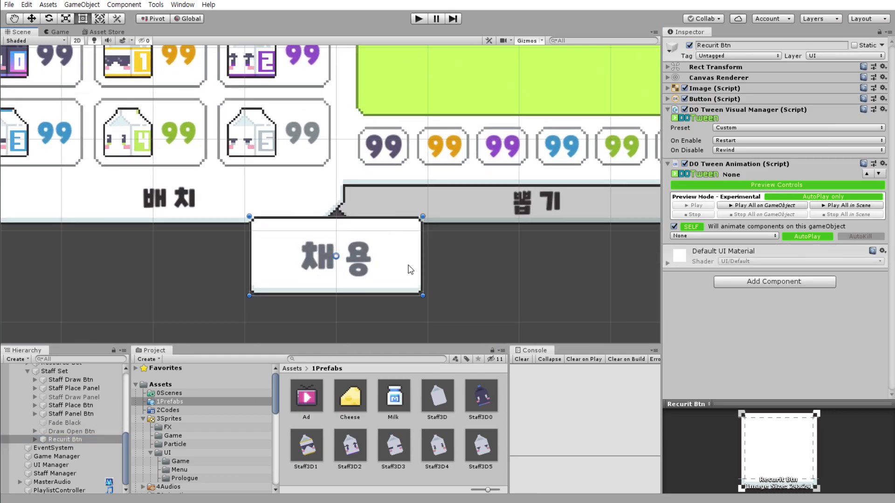
# - Set the tween type to Scale and make it animate FROM 0
pyautogui.click(705, 236)
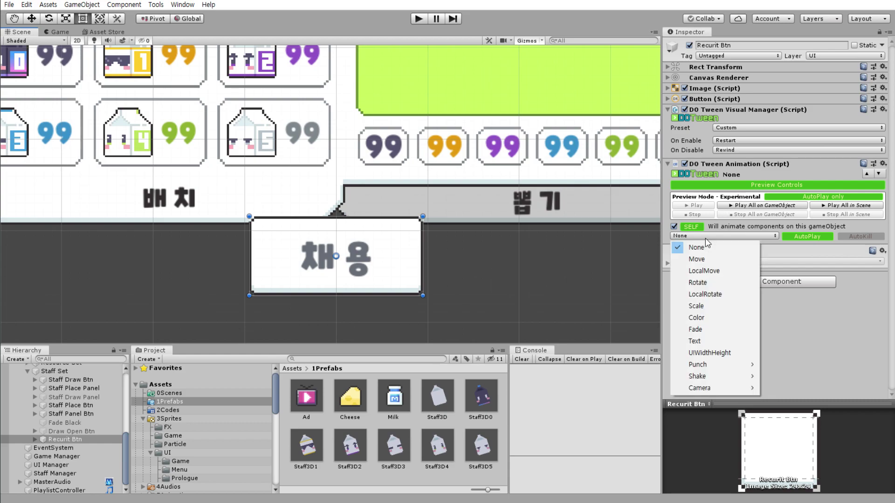
pyautogui.click(696, 305)
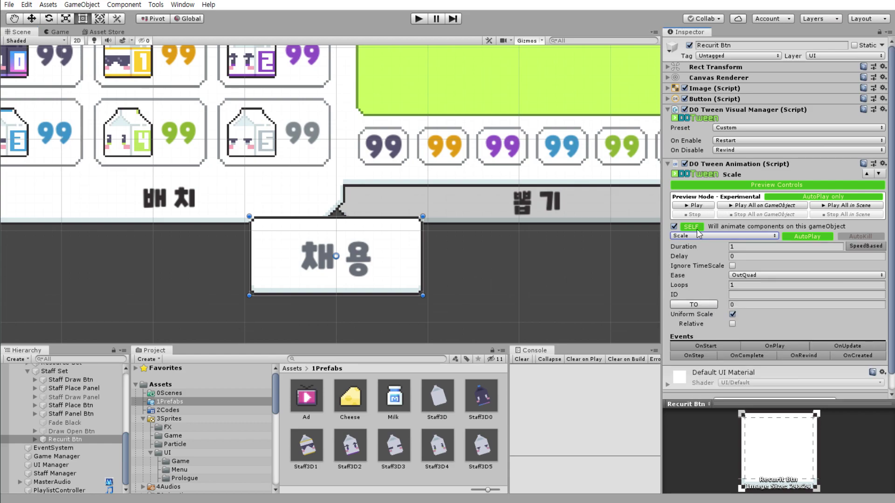
pyautogui.scroll(-1, 718, 280)
pyautogui.click(740, 285)
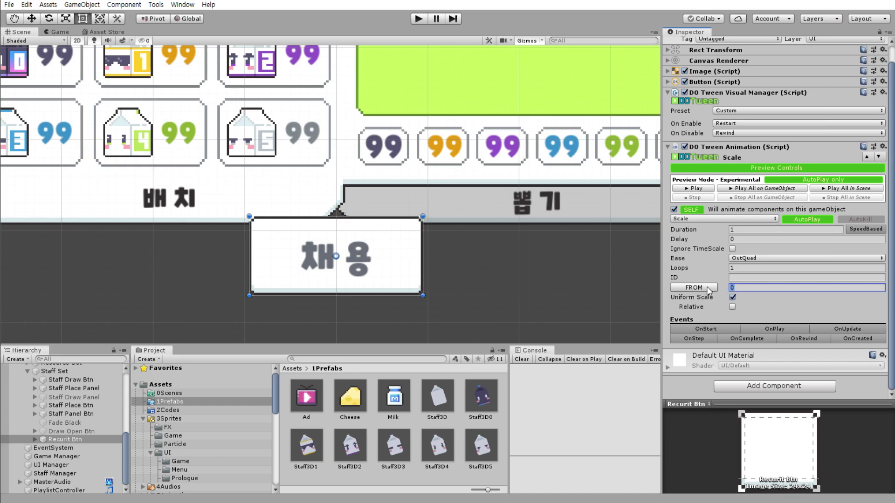
# - Preview the scale tween and change its easing to OutBack
pyautogui.click(703, 188)
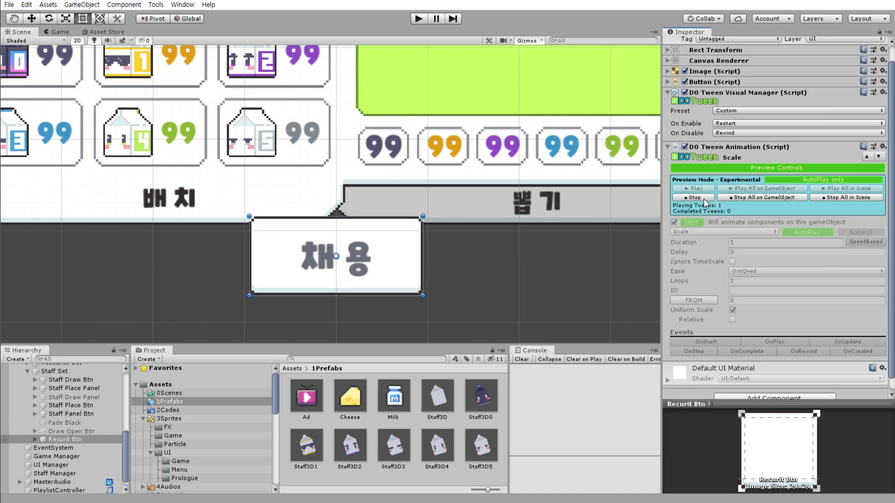
pyautogui.click(703, 199)
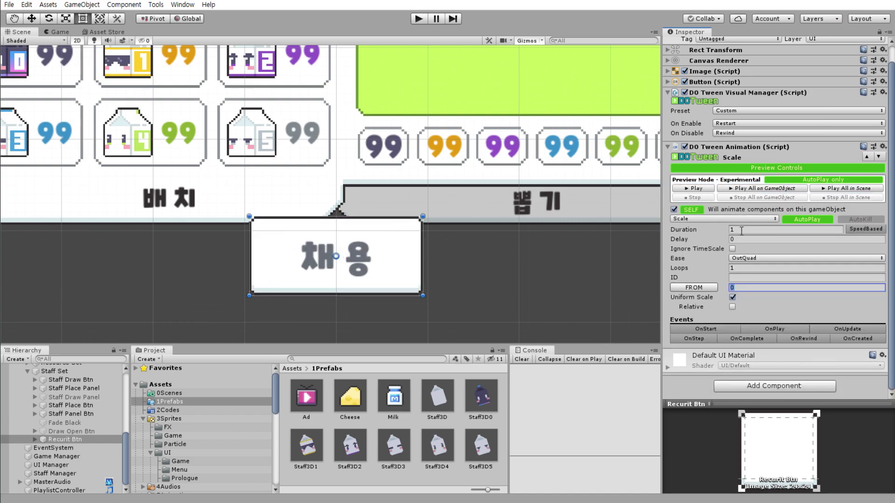
pyautogui.click(745, 228)
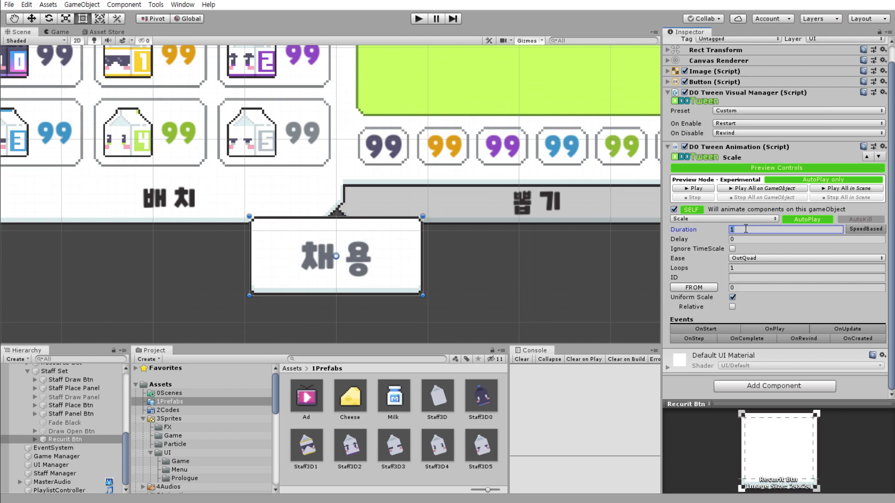
pyautogui.click(695, 219)
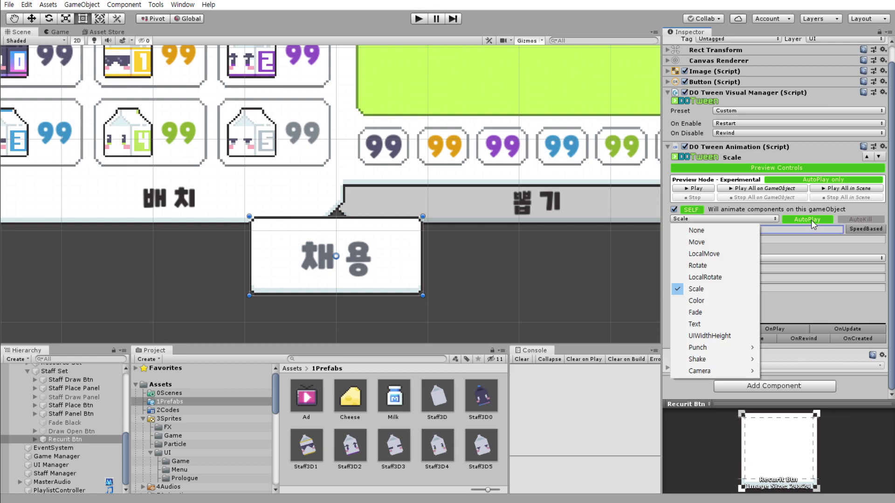
pyautogui.click(786, 237)
pyautogui.click(760, 261)
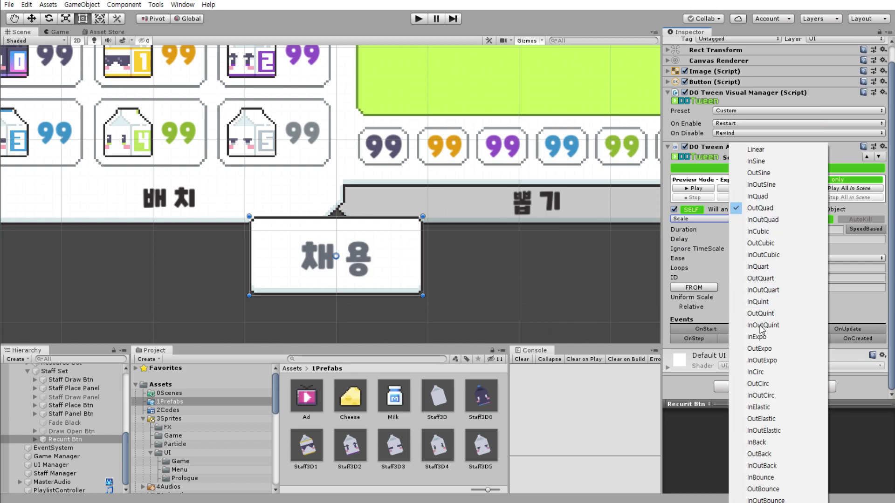
pyautogui.click(775, 454)
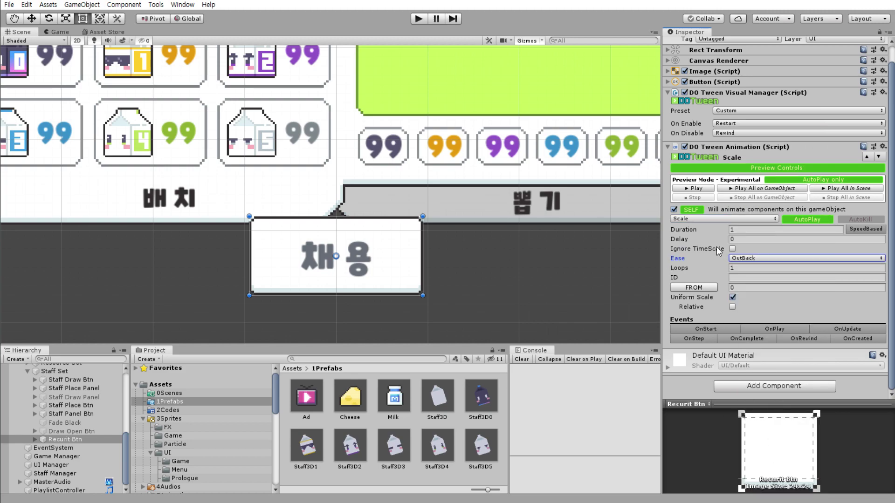
# - Preview the OutBack scale tween again and turn off AutoPlay
pyautogui.click(693, 188)
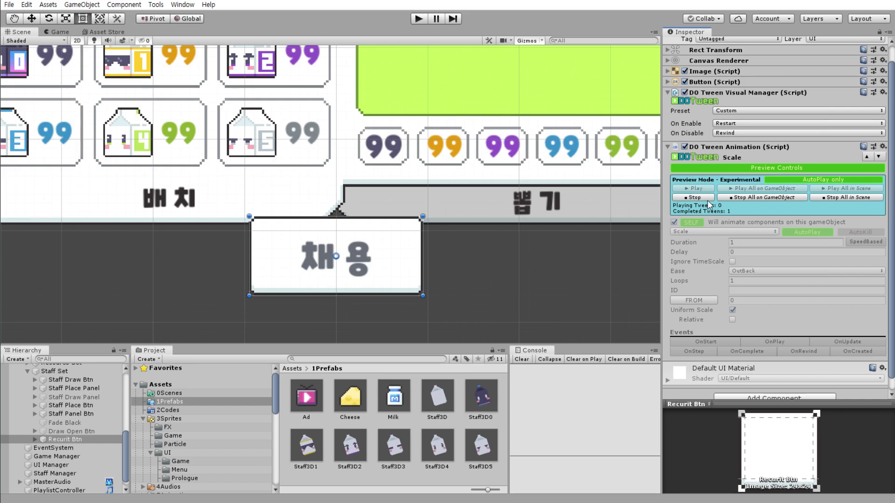
pyautogui.click(707, 199)
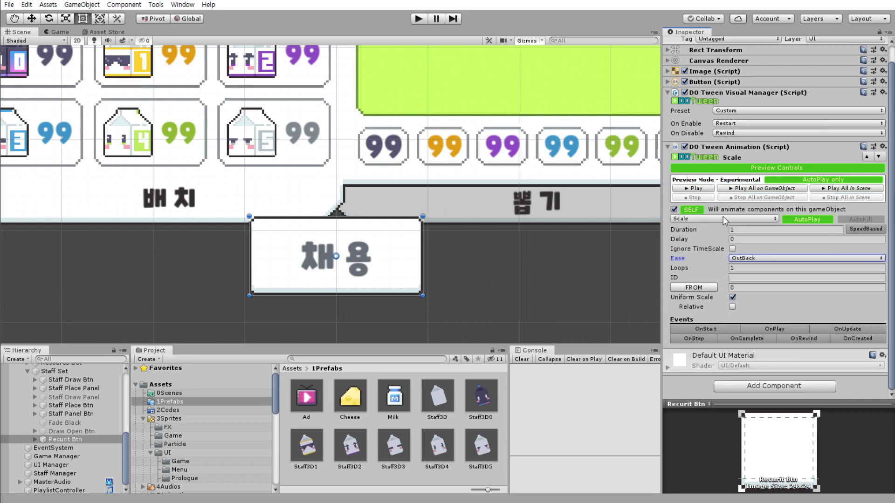
pyautogui.click(705, 189)
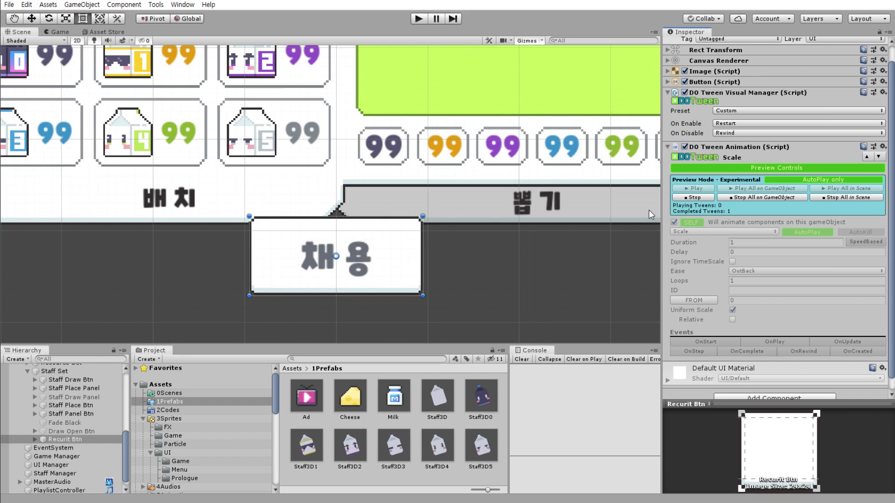
pyautogui.click(694, 198)
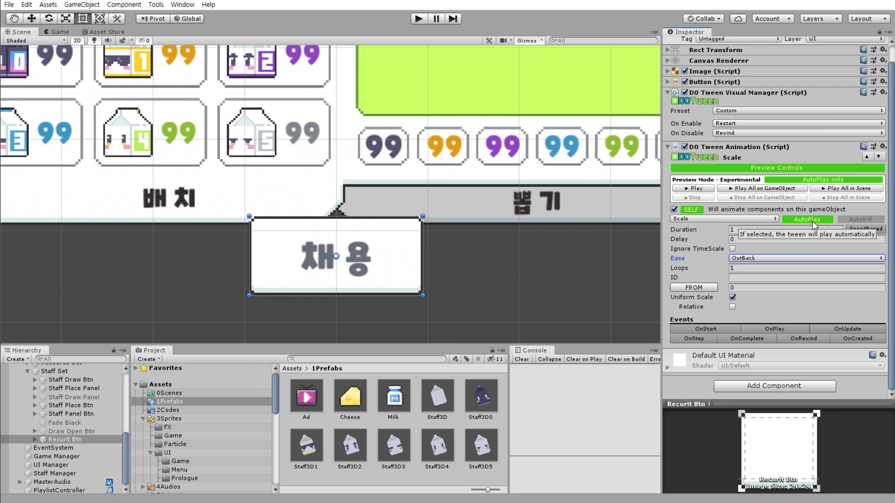
pyautogui.click(812, 221)
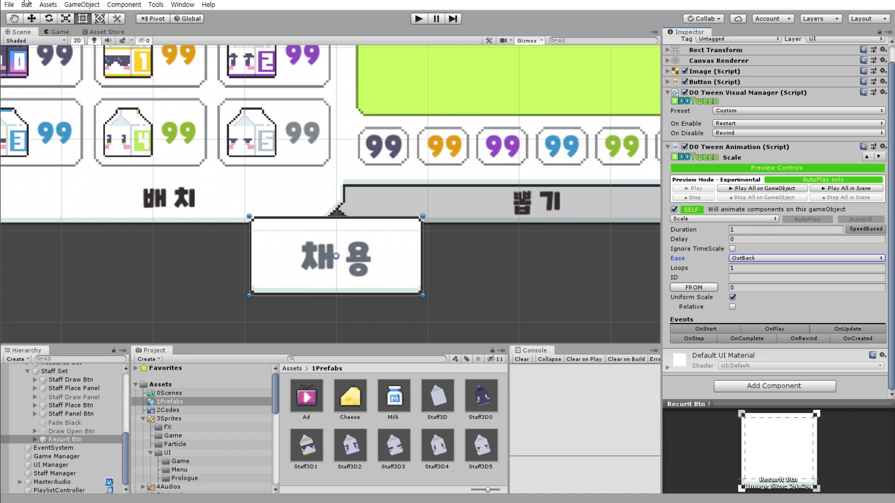
pyautogui.click(9, 4)
# - Save the project from the File menu
pyautogui.click(9, 5)
pyautogui.click(9, 4)
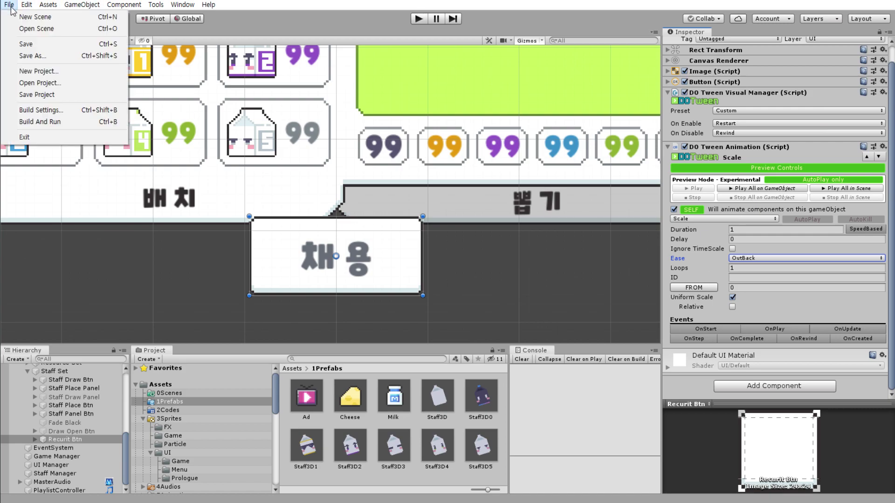
pyautogui.click(50, 95)
# - In play mode, draw one staff card from the staff panel's draw tab, then reselect Recurit Btn
pyautogui.click(421, 20)
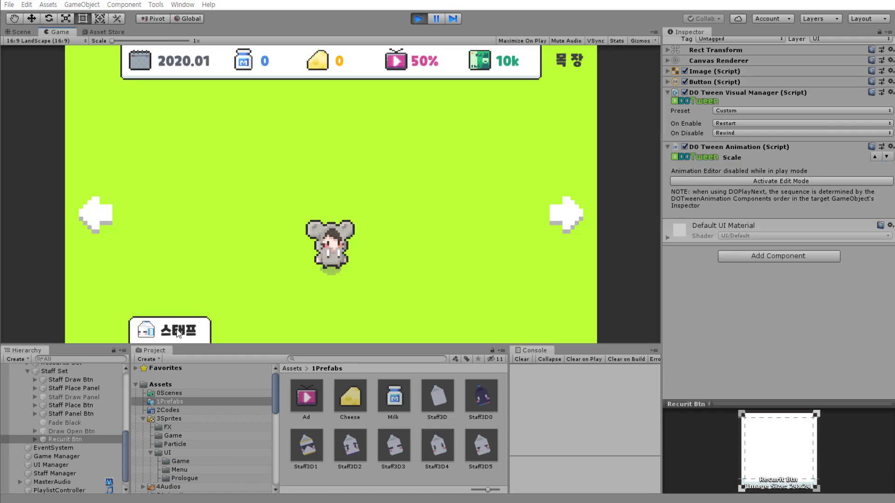
pyautogui.click(179, 332)
pyautogui.click(340, 283)
pyautogui.click(264, 223)
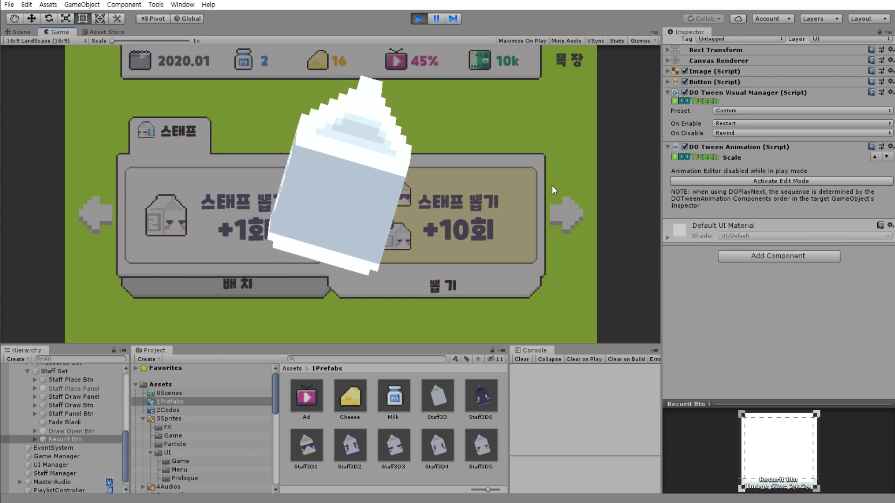
pyautogui.click(74, 423)
pyautogui.click(87, 439)
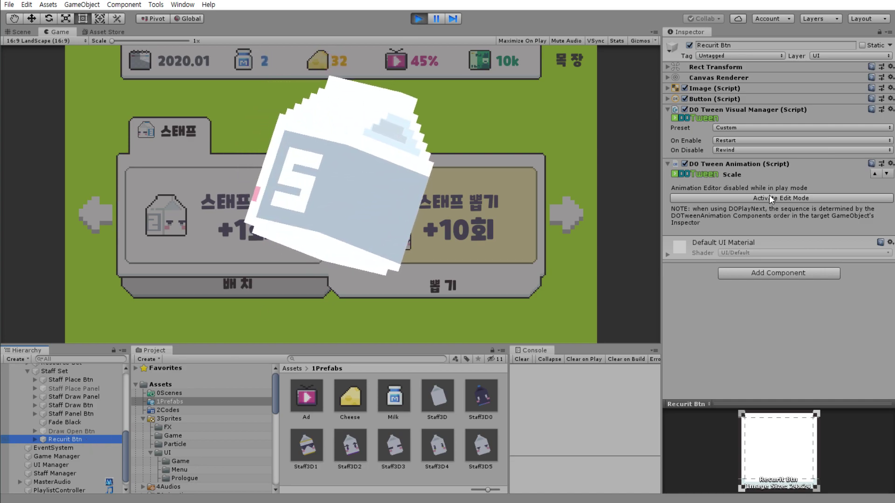
# - Stop play mode and deactivate the Recurit Btn object
pyautogui.click(421, 20)
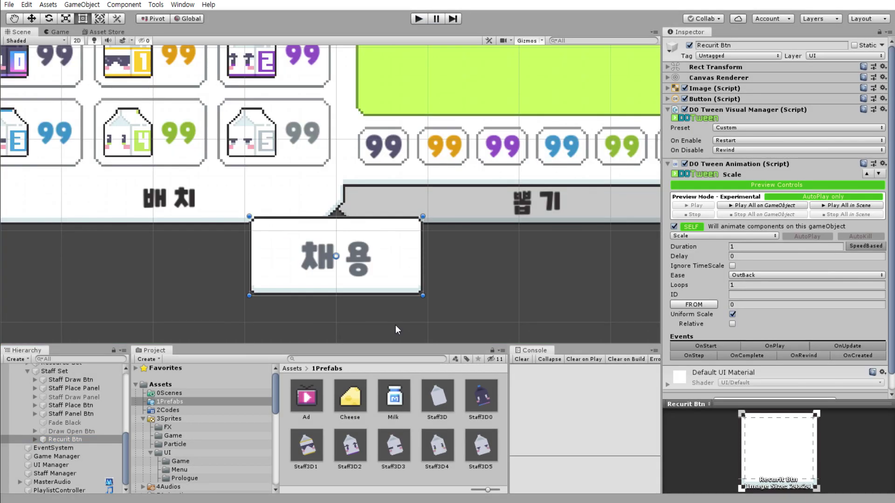
pyautogui.click(89, 440)
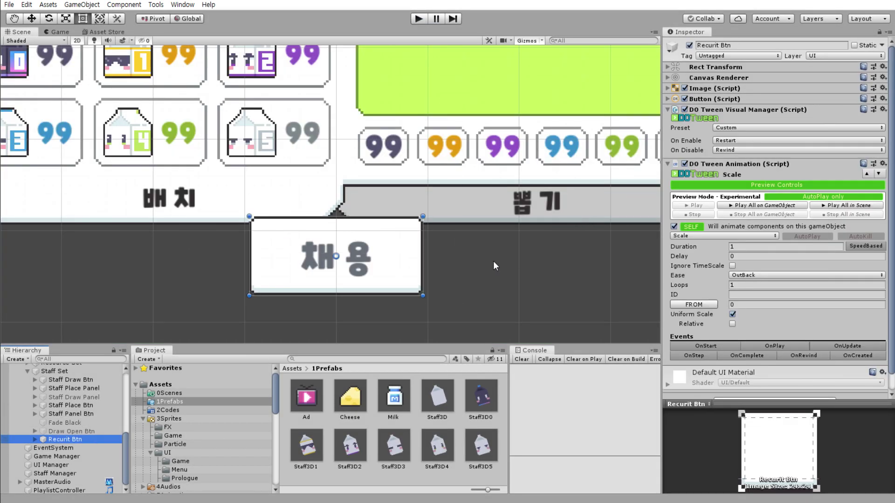
pyautogui.scroll(-1, 464, 226)
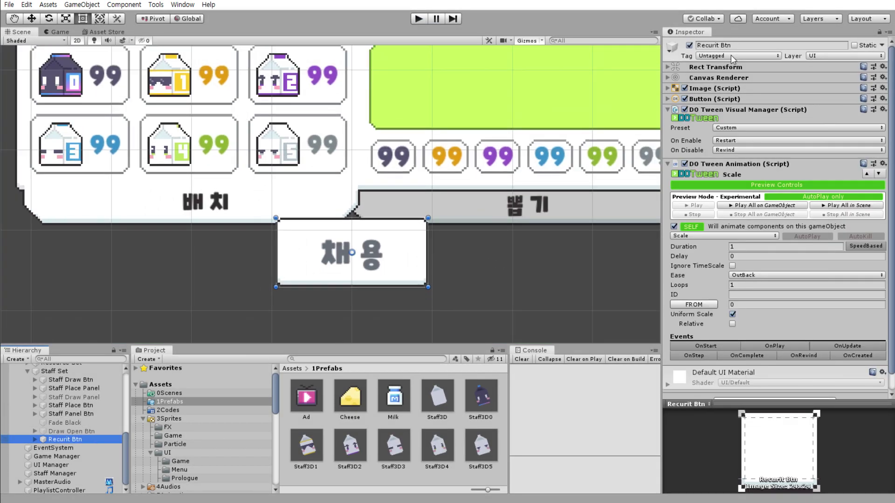
pyautogui.click(689, 46)
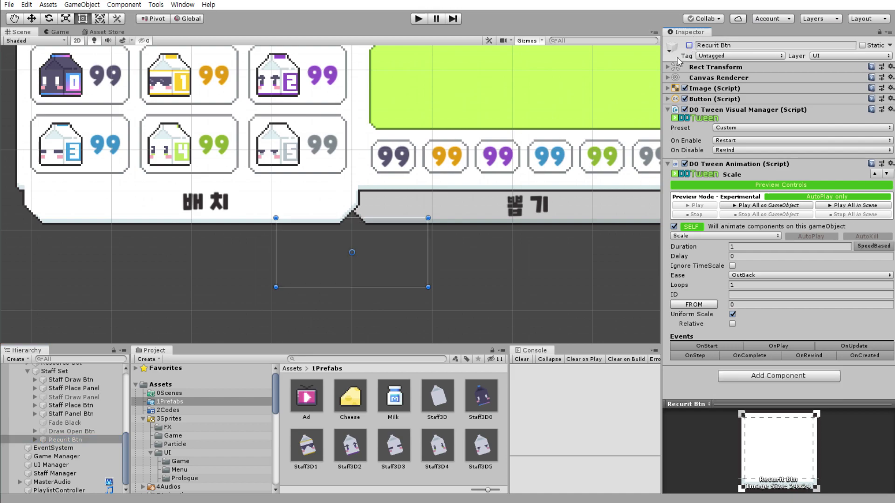
# - Save the scene and the project, then start play mode
pyautogui.click(13, 8)
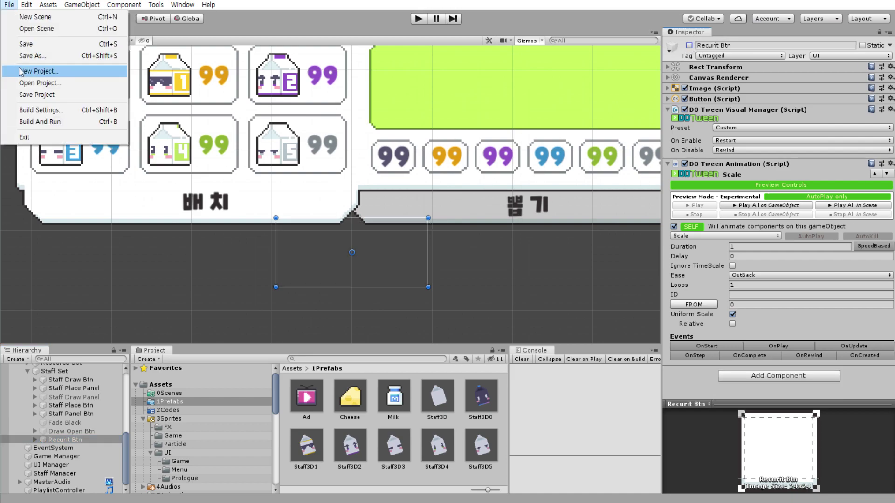
pyautogui.click(28, 44)
pyautogui.click(9, 4)
pyautogui.click(52, 96)
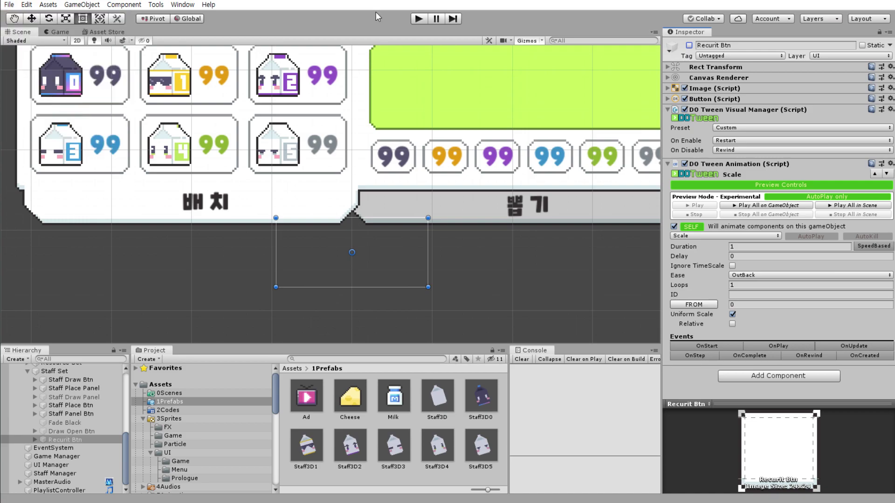
pyautogui.click(418, 18)
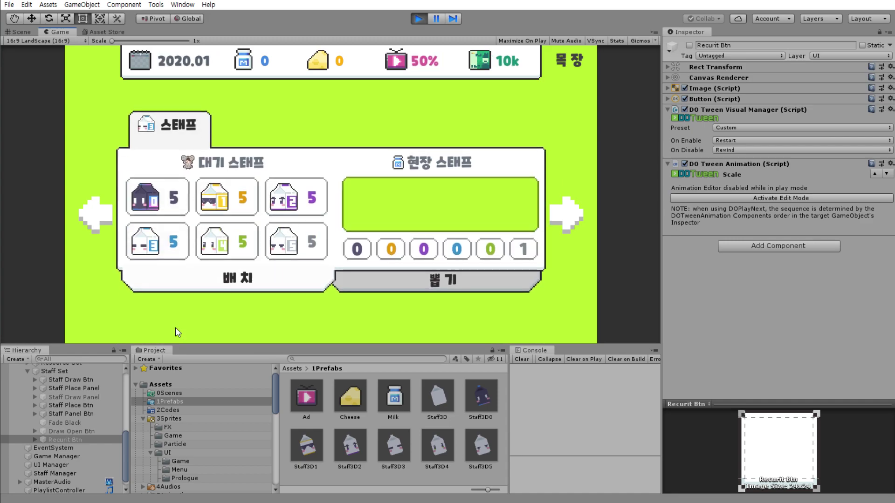
# - Draw a staff member, hire them with 채용, then stop play mode
pyautogui.click(398, 287)
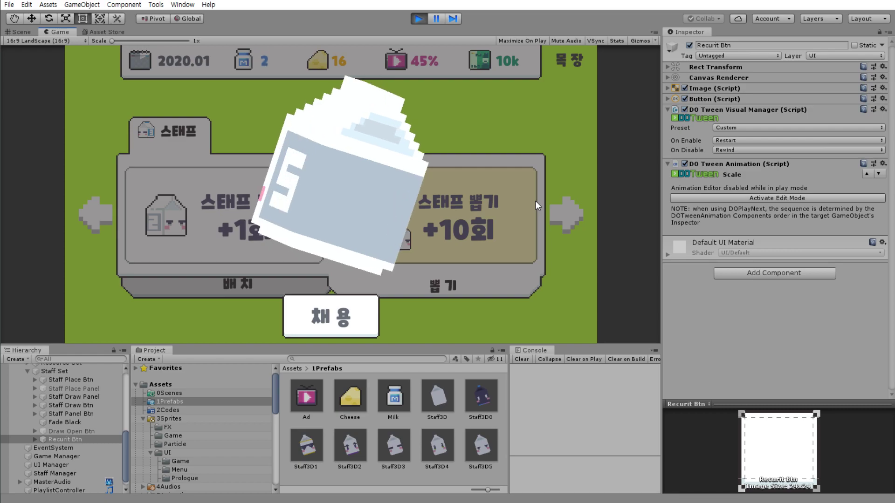
pyautogui.click(370, 328)
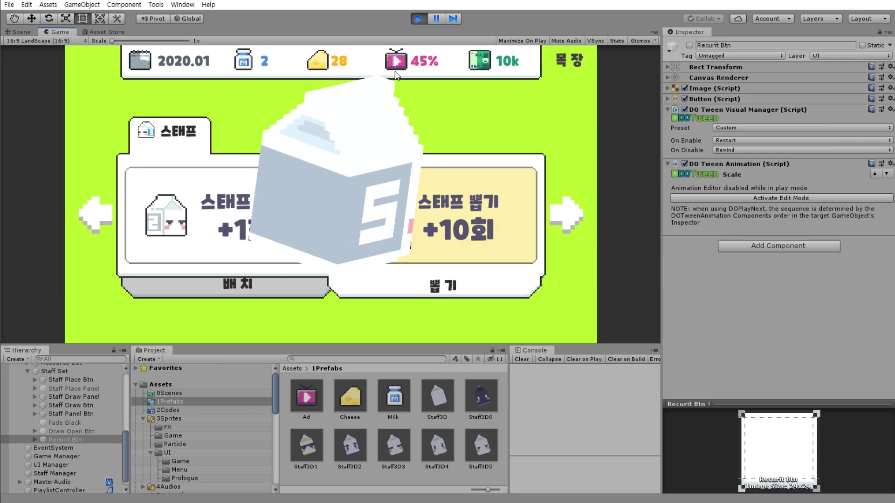
pyautogui.click(419, 19)
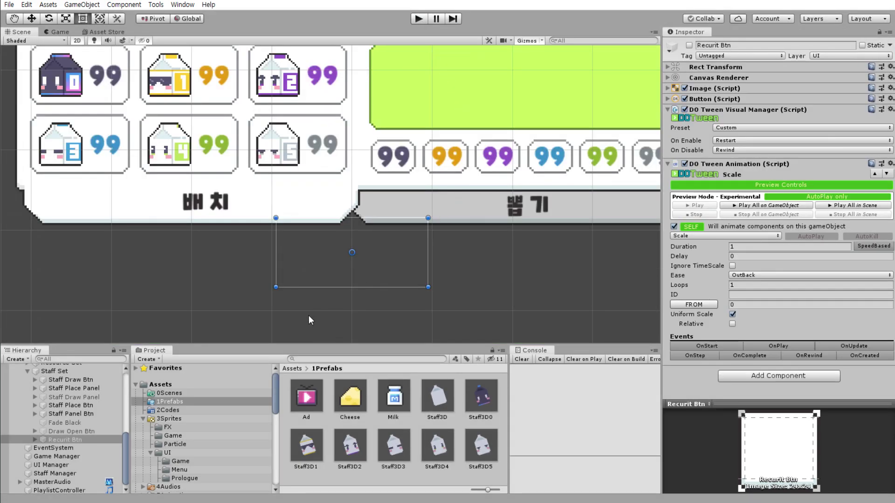
pyautogui.hotkey('alt', 'Tab')
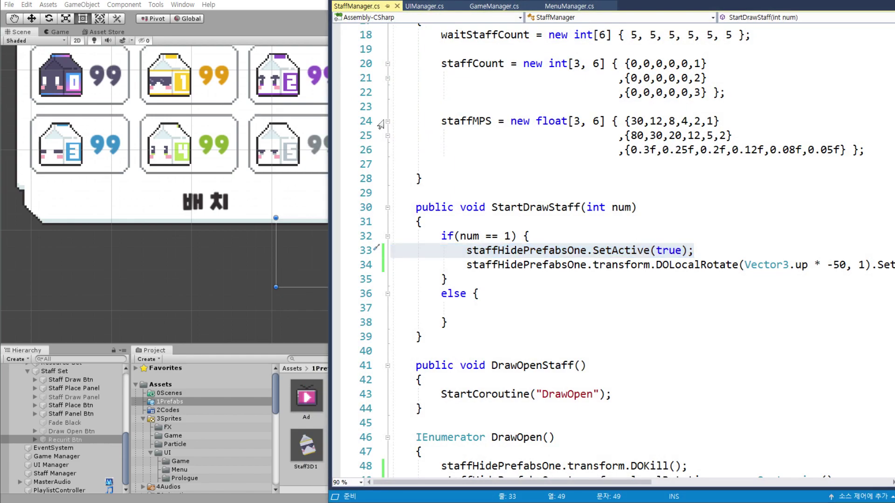
pyautogui.click(567, 223)
pyautogui.scroll(-4, 525, 238)
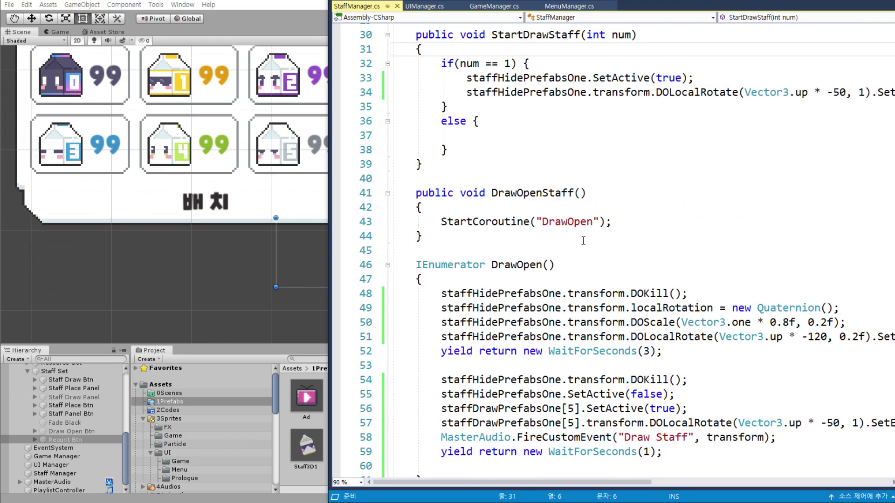
pyautogui.scroll(-5, 566, 227)
pyautogui.scroll(-1, 586, 236)
pyautogui.scroll(4, 585, 232)
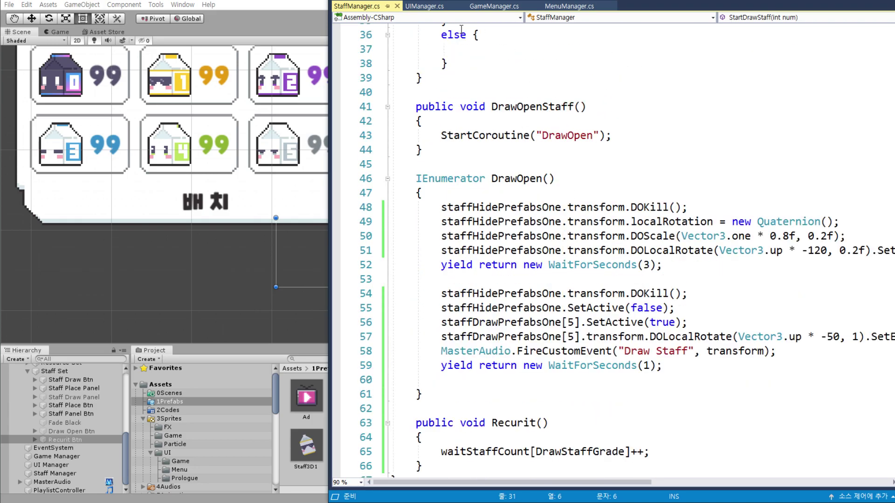
pyautogui.click(423, 7)
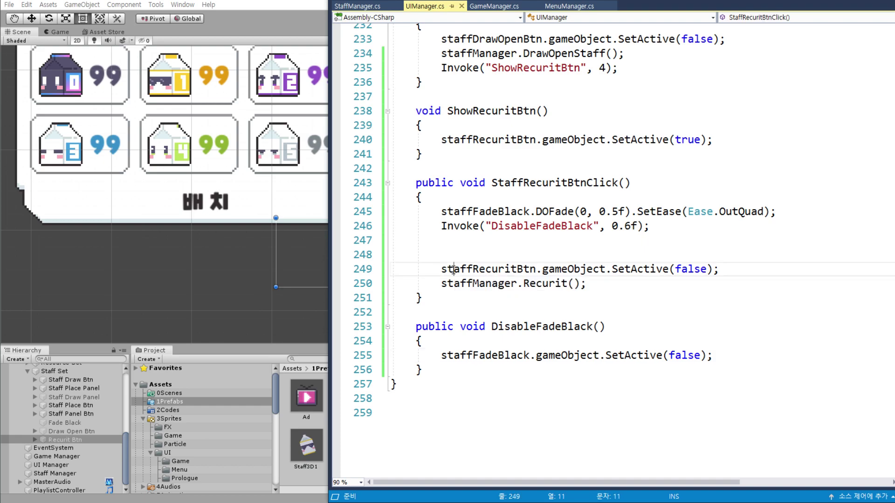
pyautogui.doubleClick(468, 269)
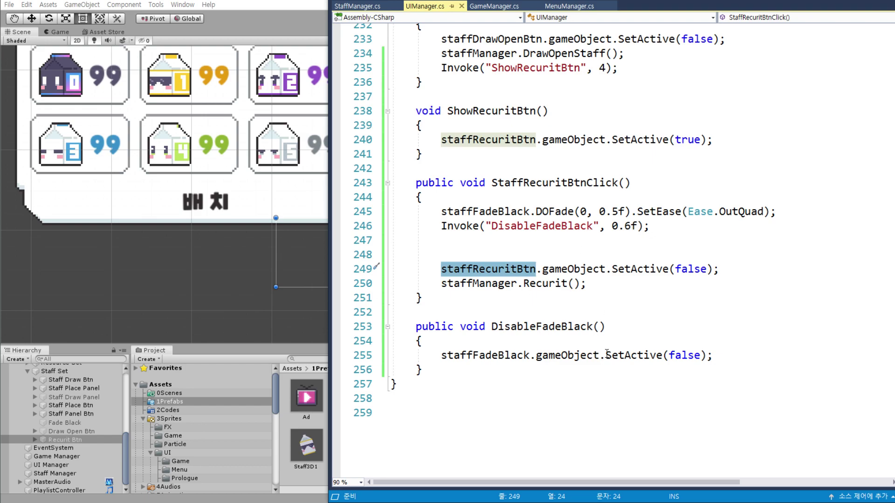
pyautogui.doubleClick(621, 356)
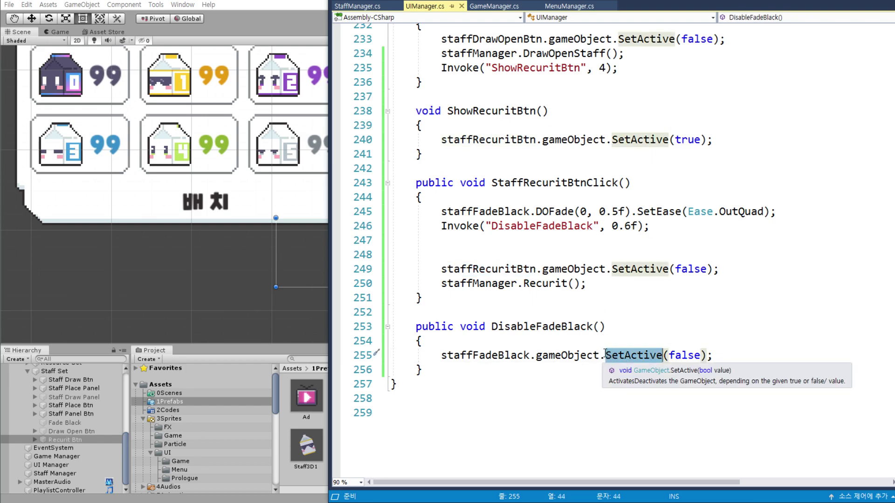
pyautogui.moveTo(498, 269); pyautogui.dragTo(720, 269)
pyautogui.moveTo(449, 355); pyautogui.dragTo(753, 355)
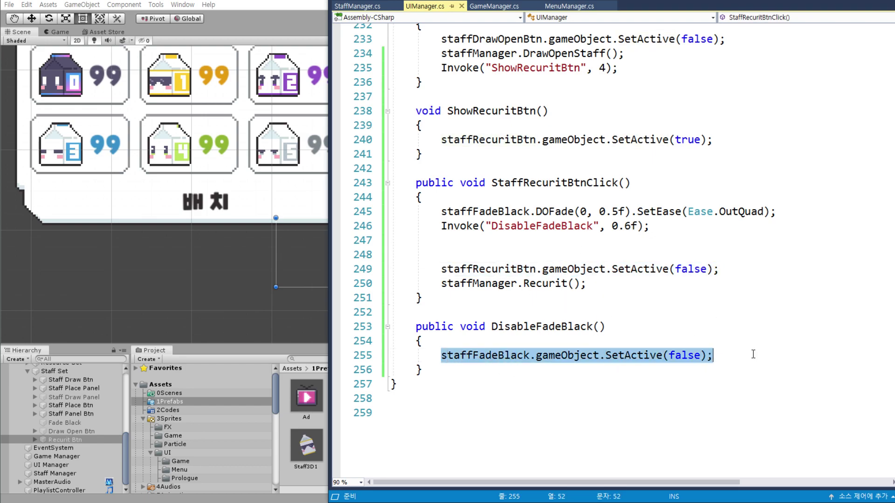
pyautogui.click(753, 354)
pyautogui.click(104, 437)
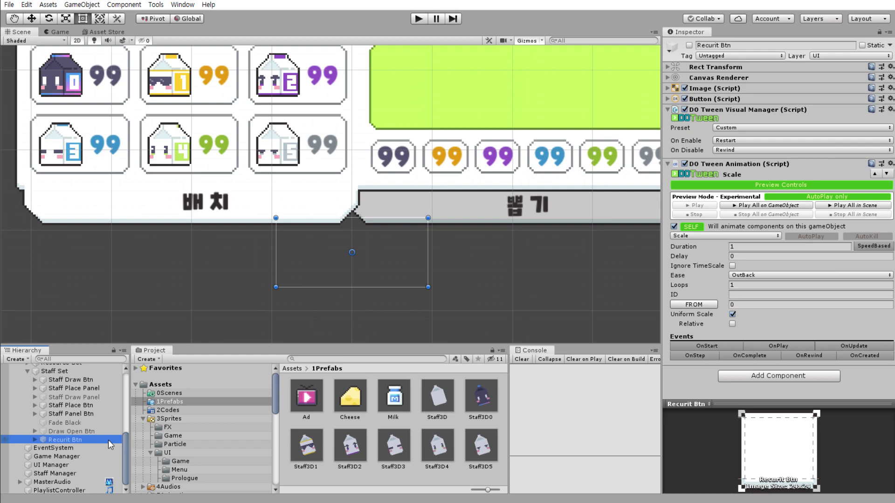
# - Remove the DOTween Animation component from Recurit Btn
pyautogui.click(890, 163)
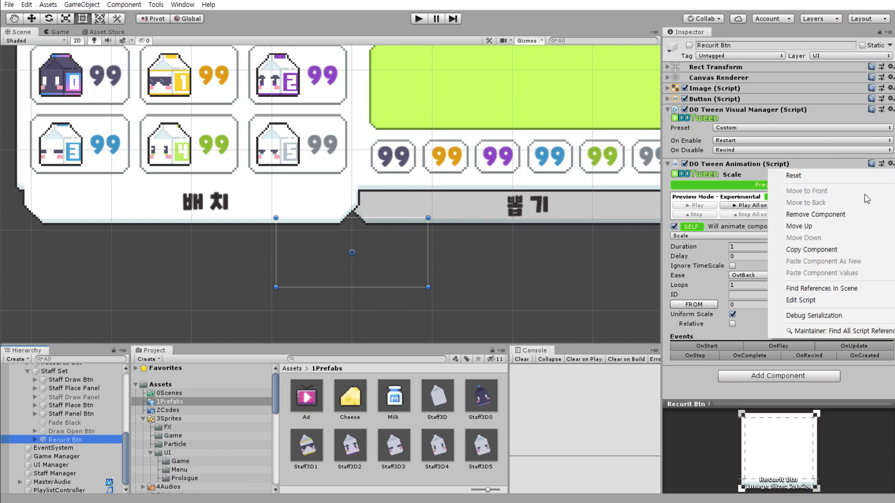
pyautogui.click(815, 214)
pyautogui.hotkey('alt', 'Tab')
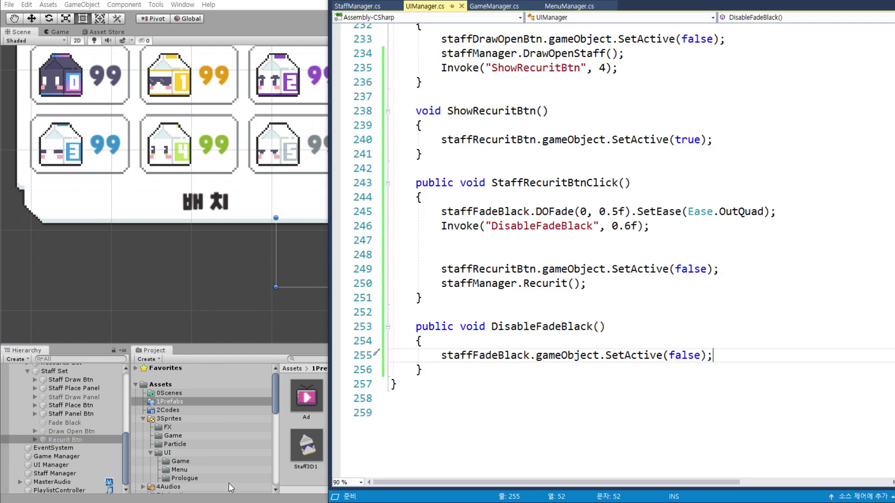
pyautogui.click(445, 217)
pyautogui.click(662, 256)
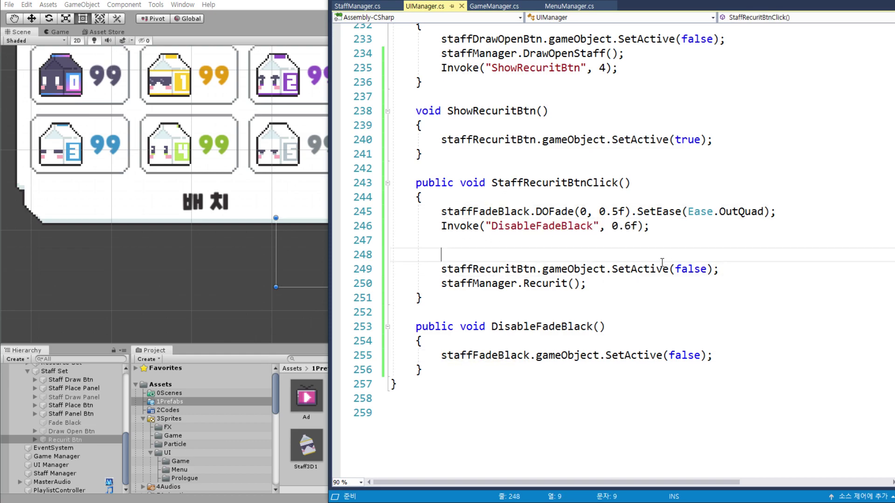
pyautogui.click(90, 439)
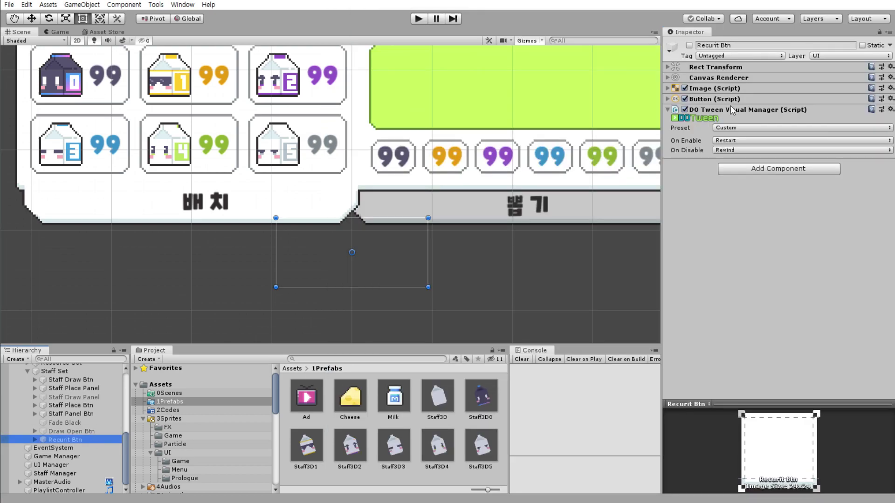
# - Activate Recurit Btn and set its X and Y scale to 0
pyautogui.click(688, 45)
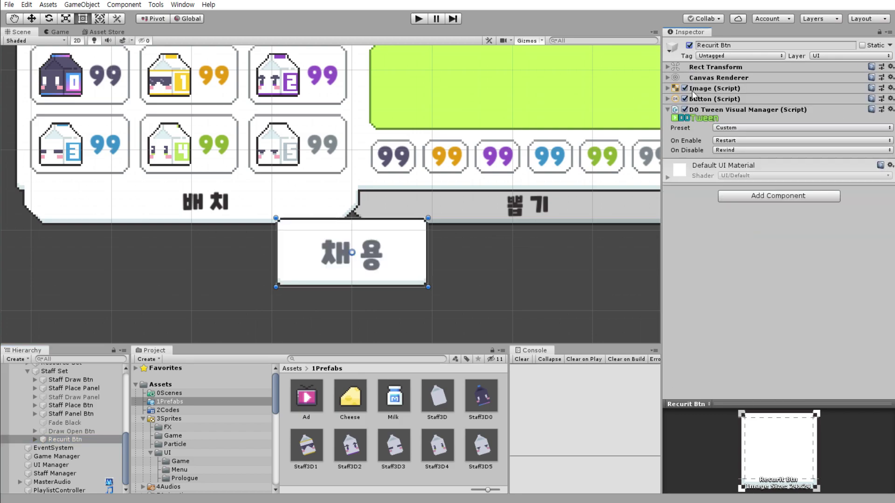
pyautogui.click(668, 67)
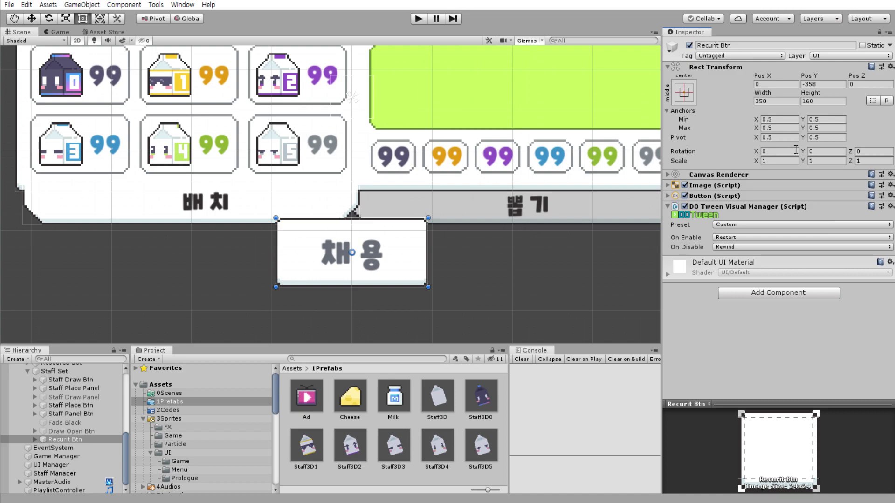
pyautogui.click(773, 162)
pyautogui.write('0')
pyautogui.press('Tab')
pyautogui.write('0')
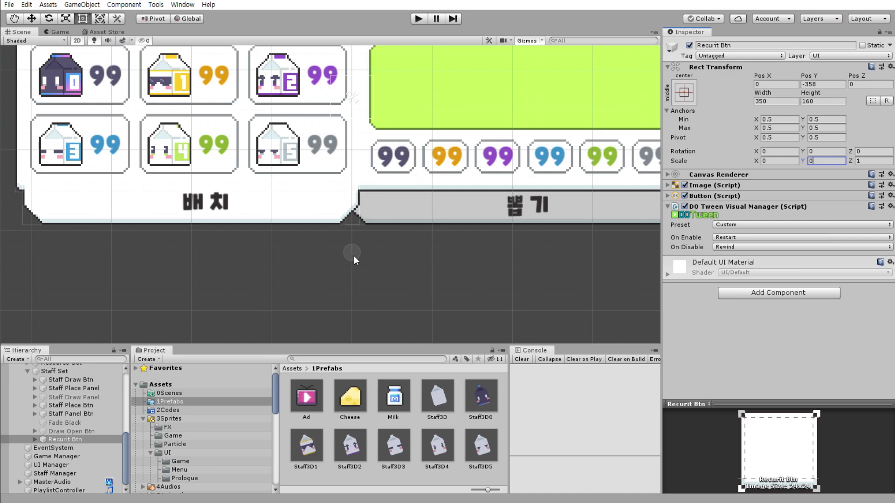
# - Set the Visual Manager's On Enable/Disable to None, remove it, and return to UIManager.cs
pyautogui.click(750, 225)
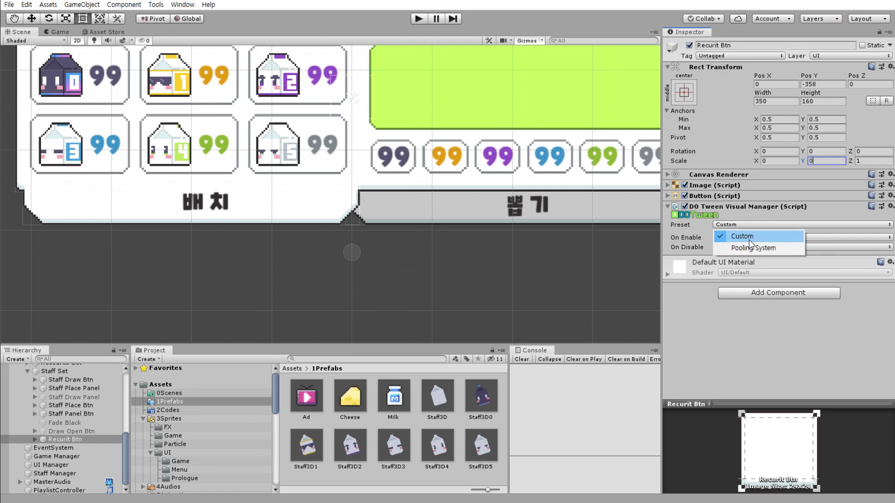
pyautogui.click(746, 232)
pyautogui.click(745, 239)
pyautogui.click(739, 249)
pyautogui.click(740, 247)
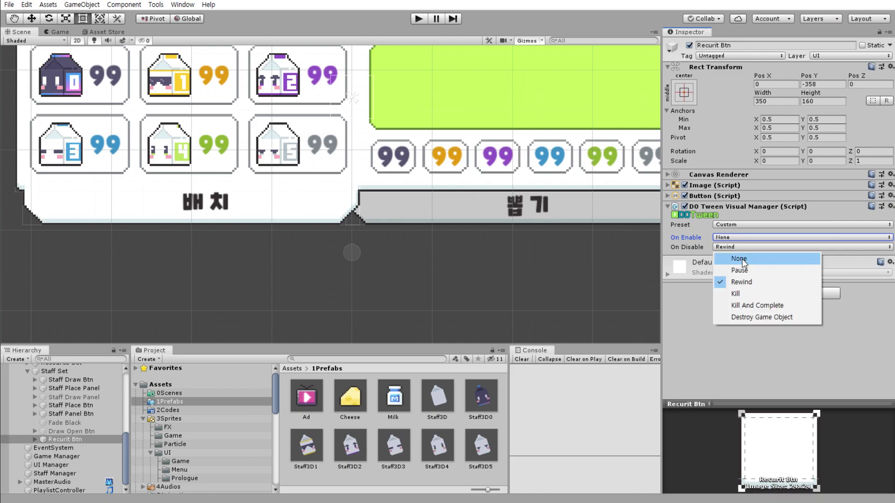
pyautogui.click(740, 259)
pyautogui.click(890, 207)
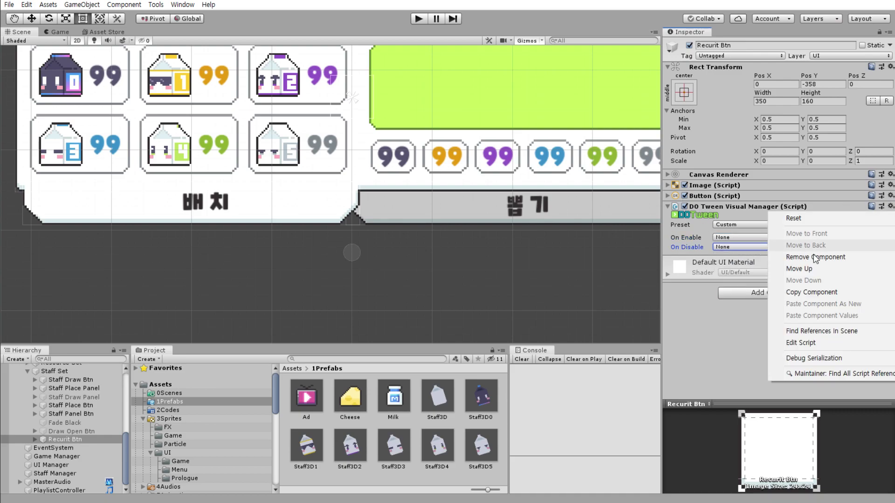
pyautogui.click(795, 256)
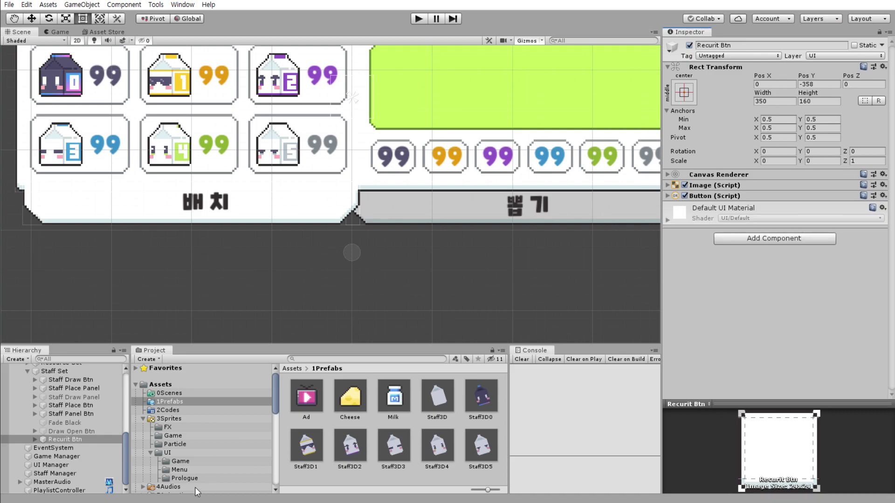
pyautogui.hotkey('alt', 'Tab')
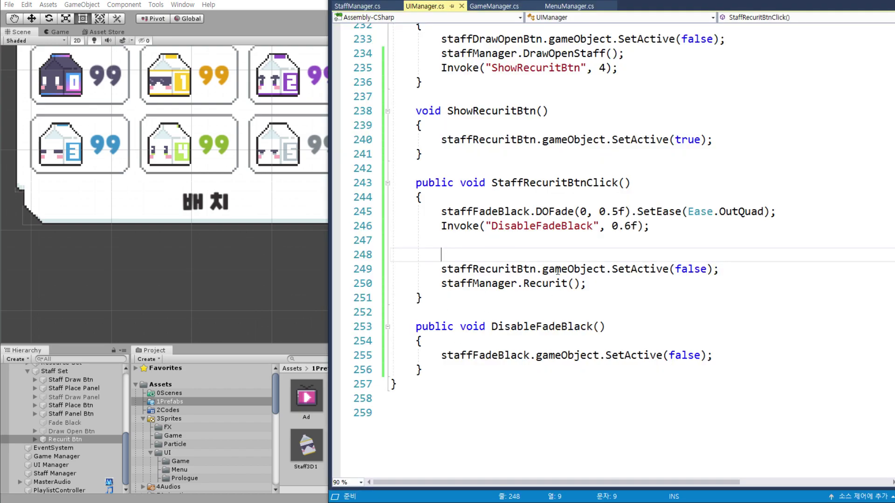
# - Replace gameObject.SetActive(false) on line 249 with transform.DOScale(Vector3.one, 1).SetEase()
pyautogui.moveTo(728, 272); pyautogui.dragTo(543, 271)
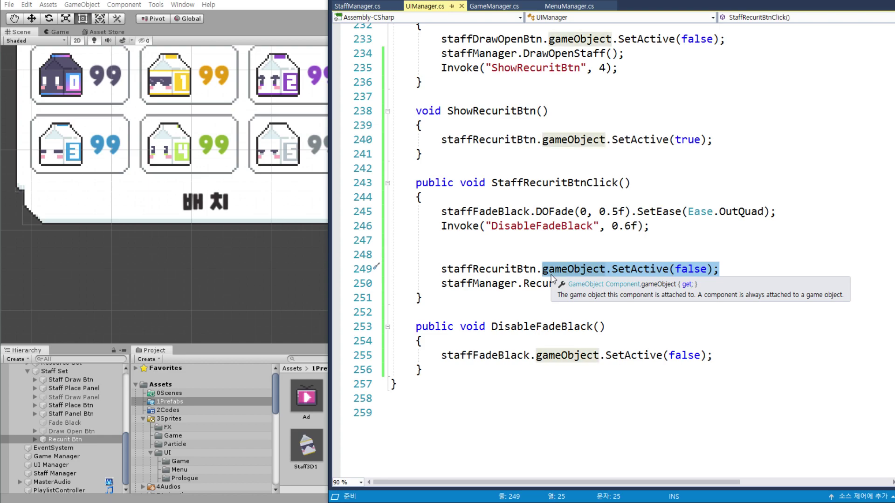
pyautogui.write('trna')
pyautogui.press('Tab')
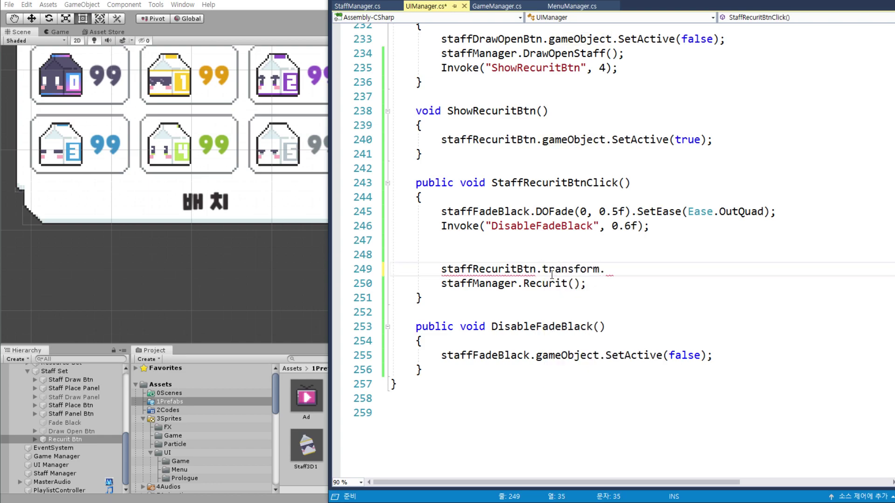
pyautogui.write('DO')
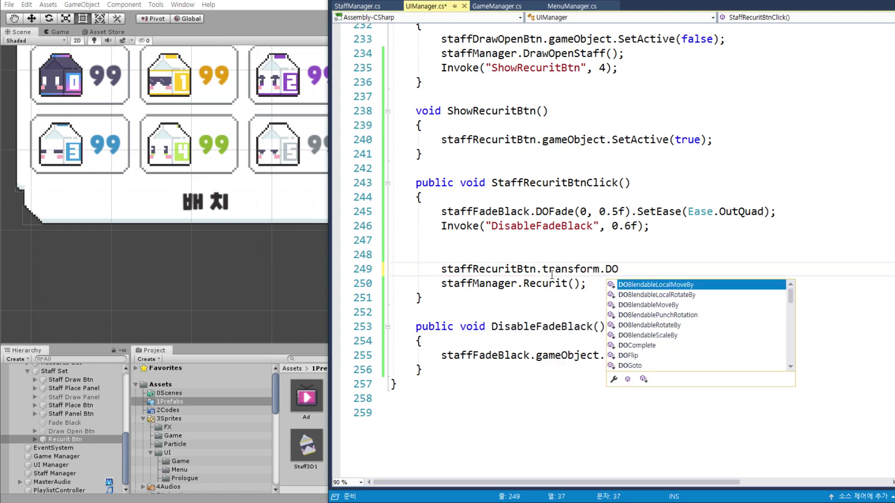
pyautogui.write('S')
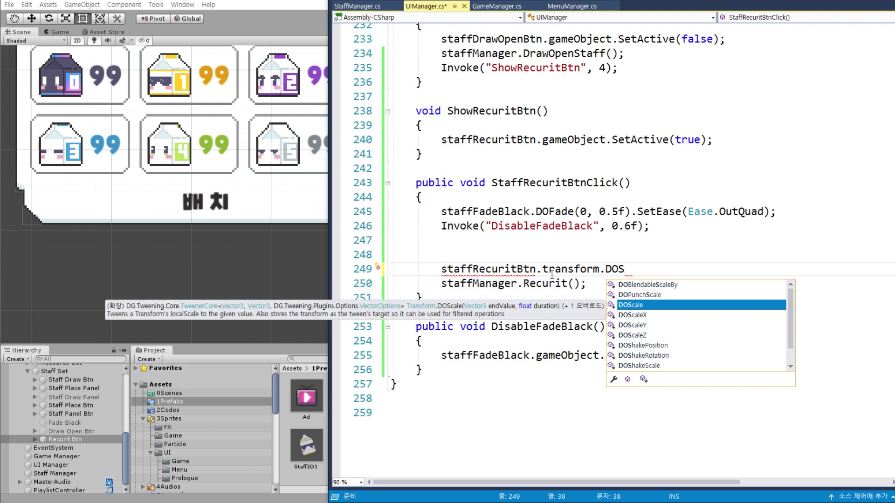
pyautogui.press('Tab')
pyautogui.write('(v')
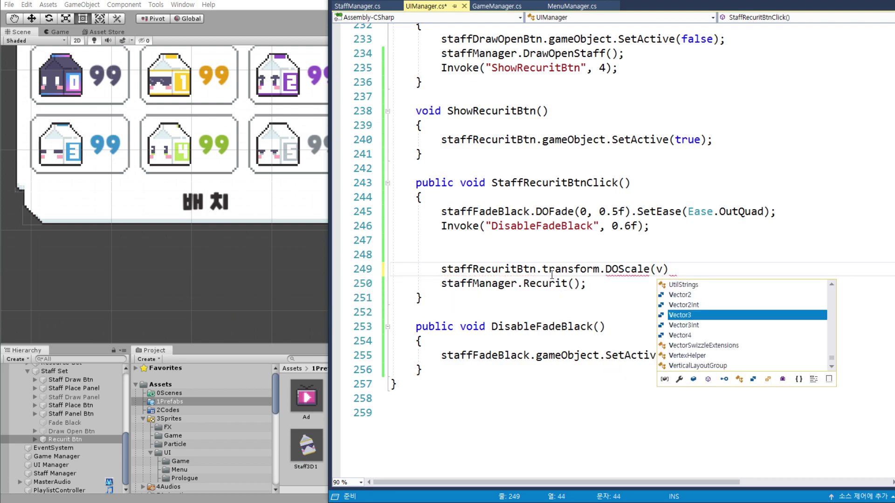
pyautogui.press('Tab')
pyautogui.write('.om')
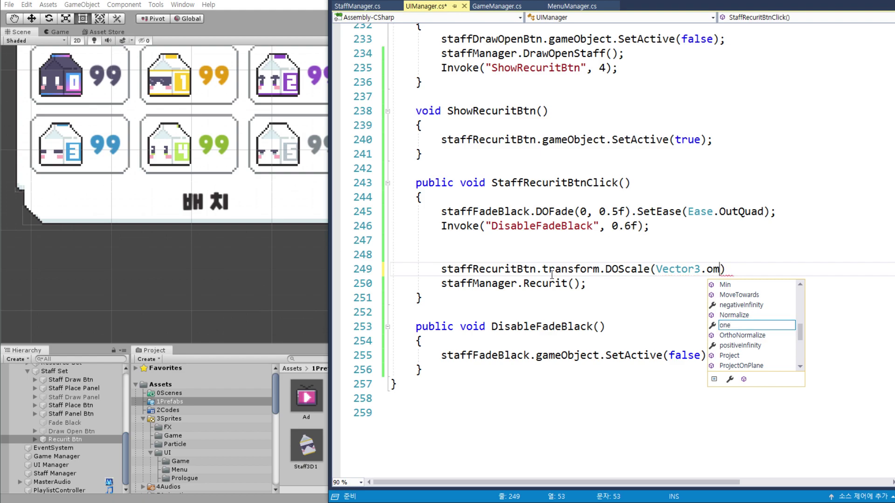
pyautogui.press('BackSpace')
pyautogui.write('bne')
pyautogui.press('BackSpace')
pyautogui.press('BackSpace')
pyautogui.press('BackSpace')
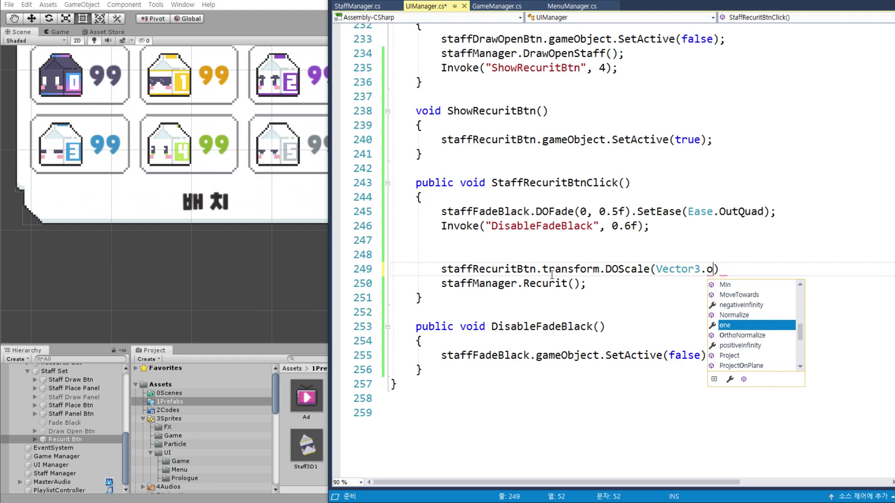
pyautogui.write('n')
pyautogui.press('Tab')
pyautogui.write(', ')
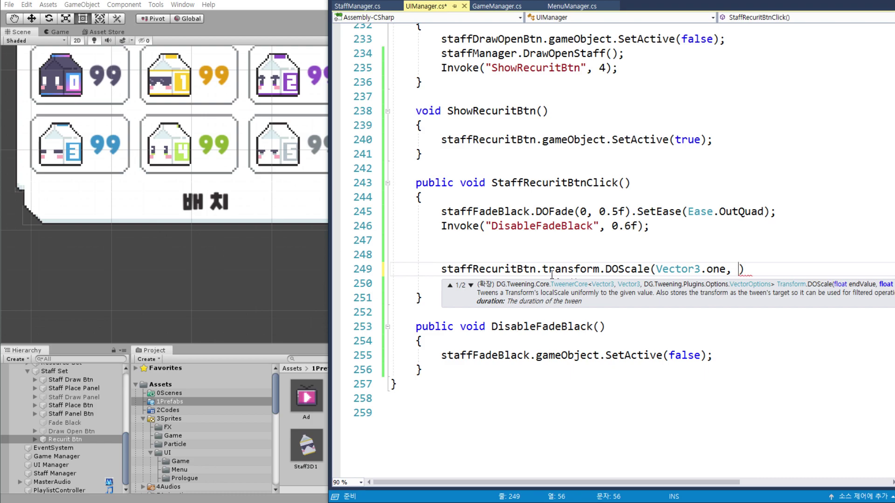
pyautogui.write('1).S')
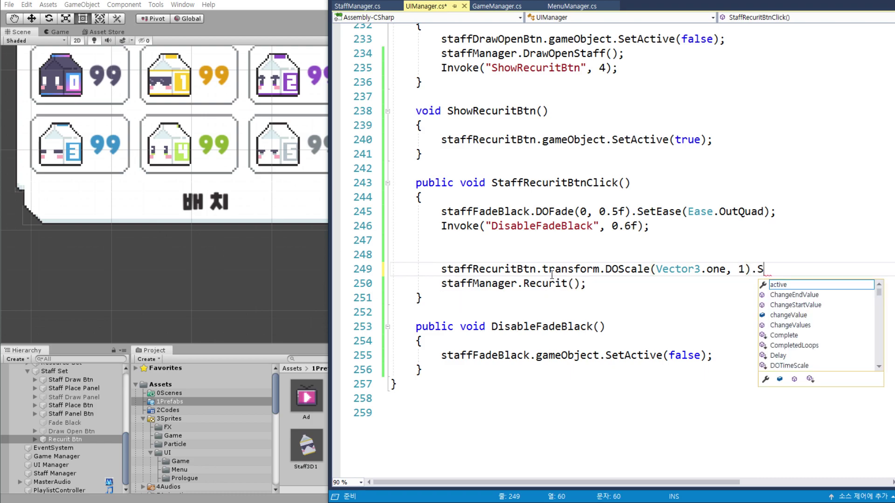
pyautogui.write('etEase(')
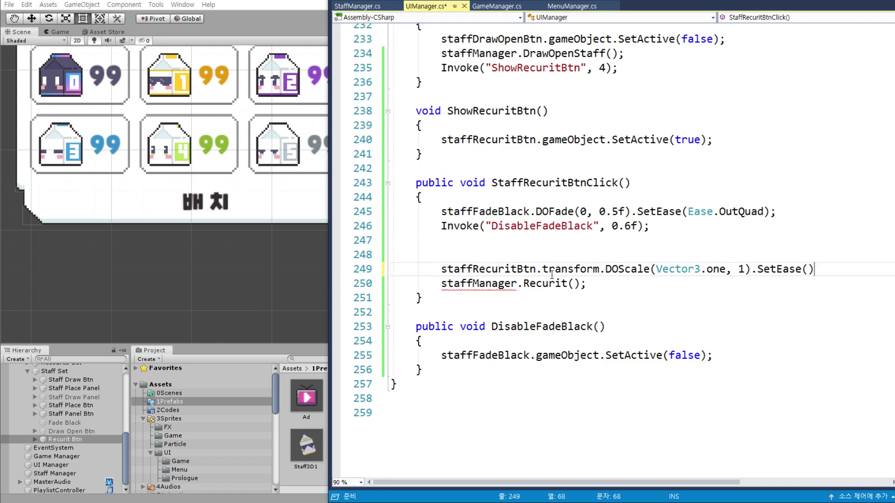
# - Complete the ease argument as Ease.OutBack, undoing accidental line edits, and select the new line
pyautogui.hotkey('shift', 'Up')
pyautogui.write('E')
pyautogui.hotkey('ctrl', 'z')
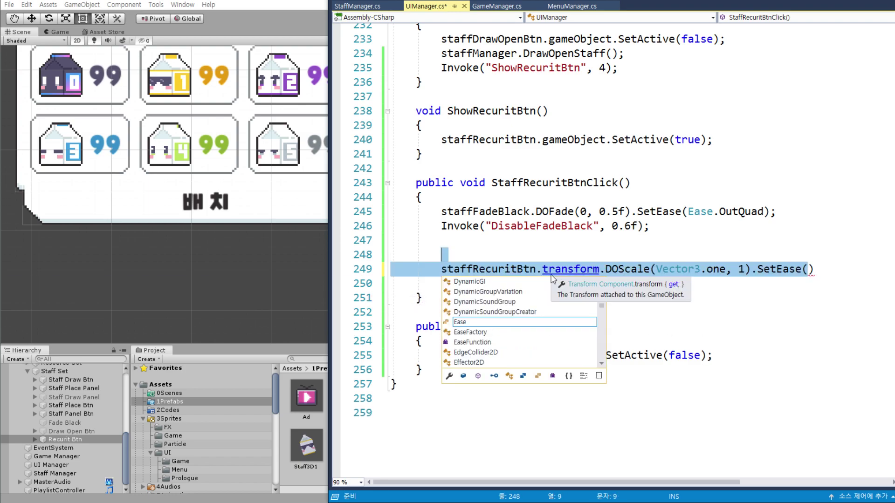
pyautogui.press('Right')
pyautogui.write('Ea')
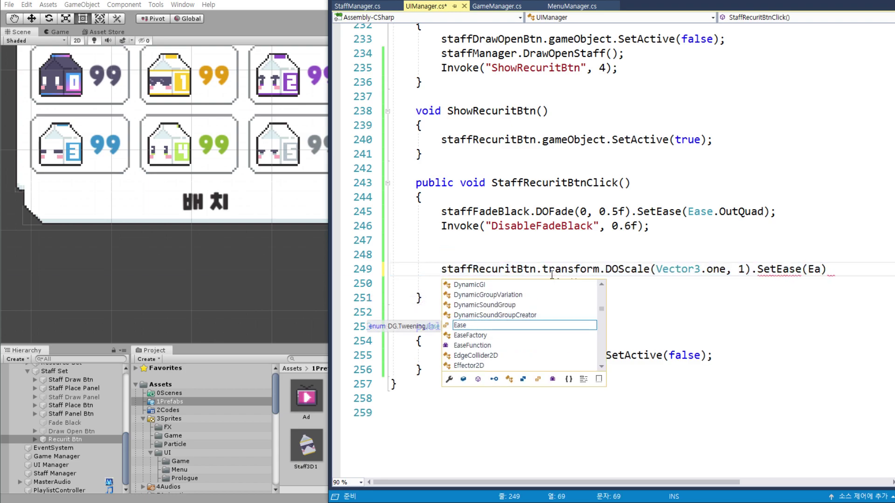
pyautogui.press('BackSpace')
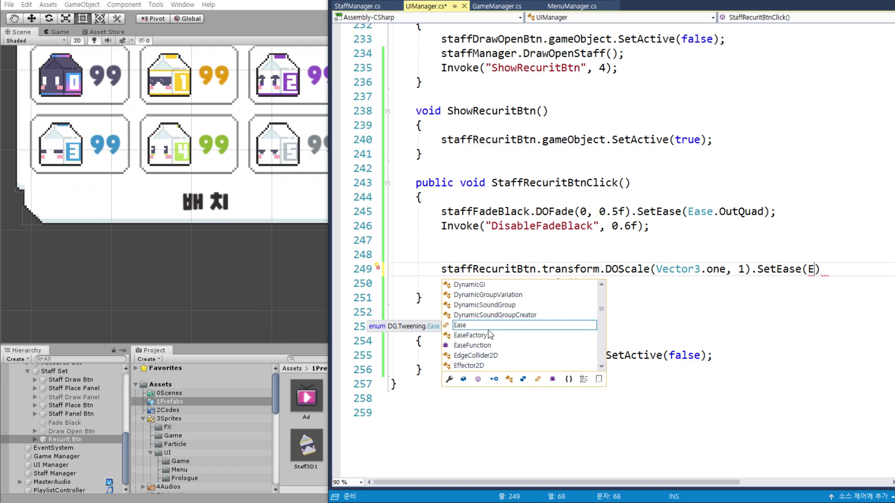
pyautogui.hotkey('shift', 'Up')
pyautogui.hotkey('ctrl', 'z')
pyautogui.write('a')
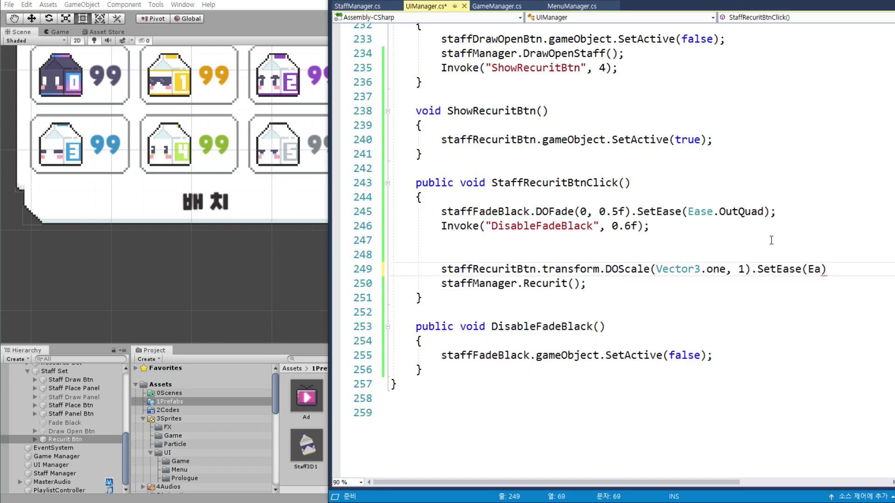
pyautogui.press('BackSpace')
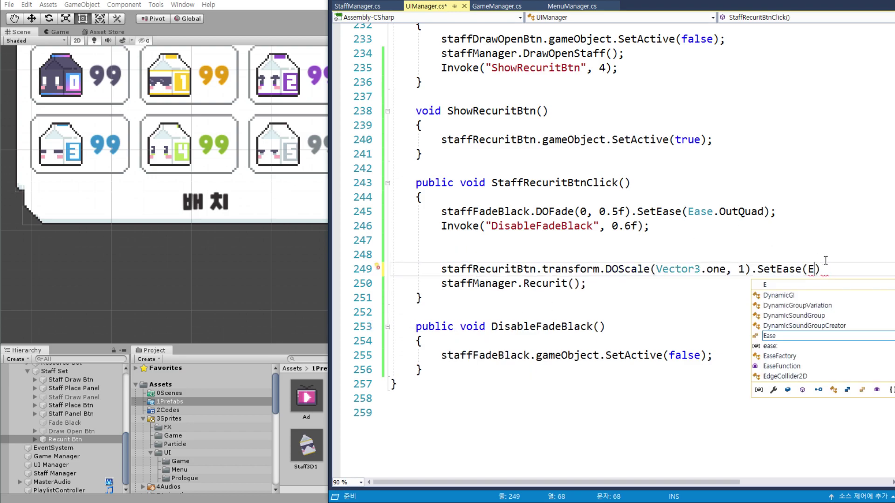
pyautogui.press('Tab')
pyautogui.write('.Ou')
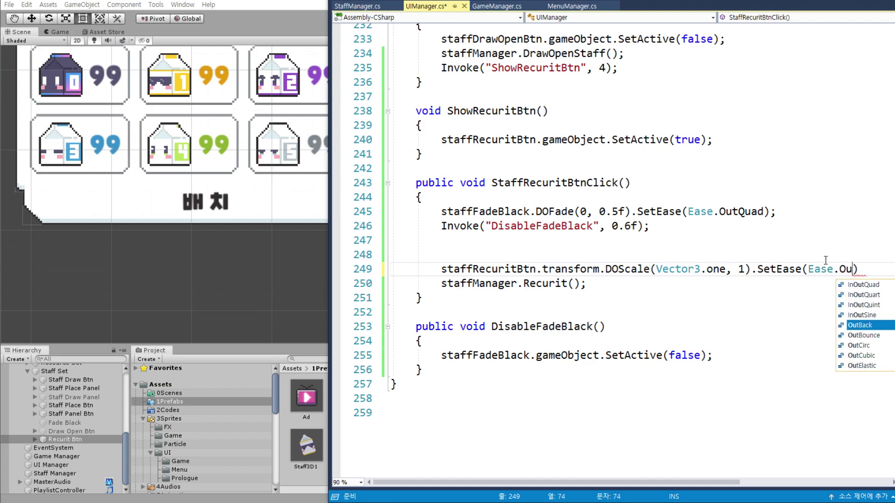
pyautogui.write('t')
pyautogui.press('Tab')
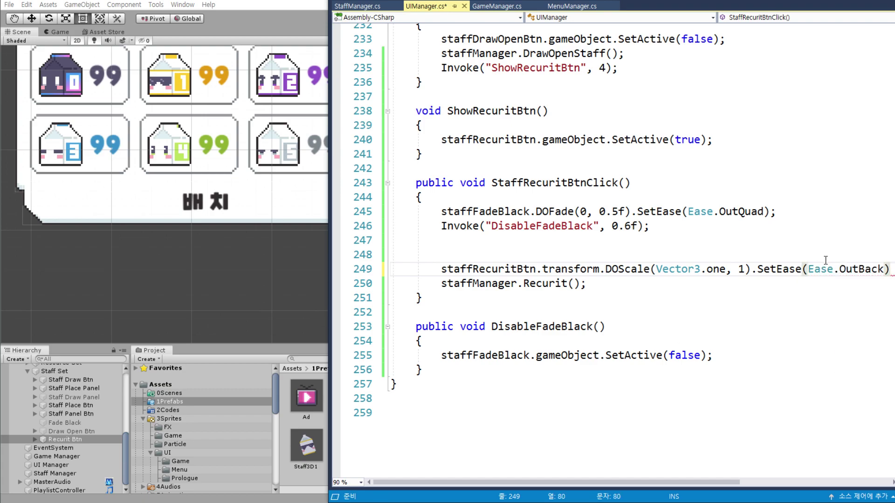
pyautogui.write(';')
pyautogui.hotkey('shift', 'Home')
pyautogui.hotkey('ctrl', 'c')
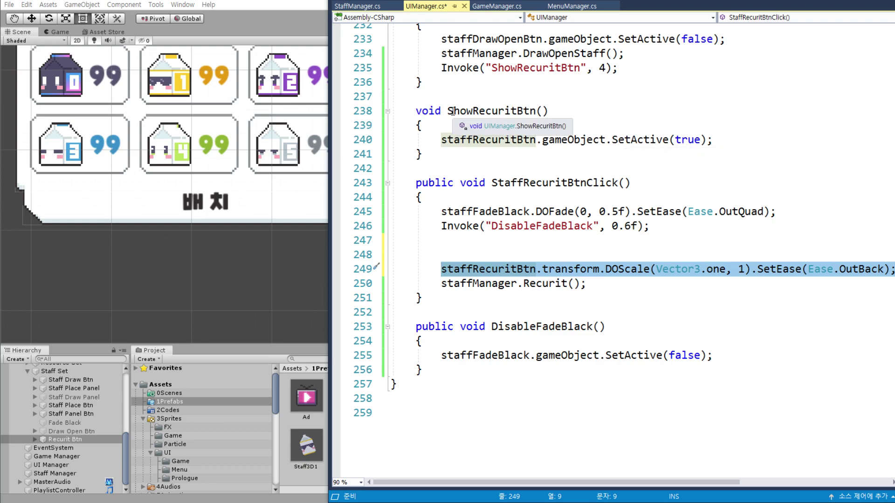
# - Delete ShowRecuritBtn() and replace the line 235 Invoke with the DOScale statement plus .SetDelay(4)
pyautogui.scroll(2, 708, 163)
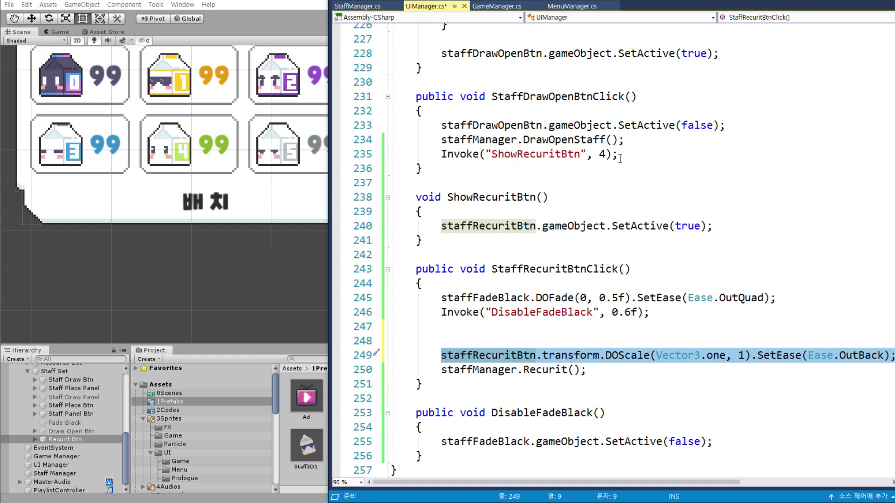
pyautogui.moveTo(415, 182); pyautogui.dragTo(423, 241)
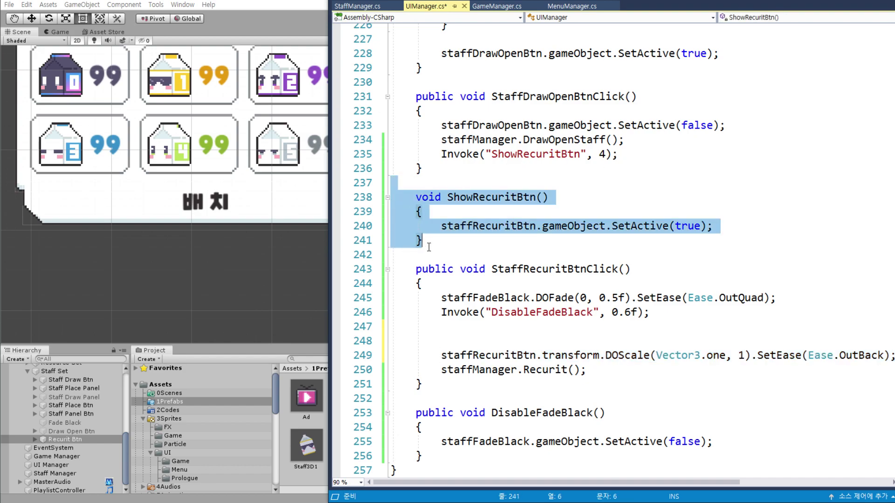
pyautogui.press('Delete')
pyautogui.moveTo(439, 157); pyautogui.dragTo(627, 160)
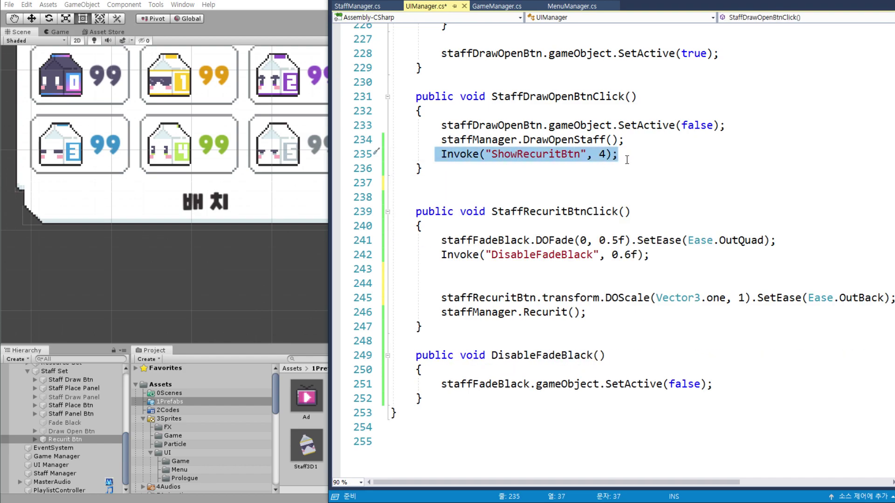
pyautogui.hotkey('ctrl', 'v')
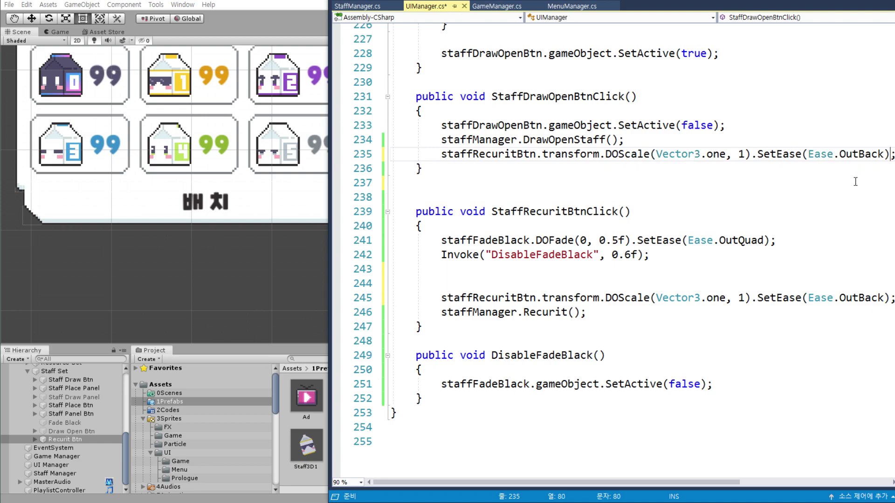
pyautogui.write('.SetDelay')
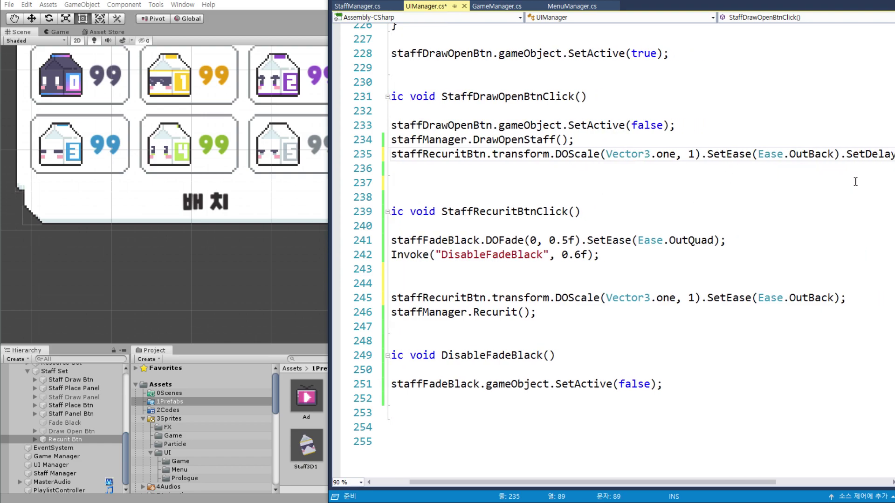
pyautogui.write('(4')
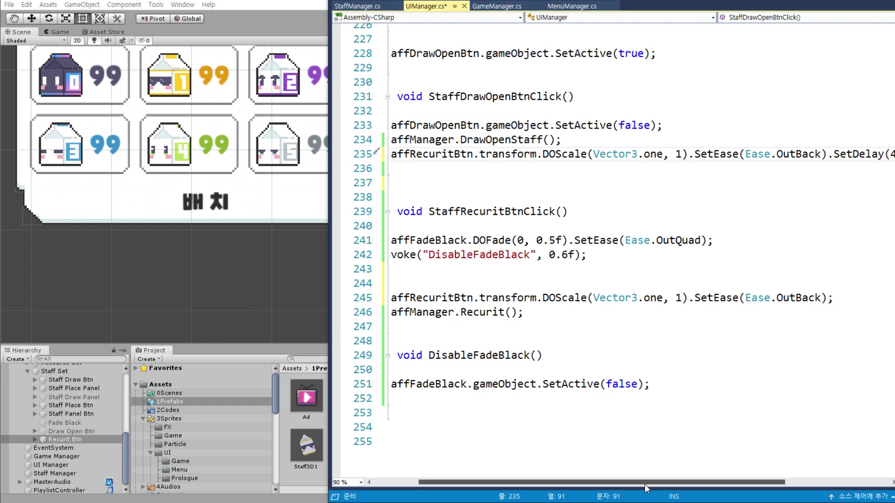
pyautogui.moveTo(644, 485); pyautogui.dragTo(438, 501)
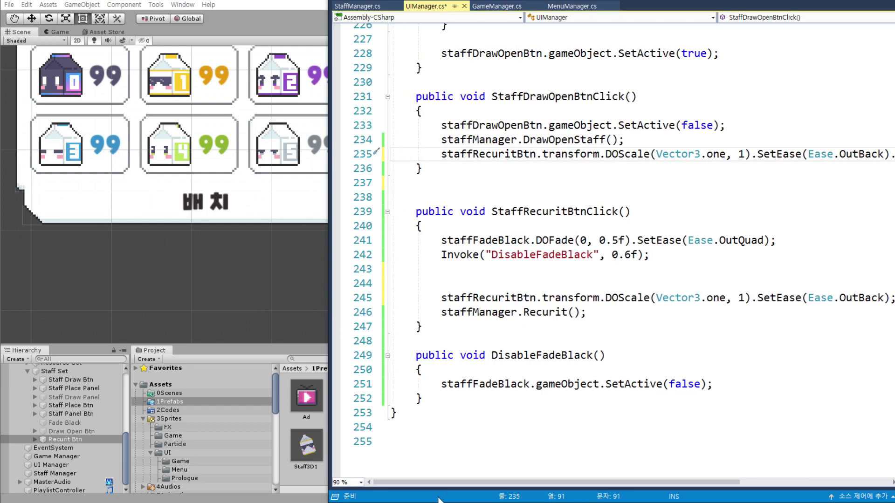
# - Change the line 245 scale target from Vector3.one to Vector3.zero and save UIManager.cs
pyautogui.moveTo(473, 254); pyautogui.dragTo(647, 254)
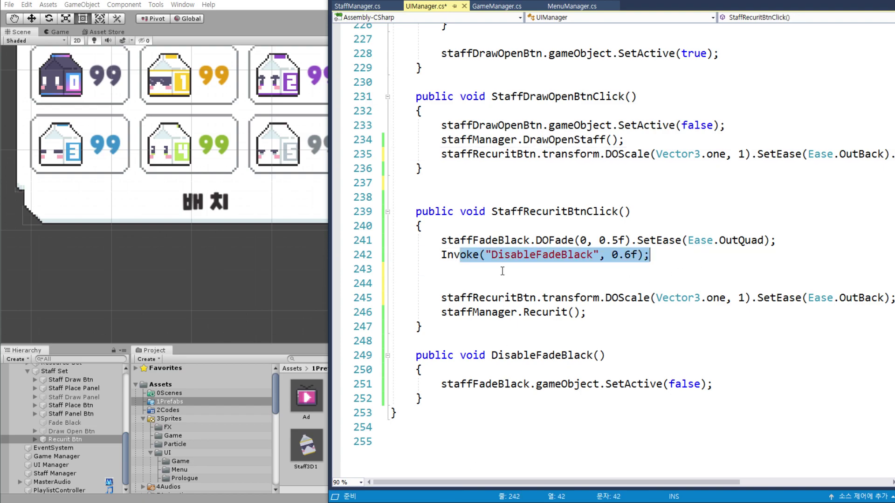
pyautogui.click(507, 269)
pyautogui.moveTo(473, 254); pyautogui.dragTo(641, 255)
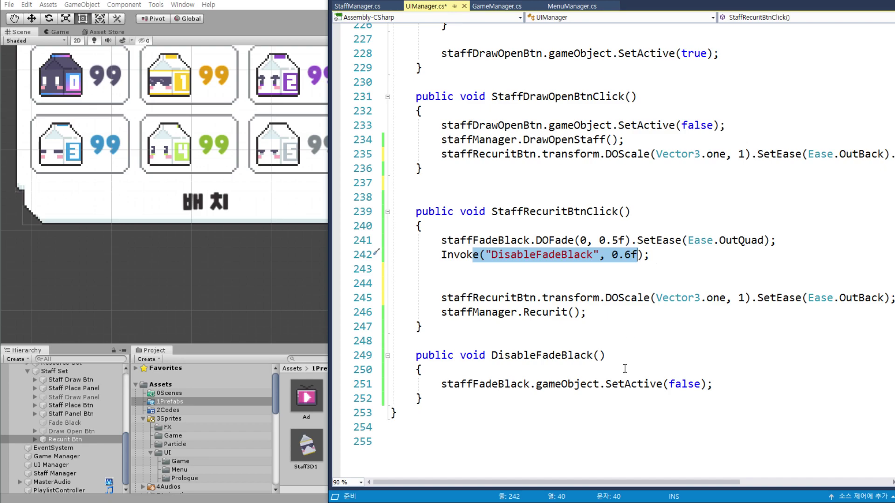
pyautogui.click(608, 385)
pyautogui.click(718, 384)
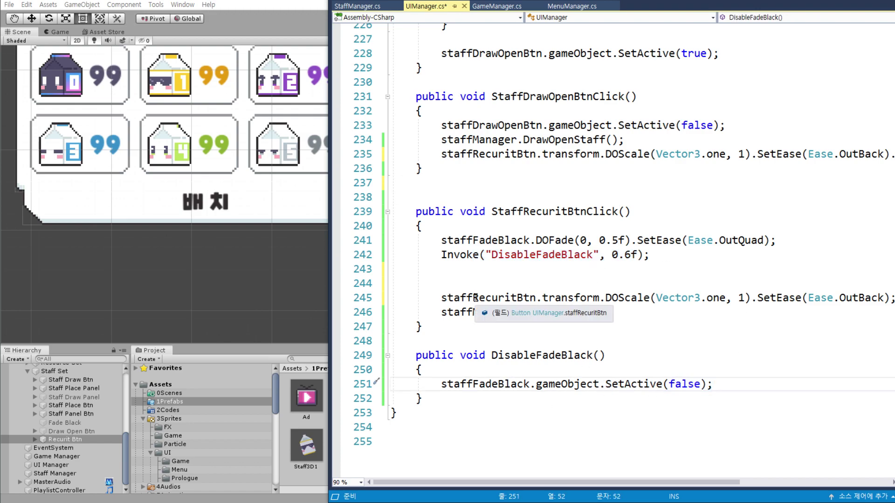
pyautogui.moveTo(472, 298); pyautogui.dragTo(631, 298)
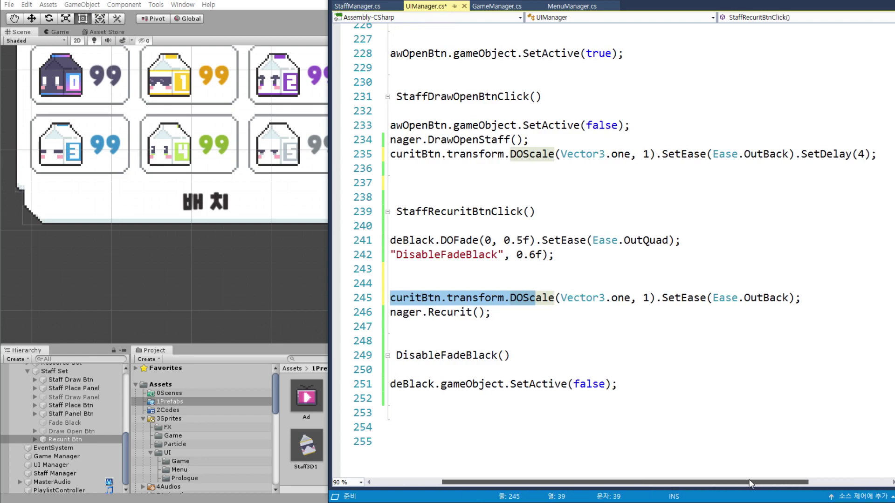
pyautogui.moveTo(680, 481); pyautogui.dragTo(739, 482)
pyautogui.click(628, 297)
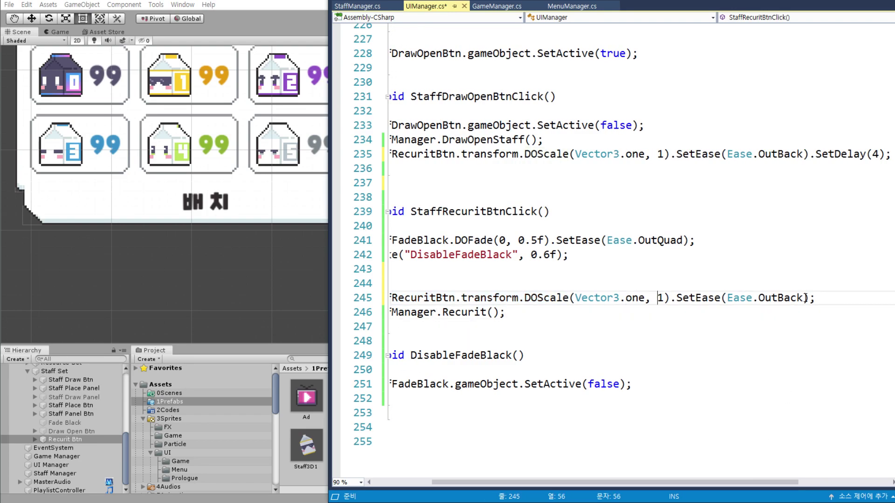
pyautogui.moveTo(805, 297); pyautogui.dragTo(643, 311)
pyautogui.click(643, 298)
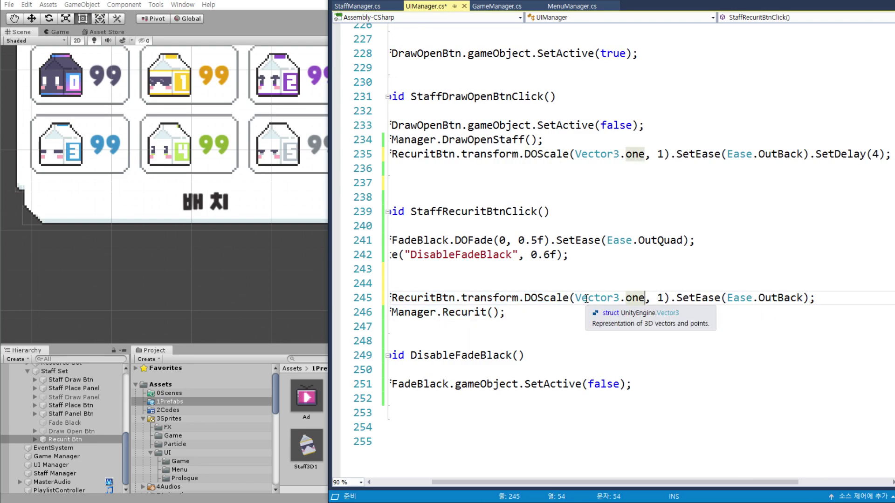
pyautogui.doubleClick(641, 297)
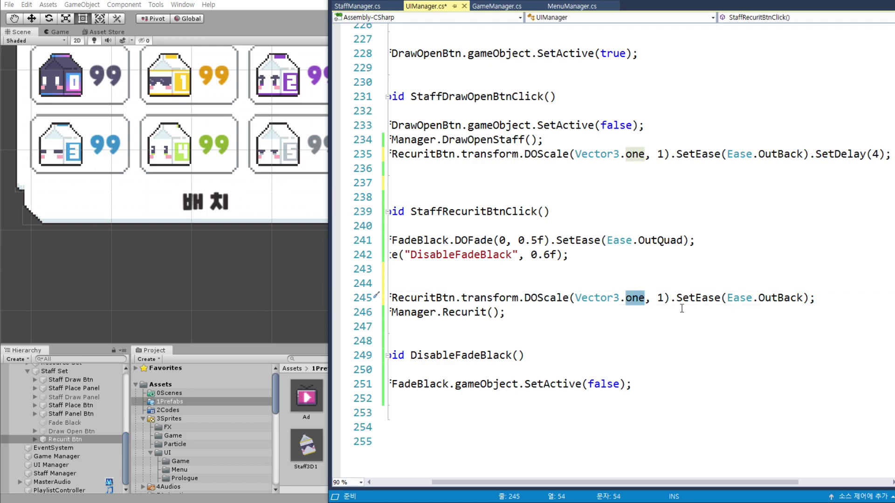
pyautogui.write('ze')
pyautogui.press('Tab')
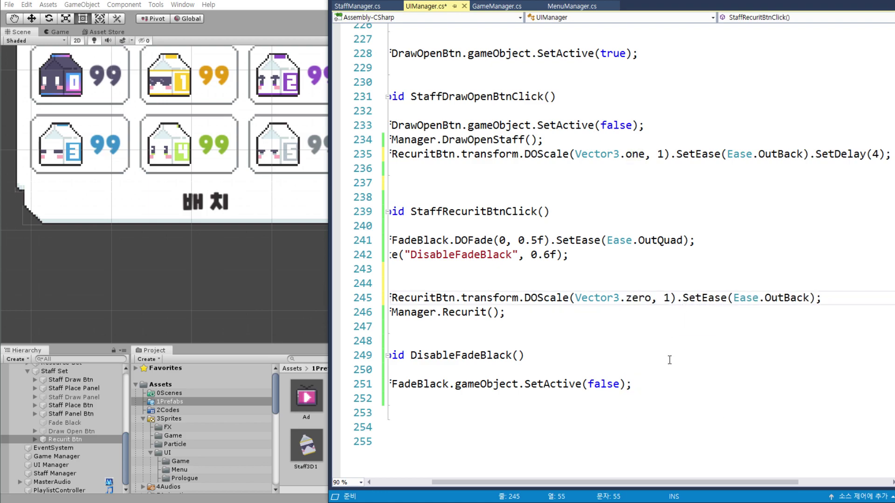
pyautogui.hotkey('ctrl', 's')
pyautogui.moveTo(710, 483); pyautogui.dragTo(651, 483)
pyautogui.click(676, 299)
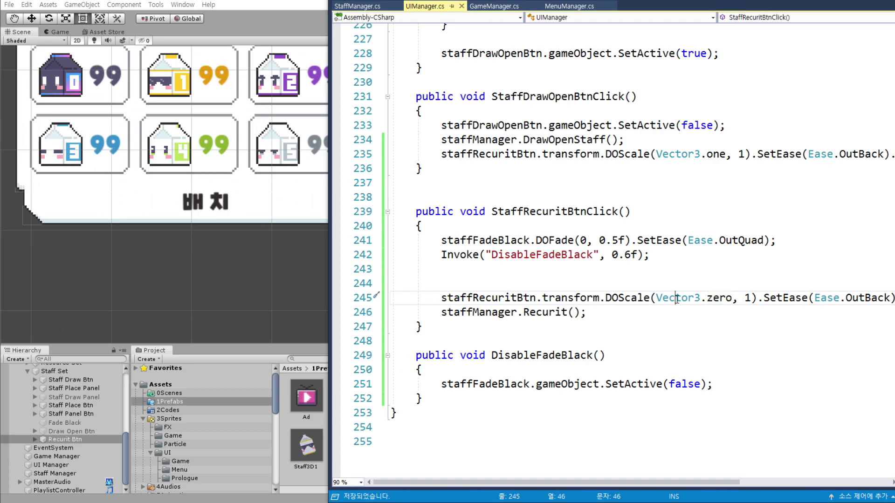
pyautogui.hotkey('alt', 'Tab')
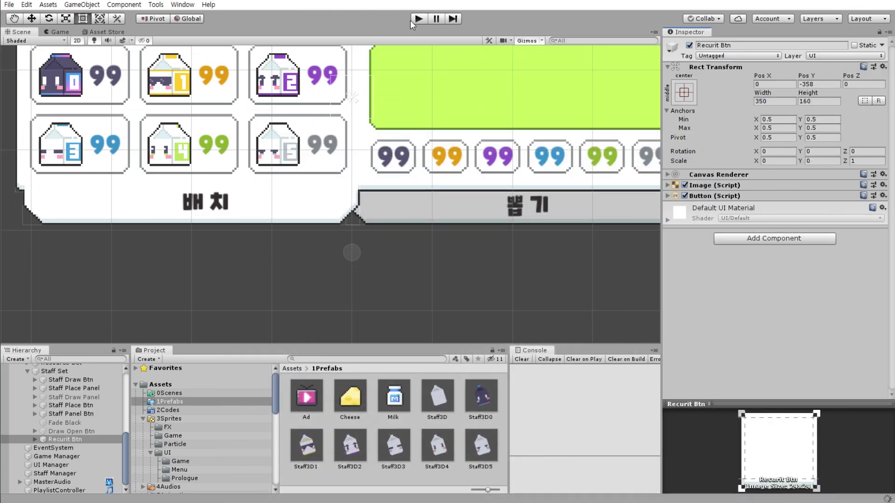
# - Play-test a single 뽑기 +1회 staff draw, recruit it with 채용, then stop play mode
pyautogui.click(418, 19)
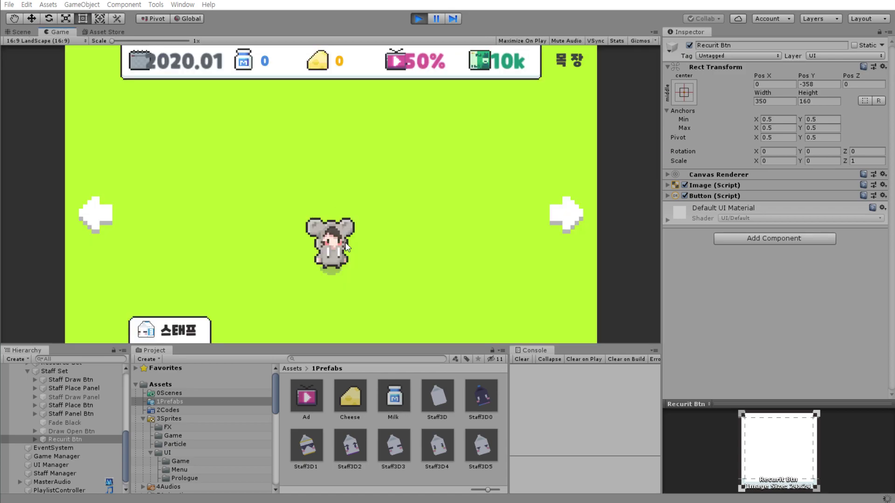
pyautogui.click(180, 331)
pyautogui.click(455, 302)
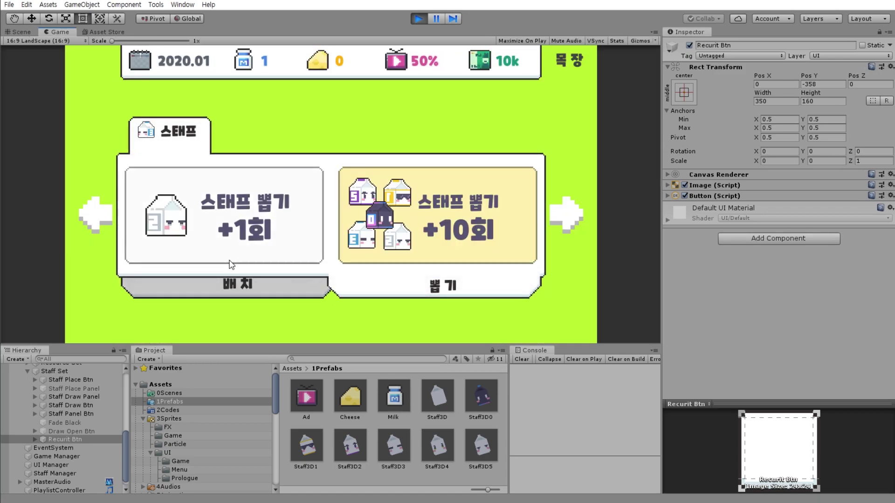
pyautogui.click(262, 217)
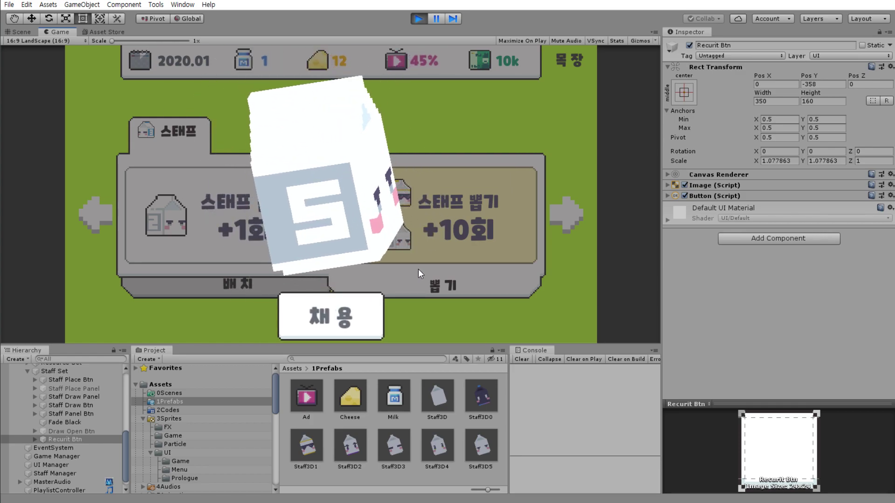
pyautogui.click(361, 324)
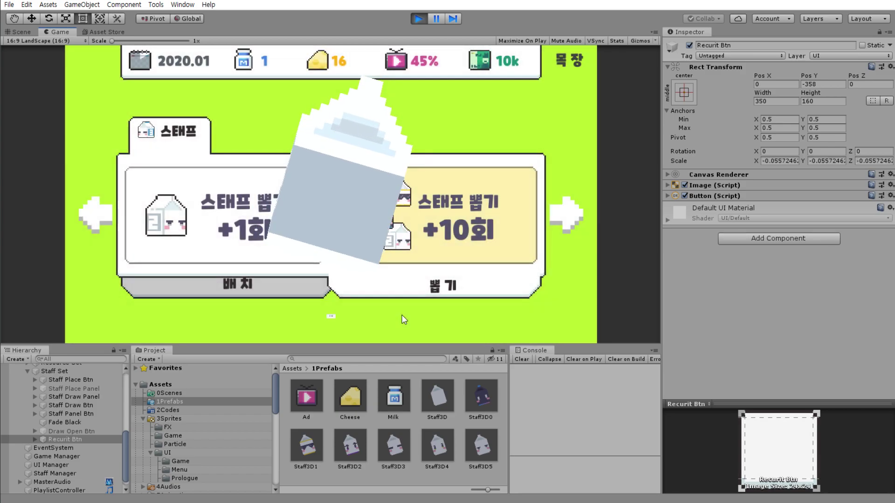
pyautogui.click(418, 18)
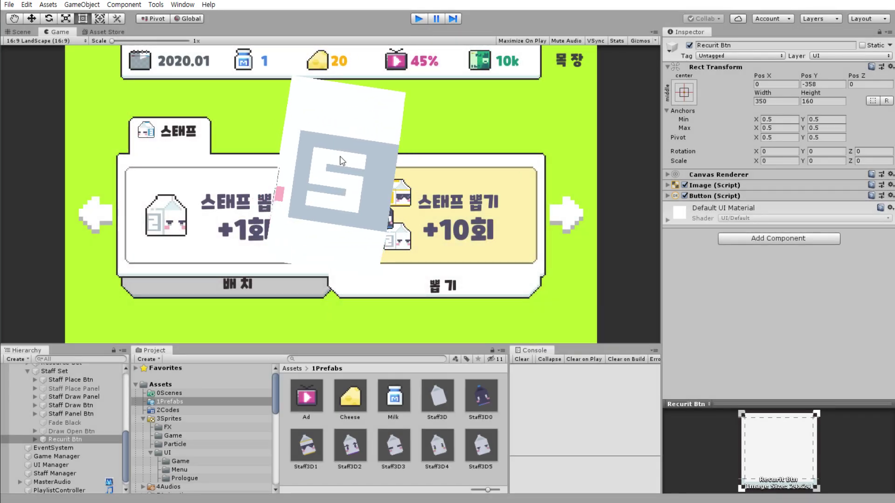
pyautogui.hotkey('alt', 'Tab')
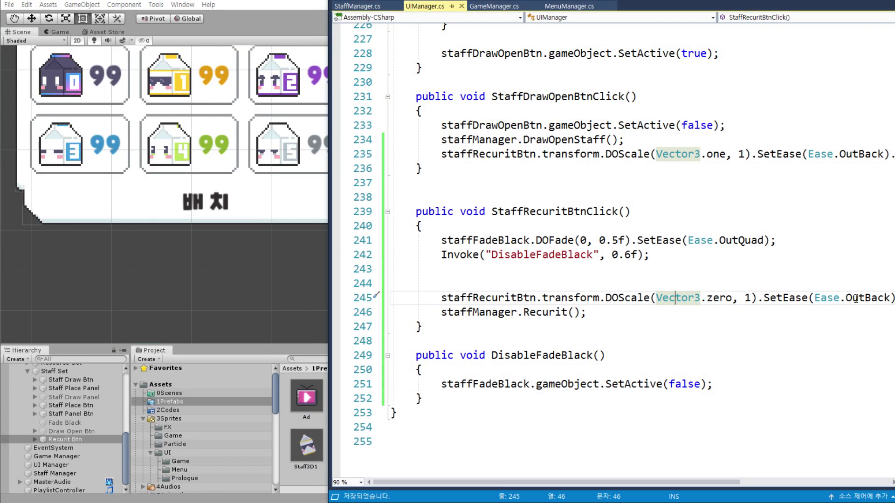
# - Change the recruit button's shrink ease on line 245 from OutBack to InBack and save UIManager.cs
pyautogui.click(856, 299)
pyautogui.press('BackSpace')
pyautogui.press('BackSpace')
pyautogui.press('BackSpace')
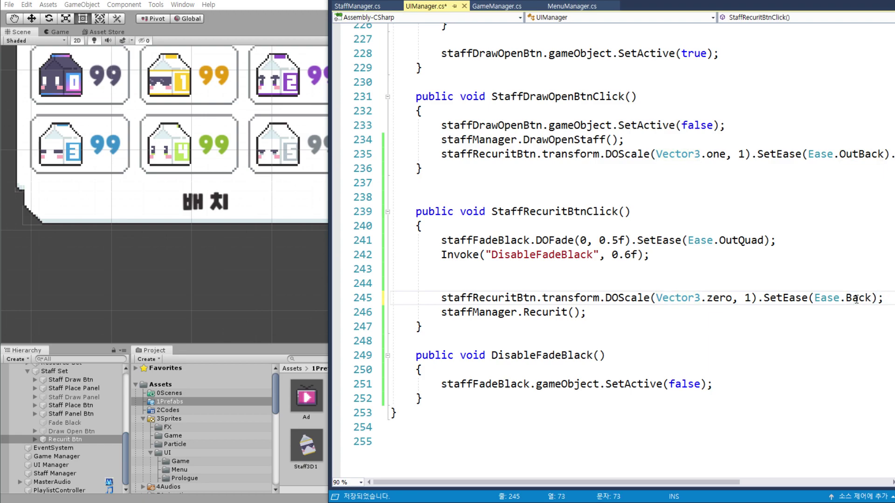
pyautogui.write('In')
pyautogui.click(738, 264)
pyautogui.hotkey('ctrl', 's')
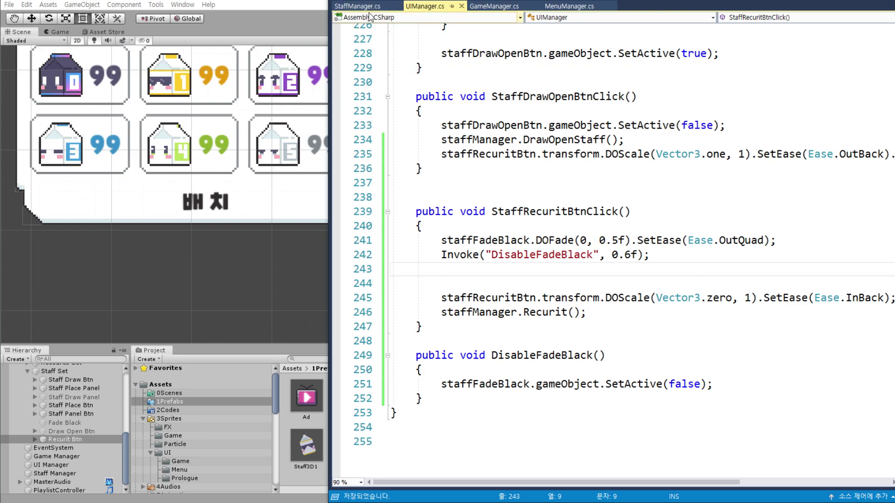
# - Switch to StaffManager.cs and insert a blank line at the start of the Recurit() method
pyautogui.click(373, 8)
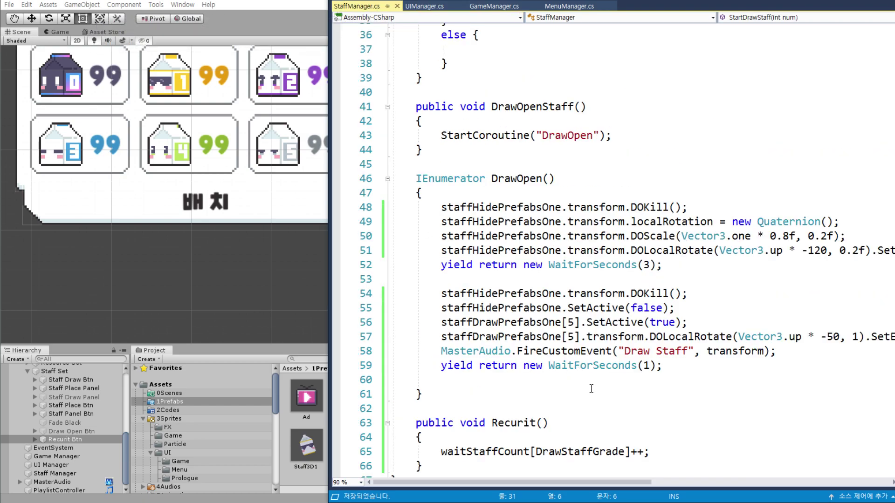
pyautogui.click(567, 294)
pyautogui.scroll(-3, 493, 397)
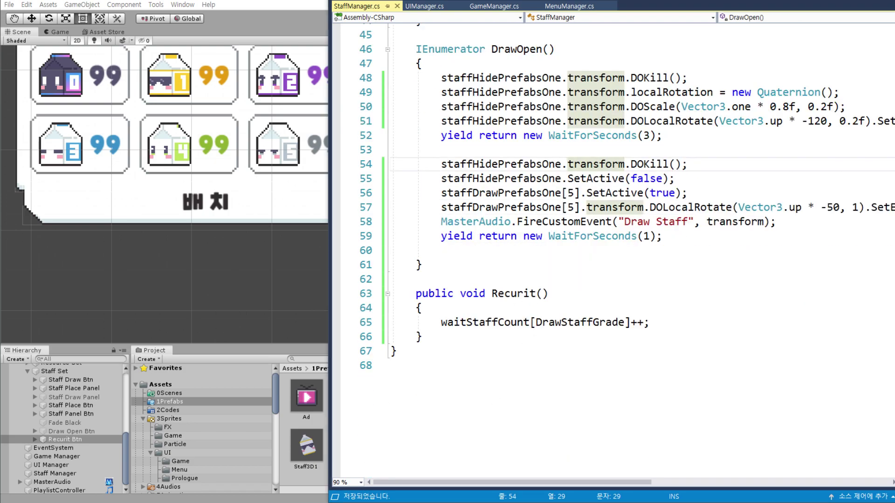
pyautogui.click(525, 182)
pyautogui.scroll(1, 568, 263)
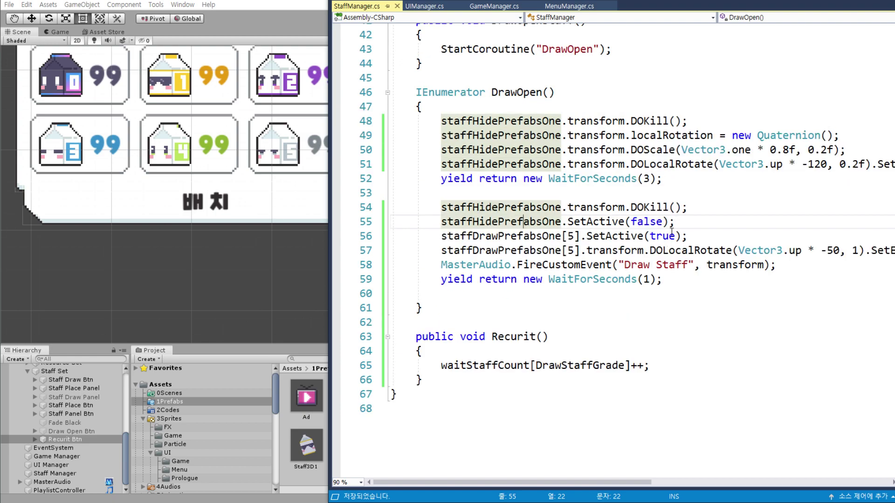
pyautogui.click(513, 338)
pyautogui.click(474, 354)
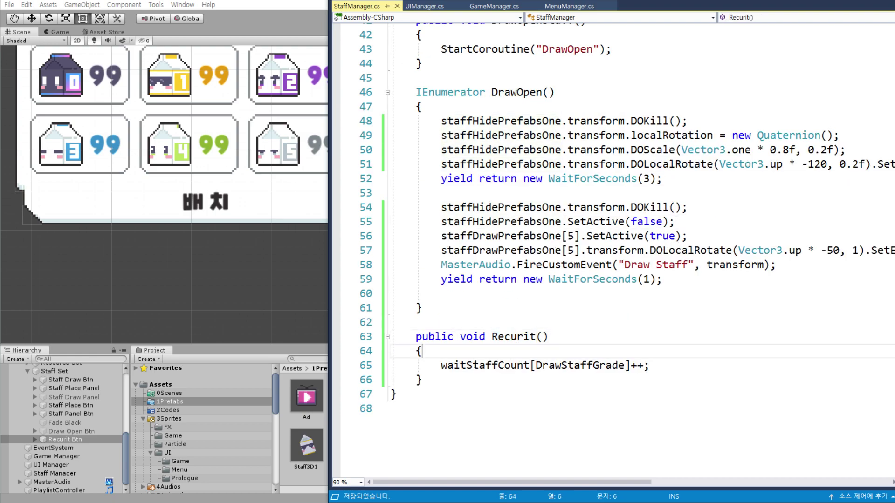
pyautogui.press('Return')
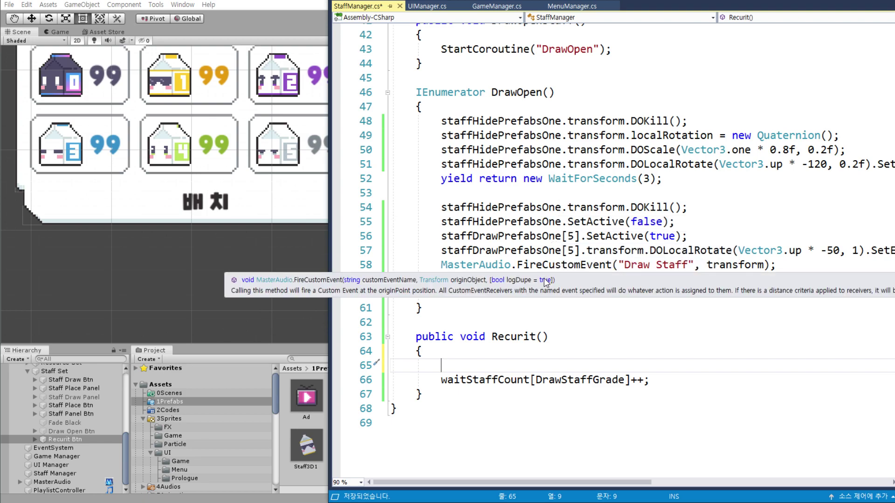
# - Paste staffDrawPrefabsOne[5].transform onto the new line in Recurit()
pyautogui.moveTo(579, 236); pyautogui.dragTo(441, 235)
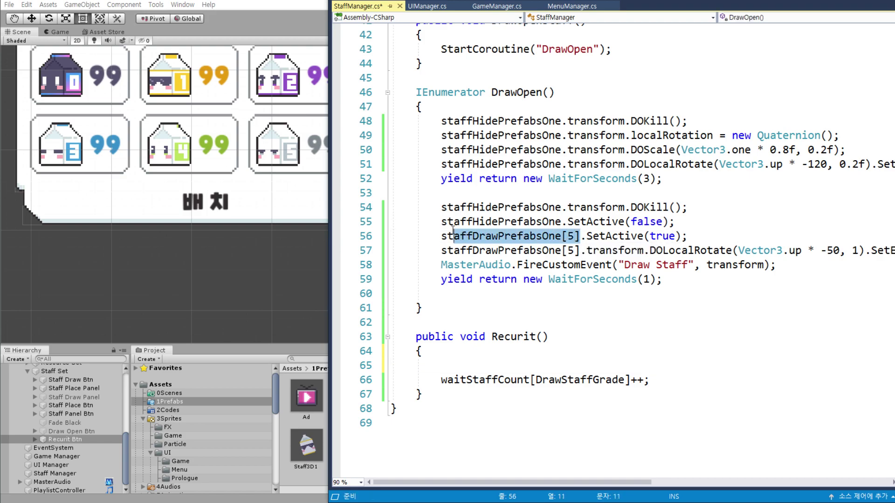
pyautogui.hotkey('ctrl', 'c')
pyautogui.click(518, 366)
pyautogui.hotkey('ctrl', 'v')
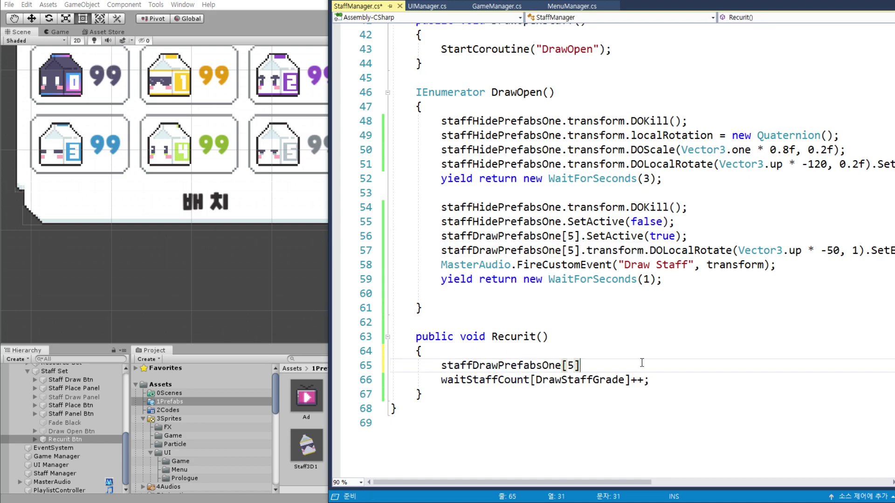
pyautogui.write('.')
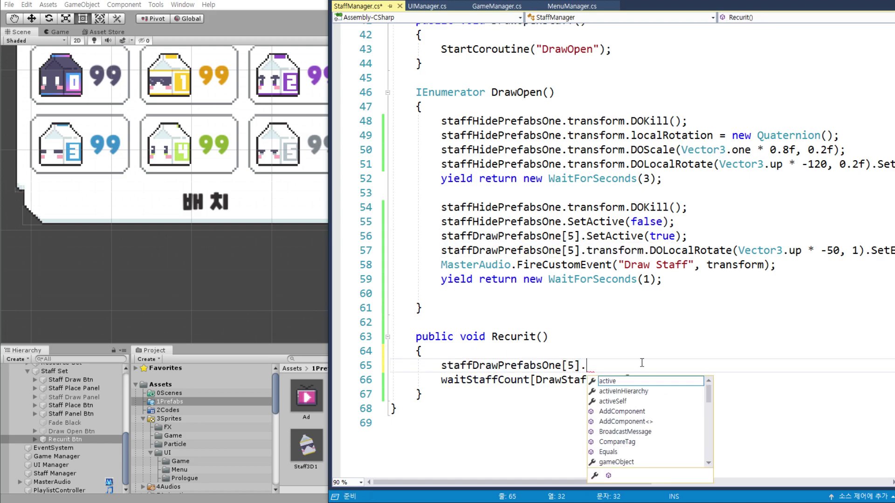
pyautogui.write('DO')
pyautogui.press('BackSpace')
pyautogui.press('BackSpace')
pyautogui.scroll(20, 627, 165)
pyautogui.scroll(-4, 475, 88)
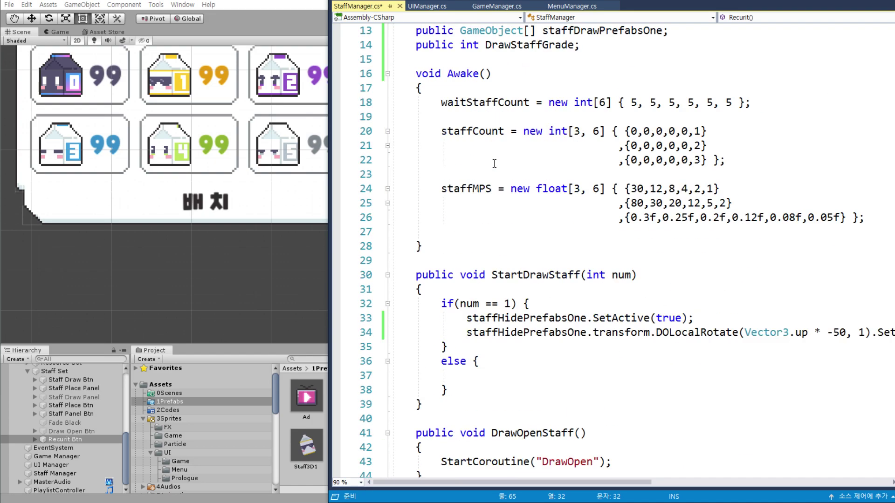
pyautogui.scroll(-13, 533, 202)
pyautogui.write('tr')
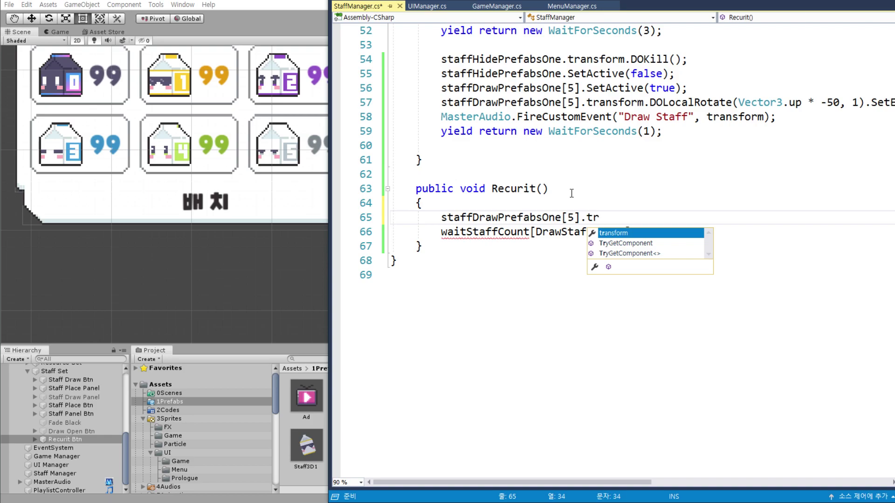
pyautogui.press('Tab')
# - Chain DOScale(Vector3.zero, 1).SetEase(Ease.OutBack); onto it and save the script
pyautogui.write('.DO')
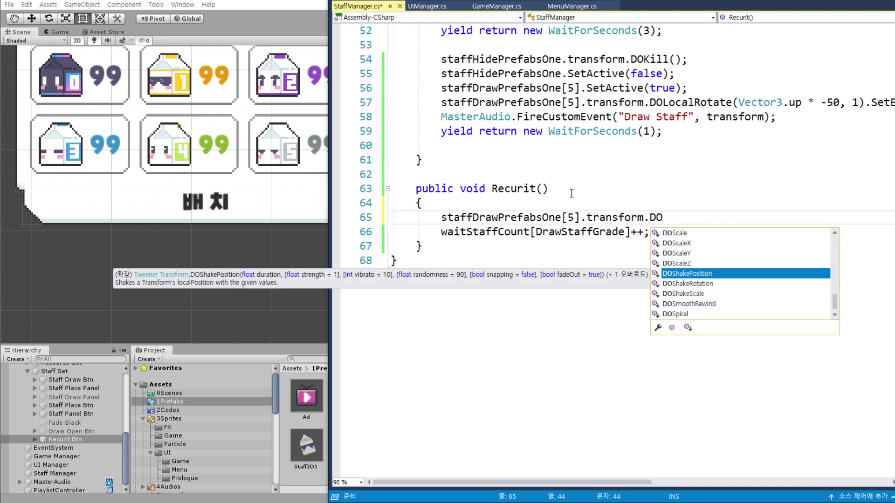
pyautogui.press('Up')
pyautogui.press('Up')
pyautogui.press('Up')
pyautogui.press('Tab')
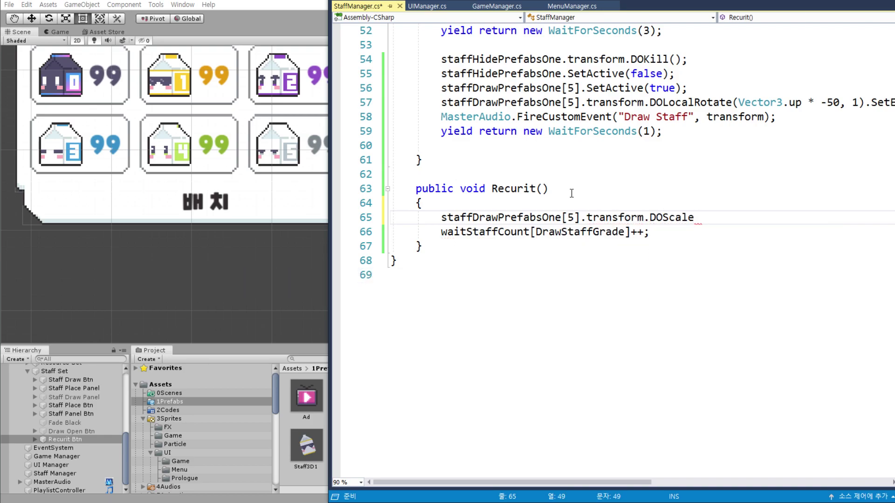
pyautogui.write('(V')
pyautogui.write('ec')
pyautogui.press('Tab')
pyautogui.write('.zo')
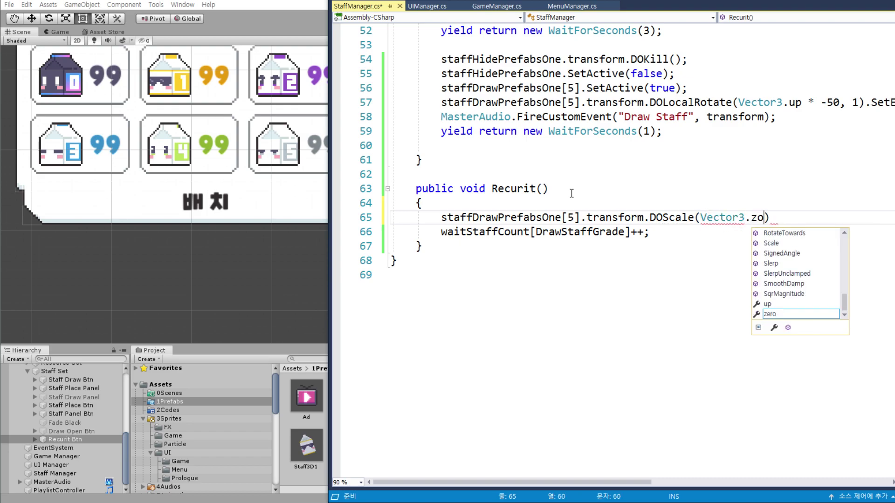
pyautogui.press('Tab')
pyautogui.write(', 1')
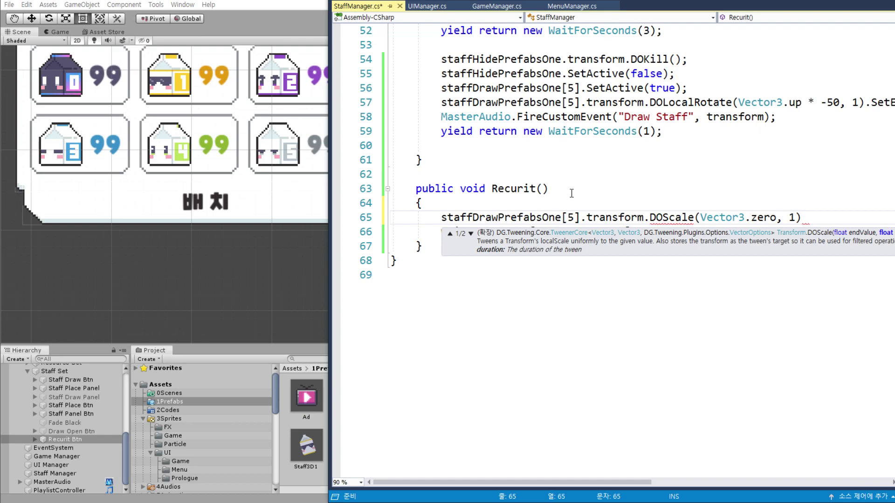
pyautogui.write(').Set')
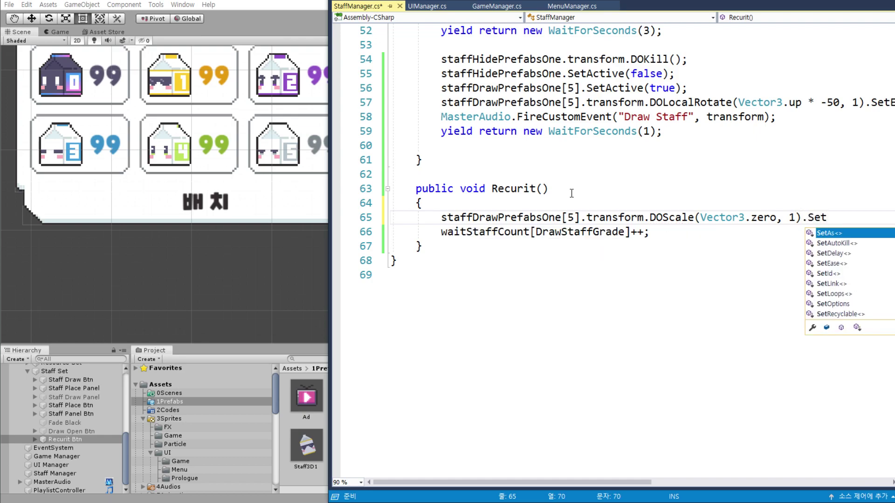
pyautogui.write('Ease')
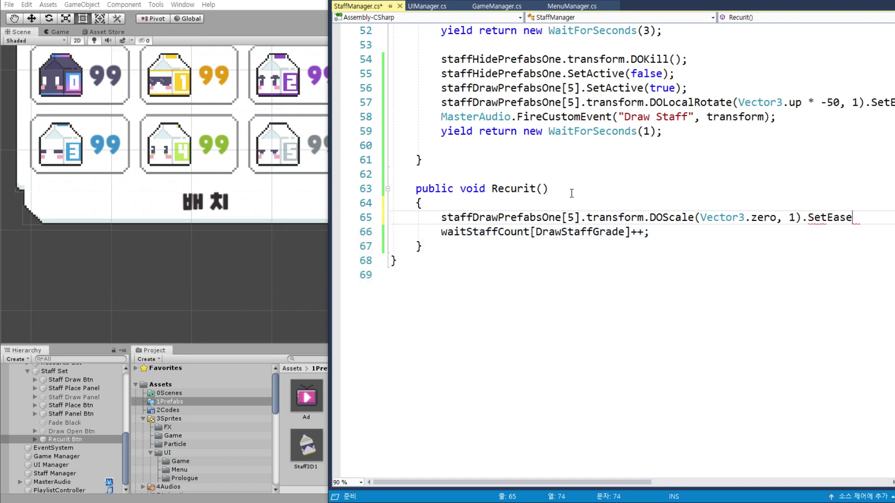
pyautogui.write('(')
pyautogui.write('E')
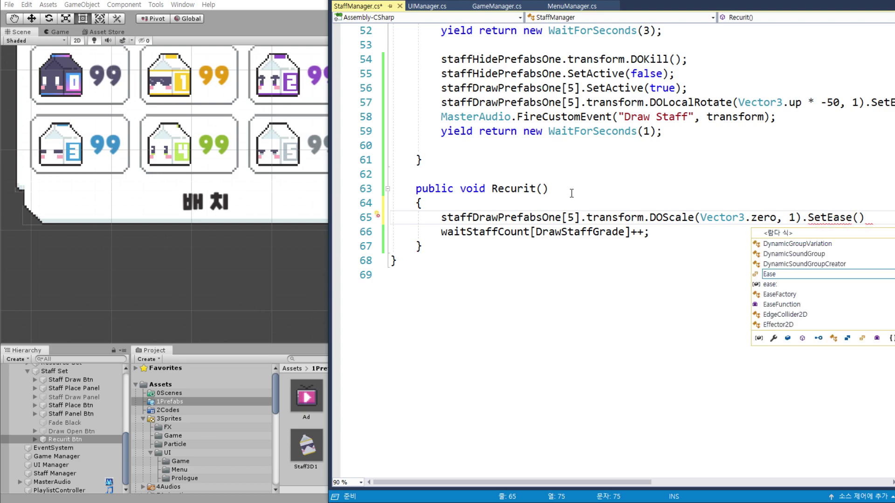
pyautogui.write('ase.Out')
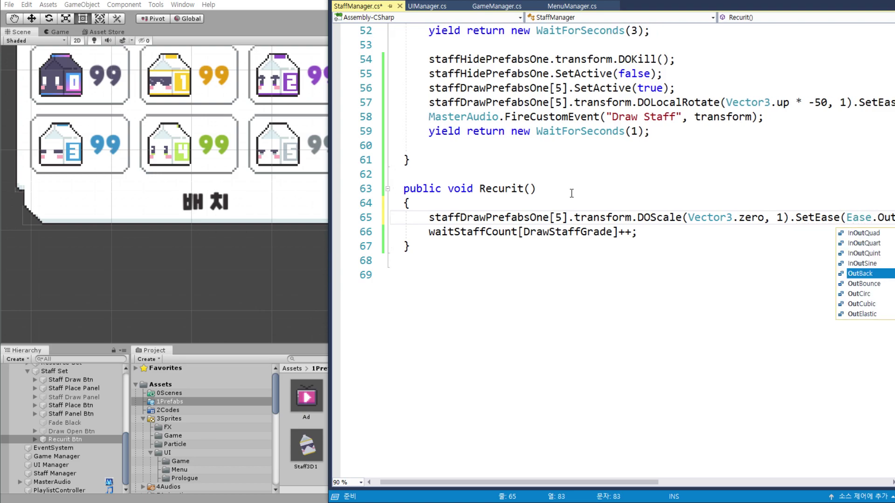
pyautogui.press('Tab')
pyautogui.write(')')
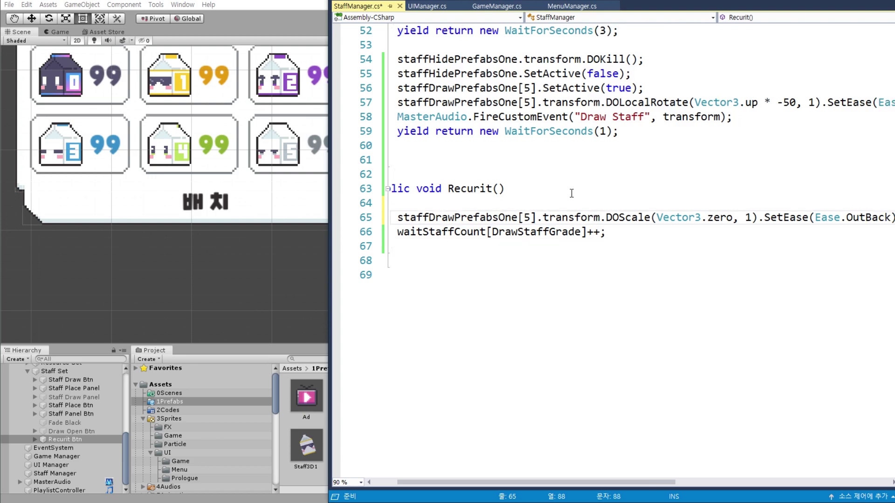
pyautogui.write(';')
pyautogui.hotkey('ctrl', 's')
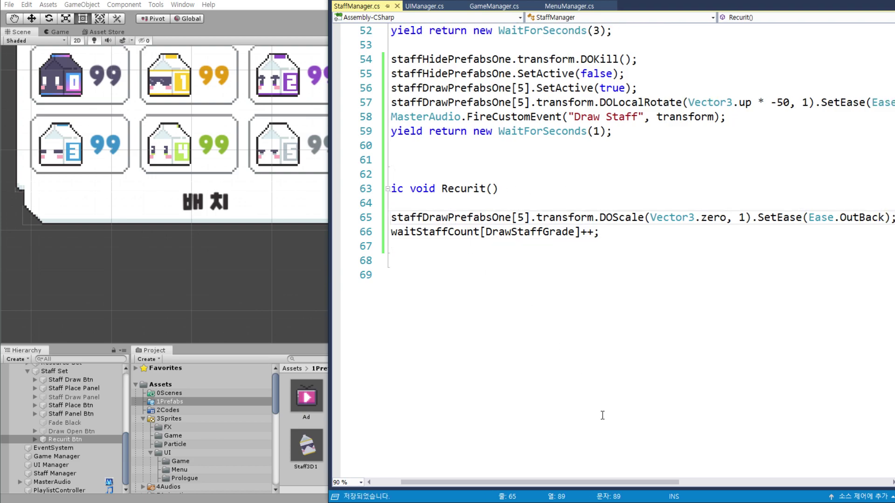
# - Add Invoke("Disable3DStaff", 1.5f); above the waitStaffCount increment
pyautogui.press('Return')
pyautogui.moveTo(632, 485); pyautogui.dragTo(603, 484)
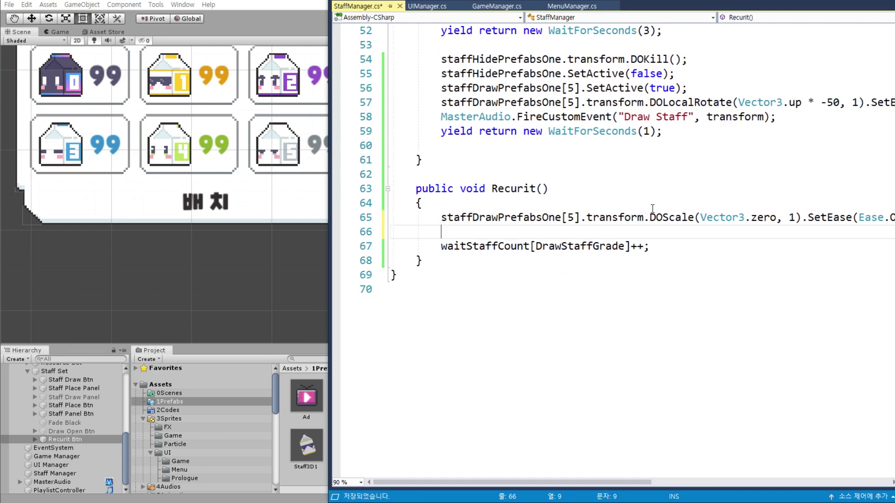
pyautogui.press('BackSpace')
pyautogui.press('Delete')
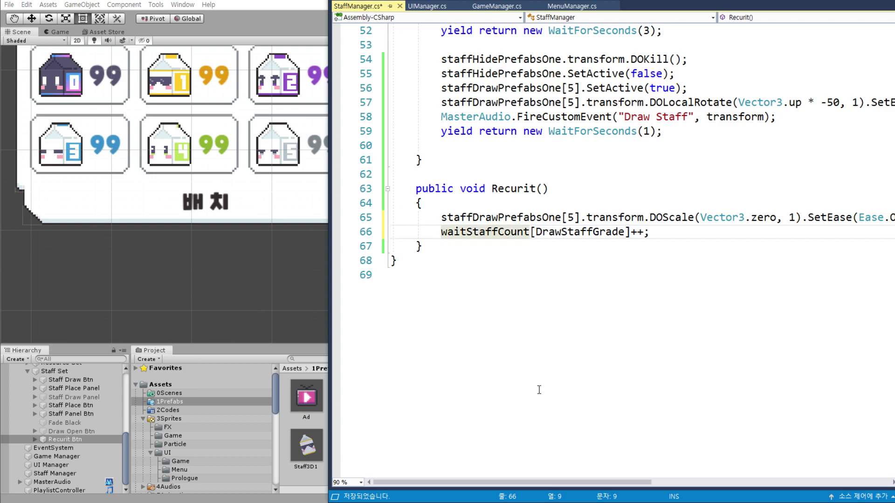
pyautogui.hotkey('ctrl', 'Return')
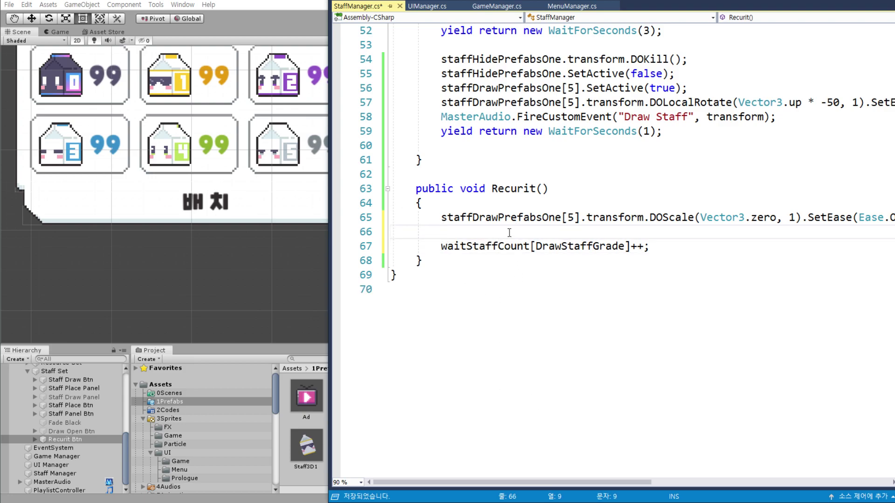
pyautogui.write('I')
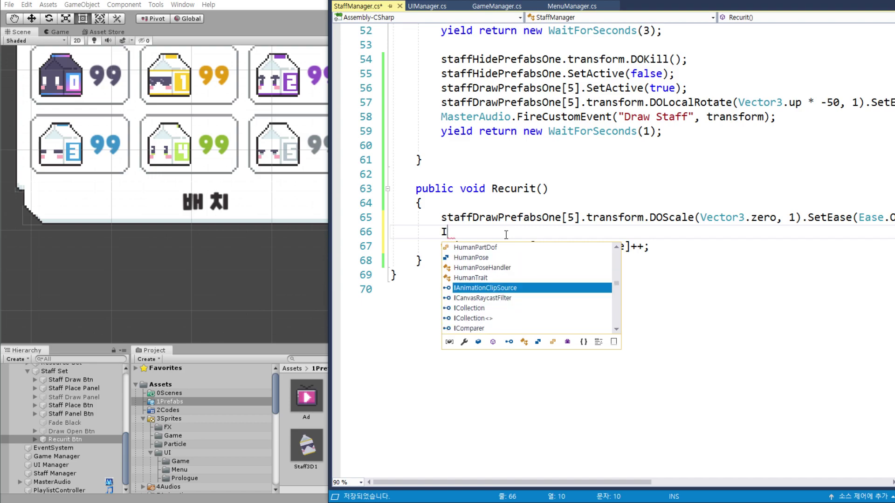
pyautogui.write('nvok')
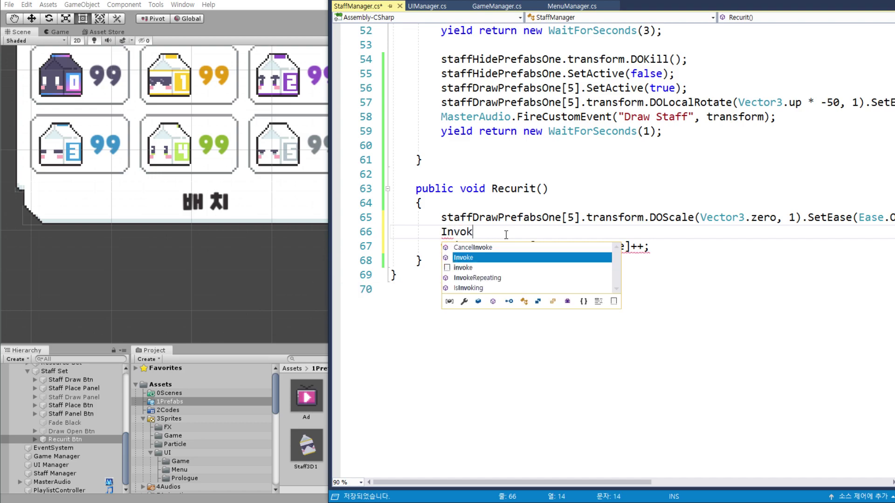
pyautogui.write('e()')
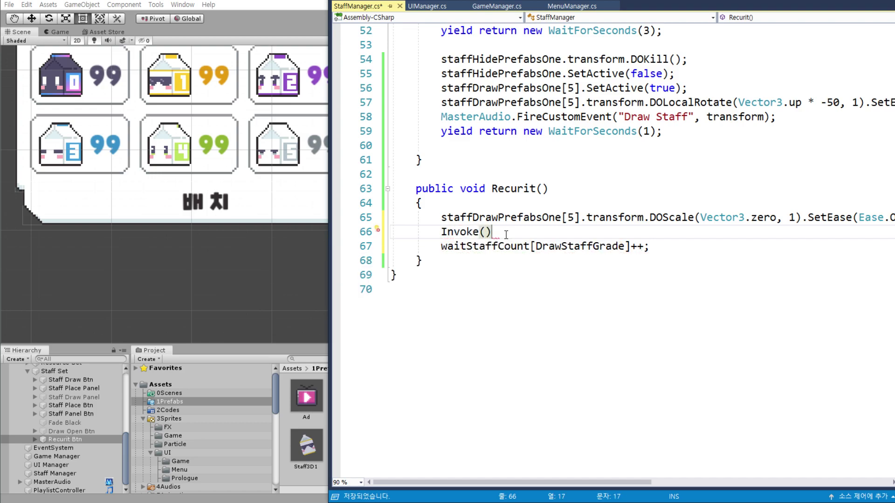
pyautogui.press('Left')
pyautogui.write('"')
pyautogui.write('Disab')
pyautogui.write('le3D')
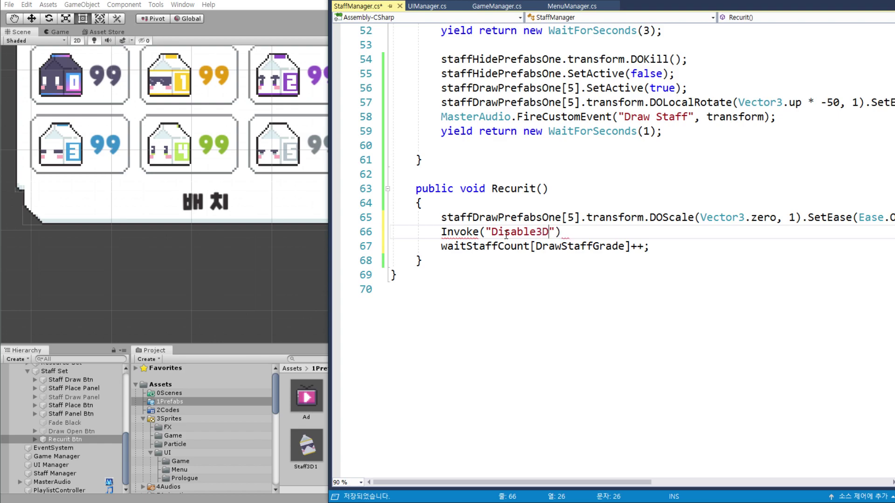
pyautogui.write('Staff')
pyautogui.press('Right')
pyautogui.press('Right')
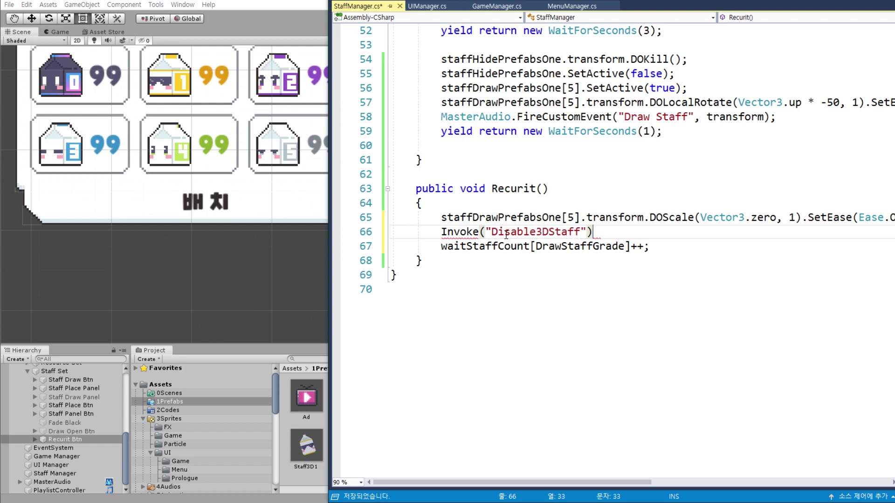
pyautogui.write(';')
pyautogui.click(587, 230)
pyautogui.write(', ')
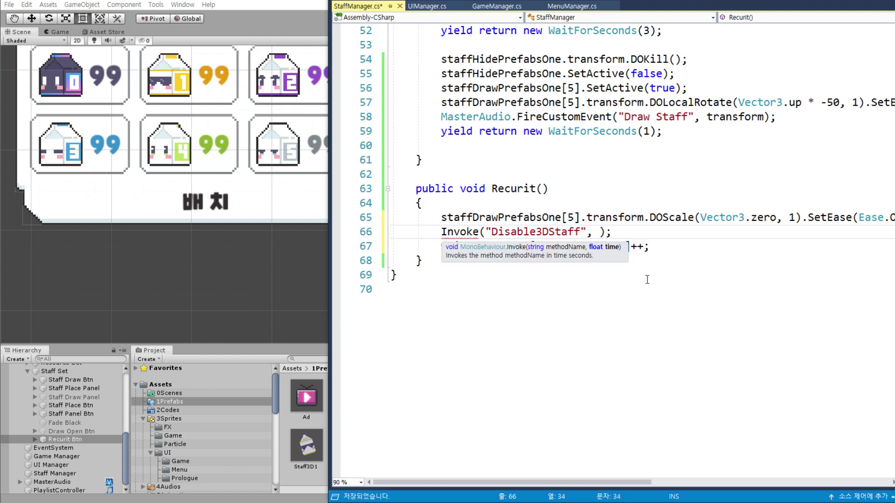
pyautogui.write('1')
pyautogui.write('.5f')
# - Duplicate the Recurit method below itself as a non-public Disable3DStaff method
pyautogui.click(422, 261)
pyautogui.press('Return')
pyautogui.press('Return')
pyautogui.moveTo(415, 188); pyautogui.dragTo(422, 261)
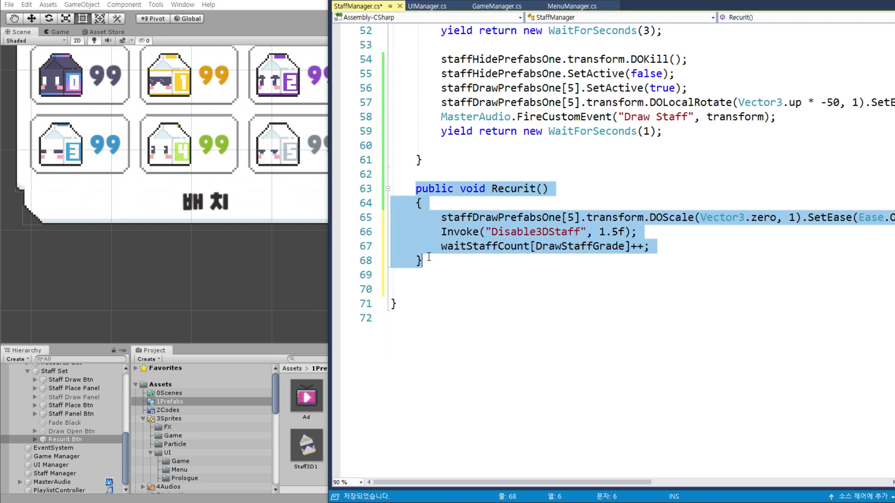
pyautogui.hotkey('ctrl', 'c')
pyautogui.click(439, 285)
pyautogui.hotkey('ctrl', 'v')
pyautogui.doubleClick(544, 232)
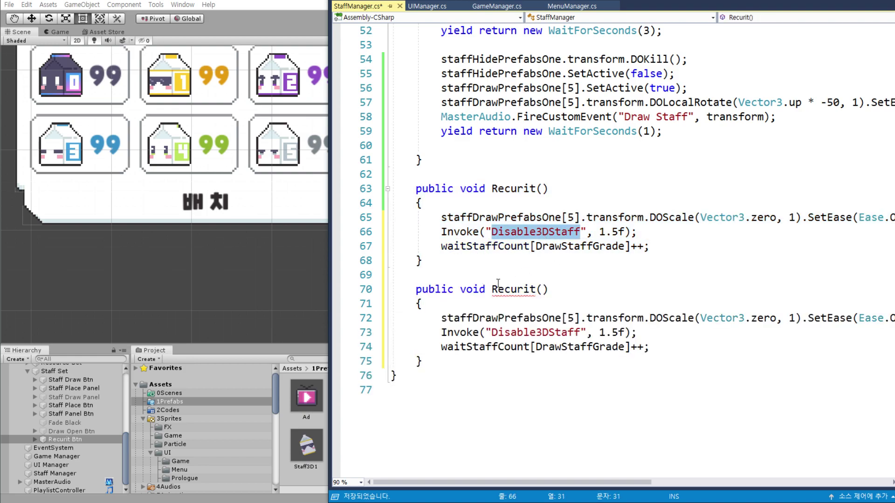
pyautogui.doubleClick(512, 290)
pyautogui.hotkey('ctrl', 'v')
pyautogui.doubleClick(427, 289)
pyautogui.press('BackSpace')
pyautogui.press('Delete')
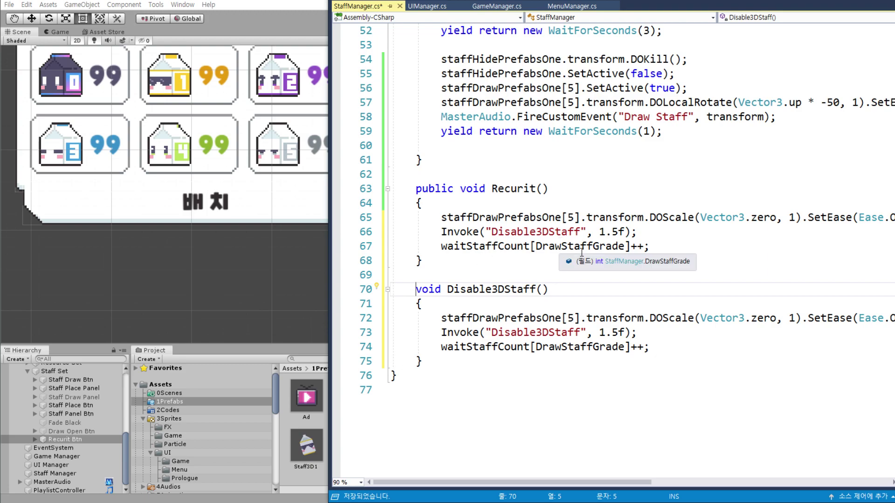
# - Replace Disable3DStaff's body with staffDrawPrefabsOne[5].SetActive(false); and save
pyautogui.doubleClick(557, 246)
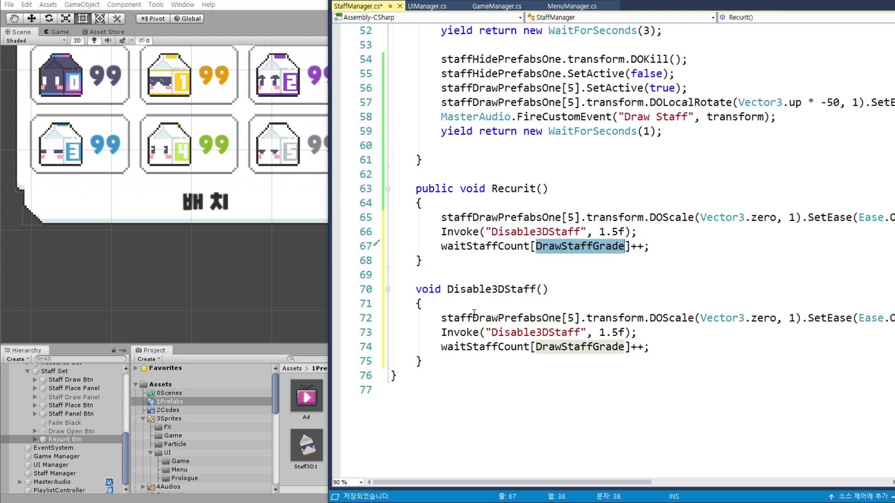
pyautogui.moveTo(441, 217); pyautogui.dragTo(580, 217)
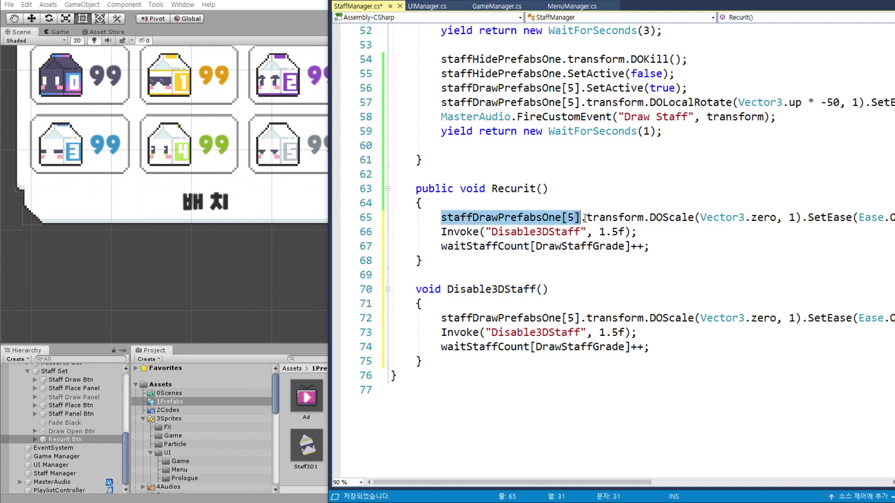
pyautogui.hotkey('ctrl', 'c')
pyautogui.moveTo(441, 318); pyautogui.dragTo(676, 346)
pyautogui.hotkey('ctrl', 'v')
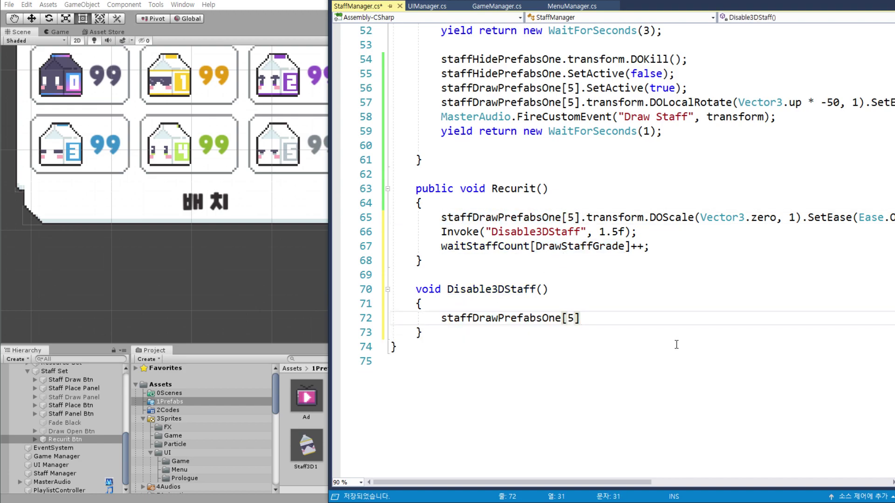
pyautogui.write('.seta')
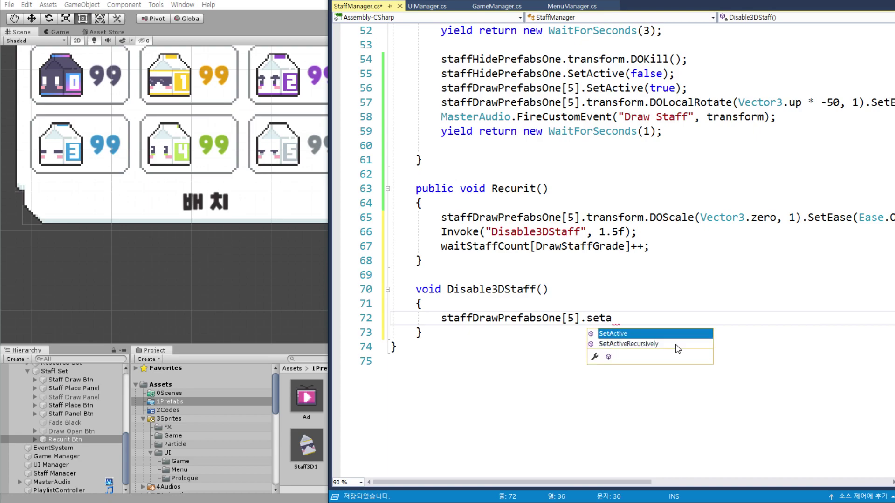
pyautogui.press('Tab')
pyautogui.write('(fa')
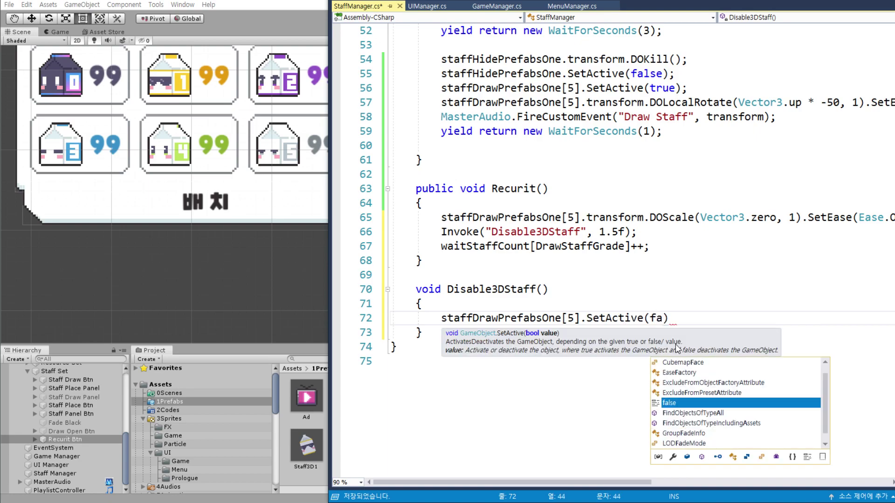
pyautogui.write('lse);')
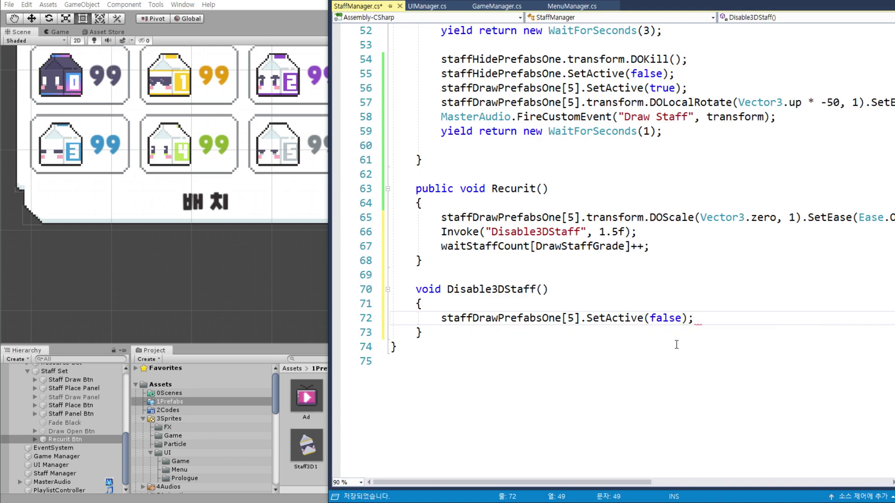
pyautogui.hotkey('ctrl', 's')
# - Start a new line below SetActive with the staffDrawPrefabsOne[5] reference
pyautogui.press('Return')
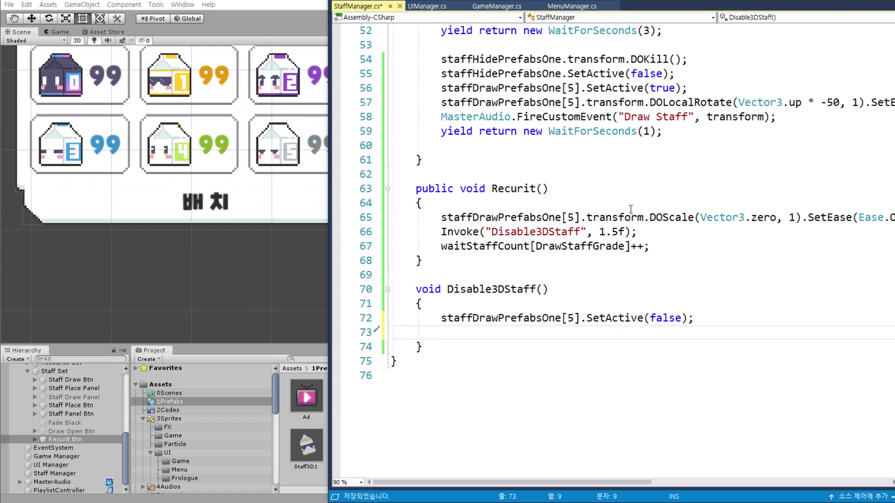
pyautogui.moveTo(631, 209)
pyautogui.mouseDown()
pyautogui.moveTo(812, 218)
pyautogui.moveTo(586, 218)
pyautogui.mouseUp()
pyautogui.click(811, 217)
pyautogui.click(522, 218)
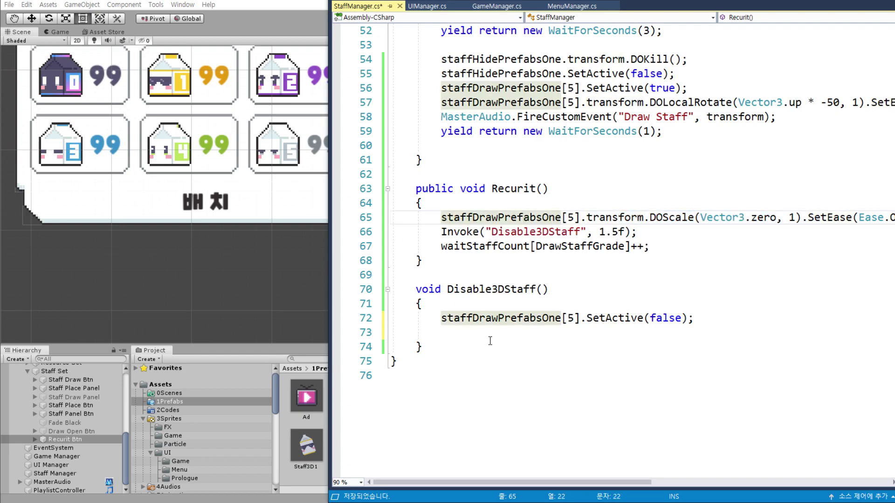
pyautogui.moveTo(579, 318); pyautogui.dragTo(440, 318)
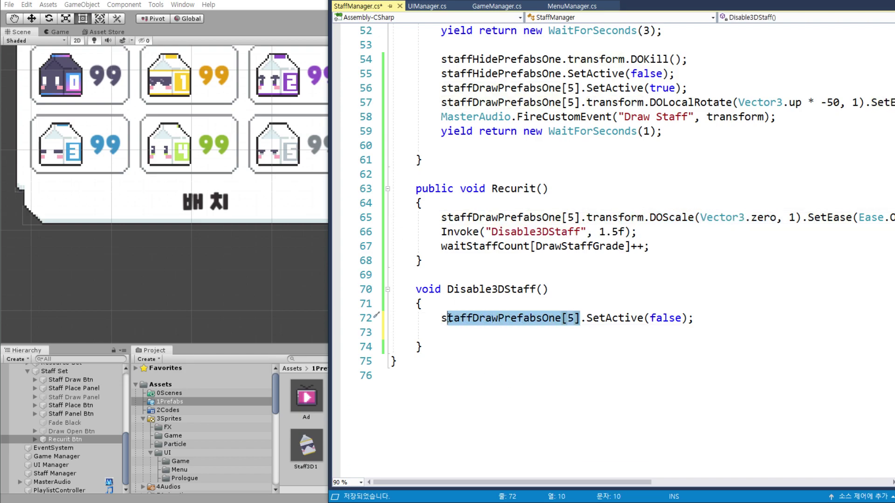
pyautogui.hotkey('ctrl', 'c')
pyautogui.click(470, 333)
pyautogui.hotkey('ctrl', 'v')
# - Complete it as .transform.localScale = Vector3.one; and save StaffManager.cs
pyautogui.write('.')
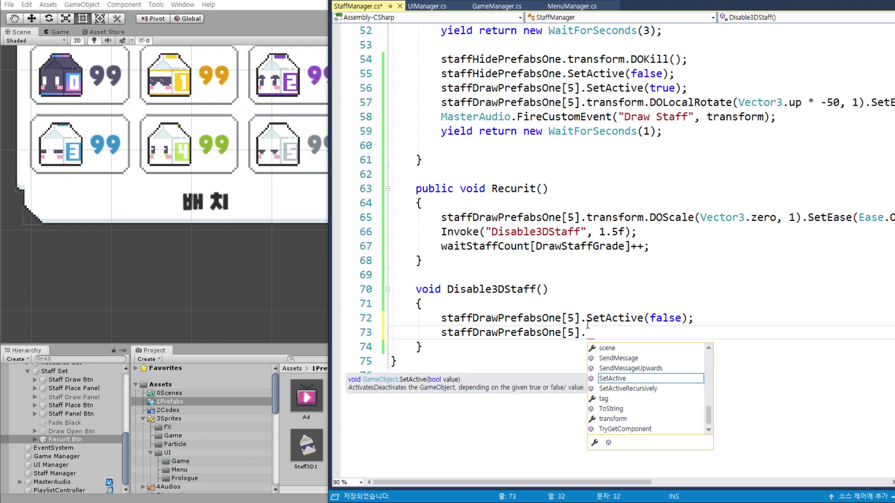
pyautogui.write('tr')
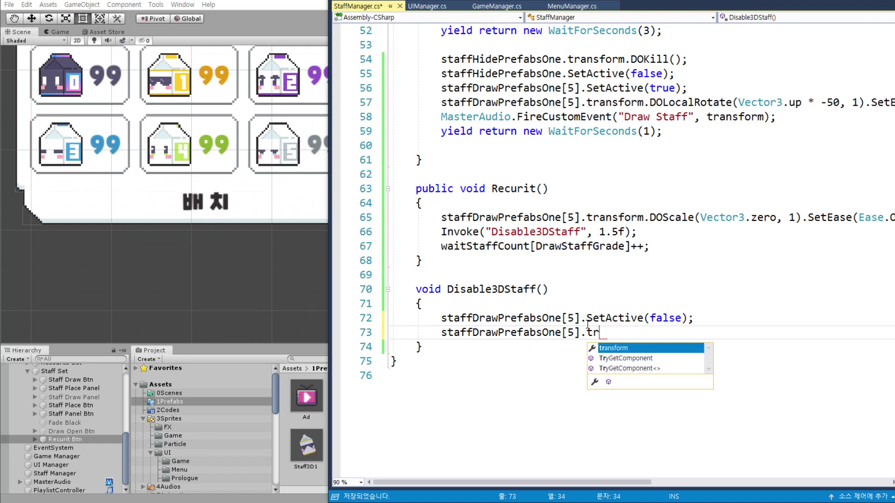
pyautogui.press('Tab')
pyautogui.write('.')
pyautogui.write('local')
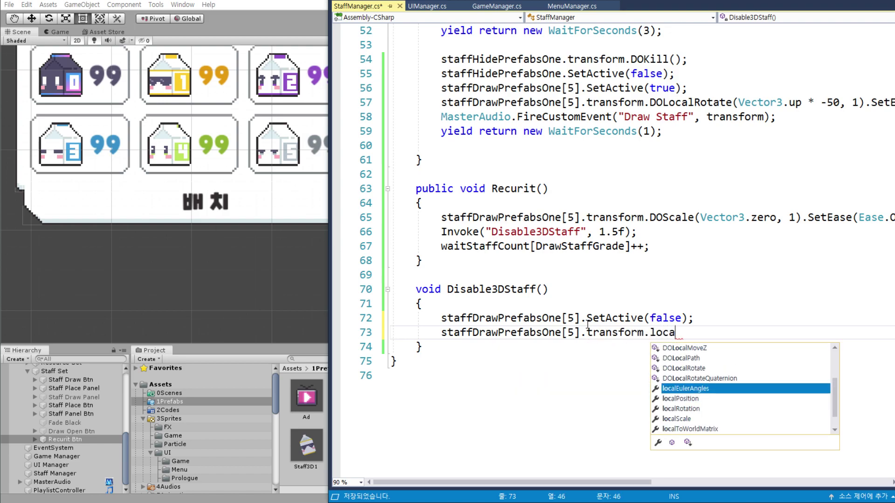
pyautogui.press('Down')
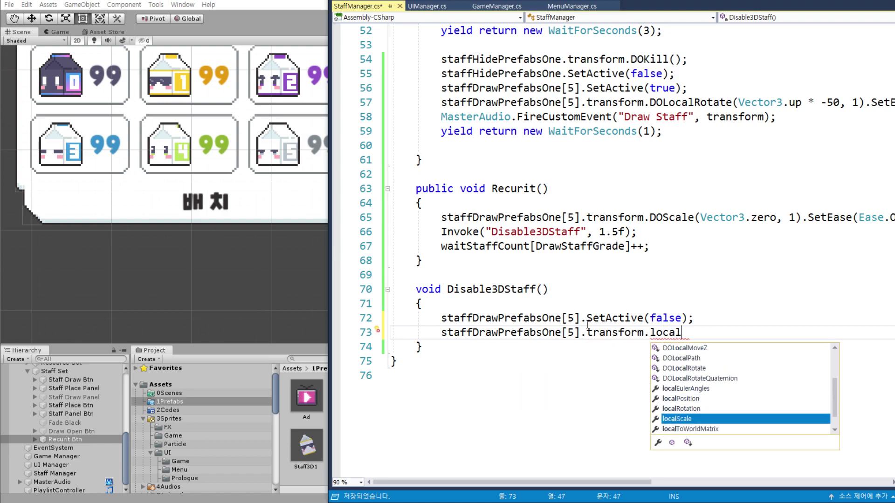
pyautogui.press('Tab')
pyautogui.write('= Vec')
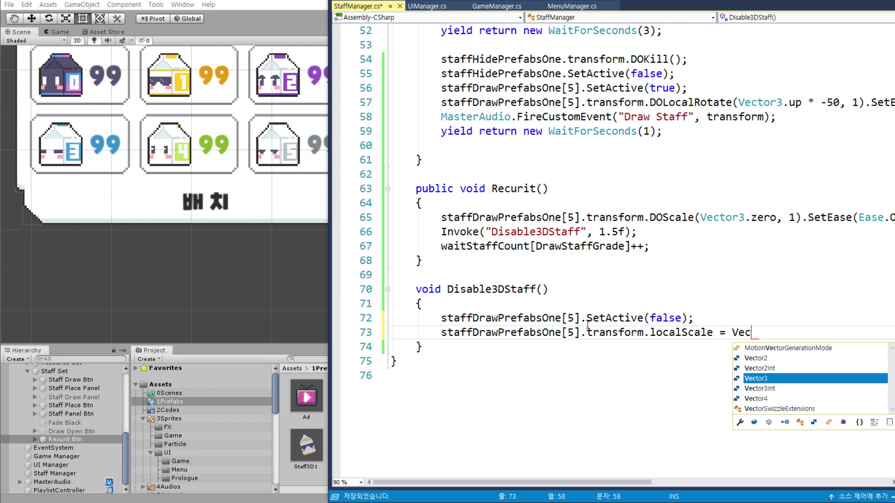
pyautogui.press('Tab')
pyautogui.write('.om')
pyautogui.press('Escape')
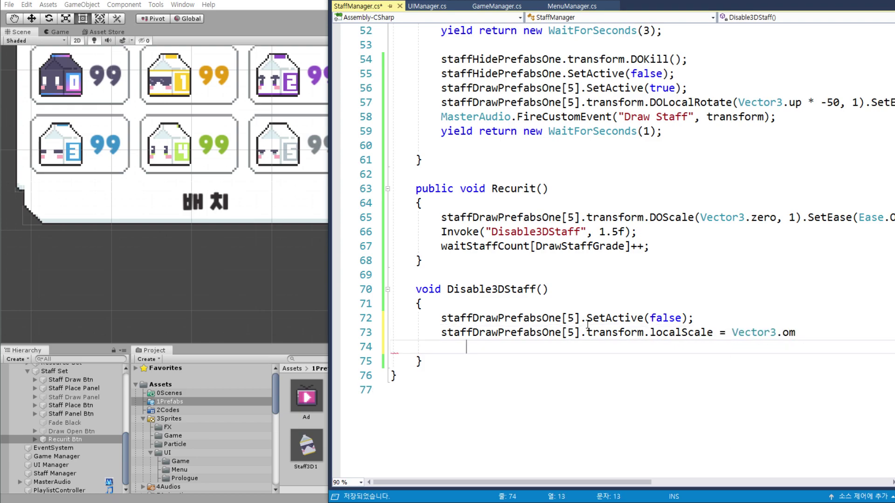
pyautogui.write('ne;')
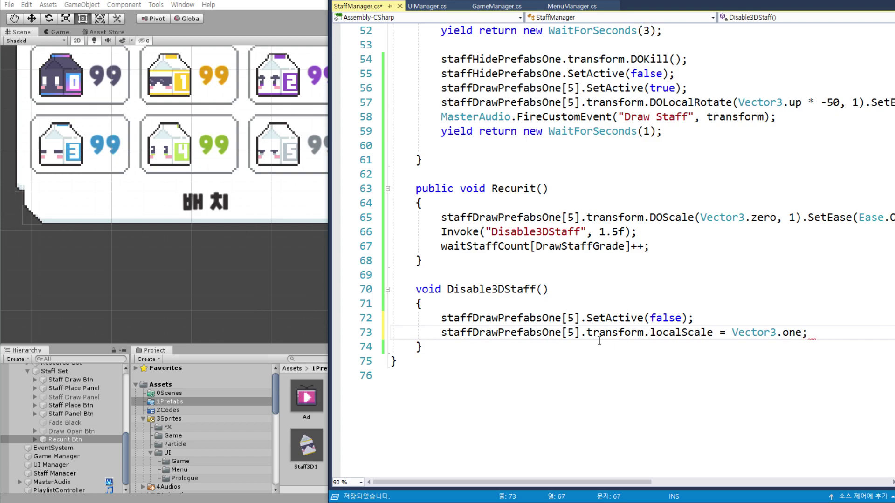
pyautogui.hotkey('ctrl', 's')
pyautogui.click(565, 276)
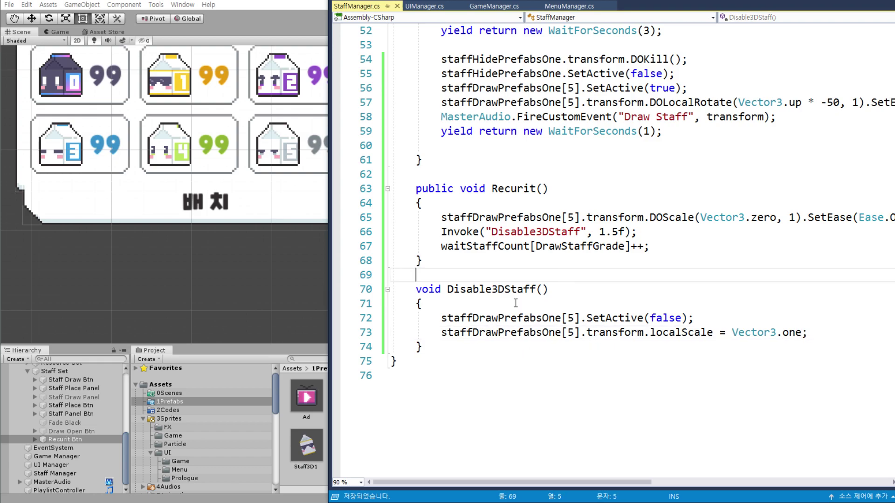
pyautogui.click(473, 290)
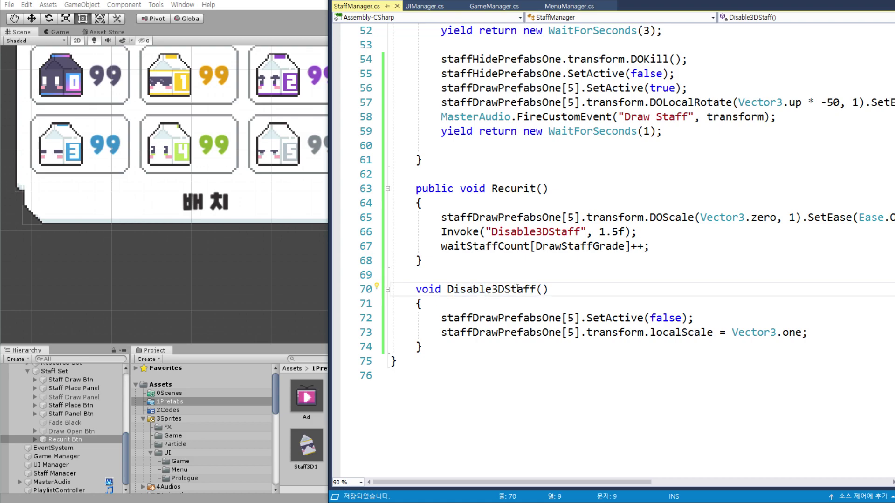
pyautogui.doubleClick(562, 233)
pyautogui.doubleClick(610, 232)
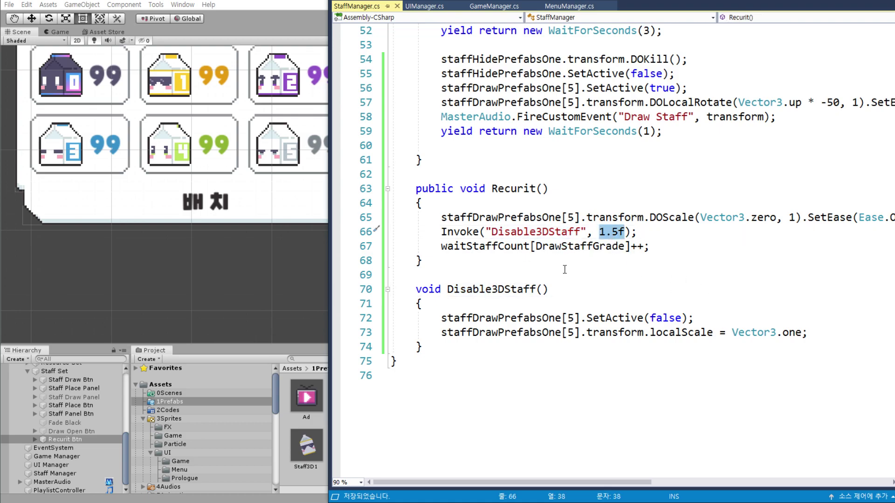
pyautogui.doubleClick(551, 247)
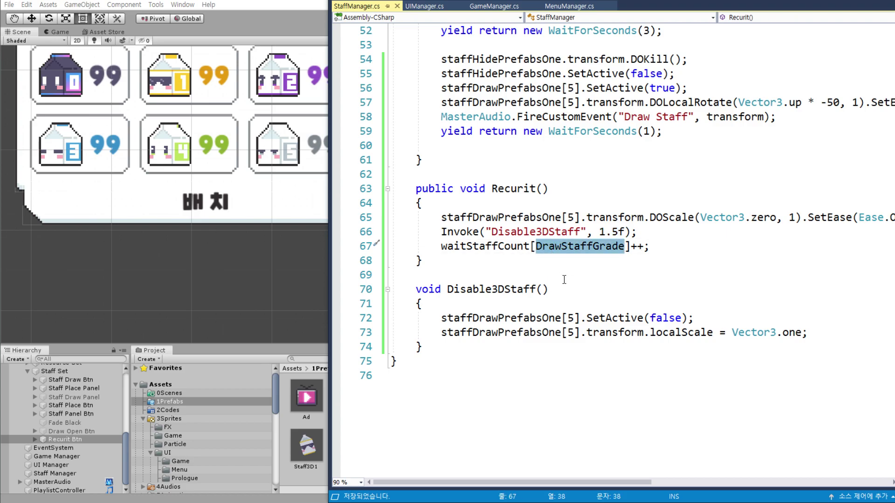
pyautogui.scroll(4, 593, 344)
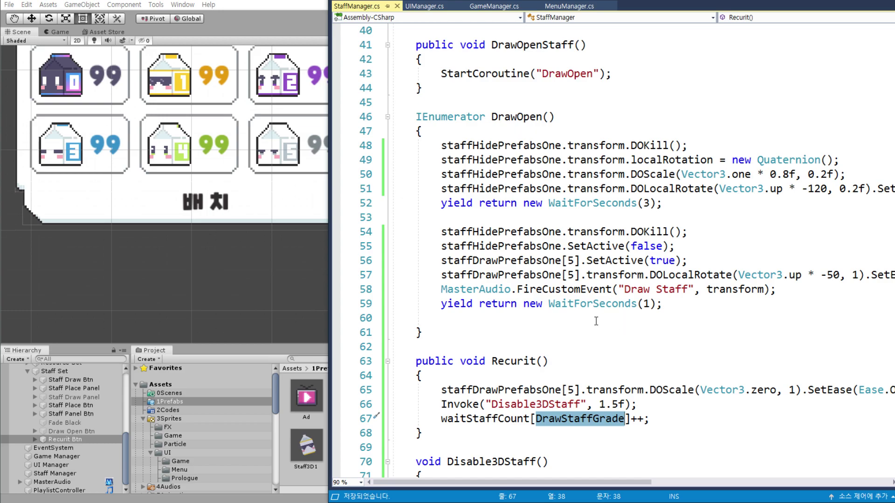
pyautogui.scroll(4, 599, 310)
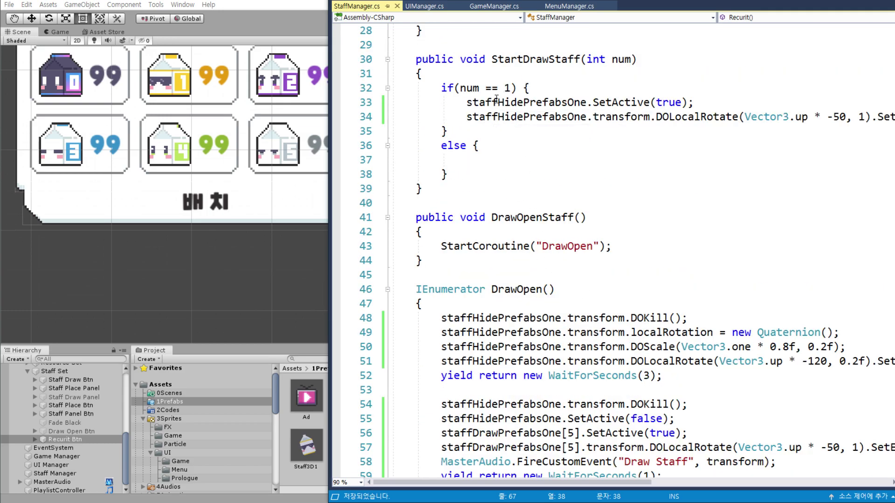
pyautogui.scroll(1, 575, 140)
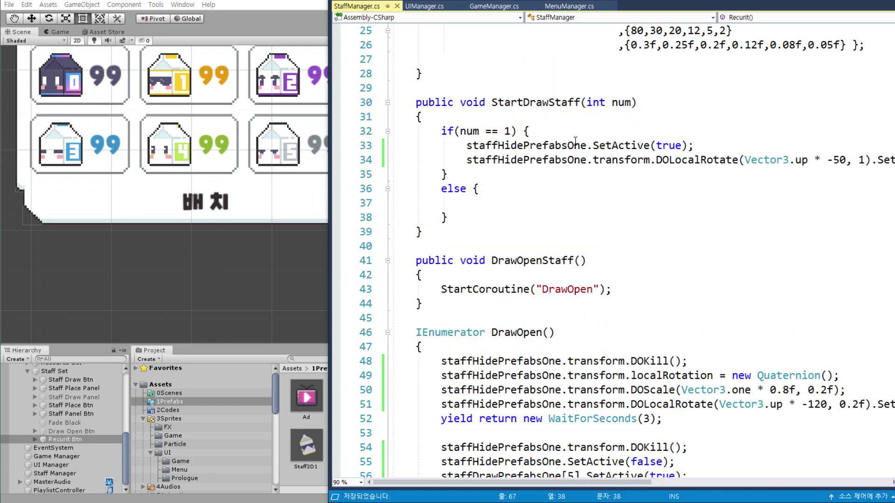
pyautogui.doubleClick(529, 106)
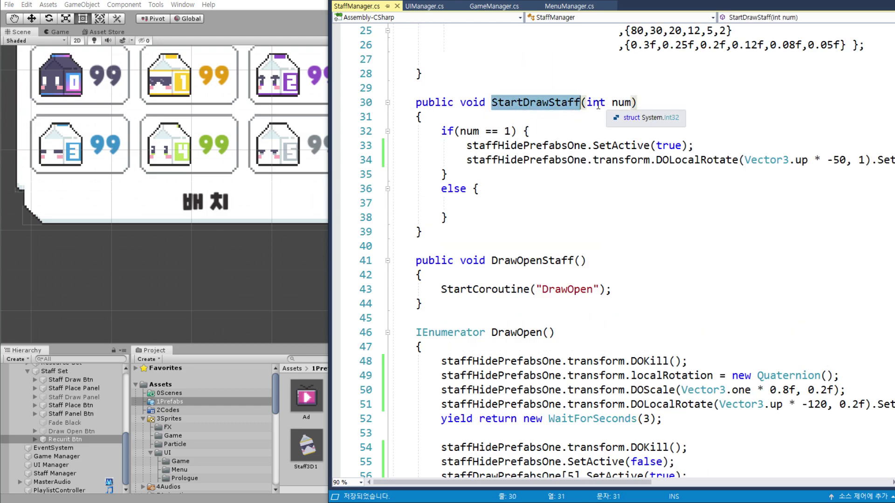
pyautogui.moveTo(586, 103); pyautogui.dragTo(636, 102)
pyautogui.moveTo(480, 131); pyautogui.dragTo(530, 131)
pyautogui.doubleClick(514, 148)
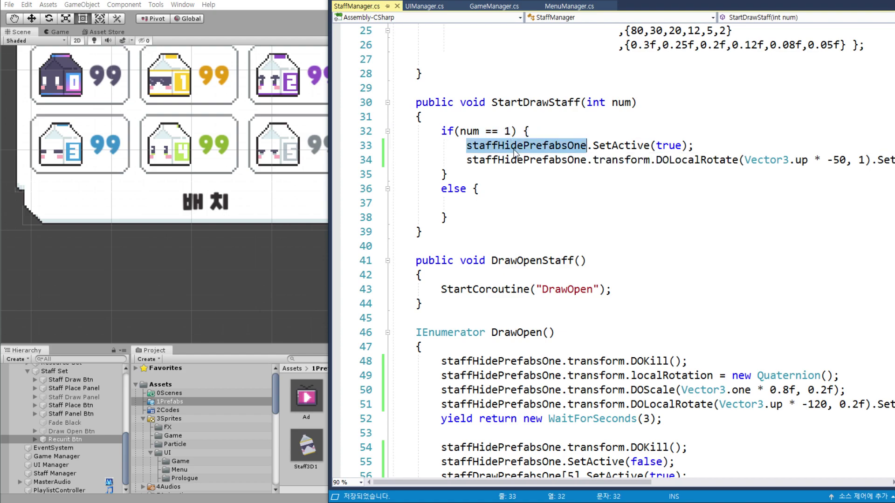
pyautogui.moveTo(604, 145); pyautogui.dragTo(693, 145)
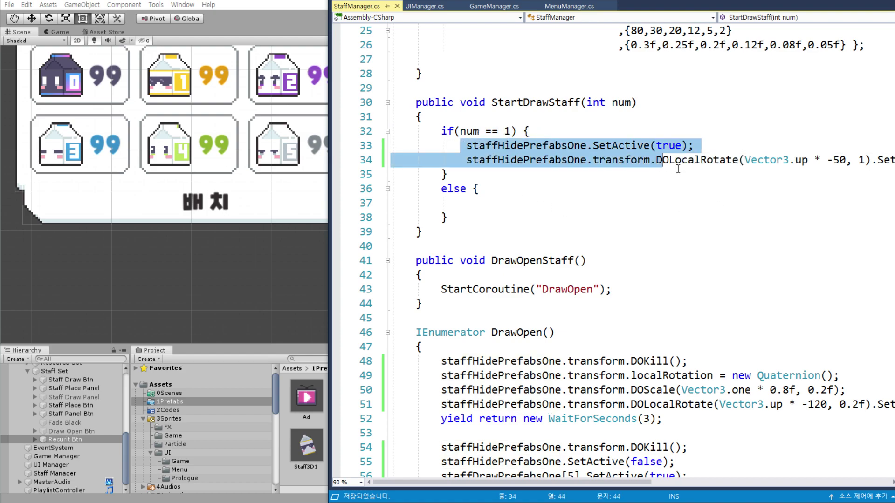
pyautogui.moveTo(461, 145); pyautogui.dragTo(447, 174)
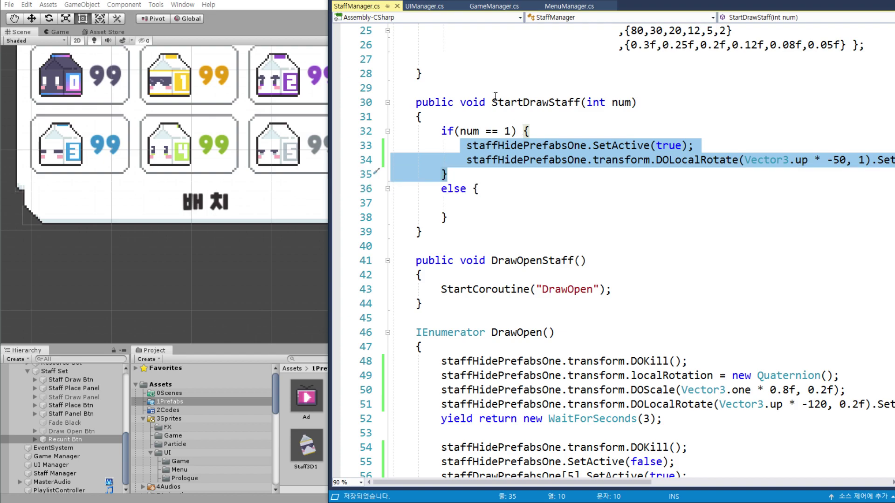
pyautogui.moveTo(485, 260); pyautogui.dragTo(575, 260)
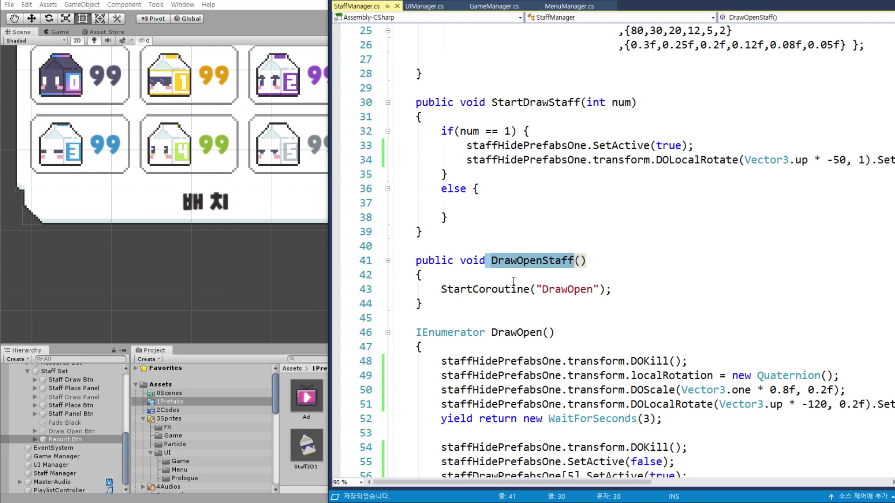
# - Add a //Random Staff Open comment at the top of DrawOpenStaff and bring up the planning sheet photo
pyautogui.click(497, 269)
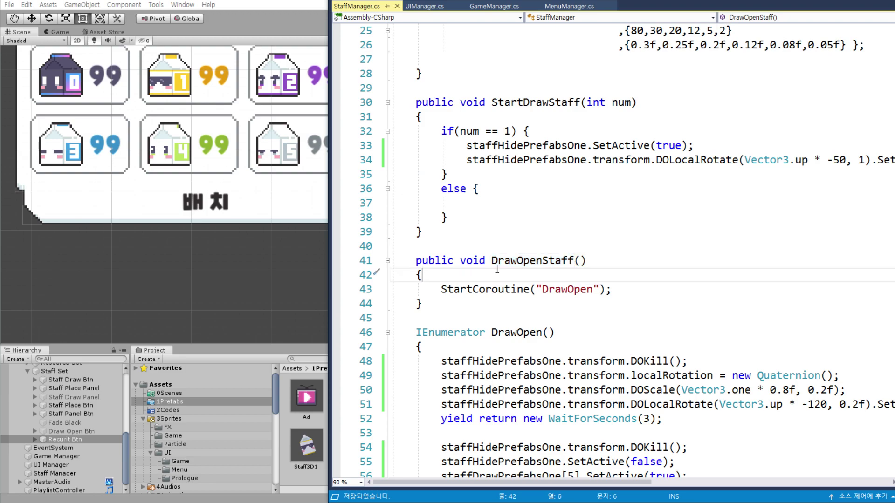
pyautogui.press('Return')
pyautogui.press('Return')
pyautogui.press('Up')
pyautogui.write('//')
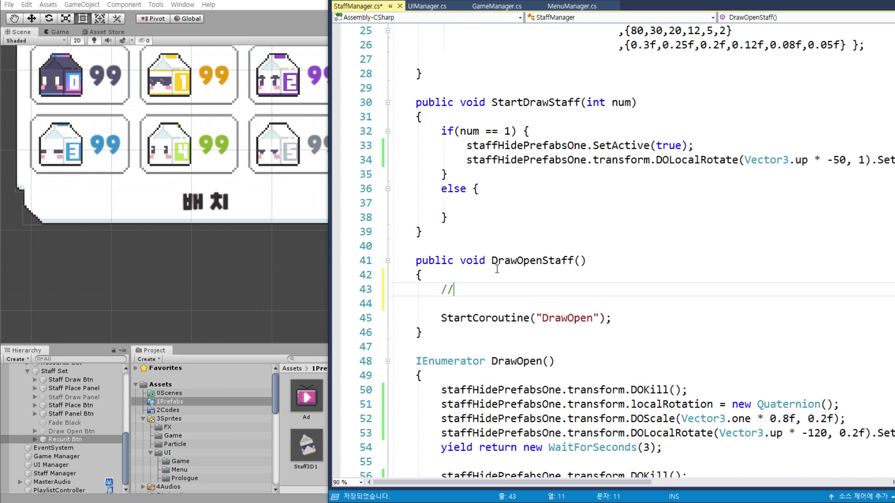
pyautogui.write('Random')
pyautogui.write(' Staff O')
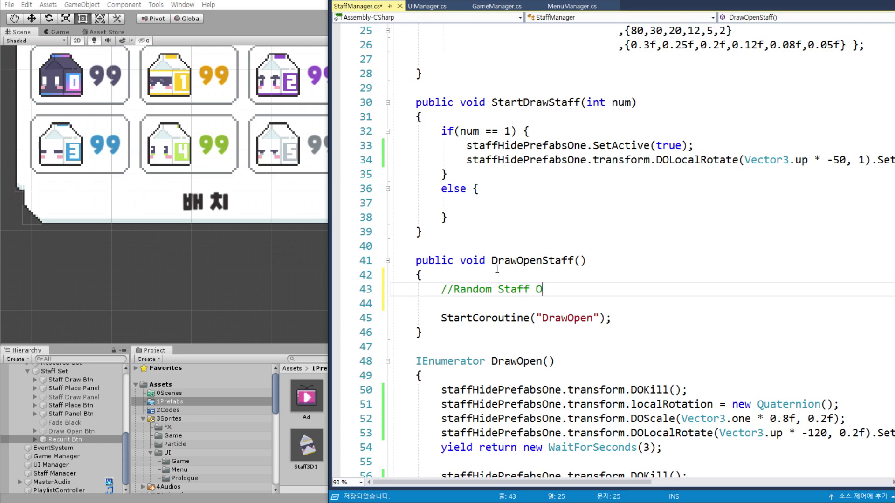
pyautogui.write('pen')
pyautogui.press('Return')
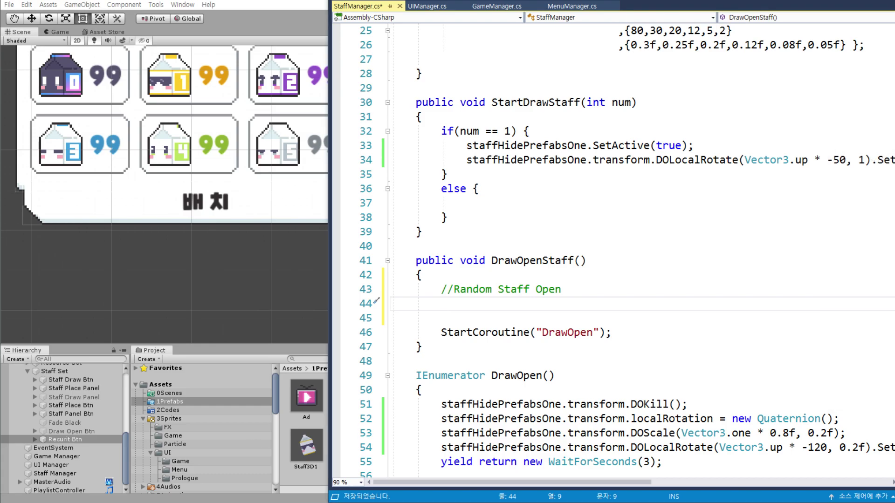
pyautogui.hotkey('alt', 'Tab')
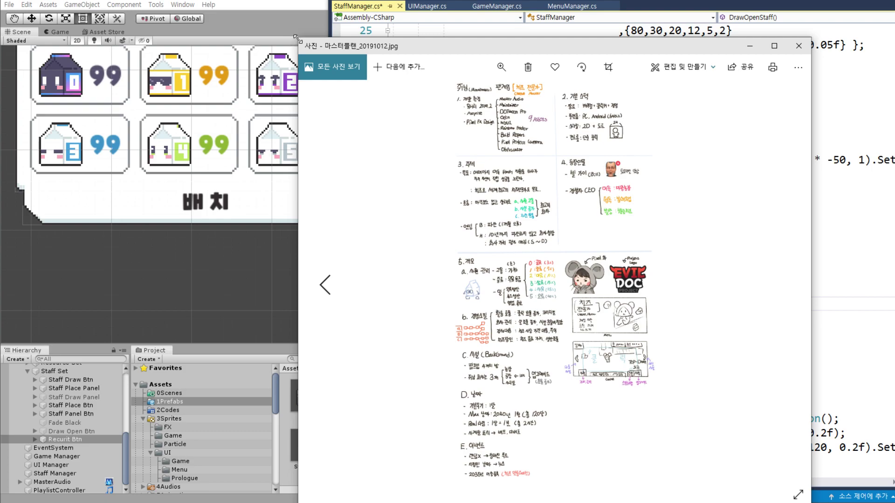
# - Enlarge the photo and zoom in on the grade odds list (grades 0–5, 3% to 40%), then close it
pyautogui.moveTo(298, 40); pyautogui.dragTo(219, 1)
pyautogui.click(461, 26)
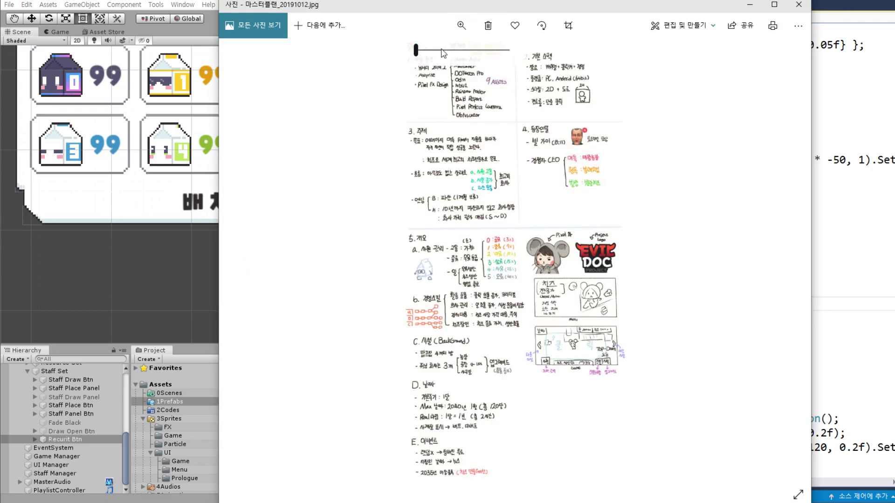
pyautogui.click(458, 49)
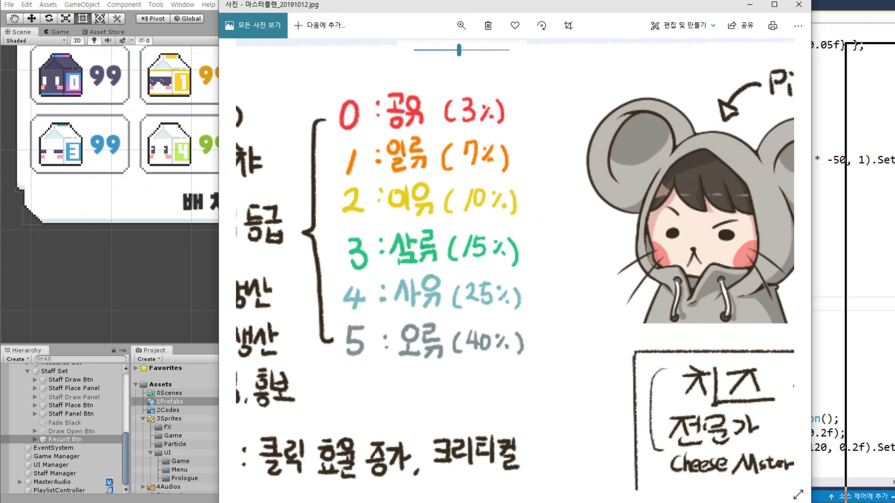
pyautogui.click(798, 4)
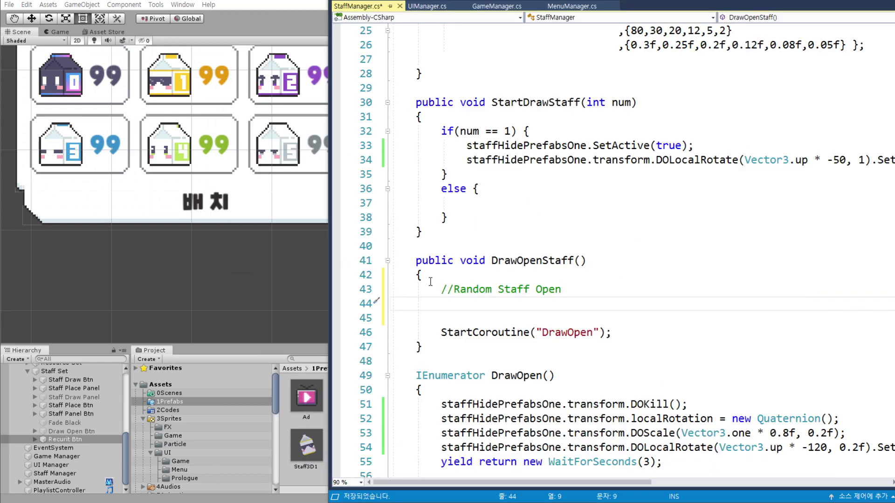
# - On line 44 type int selectStaffGrade = Random.Ran, fixing typos in the name
pyautogui.click(466, 305)
pyautogui.write('Random')
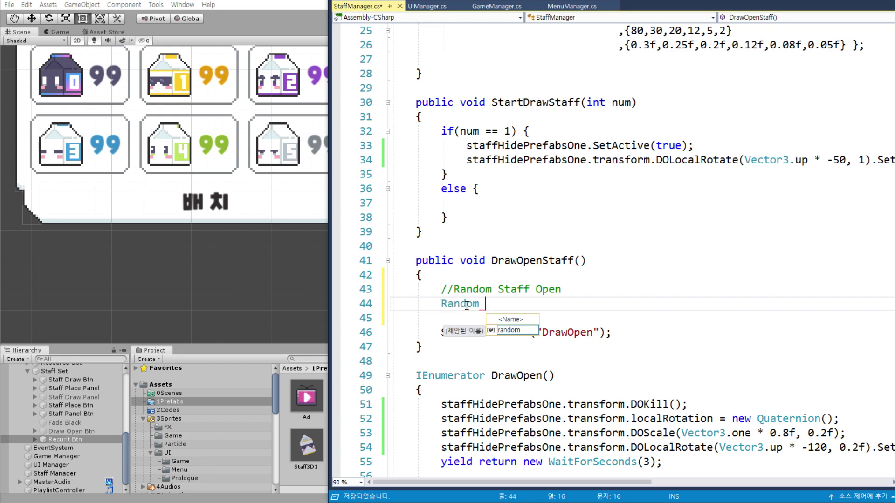
pyautogui.press('BackSpace')
pyautogui.press('BackSpace')
pyautogui.press('BackSpace')
pyautogui.press('BackSpace')
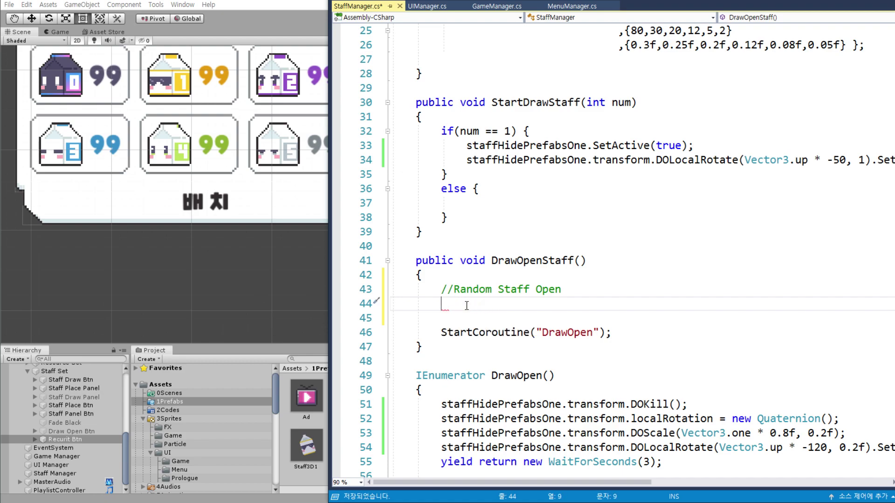
pyautogui.write('int ')
pyautogui.write('select')
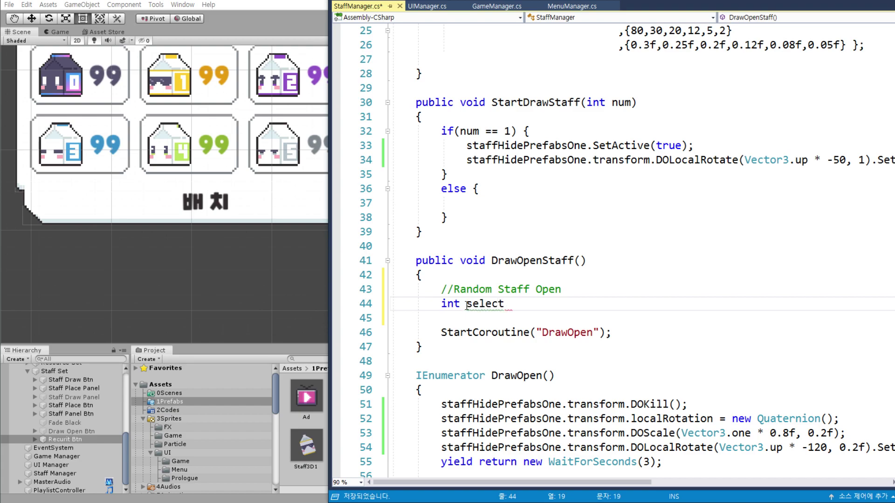
pyautogui.write('S')
pyautogui.write('taffI')
pyautogui.press('BackSpace')
pyautogui.write('R')
pyautogui.press('BackSpace')
pyautogui.write('Gra')
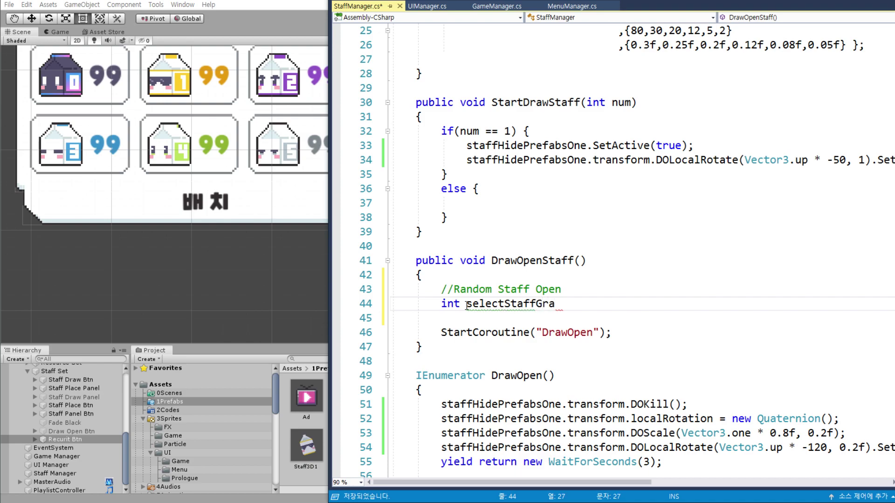
pyautogui.write('dfe')
pyautogui.press('BackSpace')
pyautogui.press('BackSpace')
pyautogui.write('e')
pyautogui.write(' = Random.')
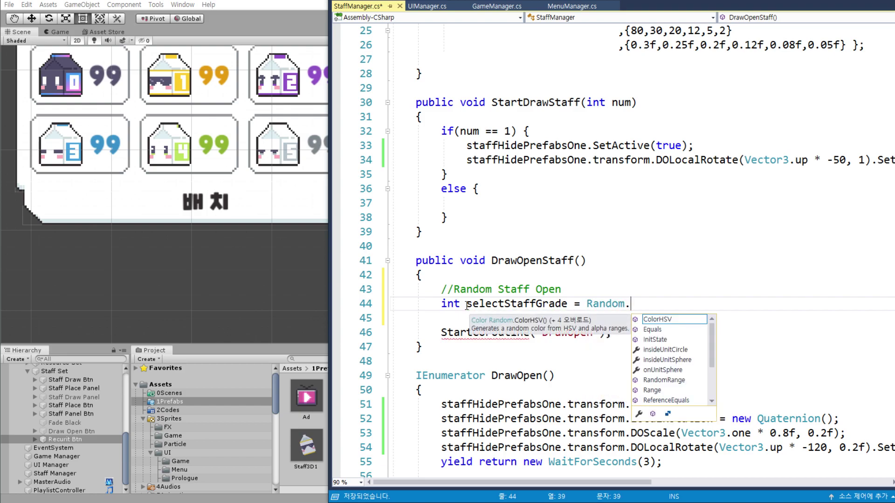
pyautogui.write('Ran')
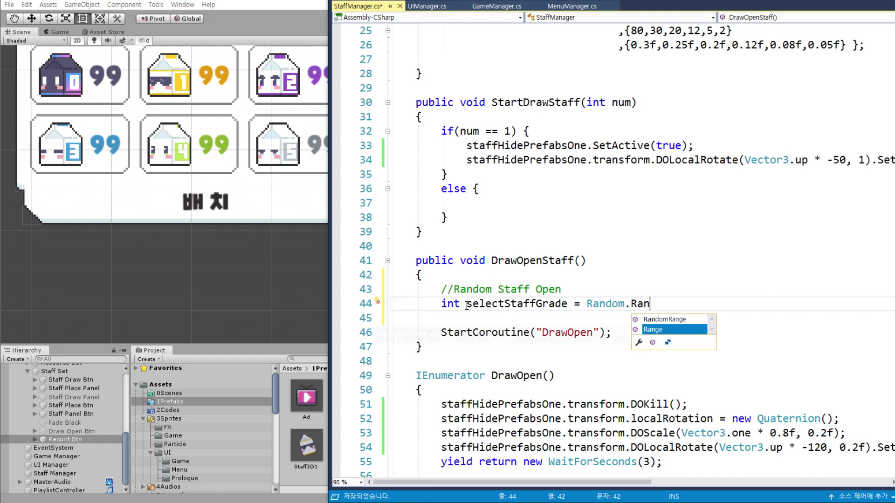
# - Complete it as Random.Range(0, 100);, correcting 101 to 100
pyautogui.press('Tab')
pyautogui.write('()')
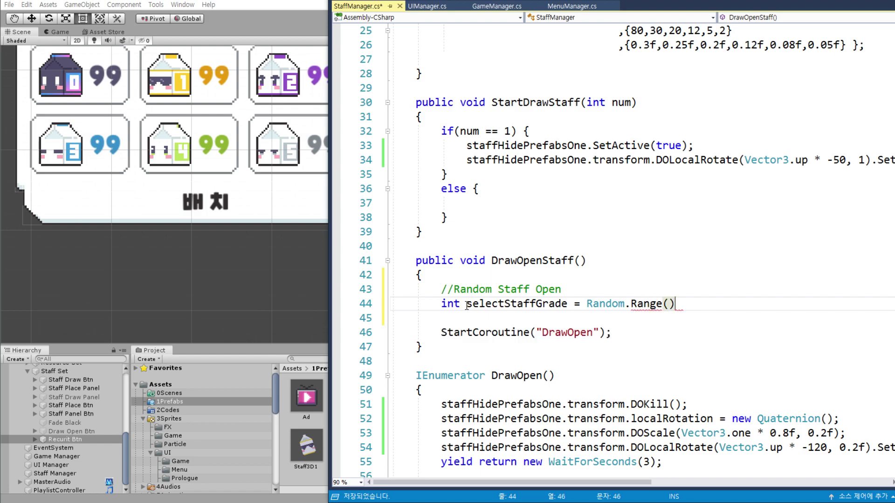
pyautogui.press('Left')
pyautogui.write('0, 10')
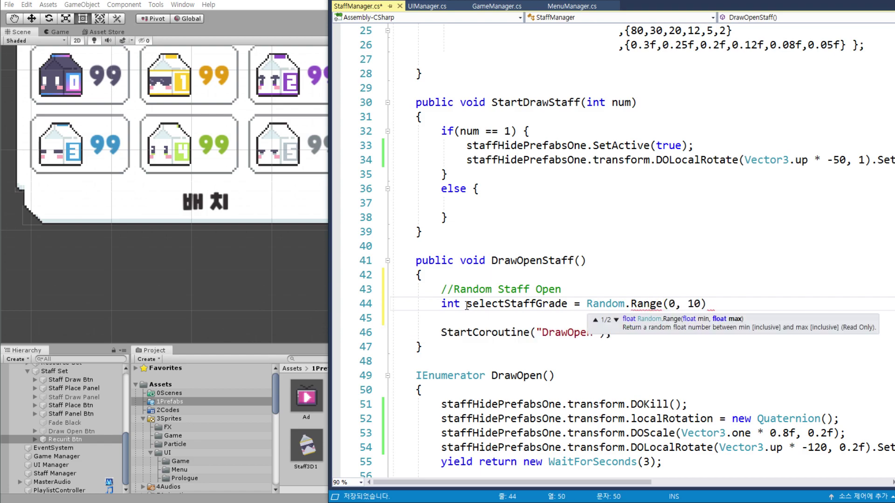
pyautogui.write('1')
pyautogui.press('Right')
pyautogui.write(';')
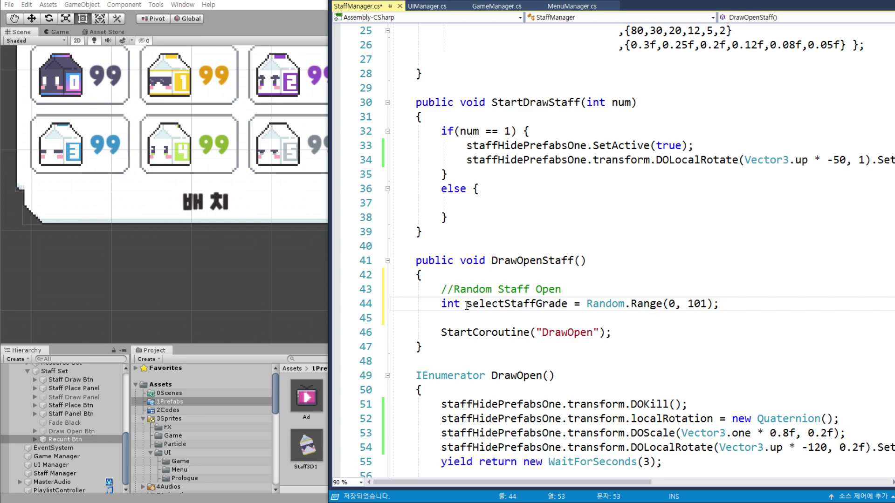
pyautogui.press('Left')
pyautogui.press('Left')
pyautogui.press('BackSpace')
pyautogui.write('0')
pyautogui.click(475, 321)
pyautogui.scroll(-2, 515, 292)
# - Rename the variable to ran and write the condition if (ran < 40)
pyautogui.write('i')
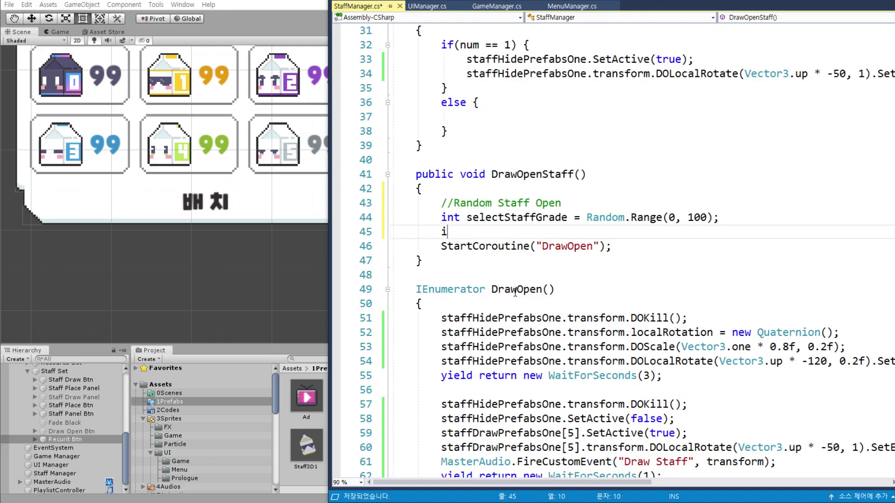
pyautogui.write('f(')
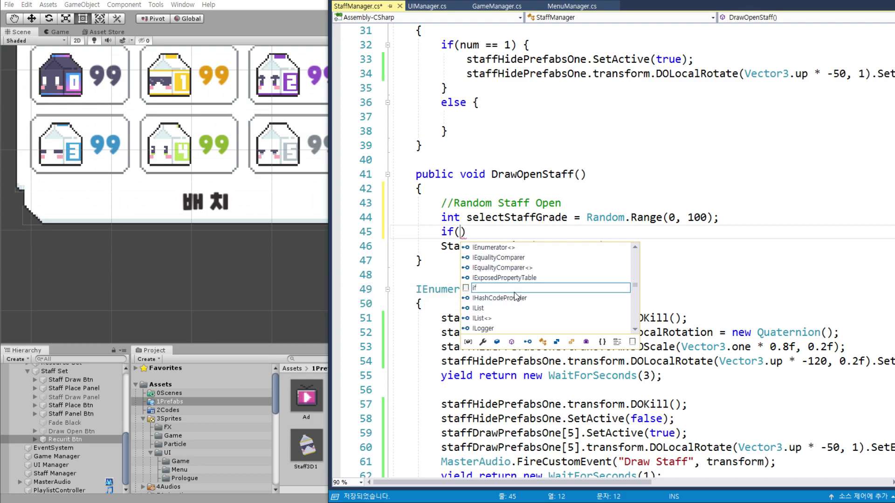
pyautogui.doubleClick(516, 217)
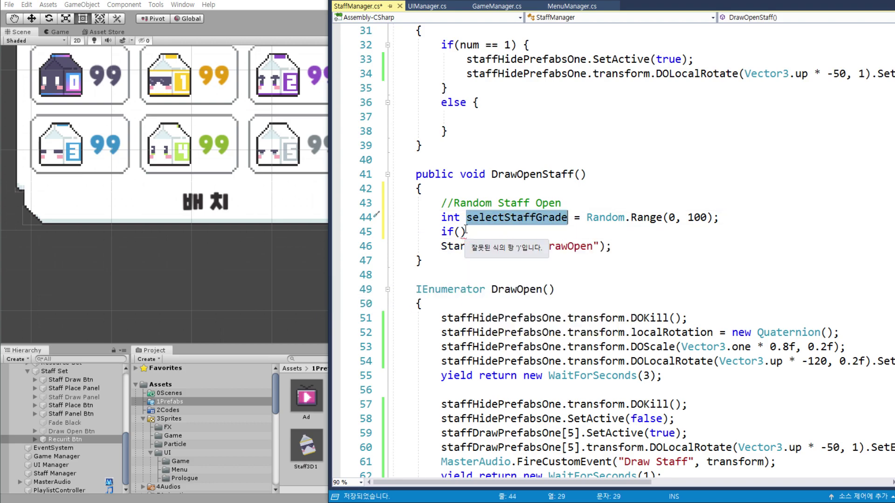
pyautogui.write('ran')
pyautogui.click(461, 232)
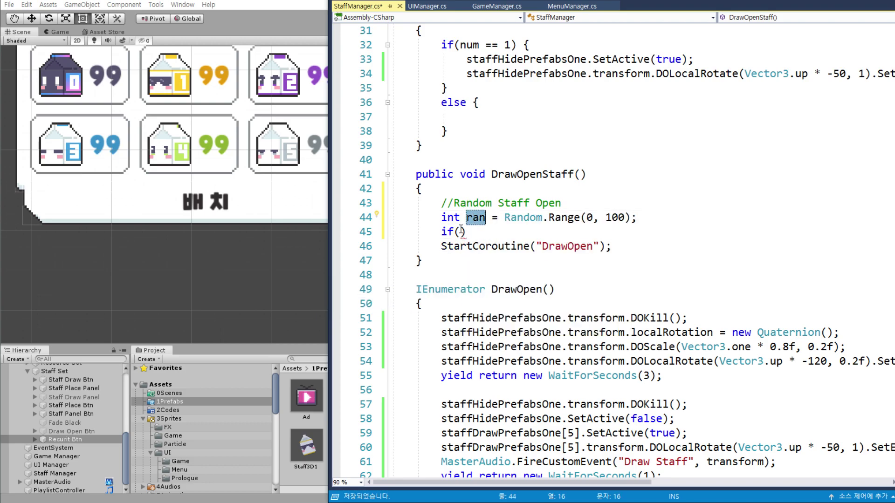
pyautogui.write('ran')
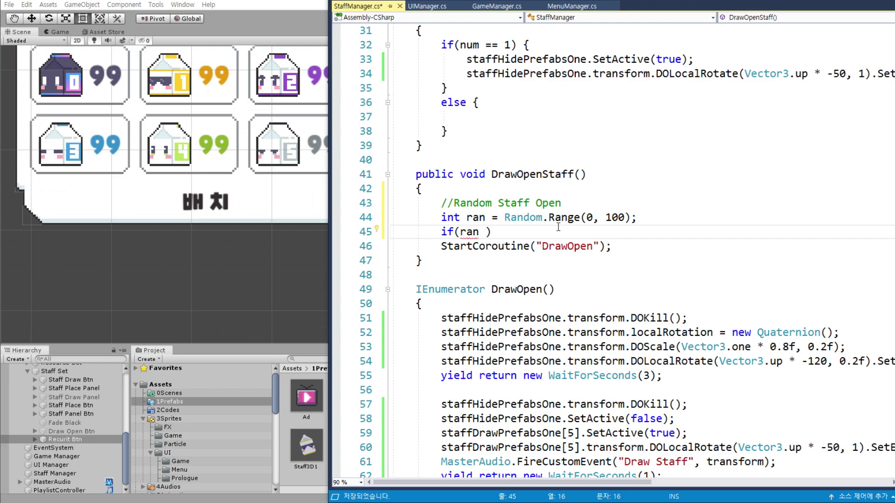
pyautogui.write(' < 40')
pyautogui.write(')')
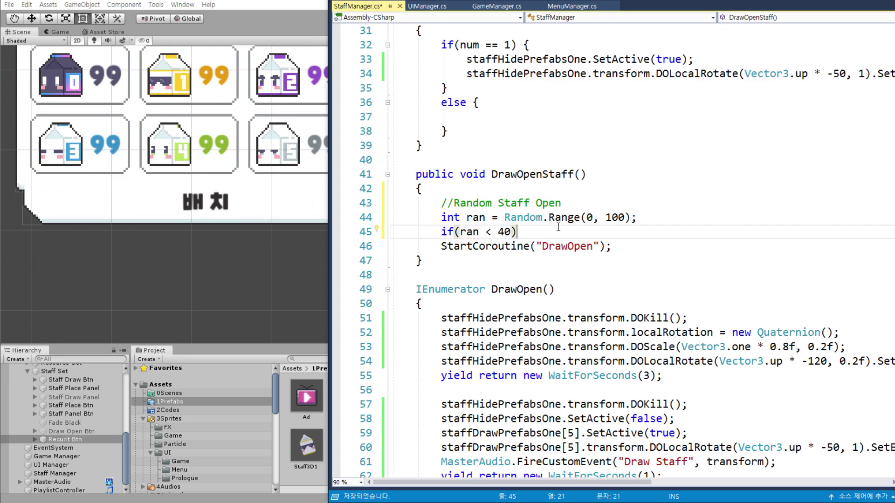
# - Set DrawStaffGrade = 5; inside the if, begin an else, and select the if block
pyautogui.press('Return')
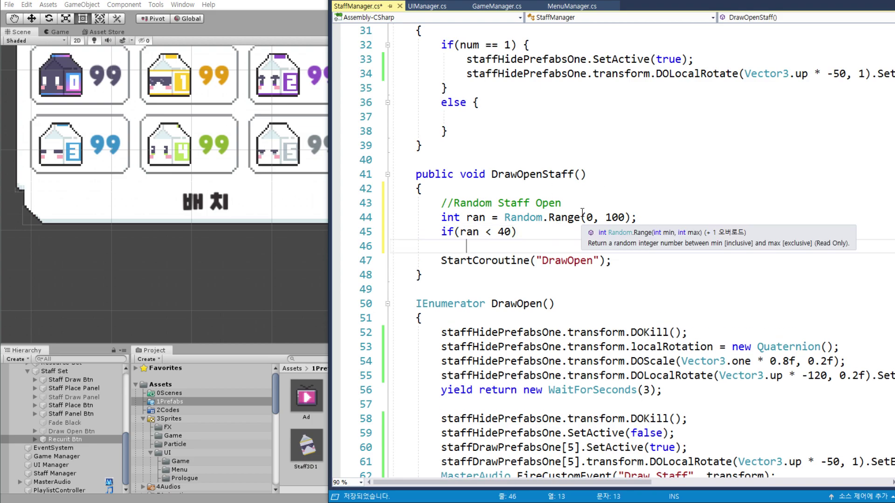
pyautogui.write('Draw')
pyautogui.press('Down')
pyautogui.press('Down')
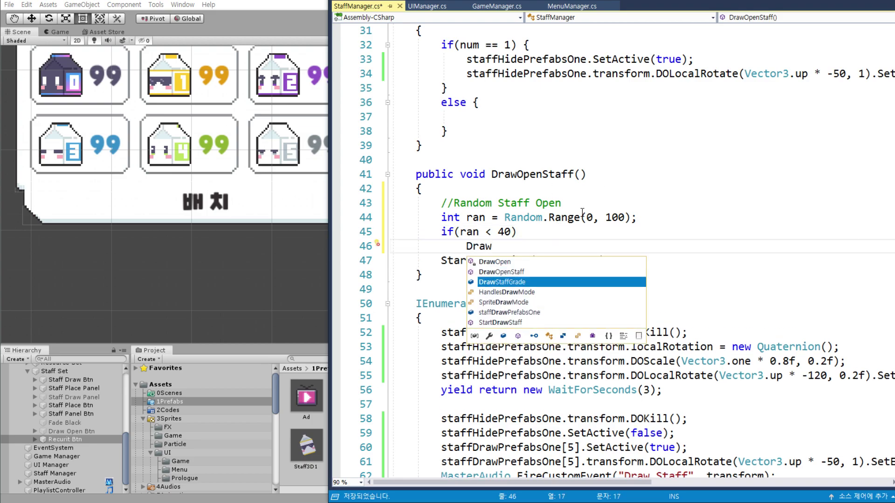
pyautogui.press('Tab')
pyautogui.write('= ')
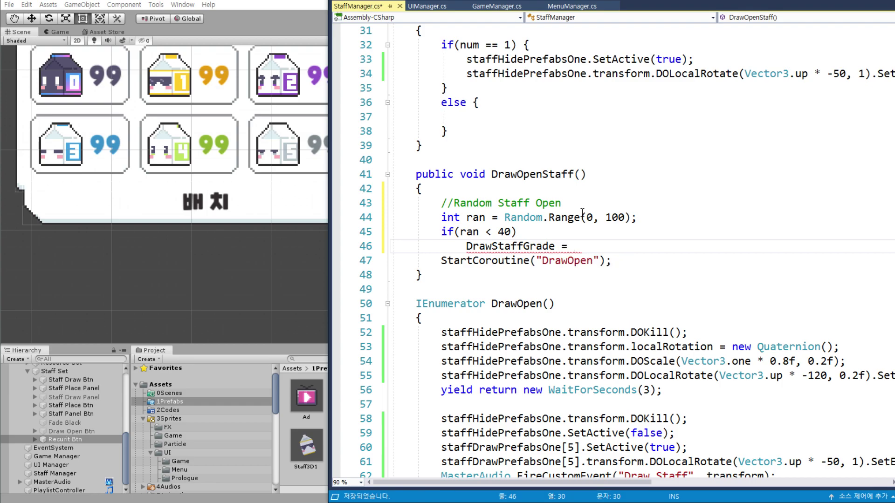
pyautogui.write('5;')
pyautogui.press('Return')
pyautogui.write('e')
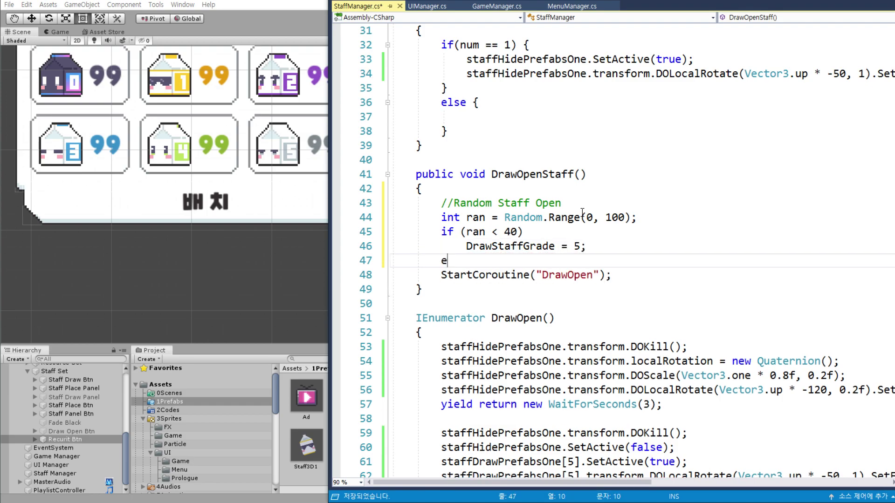
pyautogui.write('lse')
pyautogui.moveTo(442, 232); pyautogui.dragTo(586, 246)
# - Paste a copy of the if branch after else and make its condition ran >= 40 && ran < 65
pyautogui.hotkey('ctrl', 'c')
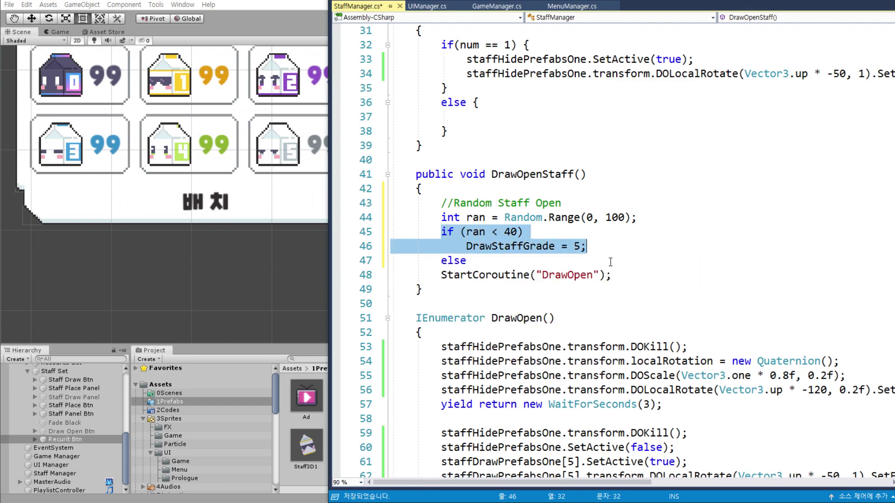
pyautogui.click(606, 261)
pyautogui.hotkey('ctrl', 'v')
pyautogui.doubleClick(542, 261)
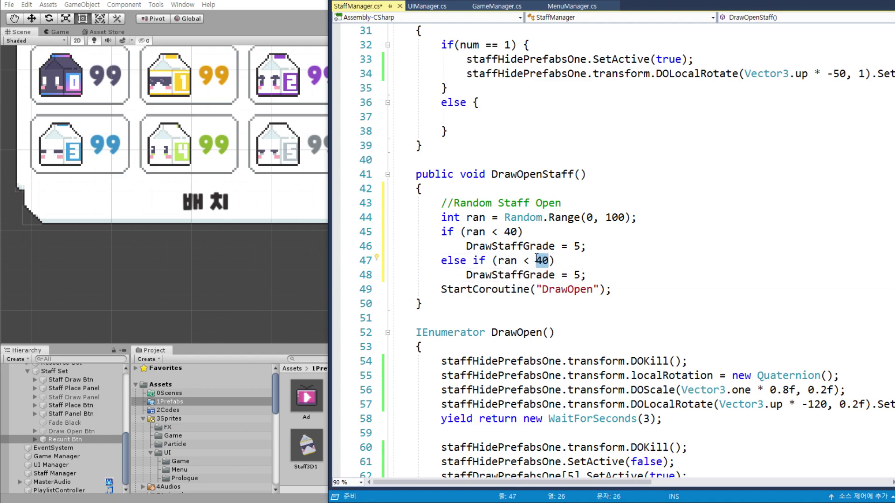
pyautogui.click(529, 260)
pyautogui.press('BackSpace')
pyautogui.write('=')
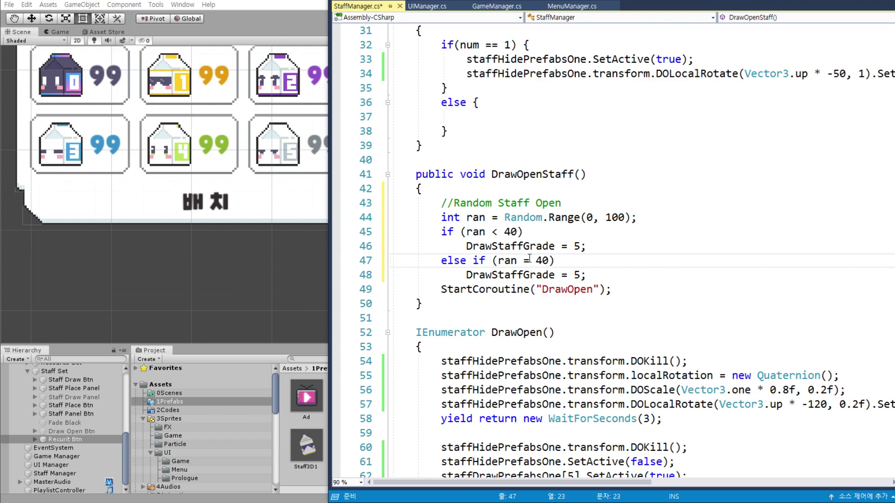
pyautogui.write('>')
pyautogui.press('BackSpace')
pyautogui.press('Right')
pyautogui.write('=')
pyautogui.press('Right')
pyautogui.press('Right')
pyautogui.press('Right')
pyautogui.write('&& ')
pyautogui.write('ran ')
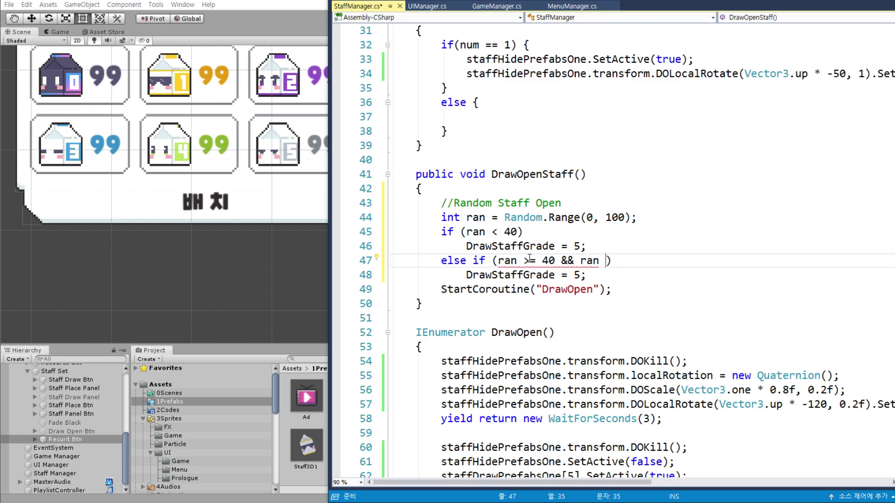
pyautogui.write('65')
pyautogui.press('Left')
pyautogui.press('Left')
pyautogui.write('<')
# - Change that 40–65 branch's DrawStaffGrade value from 5 to 4
pyautogui.click(583, 275)
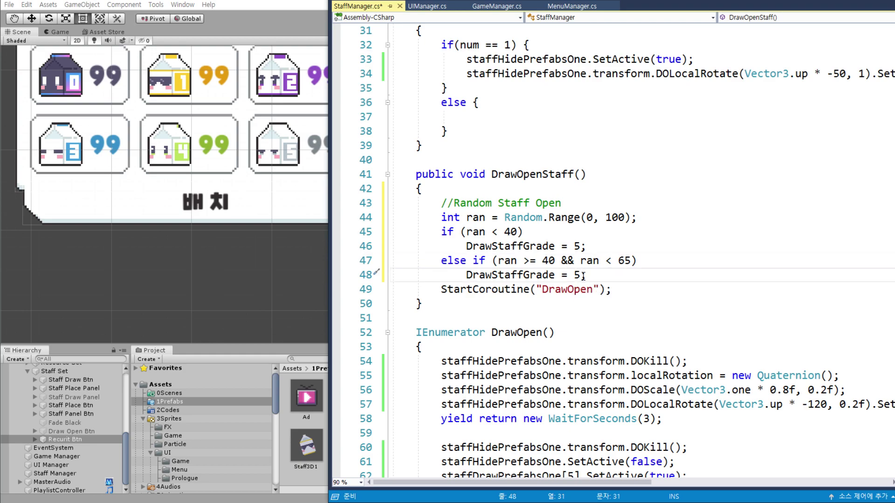
pyautogui.press('BackSpace')
pyautogui.write('4')
pyautogui.press('End')
pyautogui.press('Return')
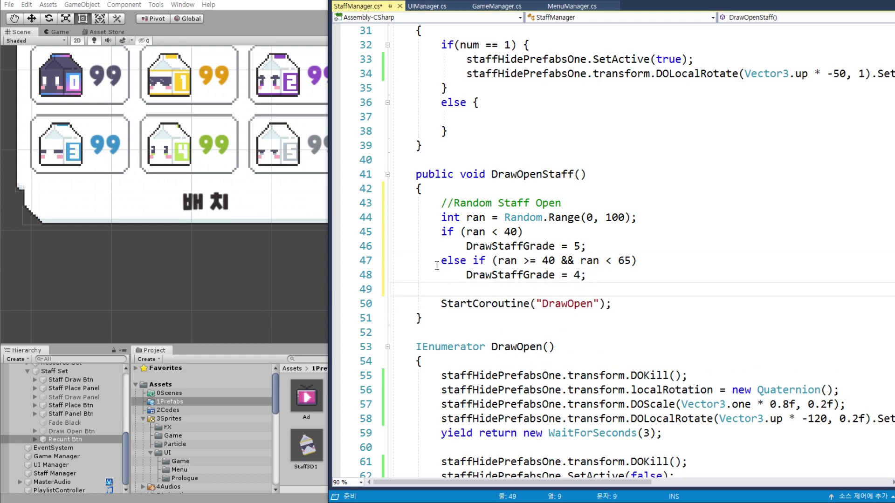
# - Duplicate the branch as a 65–80 condition that sets DrawStaffGrade to 3
pyautogui.moveTo(437, 266); pyautogui.dragTo(613, 279)
pyautogui.hotkey('ctrl', 'c')
pyautogui.click(579, 290)
pyautogui.hotkey('ctrl', 'v')
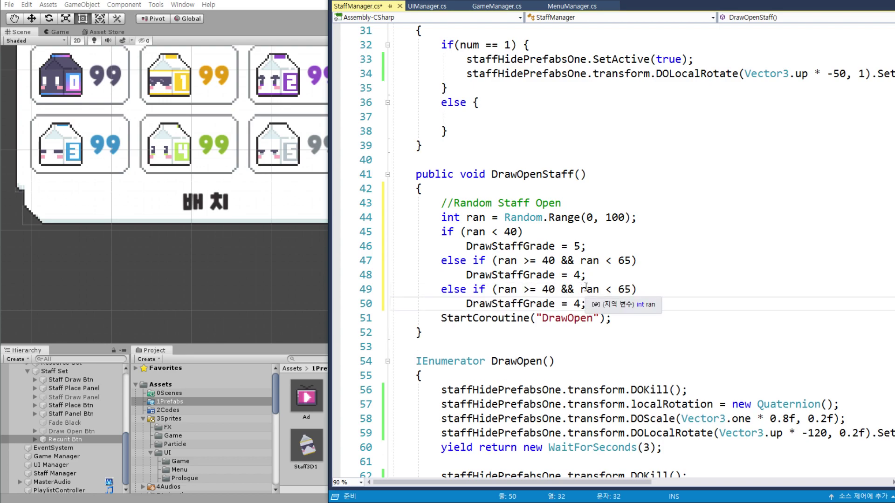
pyautogui.press('Return')
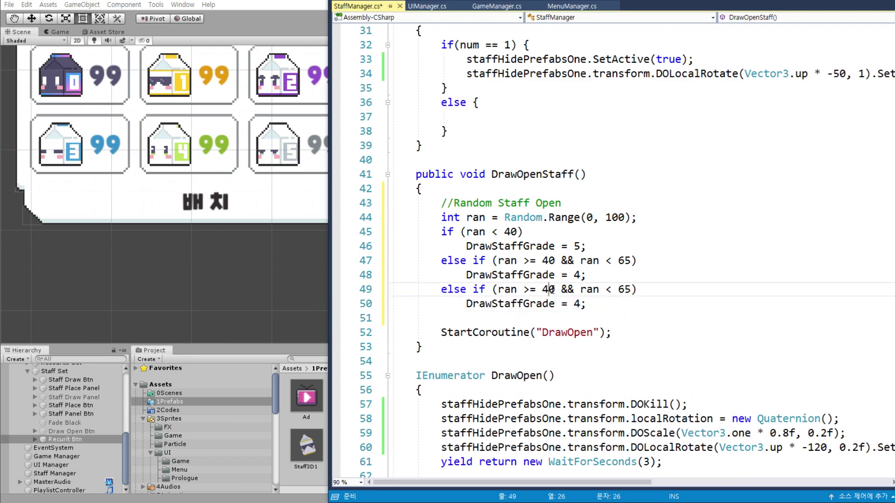
pyautogui.doubleClick(549, 290)
pyautogui.write('65')
pyautogui.click(631, 289)
pyautogui.press('BackSpace')
pyautogui.press('BackSpace')
pyautogui.write('80')
pyautogui.click(575, 303)
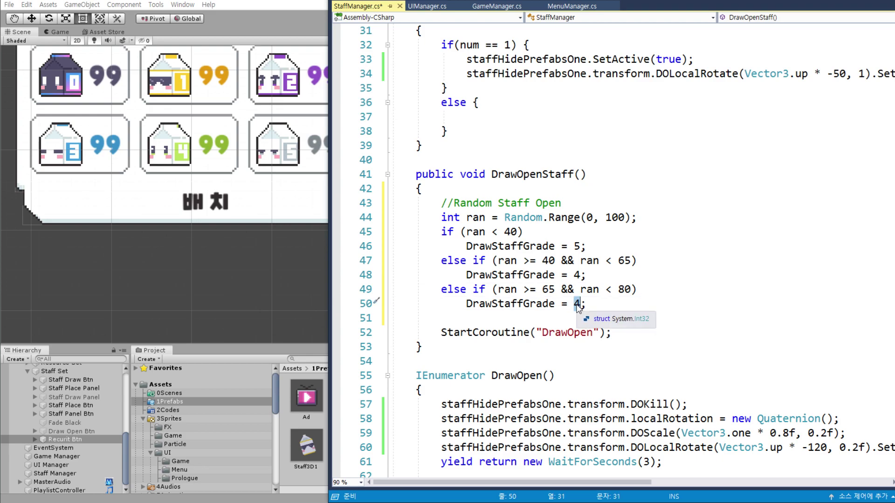
pyautogui.press('Delete')
pyautogui.write('3')
pyautogui.press('End')
pyautogui.press('Return')
# - Duplicate it again as an 80–90 branch setting DrawStaffGrade to 2, and copy it
pyautogui.moveTo(442, 290); pyautogui.dragTo(585, 312)
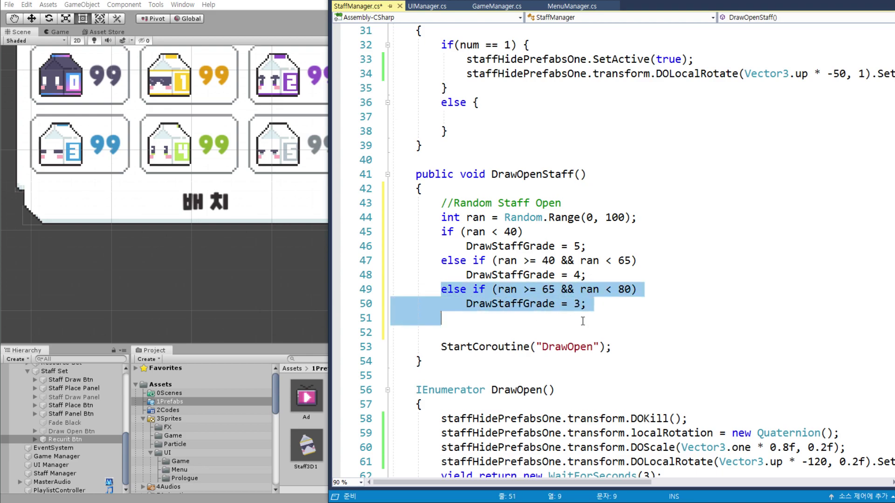
pyautogui.hotkey('ctrl', 'c')
pyautogui.click(585, 318)
pyautogui.hotkey('ctrl', 'v')
pyautogui.click(554, 318)
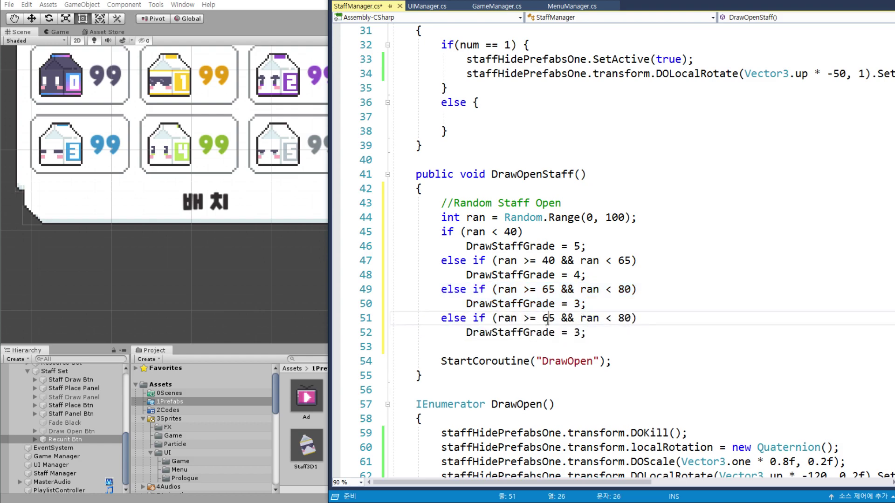
pyautogui.press('BackSpace')
pyautogui.press('BackSpace')
pyautogui.write('80')
pyautogui.click(630, 318)
pyautogui.press('BackSpace')
pyautogui.press('BackSpace')
pyautogui.write('90')
pyautogui.doubleClick(579, 333)
pyautogui.write('2')
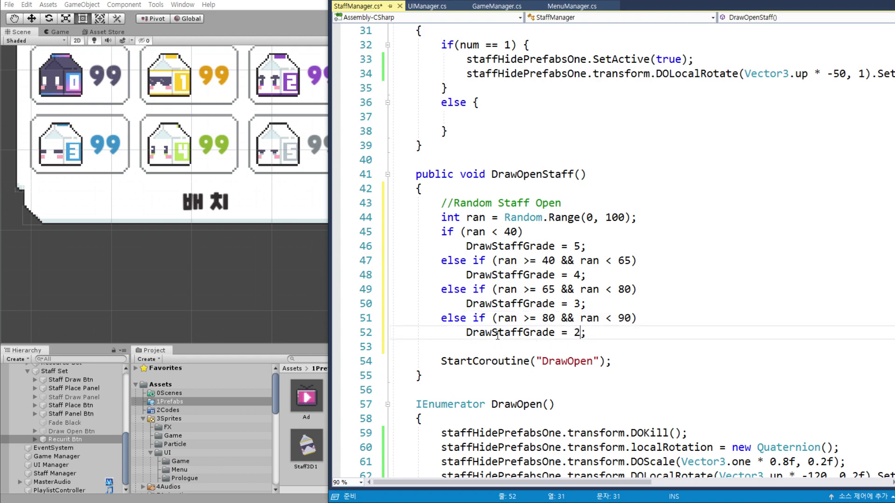
pyautogui.moveTo(436, 318); pyautogui.dragTo(593, 337)
pyautogui.hotkey('ctrl', 'c')
pyautogui.click(593, 337)
# - Paste a copy of the branch and turn it into 90–97 with DrawStaffGrade 1
pyautogui.press('Return')
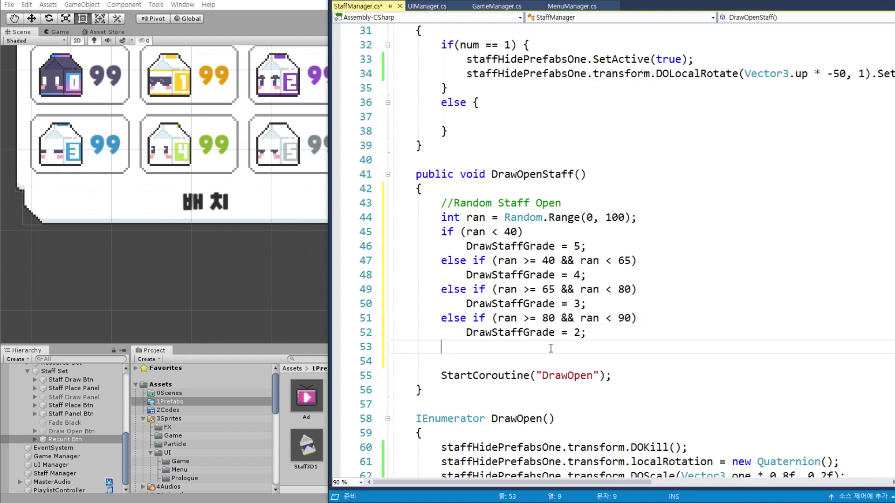
pyautogui.hotkey('ctrl', 'v')
pyautogui.click(550, 348)
pyautogui.press('BackSpace')
pyautogui.write('9')
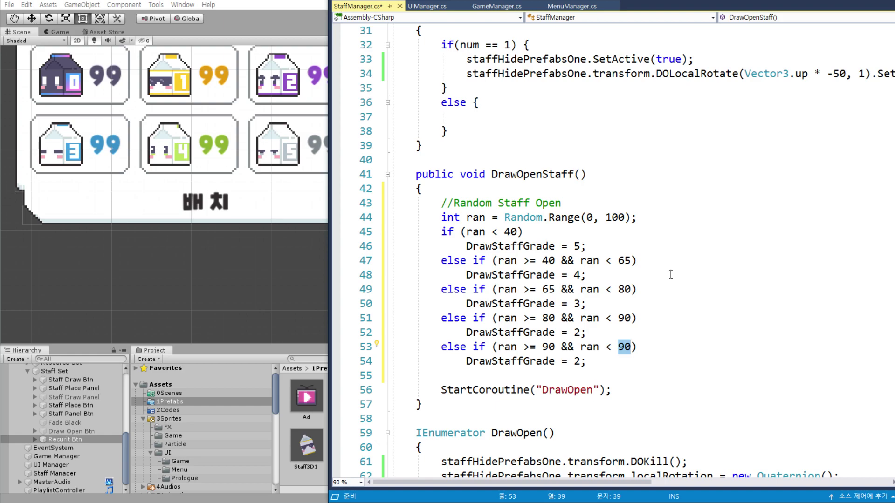
pyautogui.write('9')
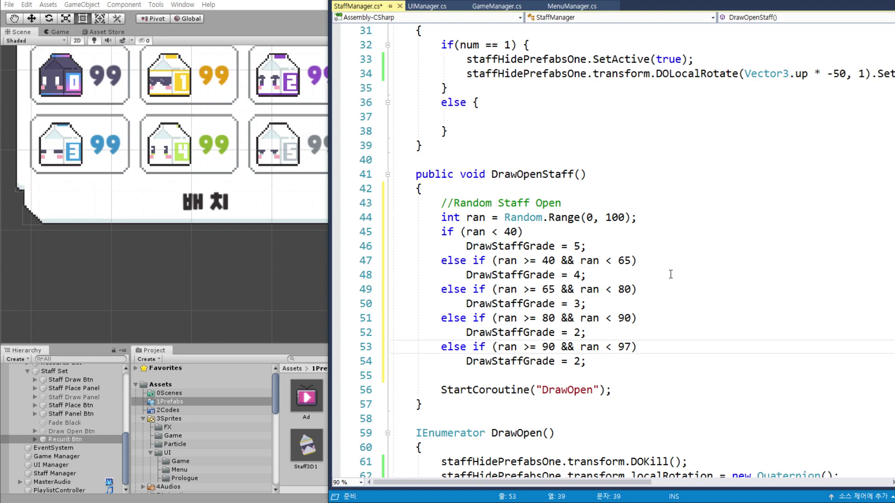
pyautogui.click(583, 361)
pyautogui.write('1')
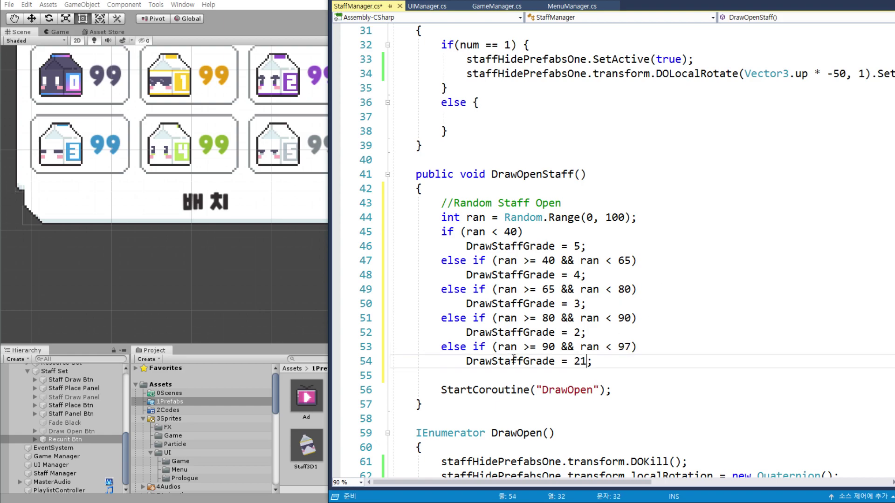
pyautogui.press('BackSpace')
# - Add a final 97–100 branch giving DrawStaffGrade 0 and save StaffManager.cs
pyautogui.moveTo(438, 347)
pyautogui.mouseDown()
pyautogui.moveTo(605, 349)
pyautogui.moveTo(586, 362)
pyautogui.mouseUp()
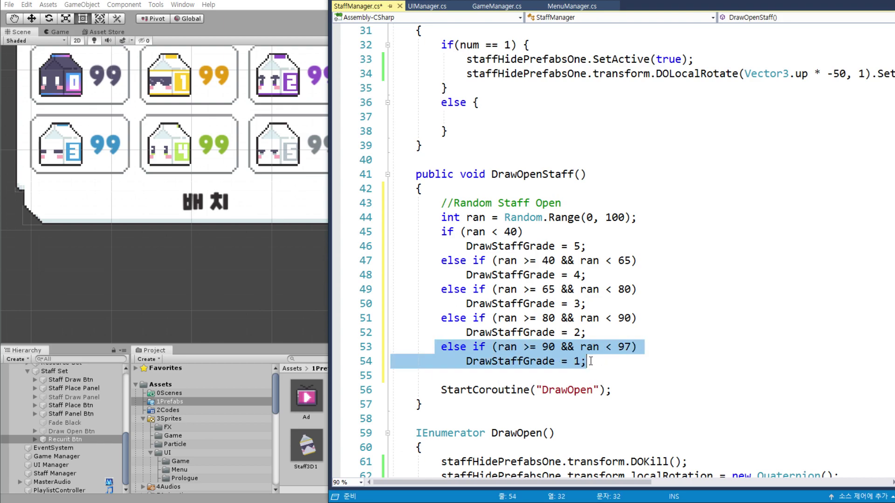
pyautogui.hotkey('ctrl', 'c')
pyautogui.click(551, 376)
pyautogui.hotkey('ctrl', 'v')
pyautogui.click(555, 376)
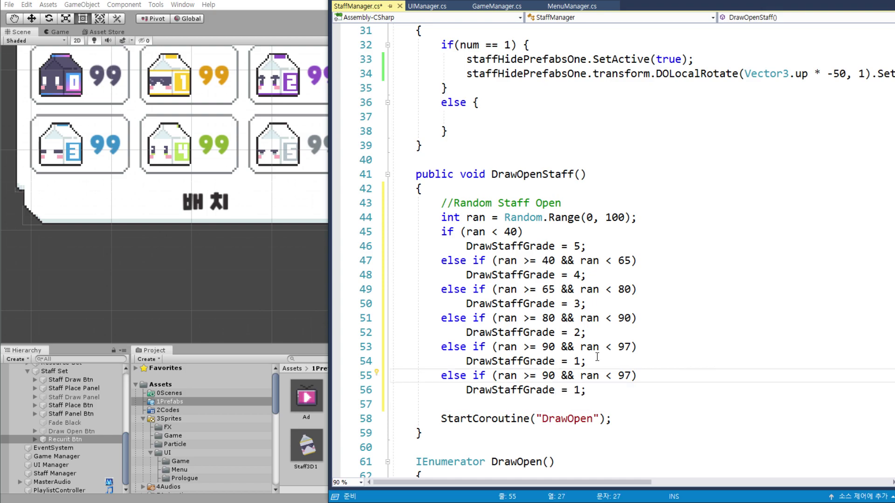
pyautogui.press('BackSpace')
pyautogui.press('BackSpace')
pyautogui.write('97')
pyautogui.moveTo(632, 375); pyautogui.dragTo(618, 375)
pyautogui.write('1')
pyautogui.click(579, 390)
pyautogui.write('0')
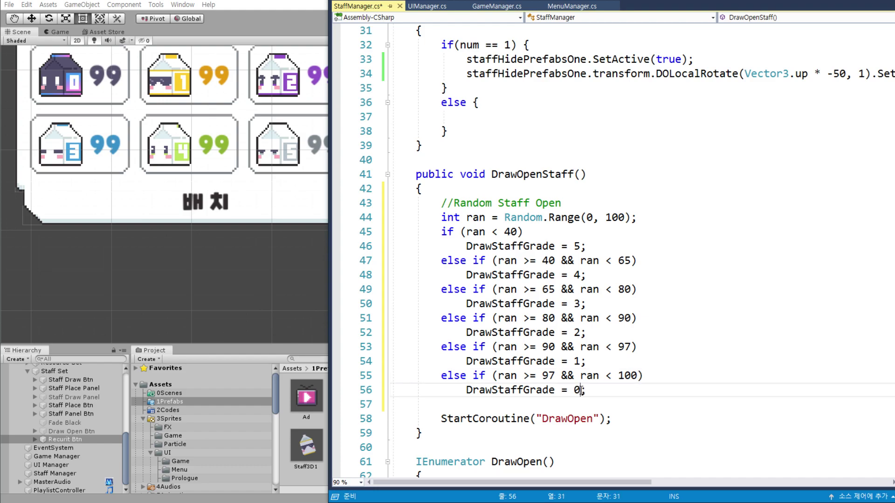
pyautogui.click(561, 376)
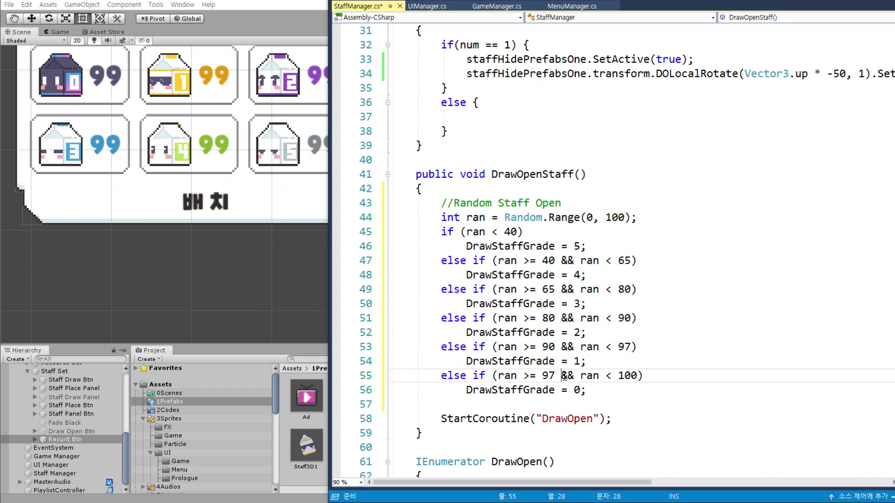
pyautogui.doubleClick(475, 390)
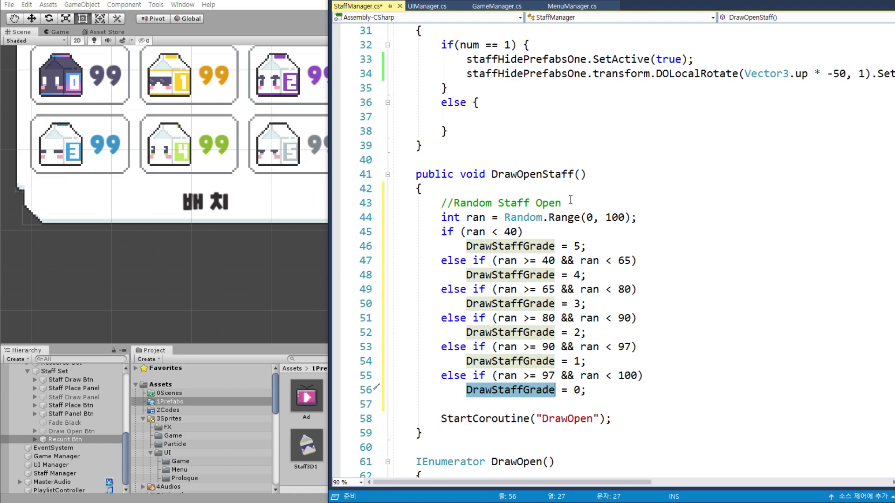
pyautogui.hotkey('ctrl', 's')
pyautogui.scroll(-5, 597, 265)
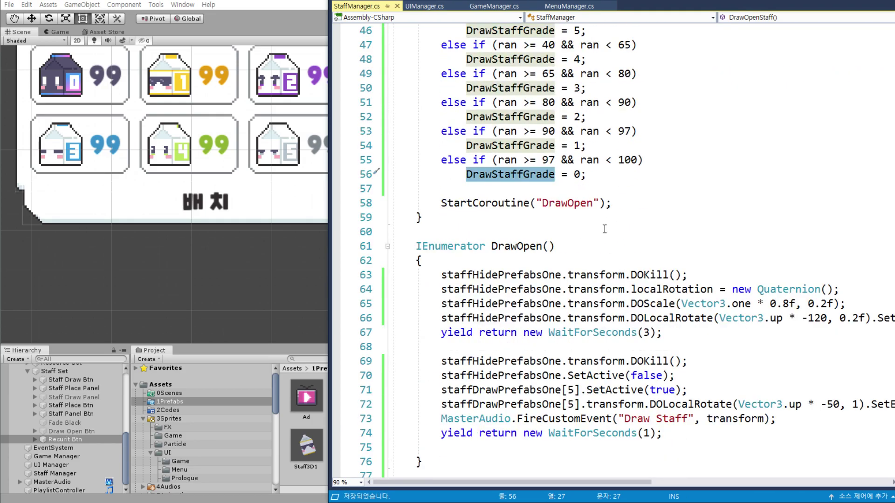
# - In DrawOpen, replace both staffDrawPrefabsOne[5] indices with DrawStaffGrade
pyautogui.doubleClick(571, 389)
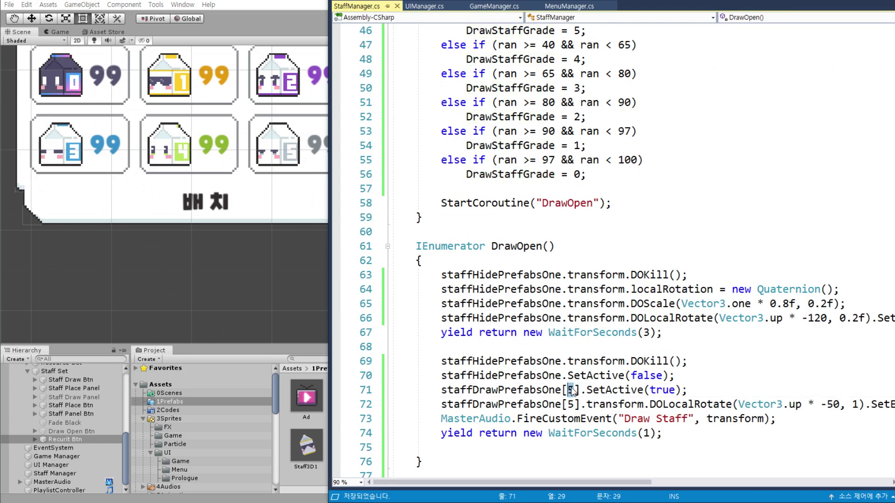
pyautogui.hotkey('ctrl', 'v')
pyautogui.click(569, 404)
pyautogui.hotkey('ctrl', 'v')
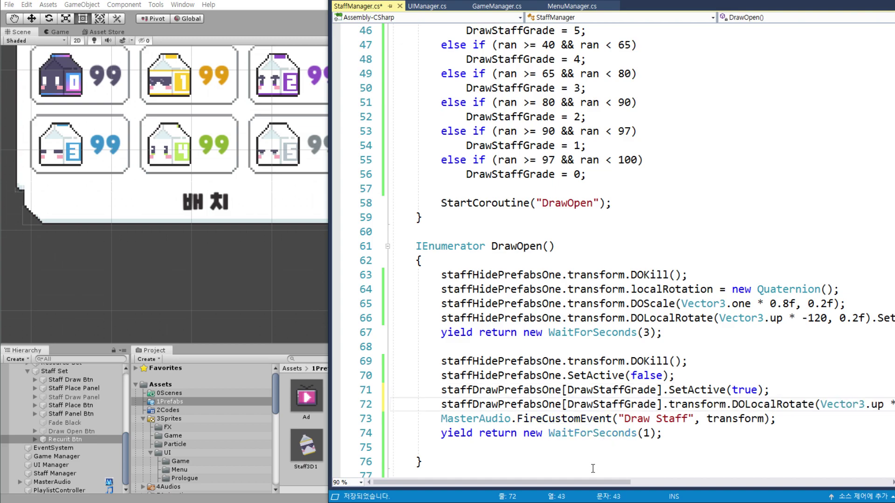
pyautogui.moveTo(602, 480); pyautogui.dragTo(579, 481)
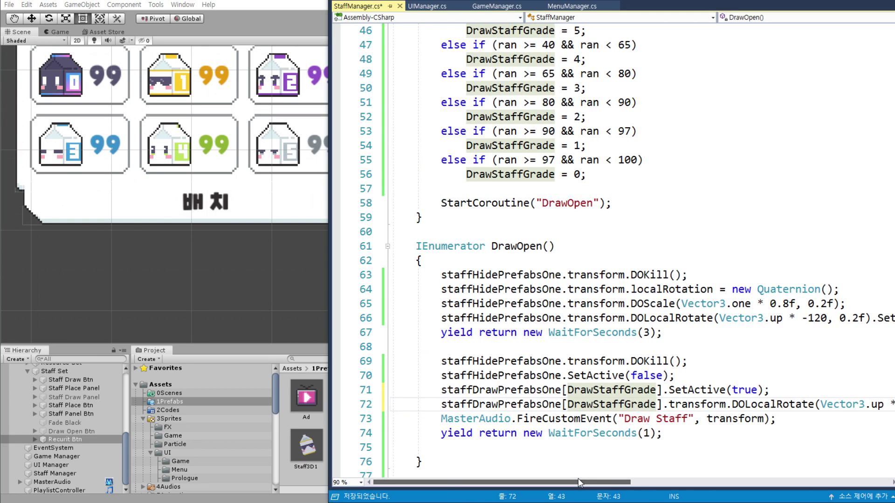
pyautogui.scroll(-5, 594, 315)
# - Replace the [5] indices in Recurit and Disable3DStaff with DrawStaffGrade and save the script
pyautogui.click(576, 303)
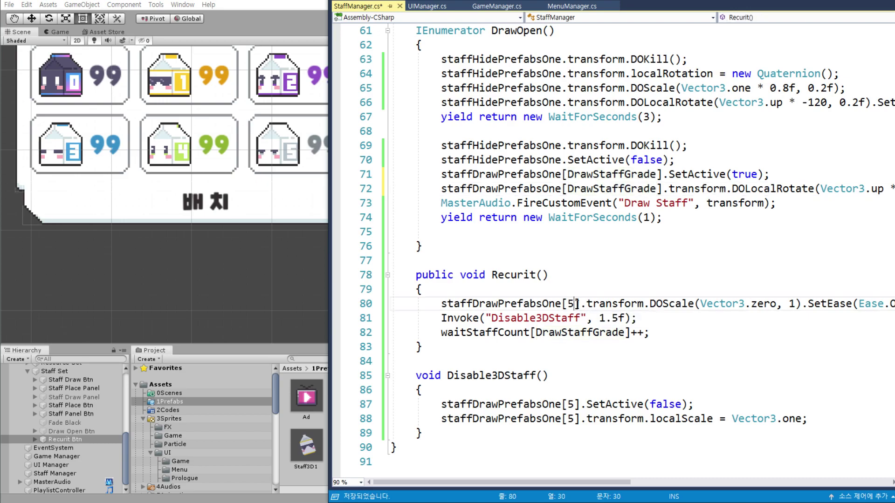
pyautogui.doubleClick(571, 304)
pyautogui.hotkey('ctrl', 'v')
pyautogui.doubleClick(570, 404)
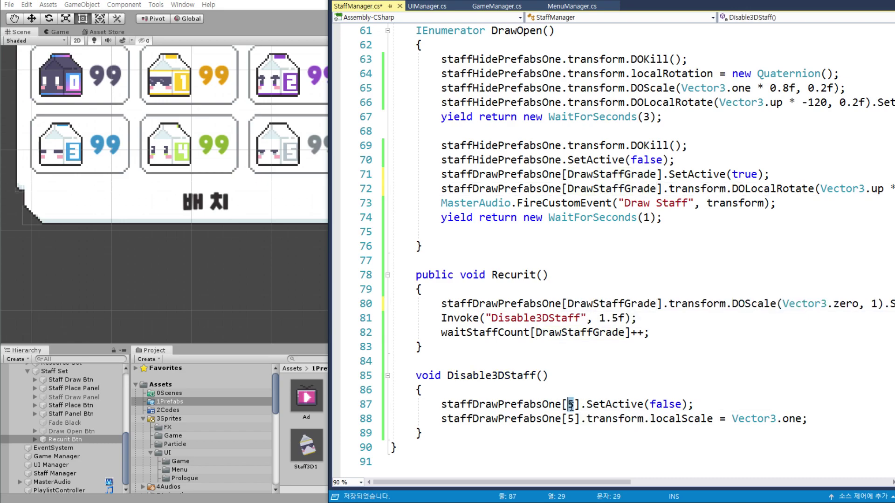
pyautogui.hotkey('ctrl', 'v')
pyautogui.doubleClick(571, 419)
pyautogui.hotkey('ctrl', 'v')
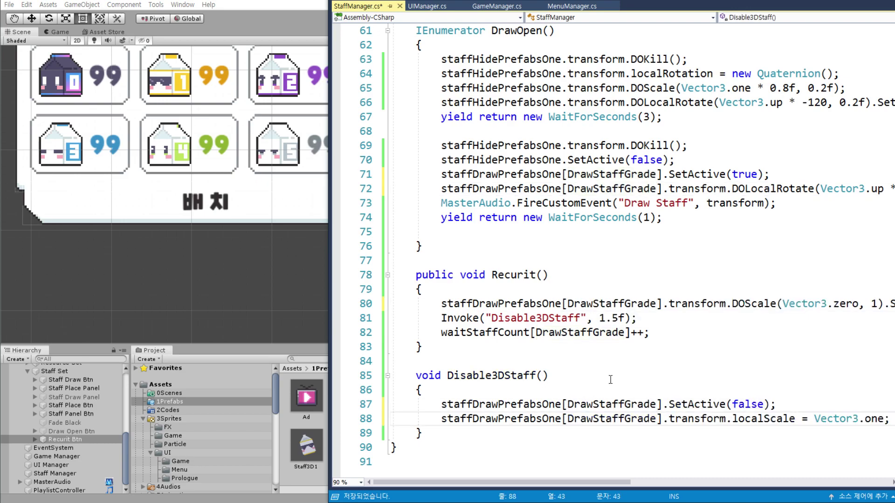
pyautogui.hotkey('ctrl', 's')
# - Look over the edited StaffManager.cs code and return to the Unity editor
pyautogui.click(638, 280)
pyautogui.scroll(5, 657, 202)
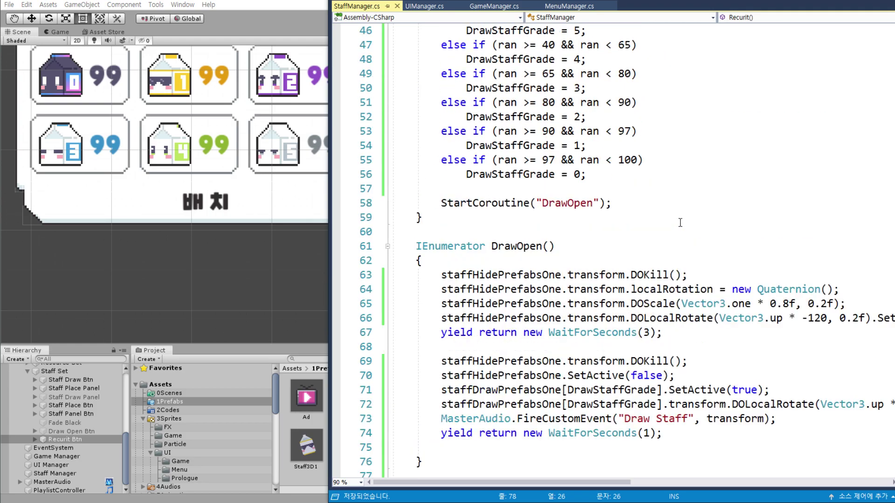
pyautogui.scroll(4, 684, 224)
pyautogui.scroll(-5, 684, 236)
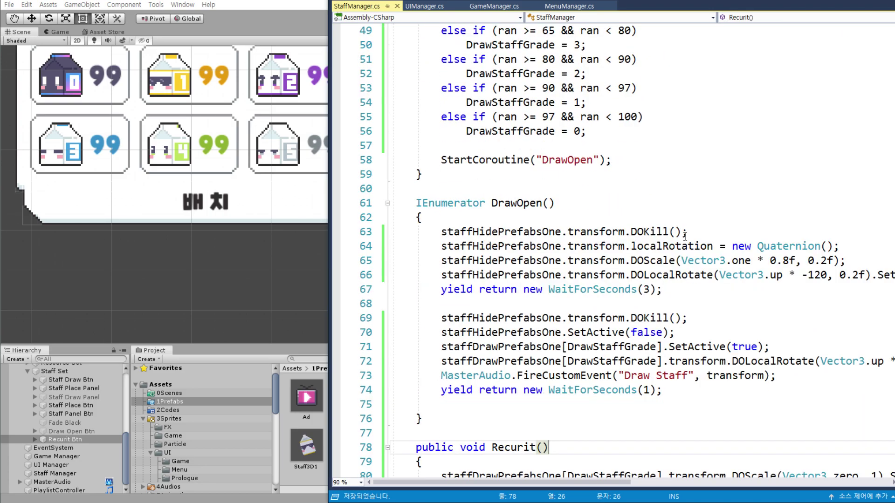
pyautogui.scroll(6, 698, 172)
pyautogui.scroll(5, 658, 204)
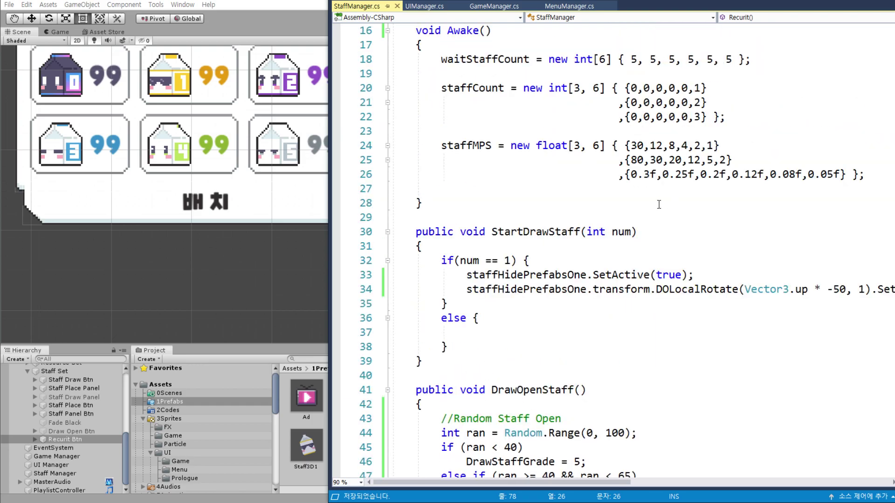
pyautogui.hotkey('alt', 'Tab')
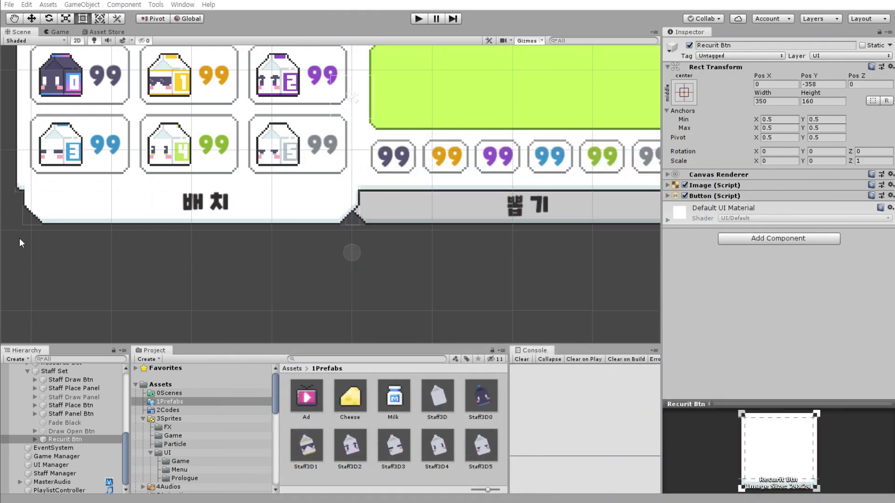
# - Save the current scene and the project from the File menu
pyautogui.click(14, 8)
pyautogui.click(26, 44)
pyautogui.click(11, 6)
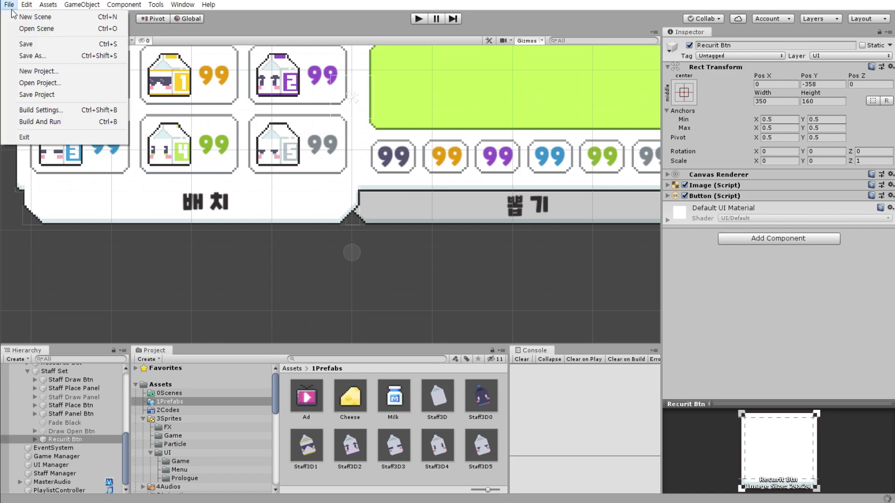
pyautogui.click(55, 95)
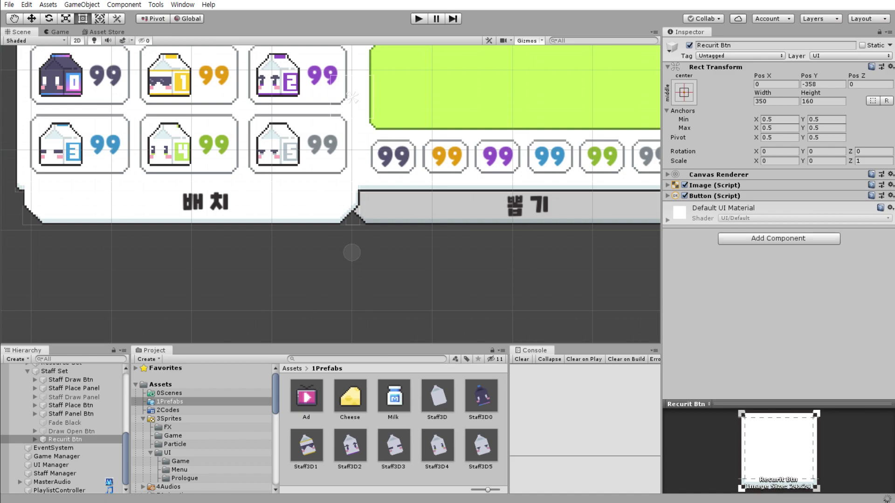
# - Play-test a staff draw and recruit, confirming one waiting count rose from 5 to 6, then stop
pyautogui.click(418, 21)
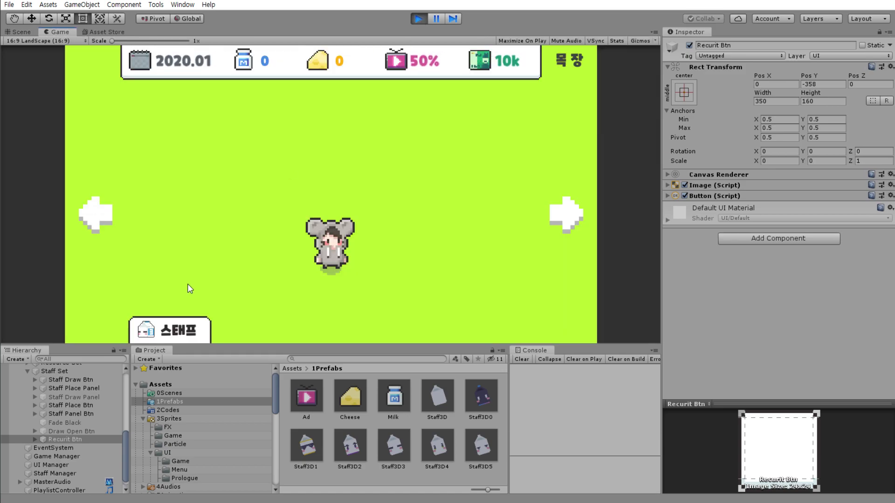
pyautogui.click(186, 336)
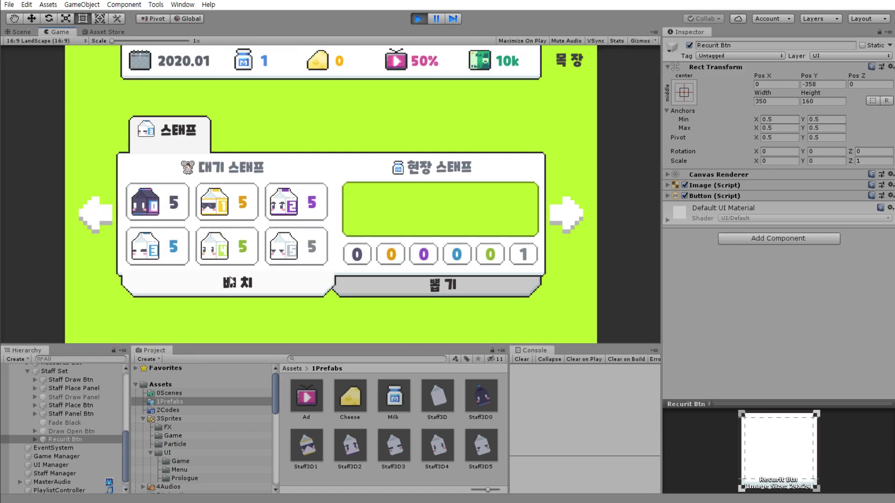
pyautogui.click(386, 294)
pyautogui.click(303, 242)
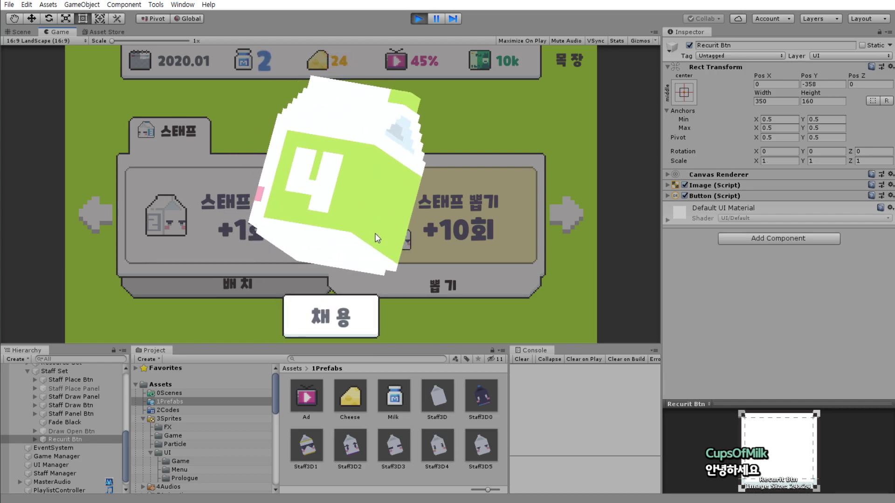
pyautogui.click(347, 317)
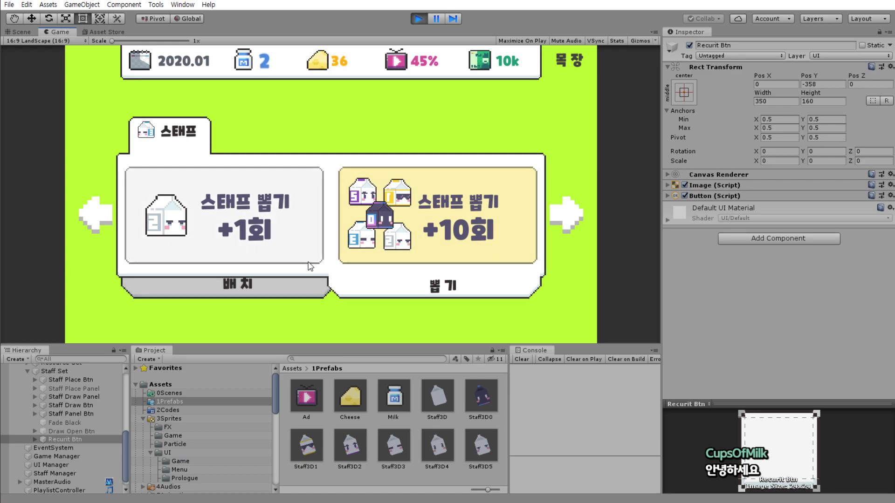
pyautogui.click(270, 292)
pyautogui.click(350, 295)
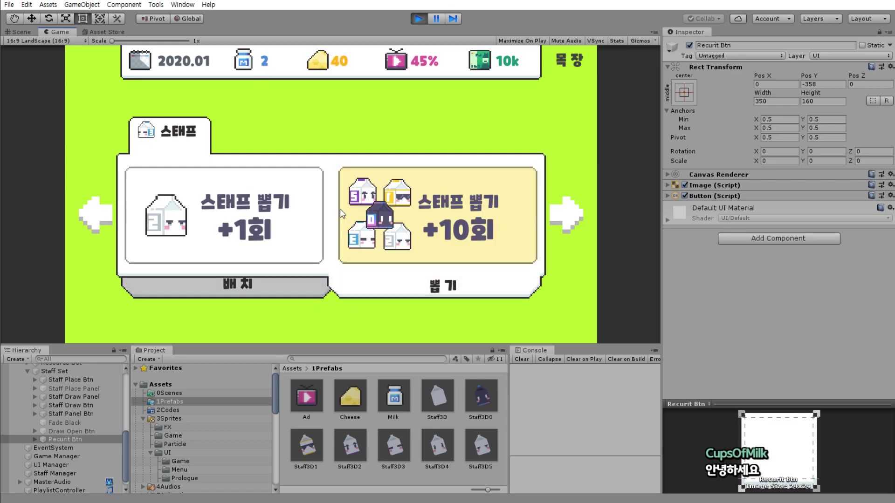
pyautogui.click(296, 286)
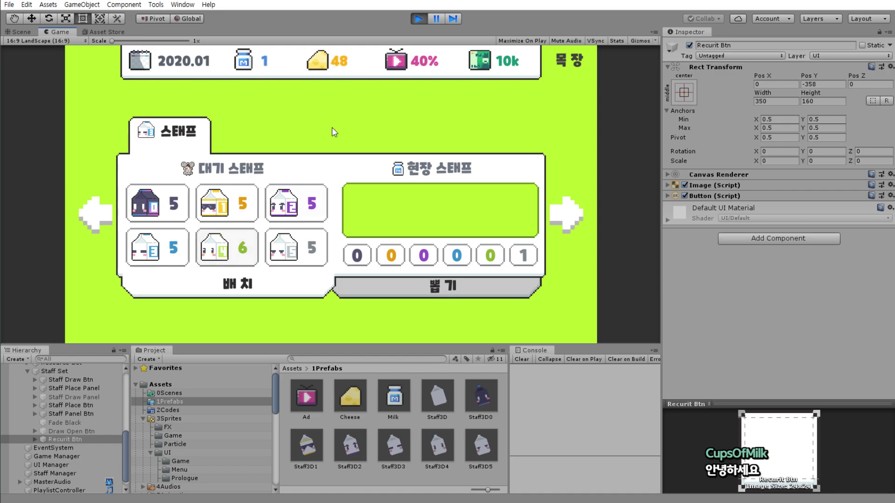
pyautogui.hotkey('ctrl', 'p')
# - Change the Recurit shrink tween on line 80 from Ease.OutBack to Ease.InBack
pyautogui.hotkey('alt', 'Tab')
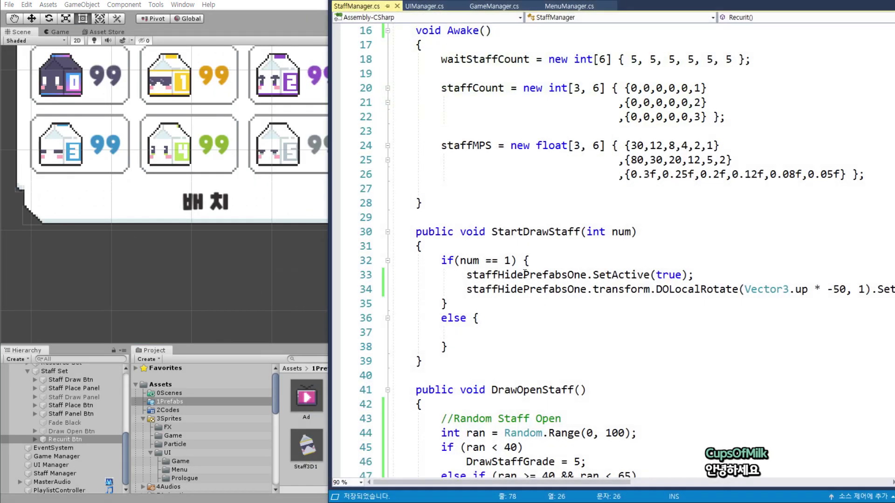
pyautogui.click(674, 299)
pyautogui.scroll(-1, 676, 301)
pyautogui.scroll(-4, 690, 317)
pyautogui.scroll(-10, 713, 336)
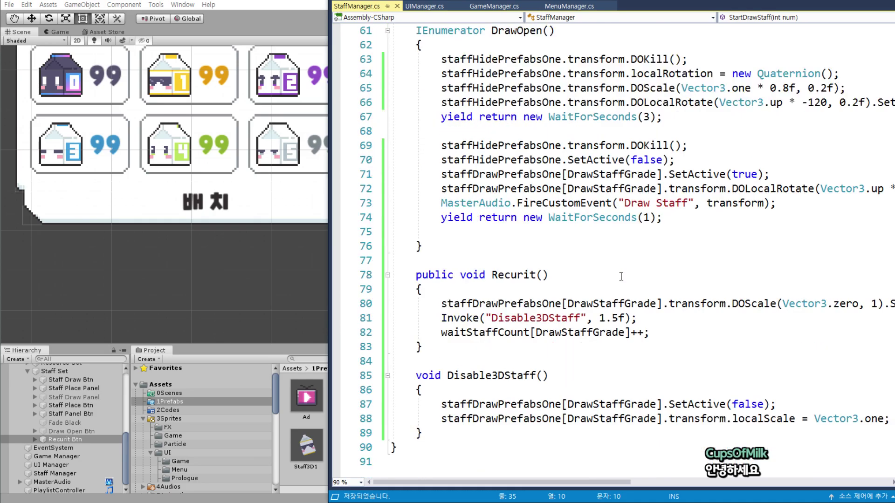
pyautogui.scroll(-2, 735, 357)
pyautogui.scroll(1, 735, 357)
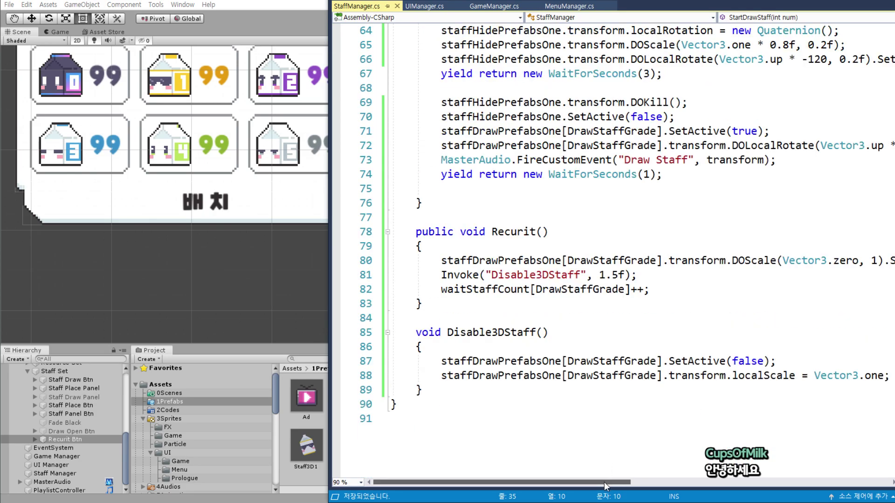
pyautogui.moveTo(595, 483); pyautogui.dragTo(694, 480)
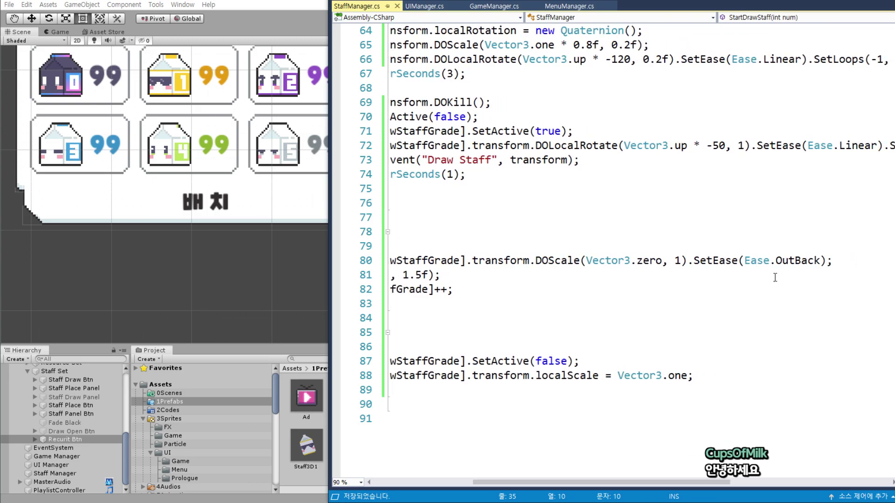
pyautogui.moveTo(796, 257); pyautogui.dragTo(775, 259)
pyautogui.press('BackSpace')
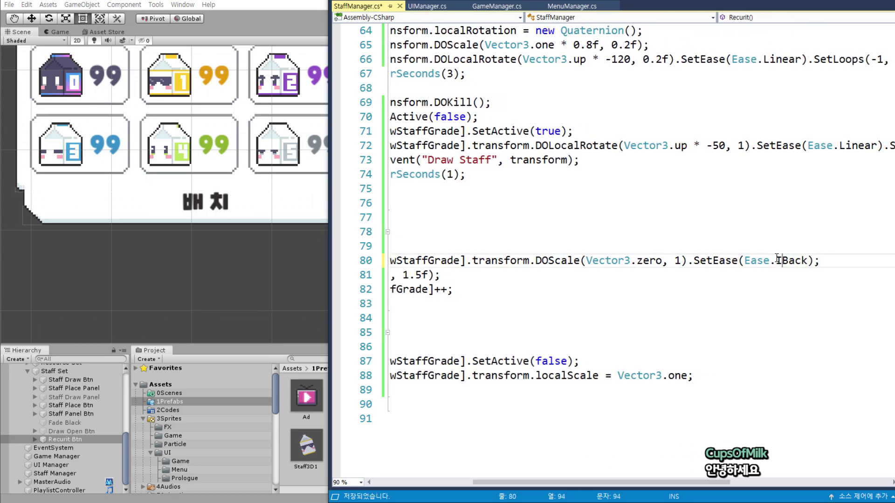
# - Look over the Disable3DStaff and staffHidePrefabsOne code, then return to Unity
pyautogui.moveTo(507, 483); pyautogui.dragTo(406, 483)
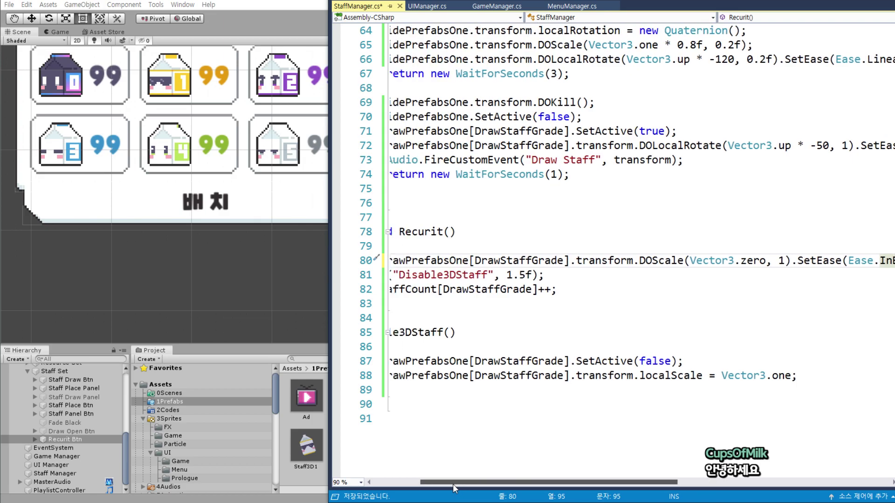
pyautogui.click(567, 275)
pyautogui.scroll(2, 557, 226)
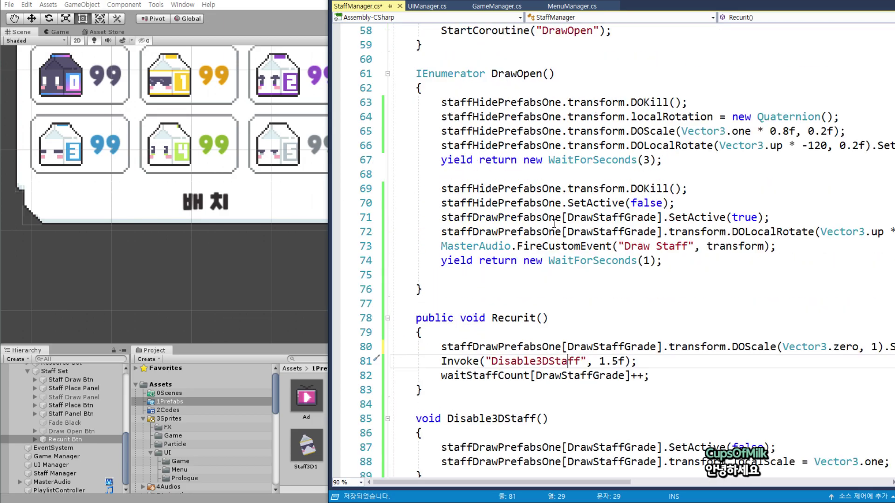
pyautogui.scroll(2, 556, 226)
pyautogui.click(536, 188)
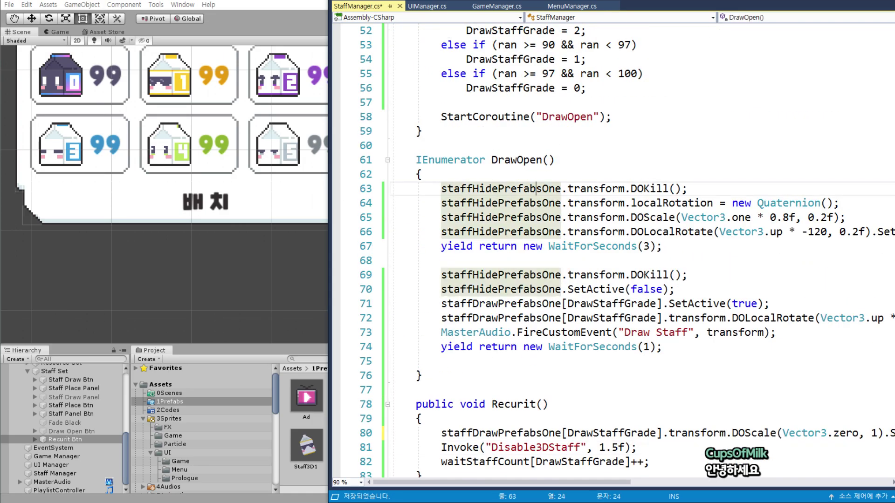
pyautogui.hotkey('alt', 'Tab')
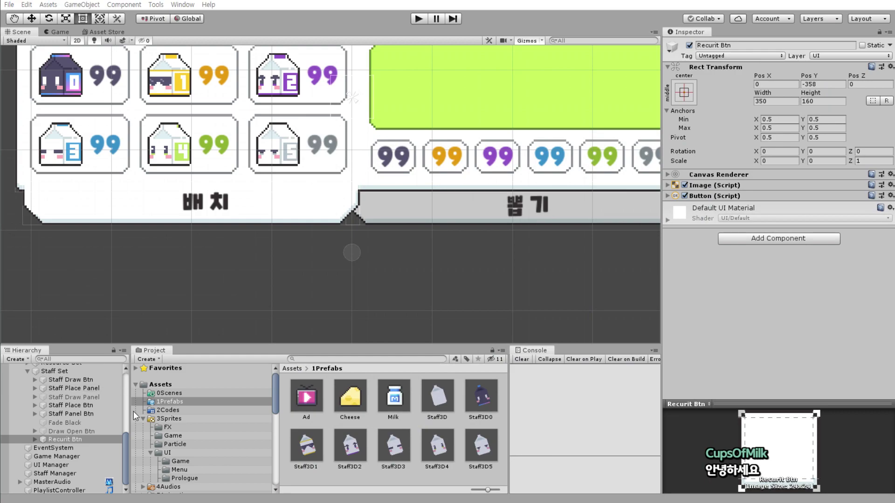
# - Confirm Staff0 has no tween yet and copy Staff5's DO Tween Animation component
pyautogui.click(128, 446)
pyautogui.moveTo(126, 441); pyautogui.dragTo(127, 375)
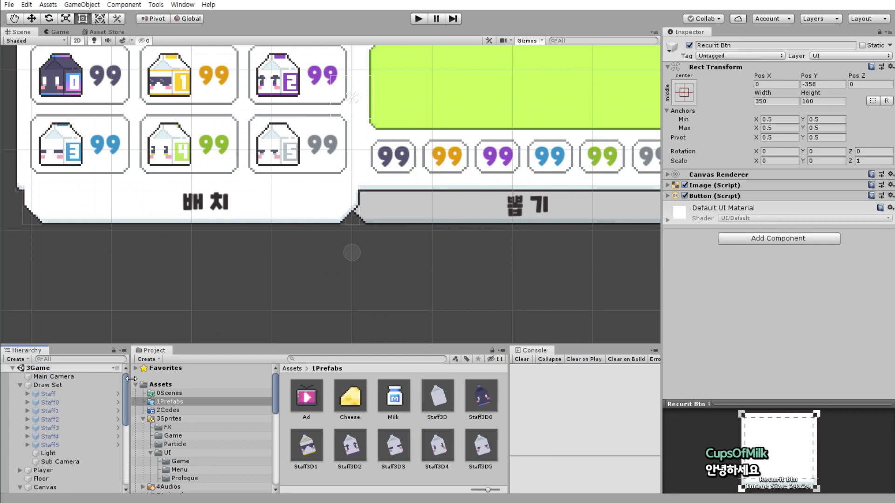
pyautogui.click(57, 403)
pyautogui.click(65, 395)
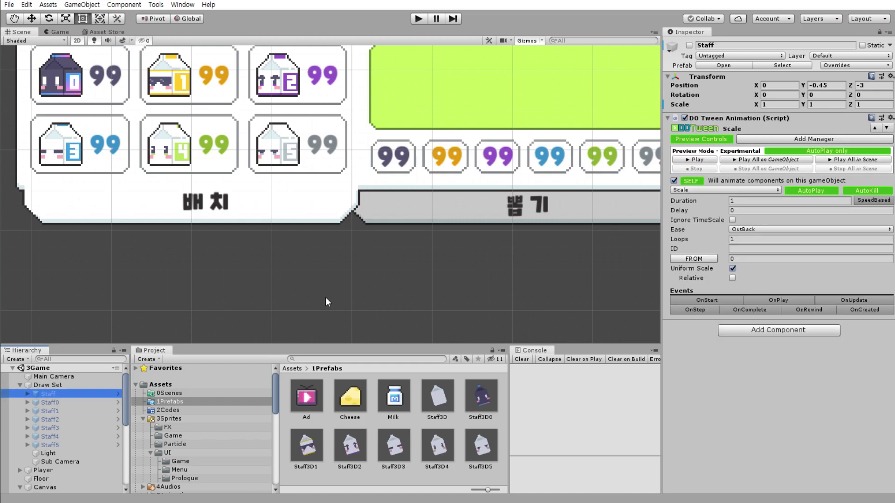
pyautogui.click(54, 402)
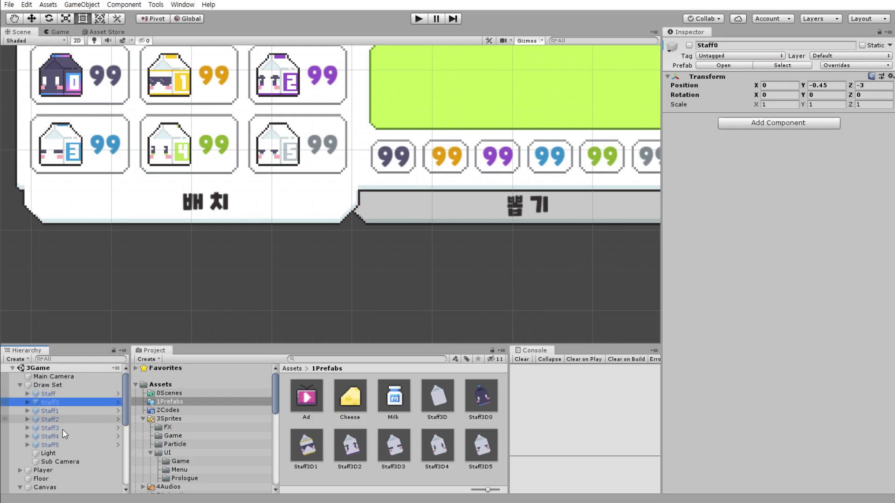
pyautogui.click(63, 444)
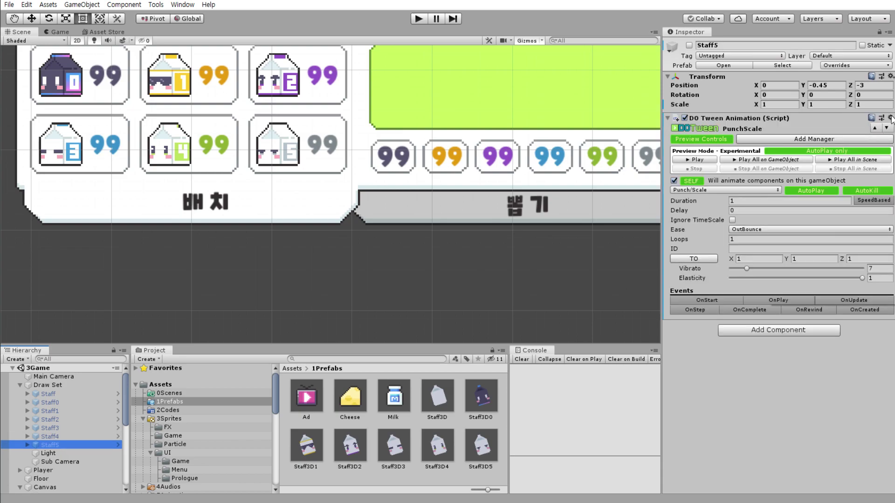
pyautogui.click(890, 119)
pyautogui.click(820, 218)
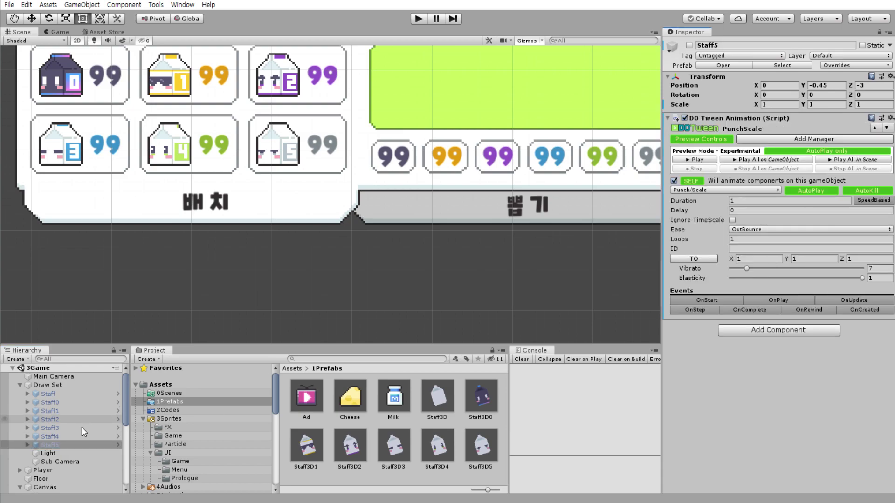
# - Paste the PunchScale tween as a new component onto Staff0 through Staff4
pyautogui.click(68, 438)
pyautogui.keyDown('shift'); pyautogui.click(80, 402); pyautogui.keyUp('shift')
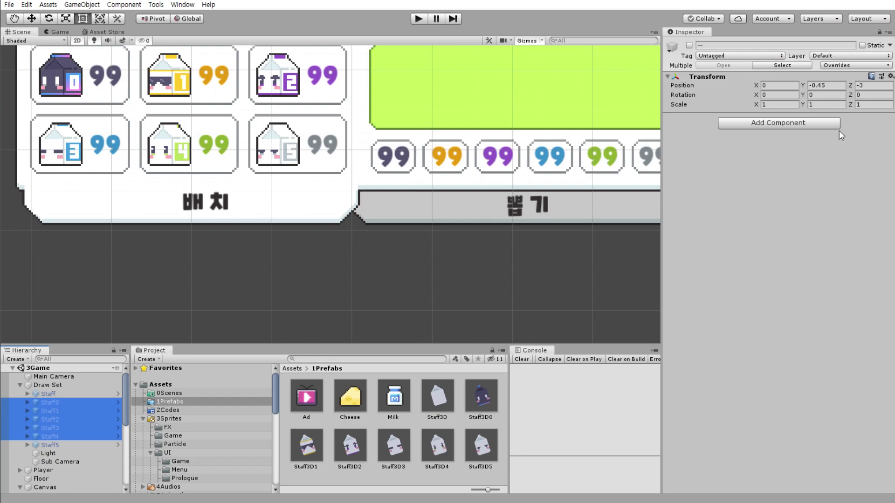
pyautogui.click(889, 75)
pyautogui.click(854, 140)
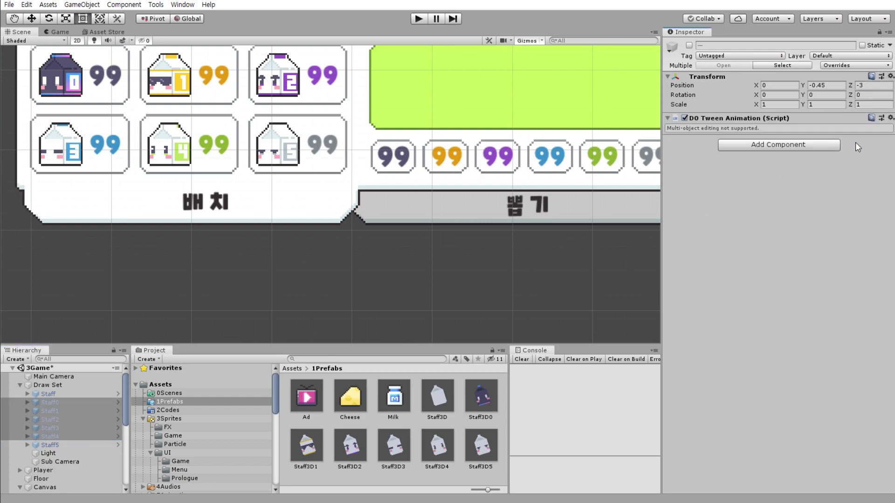
# - Save the 3Game scene and select Staff4 to verify its PunchScale tween
pyautogui.click(8, 4)
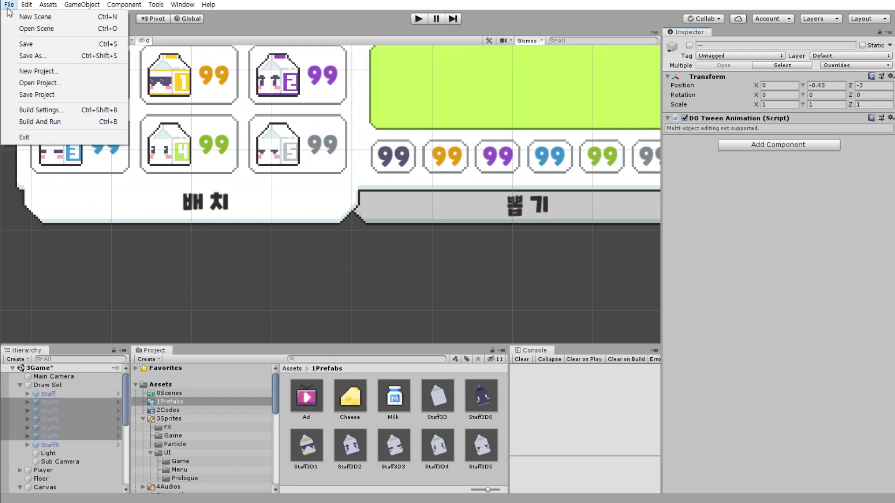
pyautogui.click(26, 44)
pyautogui.click(8, 4)
pyautogui.click(41, 84)
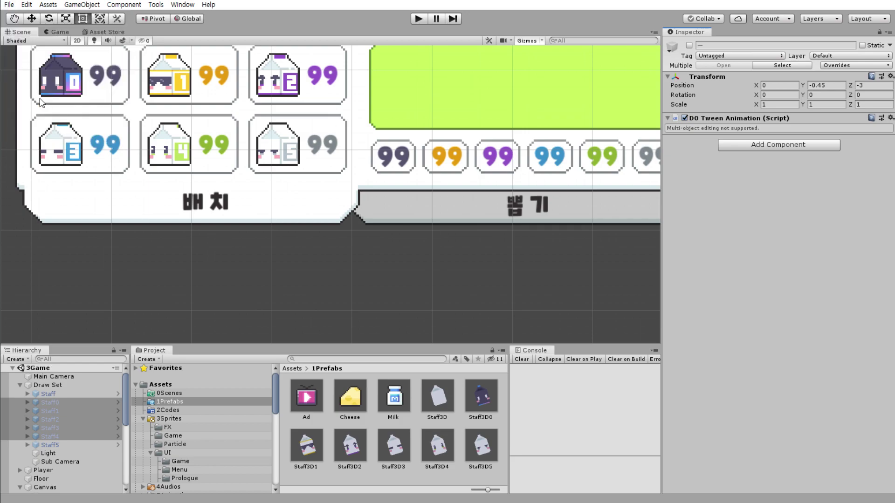
pyautogui.click(74, 435)
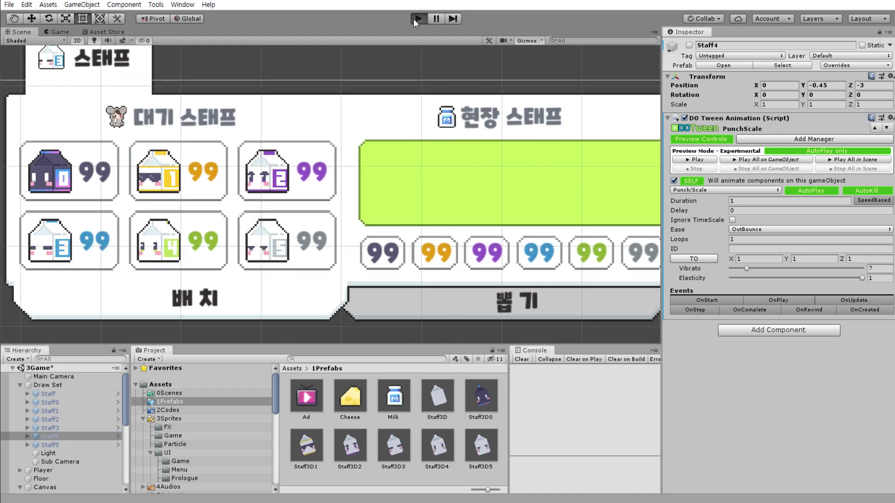
# - Enter play mode and start a single +1회 staff draw from the 스태프 panel's 뽑기 tab
pyautogui.click(412, 19)
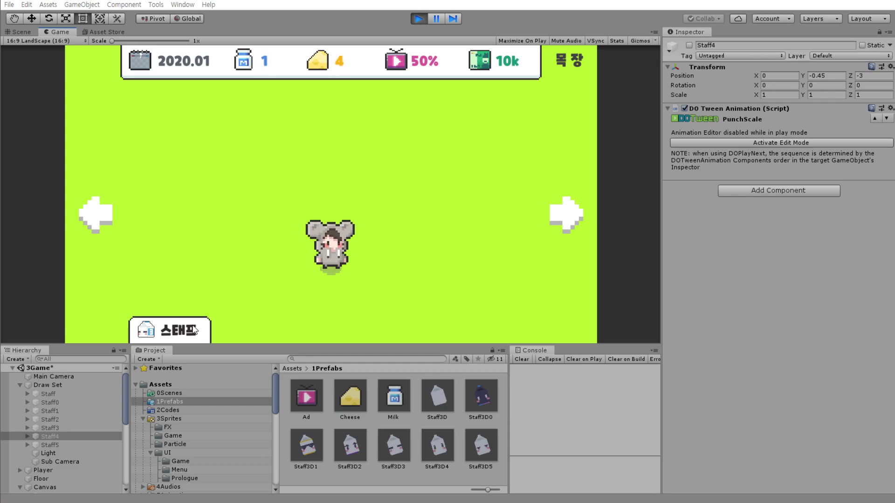
pyautogui.click(196, 330)
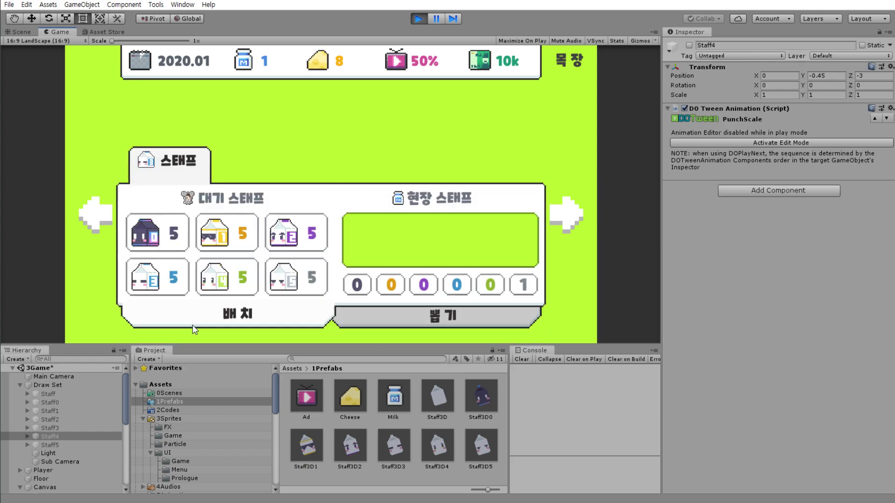
pyautogui.click(350, 286)
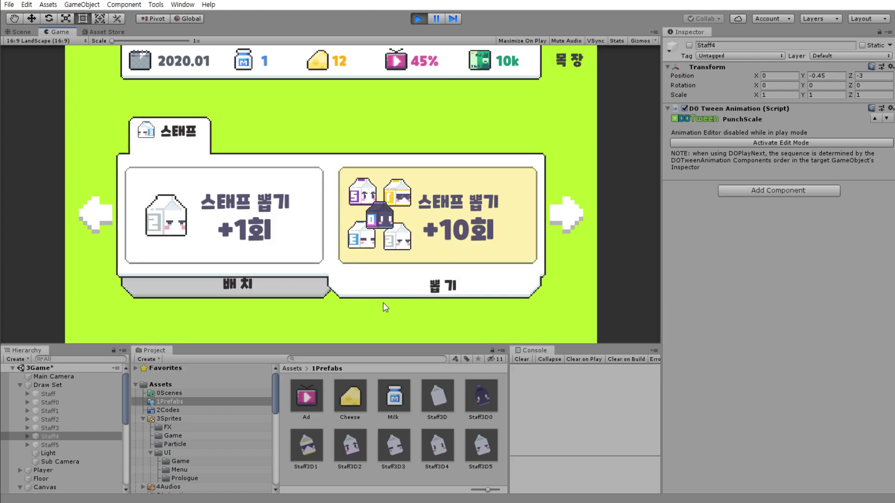
pyautogui.click(200, 241)
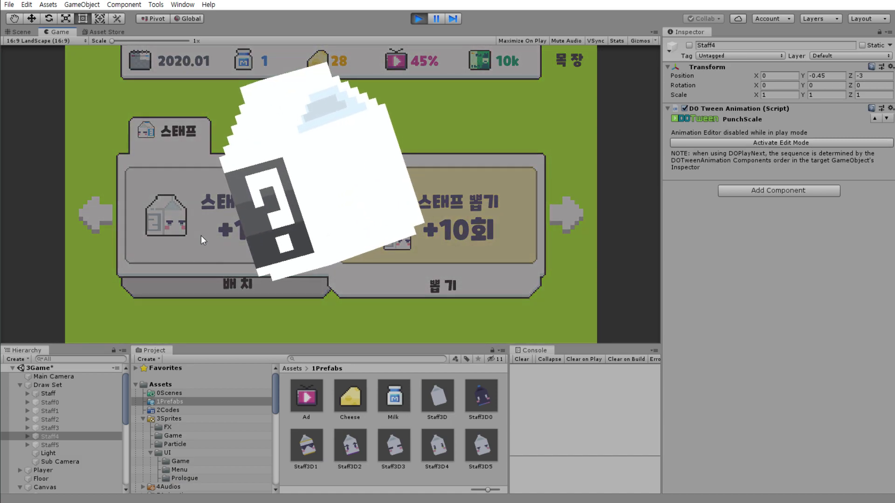
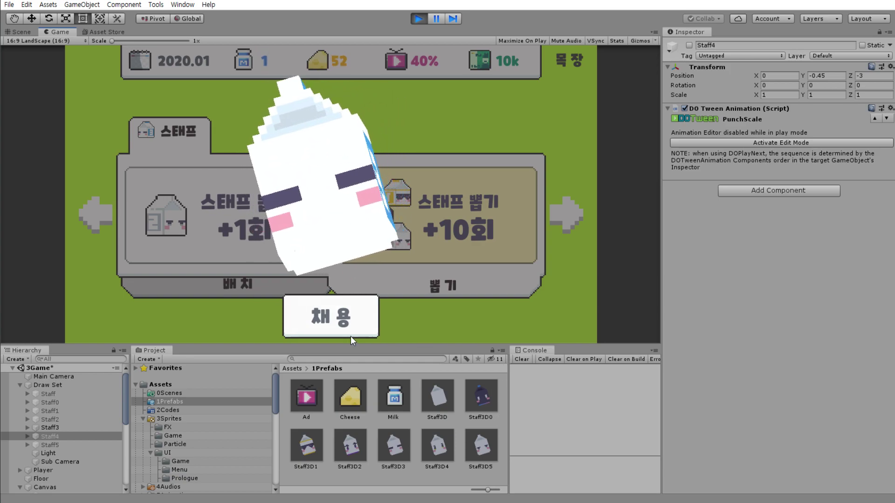
# - Hire the drawn staff member, then draw a single staff member again
pyautogui.click(336, 316)
pyautogui.click(336, 316)
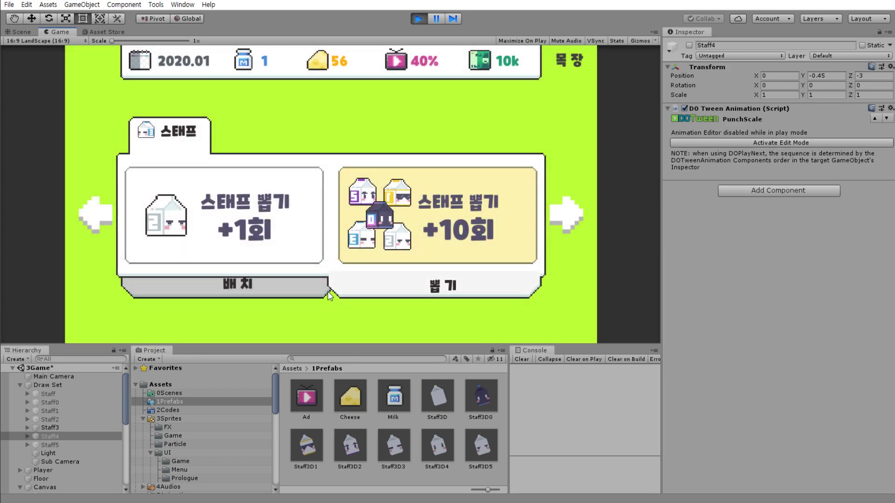
pyautogui.click(218, 254)
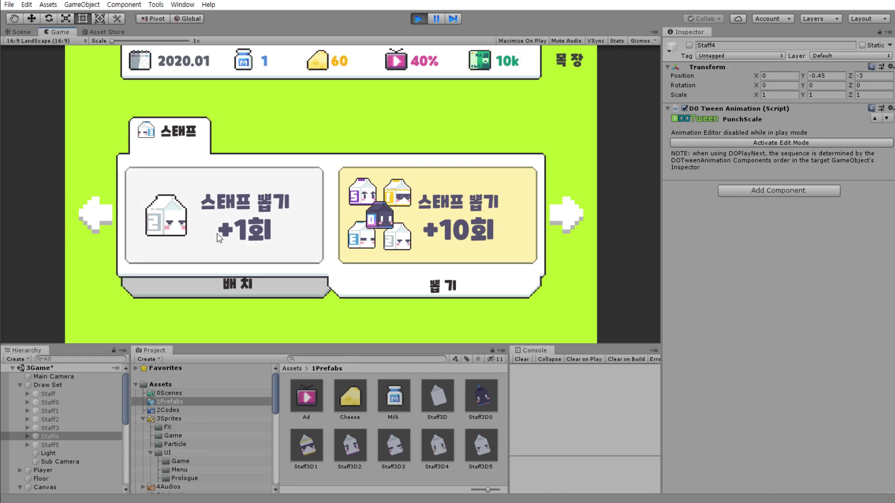
pyautogui.click(217, 232)
pyautogui.click(218, 231)
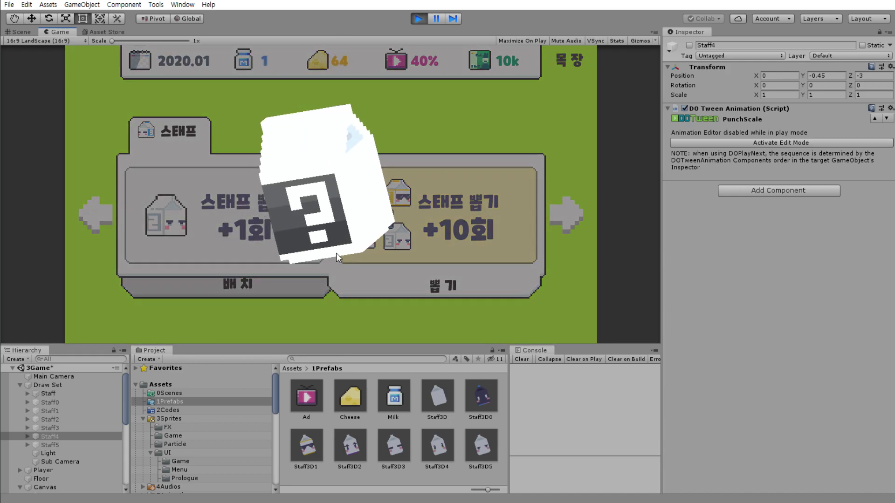
# - Tap the spinning mystery carton repeatedly to reveal the draw, then stop play mode
pyautogui.click(331, 256)
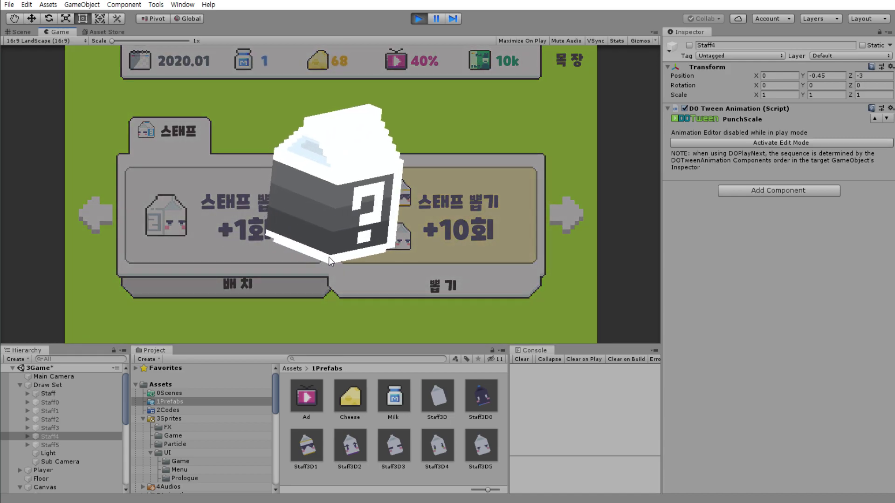
pyautogui.click(363, 172)
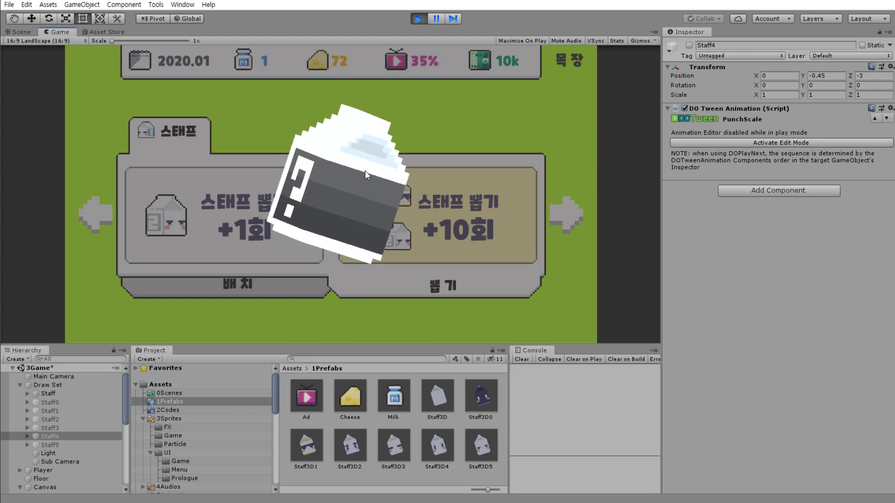
pyautogui.click(349, 179)
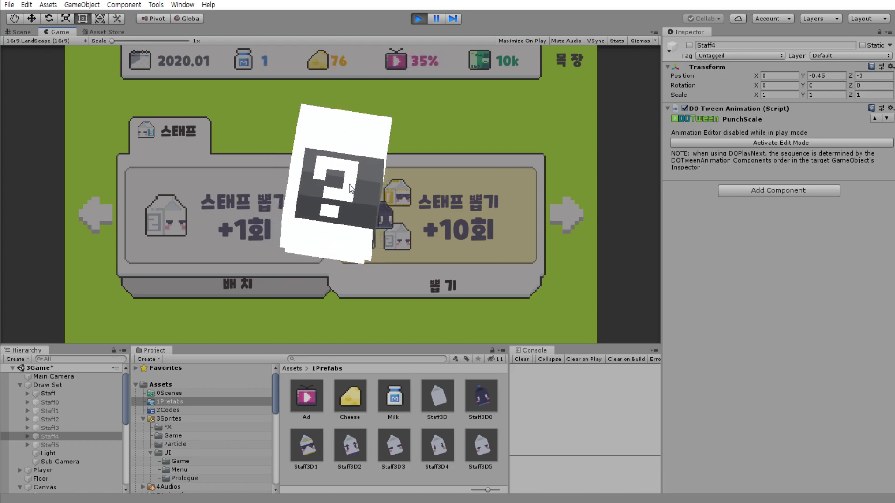
pyautogui.click(349, 188)
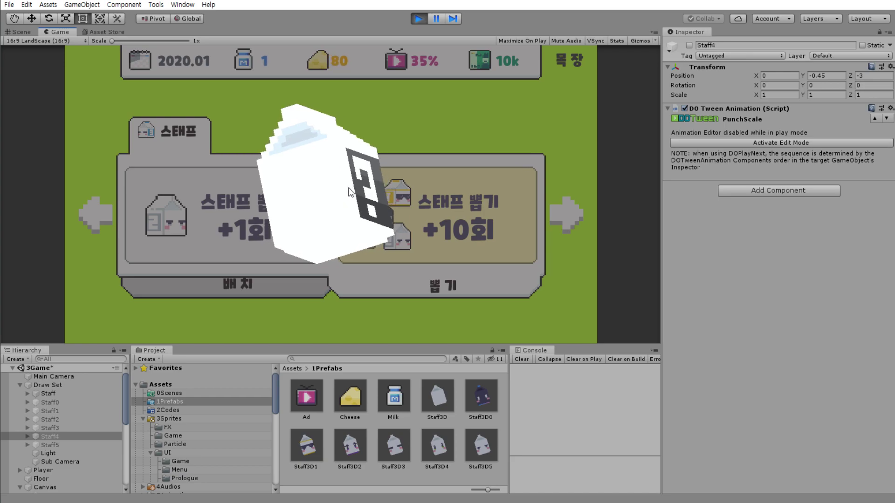
pyautogui.click(349, 194)
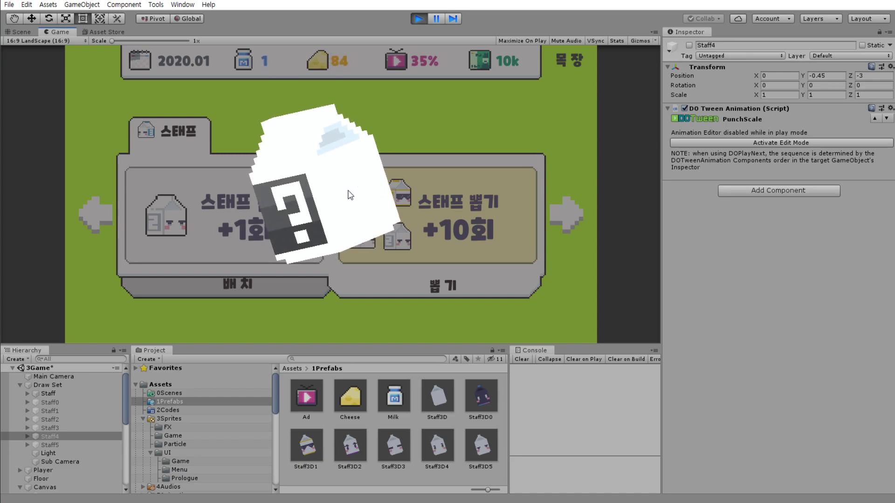
pyautogui.click(337, 193)
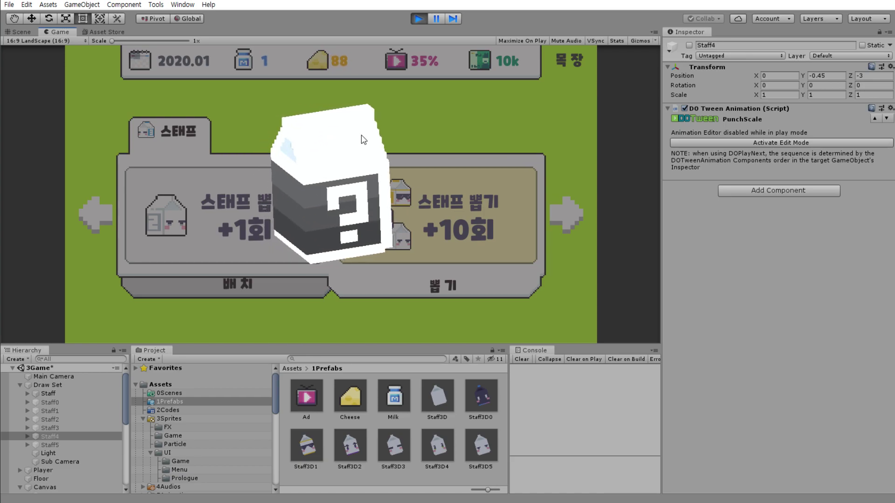
pyautogui.click(418, 18)
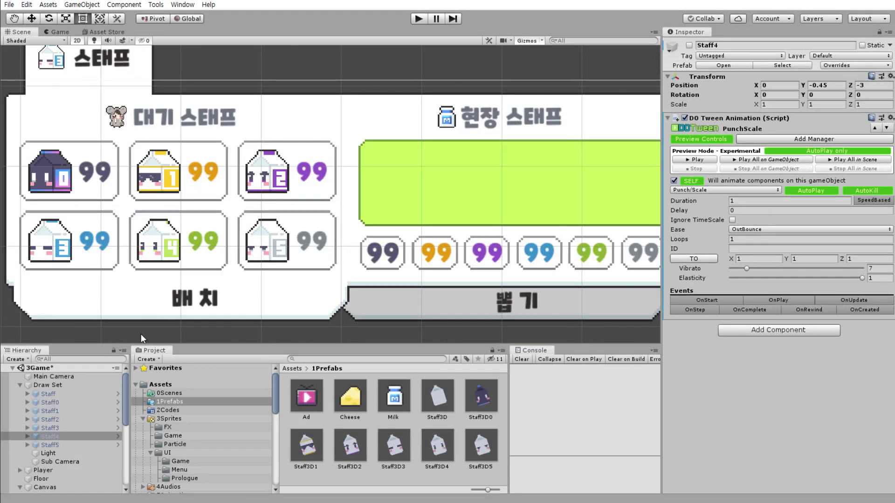
# - Turn off AutoKill on the DOTween tweens of Staff, Staff0 and Staff1, stepping through Staff3–Staff5, then return to StaffManager.cs
pyautogui.click(83, 391)
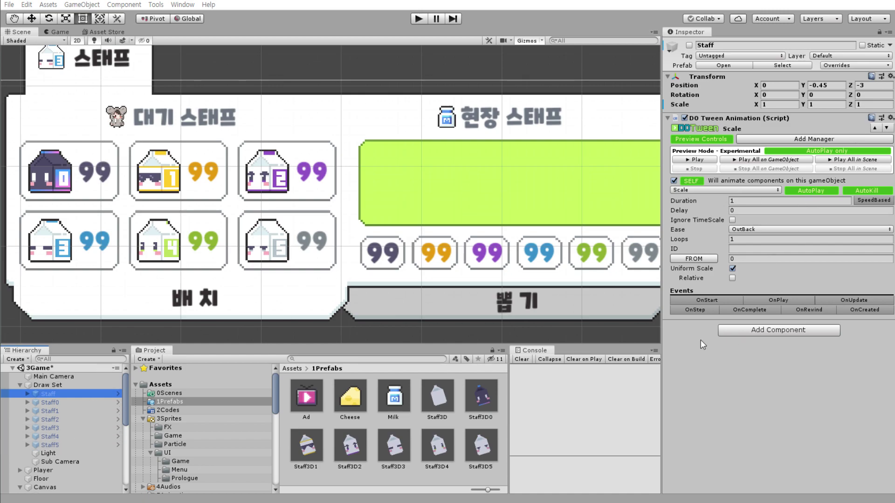
pyautogui.click(877, 190)
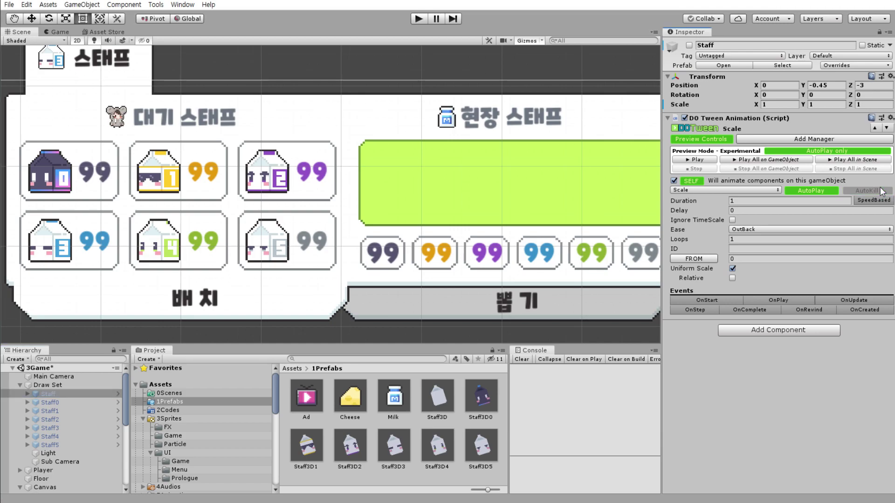
pyautogui.click(71, 403)
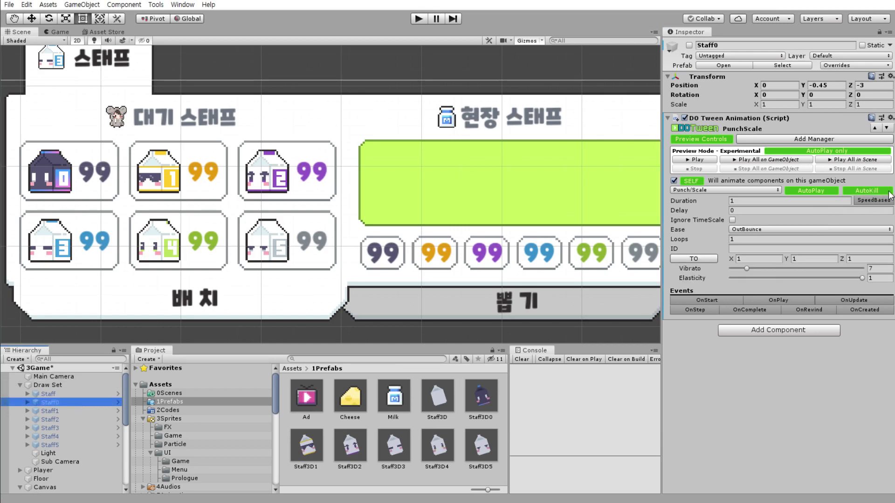
pyautogui.click(886, 191)
pyautogui.click(50, 411)
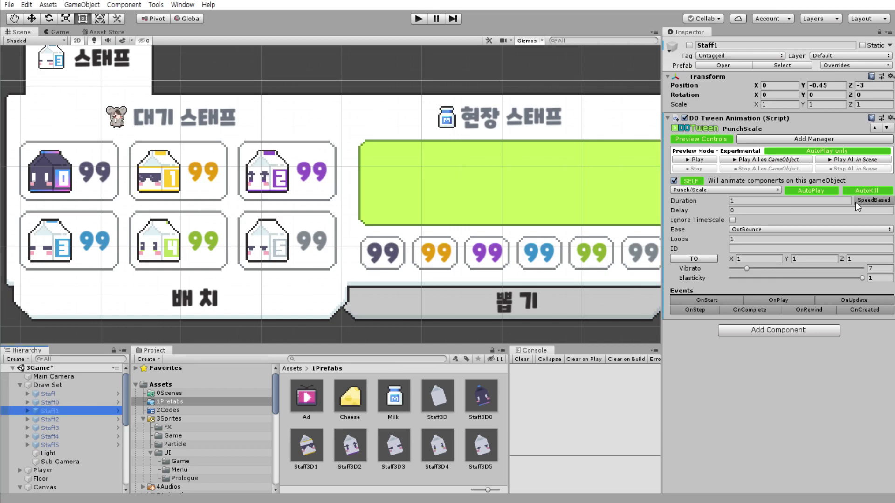
pyautogui.click(866, 191)
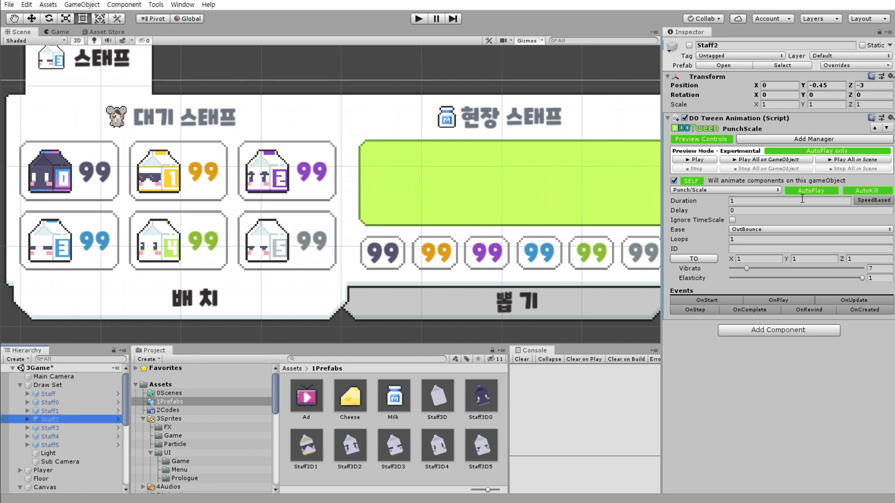
pyautogui.press('Down')
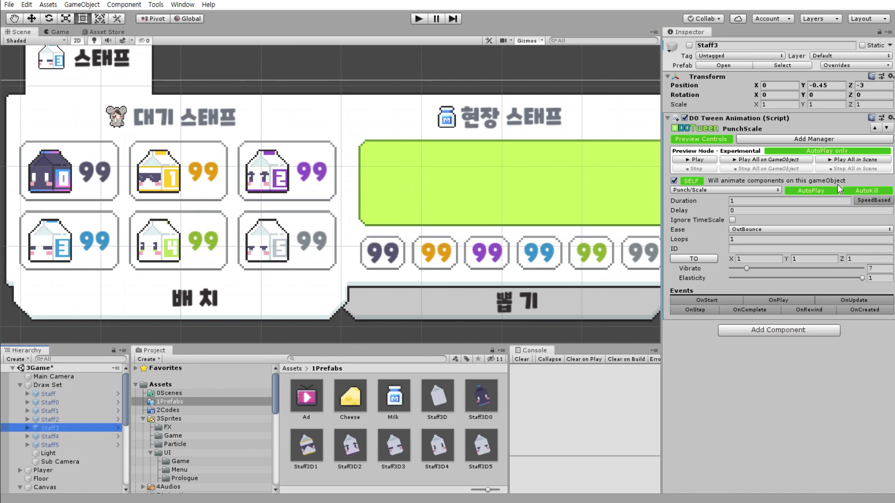
pyautogui.click(100, 437)
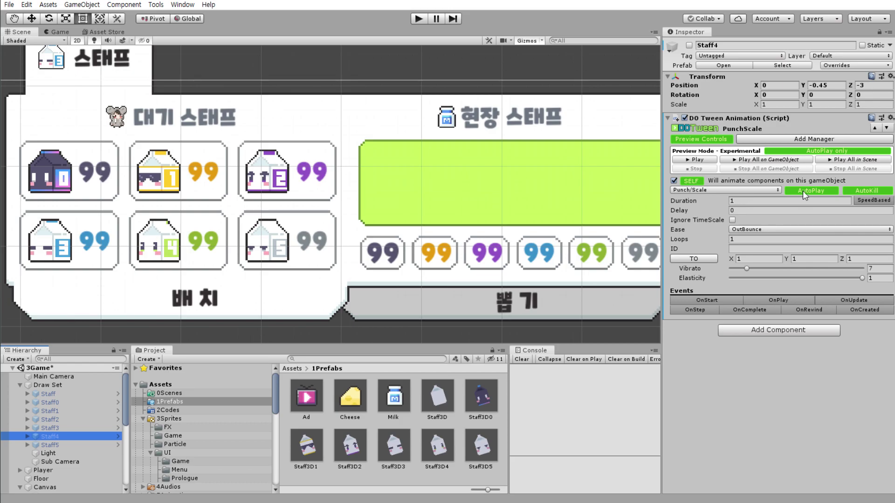
pyautogui.press('Down')
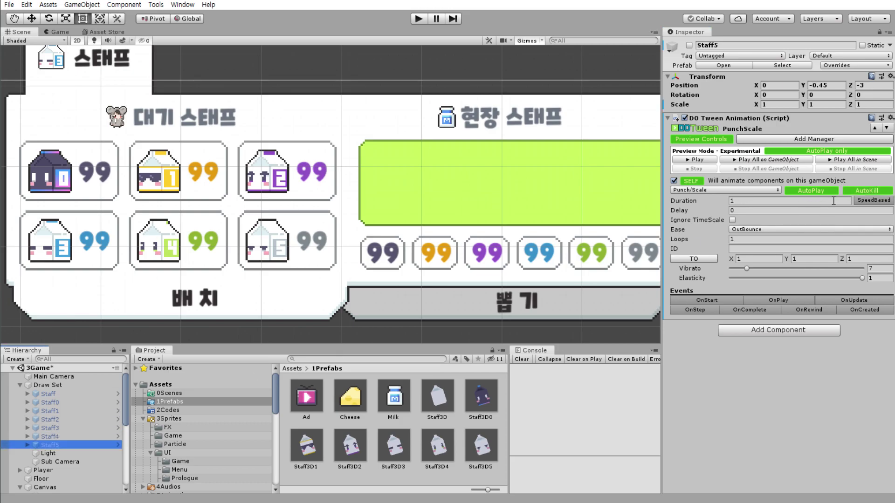
pyautogui.hotkey('alt', 'Tab')
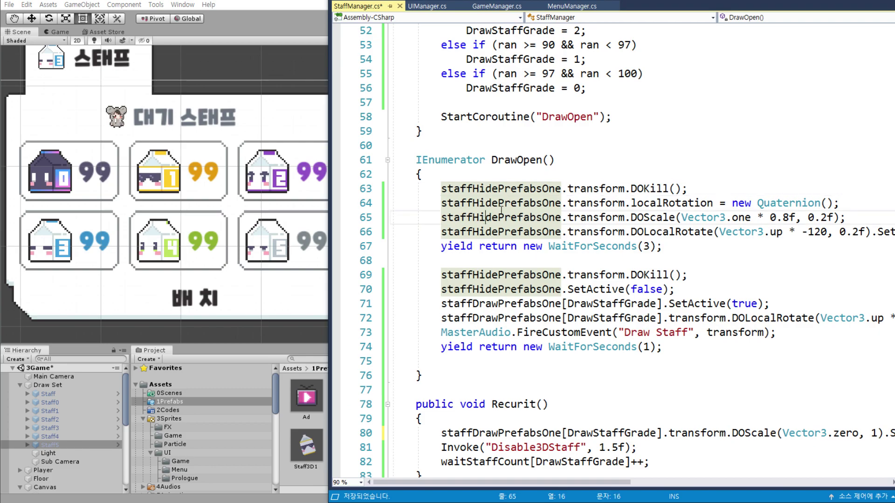
# - Add a new line 71 after SetActive(false) in DrawOpen containing staffHidePrefabsOne
pyautogui.doubleClick(515, 208)
pyautogui.hotkey('ctrl', 'c')
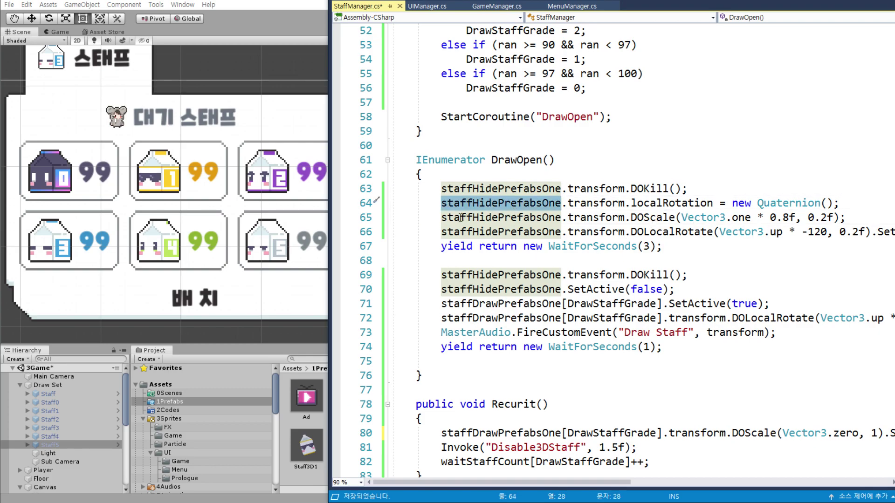
pyautogui.moveTo(440, 217); pyautogui.dragTo(848, 217)
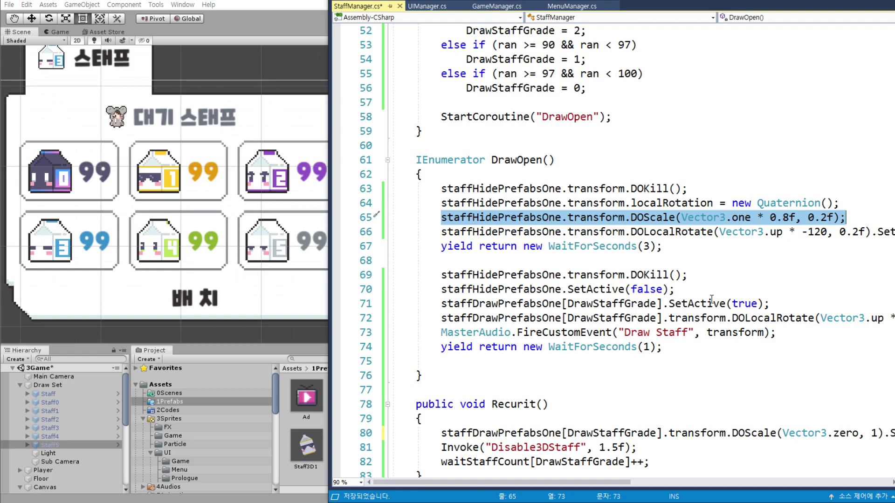
pyautogui.scroll(-2, 711, 298)
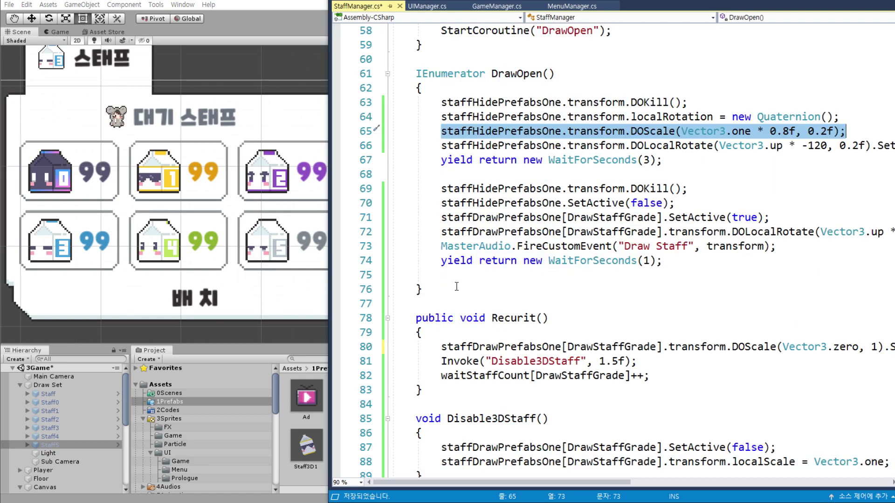
pyautogui.click(522, 154)
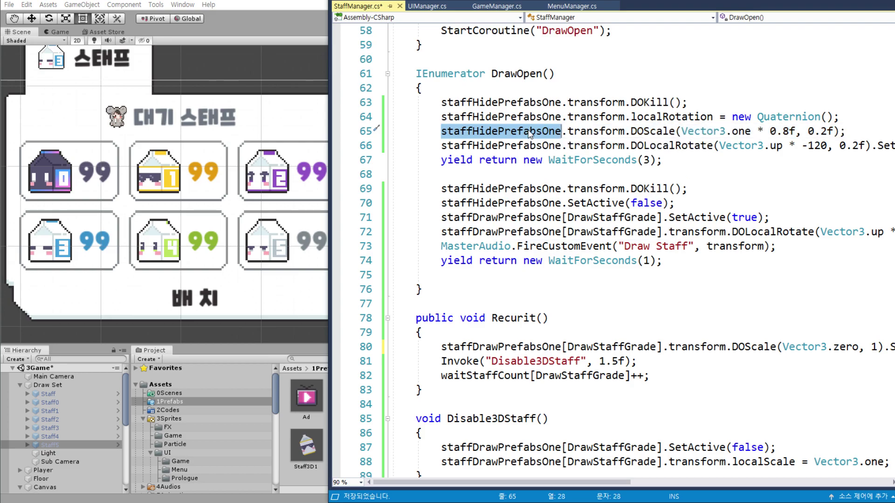
pyautogui.click(699, 203)
pyautogui.press('Return')
pyautogui.hotkey('ctrl', 'v')
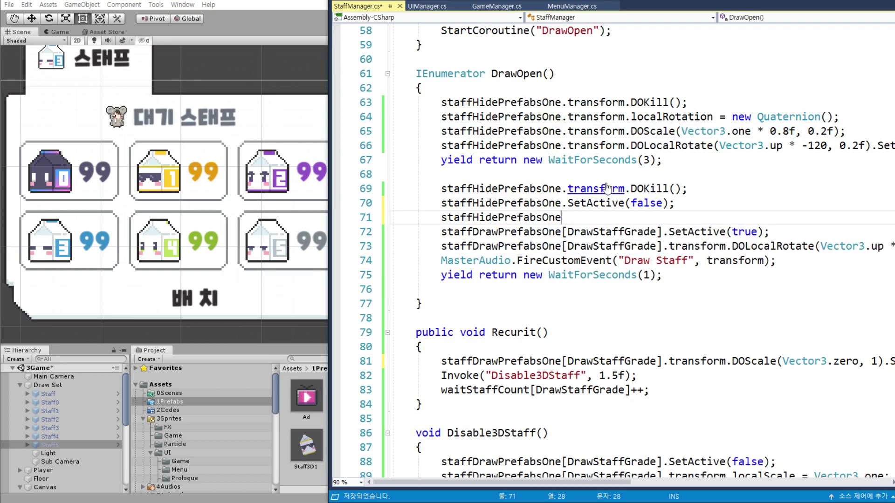
# - Copy '.transform.localScale = Vector3.one;' from line 89 onto the end of line 71
pyautogui.scroll(-1, 599, 200)
pyautogui.scroll(-1, 601, 209)
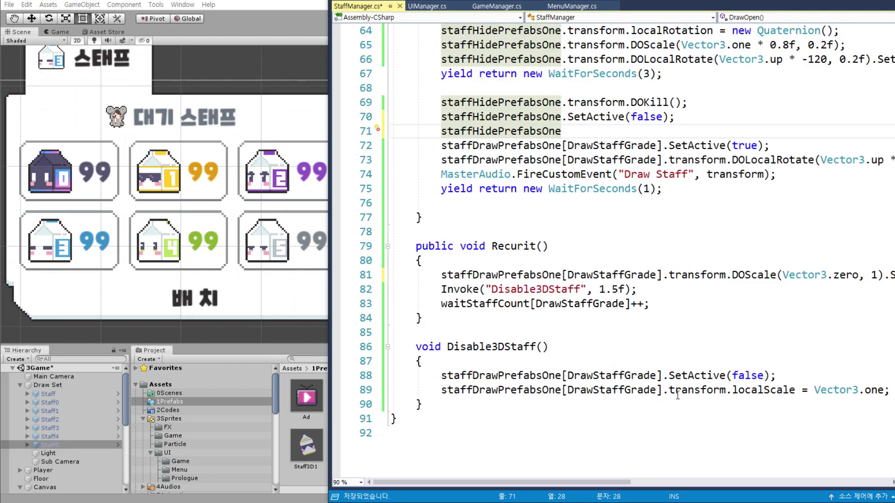
pyautogui.click(665, 392)
pyautogui.moveTo(665, 391); pyautogui.dragTo(890, 391)
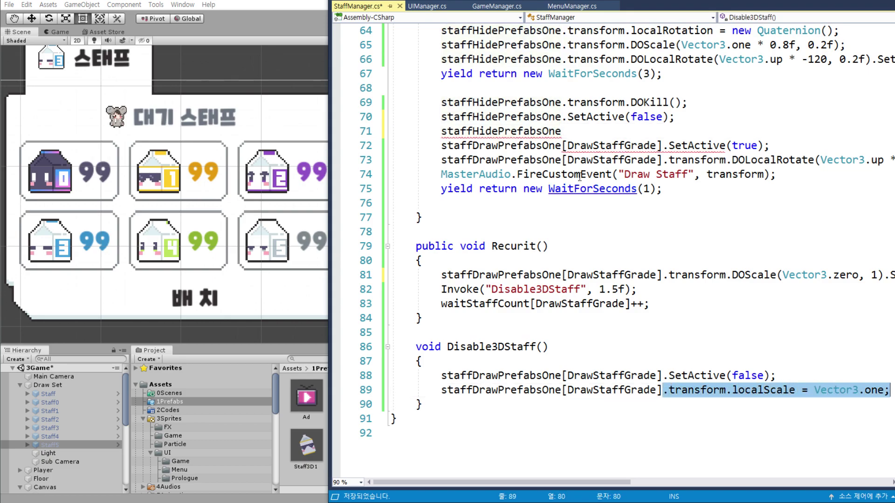
pyautogui.hotkey('ctrl', 'c')
pyautogui.click(594, 131)
pyautogui.hotkey('ctrl', 'v')
pyautogui.scroll(1, 533, 241)
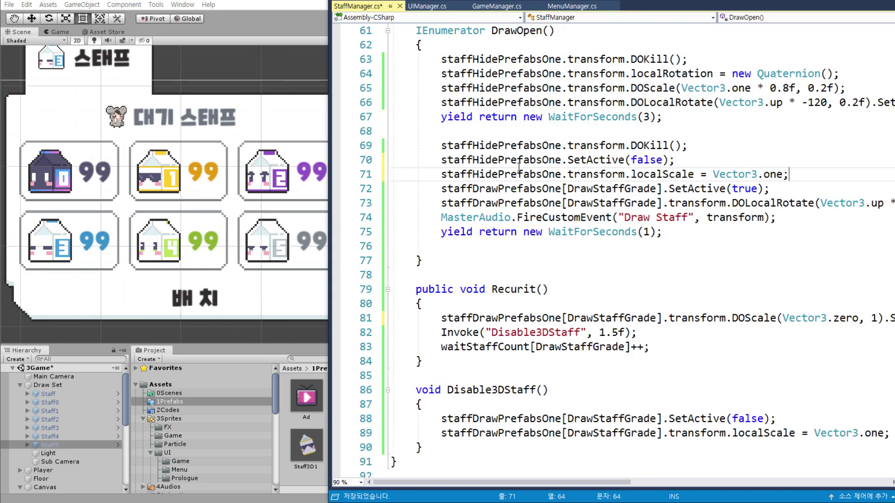
pyautogui.doubleClick(608, 173)
# - Save StaffManager.cs and return to Unity
pyautogui.click(625, 204)
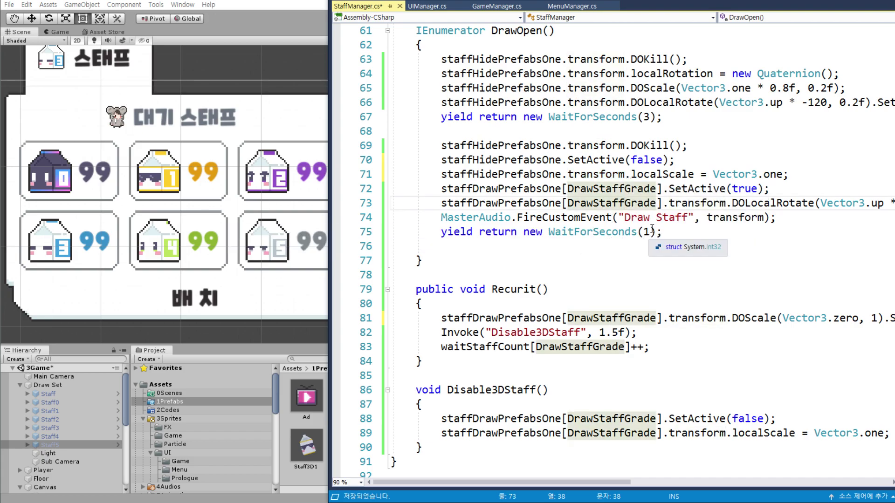
pyautogui.hotkey('ctrl', 's')
pyautogui.click(785, 125)
pyautogui.hotkey('alt', 'Tab')
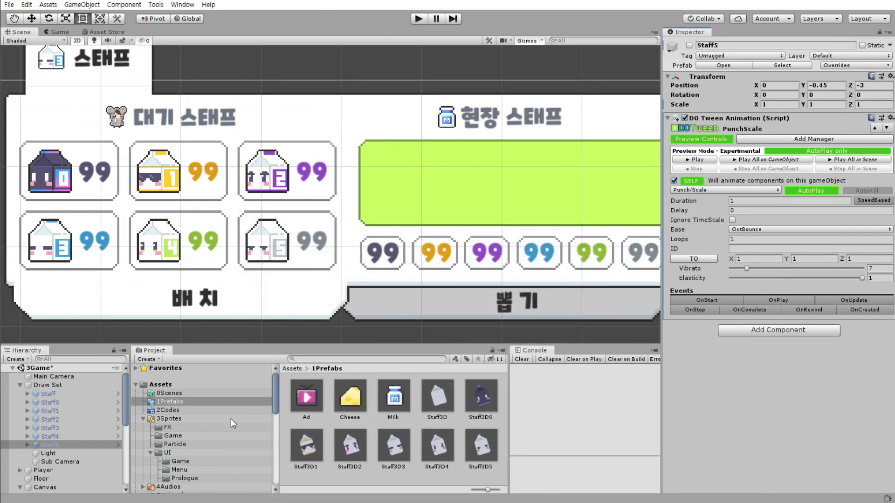
# - Collapse 3Sprites and preview hum_motor_elec_neon_loop_01 from 90Gamemaster Audio › Ω_150_Bonus_Sounds
pyautogui.click(143, 419)
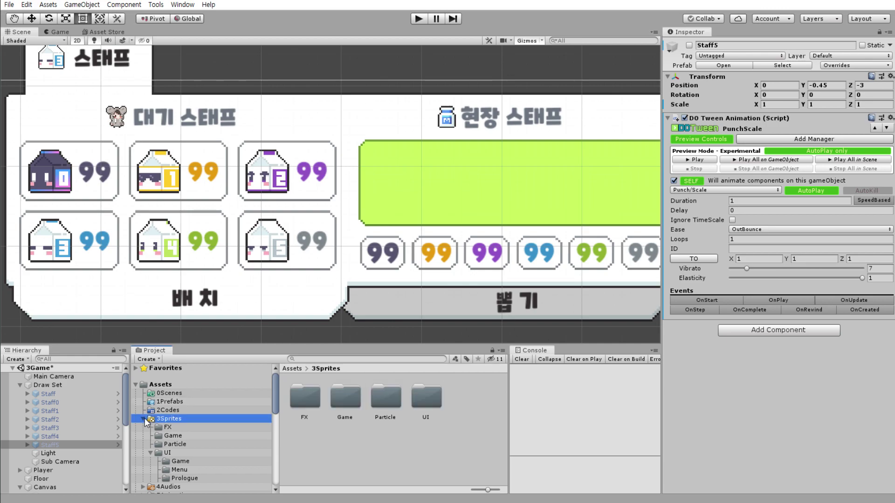
pyautogui.click(143, 418)
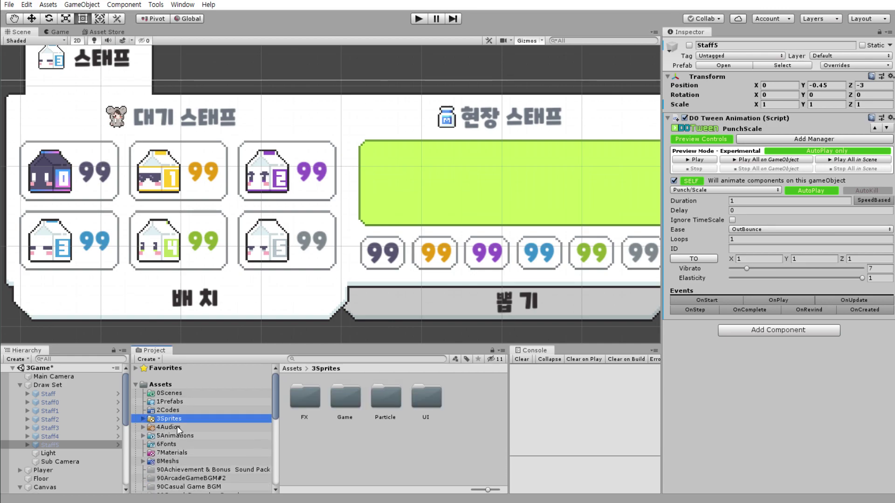
pyautogui.scroll(-3, 220, 423)
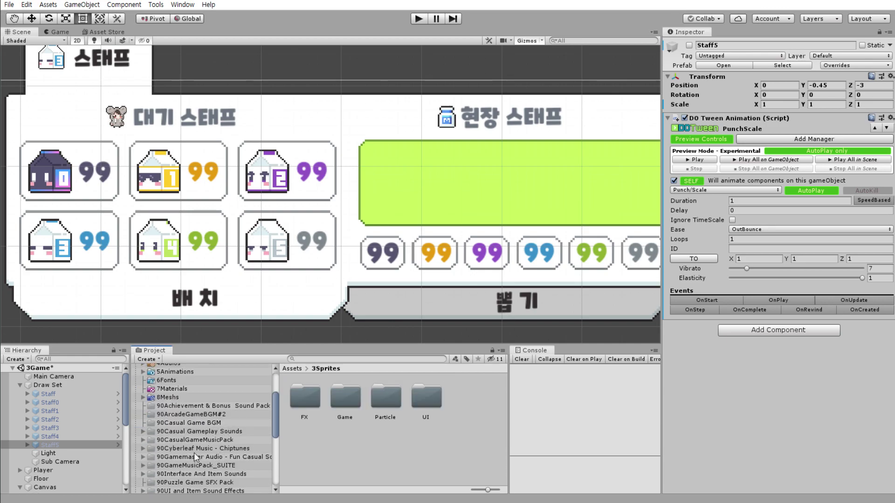
pyautogui.scroll(-3, 191, 451)
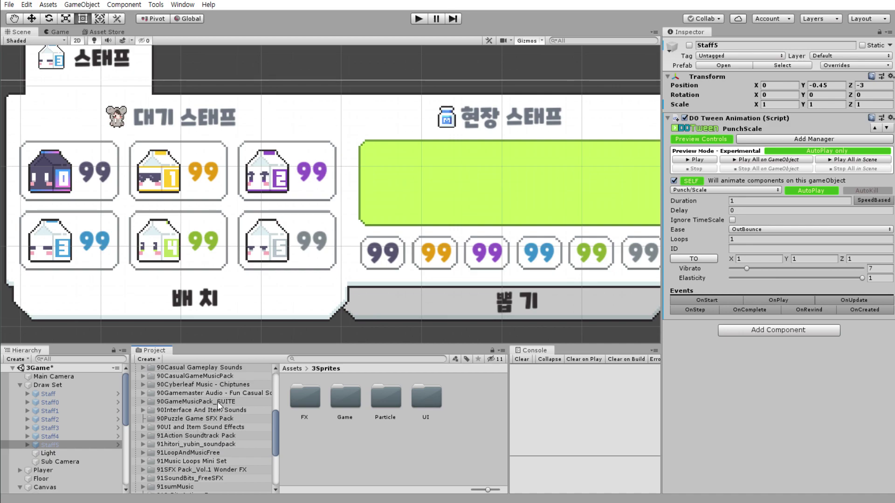
pyautogui.click(205, 394)
pyautogui.click(143, 393)
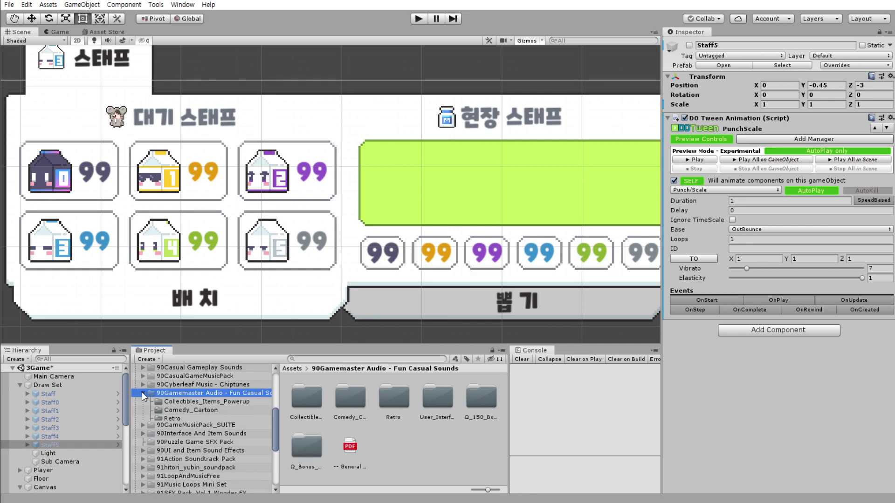
pyautogui.click(198, 436)
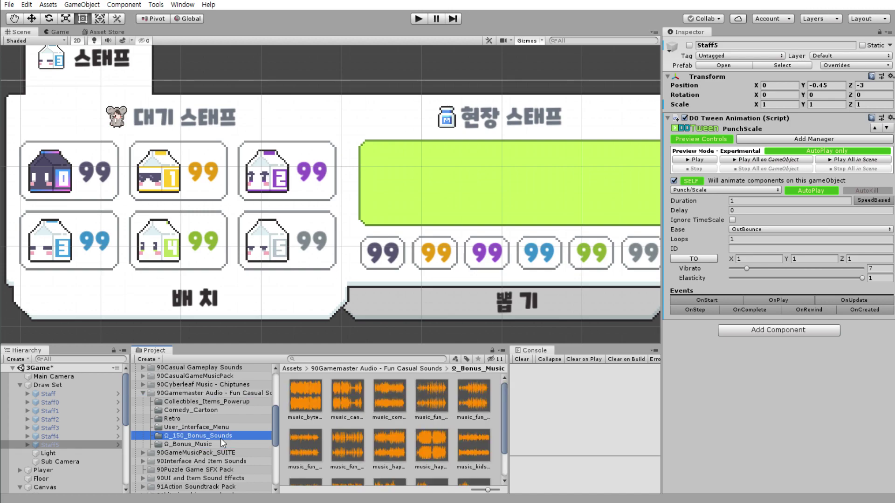
pyautogui.scroll(-2, 410, 424)
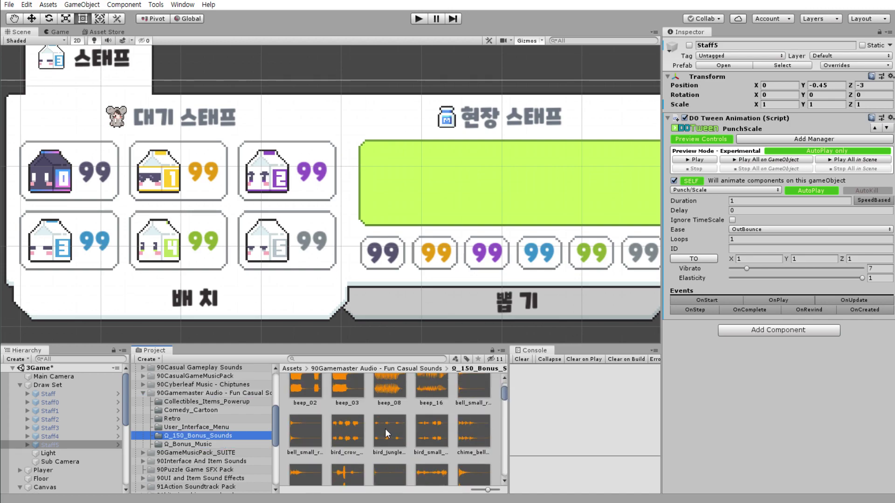
pyautogui.scroll(-3, 437, 438)
pyautogui.scroll(-2, 436, 420)
pyautogui.scroll(-2, 424, 399)
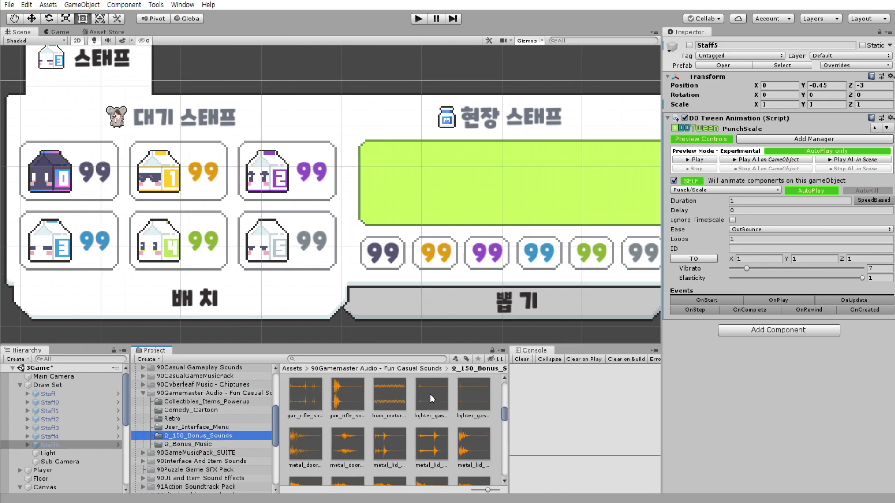
pyautogui.scroll(-2, 430, 393)
pyautogui.scroll(-2, 426, 407)
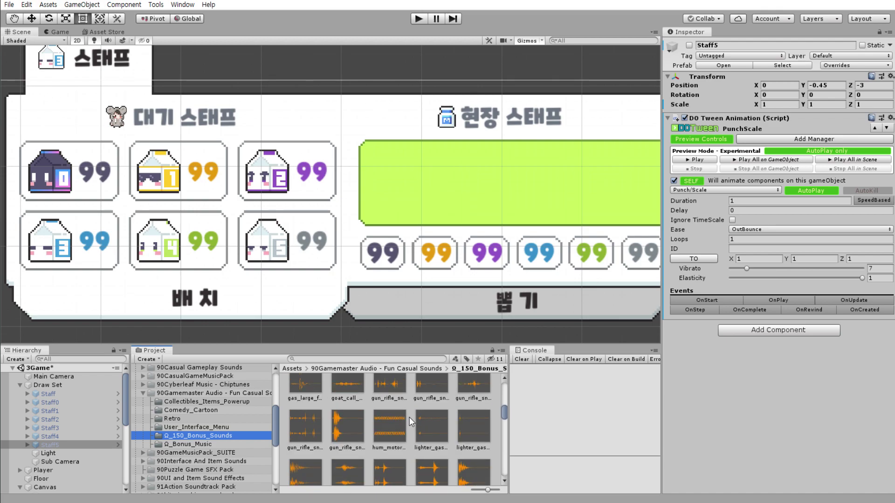
pyautogui.click(393, 433)
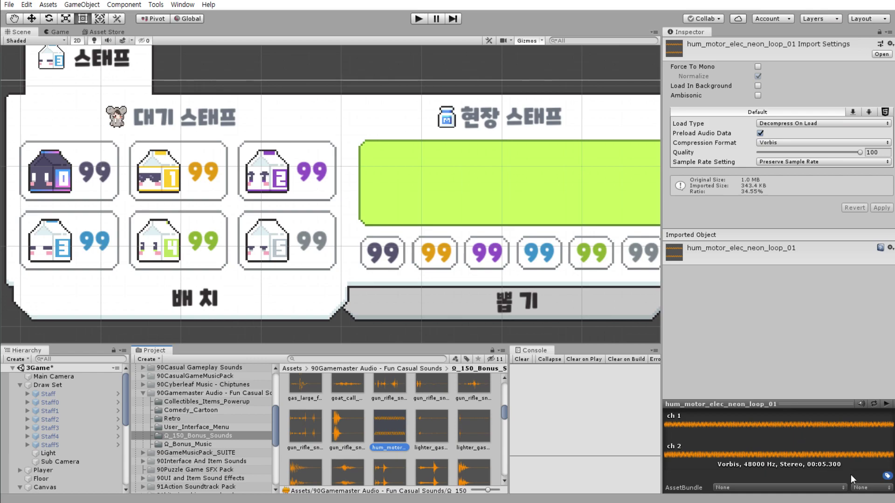
pyautogui.click(885, 404)
pyautogui.scroll(-5, 432, 424)
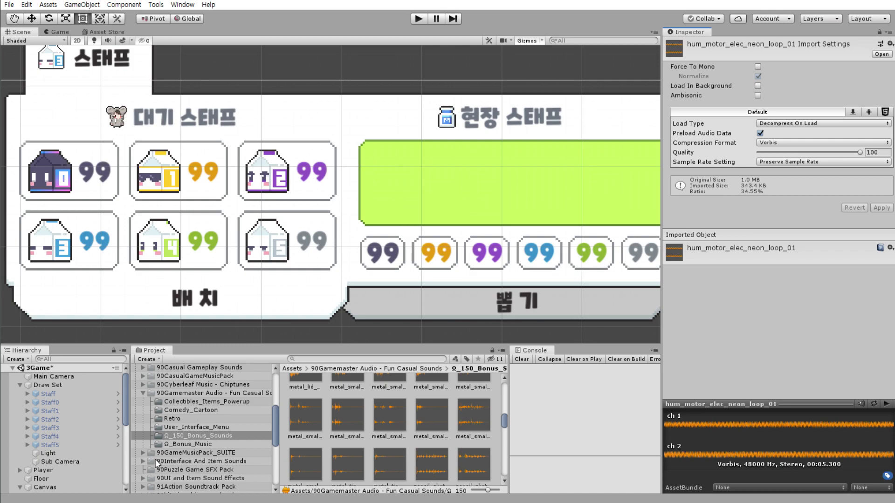
# - Preview Stinger_End5 twice from the Cyberleaf Music - Chiptunes Stingers folder
pyautogui.click(140, 386)
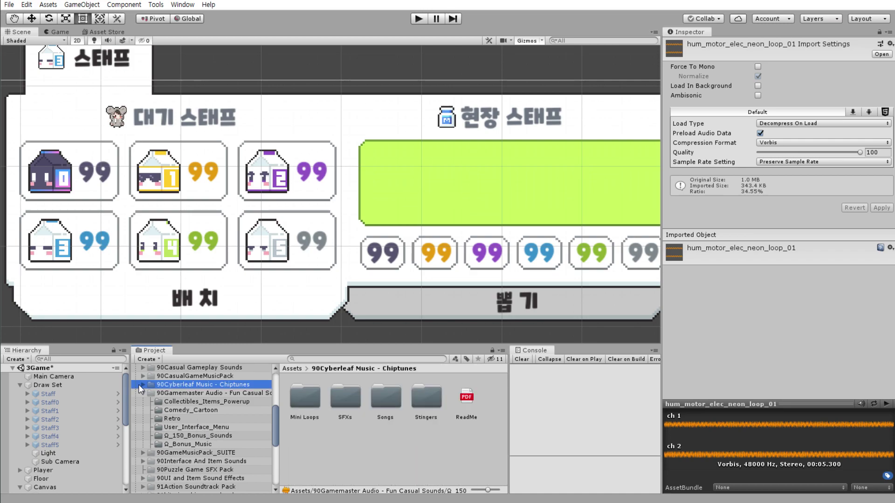
pyautogui.click(143, 384)
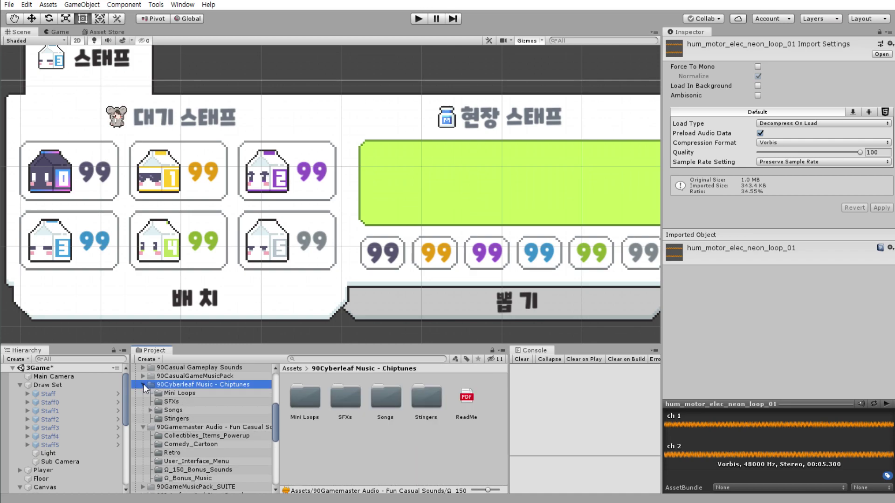
pyautogui.click(178, 418)
pyautogui.click(478, 397)
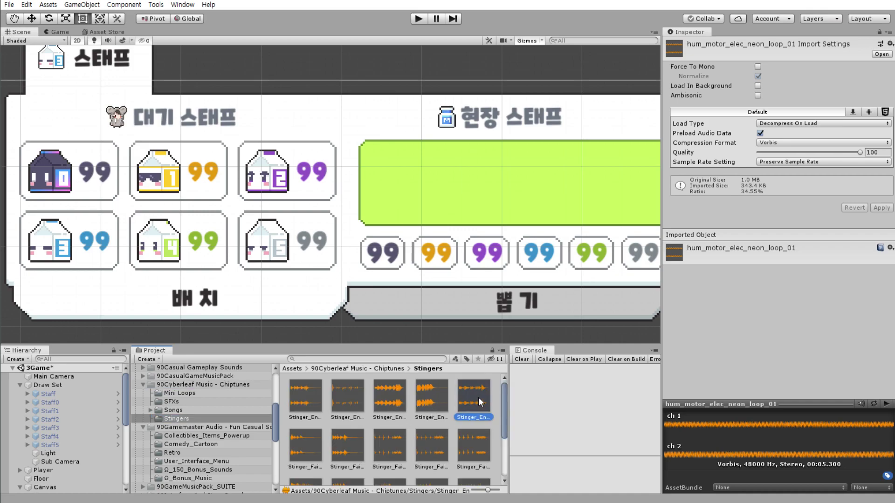
pyautogui.click(886, 404)
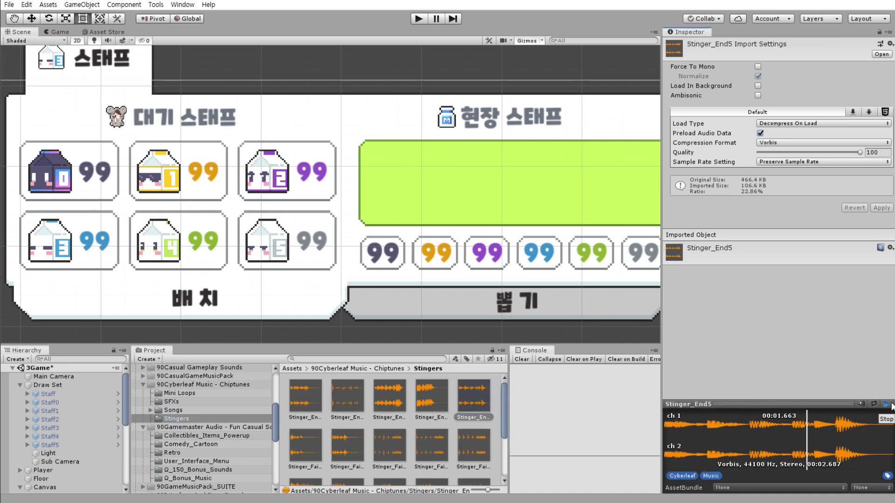
pyautogui.click(887, 404)
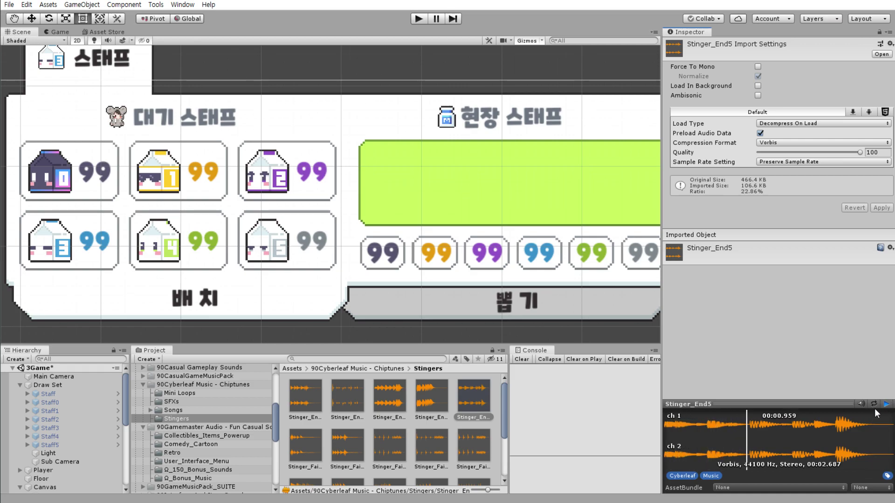
# - Browse 90CasualGameMusicPack, then open 90Casual Gameplay Sounds › Special Items & Power Up
pyautogui.click(139, 375)
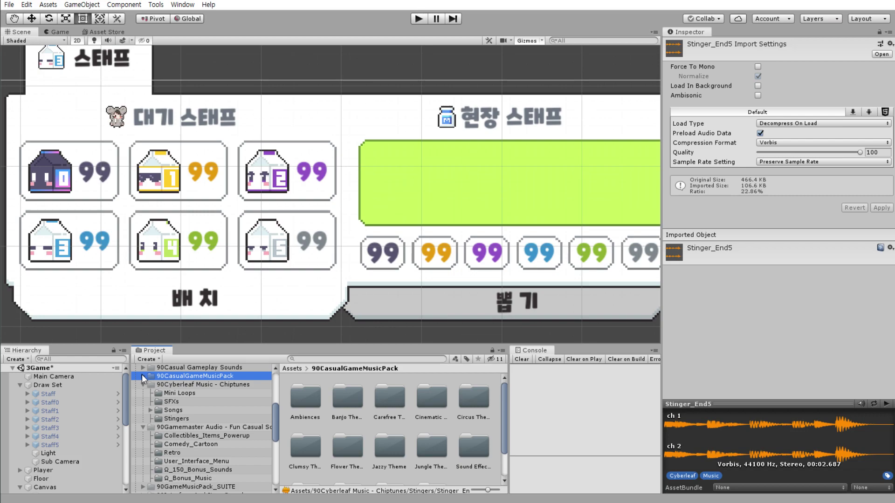
pyautogui.click(141, 375)
pyautogui.scroll(-4, 202, 415)
pyautogui.scroll(2, 214, 410)
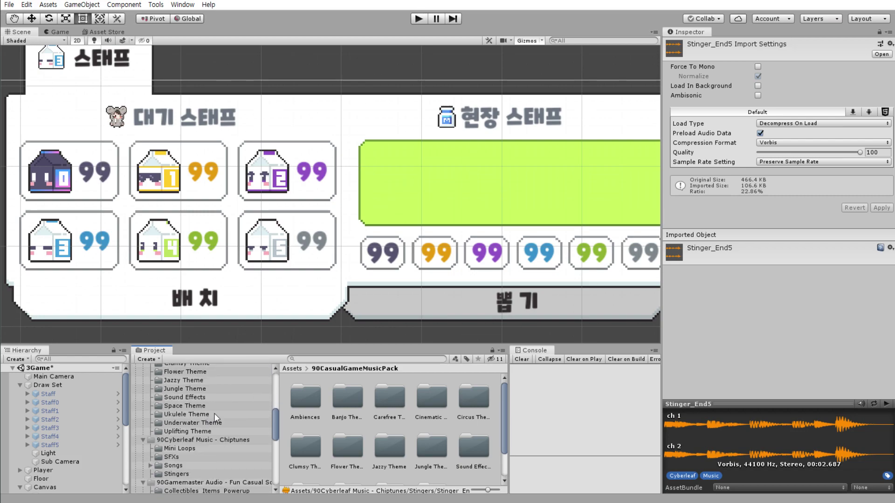
pyautogui.scroll(3, 203, 410)
pyautogui.click(143, 407)
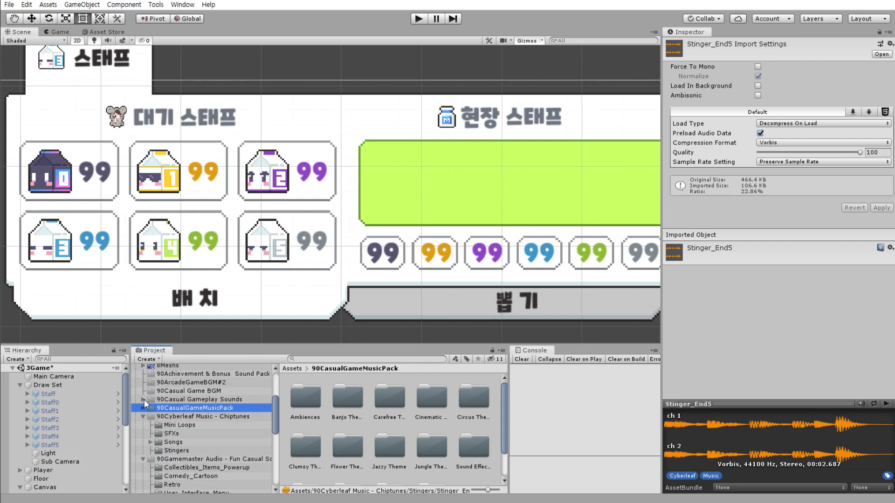
pyautogui.click(144, 399)
pyautogui.click(180, 425)
pyautogui.click(192, 434)
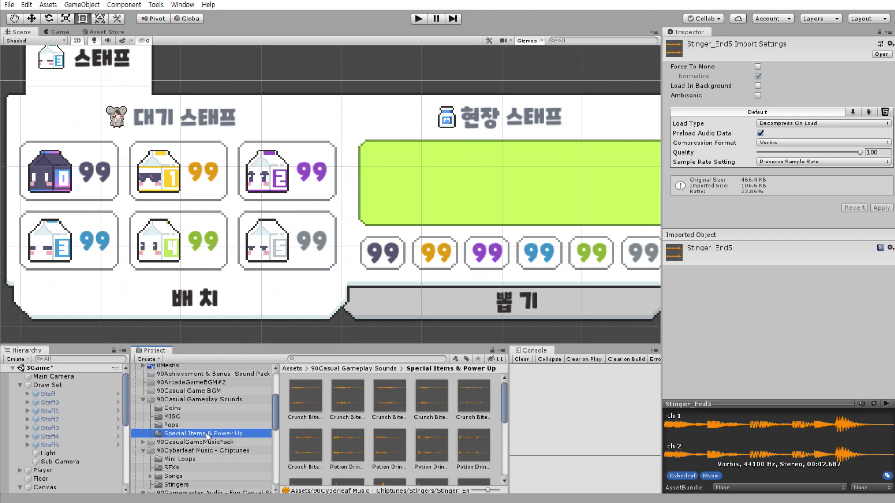
pyautogui.scroll(-2, 385, 438)
pyautogui.scroll(1, 452, 438)
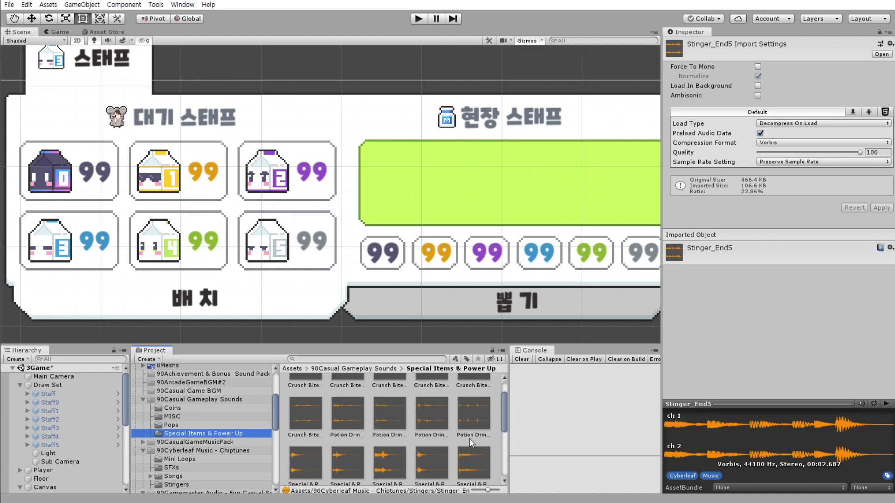
# - Preview Potion Drink (4), then load Potion Drink (3) and Crunch Bite Item (5)
pyautogui.click(470, 435)
pyautogui.click(891, 404)
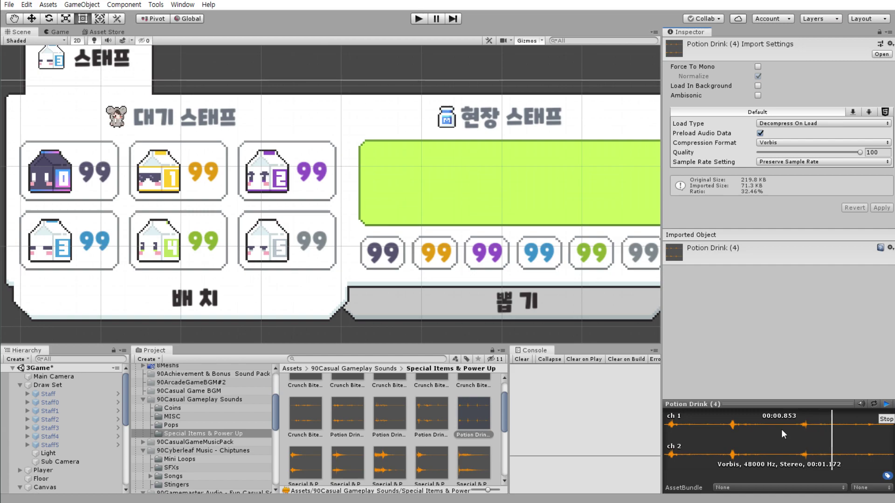
pyautogui.click(436, 418)
pyautogui.scroll(1, 414, 440)
pyautogui.click(475, 395)
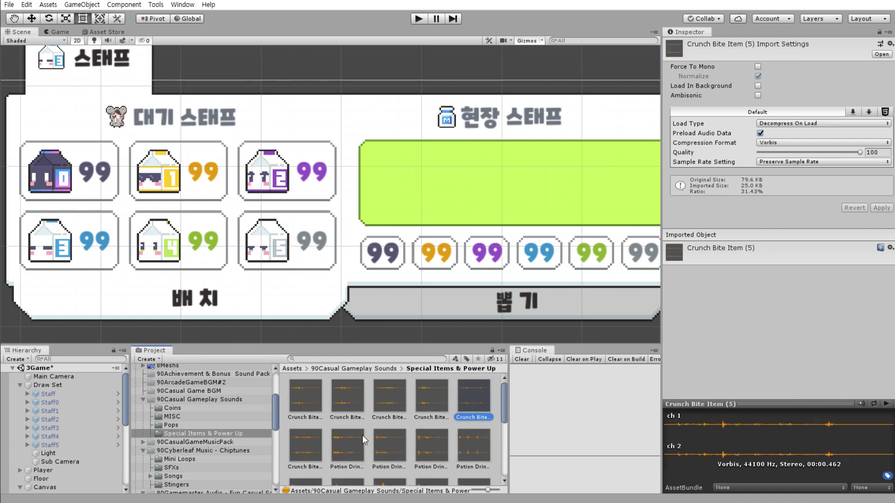
pyautogui.scroll(-1, 354, 438)
pyautogui.scroll(-3, 210, 426)
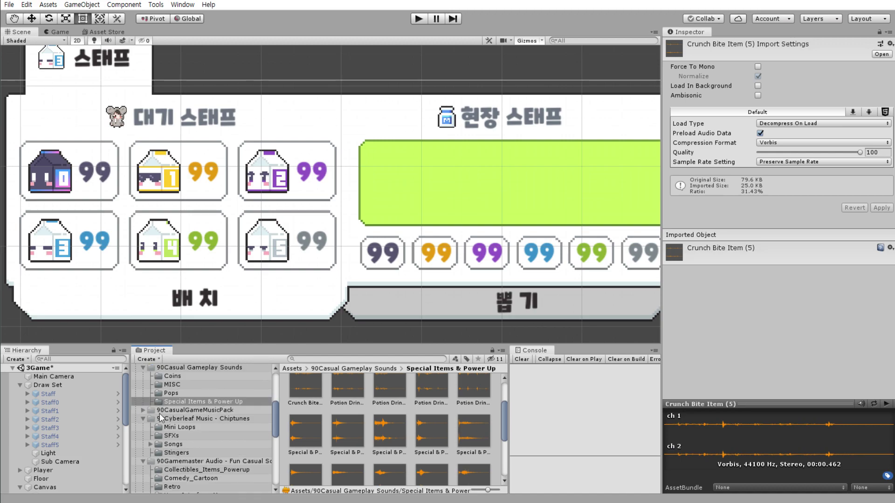
# - In the Pops folder, preview Special Pop (3), then replay Special Pop (2) several times
pyautogui.click(178, 393)
pyautogui.click(441, 407)
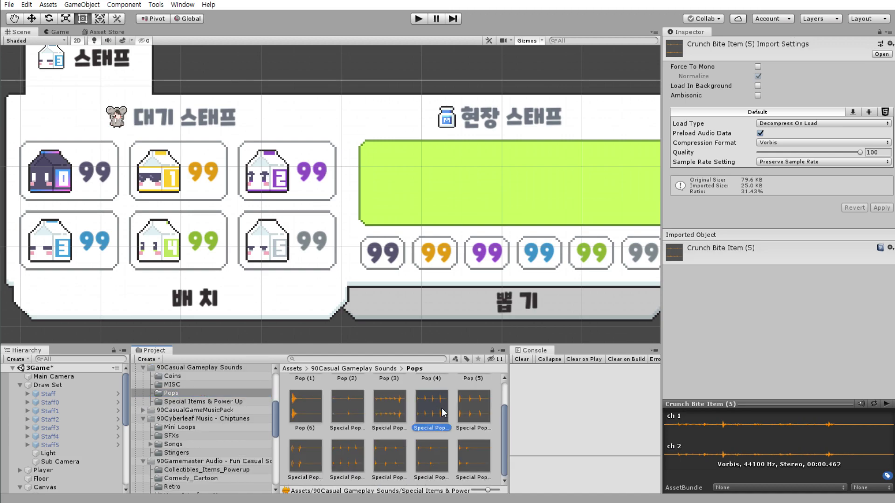
pyautogui.click(886, 404)
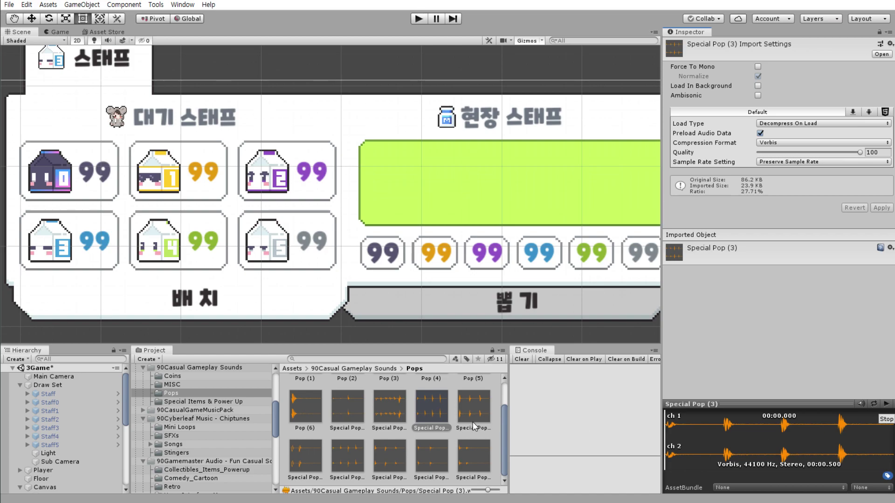
pyautogui.press('Left')
pyautogui.click(886, 405)
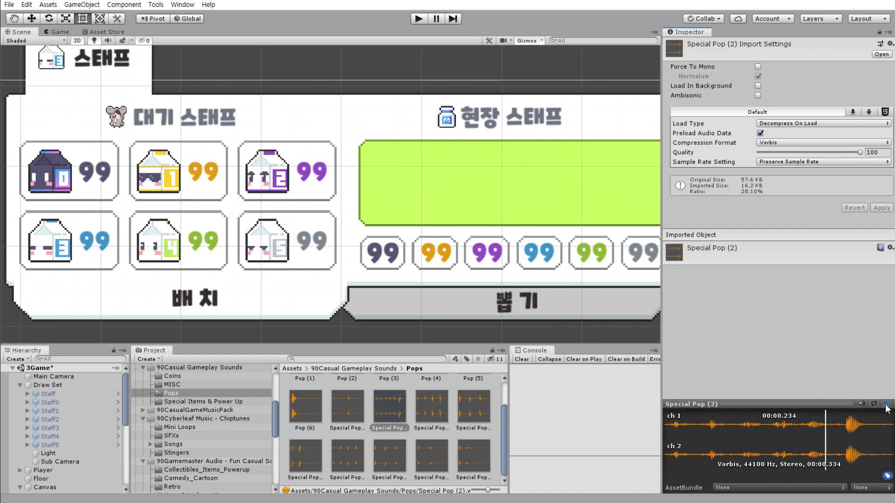
pyautogui.click(885, 404)
pyautogui.click(884, 404)
pyautogui.click(885, 405)
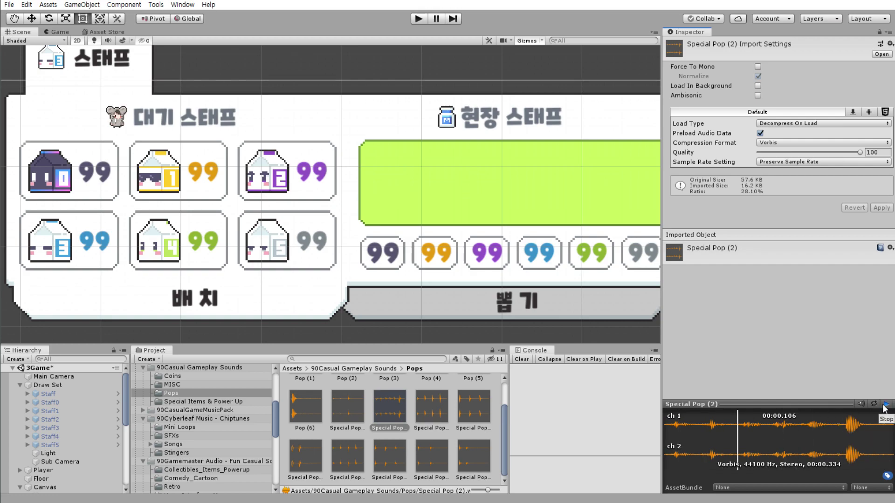
pyautogui.click(885, 404)
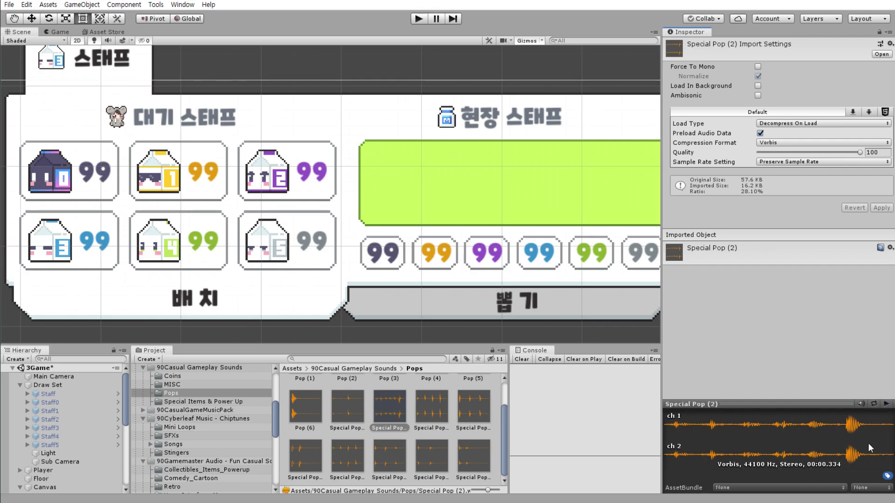
# - Preview Special Pop (4), (6) and (7), then open the MISC folder
pyautogui.click(473, 422)
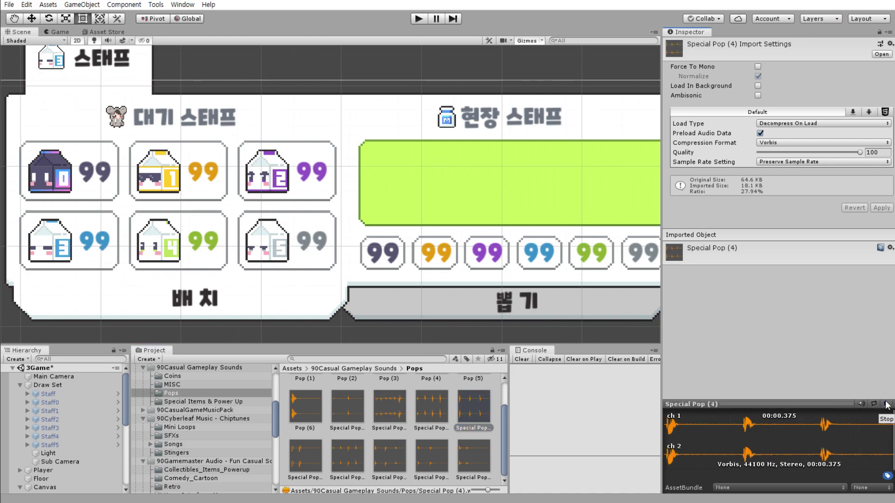
pyautogui.click(319, 459)
pyautogui.click(359, 454)
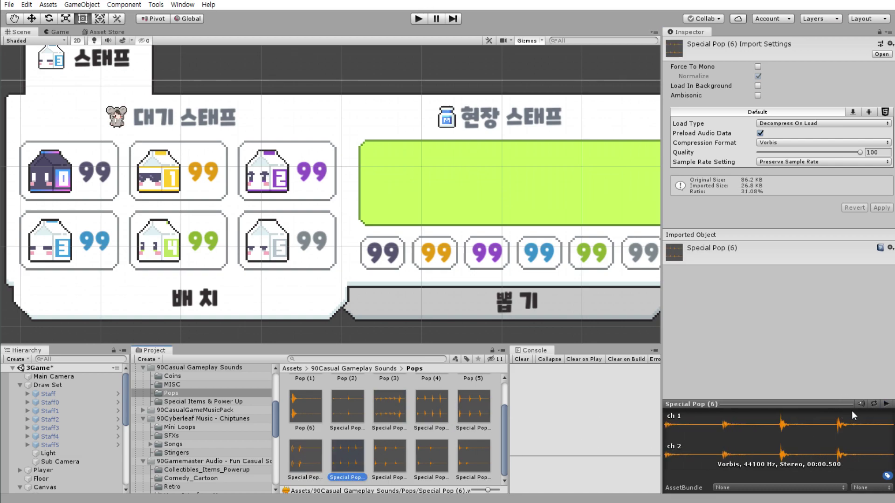
pyautogui.click(887, 404)
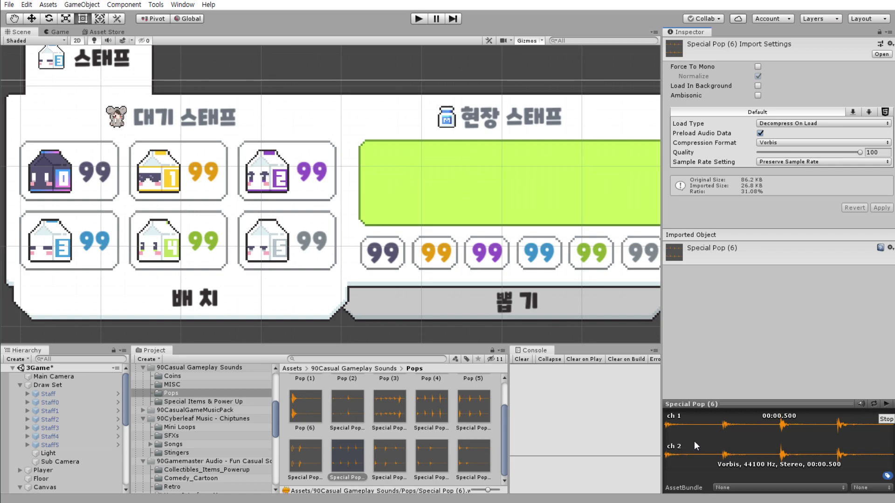
pyautogui.click(389, 457)
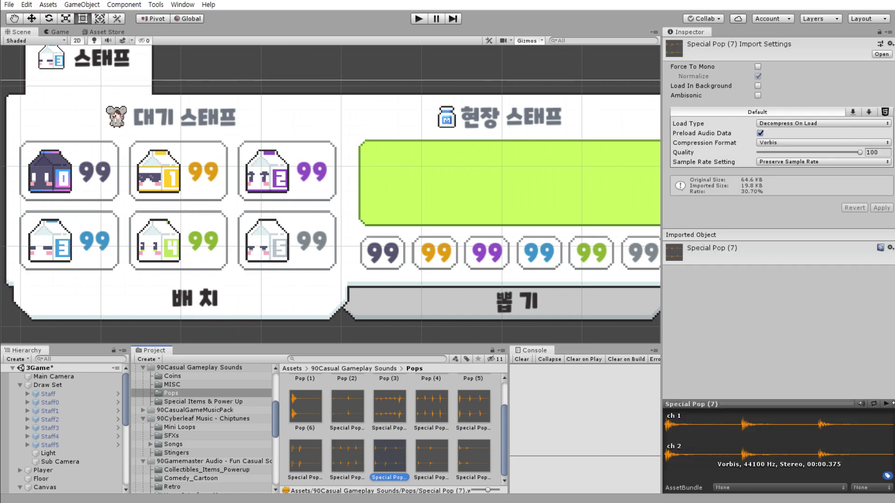
pyautogui.click(887, 404)
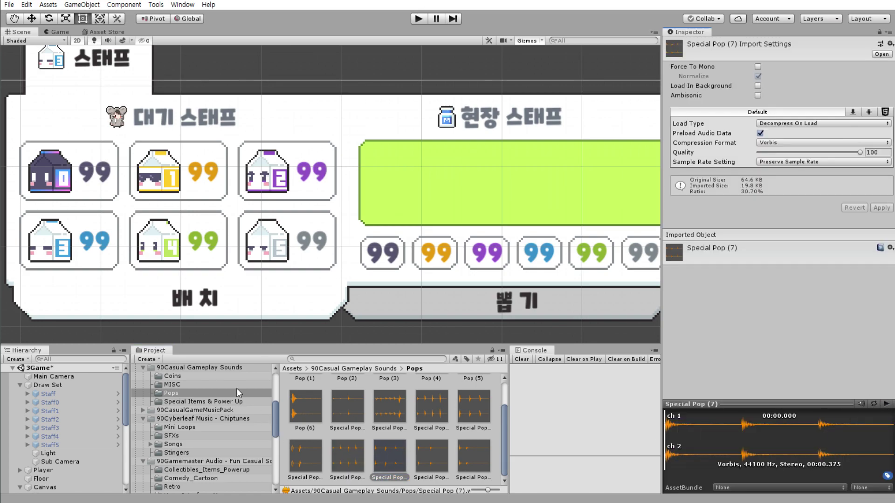
pyautogui.scroll(2, 317, 428)
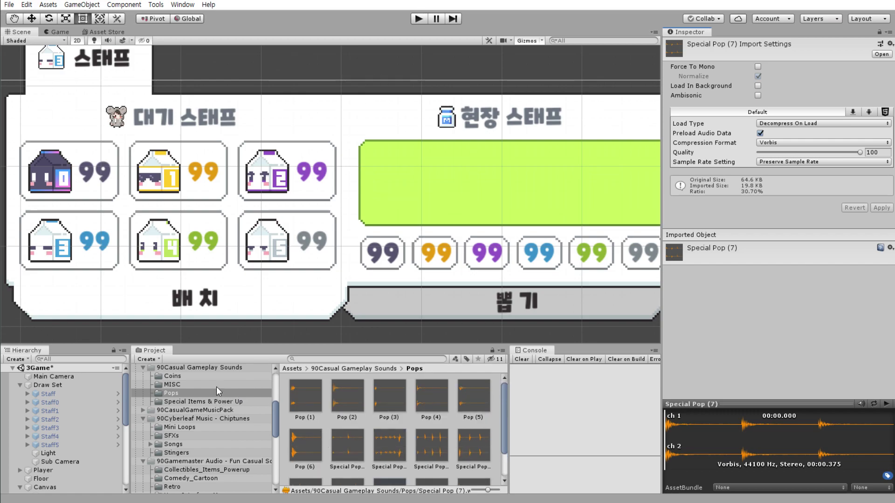
pyautogui.click(172, 384)
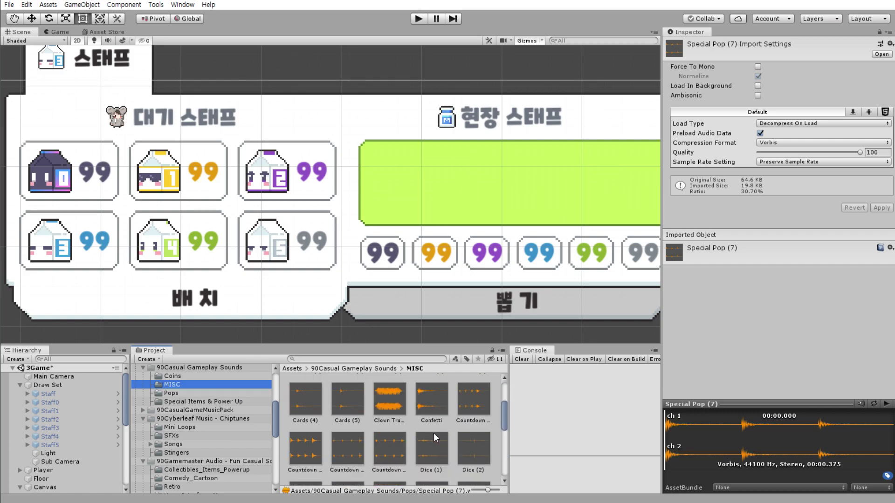
# - Preview the Countdown (4), (3) and (2) clips
pyautogui.scroll(-5, 415, 422)
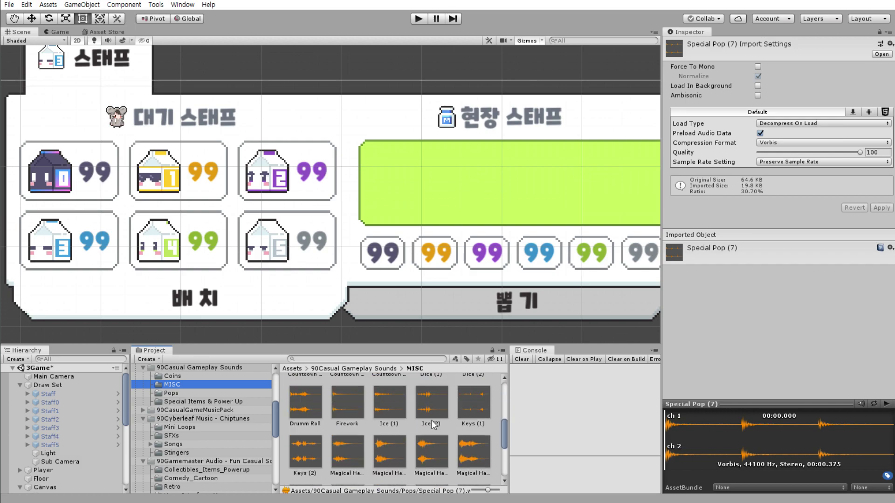
pyautogui.click(376, 415)
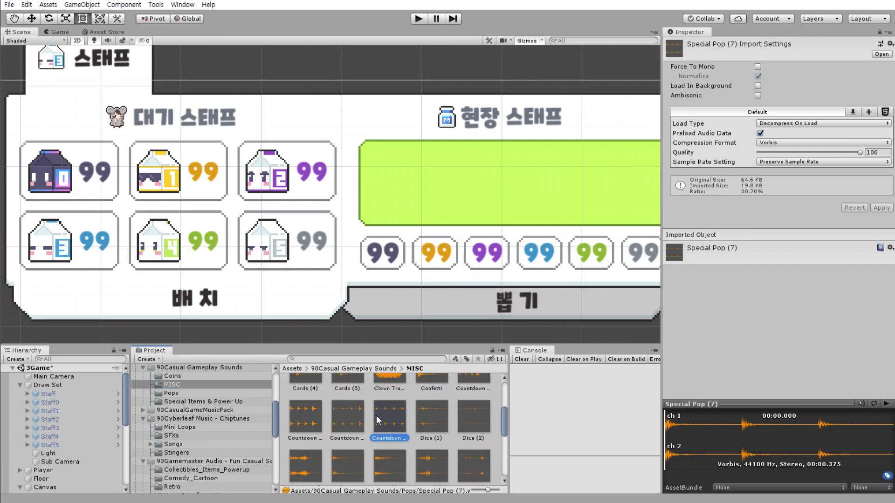
pyautogui.click(886, 404)
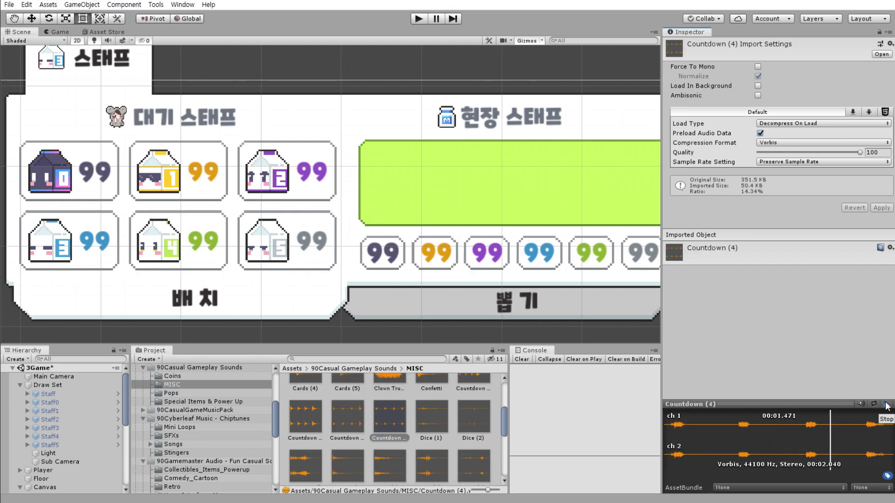
pyautogui.click(360, 417)
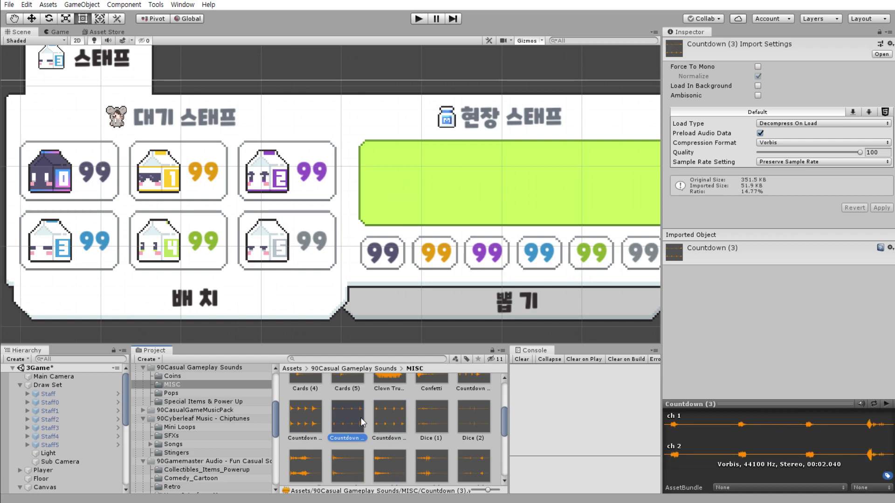
pyautogui.click(886, 404)
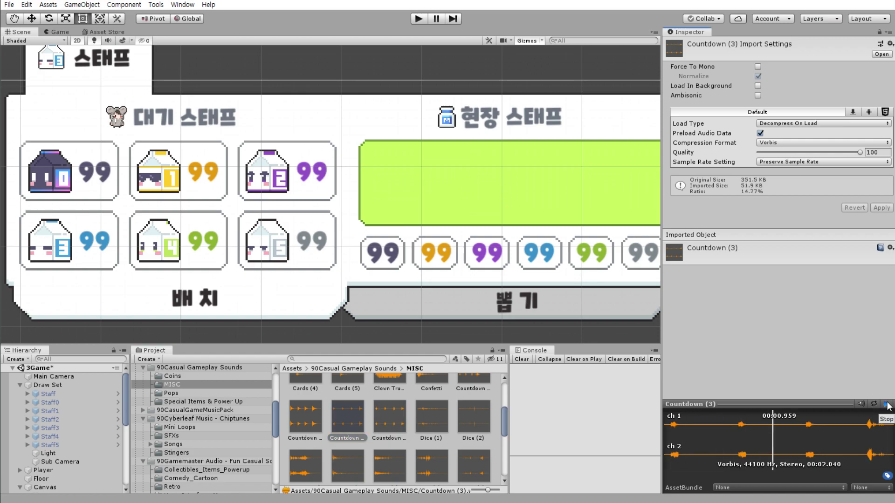
pyautogui.click(309, 414)
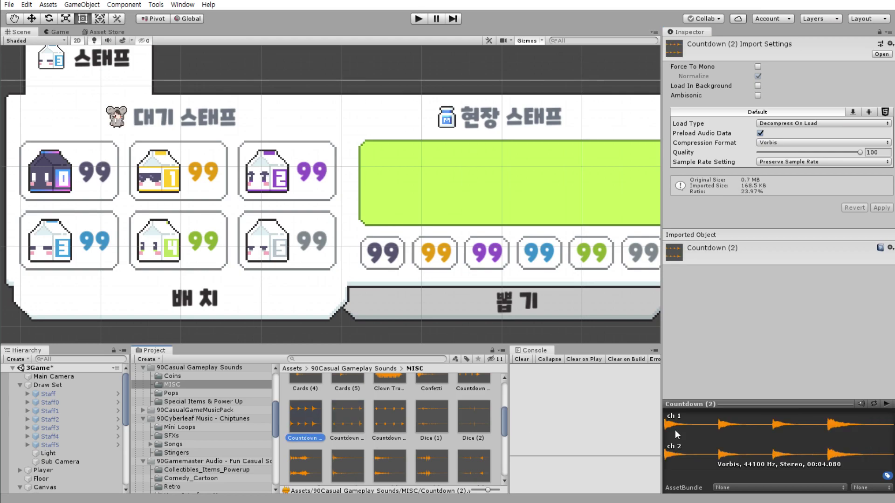
pyautogui.click(886, 404)
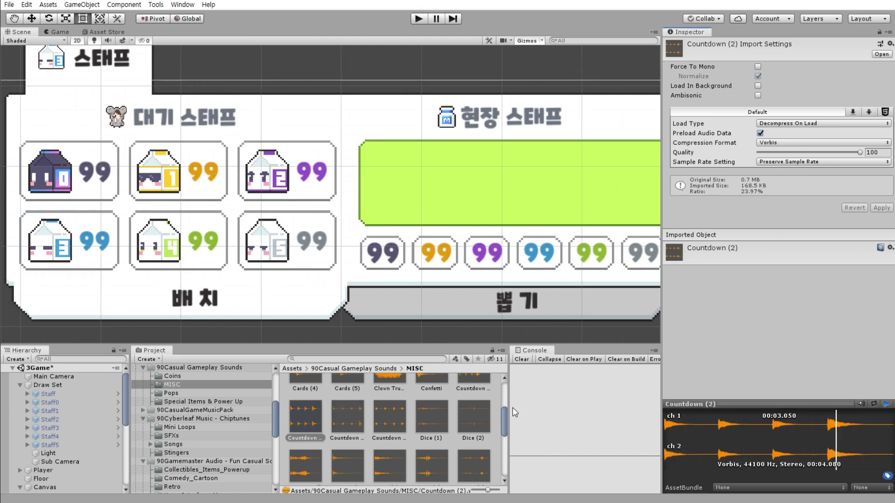
# - Preview Ticking Clock (2), Prize Wheel Spin (1) and Prize Wheel Spin (2)
pyautogui.moveTo(504, 418); pyautogui.dragTo(508, 449)
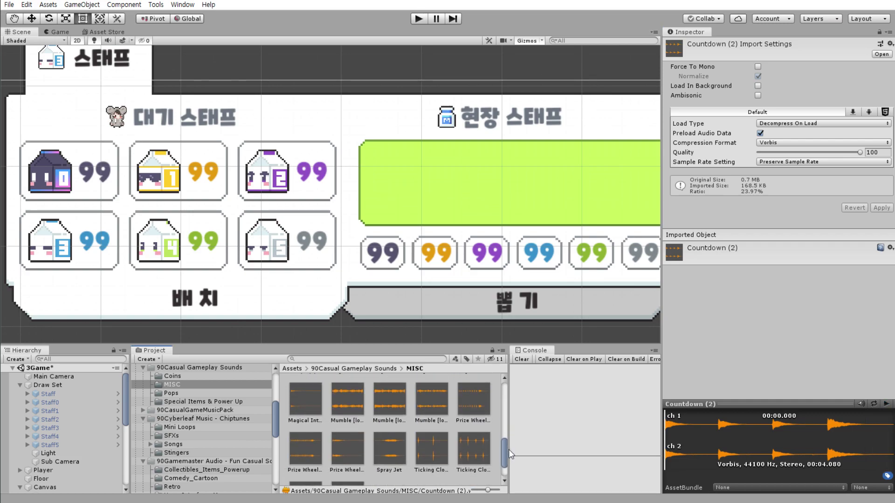
pyautogui.click(472, 419)
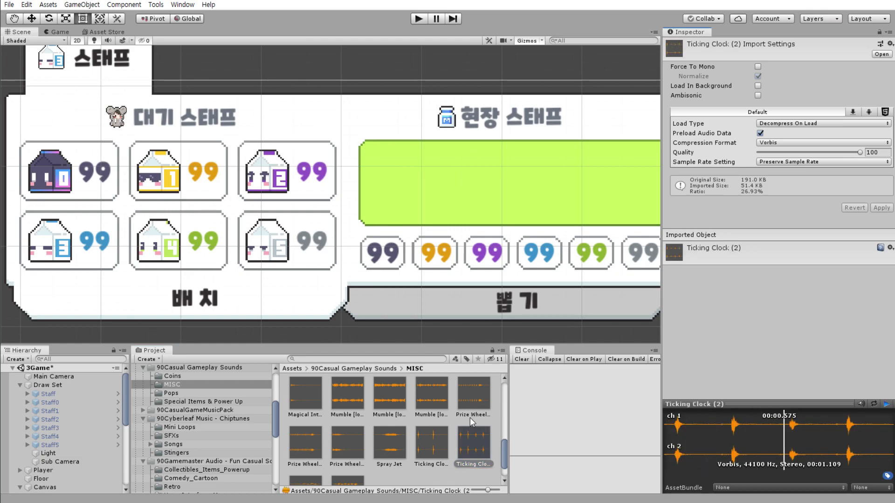
pyautogui.click(470, 416)
pyautogui.click(886, 405)
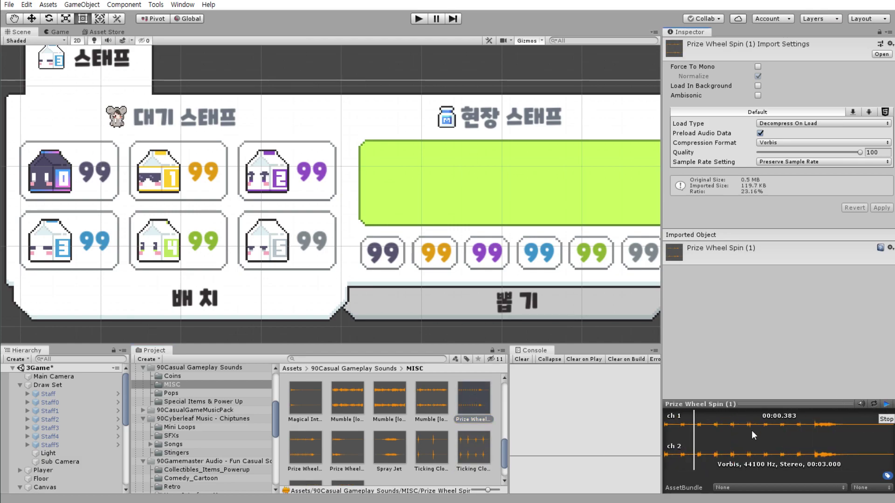
pyautogui.click(303, 453)
pyautogui.click(887, 405)
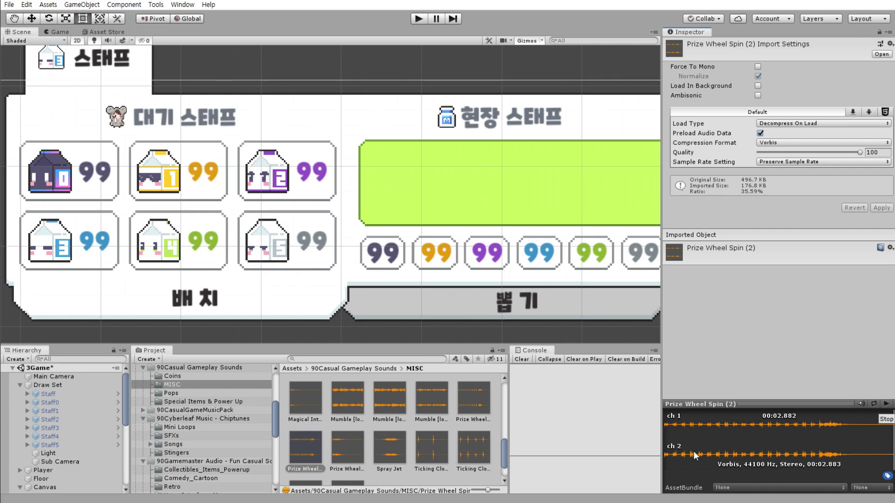
# - Play and stop the Drumm Roll preview, then focus the Project search field
pyautogui.moveTo(505, 449); pyautogui.dragTo(506, 415)
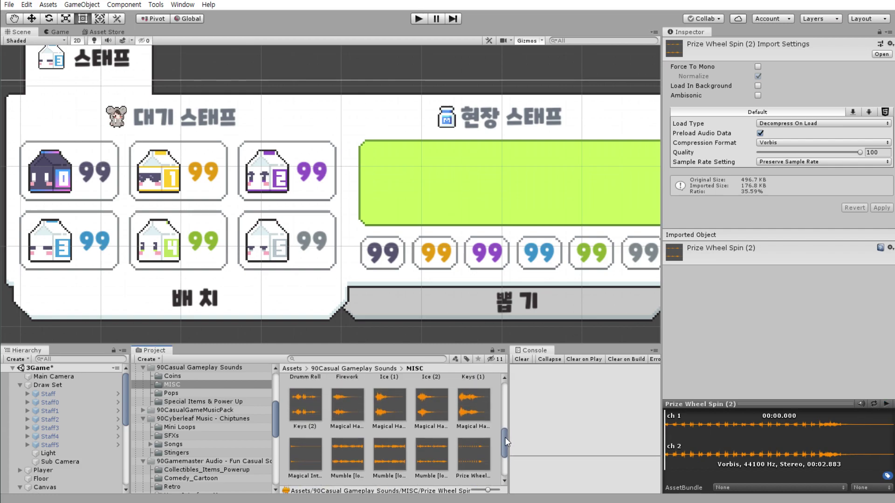
pyautogui.scroll(-1, 396, 433)
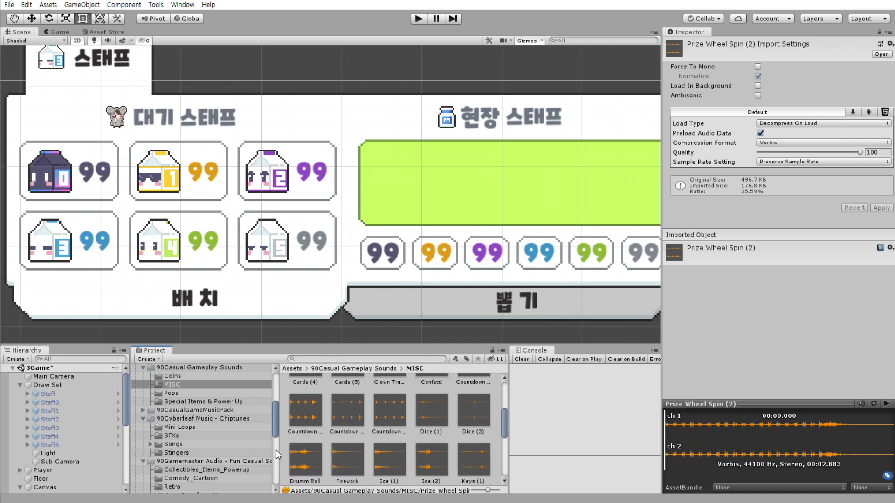
pyautogui.click(305, 453)
pyautogui.click(887, 405)
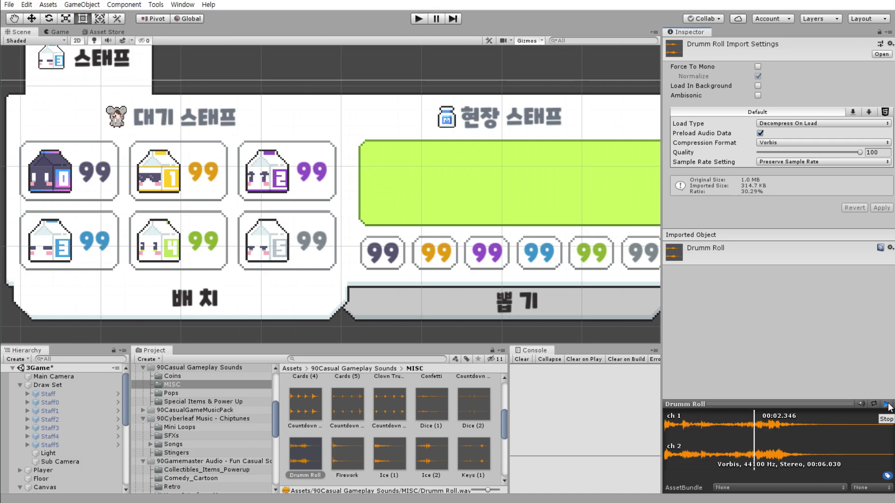
pyautogui.click(887, 405)
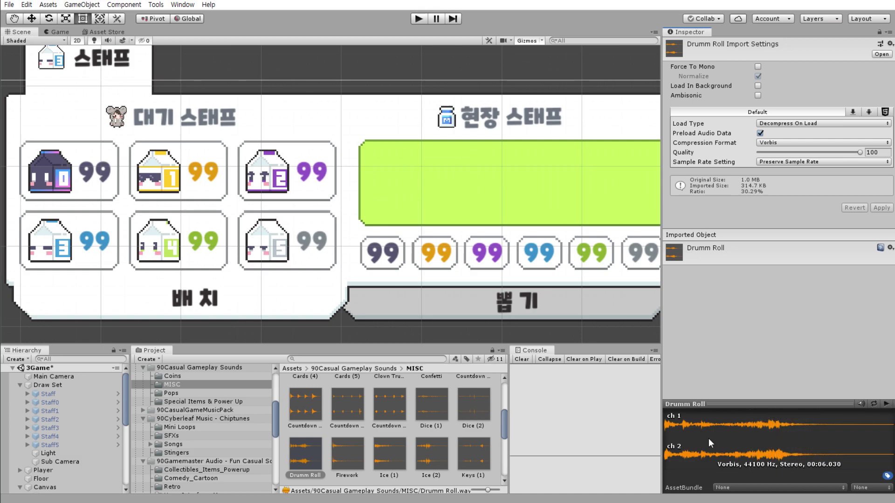
pyautogui.click(407, 361)
# - Search assets for 'rum', preview Drumming Sticks, and step through Drum Roll (1) and (2)
pyautogui.write('rum')
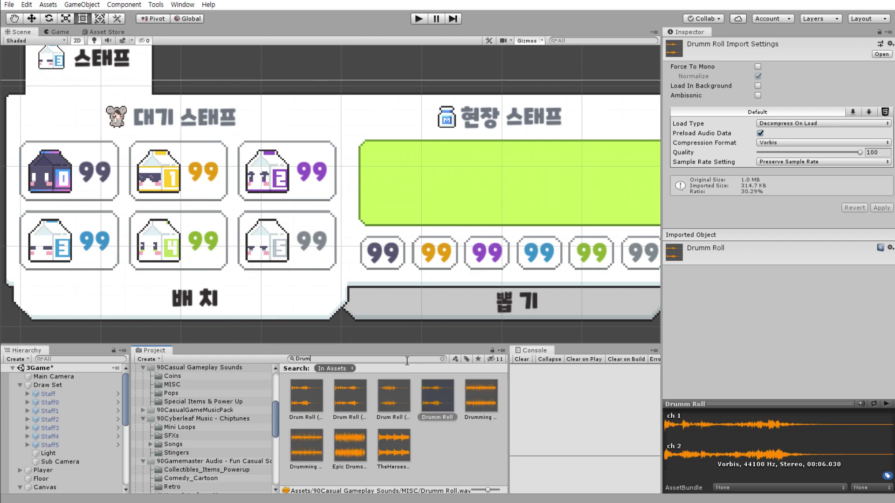
pyautogui.click(476, 394)
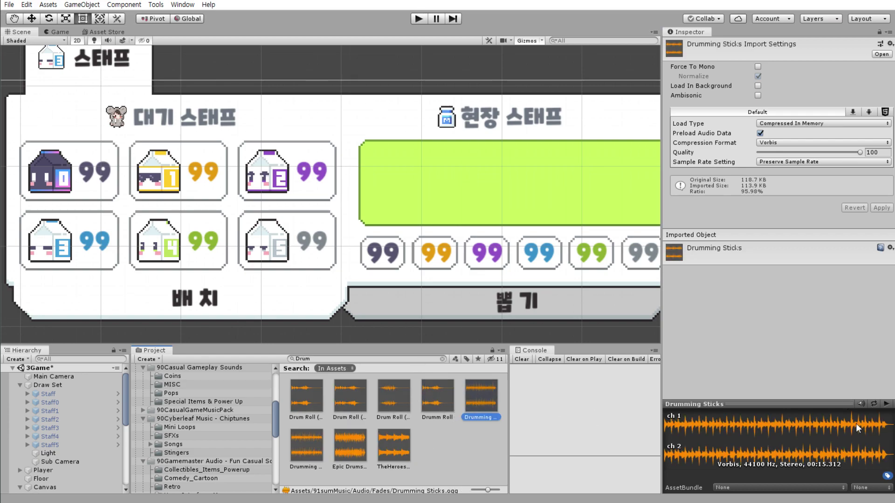
pyautogui.click(886, 404)
pyautogui.press('Right')
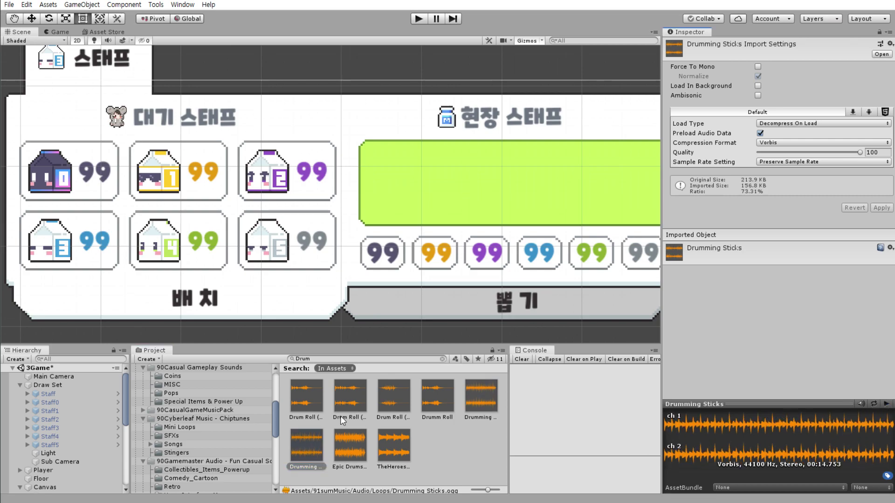
pyautogui.press('Up')
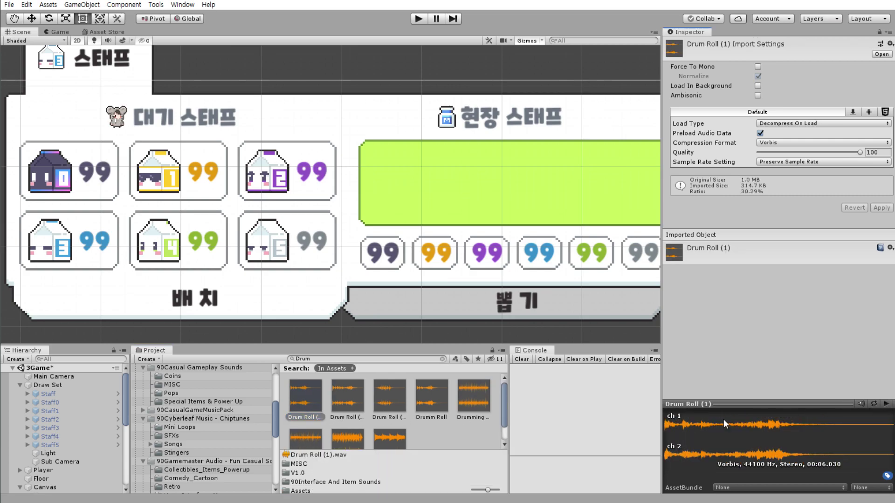
pyautogui.press('Right')
# - Turn on preview looping and play Drum Roll (3)
pyautogui.click(877, 404)
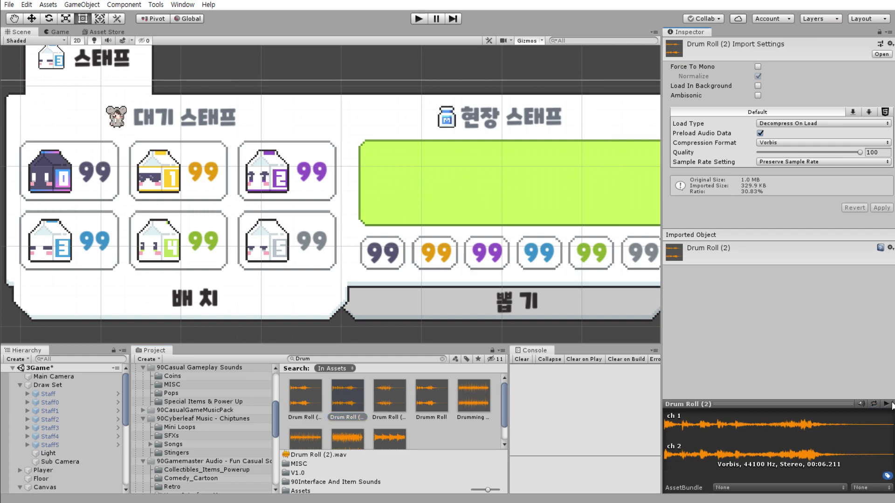
pyautogui.click(886, 404)
pyautogui.press('Right')
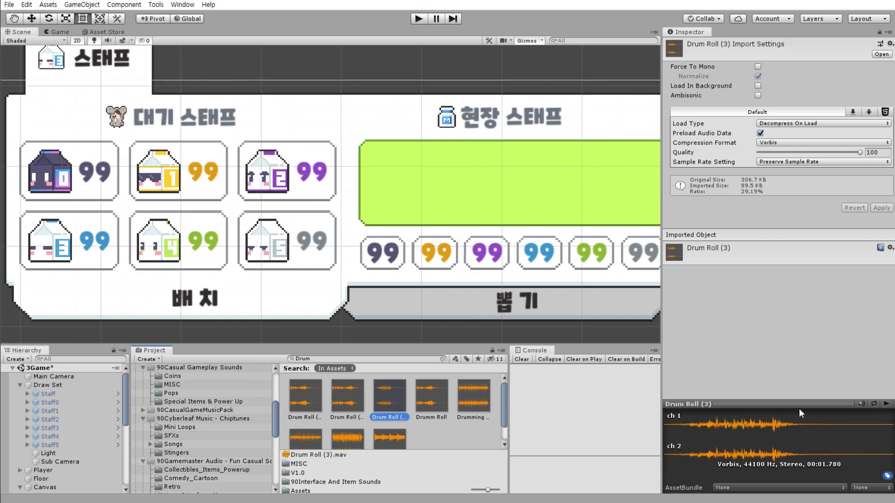
pyautogui.click(886, 404)
pyautogui.press('Right')
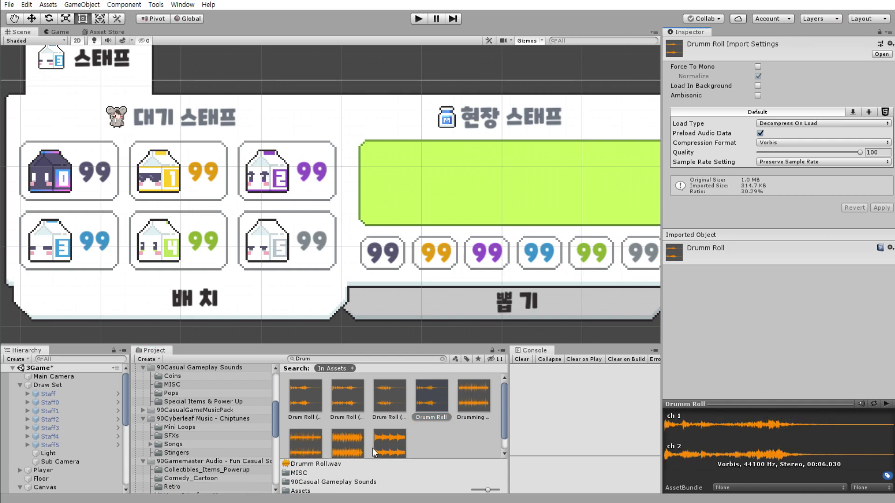
# - Preview Epic Drums Loop, then go back and play Drumm Roll
pyautogui.click(372, 448)
pyautogui.click(362, 426)
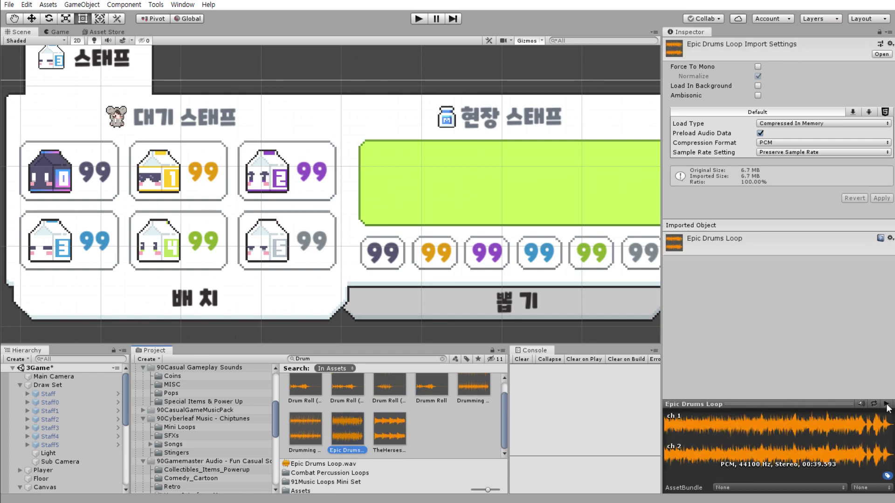
pyautogui.click(887, 403)
pyautogui.click(482, 393)
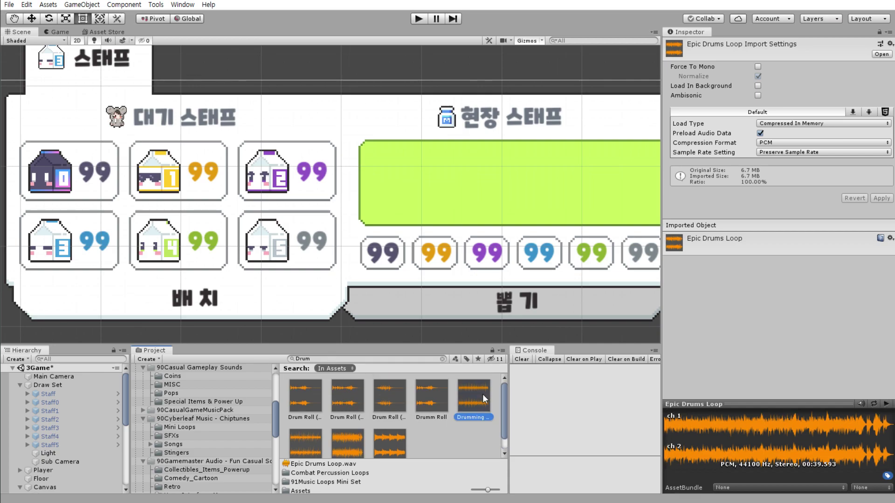
pyautogui.click(422, 410)
pyautogui.click(887, 404)
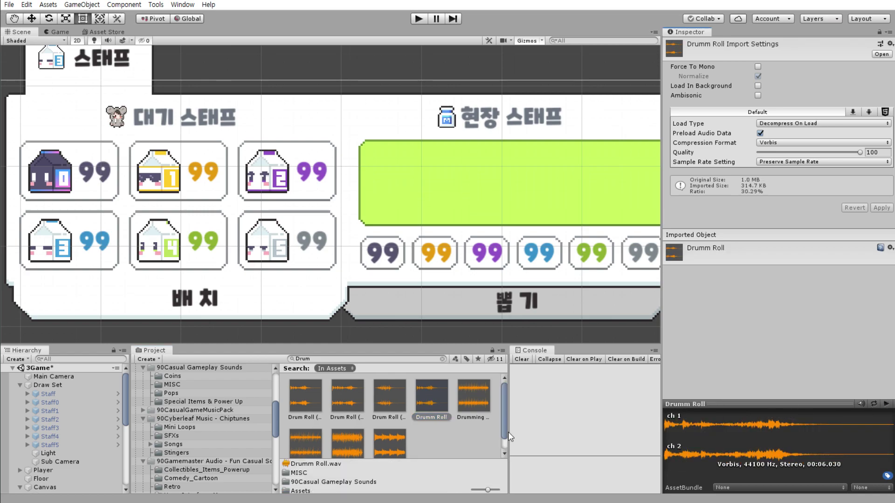
# - Clear the Drum search filter to show the MISC folder again
pyautogui.click(306, 359)
pyautogui.press('BackSpace')
pyautogui.moveTo(275, 421); pyautogui.dragTo(280, 447)
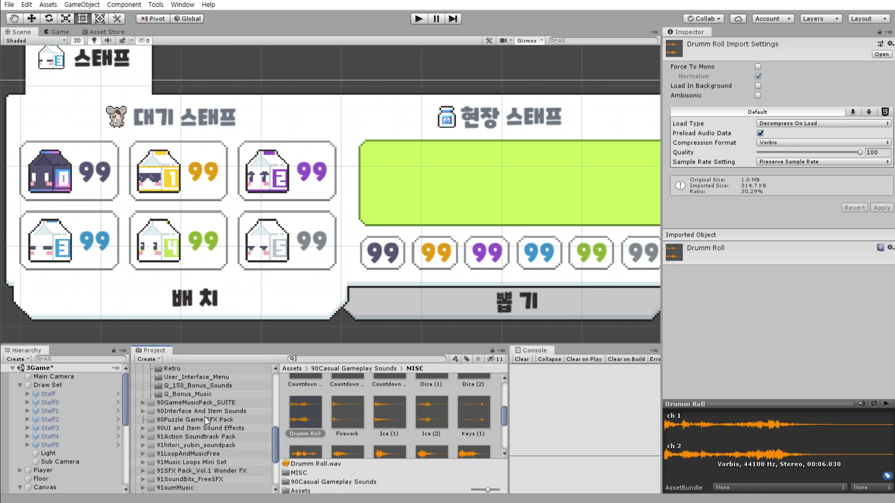
# - Open 90Interface And Item Sounds › V.3.0 Files and audition Special & Powerup clips (39, 33)
pyautogui.click(143, 403)
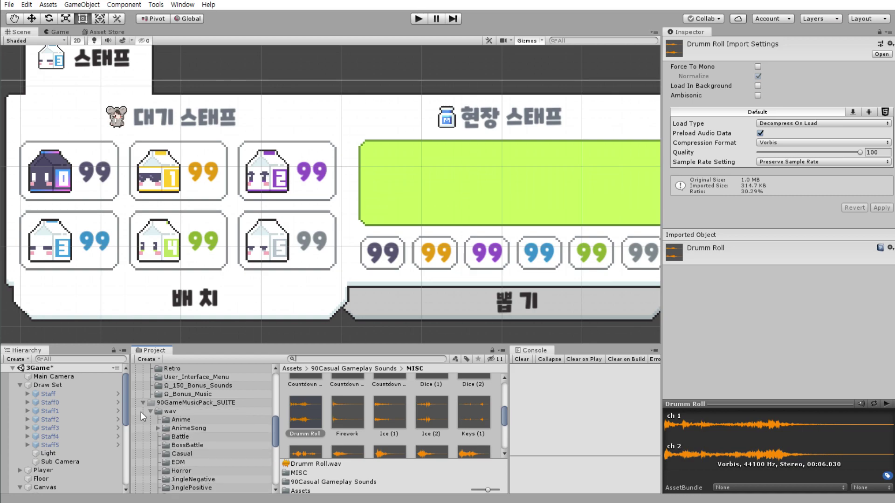
pyautogui.click(142, 403)
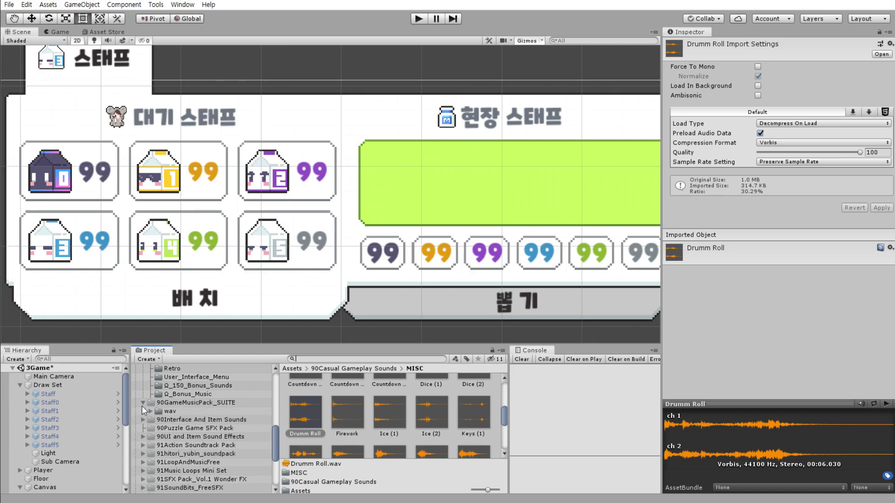
pyautogui.click(141, 410)
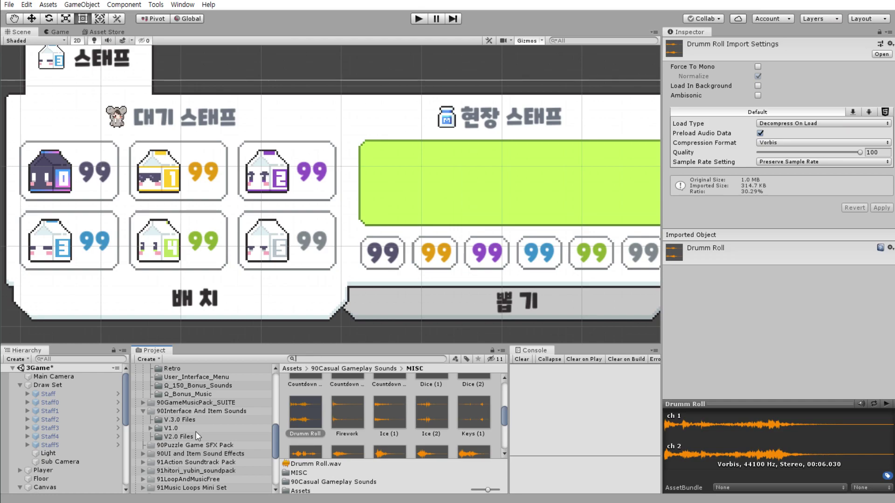
pyautogui.click(181, 420)
pyautogui.scroll(-2, 410, 433)
pyautogui.scroll(-2, 410, 433)
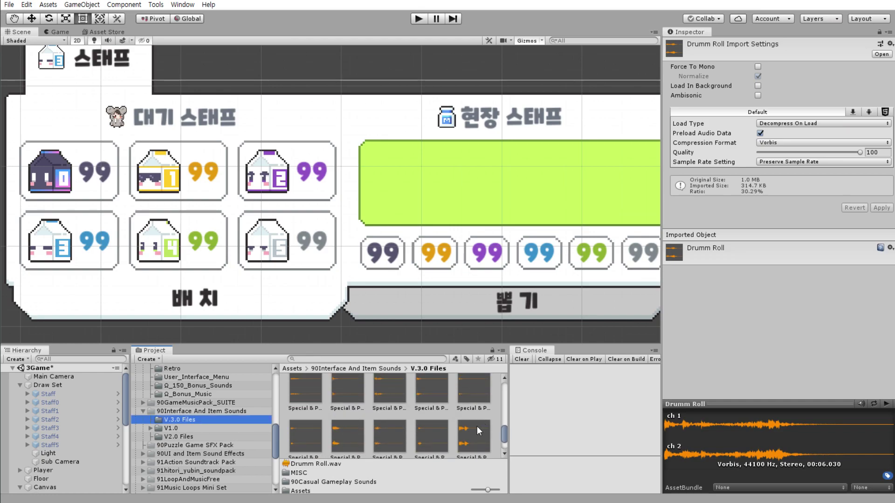
pyautogui.scroll(-2, 409, 438)
pyautogui.click(302, 430)
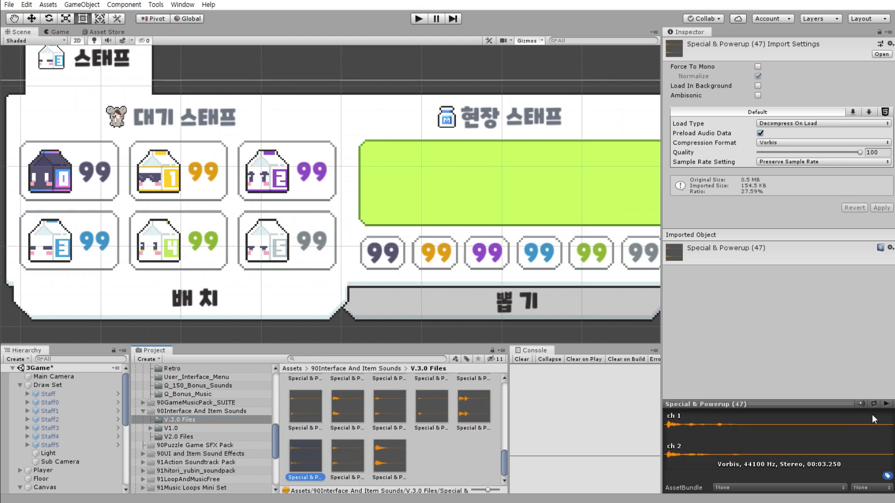
pyautogui.scroll(2, 450, 432)
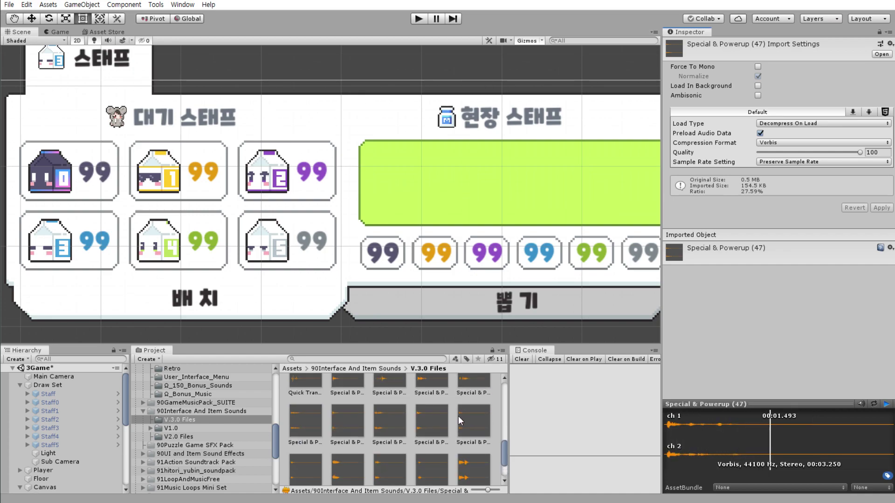
pyautogui.click(458, 417)
pyautogui.scroll(1, 443, 415)
pyautogui.click(433, 406)
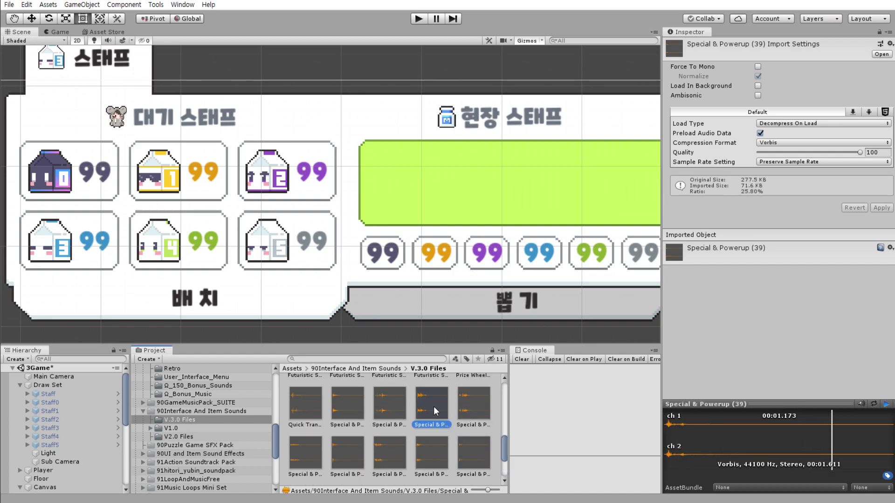
pyautogui.click(886, 404)
# - Audition Prize Wheel Count (1) and Special & Powerup (41), then open the V1.0 folder
pyautogui.scroll(1, 441, 429)
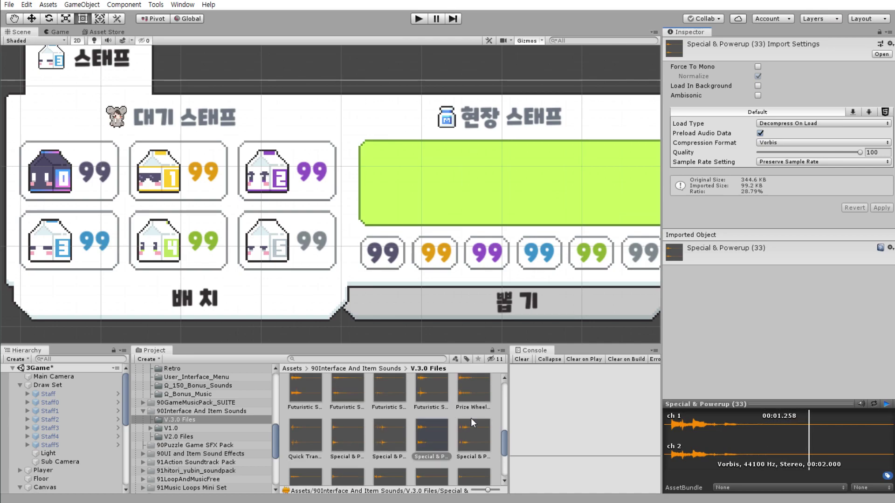
pyautogui.click(471, 418)
pyautogui.click(886, 404)
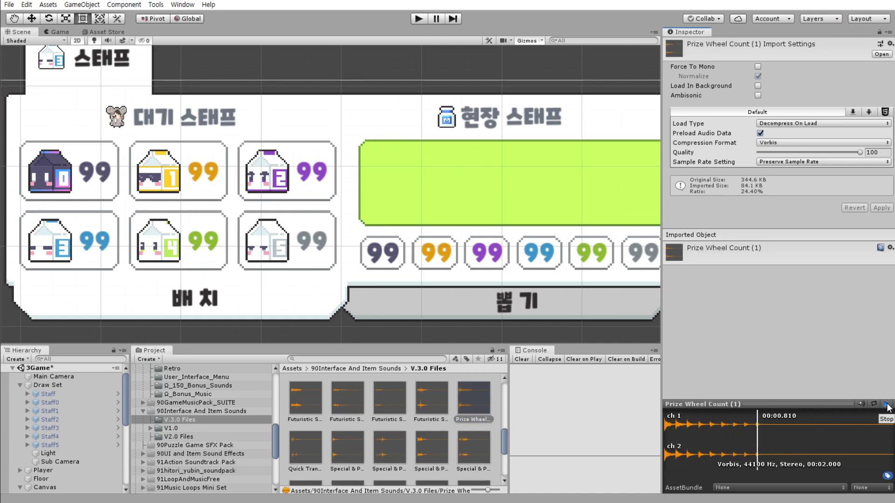
pyautogui.scroll(1, 466, 402)
pyautogui.scroll(1, 449, 408)
pyautogui.scroll(2, 452, 412)
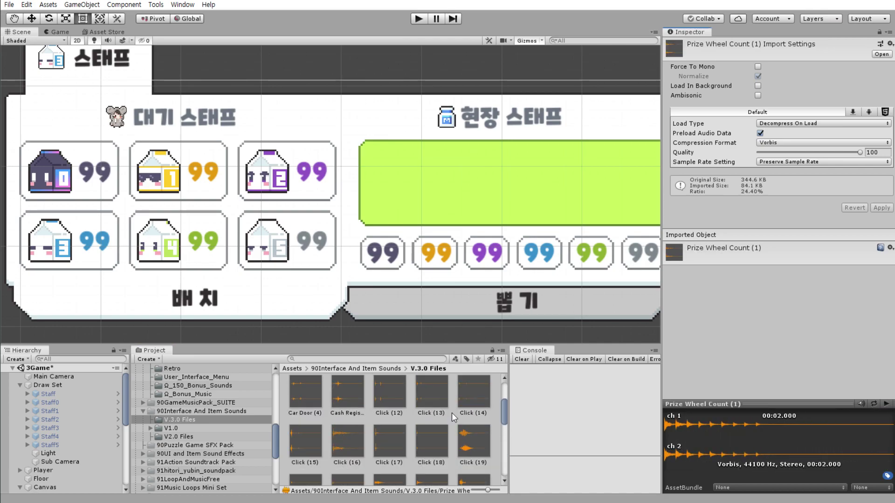
pyautogui.scroll(1, 448, 418)
pyautogui.scroll(1, 428, 429)
pyautogui.scroll(-5, 412, 440)
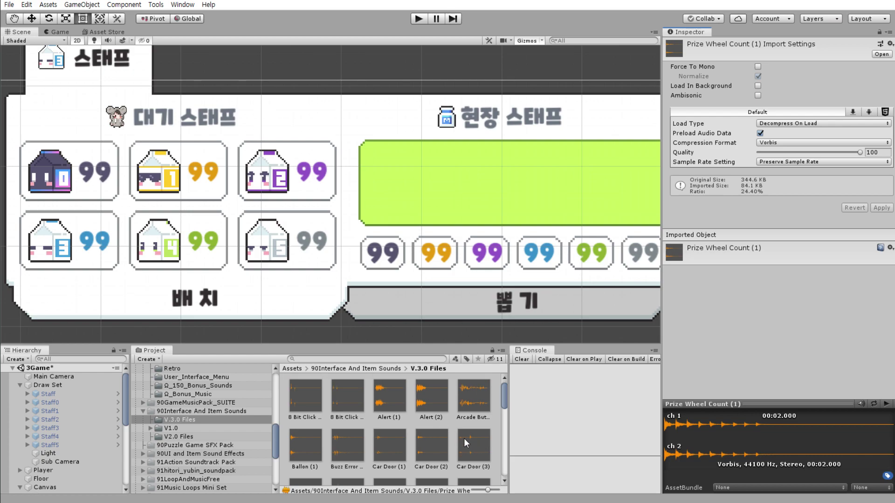
pyautogui.scroll(-3, 335, 439)
pyautogui.scroll(-2, 339, 440)
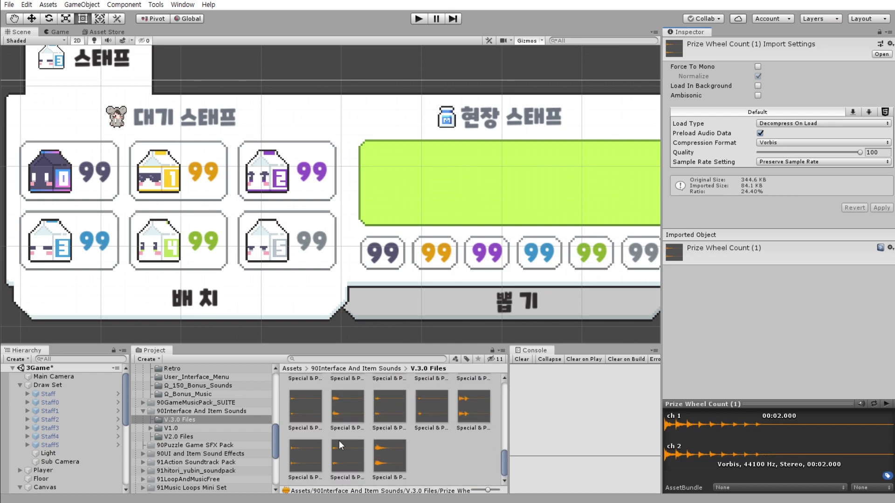
pyautogui.click(338, 410)
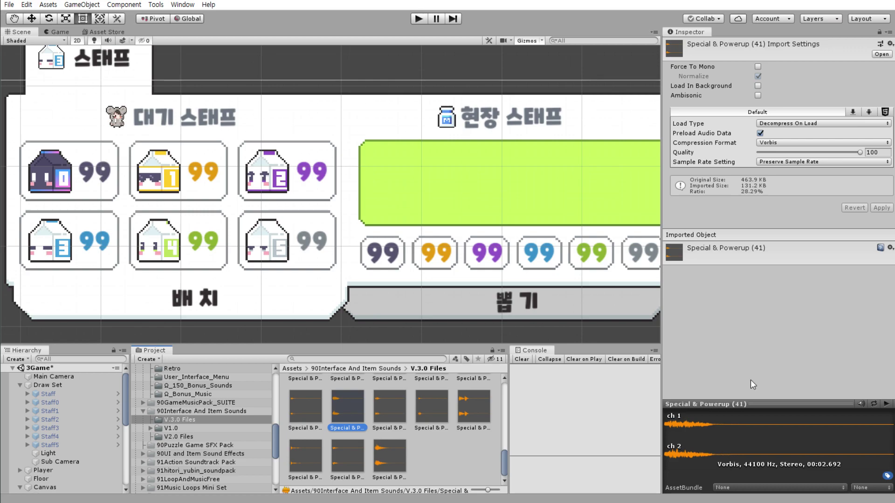
pyautogui.click(886, 403)
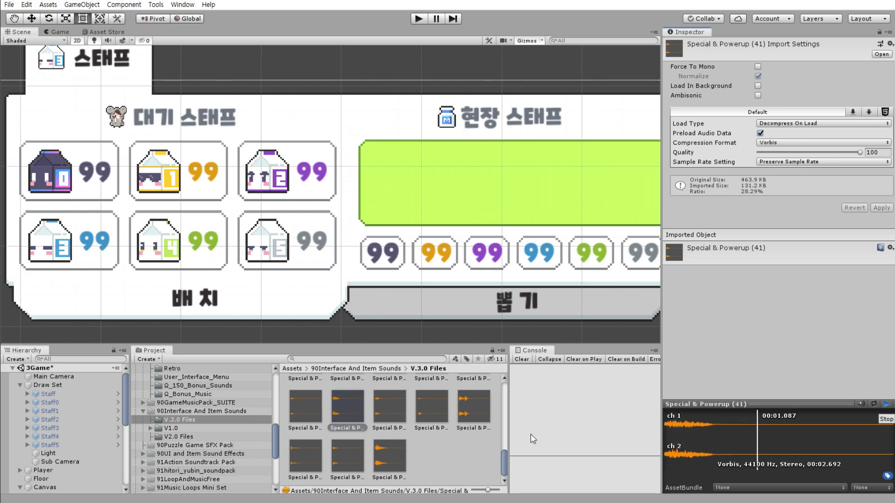
pyautogui.click(220, 429)
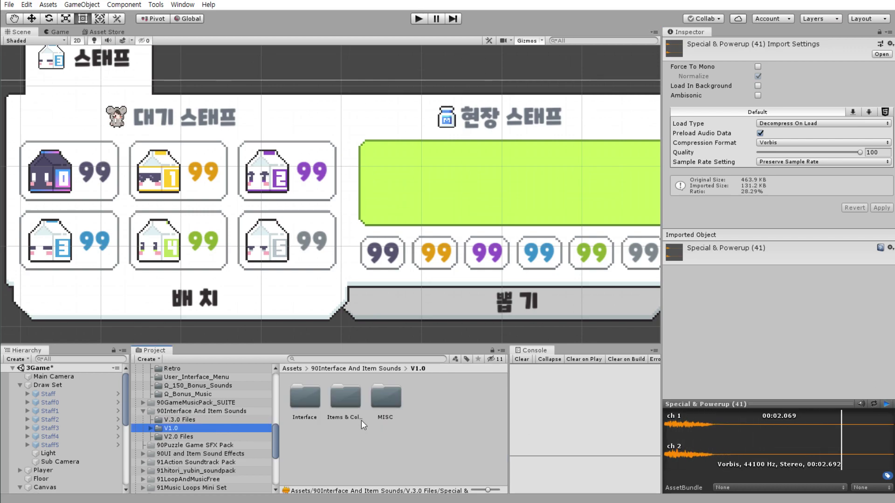
pyautogui.click(150, 427)
pyautogui.click(180, 436)
pyautogui.click(183, 445)
pyautogui.click(197, 453)
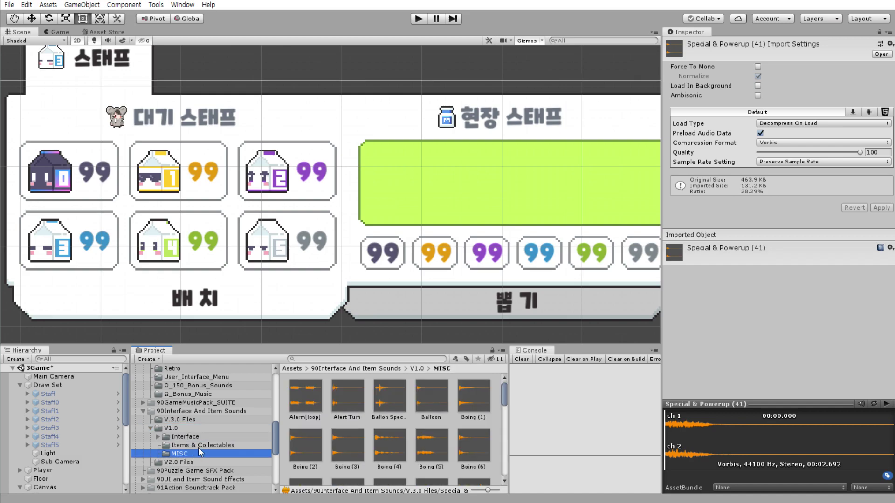
pyautogui.scroll(-3, 431, 404)
pyautogui.scroll(-3, 427, 435)
pyautogui.scroll(-3, 445, 430)
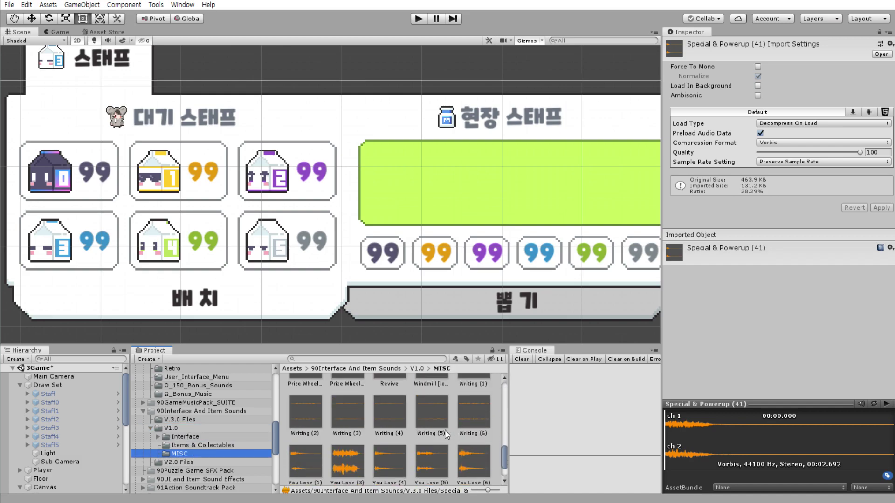
pyautogui.scroll(-3, 445, 431)
pyautogui.scroll(2, 452, 435)
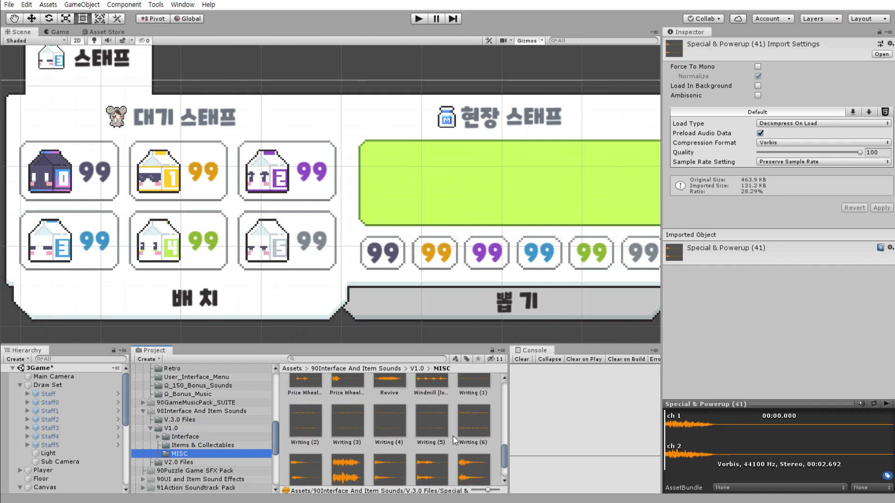
pyautogui.click(434, 418)
pyautogui.click(473, 424)
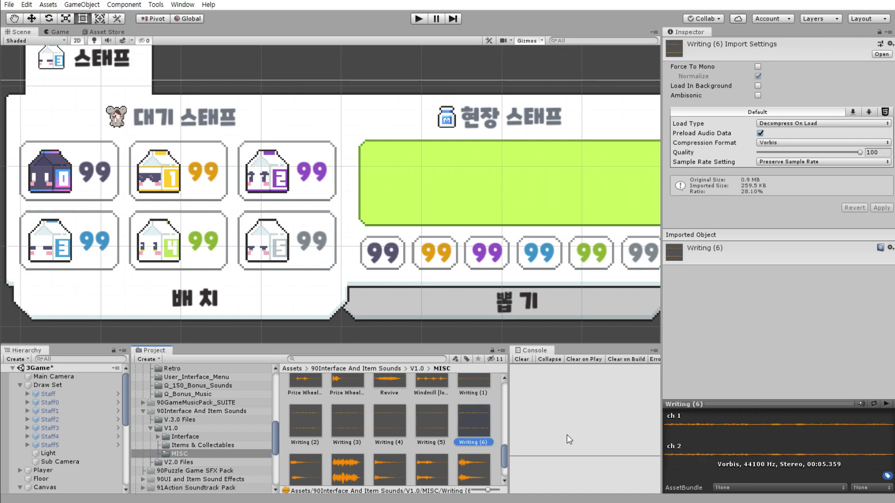
pyautogui.click(886, 404)
pyautogui.scroll(1, 421, 384)
pyautogui.click(424, 396)
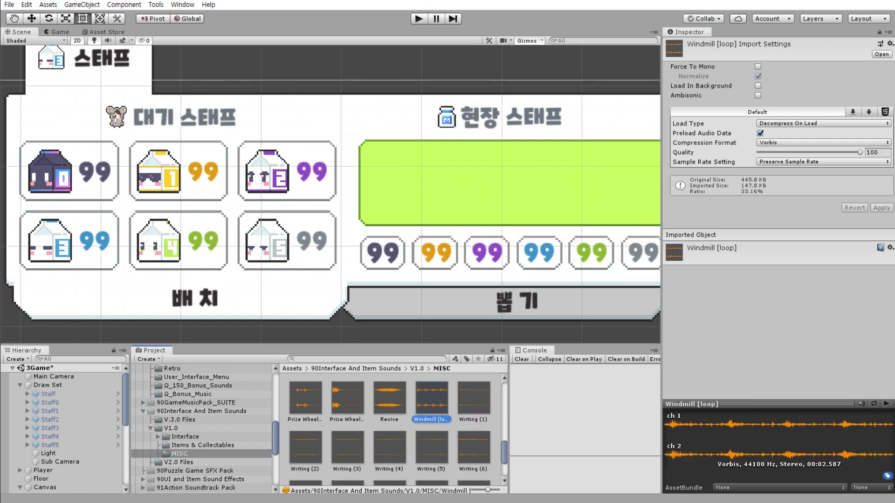
pyautogui.click(885, 404)
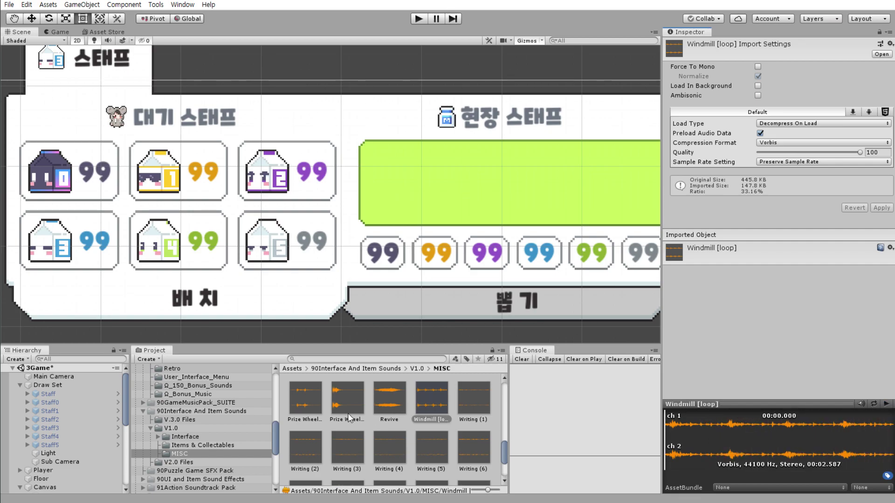
pyautogui.click(389, 397)
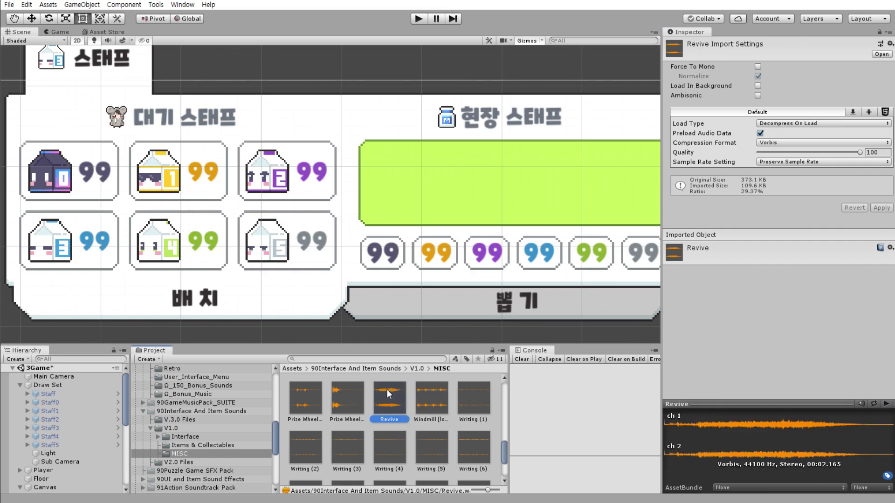
pyautogui.click(886, 404)
pyautogui.click(885, 404)
pyautogui.click(347, 398)
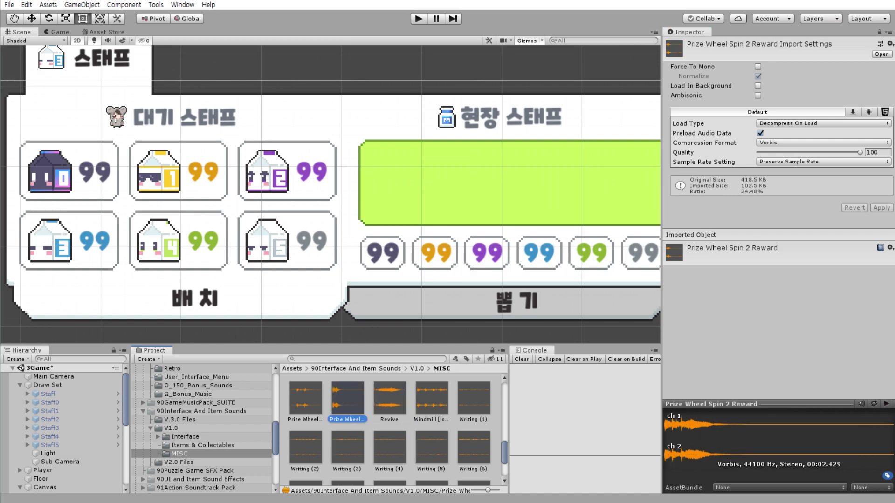
pyautogui.click(885, 405)
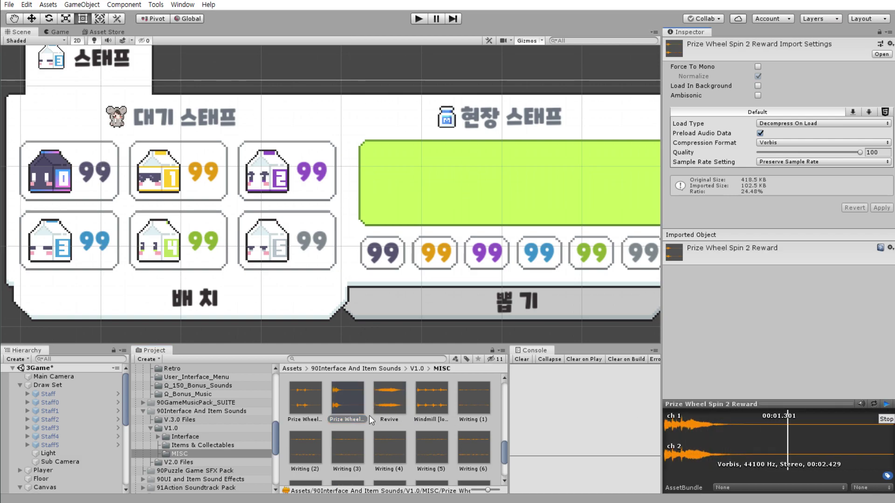
pyautogui.click(305, 401)
pyautogui.click(885, 403)
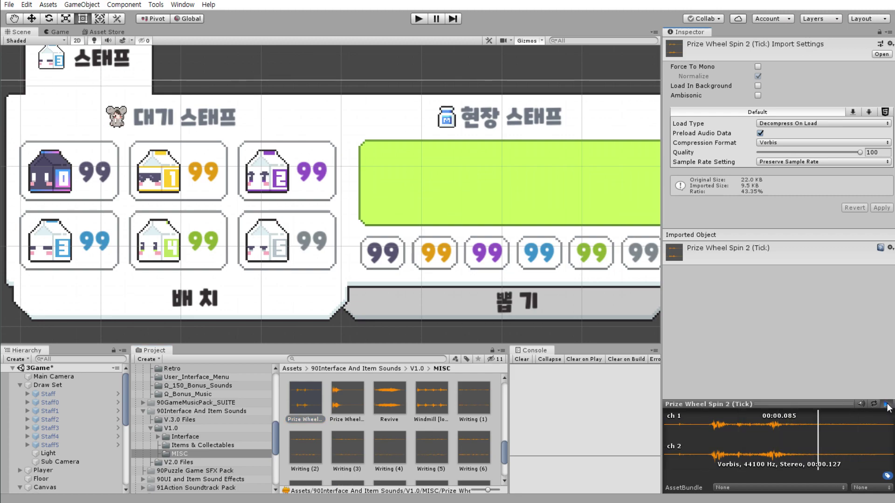
pyautogui.click(886, 405)
pyautogui.scroll(2, 455, 399)
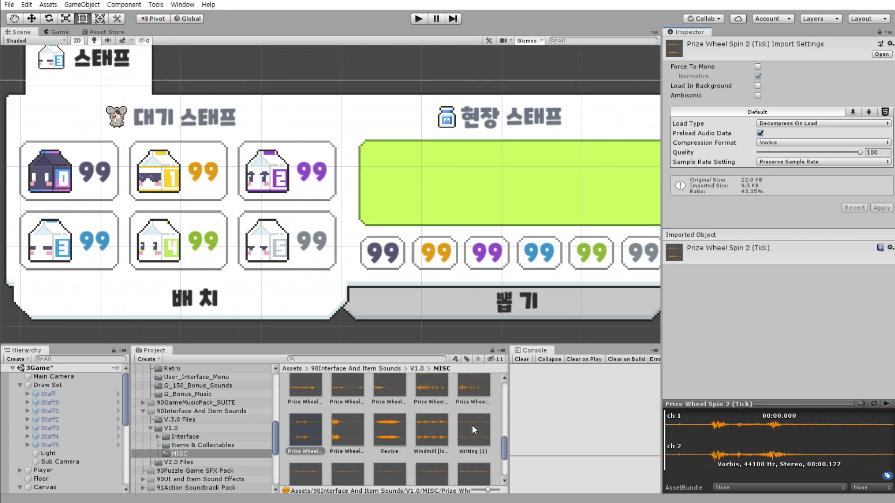
pyautogui.click(885, 404)
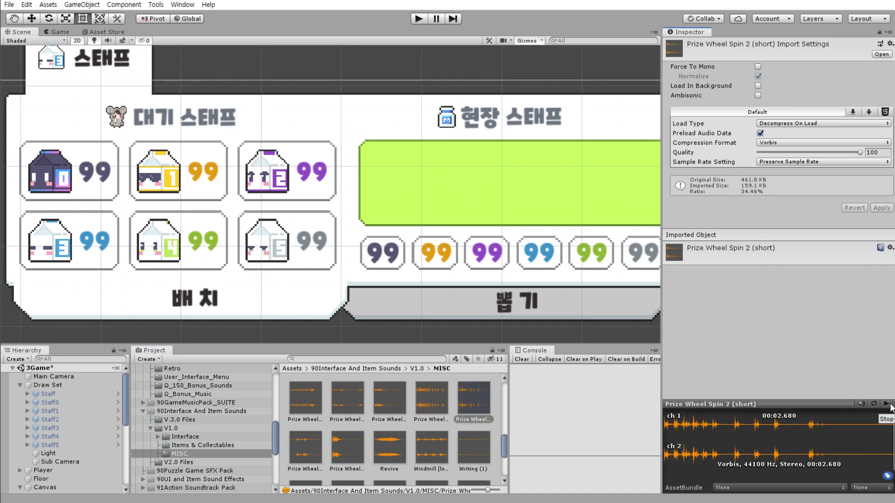
pyautogui.click(443, 422)
pyautogui.click(889, 404)
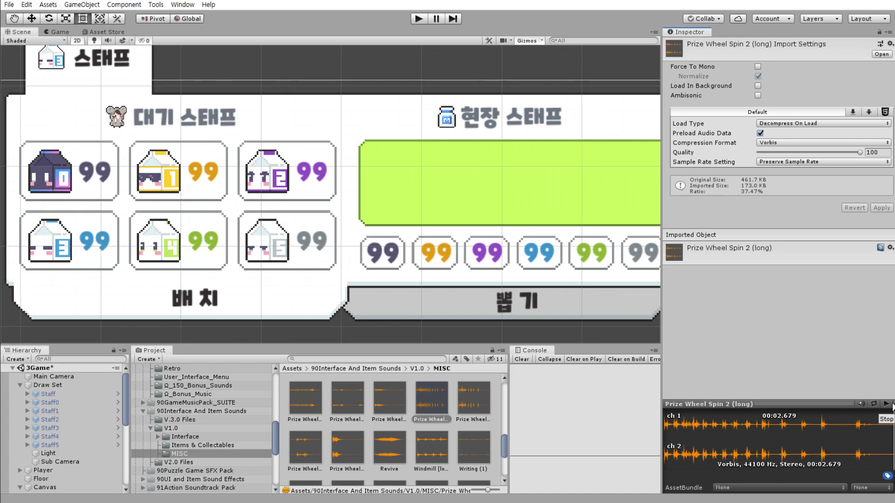
pyautogui.click(305, 399)
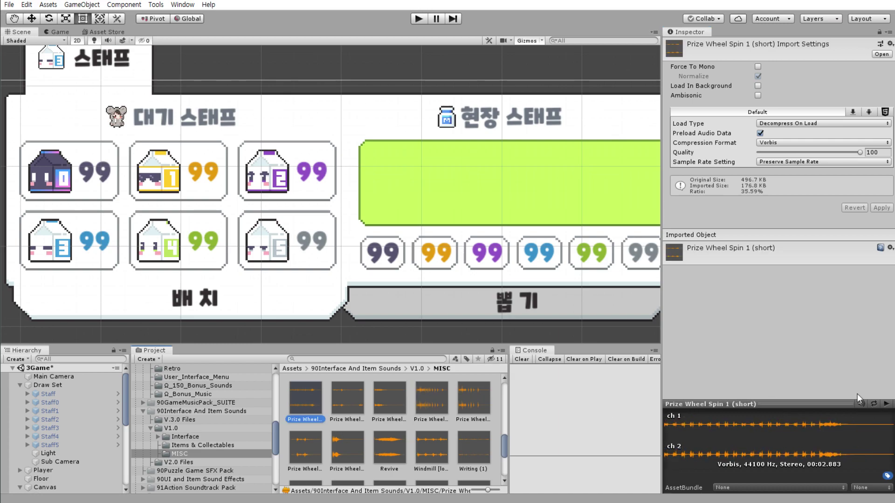
pyautogui.click(885, 404)
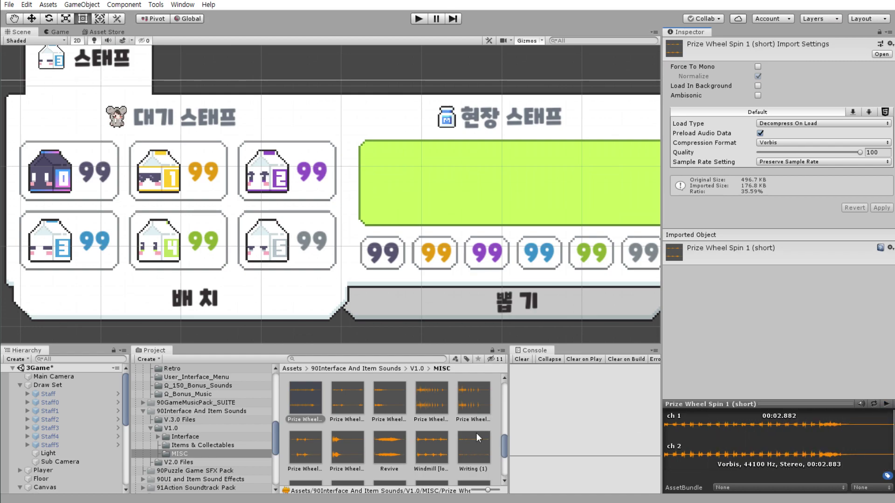
pyautogui.click(504, 447)
pyautogui.moveTo(504, 447); pyautogui.dragTo(500, 430)
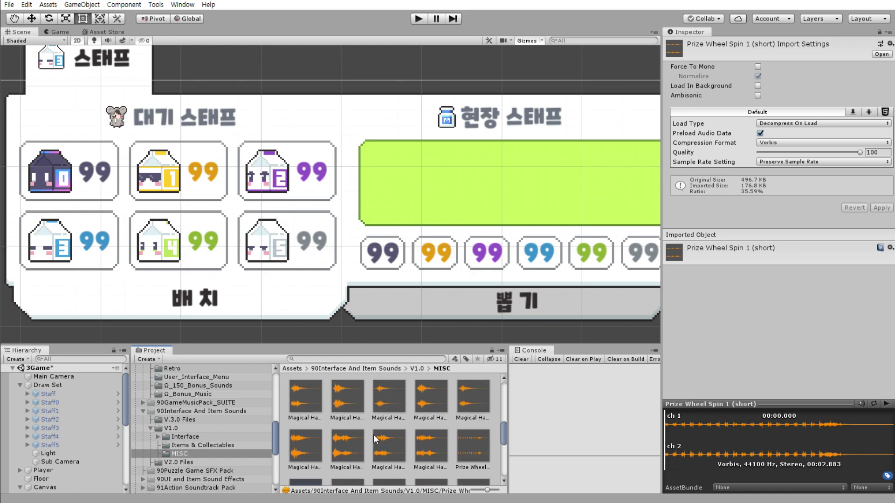
pyautogui.click(343, 443)
pyautogui.scroll(1, 418, 435)
pyautogui.scroll(1, 449, 423)
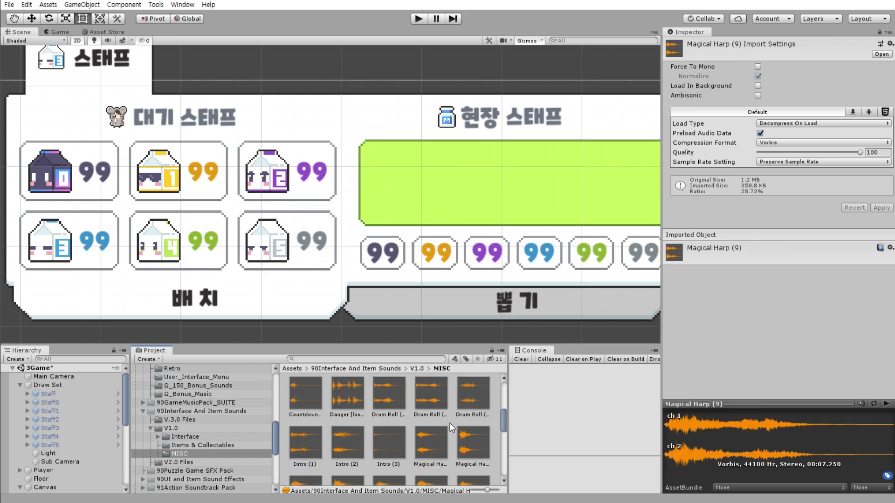
pyautogui.scroll(1, 353, 396)
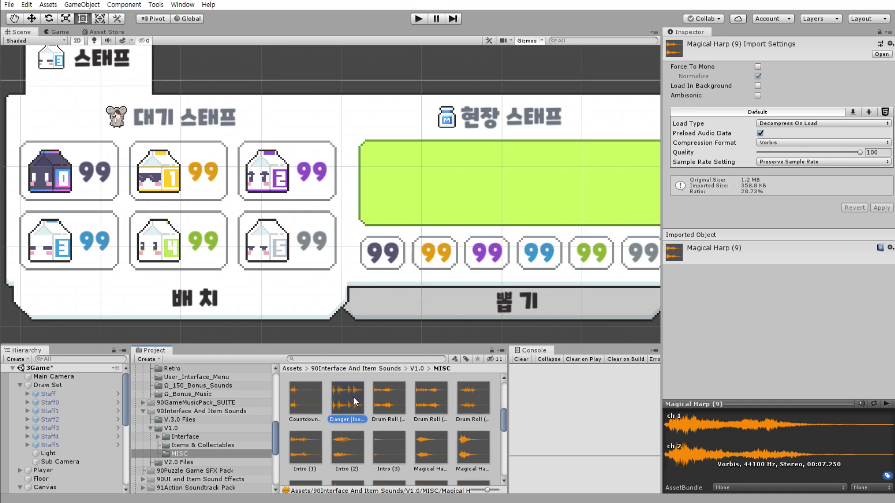
pyautogui.click(353, 396)
pyautogui.click(887, 405)
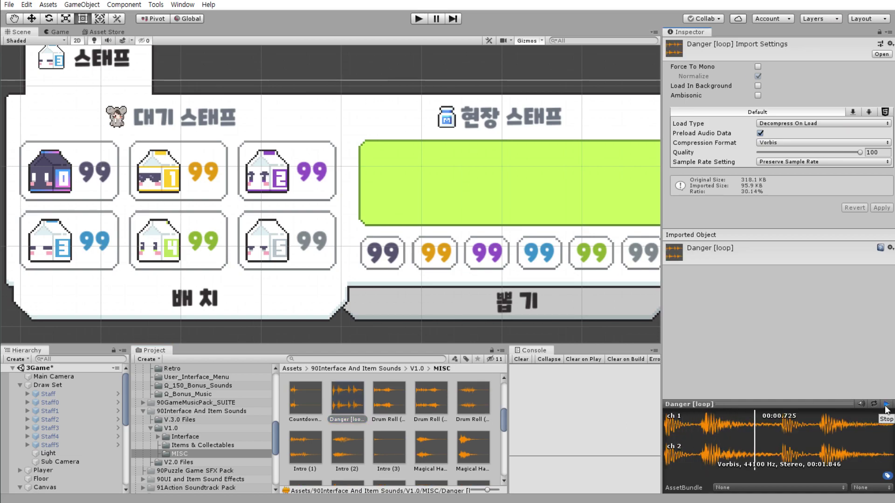
pyautogui.scroll(1, 368, 424)
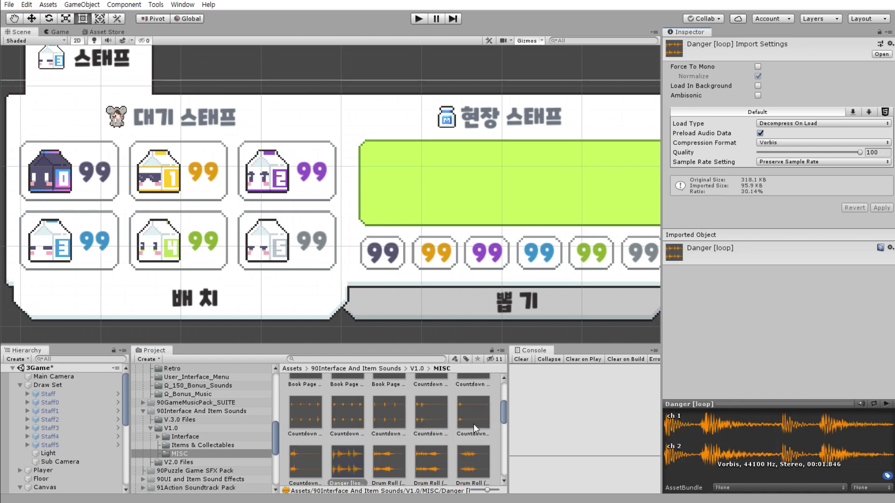
pyautogui.click(474, 453)
pyautogui.click(886, 403)
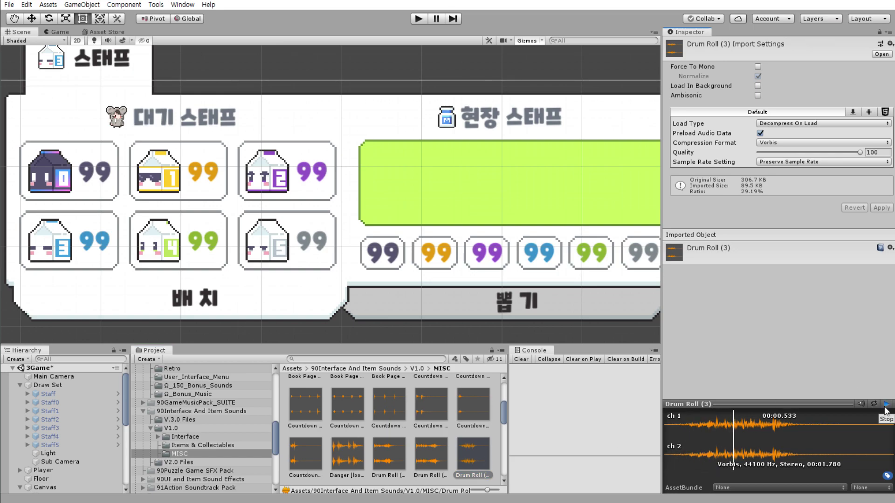
pyautogui.scroll(1, 433, 434)
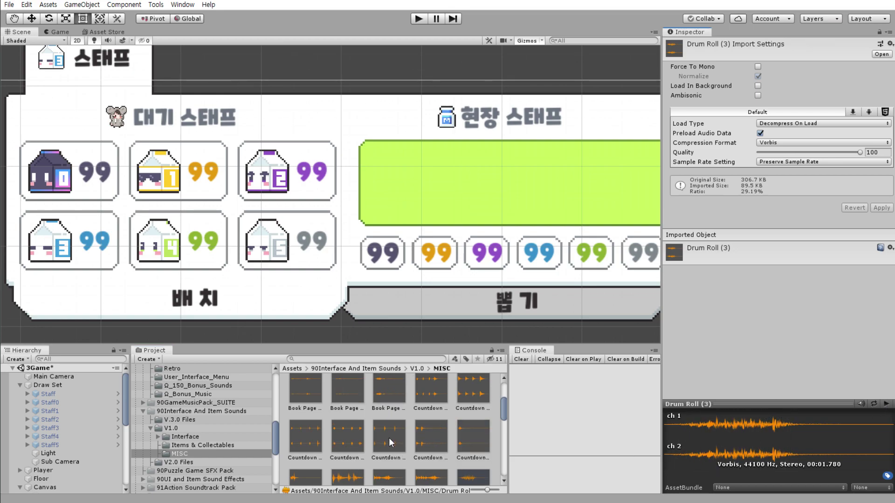
pyautogui.click(345, 438)
pyautogui.click(886, 404)
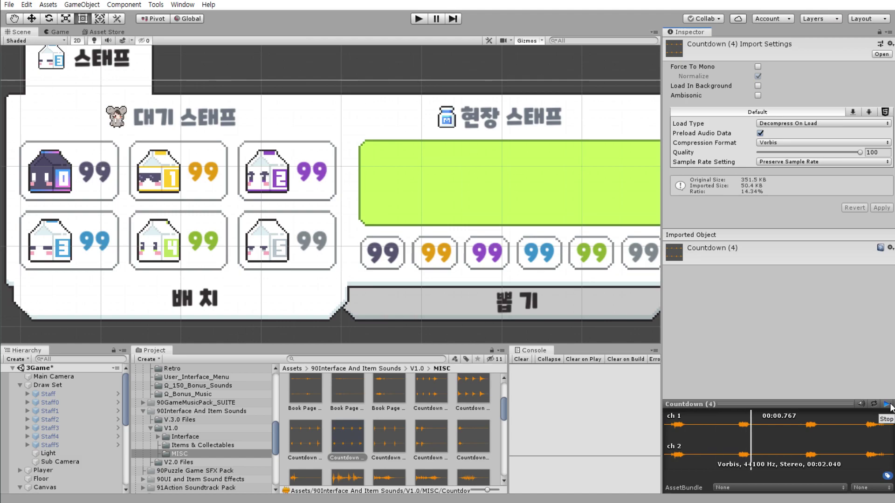
pyautogui.scroll(3, 410, 423)
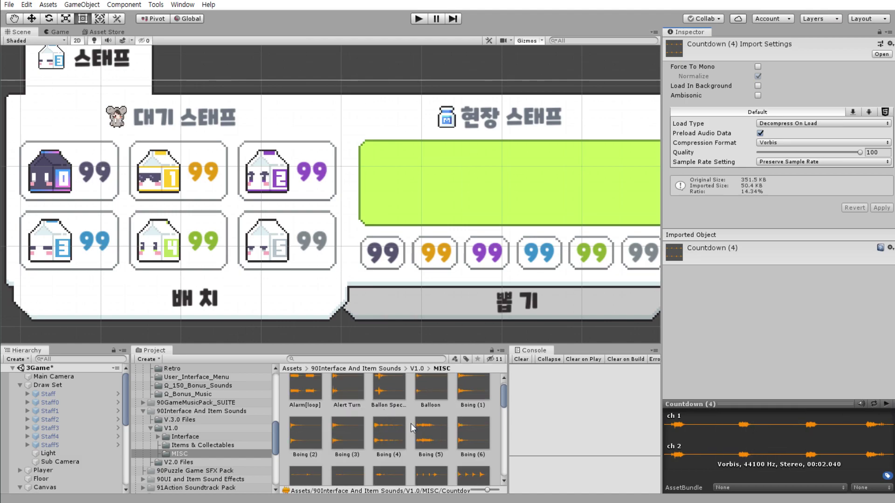
pyautogui.scroll(-2, 442, 419)
pyautogui.scroll(-2, 447, 421)
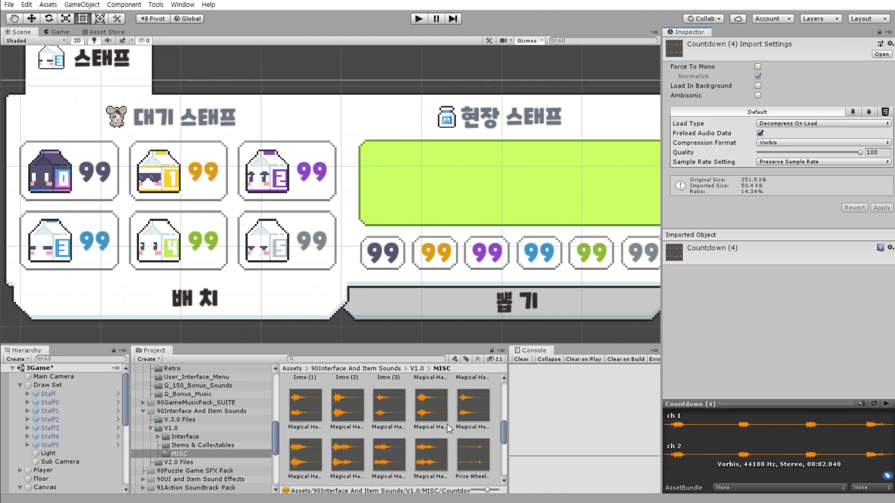
pyautogui.scroll(-2, 450, 426)
pyautogui.click(477, 421)
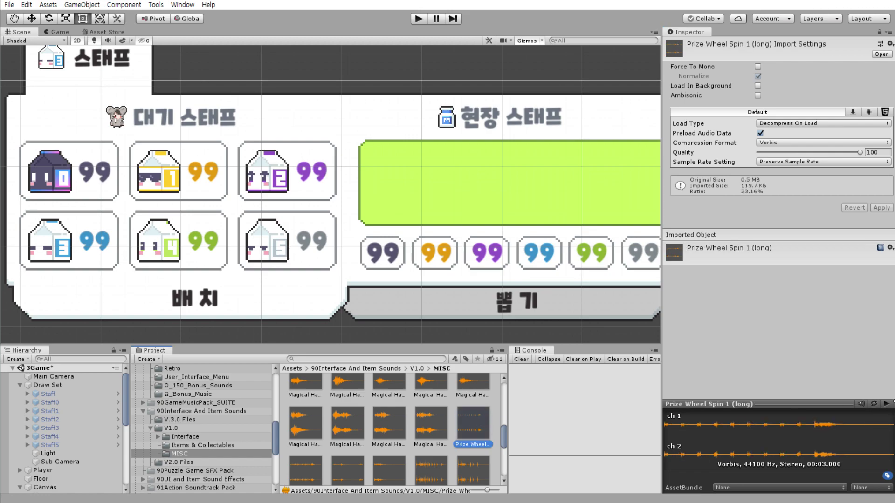
pyautogui.click(886, 404)
pyautogui.click(886, 404)
pyautogui.press('Right')
pyautogui.click(886, 404)
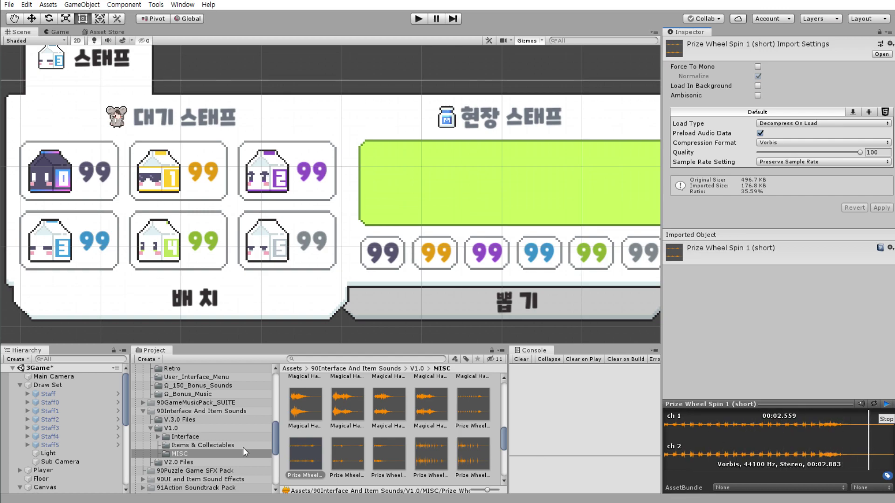
# - Open the Assets/4Audios/Game folder in the Project window
pyautogui.moveTo(126, 419); pyautogui.dragTo(124, 480)
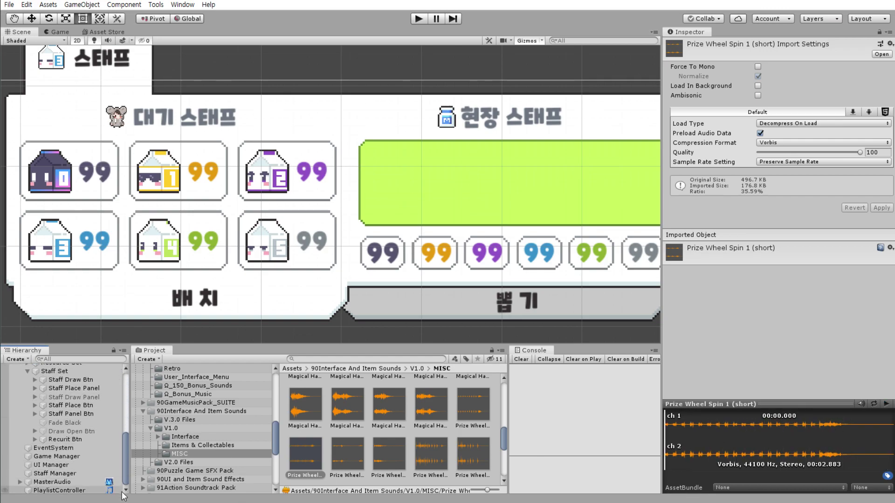
pyautogui.click(76, 482)
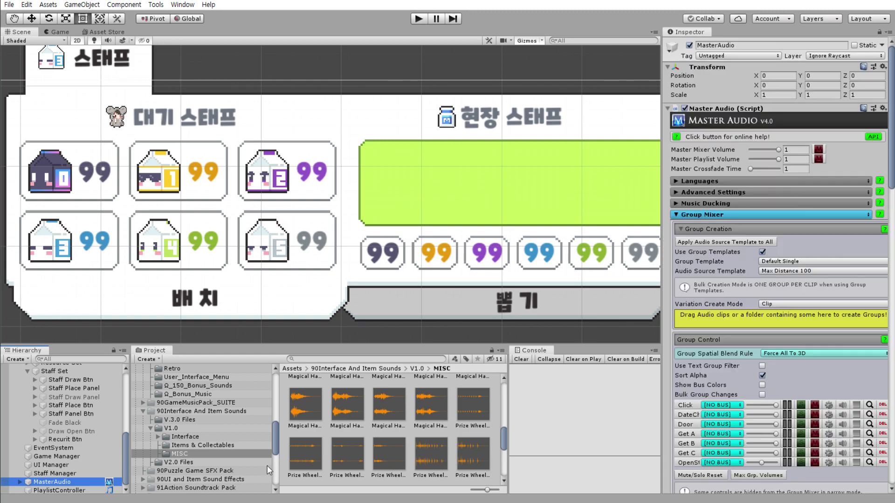
pyautogui.click(301, 460)
pyautogui.moveTo(277, 438); pyautogui.dragTo(283, 389)
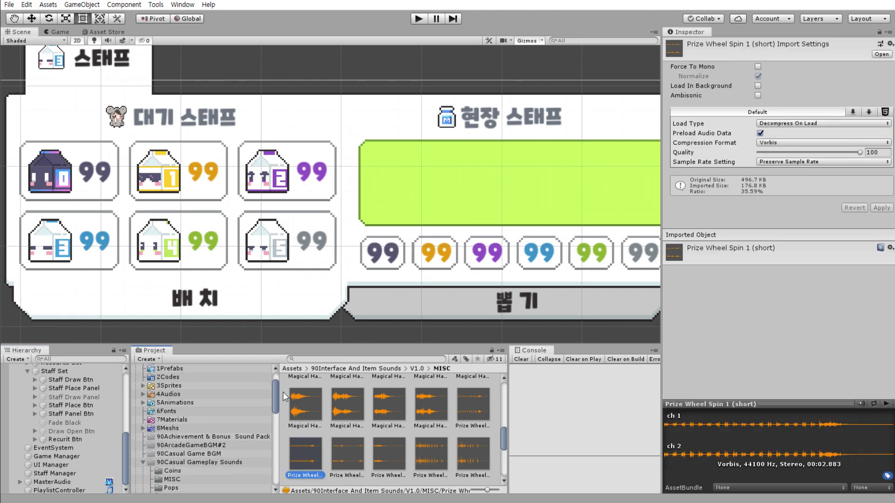
pyautogui.click(143, 427)
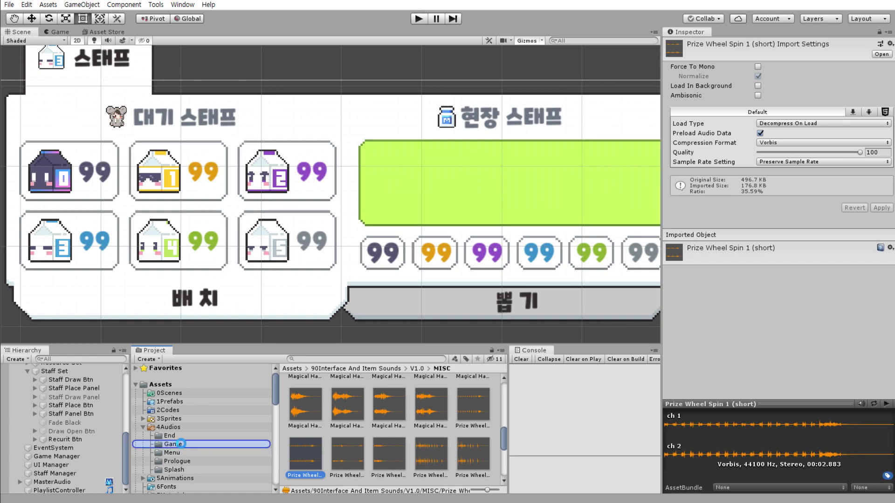
pyautogui.scroll(-10, 181, 443)
pyautogui.scroll(10, 195, 449)
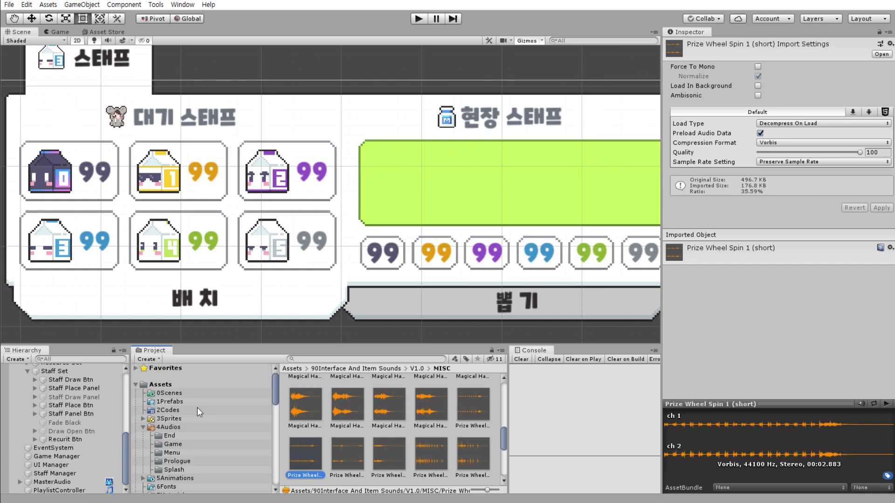
pyautogui.click(177, 444)
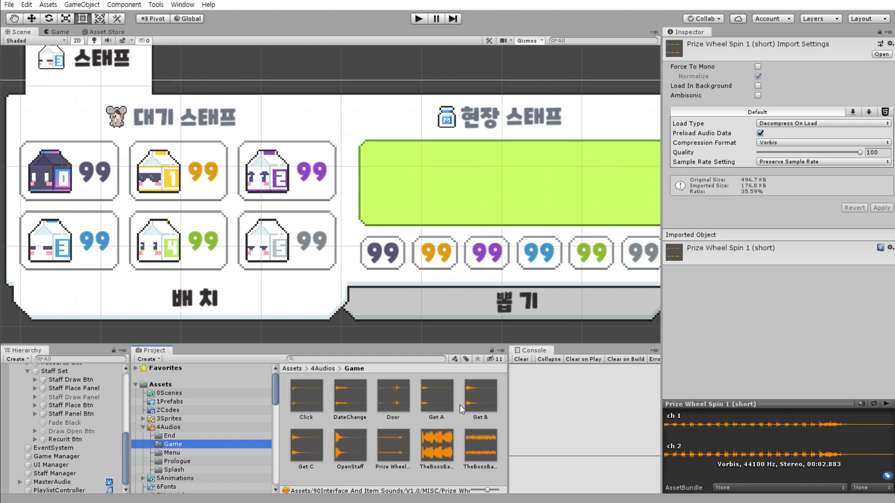
# - Rename the Prize Wheel clip to DrawStaff
pyautogui.click(403, 439)
pyautogui.click(402, 438)
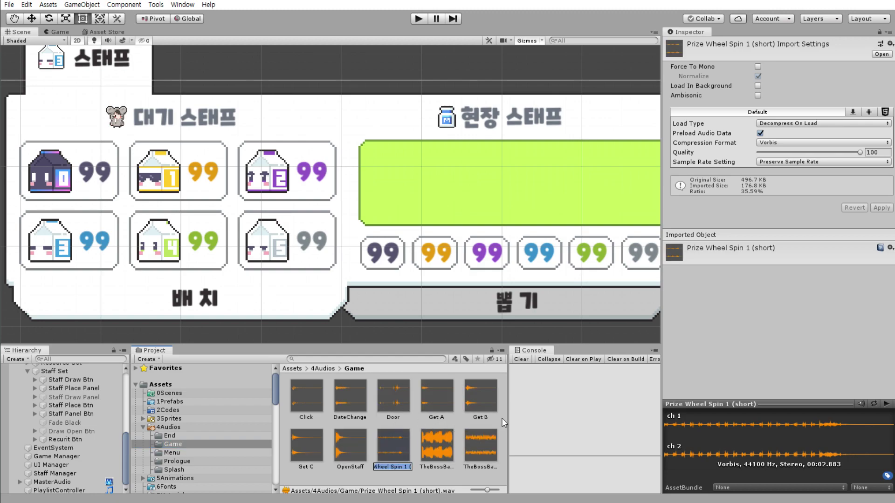
pyautogui.write('Staff')
pyautogui.write('Draw')
pyautogui.hotkey('shift', 'Left')
pyautogui.hotkey('shift', 'Left')
pyautogui.hotkey('shift', 'Left')
pyautogui.hotkey('shift', 'Left')
pyautogui.hotkey('ctrl', 'x')
pyautogui.press('Home')
pyautogui.hotkey('ctrl', 'v')
pyautogui.press('Return')
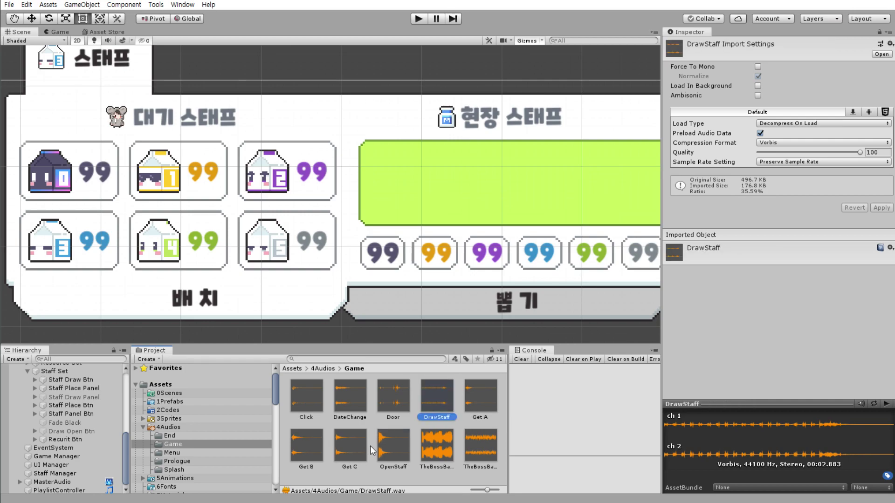
# - Drag the DrawStaff clip onto MasterAudio's Group Creation box to make a DrawStaff sound group
pyautogui.click(55, 482)
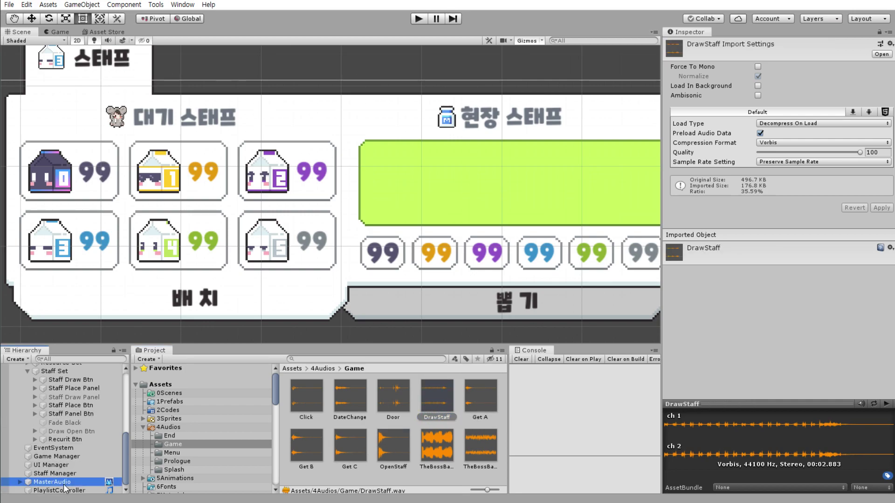
pyautogui.scroll(-10, 772, 317)
pyautogui.scroll(3, 771, 318)
pyautogui.scroll(6, 767, 323)
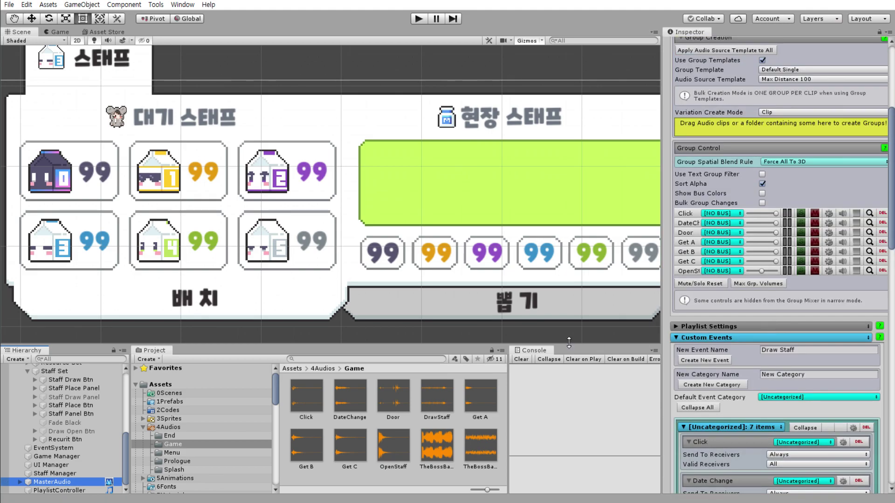
pyautogui.scroll(3, 776, 173)
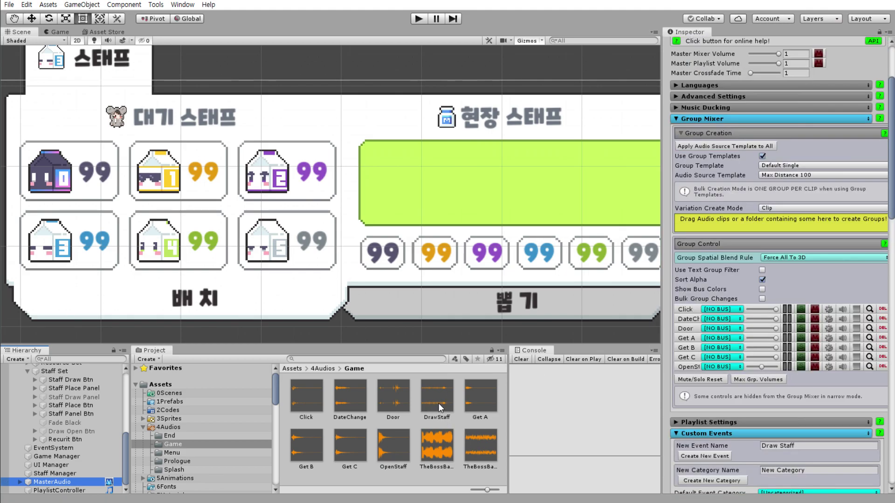
pyautogui.moveTo(439, 398); pyautogui.dragTo(751, 228)
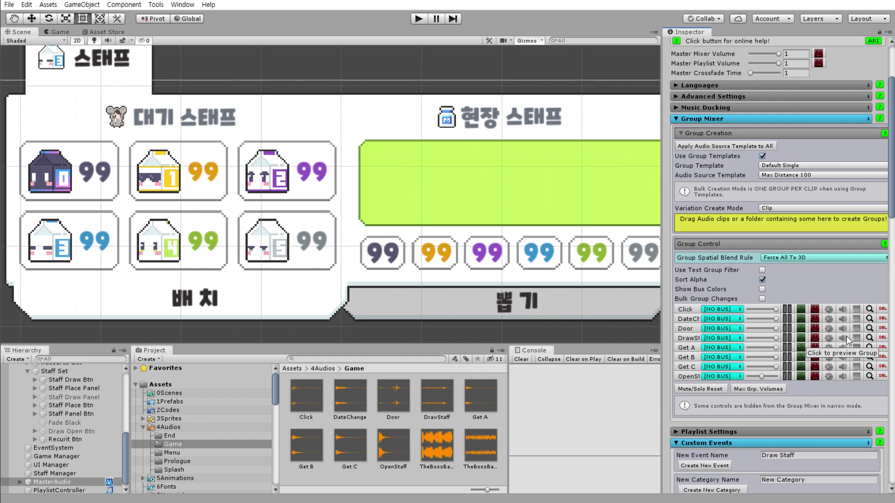
pyautogui.scroll(-10, 837, 270)
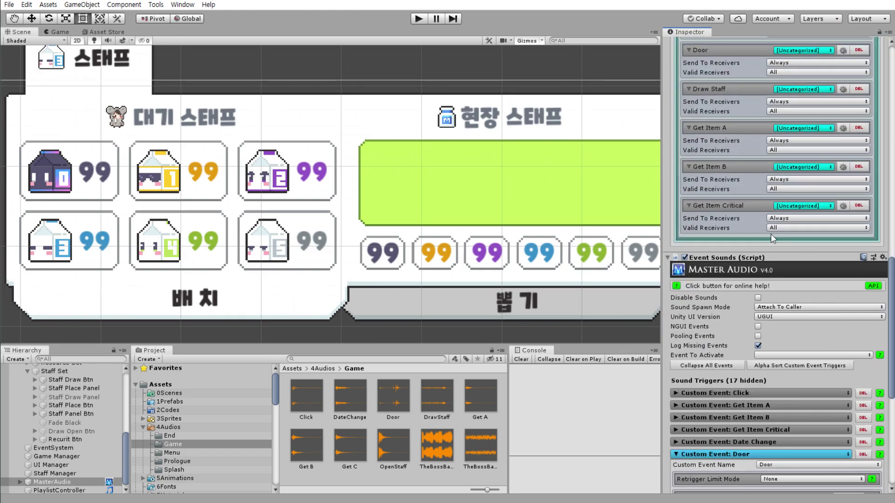
# - Add DrawStaff and OpenStaff as new Master Audio custom events
pyautogui.click(788, 166)
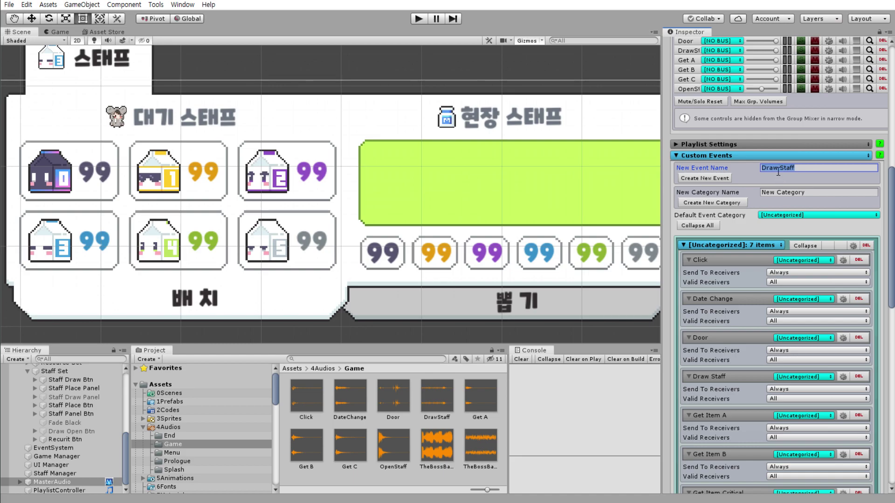
pyautogui.scroll(-5, 745, 233)
pyautogui.scroll(3, 754, 300)
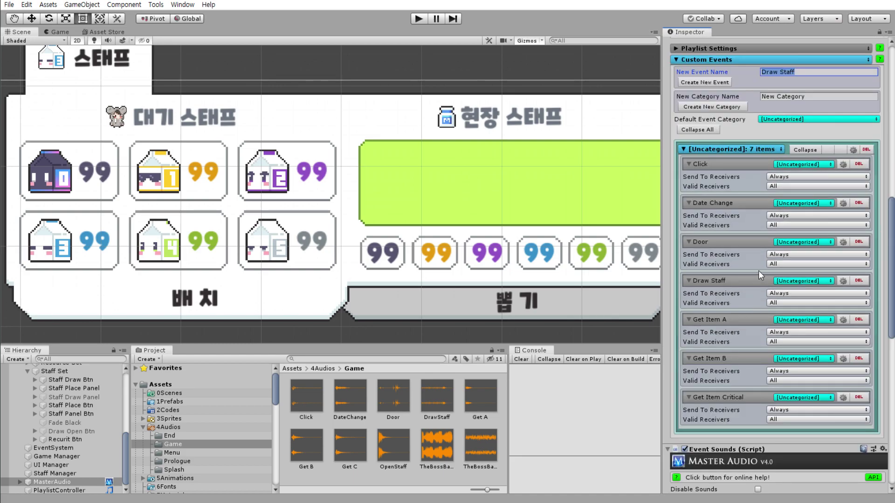
pyautogui.scroll(5, 759, 270)
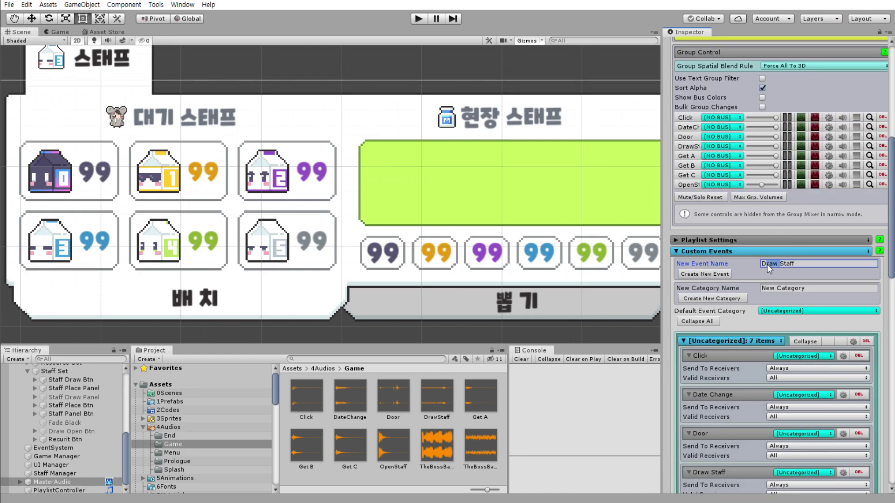
pyautogui.press('Right')
pyautogui.press('Delete')
pyautogui.press('Return')
pyautogui.write('Open')
pyautogui.click(720, 276)
pyautogui.scroll(-10, 745, 261)
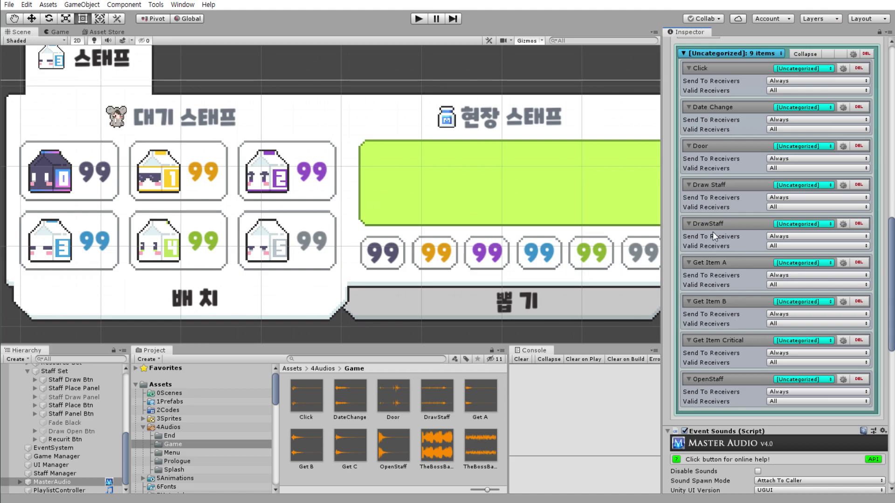
# - Change the Draw Staff trigger's event name to DrawStaff and collapse the trigger foldouts
pyautogui.scroll(-15, 862, 198)
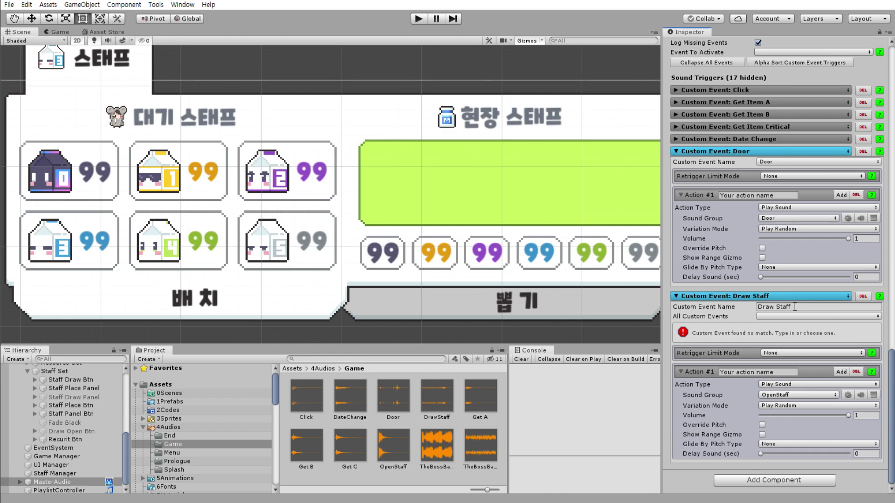
pyautogui.click(775, 307)
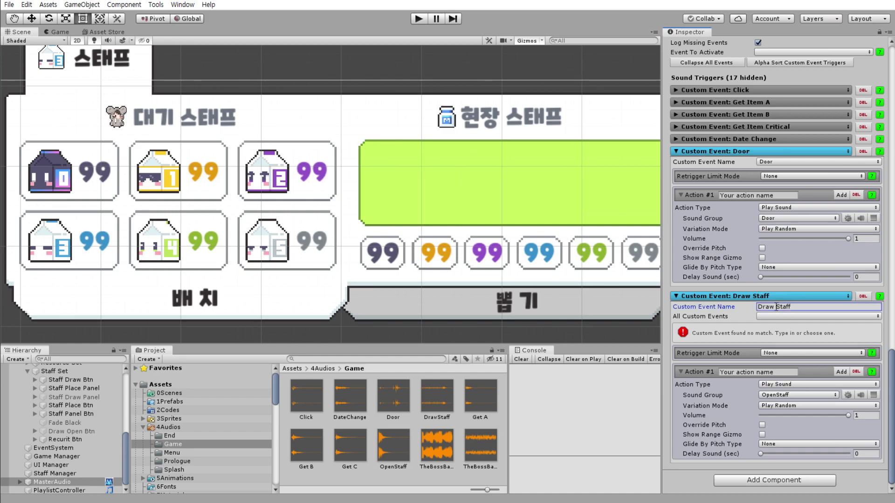
pyautogui.press('BackSpace')
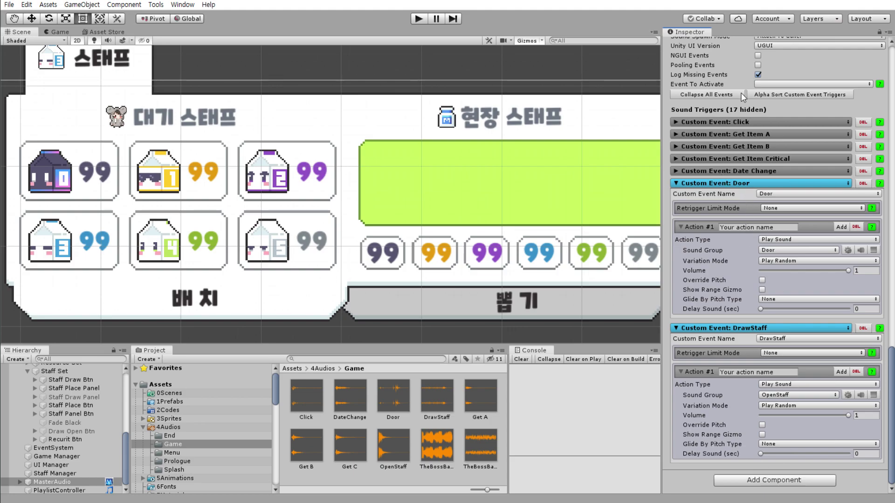
pyautogui.click(678, 328)
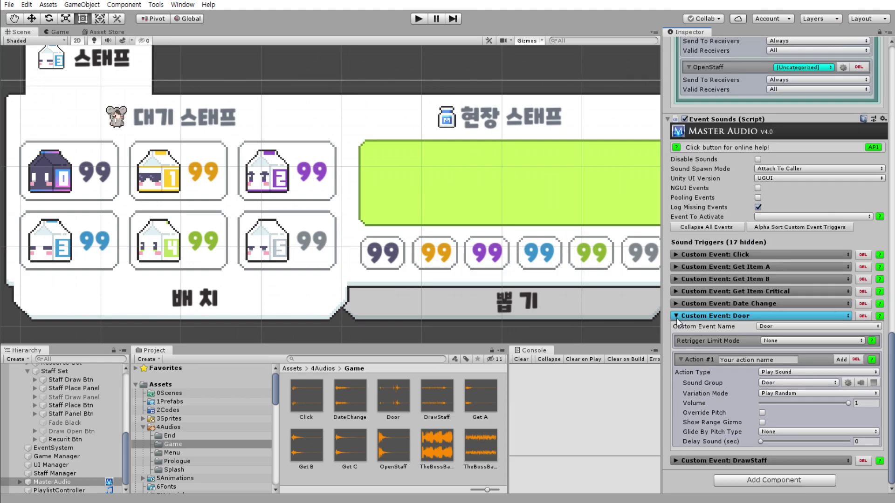
pyautogui.click(676, 316)
pyautogui.click(679, 459)
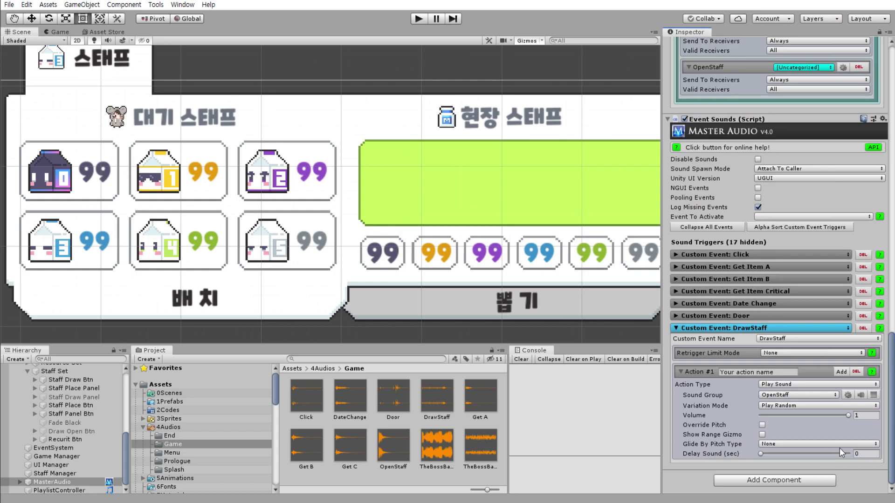
pyautogui.click(676, 328)
# - Add a Custom Event trigger for DrawStaff that plays the DrawStaff sound group
pyautogui.click(771, 349)
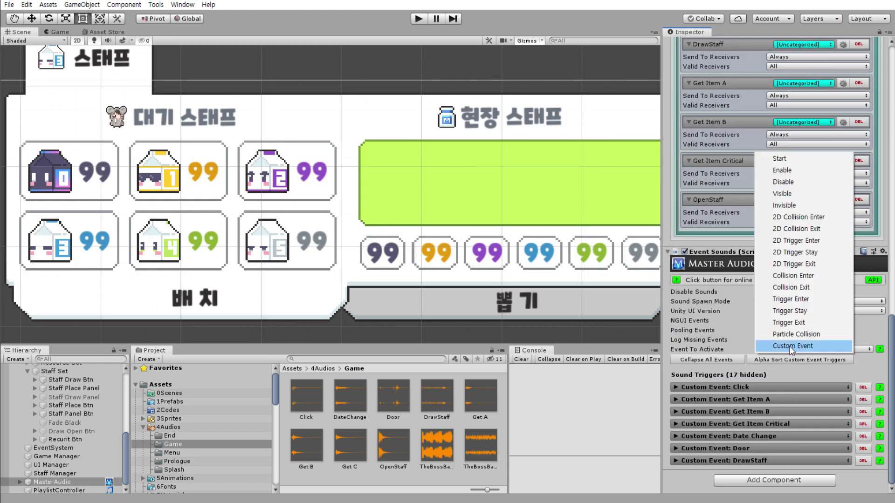
pyautogui.click(790, 349)
pyautogui.click(780, 331)
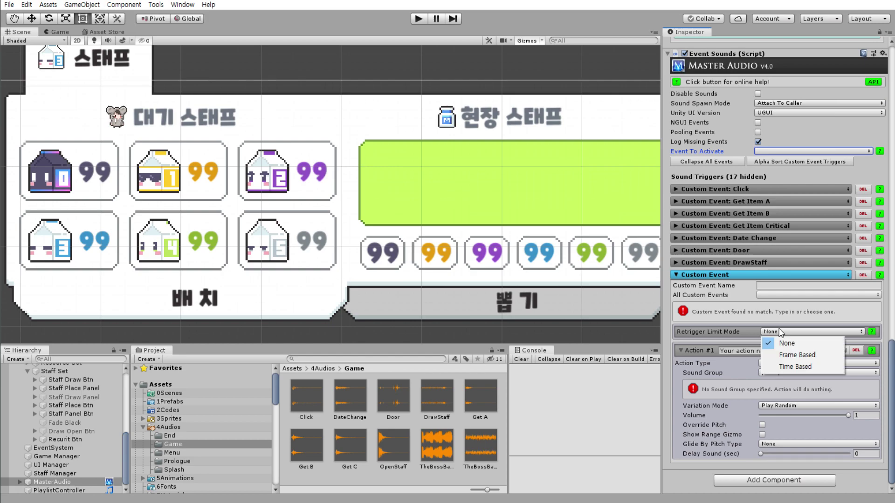
pyautogui.click(768, 362)
pyautogui.click(769, 373)
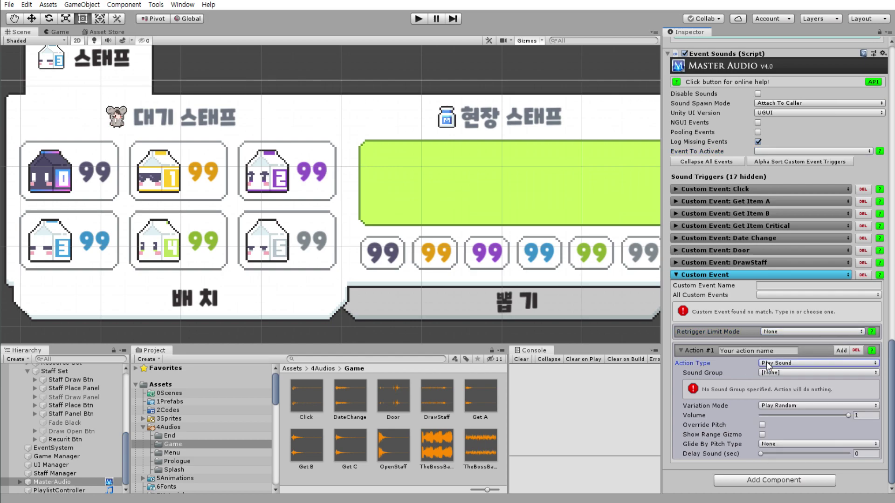
pyautogui.click(770, 373)
pyautogui.click(791, 489)
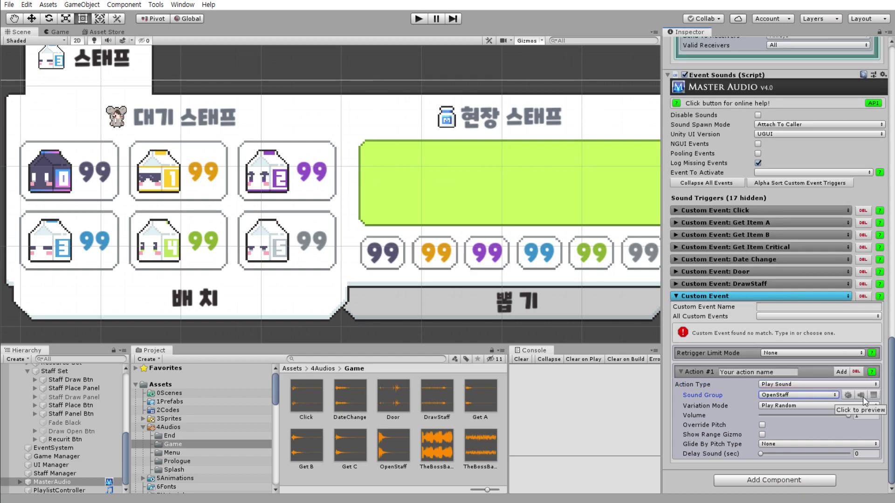
pyautogui.click(796, 395)
pyautogui.click(813, 466)
pyautogui.click(797, 317)
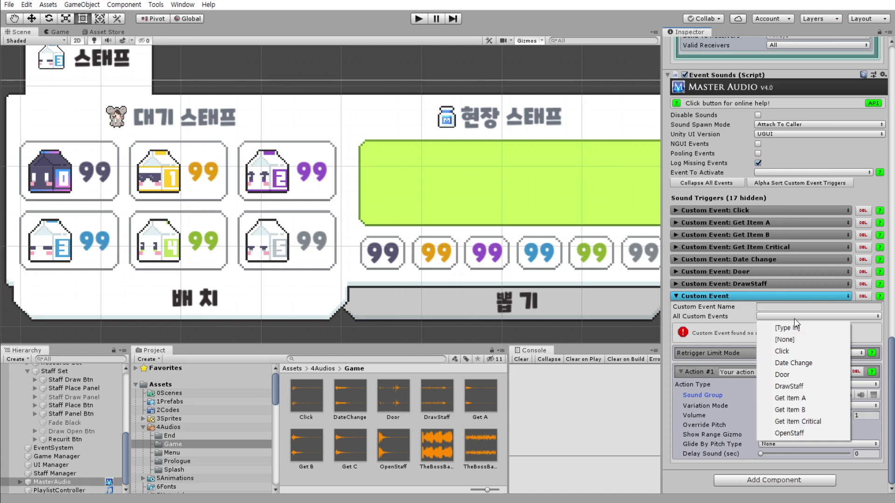
pyautogui.click(807, 389)
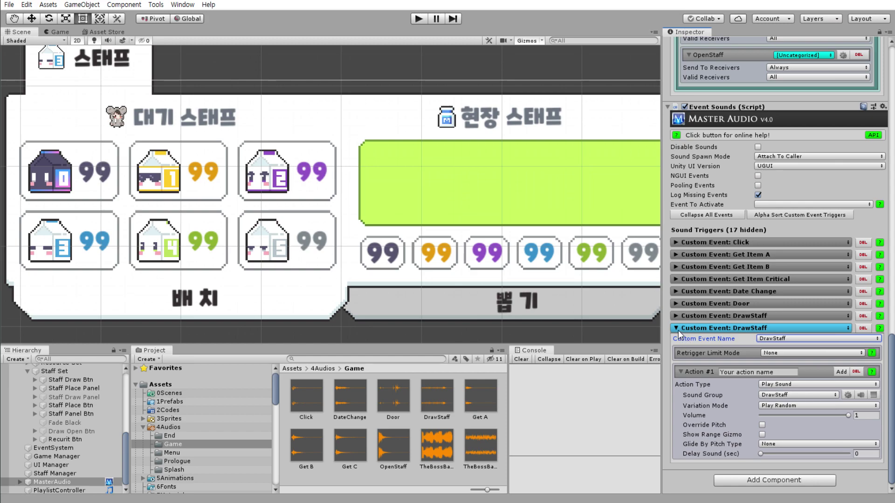
pyautogui.click(795, 339)
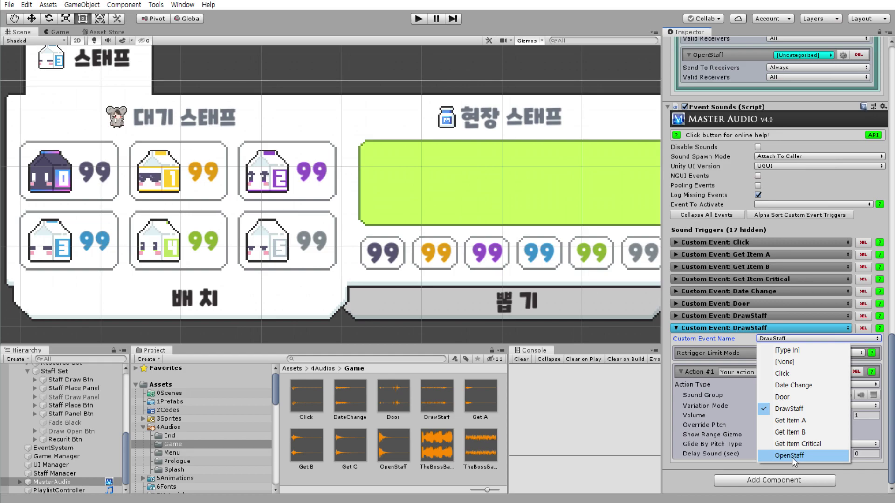
pyautogui.click(798, 408)
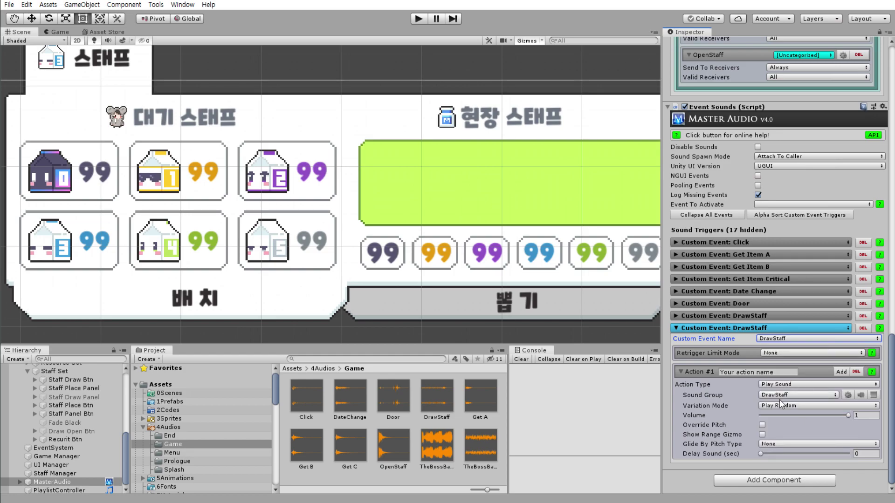
# - Set the OpenStaff-sound trigger's event to OpenStaff and collapse its settings
pyautogui.scroll(5, 759, 342)
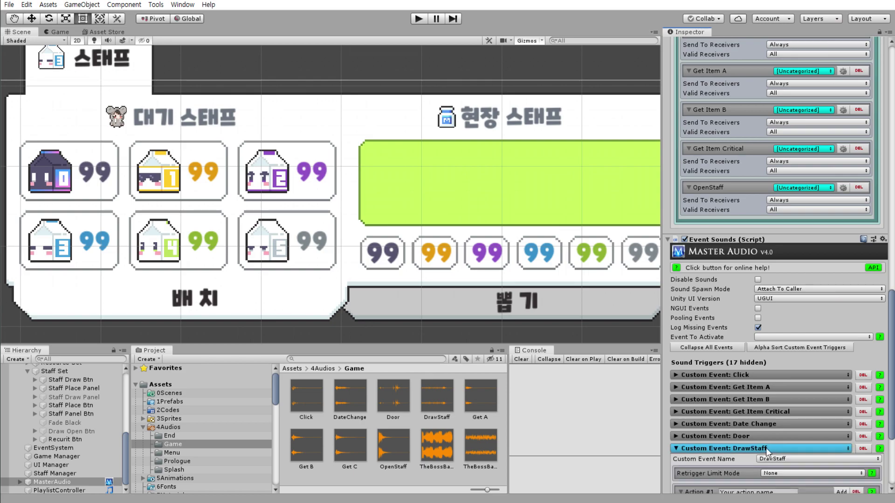
pyautogui.click(786, 458)
pyautogui.click(790, 459)
pyautogui.scroll(-5, 785, 426)
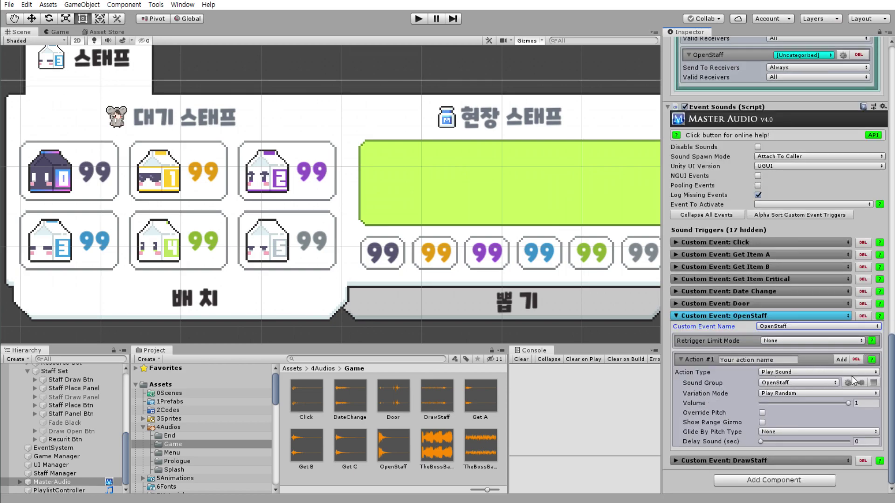
pyautogui.click(745, 317)
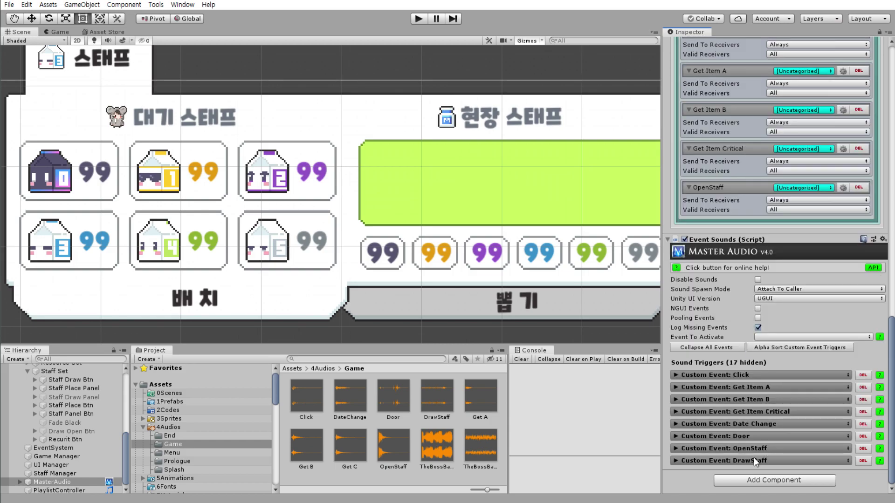
# - In StaffManager.cs, change the "Draw Staff" event string to "OpenStaff"
pyautogui.hotkey('alt', 'Tab')
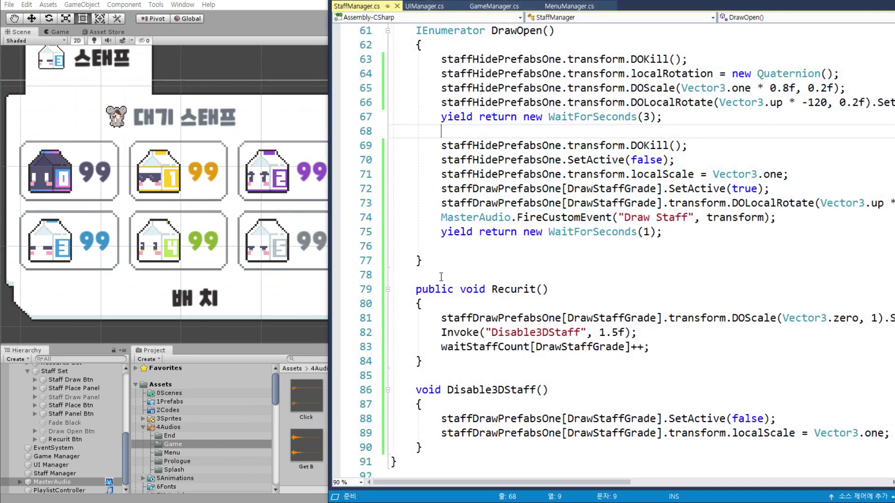
pyautogui.click(424, 6)
pyautogui.scroll(7, 587, 227)
pyautogui.scroll(5, 586, 228)
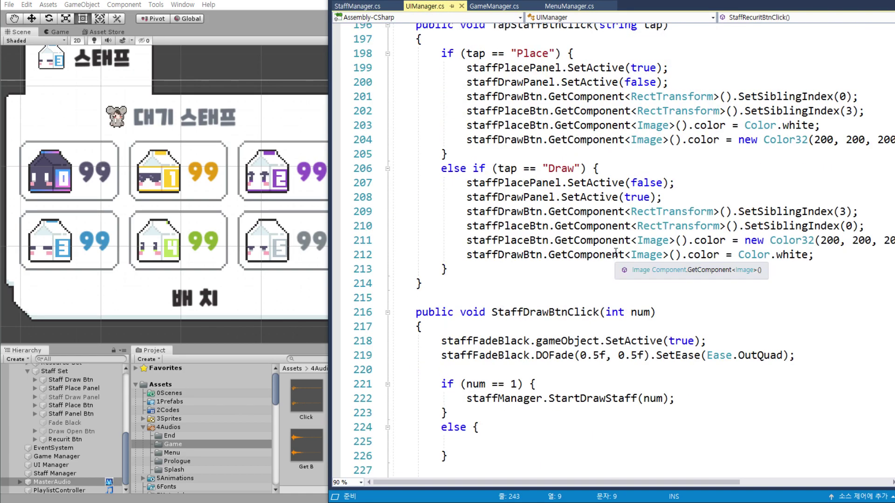
pyautogui.scroll(-7, 586, 228)
pyautogui.click(368, 7)
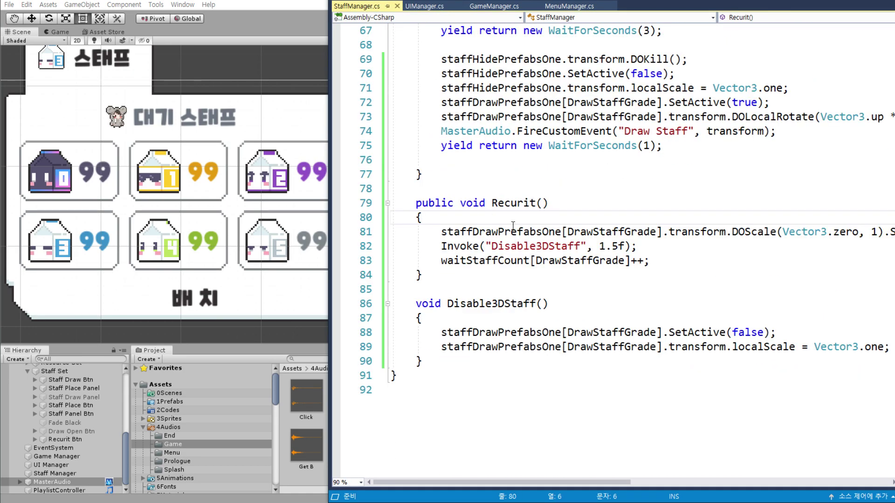
pyautogui.click(656, 134)
pyautogui.press('BackSpace')
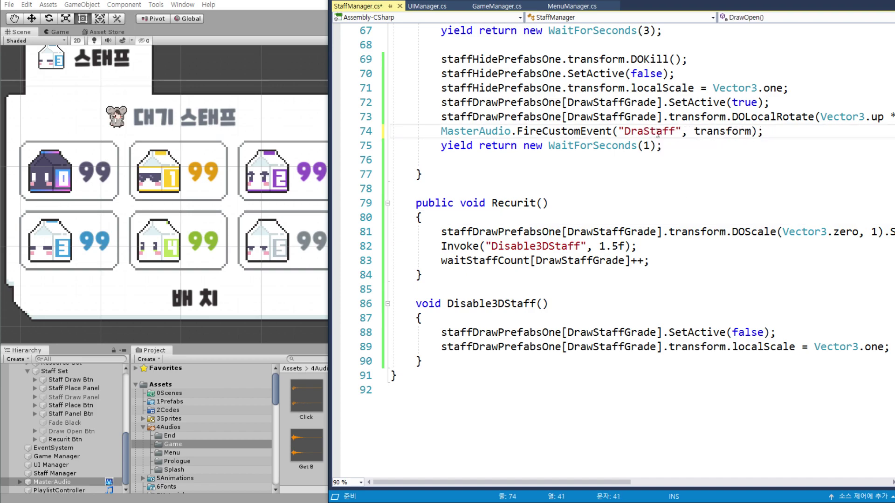
pyautogui.press('BackSpace')
pyautogui.press('BackSpace')
pyautogui.press('BackSpace')
pyautogui.write('Open')
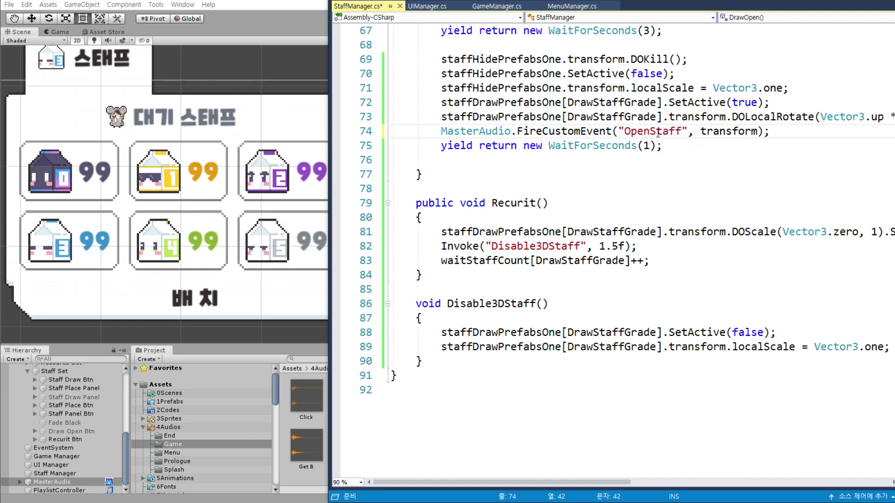
pyautogui.moveTo(441, 131); pyautogui.dragTo(770, 131)
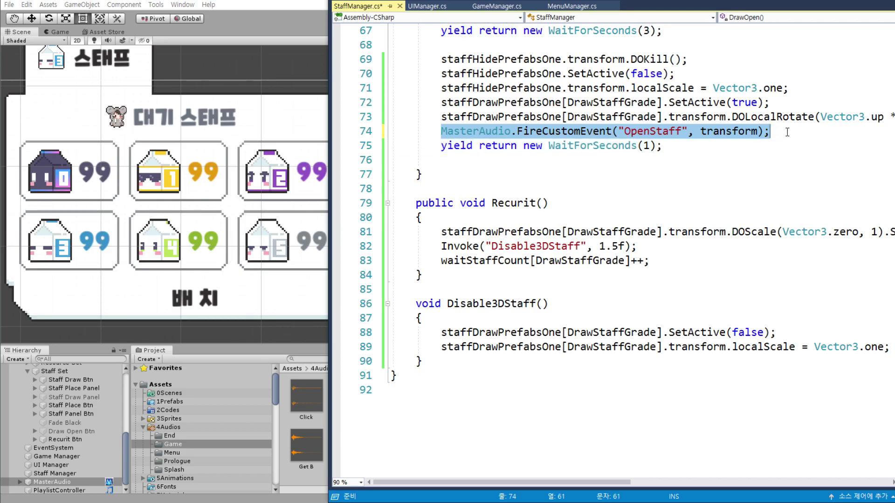
# - Insert a FireCustomEvent("DrawStaff") line above the three-second wait, save, and return to Unity
pyautogui.scroll(6, 589, 201)
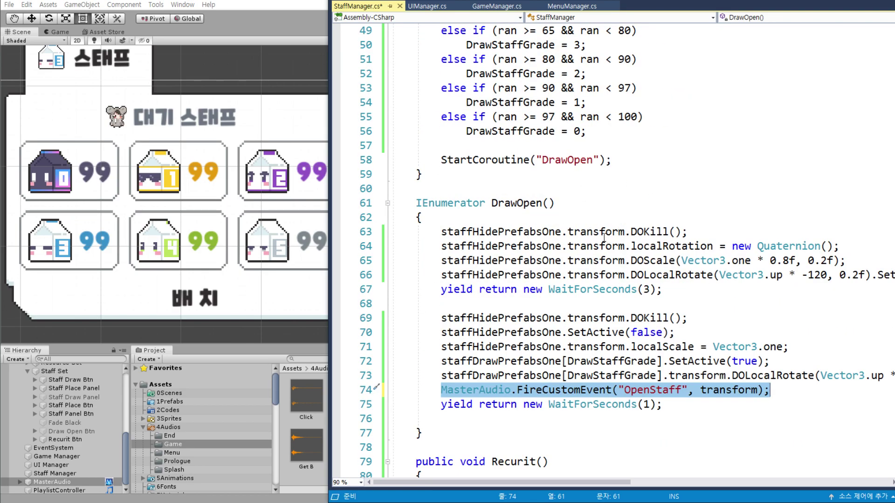
pyautogui.click(448, 290)
pyautogui.press('Return')
pyautogui.hotkey('ctrl', 'z')
pyautogui.press('Home')
pyautogui.press('Return')
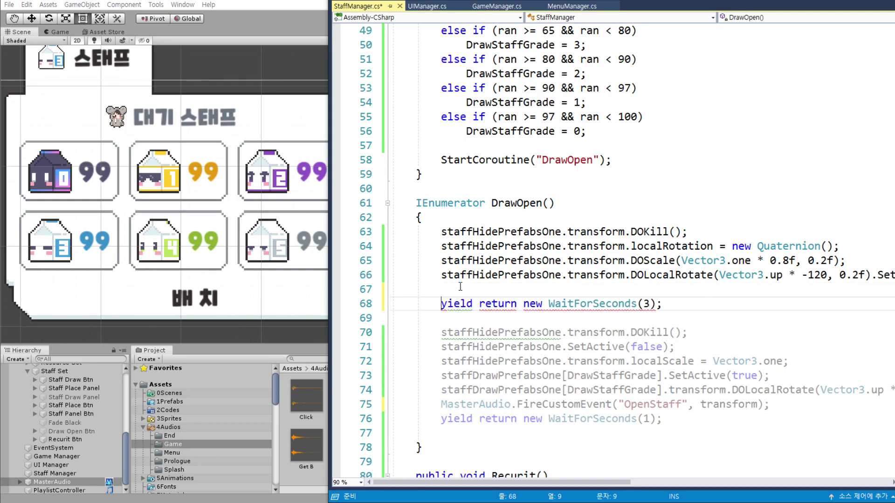
pyautogui.click(460, 286)
pyautogui.write('MasterAudio.FireCustomEvent("OpenStaff", transform);')
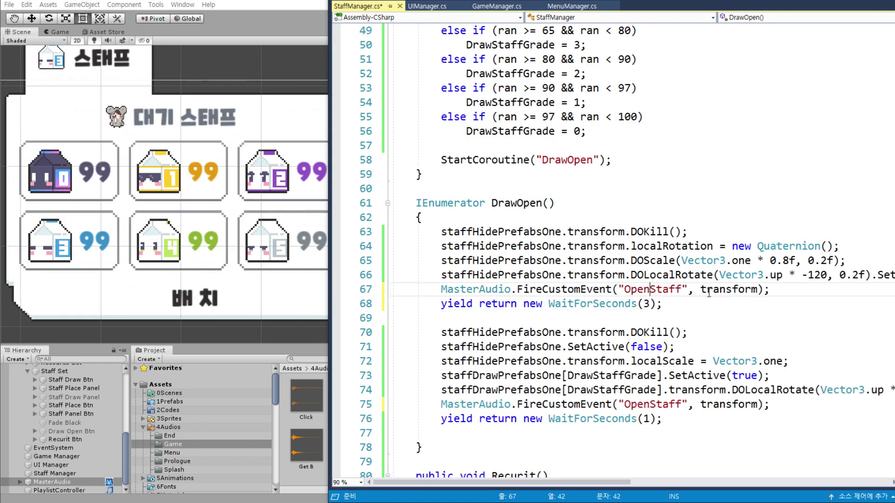
pyautogui.press('BackSpace')
pyautogui.press('BackSpace')
pyautogui.press('BackSpace')
pyautogui.press('BackSpace')
pyautogui.write('Draw')
pyautogui.hotkey('ctrl', 's')
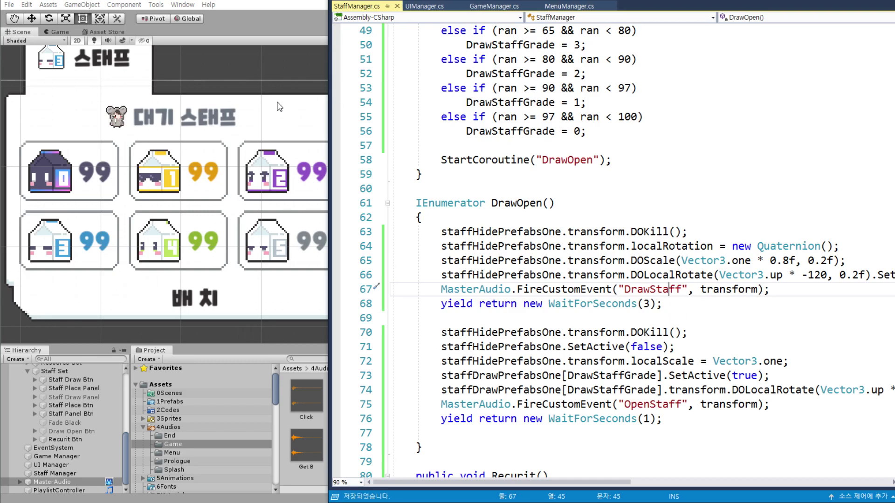
pyautogui.click(299, 14)
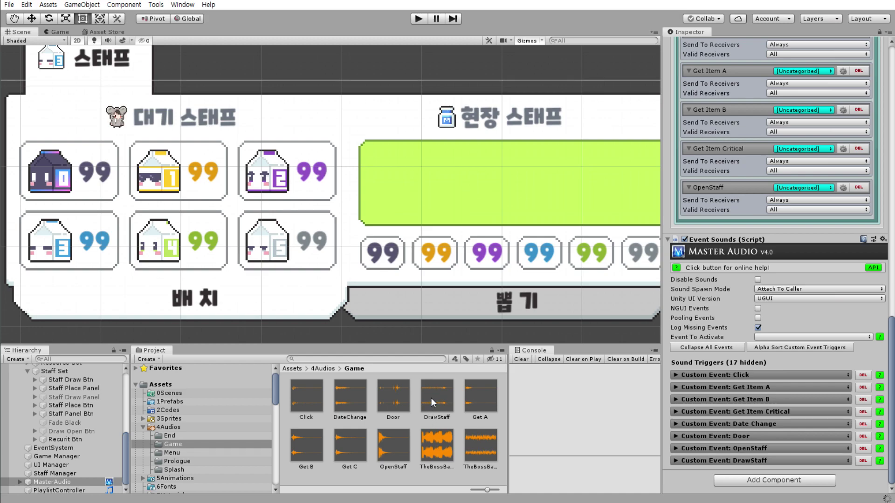
# - Select the DrawStaff audio clip and play its preview twice
pyautogui.click(446, 391)
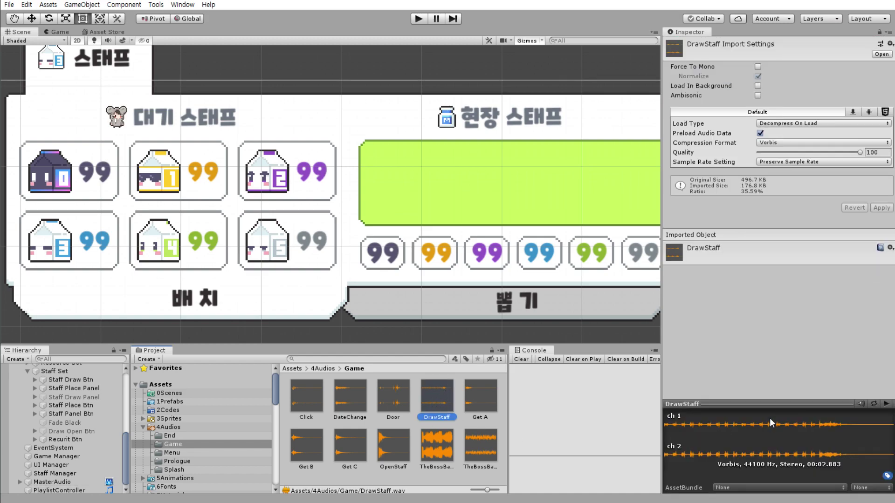
pyautogui.click(888, 405)
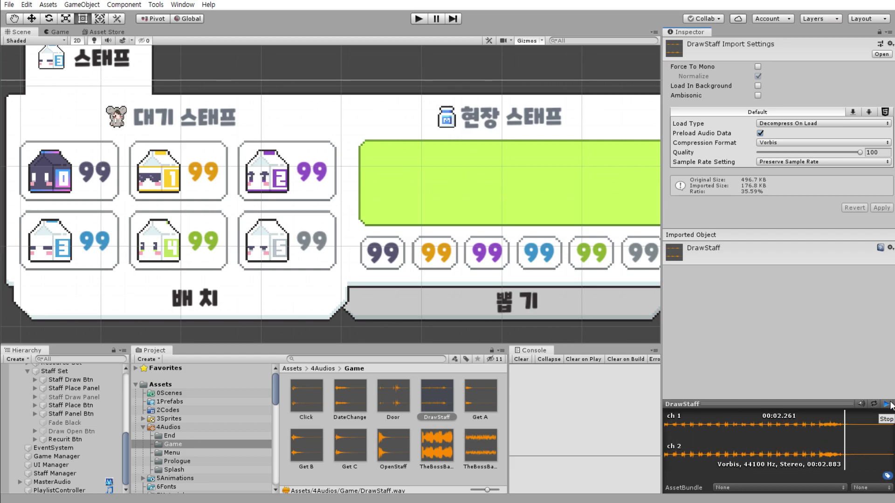
pyautogui.click(888, 404)
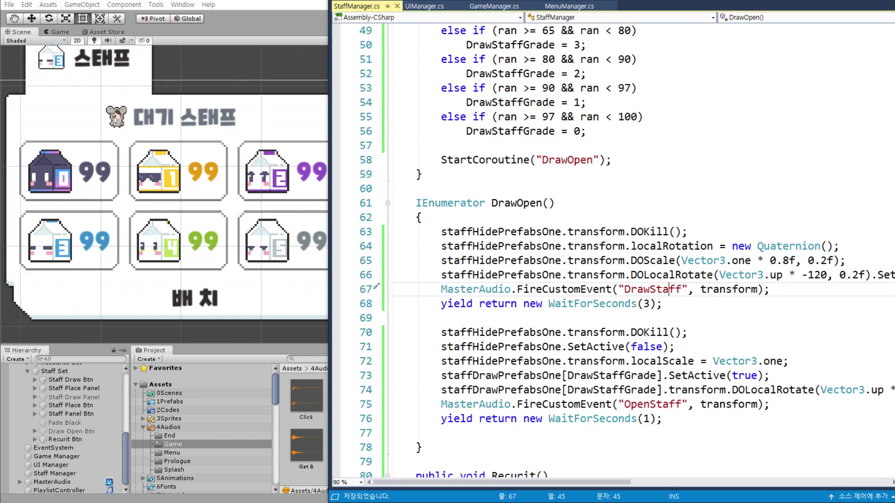
# - Change the wait after DrawStaff from 3 to 1.9f seconds and save
pyautogui.click(646, 303)
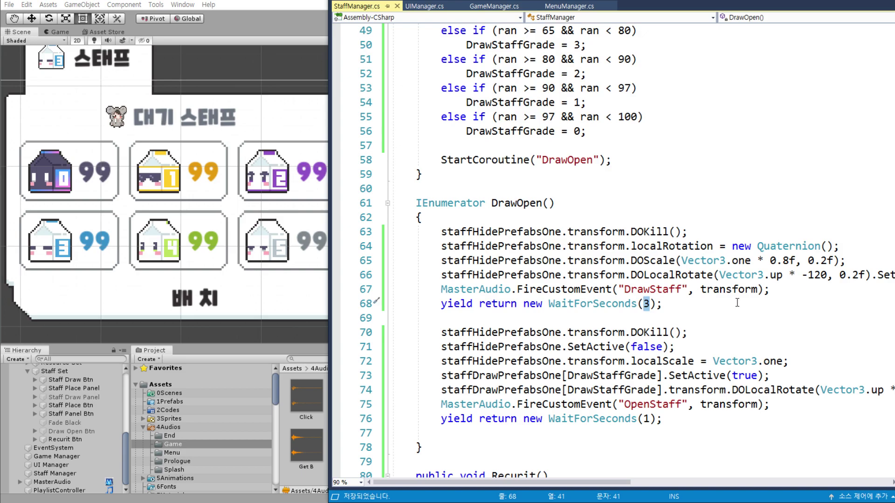
pyautogui.write('1.9f')
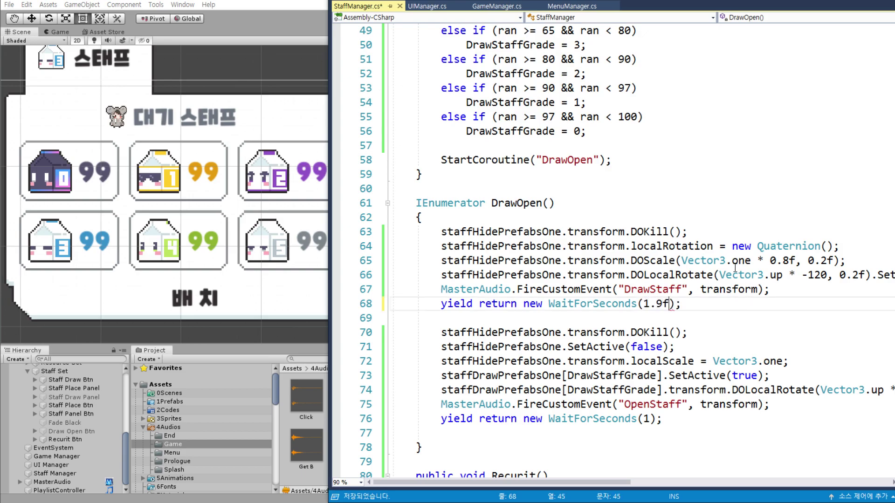
pyautogui.hotkey('ctrl', 's')
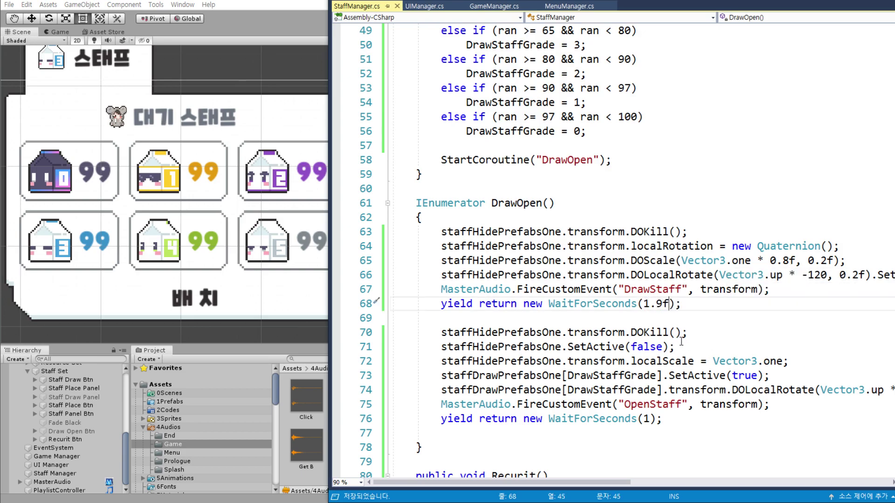
pyautogui.click(699, 233)
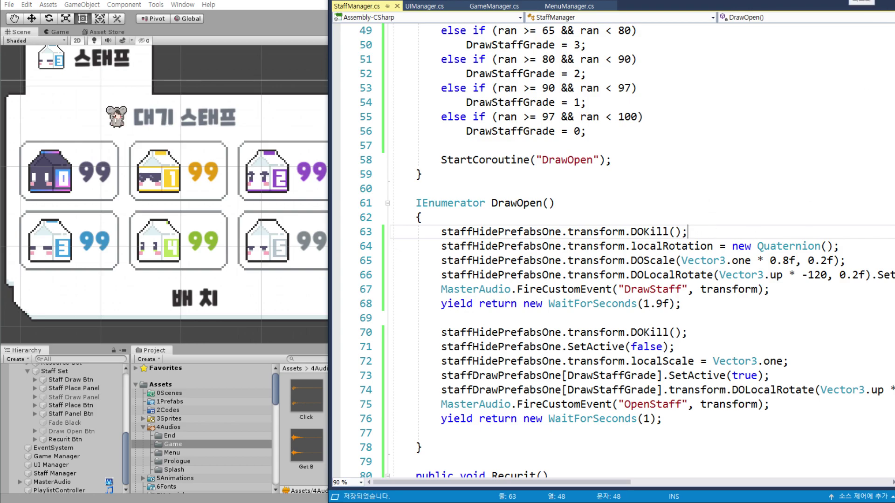
# - Change the hide rotation angle from -120 to -170
pyautogui.moveTo(814, 276); pyautogui.dragTo(821, 276)
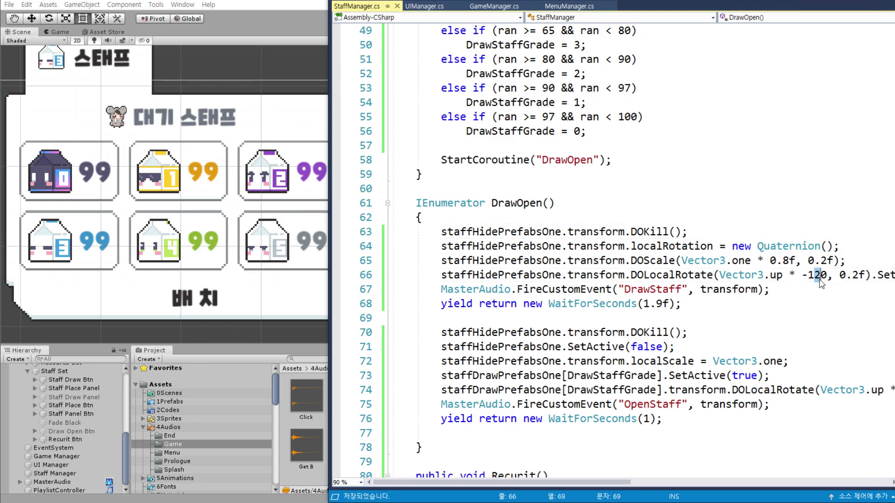
pyautogui.write('7')
pyautogui.click(798, 306)
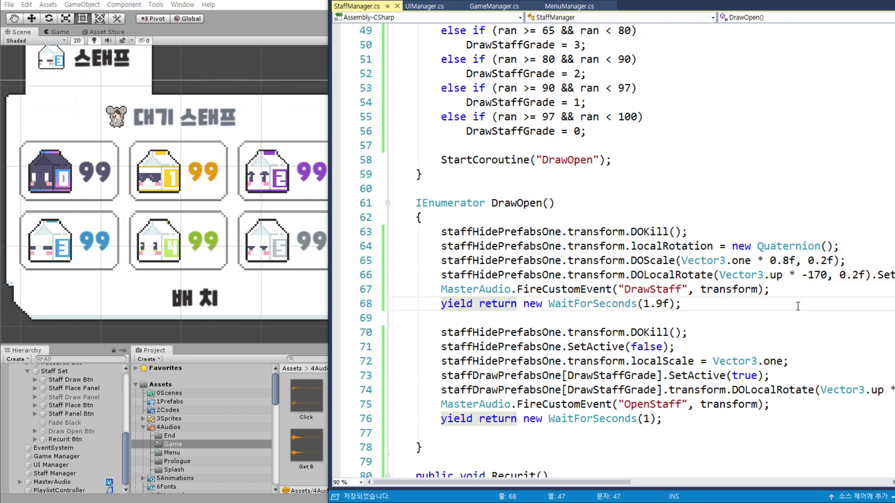
pyautogui.scroll(-2, 645, 230)
pyautogui.scroll(-6, 669, 213)
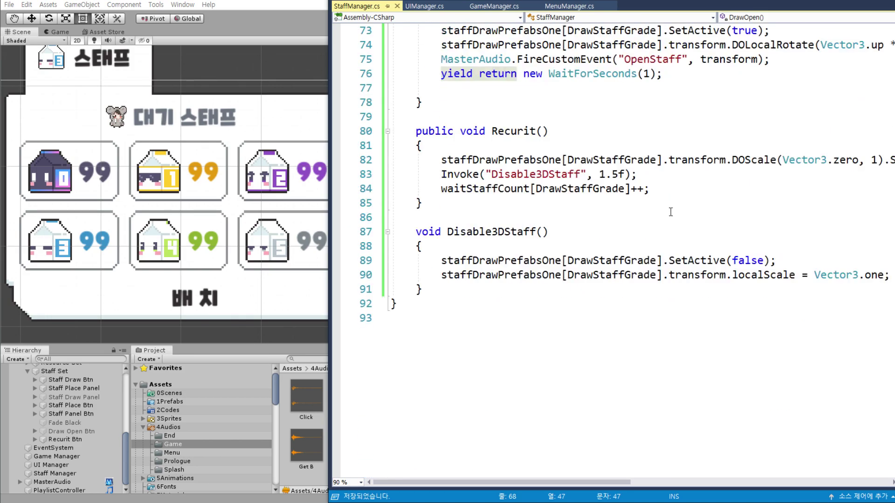
pyautogui.scroll(3, 690, 223)
pyautogui.hotkey('alt', 'Tab')
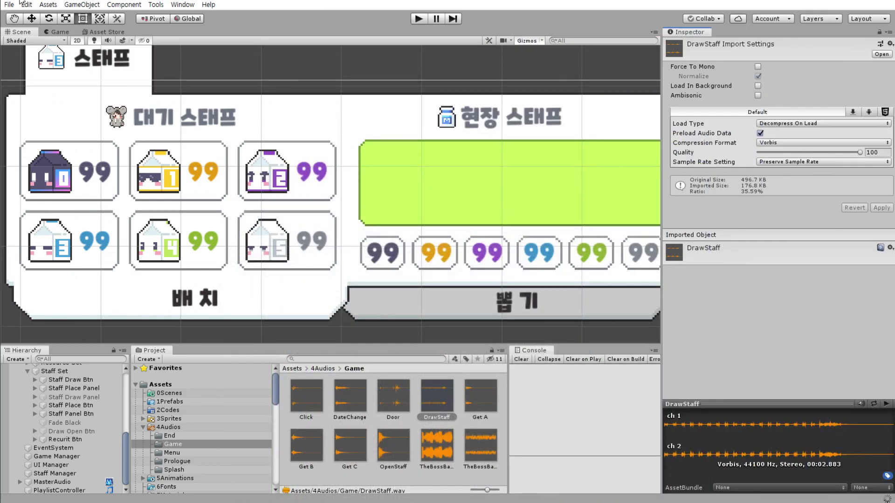
# - Save the project with File › Save Project and enter play mode
pyautogui.click(9, 5)
pyautogui.click(9, 5)
pyautogui.click(9, 4)
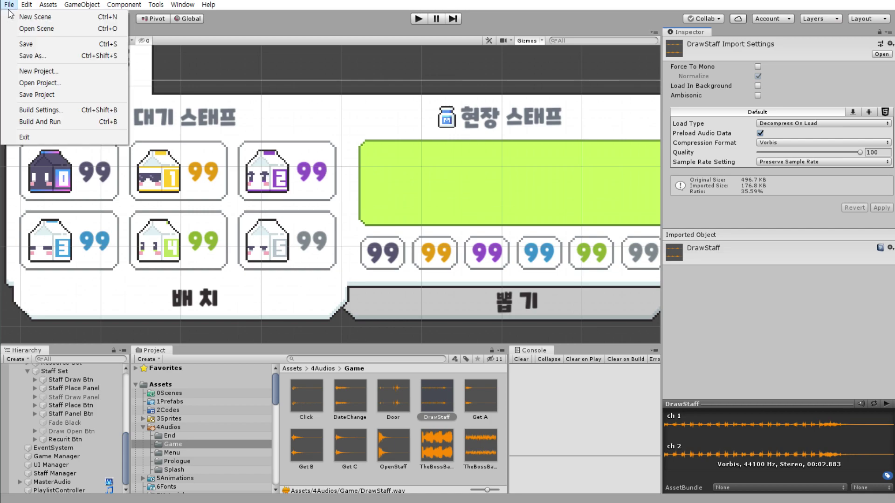
pyautogui.click(62, 96)
pyautogui.click(420, 17)
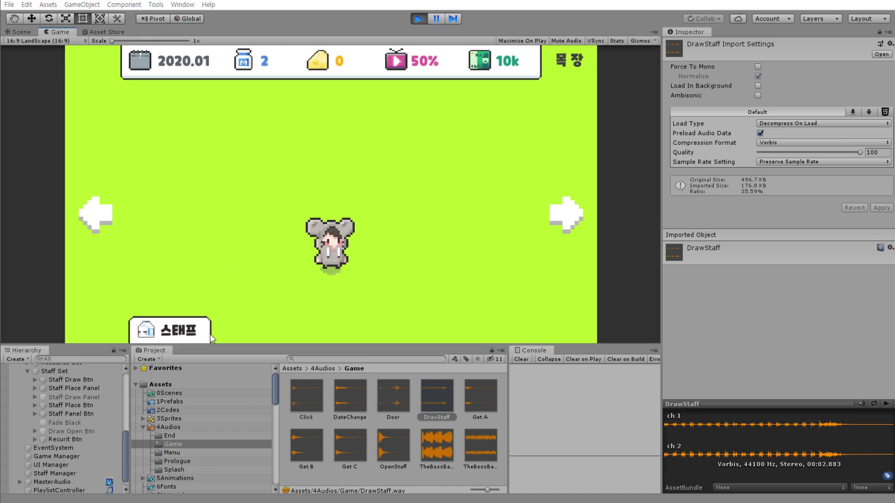
# - On the staff panel's draw page (뽑기), draw one staff member and hire them
pyautogui.click(184, 329)
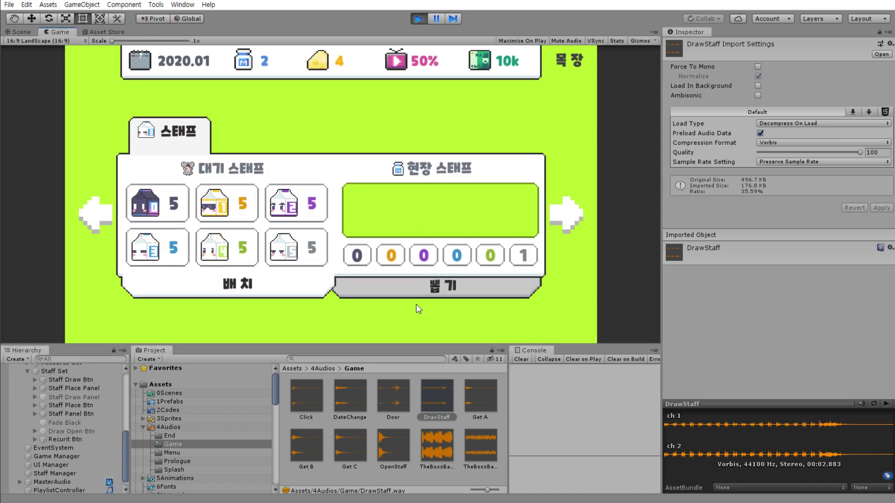
pyautogui.click(437, 289)
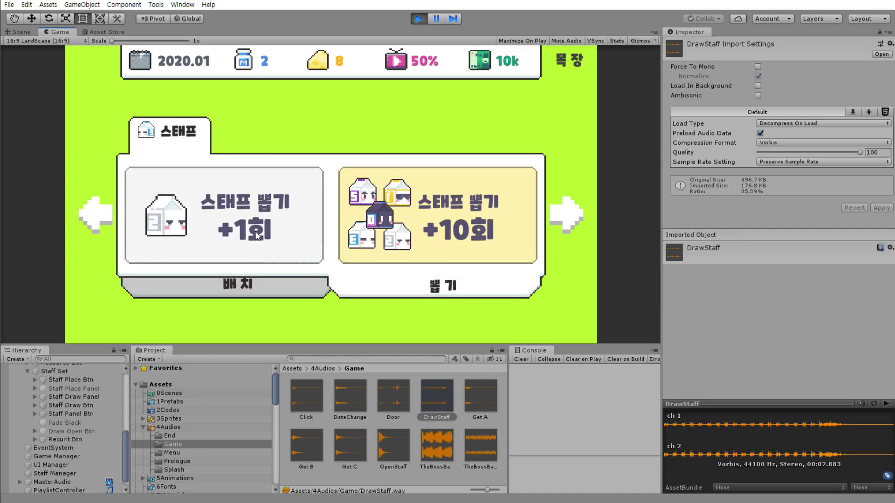
pyautogui.click(320, 239)
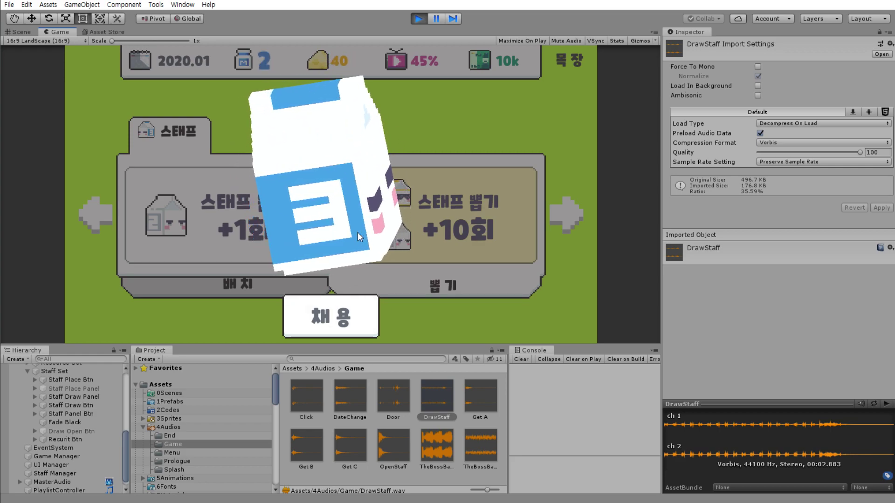
pyautogui.click(344, 329)
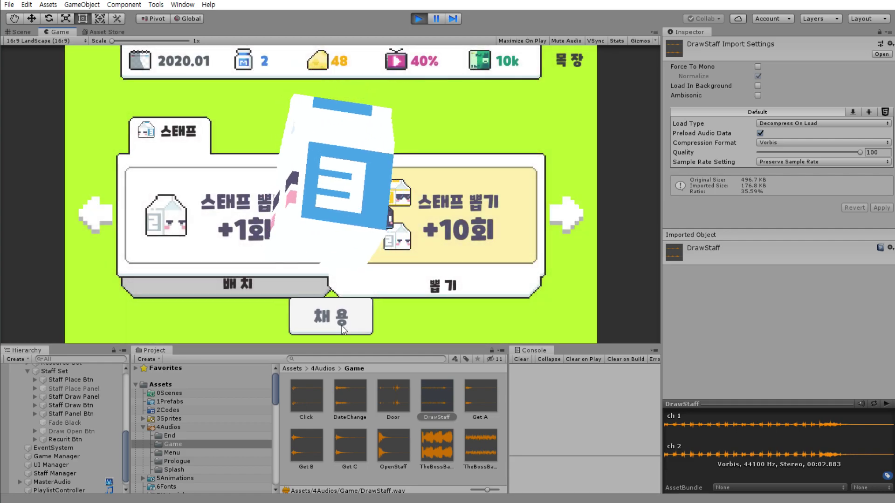
# - Do several more single draws and hires, then stop play mode
pyautogui.click(259, 292)
pyautogui.click(154, 264)
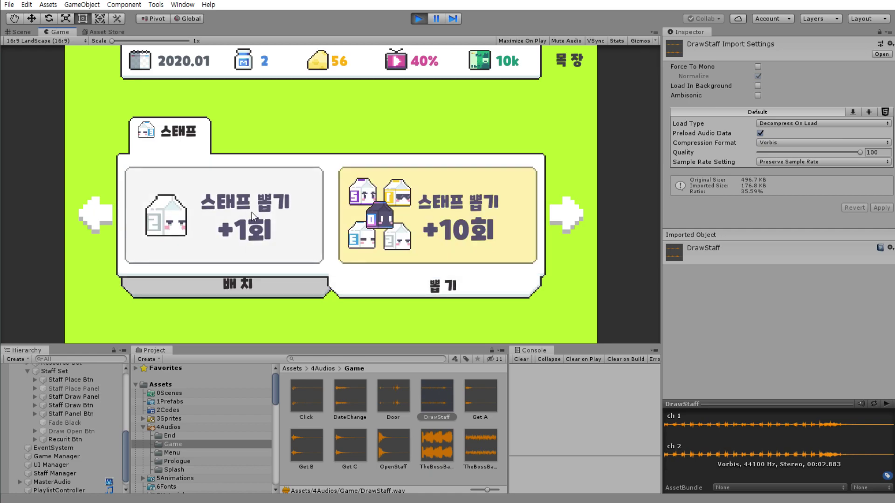
pyautogui.click(252, 217)
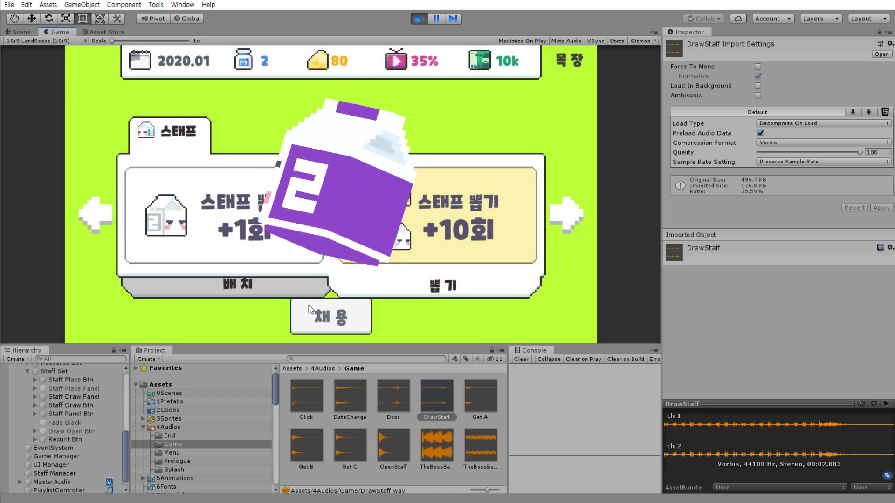
pyautogui.click(337, 324)
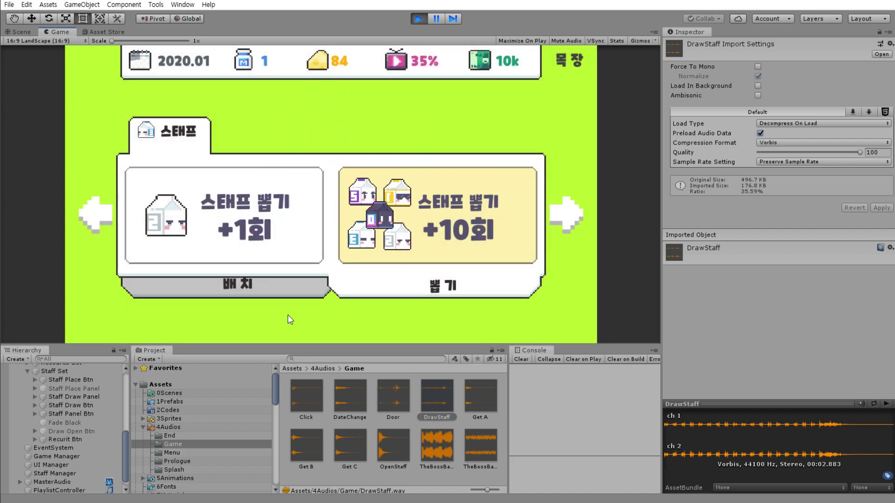
pyautogui.click(257, 241)
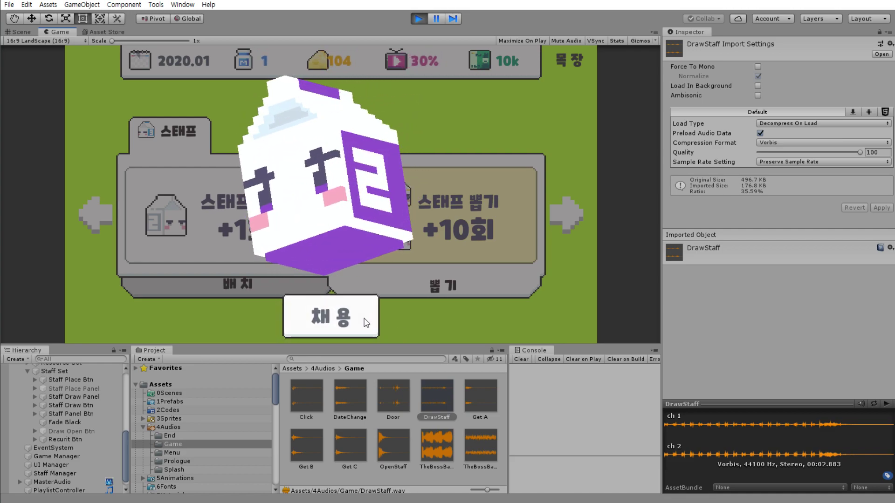
pyautogui.click(335, 322)
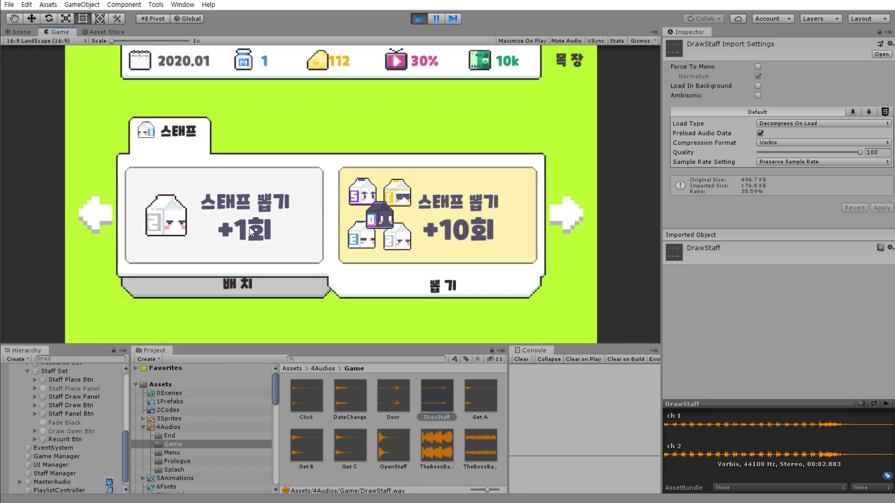
pyautogui.click(250, 227)
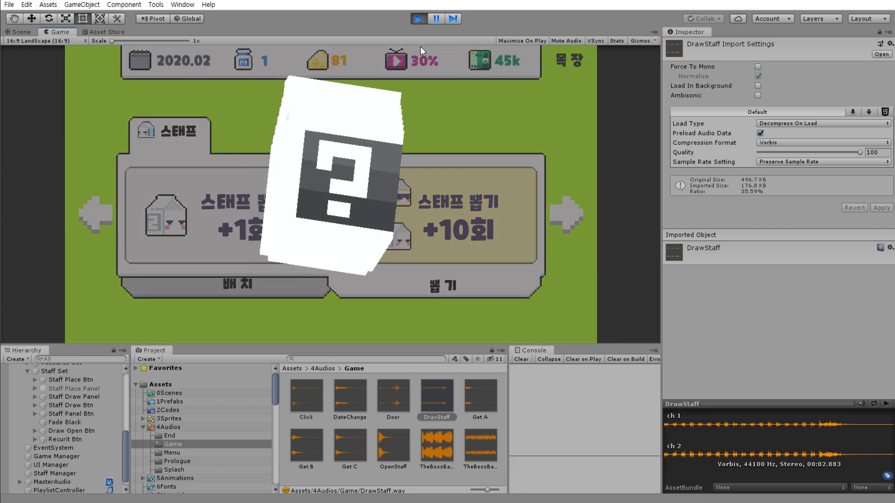
pyautogui.click(424, 18)
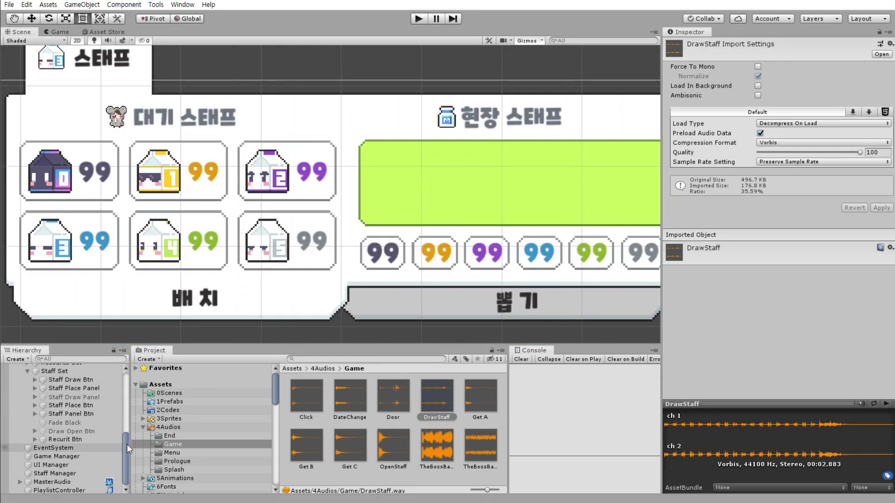
# - Add a DOTween Visual Manager to the Draw Set > Staff prefab and set On Enable to Restart
pyautogui.moveTo(124, 445); pyautogui.dragTo(127, 393)
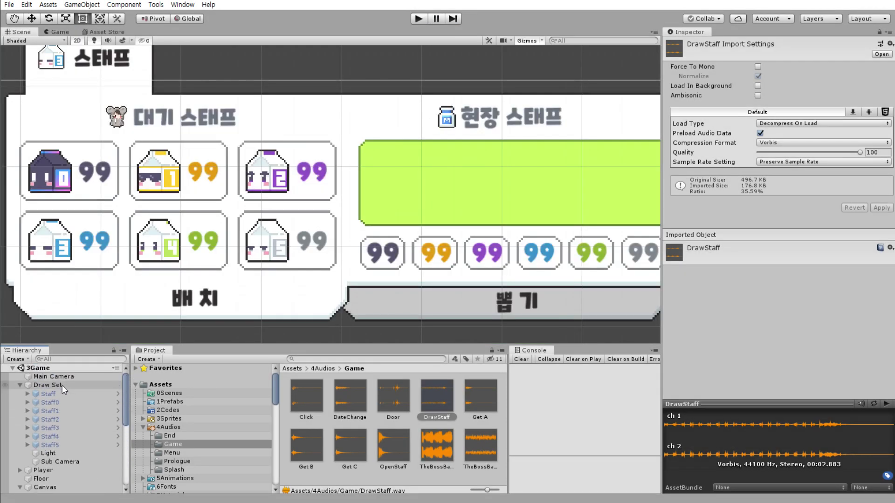
pyautogui.click(63, 385)
pyautogui.click(49, 393)
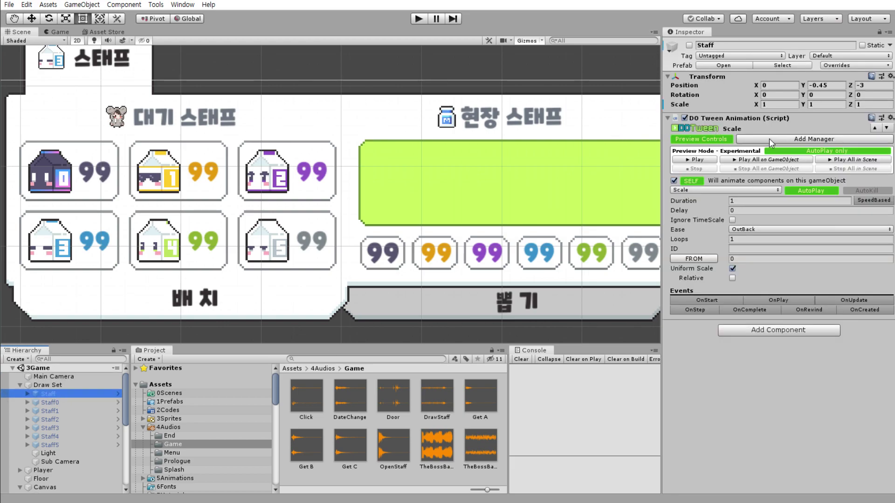
pyautogui.click(770, 141)
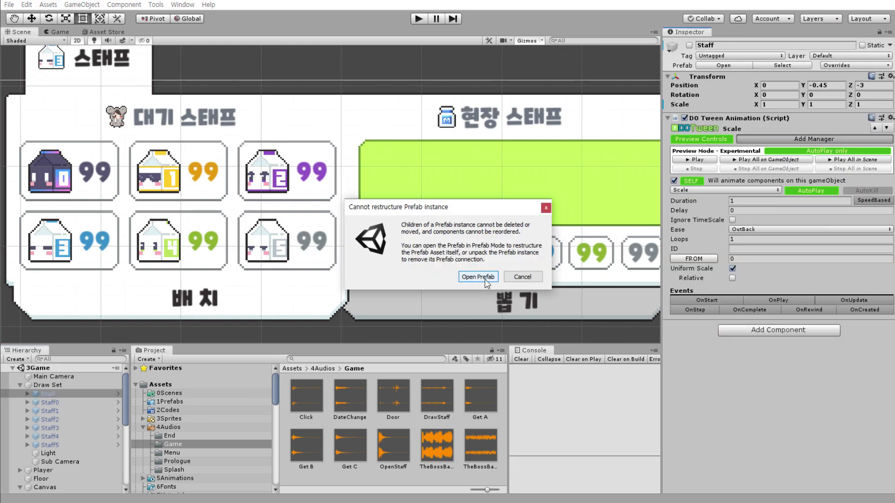
pyautogui.click(536, 278)
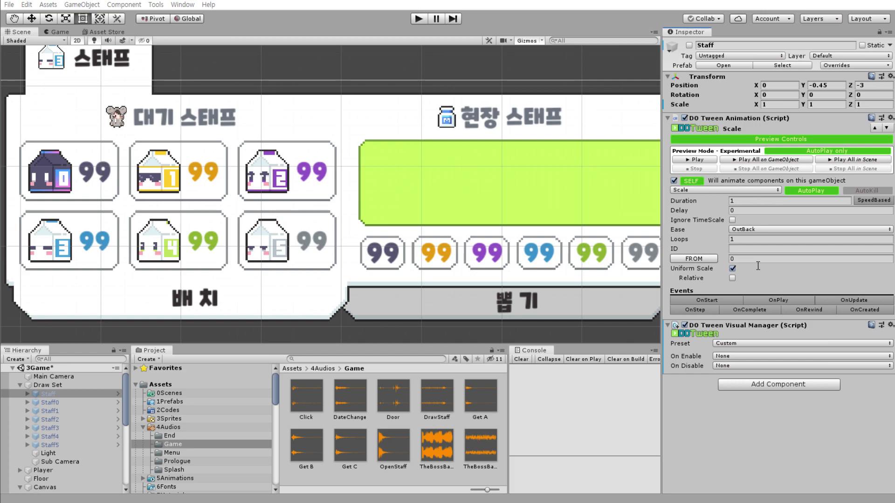
pyautogui.click(735, 357)
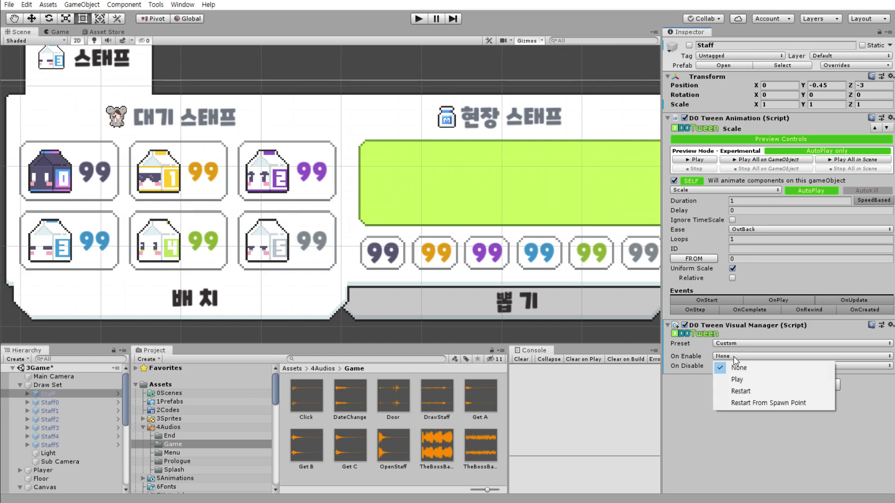
pyautogui.click(748, 391)
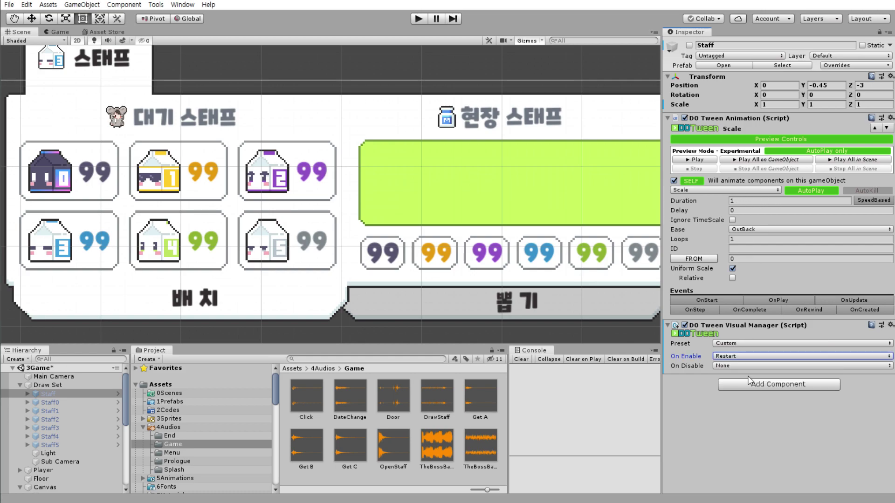
# - Keep the current tween's on-enable behaviour as Restart and its preset as Custom
pyautogui.click(734, 356)
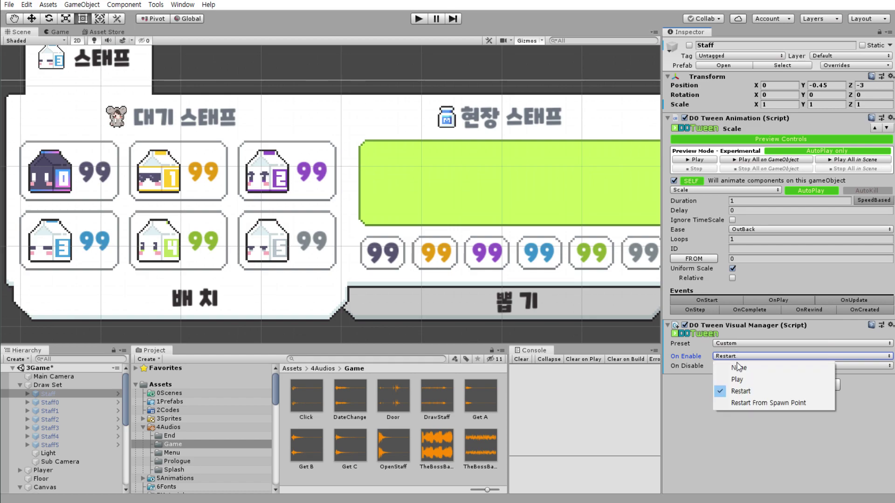
pyautogui.click(741, 392)
pyautogui.click(735, 344)
pyautogui.click(760, 351)
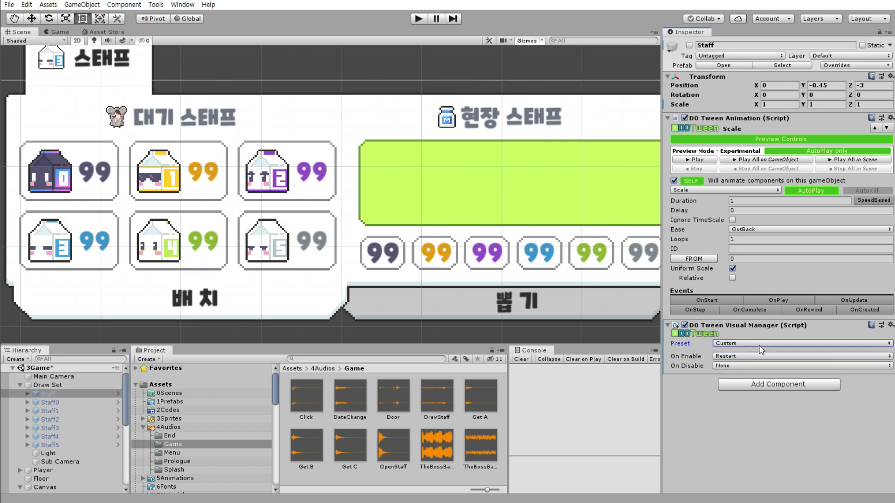
# - Give Staff0 and Staff1 a DOTween Visual Manager that restarts the tween on enable
pyautogui.click(59, 402)
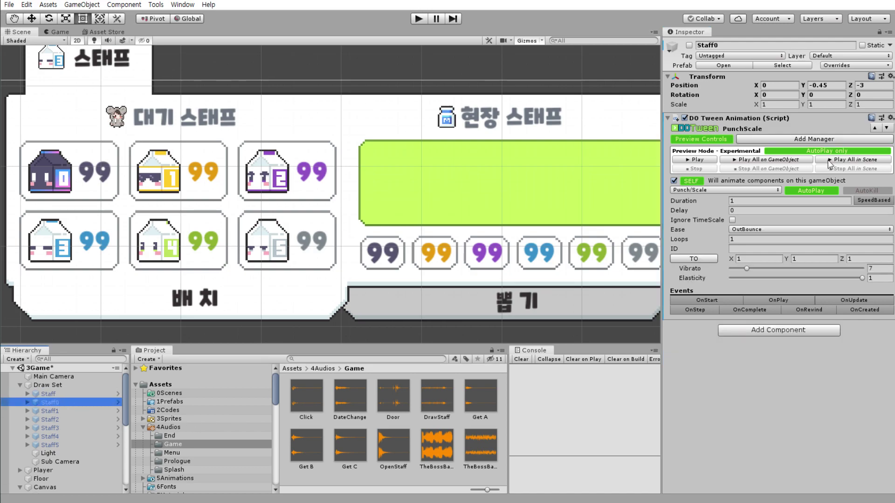
pyautogui.click(792, 140)
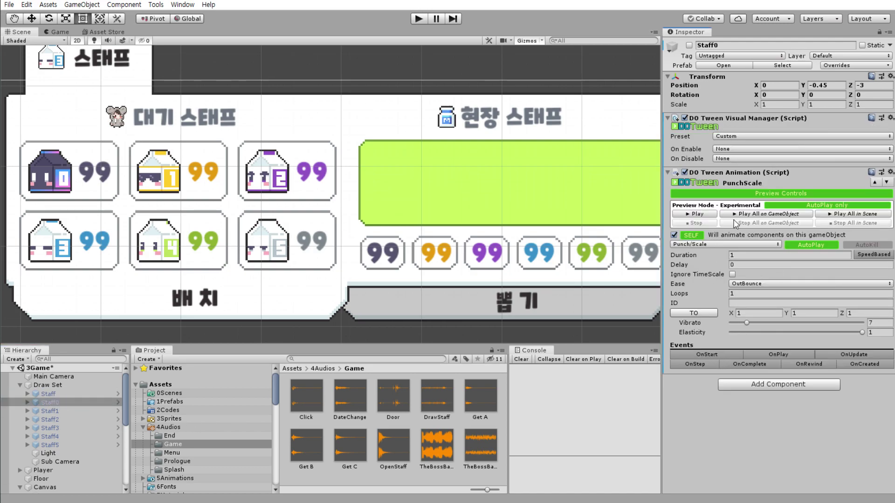
pyautogui.click(750, 148)
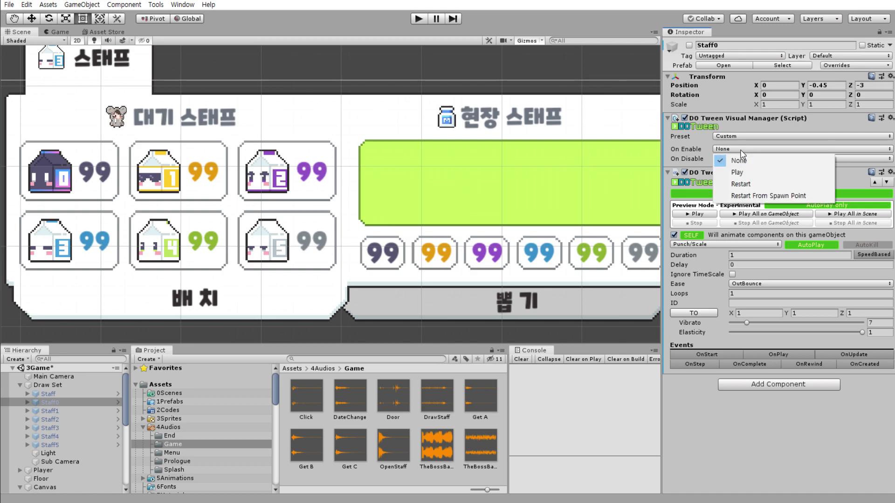
pyautogui.click(741, 184)
pyautogui.click(74, 411)
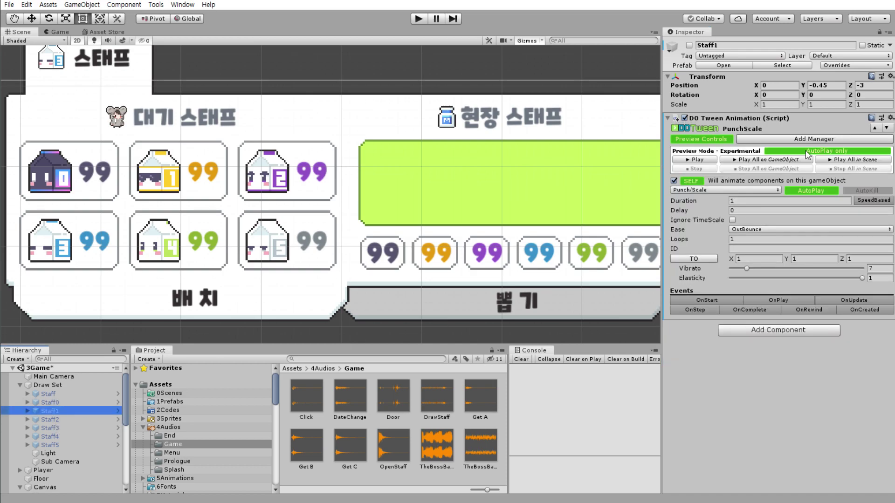
pyautogui.click(741, 149)
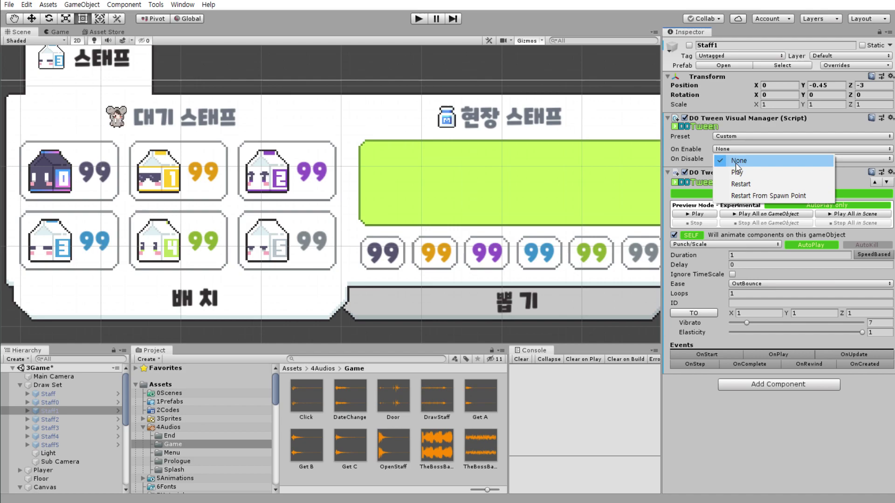
pyautogui.click(753, 188)
# - Give Staff2 and Staff3 a DOTween Visual Manager set to Restart on enable
pyautogui.click(59, 421)
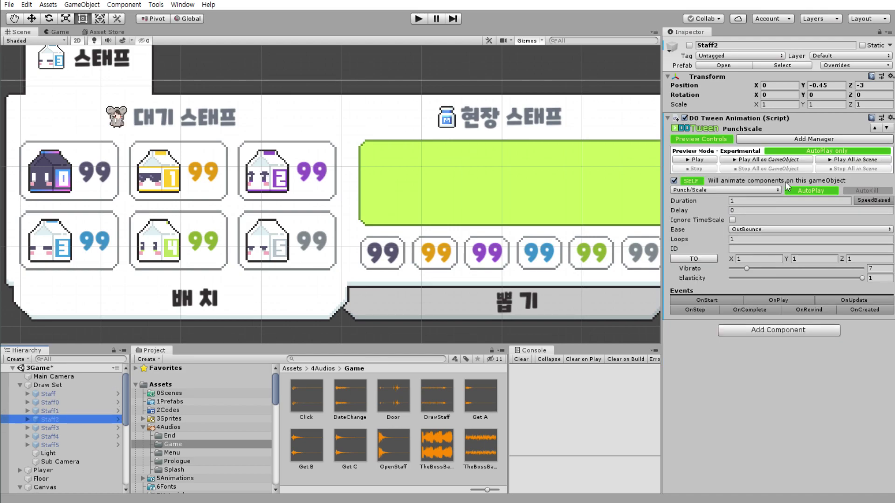
pyautogui.click(798, 139)
pyautogui.click(764, 149)
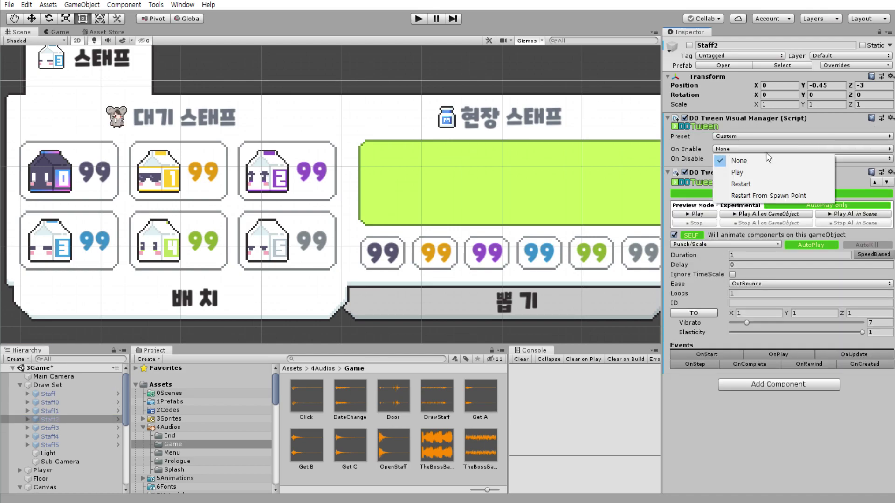
pyautogui.click(751, 190)
pyautogui.click(74, 428)
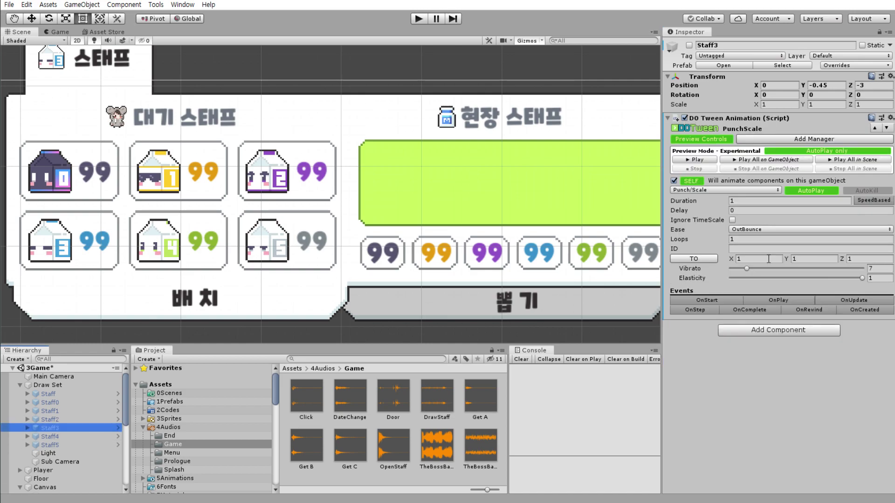
pyautogui.click(822, 138)
pyautogui.click(792, 149)
pyautogui.click(753, 185)
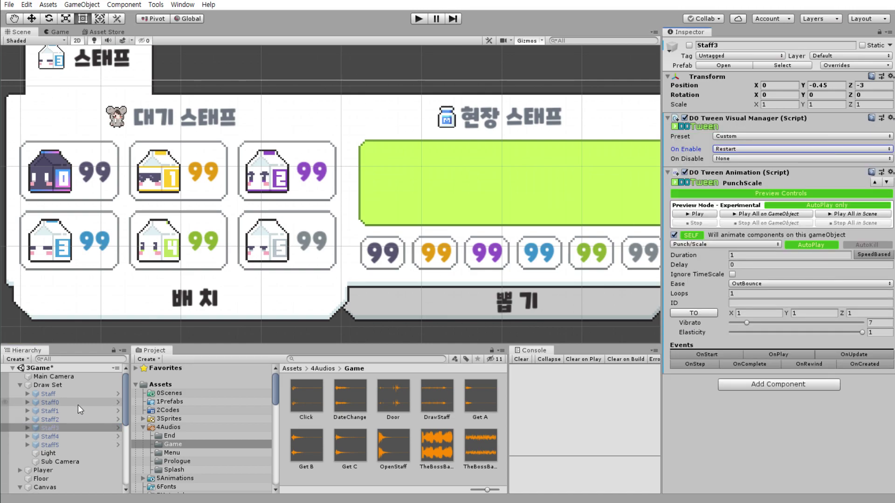
# - Give Staff4 and Staff5 a Restart-on-enable DOTween Visual Manager, then save the 3Game scene
pyautogui.click(69, 438)
pyautogui.click(803, 144)
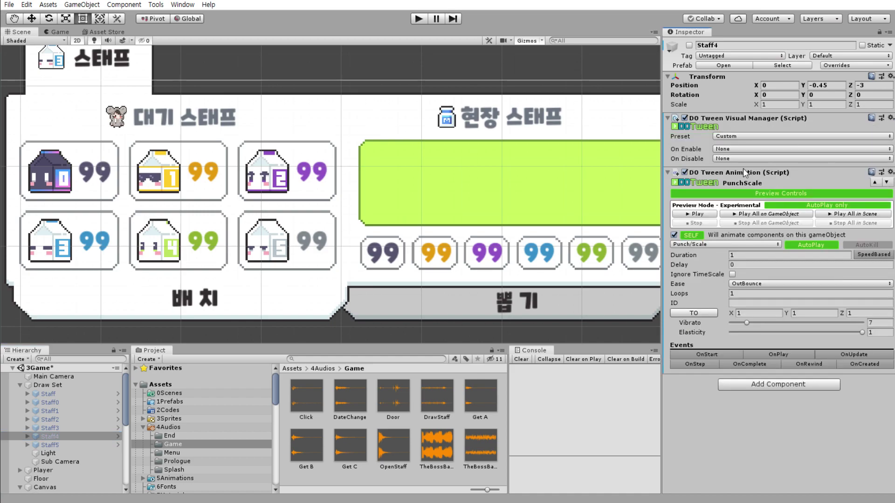
pyautogui.click(742, 149)
pyautogui.click(747, 186)
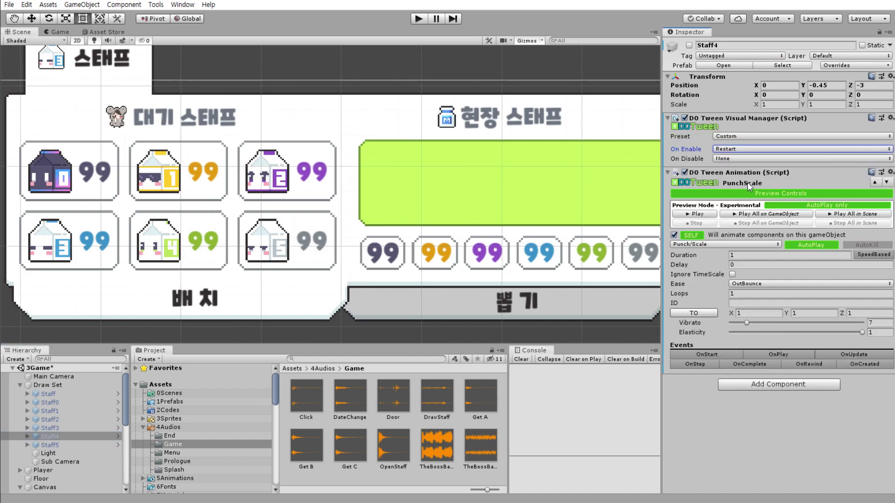
pyautogui.click(50, 445)
pyautogui.click(768, 156)
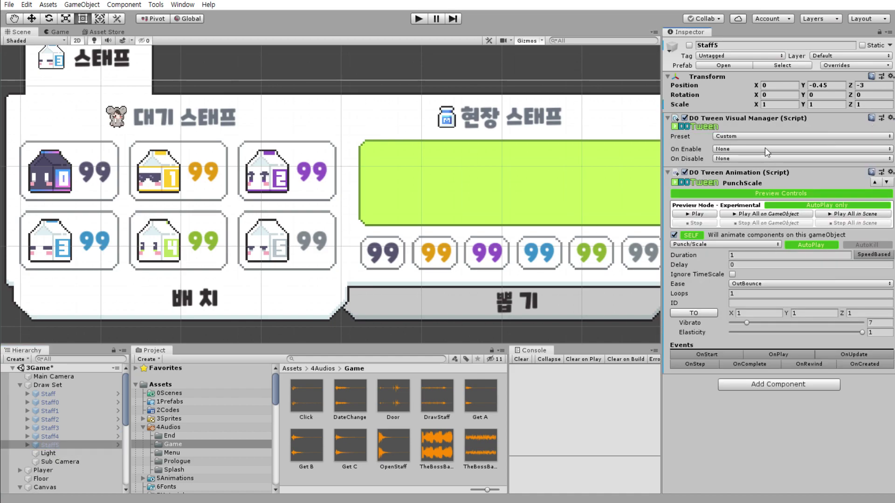
pyautogui.click(764, 149)
pyautogui.click(740, 186)
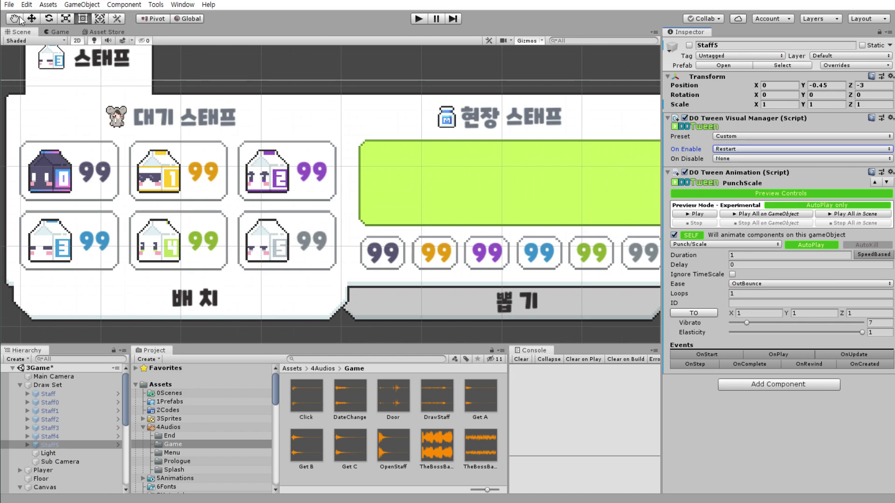
pyautogui.click(9, 5)
pyautogui.click(18, 48)
# - Save the project and collapse the 4Audios, Casual Gameplay, Cyberleaf, Gamemaster and Interface sound folders
pyautogui.click(9, 4)
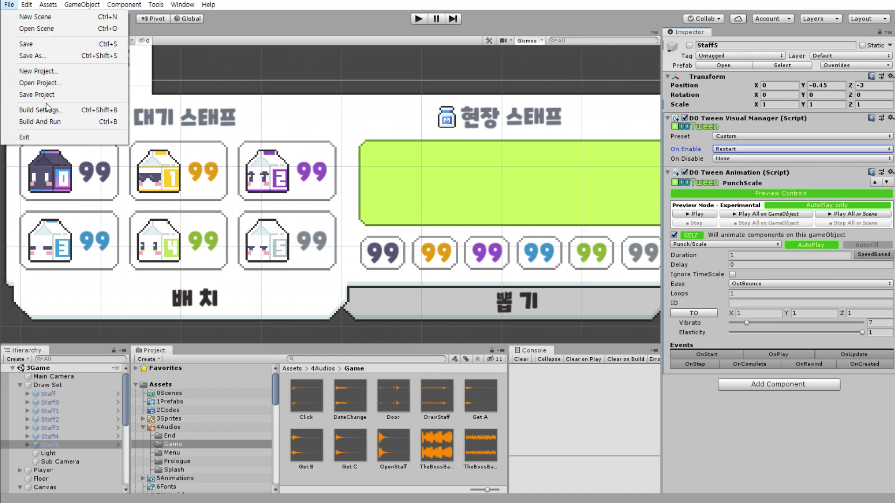
pyautogui.click(49, 92)
pyautogui.click(144, 428)
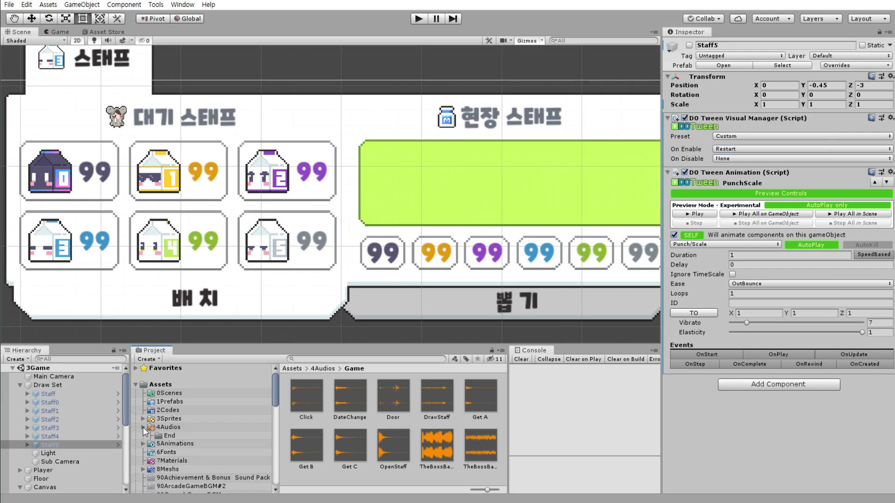
pyautogui.scroll(-3, 186, 434)
pyautogui.scroll(-3, 167, 444)
pyautogui.scroll(3, 173, 434)
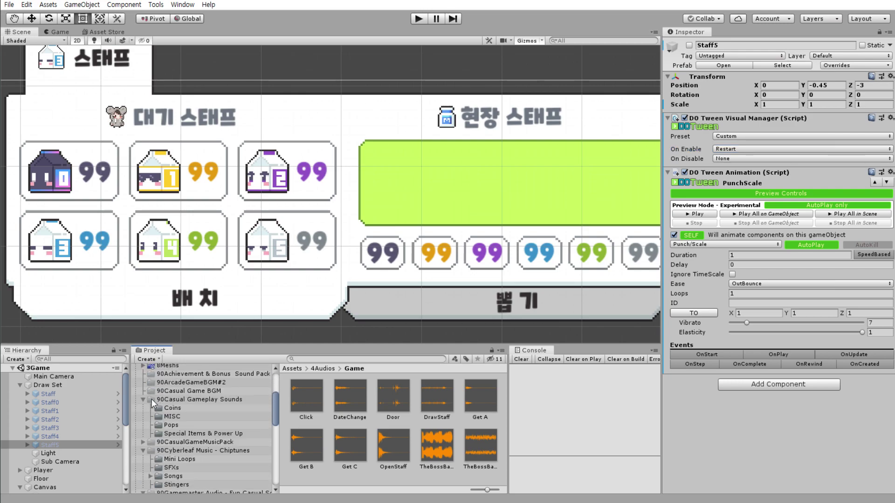
pyautogui.click(144, 399)
pyautogui.click(144, 417)
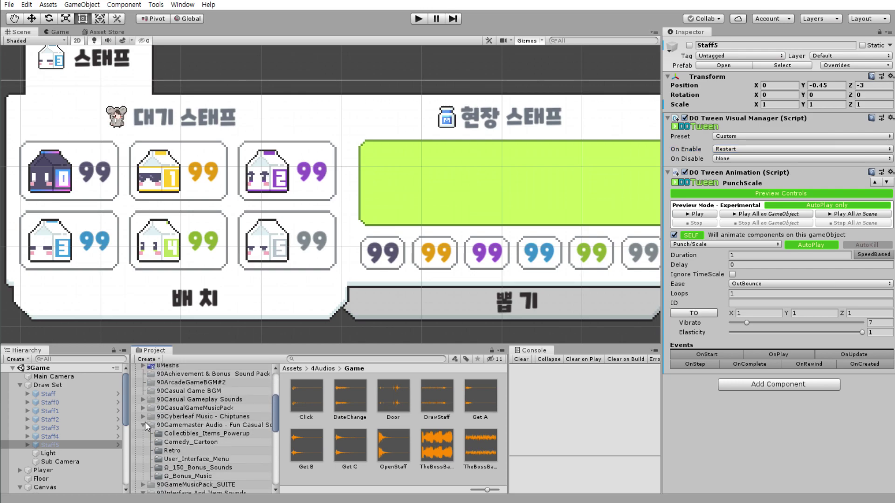
pyautogui.click(144, 425)
pyautogui.click(144, 442)
# - Expand the Epic Toon FX pack in the Project window to list its subfolders
pyautogui.scroll(-3, 154, 440)
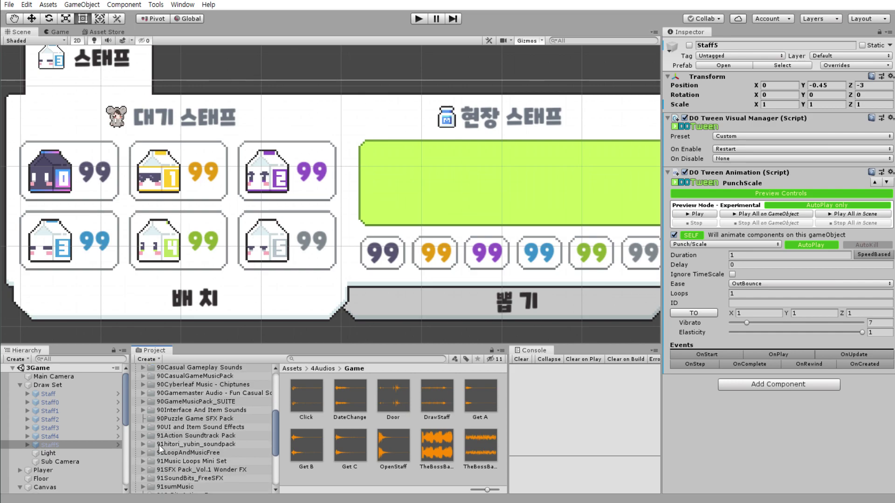
pyautogui.scroll(-2, 182, 428)
pyautogui.scroll(-2, 184, 436)
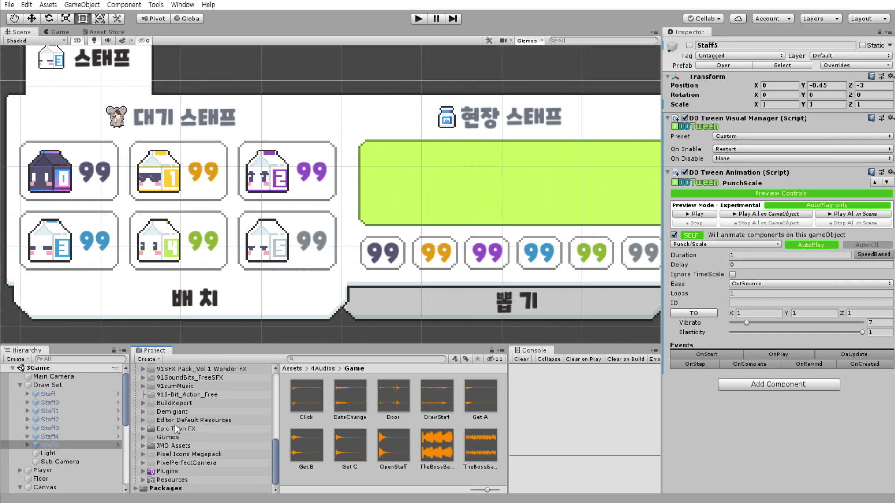
pyautogui.click(171, 430)
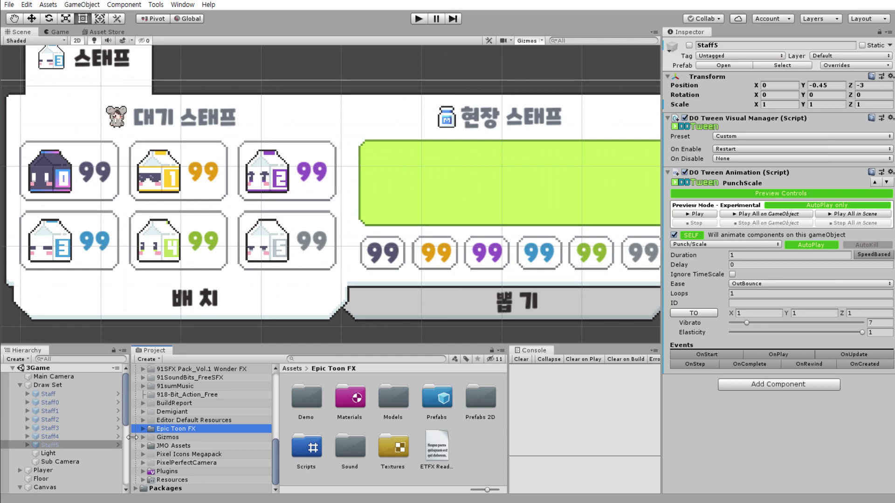
pyautogui.click(144, 428)
pyautogui.scroll(-3, 198, 421)
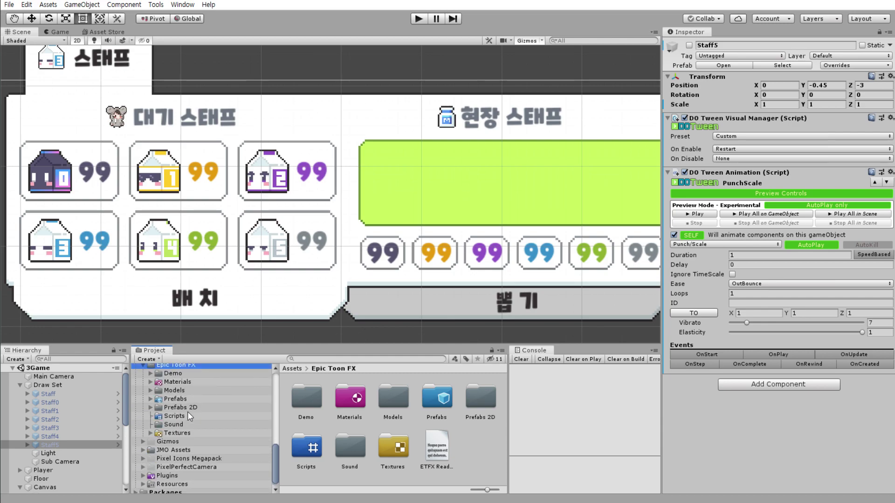
pyautogui.scroll(2, 186, 420)
# - Delete the Epic Toon FX Demo folder
pyautogui.click(173, 405)
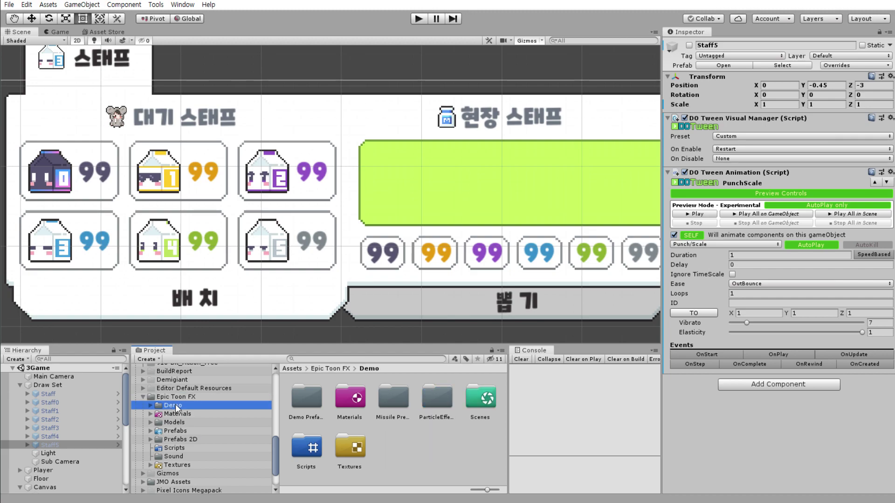
pyautogui.press('Delete')
pyautogui.press('Return')
# - Browse the pack's Models, Textures and Sound folders, briefly checking StaffManager.cs
pyautogui.click(187, 414)
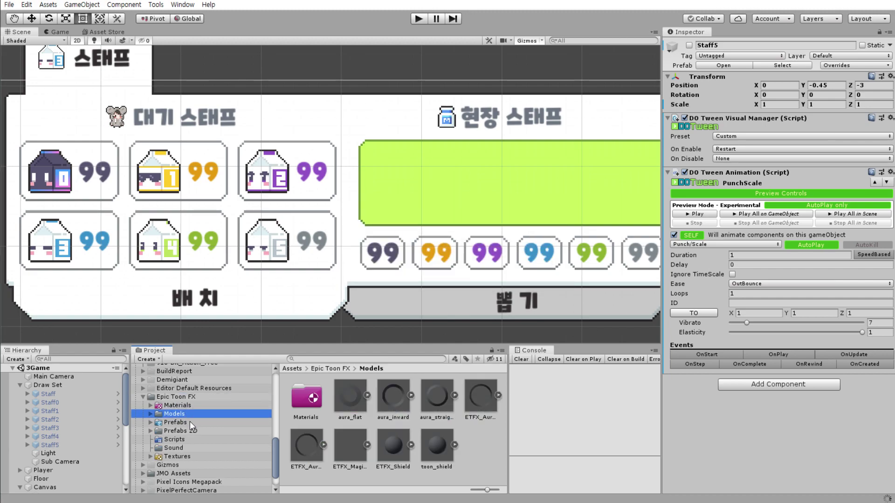
pyautogui.hotkey('alt', 'Tab')
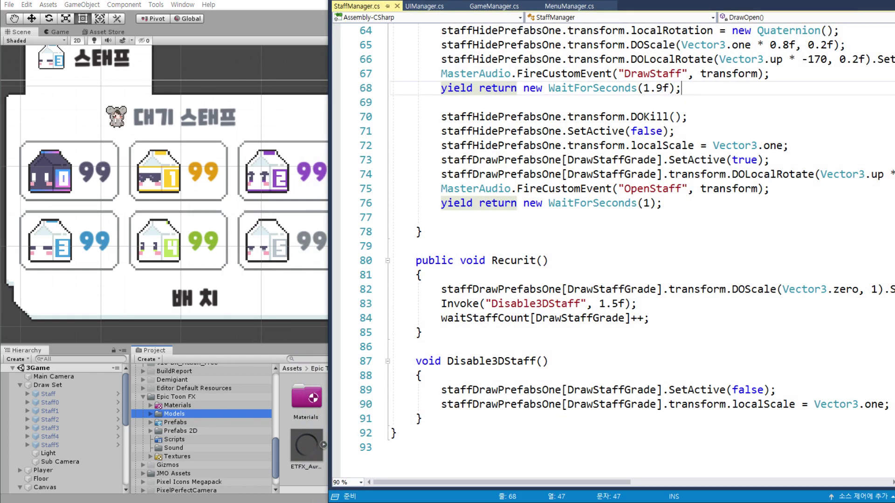
pyautogui.hotkey('alt', 'Tab')
pyautogui.click(181, 456)
pyautogui.click(173, 448)
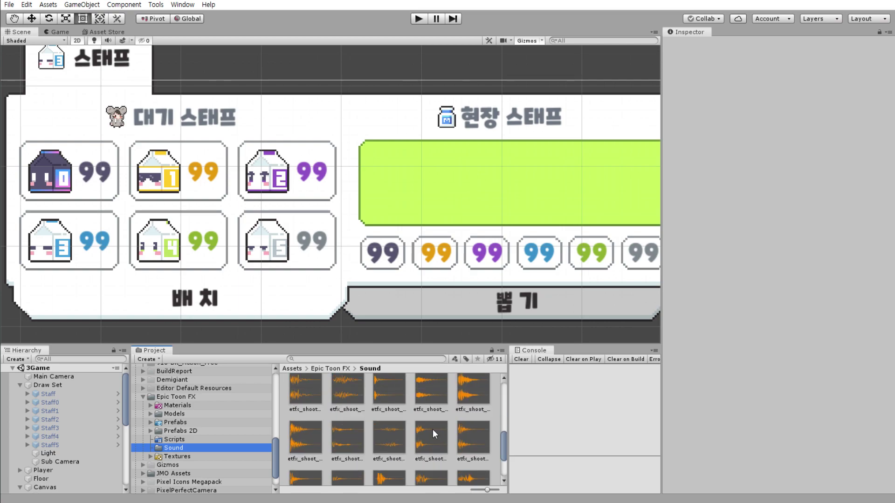
# - Browse Epic Toon FX's Scripts, Prefabs 2D, Models and Prefabs folders, opening Prefabs > Combat
pyautogui.click(174, 440)
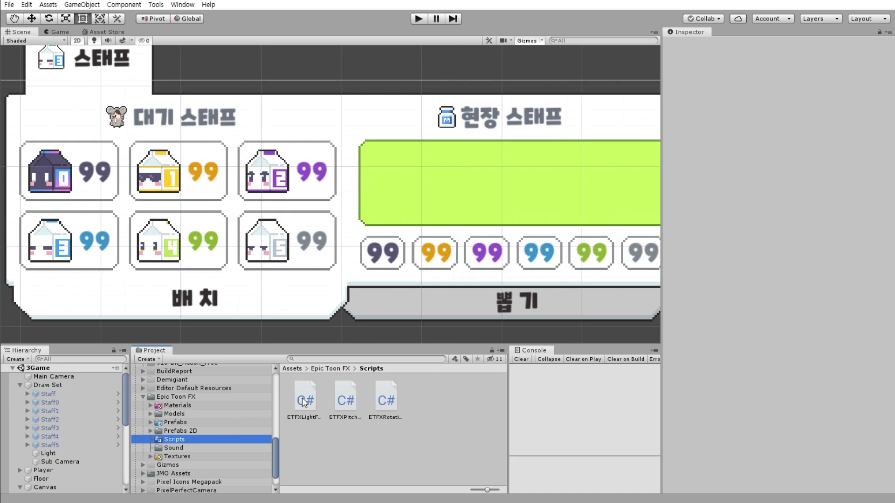
pyautogui.click(169, 429)
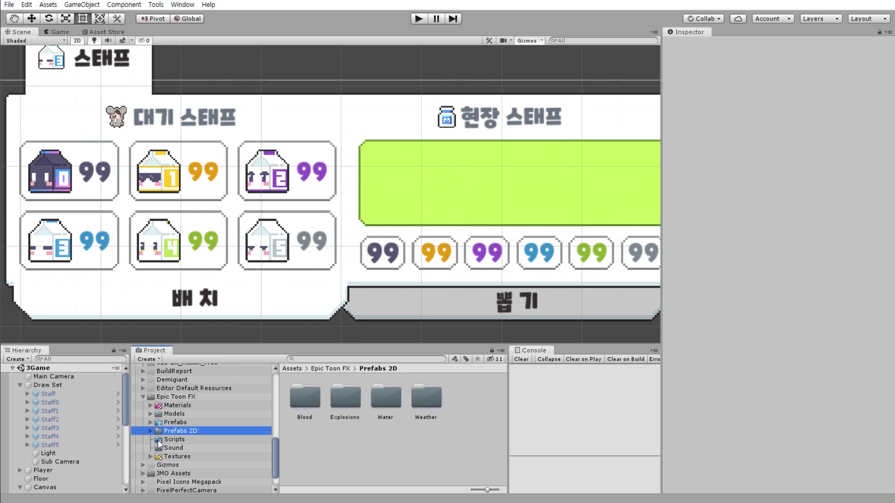
pyautogui.click(169, 421)
pyautogui.click(180, 413)
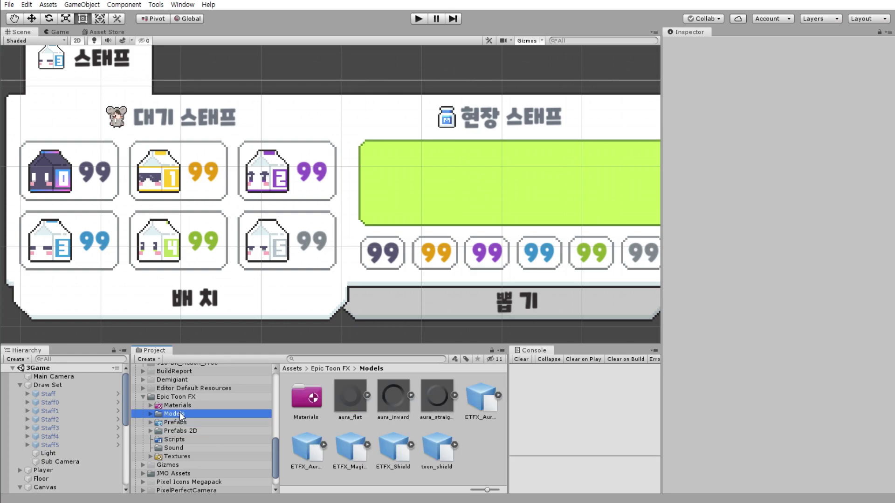
pyautogui.click(187, 422)
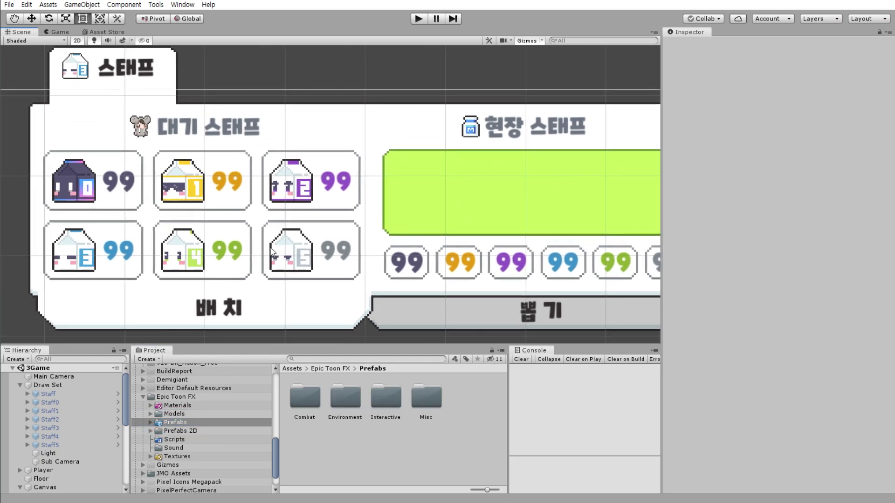
pyautogui.click(150, 423)
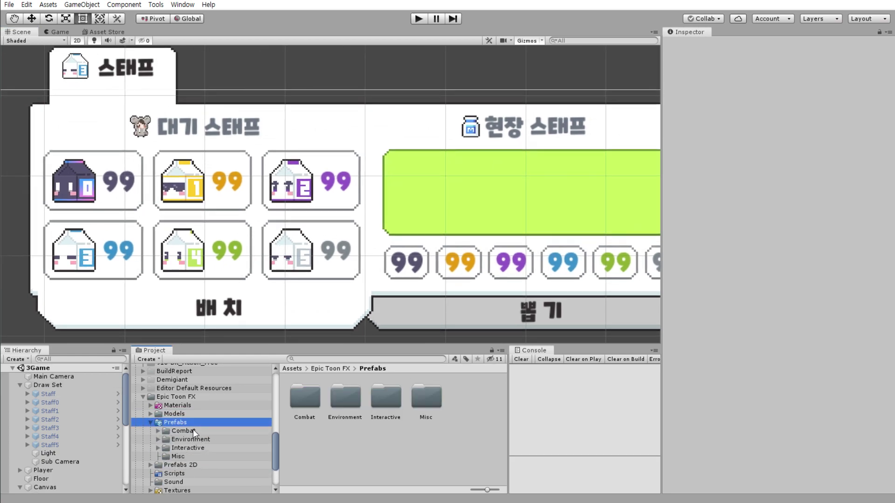
pyautogui.click(193, 429)
# - Open Environment > Stars > StarFog prefabs and collapse Draw Set in the Hierarchy
pyautogui.scroll(-2, 359, 303)
pyautogui.scroll(-2, 360, 303)
pyautogui.scroll(-2, 359, 304)
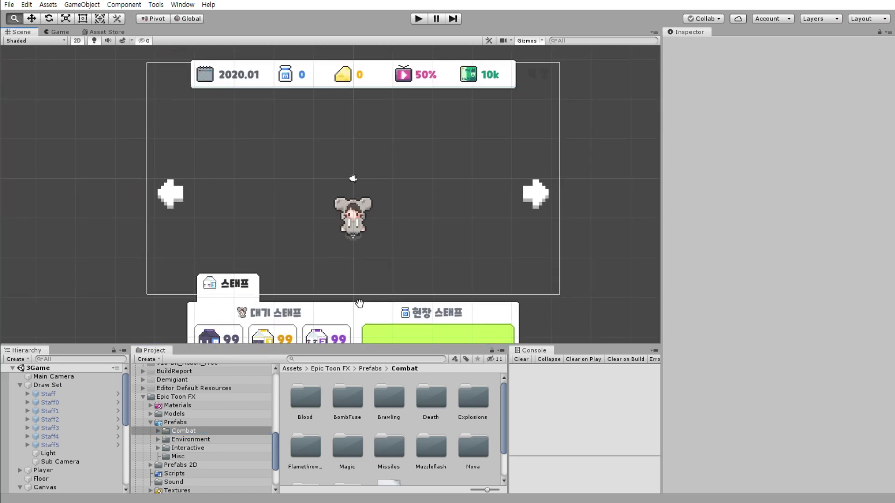
pyautogui.click(158, 439)
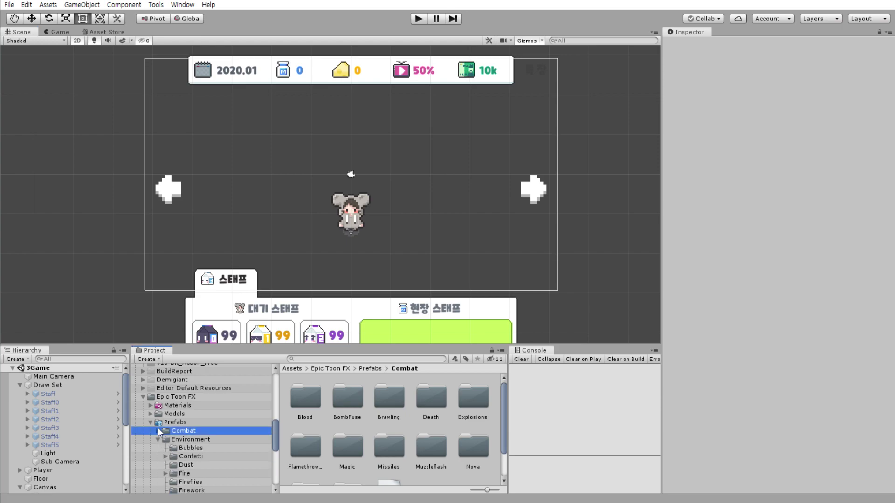
pyautogui.scroll(-2, 193, 452)
pyautogui.scroll(-1, 200, 442)
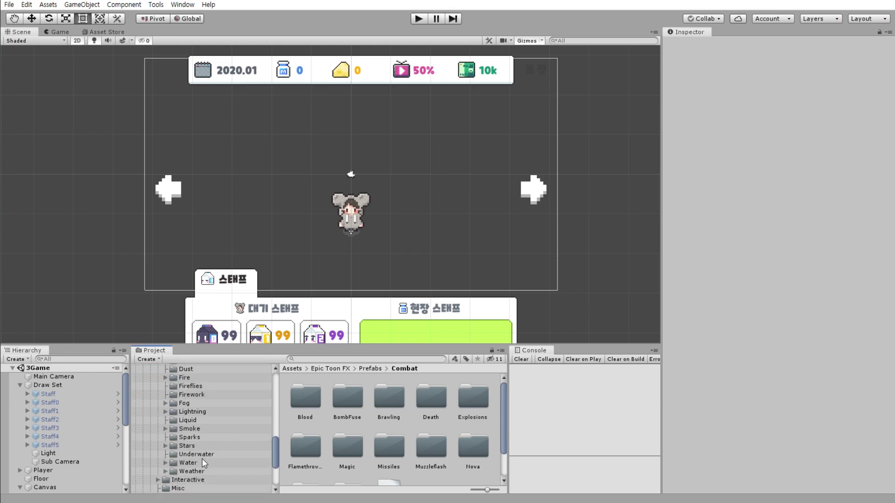
pyautogui.click(165, 446)
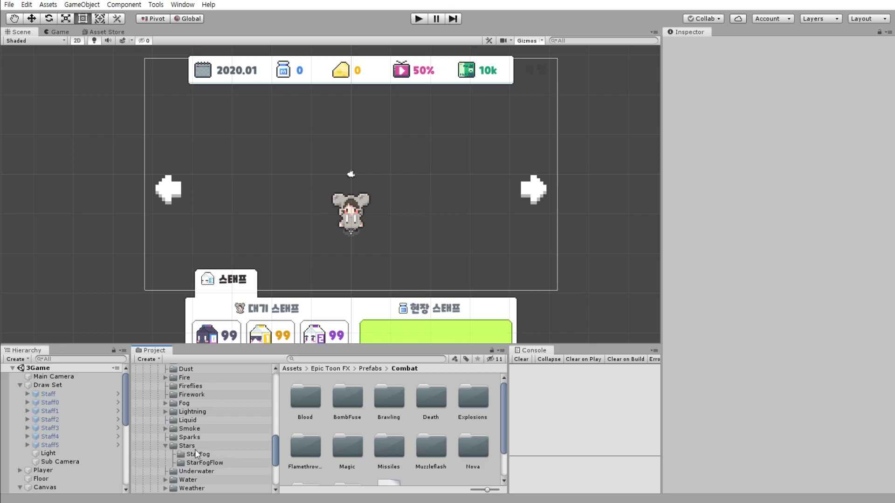
pyautogui.click(195, 447)
pyautogui.click(218, 454)
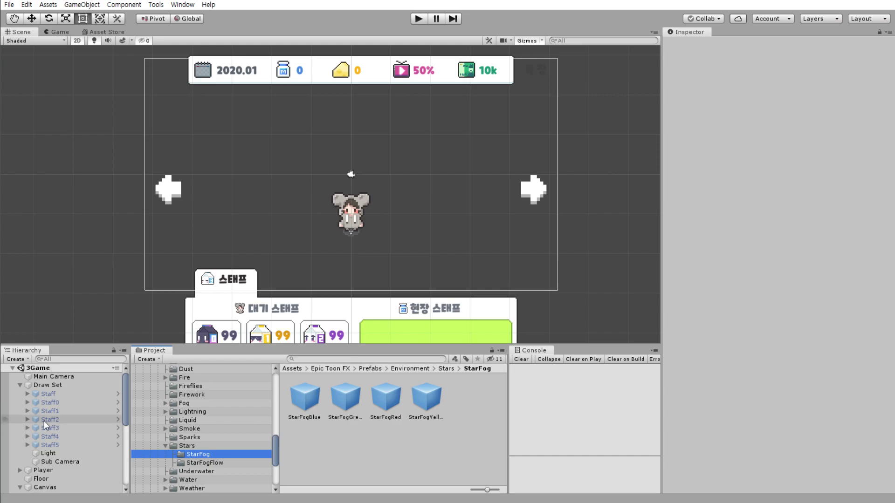
pyautogui.click(20, 385)
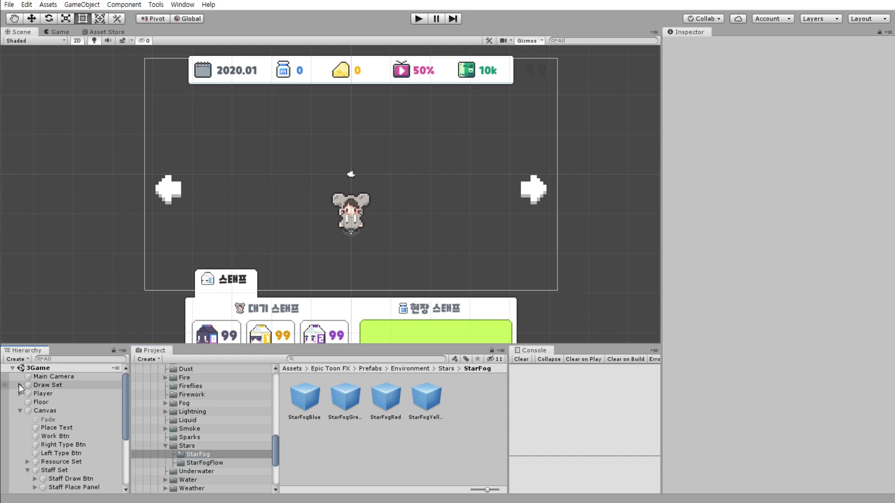
# - Collapse Canvas, then add StarFogBlue to the scene, preview it, and delete it
pyautogui.click(19, 411)
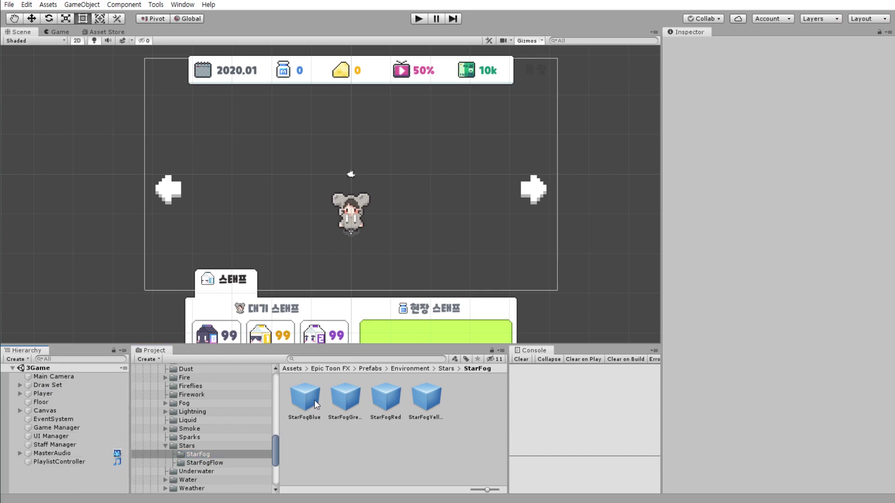
pyautogui.moveTo(314, 402); pyautogui.dragTo(68, 483)
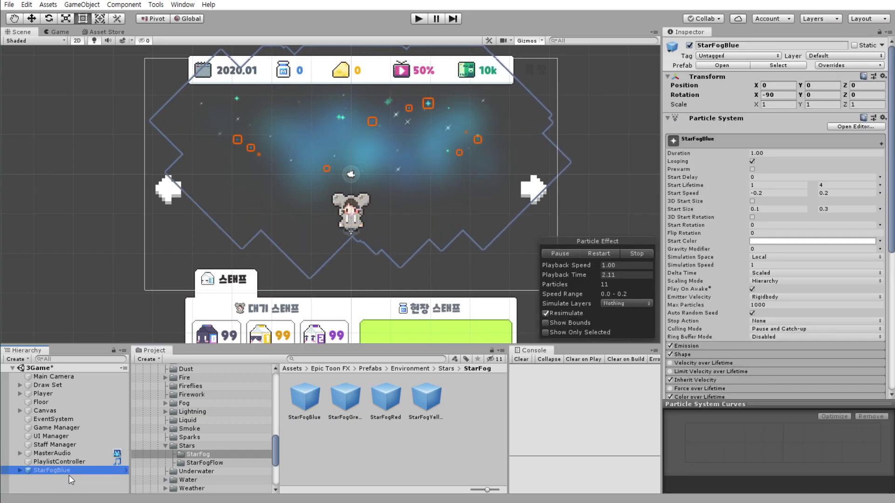
pyautogui.click(69, 475)
pyautogui.click(61, 472)
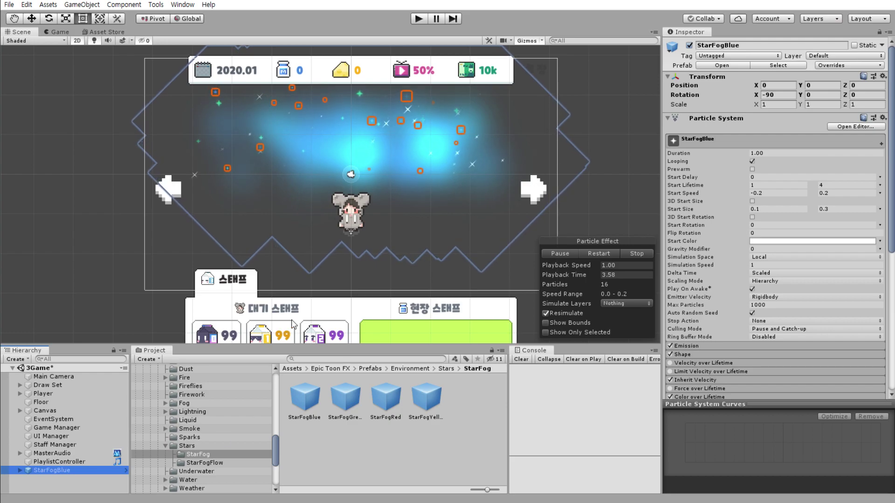
pyautogui.press('Delete')
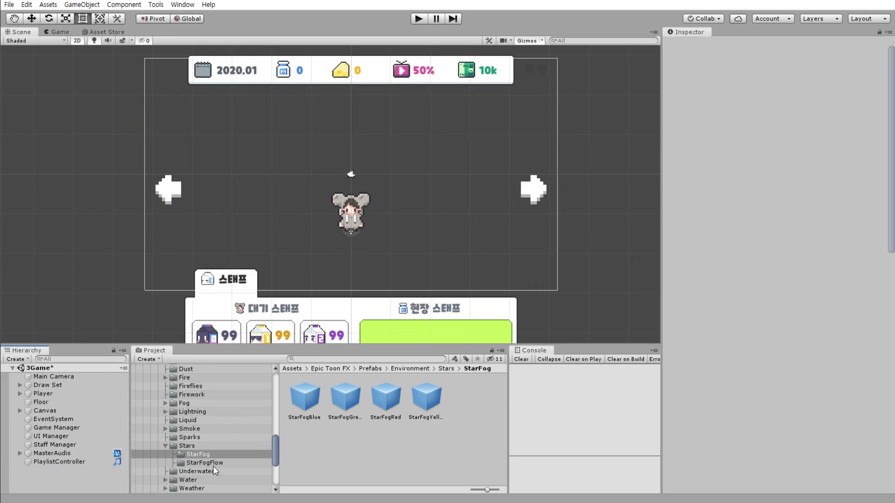
# - Preview and delete the StarVortex effect and the SparkExplosionBlue effect from Sparks
pyautogui.click(195, 446)
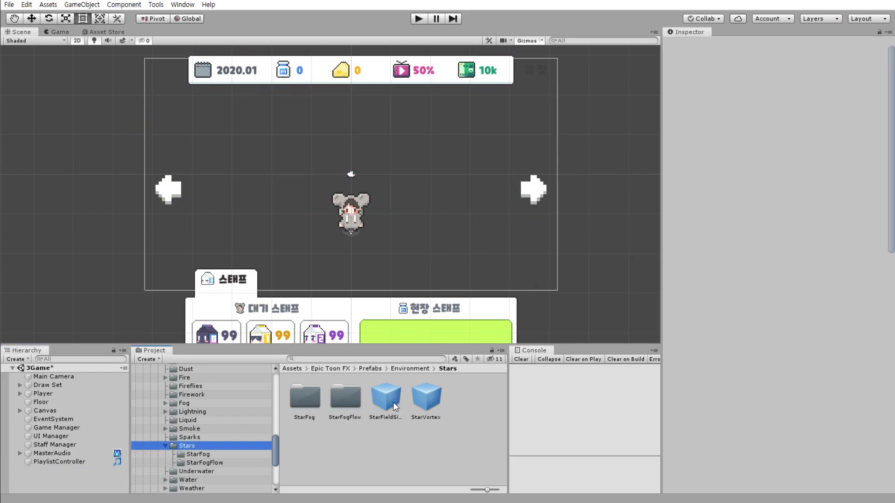
pyautogui.moveTo(433, 398); pyautogui.dragTo(70, 482)
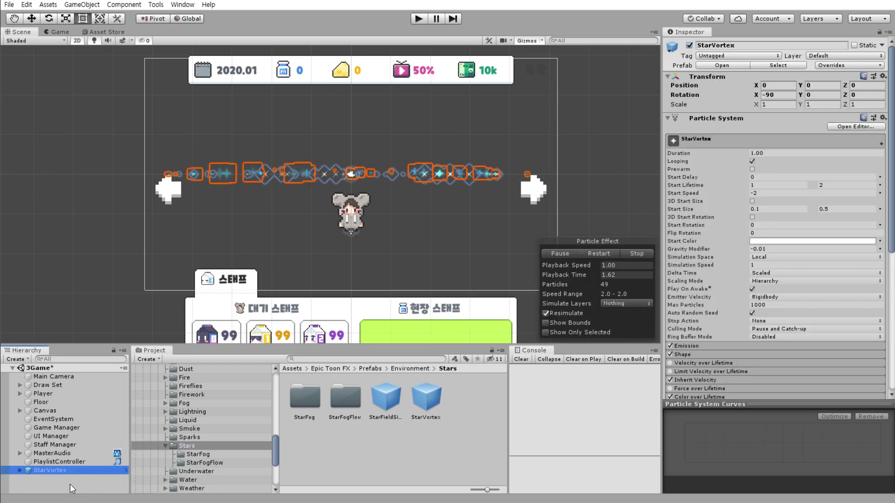
pyautogui.press('Delete')
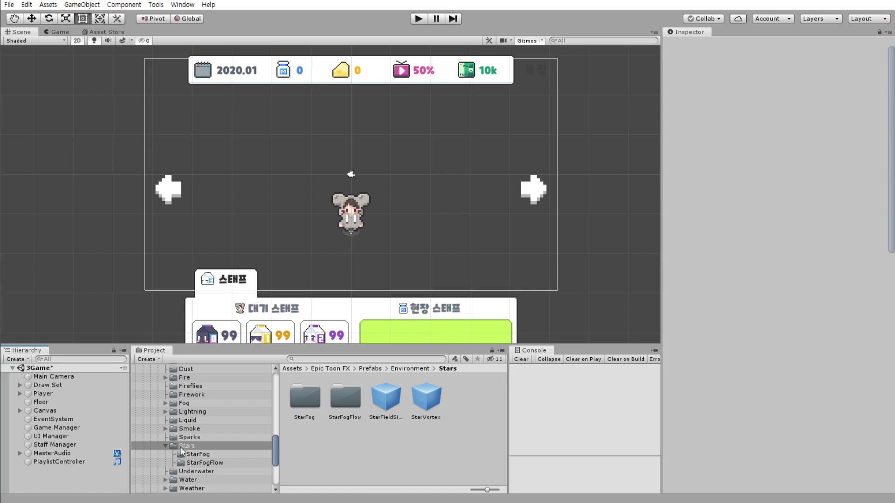
pyautogui.click(177, 447)
pyautogui.click(167, 447)
pyautogui.click(200, 437)
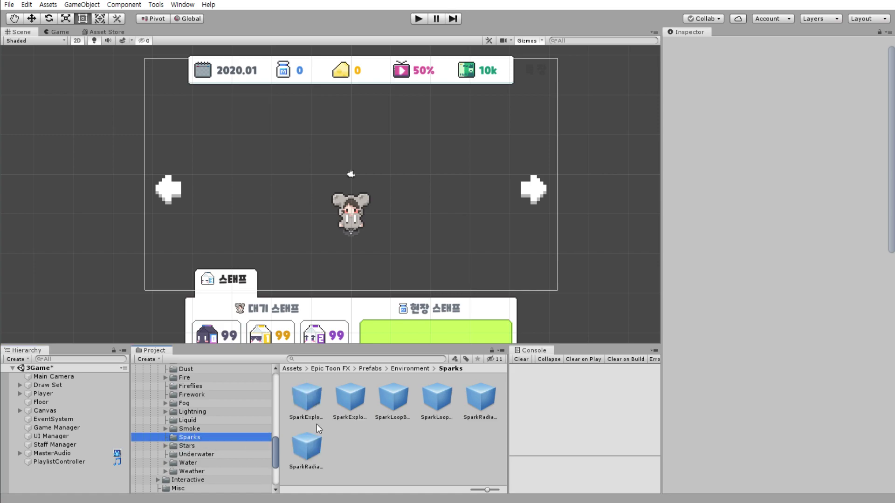
pyautogui.moveTo(306, 398)
pyautogui.mouseDown()
pyautogui.moveTo(68, 496)
pyautogui.moveTo(70, 487)
pyautogui.mouseUp()
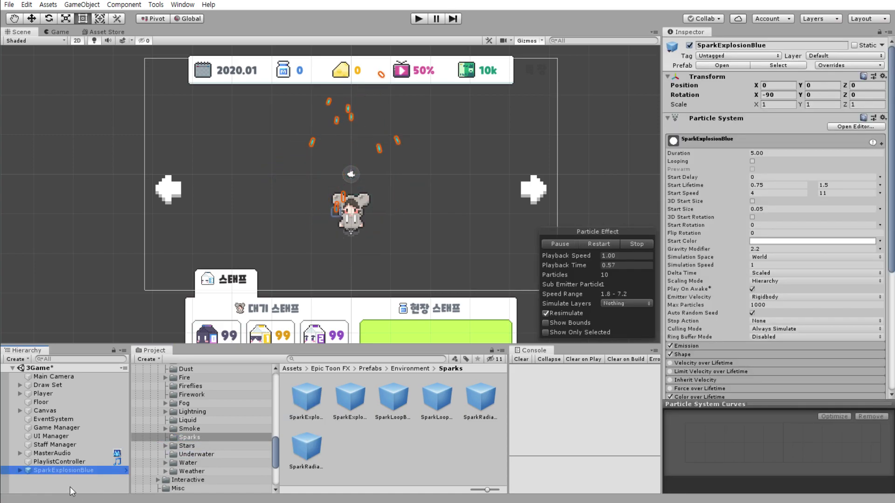
pyautogui.press('Delete')
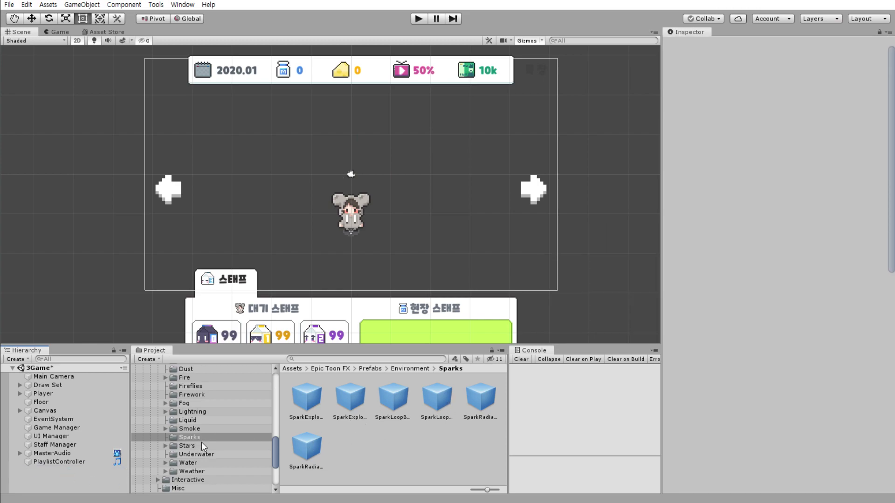
# - Expand Prefabs > Combat and open the Nova folder
pyautogui.scroll(5, 208, 459)
pyautogui.click(159, 400)
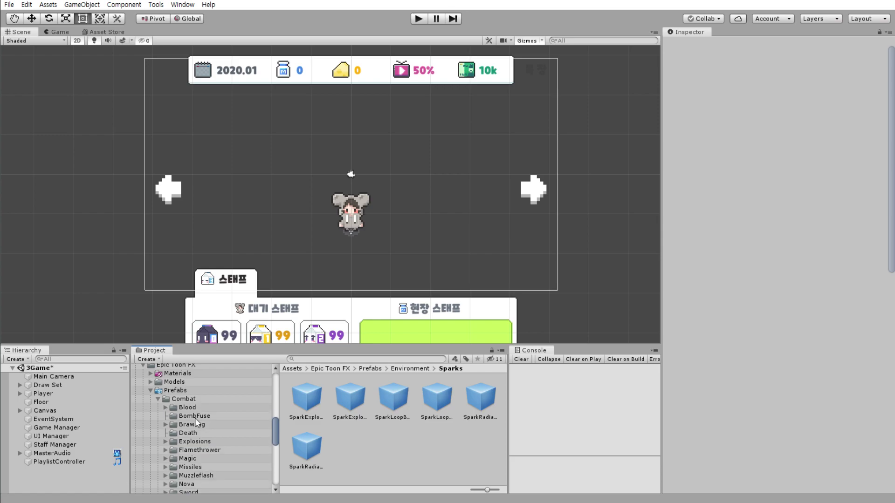
pyautogui.scroll(-3, 195, 417)
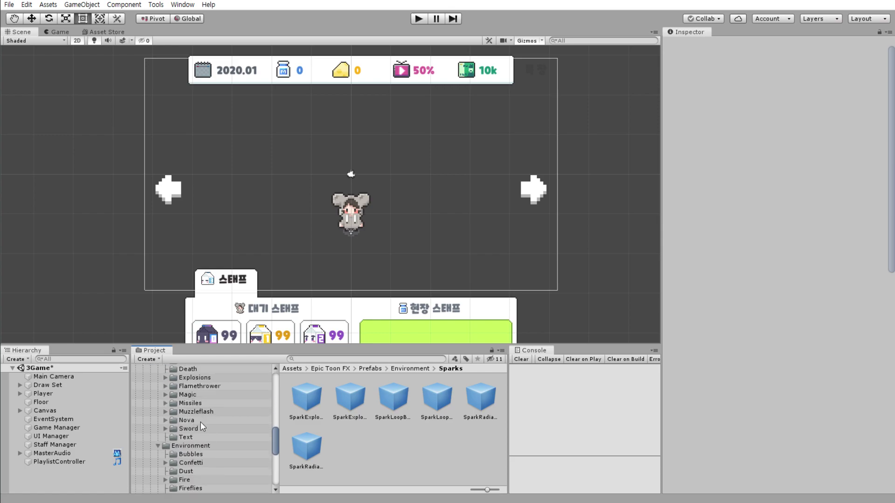
pyautogui.click(200, 421)
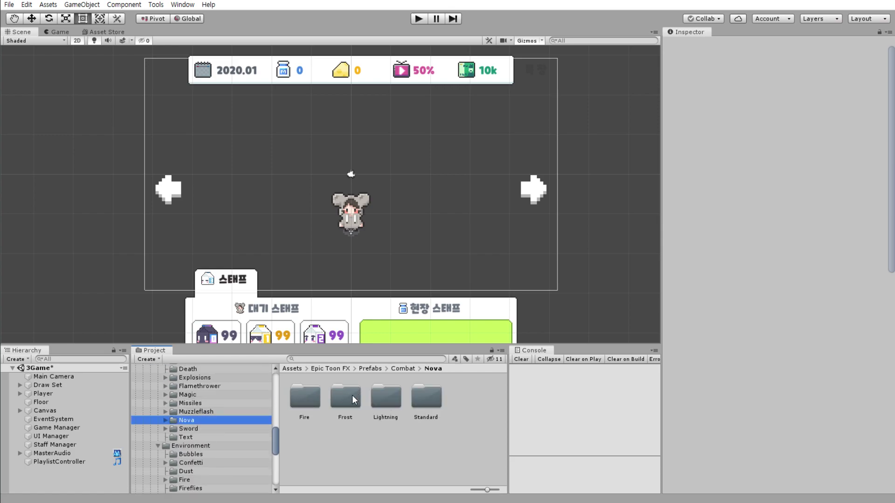
# - Add NovaBlue from Nova > Standard to the scene and preview its burst in 2D and 3D
pyautogui.doubleClick(413, 395)
pyautogui.moveTo(311, 401); pyautogui.dragTo(84, 479)
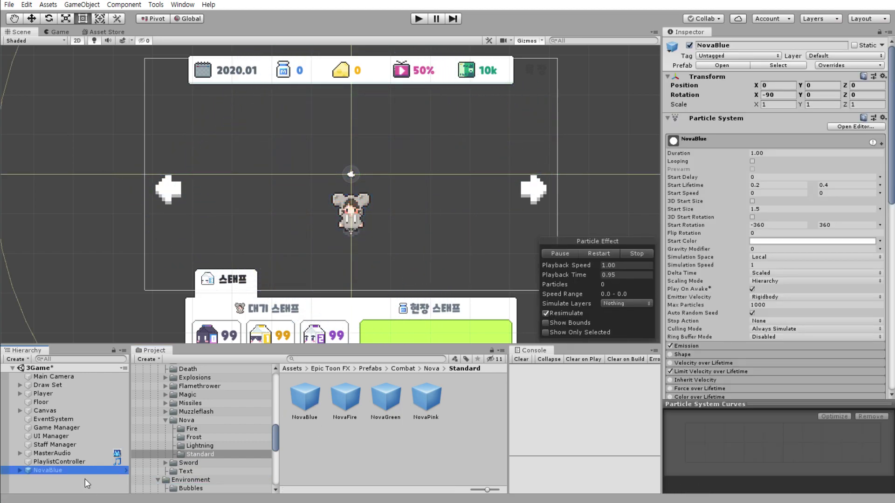
pyautogui.click(57, 475)
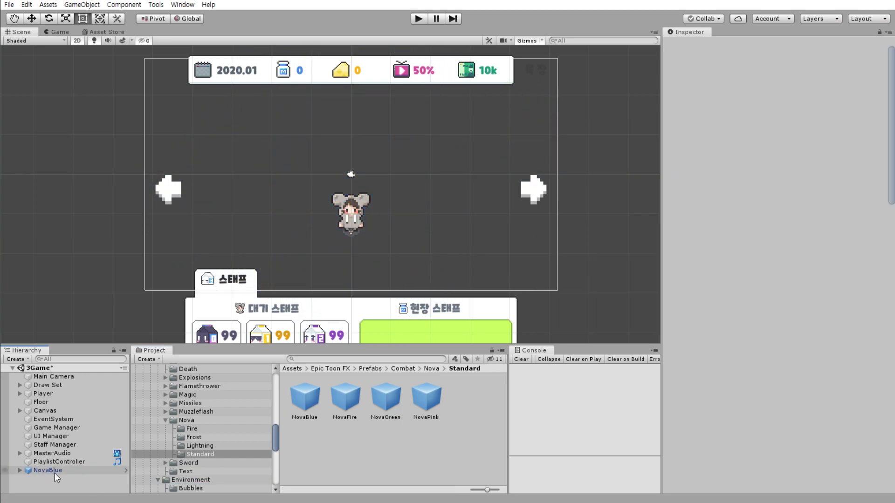
pyautogui.click(55, 470)
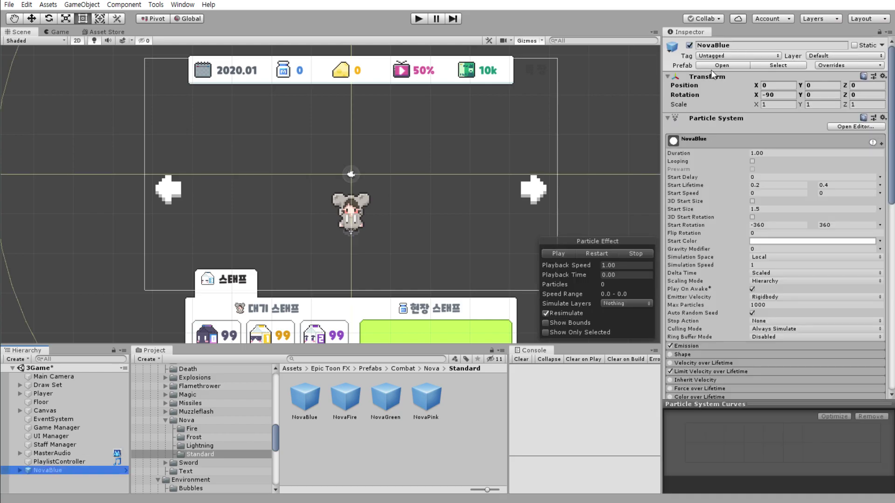
pyautogui.click(564, 256)
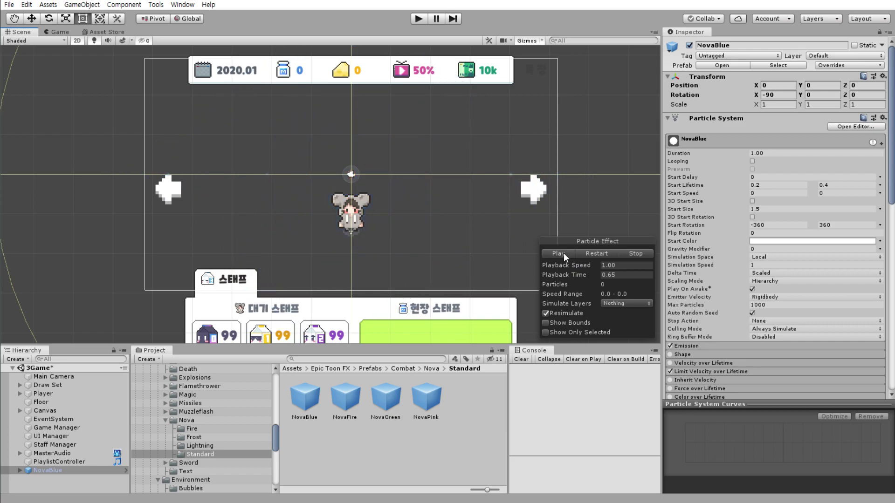
pyautogui.click(563, 253)
pyautogui.click(79, 41)
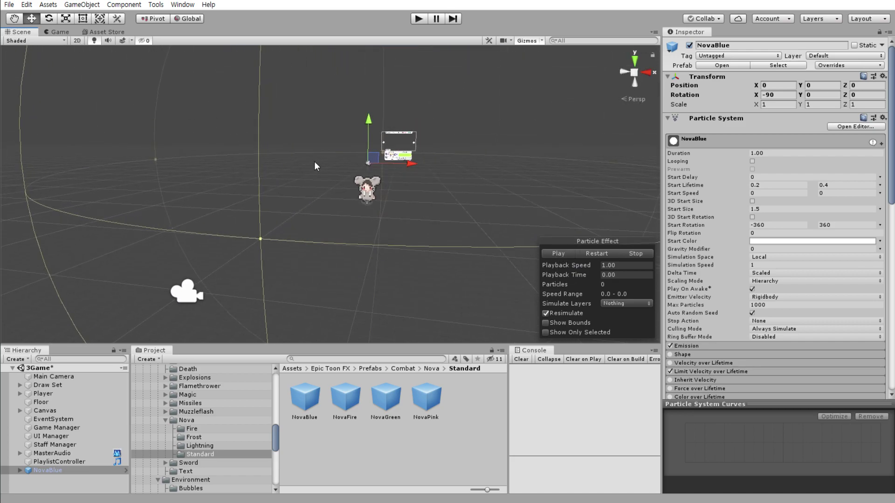
pyautogui.click(560, 254)
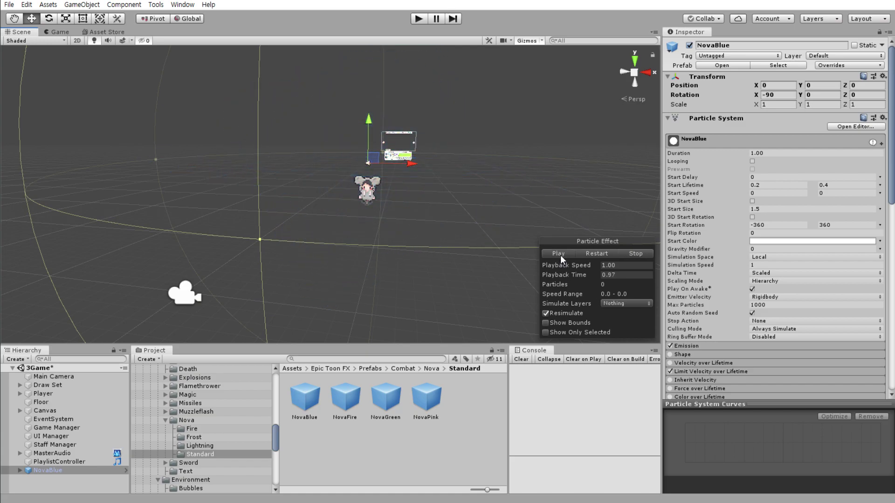
pyautogui.click(563, 252)
# - Change NovaBlue's Rotation X from -90 to 0 and replay the burst
pyautogui.click(807, 97)
pyautogui.click(782, 94)
pyautogui.write('0')
pyautogui.click(597, 255)
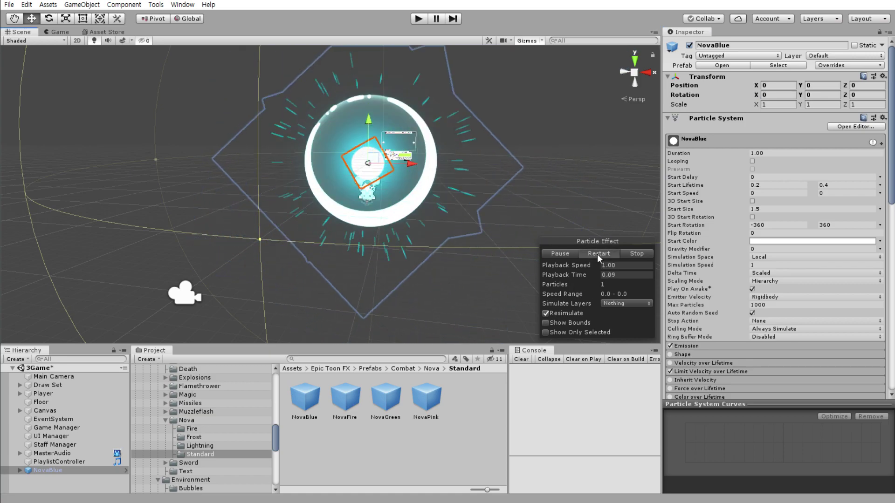
pyautogui.click(597, 254)
pyautogui.click(597, 253)
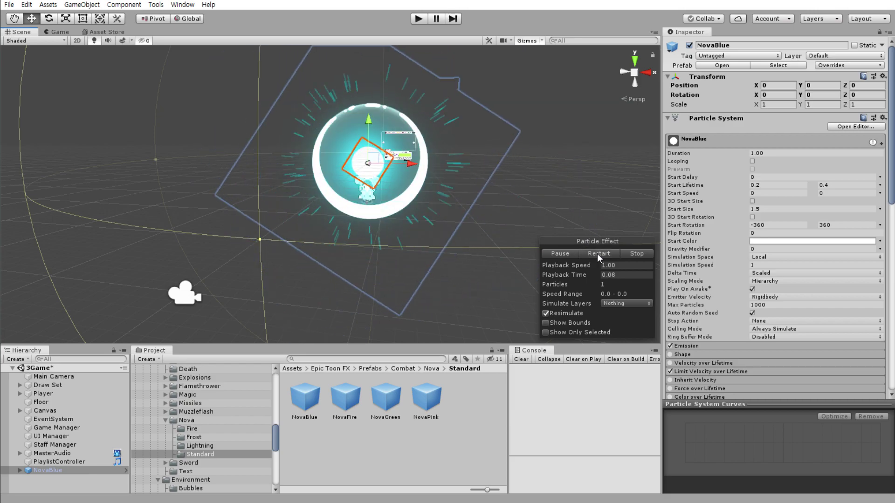
pyautogui.click(597, 253)
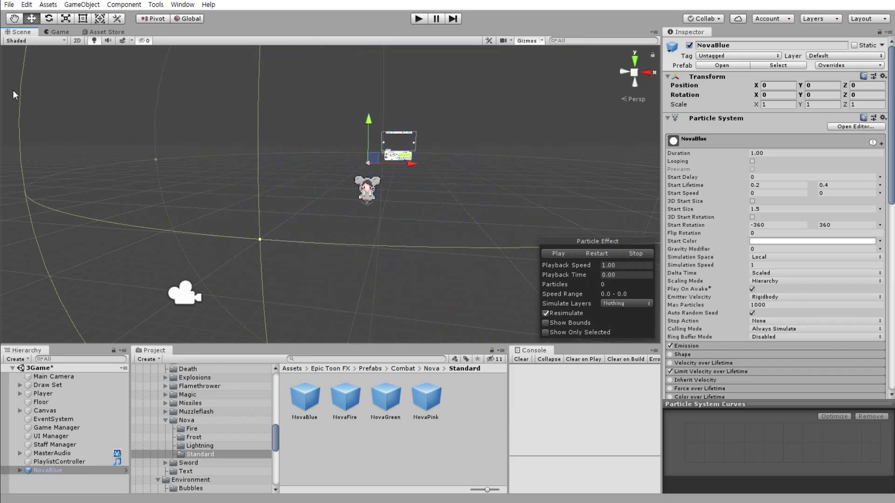
# - Check the Game view, return to the 2D Scene view, and replay the Nova burst
pyautogui.click(60, 32)
pyautogui.click(26, 33)
pyautogui.click(82, 43)
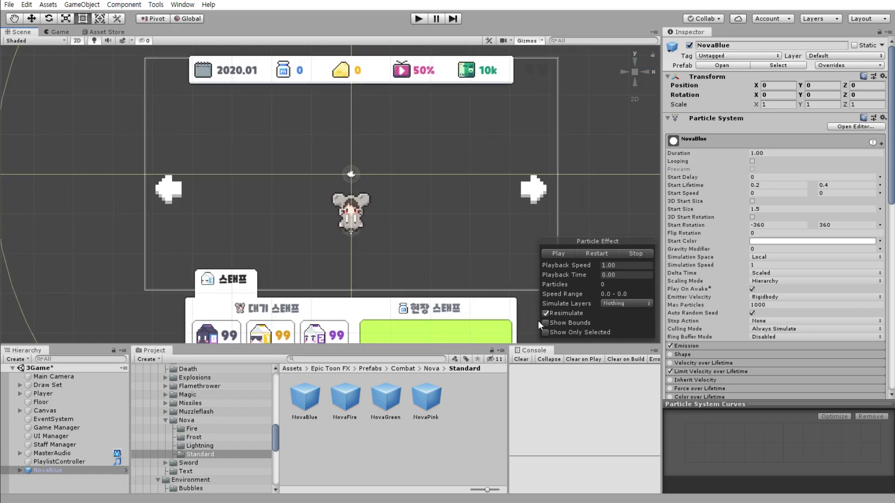
pyautogui.click(600, 257)
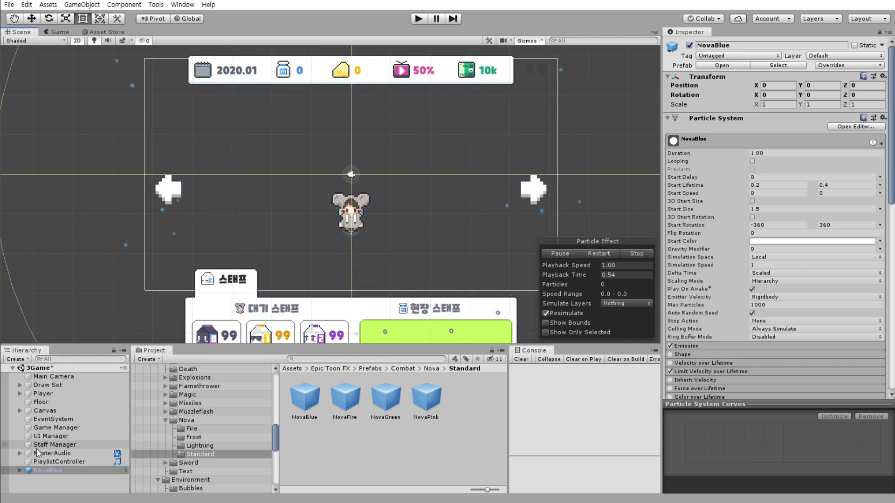
# - Inspect NovaBlue's child particles, including Nova and CenterGlow, then select the parent effect
pyautogui.click(20, 470)
pyautogui.click(52, 478)
pyautogui.scroll(-1, 77, 455)
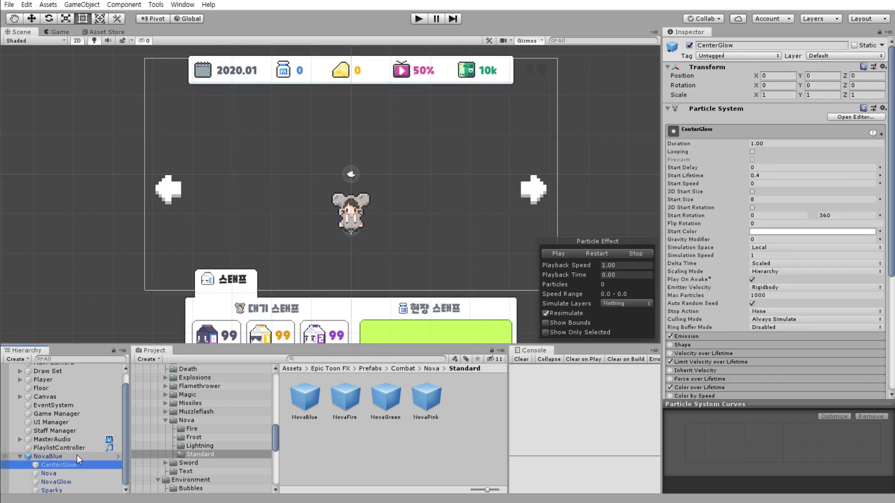
pyautogui.click(45, 475)
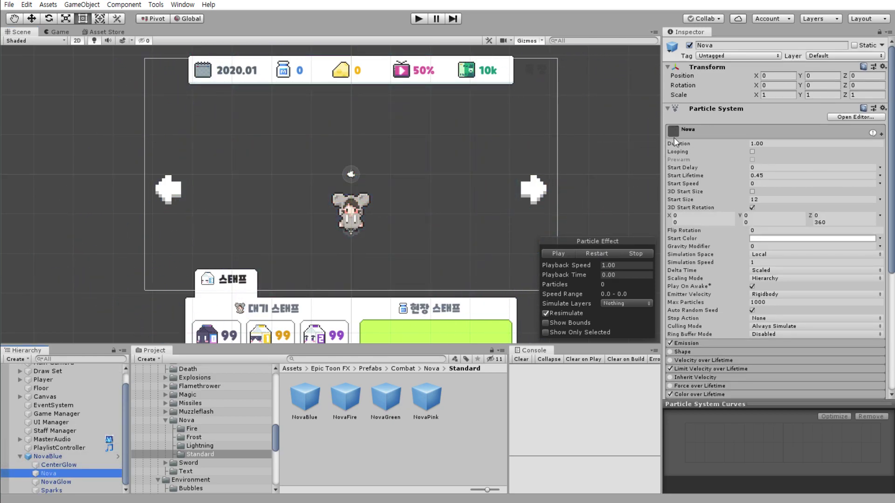
pyautogui.scroll(-5, 702, 311)
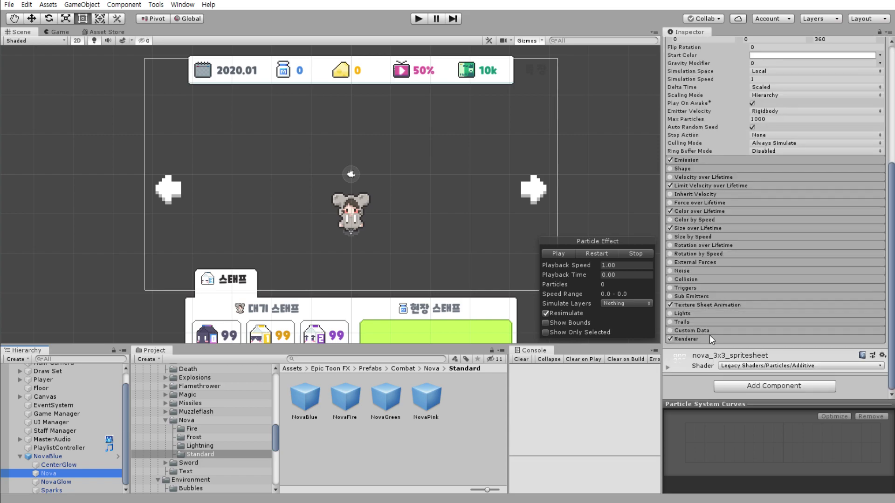
pyautogui.click(55, 485)
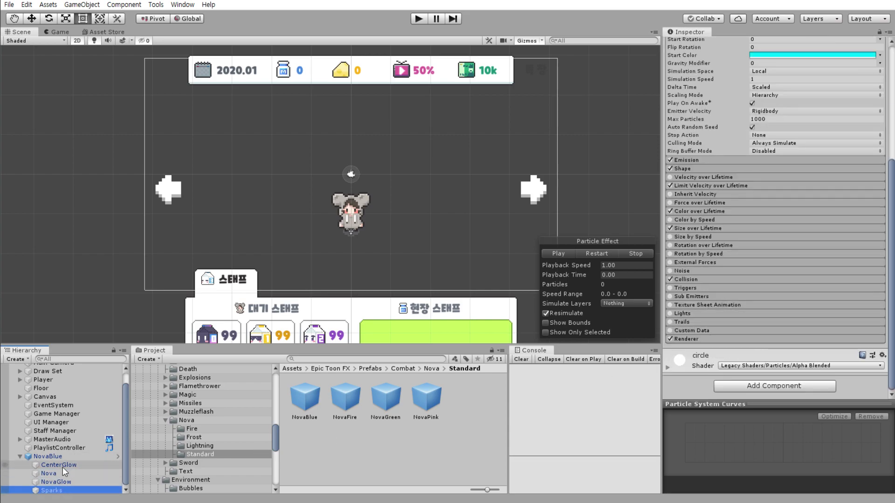
pyautogui.click(62, 466)
pyautogui.click(20, 456)
pyautogui.click(46, 471)
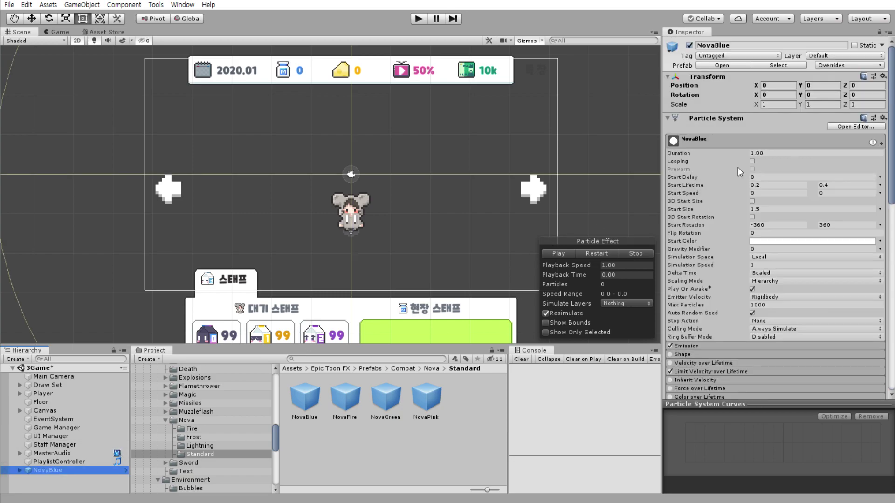
# - Set NovaBlue's Transform Scale to 0.6 on X, Y and Z
pyautogui.scroll(5, 739, 54)
pyautogui.click(785, 105)
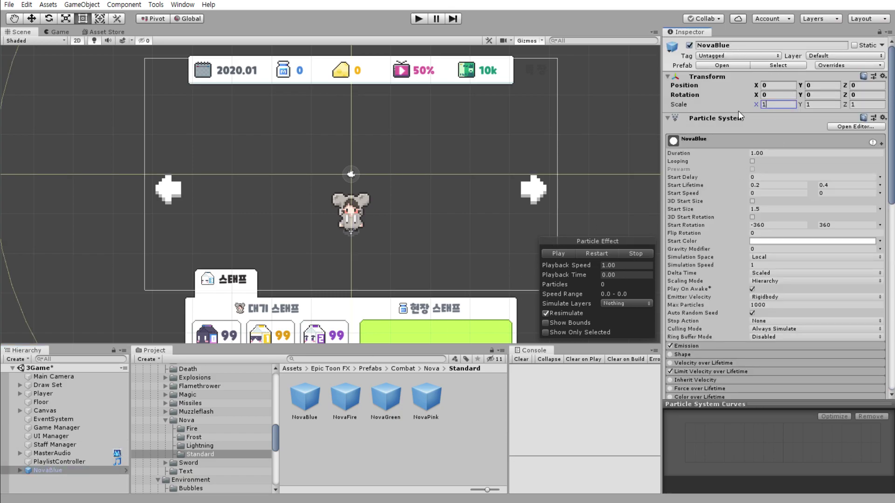
pyautogui.write('0')
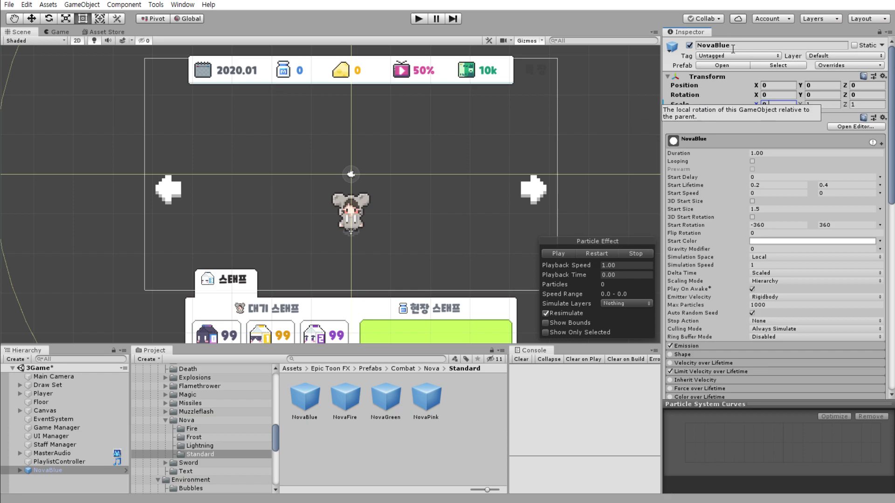
pyautogui.write('.6')
pyautogui.click(816, 104)
pyautogui.write('0.6')
pyautogui.click(854, 105)
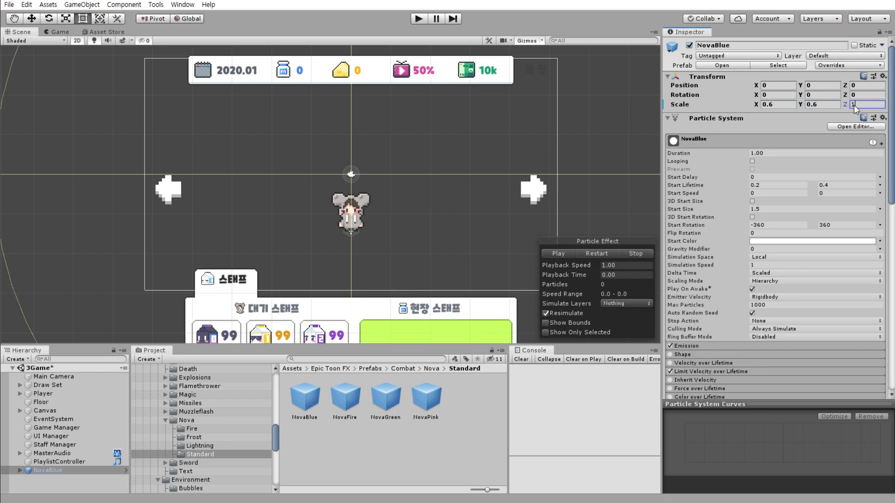
pyautogui.write('0.6')
# - Replay the resized NovaBlue burst in the Particle Effect preview
pyautogui.click(596, 255)
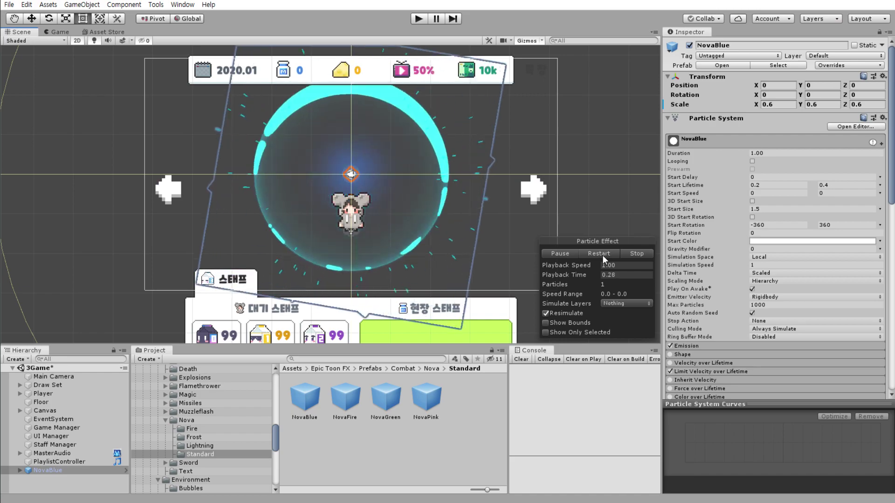
pyautogui.click(602, 255)
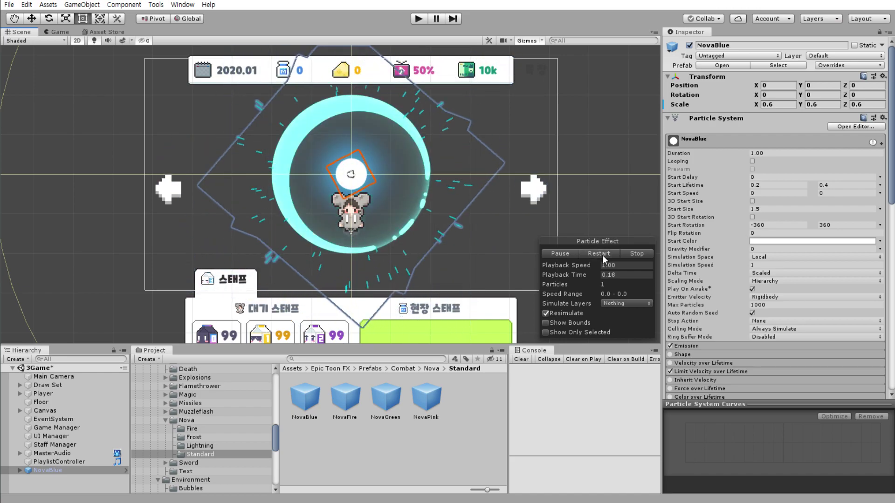
pyautogui.click(601, 255)
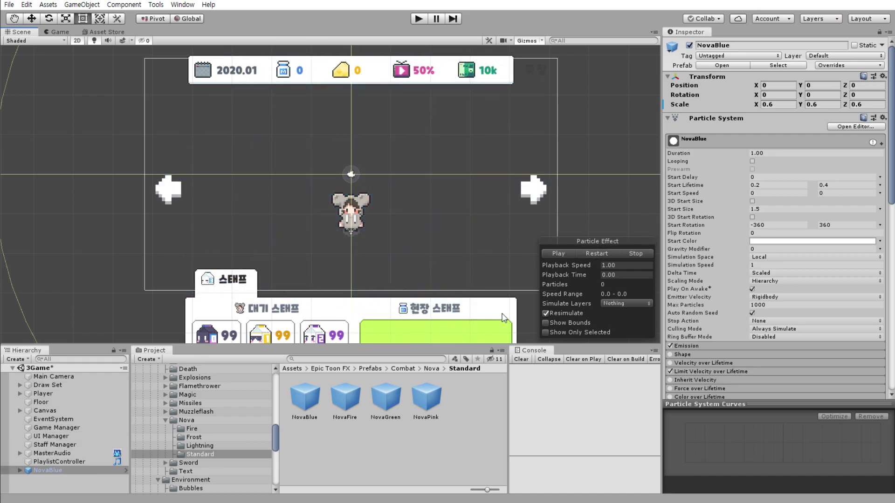
pyautogui.click(597, 253)
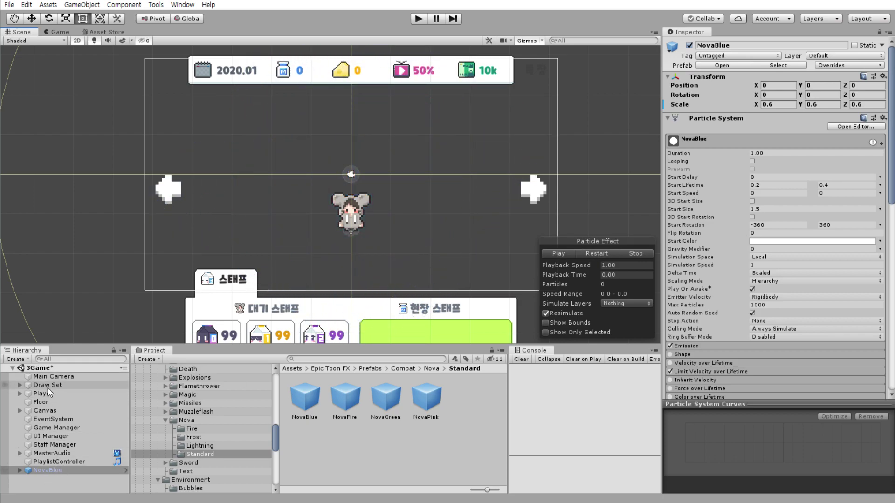
# - Move NovaBlue into Draw Set and rename it Effect0
pyautogui.click(20, 385)
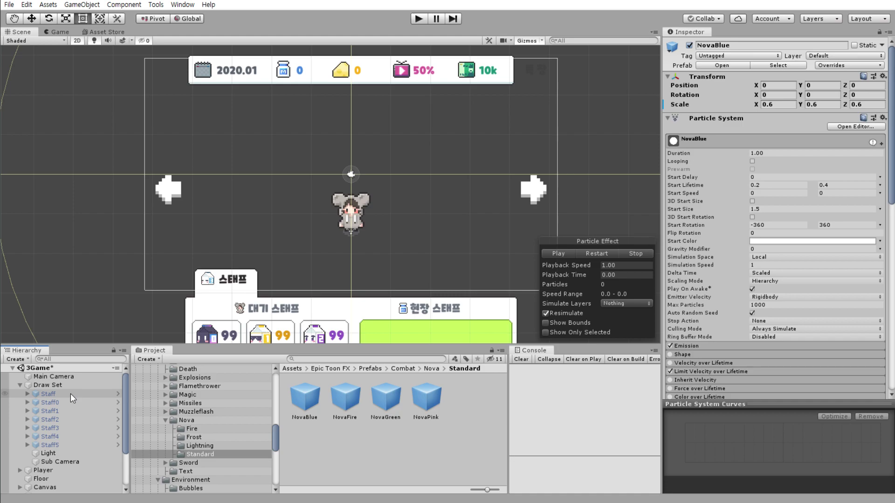
pyautogui.scroll(-3, 56, 447)
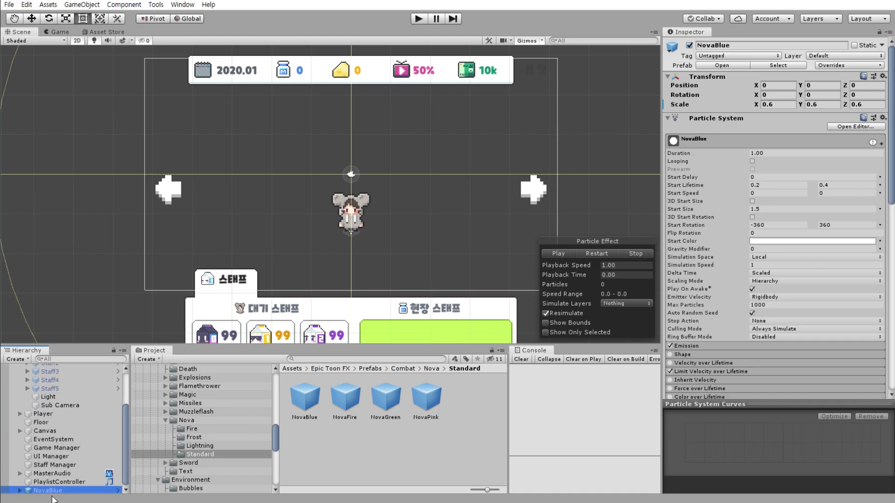
pyautogui.moveTo(59, 492); pyautogui.dragTo(68, 394)
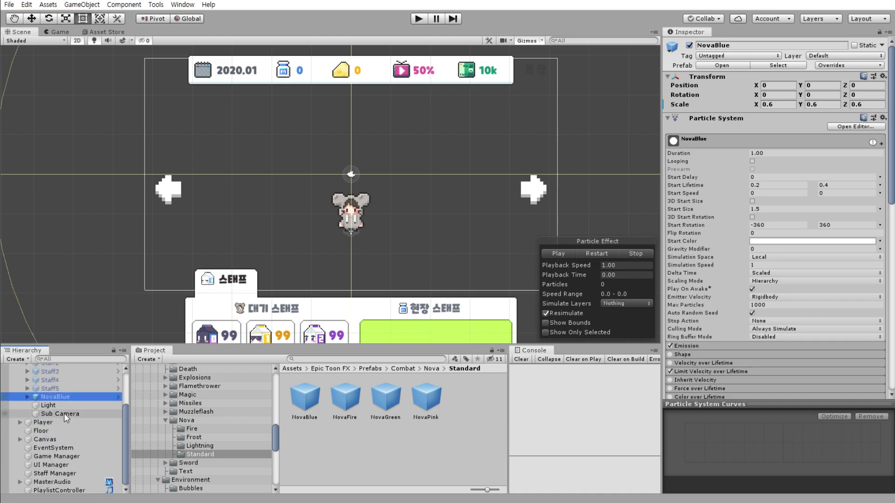
pyautogui.scroll(3, 63, 413)
pyautogui.click(732, 45)
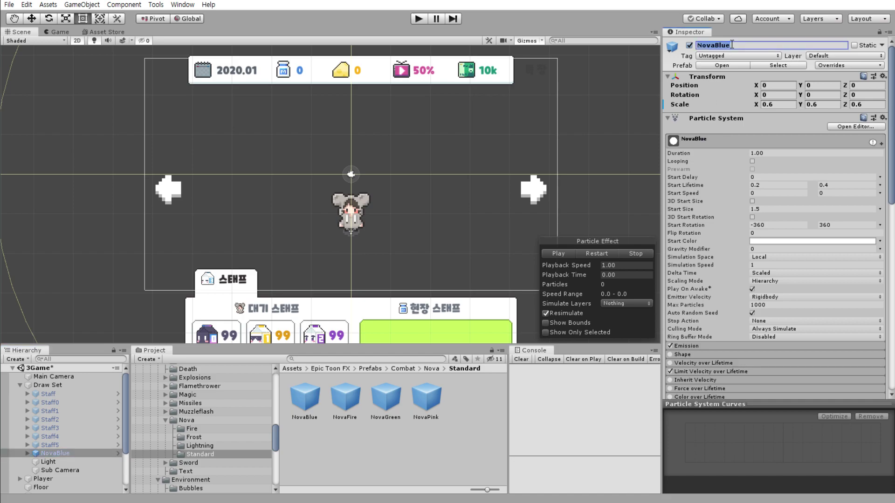
pyautogui.write('Effect0')
pyautogui.press('Return')
# - Duplicate Effect0 into five copies placed directly below it
pyautogui.click(60, 452)
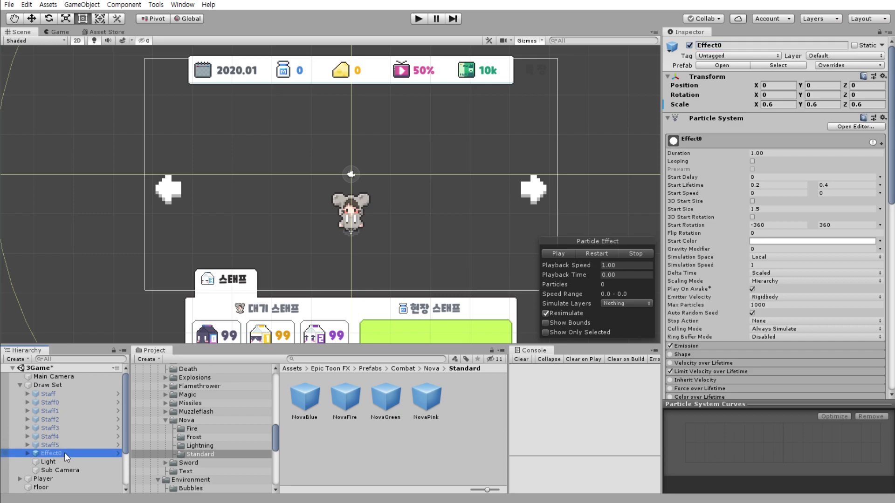
pyautogui.hotkey('ctrl', 'd')
pyautogui.hotkey('ctrl', 'd')
pyautogui.hotkey('ctrl', 'd')
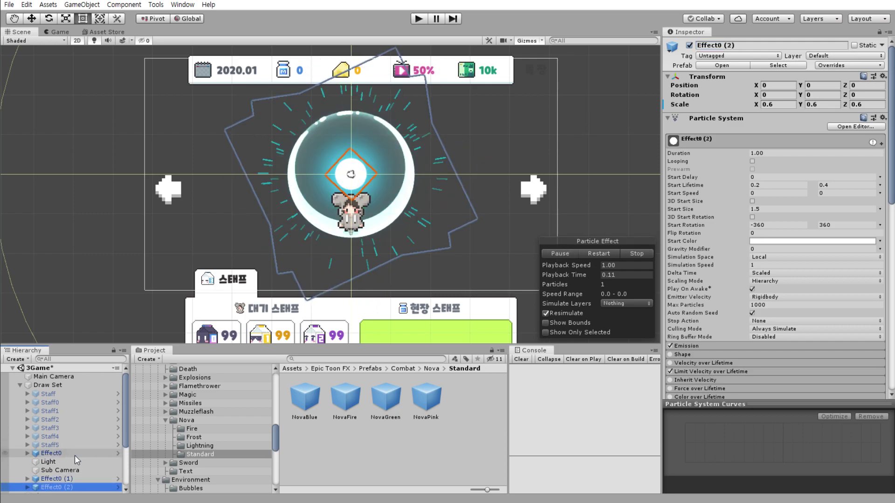
pyautogui.hotkey('ctrl', 'd')
pyautogui.hotkey('ctrl', 'd')
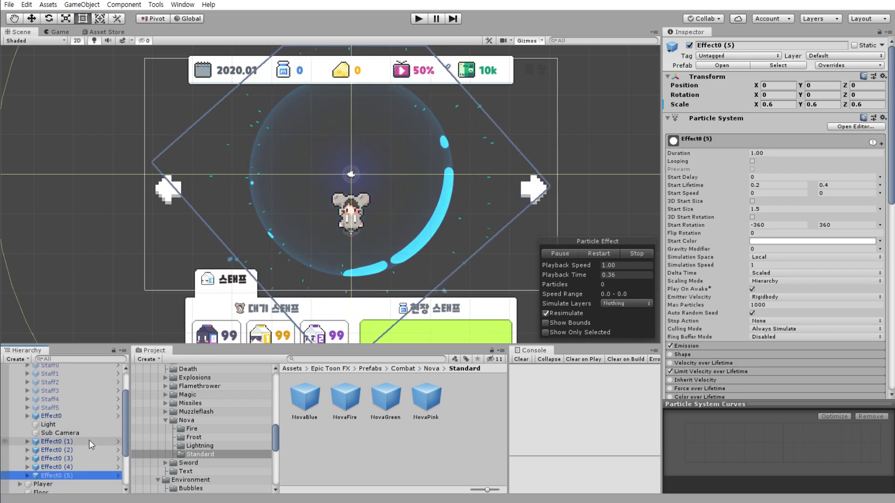
pyautogui.keyDown('shift'); pyautogui.click(89, 441); pyautogui.keyUp('shift')
pyautogui.moveTo(53, 444); pyautogui.dragTo(59, 420)
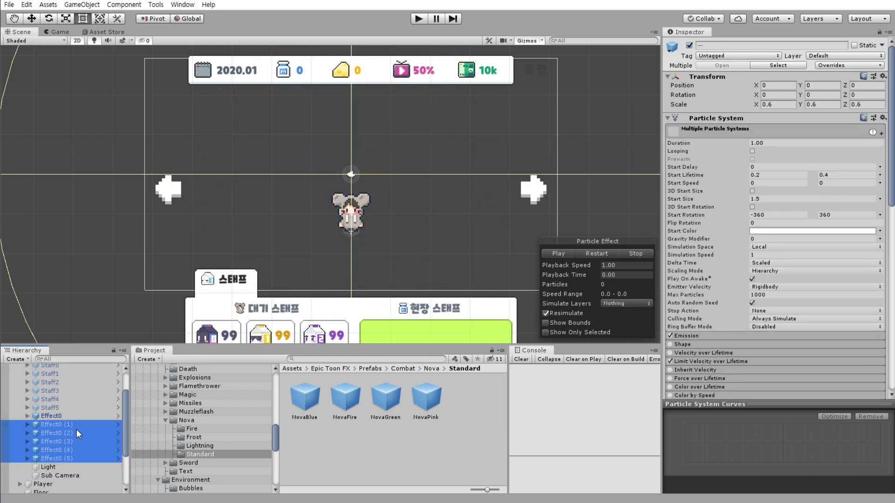
# - Rename the first two copies Effect1 and Effect2
pyautogui.click(74, 424)
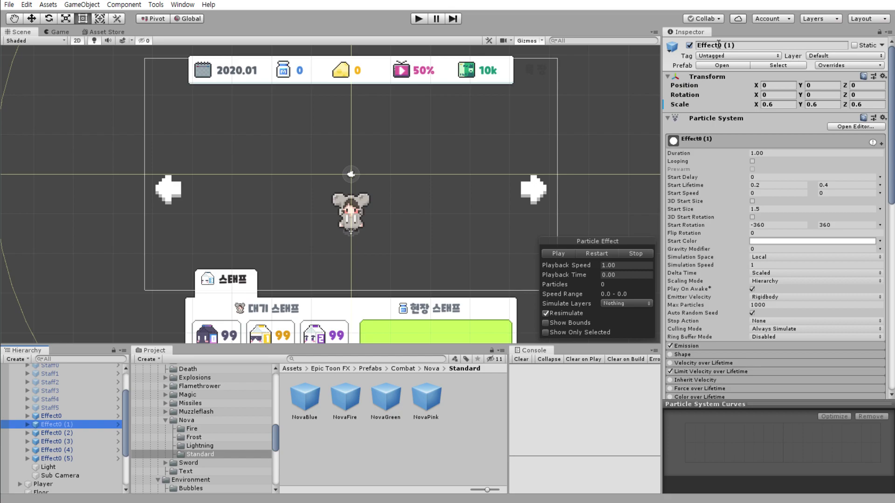
pyautogui.click(720, 45)
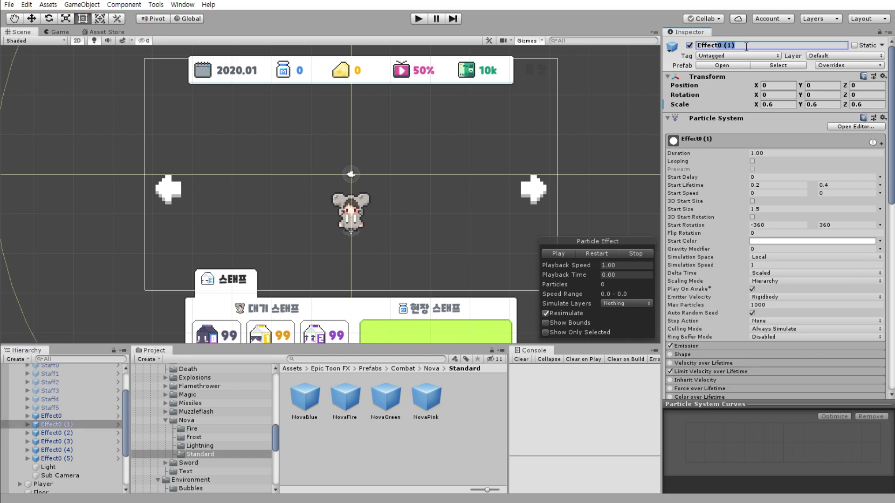
pyautogui.write('6')
pyautogui.click(79, 433)
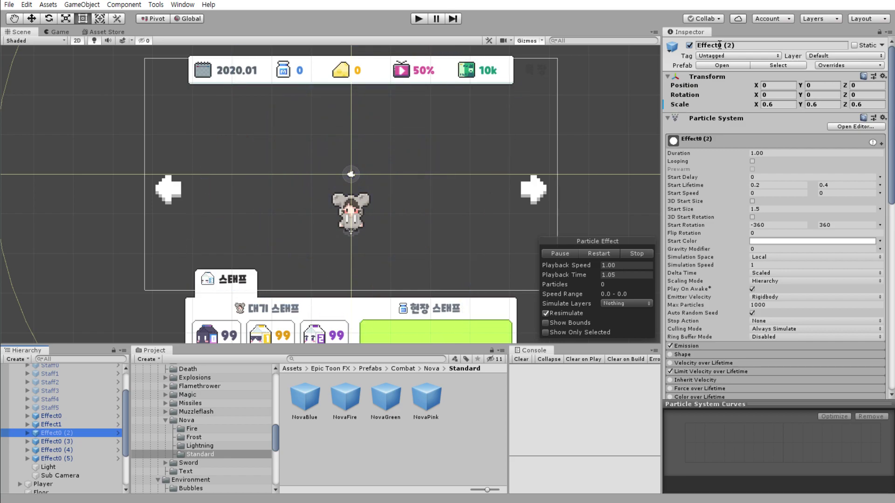
pyautogui.moveTo(719, 44); pyautogui.dragTo(735, 44)
pyautogui.write('2')
pyautogui.press('Return')
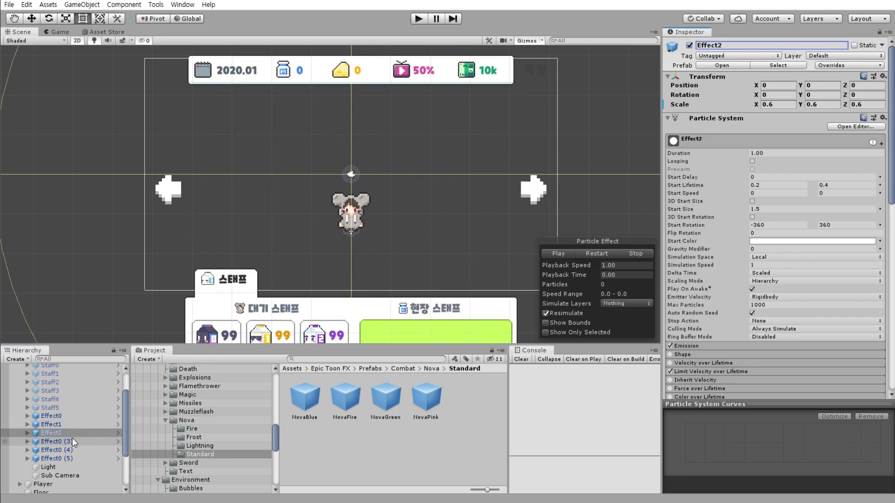
# - Rename the next two copies Effect3 and Effect4
pyautogui.click(73, 441)
pyautogui.click(747, 47)
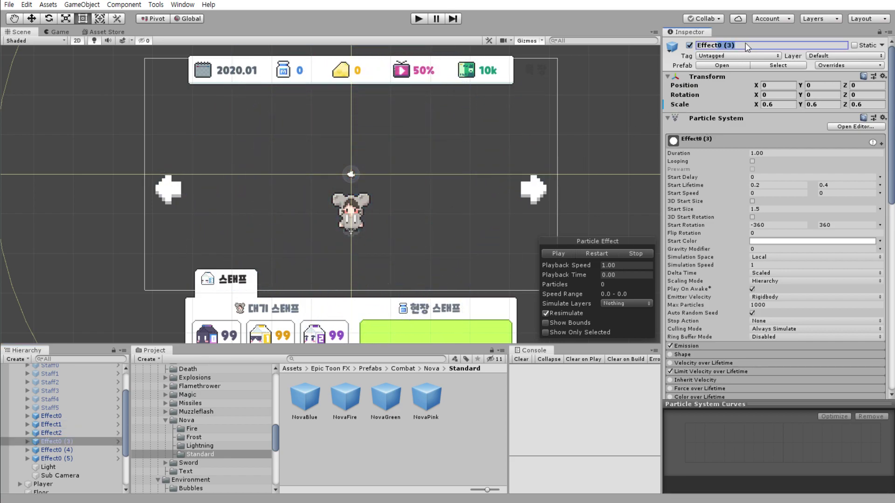
pyautogui.moveTo(735, 45); pyautogui.dragTo(719, 44)
pyautogui.write('3')
pyautogui.press('Return')
pyautogui.click(61, 450)
pyautogui.write('4')
pyautogui.press('Return')
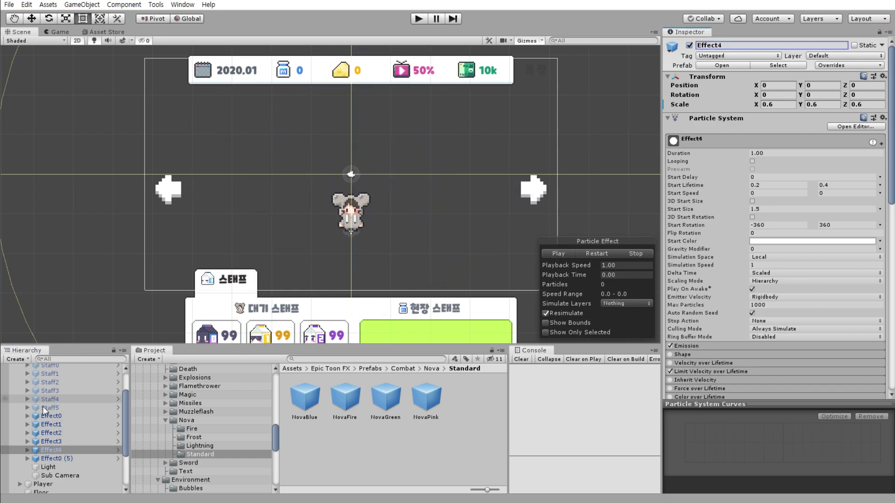
# - Rename the last copy Effect5, undoing a mistaken '50 (5)' name first
pyautogui.click(73, 457)
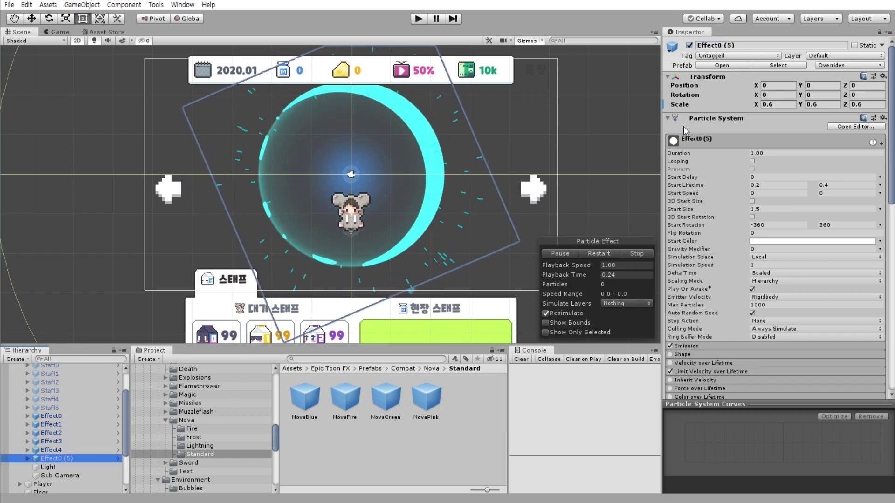
pyautogui.click(720, 46)
pyautogui.write('5')
pyautogui.press('Return')
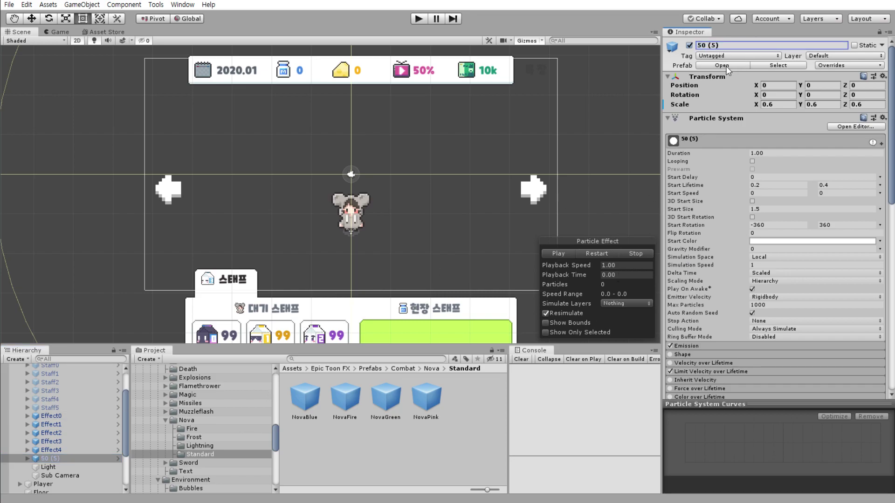
pyautogui.hotkey('ctrl', 'z')
pyautogui.moveTo(721, 46); pyautogui.dragTo(734, 46)
pyautogui.write('5')
pyautogui.press('Return')
# - Expand Effect5, tint its light pale cyan B7E0E0 and preview the effect
pyautogui.click(27, 459)
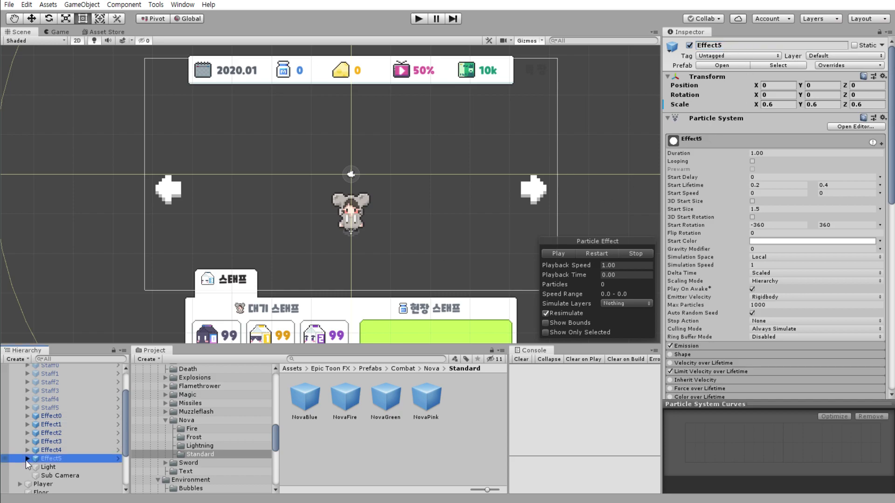
pyautogui.scroll(-15, 777, 310)
pyautogui.scroll(5, 780, 311)
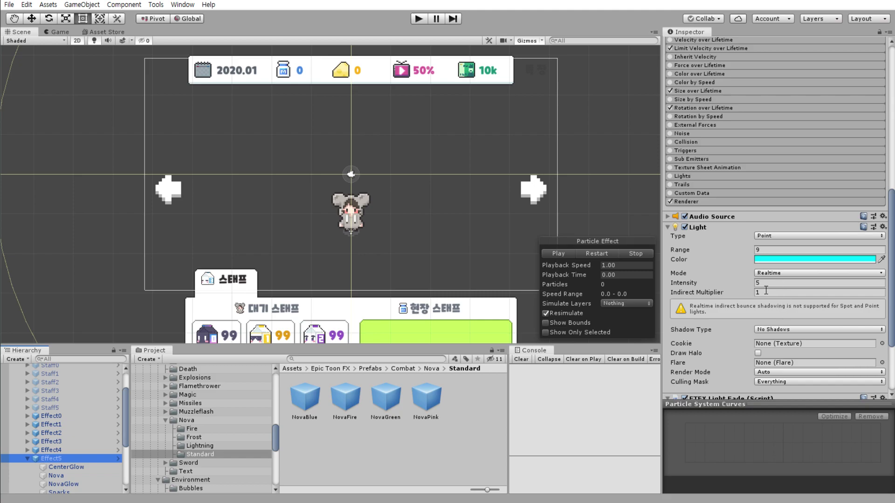
pyautogui.click(767, 264)
pyautogui.moveTo(669, 218); pyautogui.dragTo(663, 220)
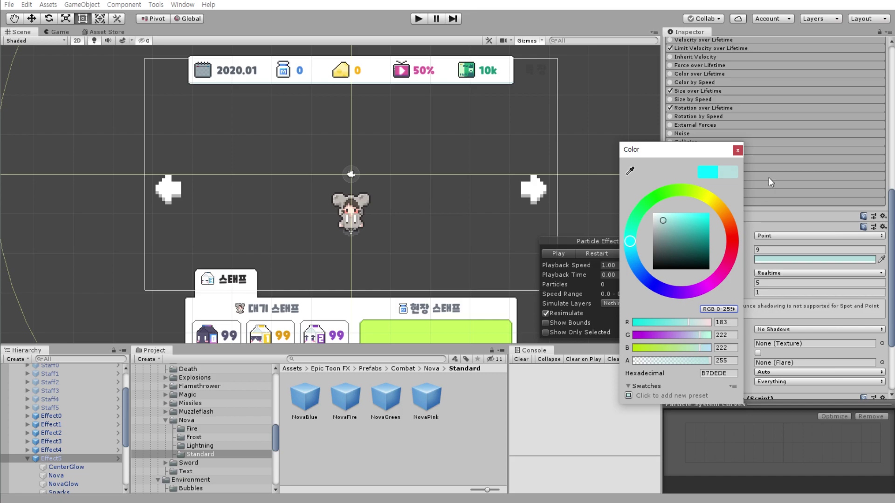
pyautogui.click(737, 150)
pyautogui.click(594, 253)
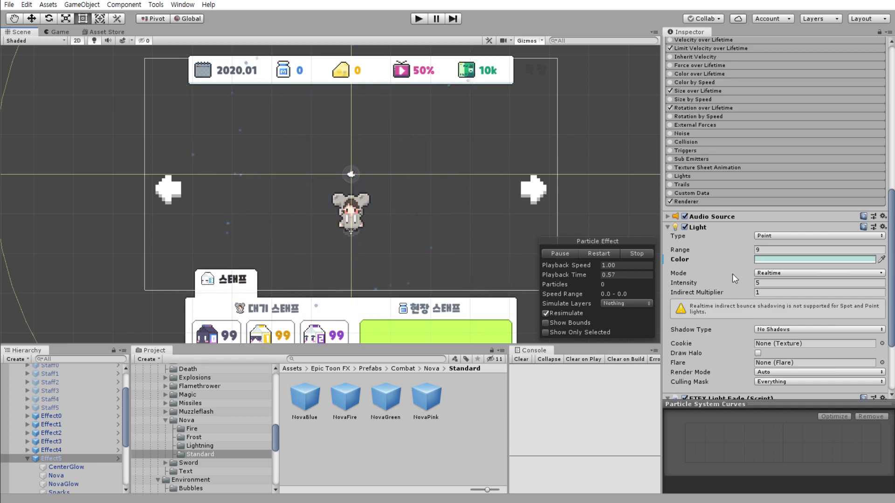
# - Eyedrop the Staff5 sprite from 3Sprites > UI > Game to make the light B5C2CA
pyautogui.moveTo(278, 429); pyautogui.dragTo(275, 376)
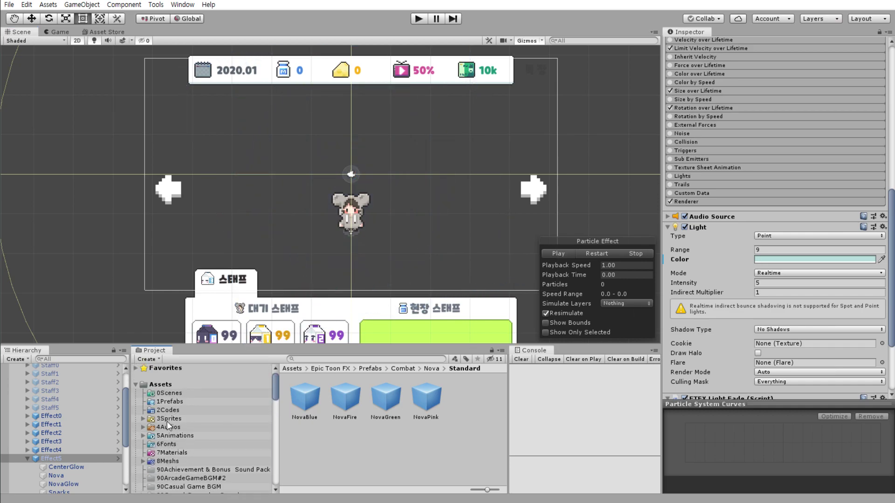
pyautogui.click(144, 419)
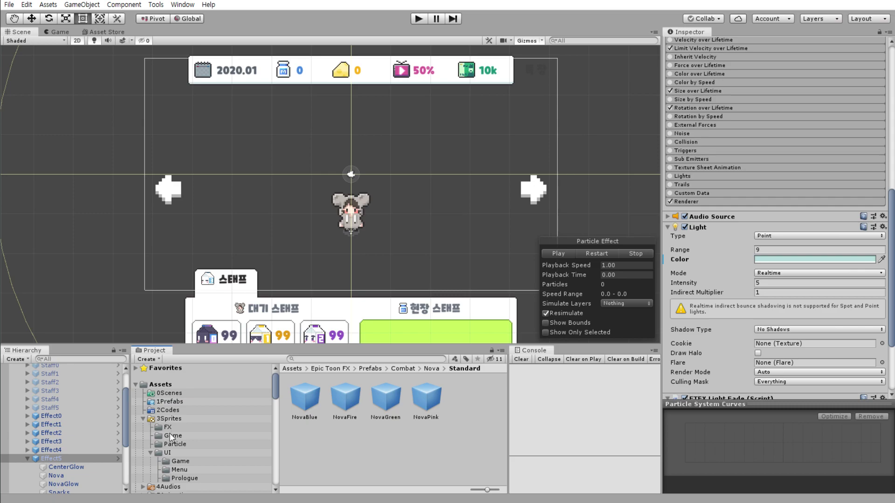
pyautogui.click(187, 461)
pyautogui.scroll(-2, 292, 447)
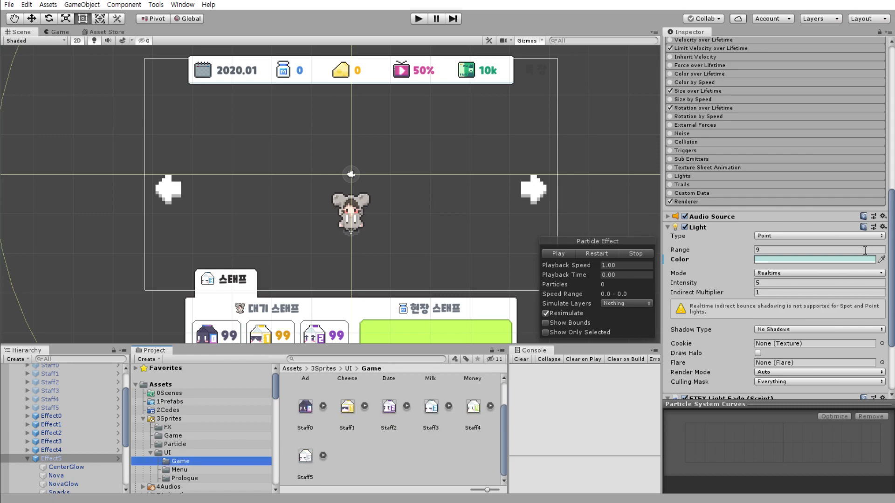
pyautogui.click(310, 474)
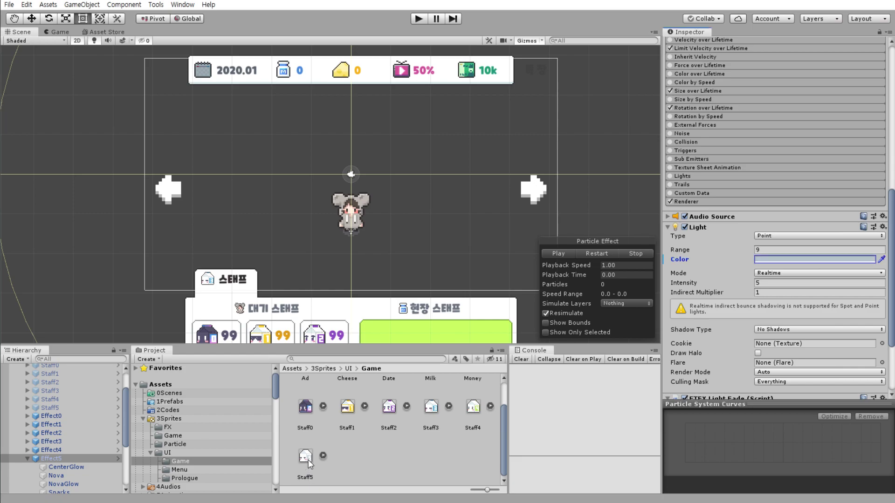
pyautogui.click(768, 260)
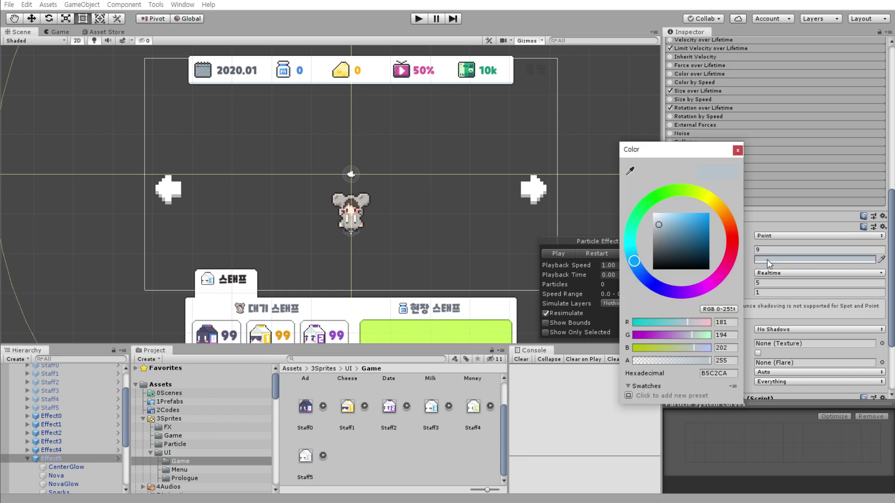
pyautogui.click(717, 373)
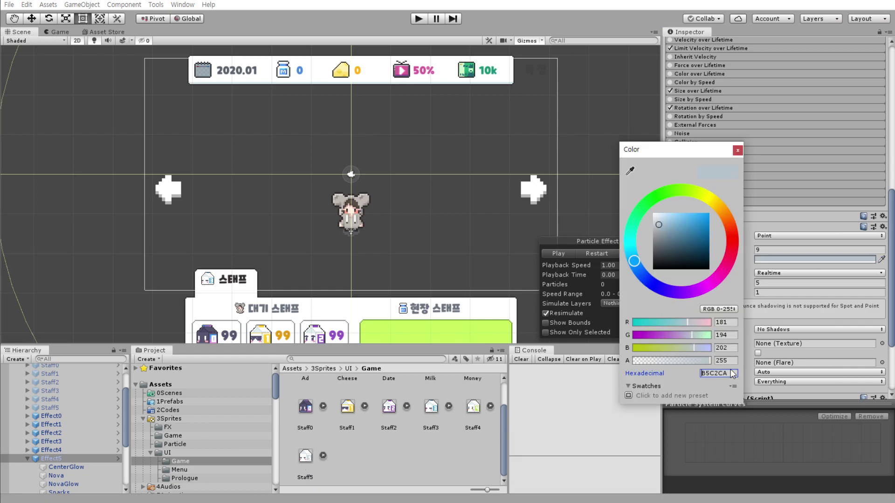
pyautogui.click(738, 150)
pyautogui.click(77, 458)
pyautogui.click(85, 466)
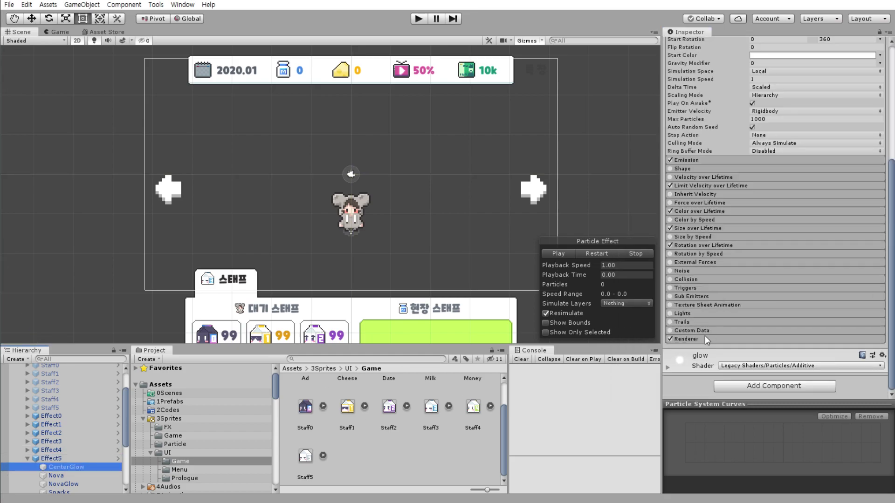
# - Expand CenterGlow's modules to reach and open its Color over Lifetime gradient
pyautogui.click(712, 336)
pyautogui.scroll(-5, 736, 261)
pyautogui.scroll(4, 762, 191)
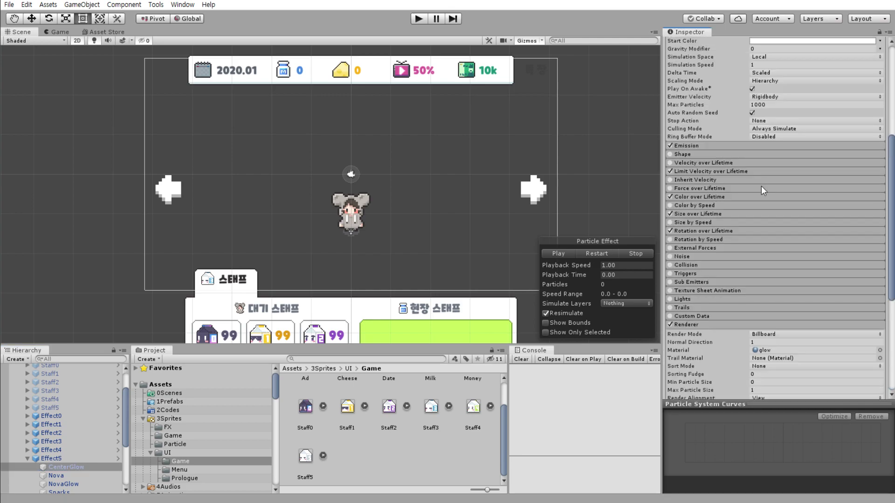
pyautogui.click(706, 231)
pyautogui.click(734, 205)
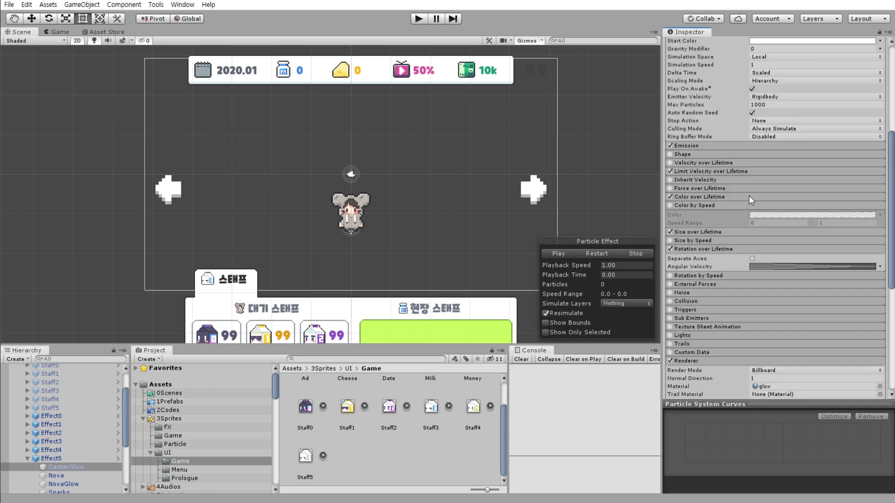
pyautogui.click(753, 172)
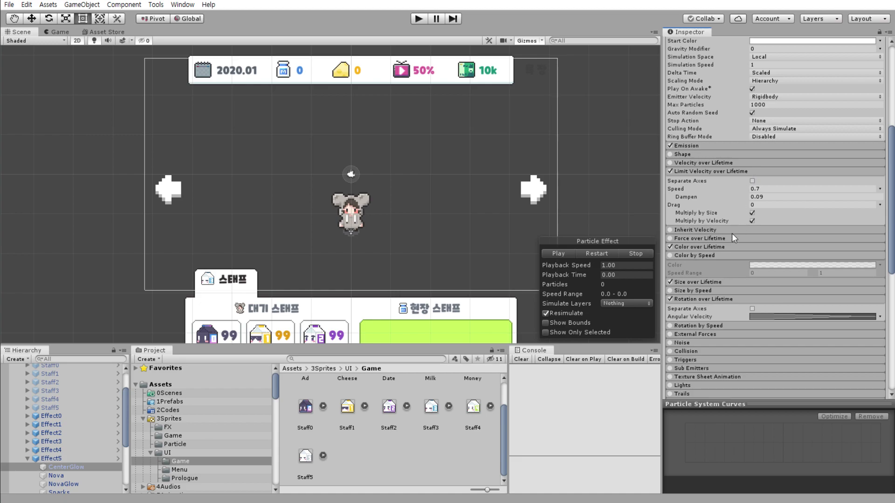
pyautogui.click(706, 247)
pyautogui.click(762, 256)
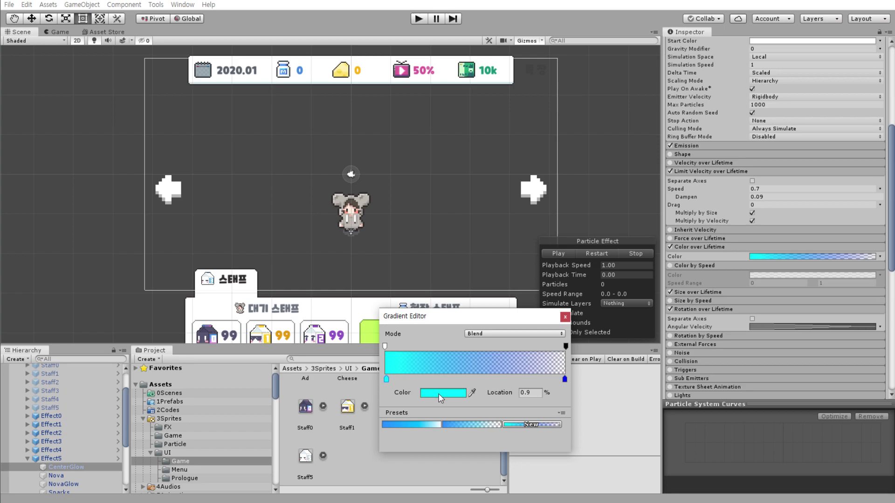
# - Sample Staff5's pale grey into both the start and end gradient keys
pyautogui.moveTo(497, 319); pyautogui.dragTo(564, 218)
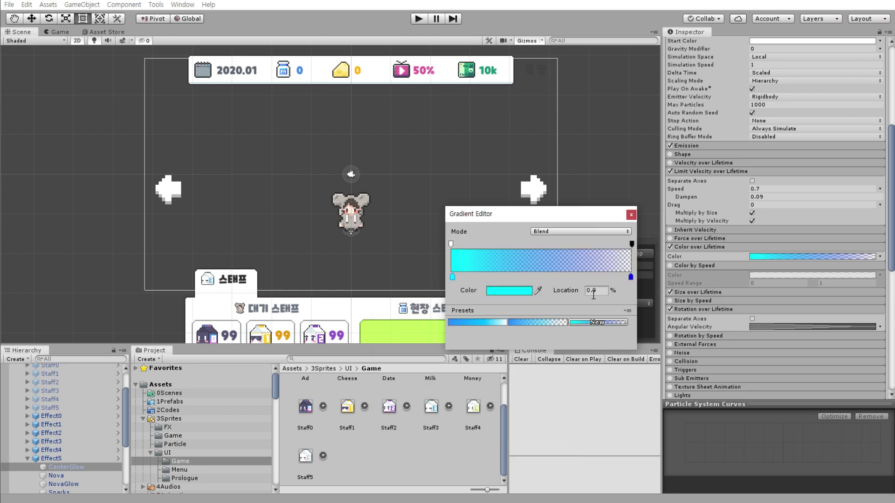
pyautogui.click(318, 422)
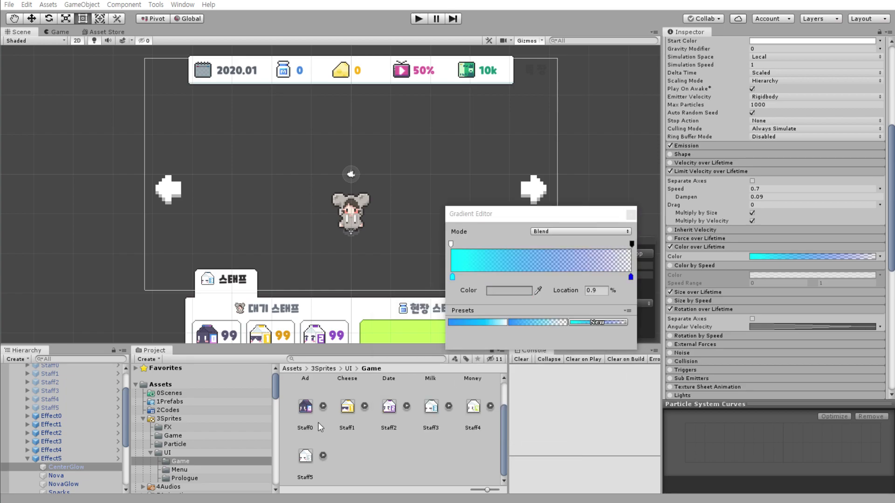
pyautogui.click(309, 460)
pyautogui.click(537, 290)
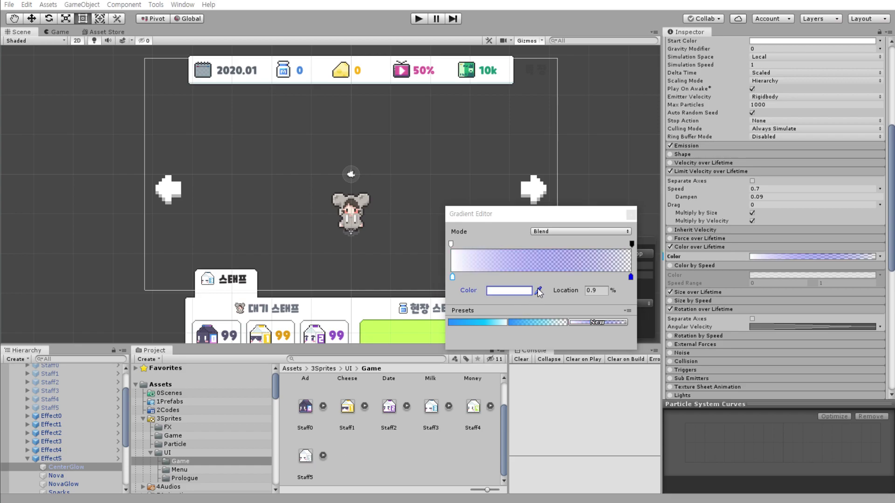
pyautogui.click(309, 459)
pyautogui.click(631, 277)
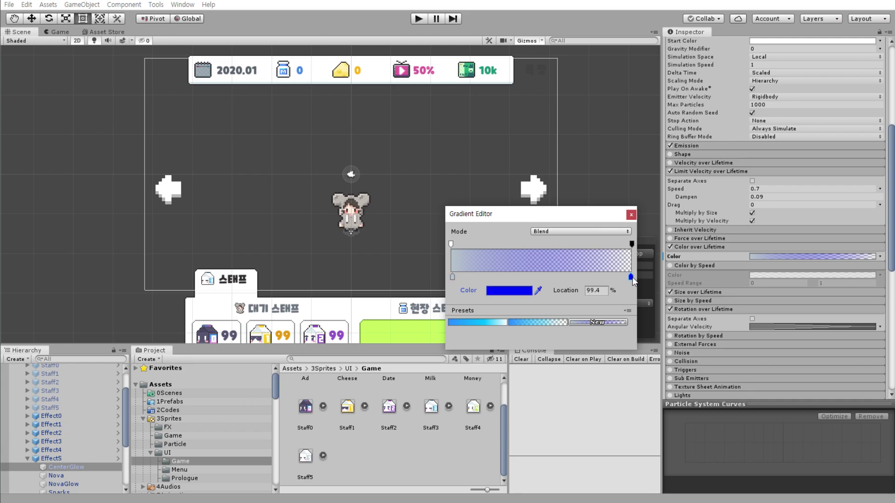
pyautogui.click(538, 291)
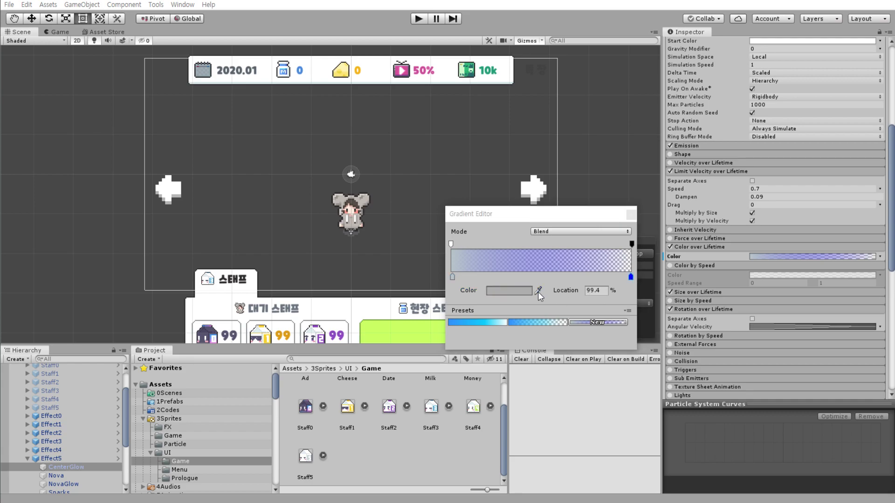
pyautogui.click(309, 461)
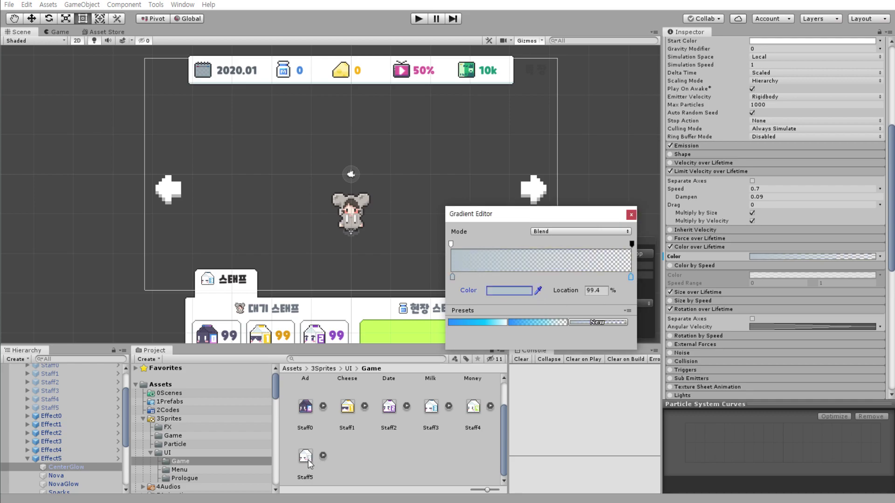
pyautogui.click(631, 215)
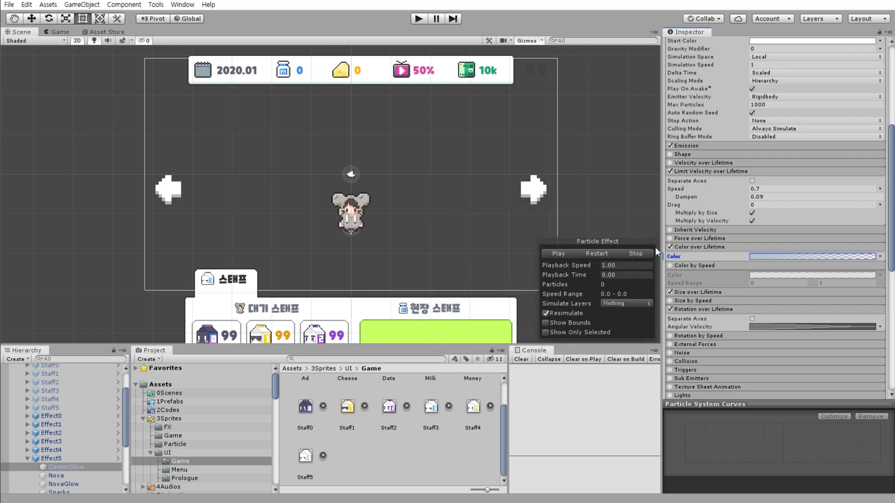
# - Check CenterGlow's Emission bursts and select the Nova particle
pyautogui.click(714, 169)
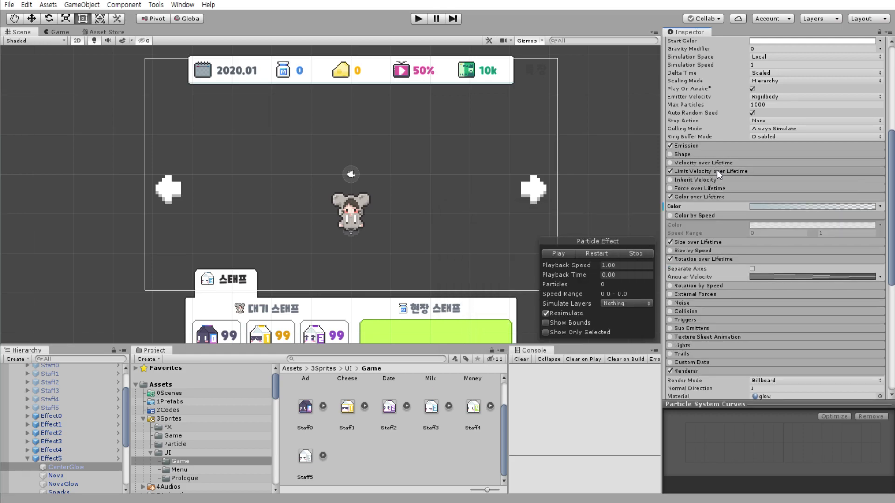
pyautogui.click(717, 170)
pyautogui.click(721, 144)
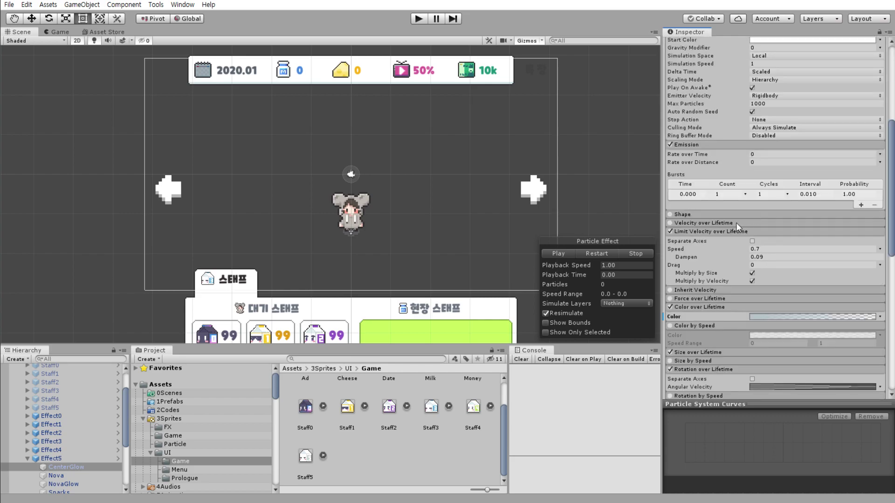
pyautogui.click(89, 478)
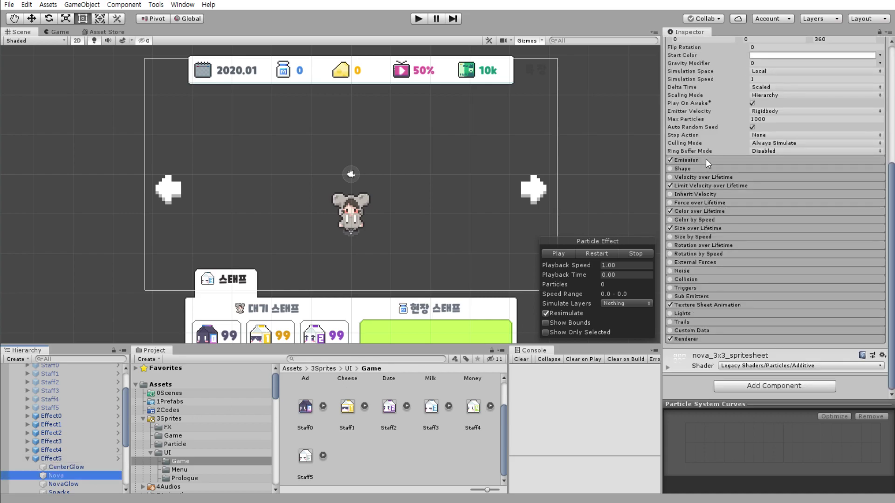
# - Expand Nova's Color over Lifetime module and open its gradient
pyautogui.click(705, 159)
pyautogui.click(706, 159)
pyautogui.click(697, 185)
pyautogui.click(697, 186)
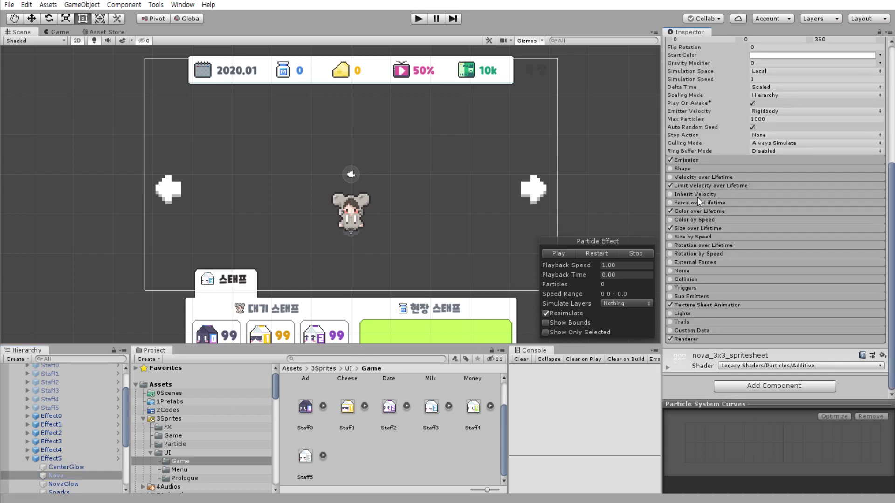
pyautogui.click(695, 209)
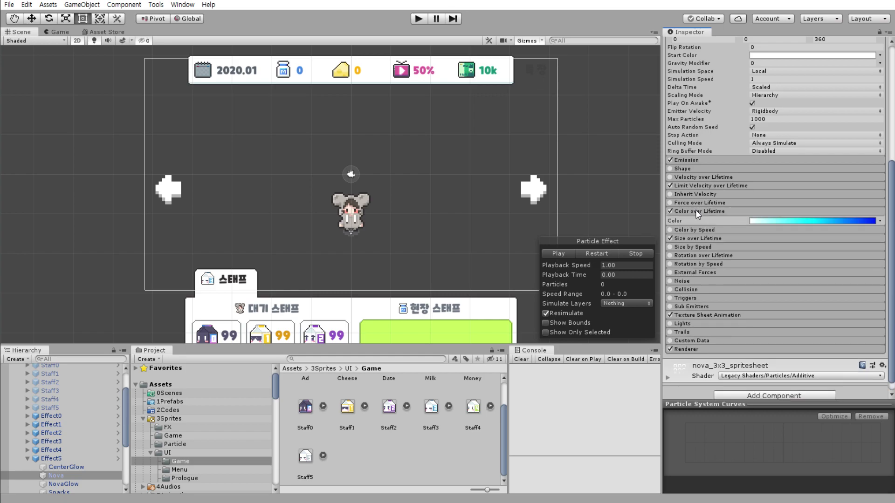
pyautogui.click(798, 222)
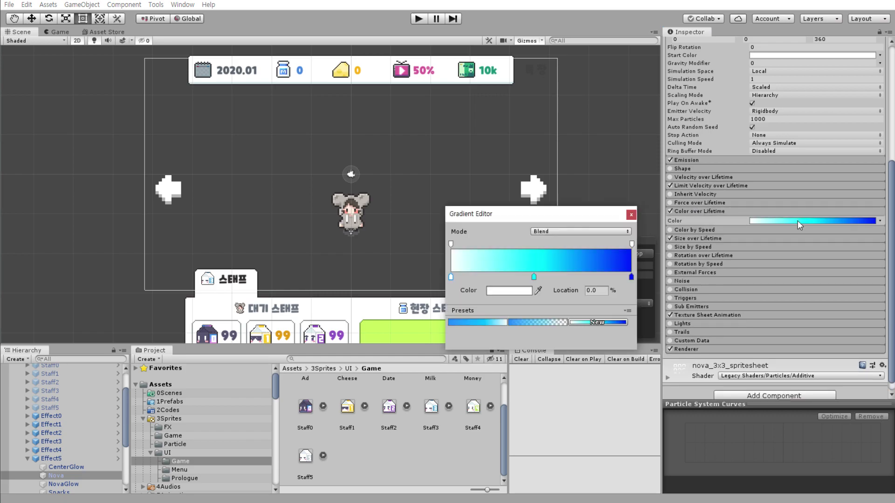
# - Set the gradient's middle cyan key to Staff5's pale blue-grey B5C2CA
pyautogui.click(534, 277)
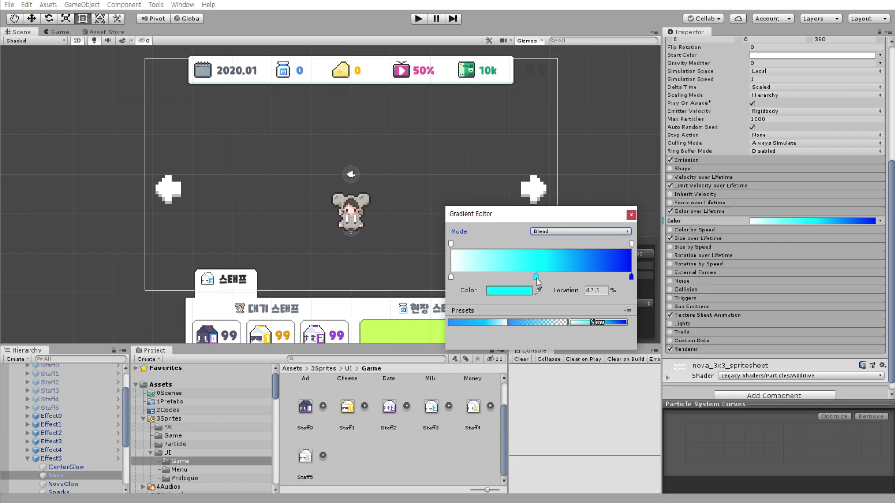
pyautogui.click(528, 291)
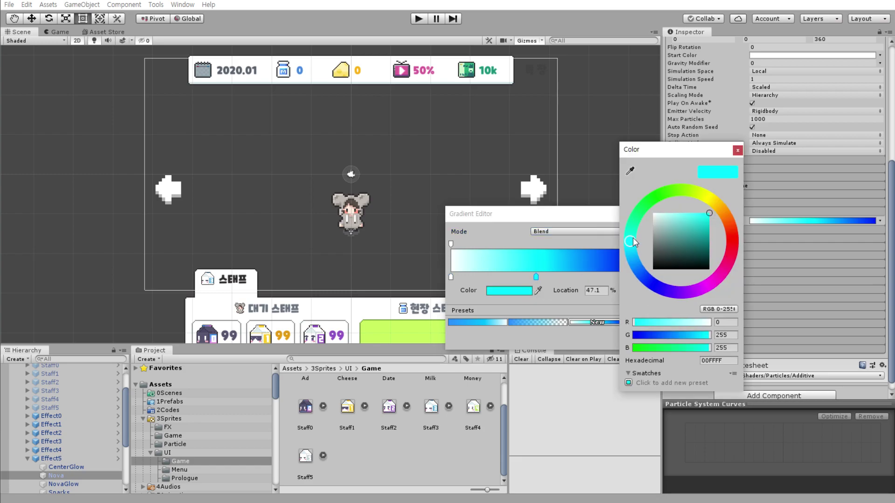
pyautogui.click(737, 152)
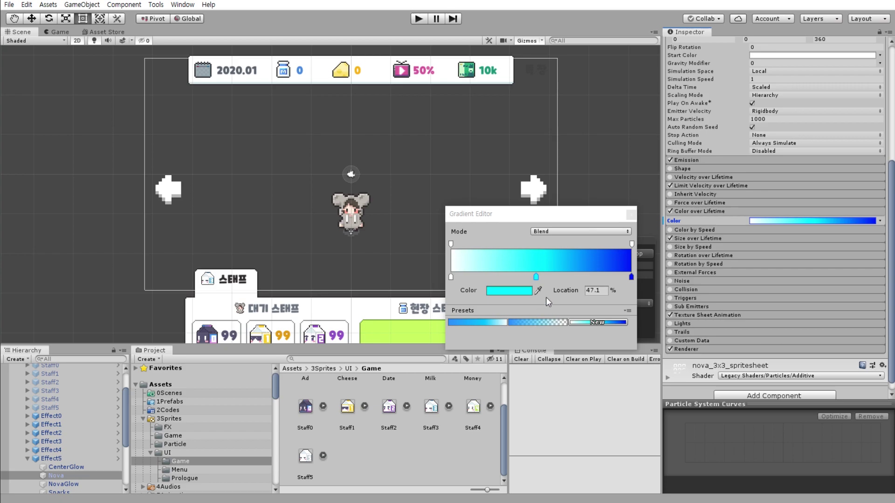
pyautogui.click(310, 459)
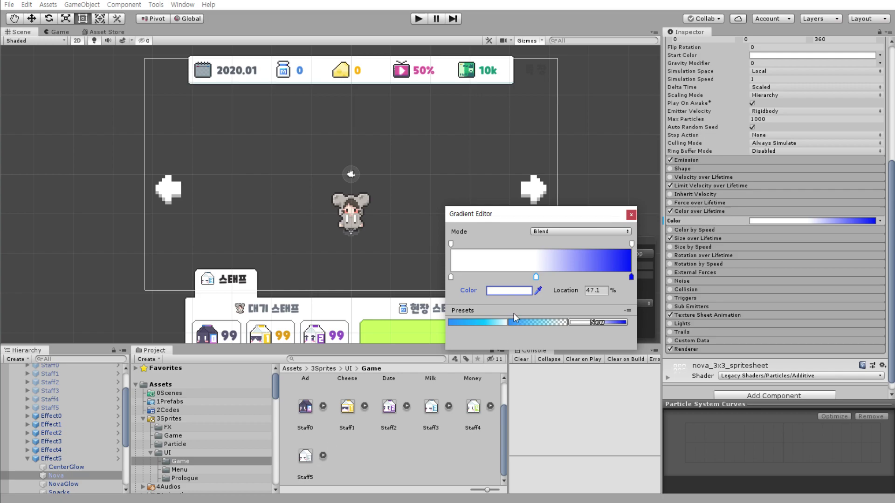
pyautogui.click(529, 290)
pyautogui.click(717, 360)
pyautogui.hotkey('ctrl', 'v')
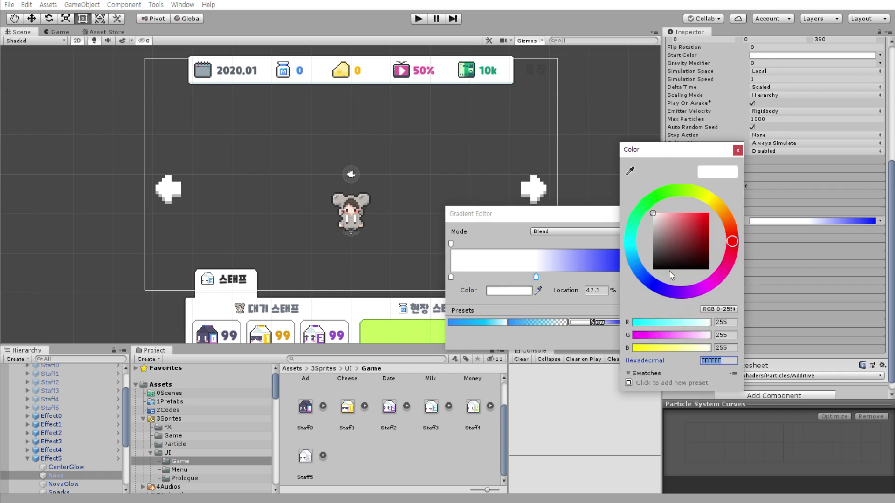
pyautogui.click(737, 150)
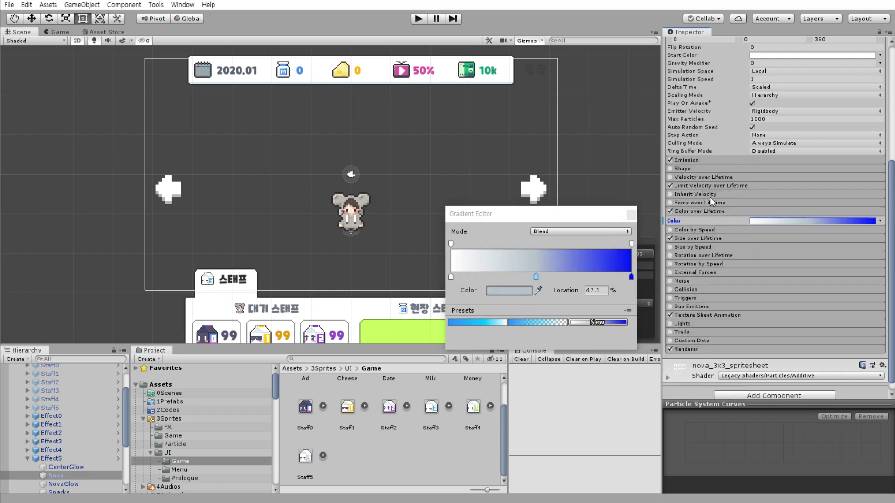
# - Set the gradient's end key to B5C2CA as well
pyautogui.click(632, 277)
pyautogui.click(525, 293)
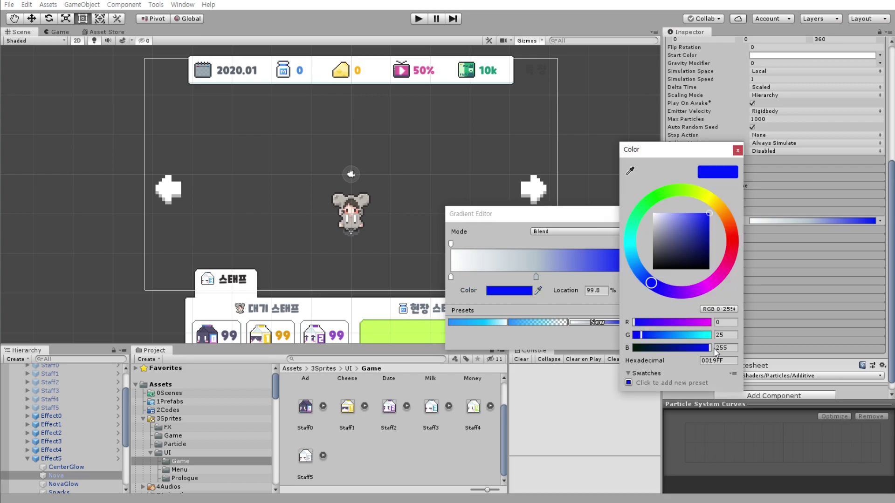
pyautogui.click(718, 360)
pyautogui.write('B5C2CA')
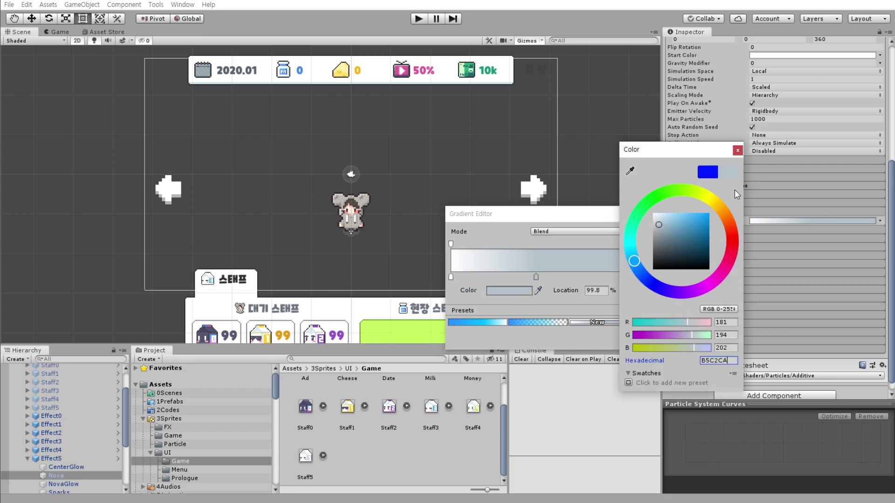
pyautogui.click(737, 150)
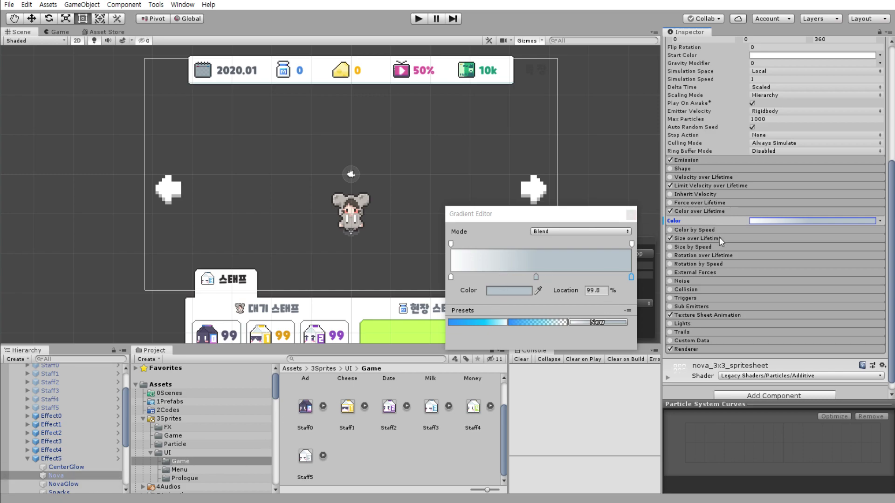
pyautogui.click(705, 349)
# - Select NovaGlow under Effect5 for editing
pyautogui.scroll(-5, 765, 314)
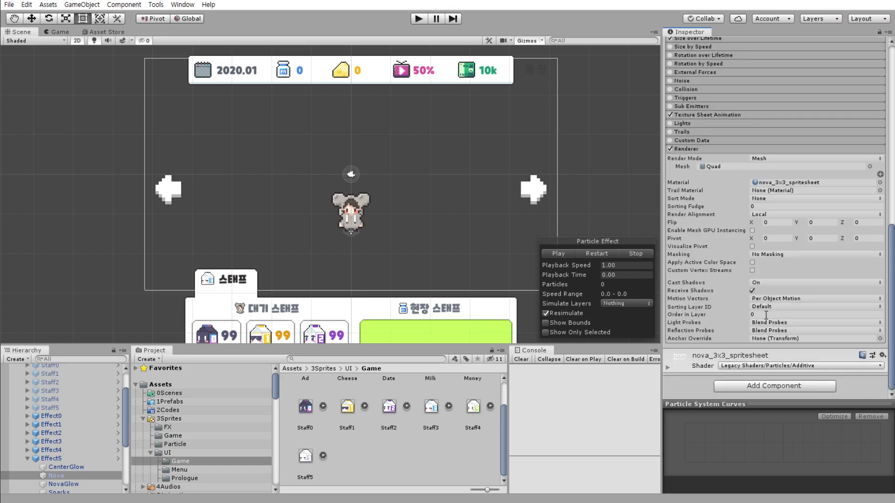
pyautogui.scroll(5, 803, 306)
pyautogui.scroll(8, 804, 307)
pyautogui.scroll(-6, 675, 274)
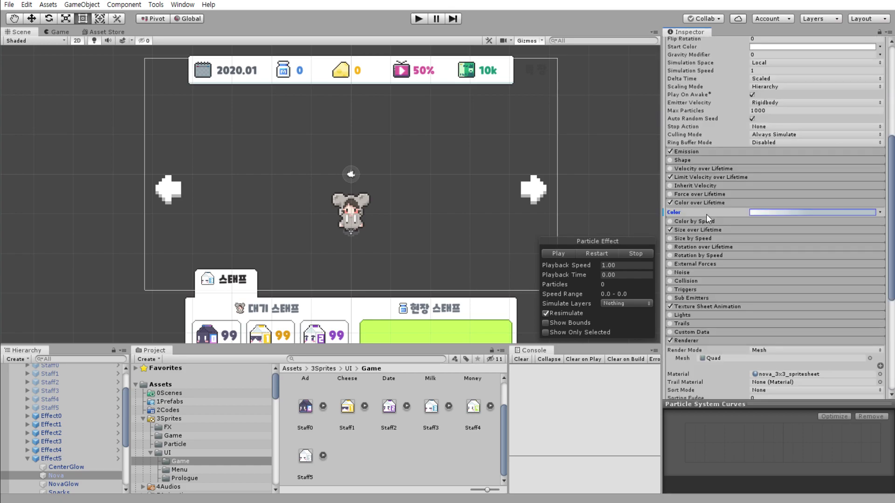
pyautogui.click(97, 482)
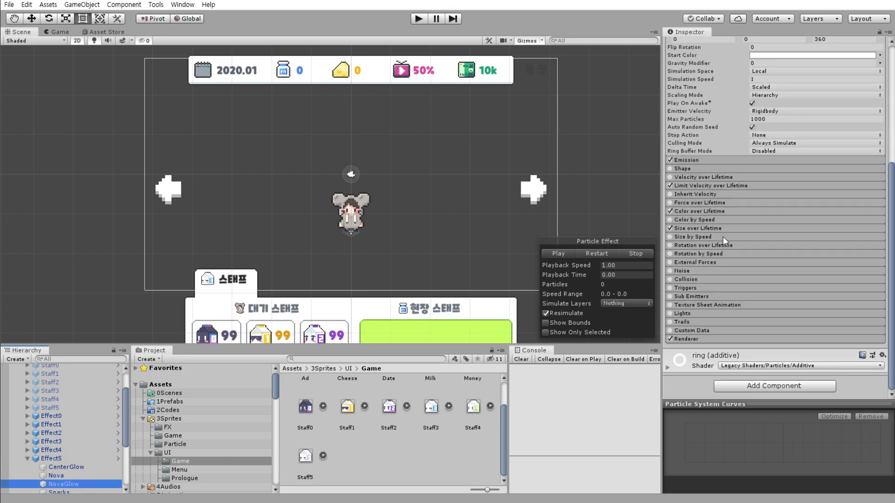
# - Change the middle cyan key of NovaGlow's gradient to light grey-blue
pyautogui.click(798, 221)
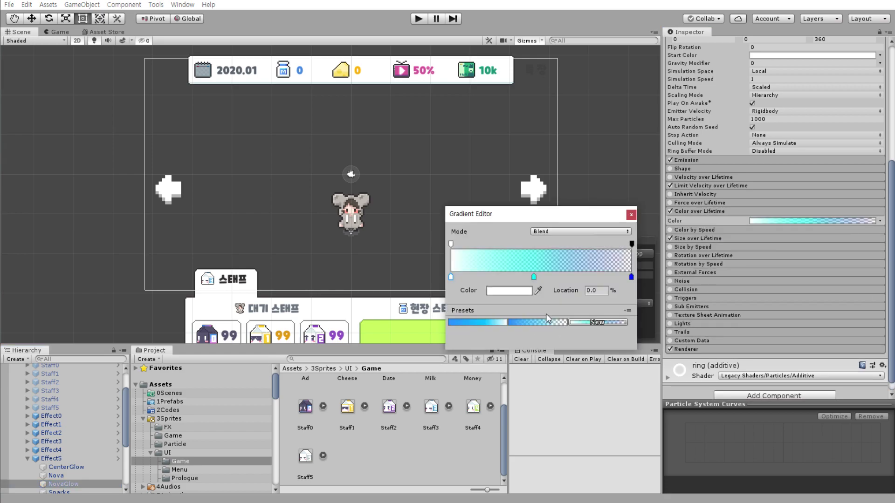
pyautogui.click(533, 277)
pyautogui.click(494, 289)
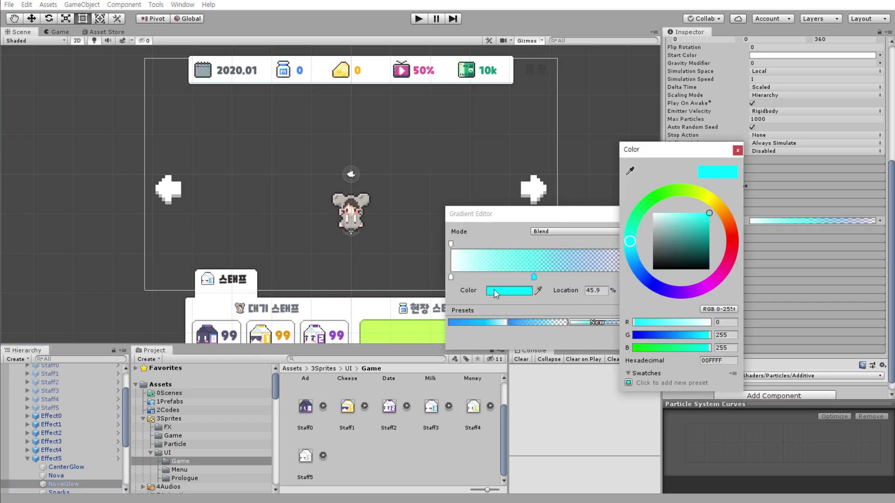
pyautogui.click(731, 359)
pyautogui.hotkey('ctrl', 'v')
pyautogui.press('Return')
pyautogui.click(738, 150)
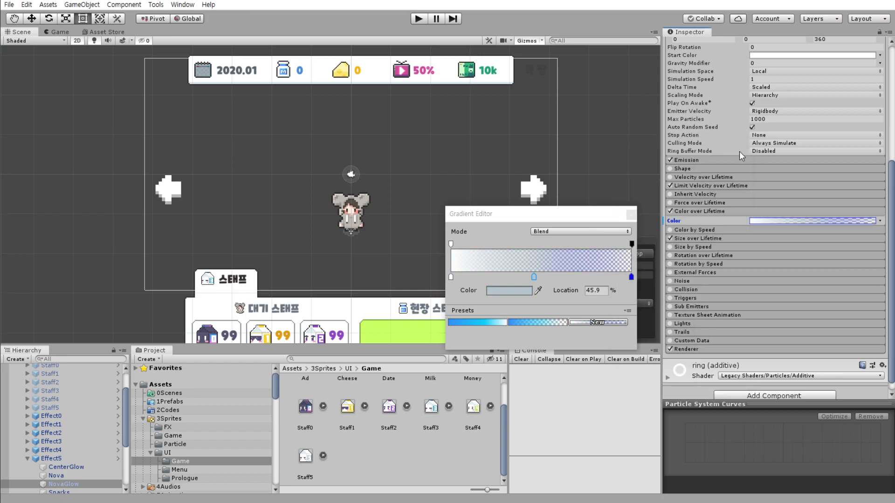
# - Change the blue end key to the same light grey-blue
pyautogui.click(631, 277)
pyautogui.click(515, 292)
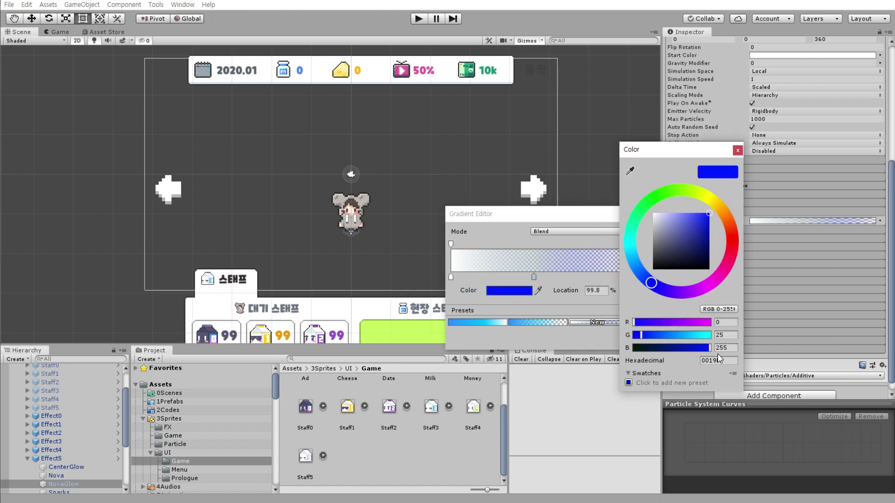
pyautogui.click(725, 360)
pyautogui.write('B5C2CA')
pyautogui.press('Return')
pyautogui.click(737, 150)
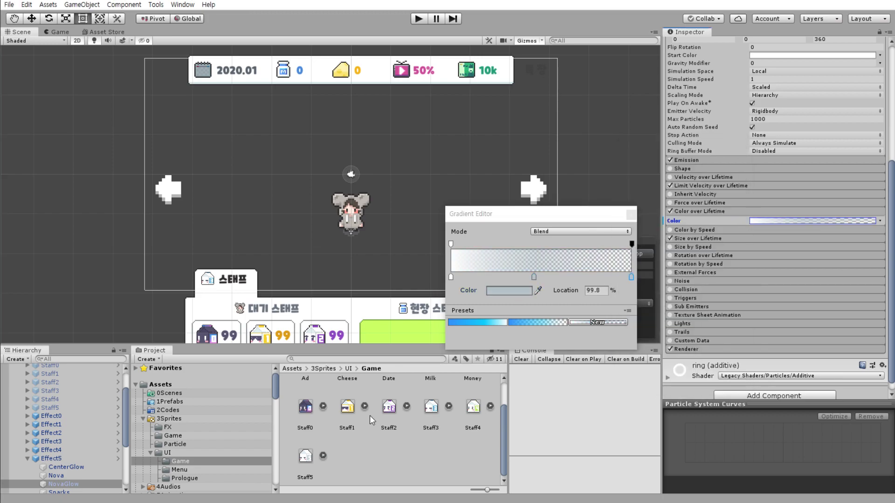
pyautogui.scroll(-2, 82, 464)
pyautogui.click(85, 457)
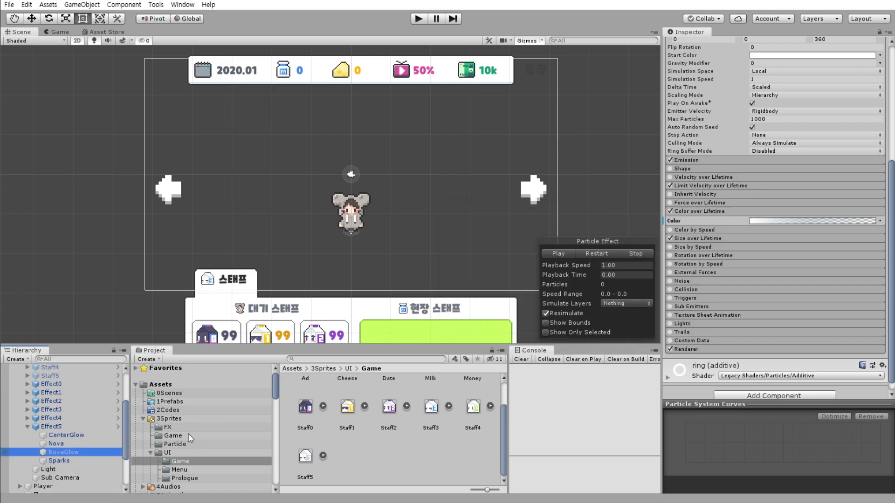
# - Set the Sparks particles' Start Color to B5C2CA
pyautogui.click(68, 458)
pyautogui.scroll(5, 815, 200)
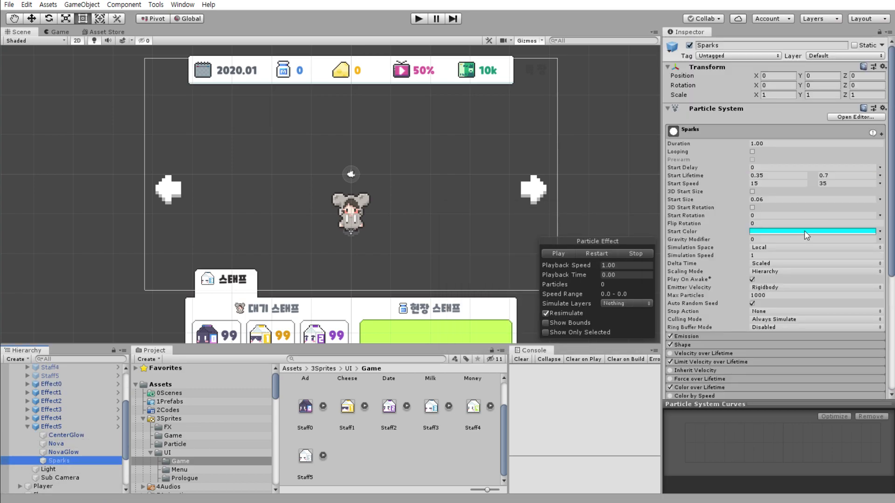
pyautogui.click(807, 231)
pyautogui.click(718, 374)
pyautogui.write('B5C2CA')
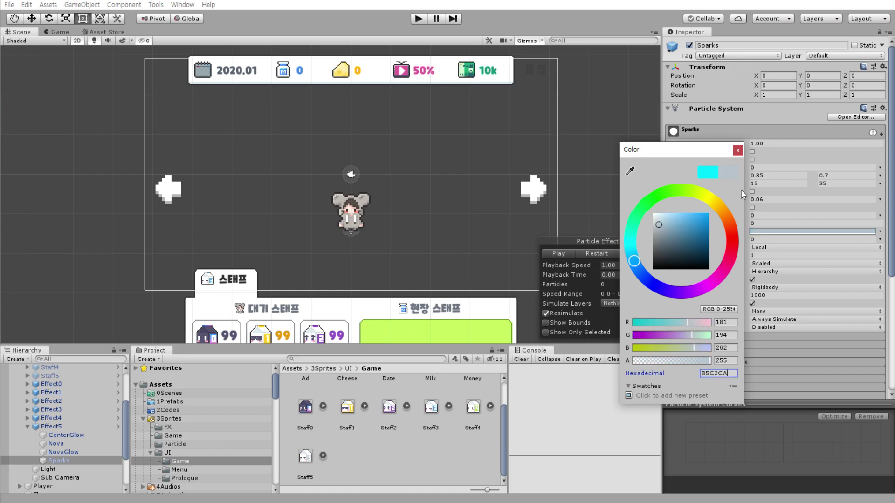
pyautogui.click(738, 150)
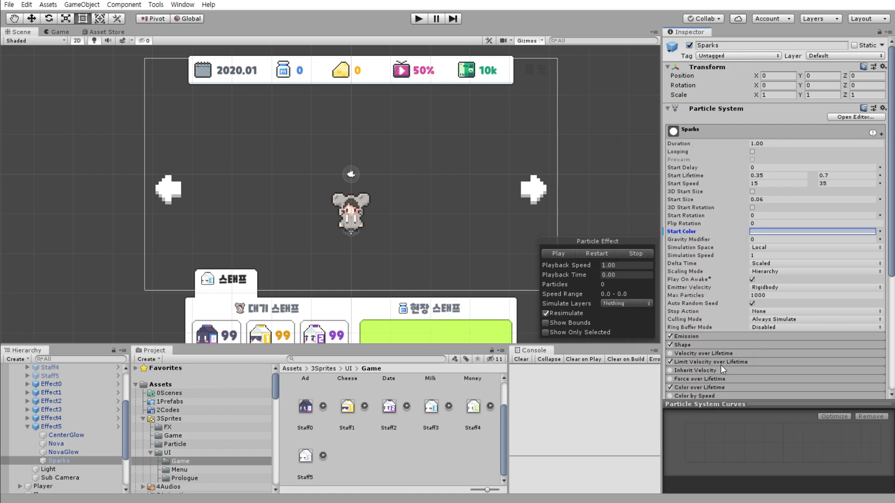
# - Review the Emission and Shape settings and replay the spark burst preview repeatedly
pyautogui.scroll(-10, 712, 384)
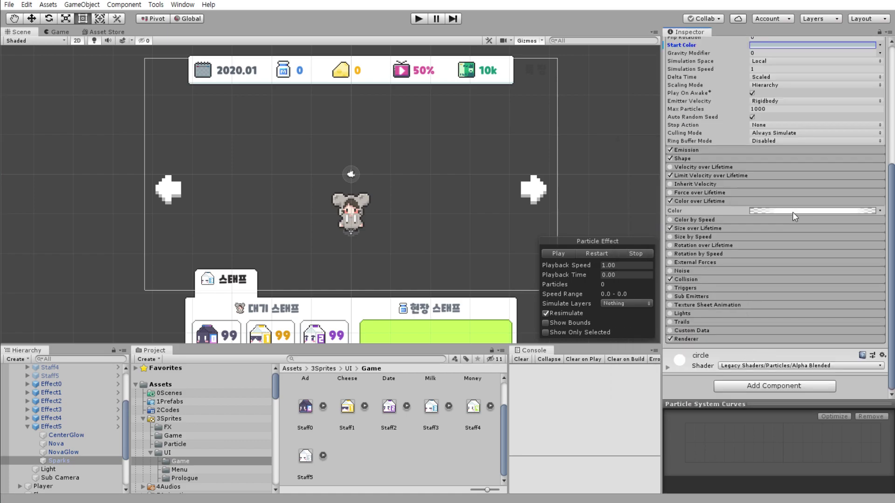
pyautogui.click(717, 156)
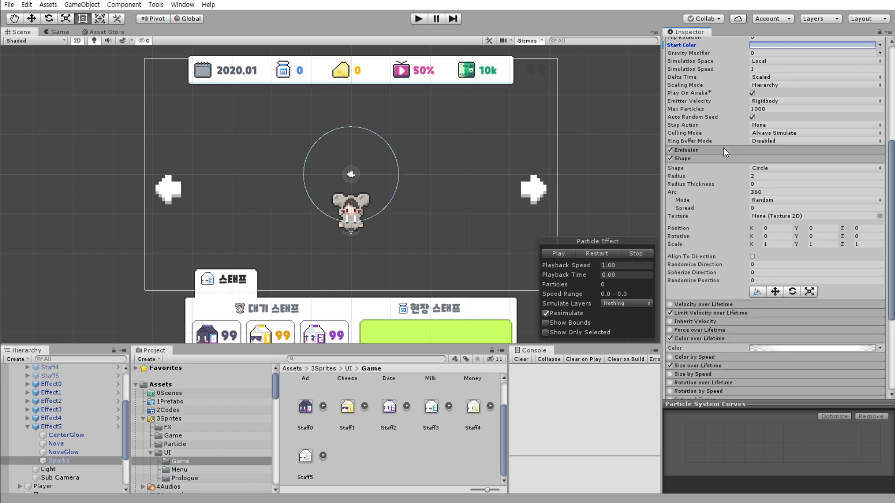
pyautogui.click(723, 148)
pyautogui.click(723, 148)
pyautogui.click(597, 252)
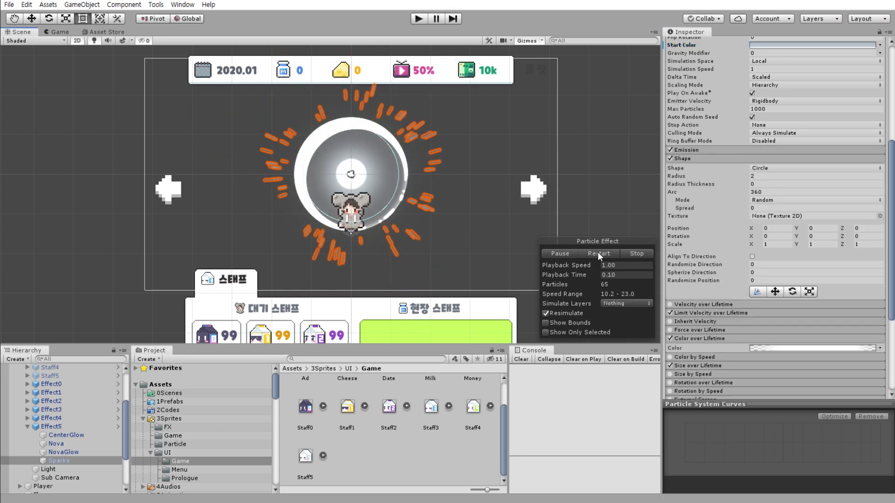
pyautogui.click(598, 252)
pyautogui.click(597, 251)
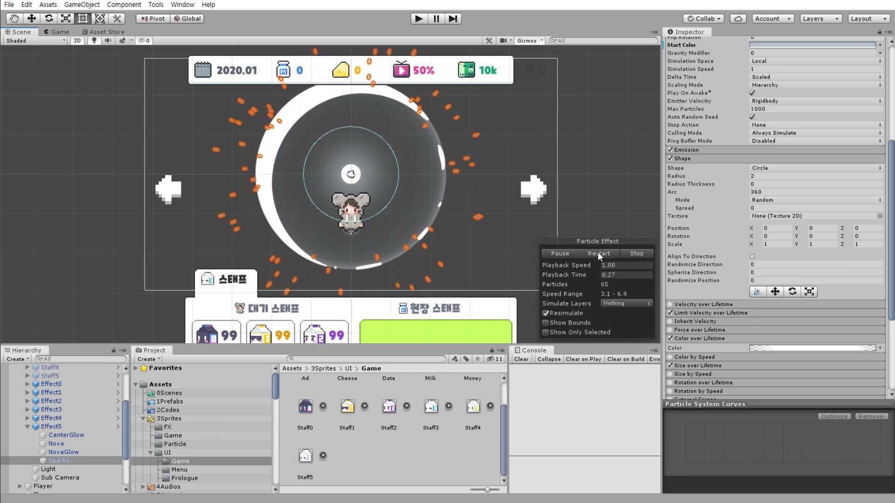
pyautogui.click(597, 251)
pyautogui.click(597, 252)
pyautogui.click(598, 251)
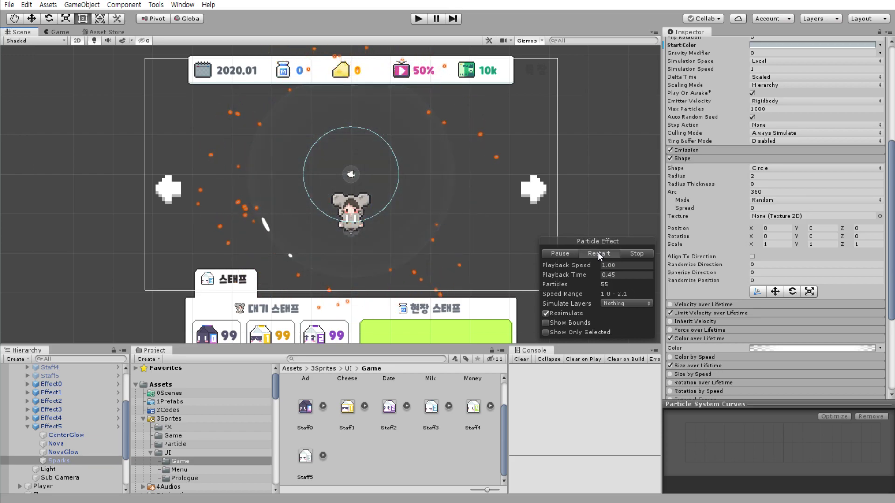
pyautogui.click(597, 252)
pyautogui.click(597, 251)
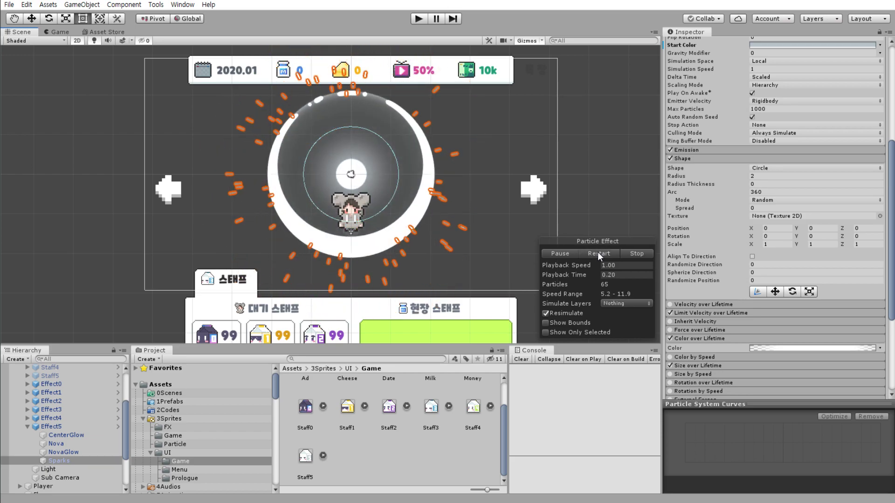
pyautogui.click(597, 251)
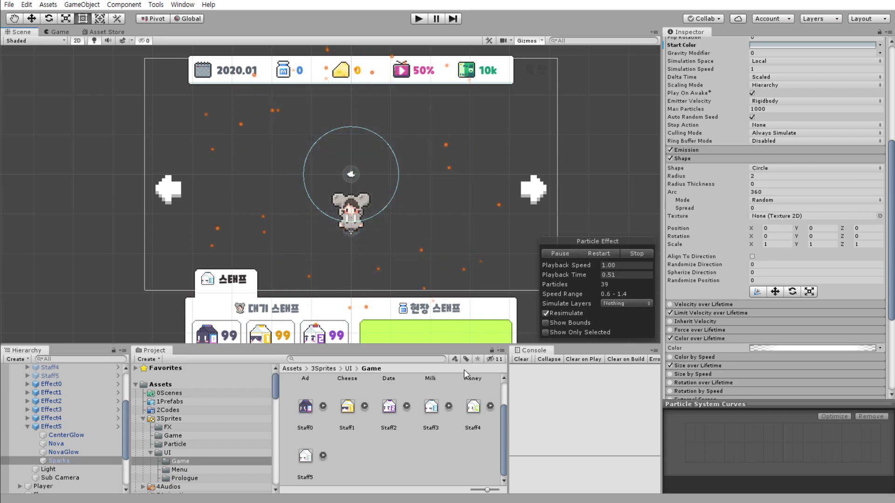
pyautogui.scroll(5, 706, 274)
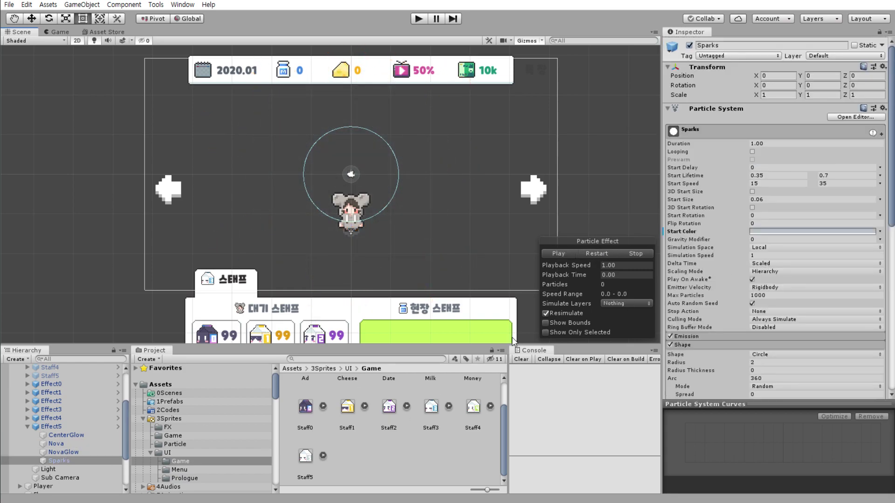
pyautogui.click(596, 255)
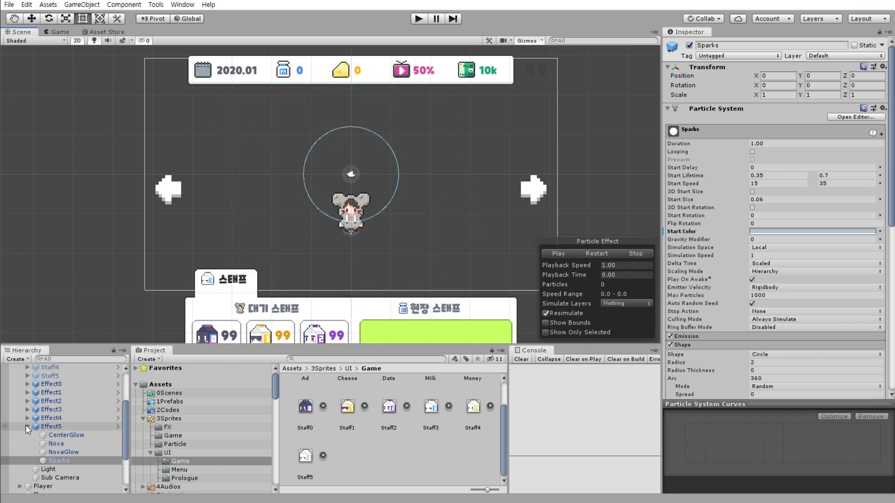
# - Darken the Sparks Start Color to 8D9AA2
pyautogui.click(784, 233)
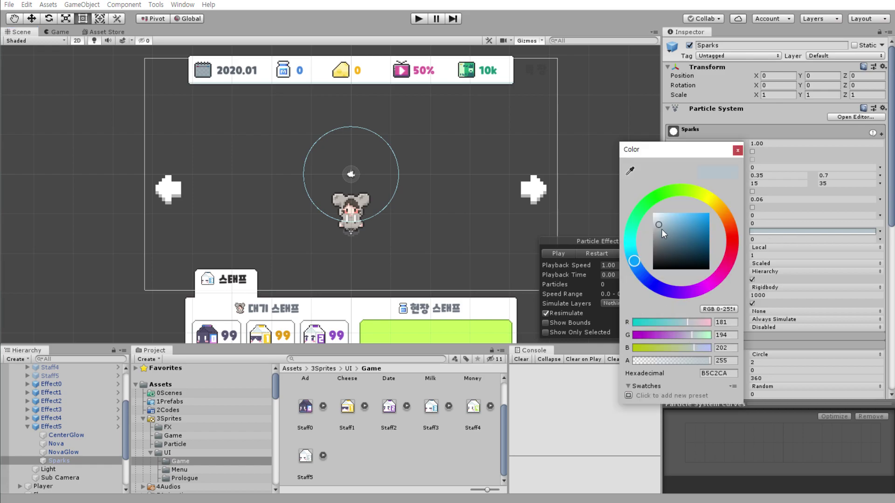
pyautogui.moveTo(658, 228); pyautogui.dragTo(660, 234)
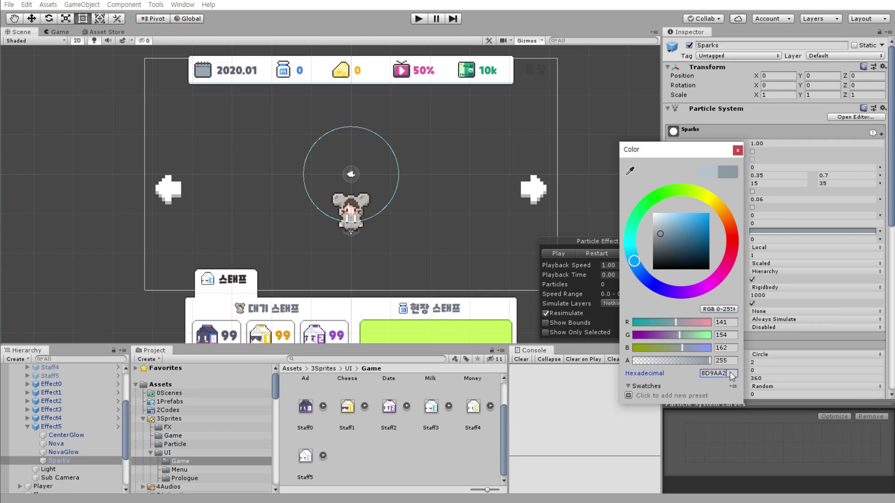
pyautogui.click(737, 150)
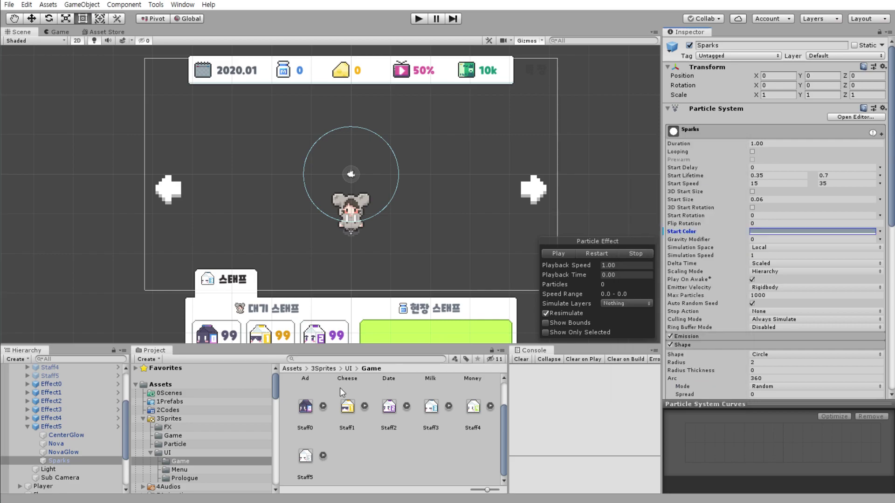
# - Compare the start colours of the Sparks and NovaGlow particles
pyautogui.click(85, 452)
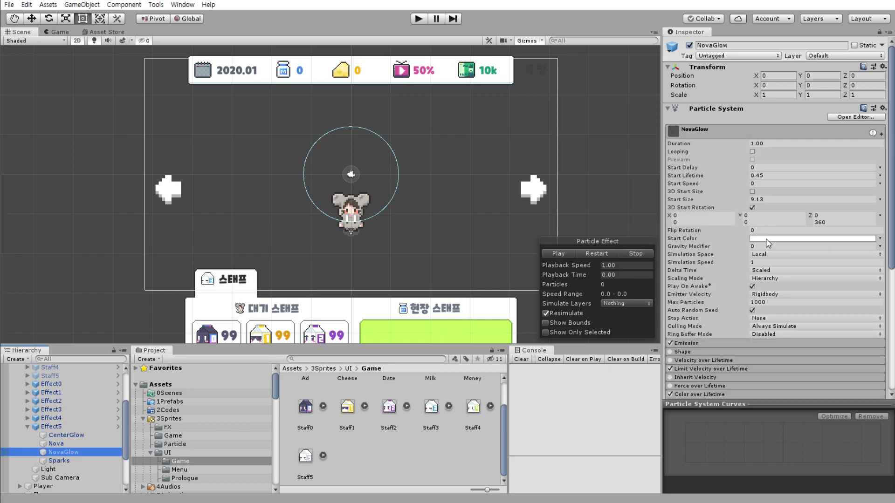
pyautogui.click(77, 460)
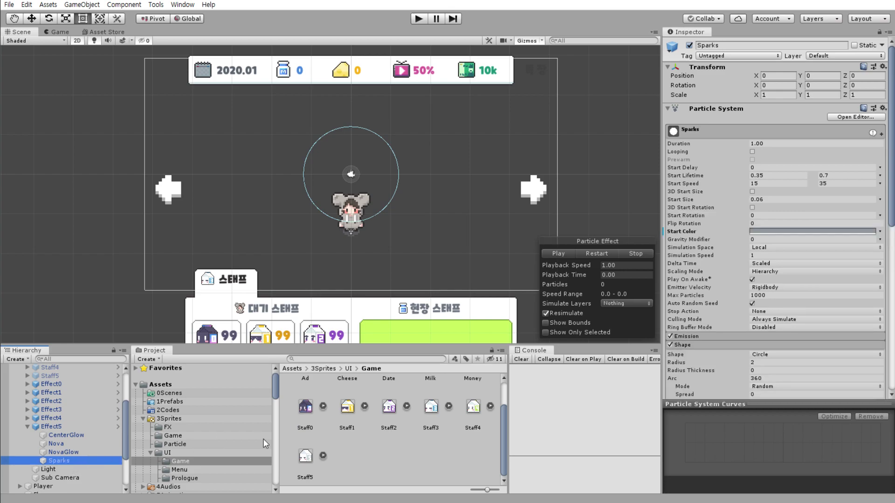
pyautogui.click(93, 451)
pyautogui.click(66, 460)
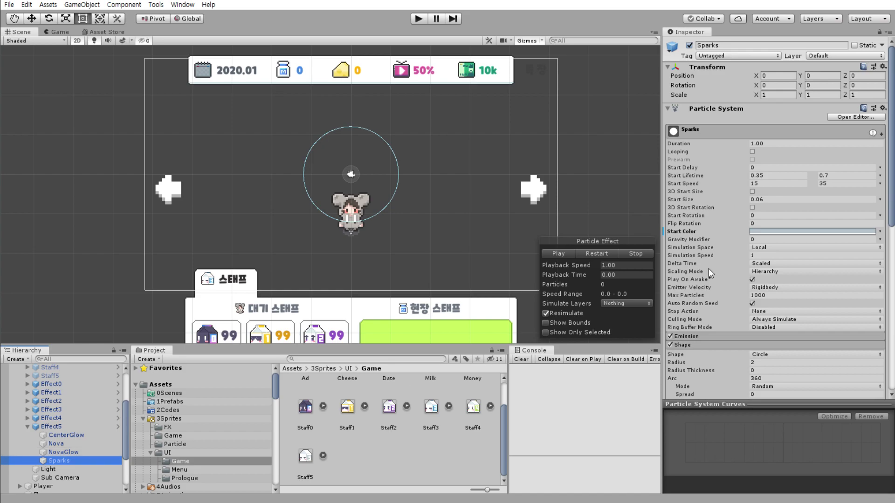
pyautogui.click(758, 232)
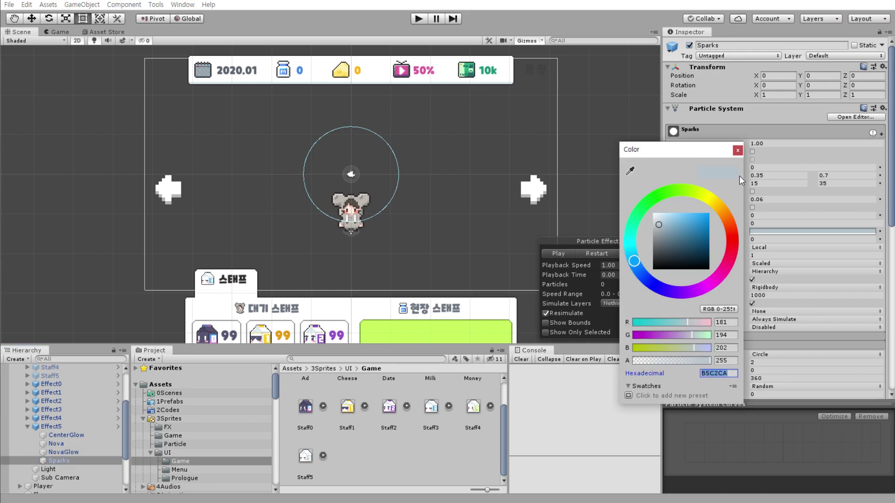
pyautogui.click(737, 150)
pyautogui.click(64, 452)
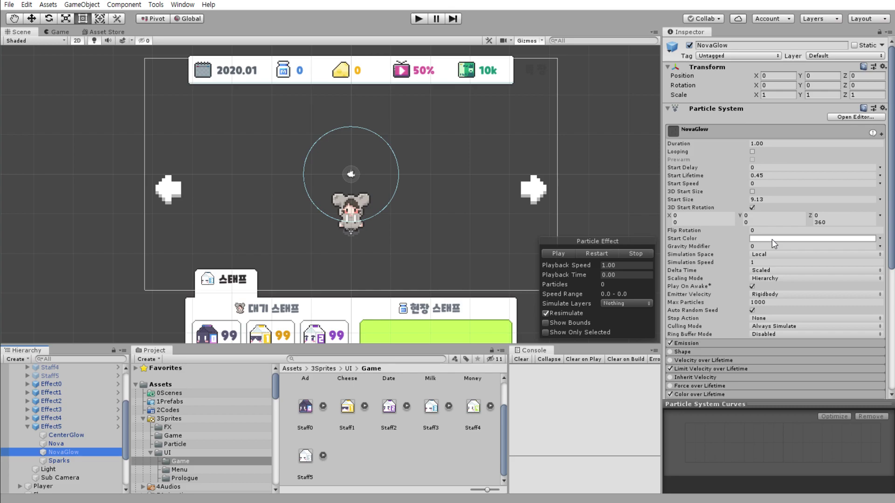
pyautogui.click(771, 239)
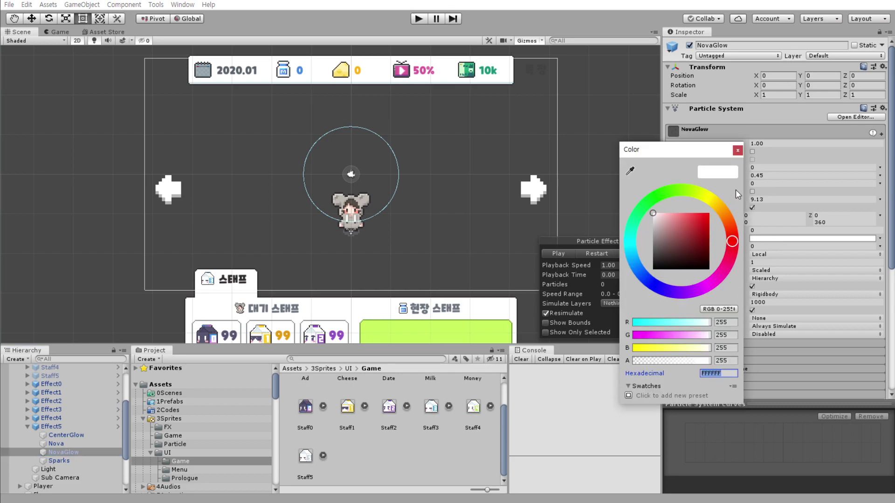
pyautogui.click(738, 150)
# - Set the Nova and CenterGlow start colours to hex B5C2CA
pyautogui.click(74, 443)
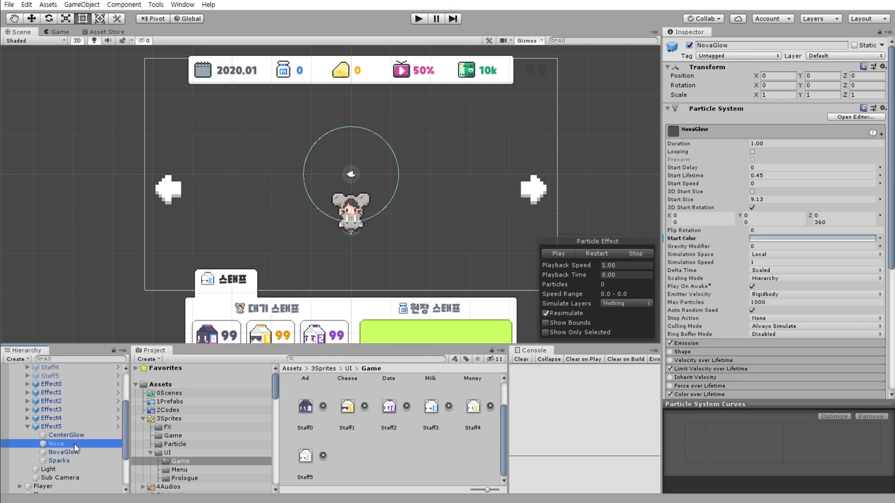
pyautogui.click(764, 238)
pyautogui.click(727, 373)
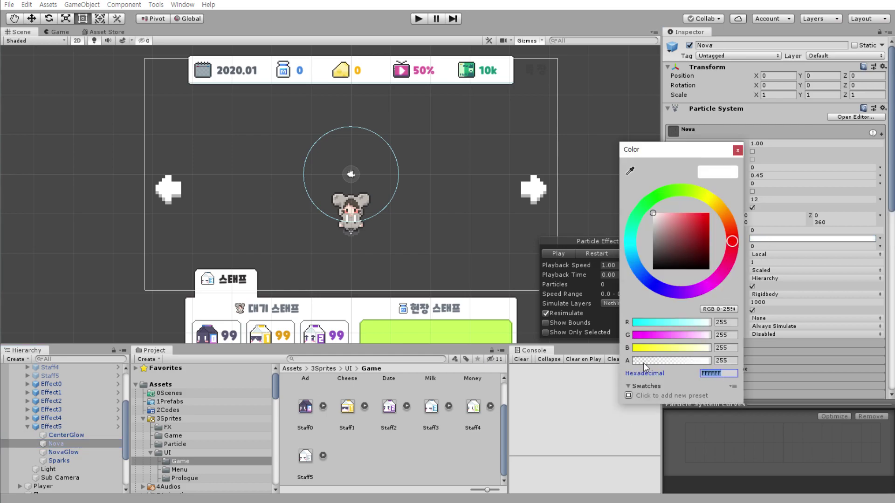
pyautogui.write('B5C2CA')
pyautogui.click(738, 151)
pyautogui.click(83, 435)
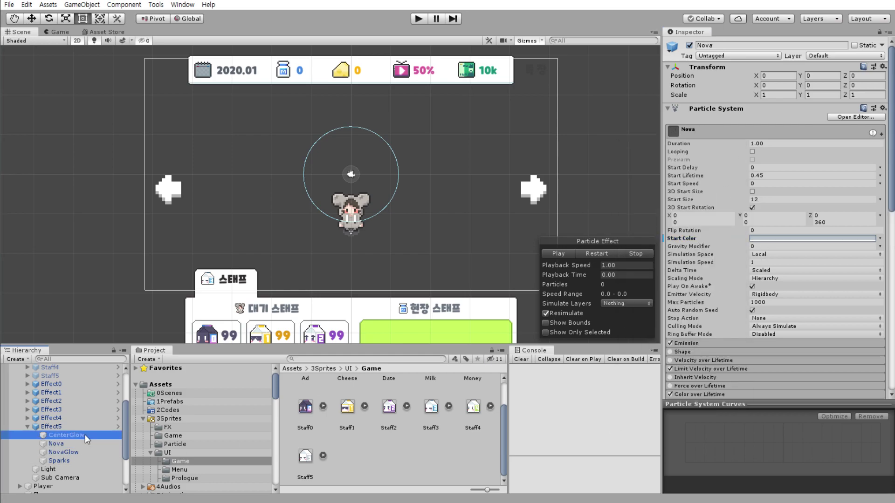
pyautogui.click(789, 232)
pyautogui.click(717, 372)
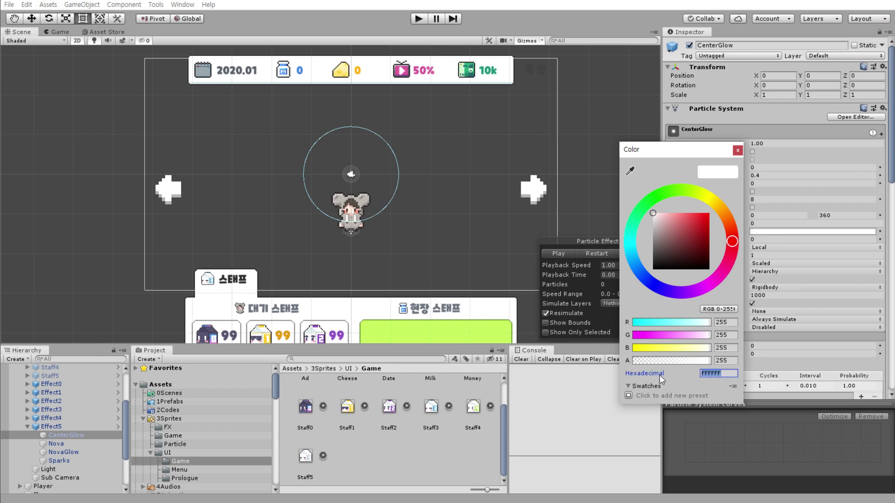
pyautogui.write('B5C2CA')
pyautogui.click(737, 150)
# - Replay the effect preview several times, then collapse Effect5 and select Effect4
pyautogui.click(601, 254)
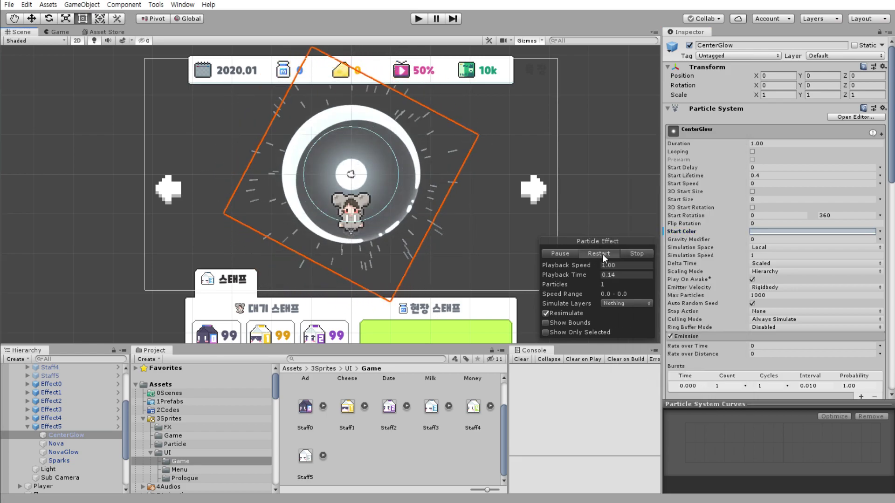
pyautogui.click(602, 253)
pyautogui.click(602, 254)
pyautogui.click(602, 254)
pyautogui.click(602, 253)
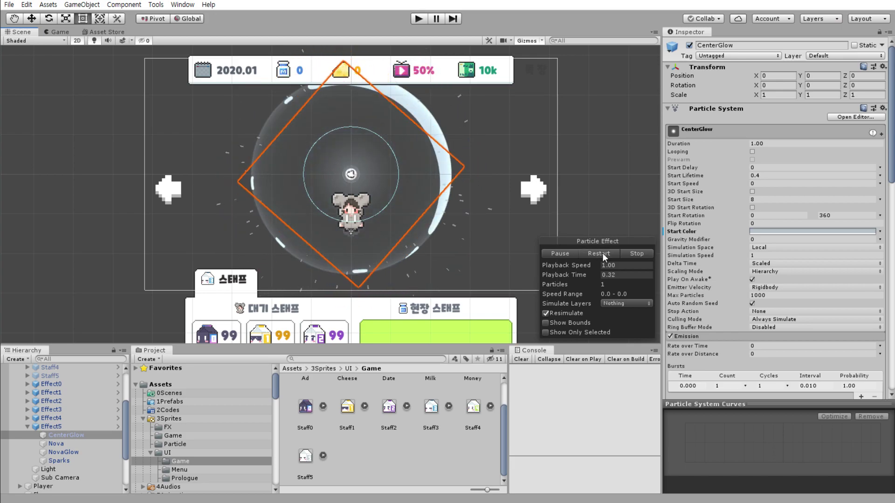
pyautogui.click(602, 253)
pyautogui.click(602, 253)
pyautogui.click(602, 253)
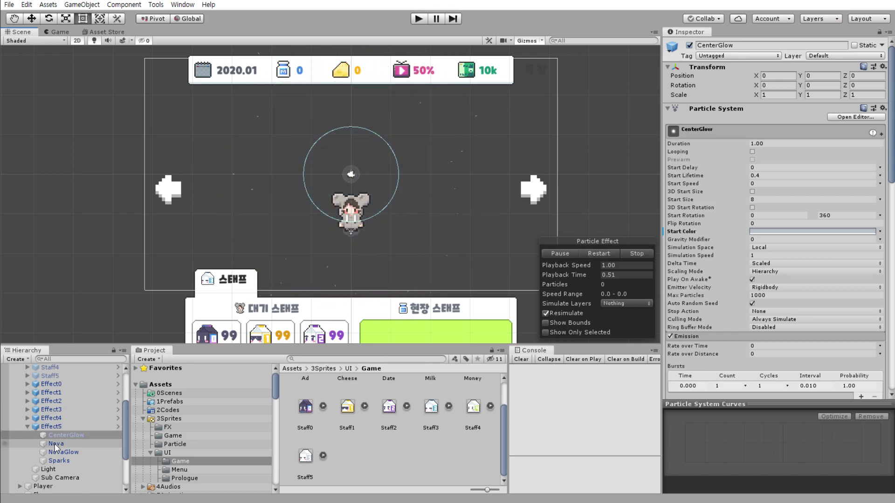
pyautogui.click(28, 427)
pyautogui.click(79, 418)
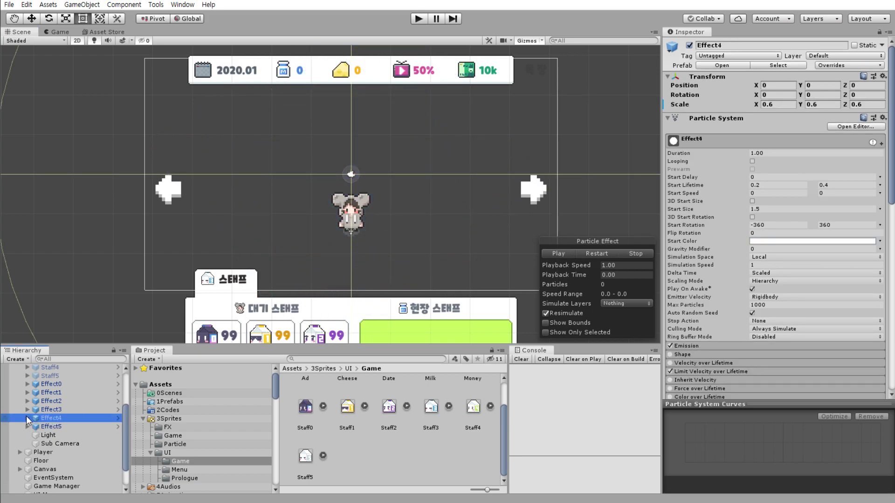
# - Paste the copied hex value into Effect5's particle start colour
pyautogui.click(28, 417)
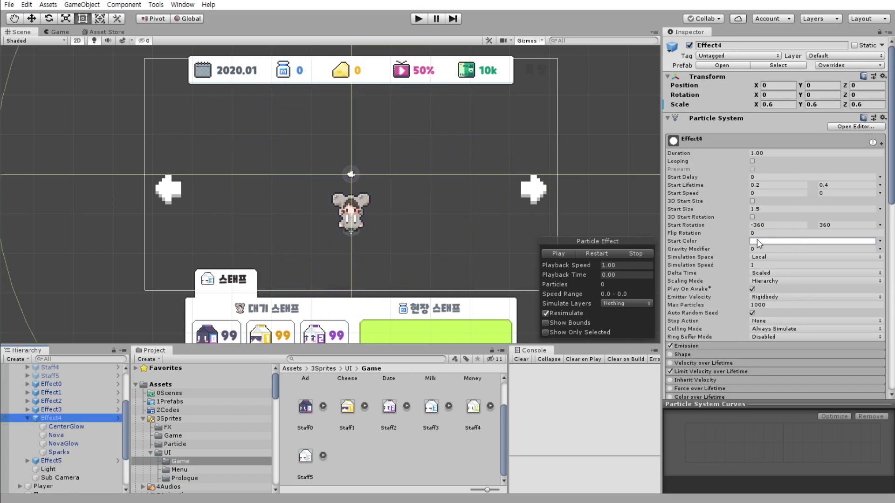
pyautogui.click(60, 462)
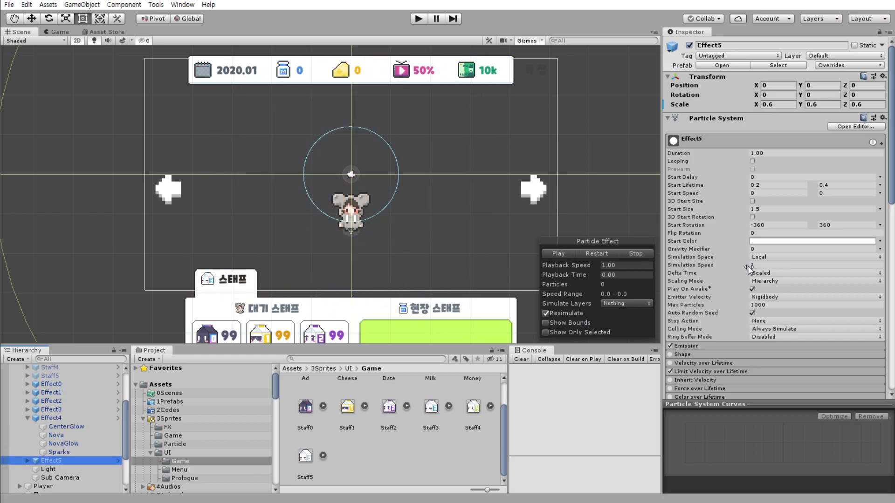
pyautogui.click(770, 241)
pyautogui.click(654, 374)
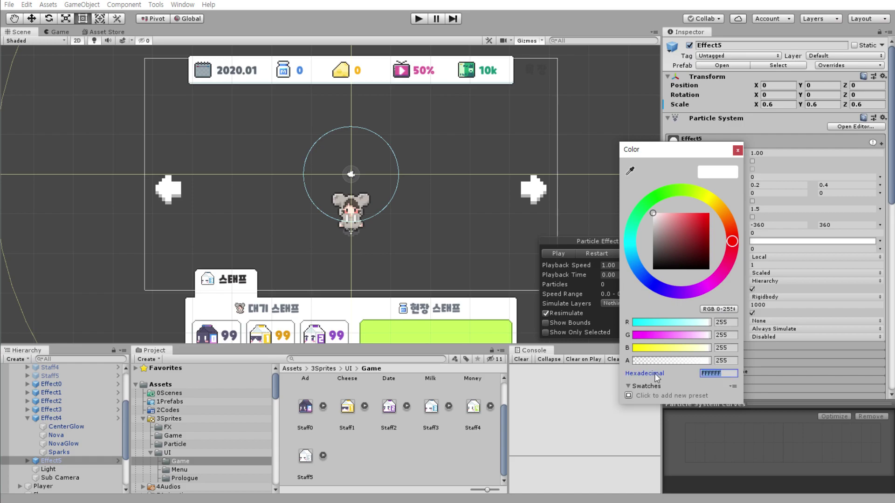
pyautogui.write('B5C2CA')
pyautogui.click(599, 253)
pyautogui.click(599, 253)
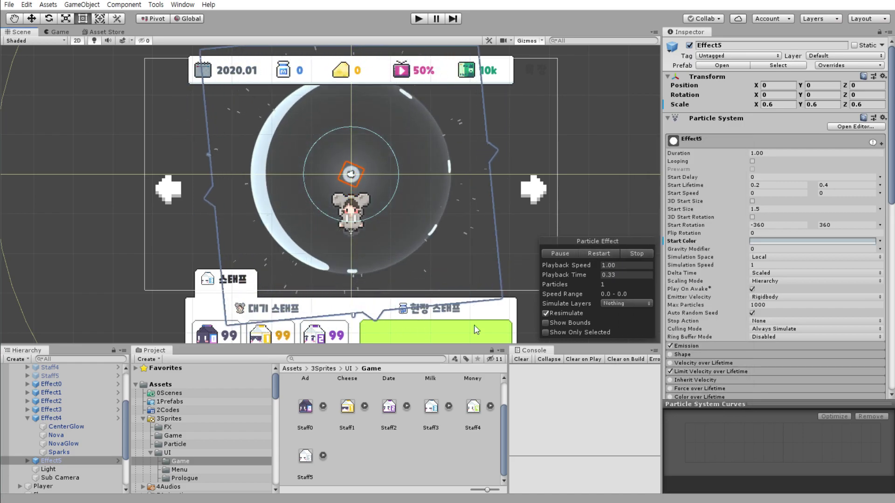
# - Inspect Effect4's start colour and its Limit Velocity over Lifetime settings
pyautogui.click(86, 418)
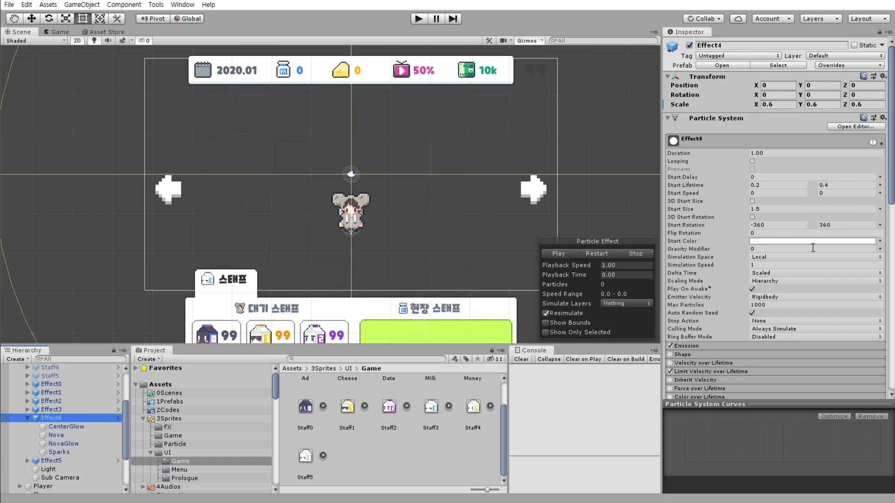
pyautogui.click(860, 241)
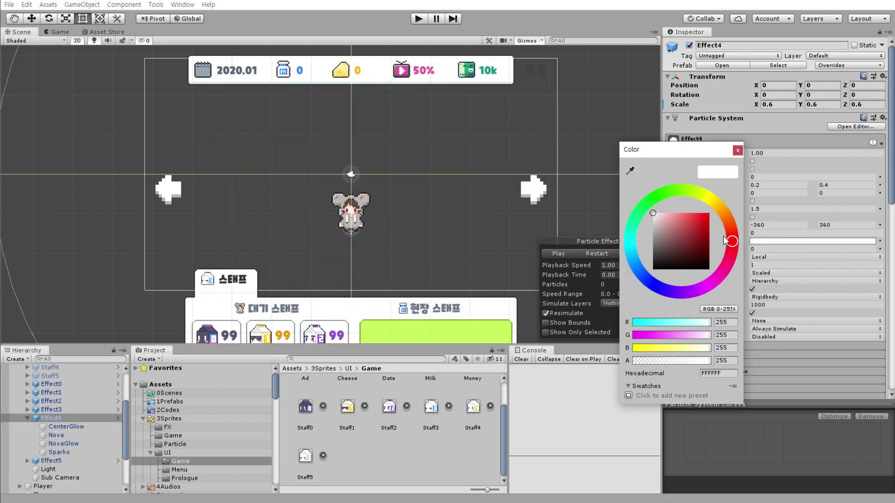
pyautogui.click(737, 150)
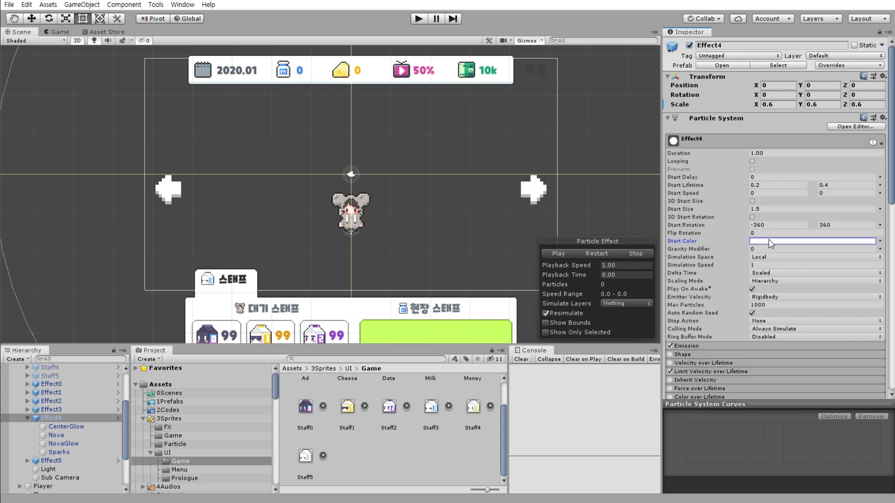
pyautogui.click(702, 371)
pyautogui.scroll(-3, 779, 370)
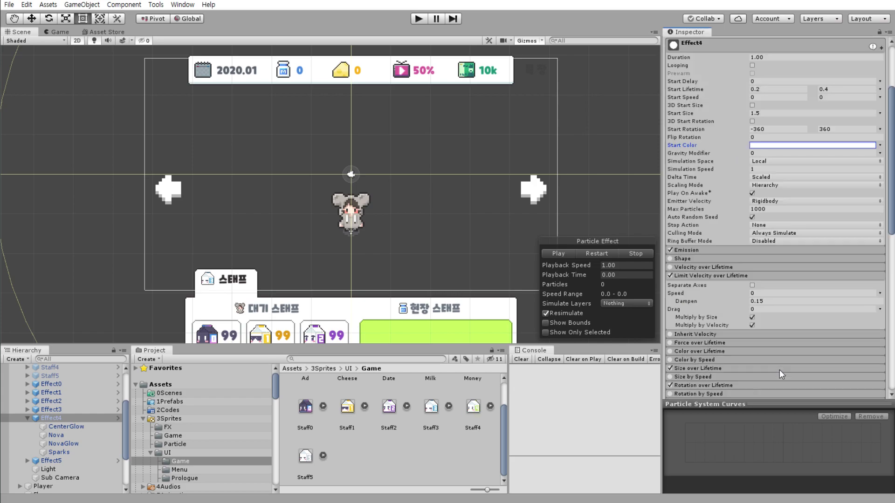
pyautogui.click(714, 275)
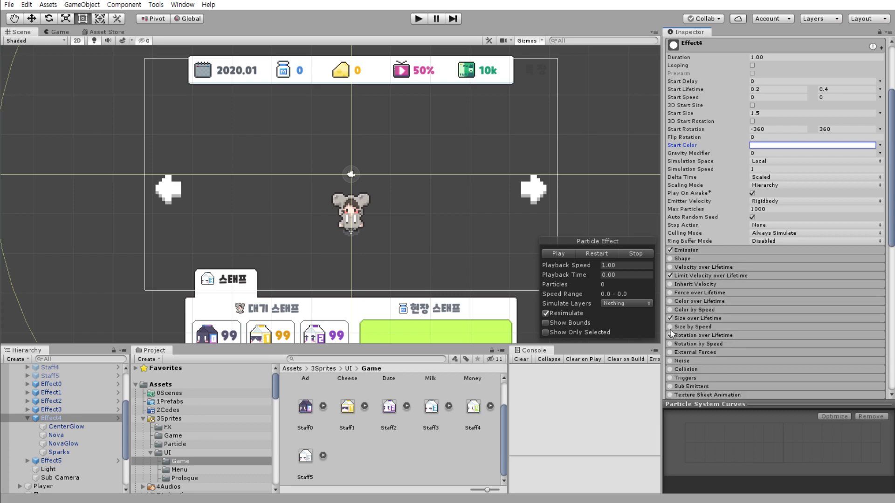
# - Eyedrop CenterGlow's start colour from the Staff4 icon's lime green, BCE05D
pyautogui.click(65, 426)
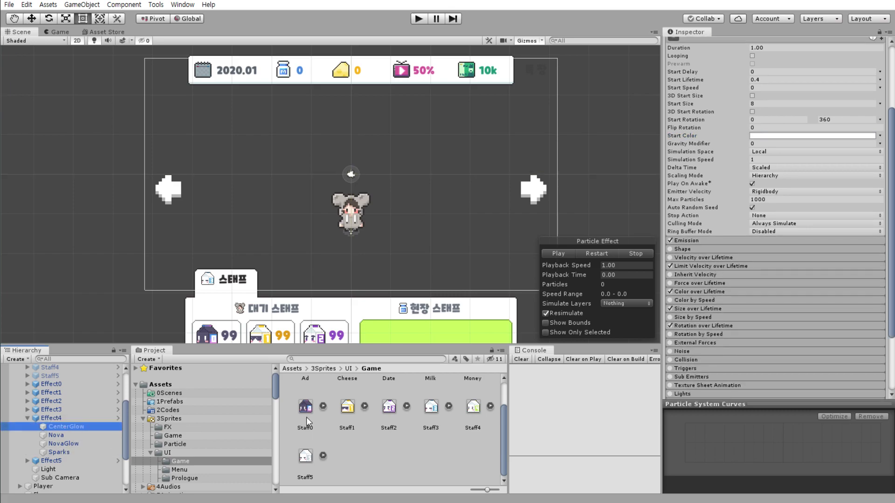
pyautogui.click(795, 135)
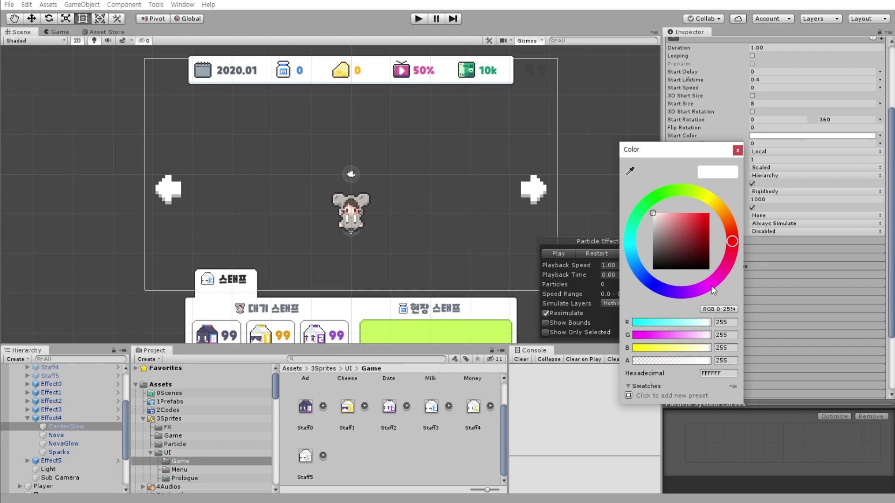
pyautogui.click(630, 171)
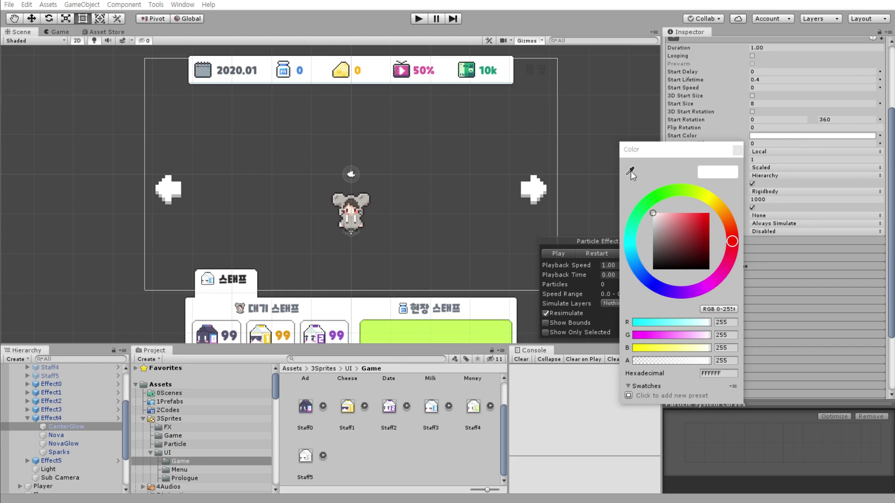
pyautogui.click(477, 410)
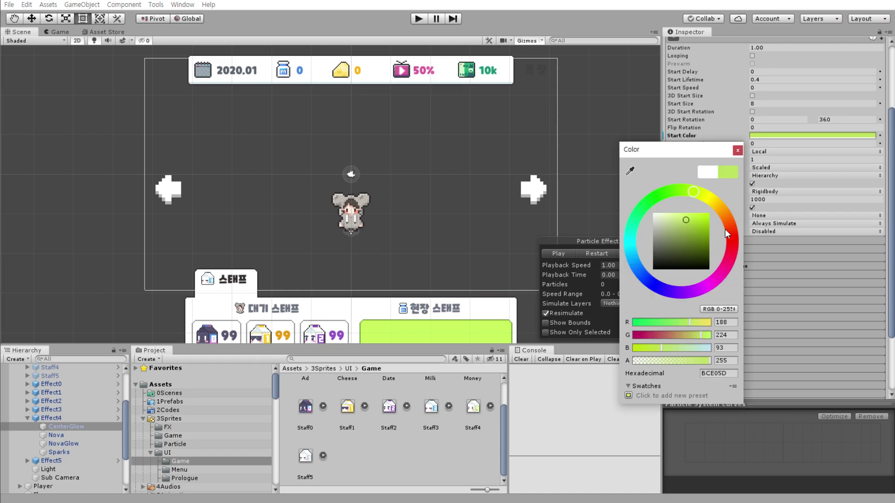
pyautogui.click(723, 376)
pyautogui.click(737, 151)
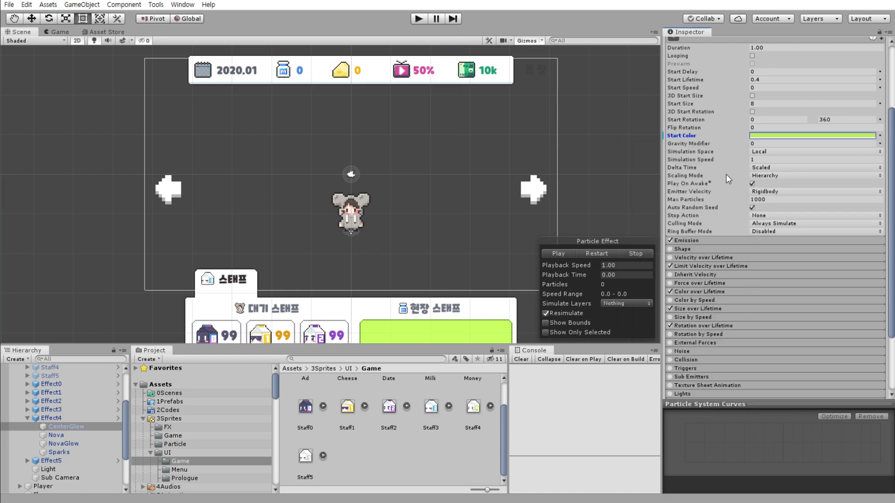
# - Set the start key of CenterGlow's Color over Lifetime gradient to lime BCE05D
pyautogui.click(714, 294)
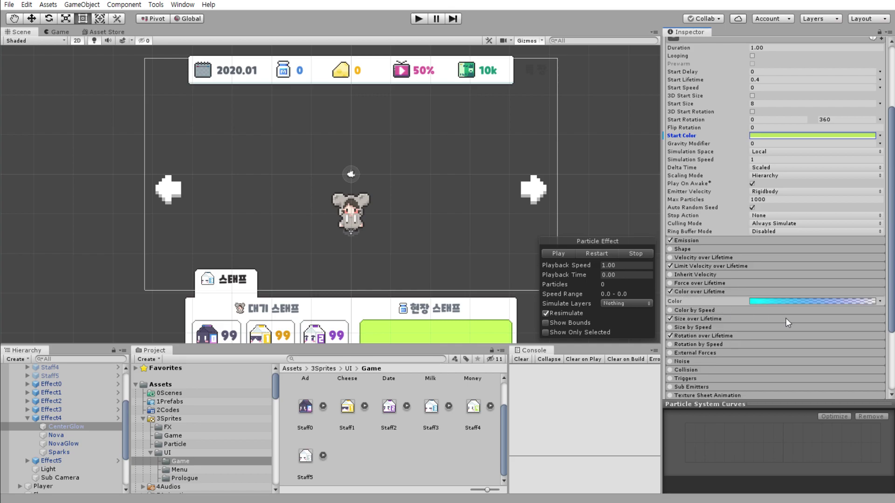
pyautogui.click(783, 300)
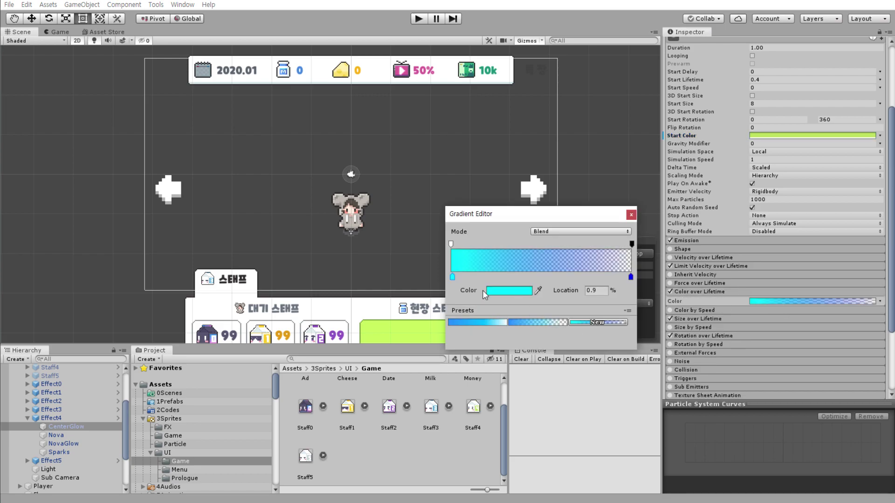
pyautogui.click(507, 290)
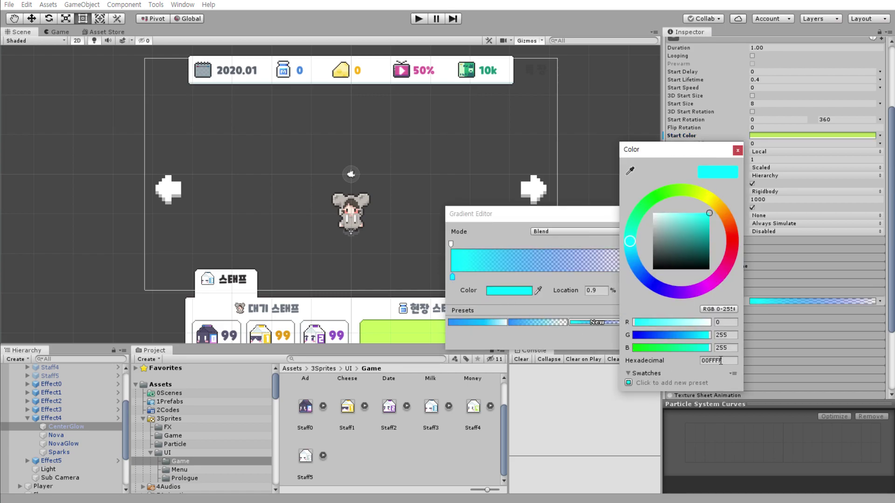
pyautogui.hotkey('ctrl', 'v')
pyautogui.press('Return')
pyautogui.click(737, 150)
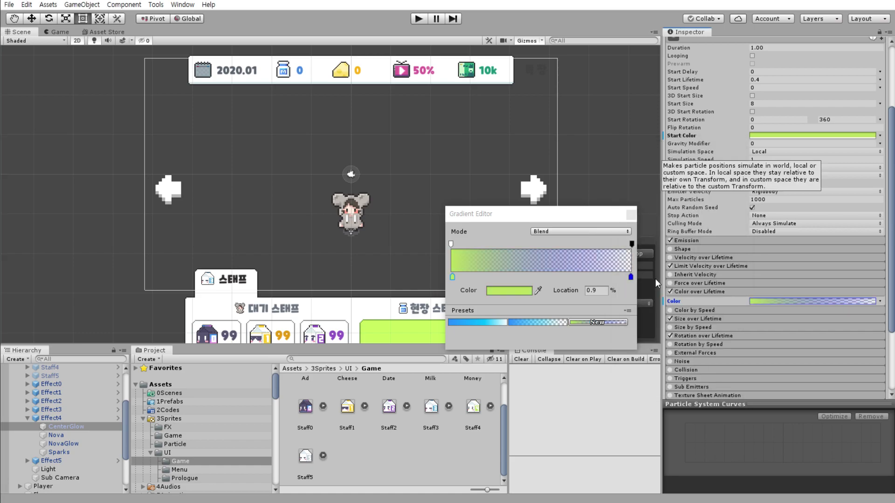
# - Set the gradient's end key to a darker green, 57A61A
pyautogui.click(630, 277)
pyautogui.click(493, 293)
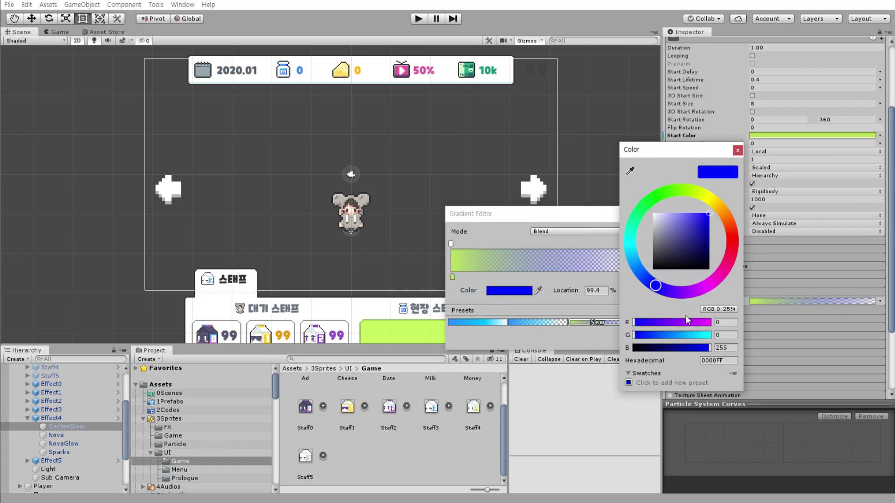
pyautogui.click(729, 361)
pyautogui.write('BCE05D')
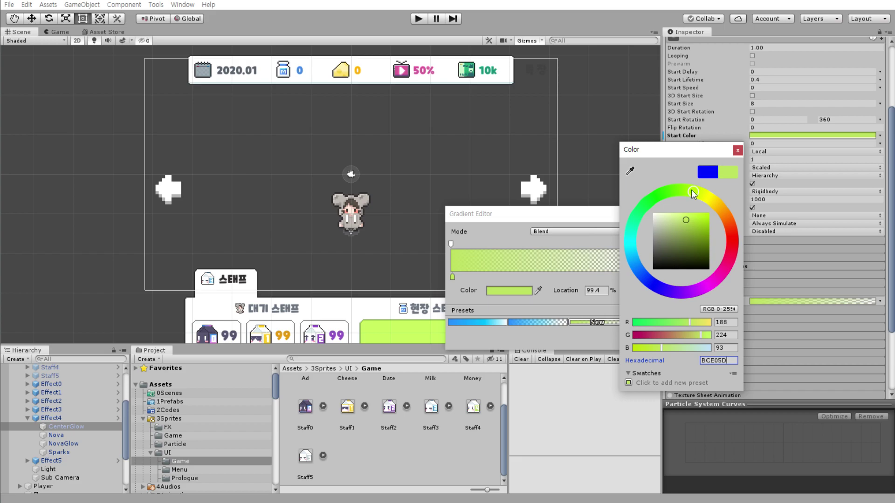
pyautogui.moveTo(692, 189); pyautogui.dragTo(680, 191)
pyautogui.click(696, 230)
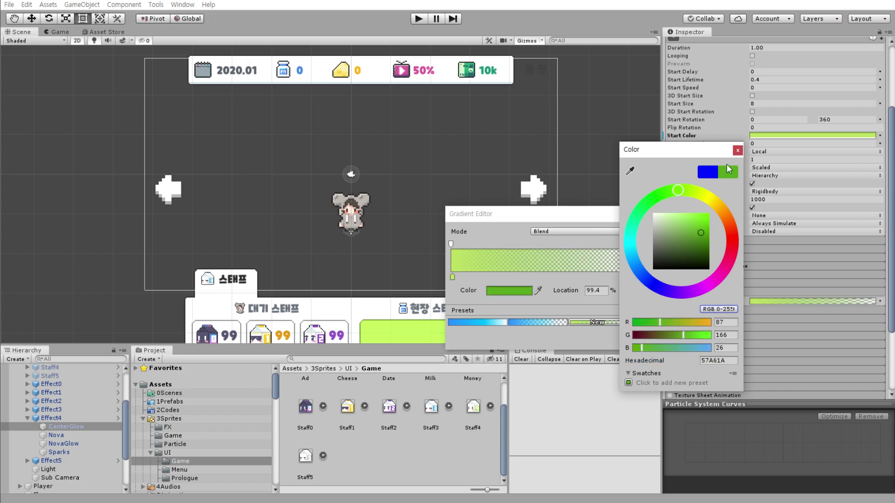
pyautogui.click(736, 150)
pyautogui.click(743, 271)
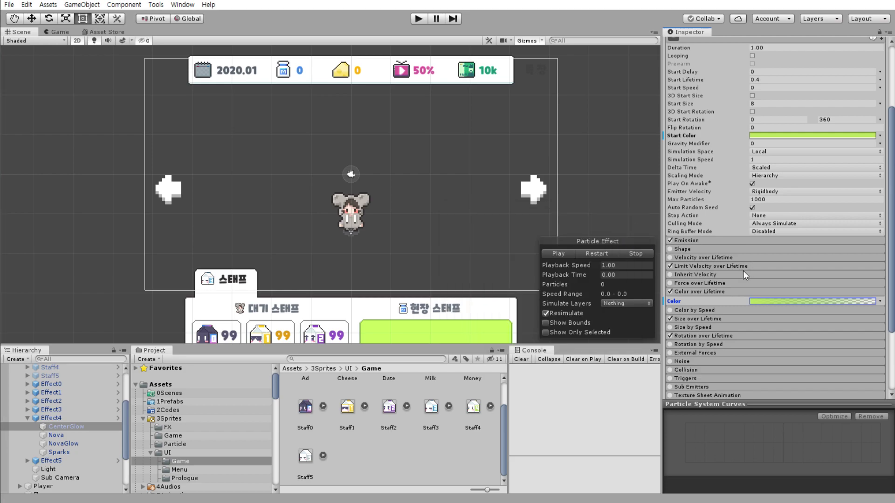
# - Set Nova's start colour to lime green BCE05D
pyautogui.click(68, 435)
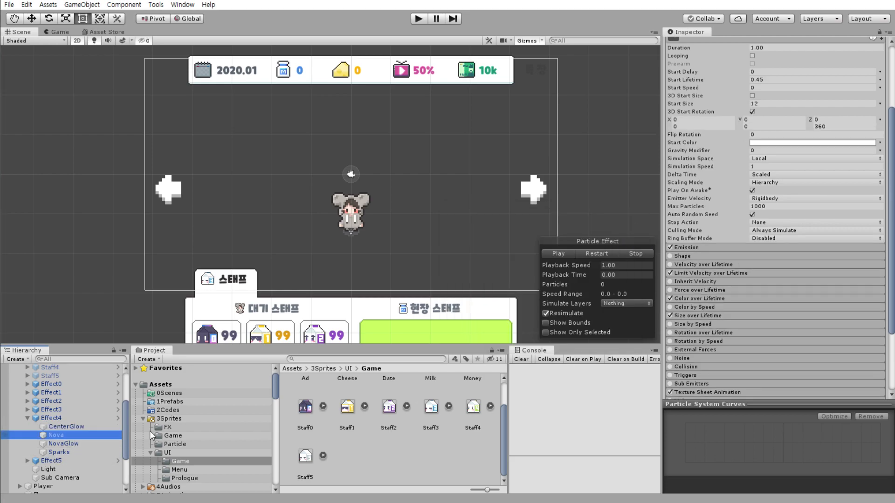
pyautogui.click(761, 143)
pyautogui.click(730, 373)
pyautogui.write('BCE05D')
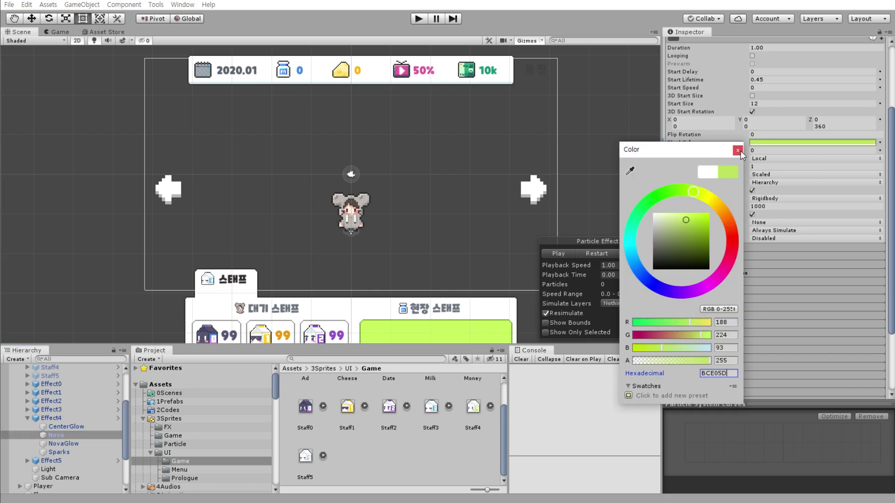
pyautogui.click(737, 150)
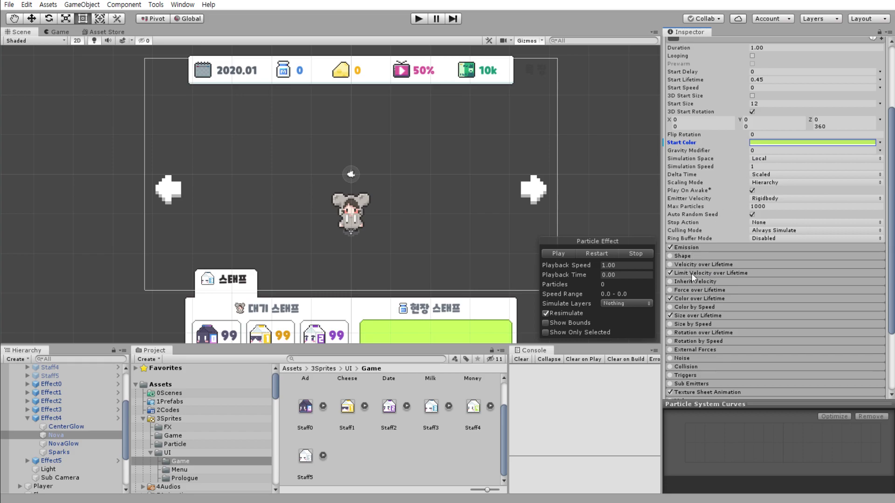
# - Change the middle cyan key of Nova's lifetime gradient to BCE05D
pyautogui.click(706, 297)
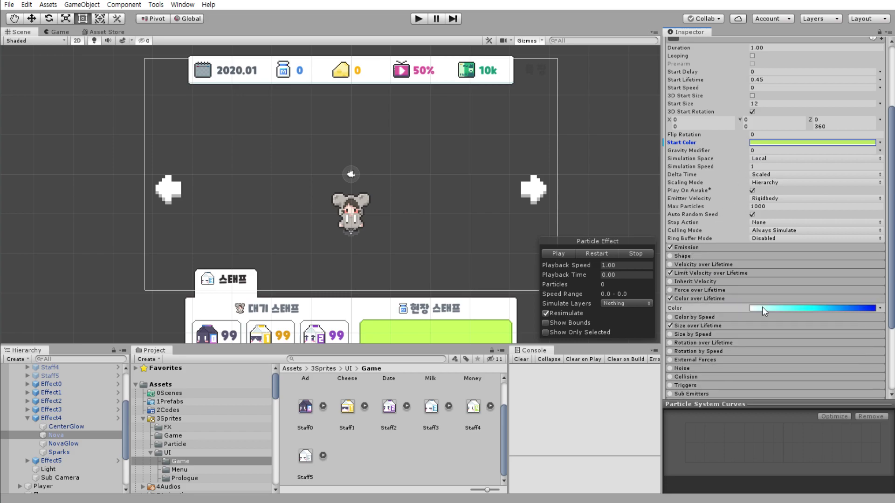
pyautogui.click(761, 310)
pyautogui.click(533, 277)
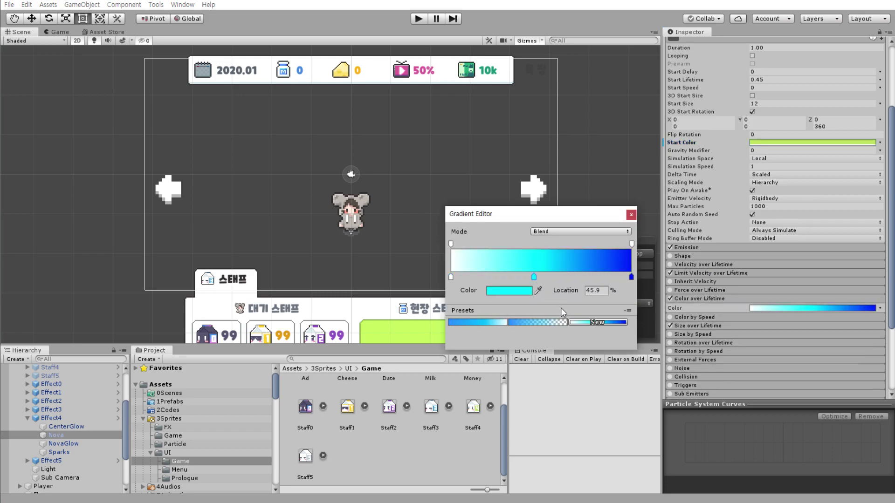
pyautogui.click(508, 290)
pyautogui.click(715, 360)
pyautogui.write('BCE05D')
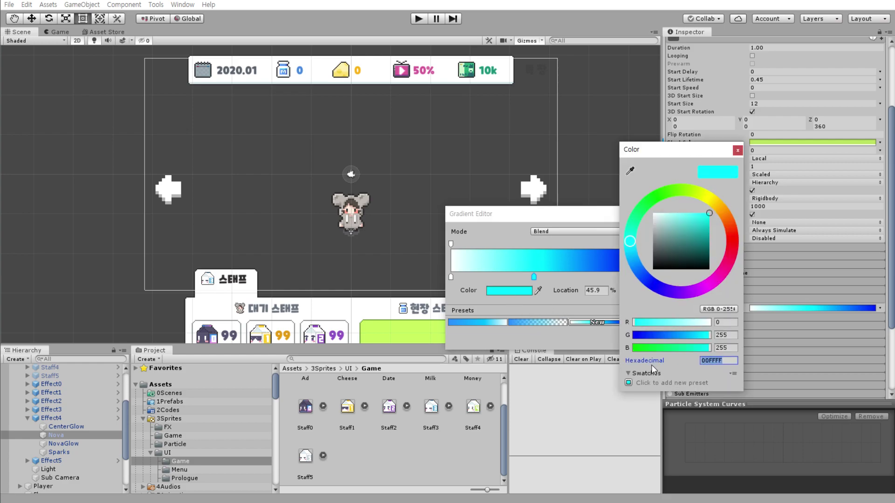
# - Change the gradient's blue end key to vivid green 70BA0F
pyautogui.click(737, 150)
pyautogui.click(631, 277)
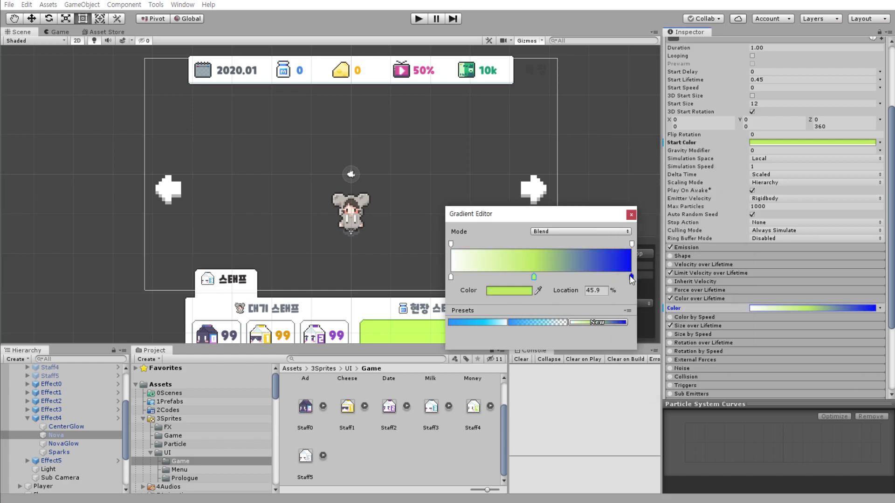
pyautogui.click(509, 291)
pyautogui.click(717, 360)
pyautogui.write('BCE05D')
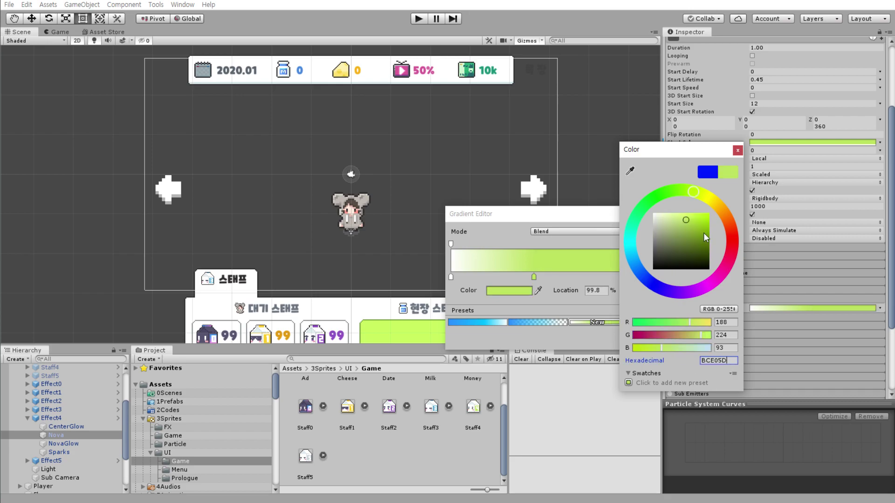
pyautogui.moveTo(692, 193)
pyautogui.mouseDown()
pyautogui.moveTo(685, 192)
pyautogui.moveTo(697, 228)
pyautogui.moveTo(706, 228)
pyautogui.mouseUp()
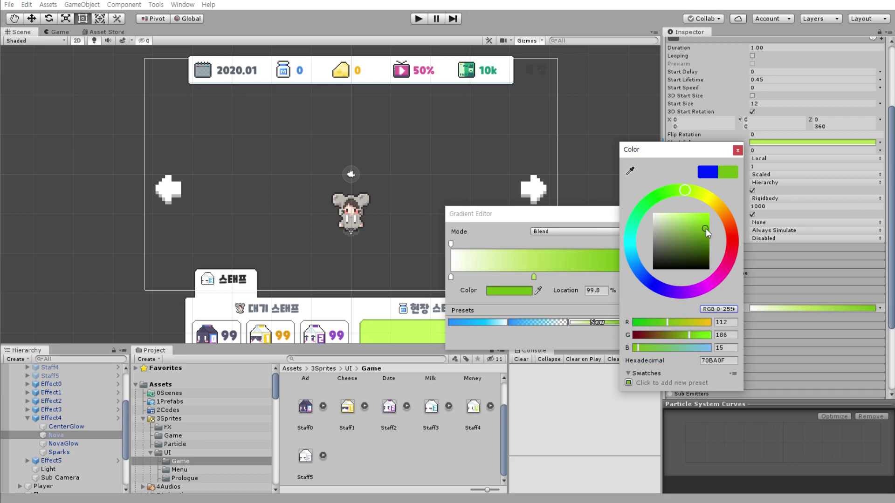
pyautogui.click(737, 150)
pyautogui.click(630, 215)
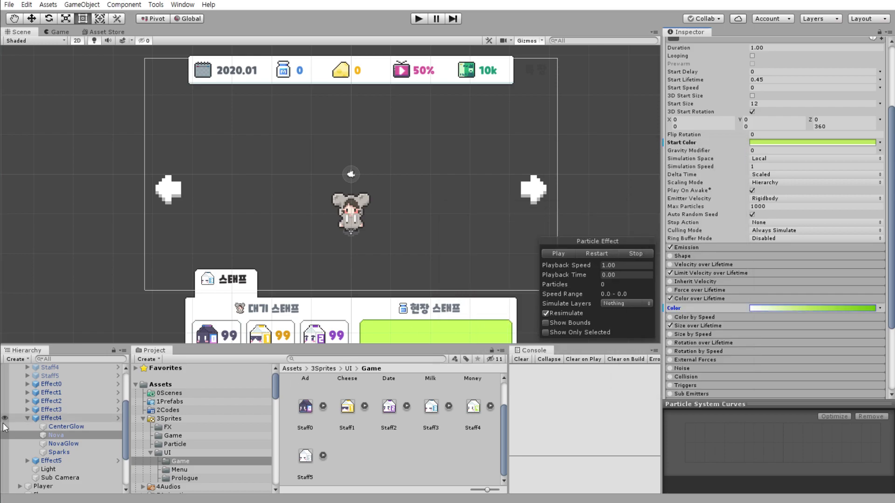
pyautogui.click(70, 445)
# - Set NovaGlow's start colour and its gradient's middle key to lime BCE05D
pyautogui.click(764, 143)
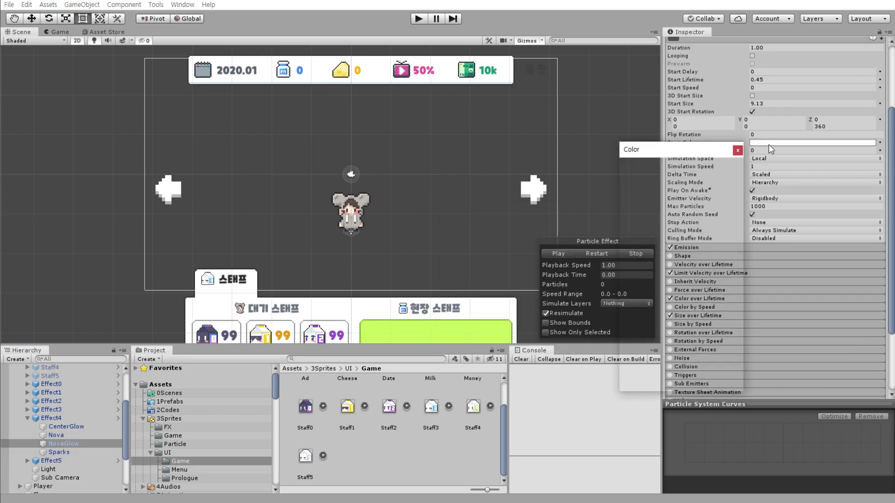
pyautogui.click(722, 373)
pyautogui.write('BCE05D')
pyautogui.click(737, 150)
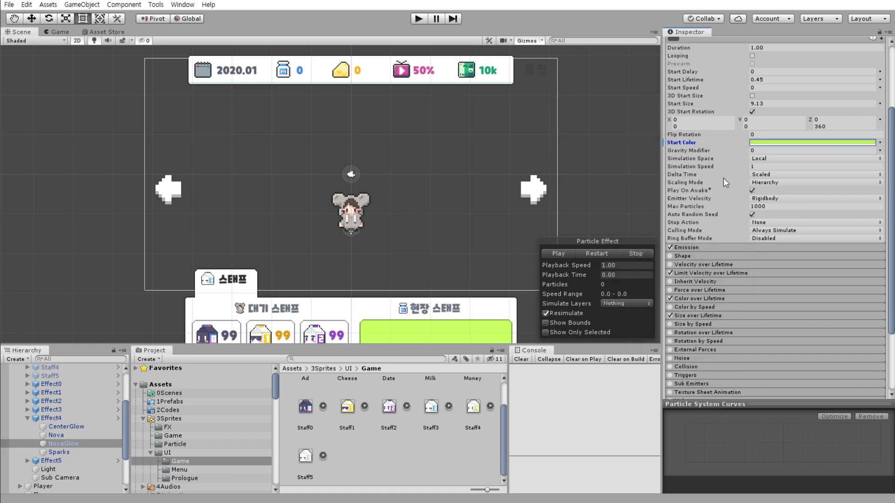
pyautogui.click(704, 301)
pyautogui.click(812, 308)
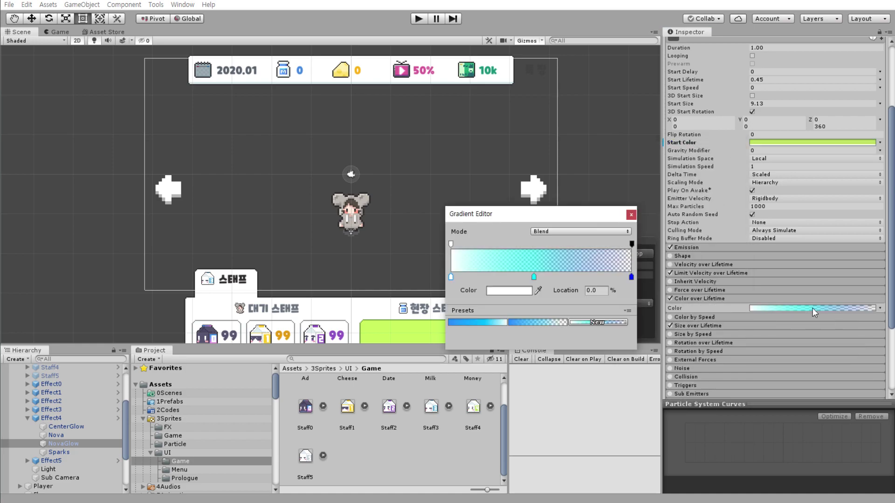
pyautogui.click(534, 277)
pyautogui.click(510, 291)
pyautogui.click(718, 360)
pyautogui.write('BCE05D')
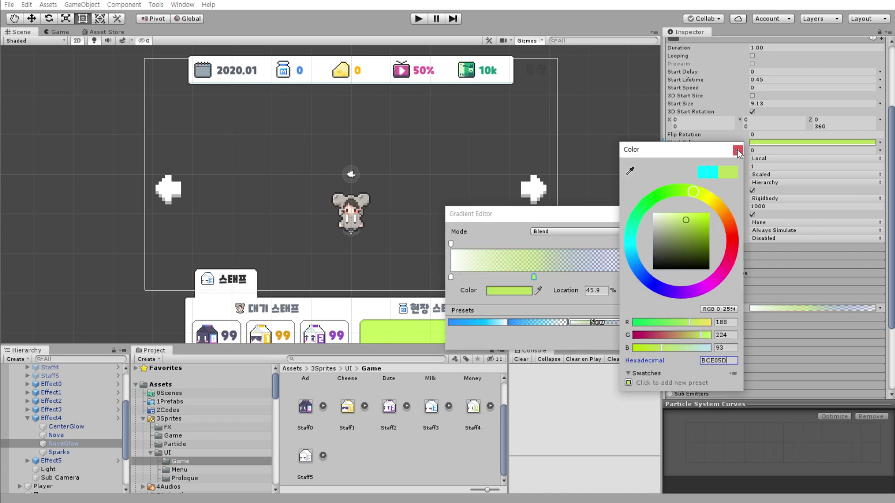
pyautogui.click(737, 150)
# - Change NovaGlow's gradient end key to a deeper green, 5DA22D
pyautogui.click(631, 276)
pyautogui.click(519, 292)
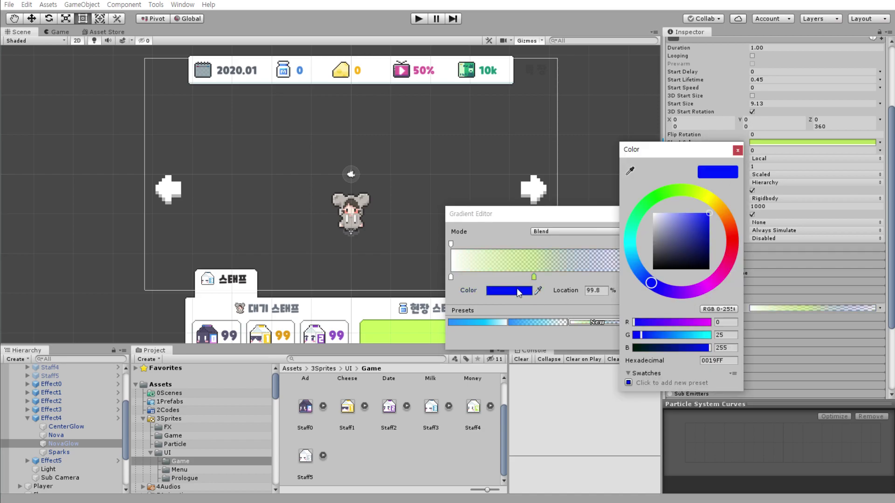
pyautogui.click(726, 361)
pyautogui.write('BCE05D')
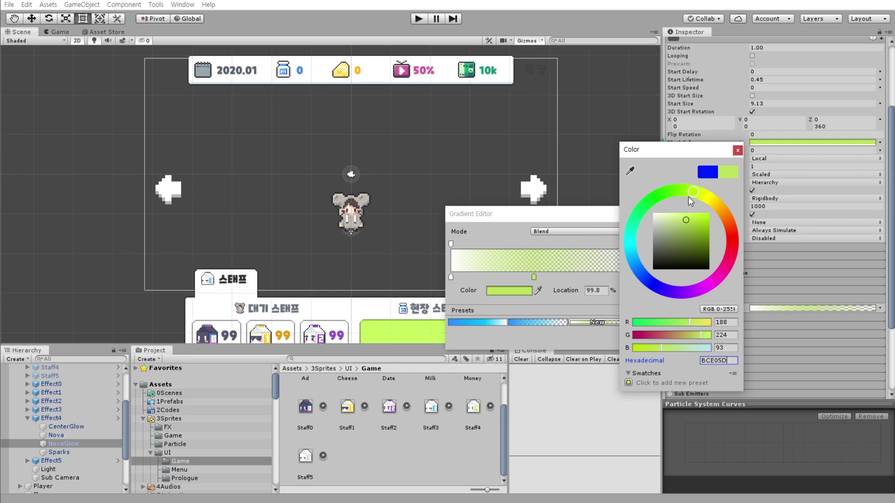
pyautogui.moveTo(688, 197); pyautogui.dragTo(678, 191)
pyautogui.moveTo(686, 228); pyautogui.dragTo(712, 231)
pyautogui.click(737, 150)
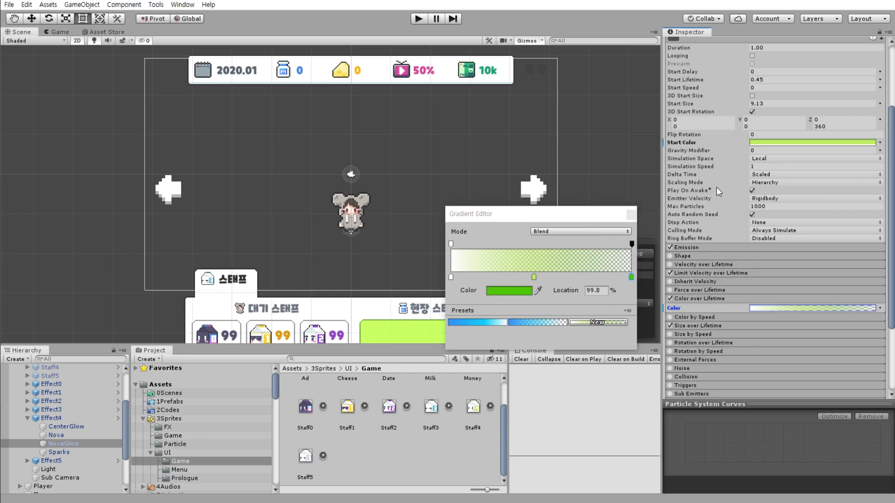
pyautogui.click(630, 215)
# - Set the Sparks start colour to lime BCE05D instead of cyan
pyautogui.click(59, 452)
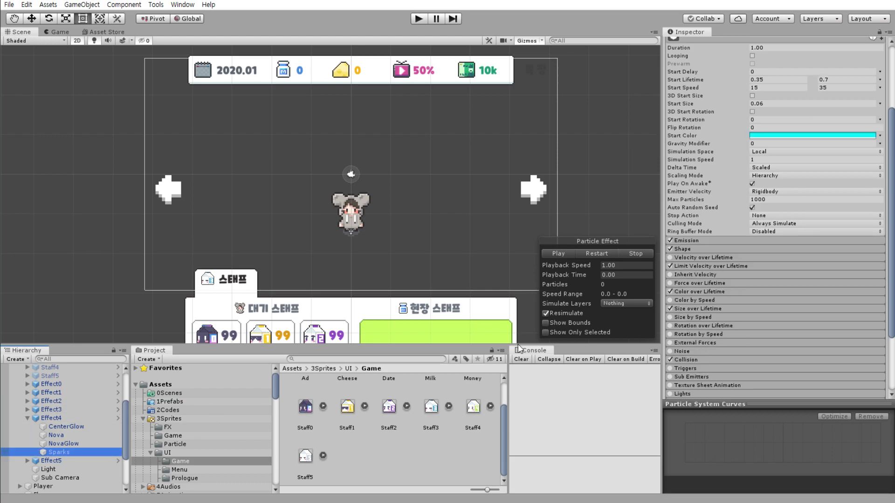
pyautogui.click(803, 136)
pyautogui.click(718, 372)
pyautogui.write('BCE05D')
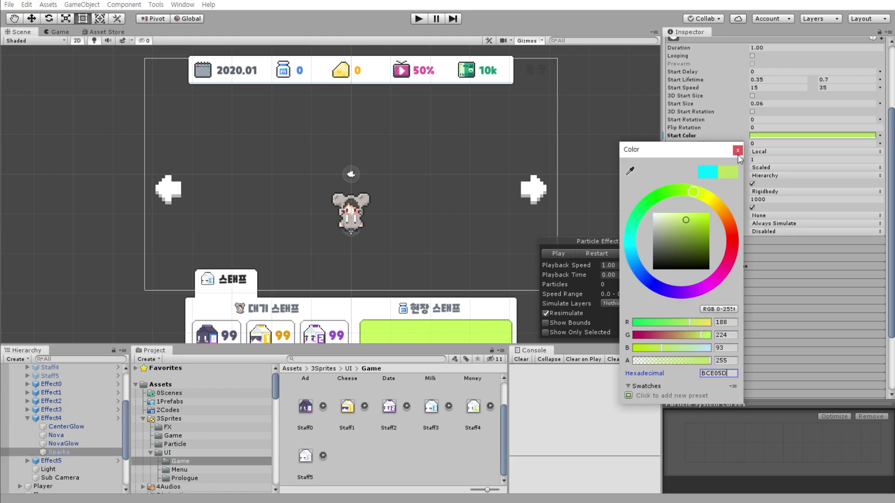
pyautogui.press('Return')
pyautogui.click(712, 290)
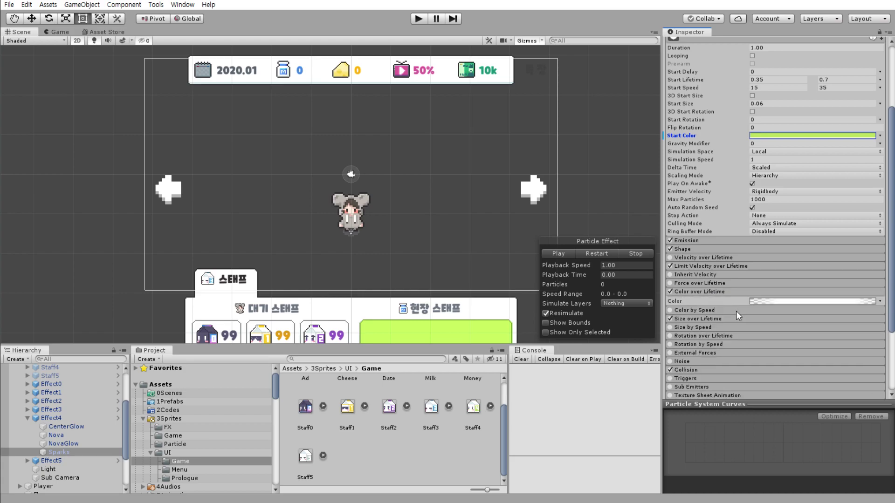
pyautogui.click(51, 418)
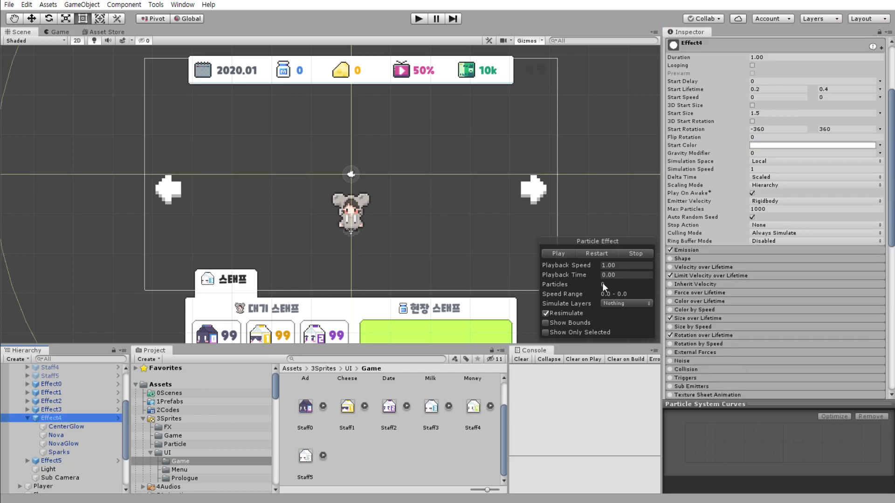
# - Replay Effect4's green ring burst preview several times
pyautogui.click(603, 252)
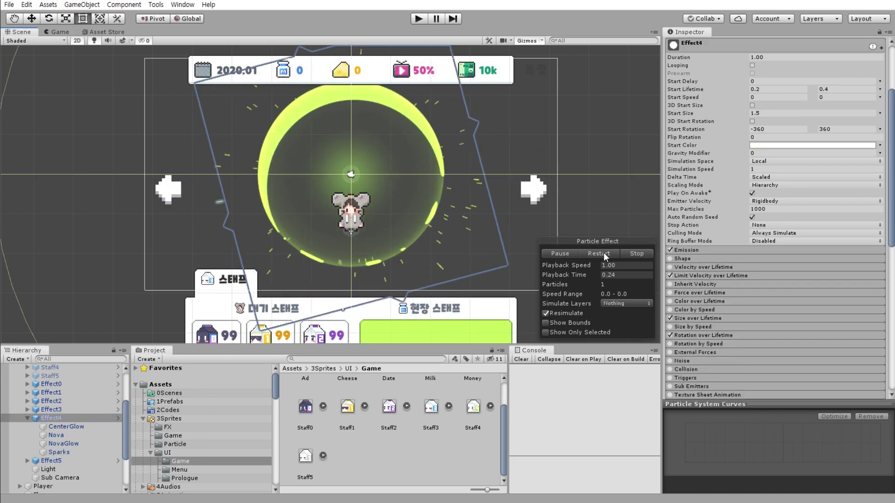
pyautogui.click(603, 253)
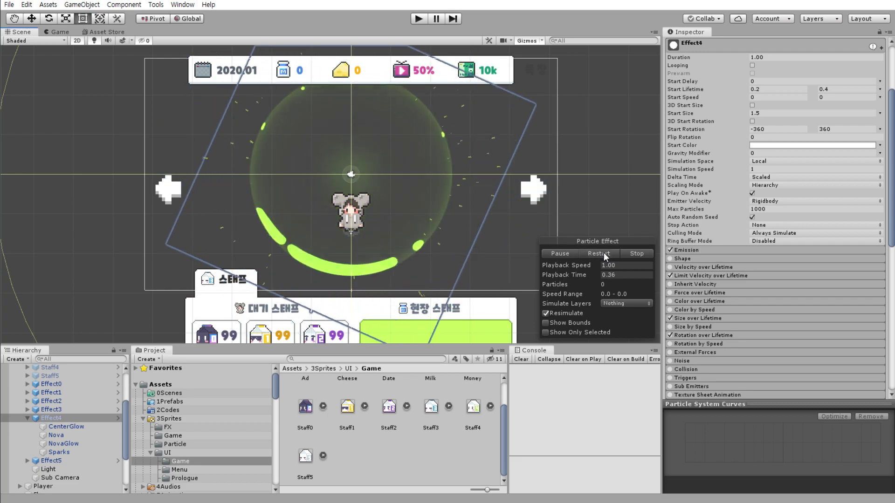
pyautogui.click(603, 253)
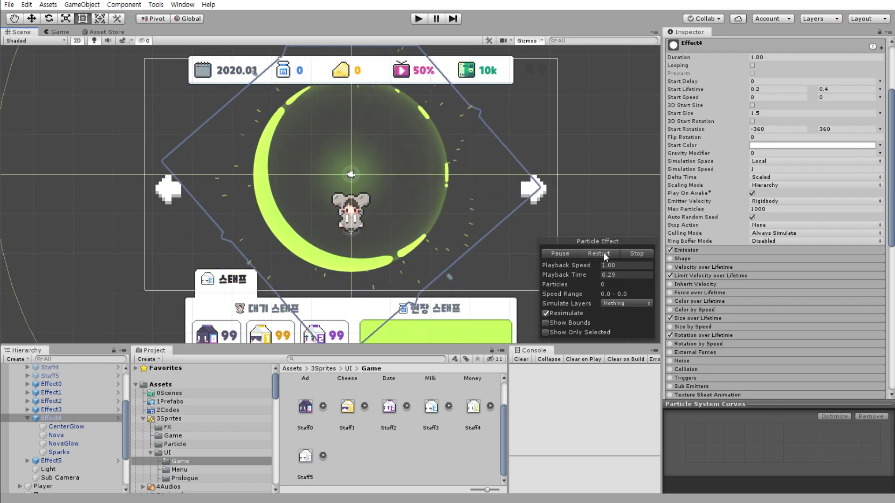
pyautogui.click(603, 252)
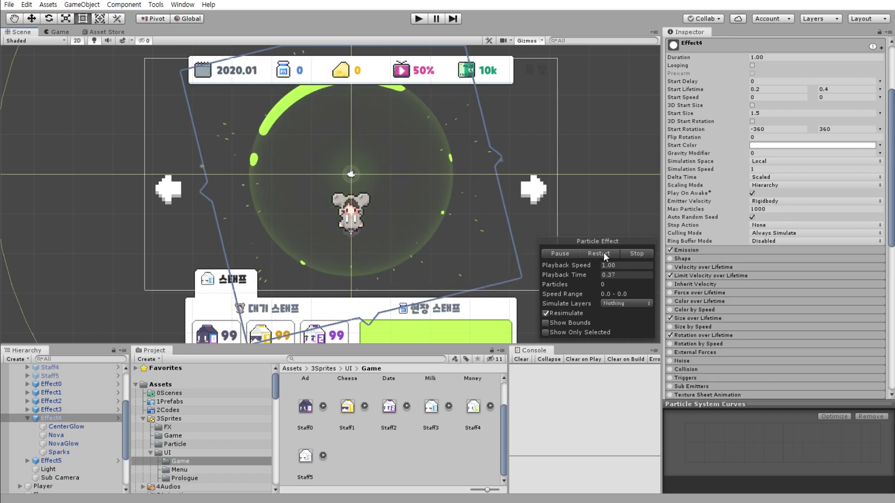
pyautogui.click(602, 252)
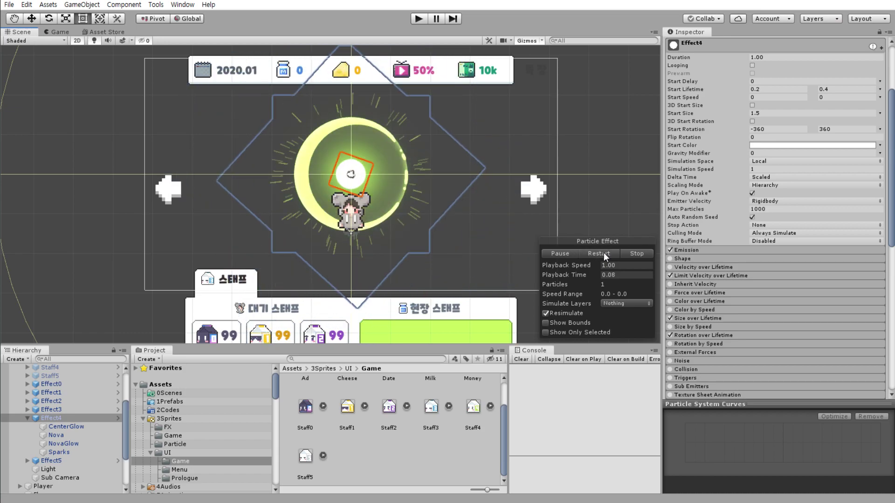
# - Collapse Effect4, then replay the Effect5 and Effect3 previews
pyautogui.click(27, 418)
pyautogui.click(42, 426)
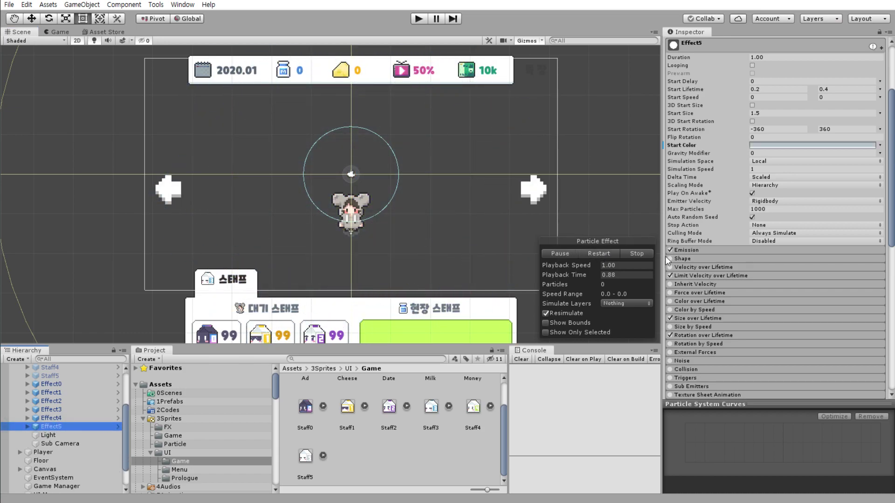
pyautogui.click(602, 253)
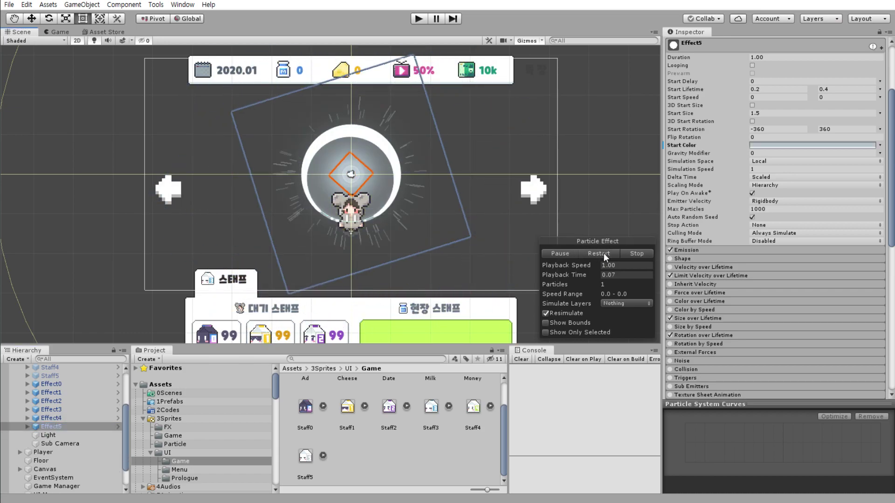
pyautogui.click(62, 419)
pyautogui.click(60, 410)
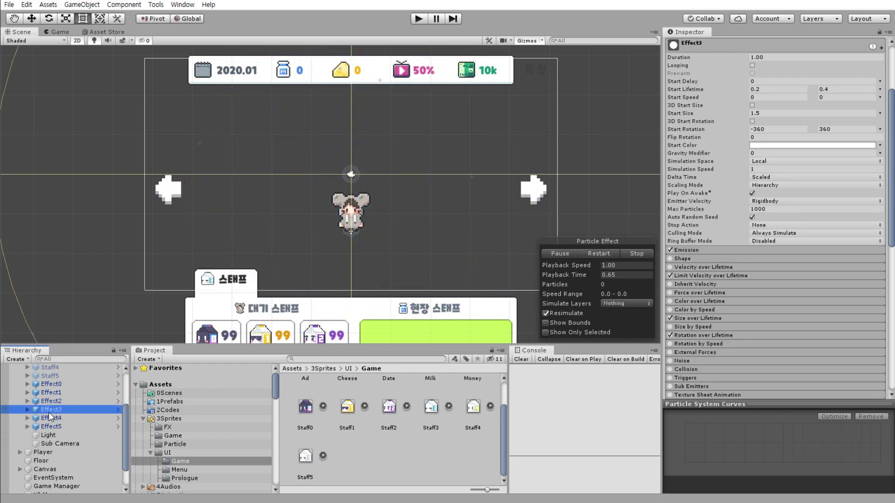
pyautogui.click(608, 257)
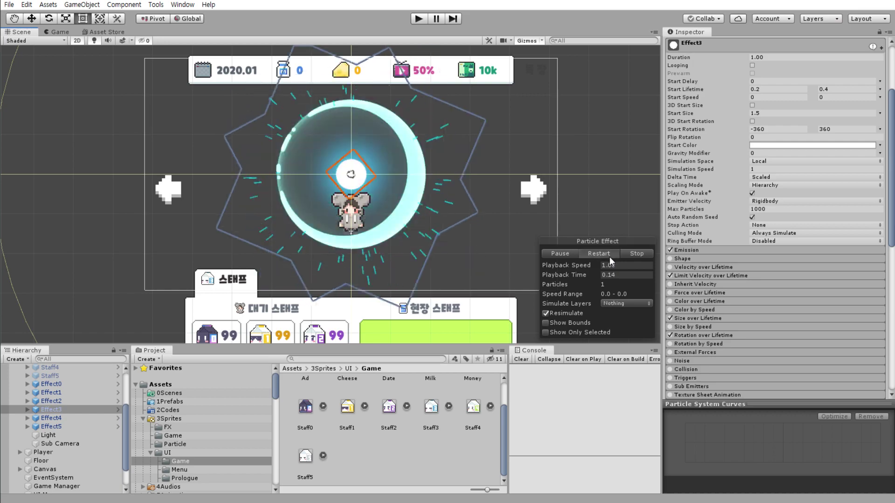
# - Expand Effect3 and start sampling its start colour from the Staff3 icon
pyautogui.click(27, 409)
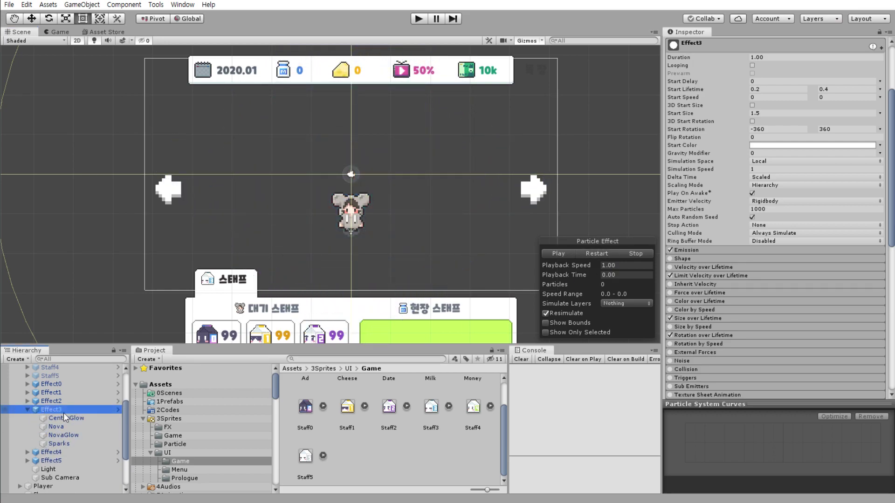
pyautogui.click(817, 145)
pyautogui.click(629, 171)
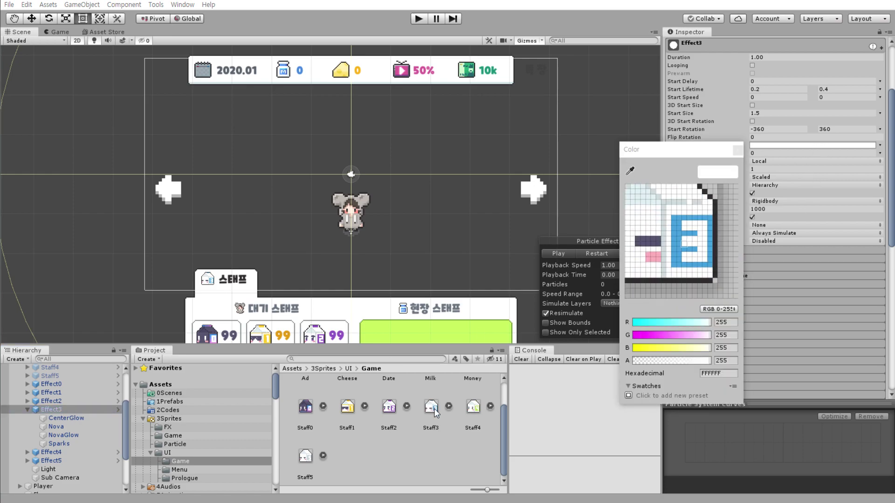
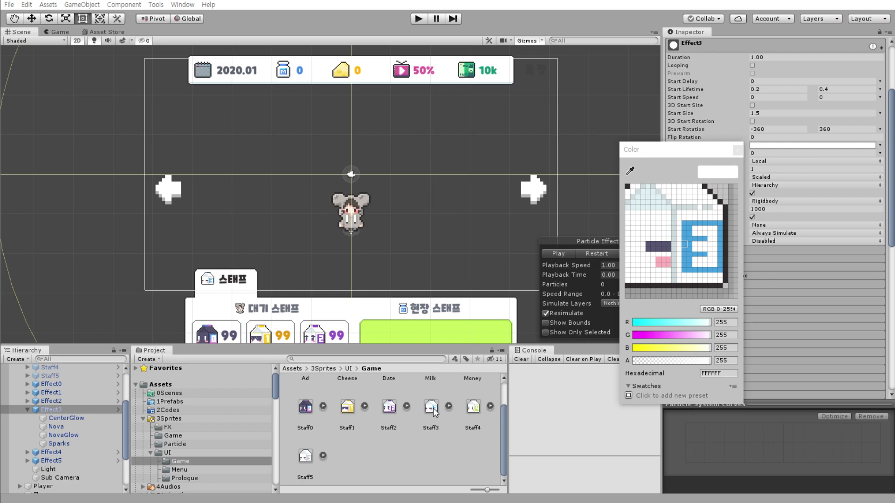
# - Eyedrop Effect3's Start Color from the Staff3 icon and copy its 45A1DE hex
pyautogui.click(432, 407)
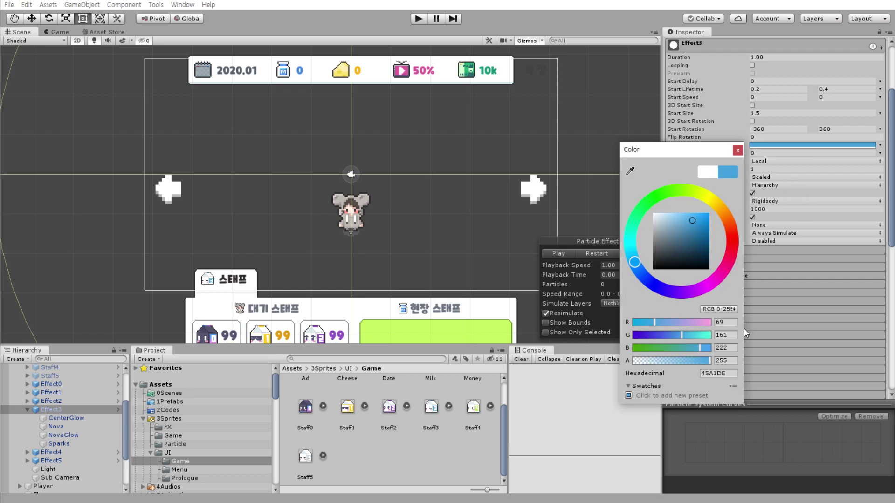
pyautogui.click(731, 371)
pyautogui.click(736, 151)
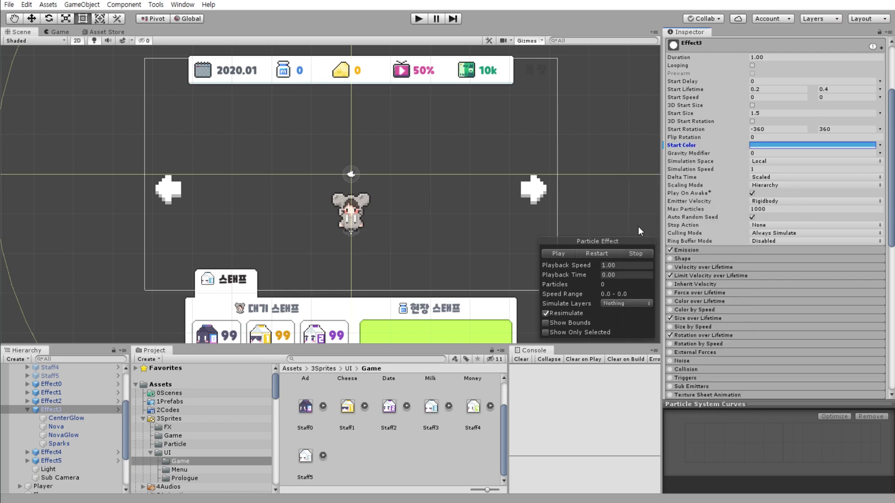
# - Paste 45A1DE into the shared Start Color of CenterGlow, Nova, NovaGlow and Sparks
pyautogui.click(65, 418)
pyautogui.keyDown('shift'); pyautogui.click(79, 445); pyautogui.keyUp('shift')
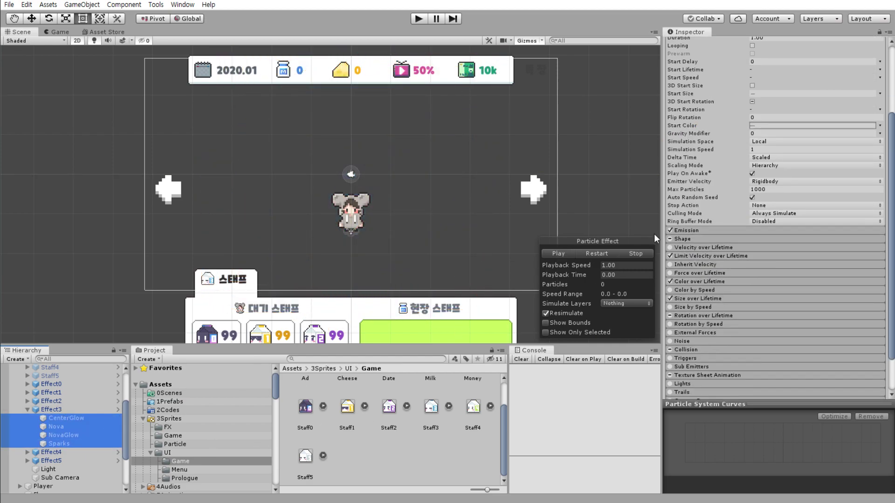
pyautogui.click(780, 124)
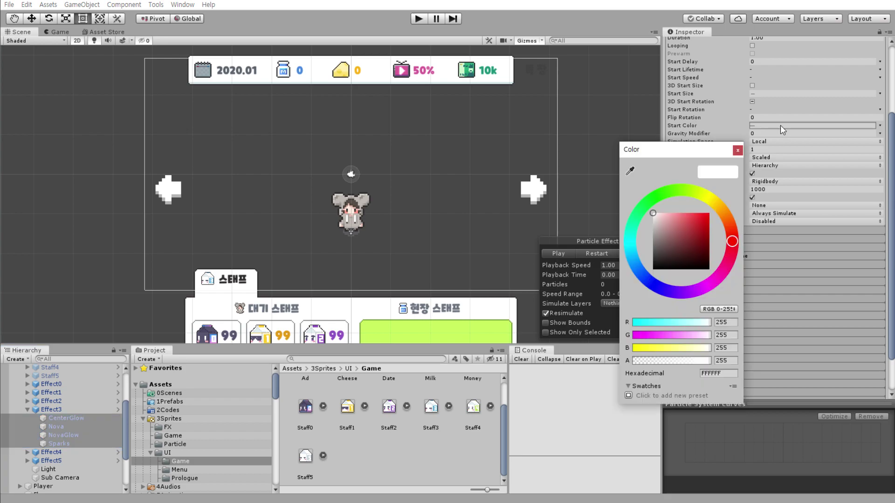
pyautogui.click(720, 372)
pyautogui.write('45A1DE')
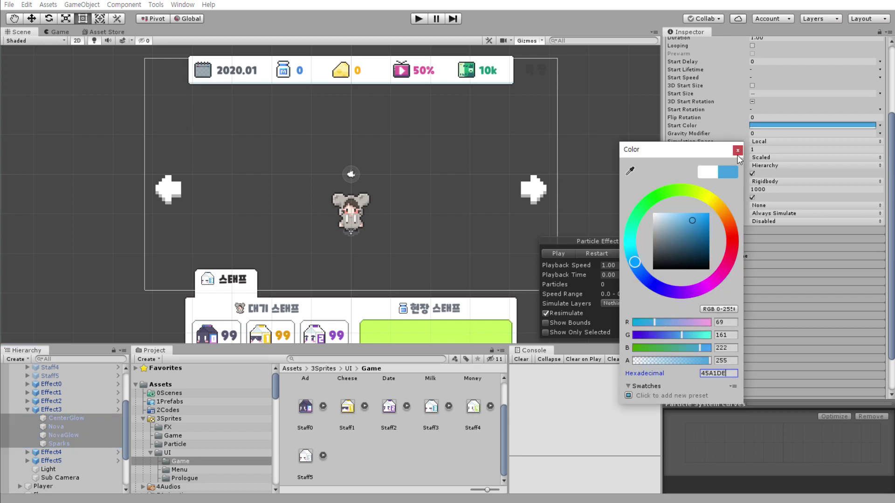
pyautogui.press('Return')
pyautogui.click(82, 418)
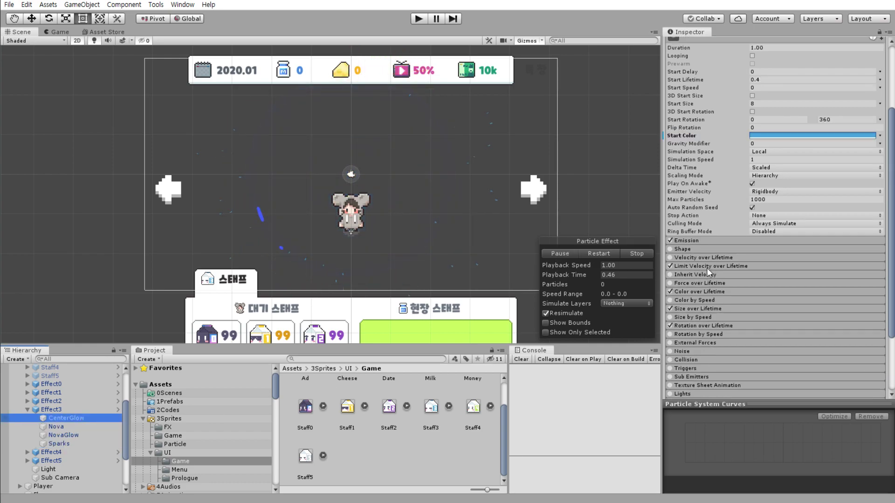
# - Set the first key of CenterGlow's Color over Lifetime gradient to light blue 45A1DE
pyautogui.click(706, 290)
pyautogui.click(798, 301)
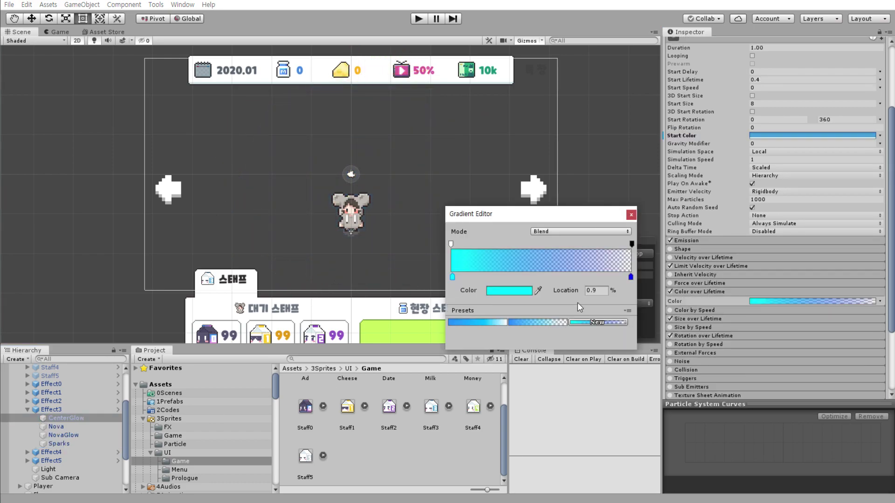
pyautogui.click(506, 291)
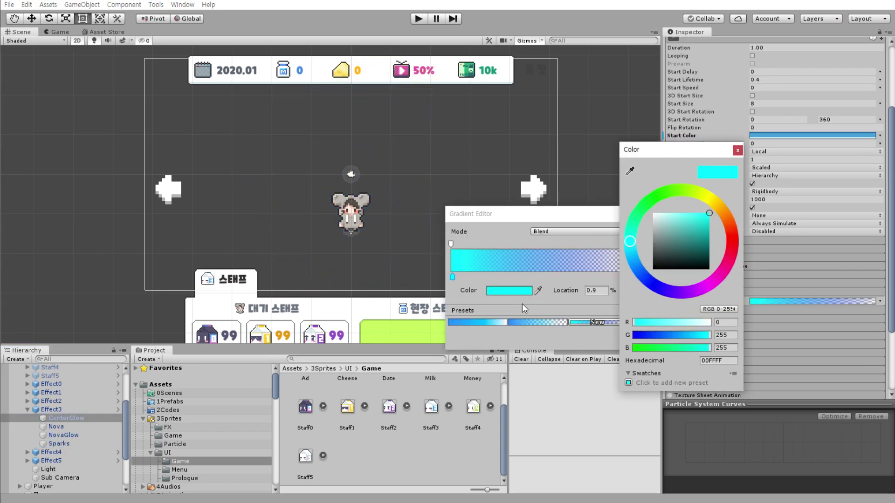
pyautogui.write('45A1DE')
pyautogui.click(737, 150)
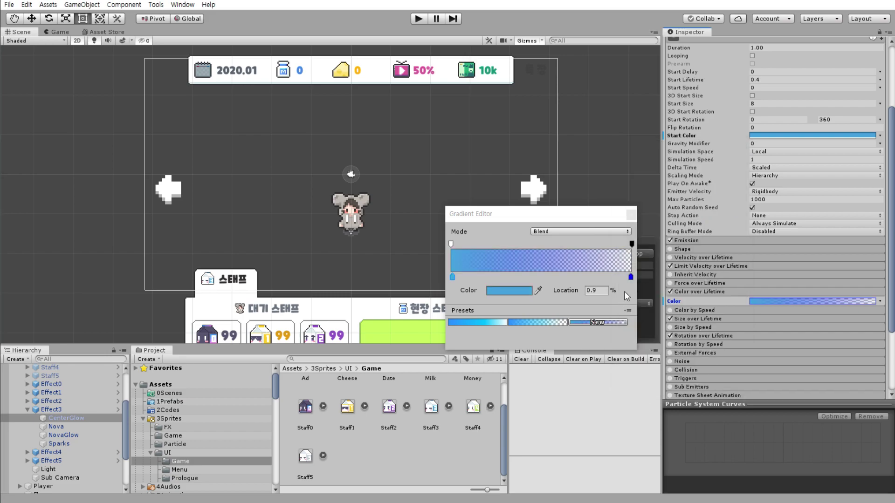
# - Make CenterGlow's right gradient key a deeper 0064C3 blue
pyautogui.click(631, 278)
pyautogui.click(520, 290)
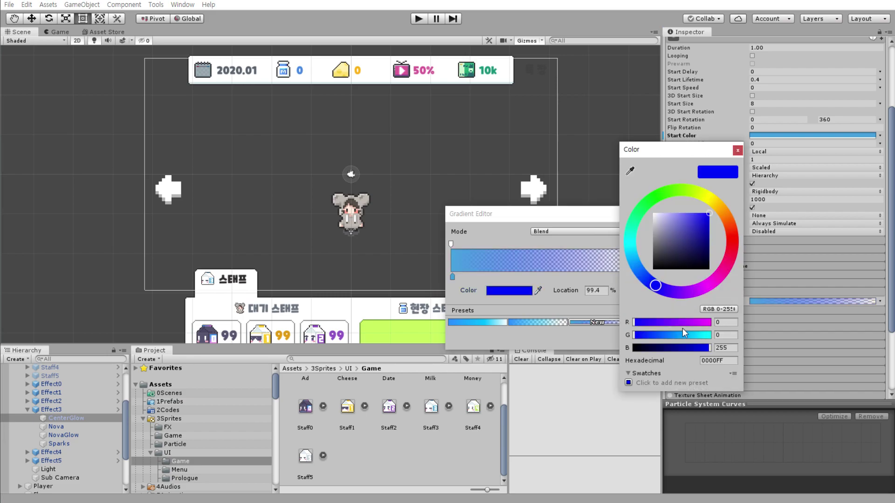
pyautogui.write('45A1DE')
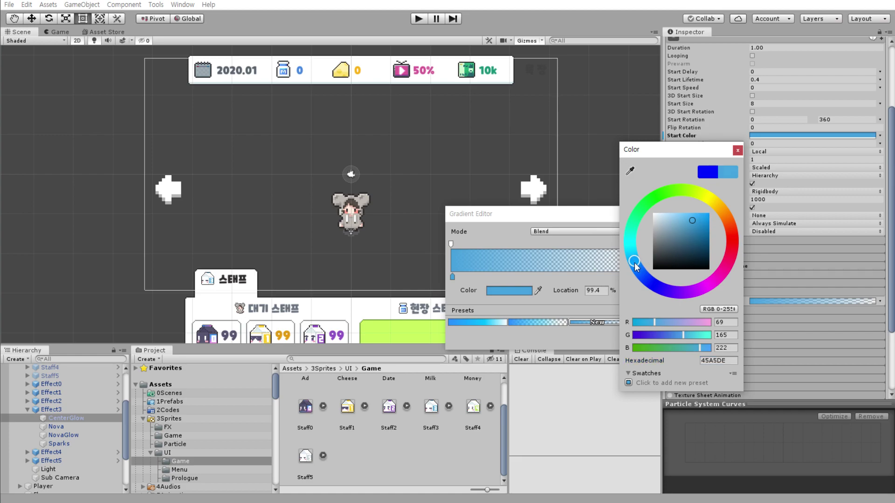
pyautogui.moveTo(692, 220); pyautogui.dragTo(709, 227)
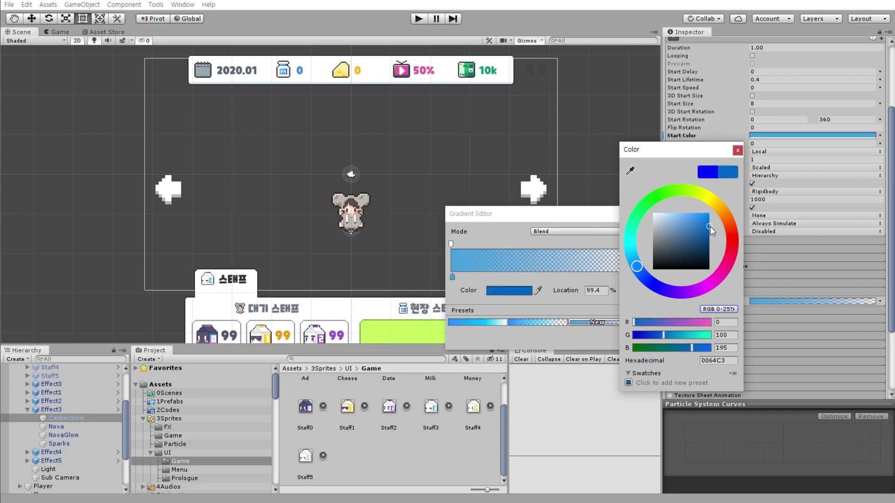
pyautogui.click(737, 150)
pyautogui.click(633, 214)
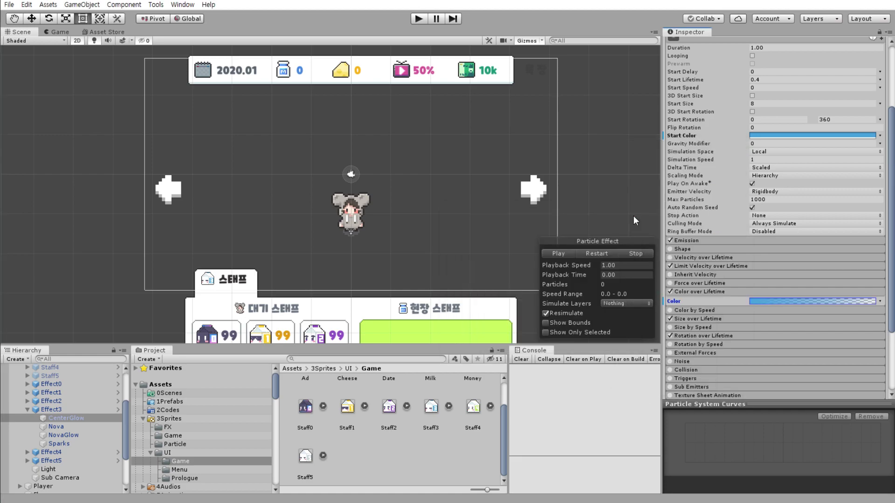
pyautogui.click(84, 428)
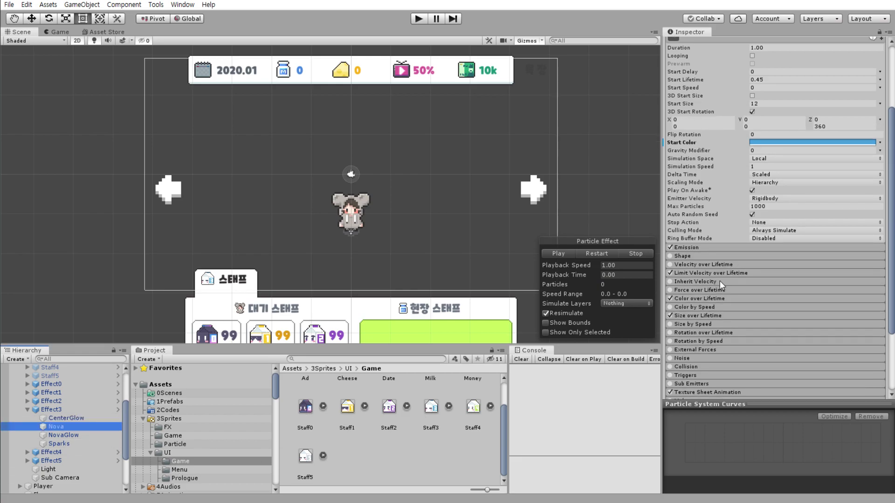
# - Give Nova's Color over Lifetime gradient a 45A1DE middle key and a darkened deep-blue end key
pyautogui.click(717, 298)
pyautogui.click(826, 309)
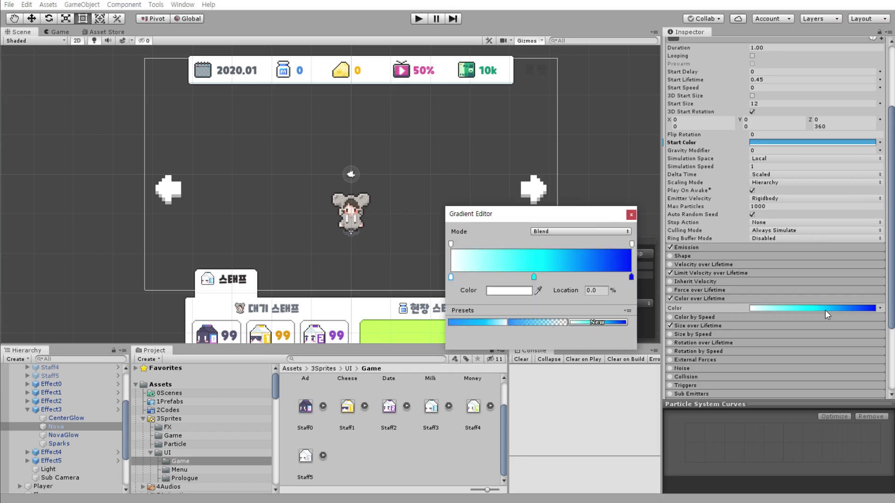
pyautogui.click(533, 277)
pyautogui.click(514, 291)
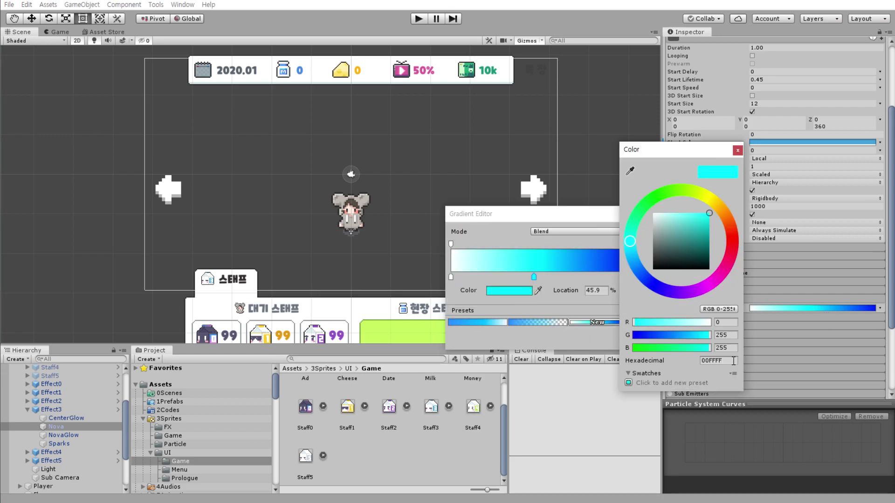
pyautogui.click(737, 150)
pyautogui.click(631, 277)
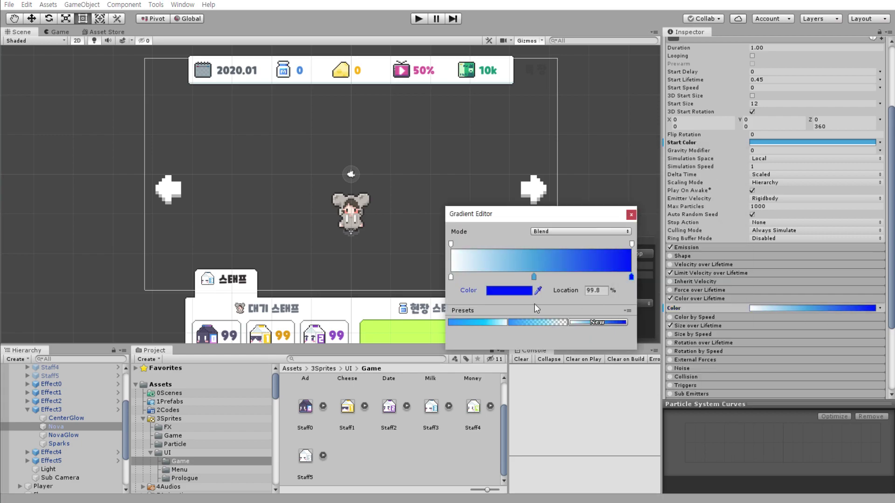
pyautogui.click(509, 290)
pyautogui.click(729, 360)
pyautogui.write('45A1DE')
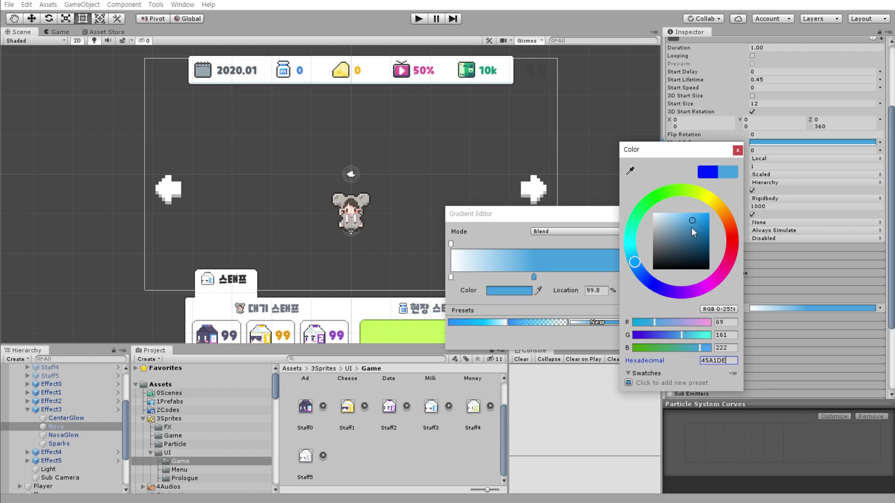
pyautogui.moveTo(693, 220); pyautogui.dragTo(707, 225)
pyautogui.moveTo(635, 262); pyautogui.dragTo(639, 270)
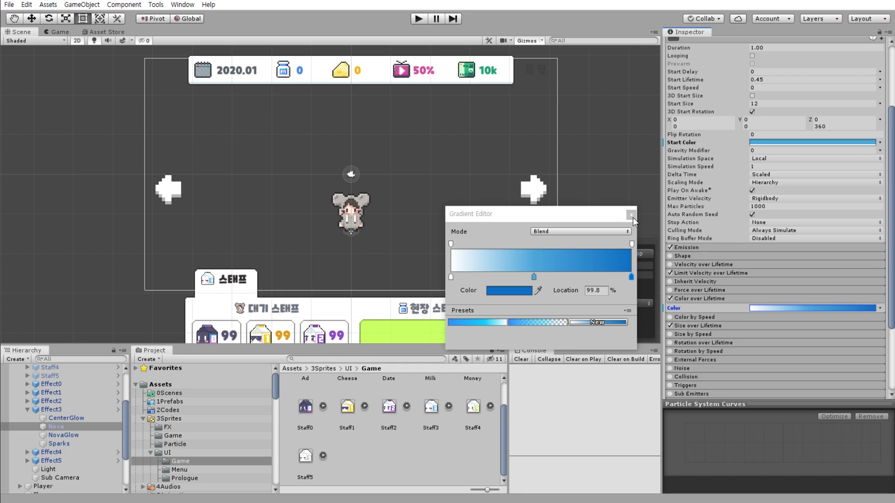
pyautogui.click(632, 216)
# - Set NovaGlow's middle Color over Lifetime key to light blue 45A1DE
pyautogui.click(91, 435)
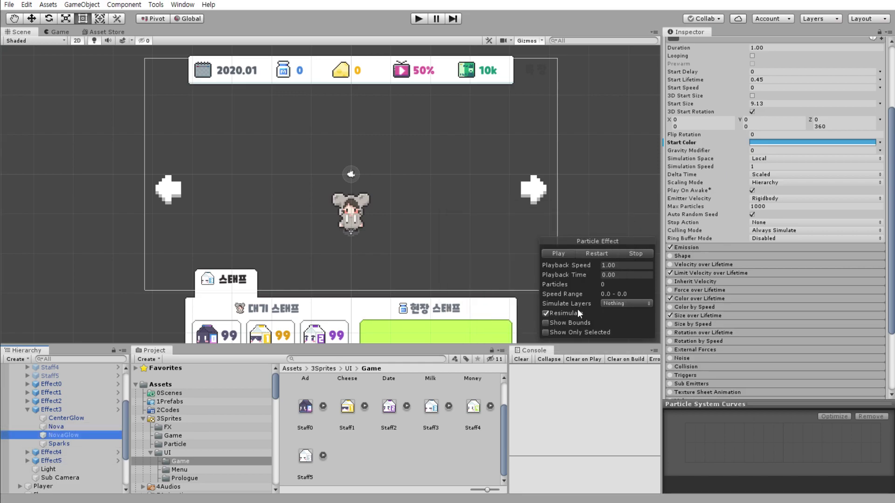
pyautogui.click(723, 272)
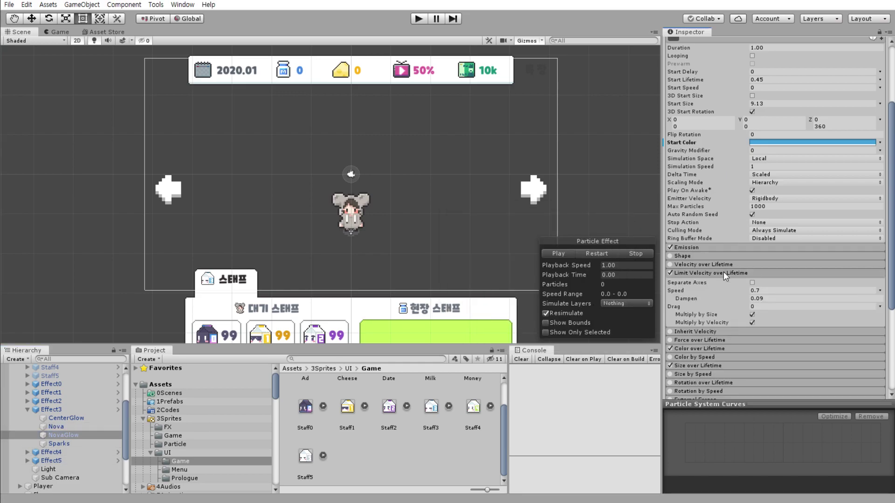
pyautogui.click(723, 272)
pyautogui.click(715, 298)
pyautogui.click(811, 310)
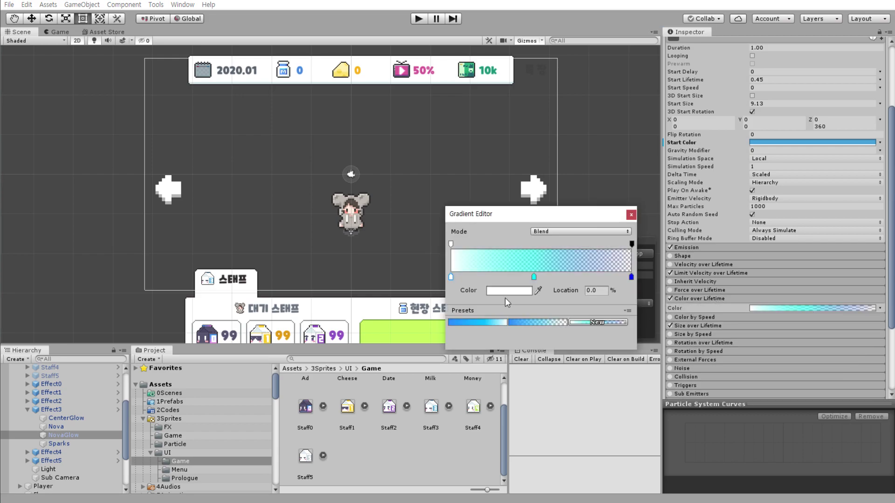
pyautogui.click(534, 277)
pyautogui.click(517, 292)
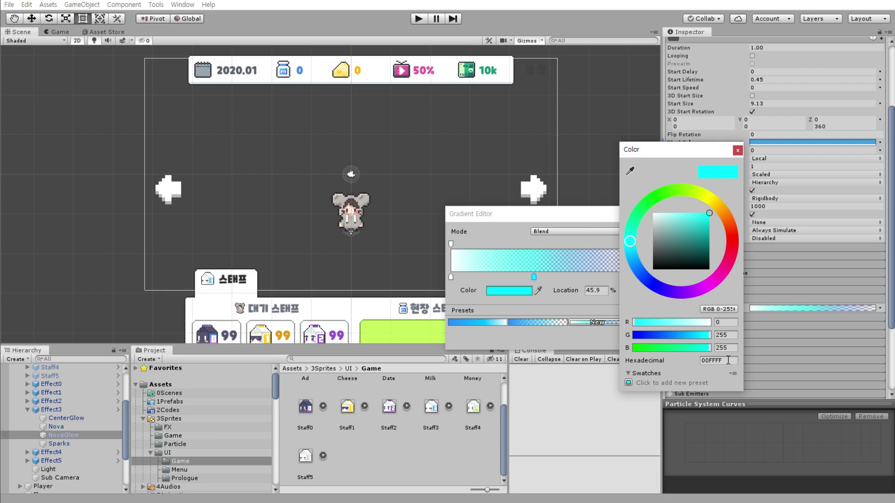
pyautogui.write('45A1DE')
pyautogui.click(737, 150)
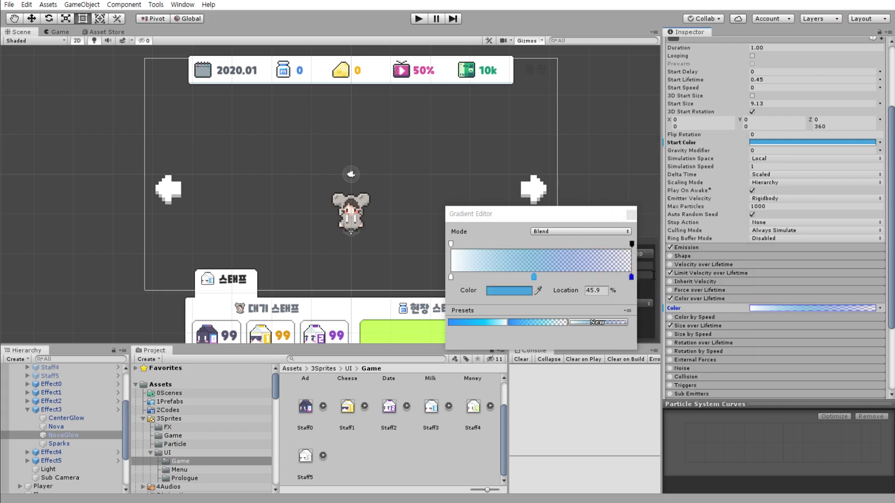
# - Darken NovaGlow's end gradient key to deep blue 004DB5
pyautogui.click(630, 277)
pyautogui.click(519, 292)
pyautogui.click(718, 360)
pyautogui.write('45A1DE')
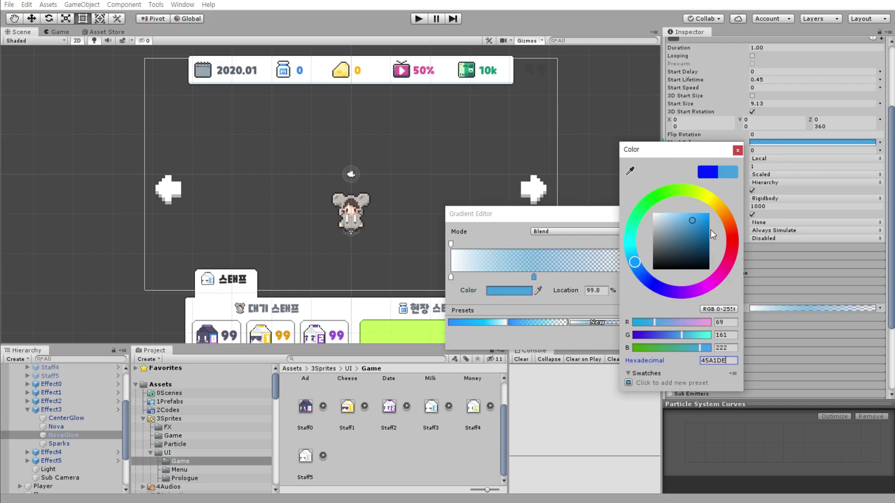
pyautogui.click(647, 266)
pyautogui.moveTo(692, 228); pyautogui.dragTo(716, 229)
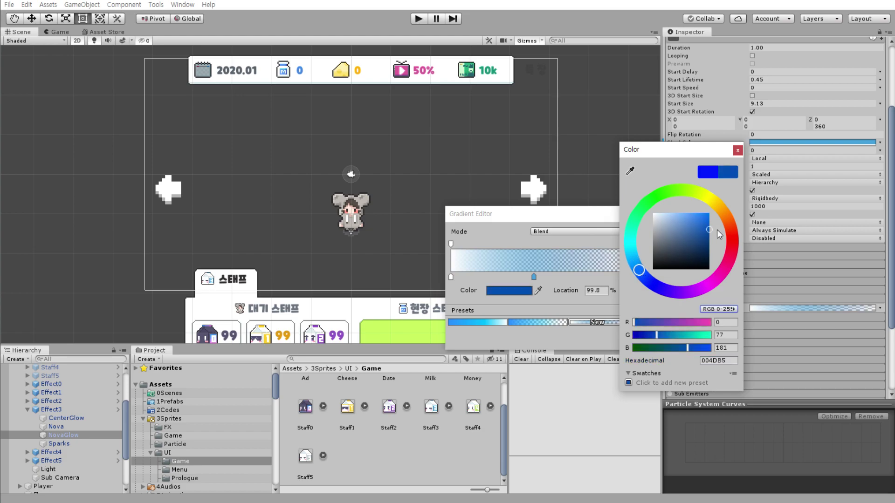
pyautogui.click(737, 150)
pyautogui.click(631, 213)
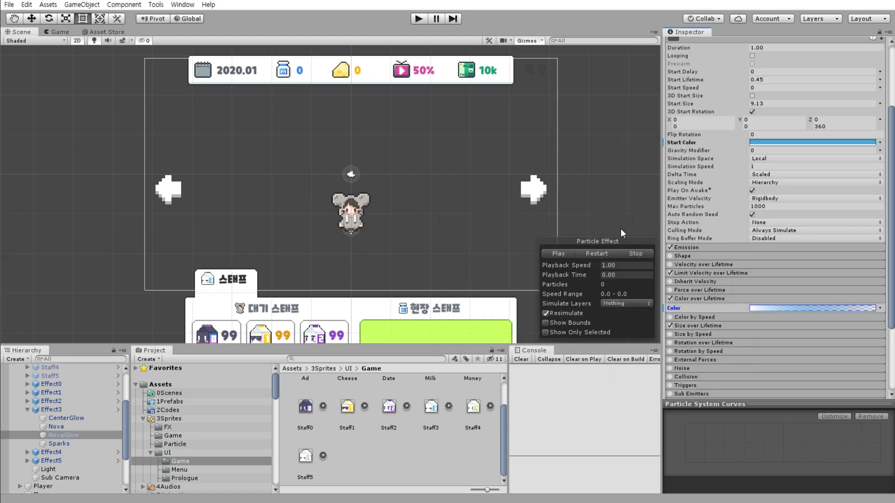
pyautogui.click(108, 444)
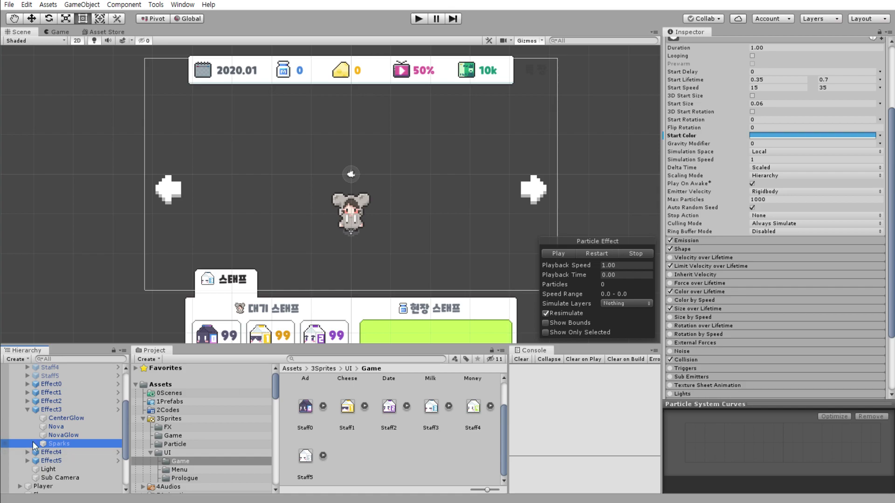
# - Preview Effect3's blue glow burst, then collapse Effect3 and expand Effect2 in the Hierarchy
pyautogui.click(75, 412)
pyautogui.click(603, 252)
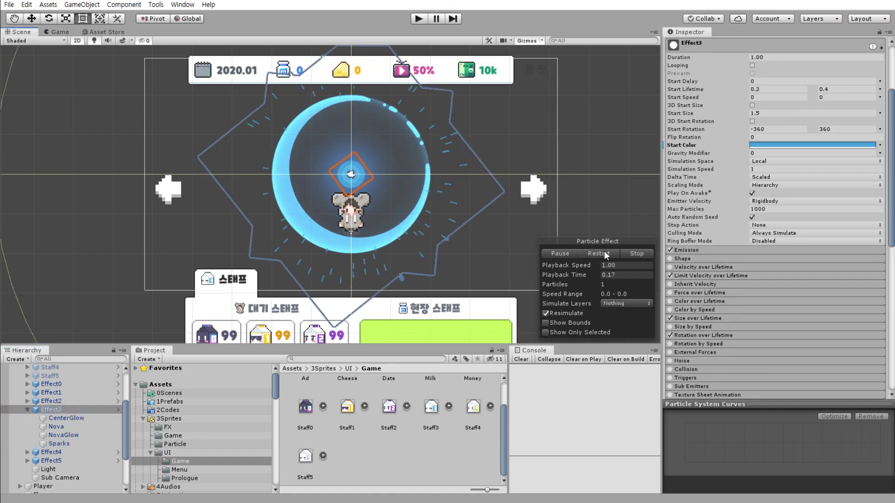
pyautogui.click(603, 253)
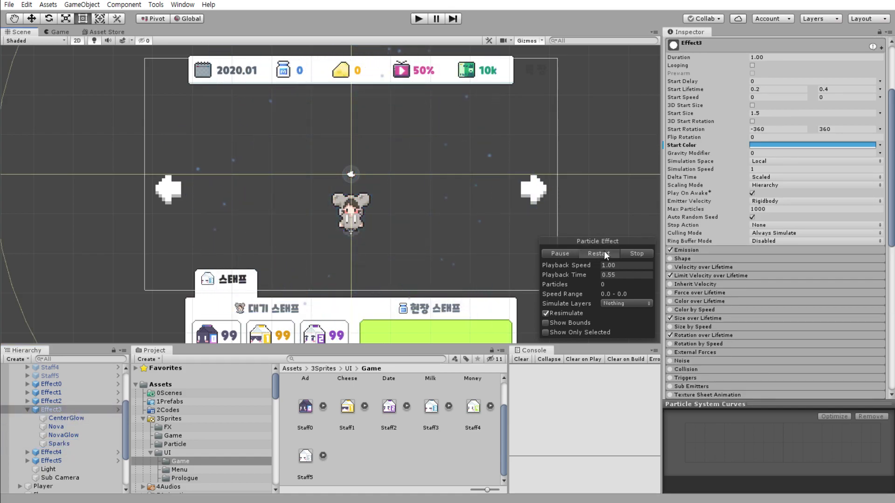
pyautogui.click(26, 409)
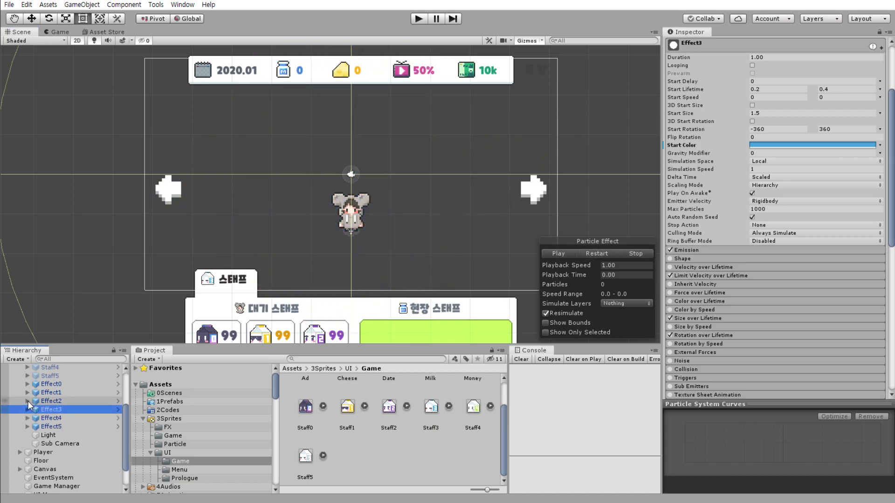
pyautogui.click(27, 401)
# - Eyedrop Effect2's Start Color from the Staff2 icon, giving purple 9153C7
pyautogui.click(64, 404)
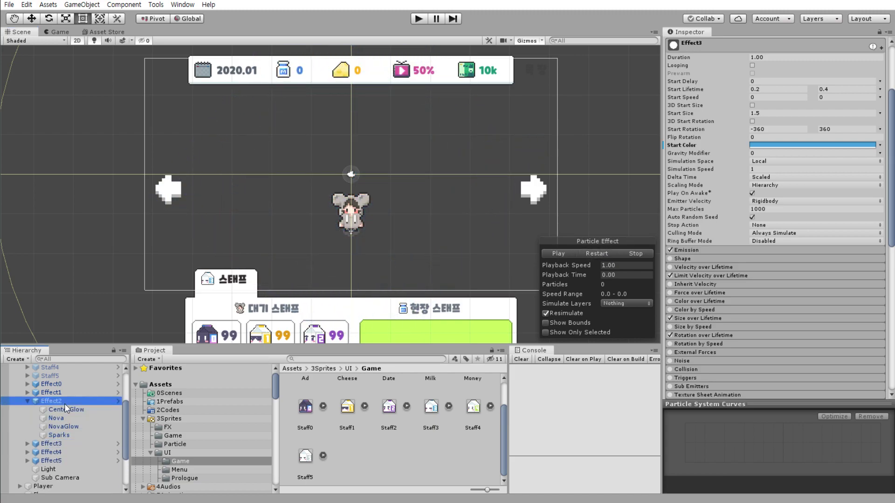
pyautogui.click(841, 146)
pyautogui.click(633, 171)
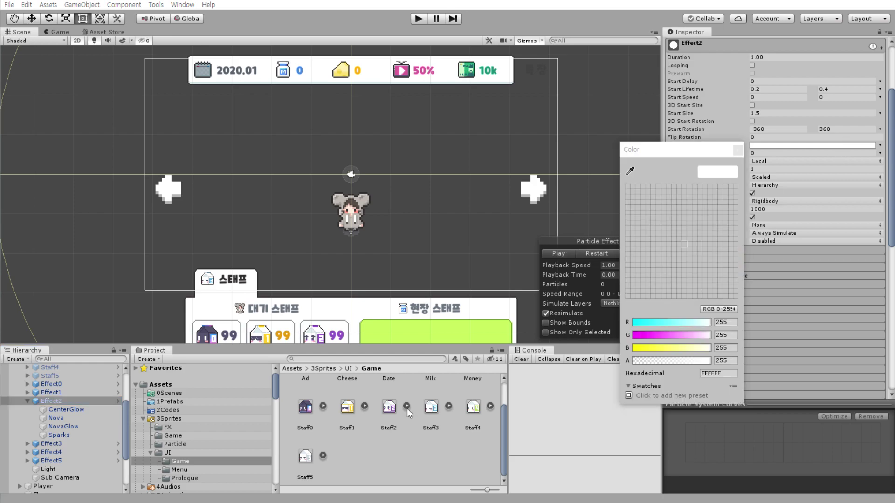
pyautogui.click(392, 407)
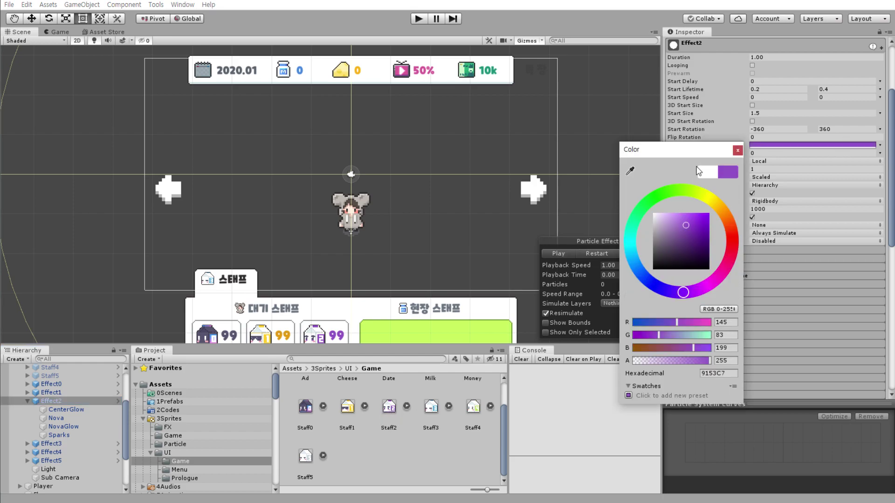
pyautogui.click(735, 152)
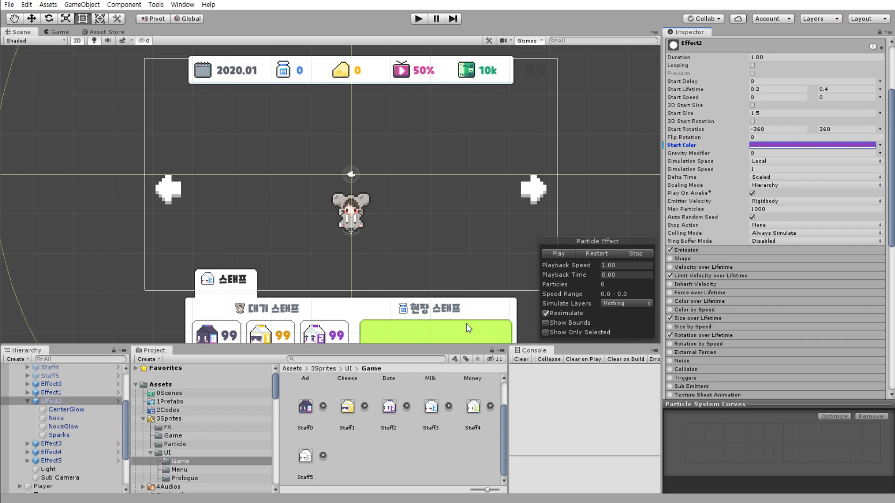
pyautogui.click(833, 147)
pyautogui.click(729, 373)
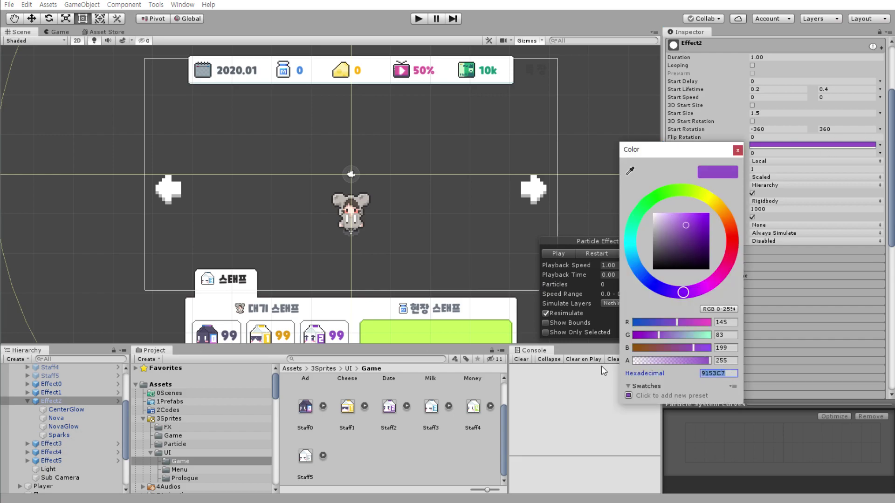
pyautogui.click(737, 150)
# - Set the Start Color of Effect2's CenterGlow, Nova, NovaGlow and Sparks to 9153C7
pyautogui.click(68, 410)
pyautogui.keyDown('shift'); pyautogui.click(74, 432); pyautogui.keyUp('shift')
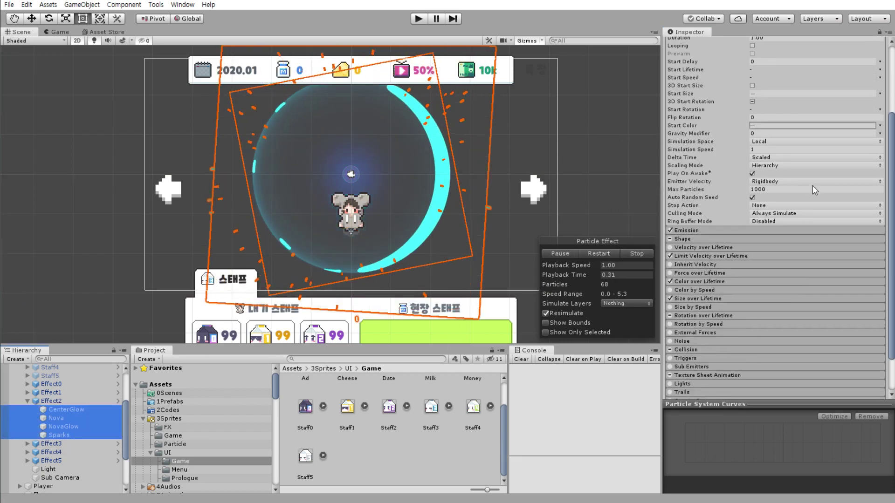
pyautogui.click(800, 125)
pyautogui.click(724, 373)
pyautogui.write('9153C7')
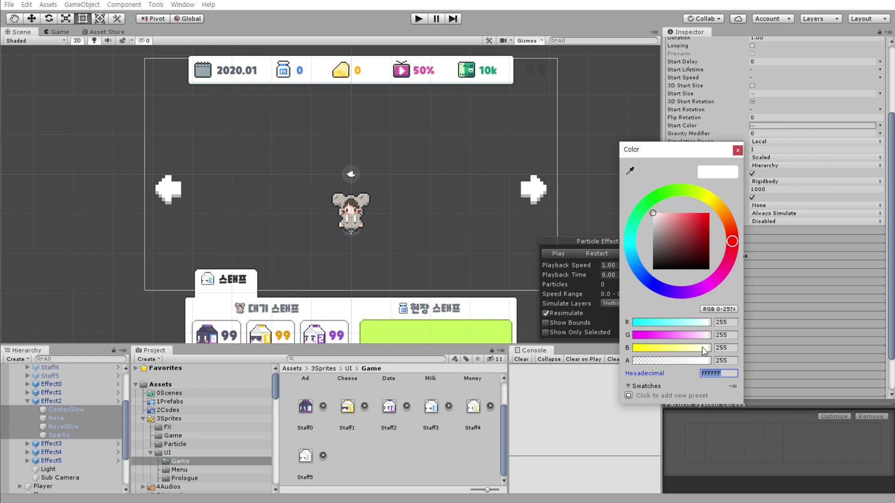
pyautogui.click(737, 150)
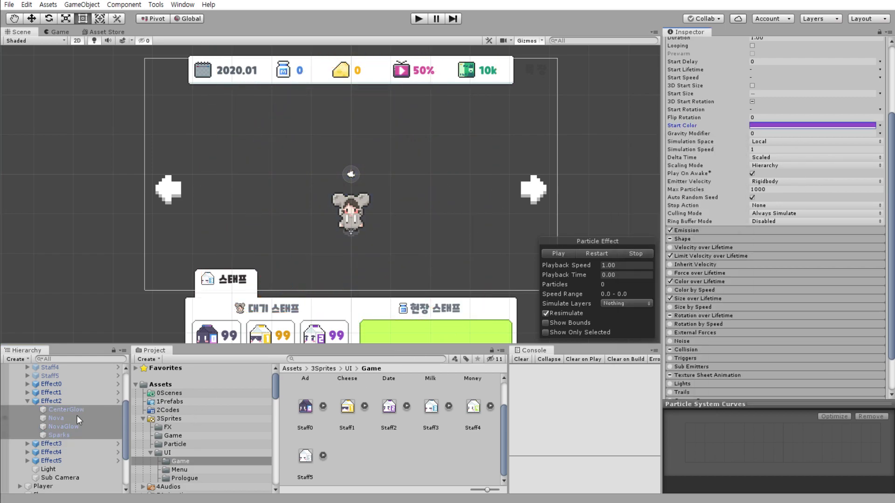
pyautogui.click(76, 413)
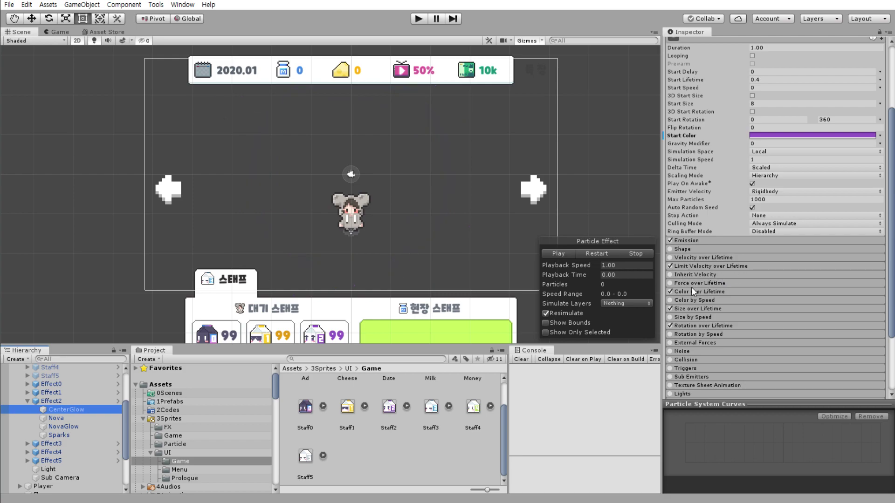
# - Set the first key of CenterGlow's Color over Lifetime gradient to purple 9153C7
pyautogui.click(708, 292)
pyautogui.click(814, 301)
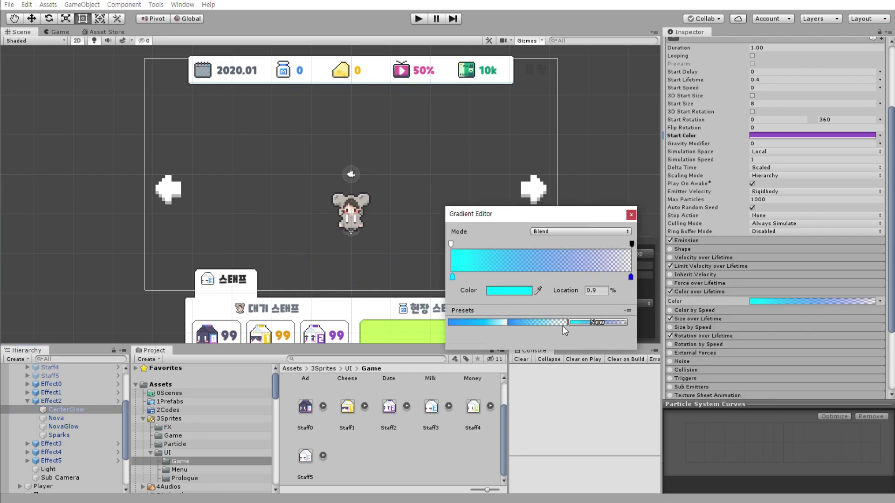
pyautogui.click(509, 290)
pyautogui.click(718, 361)
pyautogui.hotkey('ctrl', 'v')
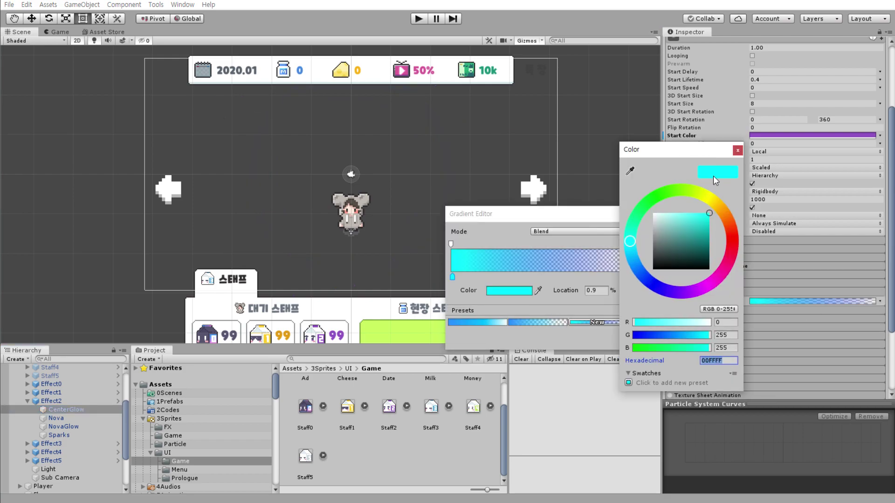
pyautogui.click(738, 150)
# - Make CenterGlow's end gradient key a darker shade of 9153C7 purple
pyautogui.click(620, 278)
pyautogui.click(496, 290)
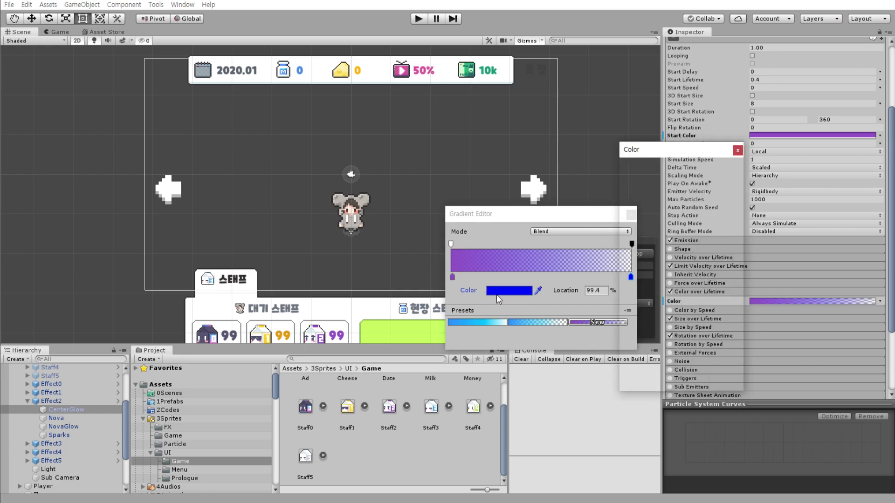
pyautogui.click(718, 360)
pyautogui.write('9153C7')
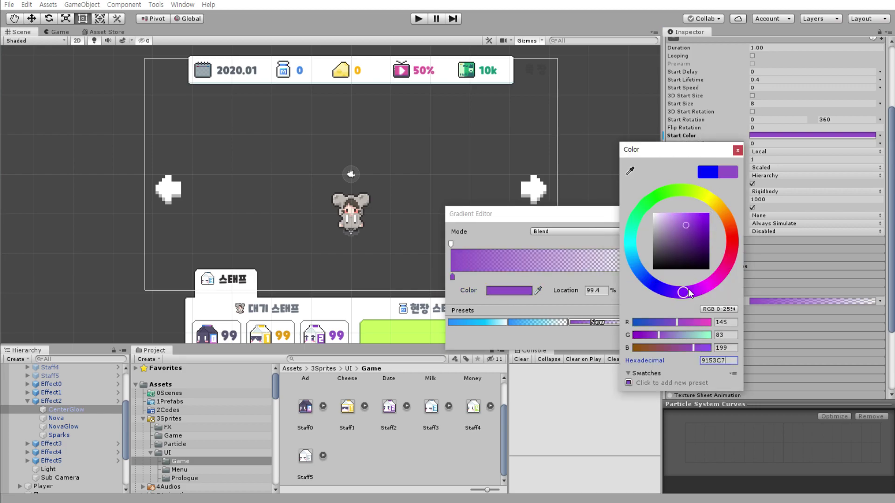
pyautogui.click(687, 295)
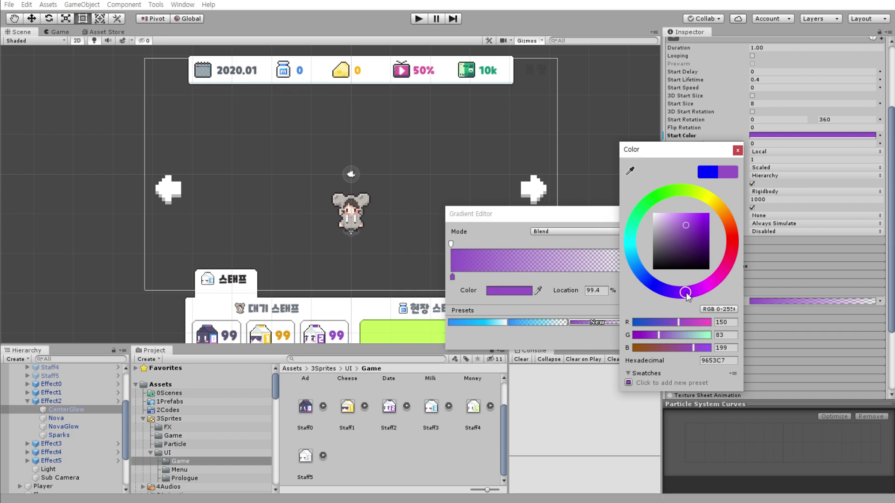
pyautogui.click(694, 229)
pyautogui.click(737, 150)
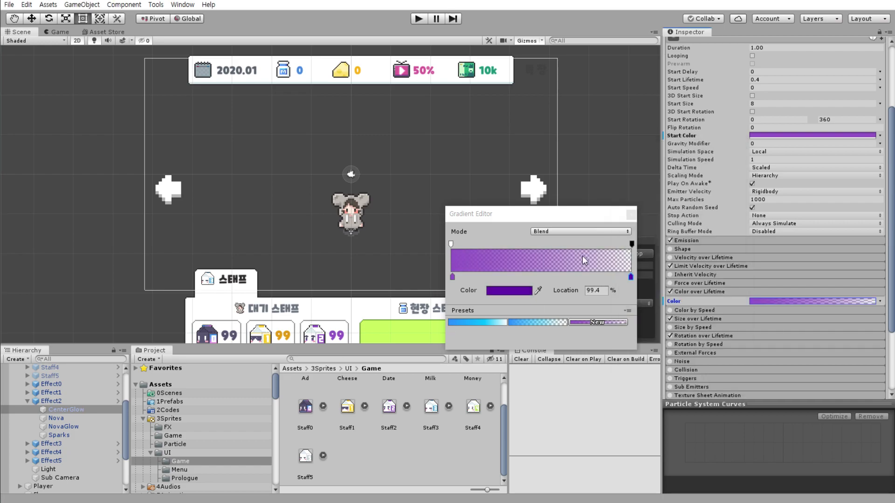
pyautogui.click(630, 215)
# - Turn the middle key of Nova's Color over Lifetime gradient purple
pyautogui.click(61, 418)
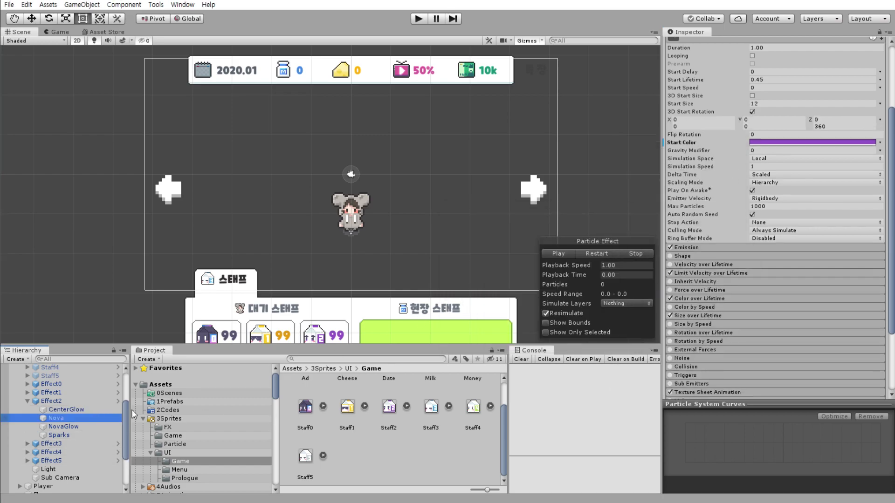
pyautogui.click(697, 274)
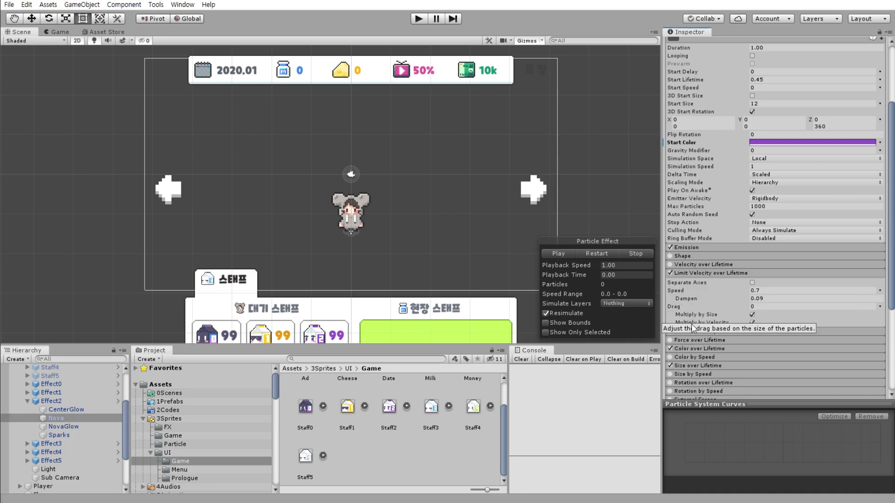
pyautogui.click(785, 359)
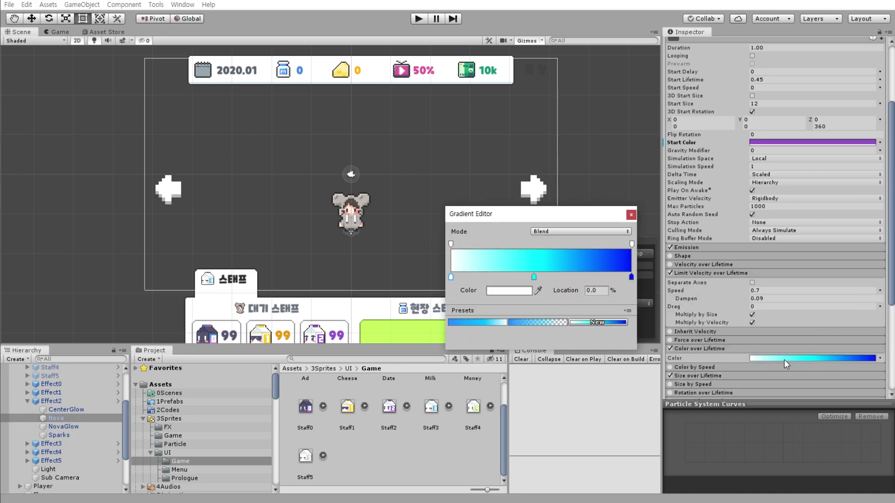
pyautogui.click(534, 276)
pyautogui.click(518, 291)
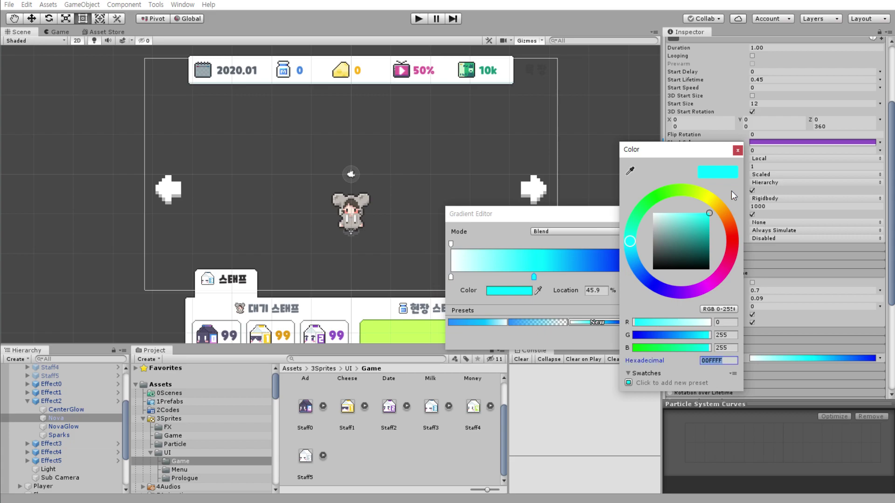
pyautogui.click(685, 293)
pyautogui.click(613, 280)
# - Set Nova's end gradient key to 9153C7 and deepen it to dark violet
pyautogui.click(630, 276)
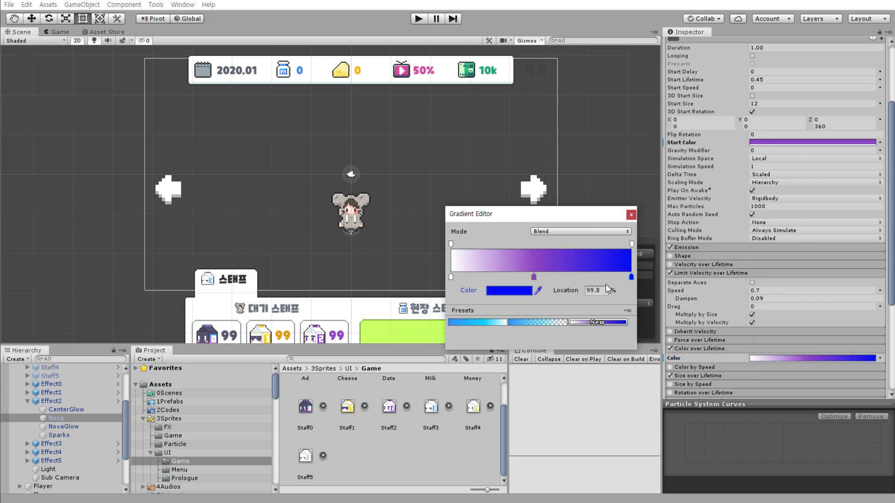
pyautogui.click(513, 292)
pyautogui.write('9153C7')
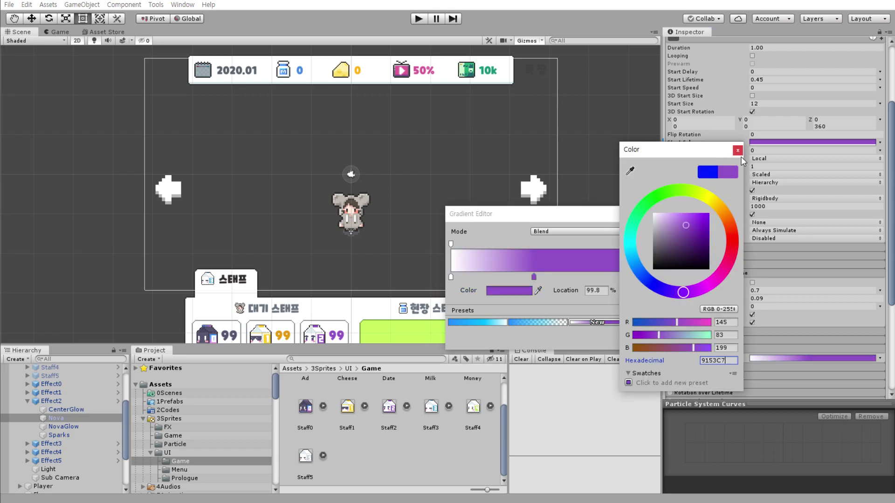
pyautogui.moveTo(709, 268); pyautogui.dragTo(706, 229)
pyautogui.click(719, 179)
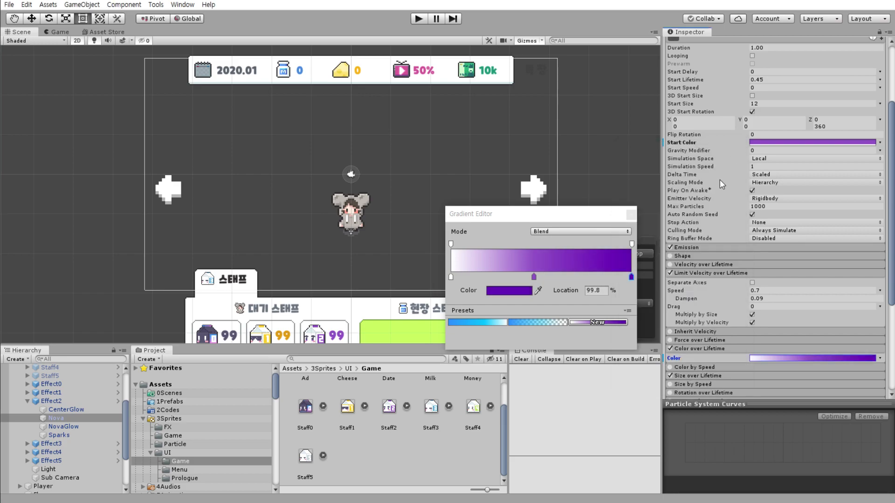
pyautogui.click(64, 426)
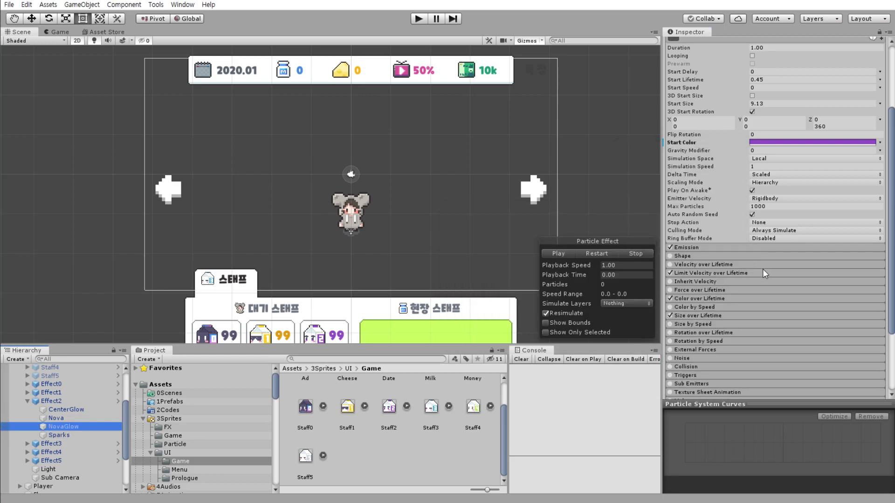
# - Set the middle key of NovaGlow's Color over Lifetime gradient to 9153C7
pyautogui.click(705, 297)
pyautogui.click(813, 307)
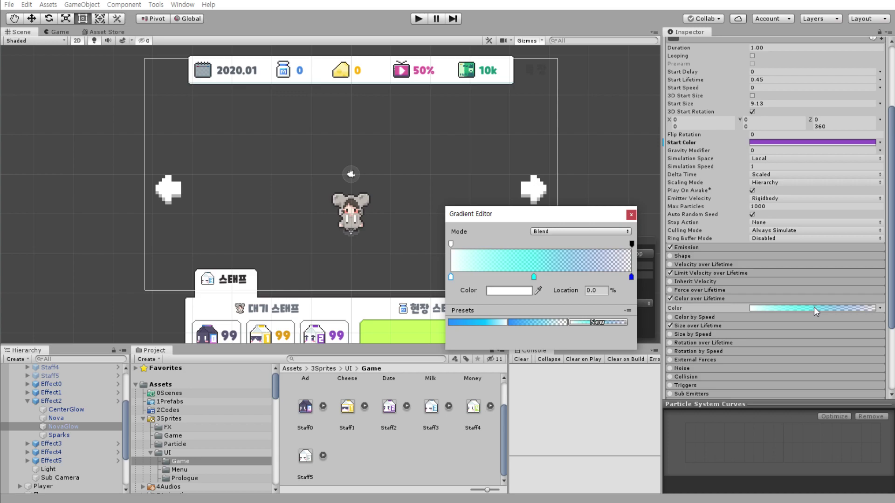
pyautogui.click(533, 277)
pyautogui.click(522, 291)
pyautogui.click(711, 361)
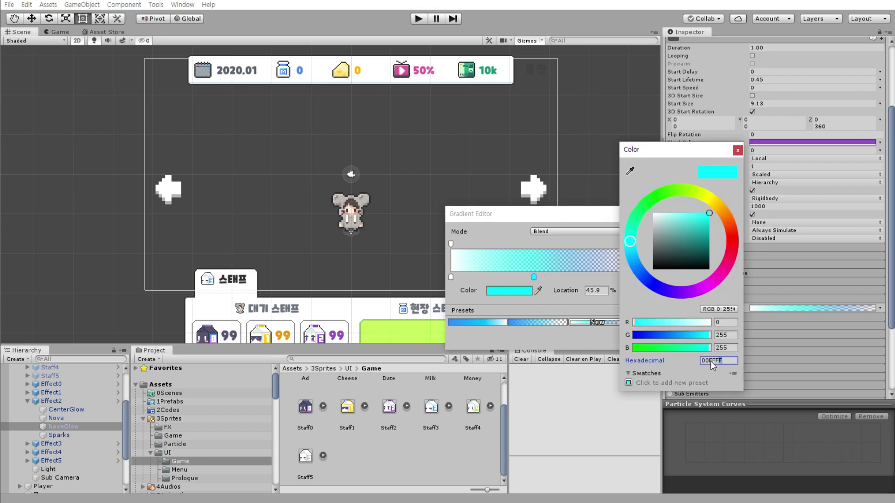
pyautogui.write('9153C7')
pyautogui.click(737, 150)
# - Change NovaGlow's end gradient key from blue to deep violet 5800A4
pyautogui.click(632, 279)
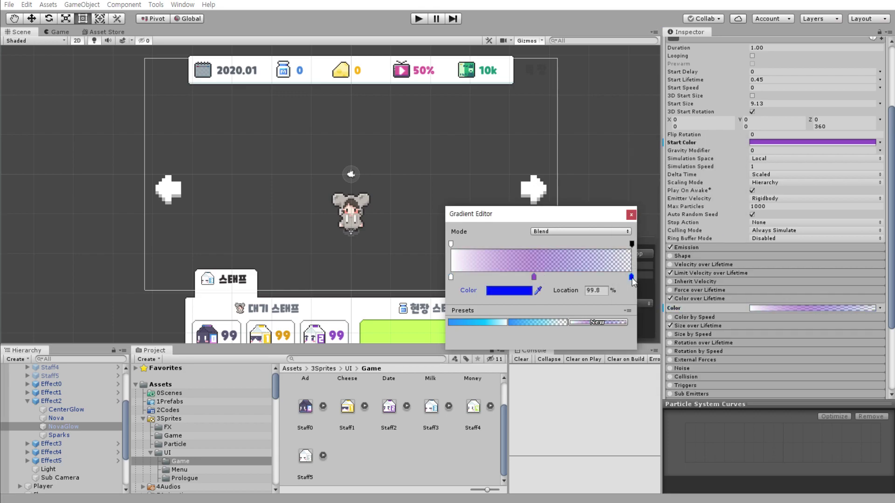
pyautogui.click(517, 291)
pyautogui.click(683, 292)
pyautogui.write('9153C7')
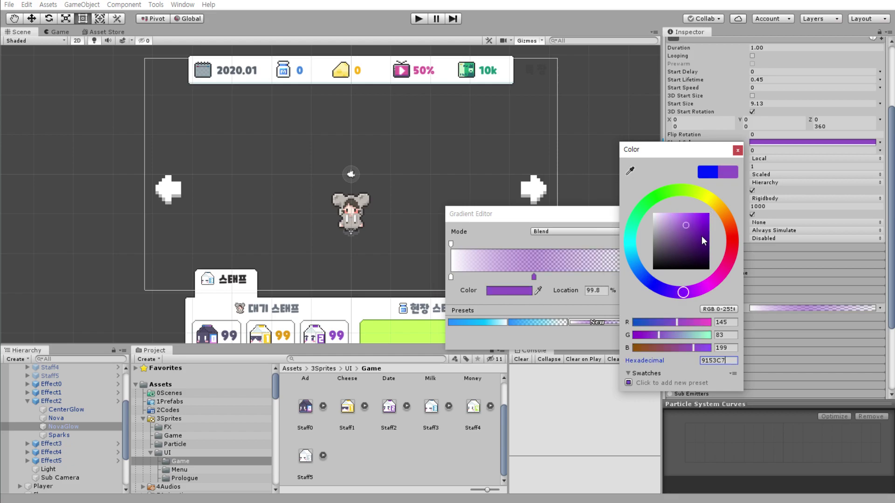
pyautogui.moveTo(700, 236); pyautogui.dragTo(712, 234)
pyautogui.click(737, 150)
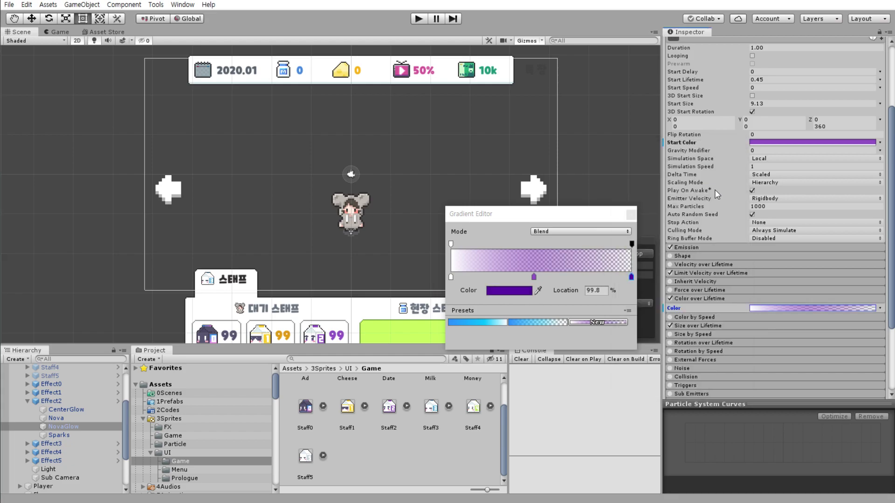
pyautogui.click(634, 212)
pyautogui.click(61, 399)
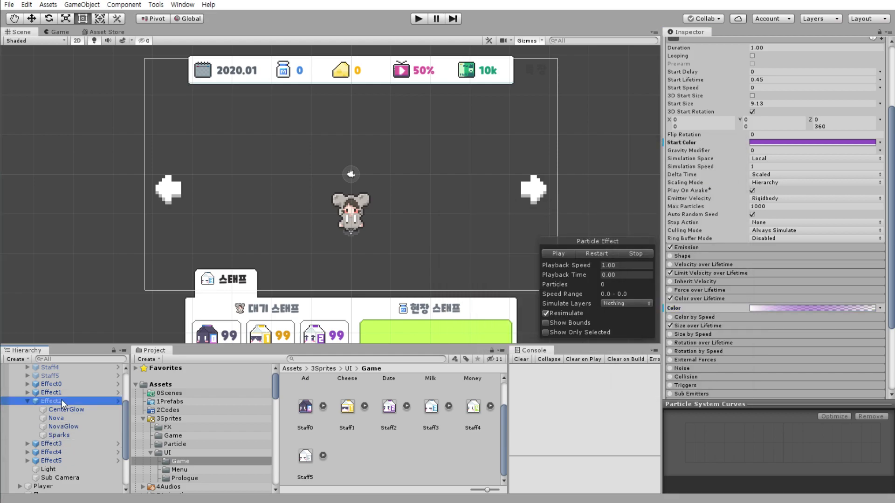
# - Replay Effect2's purple burst, then collapse Effect2 and expand and select Effect1
pyautogui.click(595, 254)
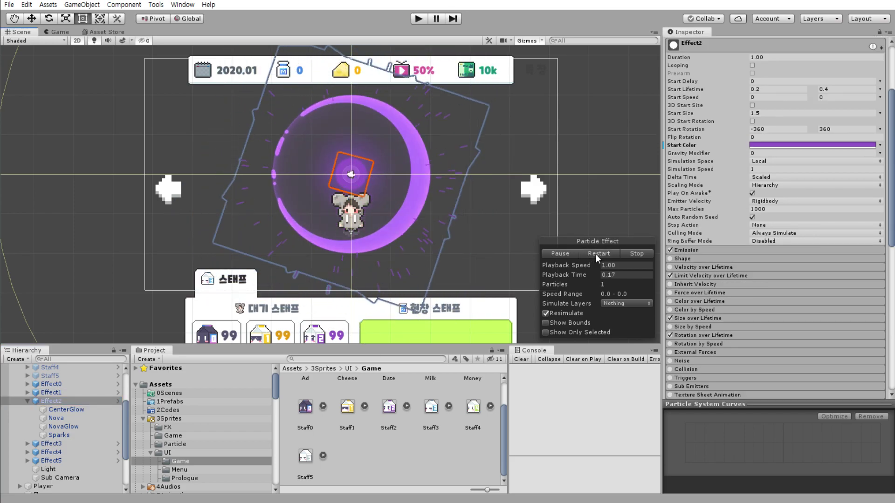
pyautogui.click(594, 253)
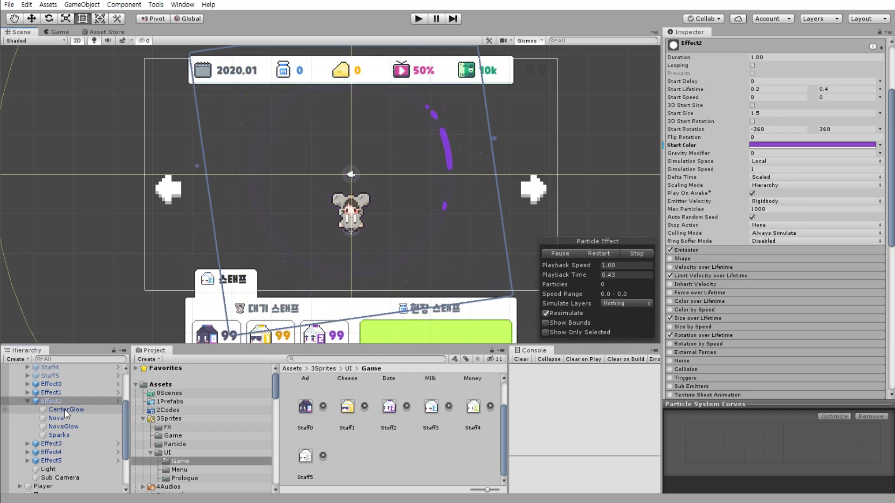
pyautogui.click(29, 399)
pyautogui.click(26, 401)
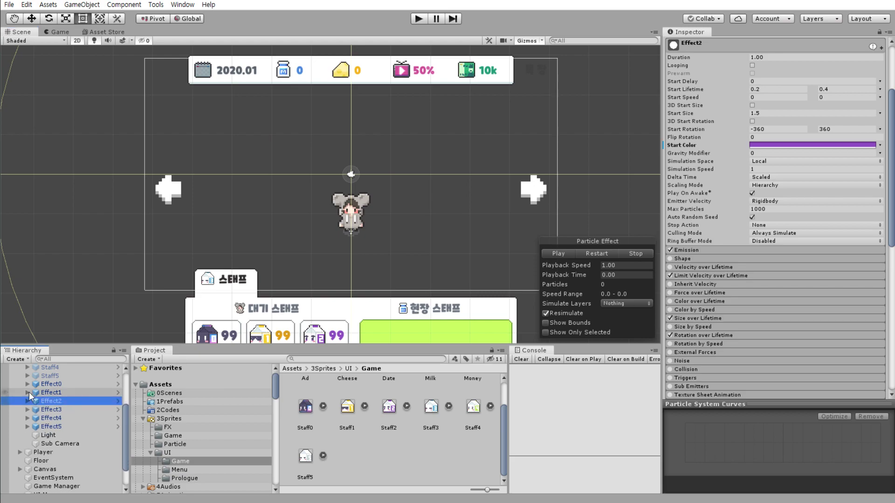
pyautogui.click(28, 392)
pyautogui.click(55, 394)
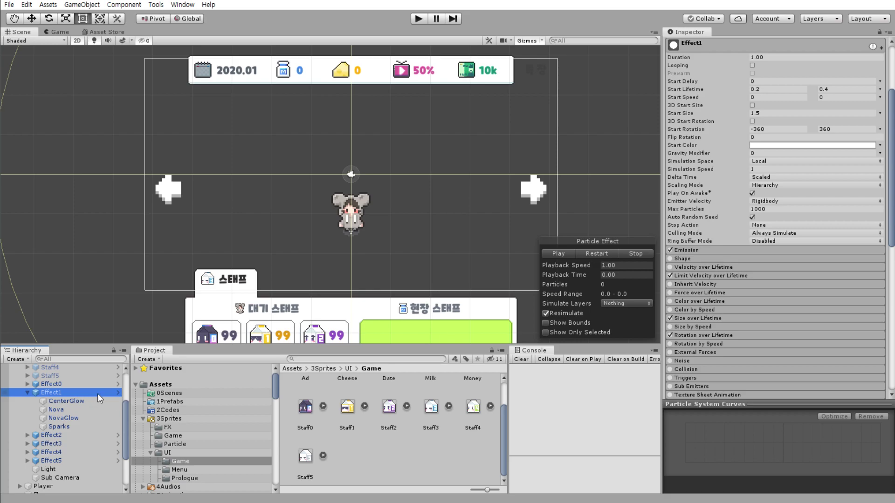
# - Eyedrop the Staff1 cheese icon's yellow into the Start Color of Effect1 and its children
pyautogui.keyDown('shift'); pyautogui.click(71, 426); pyautogui.keyUp('shift')
pyautogui.click(795, 126)
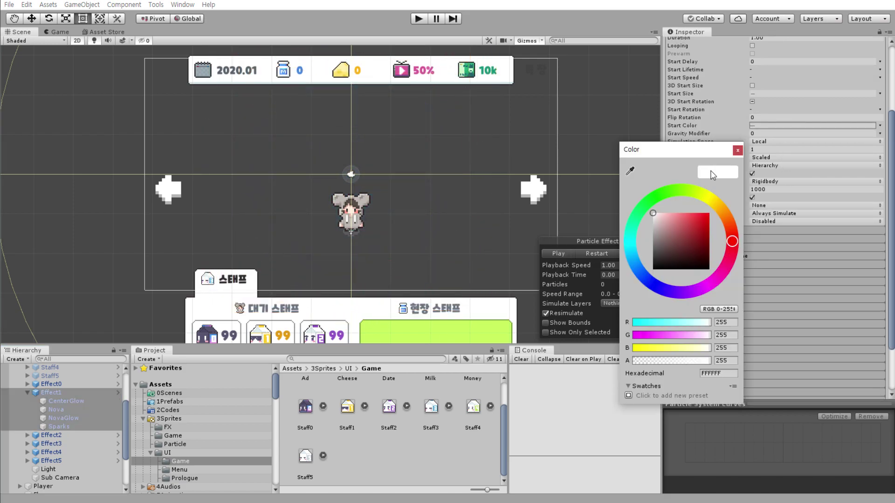
pyautogui.click(631, 171)
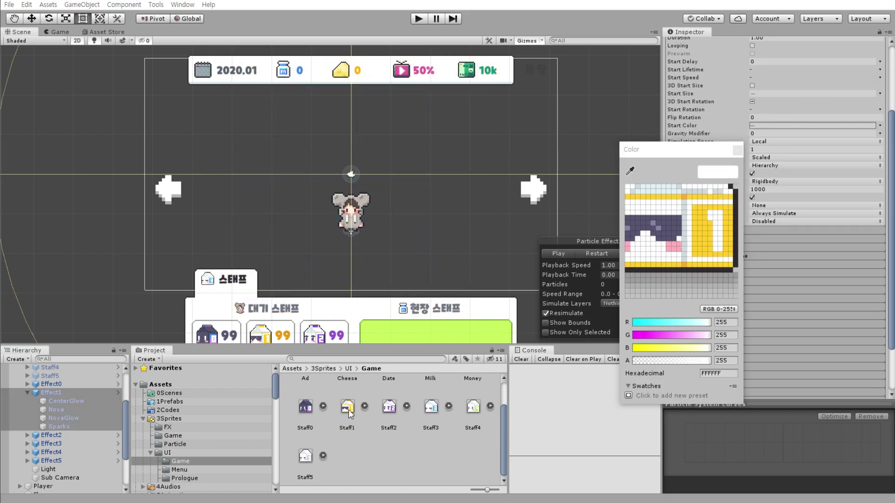
pyautogui.click(350, 412)
pyautogui.click(737, 149)
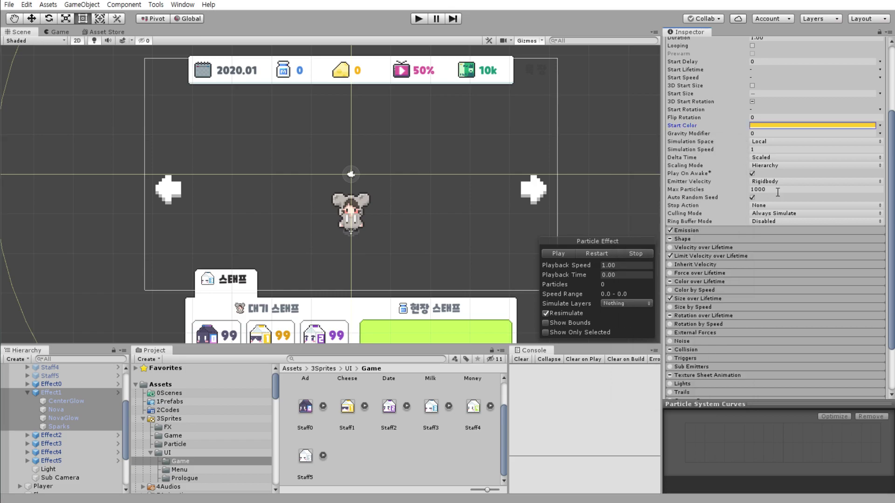
# - Restart Effect1's preview to see the recoloured yellow burst
pyautogui.click(80, 400)
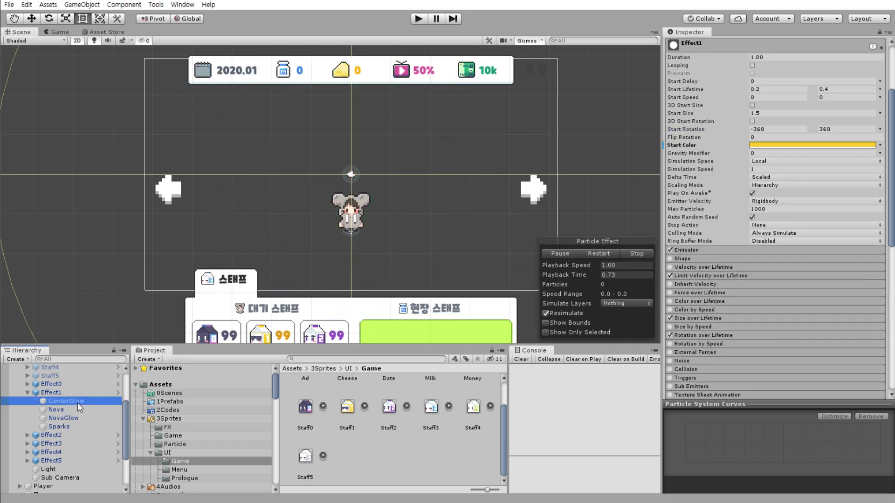
pyautogui.click(80, 393)
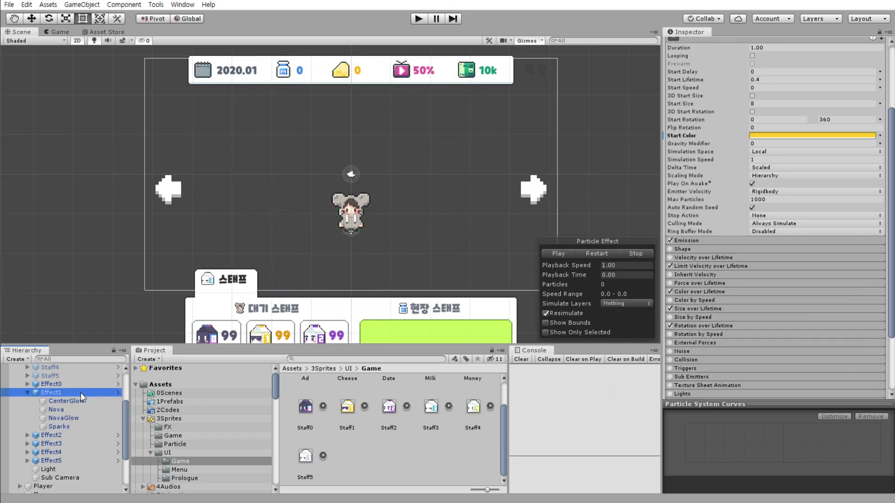
pyautogui.click(598, 253)
pyautogui.click(598, 253)
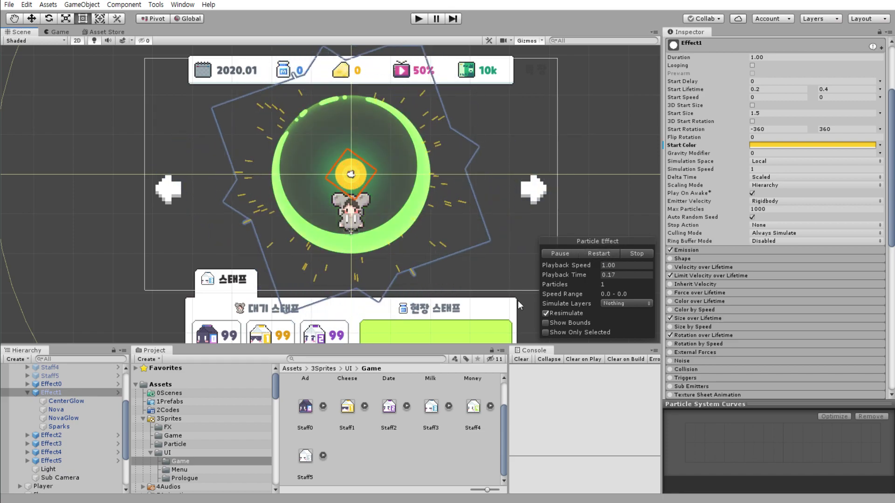
pyautogui.click(63, 400)
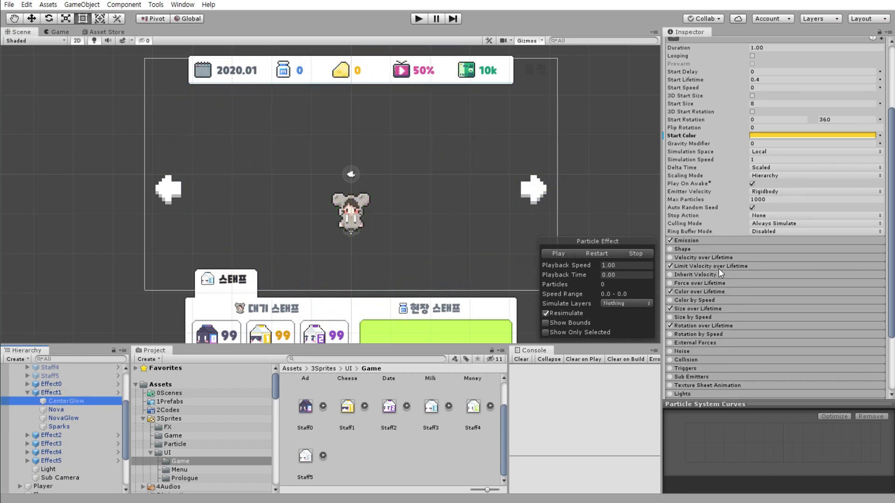
# - Open CenterGlow's Color over Lifetime gradient and copy the yellow FFCD2B hex from its Start Color
pyautogui.click(724, 264)
pyautogui.click(724, 264)
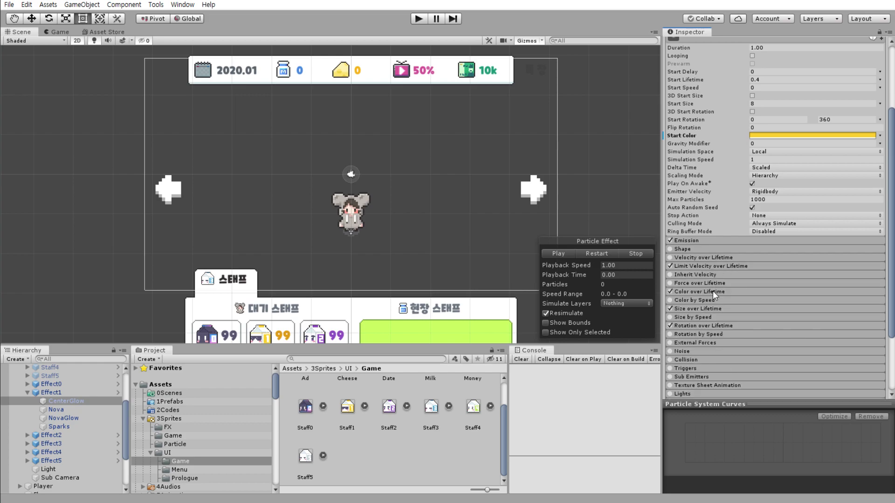
pyautogui.click(711, 292)
pyautogui.click(758, 301)
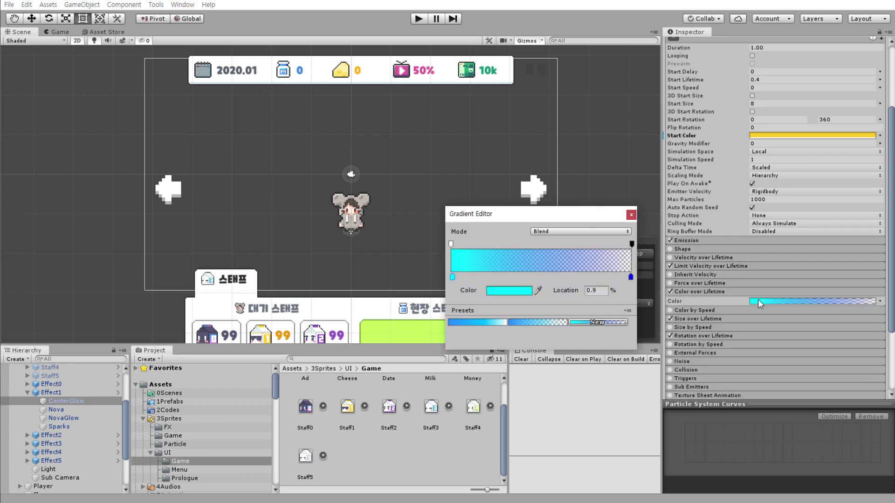
pyautogui.click(502, 290)
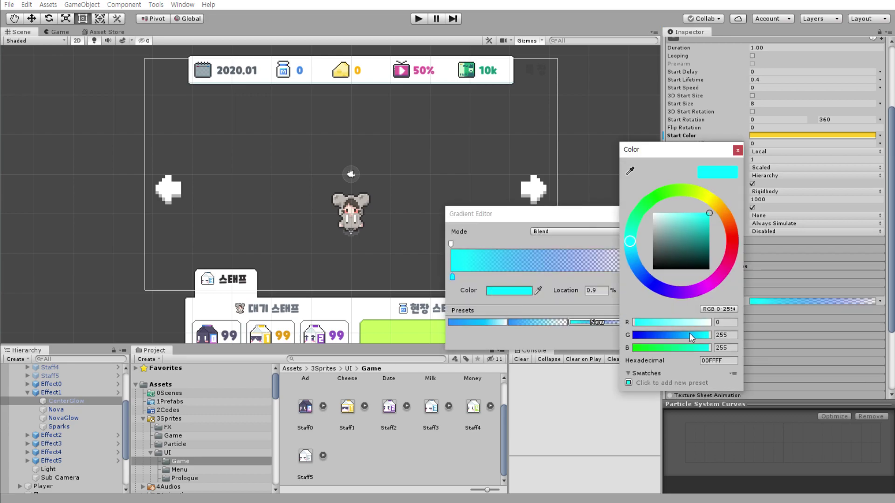
pyautogui.click(726, 361)
pyautogui.write('9153C7')
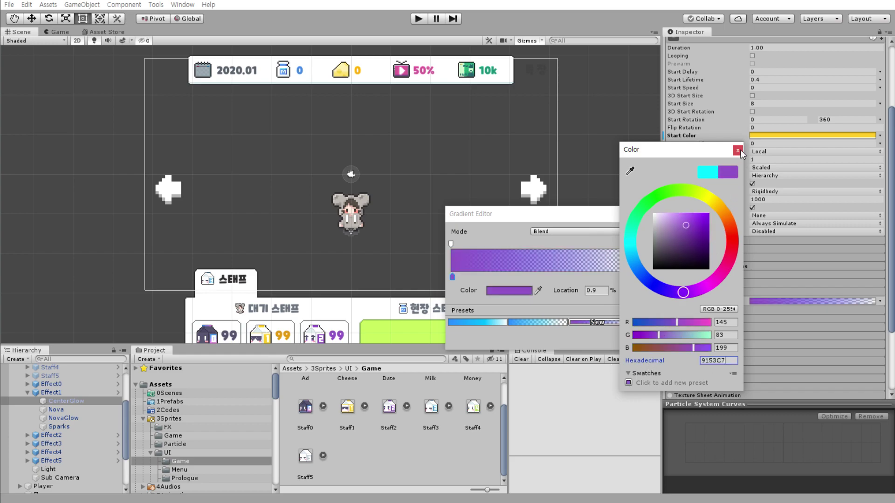
pyautogui.click(738, 150)
pyautogui.click(820, 136)
pyautogui.click(728, 373)
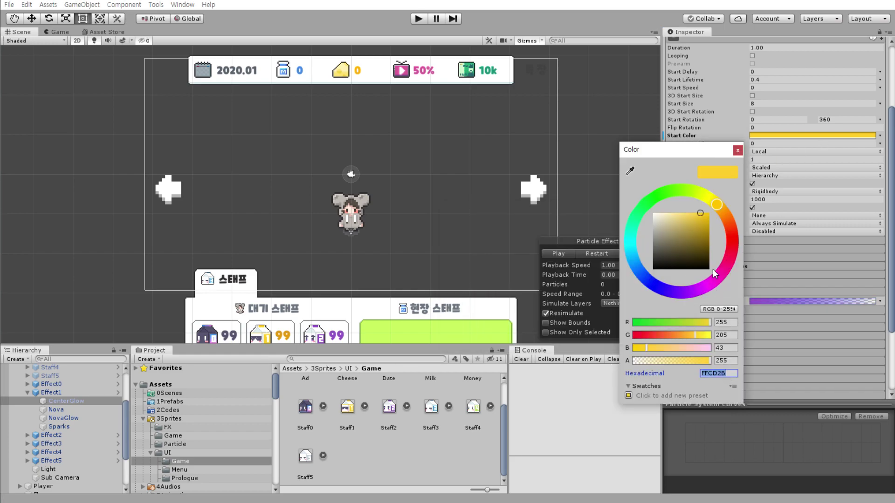
pyautogui.click(737, 150)
# - Set the gradient's left key to the copied yellow FFCD2B
pyautogui.click(785, 301)
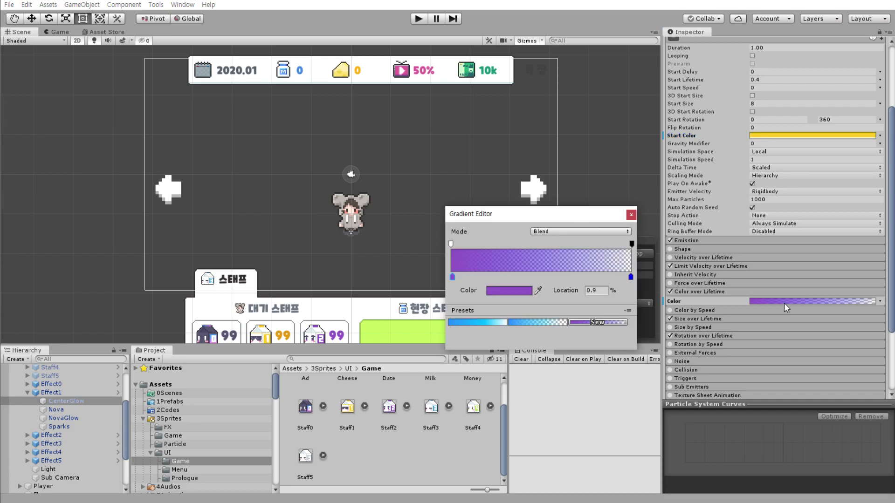
pyautogui.click(491, 291)
pyautogui.click(723, 360)
pyautogui.write('FFCD2B')
pyautogui.press('Return')
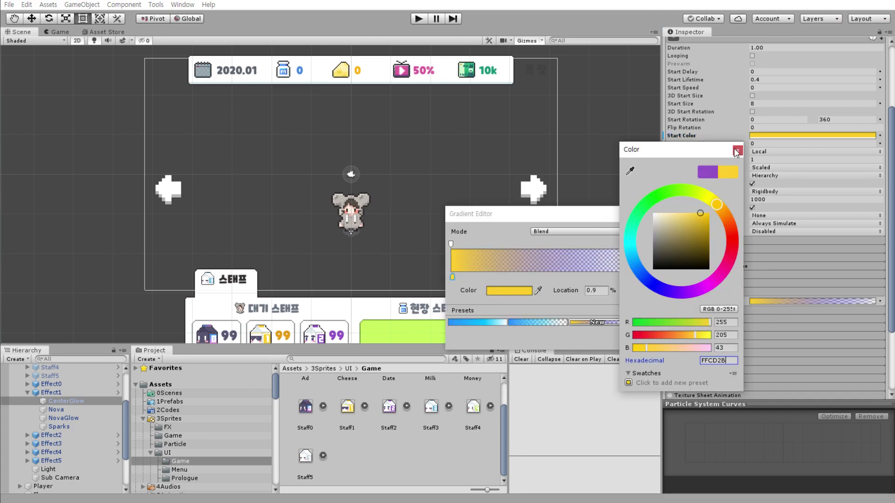
pyautogui.click(738, 150)
# - Set the gradient's right key to a saturated orange FF8F00 and close the Gradient Editor
pyautogui.click(631, 277)
pyautogui.click(514, 290)
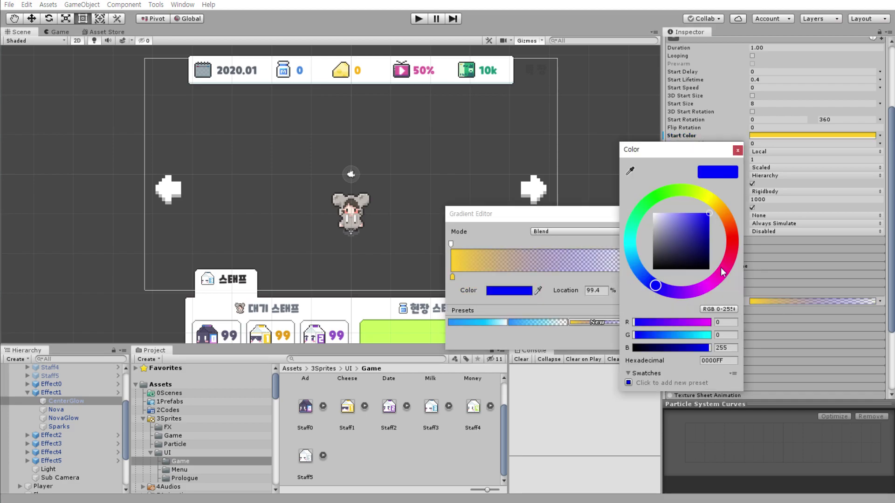
pyautogui.click(719, 208)
pyautogui.click(700, 213)
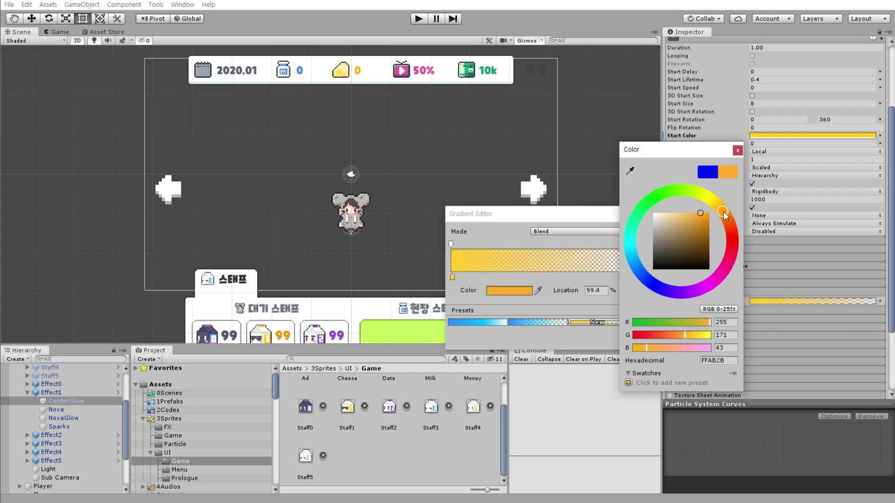
pyautogui.moveTo(703, 218); pyautogui.dragTo(731, 191)
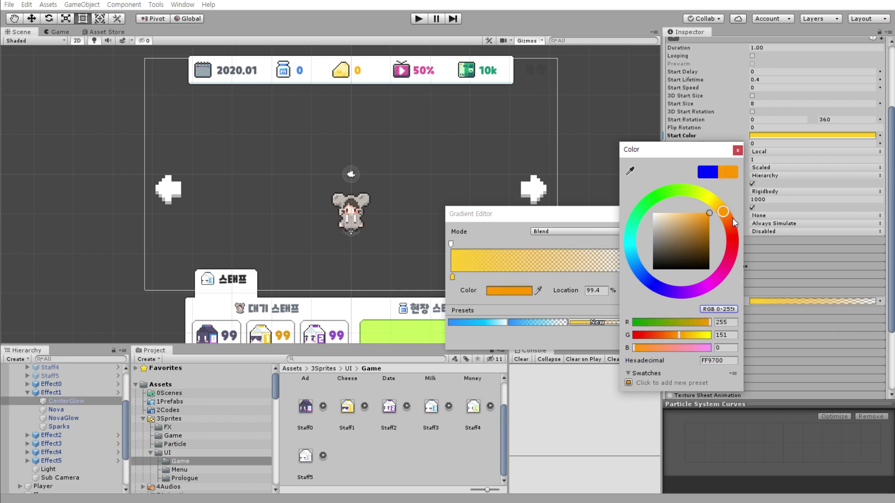
pyautogui.click(726, 214)
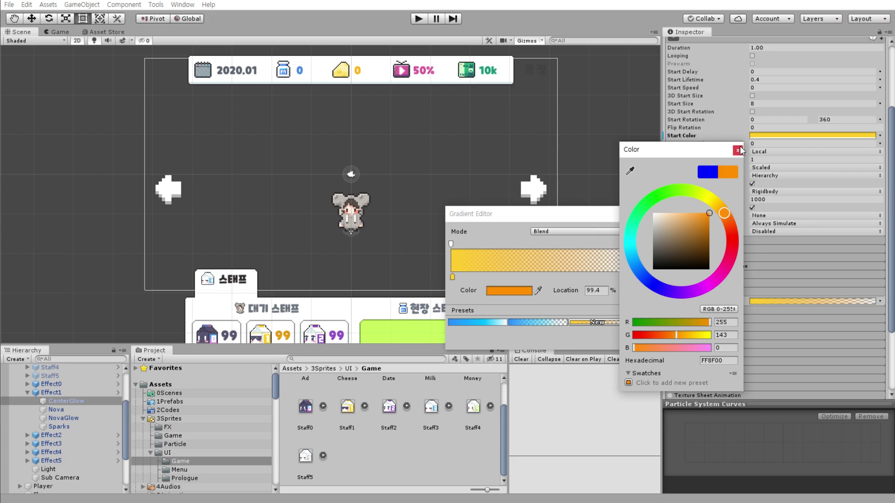
pyautogui.click(646, 220)
pyautogui.click(633, 219)
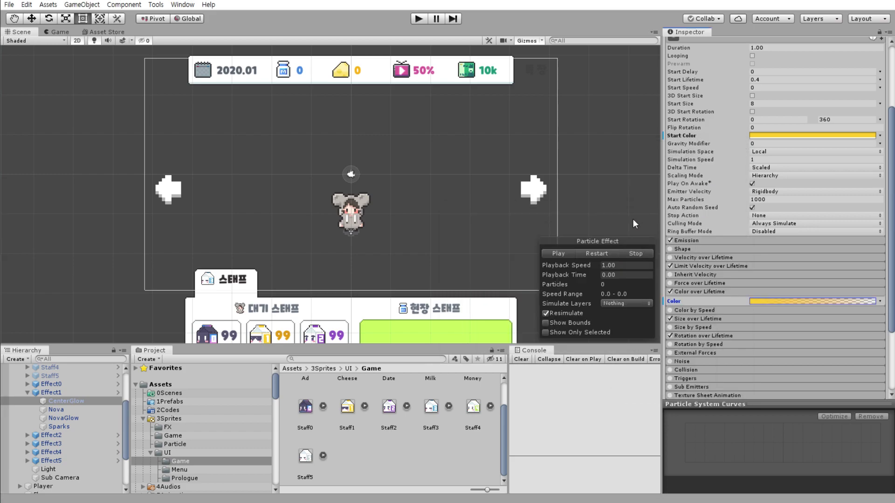
pyautogui.click(82, 409)
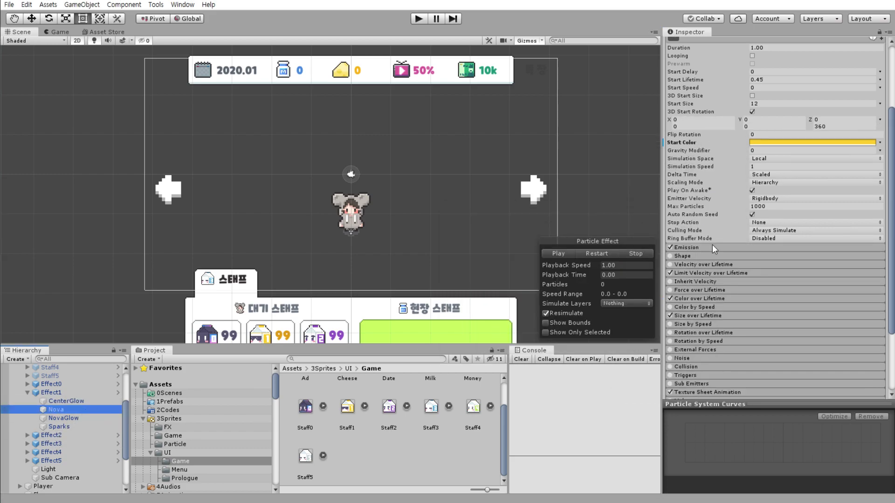
# - Recolour Nova's Color over Lifetime gradient with a yellow middle key and an orange end key
pyautogui.click(703, 298)
pyautogui.click(783, 309)
pyautogui.click(533, 277)
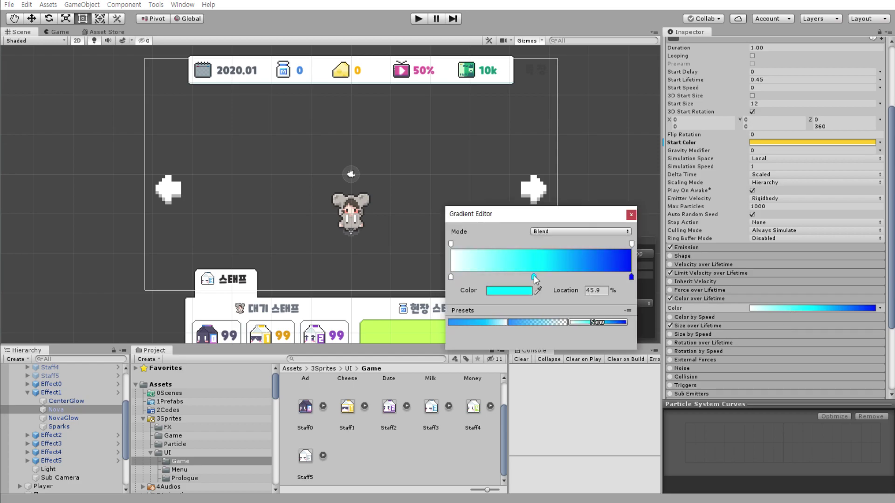
pyautogui.click(509, 290)
pyautogui.click(717, 206)
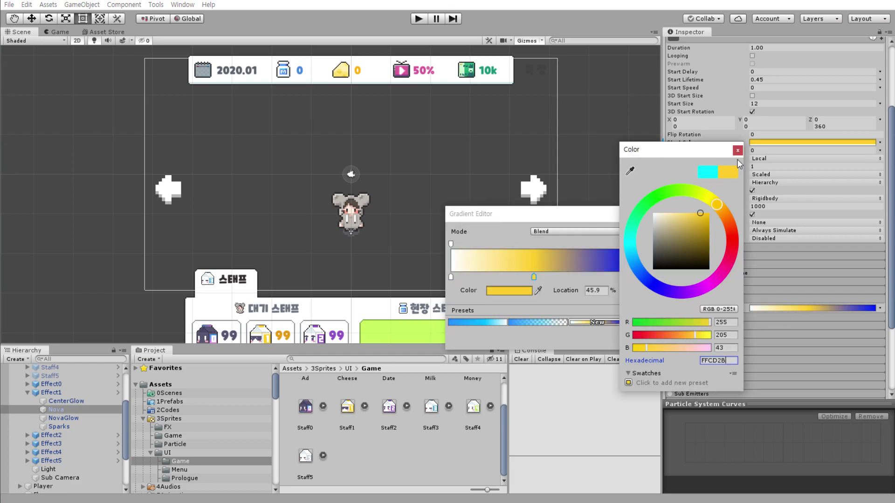
pyautogui.click(737, 150)
pyautogui.click(630, 275)
pyautogui.click(508, 290)
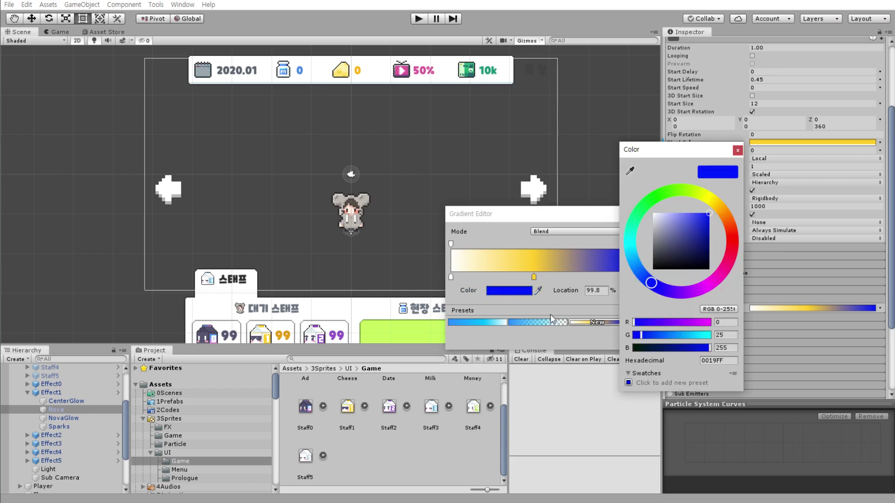
pyautogui.click(717, 360)
pyautogui.hotkey('ctrl', 'v')
pyautogui.click(729, 218)
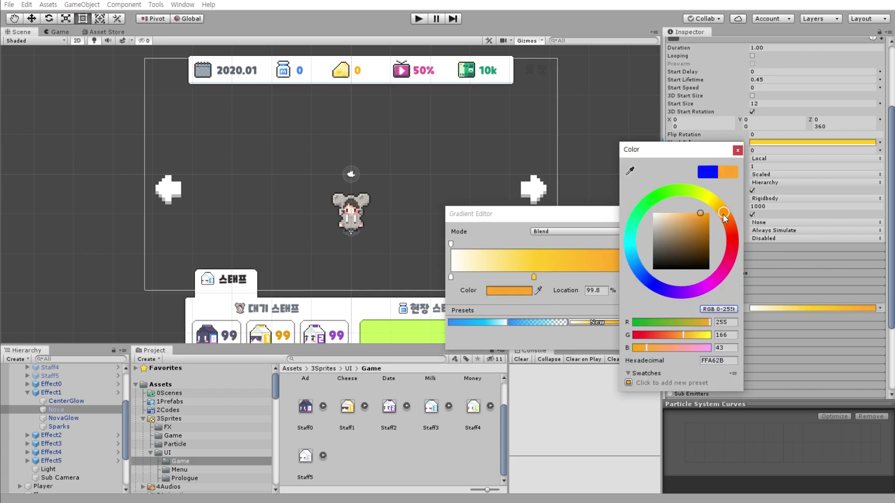
pyautogui.click(703, 222)
pyautogui.click(737, 150)
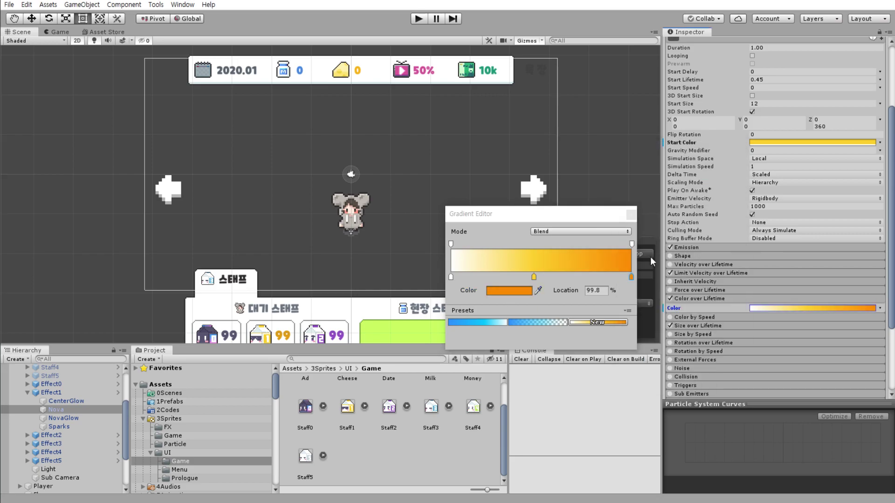
pyautogui.click(632, 216)
# - Give NovaGlow's gradient the copied yellow middle key and an orange FF8B00 end key
pyautogui.click(63, 418)
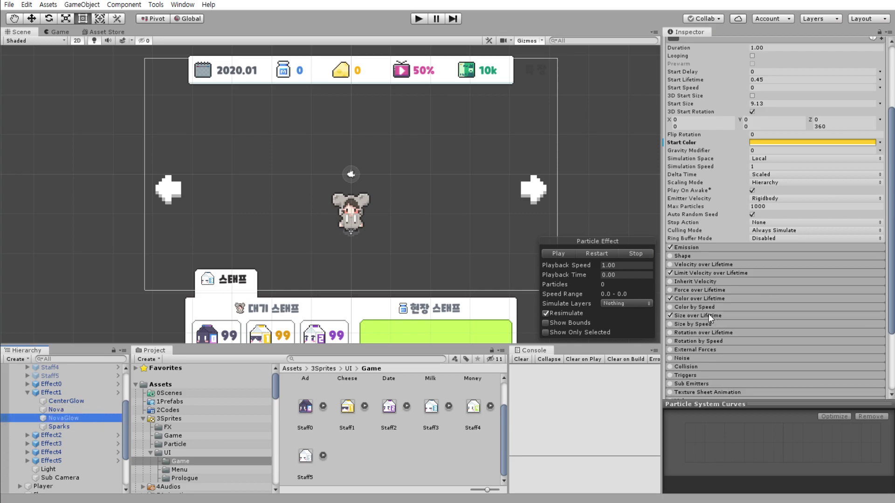
pyautogui.click(717, 299)
pyautogui.click(787, 307)
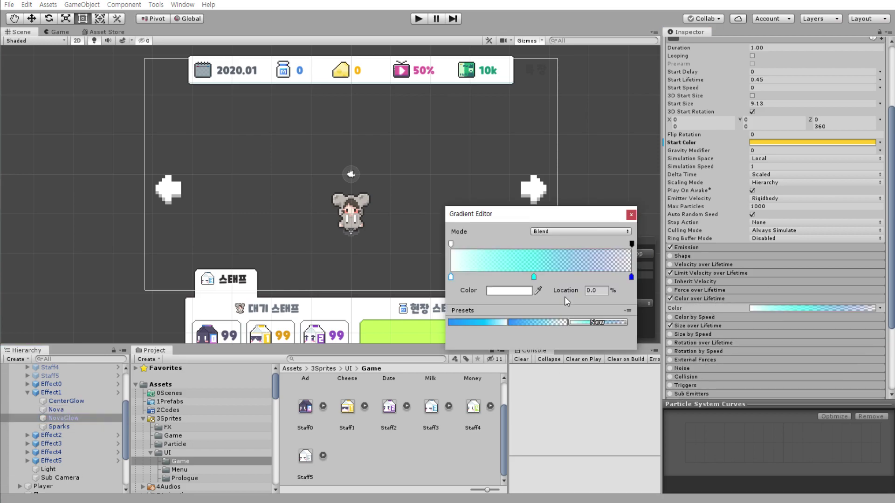
pyautogui.click(533, 277)
pyautogui.click(509, 290)
pyautogui.click(727, 360)
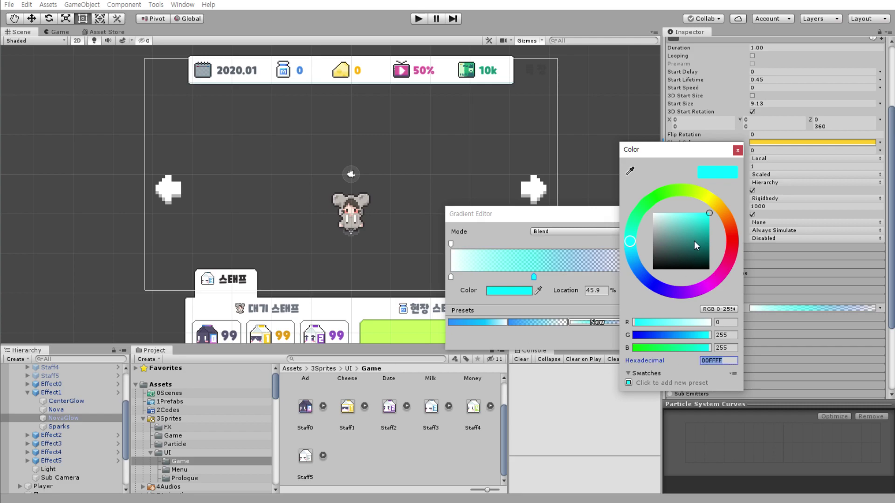
pyautogui.write('FFCD2B')
pyautogui.click(737, 150)
pyautogui.click(631, 276)
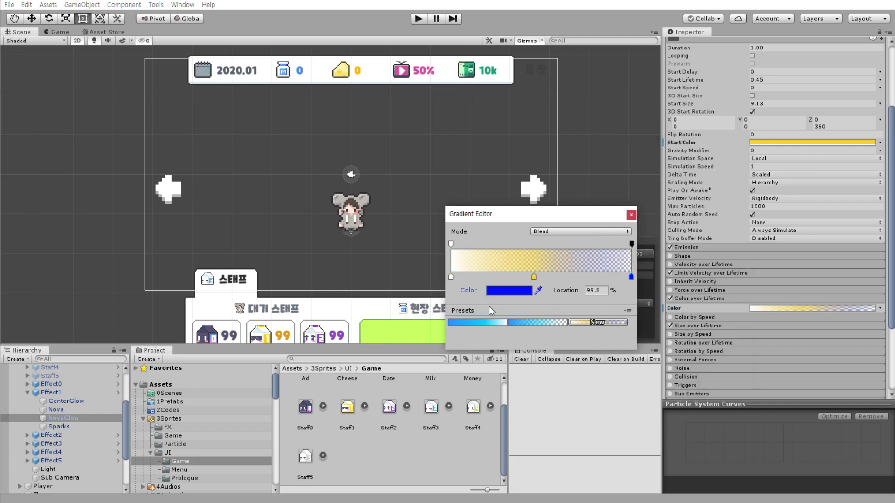
pyautogui.click(509, 290)
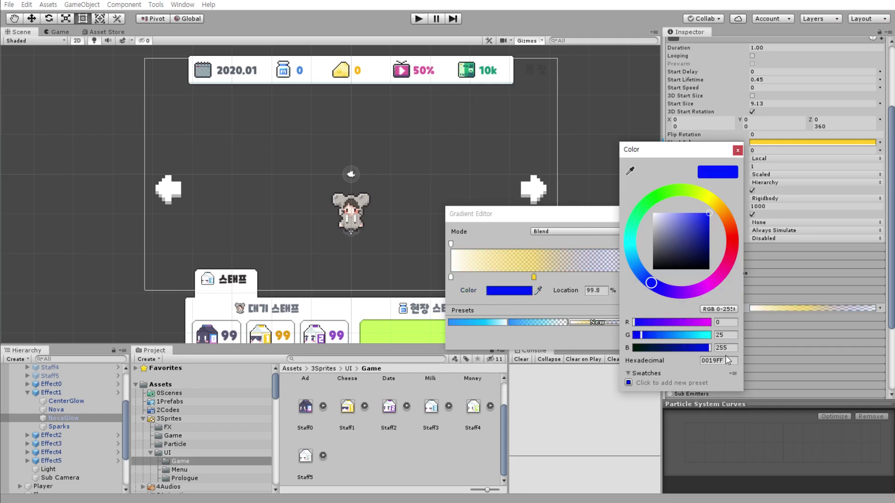
pyautogui.click(723, 213)
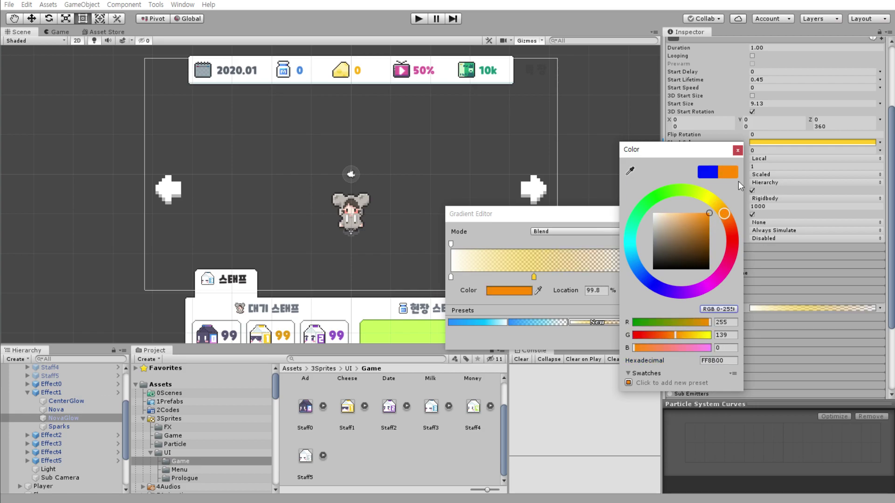
pyautogui.click(737, 150)
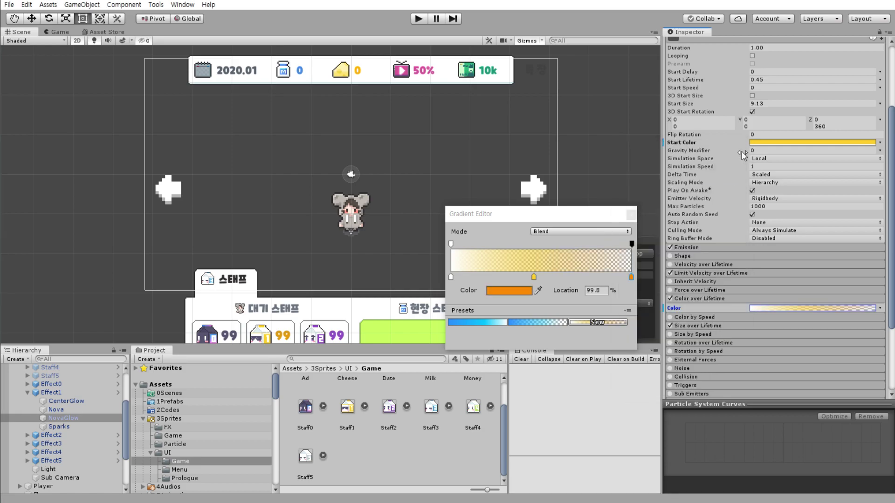
pyautogui.click(632, 215)
pyautogui.click(52, 392)
# - Preview Effect1's burst with Restart and collapse Effect1 in the Hierarchy
pyautogui.click(596, 253)
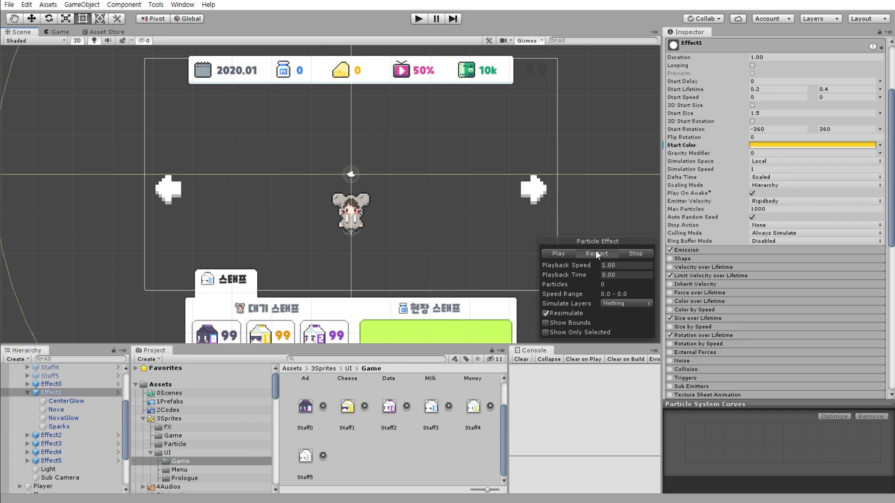
pyautogui.click(595, 252)
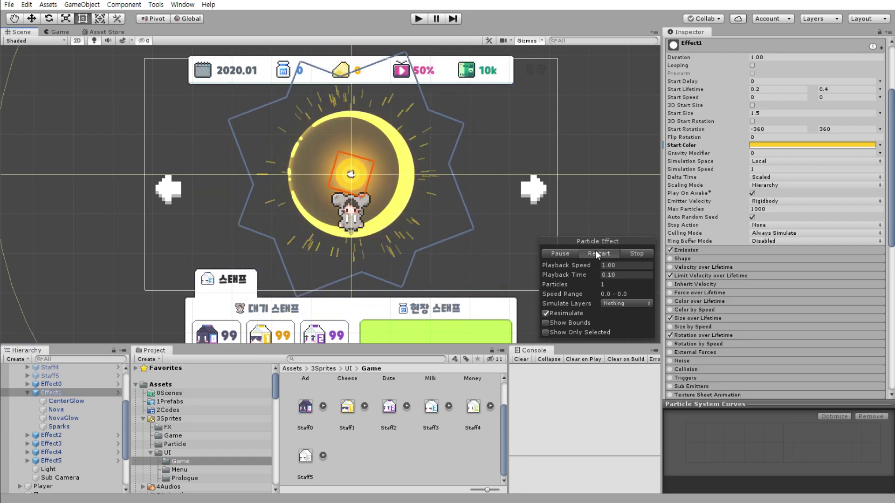
pyautogui.click(28, 392)
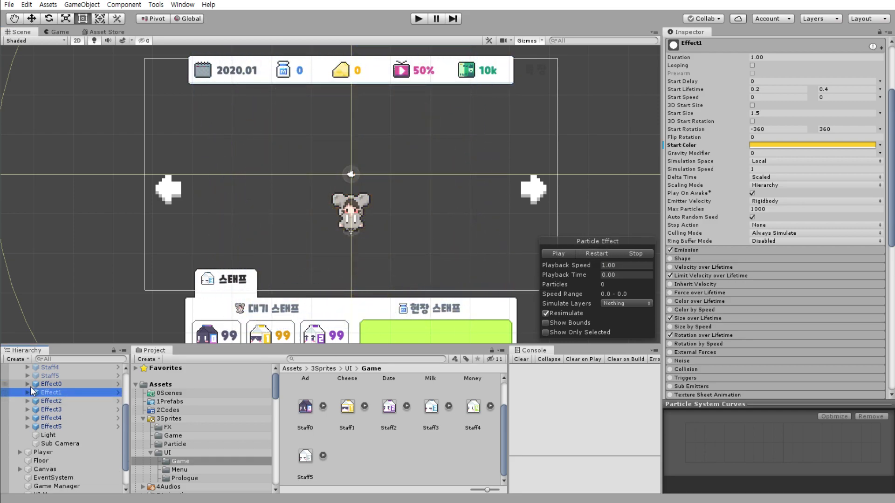
# - Expand Effect0 and select its CenterGlow child to show its particle settings
pyautogui.click(30, 384)
pyautogui.click(27, 384)
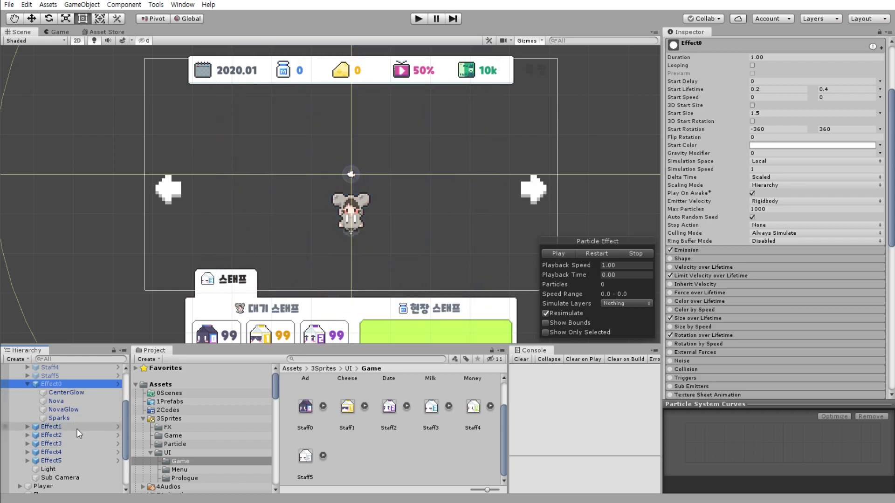
pyautogui.click(61, 392)
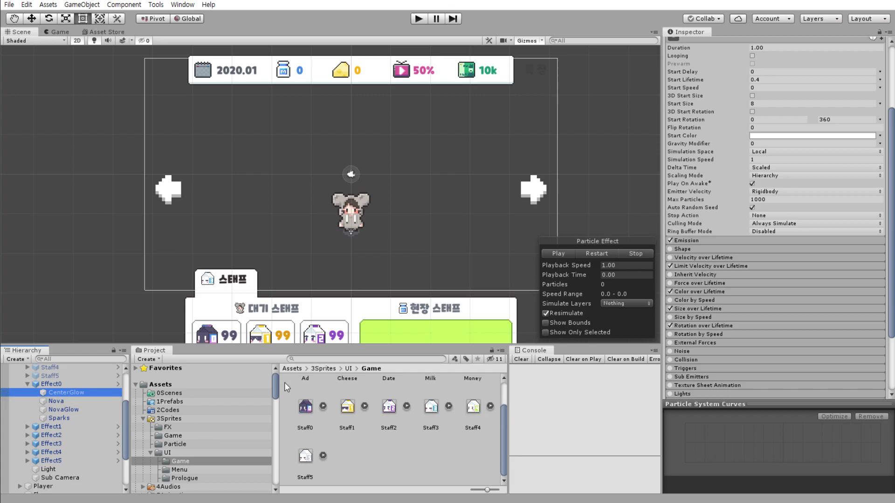
pyautogui.click(75, 385)
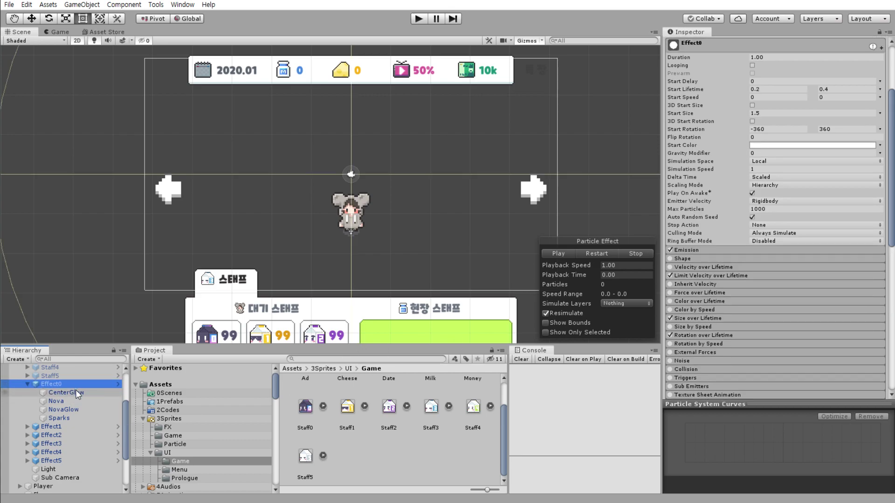
pyautogui.click(75, 392)
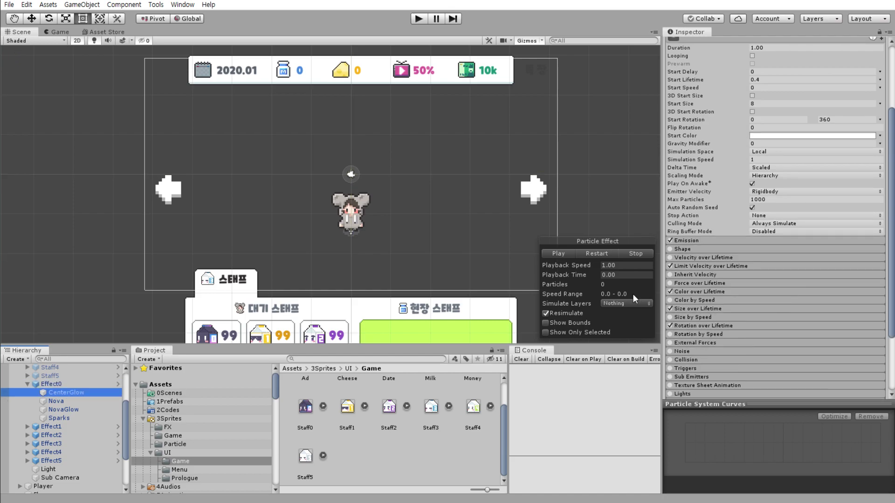
# - Set CenterGlow's gradient left key to blue 449FFF sampled from the Staff0 icon
pyautogui.click(701, 292)
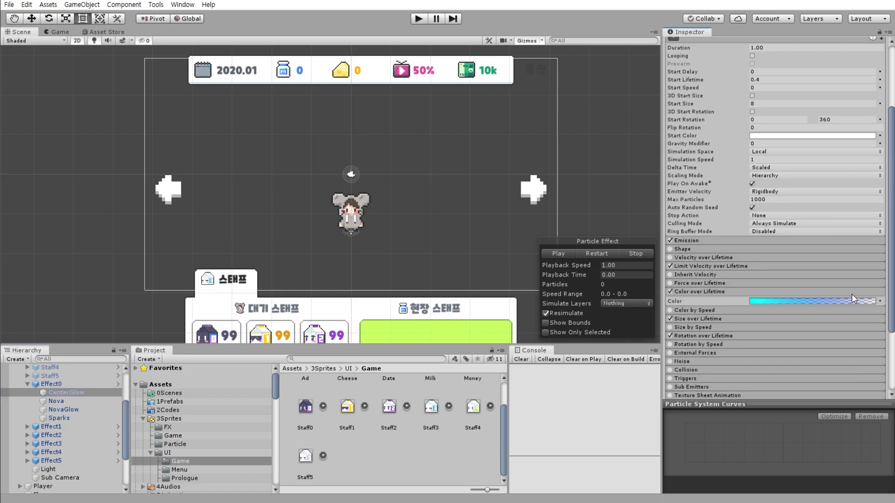
pyautogui.click(809, 302)
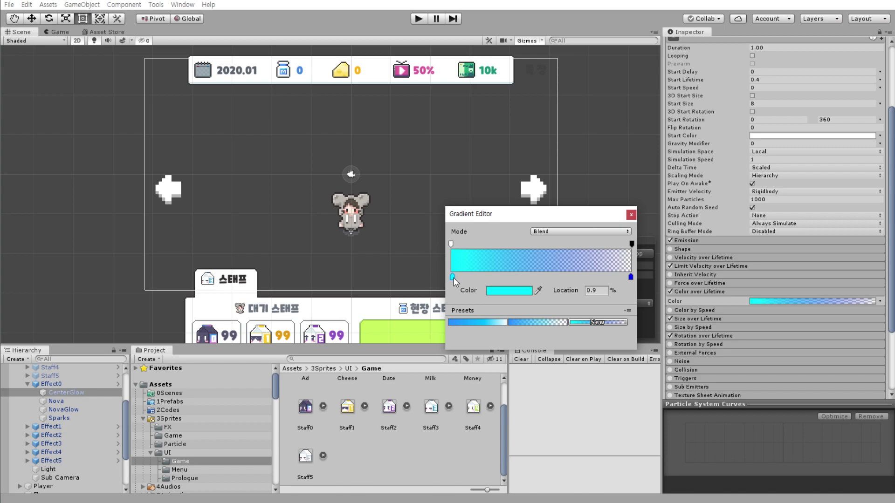
pyautogui.click(539, 289)
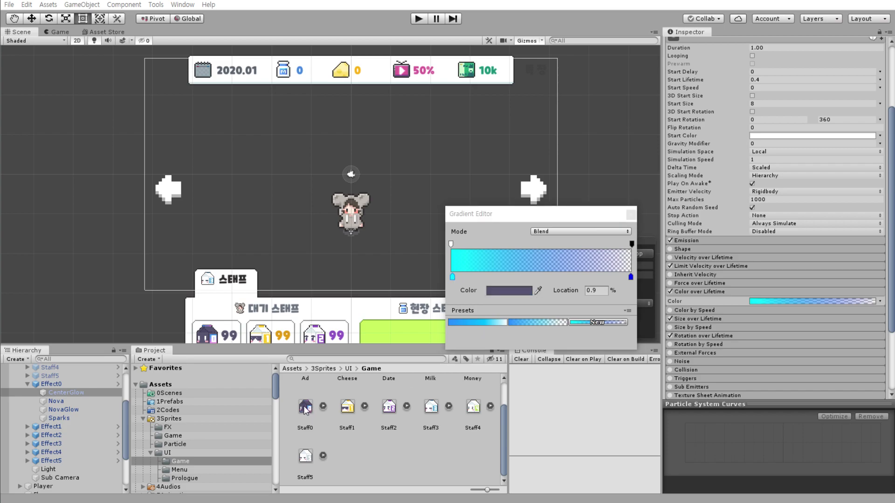
pyautogui.click(530, 293)
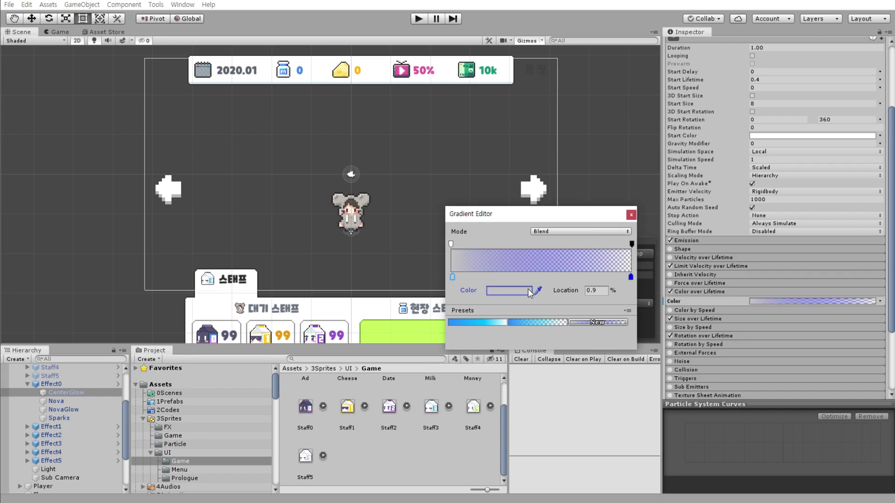
pyautogui.click(513, 291)
pyautogui.click(630, 171)
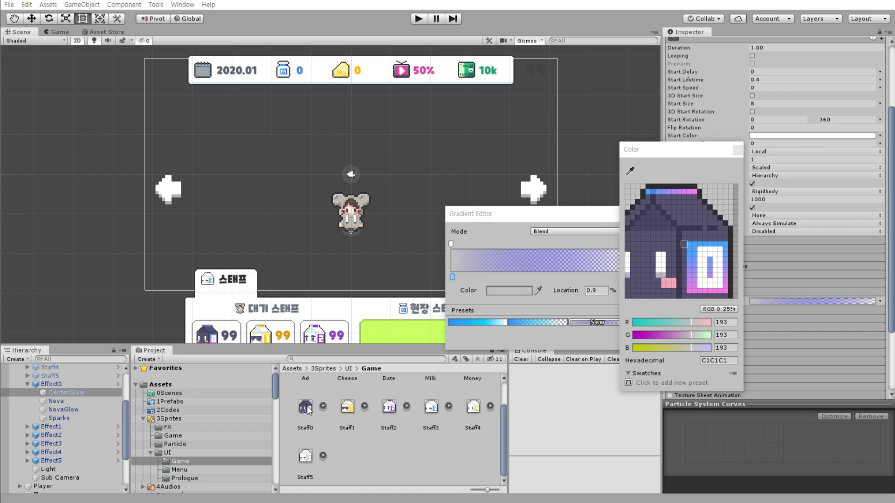
pyautogui.click(308, 409)
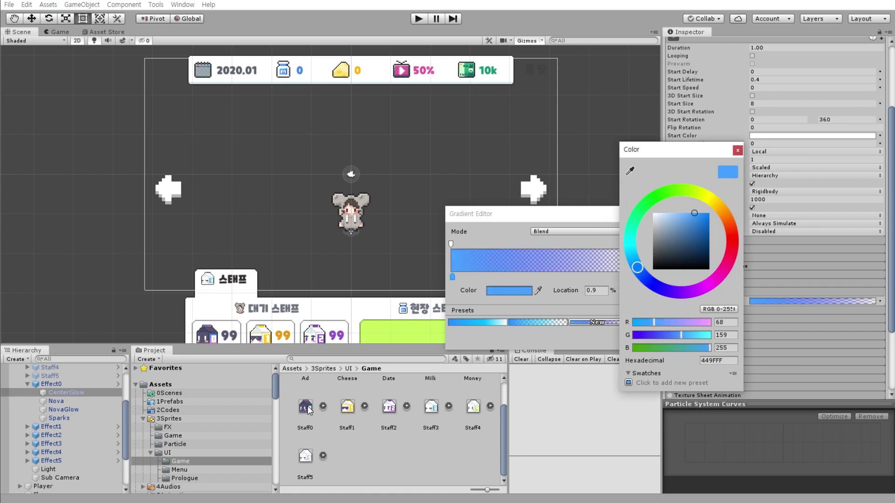
pyautogui.click(737, 150)
# - Set the gradient's right key to pink FF8AEB sampled from the Staff0 icon
pyautogui.click(630, 277)
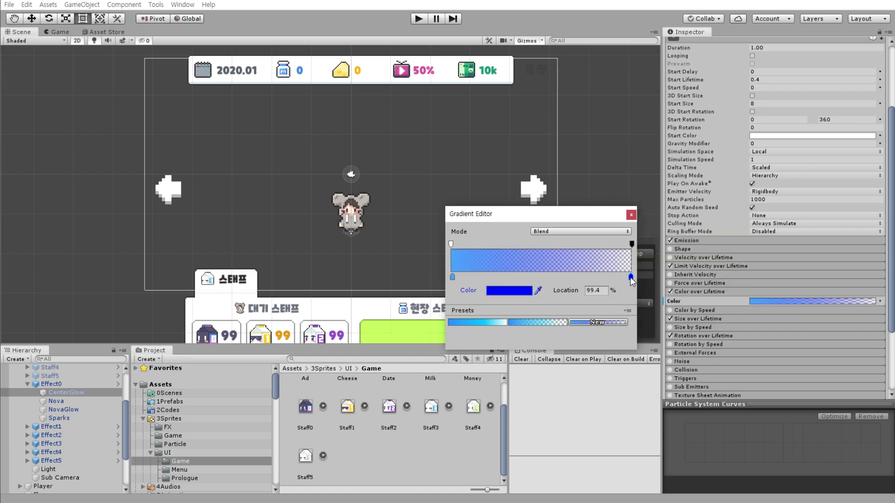
pyautogui.click(538, 291)
pyautogui.click(525, 291)
pyautogui.click(523, 293)
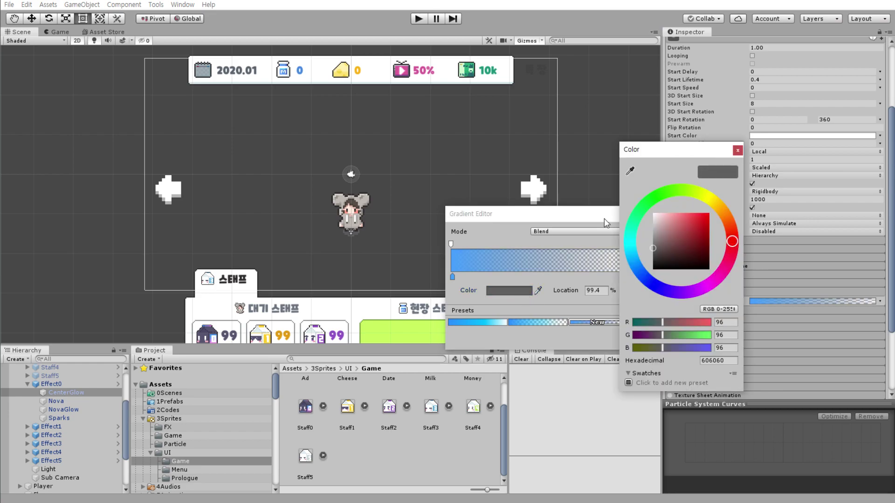
pyautogui.click(630, 171)
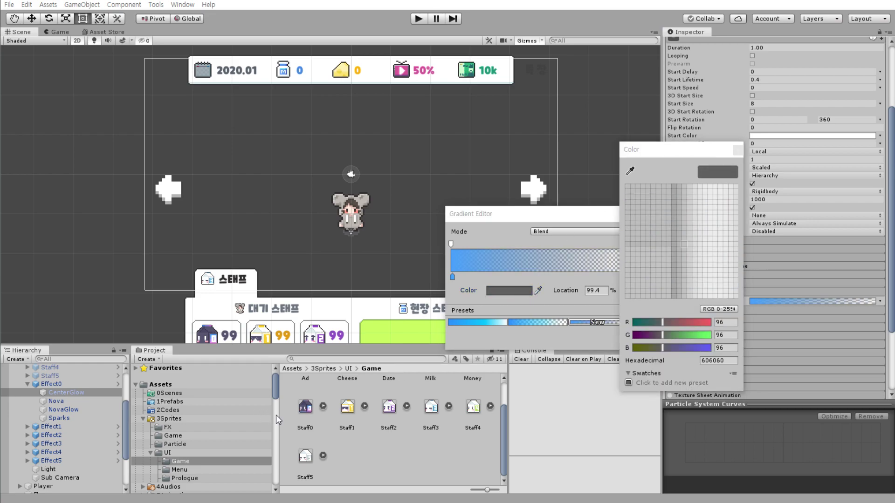
pyautogui.click(311, 412)
pyautogui.click(738, 150)
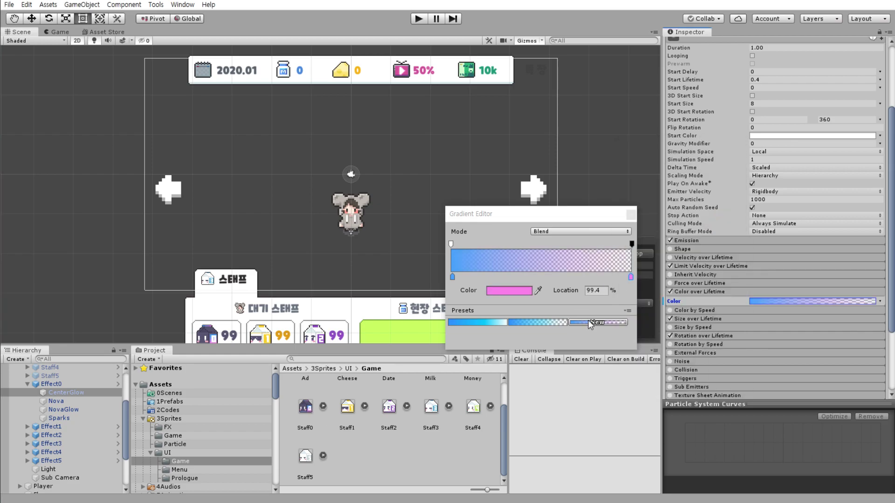
pyautogui.click(522, 291)
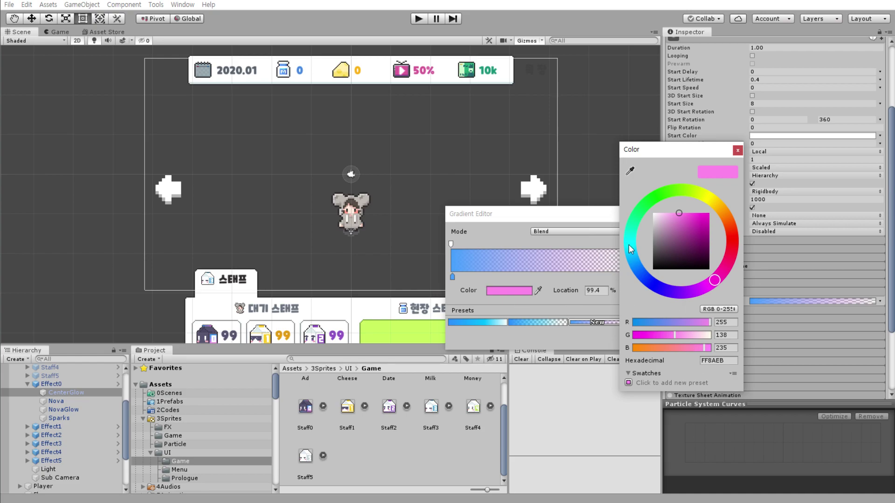
pyautogui.click(738, 151)
# - Verify the start and end key hex values (449FFF, FF8AEB) and close the Gradient Editor
pyautogui.click(451, 277)
pyautogui.click(519, 291)
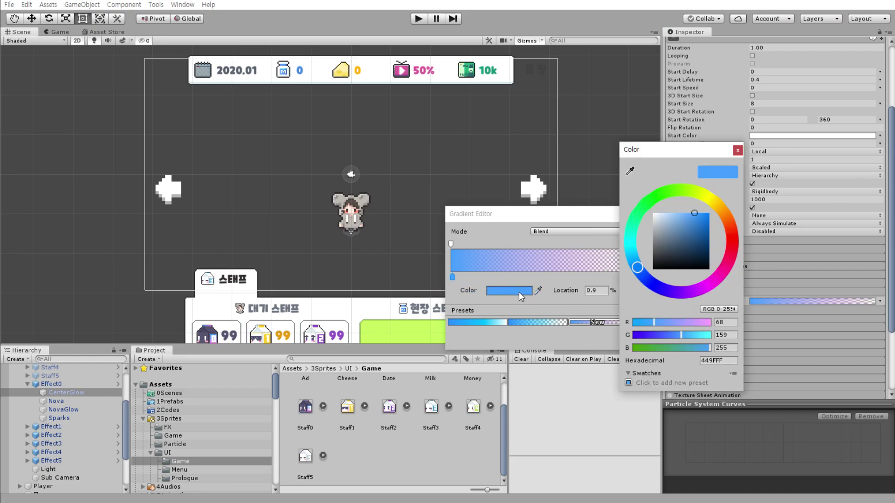
pyautogui.click(720, 361)
pyautogui.click(738, 151)
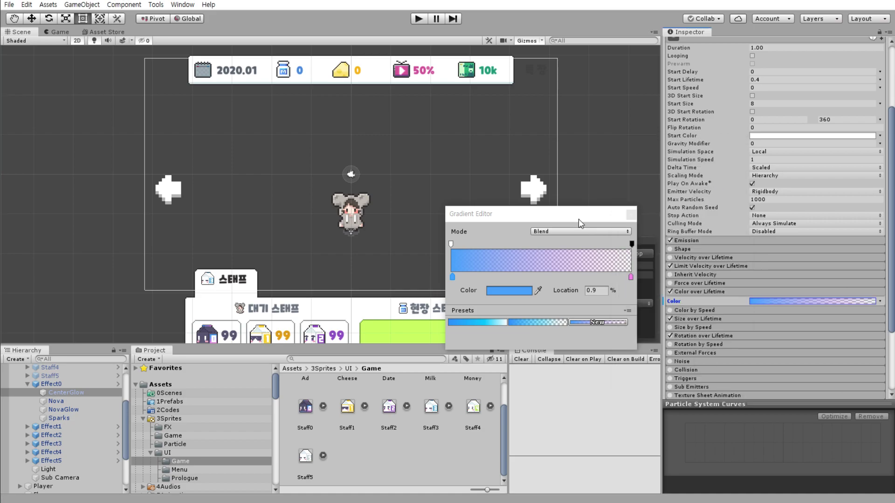
pyautogui.moveTo(578, 215); pyautogui.dragTo(681, 179)
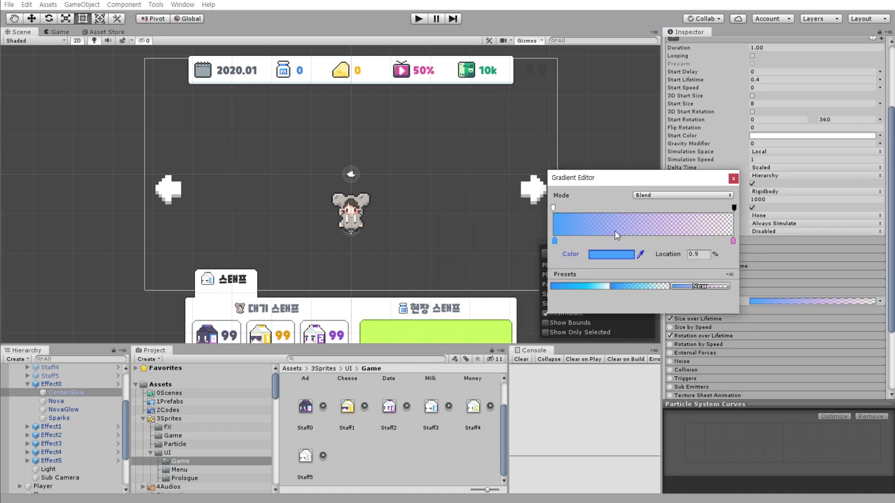
pyautogui.press('super')
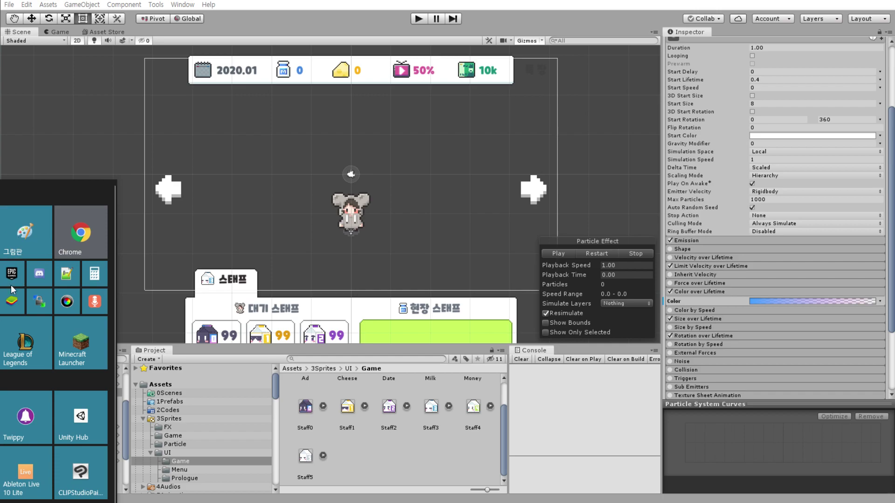
pyautogui.click(68, 275)
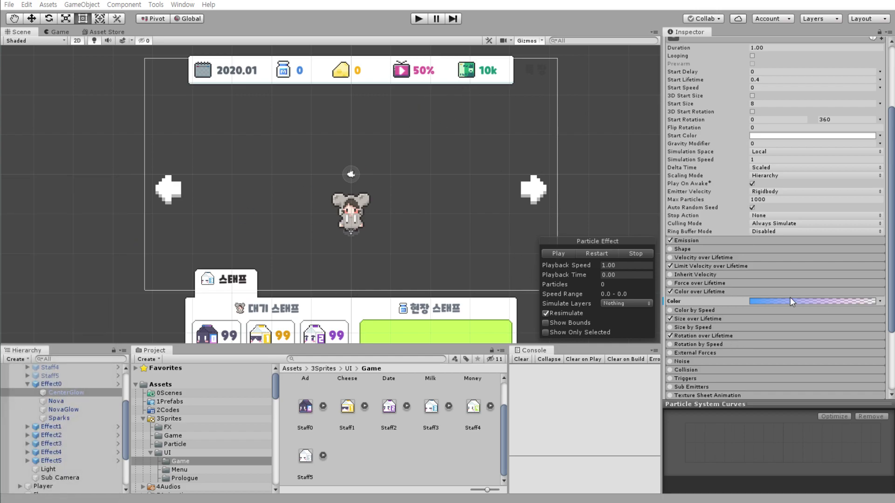
pyautogui.click(818, 302)
pyautogui.click(735, 239)
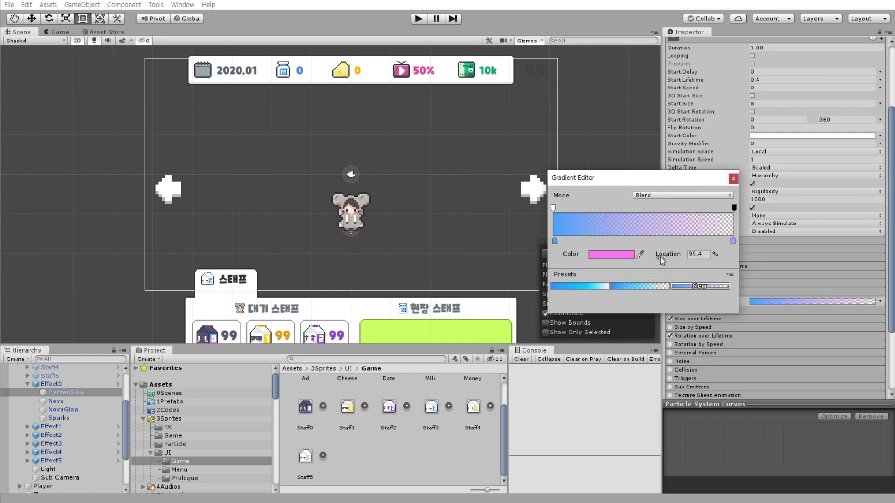
pyautogui.click(624, 254)
pyautogui.click(722, 361)
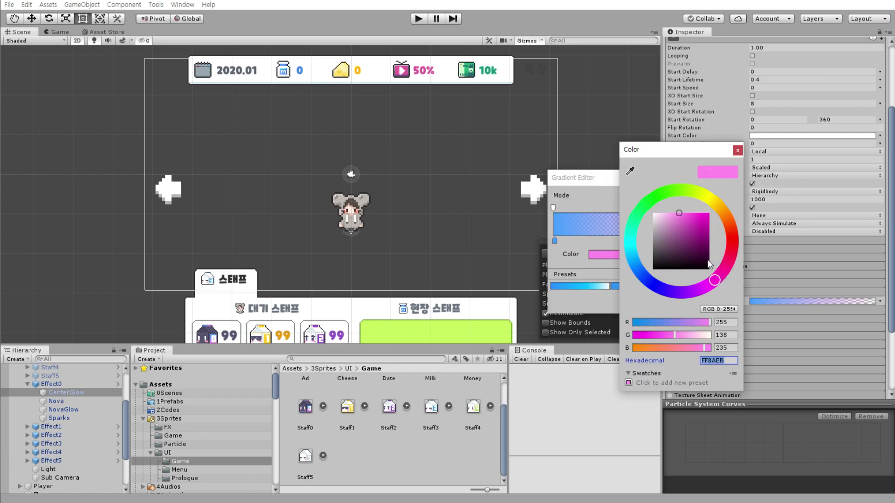
pyautogui.click(737, 150)
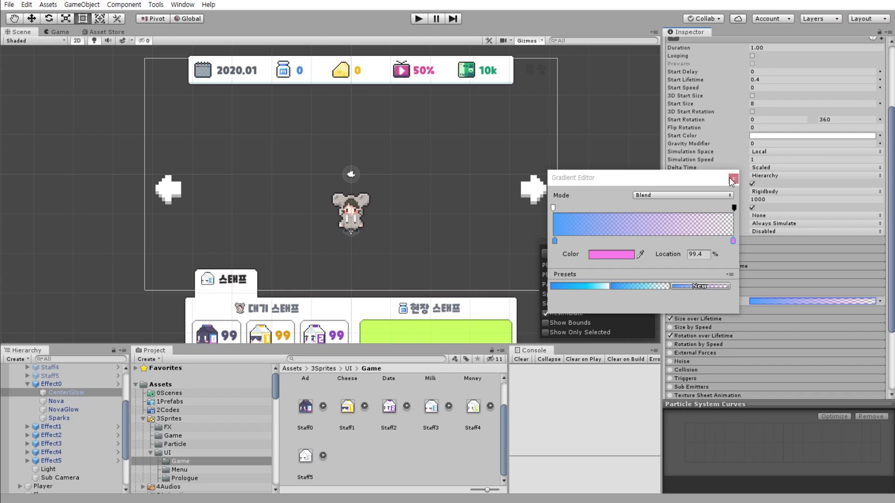
pyautogui.click(734, 177)
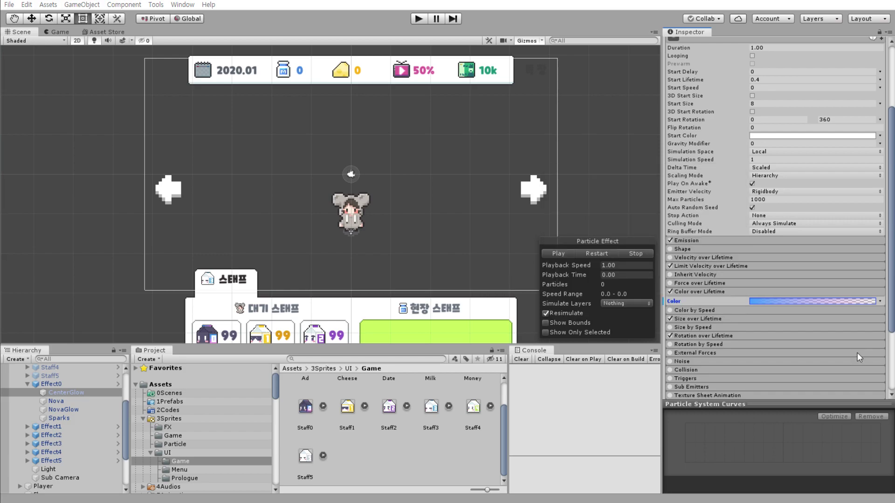
# - Set the middle key of Nova's Color over Lifetime gradient to blue 449FFF
pyautogui.click(85, 398)
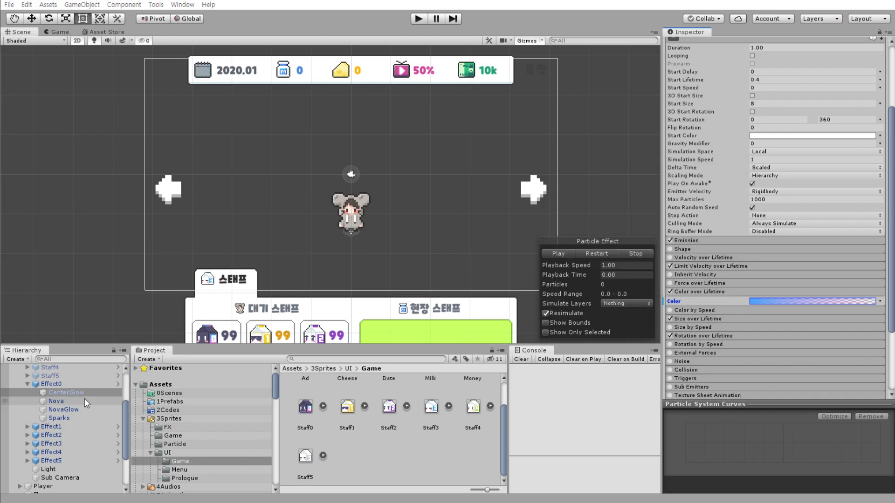
pyautogui.click(712, 275)
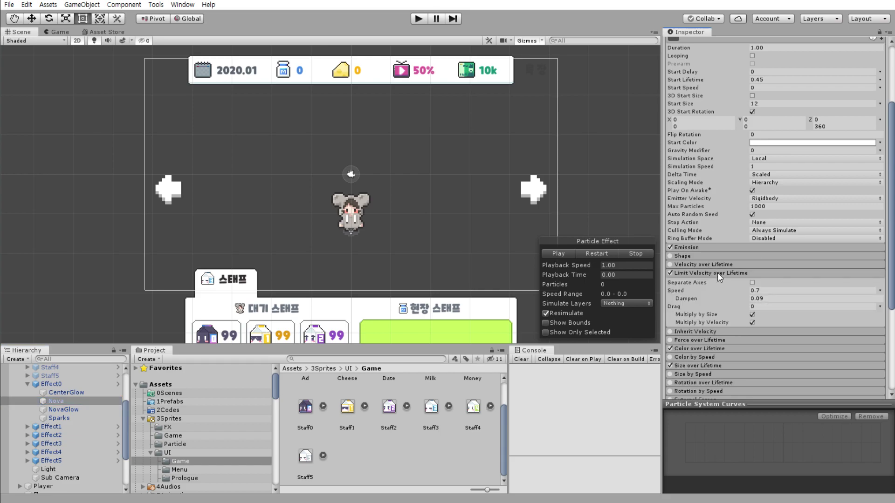
pyautogui.click(706, 348)
pyautogui.click(808, 359)
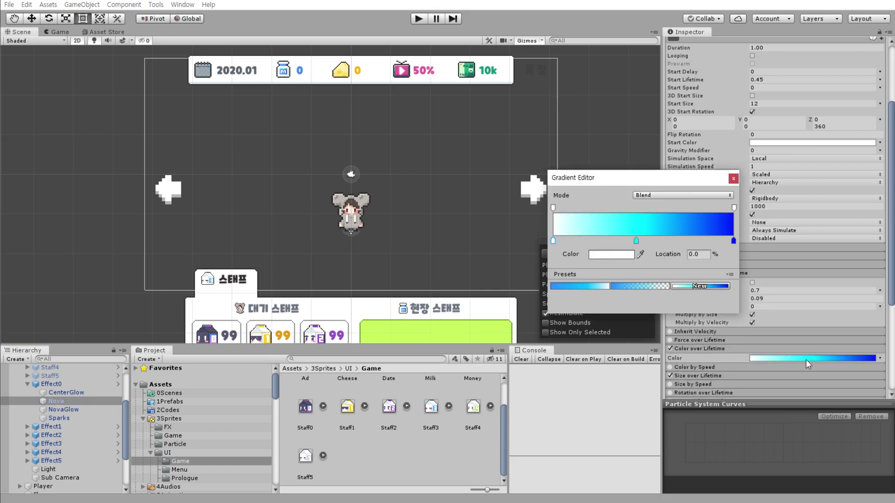
pyautogui.click(636, 241)
pyautogui.click(615, 255)
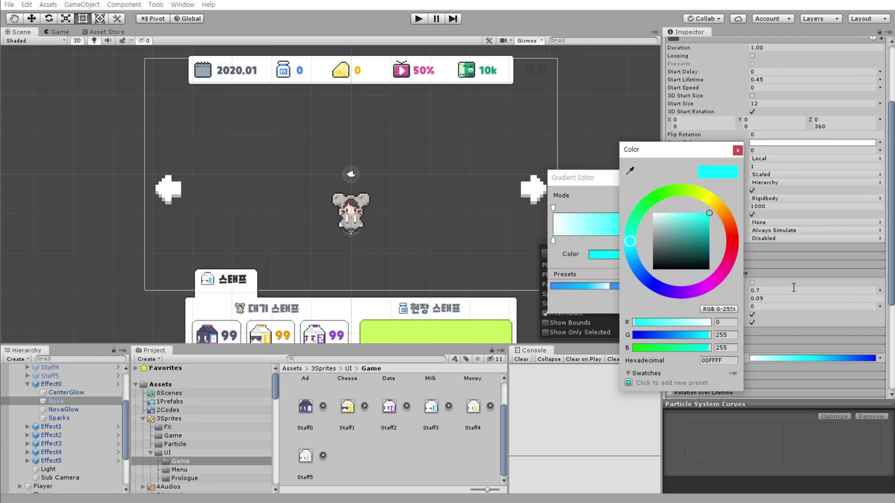
pyautogui.press('Escape')
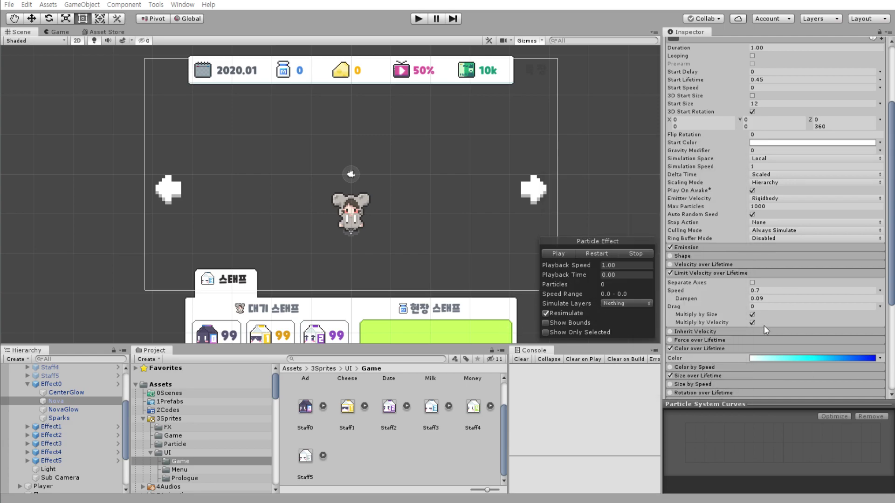
pyautogui.click(776, 362)
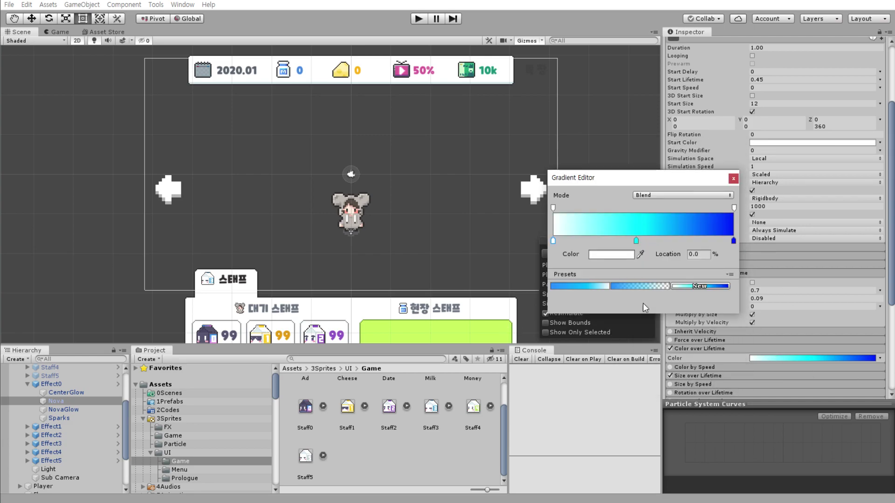
pyautogui.click(636, 241)
pyautogui.click(625, 256)
pyautogui.click(722, 362)
pyautogui.write('449FFF')
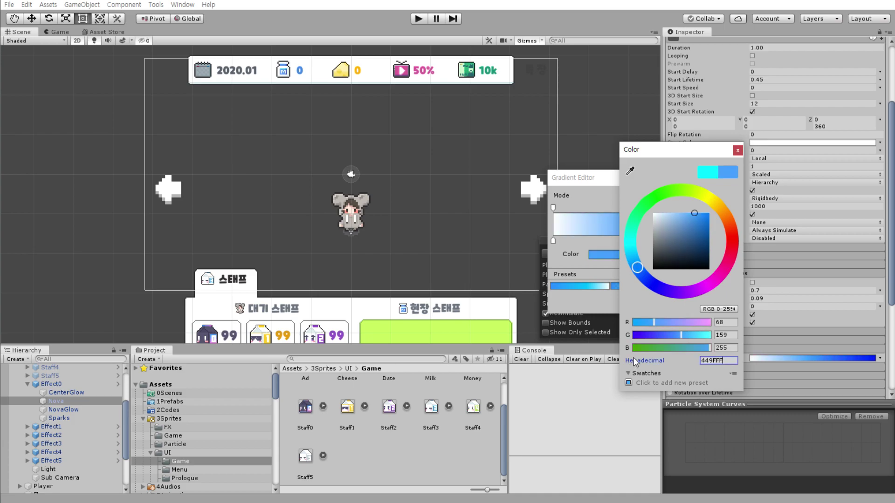
pyautogui.click(737, 150)
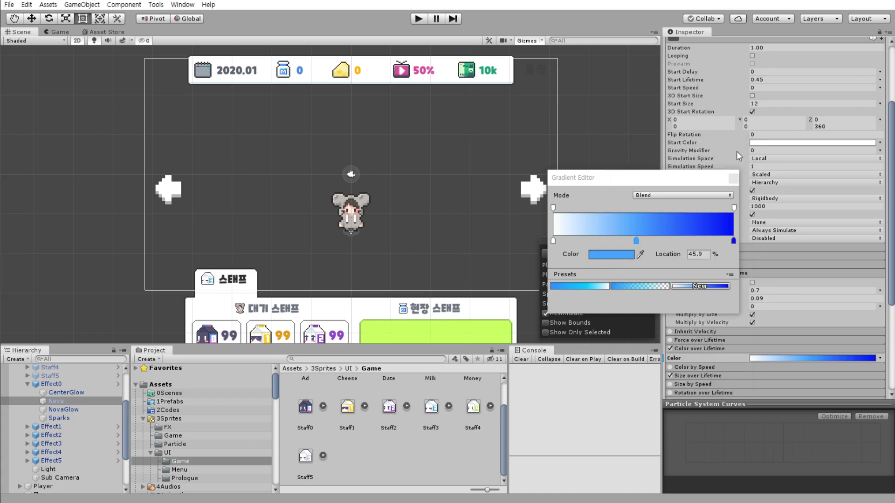
# - Set the gradient's end key to pink FF8AEB and close the Gradient Editor
pyautogui.click(733, 240)
pyautogui.click(611, 254)
pyautogui.click(722, 360)
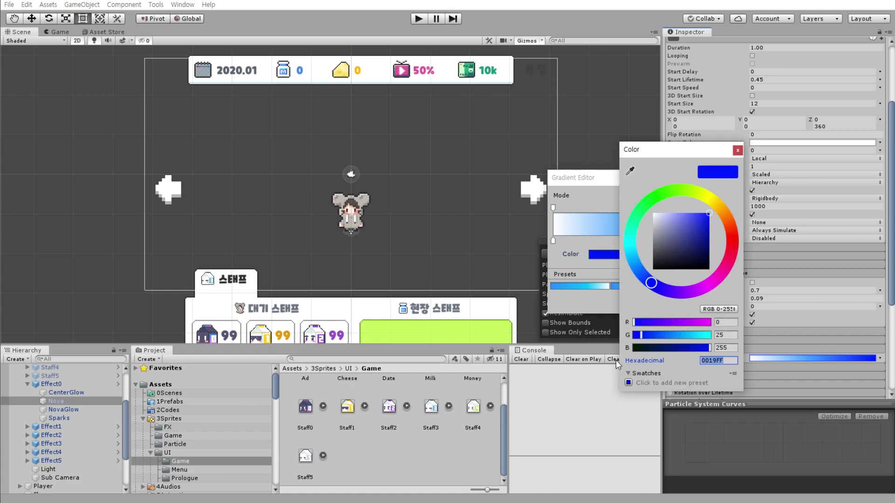
pyautogui.write('FF8AEB')
pyautogui.press('Return')
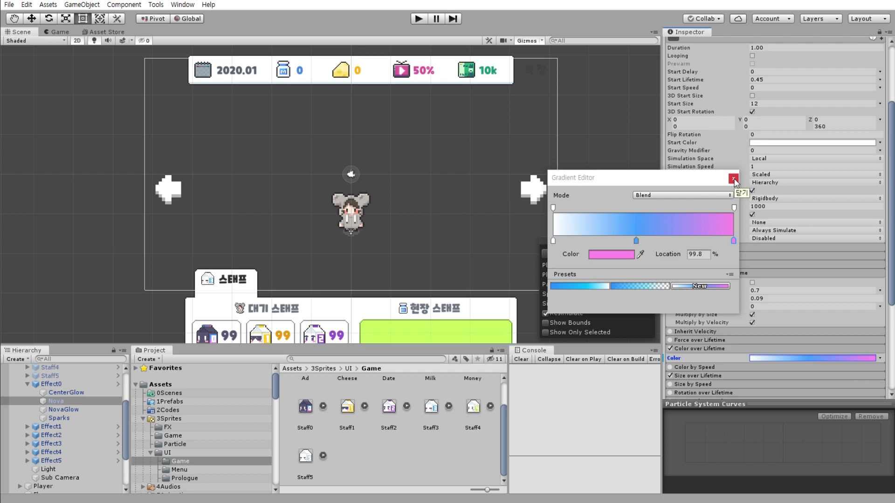
pyautogui.click(734, 179)
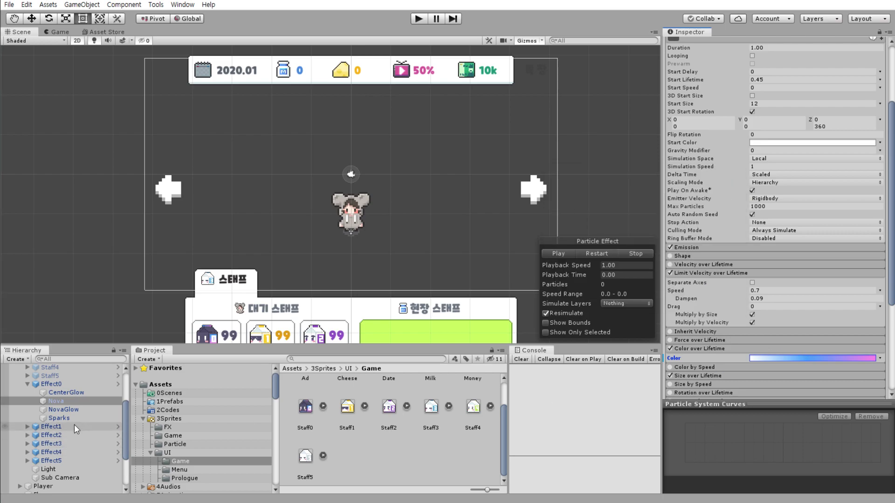
pyautogui.click(86, 411)
# - Set NovaGlow's gradient end key to pink FF8AEB and middle key to blue 449FFF
pyautogui.click(700, 299)
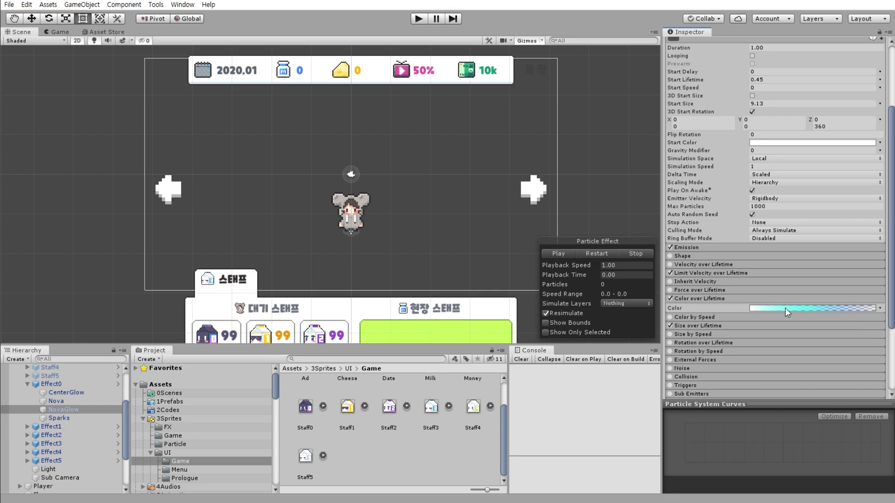
pyautogui.click(785, 308)
pyautogui.click(732, 241)
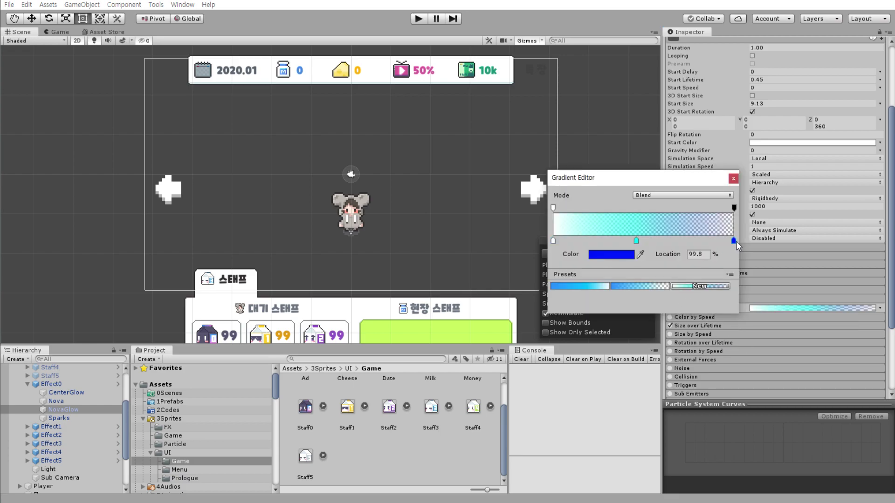
pyautogui.click(611, 255)
pyautogui.moveTo(734, 360); pyautogui.dragTo(667, 361)
pyautogui.write('FF8AEB')
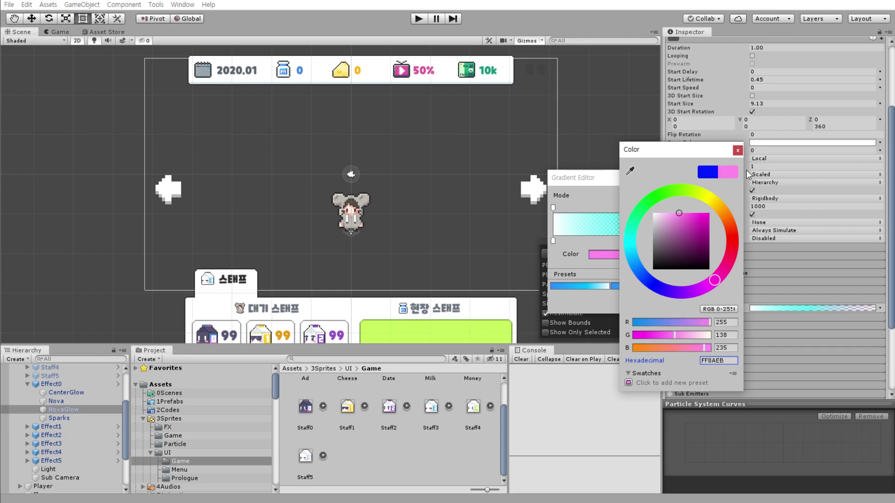
pyautogui.click(817, 243)
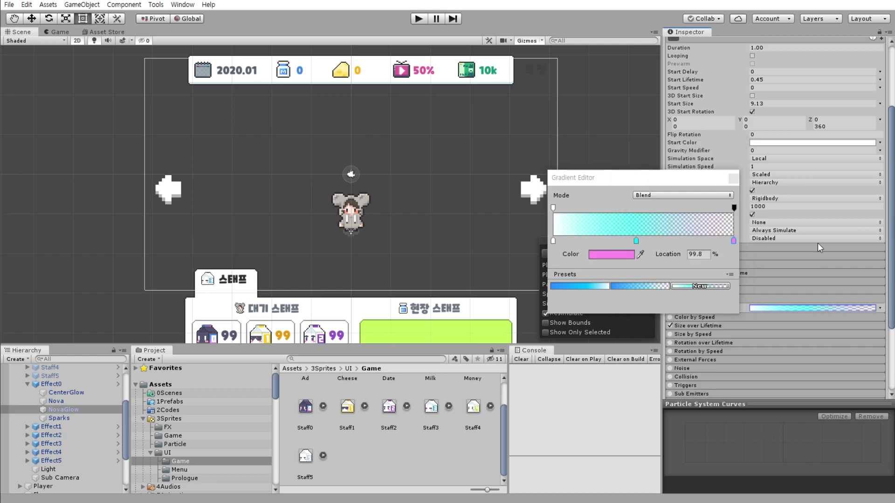
pyautogui.click(636, 240)
pyautogui.click(611, 254)
pyautogui.click(718, 360)
pyautogui.write('449FFF')
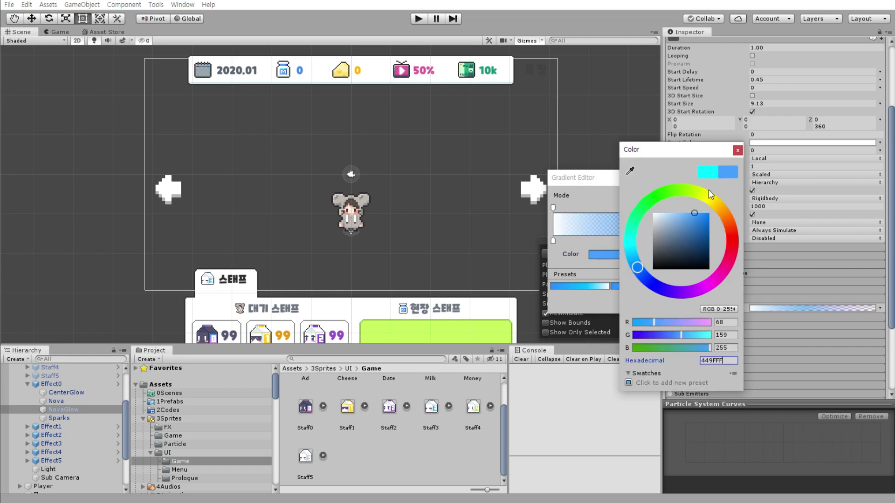
pyautogui.click(737, 150)
pyautogui.click(735, 179)
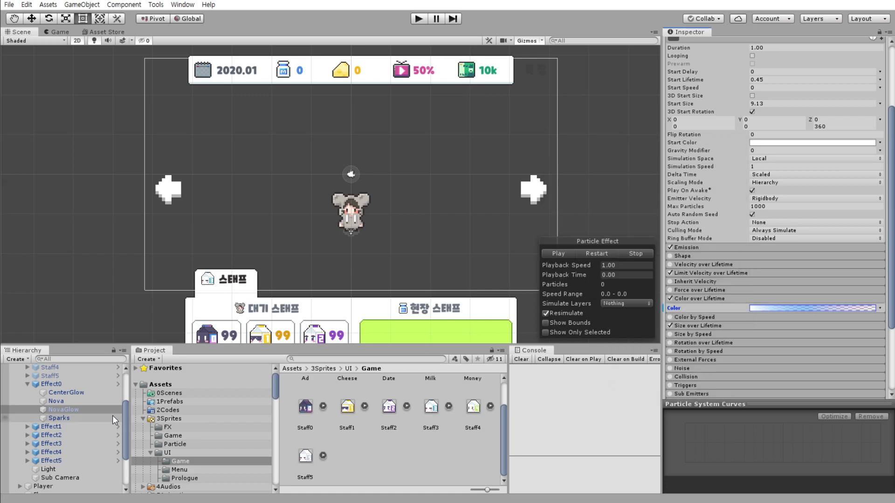
# - Change Sparks' Start Color to blue 449FFF, then select Effect0 to preview it
pyautogui.click(102, 418)
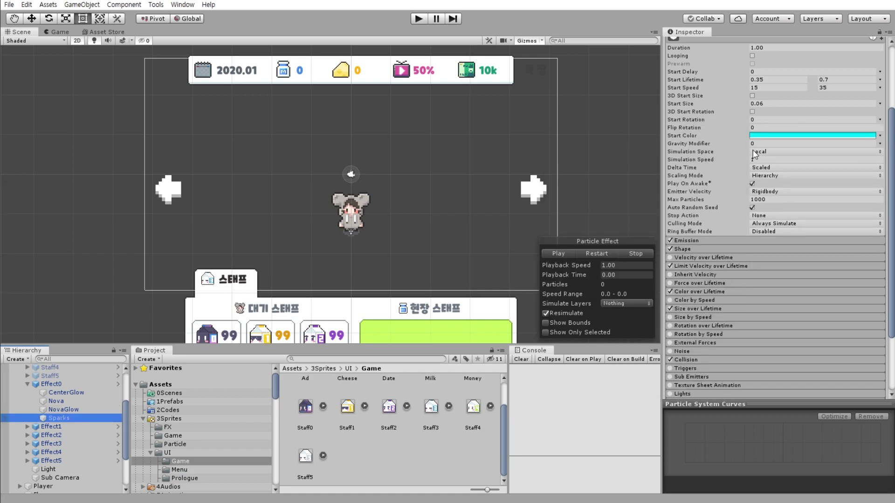
pyautogui.click(784, 135)
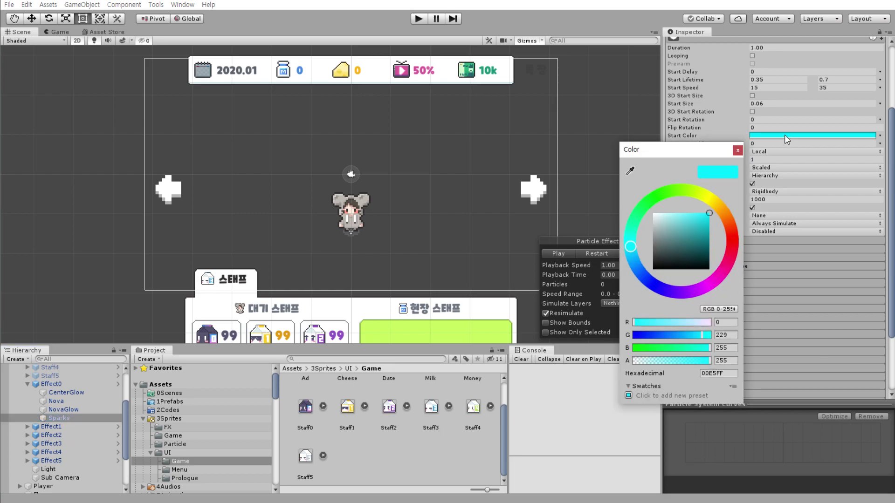
pyautogui.click(731, 373)
pyautogui.write('449FFF')
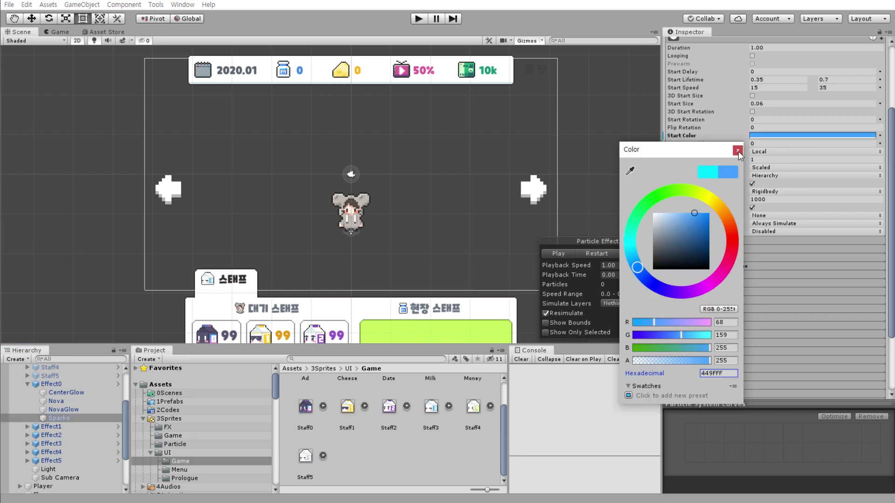
pyautogui.click(738, 150)
pyautogui.click(90, 384)
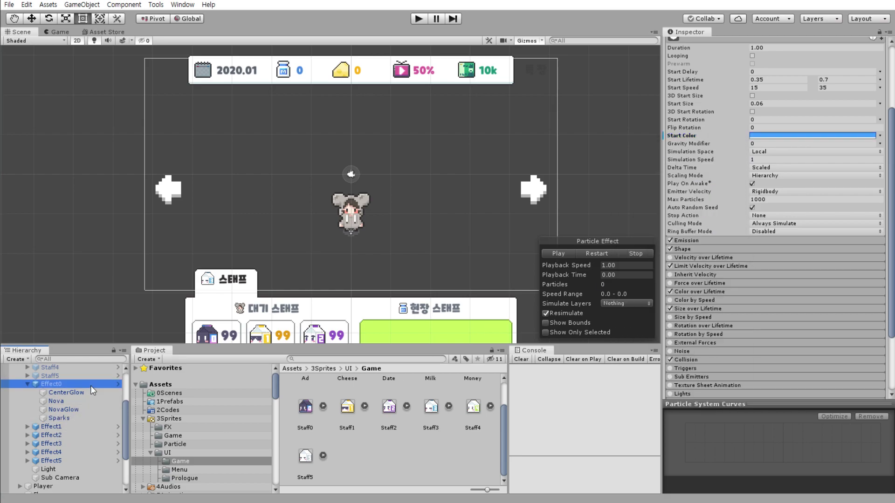
# - Play and restart the Effect0 particle preview several times to watch its burst
pyautogui.click(605, 255)
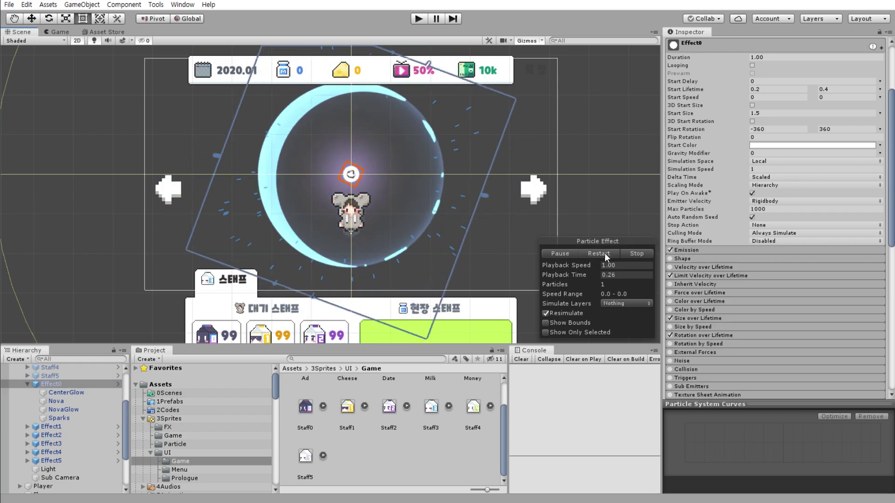
pyautogui.click(605, 253)
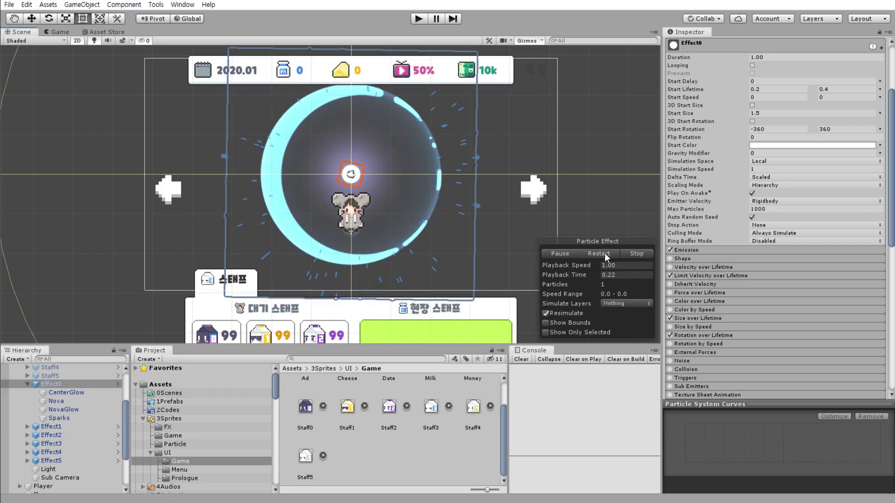
pyautogui.click(604, 253)
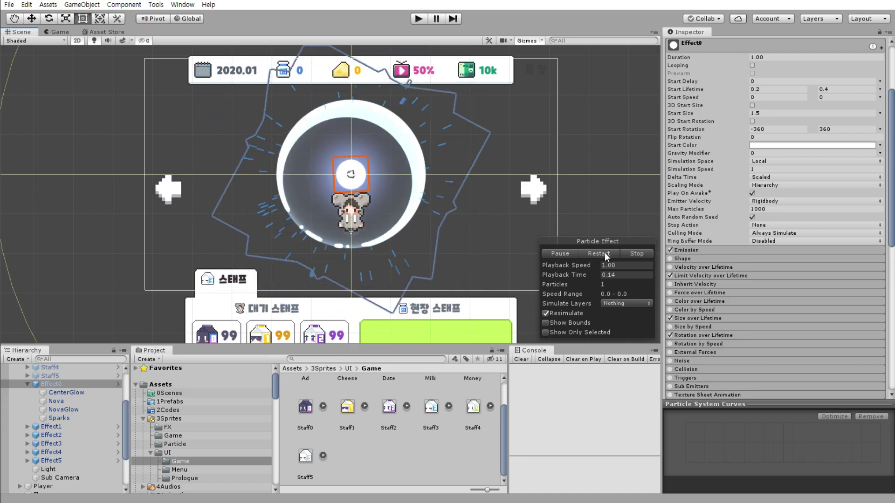
pyautogui.click(604, 253)
pyautogui.click(605, 253)
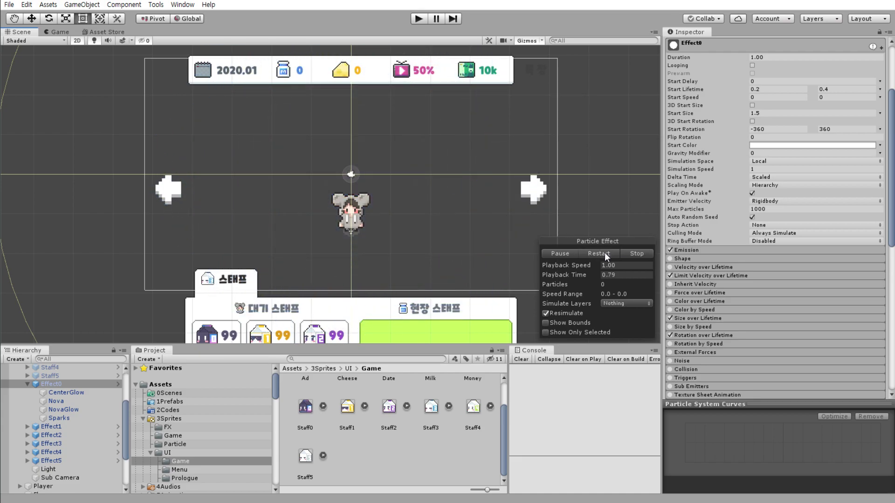
pyautogui.click(605, 252)
pyautogui.click(605, 253)
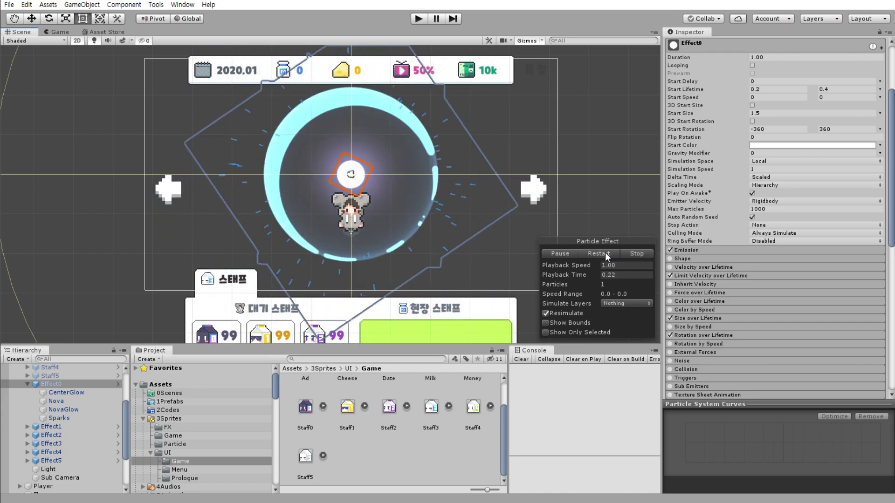
pyautogui.click(605, 252)
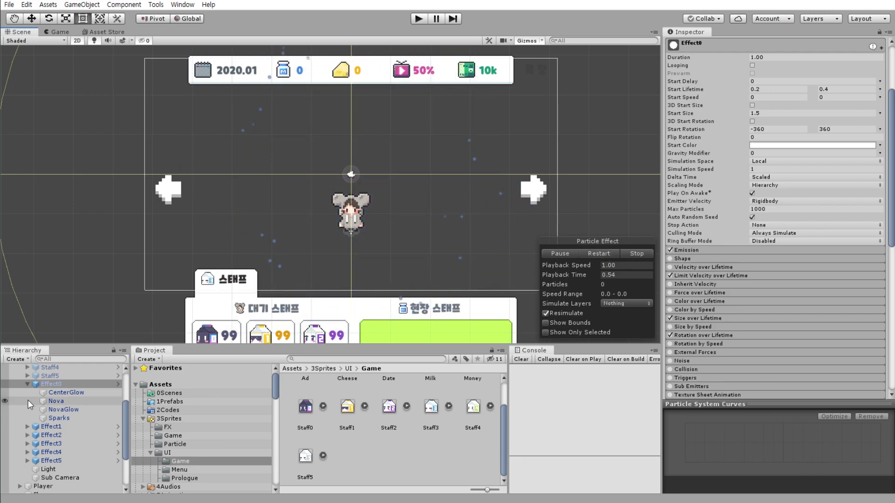
# - Shift Nova's blue gradient key toward the start and the pink key to about 89%, then preview
pyautogui.click(56, 402)
pyautogui.click(762, 359)
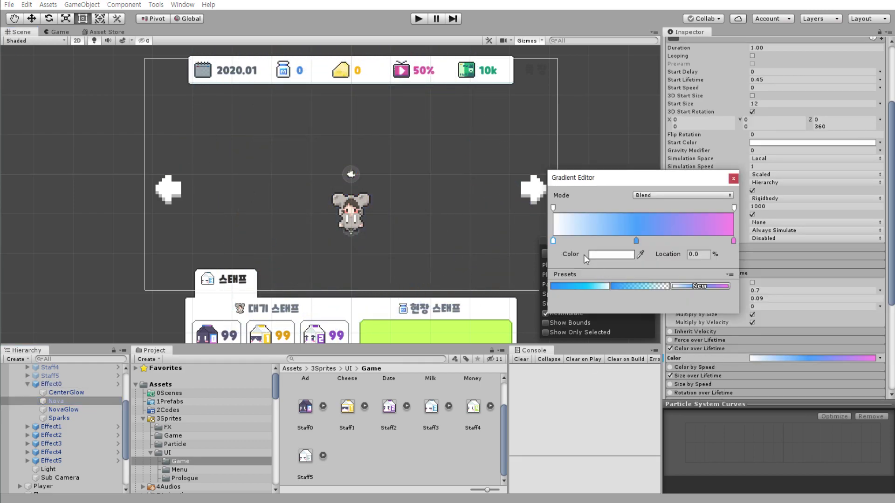
pyautogui.moveTo(635, 241); pyautogui.dragTo(591, 240)
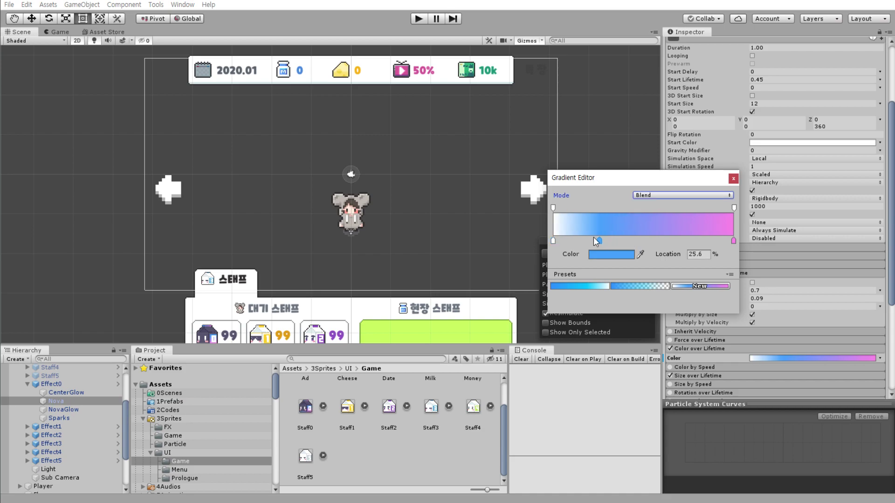
pyautogui.moveTo(733, 241); pyautogui.dragTo(715, 241)
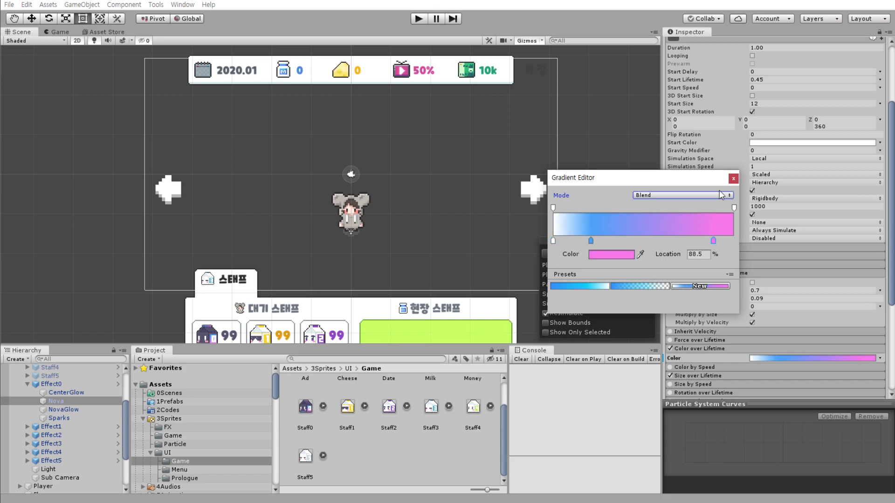
pyautogui.click(55, 401)
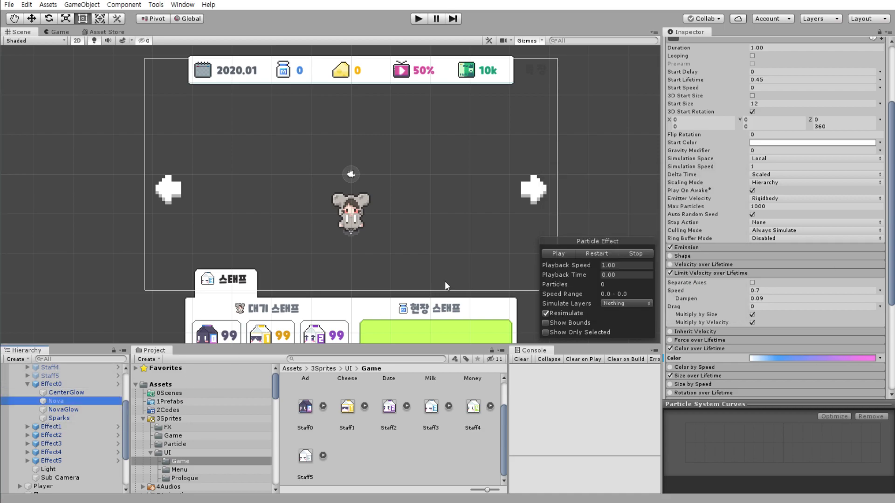
pyautogui.click(602, 254)
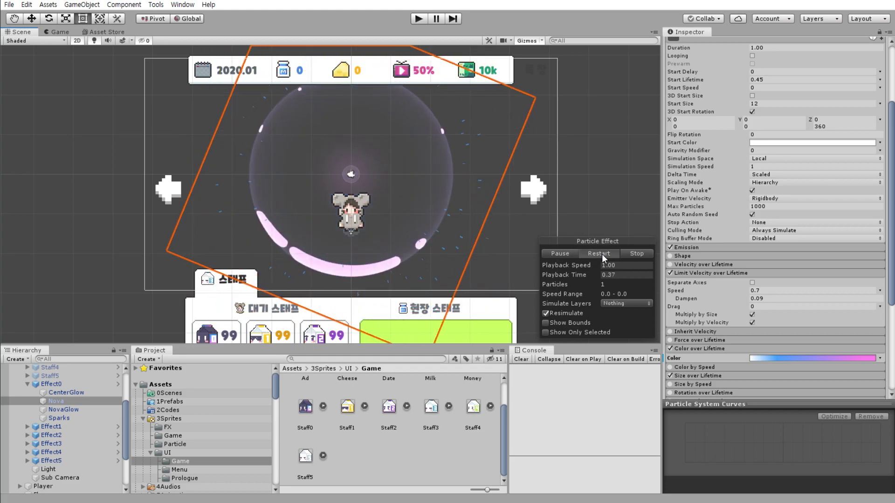
# - Remove the white starting key from Nova's colour gradient so it begins with blue
pyautogui.click(74, 402)
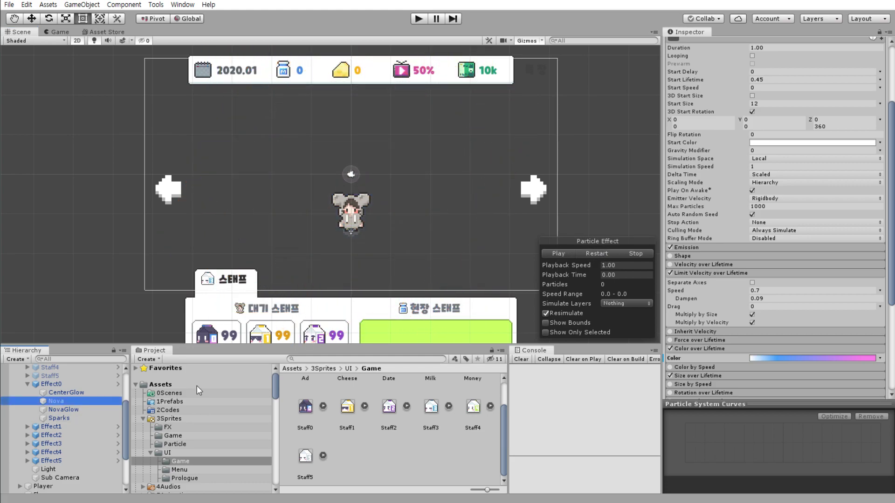
pyautogui.click(763, 357)
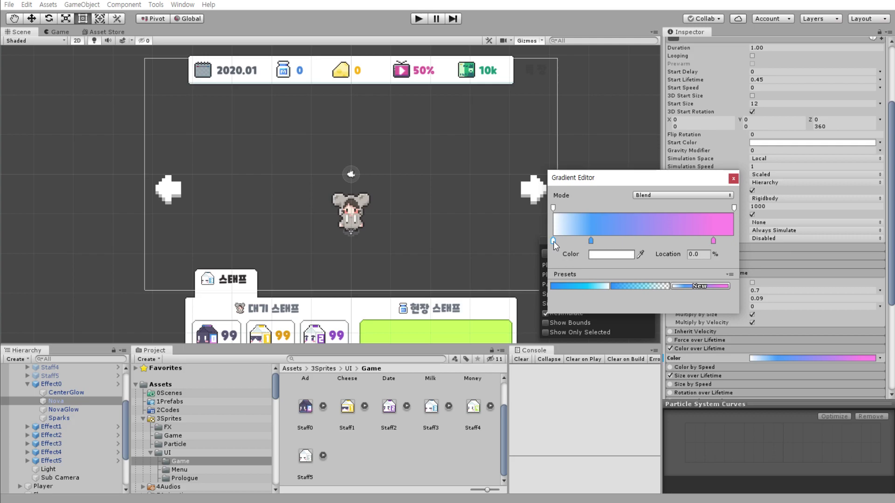
pyautogui.moveTo(552, 241); pyautogui.dragTo(553, 263)
pyautogui.moveTo(591, 241); pyautogui.dragTo(552, 241)
pyautogui.click(713, 241)
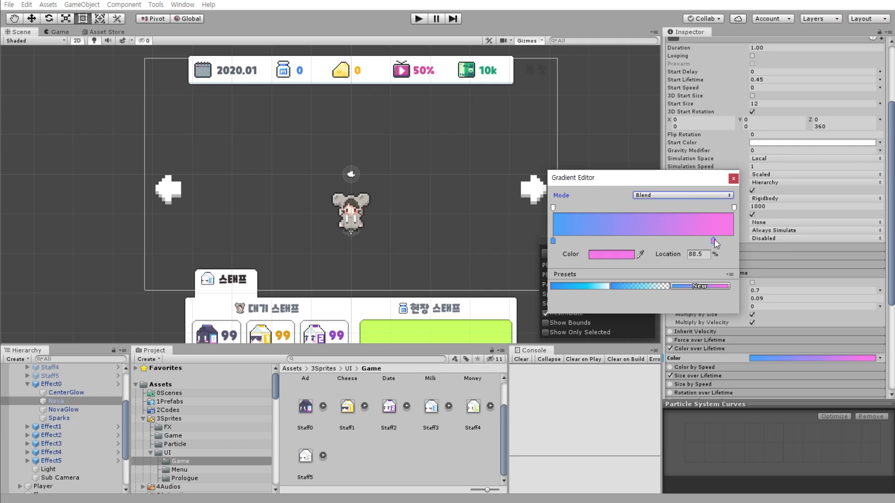
pyautogui.click(733, 179)
# - Preview the full Effect0 burst with Nova's new blue gradient
pyautogui.click(51, 384)
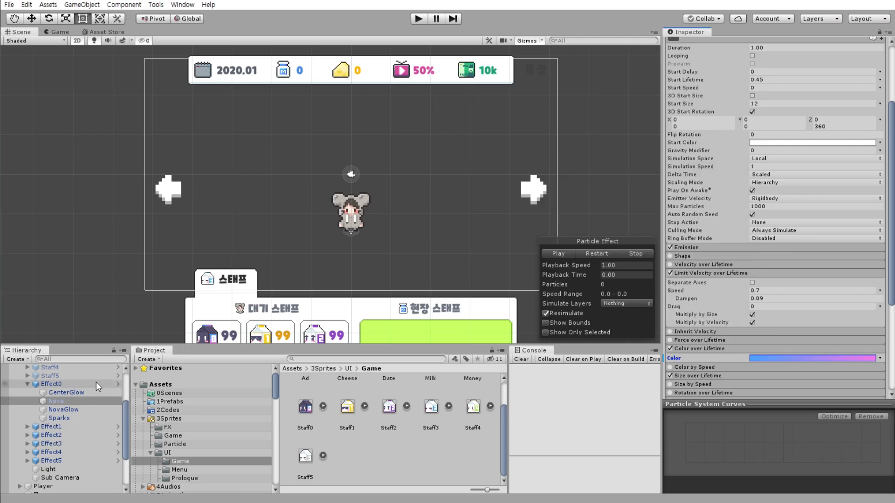
pyautogui.click(598, 254)
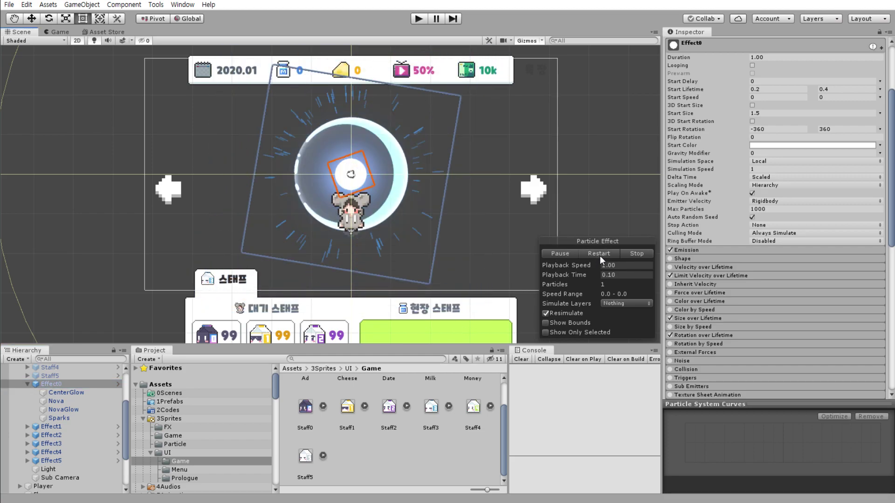
pyautogui.click(600, 256)
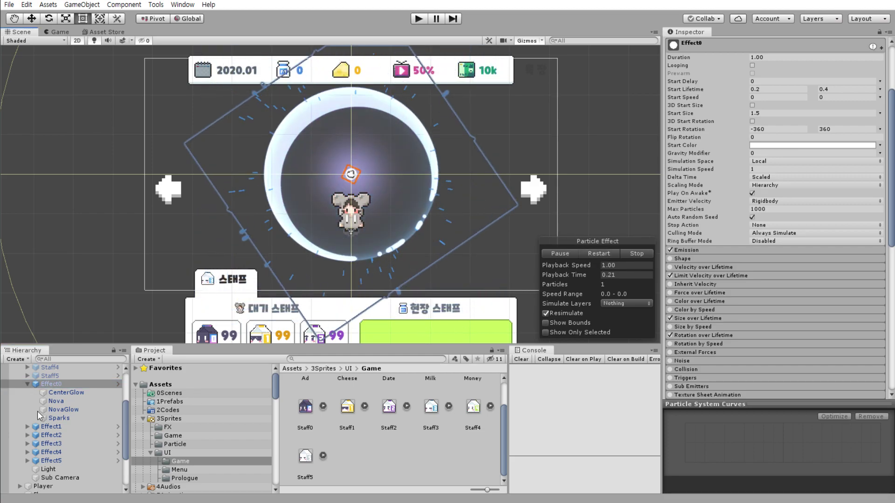
# - Inspect CenterGlow's colour-over-lifetime gradient
pyautogui.click(66, 392)
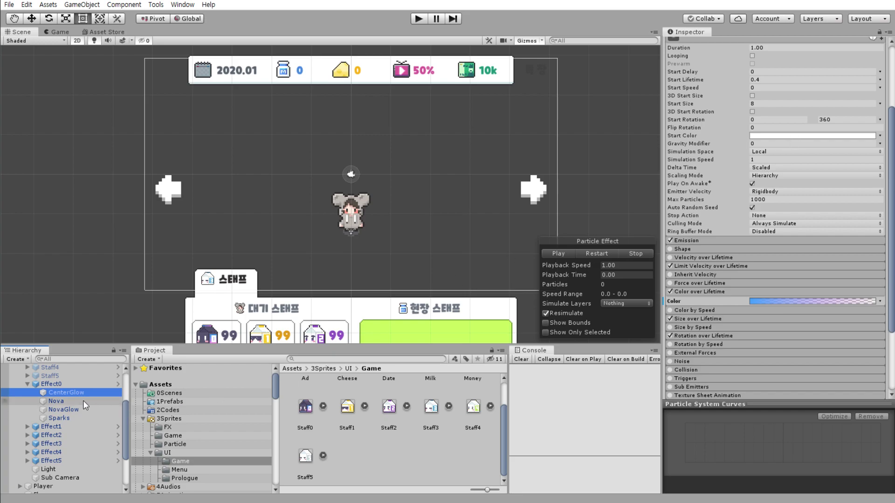
pyautogui.click(781, 300)
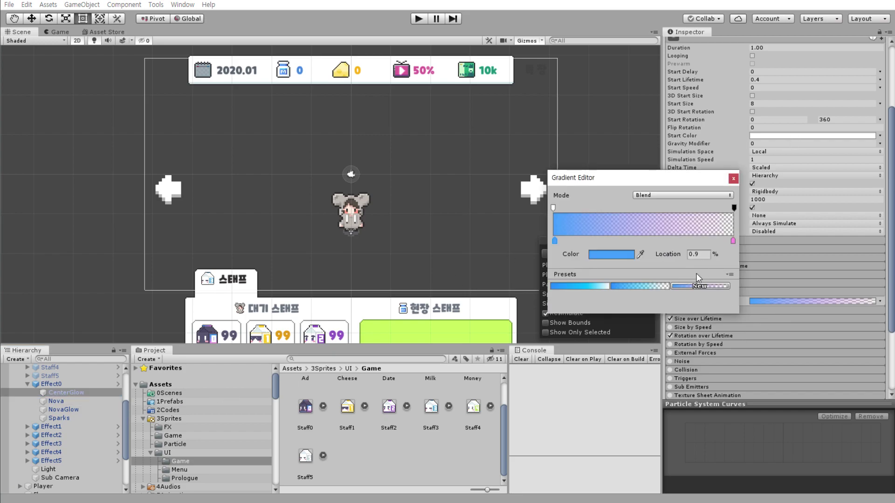
pyautogui.click(733, 179)
# - Move NovaGlow's white gradient key right so its colour over lifetime starts blue
pyautogui.click(60, 410)
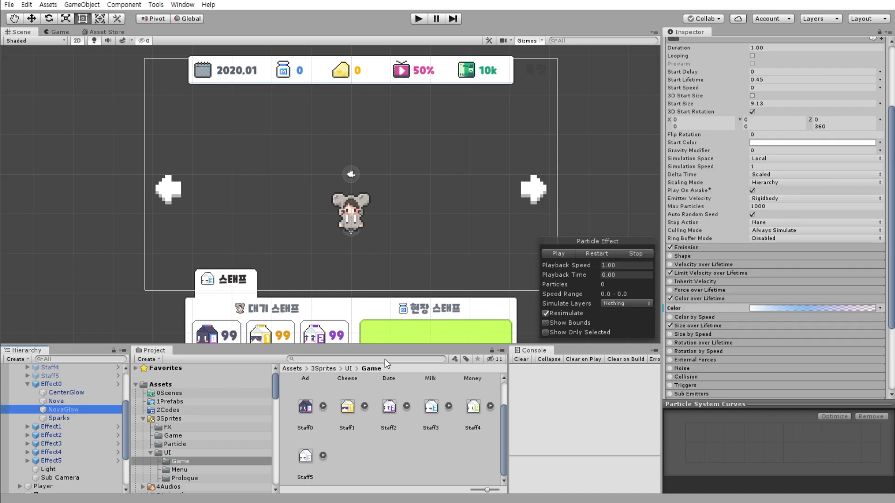
pyautogui.click(798, 307)
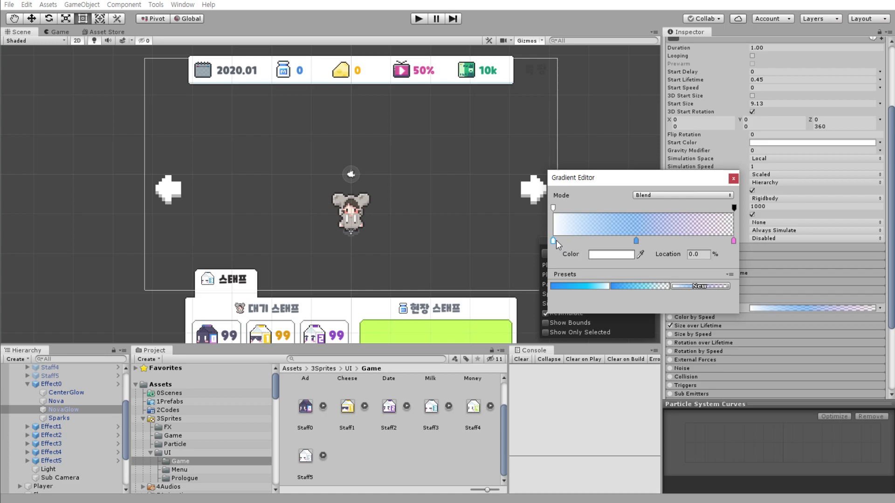
pyautogui.click(635, 240)
pyautogui.click(553, 240)
pyautogui.click(636, 241)
pyautogui.moveTo(553, 240)
pyautogui.mouseDown()
pyautogui.moveTo(636, 245)
pyautogui.moveTo(591, 243)
pyautogui.mouseUp()
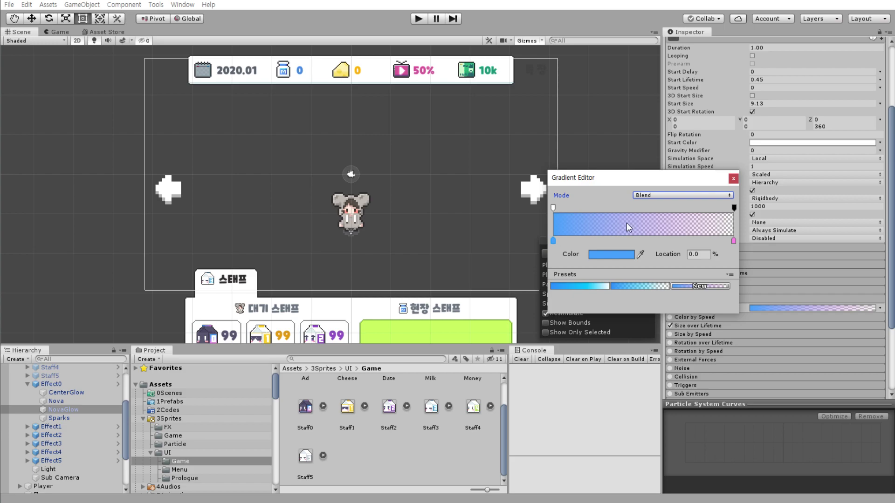
pyautogui.click(734, 178)
# - Replay the updated Effect0 burst several times to check the blue start
pyautogui.click(99, 383)
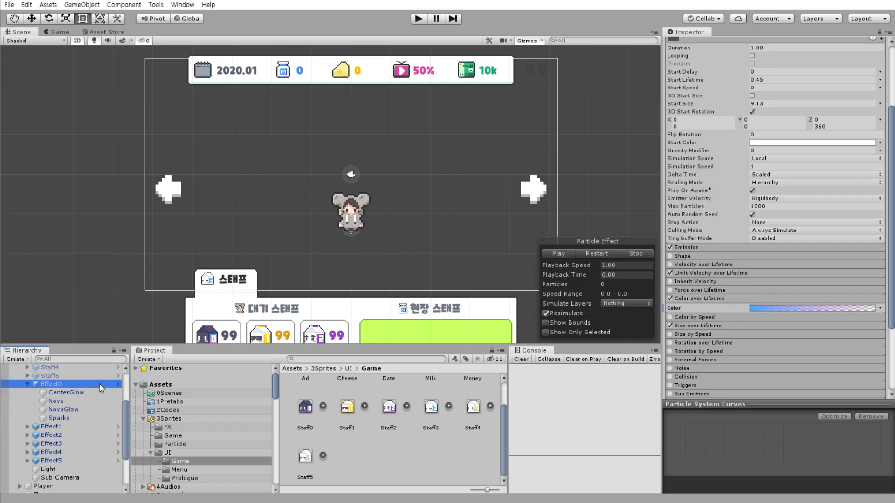
pyautogui.click(599, 253)
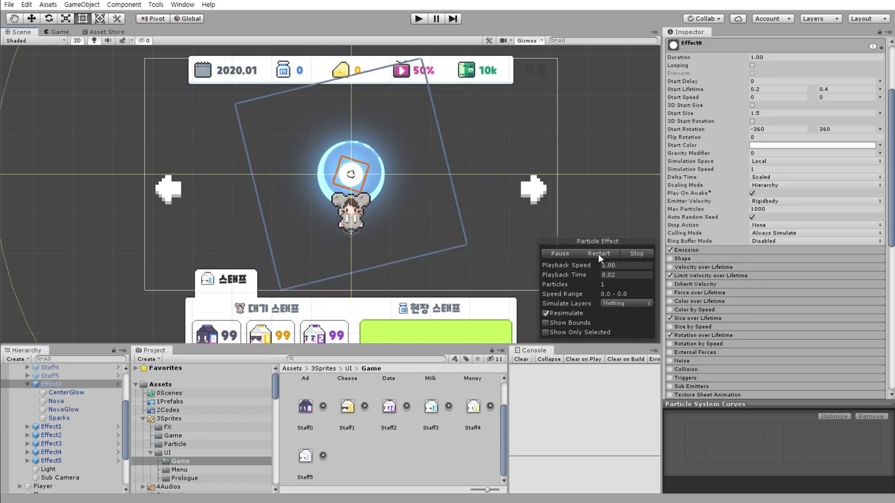
pyautogui.click(597, 254)
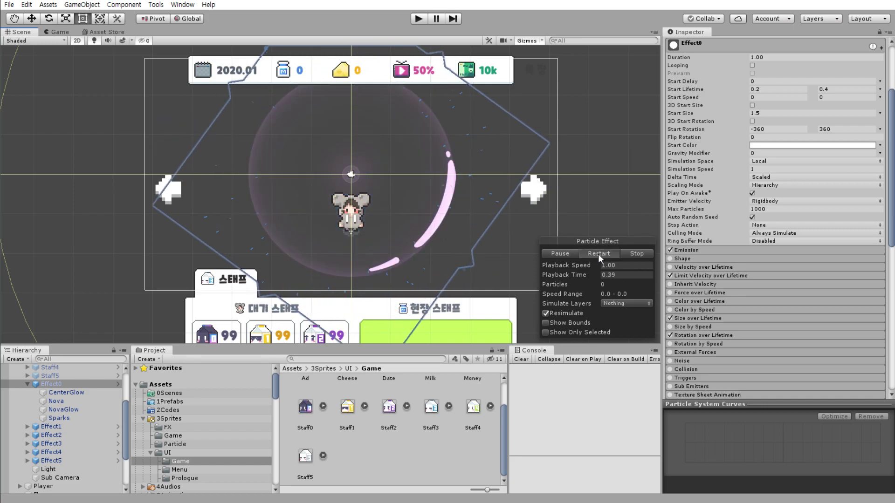
pyautogui.click(598, 253)
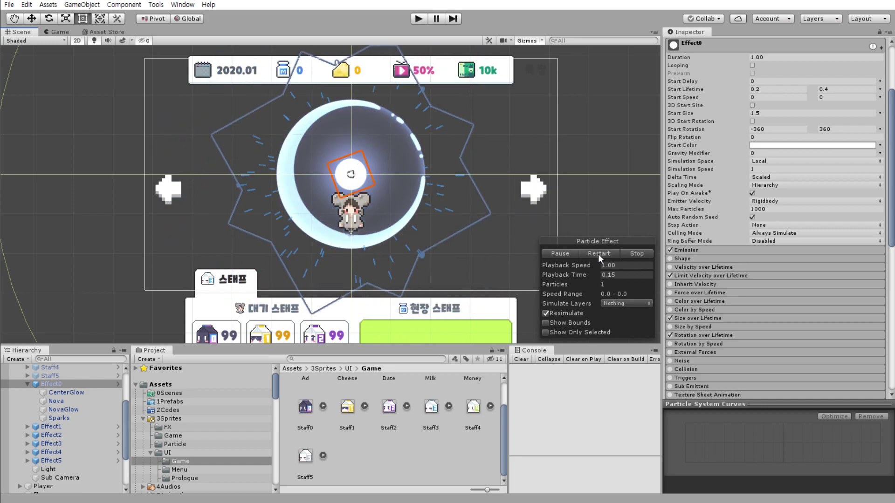
pyautogui.click(597, 254)
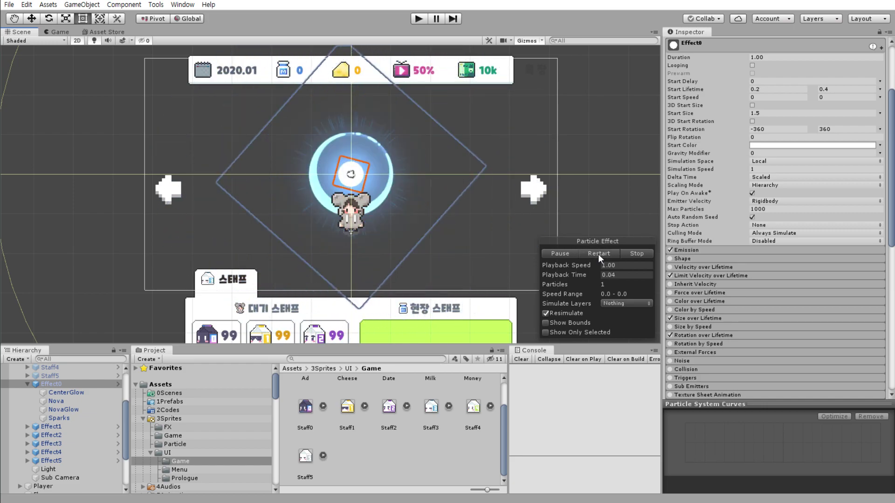
pyautogui.click(597, 253)
pyautogui.click(89, 419)
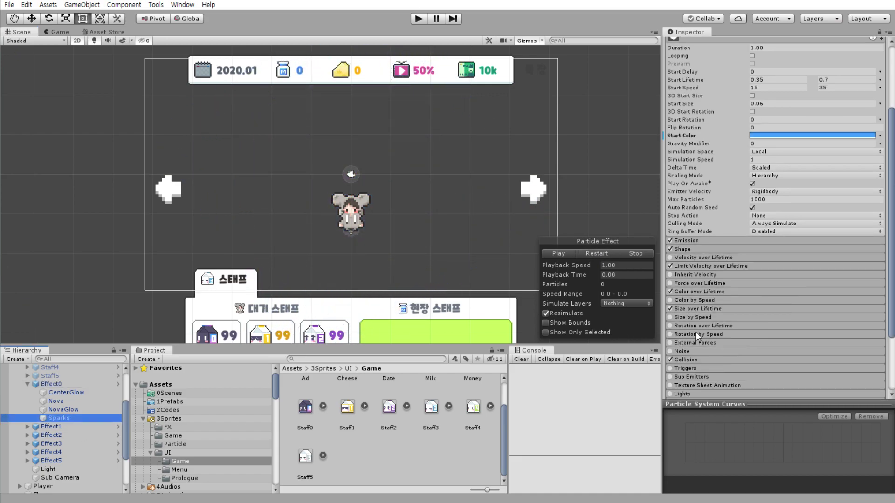
# - Give the Sparks Color over Lifetime gradient a blue 449FFF start key and a pink end key
pyautogui.click(693, 293)
pyautogui.click(771, 303)
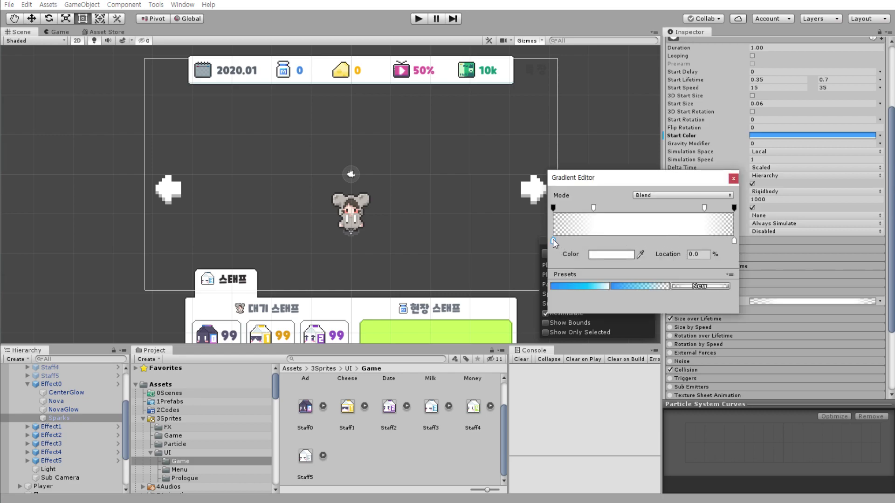
pyautogui.click(628, 257)
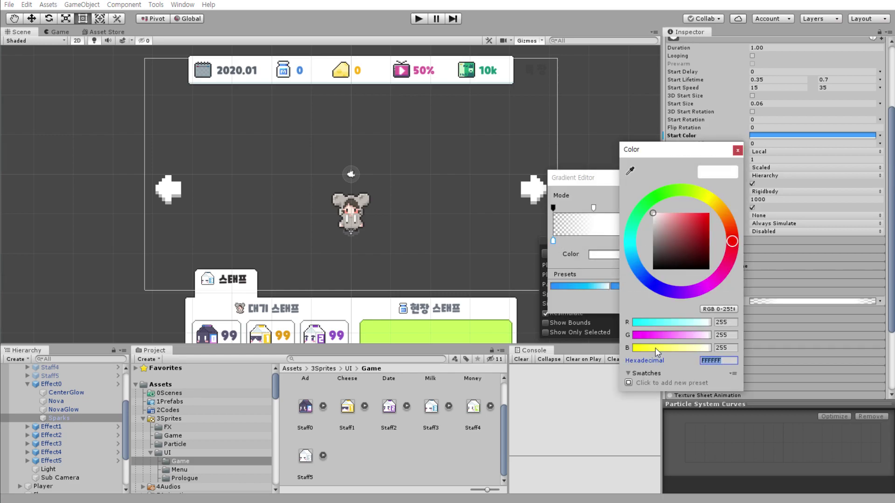
pyautogui.write('449FFF')
pyautogui.click(738, 153)
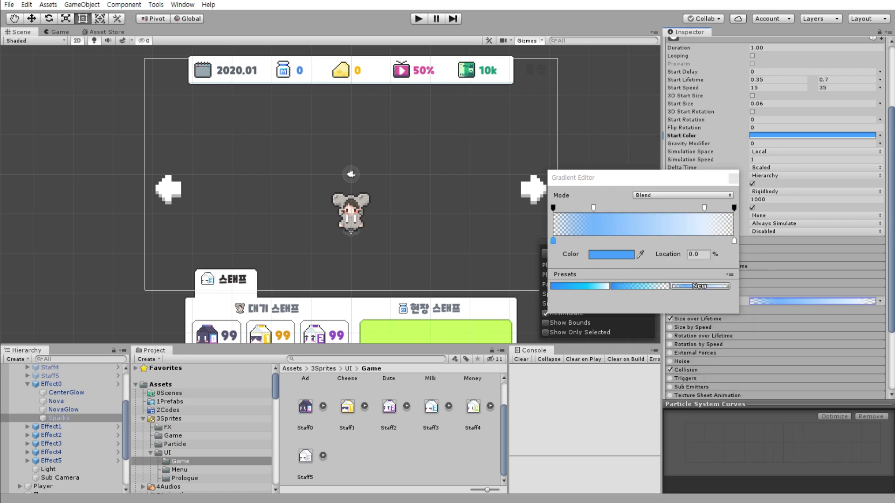
pyautogui.click(734, 241)
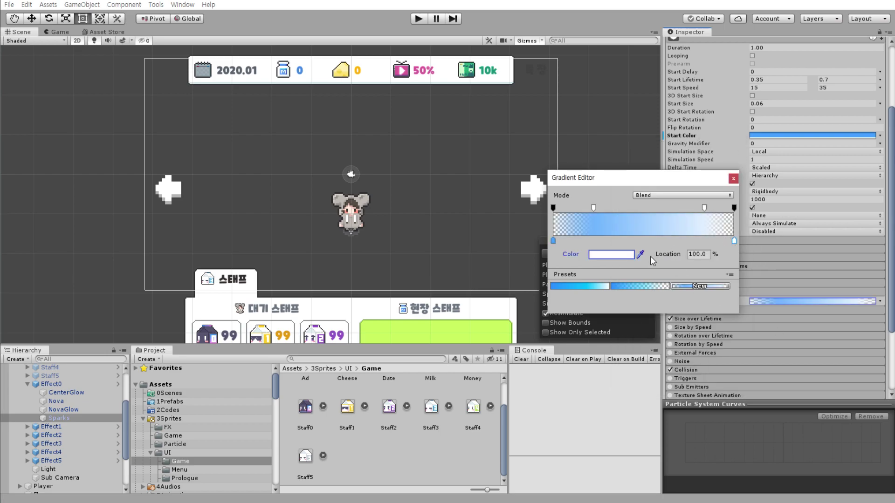
pyautogui.click(618, 258)
pyautogui.click(664, 339)
pyautogui.write('FF8AEB')
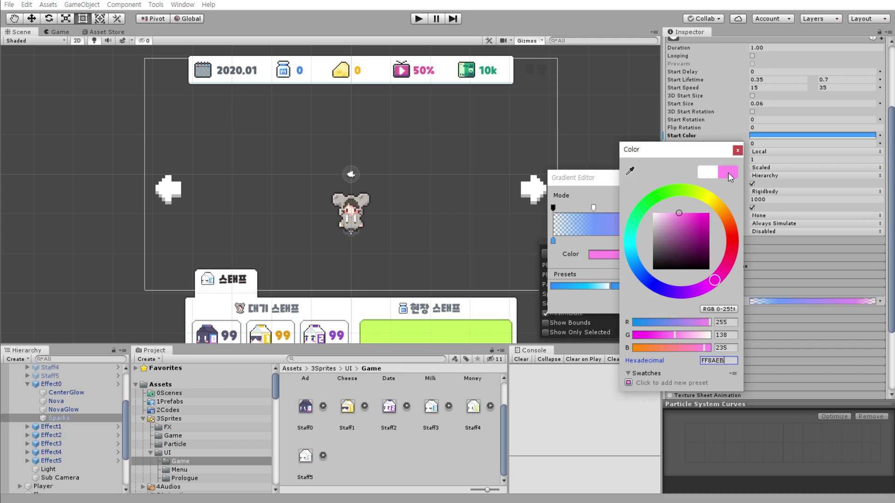
pyautogui.click(737, 150)
pyautogui.click(730, 178)
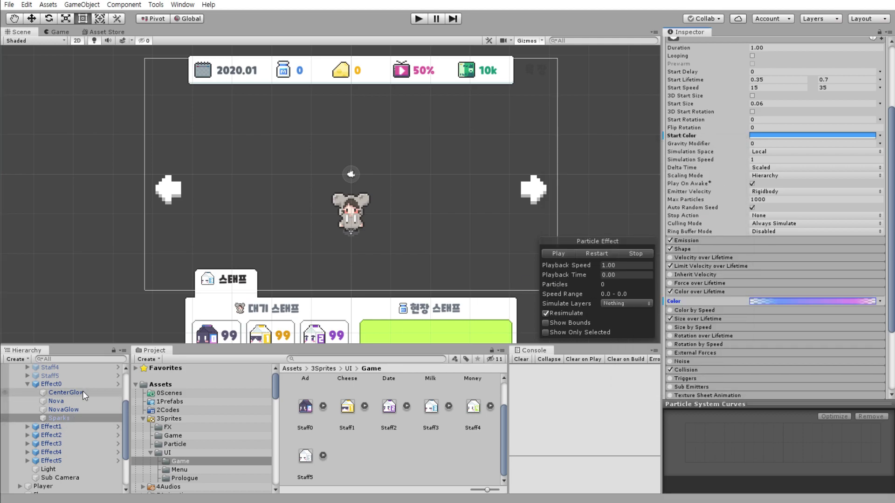
# - Preview the Effect0 burst twice with the new Sparks colours
pyautogui.click(60, 384)
pyautogui.click(598, 253)
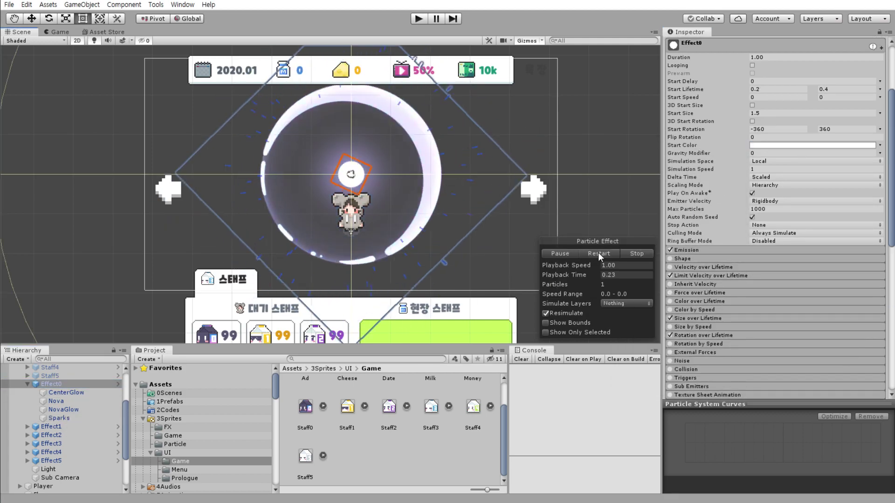
pyautogui.click(598, 255)
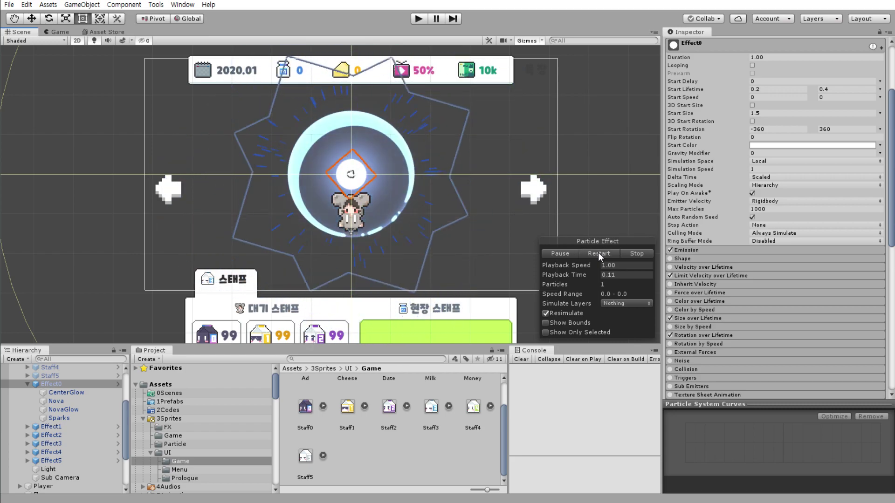
# - Replay Effect0 once more, then collapse its child effects in the Hierarchy
pyautogui.click(598, 254)
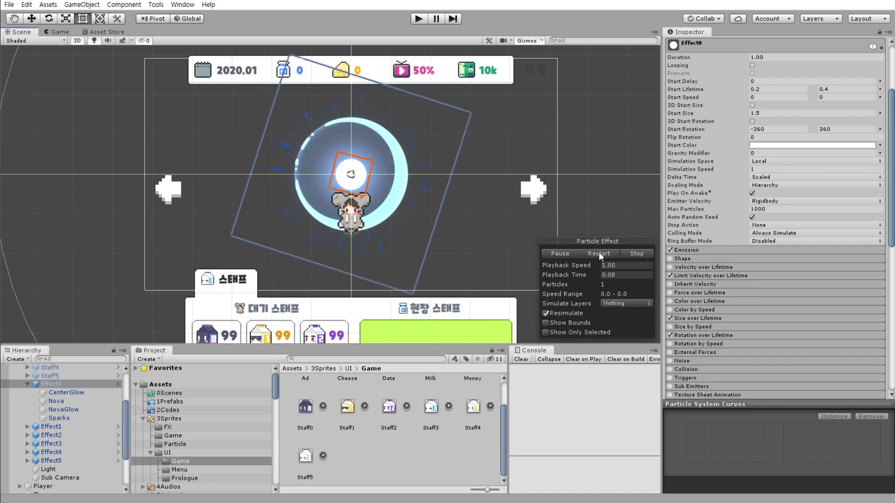
pyautogui.click(401, 279)
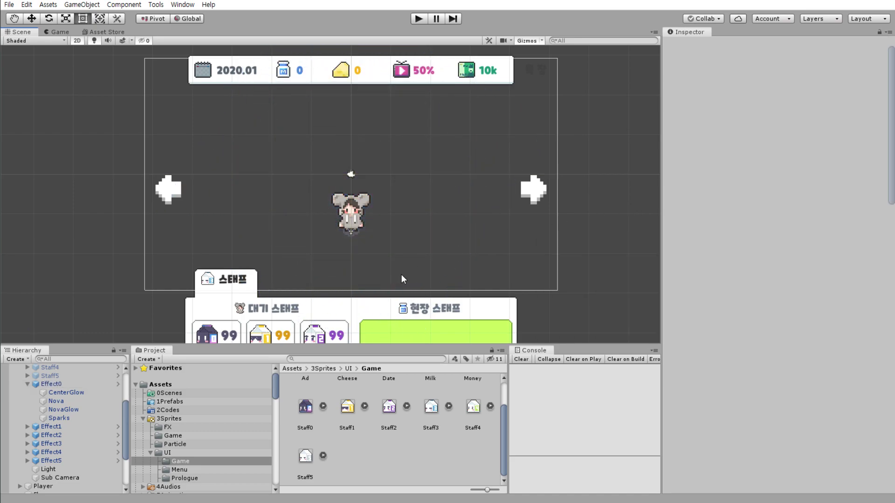
pyautogui.click(28, 384)
# - Preview Effect1 through Effect5 in turn, reselect Effect0, and switch to StaffManager.cs in Visual Studio
pyautogui.click(70, 393)
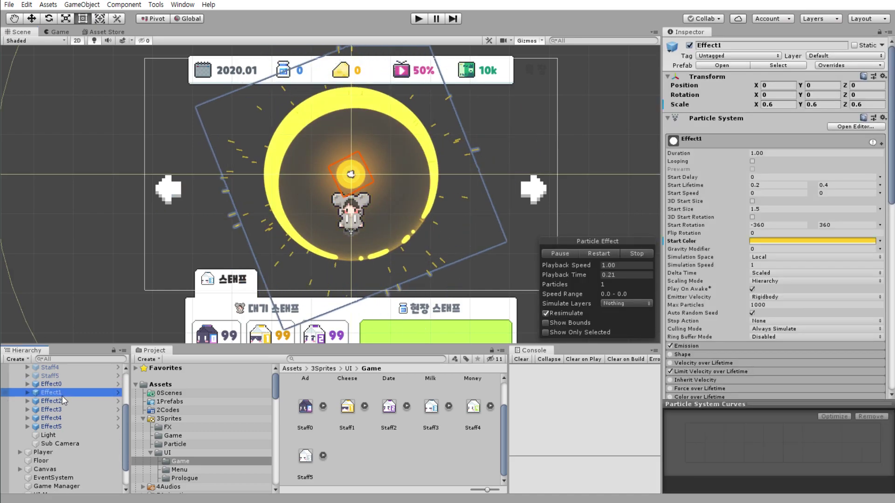
pyautogui.click(60, 402)
pyautogui.click(60, 409)
pyautogui.click(64, 418)
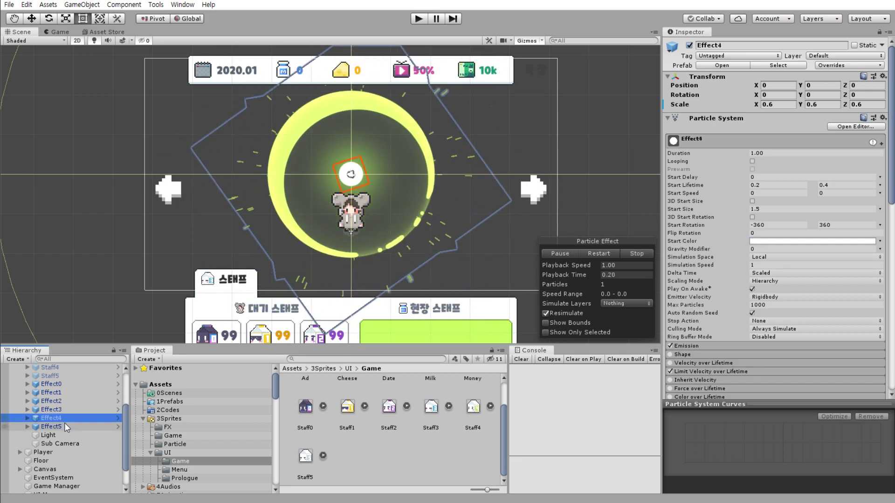
pyautogui.click(65, 426)
pyautogui.click(63, 384)
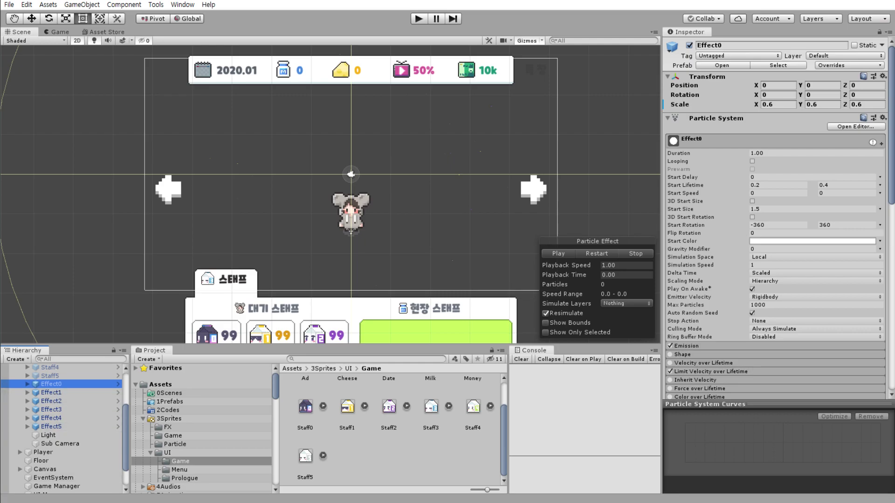
pyautogui.hotkey('alt', 'Tab')
# - Duplicate the staffDrawPrefabsOne field declaration on a new line below it
pyautogui.scroll(20, 606, 278)
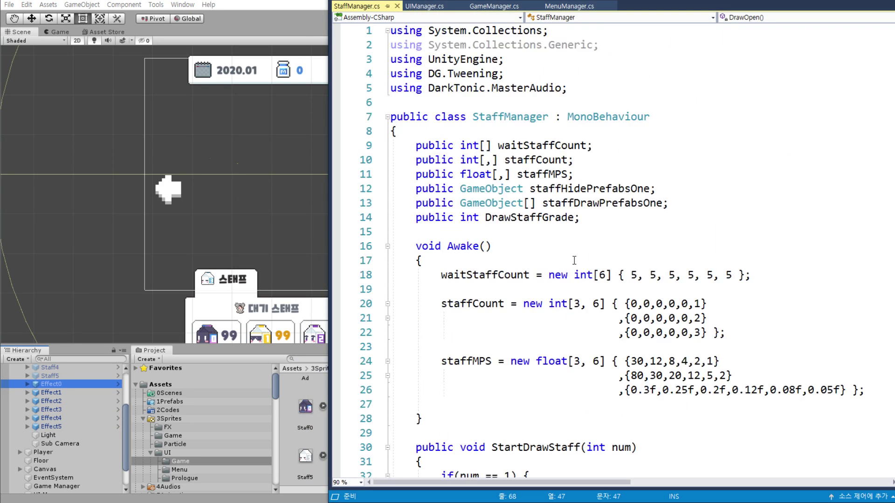
pyautogui.click(461, 109)
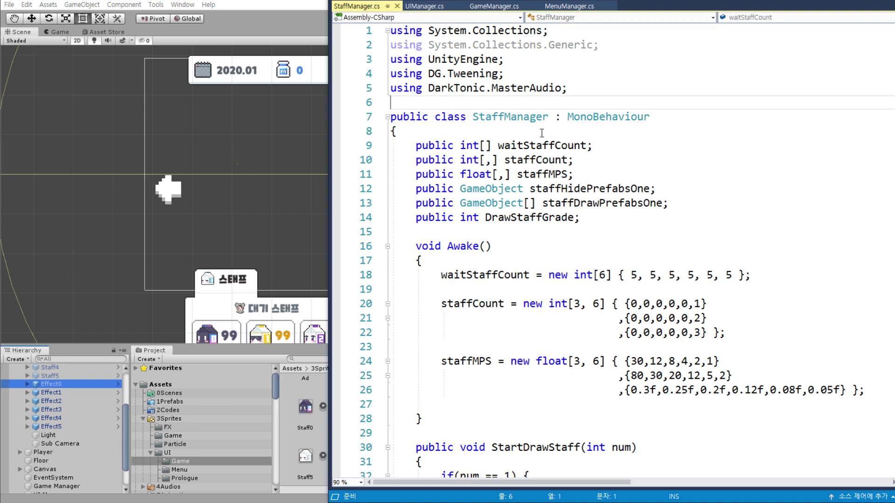
pyautogui.click(668, 205)
pyautogui.press('Return')
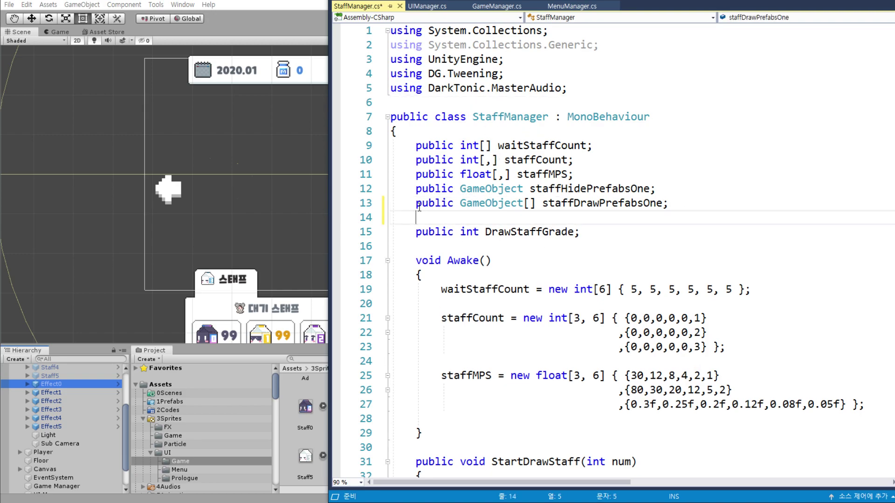
pyautogui.moveTo(708, 205); pyautogui.dragTo(708, 205)
pyautogui.hotkey('ctrl', 'c')
pyautogui.click(570, 219)
pyautogui.press('Return')
pyautogui.hotkey('ctrl', 'v')
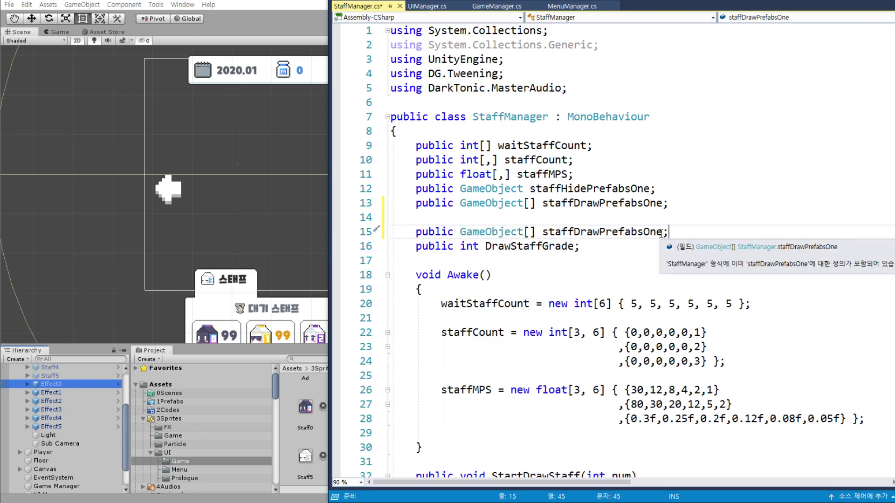
# - Rename the duplicated field to staffDrawEffectsOne, remove the stray blank line, and save
pyautogui.click(644, 232)
pyautogui.moveTo(645, 231); pyautogui.dragTo(600, 232)
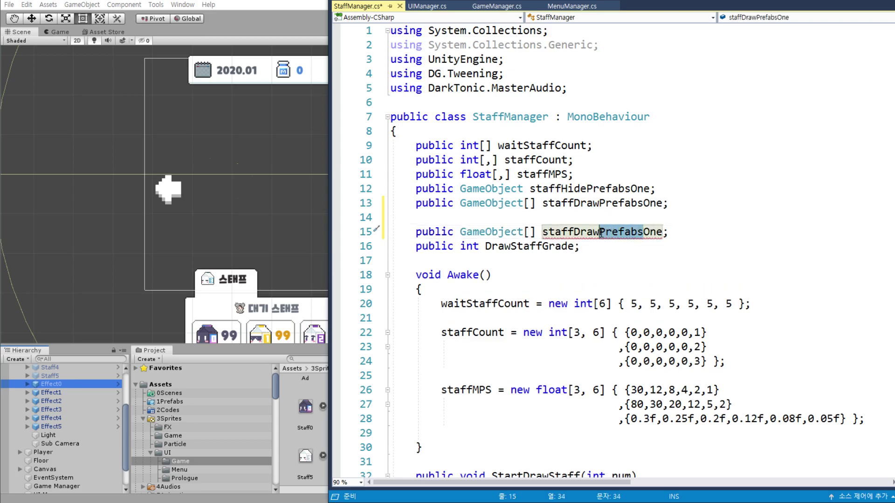
pyautogui.press('BackSpace')
pyautogui.write('Effe')
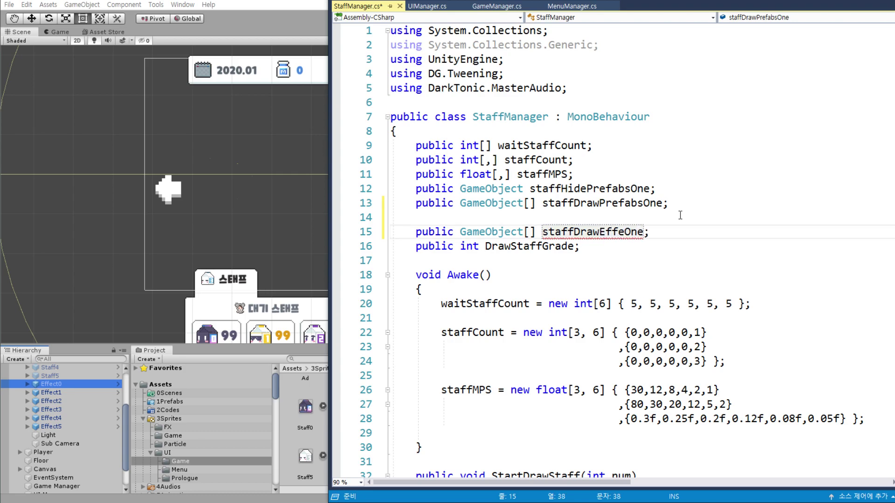
pyautogui.write('cts')
pyautogui.click(680, 215)
pyautogui.press('Delete')
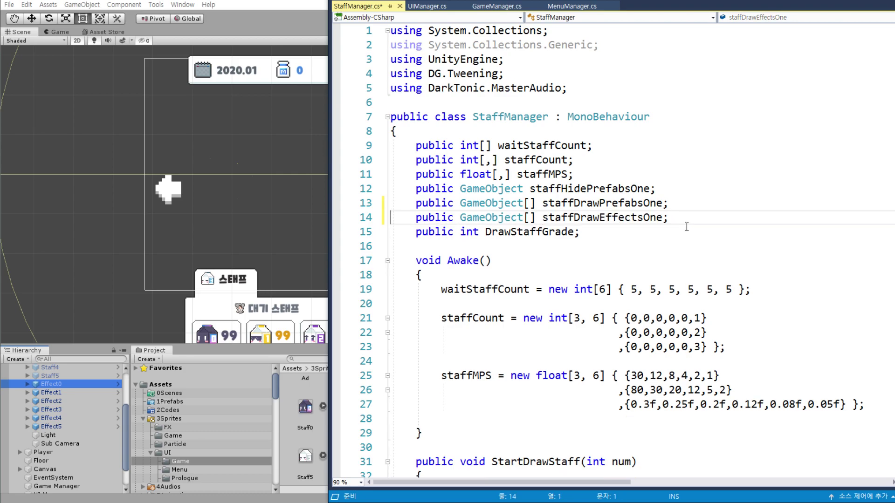
pyautogui.hotkey('ctrl', 's')
# - Start a new staffDrawEffectsOne. statement after the OpenStaff sound call
pyautogui.scroll(-7, 687, 270)
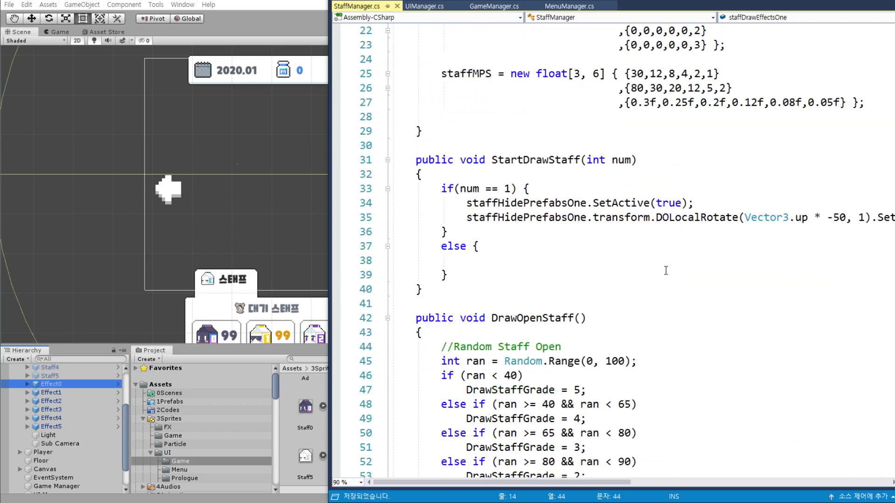
pyautogui.scroll(-7, 652, 274)
pyautogui.scroll(-4, 585, 283)
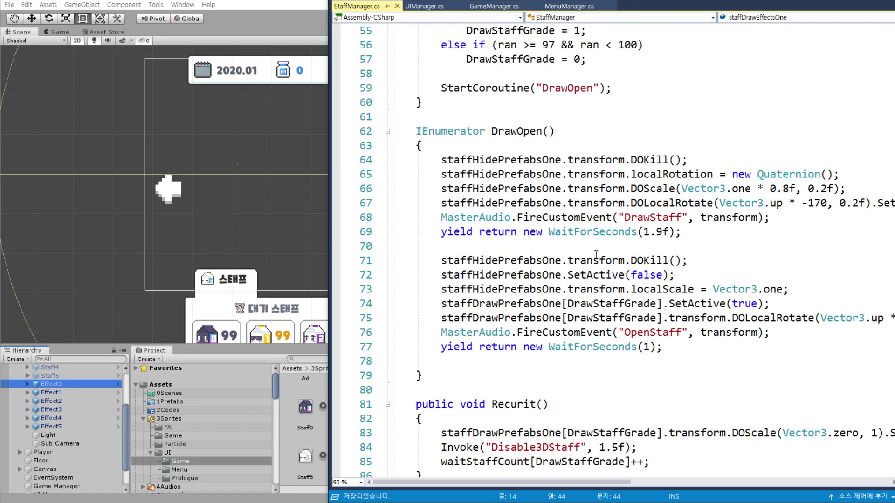
pyautogui.click(810, 329)
pyautogui.press('Return')
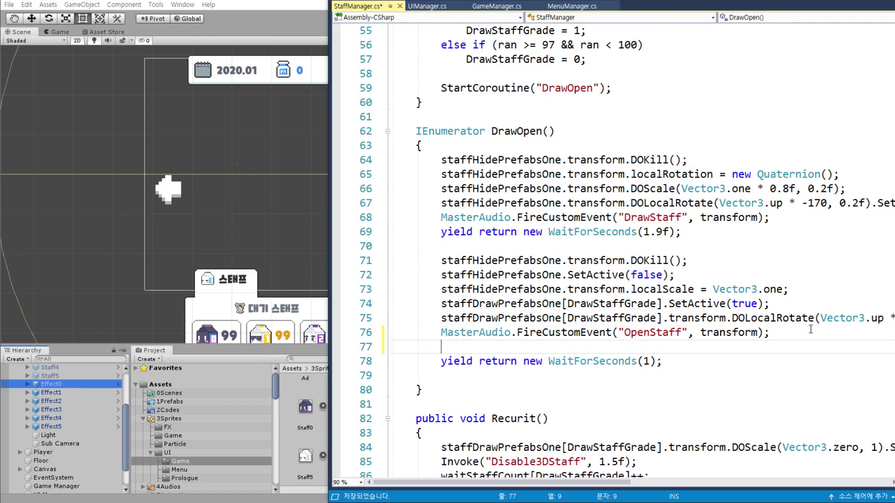
pyautogui.write('staffDrawEffectsOne.')
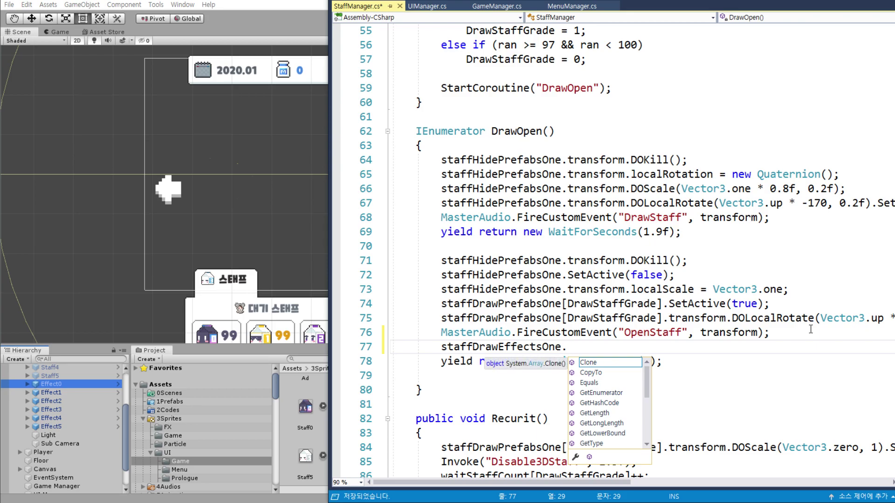
pyautogui.click(675, 268)
# - Change staffDrawEffectsOne's type from GameObject to a ParticleSystem array
pyautogui.scroll(18, 577, 243)
pyautogui.doubleClick(497, 215)
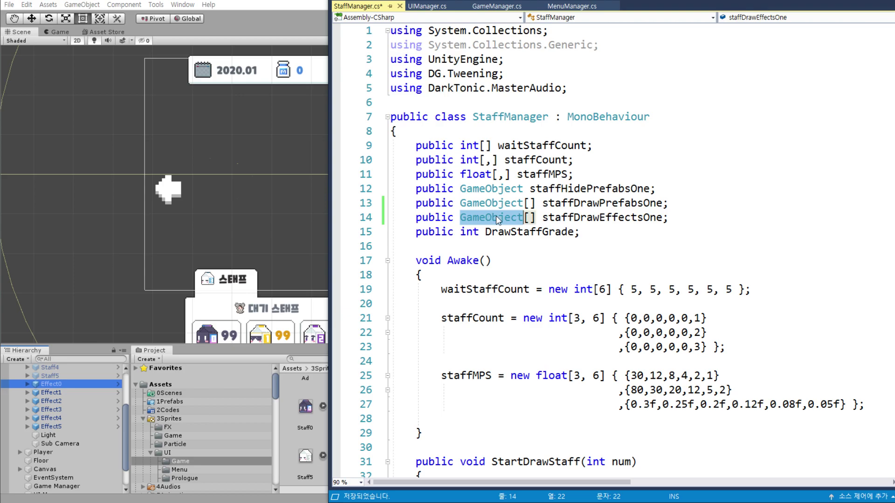
pyautogui.write('Part')
pyautogui.scroll(-1, 536, 279)
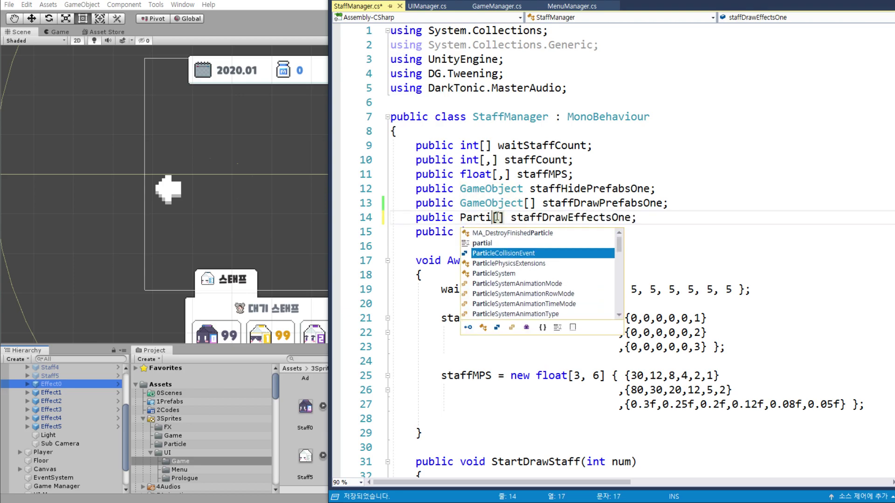
pyautogui.doubleClick(494, 274)
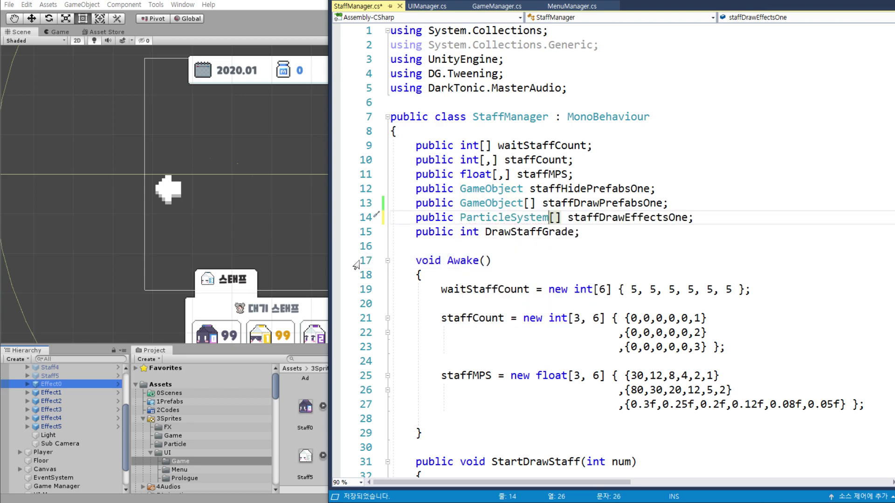
pyautogui.scroll(-20, 658, 294)
pyautogui.scroll(6, 657, 293)
pyautogui.scroll(3, 610, 225)
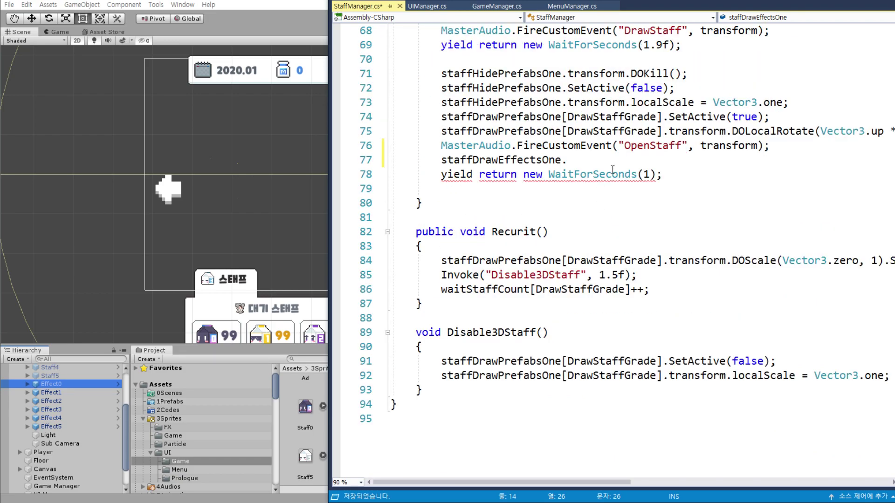
# - Index the new statement as staffDrawEffectsOne[DrawStaffGrade], reusing DrawStaffGrade from line 75
pyautogui.click(610, 161)
pyautogui.hotkey('ctrl', 'space')
pyautogui.write('Pla')
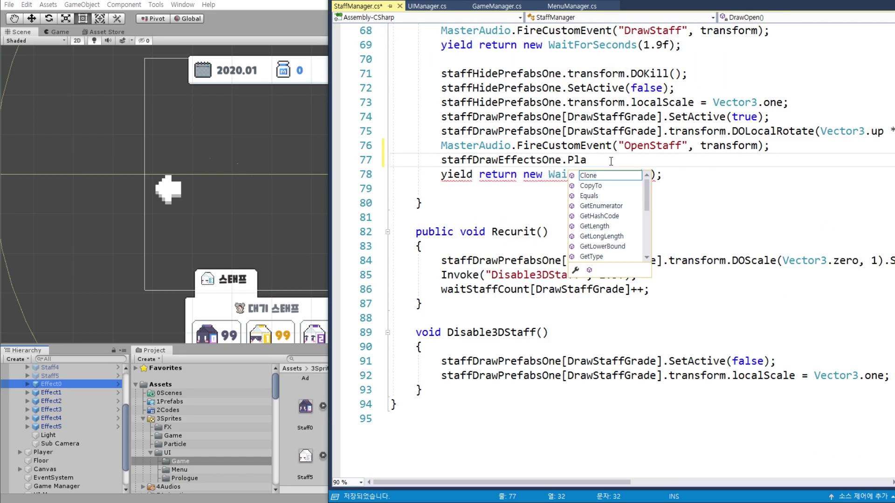
pyautogui.press('BackSpace')
pyautogui.press('BackSpace')
pyautogui.press('BackSpace')
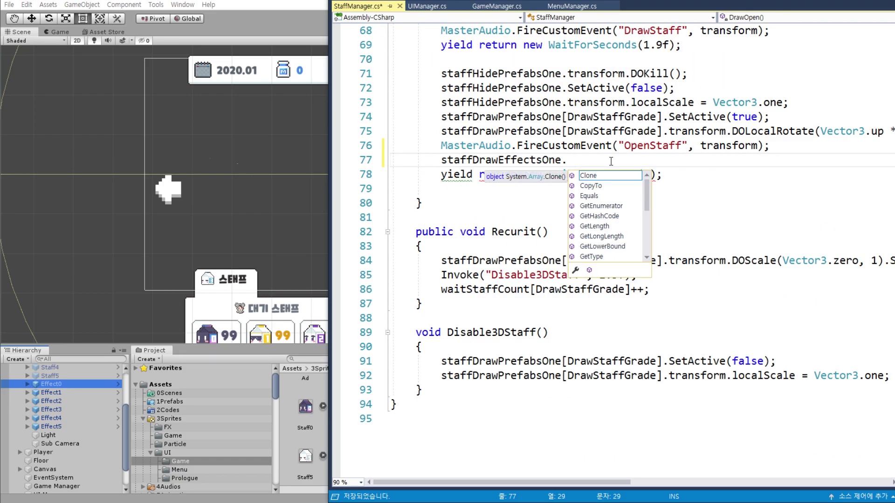
pyautogui.press('BackSpace')
pyautogui.write('[')
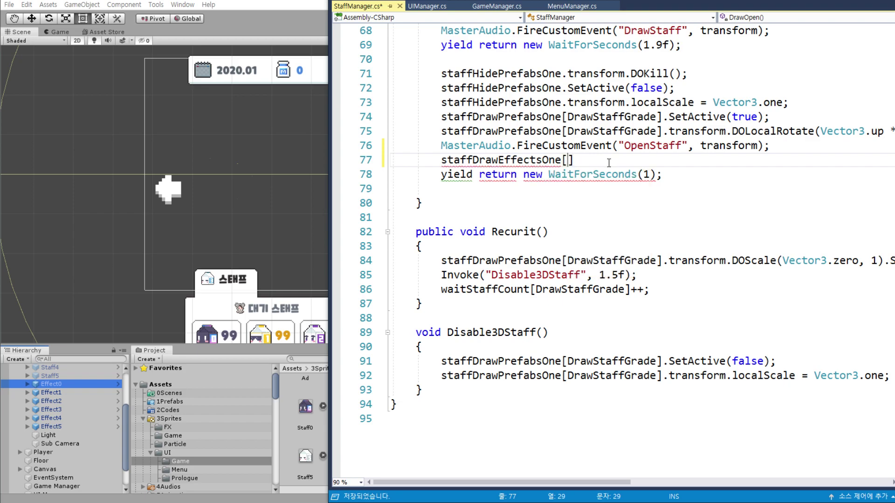
pyautogui.doubleClick(574, 131)
pyautogui.hotkey('ctrl', 'c')
pyautogui.click(571, 160)
pyautogui.hotkey('ctrl', 'v')
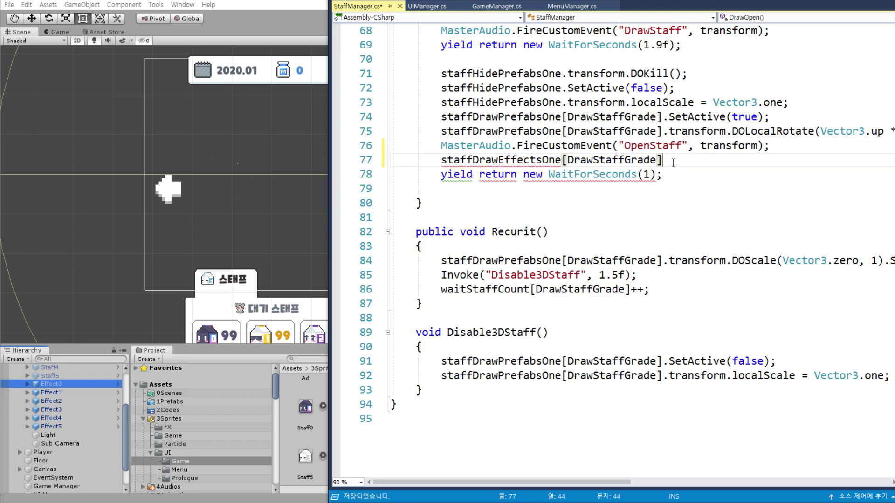
# - Complete the statement as staffDrawEffectsOne[DrawStaffGrade].DOPlay();
pyautogui.write('.pl')
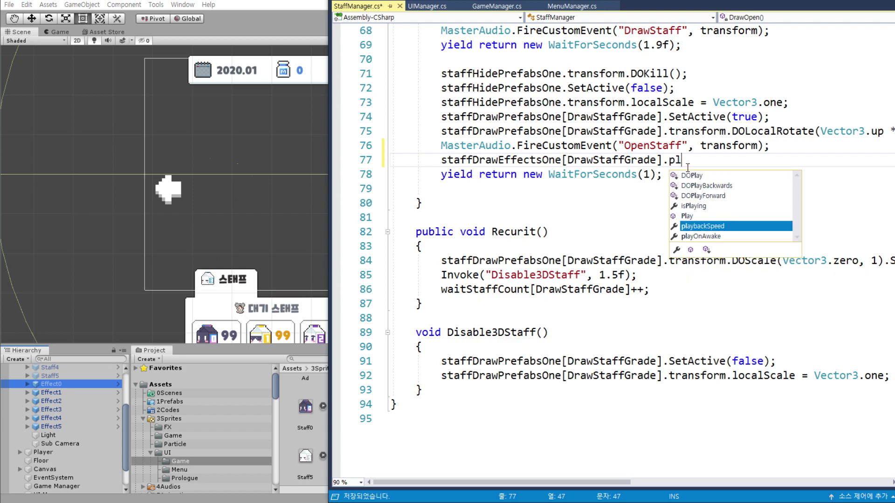
pyautogui.press('Up')
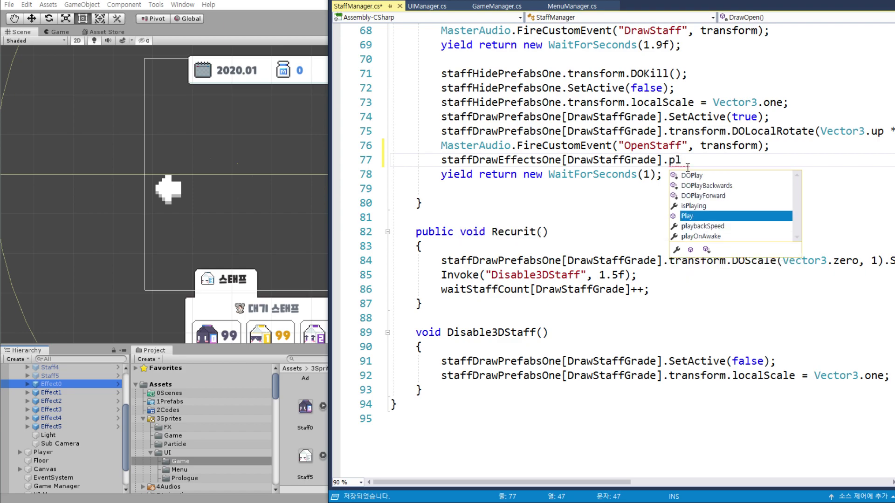
pyautogui.press('Down')
pyautogui.press('Down')
pyautogui.press('Up')
pyautogui.press('Up')
pyautogui.press('Down')
pyautogui.press('Down')
pyautogui.press('Up')
pyautogui.press('Up')
pyautogui.press('Up')
pyautogui.press('Up')
pyautogui.press('Up')
pyautogui.press('Up')
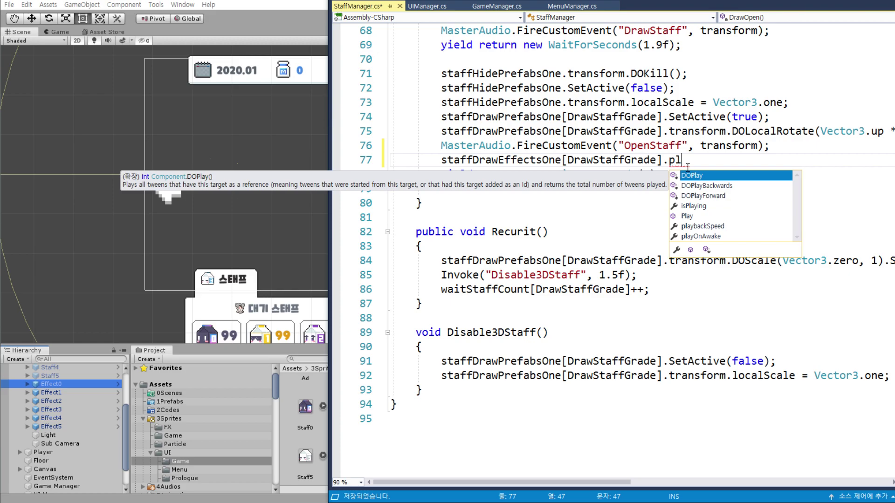
pyautogui.press('Tab')
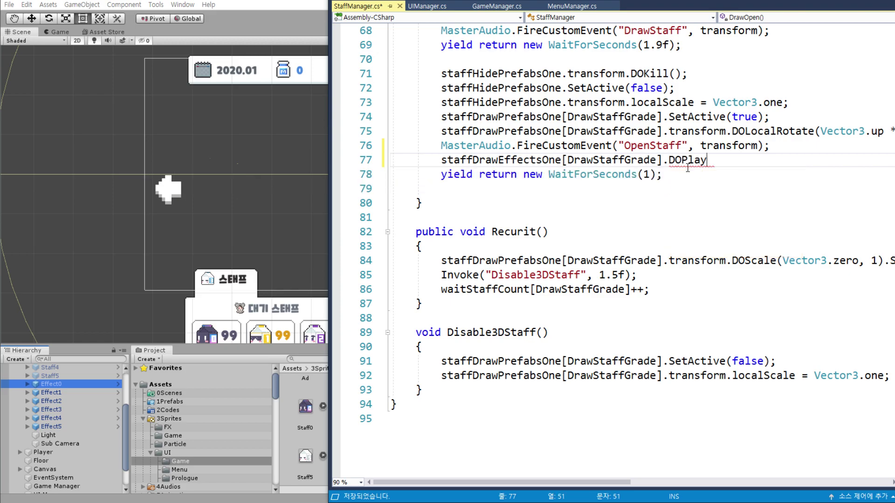
pyautogui.write('();')
# - Move the DOPlay statement above the OpenStaff FireCustomEvent line, save, and return to Unity
pyautogui.hotkey('shift', 'Home')
pyautogui.press('BackSpace')
pyautogui.press('Up')
pyautogui.press('Return')
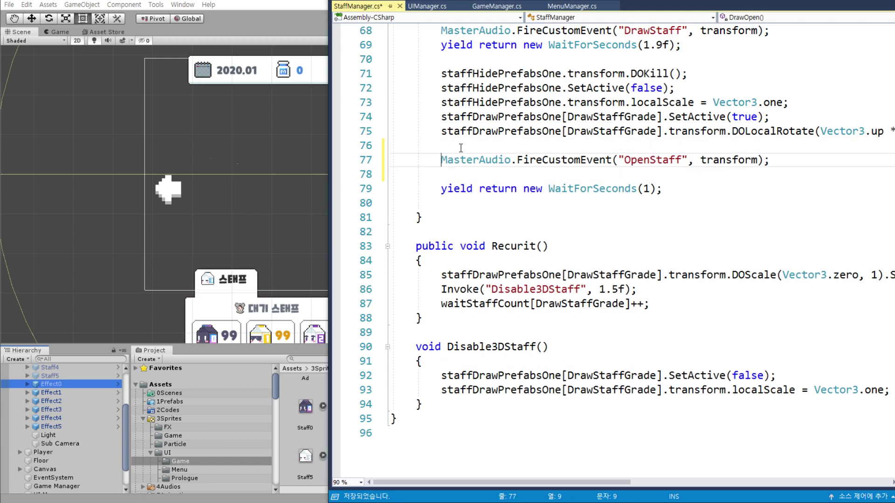
pyautogui.press('Up')
pyautogui.hotkey('ctrl', 'v')
pyautogui.press('Down')
pyautogui.press('Down')
pyautogui.hotkey('ctrl', 'x')
pyautogui.hotkey('ctrl', 's')
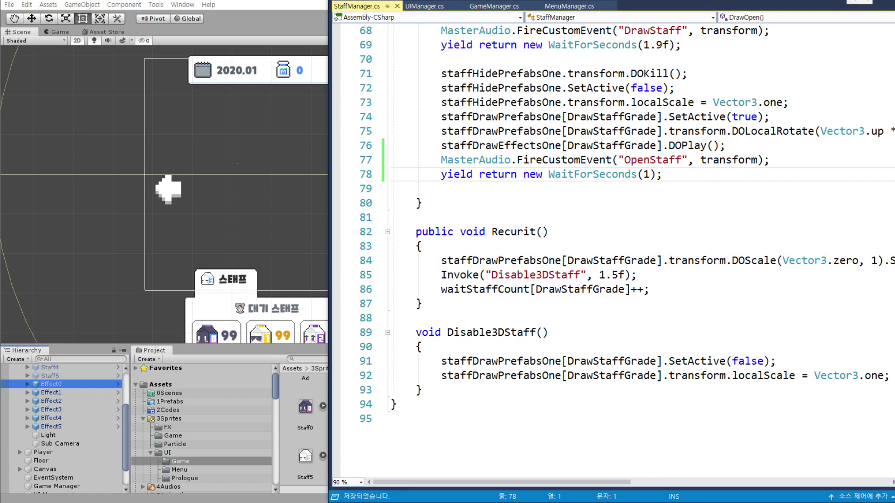
pyautogui.hotkey('alt', 'Tab')
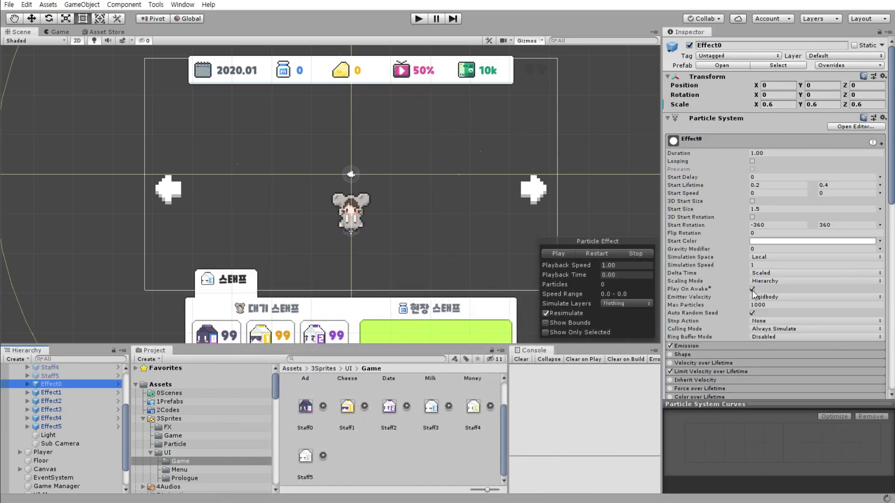
# - Turn off Play On Awake for all six effects Effect0–Effect5
pyautogui.keyDown('shift'); pyautogui.click(66, 427); pyautogui.keyUp('shift')
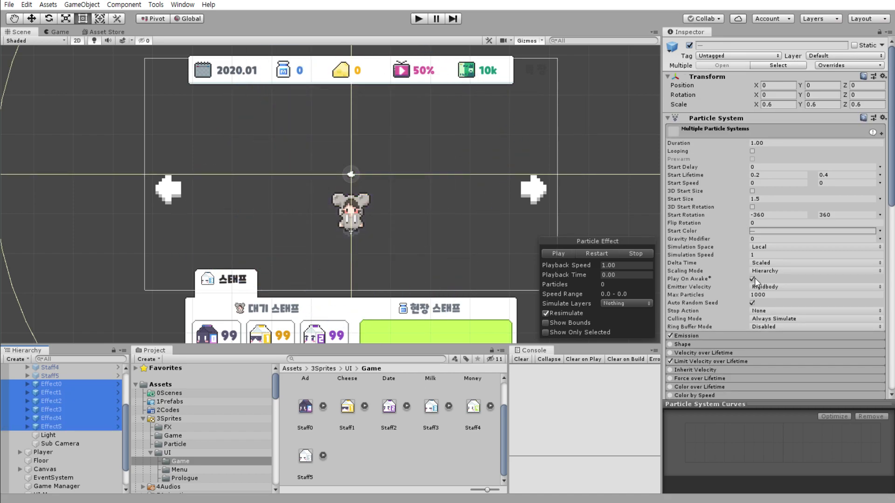
pyautogui.click(752, 278)
pyautogui.click(82, 392)
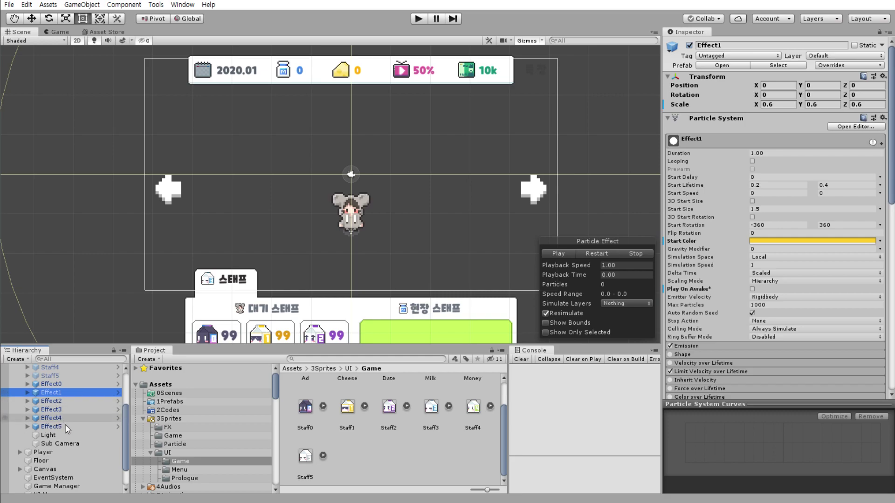
pyautogui.scroll(-3, 66, 428)
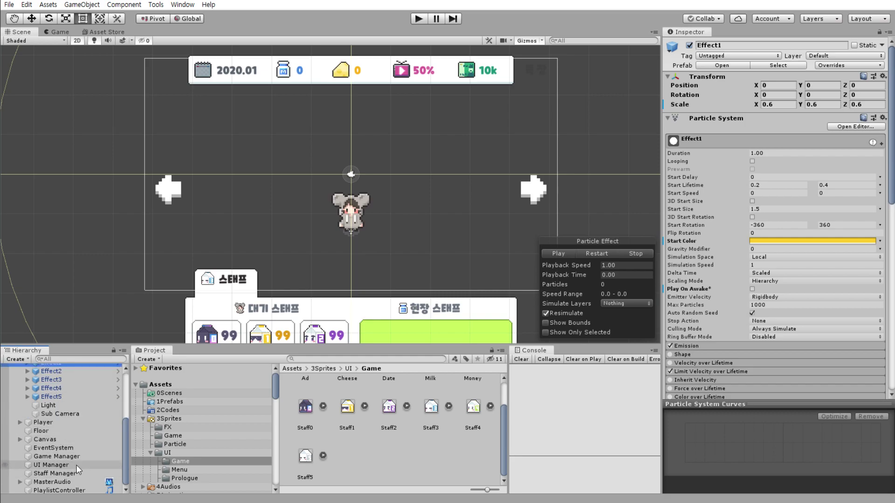
# - Lock the Inspector on Staff Manager and fill Staff Draw Effects One with Effect0–Effect5
pyautogui.click(54, 474)
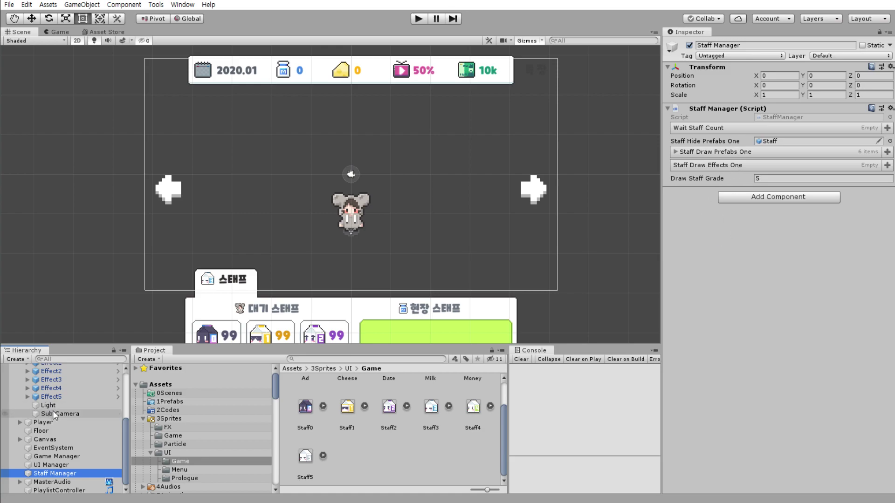
pyautogui.click(879, 32)
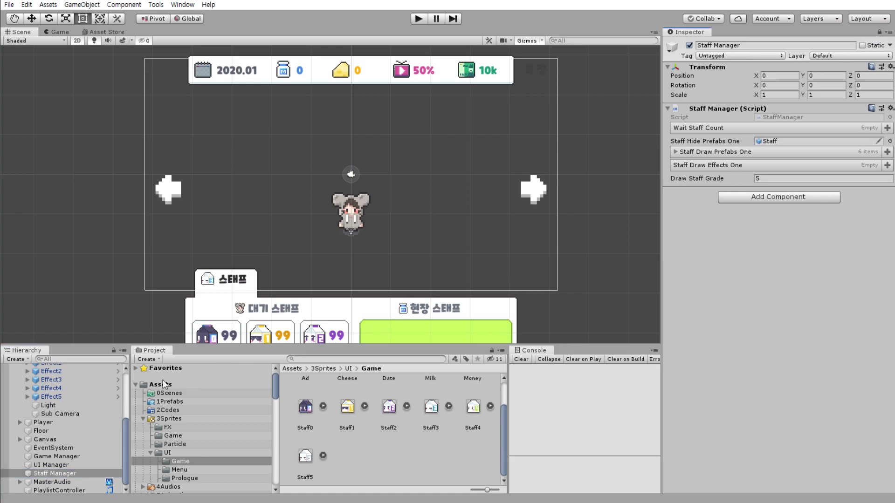
pyautogui.click(69, 396)
pyautogui.scroll(2, 82, 409)
pyautogui.keyDown('shift'); pyautogui.click(70, 386); pyautogui.keyUp('shift')
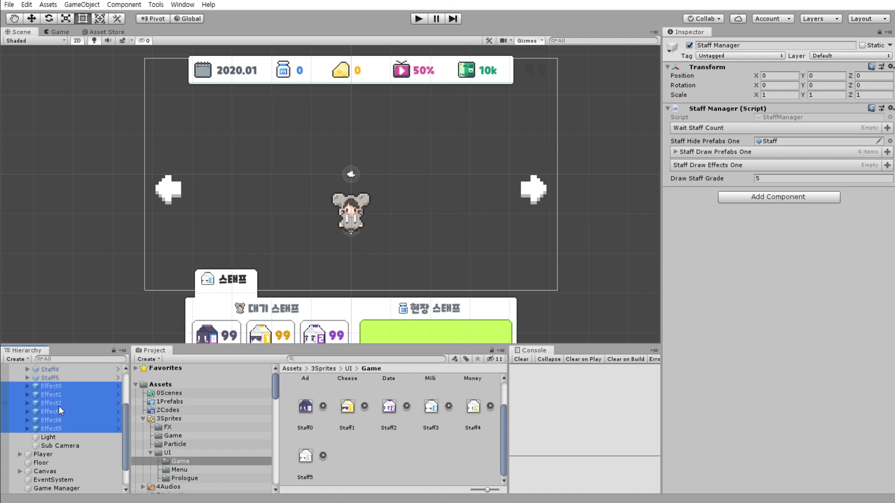
pyautogui.moveTo(59, 406); pyautogui.dragTo(753, 166)
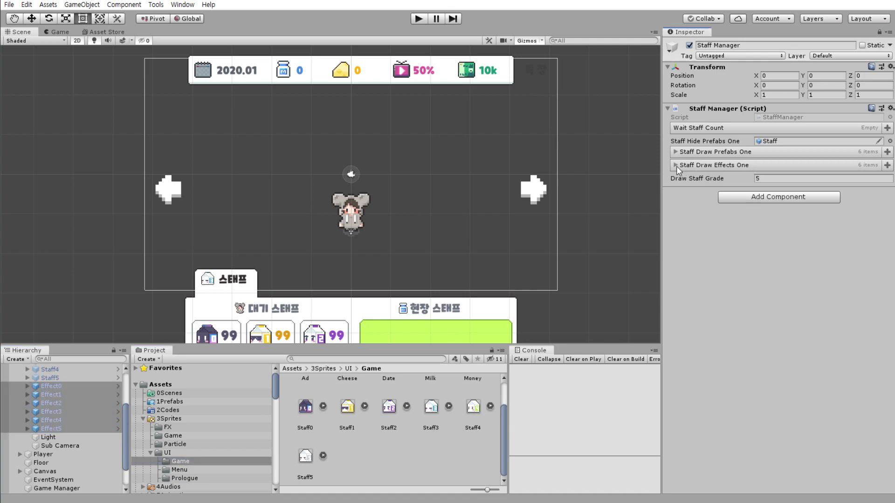
pyautogui.click(676, 166)
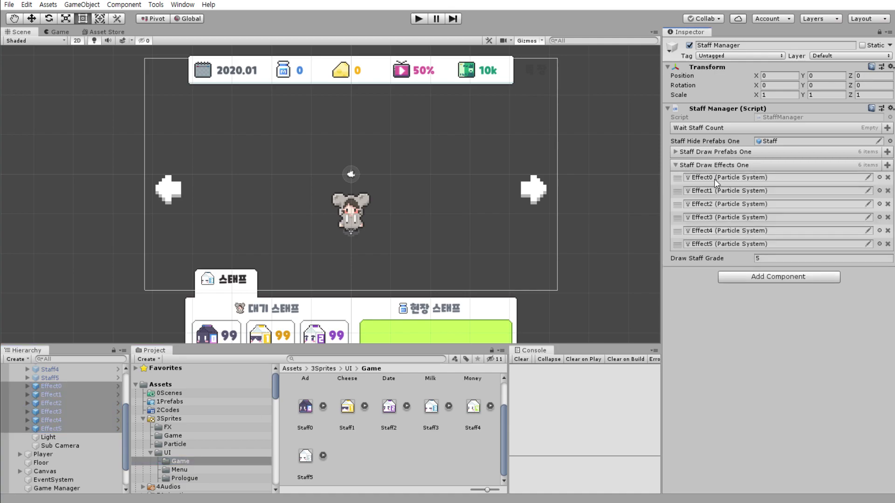
pyautogui.click(677, 166)
# - Save the scene and project from the File menu, then run the game
pyautogui.click(9, 5)
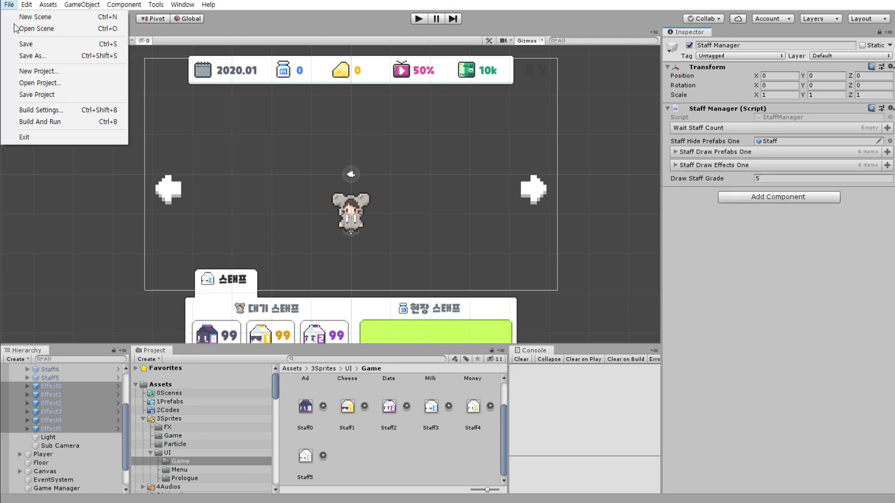
pyautogui.click(25, 44)
pyautogui.click(9, 4)
pyautogui.click(61, 99)
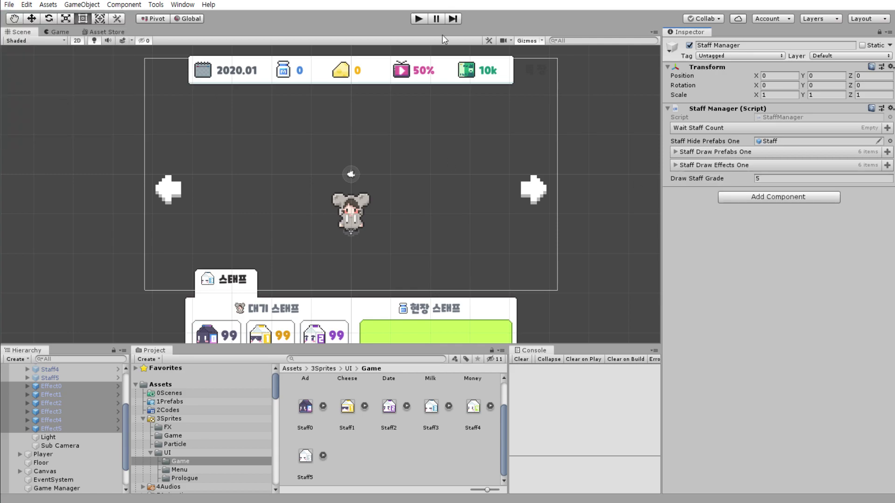
pyautogui.click(422, 20)
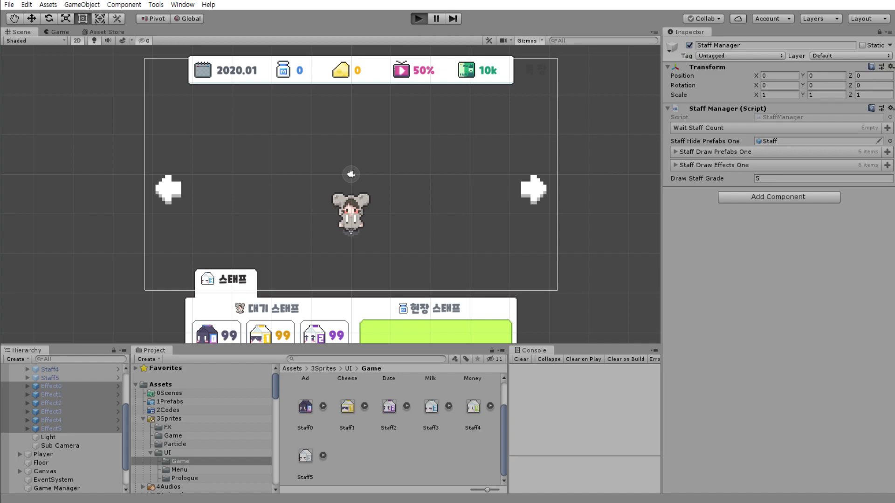
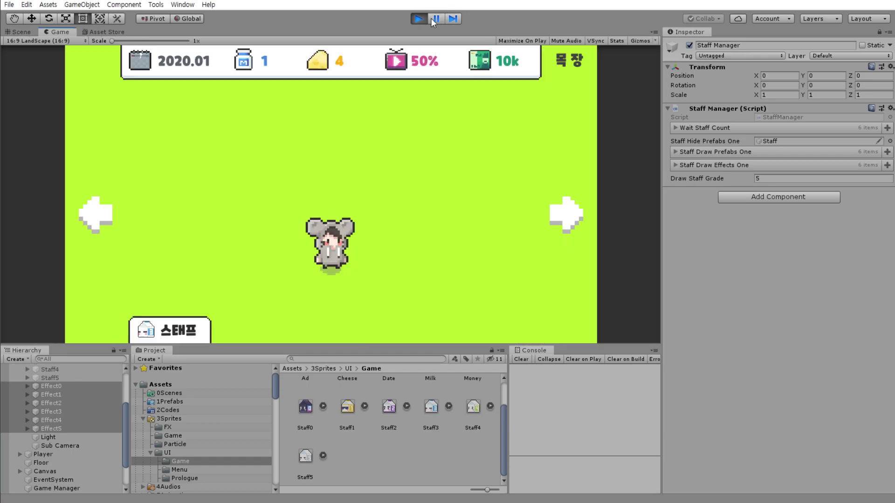
# - Stop play mode and inspect Effect0, its CenterGlow child and its Audio Source settings
pyautogui.click(424, 19)
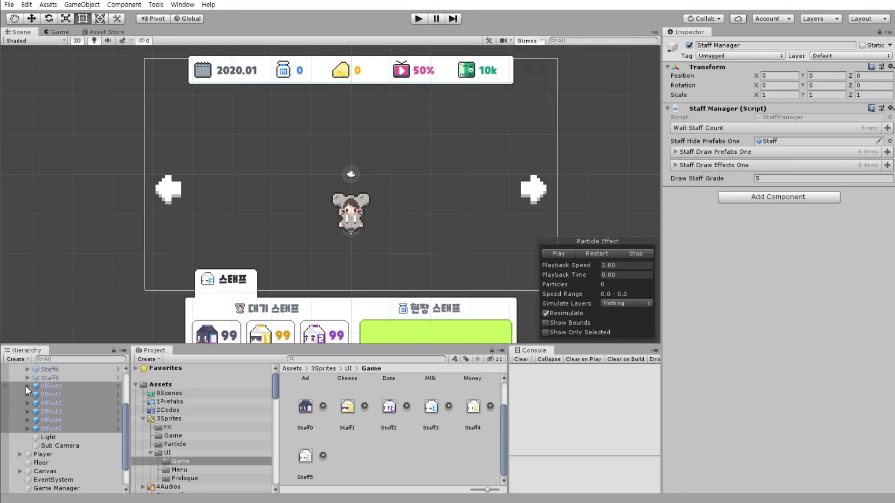
pyautogui.click(27, 386)
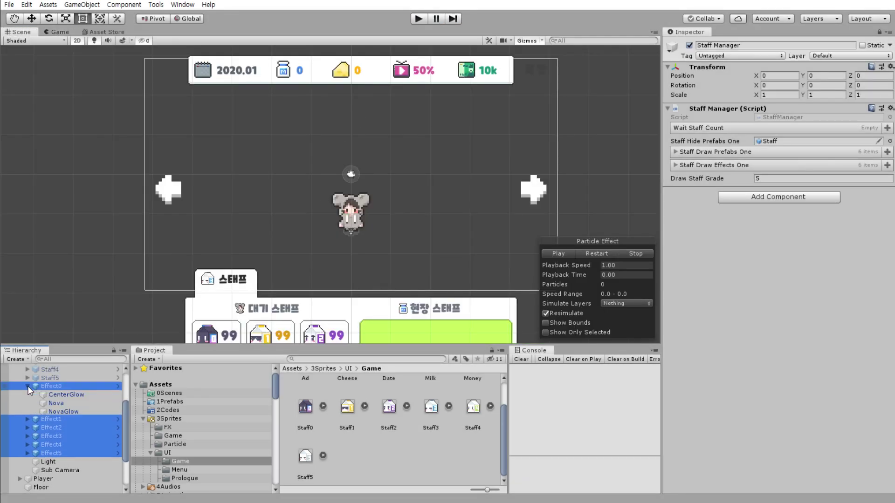
pyautogui.click(62, 392)
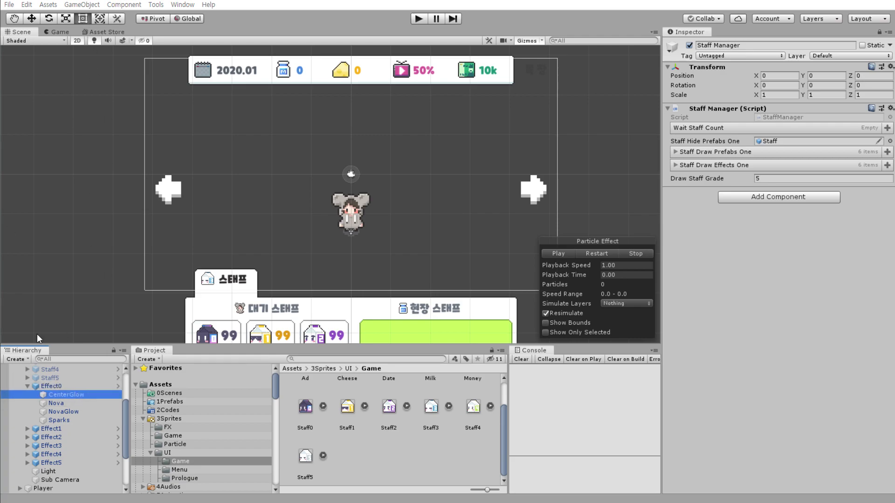
pyautogui.click(67, 390)
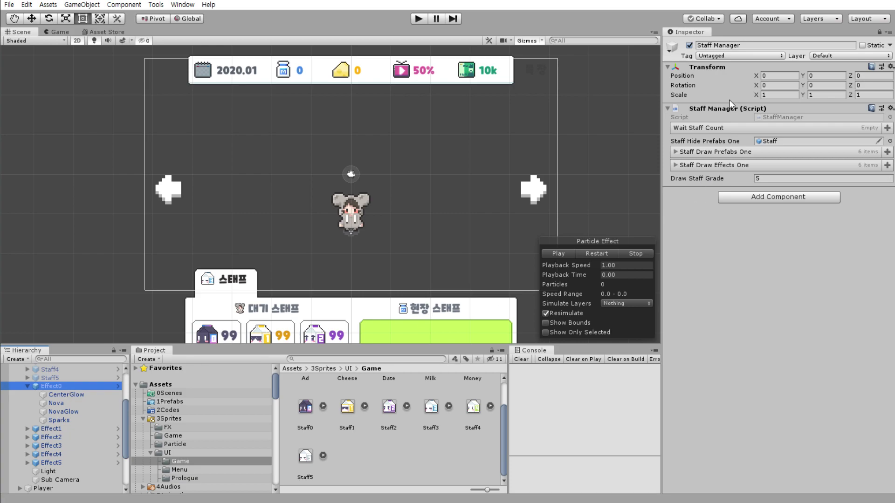
pyautogui.click(877, 31)
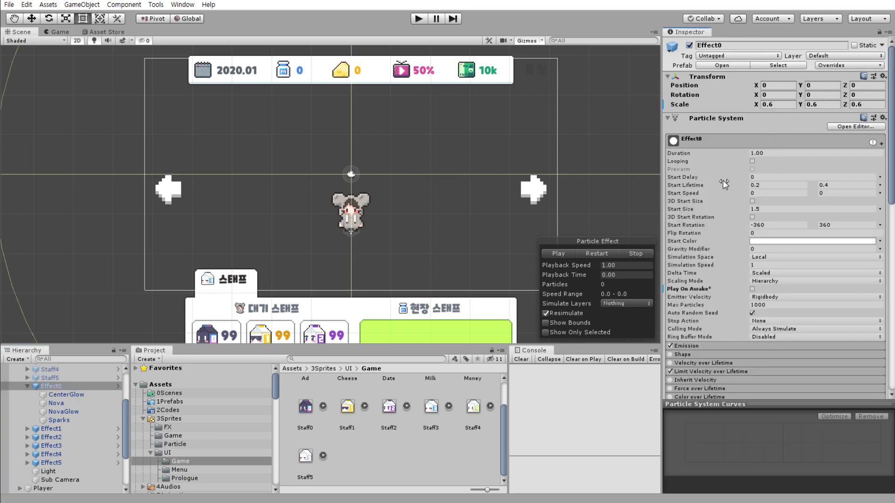
pyautogui.scroll(-10, 723, 186)
pyautogui.scroll(-2, 722, 197)
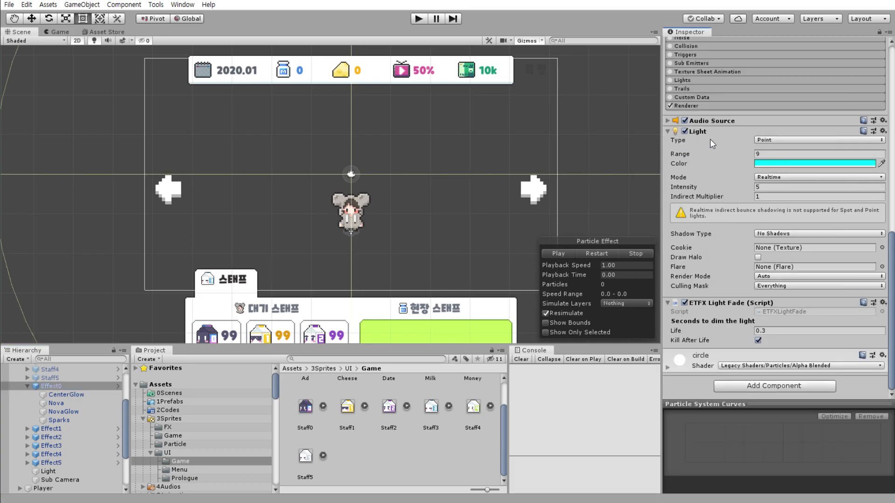
pyautogui.click(666, 121)
pyautogui.click(667, 120)
# - Reselect Effect0 alone and remove its Audio Source component
pyautogui.keyDown('shift'); pyautogui.click(63, 463); pyautogui.keyUp('shift')
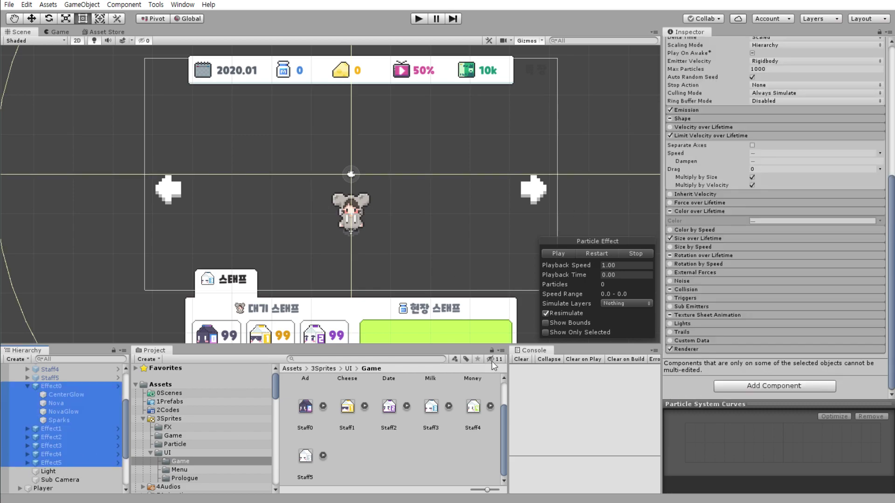
pyautogui.click(103, 387)
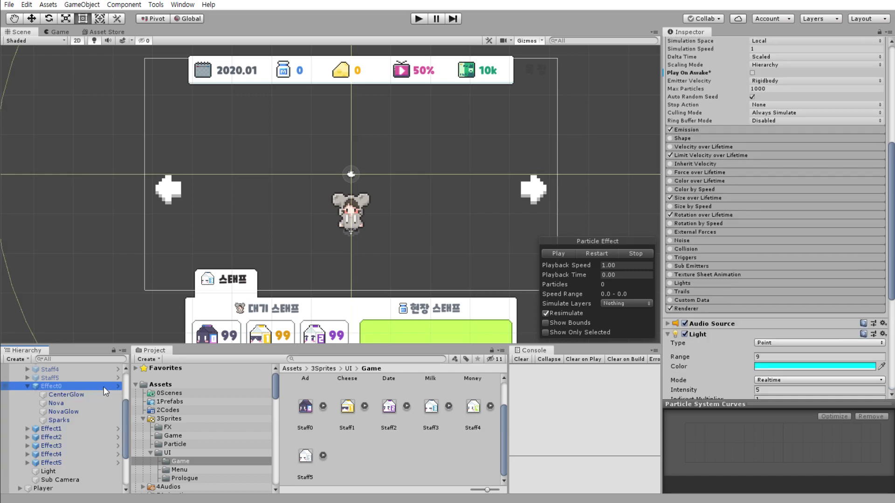
pyautogui.scroll(-10, 849, 280)
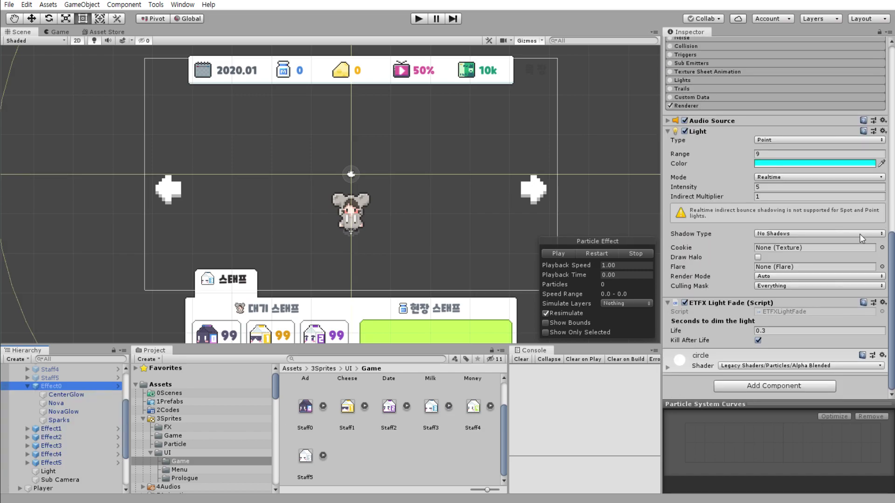
pyautogui.rightClick(867, 131)
pyautogui.click(844, 176)
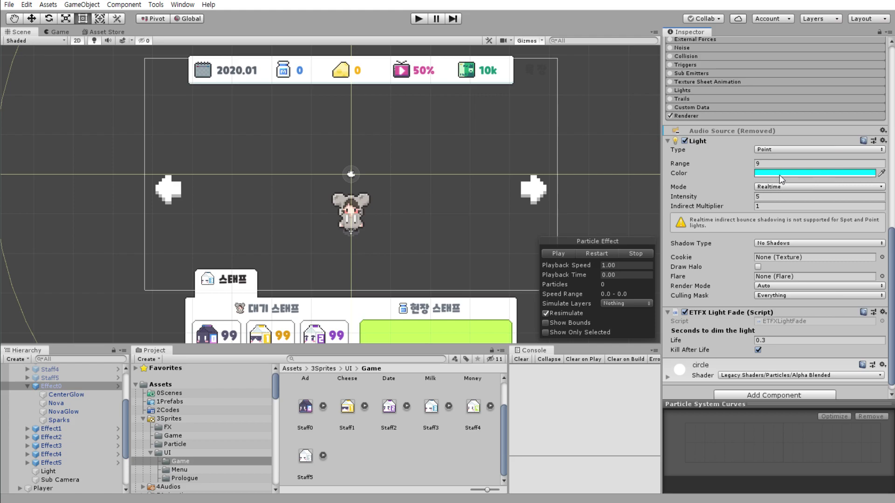
# - Set Effect0's Light colour to the pink sampled from the Staff0 icon
pyautogui.scroll(10, 807, 227)
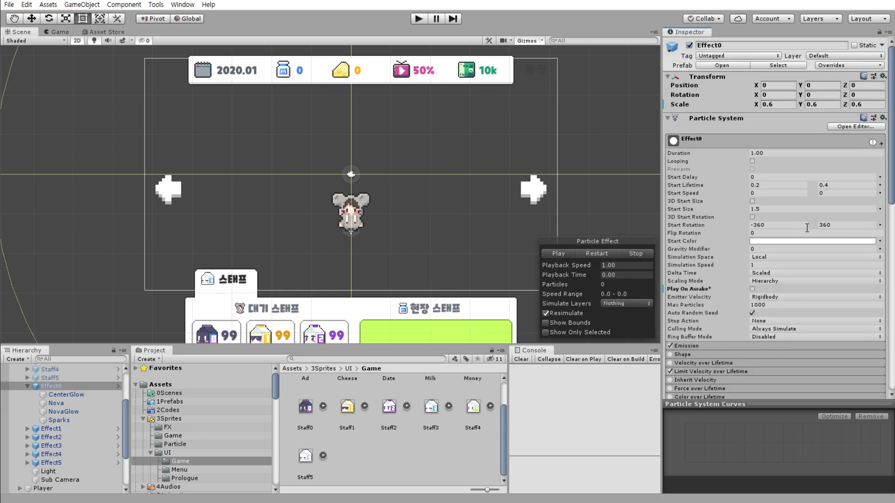
pyautogui.scroll(-5, 811, 247)
pyautogui.scroll(-5, 798, 266)
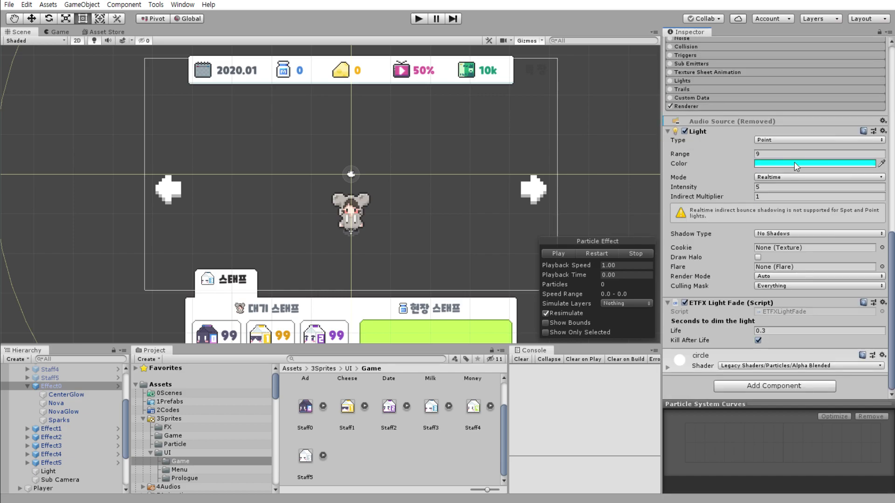
pyautogui.scroll(3, 770, 191)
pyautogui.scroll(3, 737, 230)
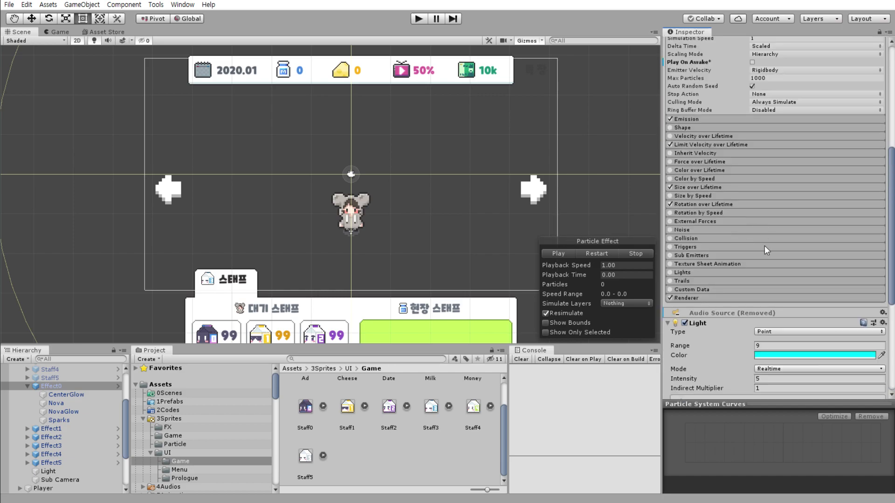
pyautogui.click(864, 357)
pyautogui.click(630, 171)
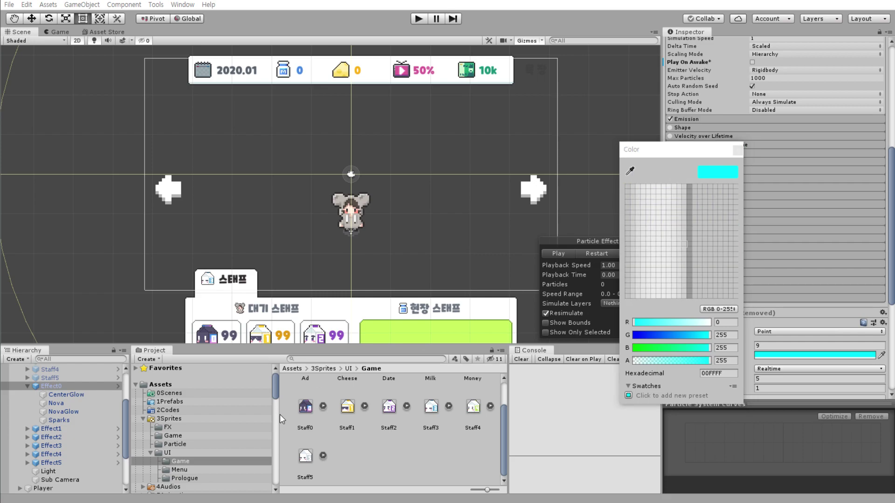
pyautogui.click(307, 412)
pyautogui.click(736, 151)
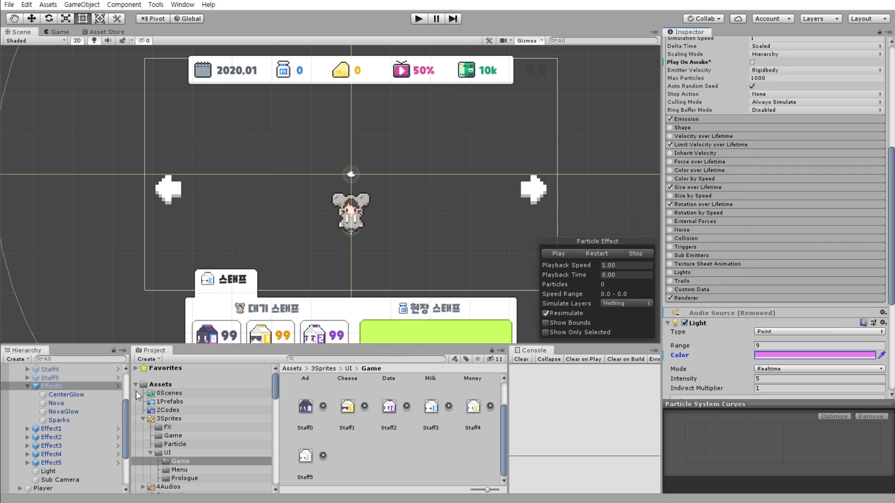
pyautogui.scroll(5, 857, 176)
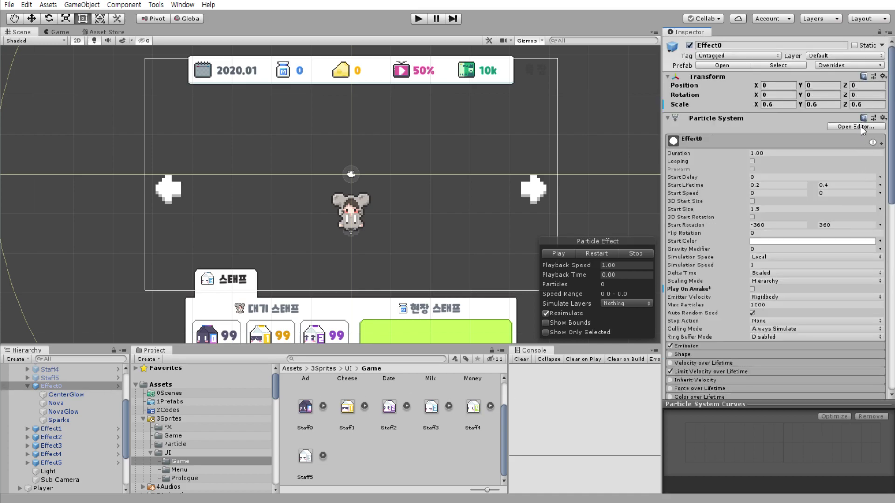
# - Replay Effect0's particle effect preview in the Scene view
pyautogui.click(601, 251)
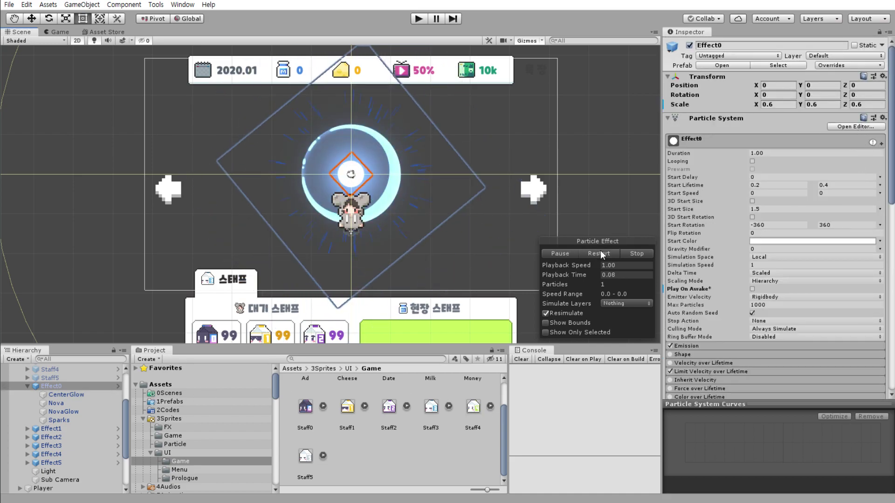
pyautogui.click(600, 252)
pyautogui.scroll(-10, 768, 236)
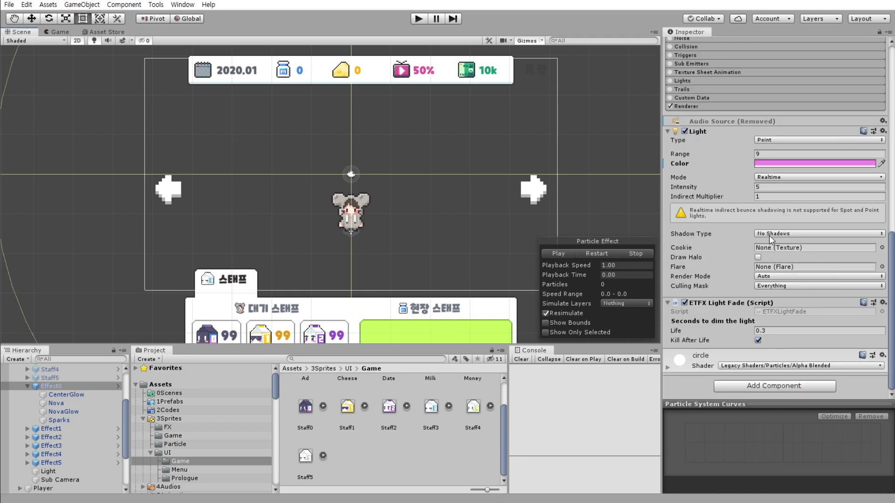
pyautogui.click(606, 256)
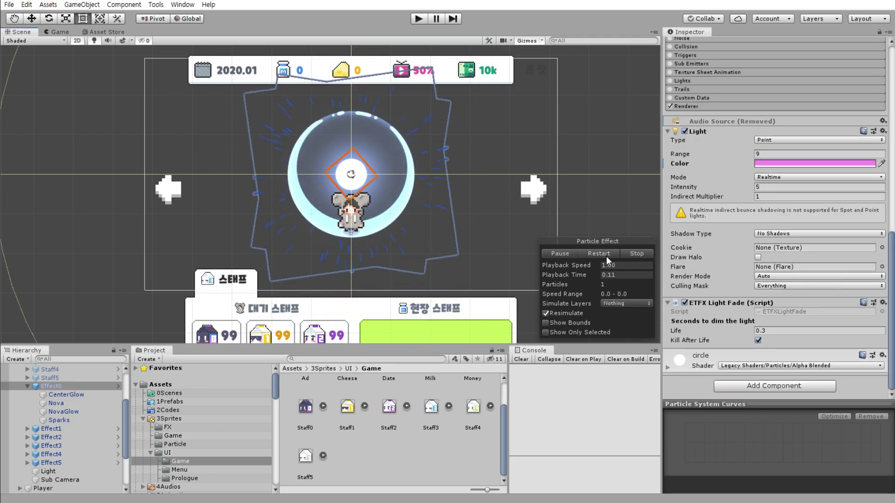
# - Remove the Audio Source components from Effect1, Effect2 and Effect3
pyautogui.click(76, 430)
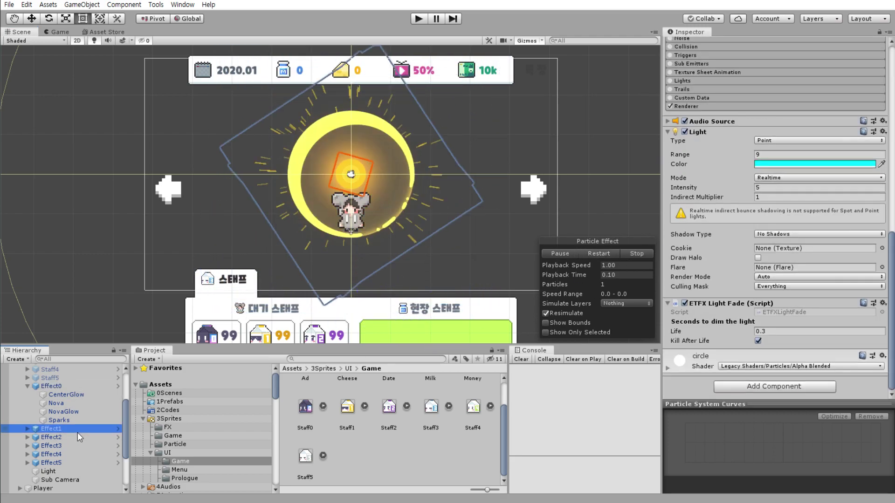
pyautogui.click(881, 122)
pyautogui.click(834, 171)
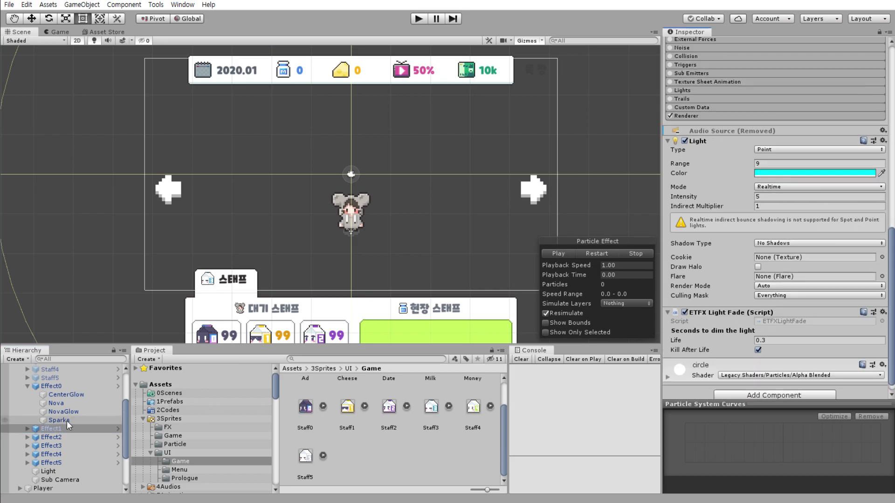
pyautogui.click(90, 386)
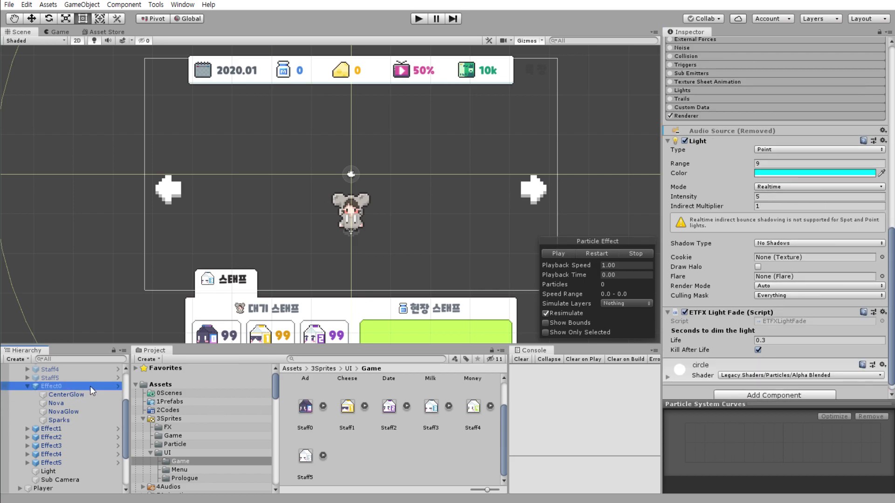
pyautogui.click(51, 437)
pyautogui.click(883, 130)
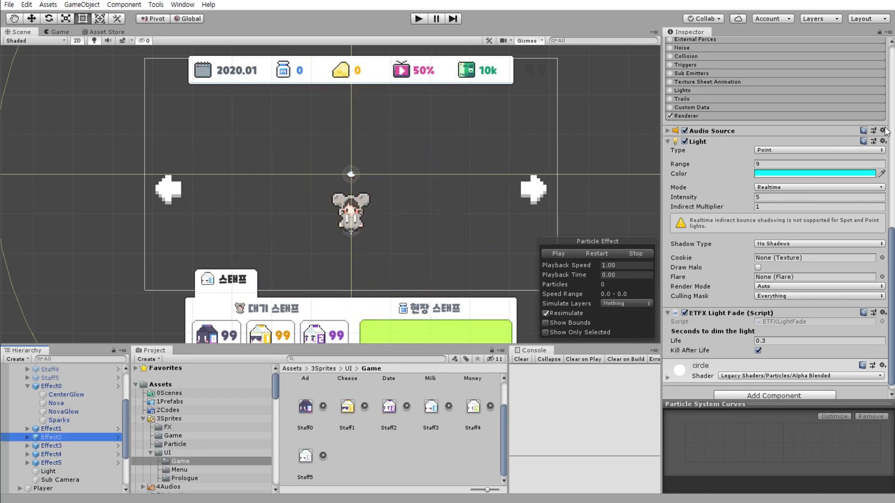
pyautogui.click(850, 180)
pyautogui.click(51, 445)
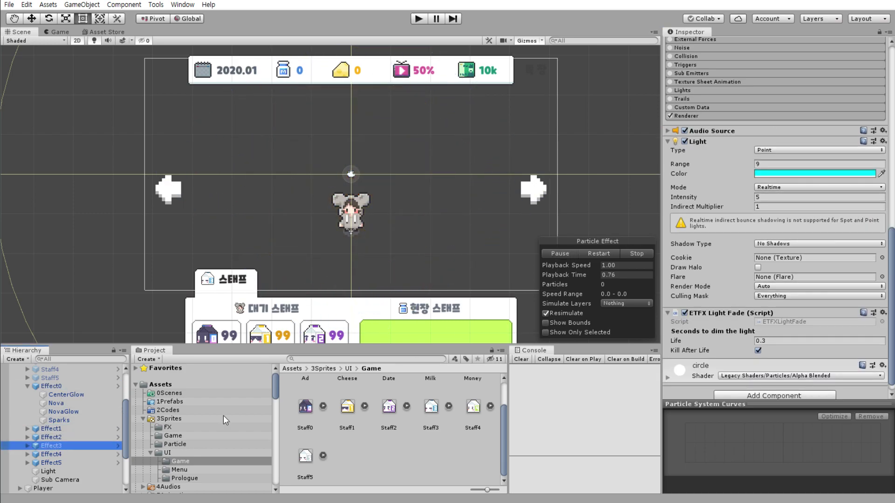
pyautogui.click(883, 130)
pyautogui.click(850, 180)
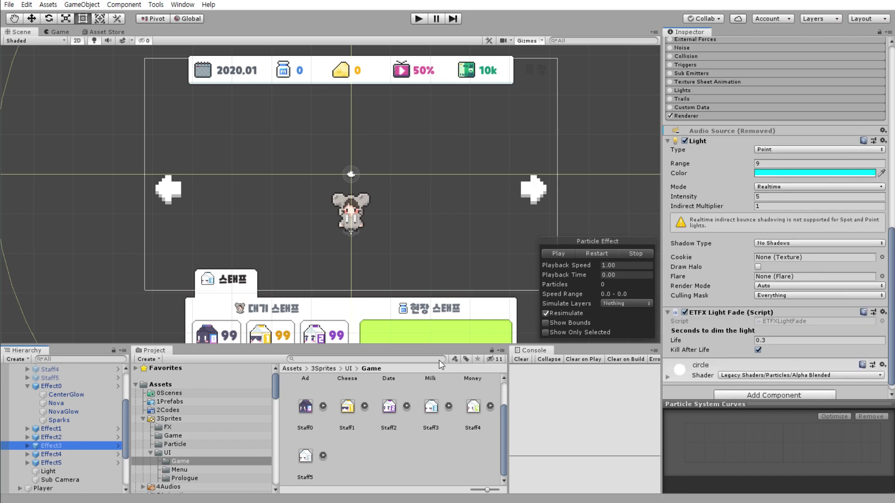
# - Remove Effect4's Audio Source, use Effect5's component menu, then preview Effect4's Light settings
pyautogui.click(52, 454)
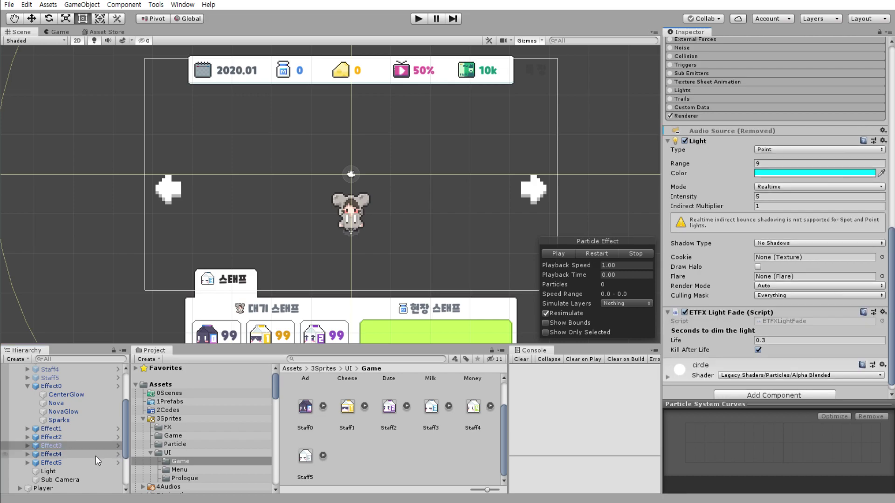
pyautogui.click(882, 131)
pyautogui.click(855, 181)
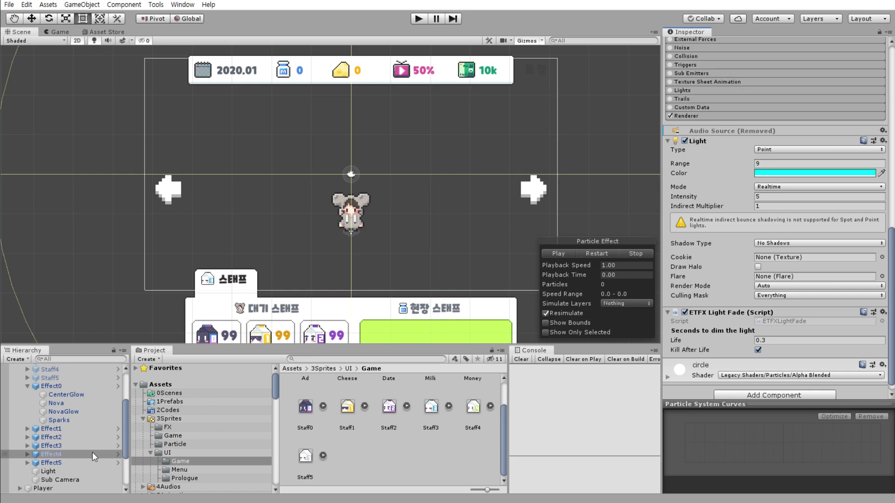
pyautogui.click(74, 463)
pyautogui.click(882, 131)
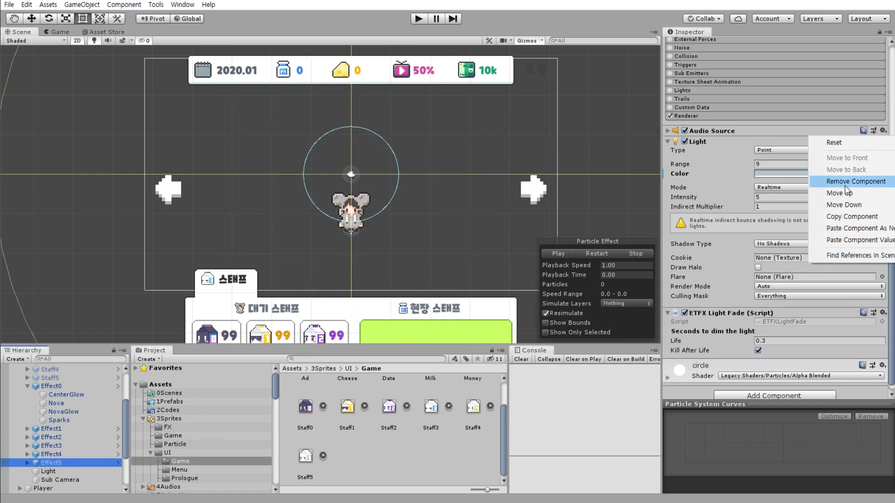
pyautogui.click(863, 183)
pyautogui.click(86, 455)
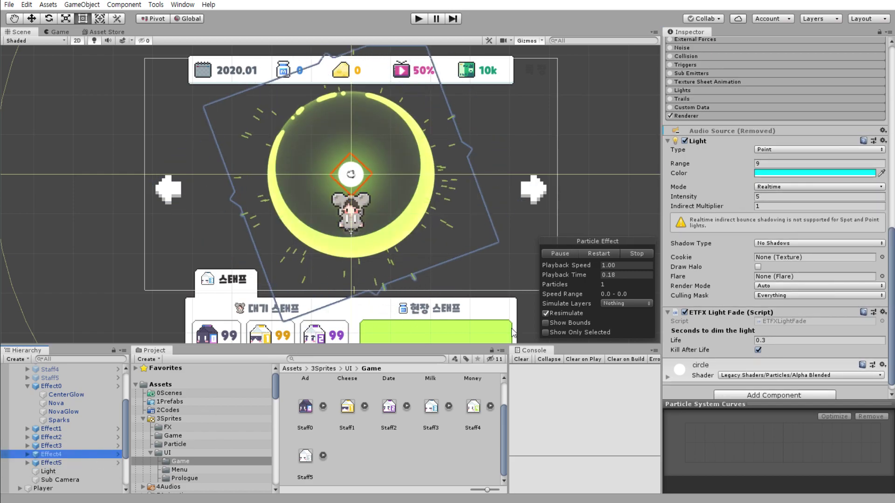
pyautogui.scroll(-10, 859, 235)
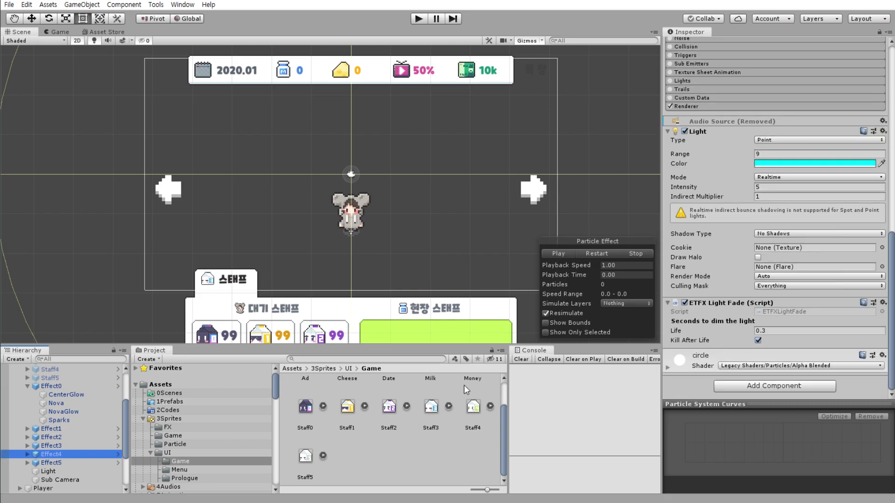
# - Make Effect4's Start Color the green from the Staff4 icon and paste it into its Light colour
pyautogui.scroll(10, 758, 239)
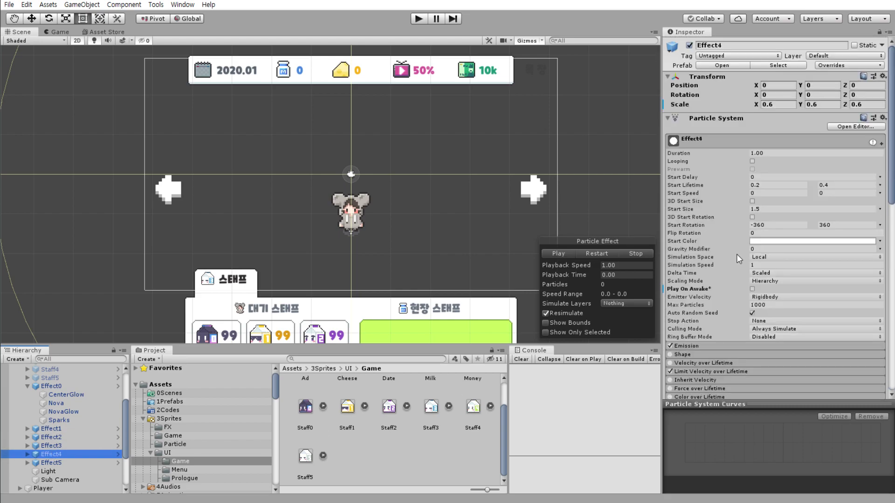
pyautogui.scroll(-4, 736, 254)
pyautogui.click(851, 146)
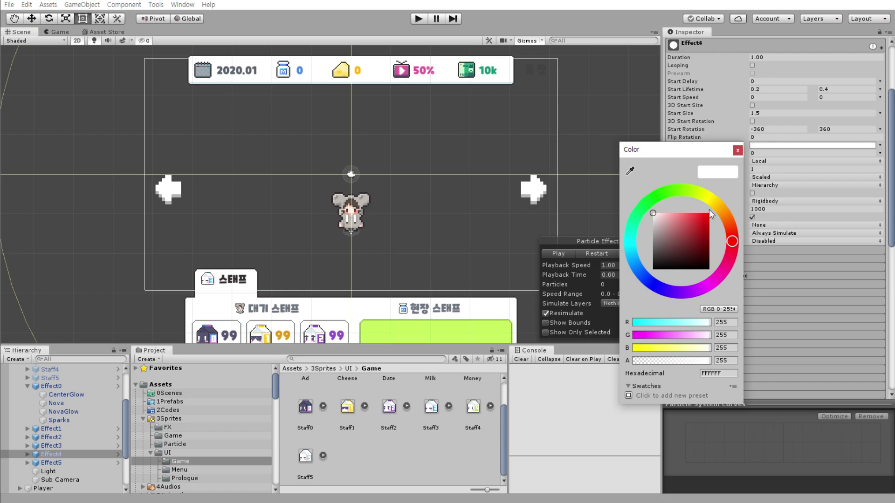
pyautogui.click(631, 172)
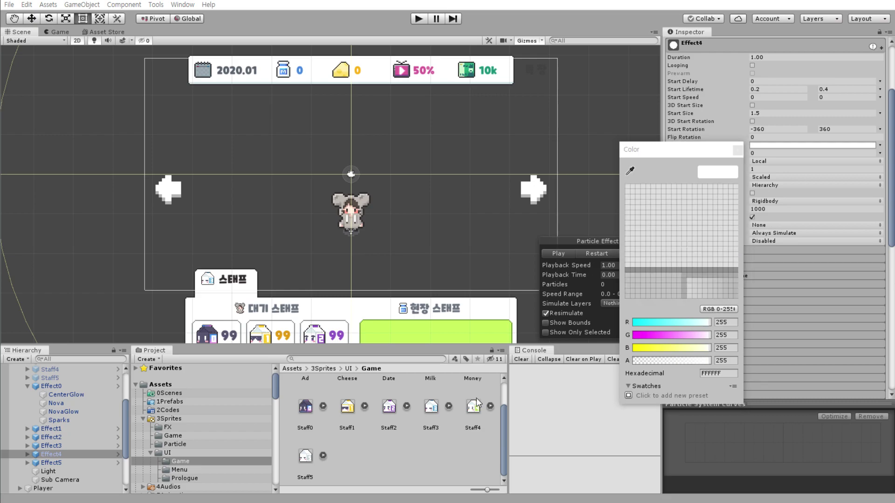
pyautogui.click(476, 414)
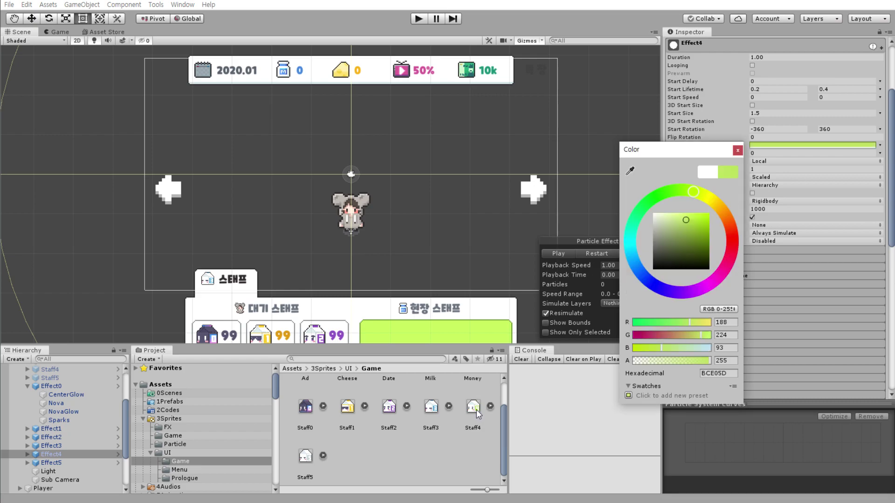
pyautogui.click(737, 150)
pyautogui.click(764, 145)
pyautogui.scroll(-10, 820, 230)
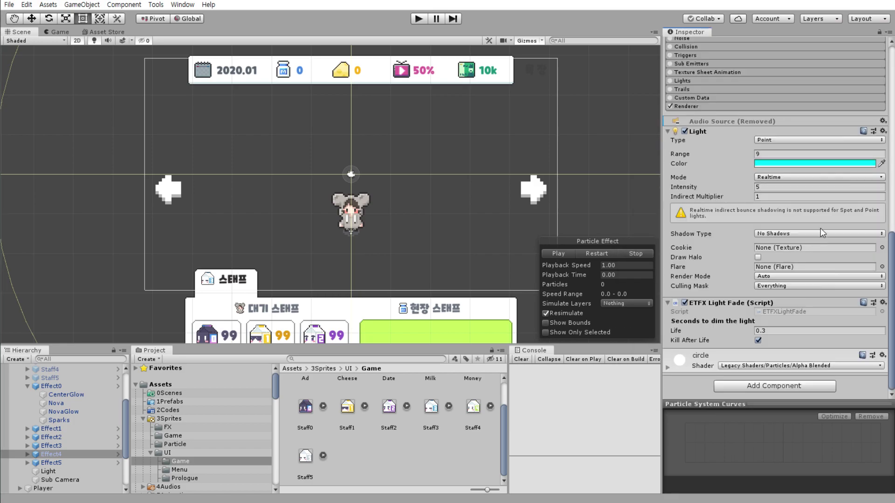
pyautogui.click(806, 164)
pyautogui.hotkey('ctrl', 'v')
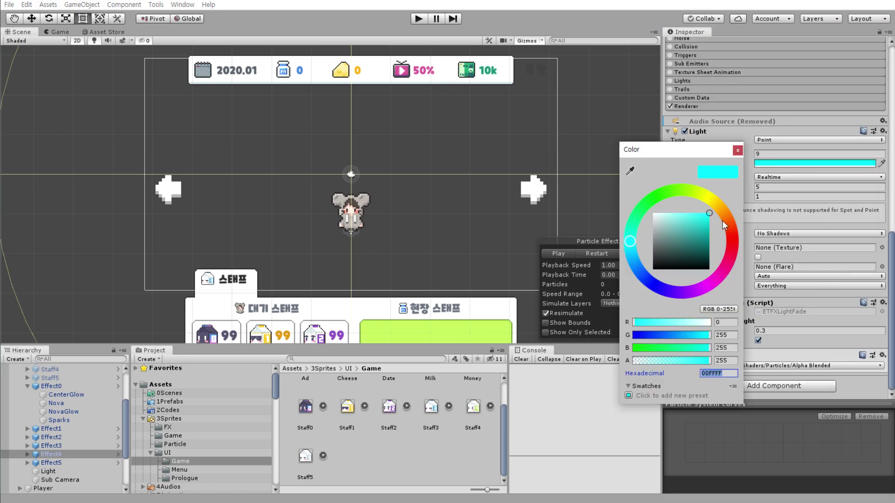
# - Give Effect3's point light the blue value of its particle start colour
pyautogui.click(110, 446)
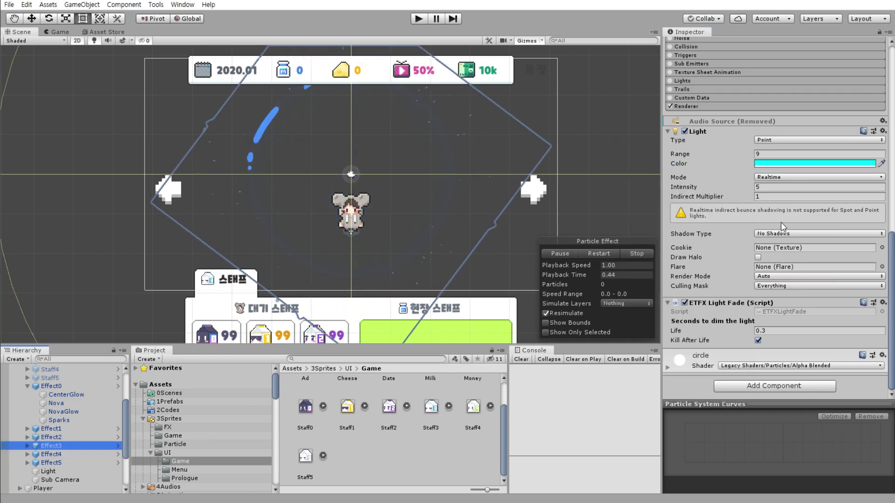
pyautogui.click(795, 241)
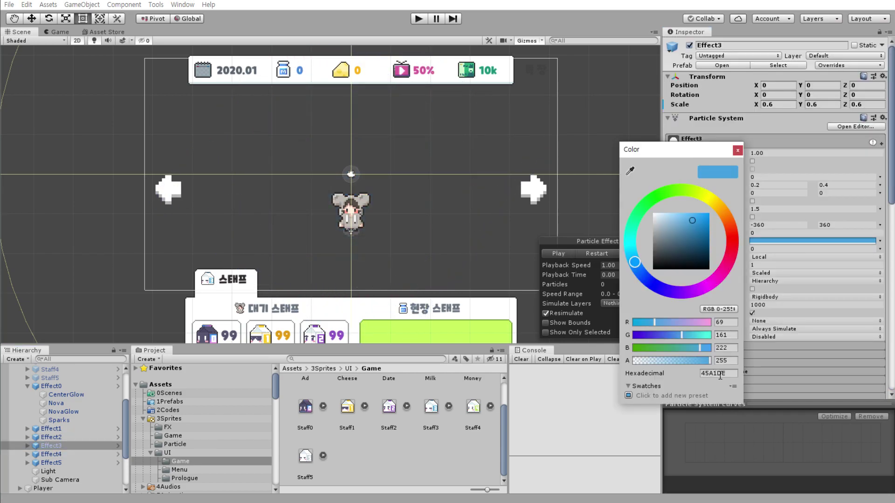
pyautogui.click(736, 151)
pyautogui.scroll(-10, 777, 237)
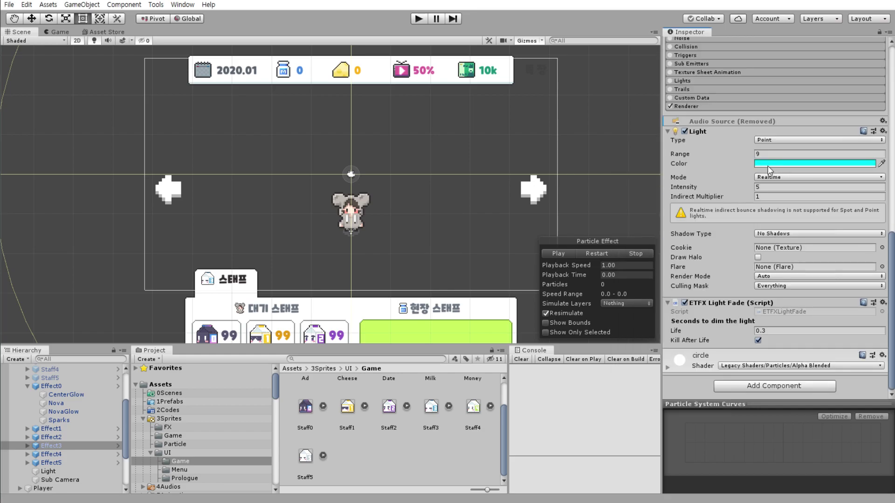
pyautogui.click(799, 164)
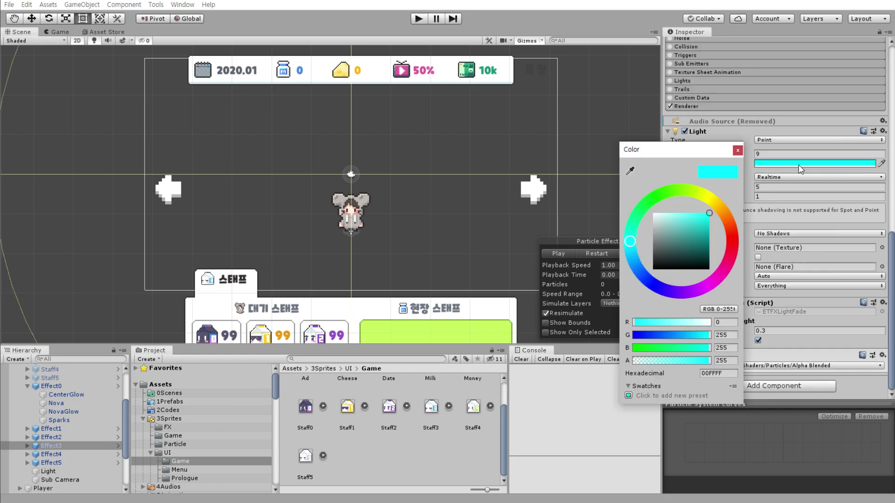
pyautogui.click(717, 373)
pyautogui.write('45A1DE')
pyautogui.click(737, 150)
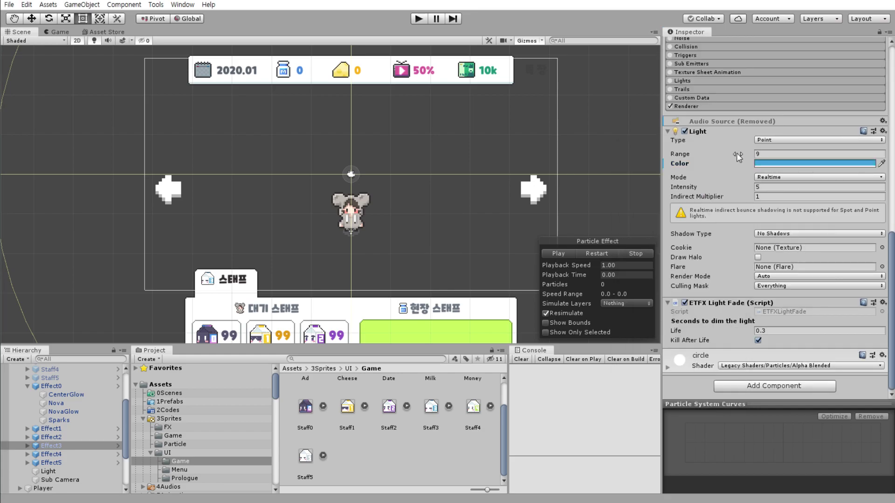
# - Set Effect2's point light colour to its particles' purple, 9153C7
pyautogui.click(93, 440)
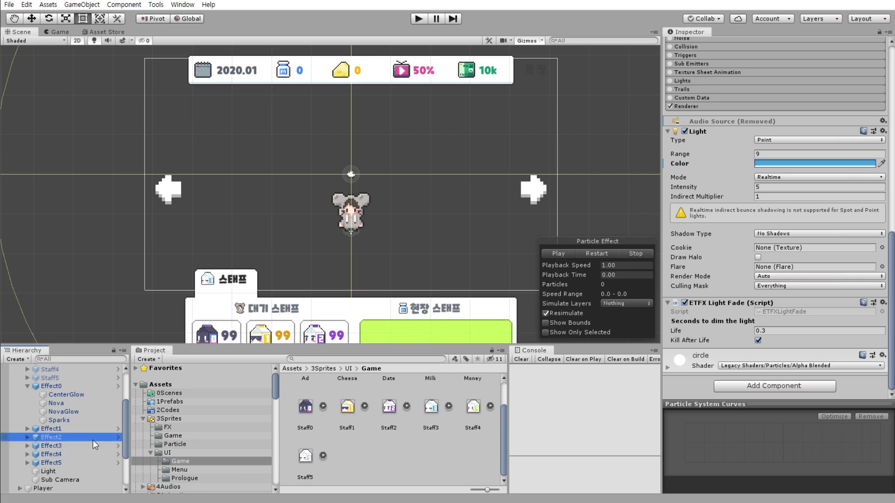
pyautogui.click(794, 240)
pyautogui.moveTo(728, 373); pyautogui.dragTo(647, 376)
pyautogui.hotkey('ctrl', 'c')
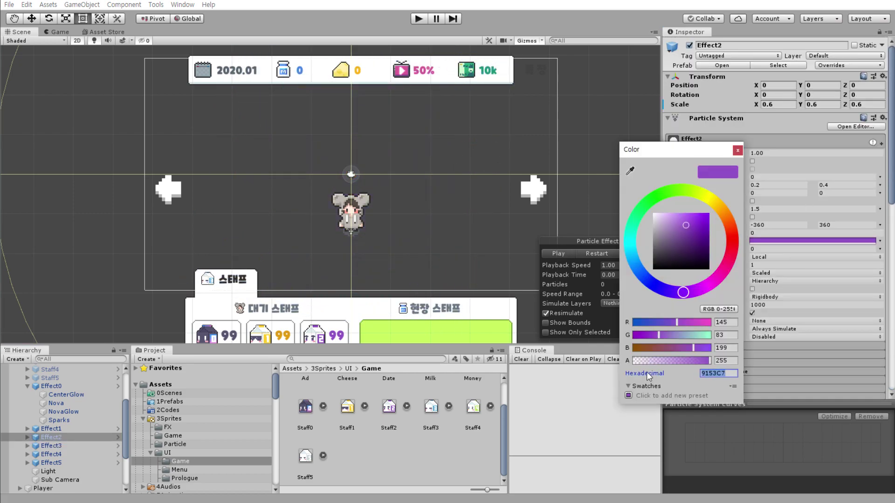
pyautogui.click(737, 151)
pyautogui.scroll(-10, 779, 269)
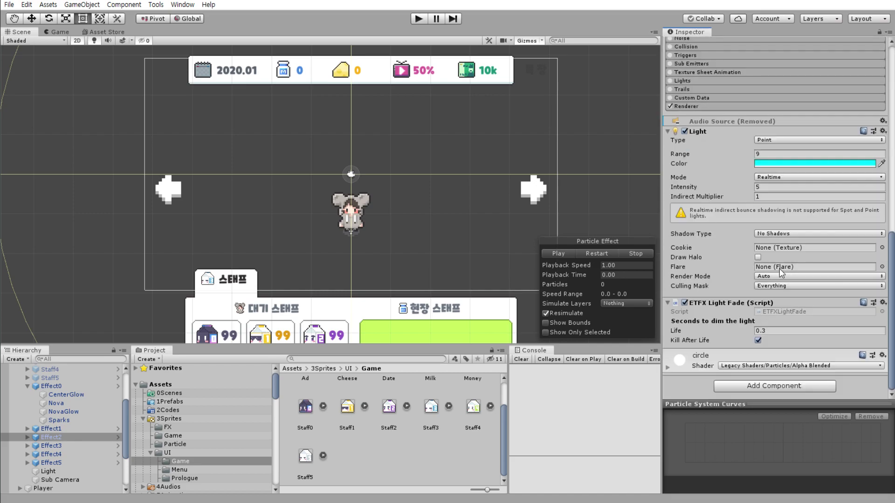
pyautogui.click(787, 164)
pyautogui.moveTo(732, 371); pyautogui.dragTo(656, 374)
pyautogui.hotkey('ctrl', 'v')
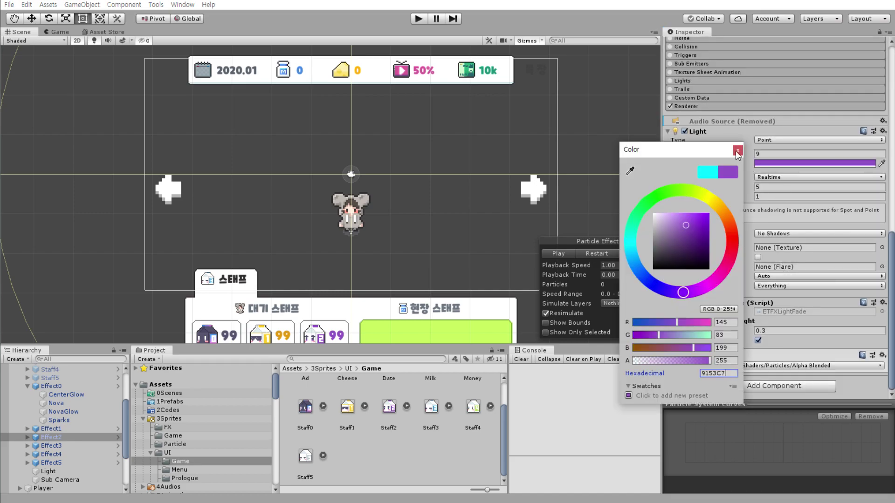
pyautogui.press('Return')
# - Make Effect1's point light yellow (FFEF02) to match its particles
pyautogui.click(56, 432)
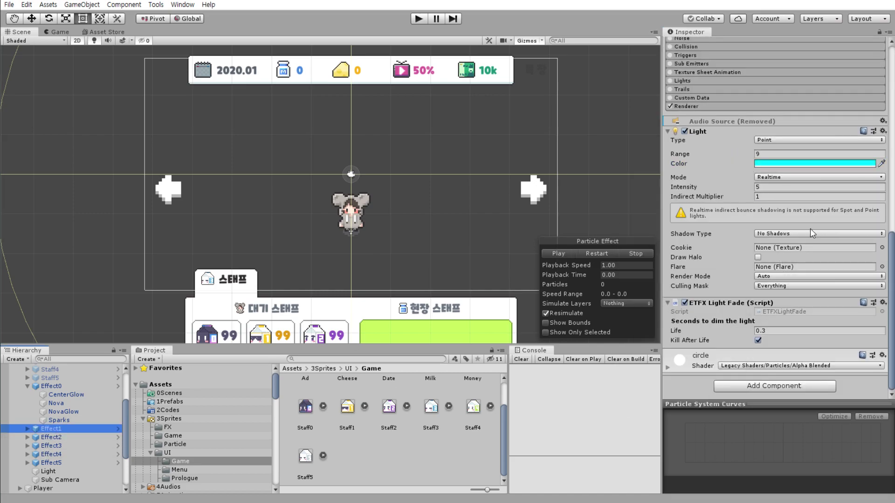
pyautogui.scroll(10, 810, 229)
pyautogui.click(787, 242)
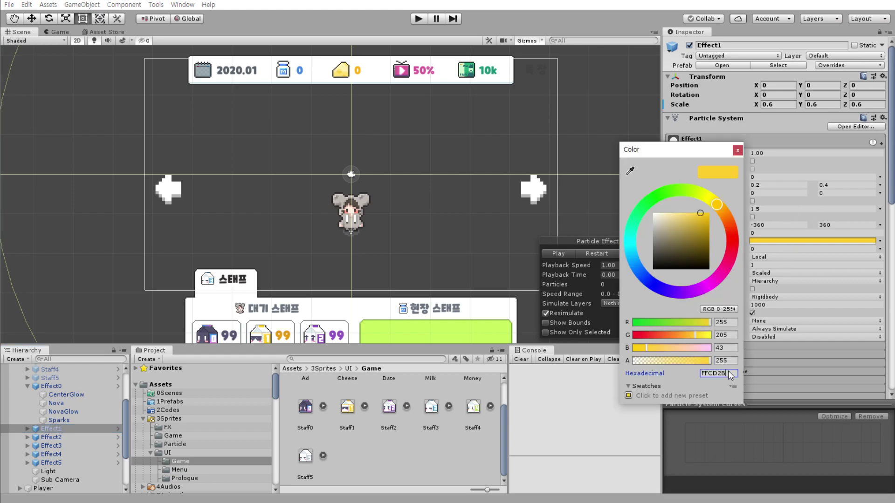
pyautogui.click(734, 153)
pyautogui.scroll(-10, 780, 269)
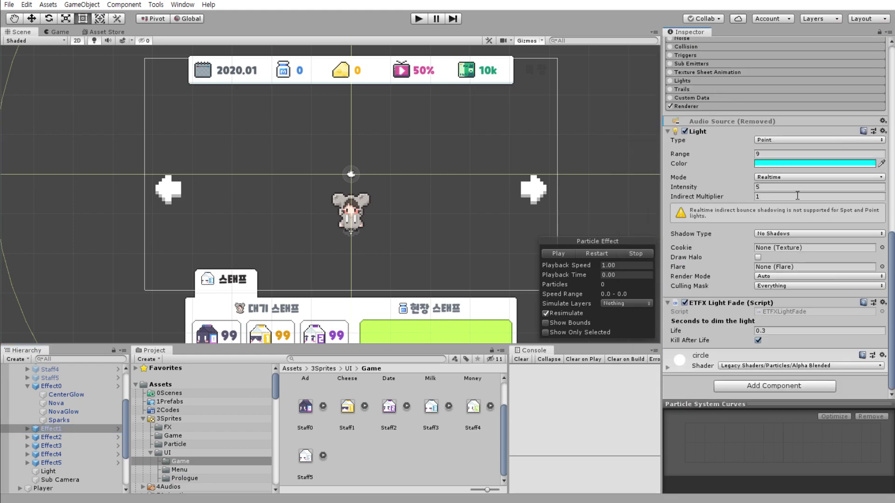
pyautogui.click(800, 164)
pyautogui.click(709, 200)
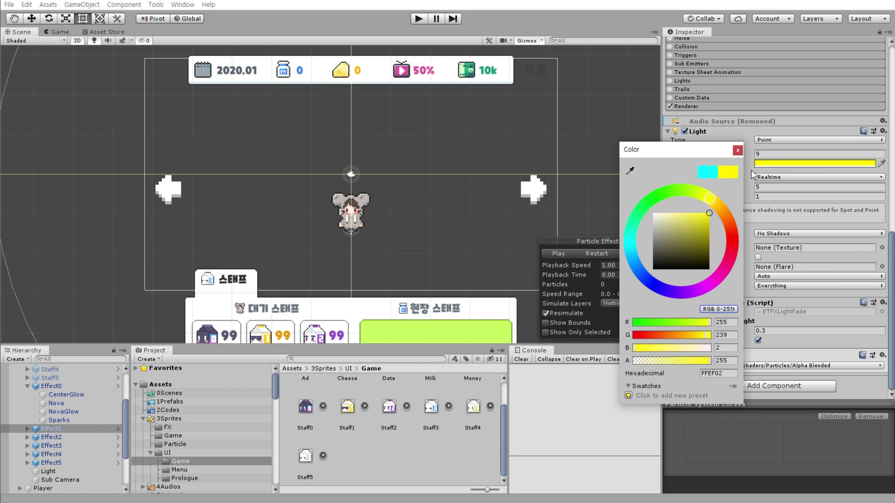
pyautogui.click(738, 150)
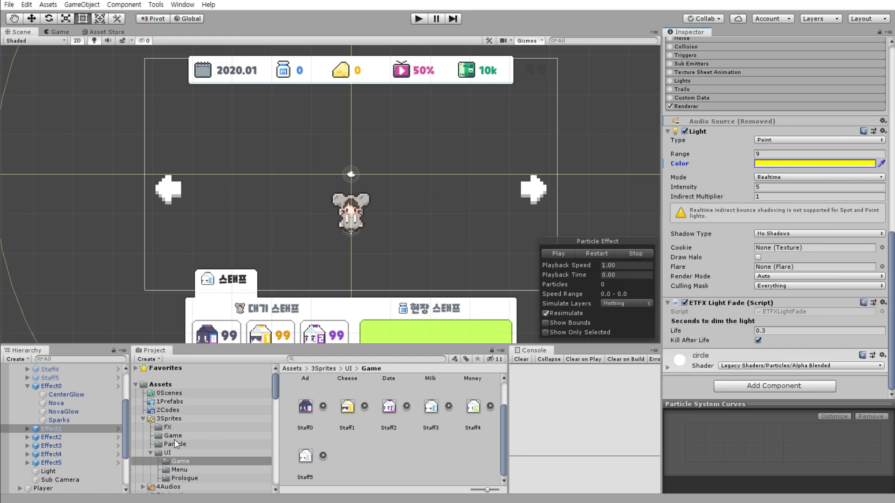
# - Turn off Play On Awake for Effect0's four child particle systems
pyautogui.click(66, 394)
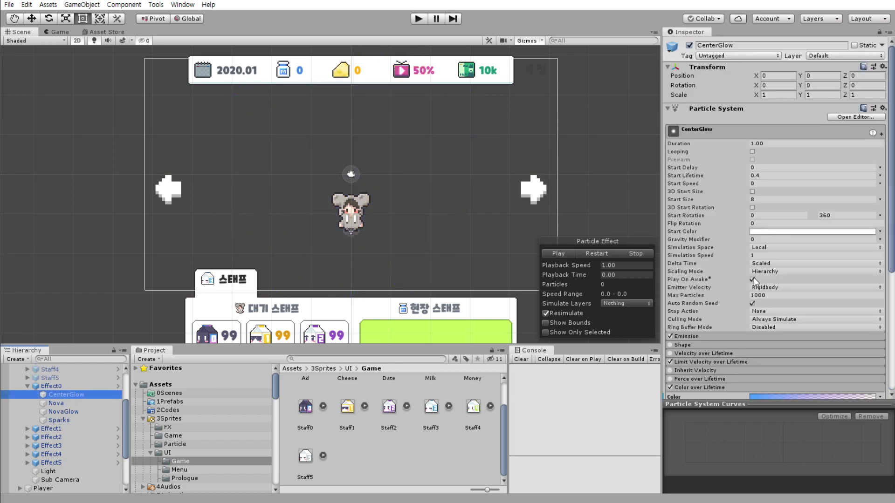
pyautogui.keyDown('shift'); pyautogui.click(72, 419); pyautogui.keyUp('shift')
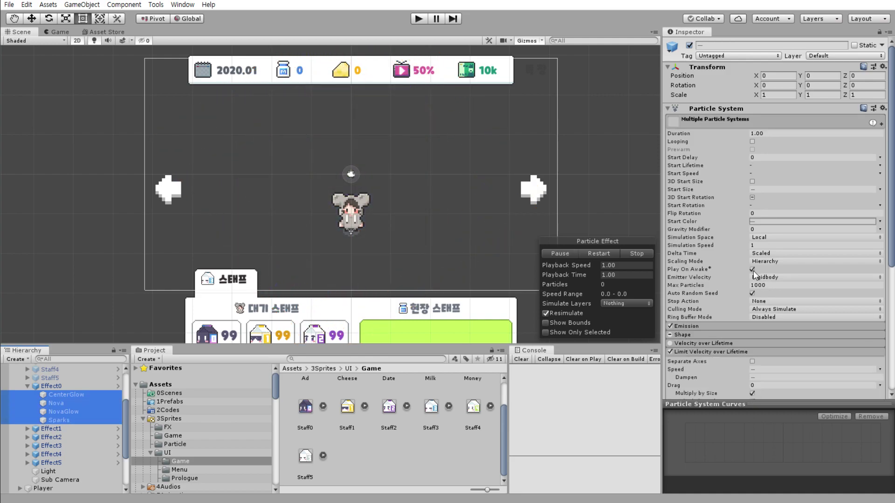
pyautogui.click(752, 269)
pyautogui.click(78, 386)
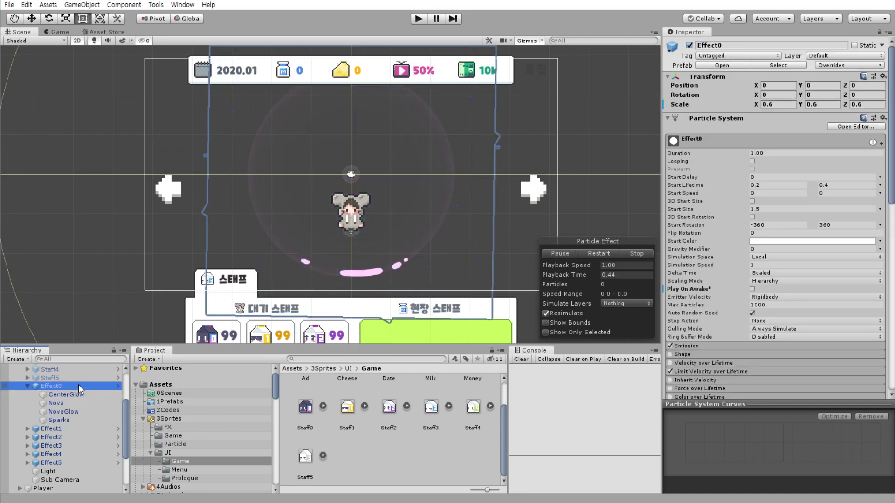
# - Turn off Play On Awake for Effect1's four child particle systems
pyautogui.click(28, 429)
pyautogui.click(62, 437)
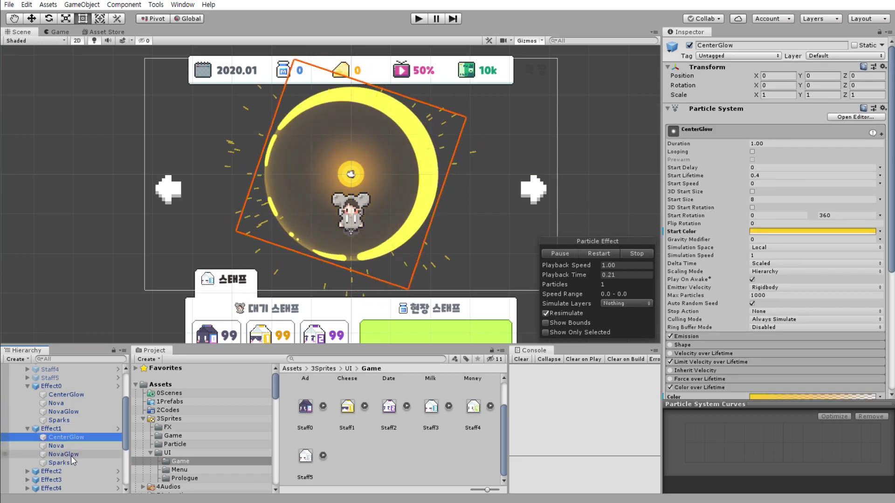
pyautogui.keyDown('shift'); pyautogui.click(70, 462); pyautogui.keyUp('shift')
pyautogui.click(752, 269)
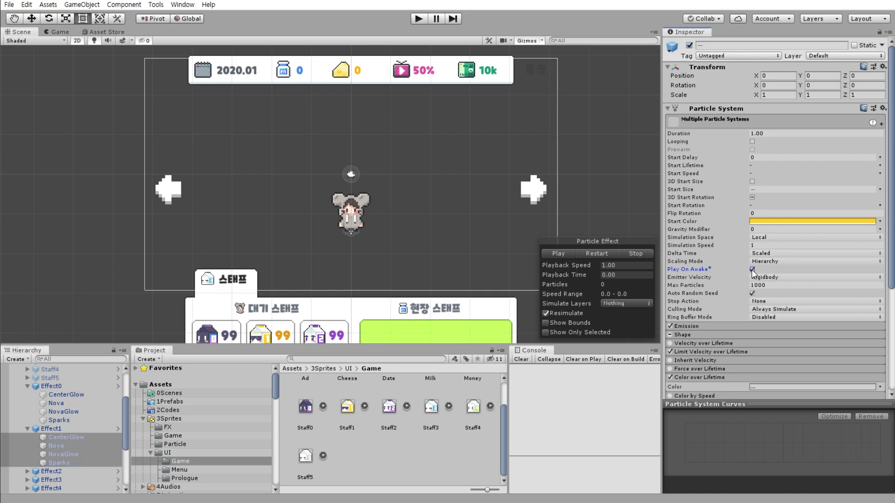
pyautogui.click(71, 428)
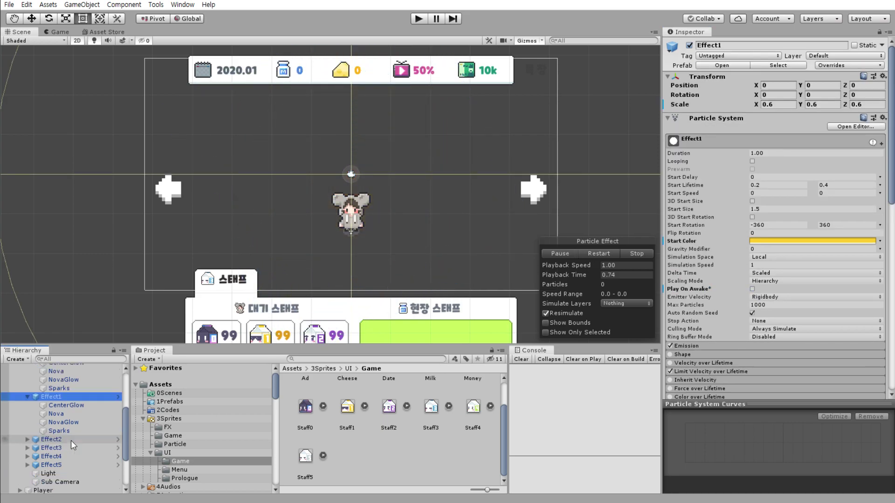
pyautogui.scroll(-3, 71, 440)
# - Disable Play On Awake on Effect2 and Effect3's particle systems, collapsing Effect1–3
pyautogui.click(27, 407)
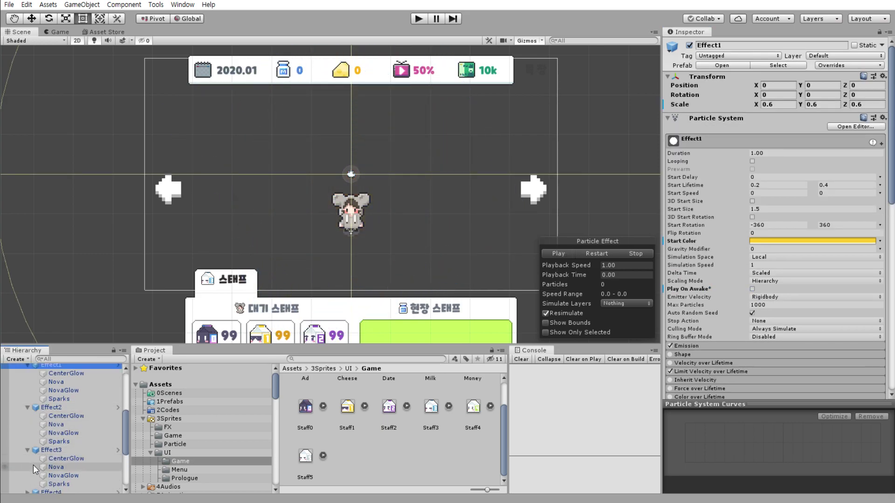
pyautogui.click(70, 413)
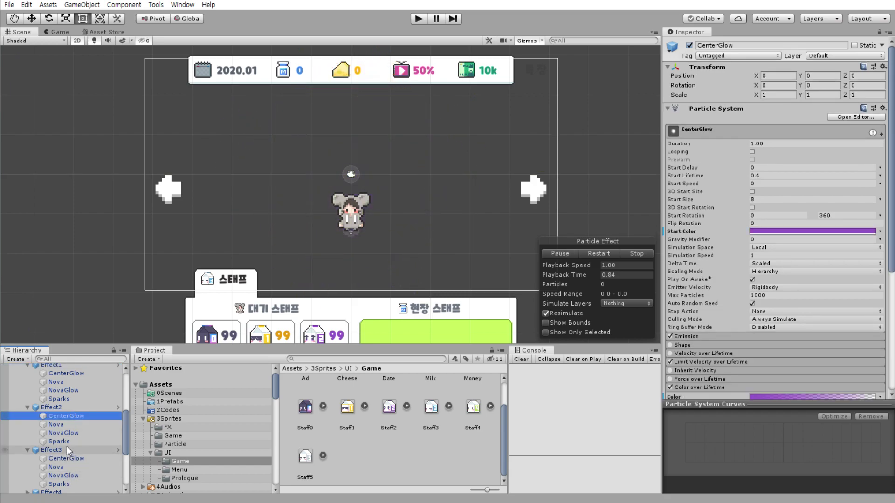
pyautogui.keyDown('shift'); pyautogui.click(66, 443); pyautogui.keyUp('shift')
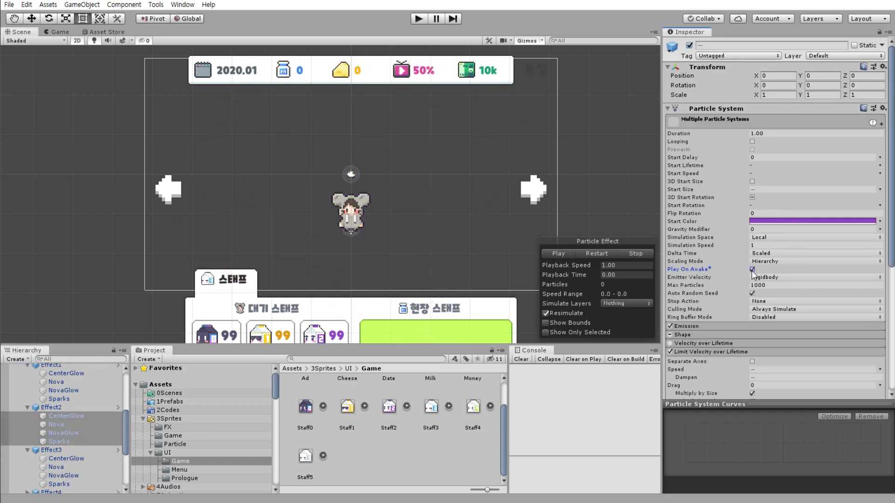
pyautogui.click(70, 458)
pyautogui.keyDown('shift'); pyautogui.click(74, 483); pyautogui.keyUp('shift')
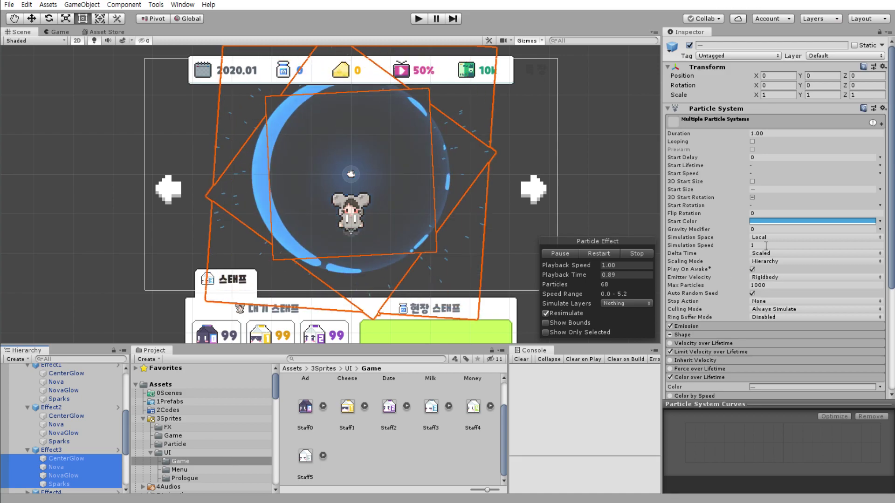
pyautogui.click(27, 450)
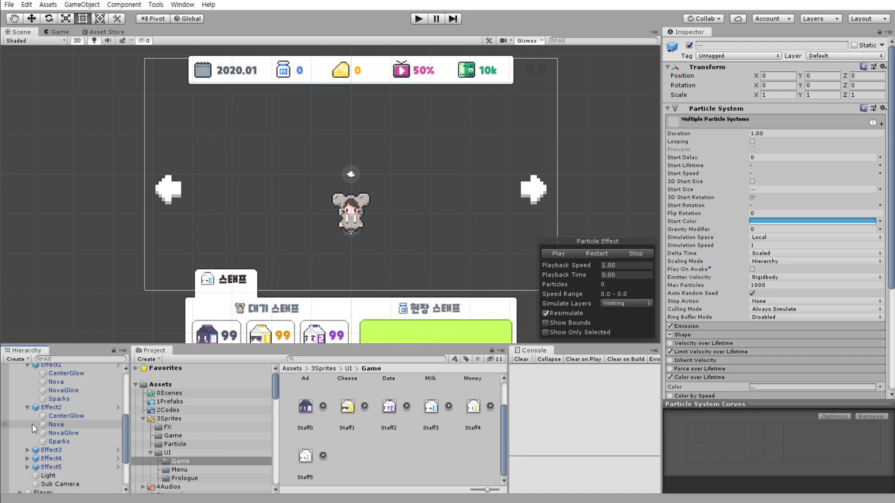
pyautogui.click(28, 407)
pyautogui.click(37, 366)
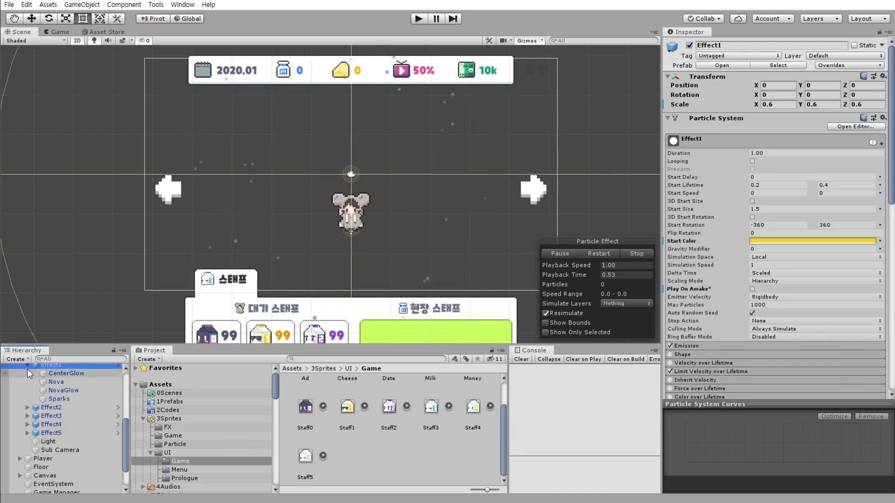
pyautogui.click(27, 367)
# - Disable Play On Awake on Effect4 and Effect5's CenterGlow, Nova, NovaGlow and Sparks
pyautogui.click(28, 399)
pyautogui.click(27, 390)
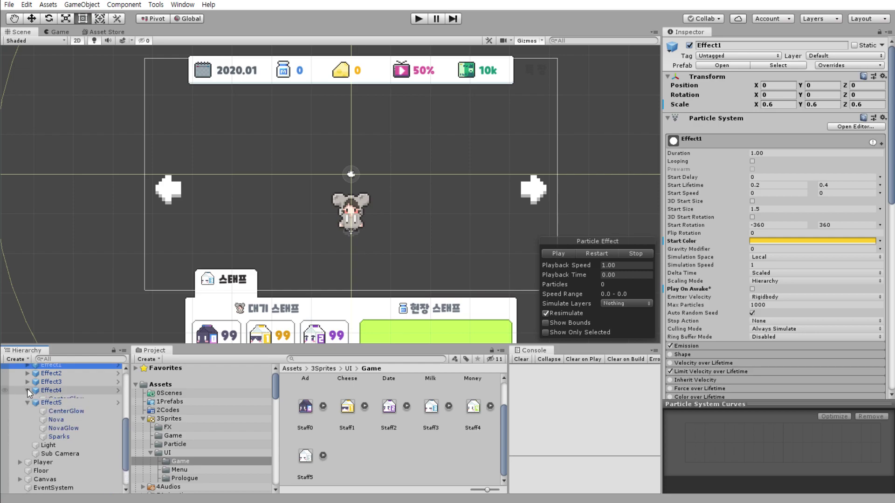
pyautogui.click(76, 400)
pyautogui.keyDown('shift'); pyautogui.click(71, 423); pyautogui.keyUp('shift')
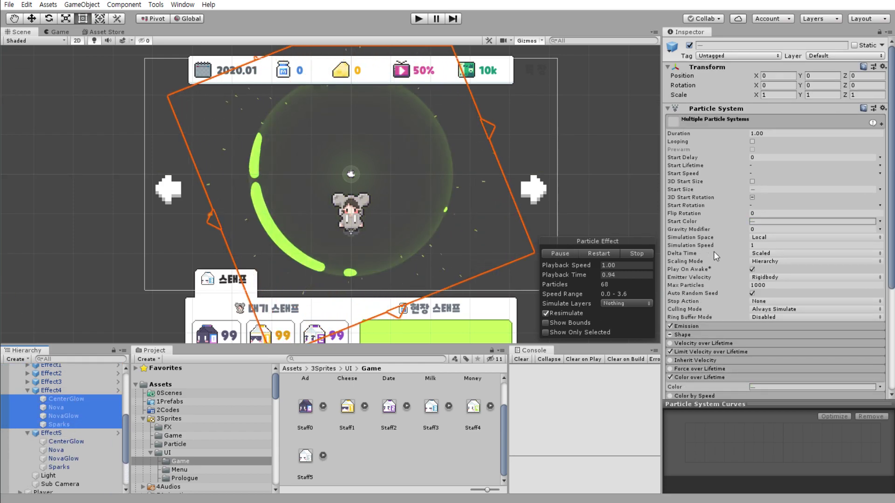
pyautogui.click(752, 270)
pyautogui.click(74, 440)
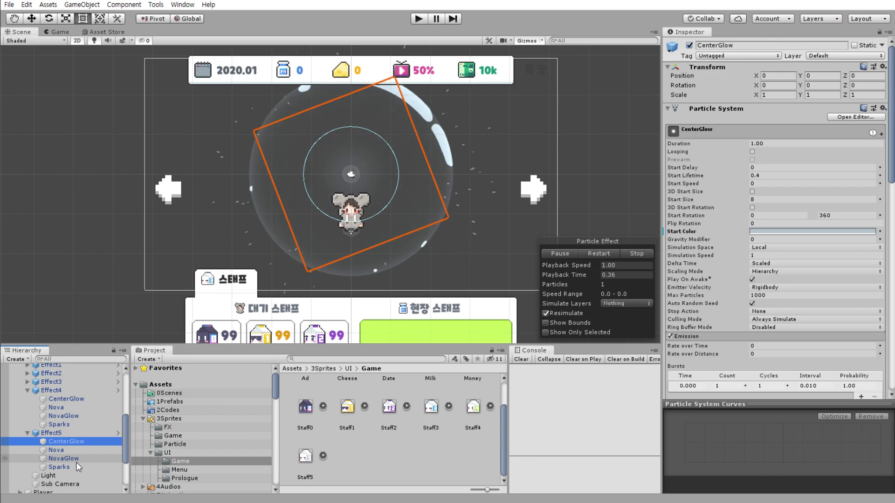
pyautogui.keyDown('shift'); pyautogui.click(77, 463); pyautogui.keyUp('shift')
pyautogui.click(751, 269)
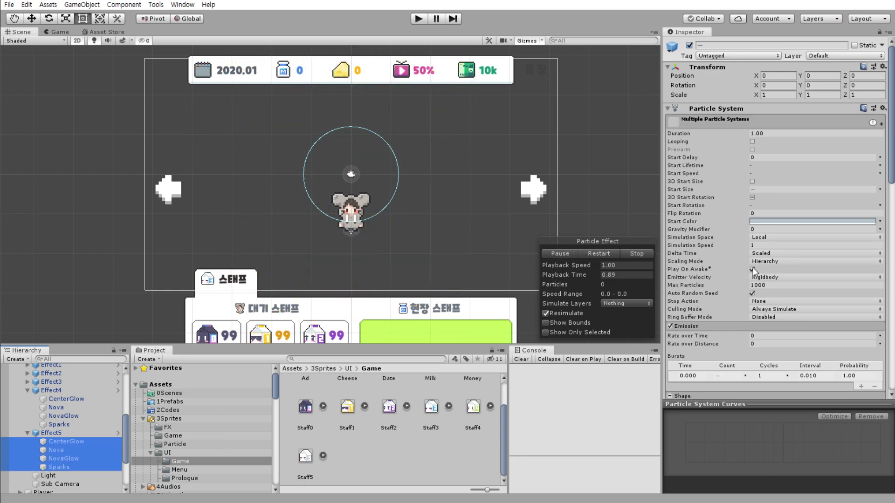
# - Check the settings of Effect5, Effect4 and Effect3, then collapse them in the Hierarchy
pyautogui.click(51, 433)
pyautogui.click(64, 391)
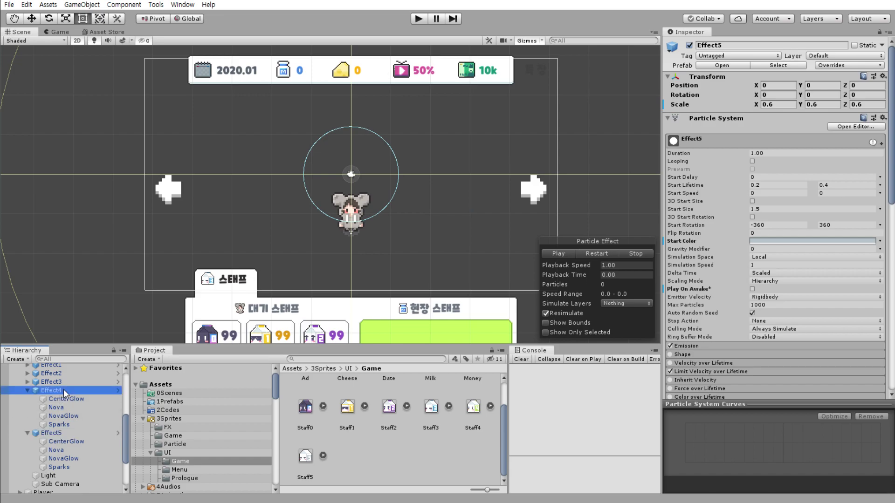
pyautogui.click(74, 382)
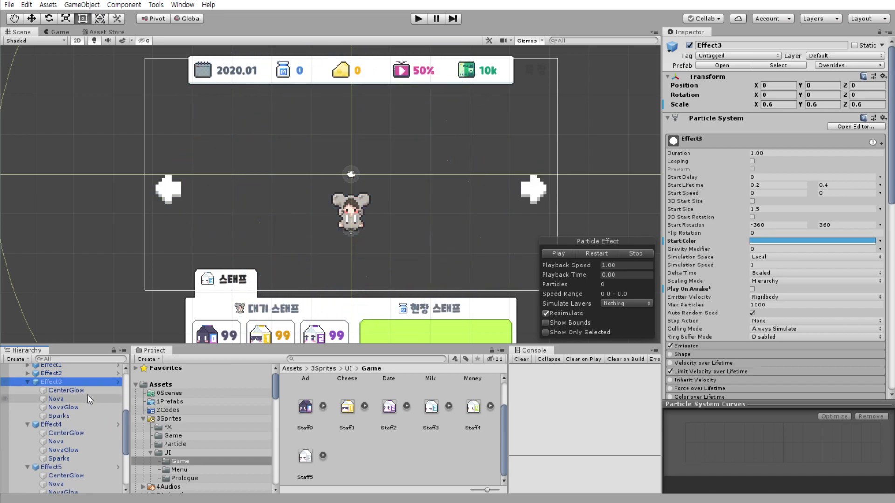
pyautogui.click(56, 399)
pyautogui.click(28, 381)
pyautogui.click(28, 390)
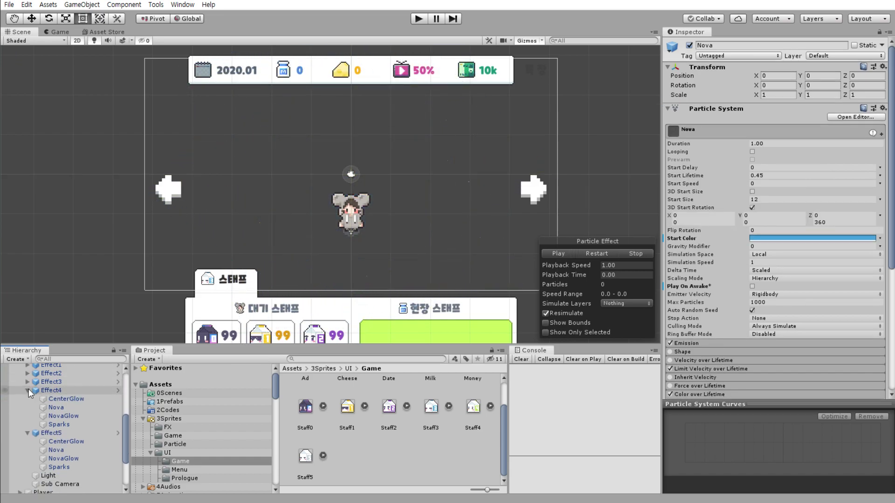
pyautogui.click(27, 399)
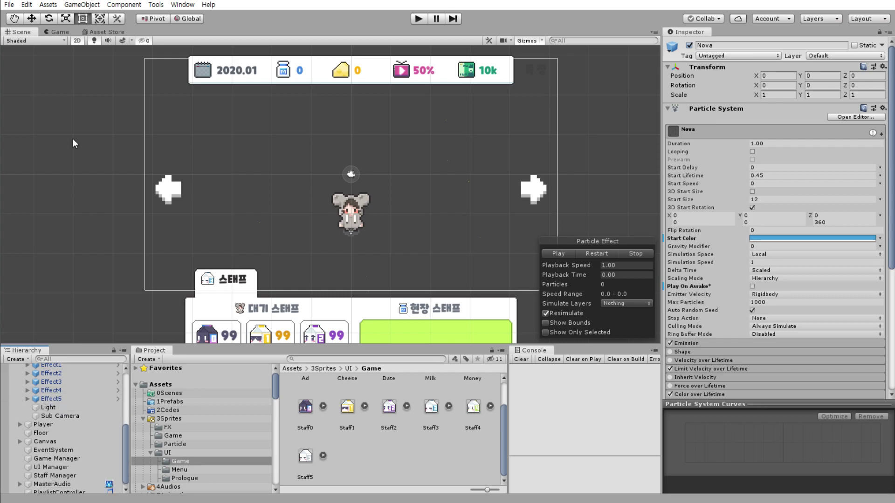
# - Save the project from the File menu
pyautogui.click(9, 4)
pyautogui.click(9, 4)
pyautogui.click(9, 5)
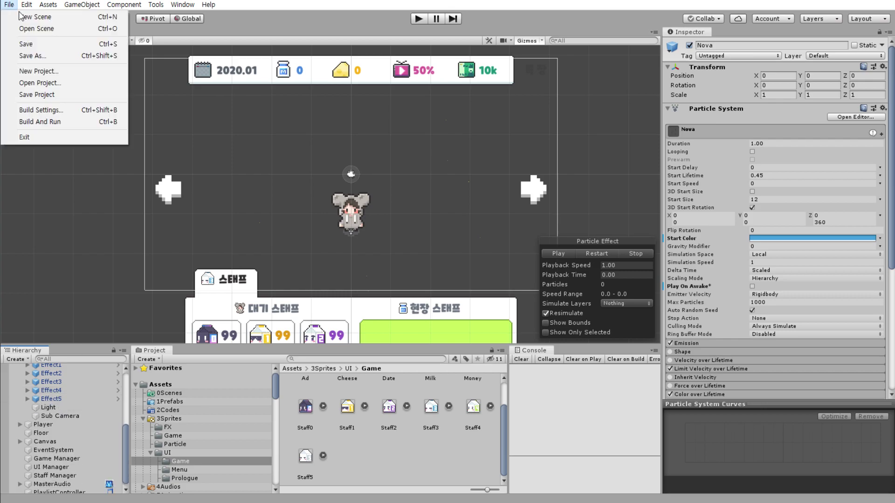
pyautogui.click(73, 96)
# - In play mode, draw a staff member, hire them, draw another, then stop
pyautogui.click(417, 21)
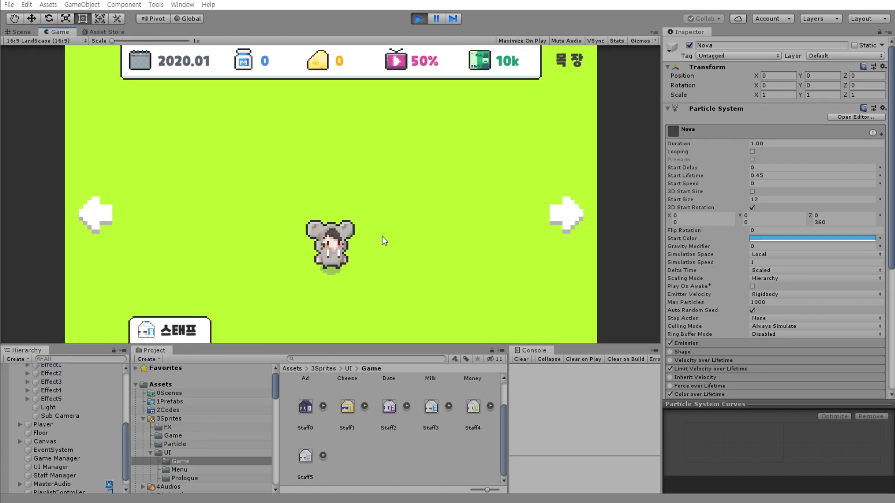
pyautogui.click(205, 332)
pyautogui.click(391, 286)
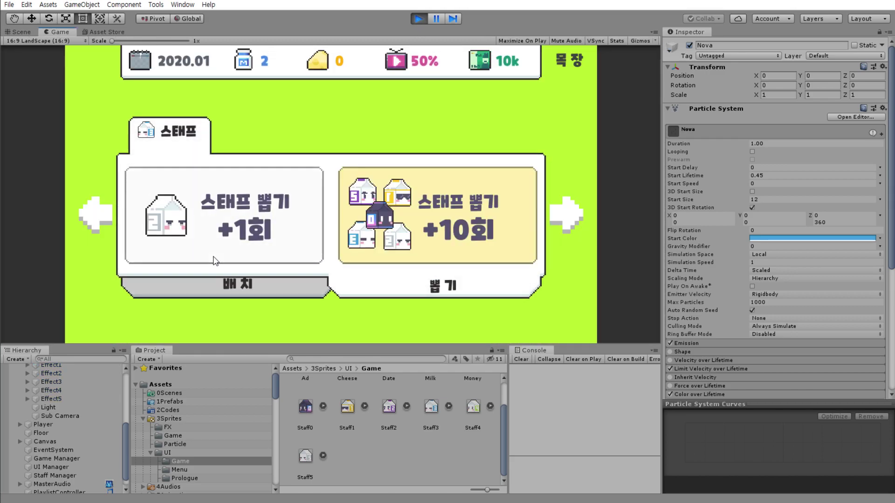
pyautogui.click(231, 236)
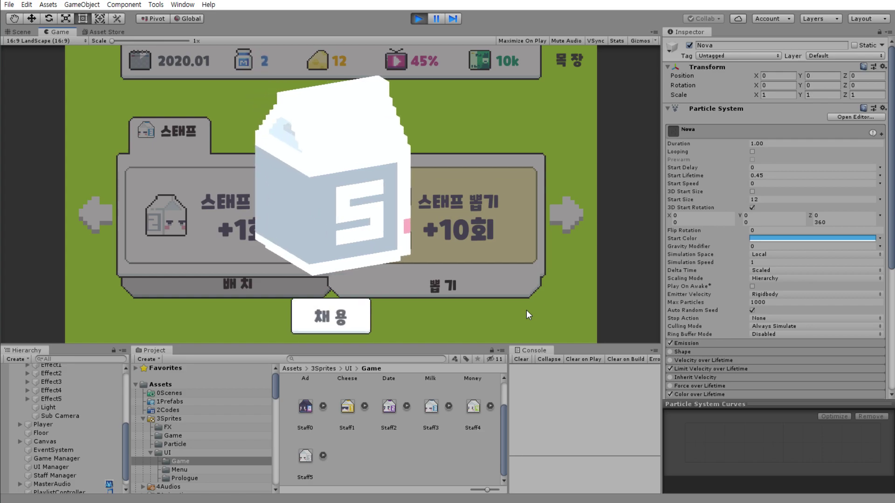
pyautogui.scroll(3, 55, 382)
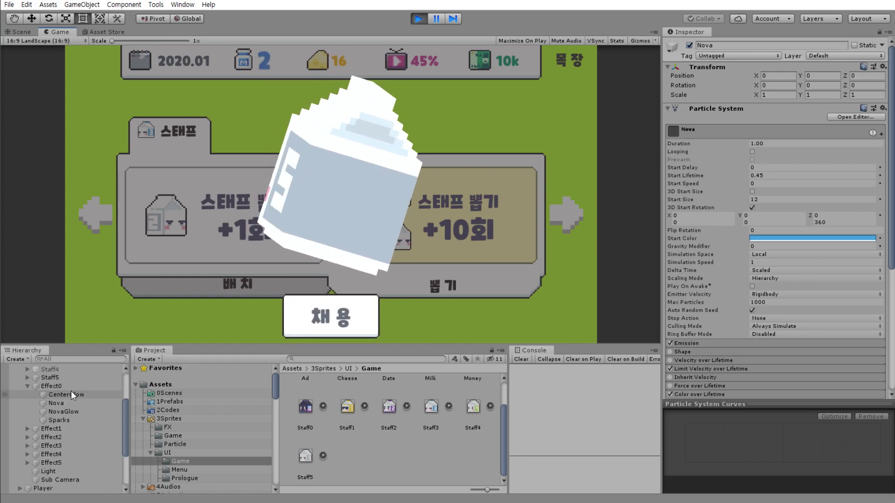
pyautogui.click(76, 462)
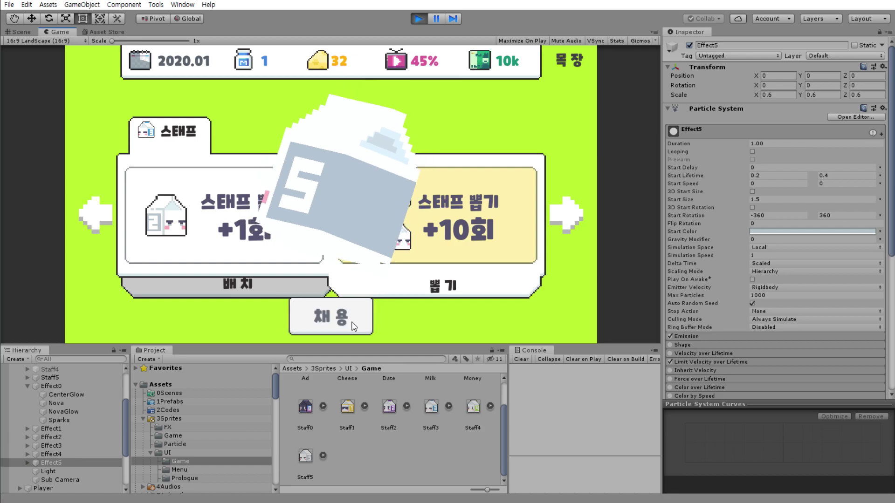
pyautogui.click(374, 314)
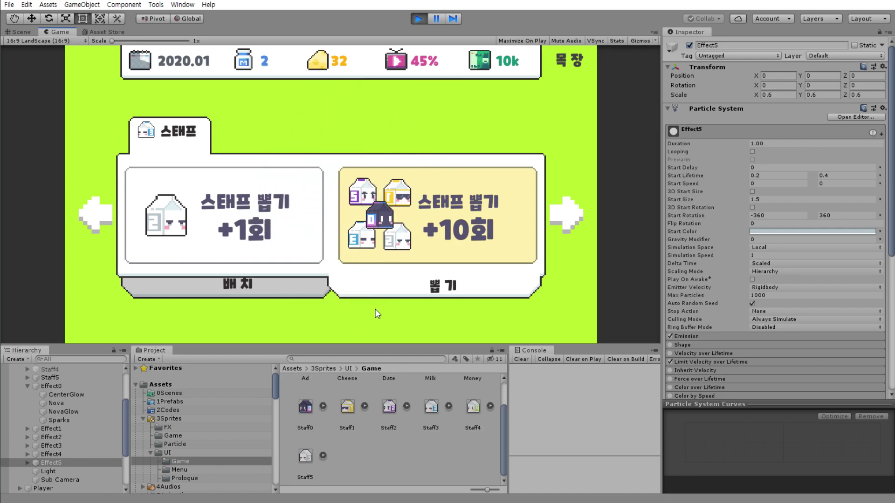
pyautogui.click(292, 232)
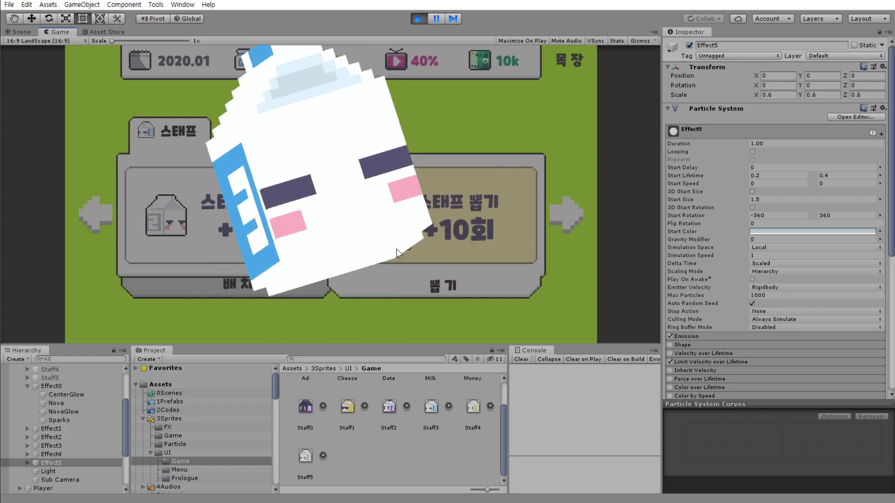
pyautogui.click(419, 19)
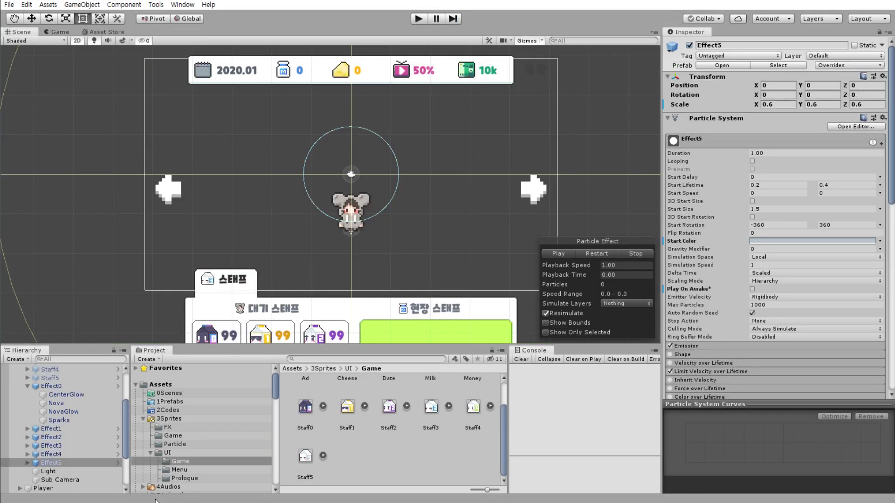
# - Swap DOPlay() for Play() on line 76 of StaffManager.cs, then return to Unity
pyautogui.hotkey('alt', 'Tab')
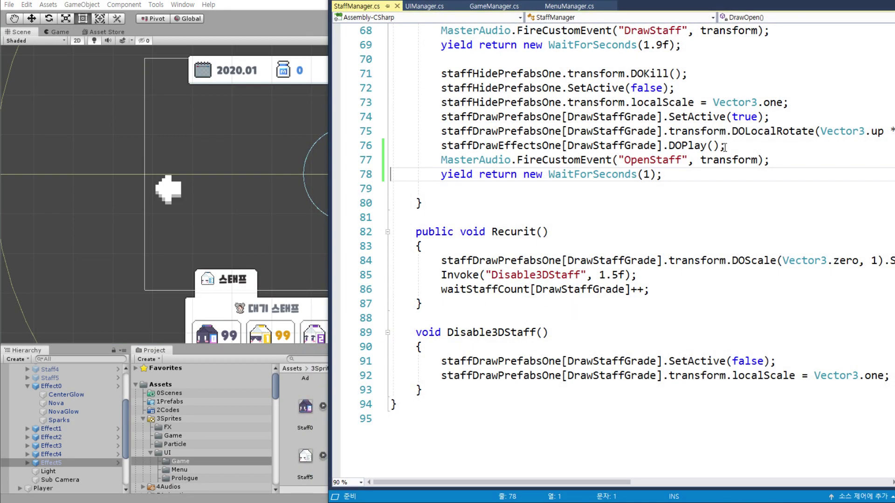
pyautogui.press('BackSpace')
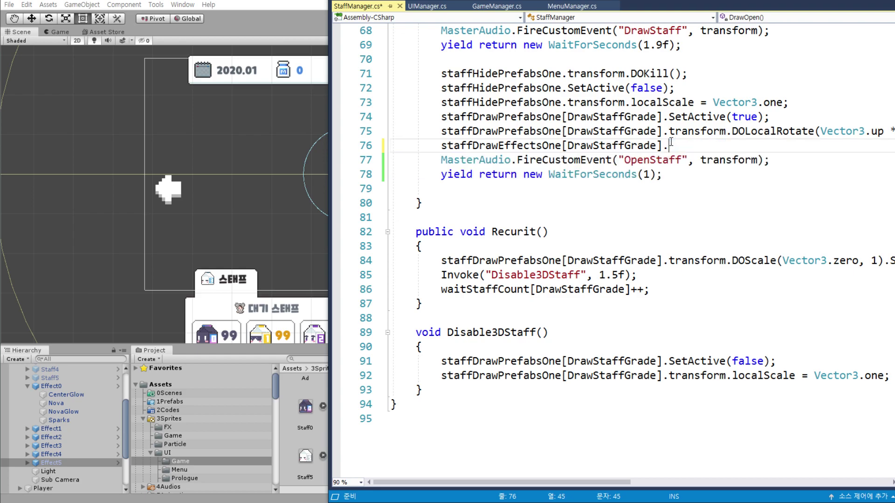
pyautogui.write('P')
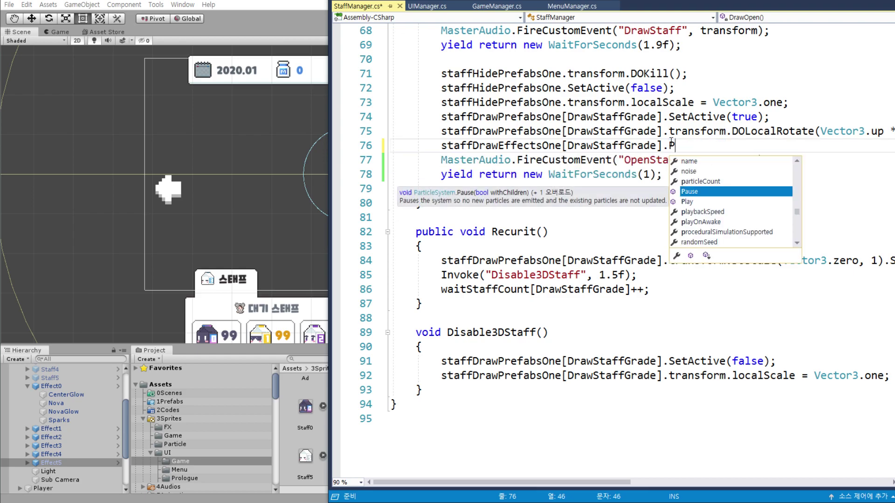
pyautogui.press('Down')
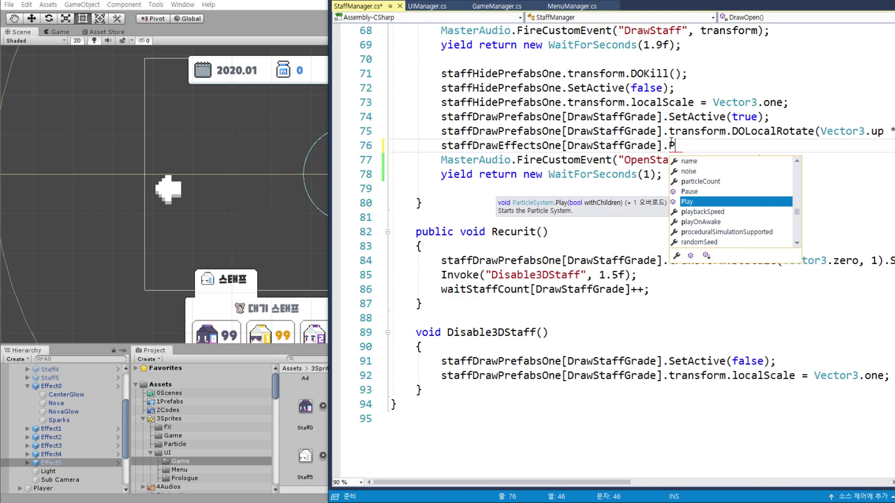
pyautogui.press('Tab')
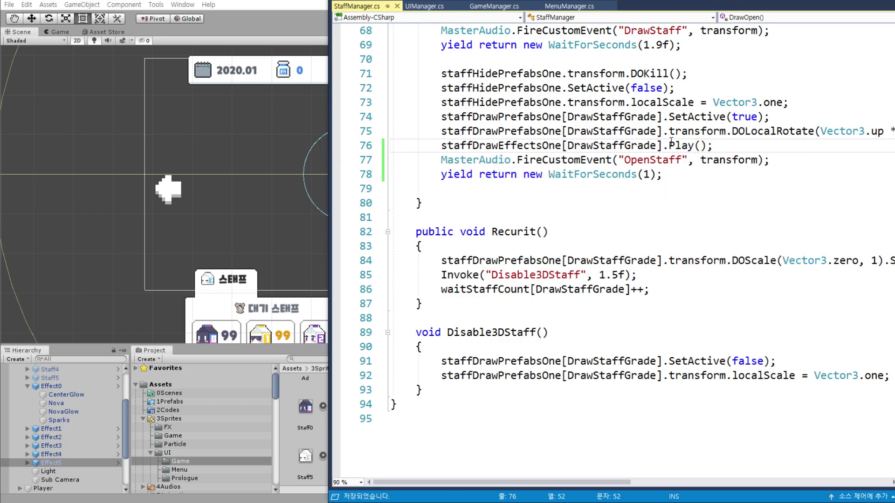
pyautogui.hotkey('alt', 'Tab')
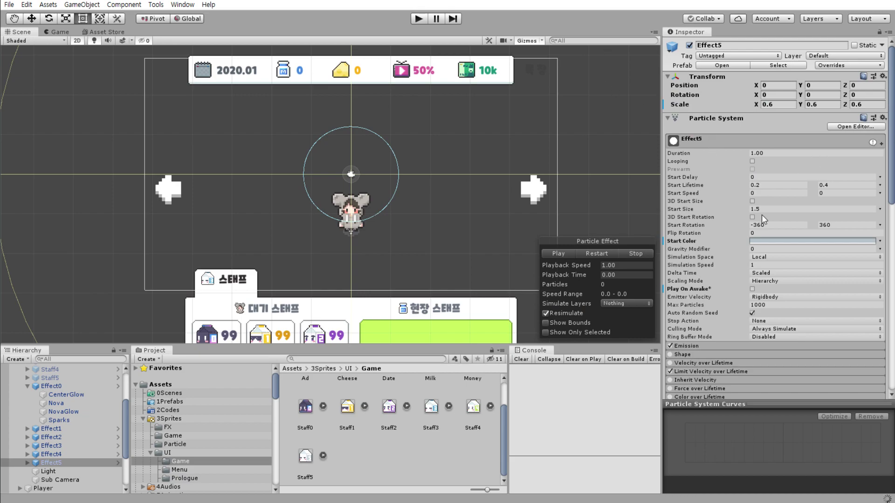
# - Preview the Effect5 burst and move an effect under the Staff object, dismissing the prefab warning
pyautogui.click(28, 386)
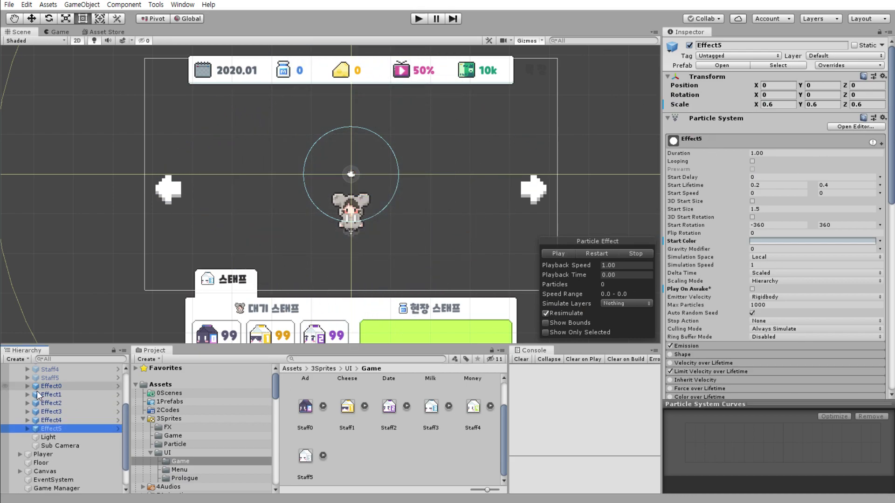
pyautogui.click(565, 254)
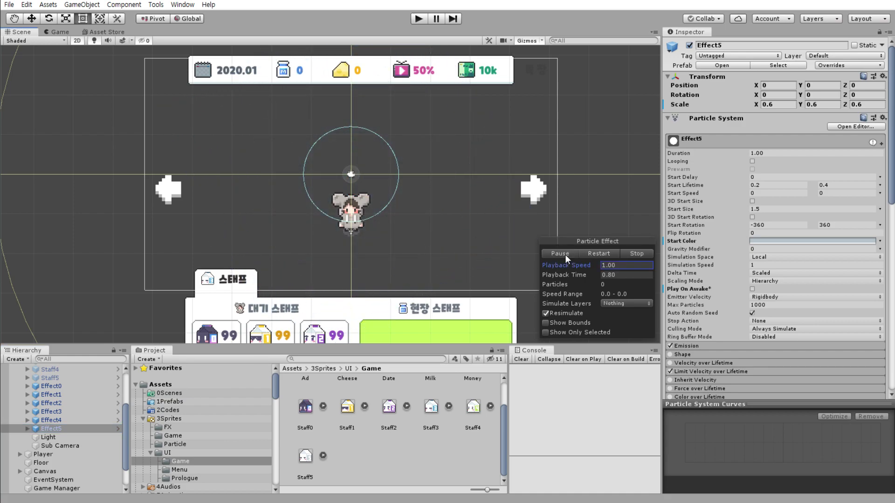
pyautogui.click(575, 255)
pyautogui.scroll(4, 65, 410)
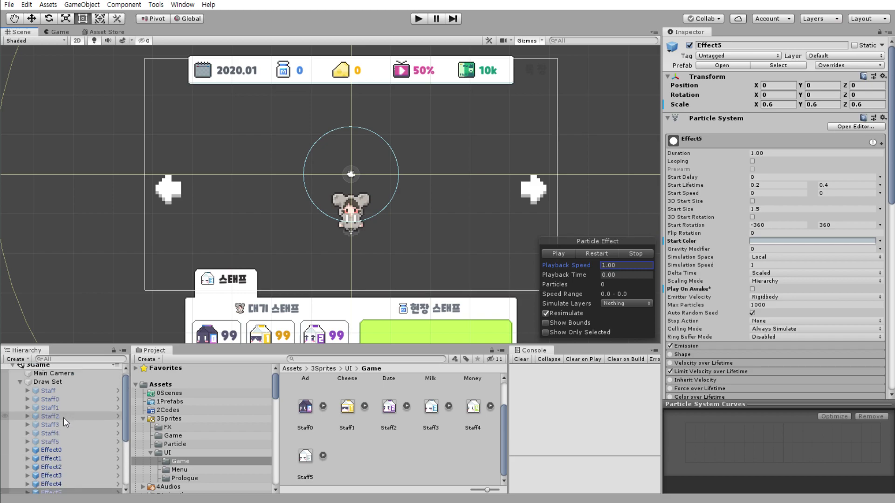
pyautogui.moveTo(63, 417); pyautogui.dragTo(80, 393)
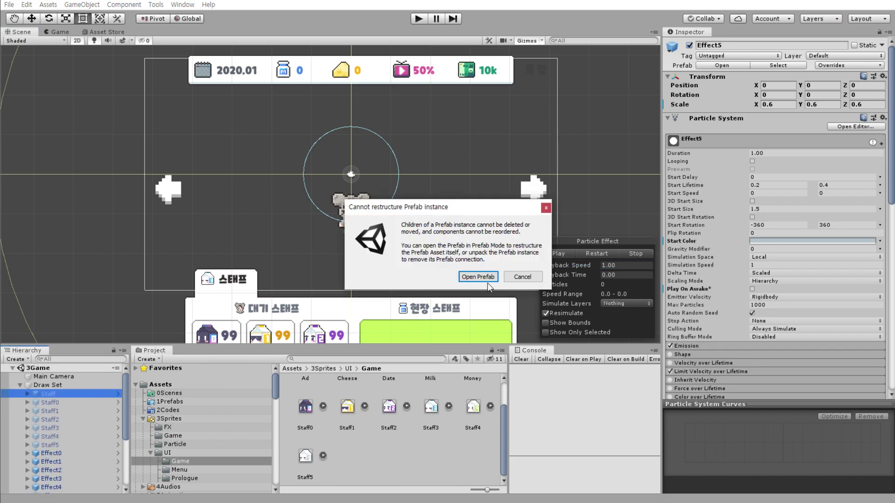
pyautogui.click(524, 278)
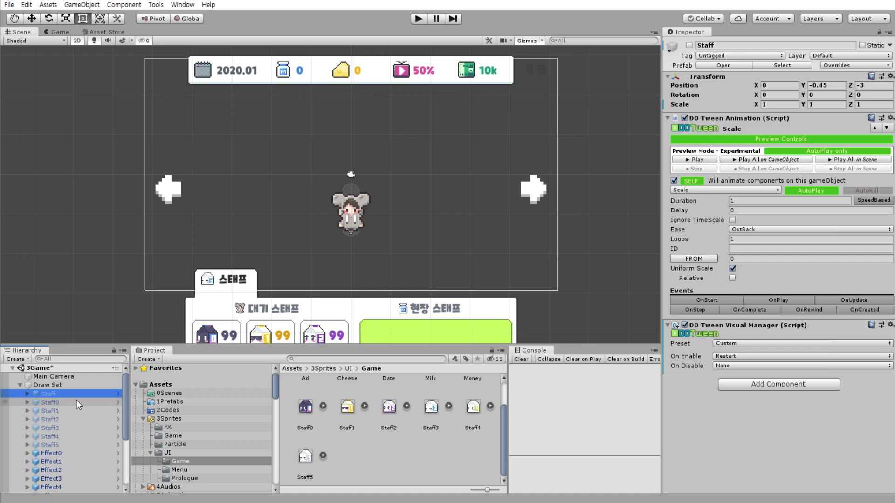
# - Select Effect0 through Effect5 together and set their Position Z to -3
pyautogui.scroll(-3, 74, 404)
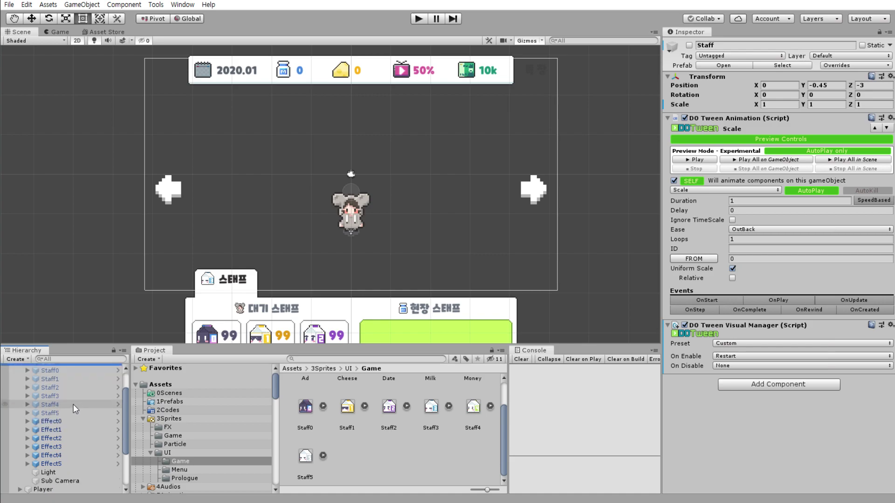
pyautogui.click(70, 421)
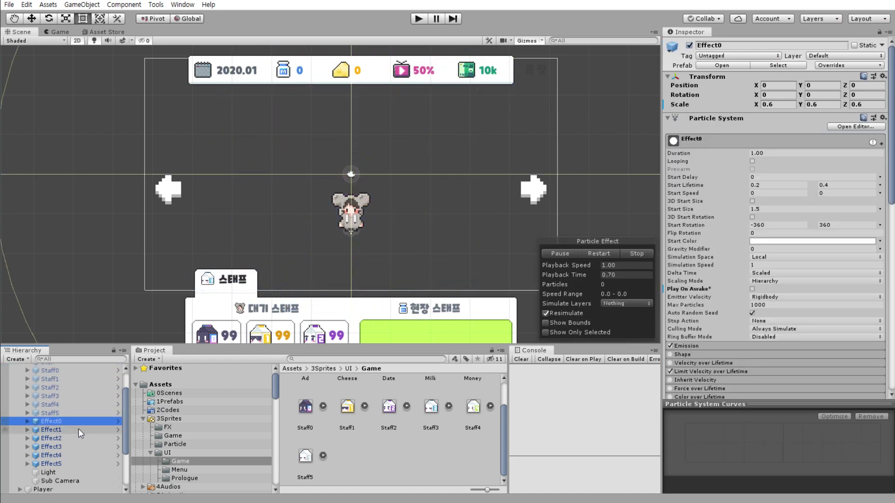
pyautogui.keyDown('shift'); pyautogui.click(78, 463); pyautogui.keyUp('shift')
pyautogui.click(862, 86)
pyautogui.write('-3')
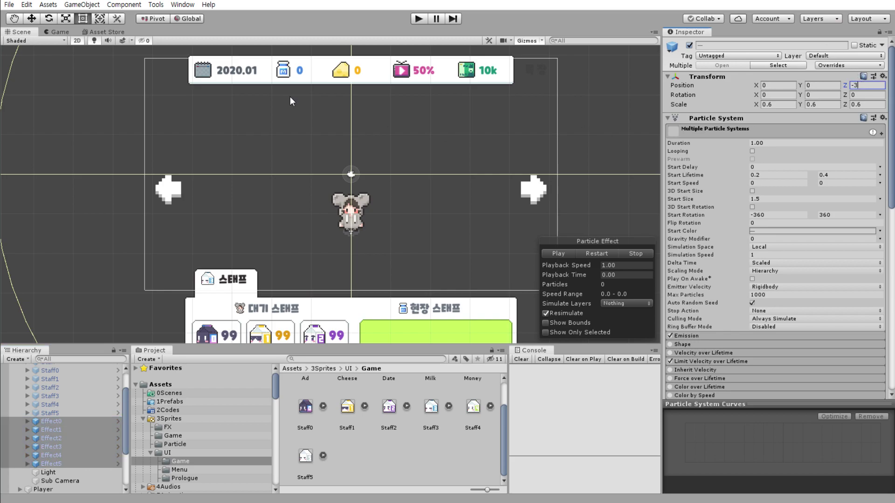
# - Turn off the Scene view's 2D mode and inspect Staff5 and Effect0
pyautogui.click(75, 40)
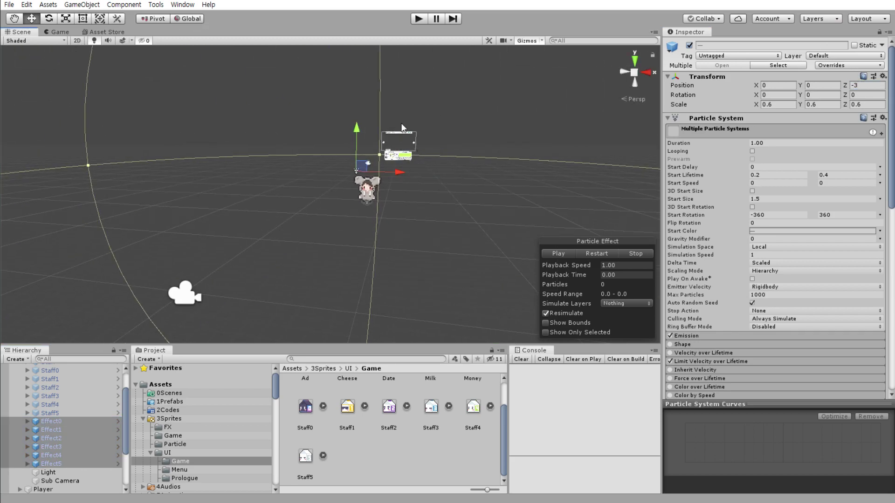
pyautogui.keyDown('alt'); pyautogui.moveTo(404, 127); pyautogui.dragTo(438, 154); pyautogui.keyUp('alt')
pyautogui.scroll(-3, 60, 423)
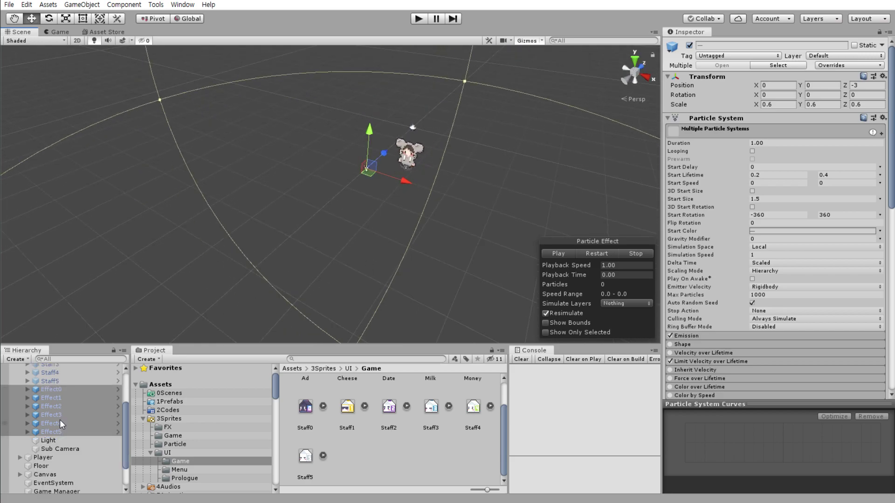
pyautogui.click(71, 385)
pyautogui.click(63, 391)
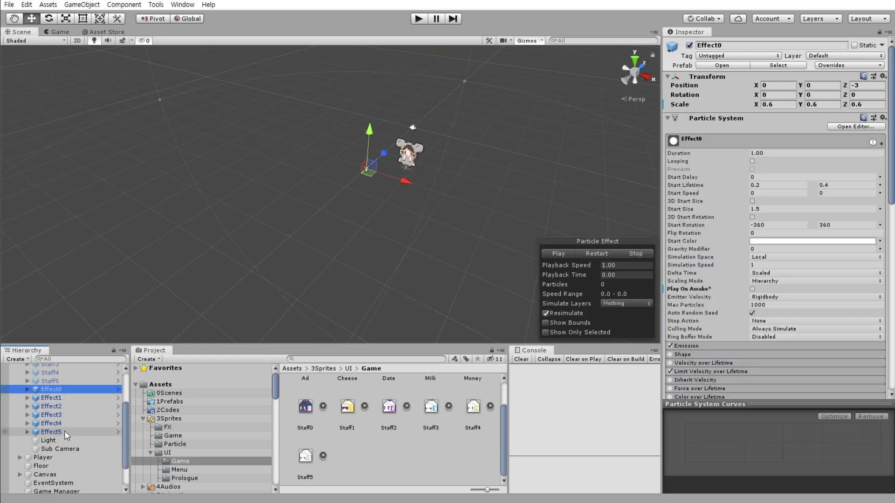
pyautogui.scroll(5, 56, 415)
pyautogui.scroll(-5, 68, 415)
# - Inspect the Sub Camera, Staff5, Effect0 and Effect5, then enter play mode
pyautogui.click(73, 450)
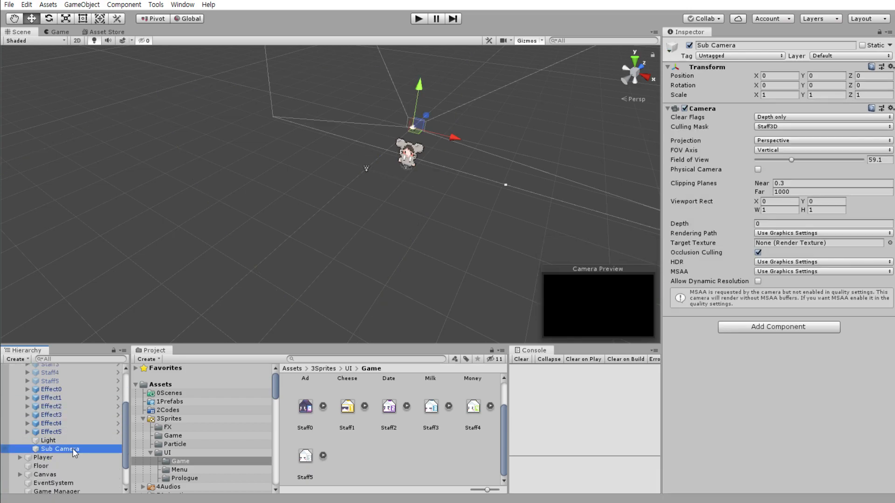
pyautogui.moveTo(429, 188); pyautogui.dragTo(207, 328, button='middle')
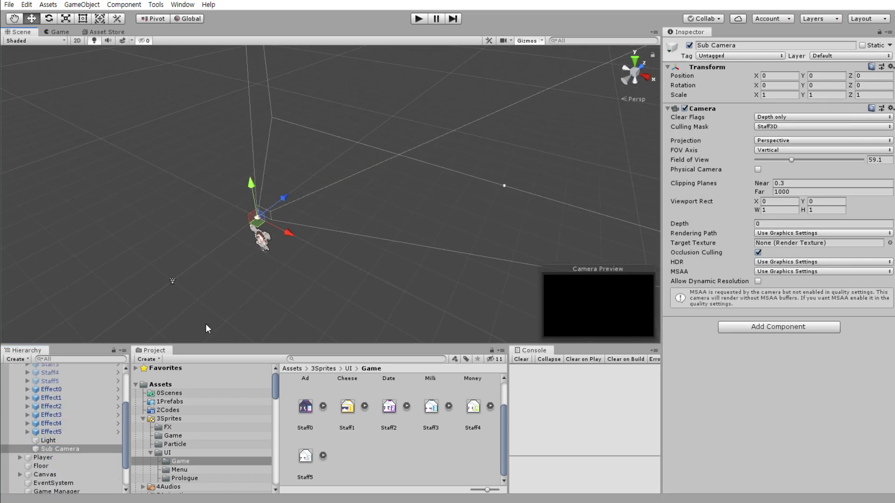
pyautogui.click(73, 380)
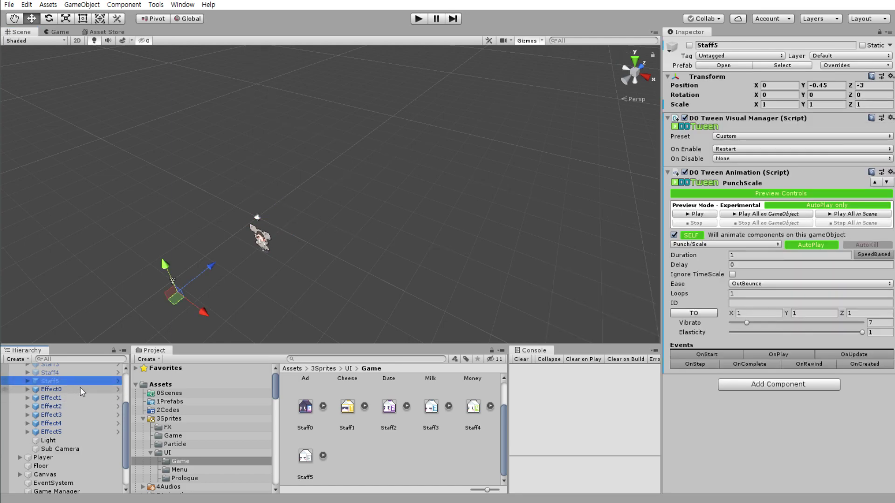
pyautogui.click(82, 390)
pyautogui.click(74, 429)
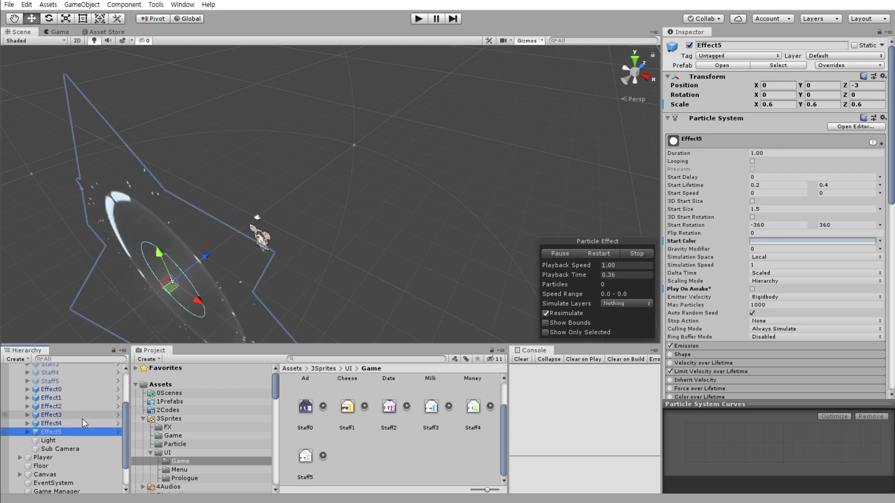
pyautogui.click(423, 17)
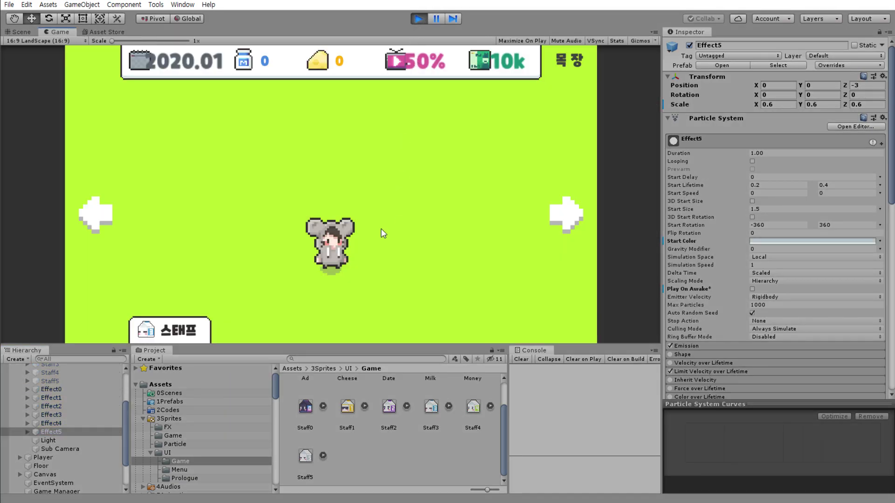
# - Dock the Game view beside the Scene view and preview the Effect0 and Effect1 bursts
pyautogui.click(90, 390)
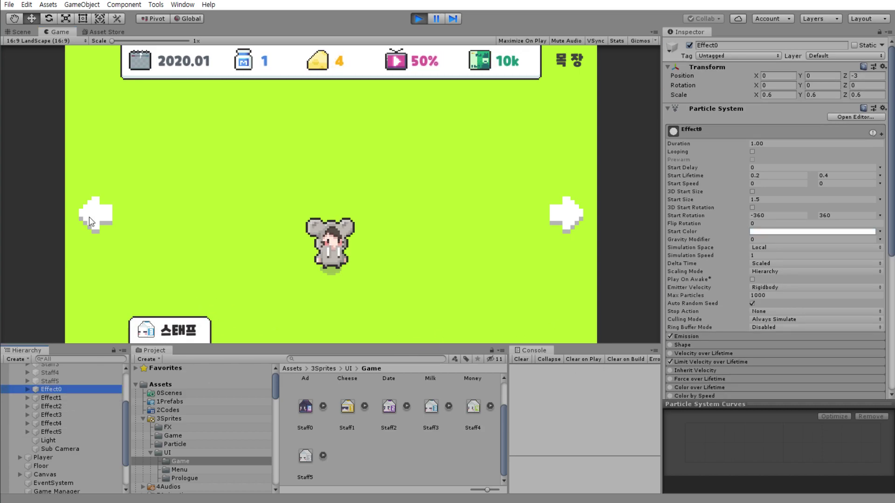
pyautogui.moveTo(62, 37)
pyautogui.mouseDown()
pyautogui.moveTo(472, 183)
pyautogui.moveTo(404, 191)
pyautogui.mouseUp()
pyautogui.click(340, 292)
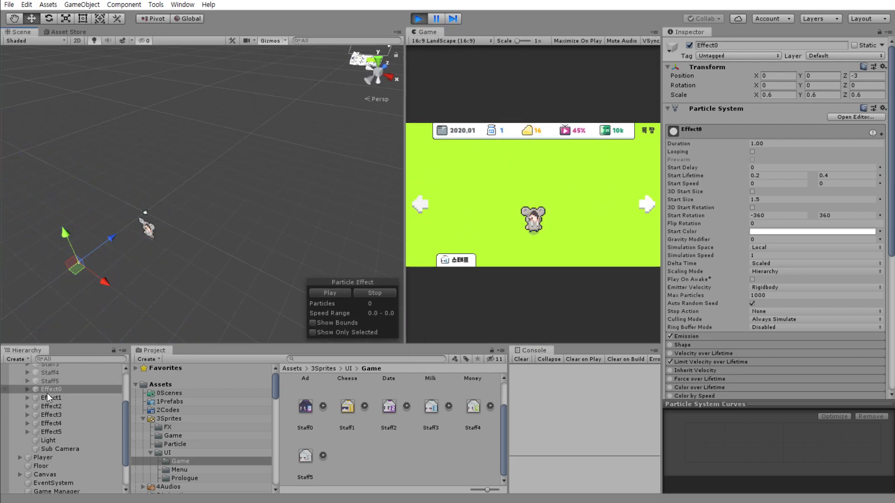
pyautogui.click(46, 397)
pyautogui.click(340, 296)
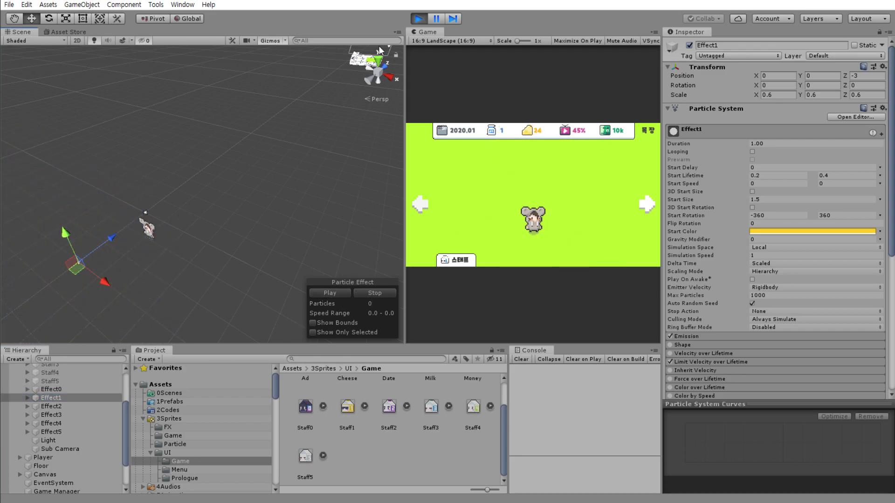
pyautogui.moveTo(99, 35); pyautogui.dragTo(62, 35)
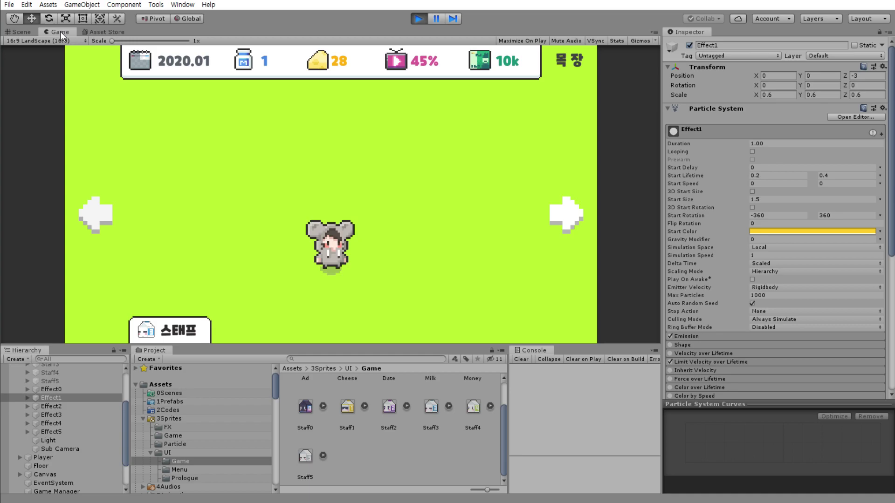
# - In the game's staff panel, draw and hire two single staff members
pyautogui.click(192, 334)
pyautogui.click(406, 298)
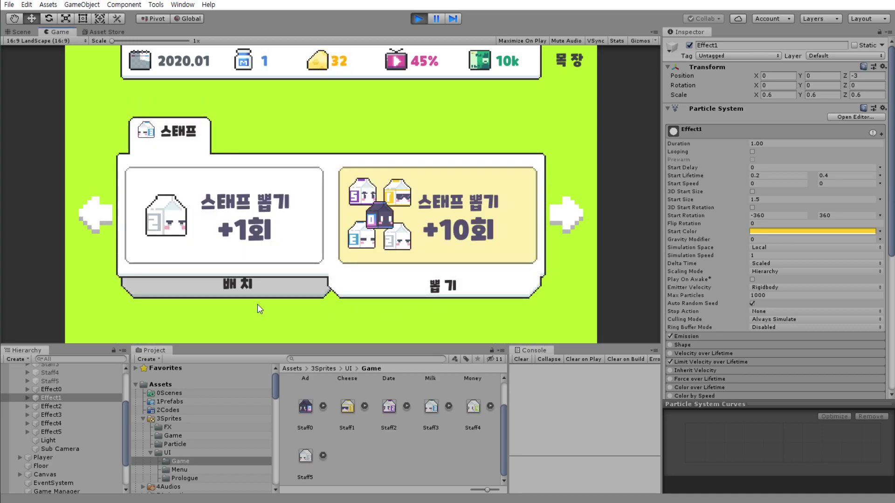
pyautogui.click(256, 219)
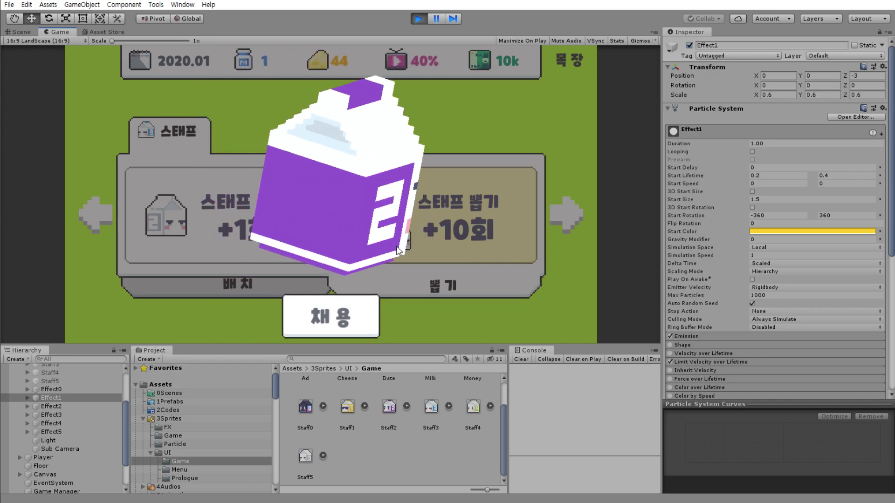
pyautogui.click(339, 317)
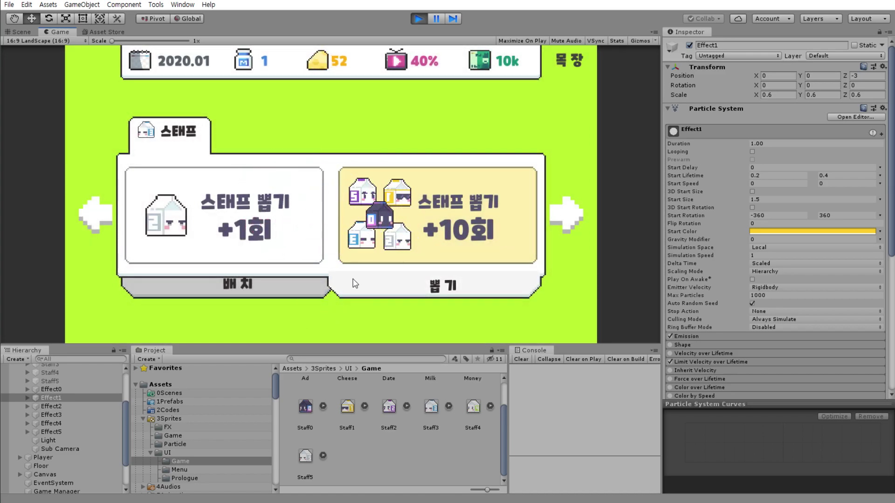
pyautogui.click(275, 229)
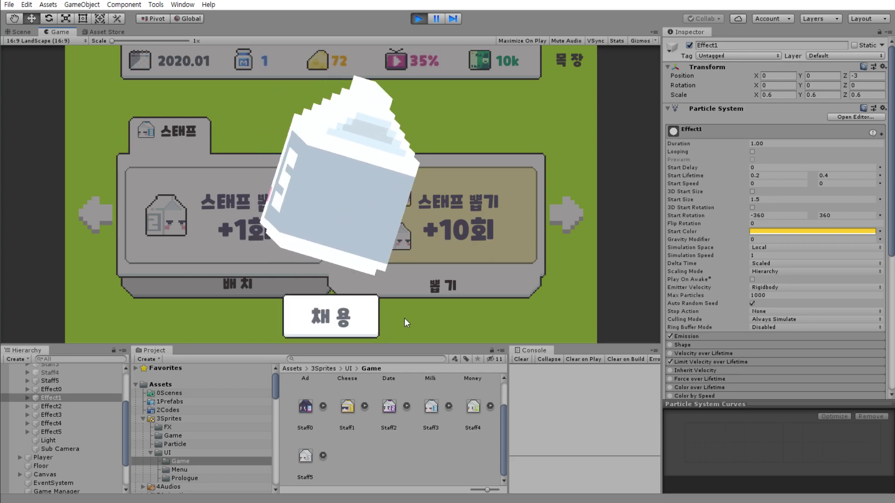
pyautogui.click(334, 317)
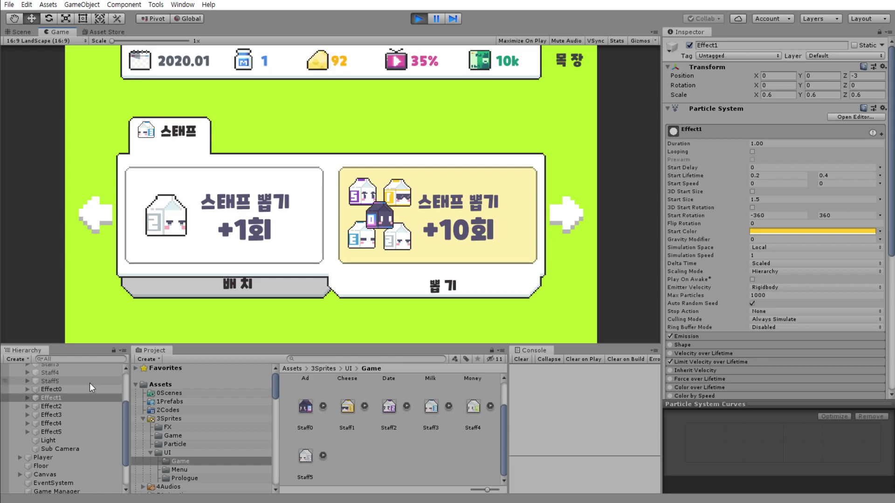
# - Draw and hire a third staff member, check placement, draw again, and select Effect5
pyautogui.click(293, 236)
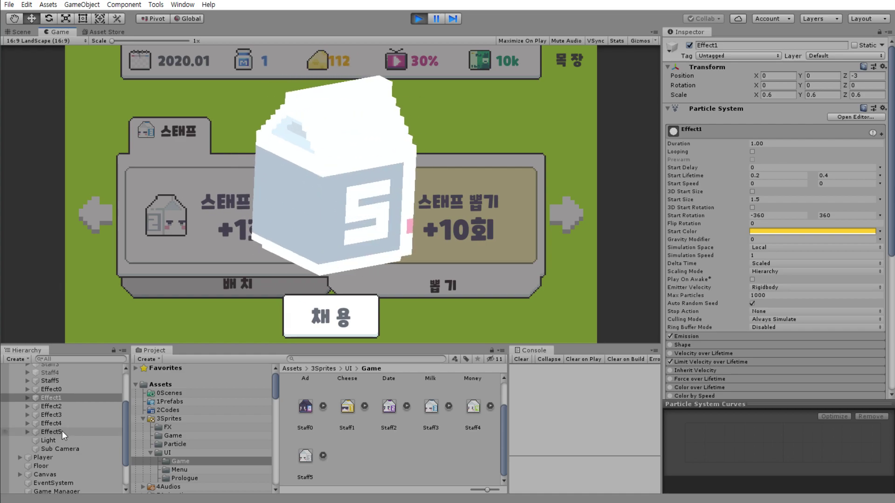
pyautogui.click(321, 325)
pyautogui.click(276, 282)
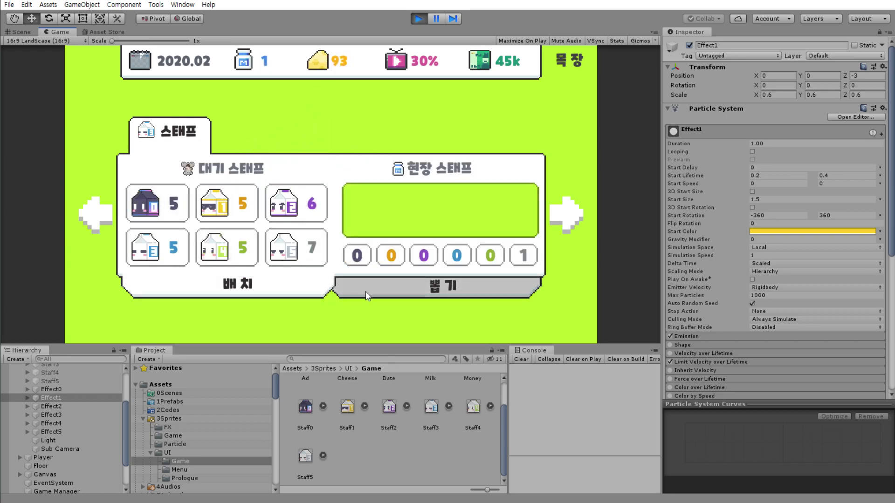
pyautogui.click(389, 294)
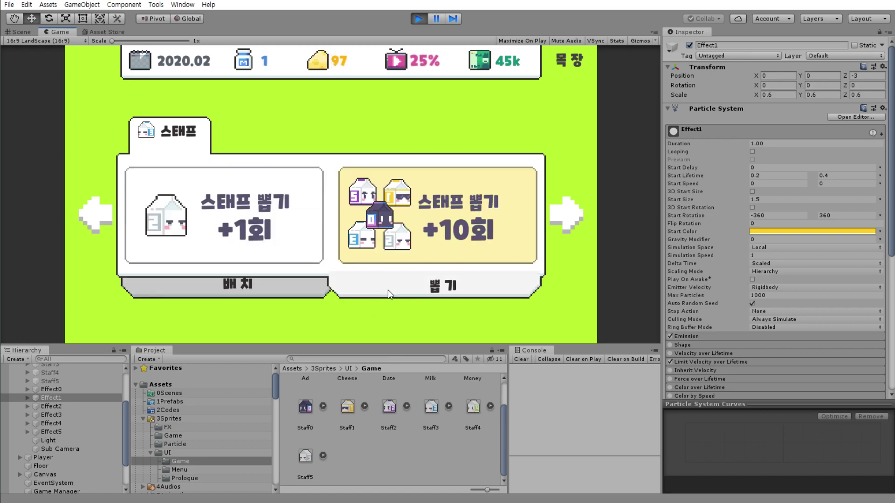
pyautogui.click(388, 295)
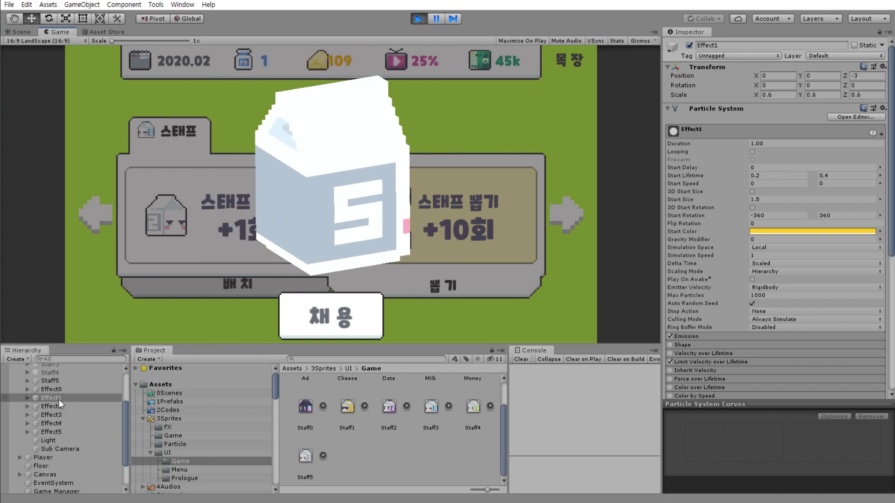
pyautogui.click(69, 429)
# - Bring the Scene view back around the Effect5 cube and expand the Particle System's Renderer module
pyautogui.click(18, 32)
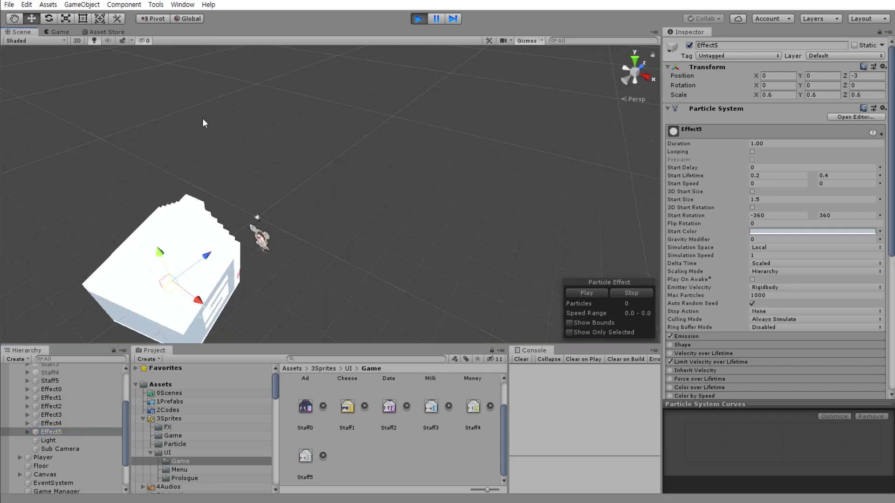
pyautogui.scroll(-3, 289, 208)
pyautogui.scroll(-3, 356, 186)
pyautogui.scroll(-2, 382, 139)
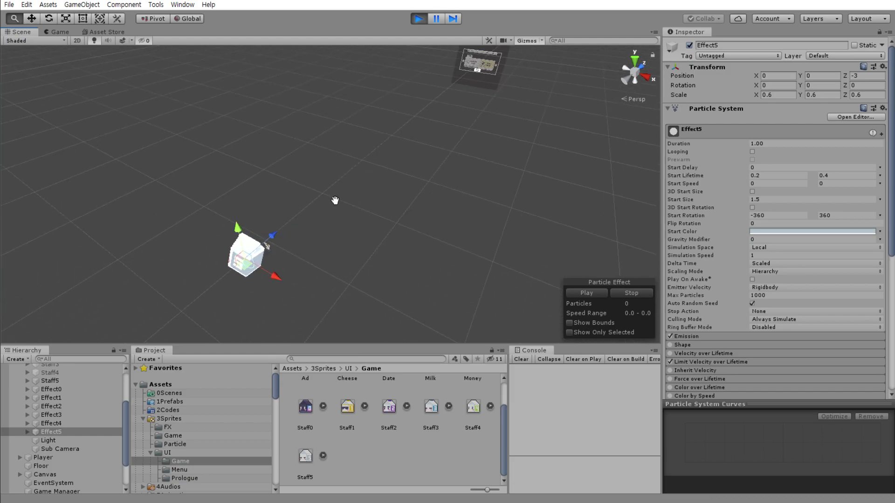
pyautogui.moveTo(335, 200); pyautogui.dragTo(216, 266, button='middle')
pyautogui.moveTo(430, 156); pyautogui.dragTo(450, 96, button='middle')
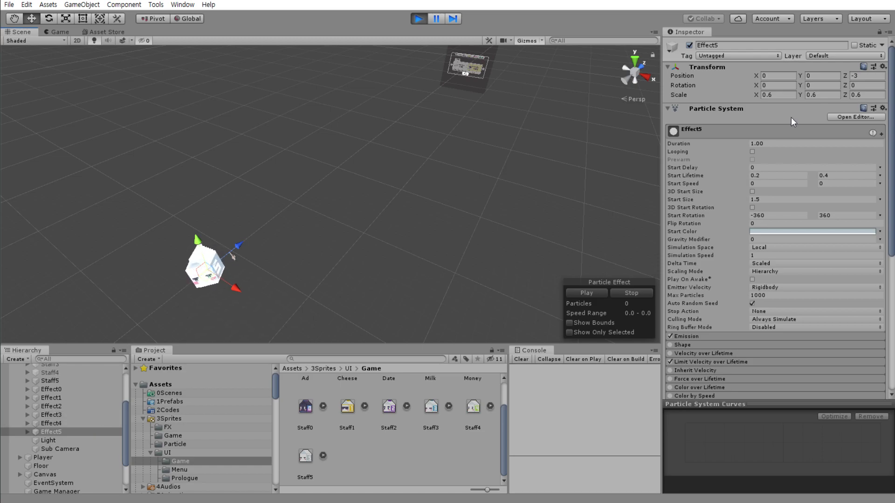
pyautogui.scroll(-10, 736, 308)
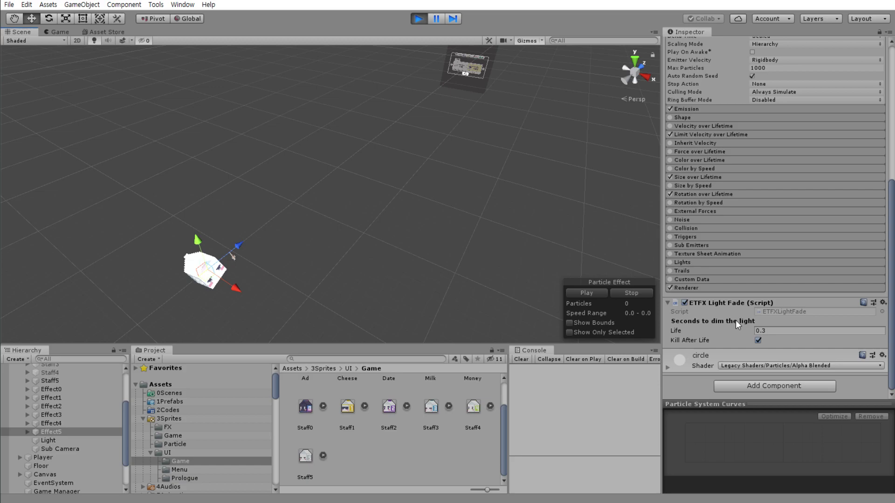
pyautogui.click(700, 288)
pyautogui.scroll(-8, 727, 289)
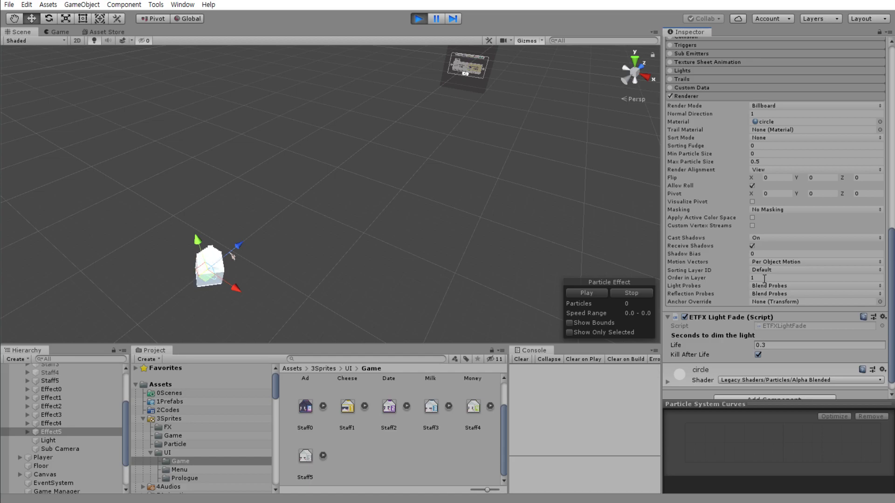
# - Select Effect0–Effect5 and set their Order in Layer to 10
pyautogui.keyDown('shift'); pyautogui.click(89, 387); pyautogui.keyUp('shift')
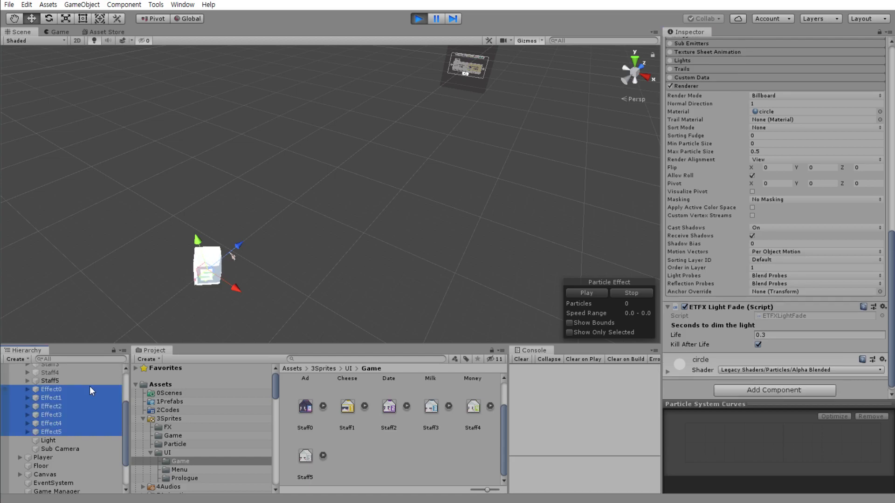
pyautogui.click(762, 267)
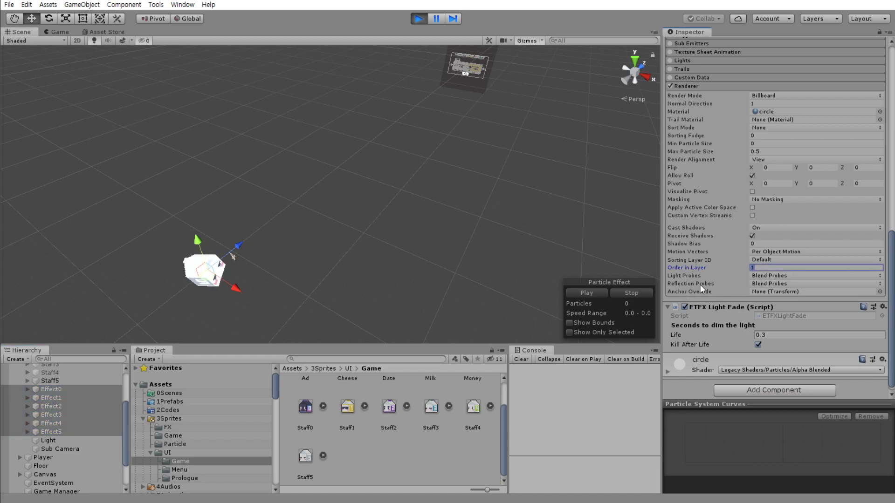
pyautogui.write('10')
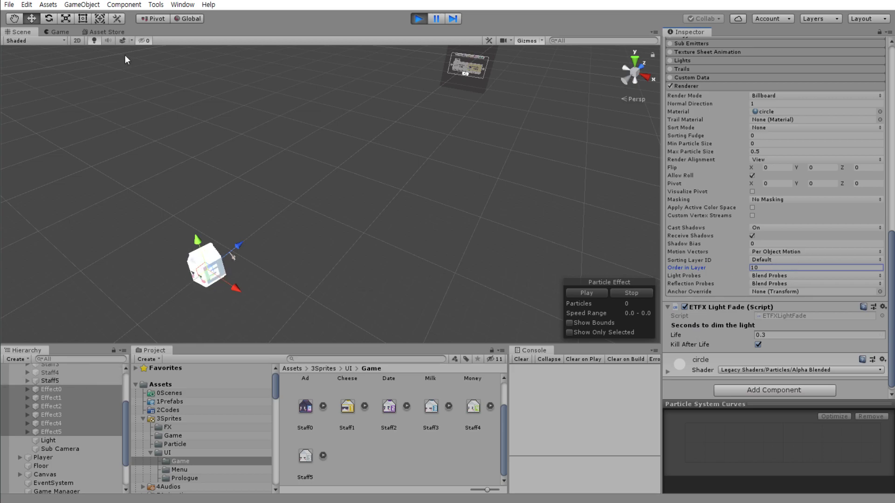
pyautogui.click(63, 32)
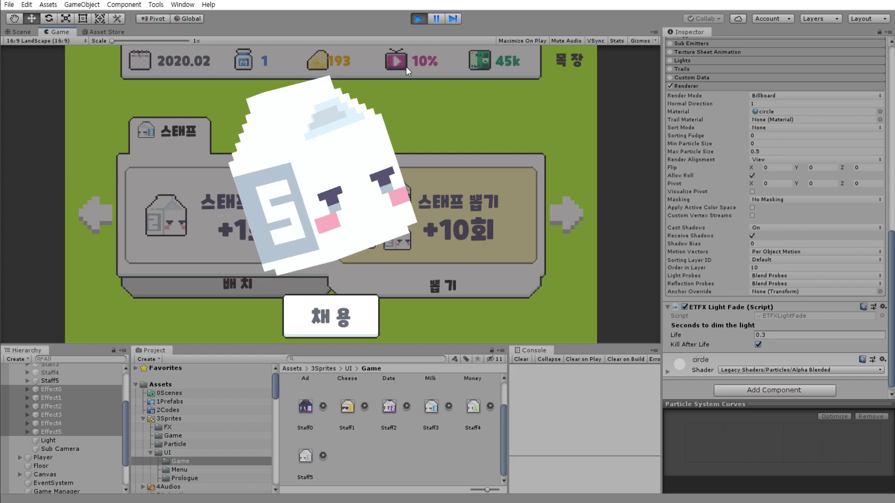
pyautogui.click(343, 321)
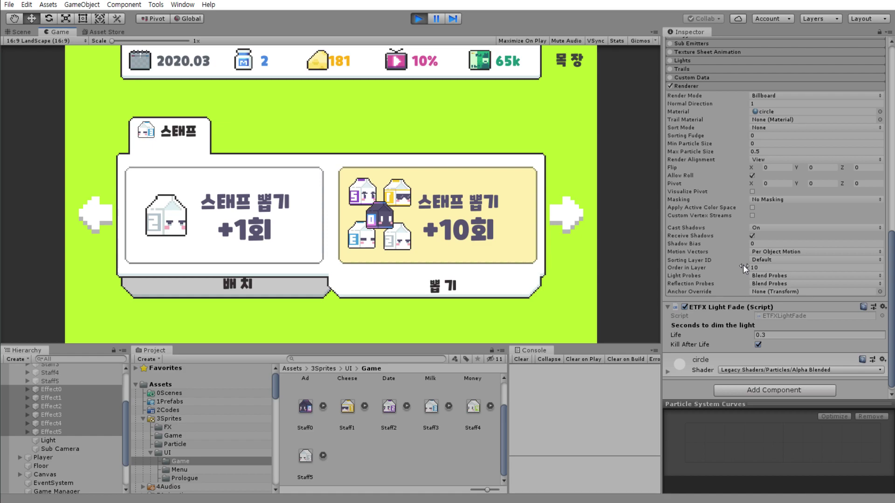
# - Put the effects on the UI sorting layer, test a single staff draw, then stop play mode
pyautogui.click(768, 260)
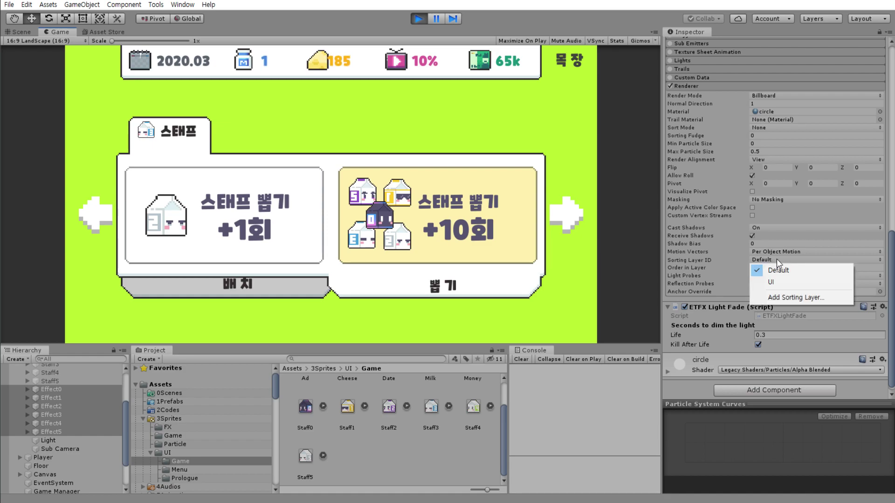
pyautogui.click(795, 284)
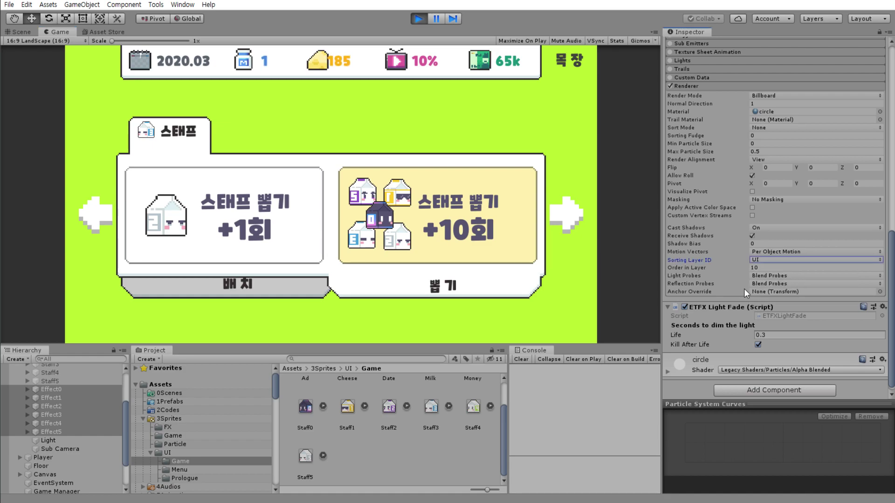
pyautogui.click(269, 254)
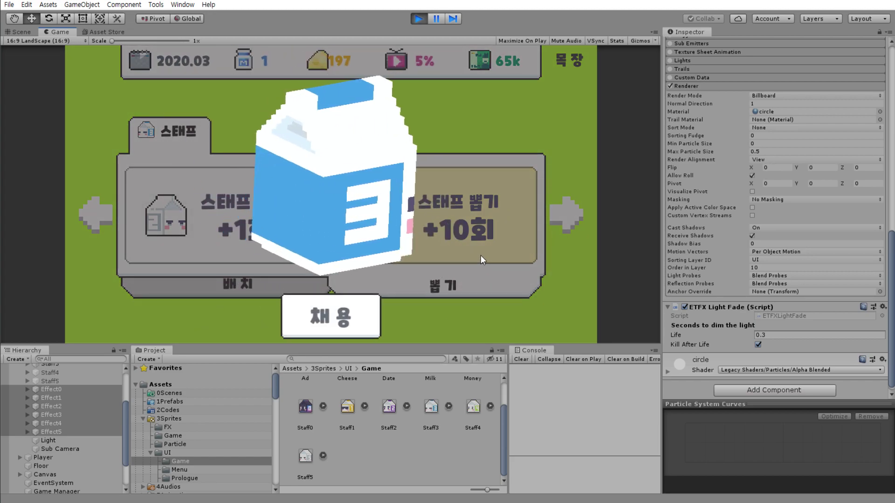
pyautogui.click(433, 276)
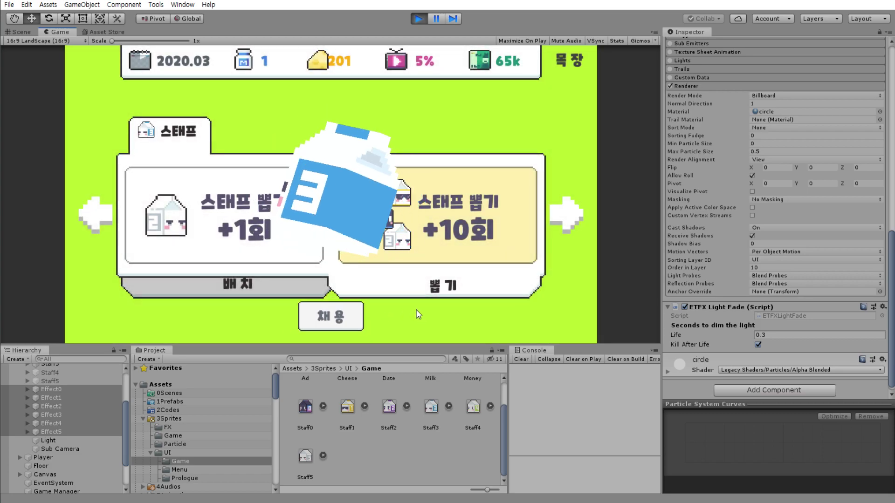
pyautogui.click(422, 23)
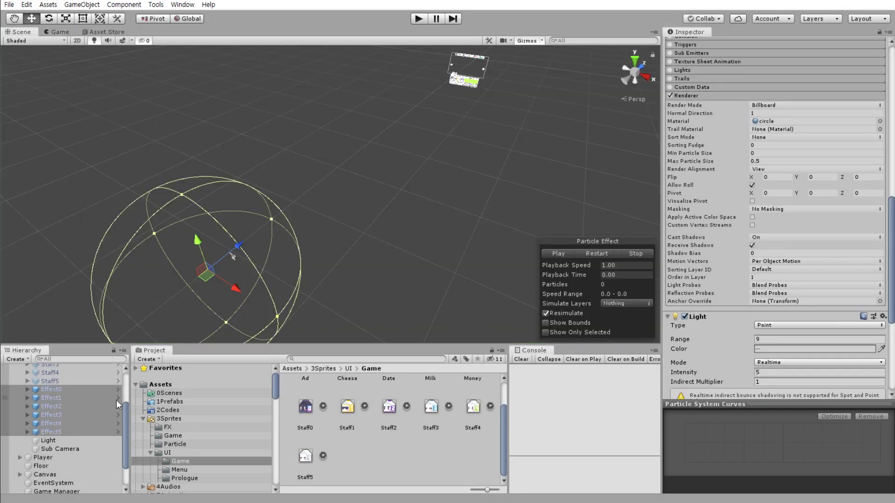
# - Reapply the UI sorting layer and Order in Layer 10 to the effects' Renderer in edit mode
pyautogui.click(765, 270)
pyautogui.click(769, 289)
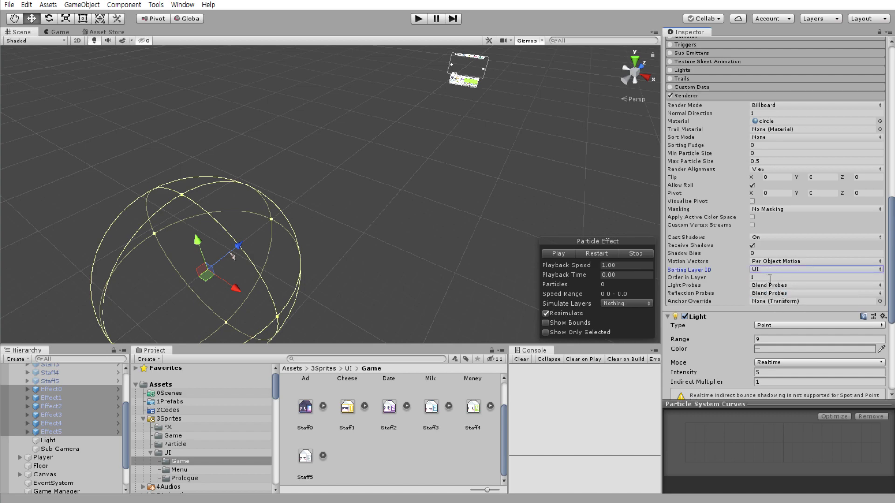
pyautogui.click(769, 278)
pyautogui.write('0')
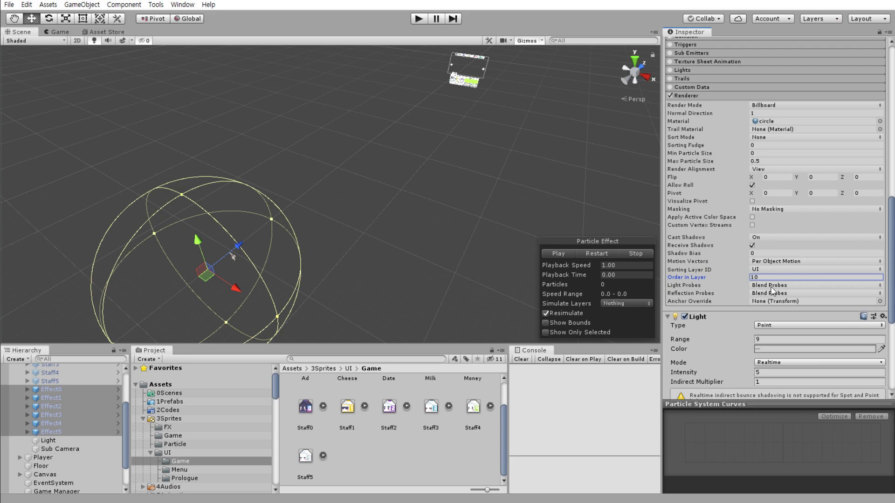
pyautogui.click(771, 286)
pyautogui.click(794, 306)
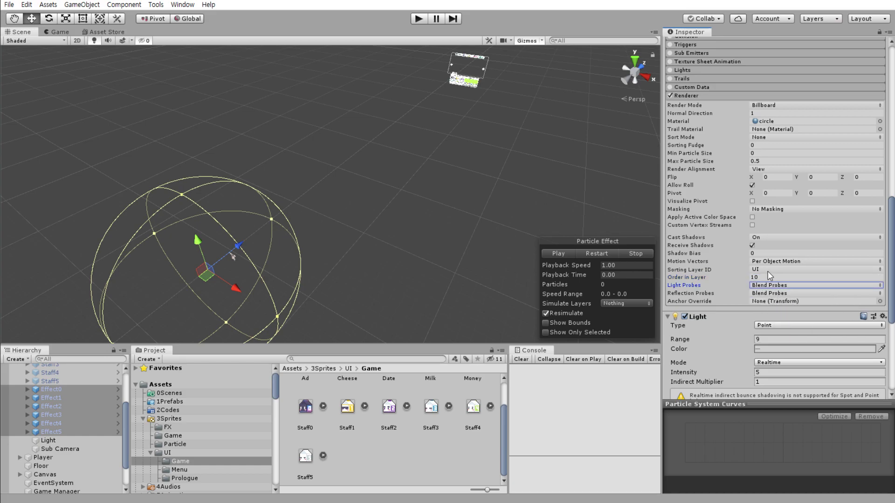
pyautogui.moveTo(353, 257); pyautogui.dragTo(365, 225, button='right')
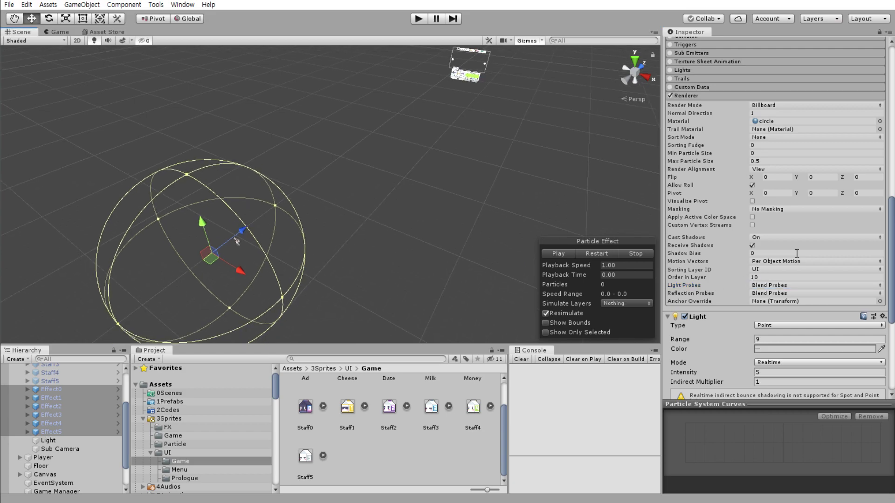
pyautogui.click(766, 277)
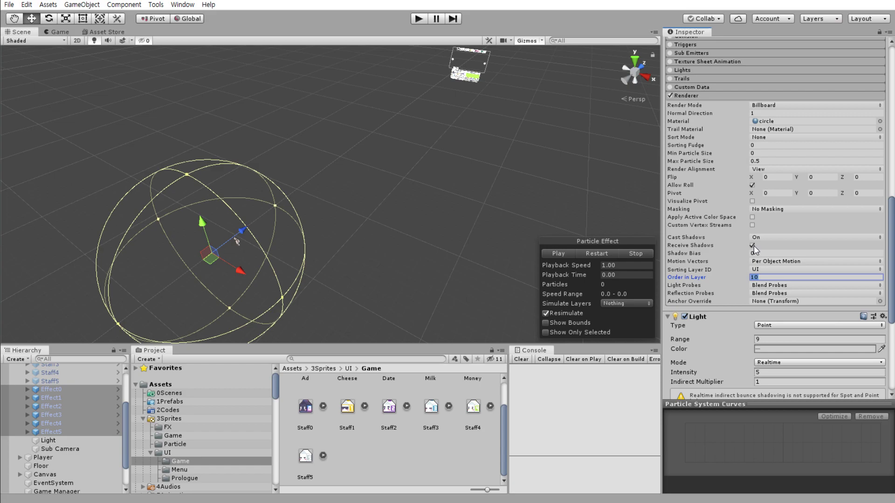
# - Enter play mode and run two single staff draws from the staff panel, hiring one
pyautogui.click(418, 20)
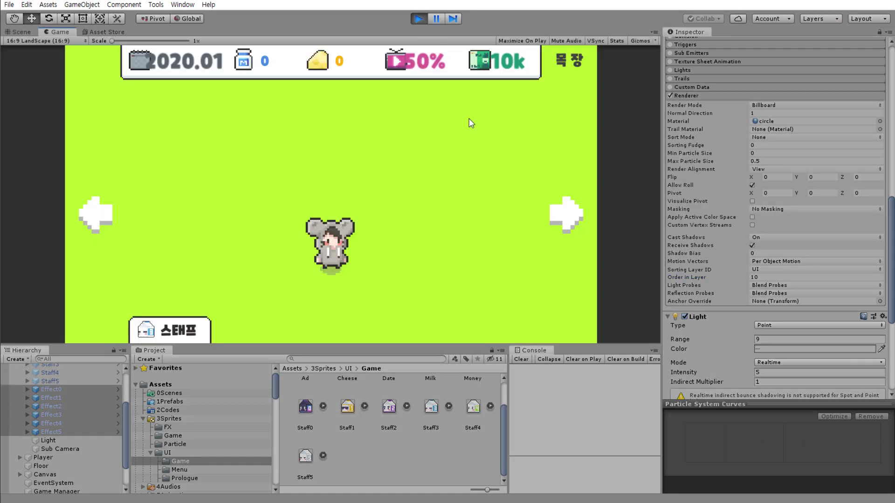
pyautogui.click(183, 340)
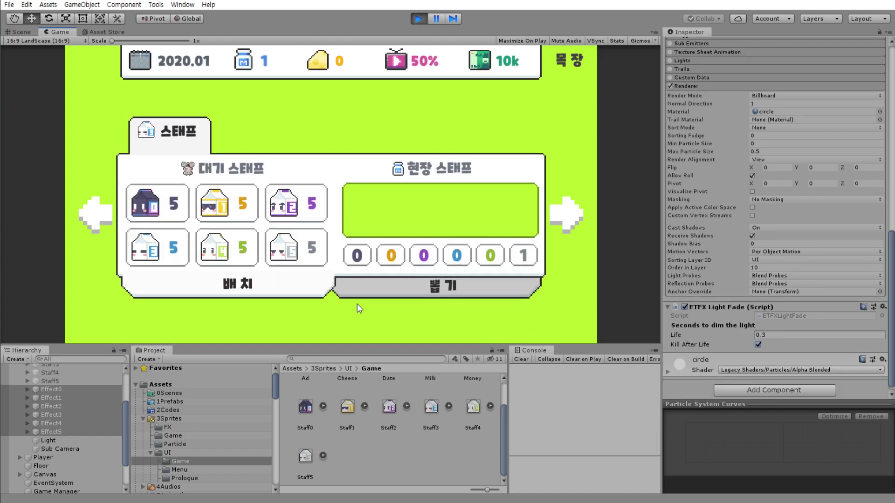
pyautogui.click(359, 291)
pyautogui.click(249, 231)
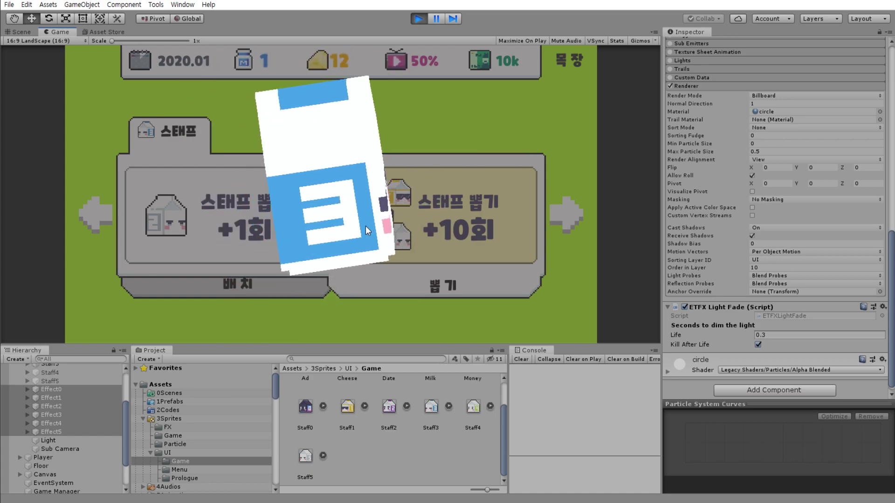
pyautogui.click(340, 329)
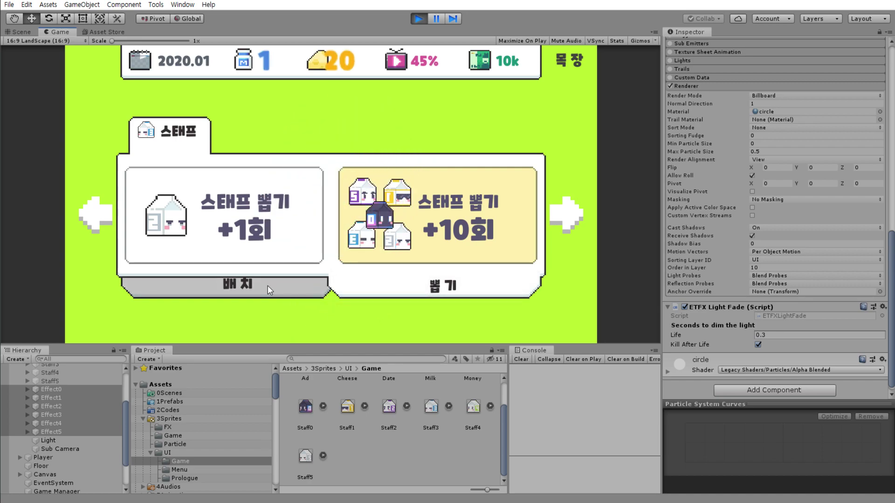
pyautogui.click(286, 225)
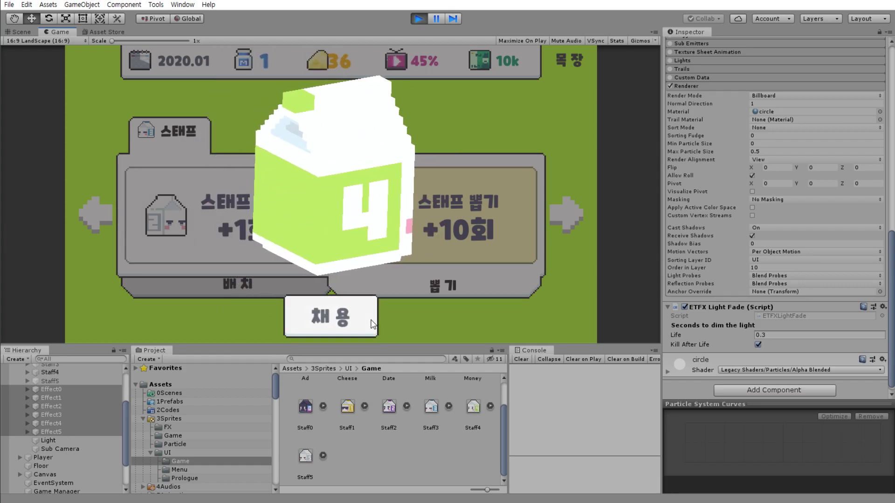
pyautogui.click(335, 326)
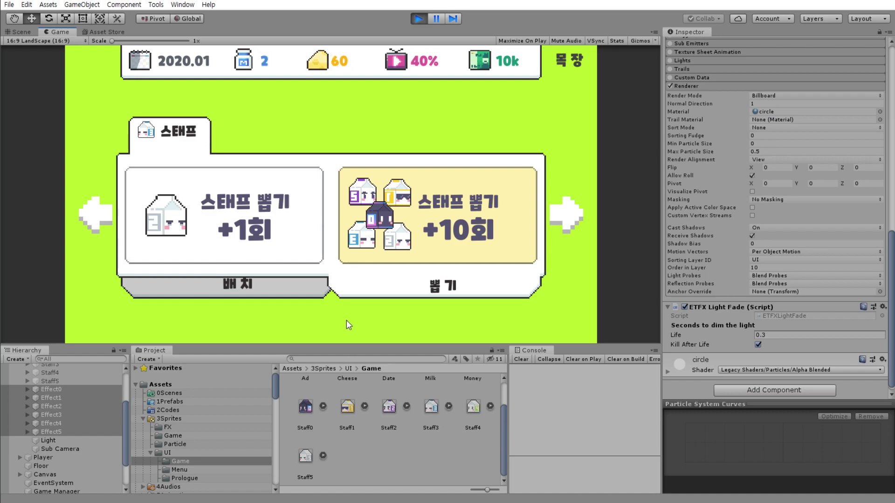
# - Run two more single staff draws, return to the placement list, and stop the game
pyautogui.click(284, 237)
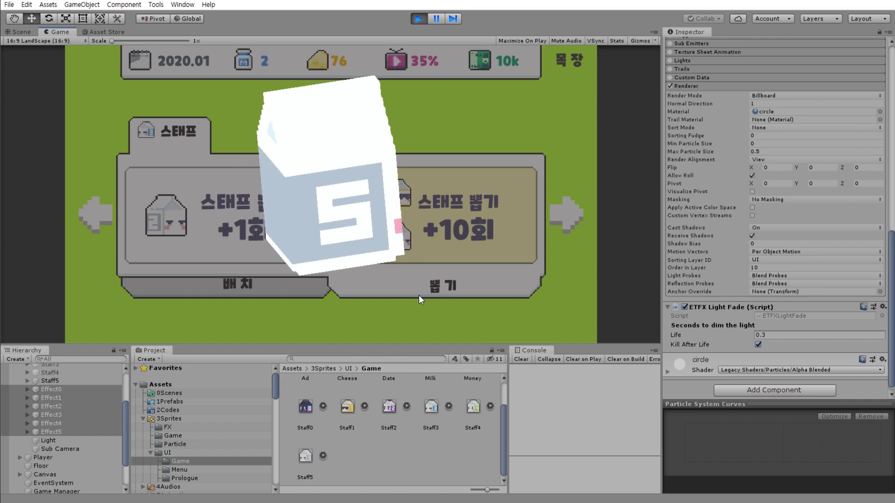
pyautogui.click(347, 312)
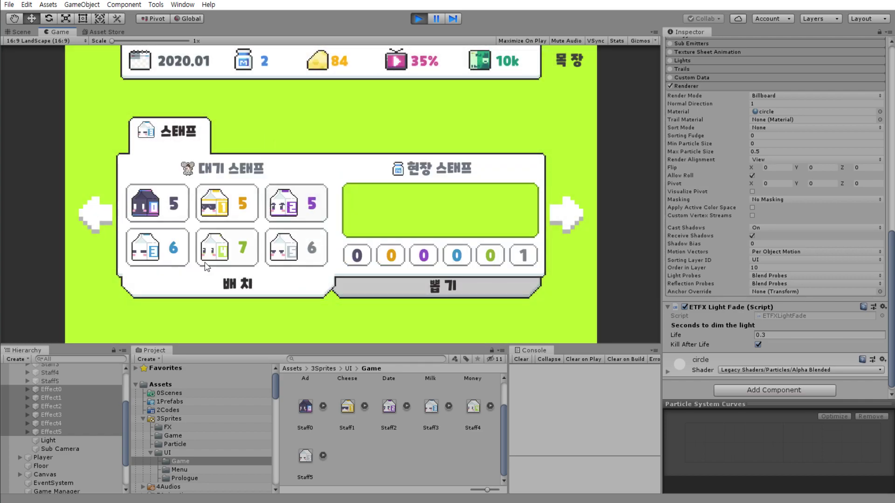
pyautogui.click(357, 290)
pyautogui.click(326, 245)
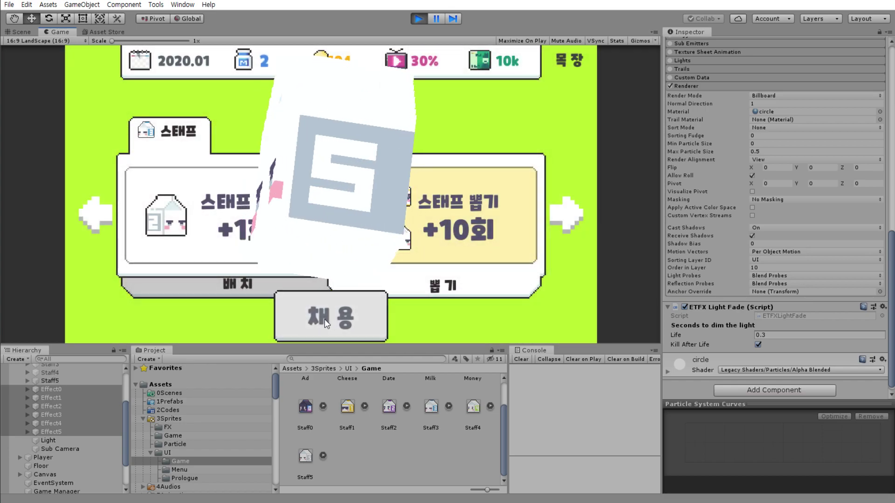
pyautogui.click(325, 318)
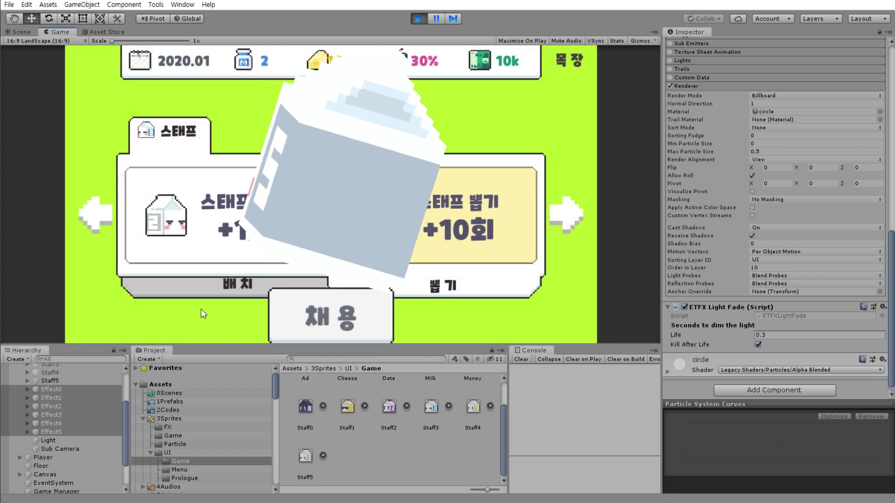
pyautogui.click(237, 292)
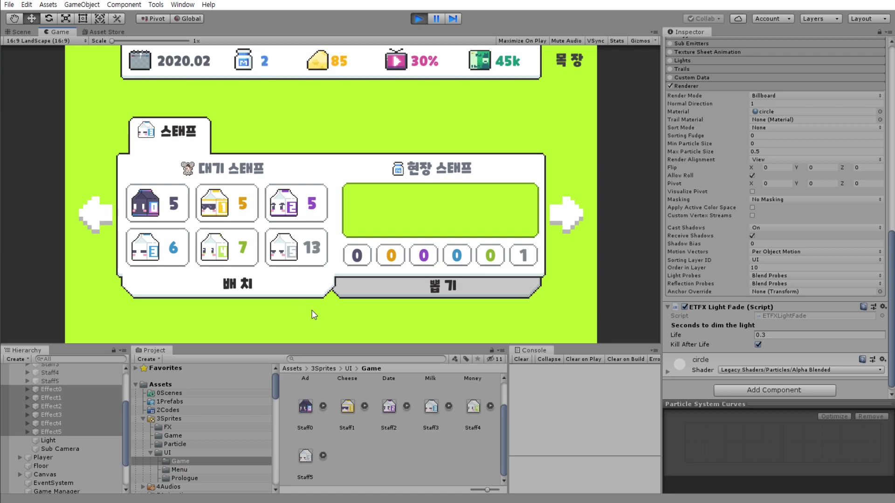
pyautogui.hotkey('ctrl', 'p')
# - In UIManager.cs, remove the extra blank lines around StaffDrawOpenBtnClick and StaffRecuritBtnClick
pyautogui.hotkey('alt', 'Tab')
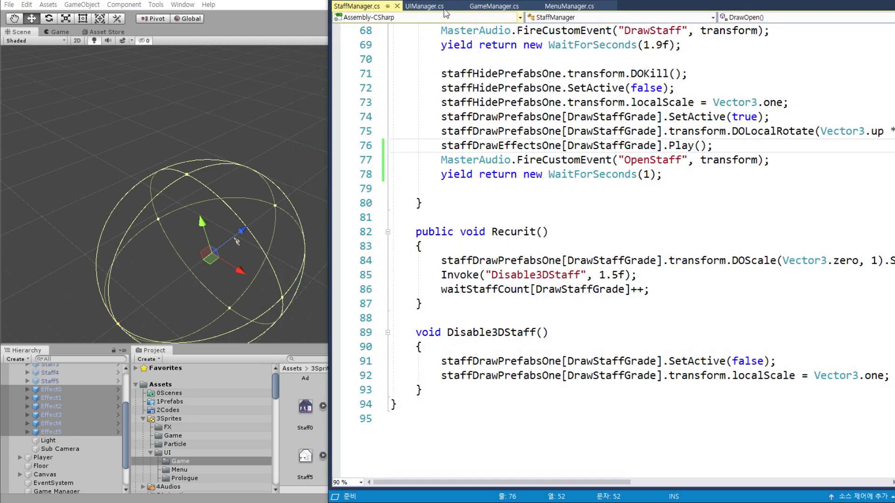
pyautogui.click(444, 8)
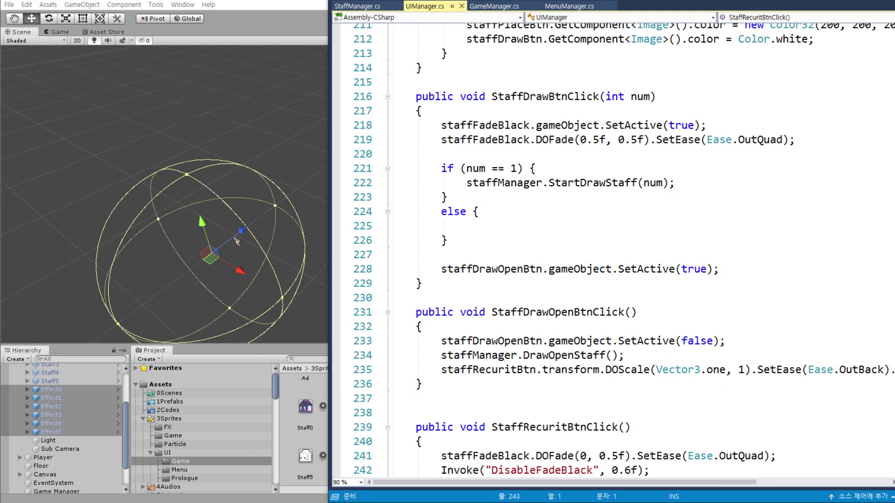
pyautogui.click(513, 197)
pyautogui.scroll(-5, 513, 204)
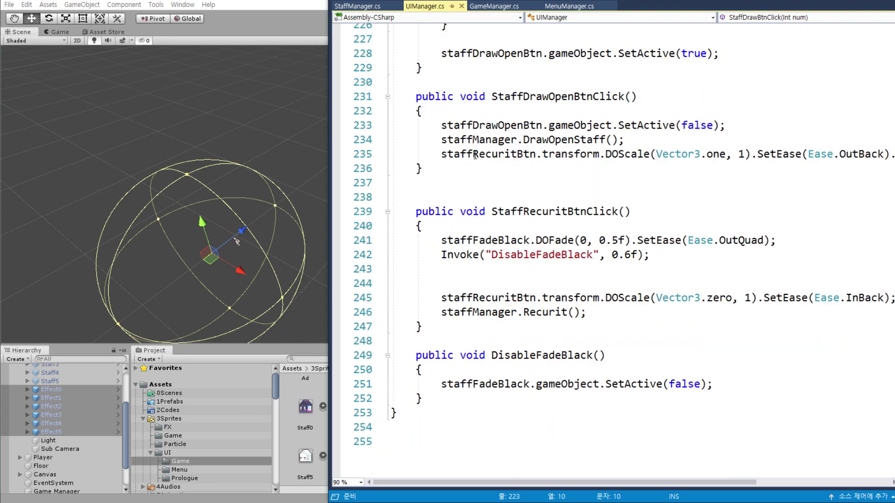
pyautogui.doubleClick(565, 98)
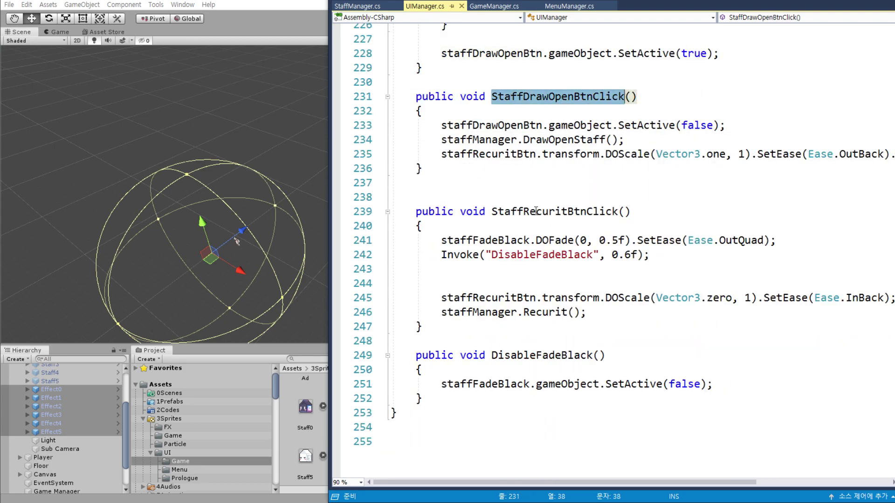
pyautogui.click(449, 183)
pyautogui.press('Delete')
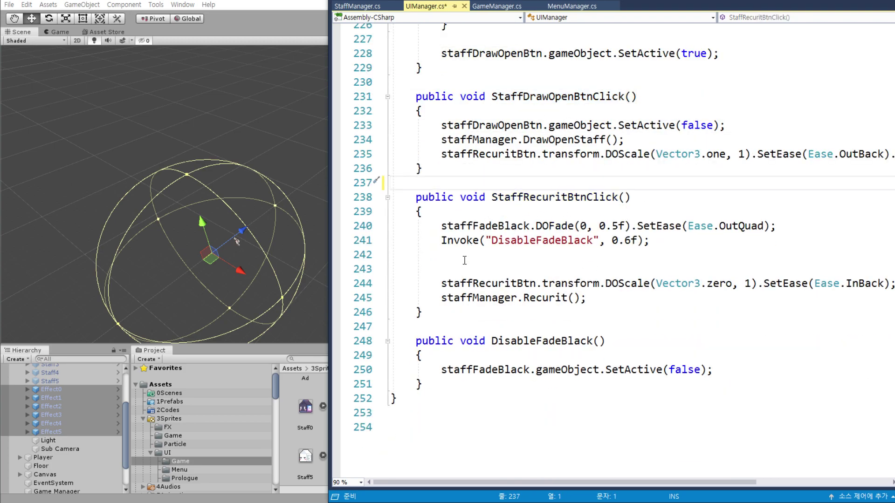
pyautogui.click(464, 260)
pyautogui.press('Delete')
# - Add 'staffRecuritBtn.enabled = false;' in StaffRecuritBtnClick below the tween call
pyautogui.doubleClick(479, 269)
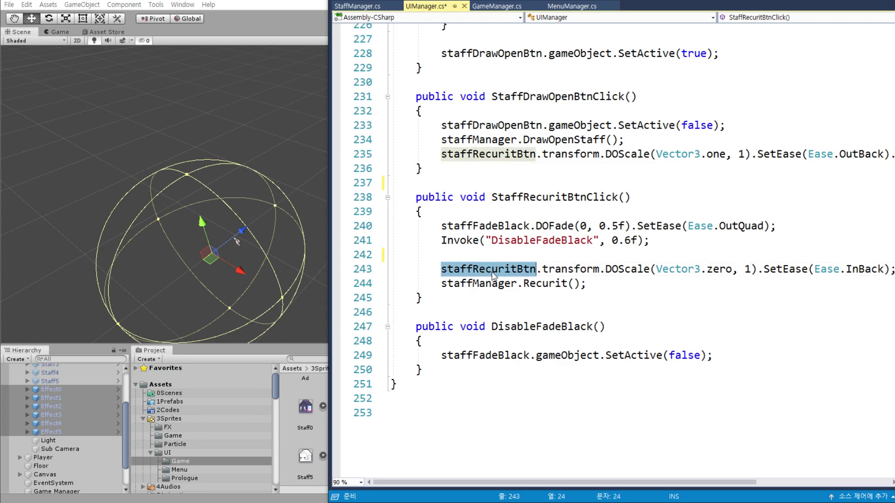
pyautogui.click(440, 270)
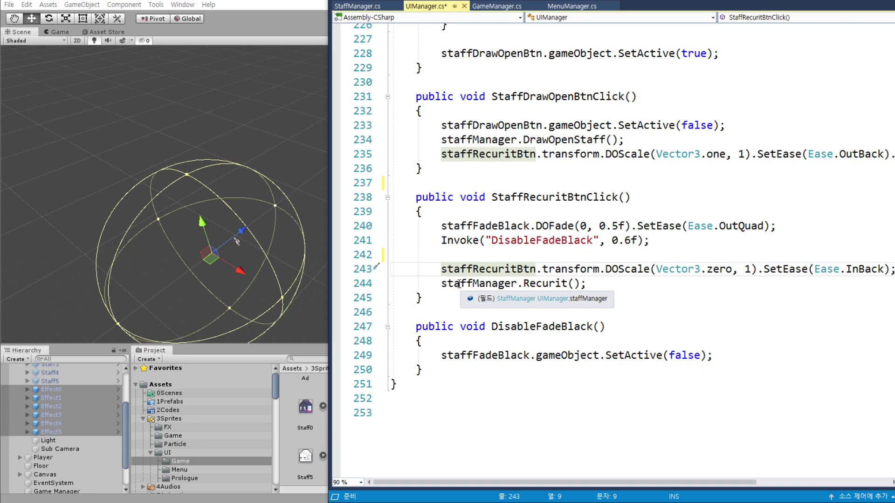
pyautogui.hotkey('ctrl', 'Return')
pyautogui.hotkey('ctrl', 'z')
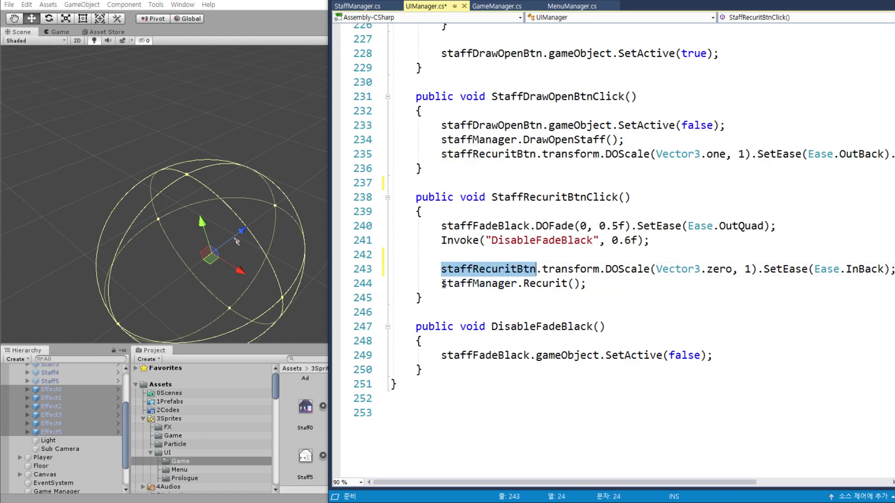
pyautogui.hotkey('ctrl', 'shift', 'Return')
pyautogui.write('staffRecuritBtn')
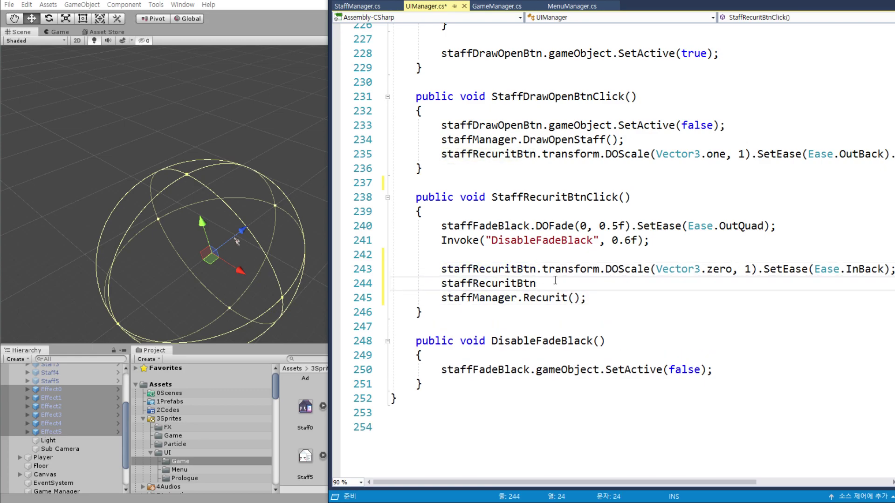
pyautogui.write('.')
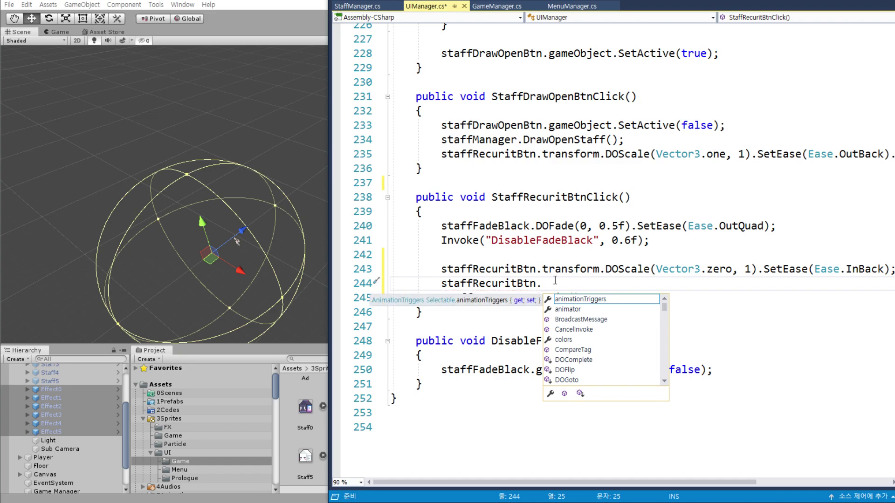
pyautogui.write('On')
pyautogui.write('S')
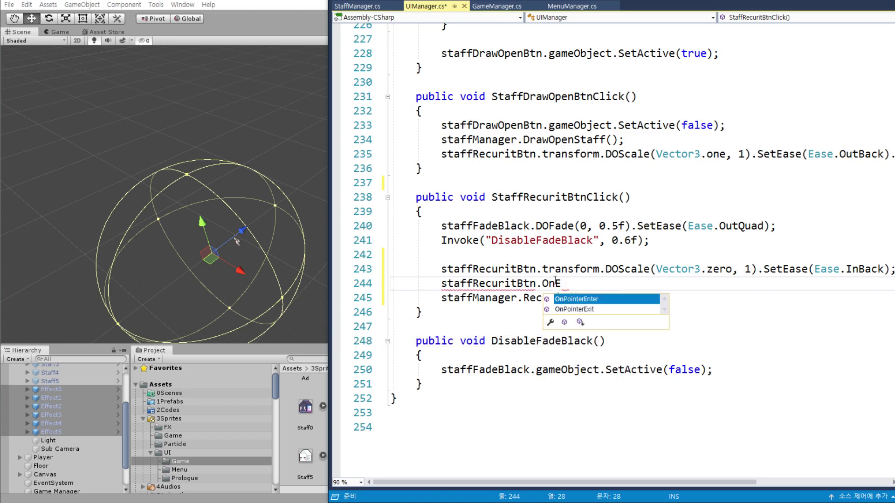
pyautogui.press('BackSpace')
pyautogui.press('BackSpace')
pyautogui.press('BackSpace')
pyautogui.write('Set')
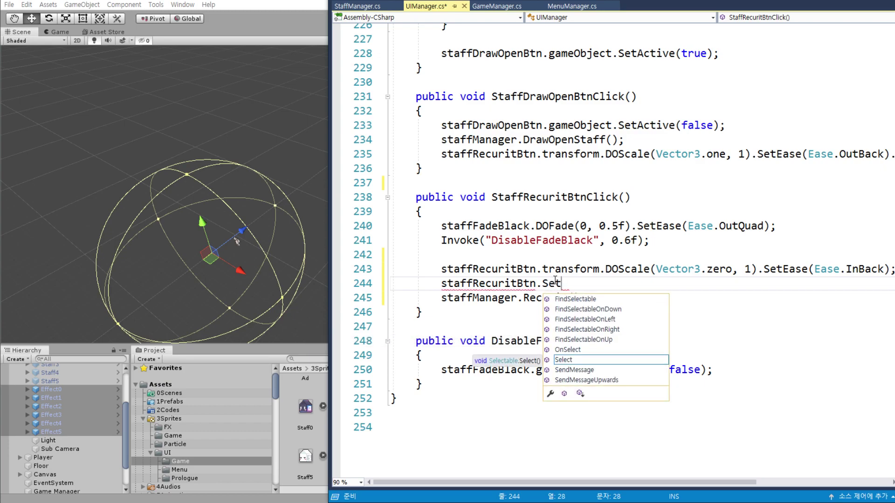
pyautogui.press('BackSpace')
pyautogui.press('BackSpace')
pyautogui.press('BackSpace')
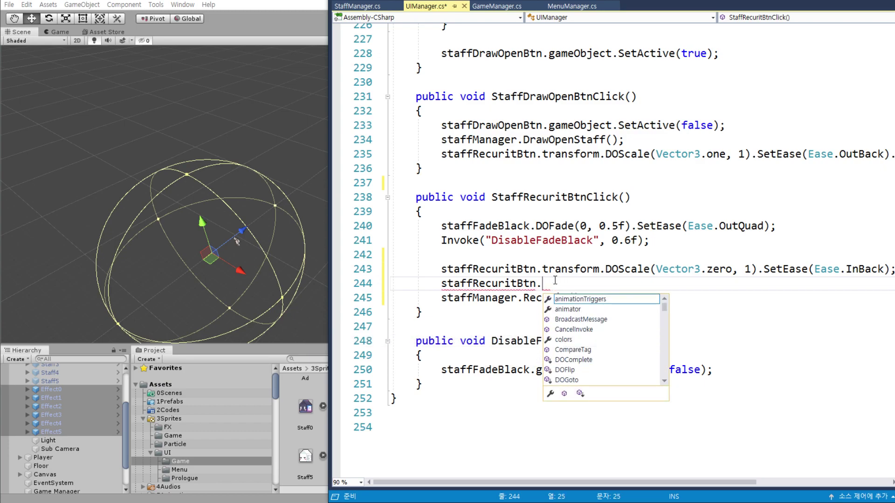
pyautogui.write('en')
pyautogui.press('Tab')
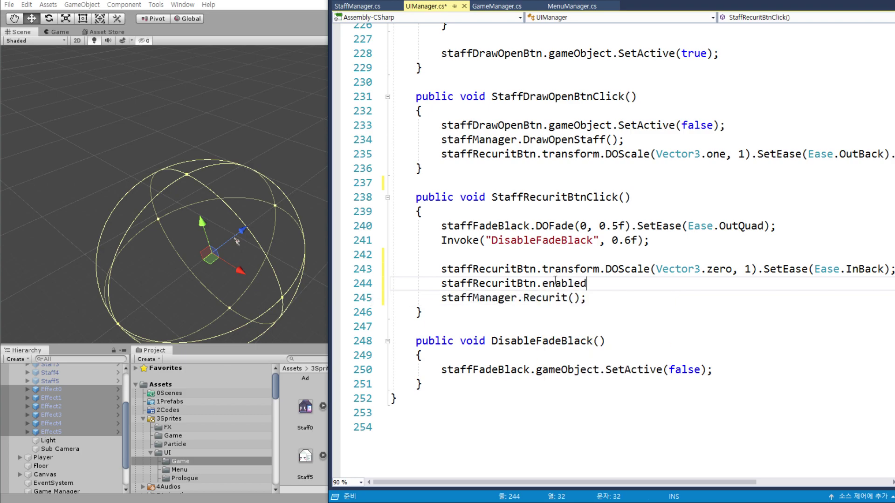
pyautogui.write(' = false;')
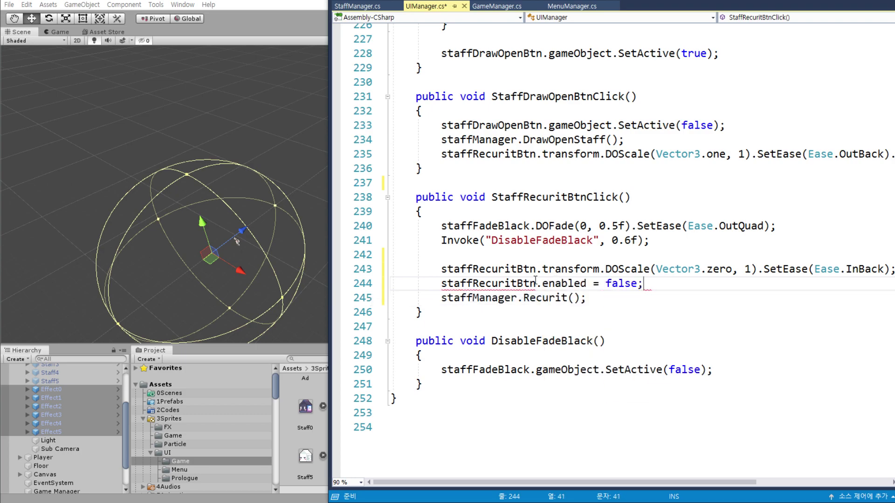
pyautogui.hotkey('shift', 'Home')
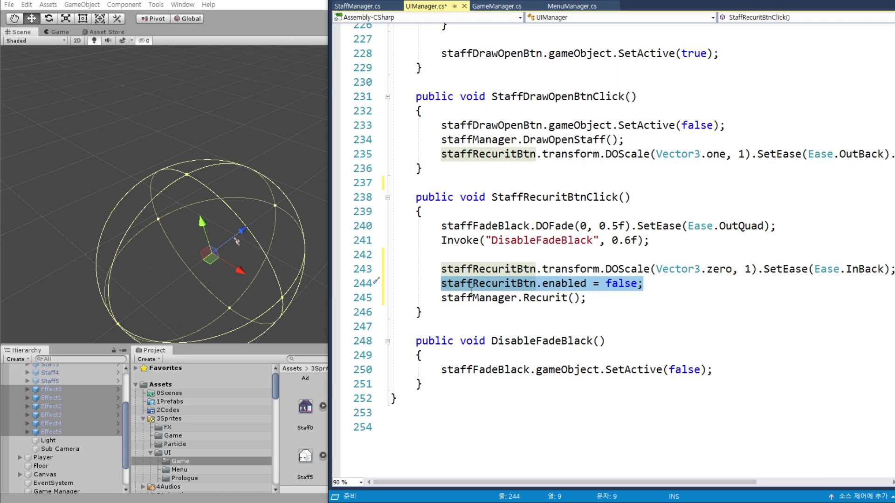
# - Add 'staffRecuritBtn.enabled = true;' to StaffDrawOpenBtnClick, save UIManager.cs, and return to Unity
pyautogui.scroll(2, 623, 215)
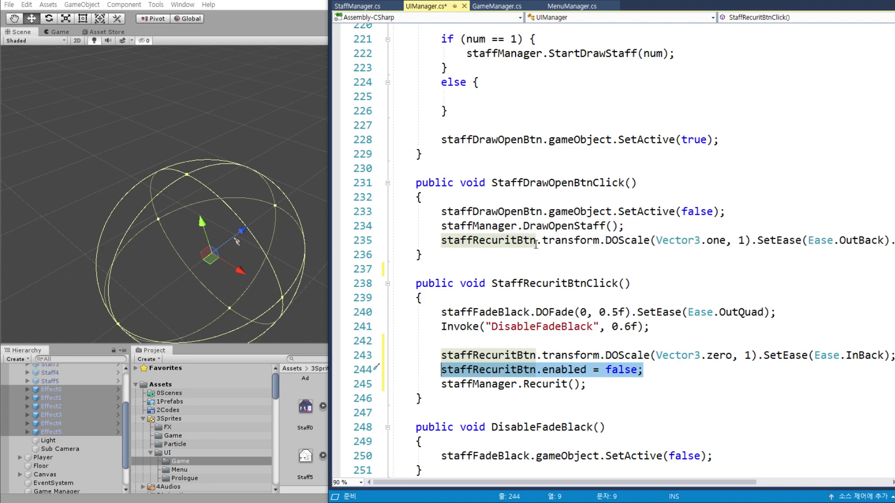
pyautogui.click(642, 227)
pyautogui.press('Return')
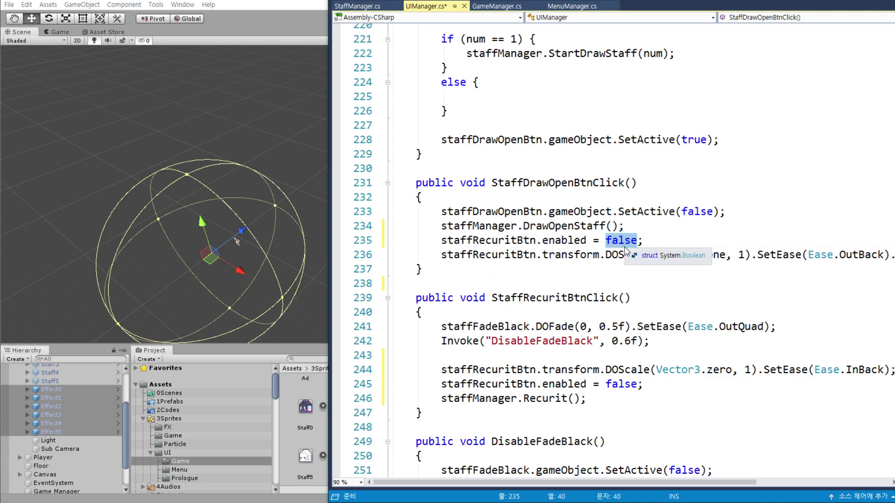
pyautogui.write('true')
pyautogui.hotkey('ctrl', 's')
pyautogui.click(504, 240)
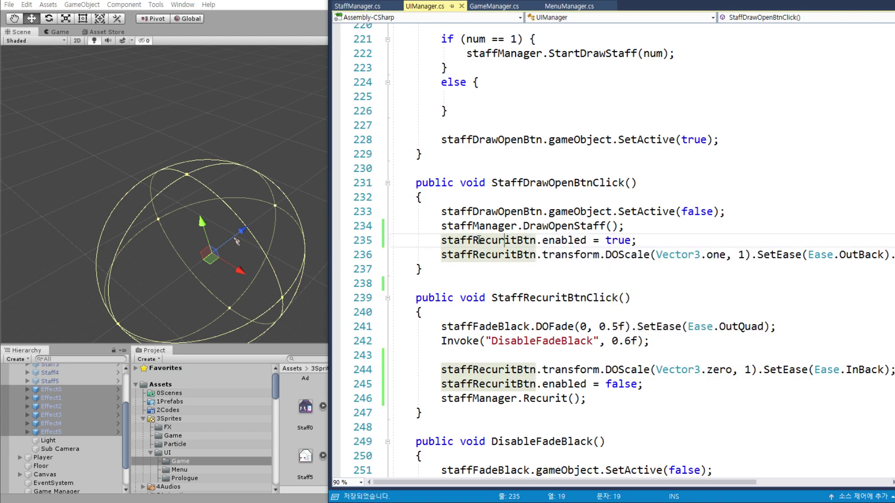
pyautogui.hotkey('alt', 'Tab')
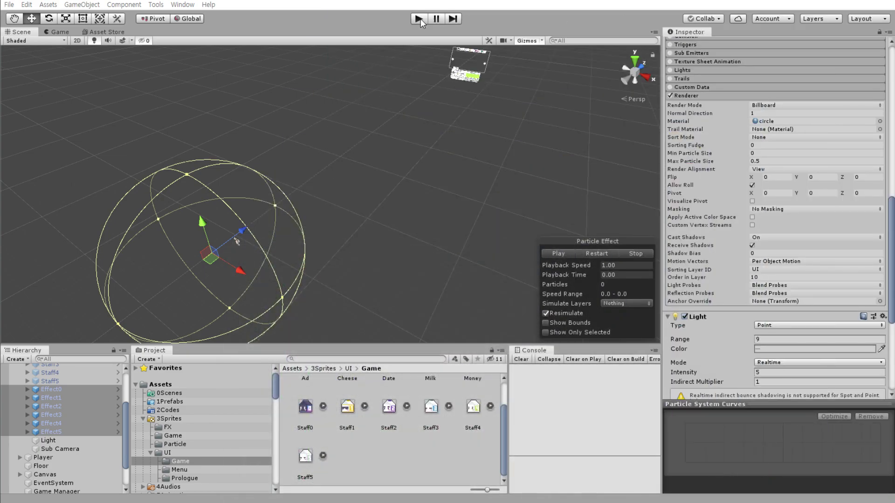
# - Start the game, then draw a staff member from the mystery box and hire them
pyautogui.click(419, 19)
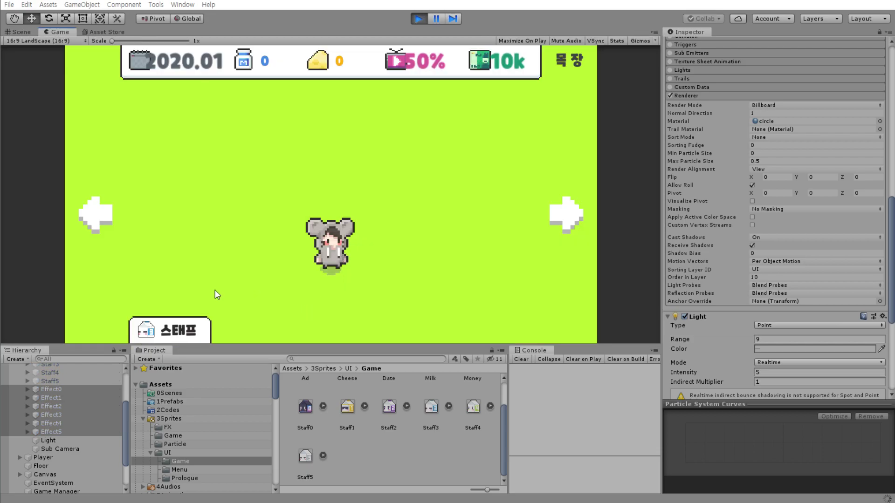
pyautogui.click(202, 328)
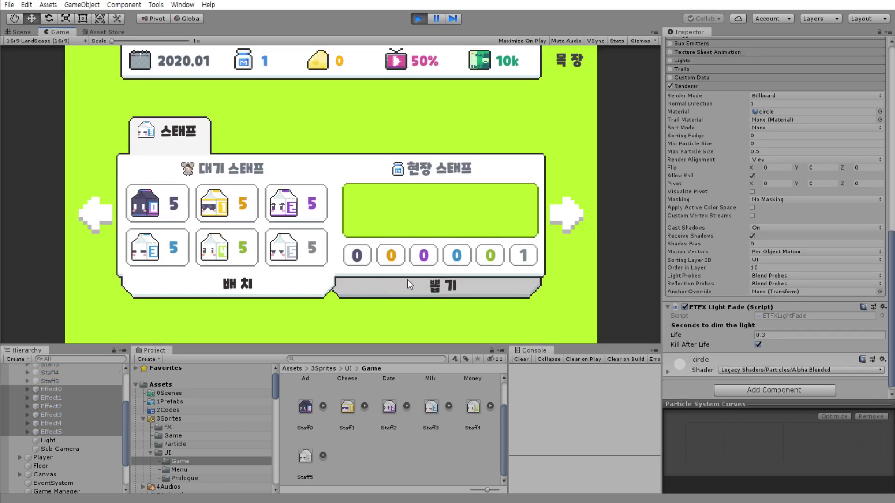
pyautogui.click(407, 280)
pyautogui.click(252, 221)
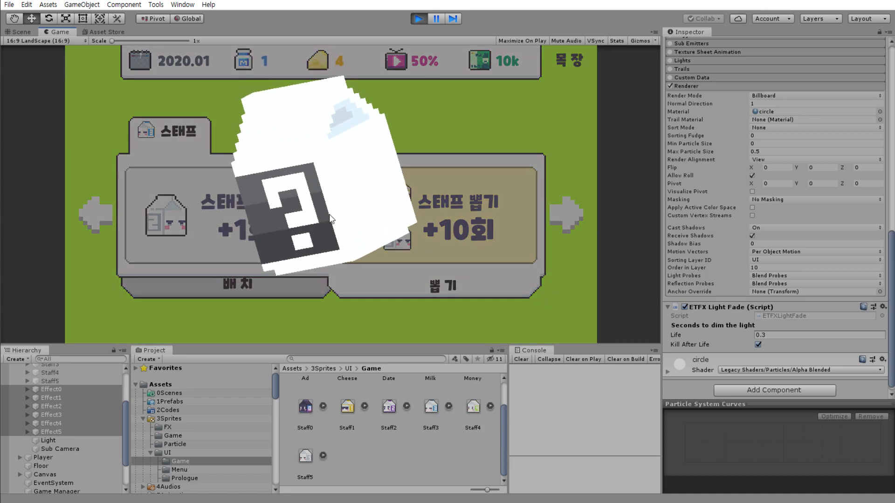
pyautogui.click(331, 270)
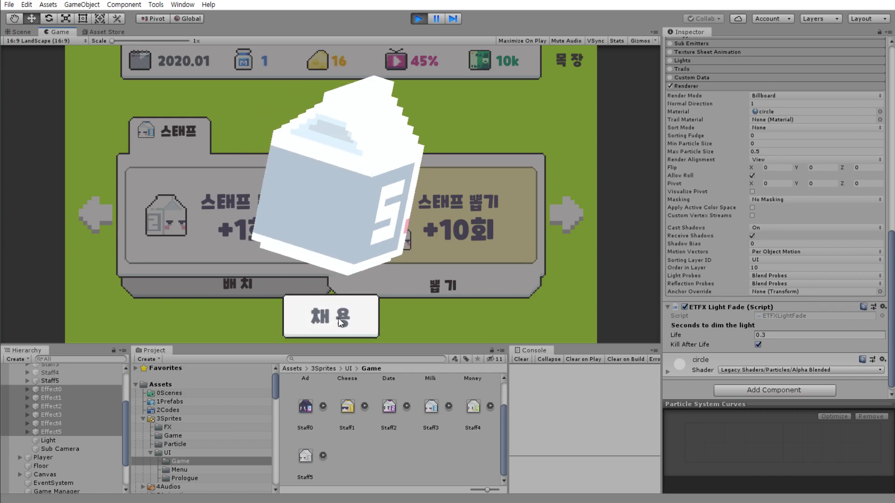
pyautogui.click(342, 321)
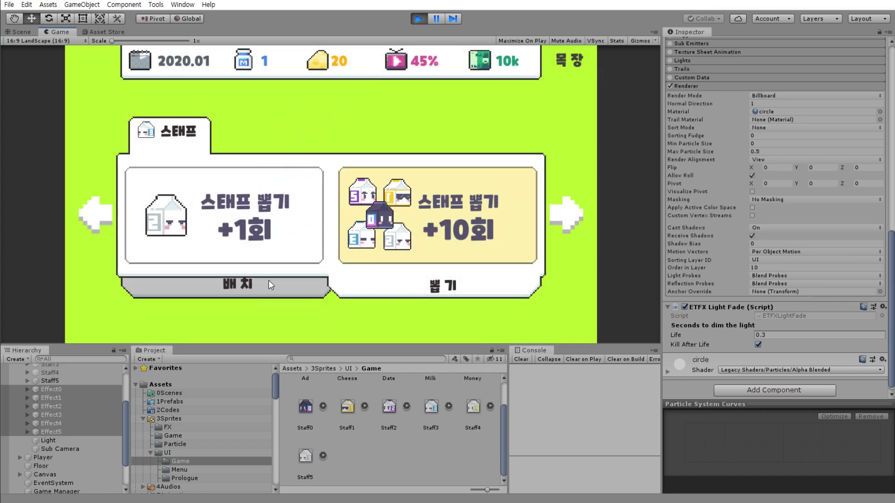
# - Draw and hire a second staff member, then select Effect0 and dock Scene and Game side by side
pyautogui.click(270, 280)
pyautogui.click(249, 292)
pyautogui.click(247, 225)
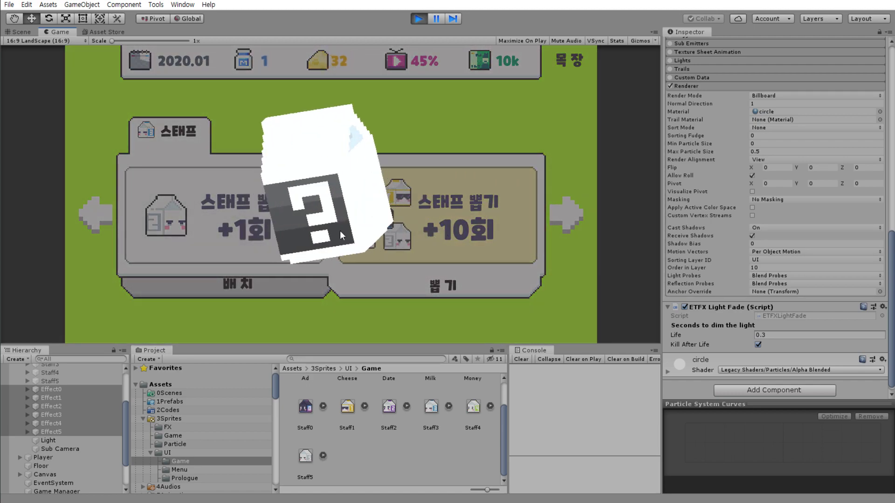
pyautogui.click(339, 230)
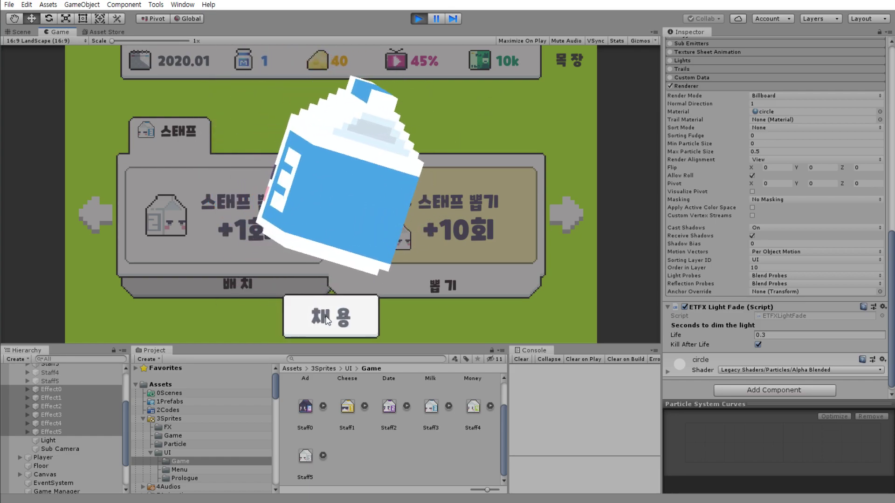
pyautogui.click(326, 319)
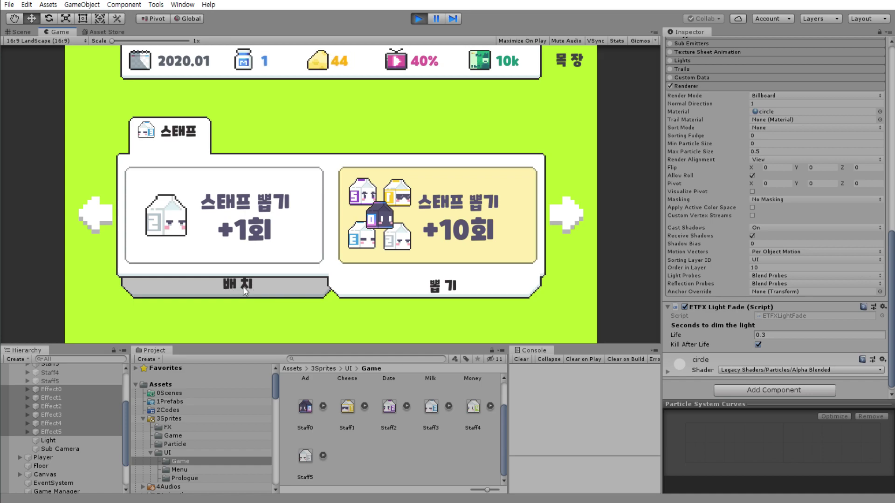
pyautogui.click(225, 288)
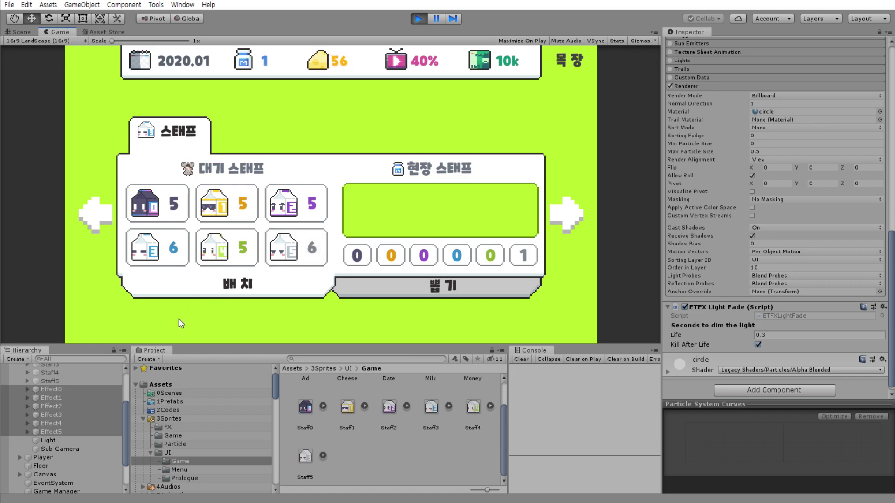
pyautogui.click(82, 391)
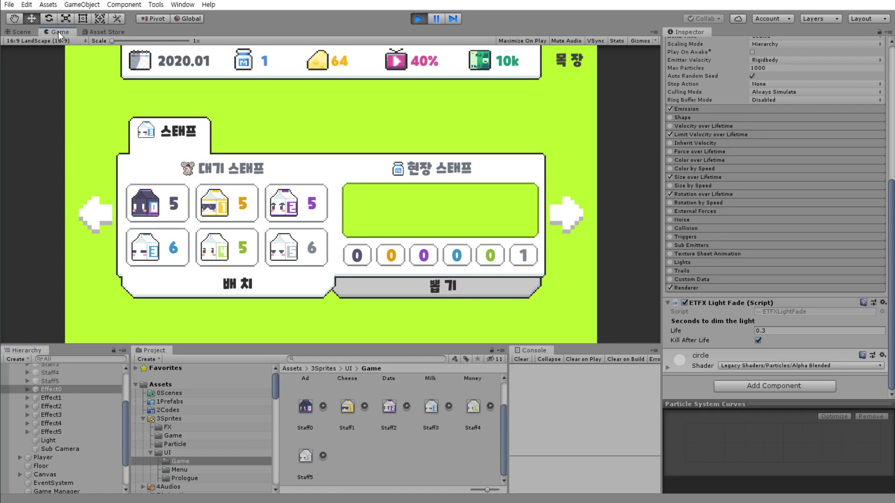
pyautogui.moveTo(58, 32)
pyautogui.mouseDown()
pyautogui.moveTo(455, 193)
pyautogui.moveTo(306, 201)
pyautogui.mouseUp()
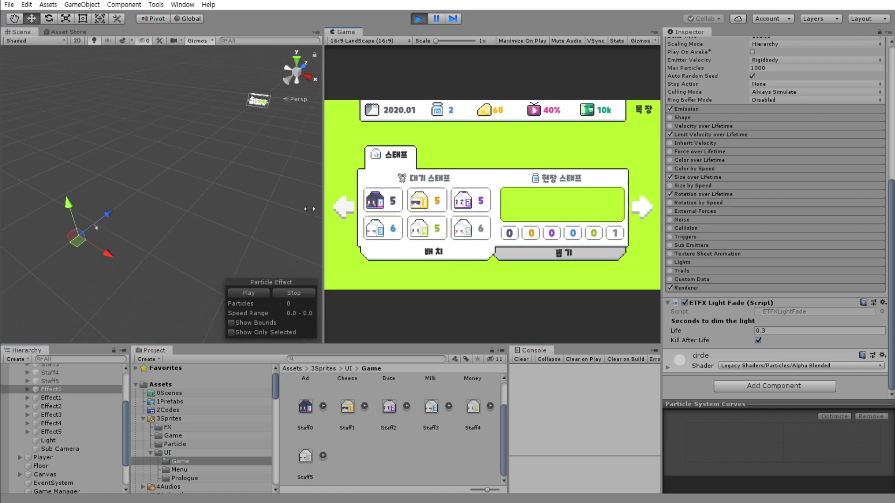
# - Preview the Effect0, Effect1 and Effect2 particle bursts
pyautogui.click(80, 389)
pyautogui.click(235, 292)
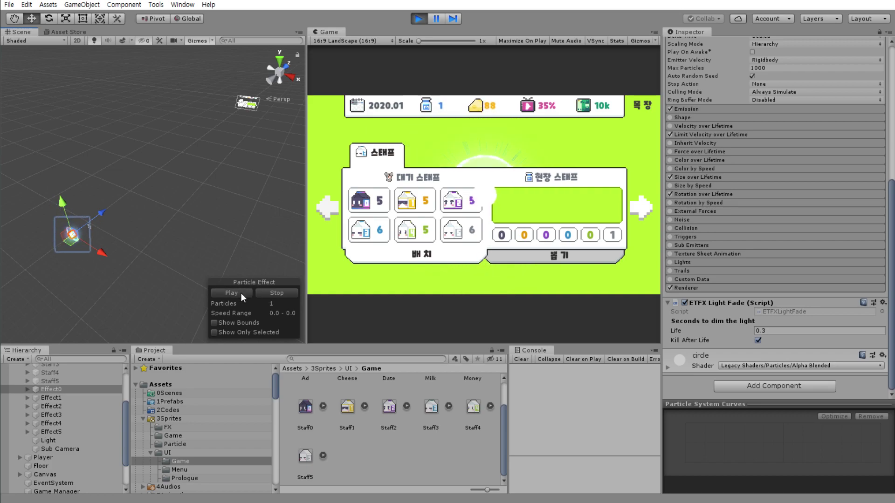
pyautogui.click(71, 398)
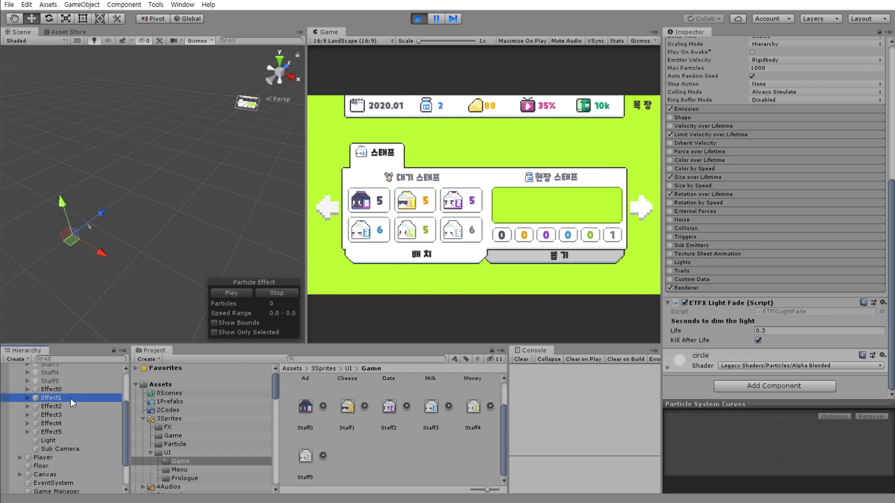
pyautogui.click(234, 295)
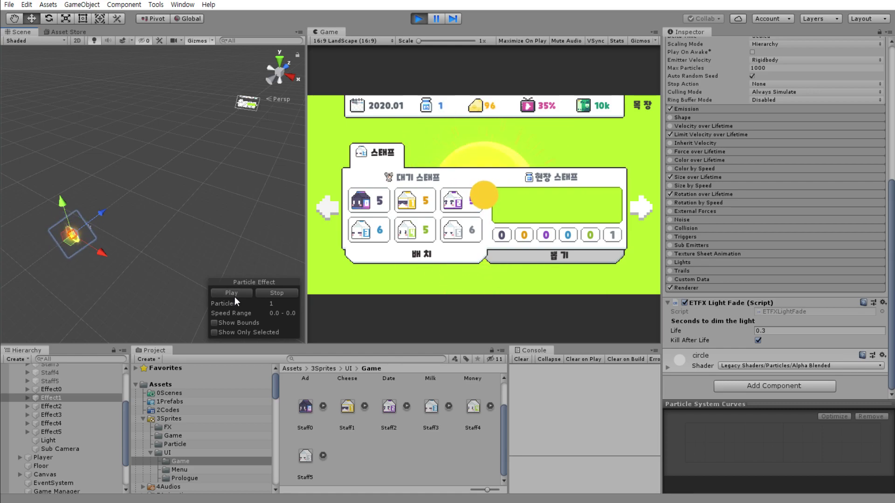
pyautogui.click(74, 406)
pyautogui.click(234, 295)
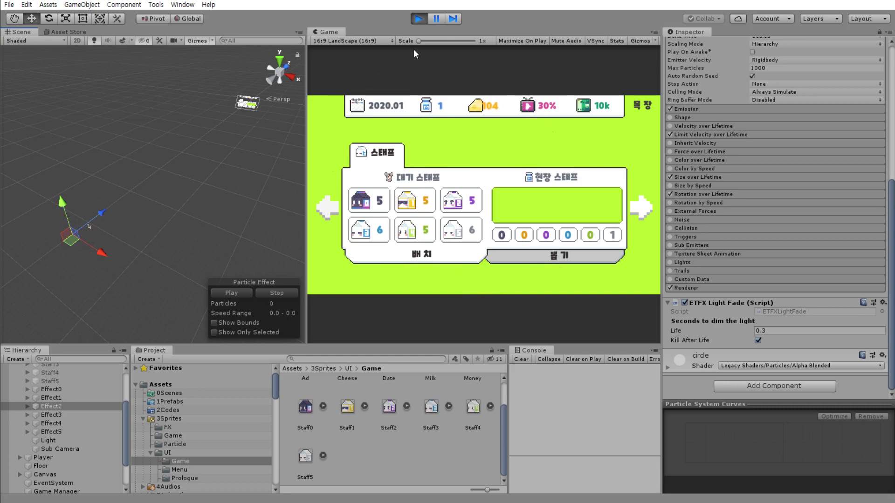
# - Open the 뽑기 draw screen, start a staff draw, and expand Canvas in the Hierarchy
pyautogui.click(485, 261)
pyautogui.click(452, 210)
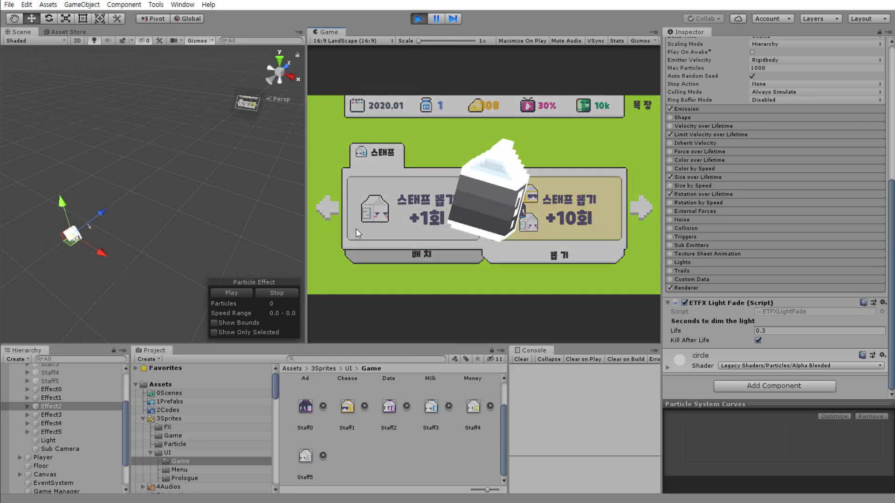
pyautogui.scroll(-3, 74, 456)
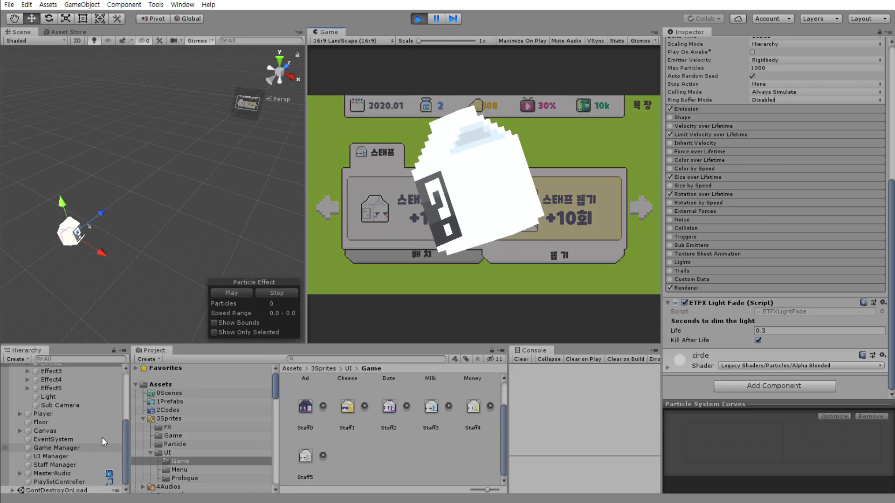
pyautogui.click(19, 431)
pyautogui.click(18, 430)
pyautogui.scroll(-5, 74, 443)
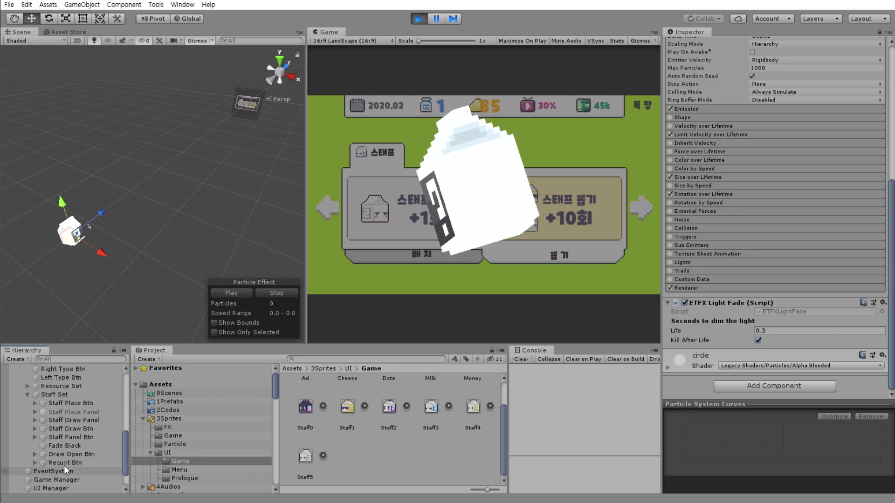
# - Raise the Fade Black overlay's Image colour alpha from 128 to 210
pyautogui.click(70, 446)
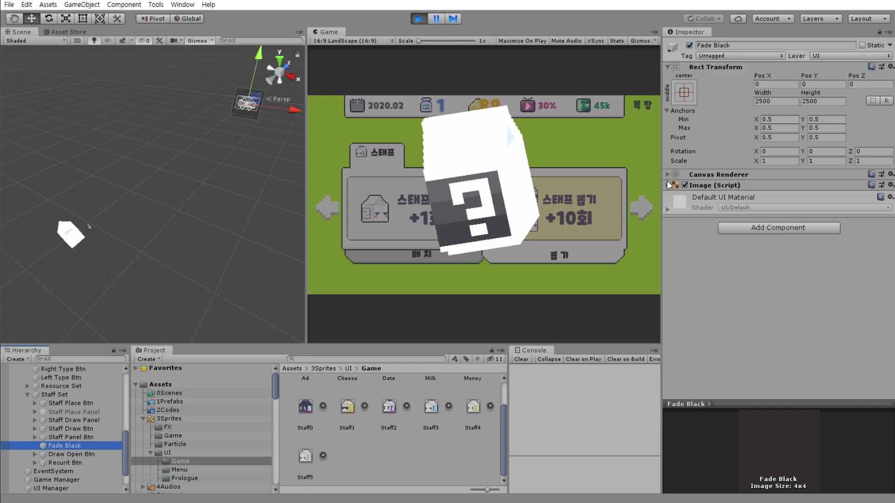
pyautogui.click(790, 204)
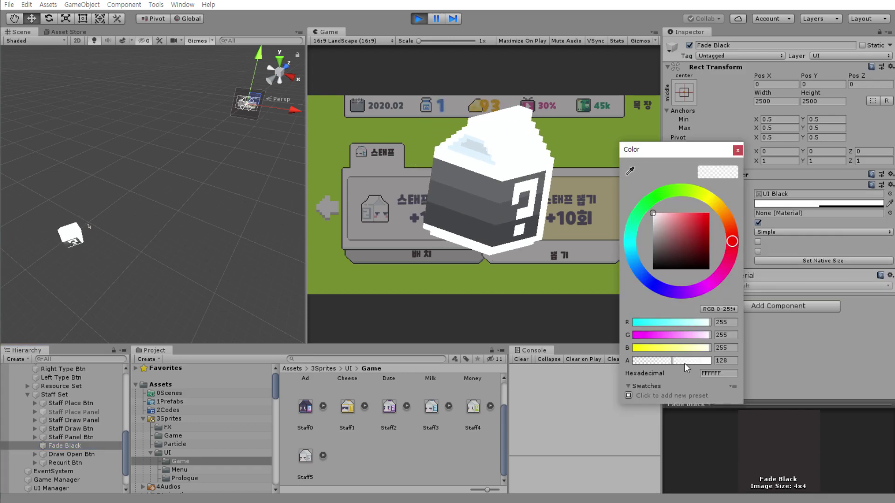
pyautogui.moveTo(684, 362)
pyautogui.mouseDown()
pyautogui.moveTo(798, 347)
pyautogui.moveTo(695, 362)
pyautogui.mouseUp()
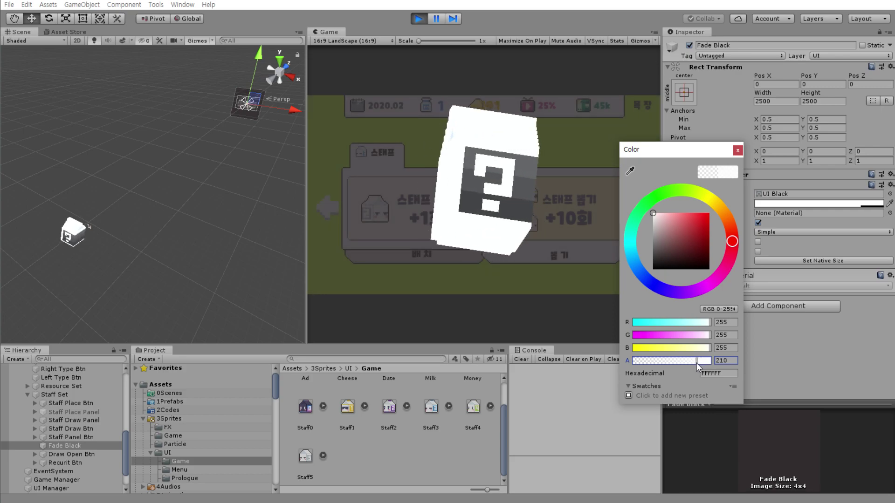
pyautogui.click(737, 151)
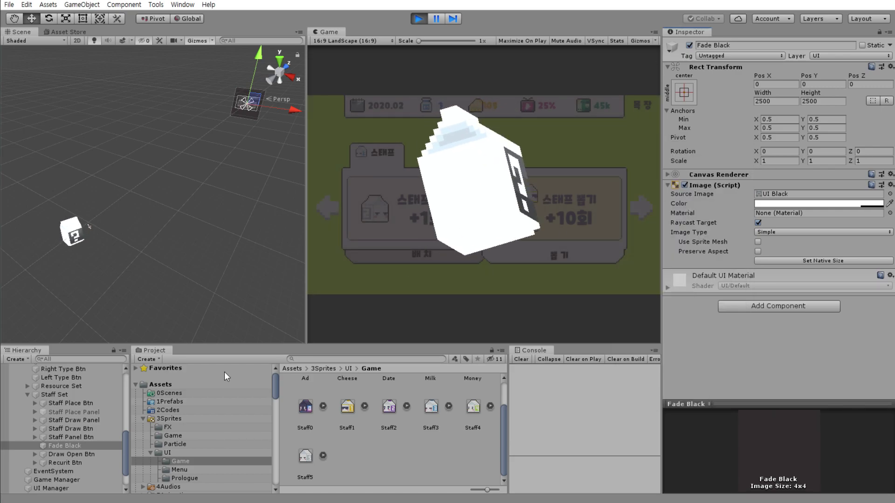
# - Select Effect0 again and replay its particle burst
pyautogui.moveTo(126, 444); pyautogui.dragTo(127, 374)
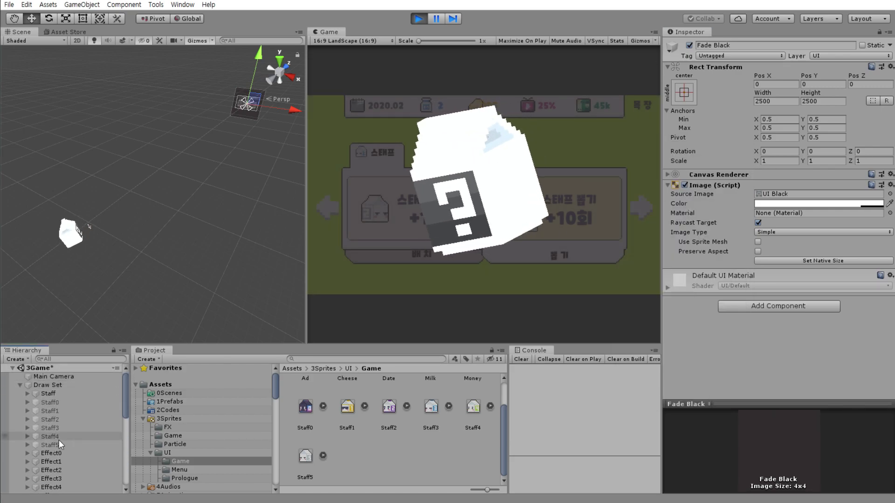
pyautogui.click(80, 450)
pyautogui.click(237, 293)
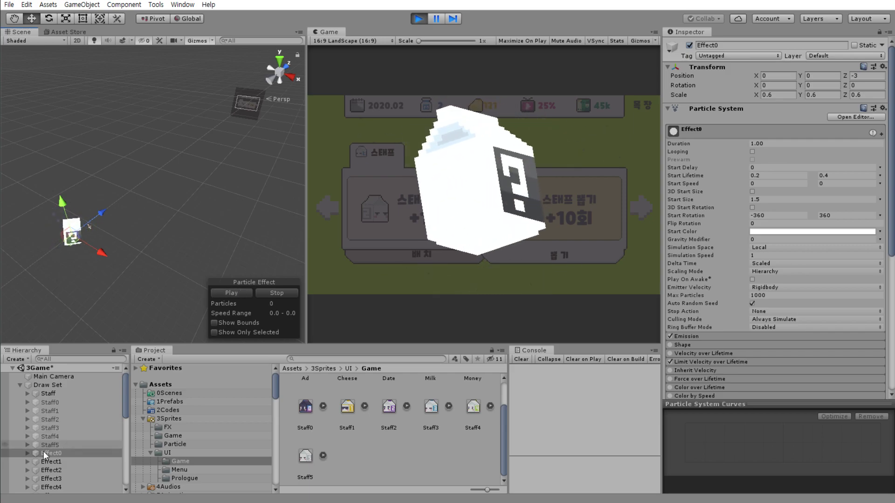
# - Move the collapsed Staff Set object to just above Effect0 in the Hierarchy
pyautogui.moveTo(124, 414); pyautogui.dragTo(127, 429)
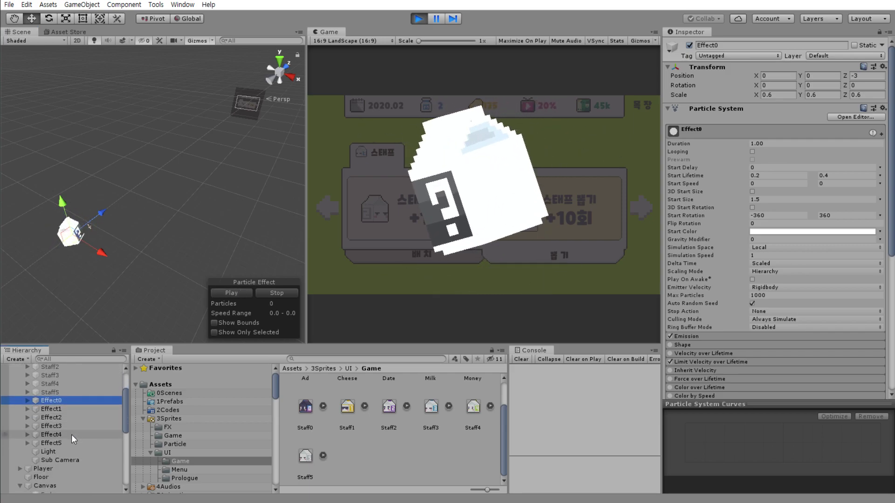
pyautogui.keyDown('shift'); pyautogui.click(60, 443); pyautogui.keyUp('shift')
pyautogui.scroll(-5, 85, 430)
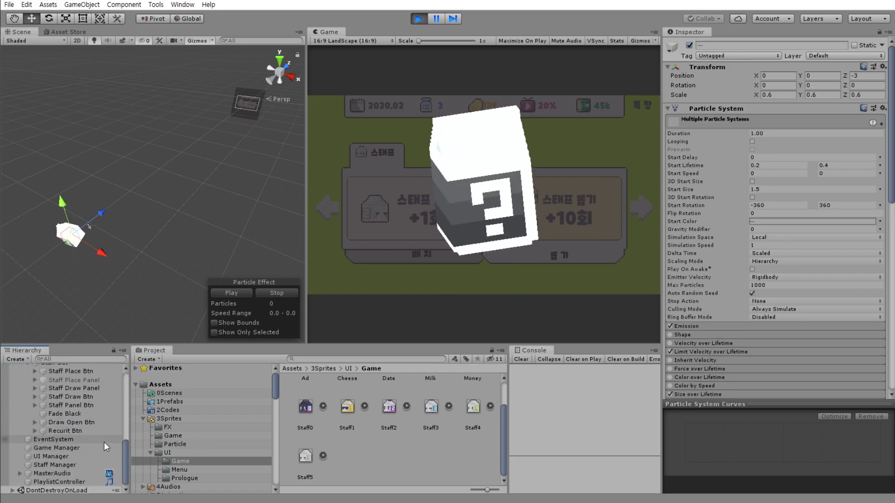
pyautogui.scroll(5, 79, 429)
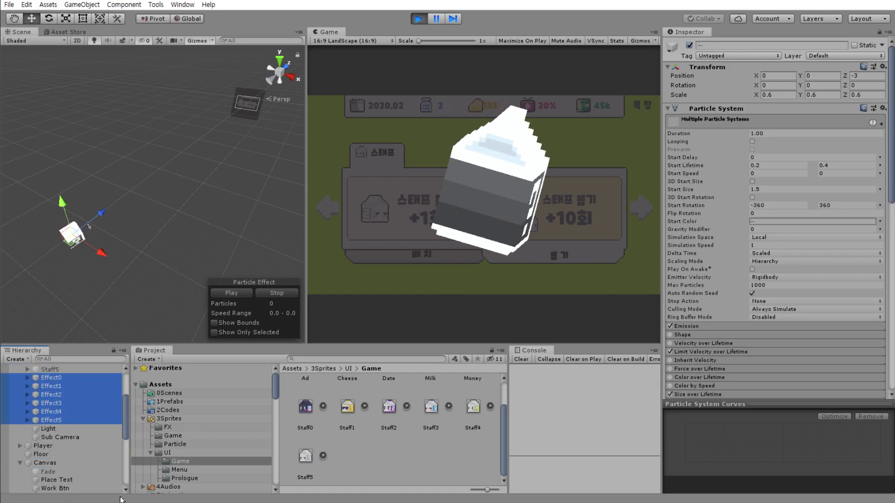
pyautogui.moveTo(121, 500)
pyautogui.mouseDown()
pyautogui.moveTo(79, 466)
pyautogui.moveTo(60, 394)
pyautogui.mouseUp()
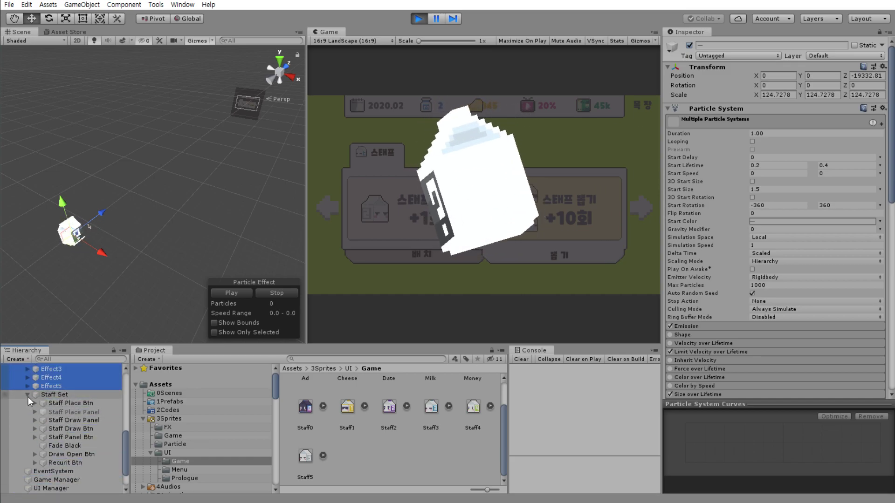
pyautogui.click(28, 396)
pyautogui.moveTo(54, 430); pyautogui.dragTo(65, 376)
# - Replay Effect0's burst and expand Effect1 to see its child systems
pyautogui.click(49, 387)
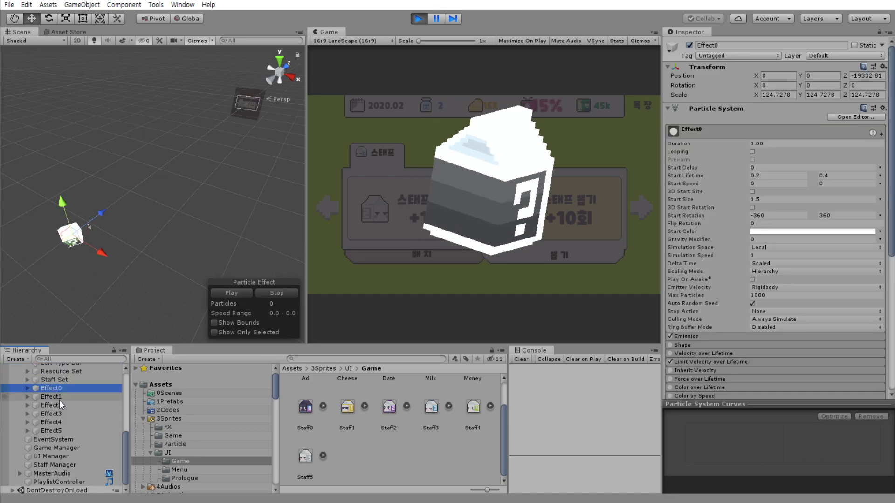
pyautogui.click(29, 387)
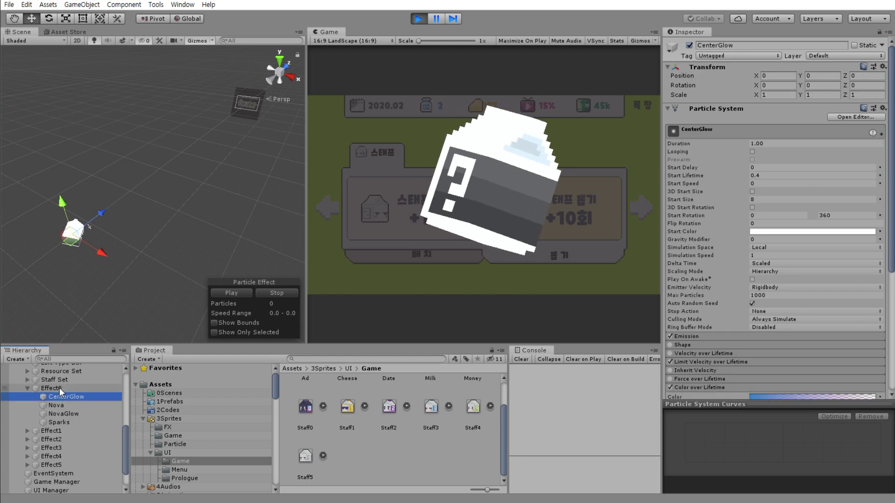
pyautogui.click(227, 297)
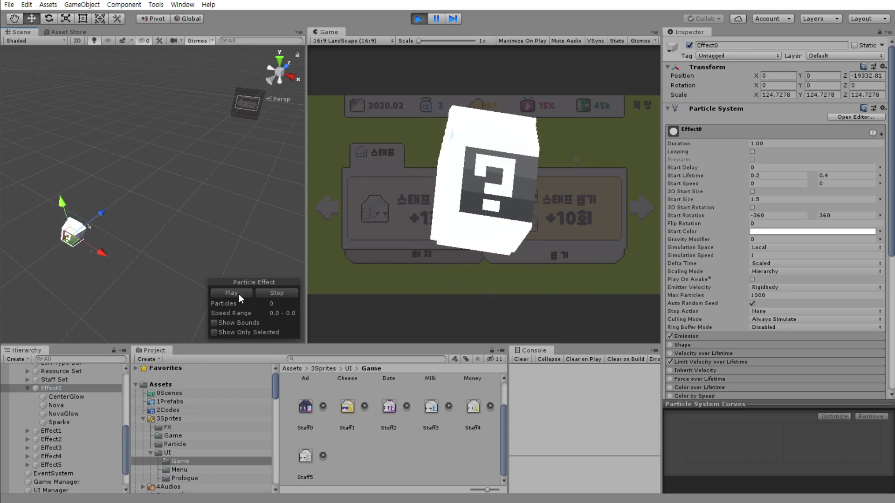
pyautogui.click(55, 430)
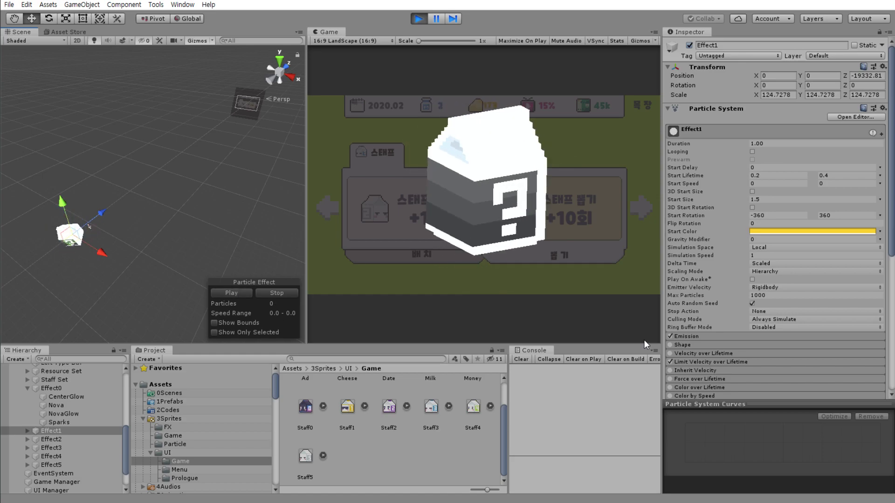
pyautogui.scroll(-5, 731, 301)
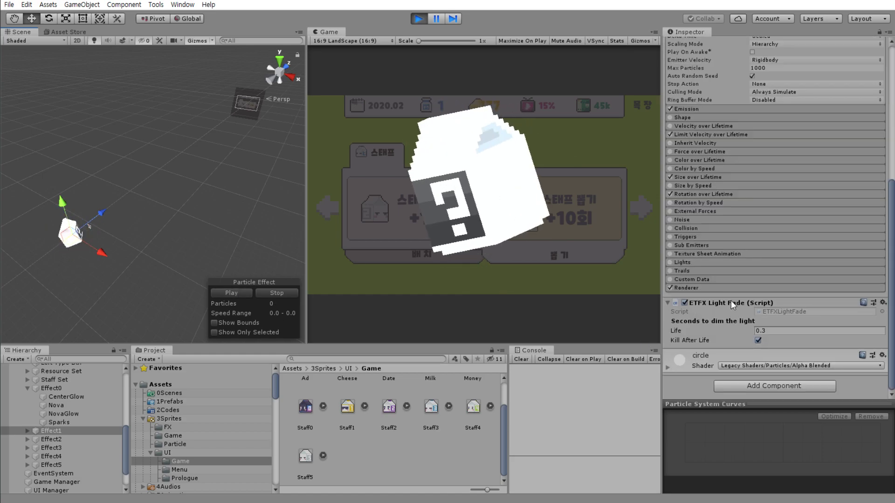
pyautogui.click(27, 431)
# - Inspect the Renderer settings of CenterGlow and of Effect1
pyautogui.click(66, 439)
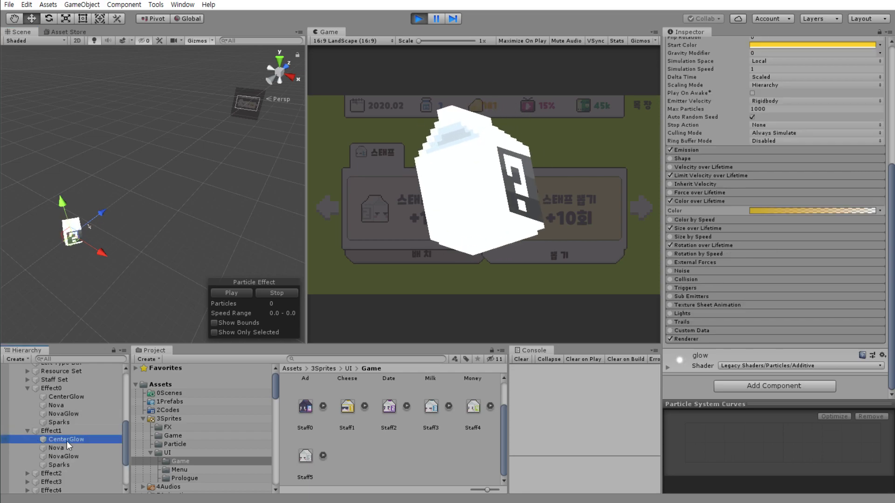
pyautogui.click(717, 336)
pyautogui.scroll(-5, 745, 332)
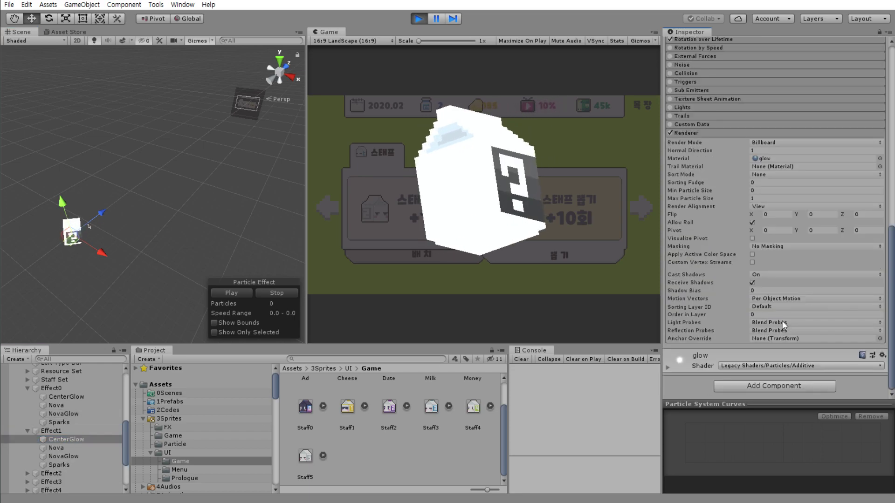
pyautogui.click(74, 430)
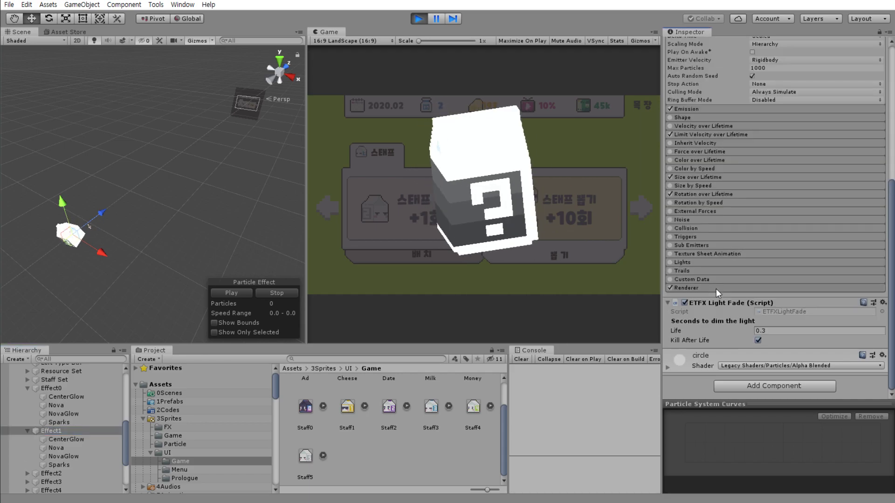
pyautogui.click(715, 289)
pyautogui.scroll(-5, 758, 310)
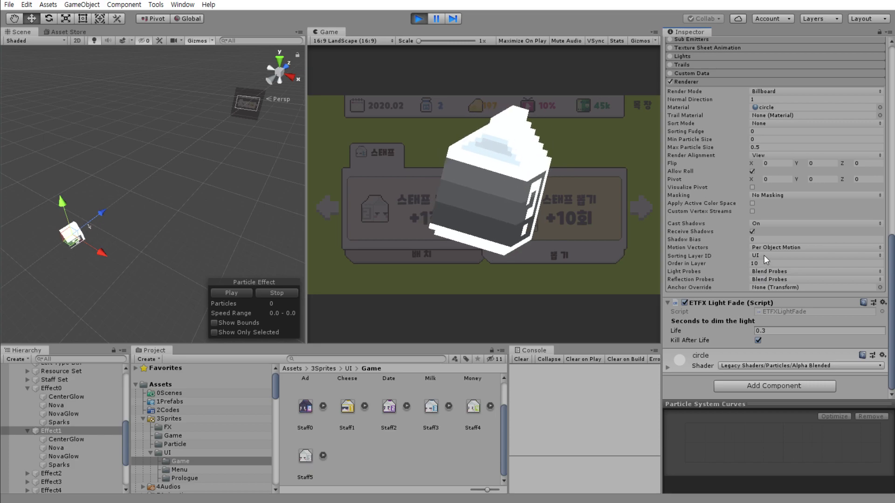
pyautogui.click(764, 263)
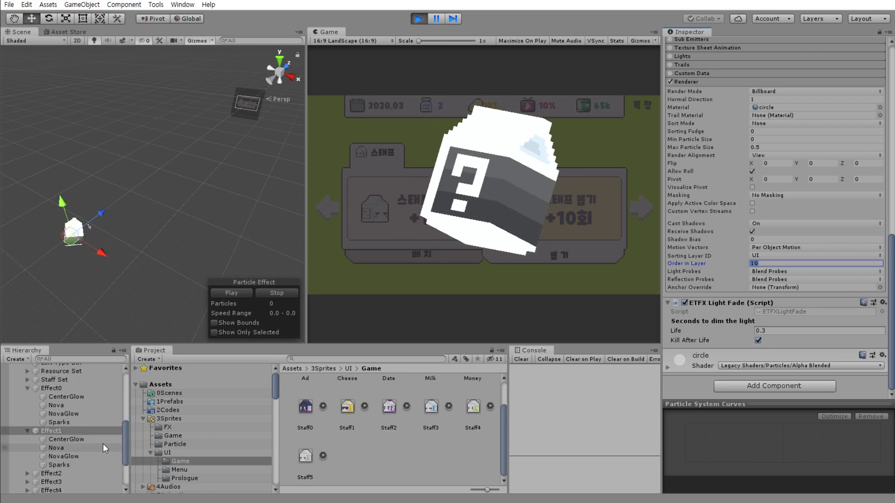
# - Put Effect1's four child particle systems on the UI sorting layer with order 10
pyautogui.click(88, 437)
pyautogui.keyDown('shift'); pyautogui.click(65, 465); pyautogui.keyUp('shift')
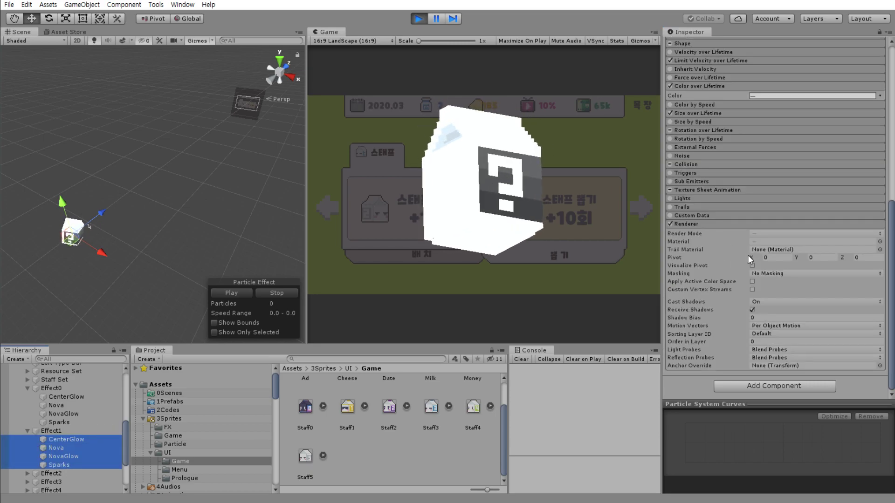
pyautogui.click(702, 225)
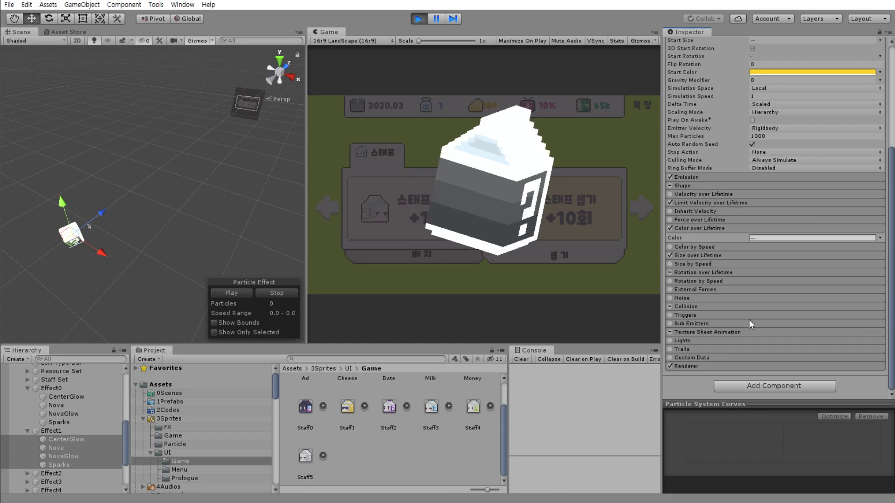
pyautogui.click(694, 365)
pyautogui.scroll(-5, 759, 332)
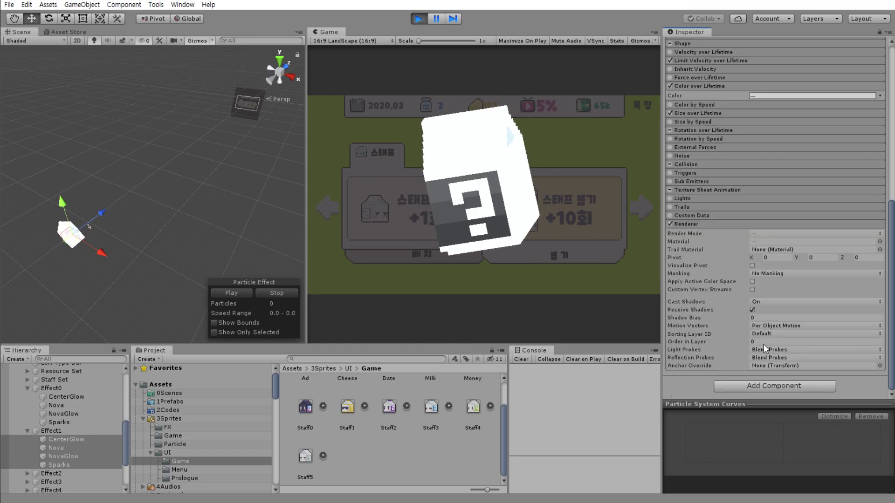
pyautogui.click(764, 334)
pyautogui.click(765, 351)
pyautogui.click(705, 343)
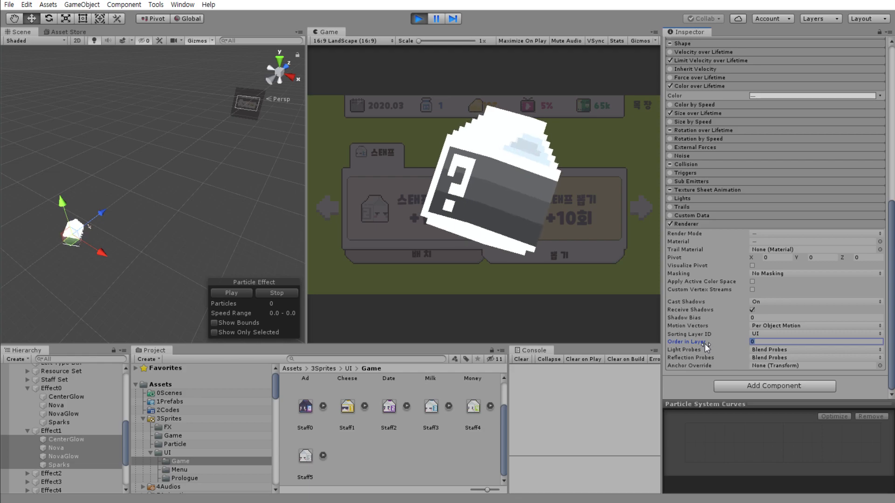
pyautogui.write('10')
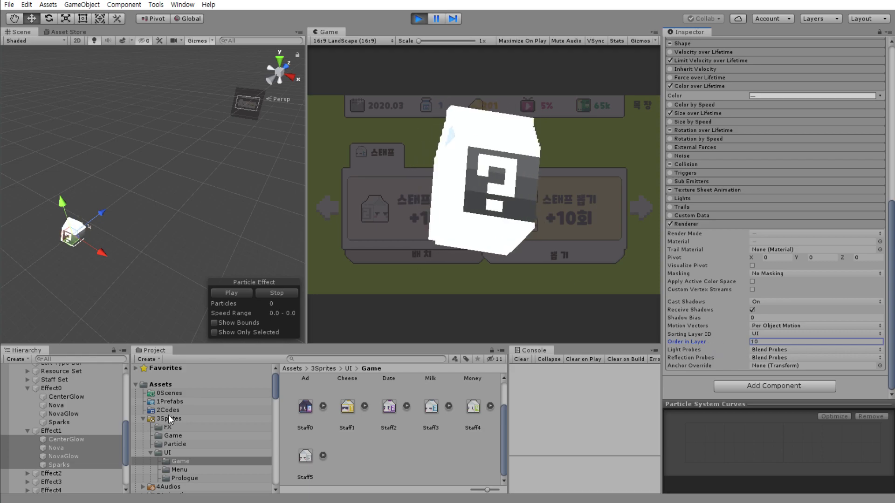
# - Replay the Effect1 burst to check it, then exit play mode
pyautogui.click(82, 431)
pyautogui.scroll(-5, 745, 309)
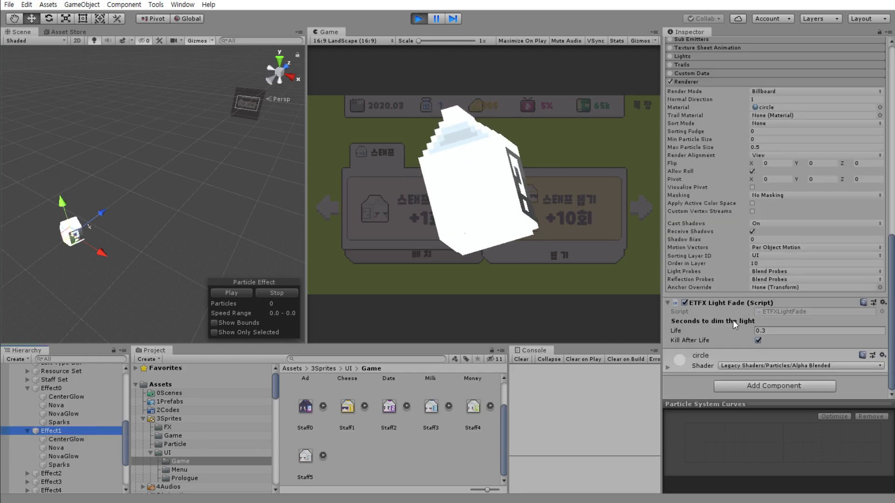
pyautogui.click(241, 295)
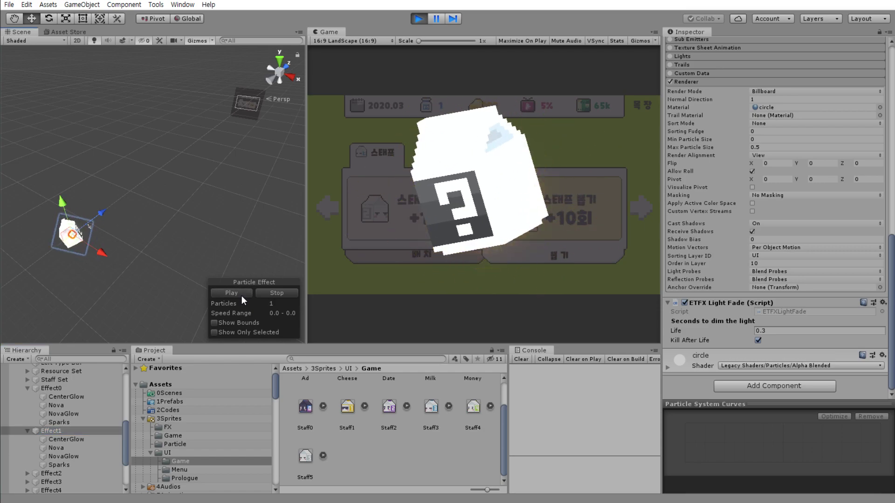
pyautogui.click(419, 19)
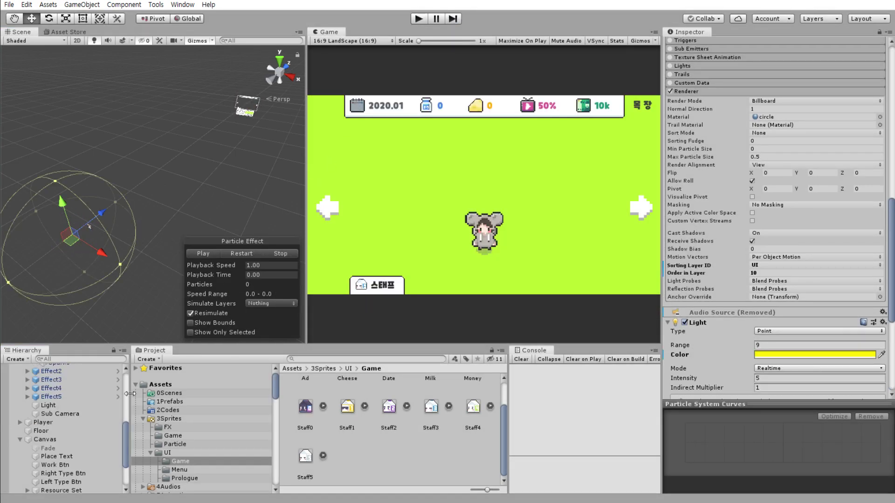
# - Put every child particle system of Effect0 through Effect5 on the UI sorting layer at order 10
pyautogui.click(85, 397)
pyautogui.scroll(3, 81, 417)
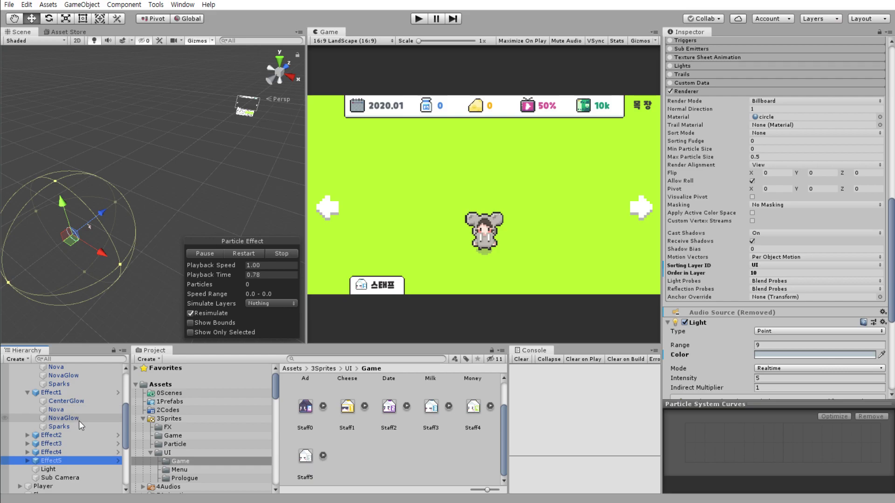
pyautogui.scroll(3, 58, 422)
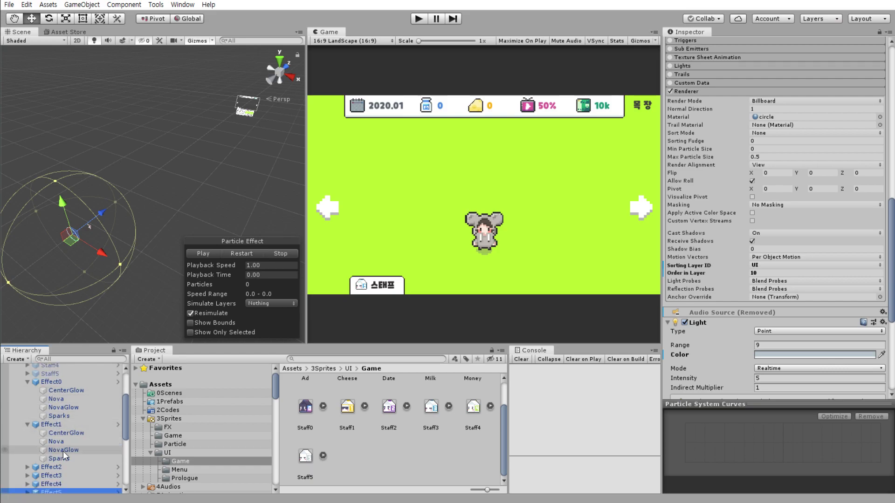
pyautogui.scroll(-3, 63, 451)
pyautogui.click(29, 455)
pyautogui.click(28, 445)
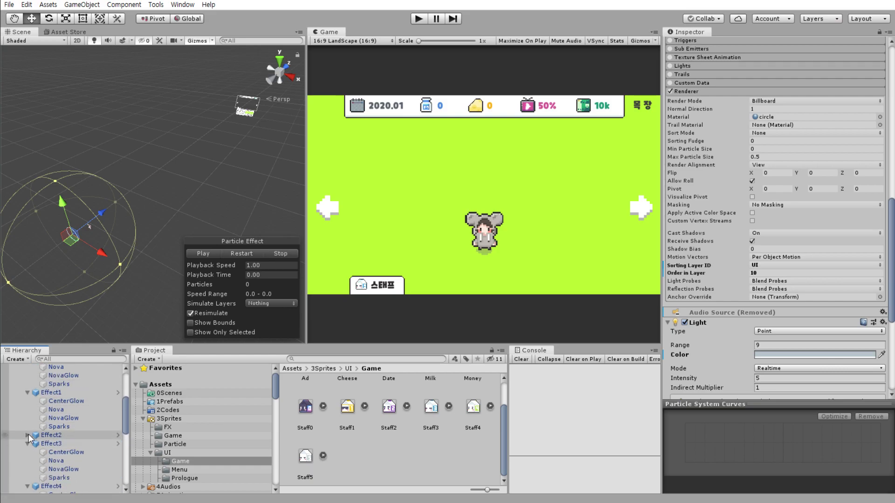
pyautogui.scroll(-8, 29, 433)
pyautogui.click(70, 468)
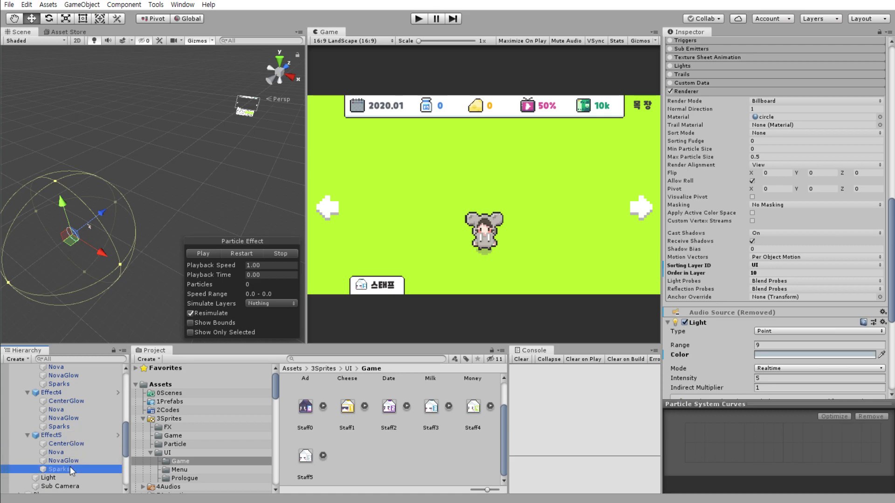
pyautogui.scroll(15, 68, 447)
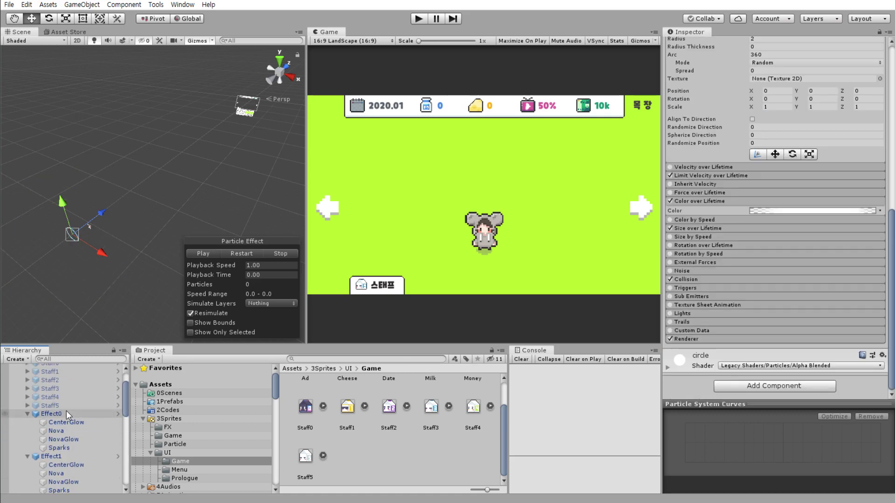
pyautogui.keyDown('shift'); pyautogui.click(66, 412); pyautogui.keyUp('shift')
pyautogui.scroll(-5, 728, 318)
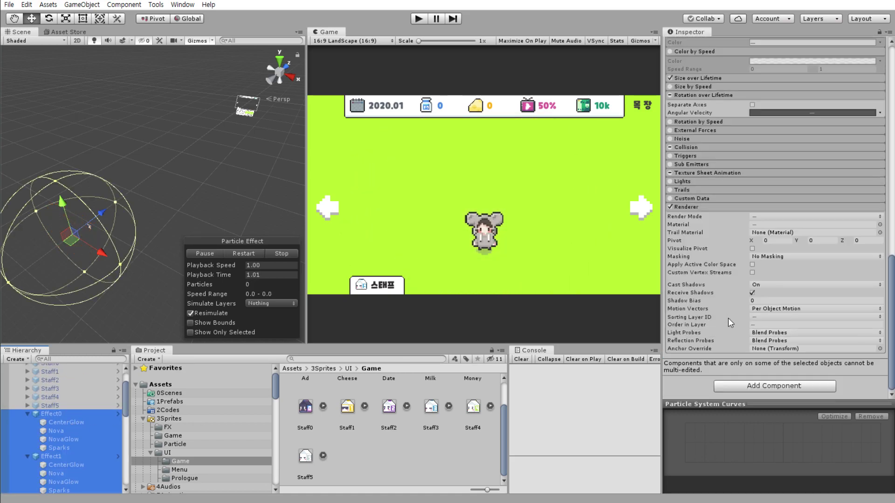
pyautogui.click(761, 325)
pyautogui.click(774, 317)
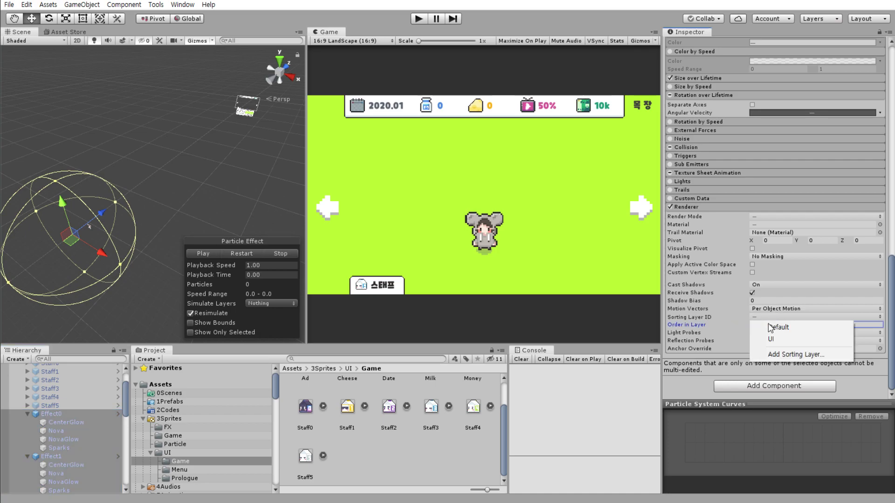
pyautogui.click(776, 336)
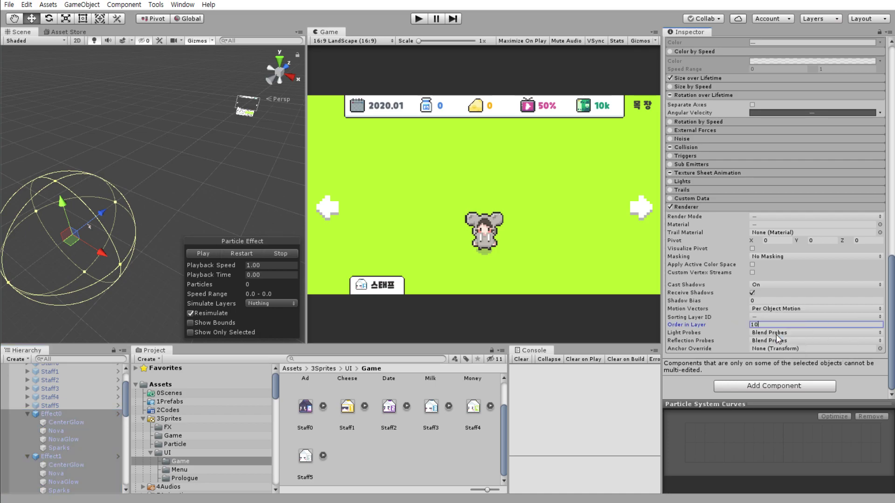
# - Save the project from the File menu
pyautogui.click(9, 5)
pyautogui.click(10, 6)
pyautogui.click(11, 5)
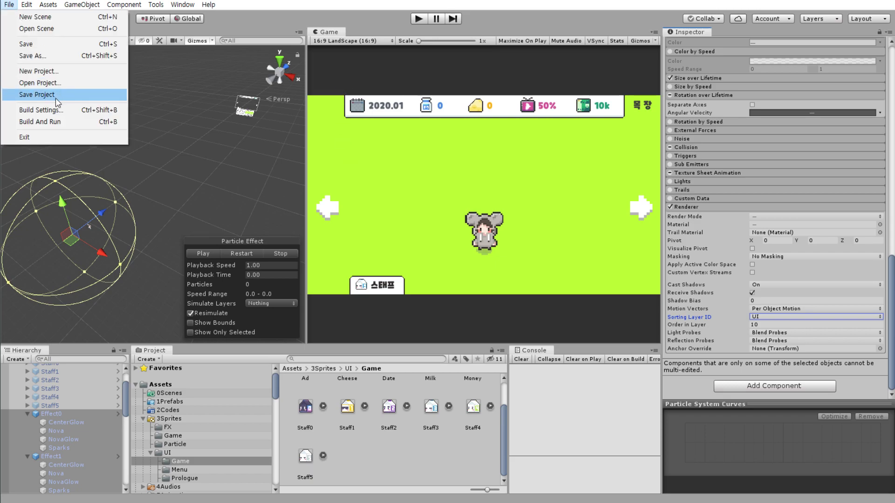
pyautogui.click(56, 95)
# - Collapse the Effect groups in the Hierarchy and enter play mode
pyautogui.click(29, 415)
pyautogui.click(27, 422)
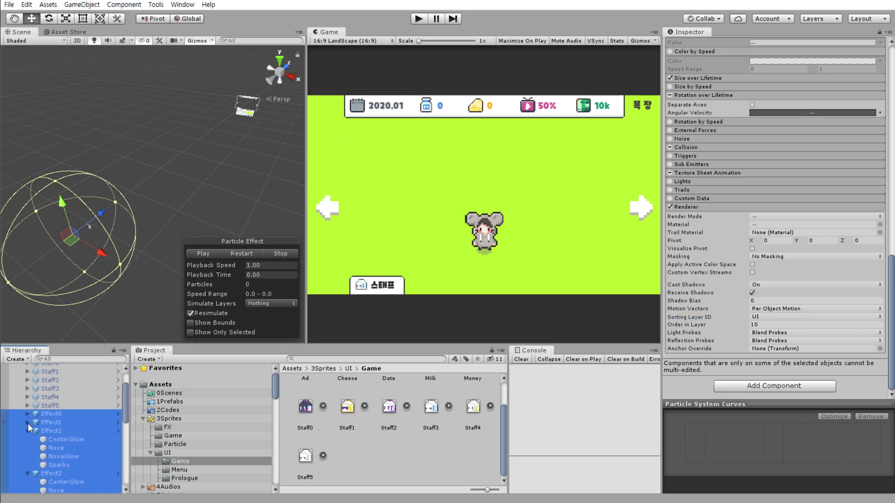
pyautogui.click(26, 430)
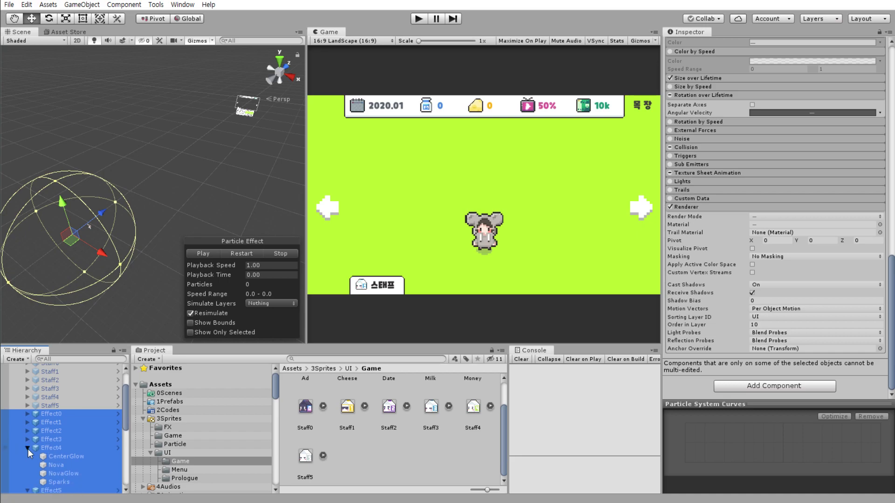
pyautogui.click(27, 448)
pyautogui.click(28, 457)
pyautogui.click(49, 389)
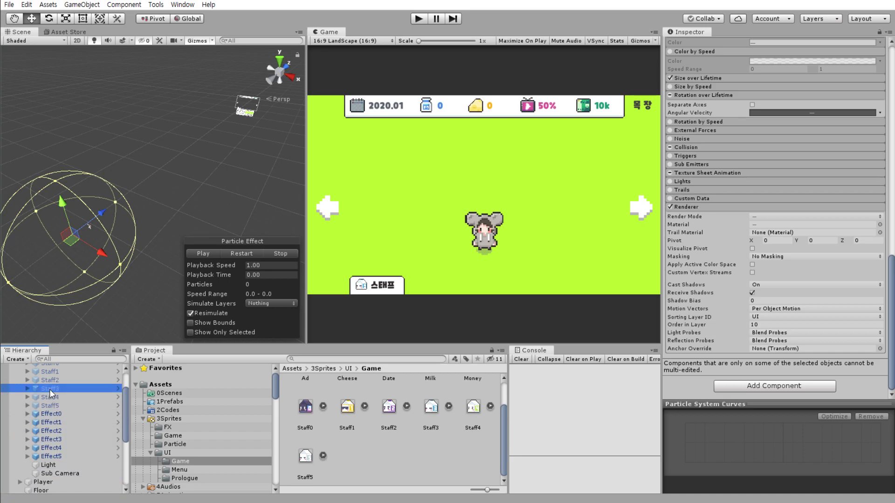
pyautogui.click(417, 18)
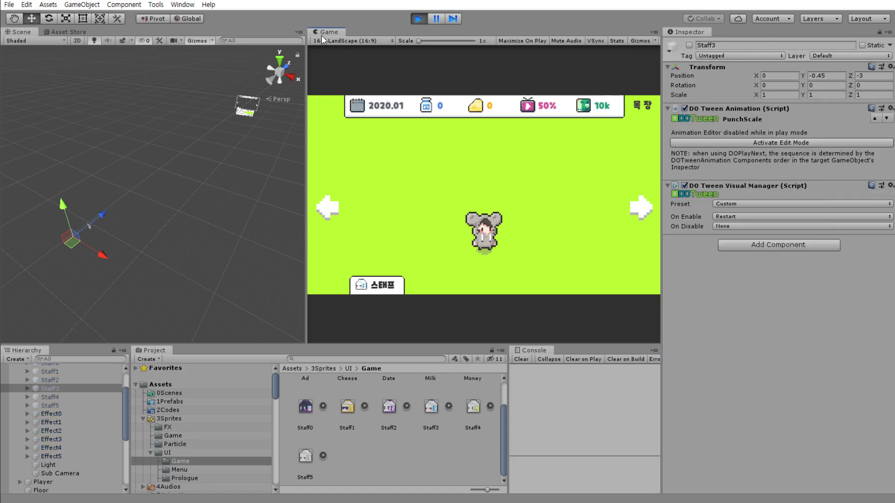
# - Dock the Game view into the left area, test one staff draw, then stop play mode
pyautogui.moveTo(321, 35); pyautogui.dragTo(127, 46)
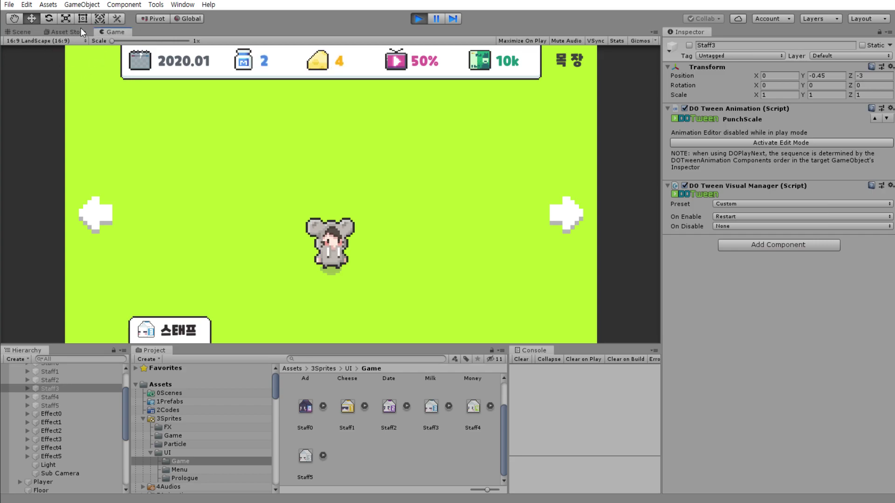
pyautogui.click(172, 329)
pyautogui.click(380, 284)
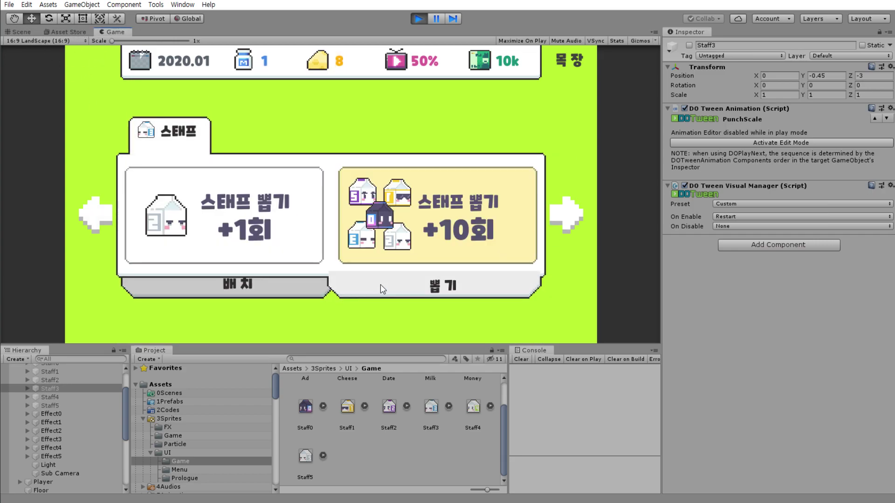
pyautogui.click(238, 253)
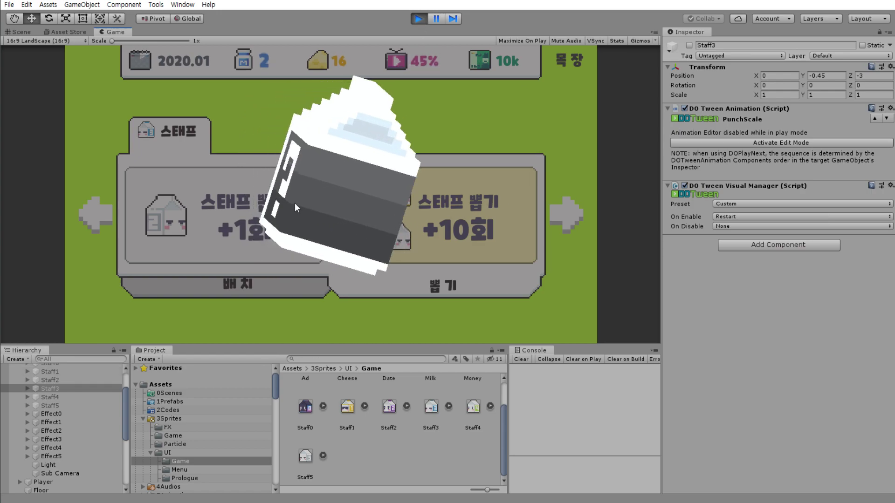
pyautogui.click(425, 18)
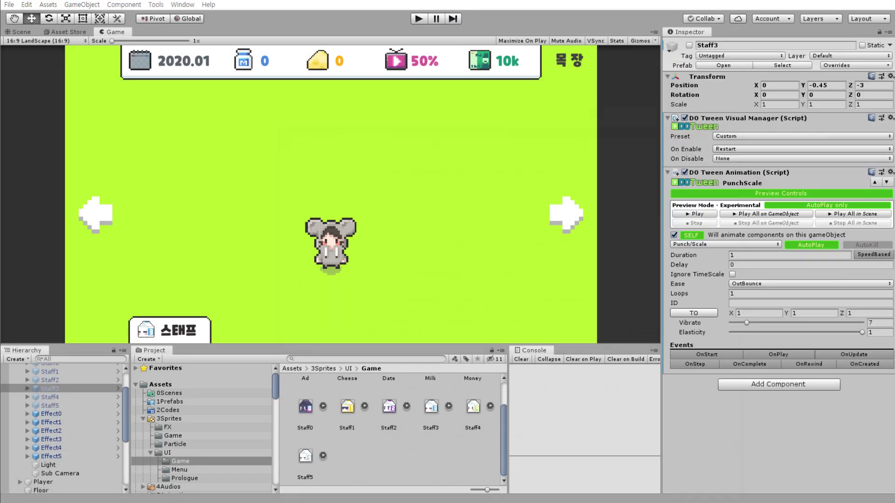
pyautogui.hotkey('alt', 'Tab')
# - In UIManager.cs use a 0.8f overlay fade and 0.7f fade-out, then replay in Unity
pyautogui.click(645, 212)
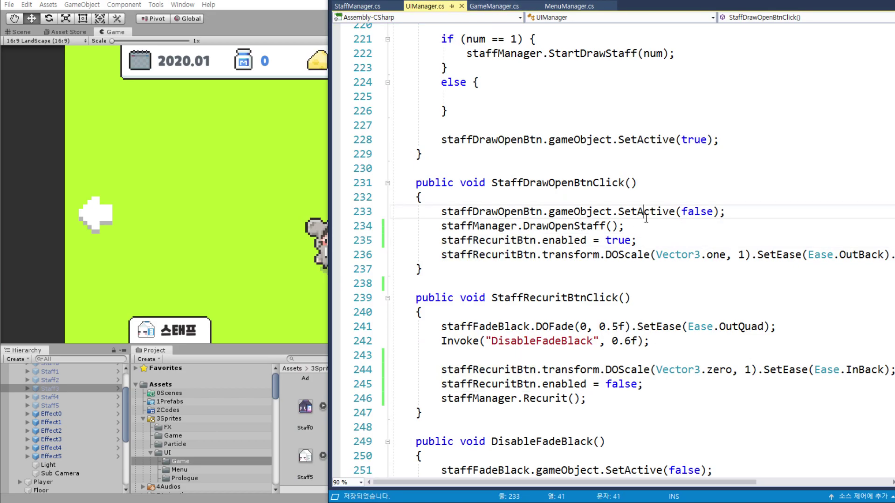
pyautogui.scroll(2, 699, 242)
pyautogui.scroll(4, 699, 242)
pyautogui.scroll(-4, 699, 246)
pyautogui.scroll(-1, 698, 247)
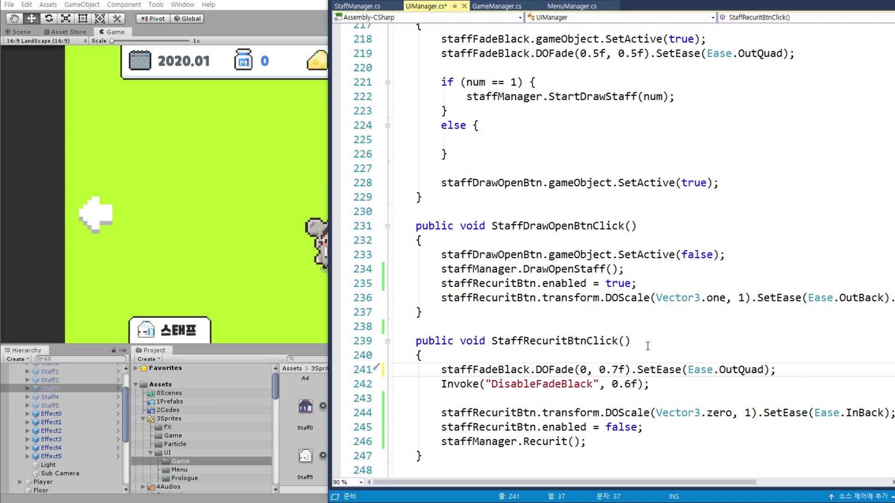
pyautogui.scroll(1, 686, 266)
pyautogui.write('8')
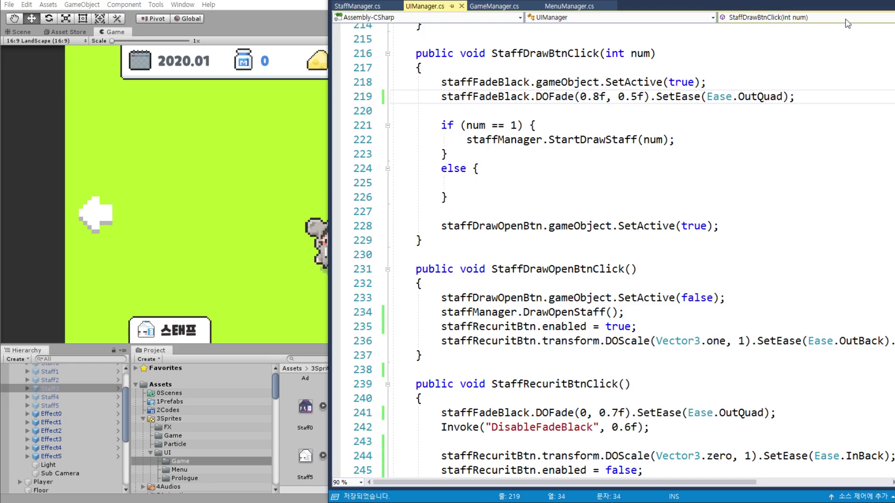
pyautogui.hotkey('alt', 'Tab')
pyautogui.click(420, 19)
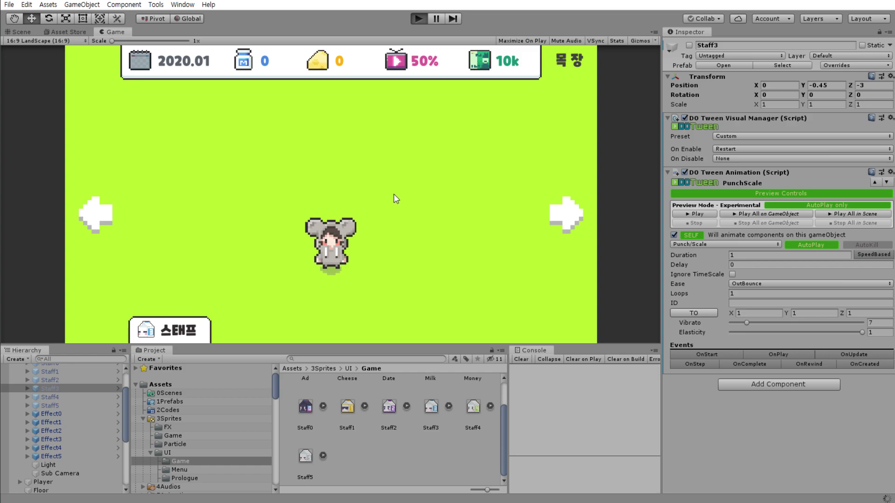
# - In the running game, draw one staff, hire them, draw again, then stop play mode
pyautogui.click(191, 331)
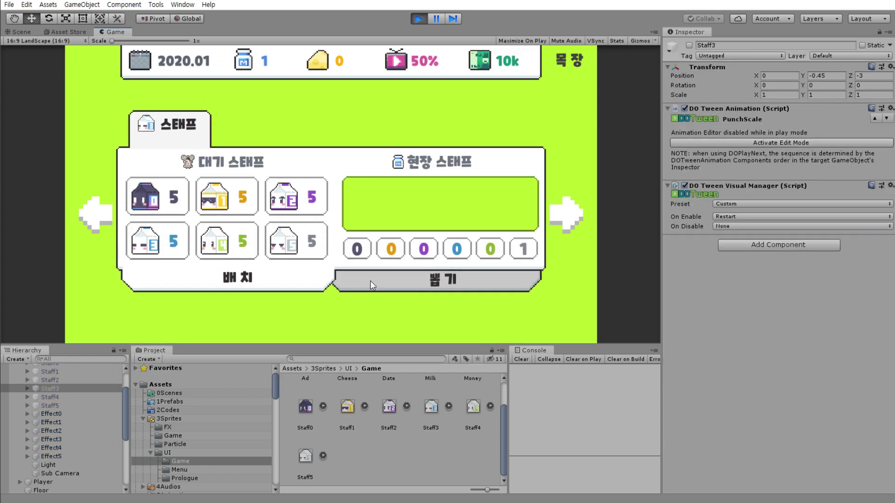
pyautogui.click(370, 281)
pyautogui.click(329, 253)
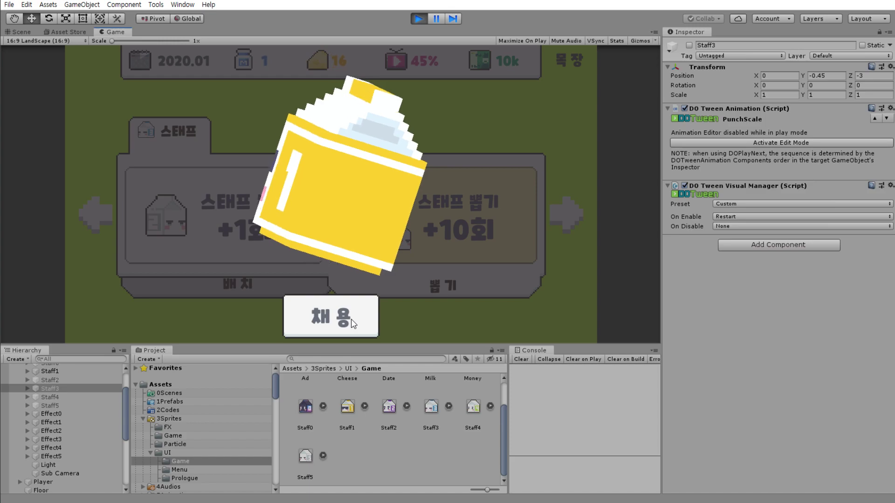
pyautogui.click(345, 327)
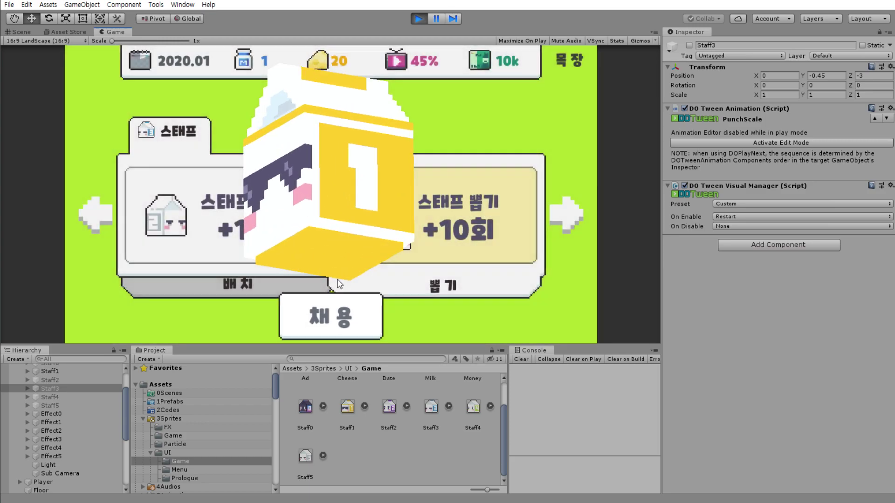
pyautogui.click(287, 243)
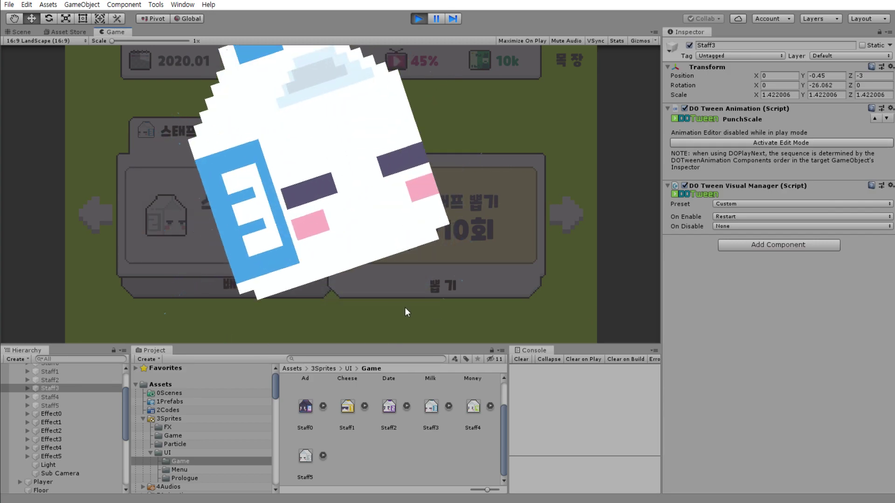
pyautogui.click(423, 20)
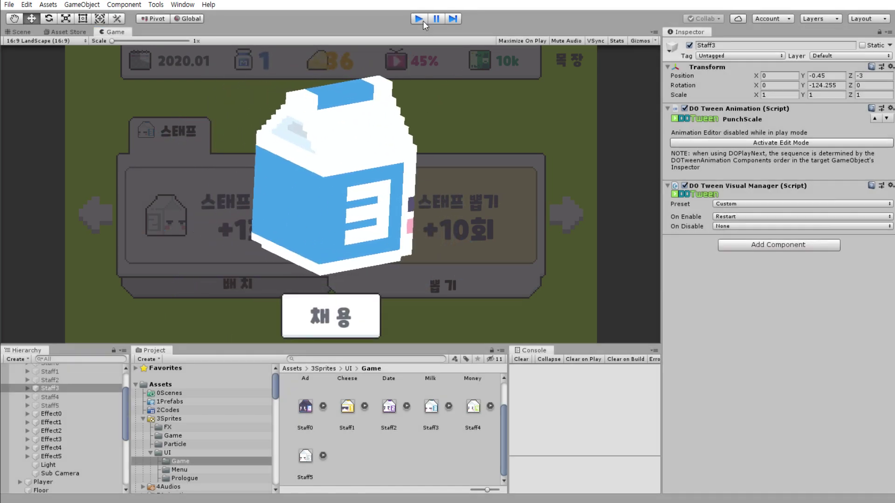
# - Set the Transform scale of Effect0 through Effect5 to 1 on all axes and start play mode
pyautogui.click(74, 416)
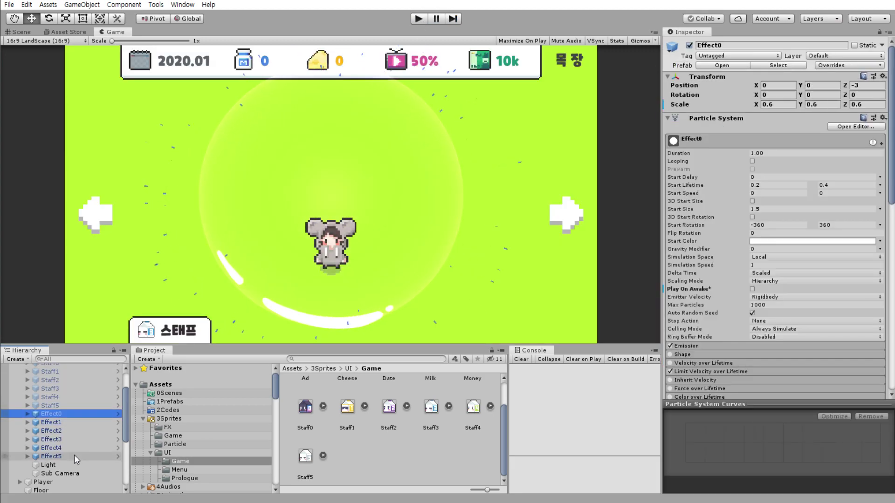
pyautogui.keyDown('shift'); pyautogui.click(75, 456); pyautogui.keyUp('shift')
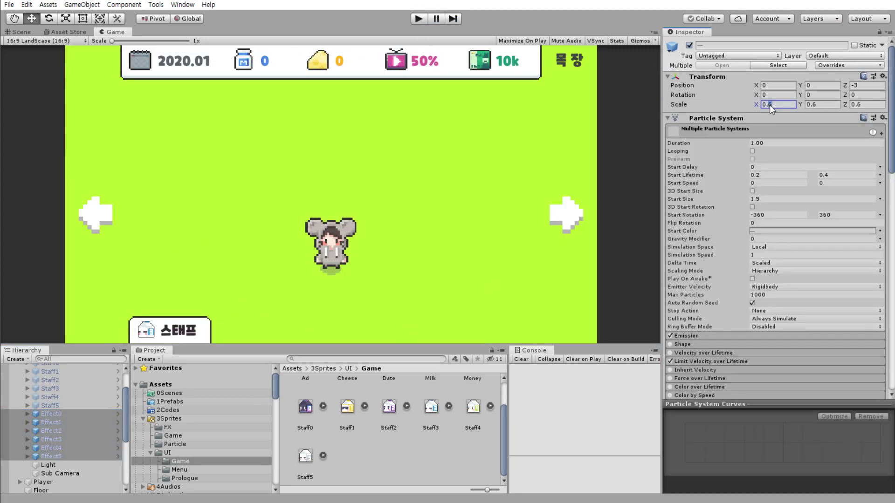
pyautogui.press('BackSpace')
pyautogui.write('8')
pyautogui.click(419, 19)
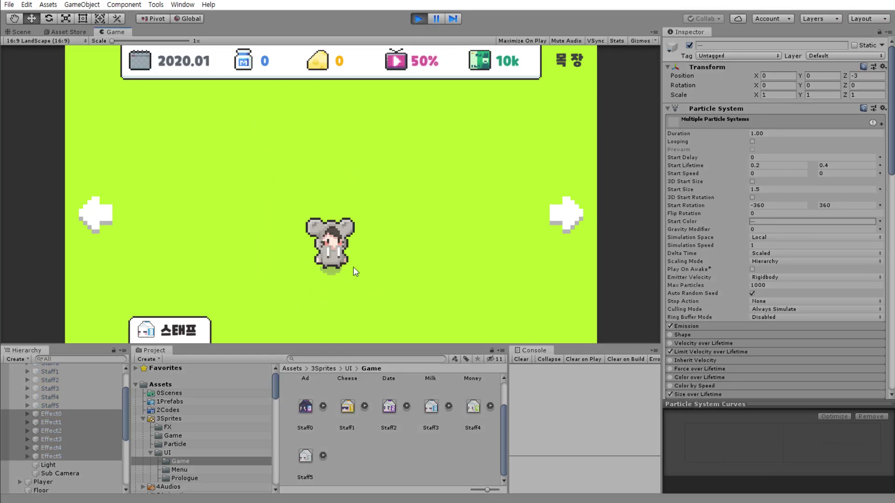
# - Run repeated single staff draws from the staff draw page, hiring each revealed carton
pyautogui.click(176, 328)
pyautogui.click(382, 282)
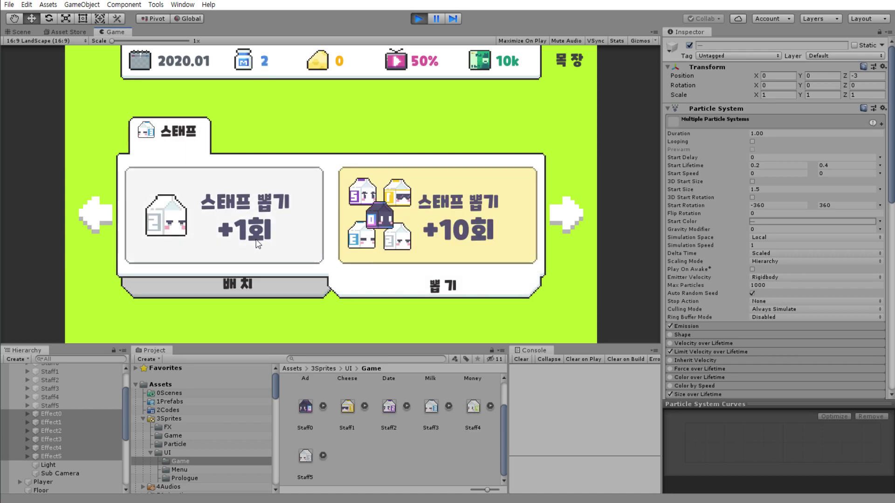
pyautogui.click(369, 258)
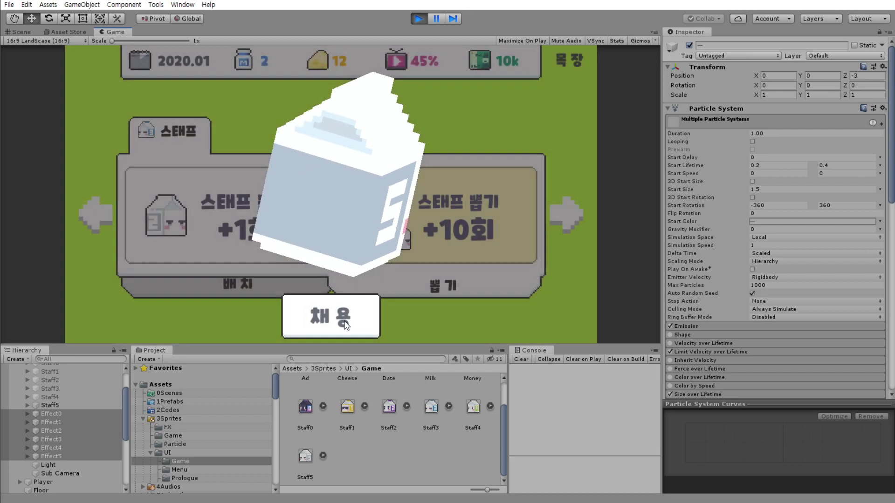
pyautogui.click(345, 325)
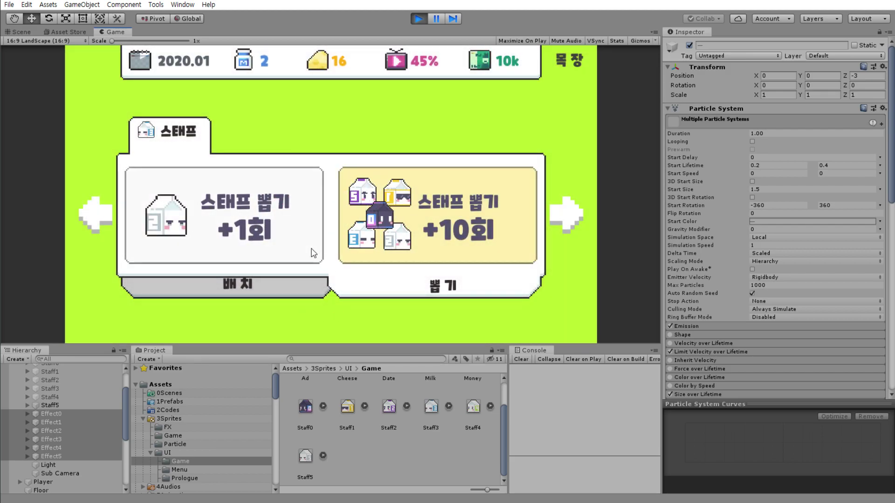
pyautogui.click(304, 255)
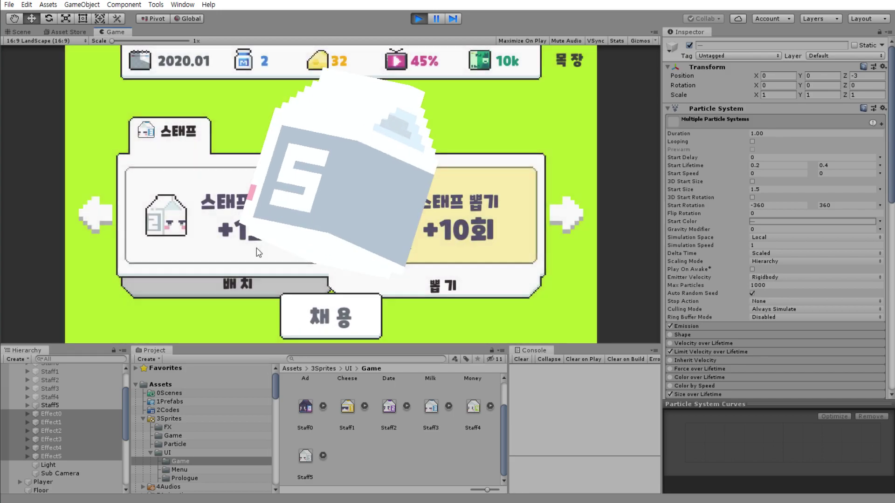
pyautogui.click(259, 252)
pyautogui.click(256, 239)
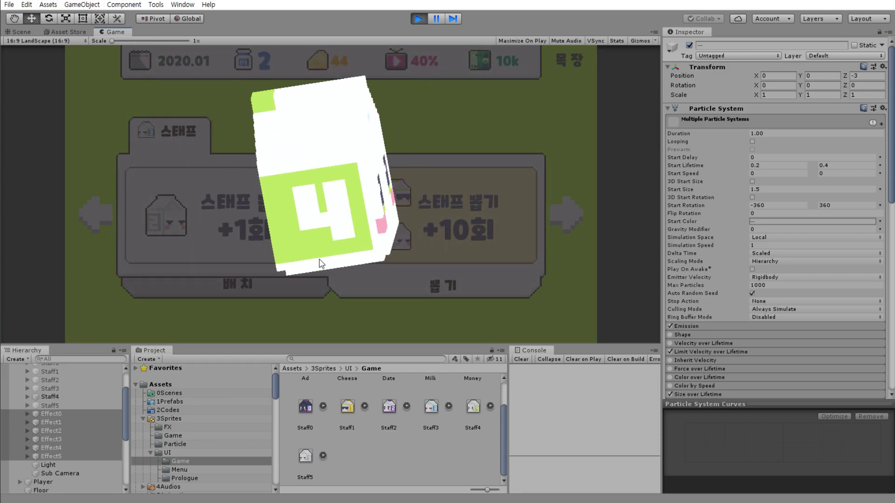
pyautogui.click(335, 315)
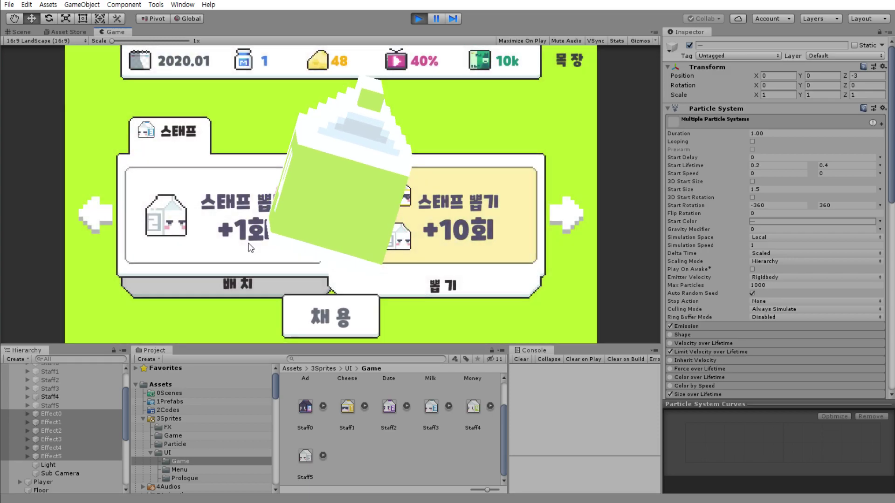
pyautogui.click(240, 238)
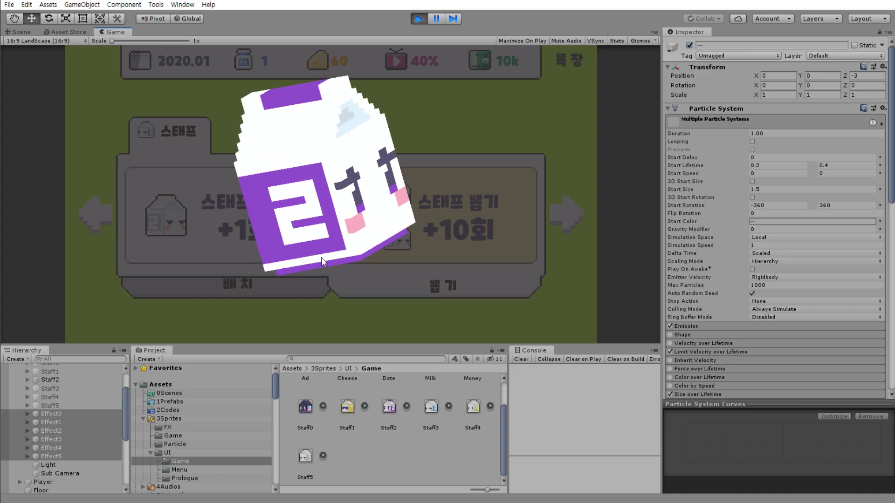
pyautogui.click(273, 251)
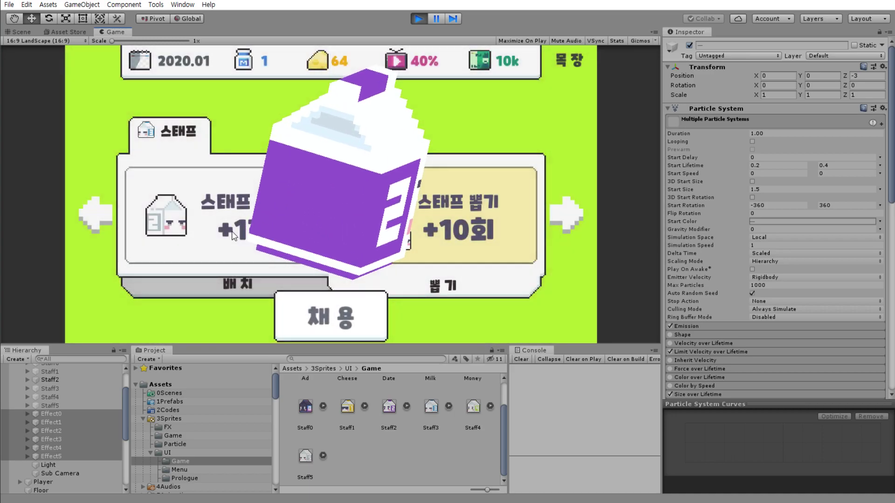
pyautogui.click(232, 235)
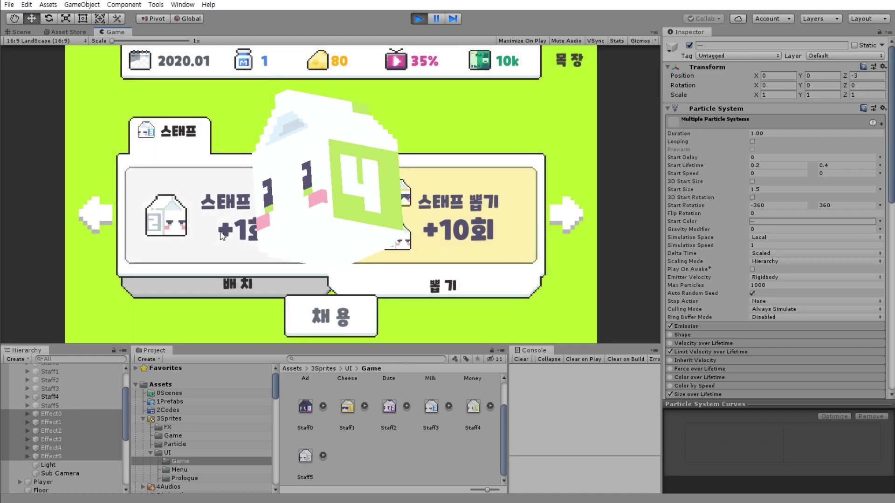
pyautogui.click(225, 236)
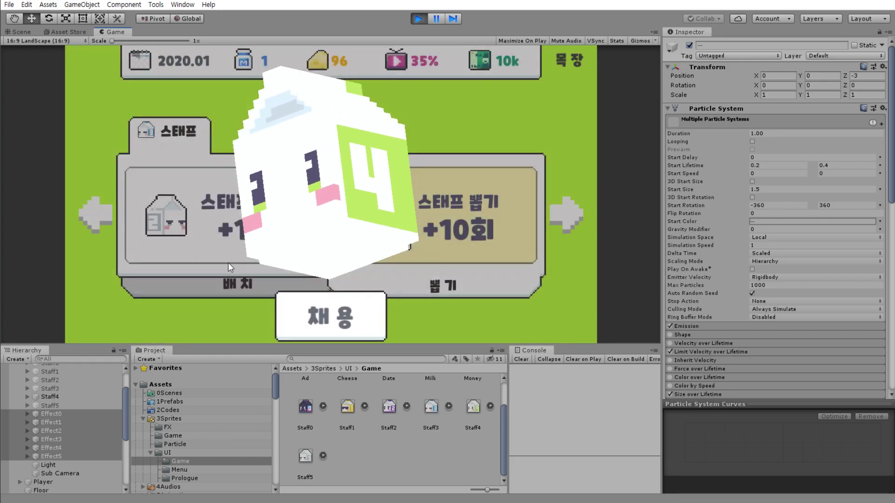
pyautogui.click(239, 242)
pyautogui.click(240, 242)
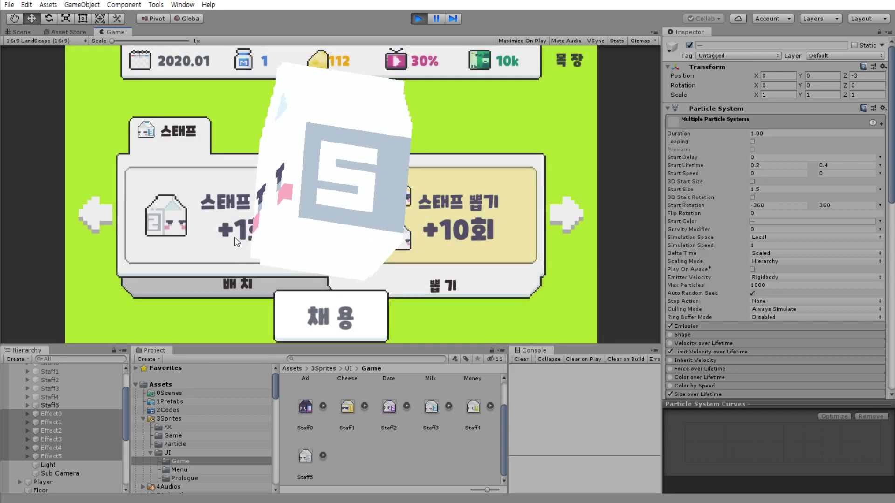
pyautogui.click(253, 235)
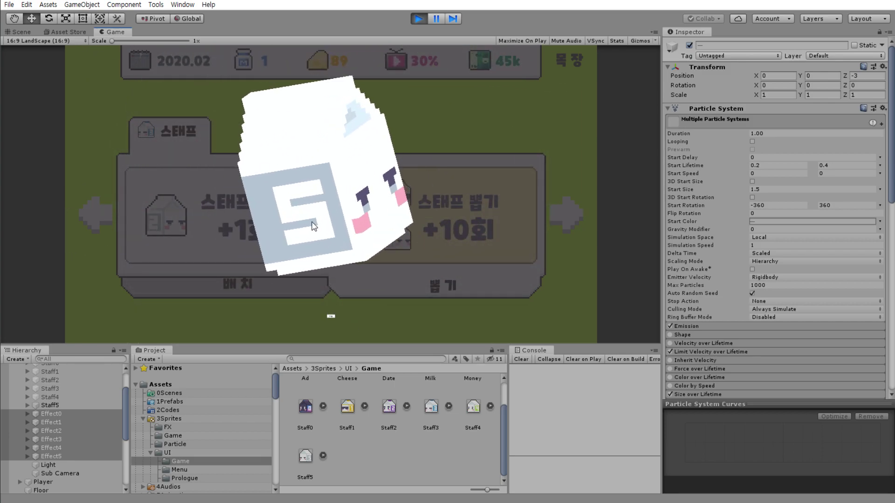
pyautogui.click(305, 308)
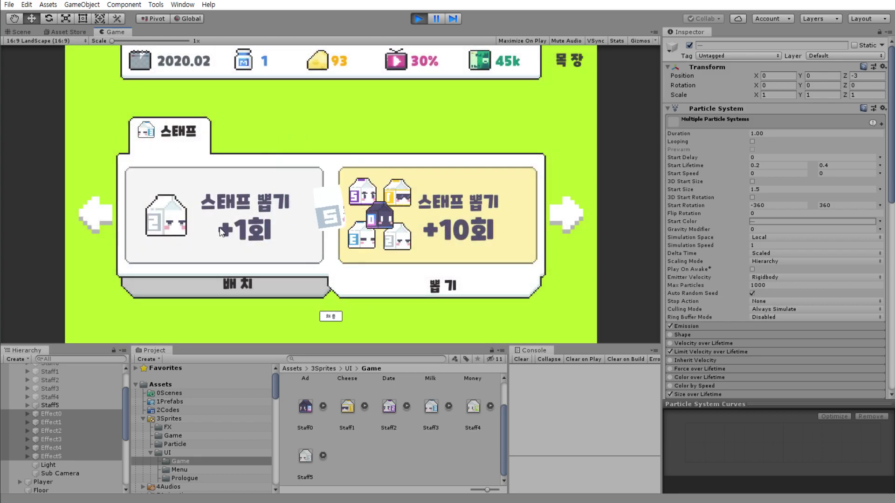
# - Draw and hire one final staff member, close the staff panel, and exit play mode
pyautogui.click(220, 229)
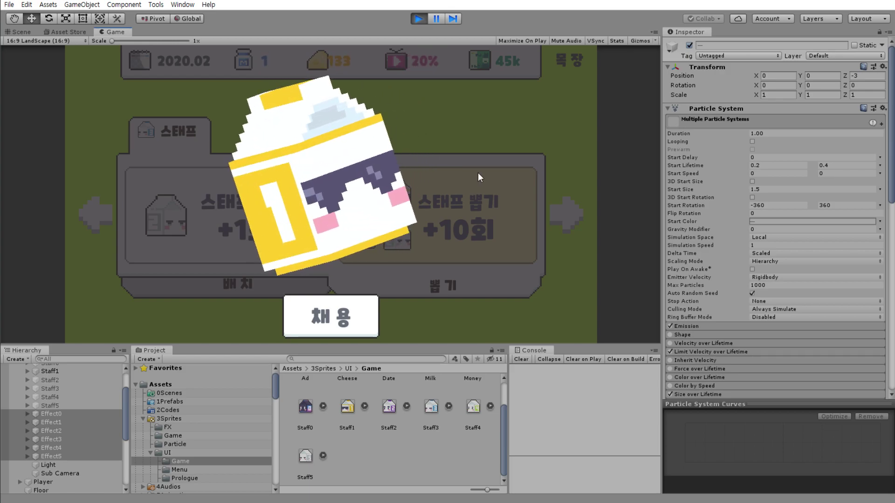
pyautogui.click(326, 333)
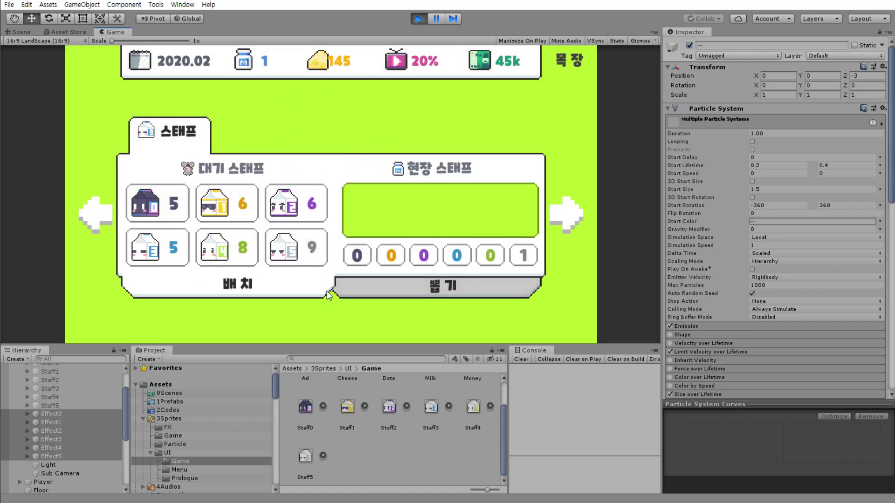
pyautogui.click(354, 285)
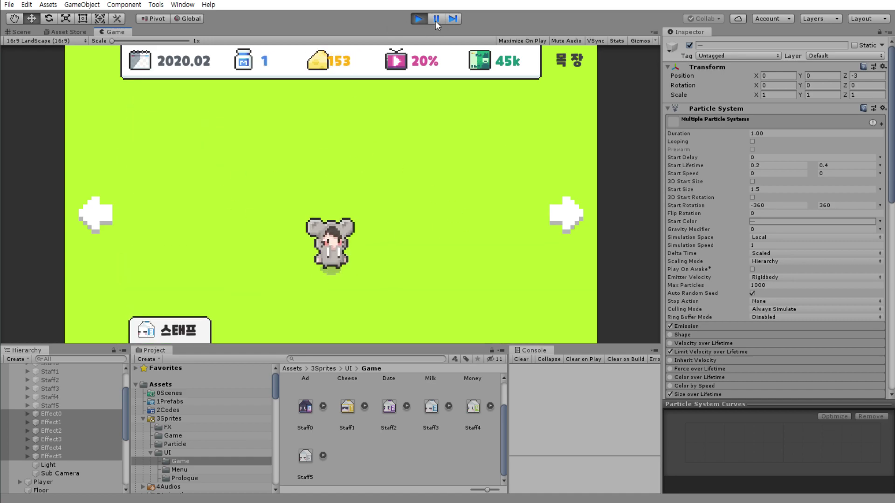
pyautogui.click(421, 18)
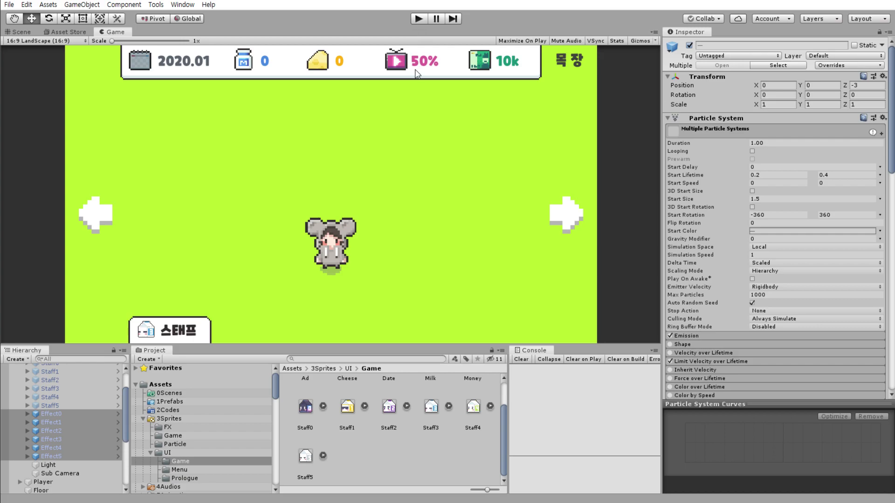